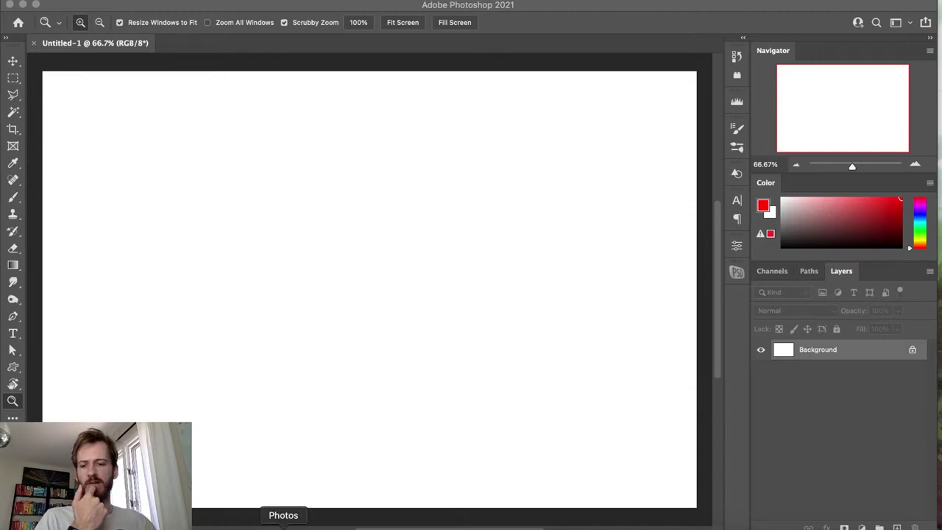
Switch to the browser and review the announcements of ArtStation's "Untamed: When Animals Ruled the World" Environment Design challenge
click(258, 525)
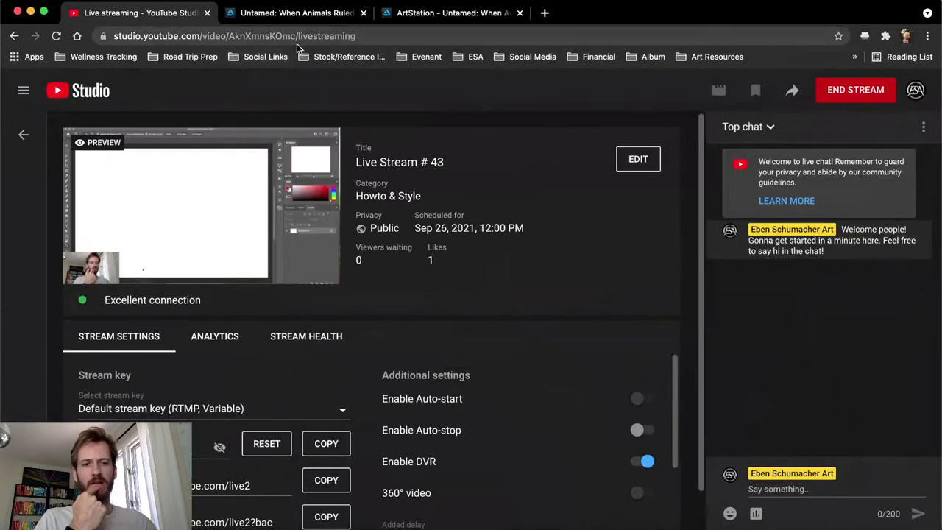
click(419, 15)
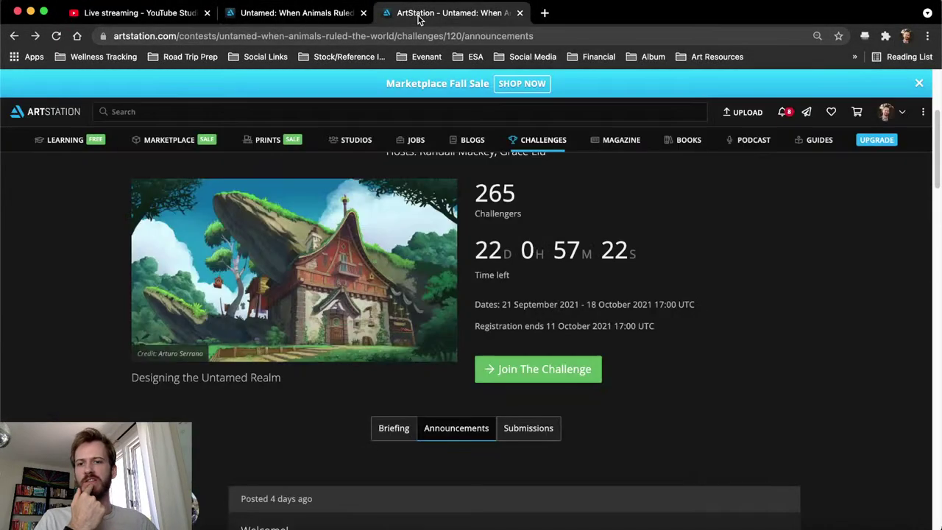
scroll(442, 298, down, 5)
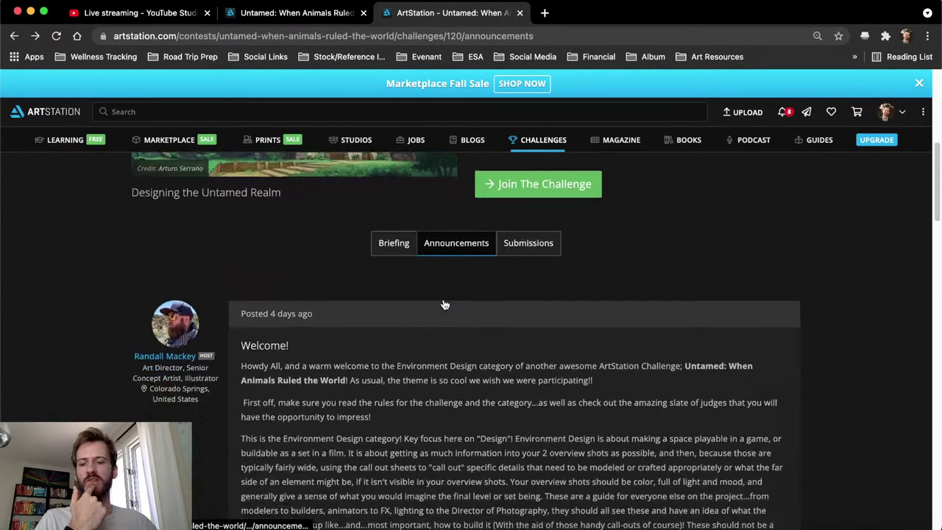
scroll(443, 304, down, 3)
scroll(373, 367, up, 6)
scroll(392, 408, down, 1)
Read through the Environment Design challenge briefing, including its theme, design brief, dates and registration deadline
click(393, 396)
scroll(441, 342, down, 4)
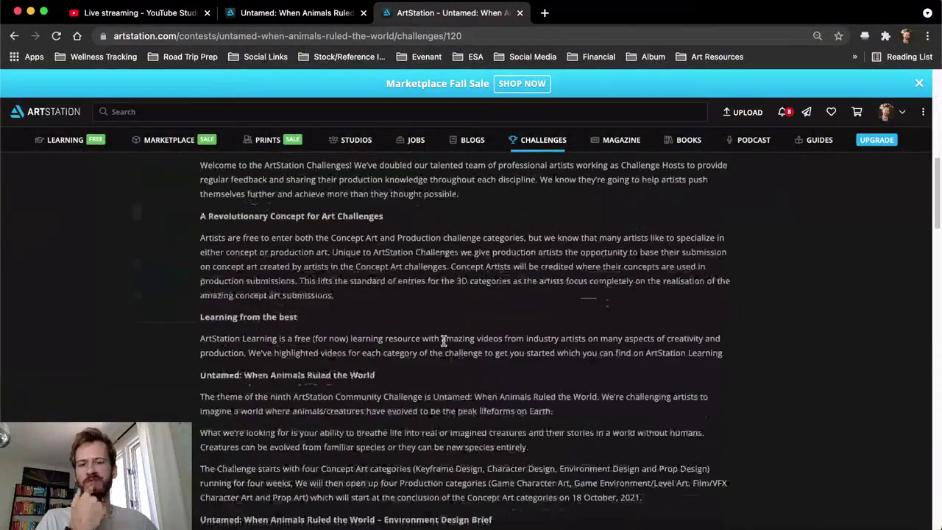
scroll(437, 356, down, 4)
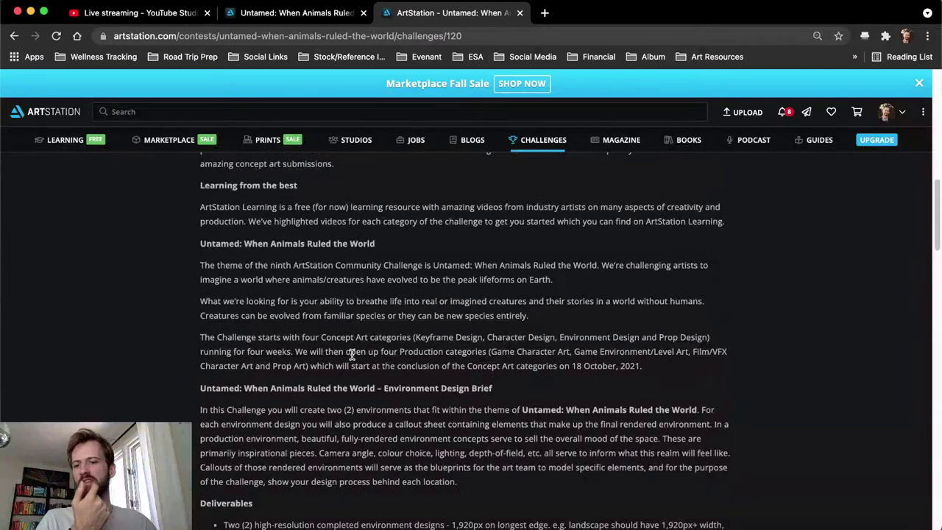
scroll(352, 354, up, 4)
scroll(295, 318, up, 5)
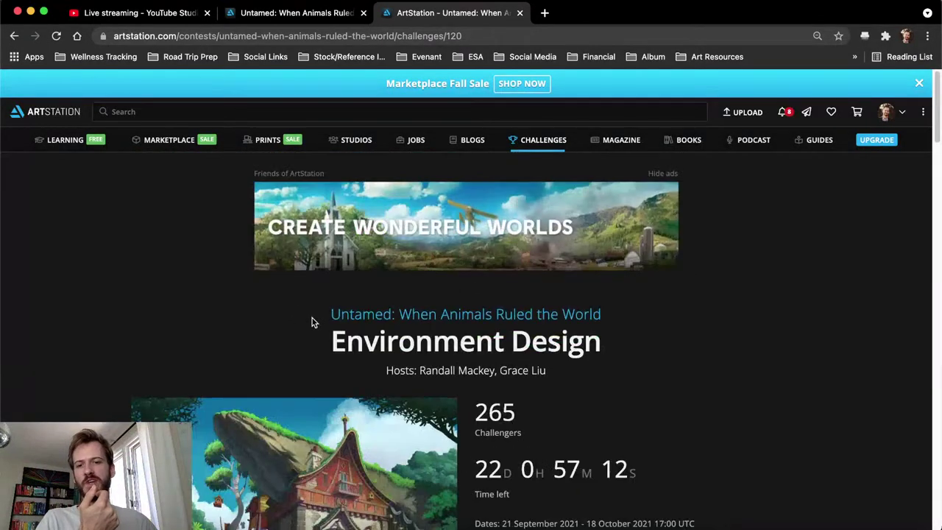
scroll(309, 319, down, 3)
scroll(532, 363, down, 6)
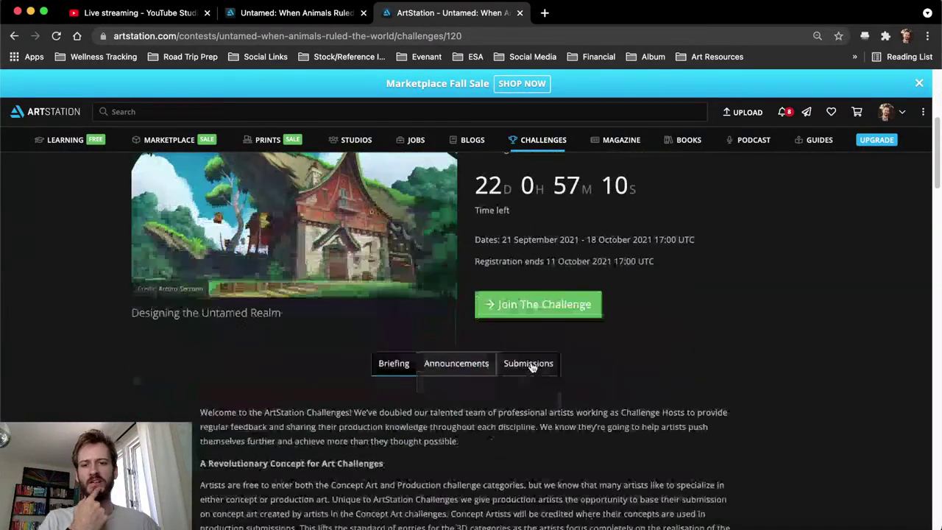
scroll(644, 361, down, 2)
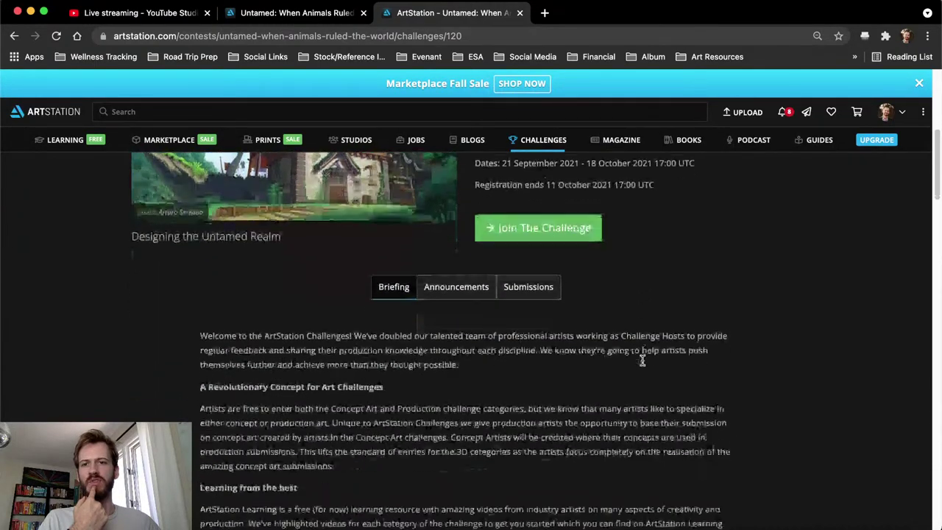
scroll(641, 362, down, 6)
scroll(618, 364, up, 10)
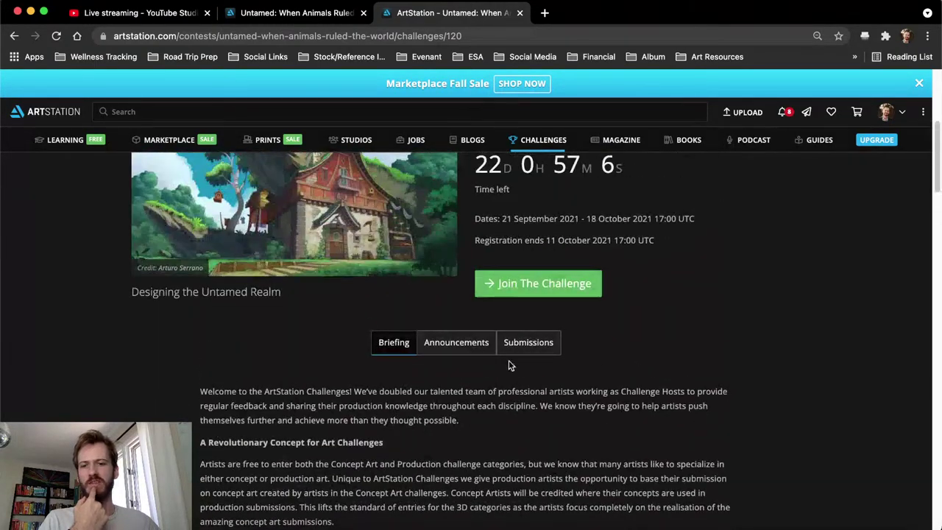
scroll(596, 366, up, 3)
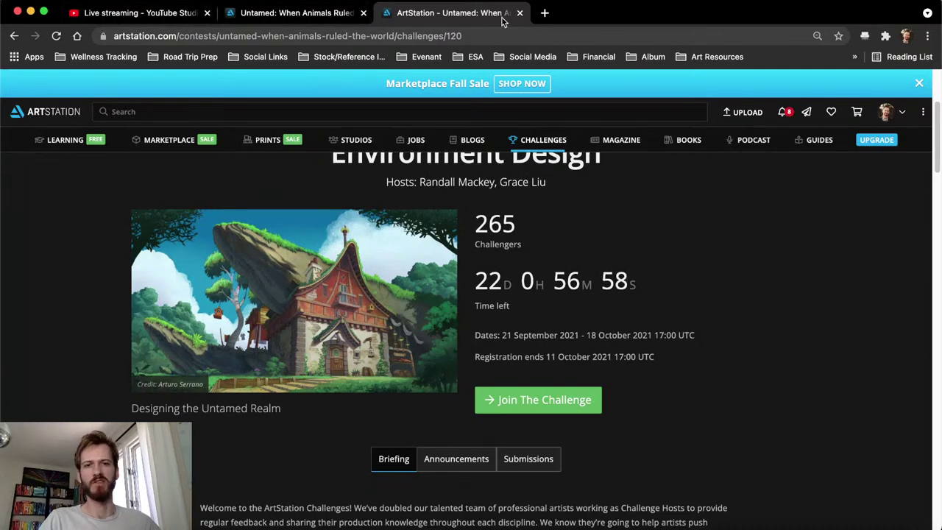
Bring up the live stream page, minimise the browser to return to Photoshop's blank canvas, and activate the Brush tool
click(66, 15)
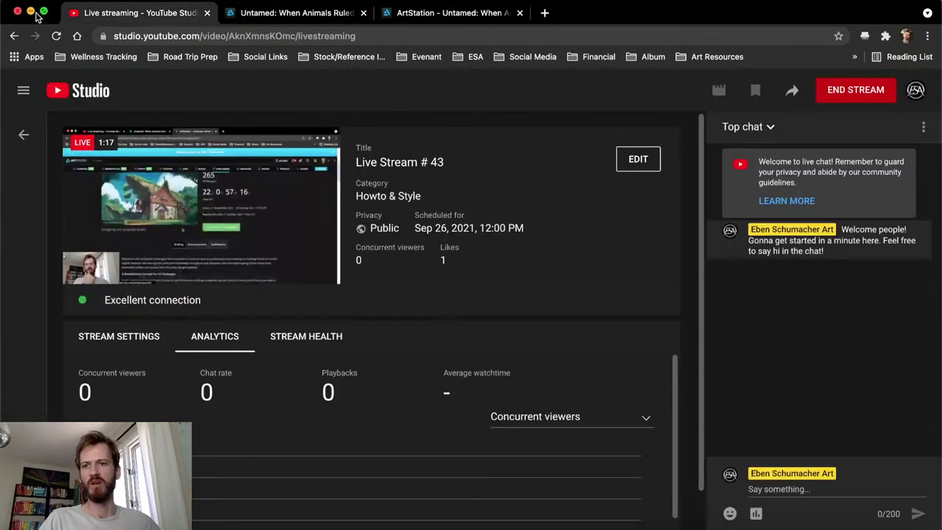
click(31, 12)
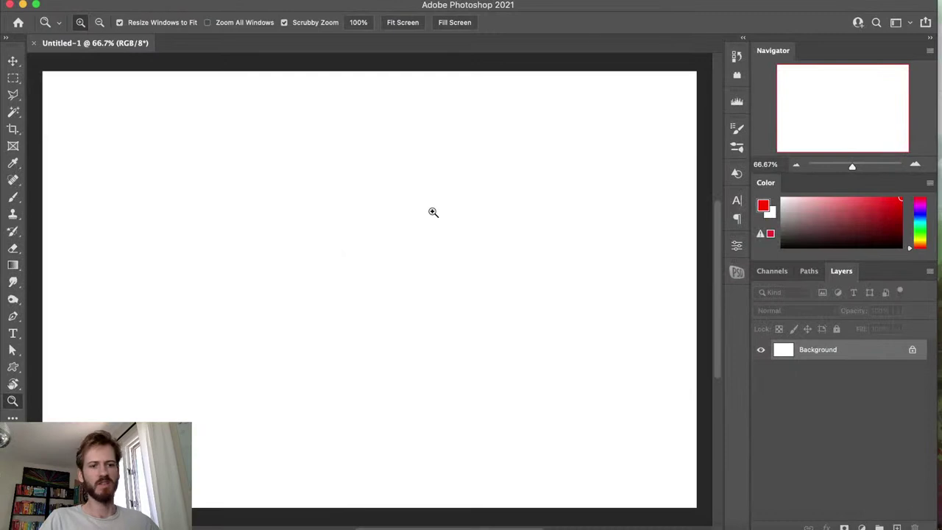
key(b)
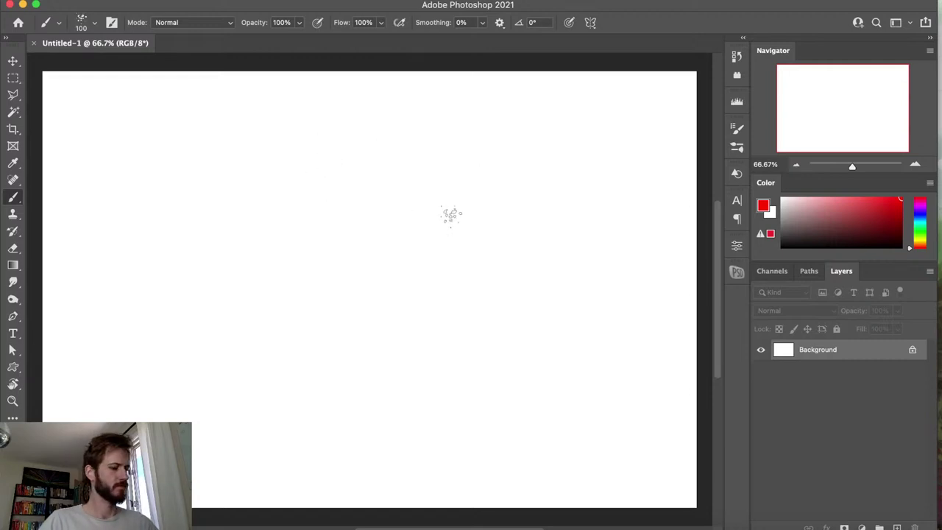
Connect the BT IntuosPro M tablet over Bluetooth, leave its setup wizard, and try a stroke on the canvas
click(677, 2)
key(Escape)
click(730, 1)
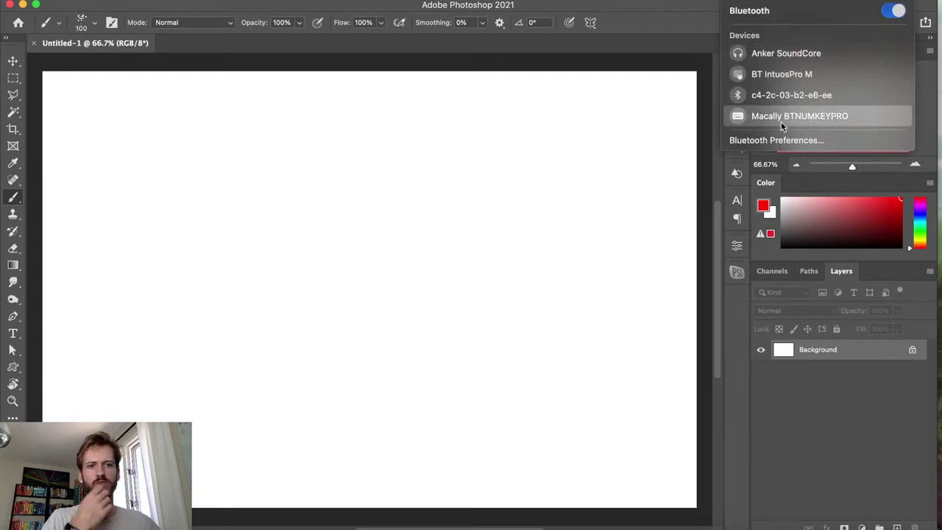
click(773, 75)
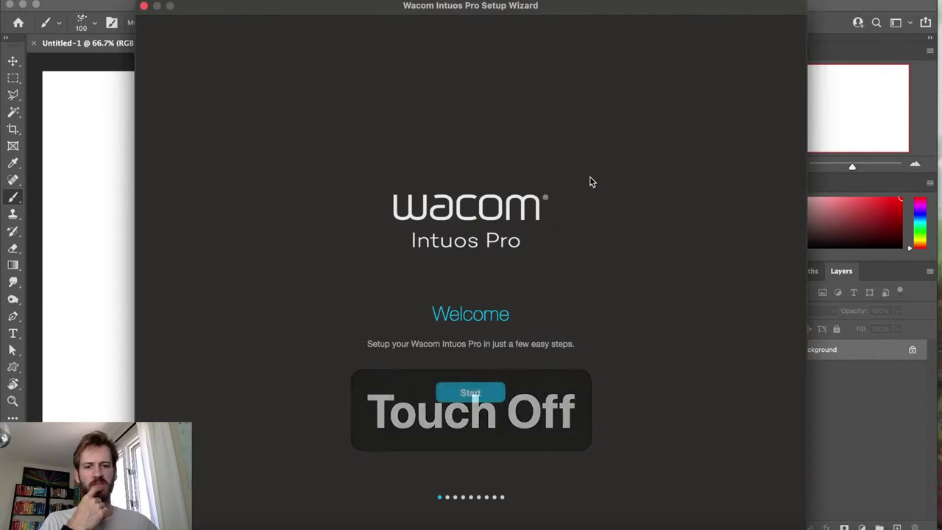
click(131, 201)
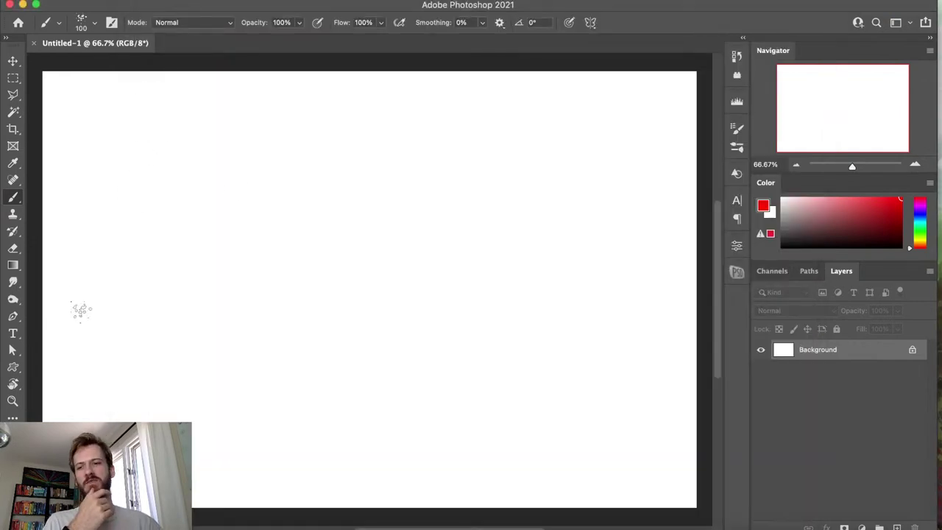
mouse_move(503, 271)
mouse_down()
mouse_move(486, 309)
mouse_move(475, 302)
mouse_up()
key(super+z)
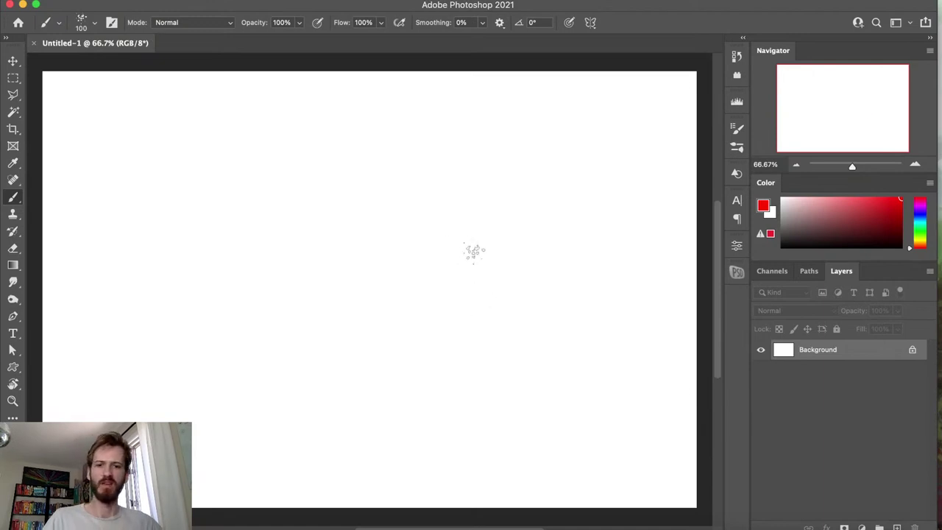
Set the foreground colour to black and choose the ESA Textured Pencil brush from ESA Brush Pack 1.3
mouse_move(820, 203)
mouse_down()
mouse_move(815, 221)
mouse_move(781, 248)
mouse_up()
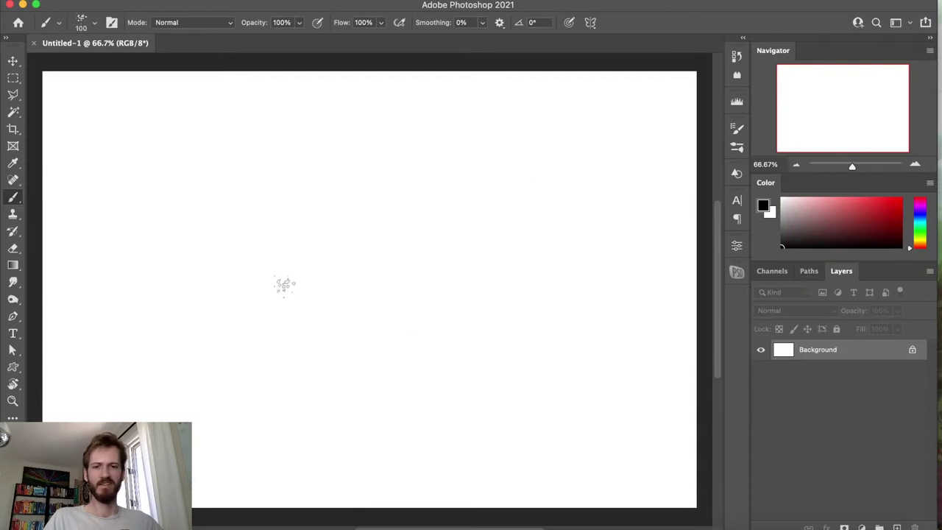
right_click(309, 283)
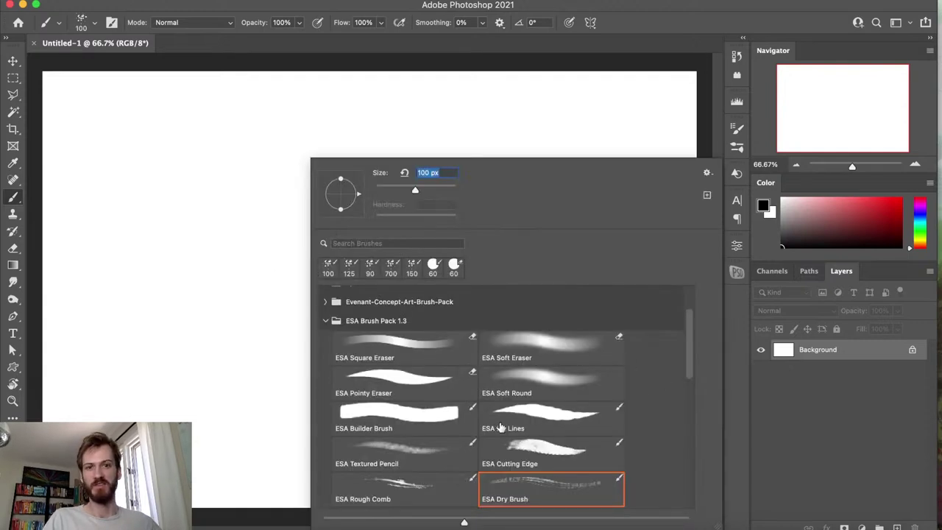
click(471, 458)
click(763, 258)
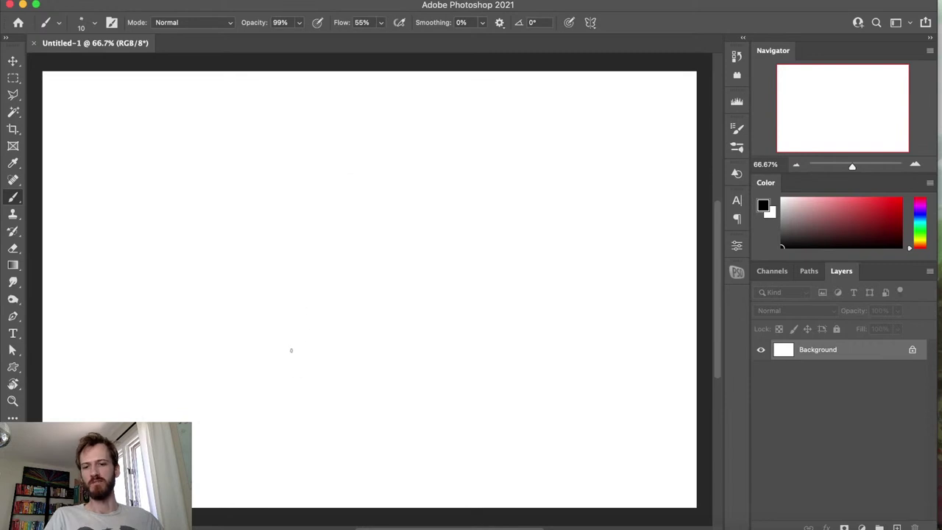
drag(288, 356, 345, 292)
key(super+z)
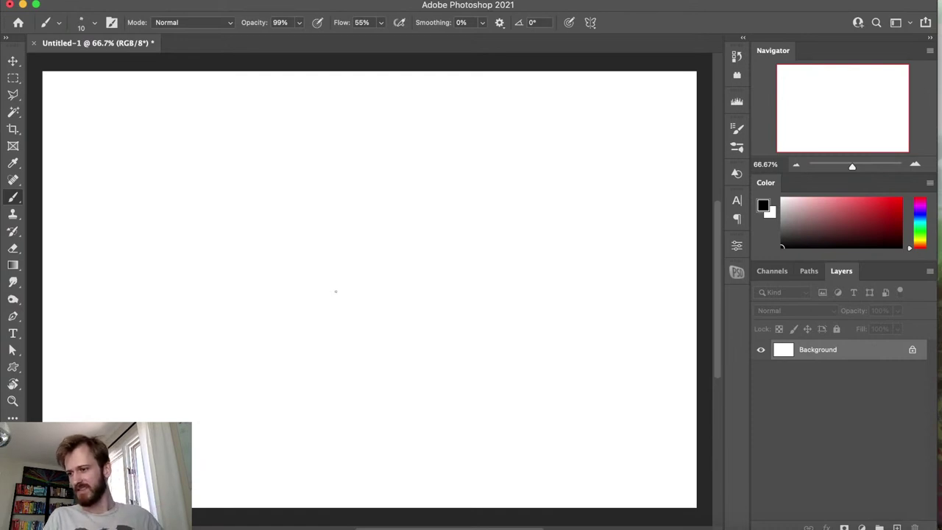
drag(317, 341, 358, 288)
key(super+z)
Sketch a blocky mound in the canvas's lower middle with light strokes for its side edges, curved top and front ridge
drag(309, 361, 339, 326)
mouse_move(247, 397)
mouse_down()
mouse_move(261, 360)
mouse_move(286, 358)
mouse_move(289, 366)
mouse_up()
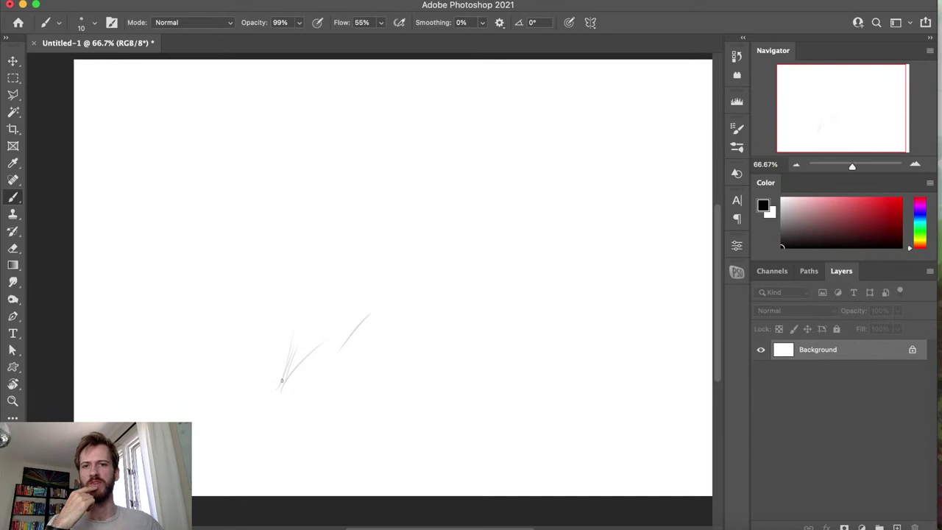
mouse_move(281, 385)
mouse_down()
mouse_move(272, 348)
mouse_move(280, 384)
mouse_up()
mouse_move(275, 343)
mouse_down()
mouse_move(322, 309)
mouse_move(344, 330)
mouse_move(382, 305)
mouse_up()
drag(422, 345, 406, 323)
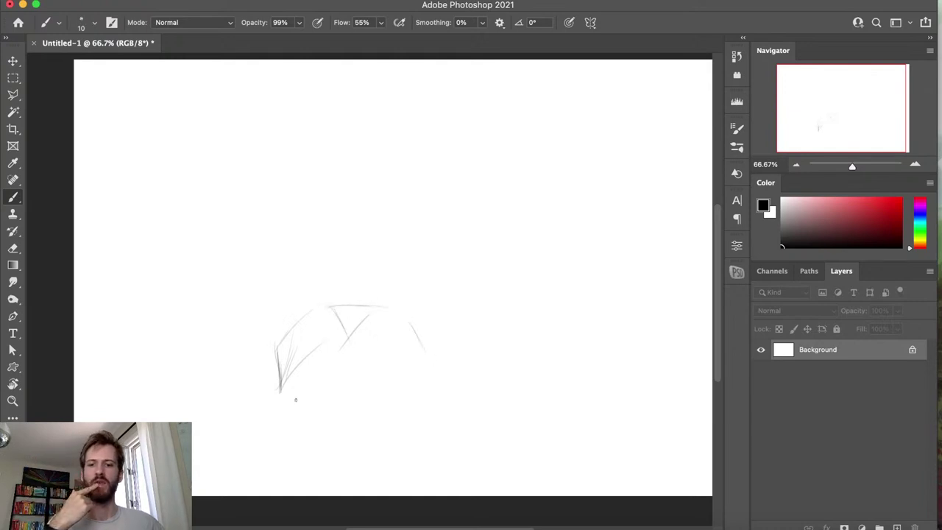
drag(276, 343, 270, 403)
mouse_move(274, 364)
mouse_down()
mouse_move(293, 332)
mouse_move(330, 306)
mouse_move(344, 366)
mouse_up()
drag(404, 309, 426, 350)
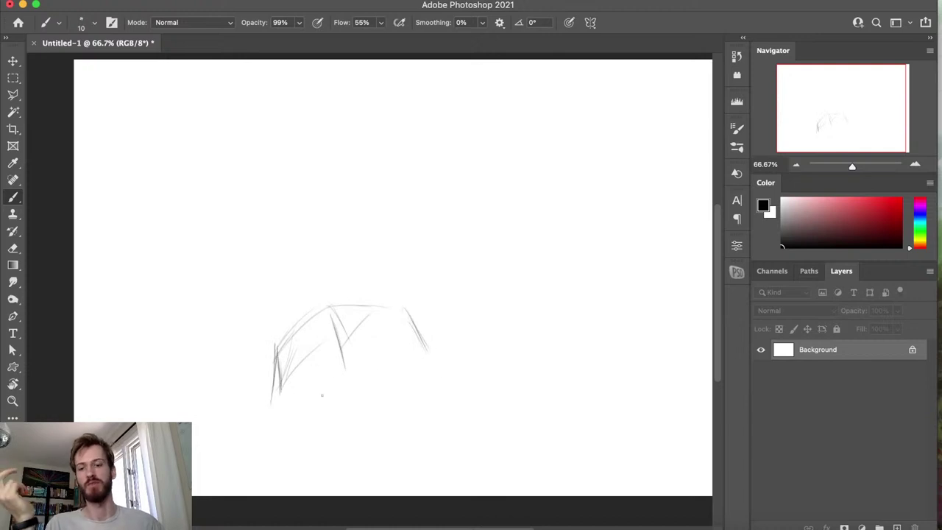
Sketch curved terrain lines around the mound's base, sloping to the lower left and extending in a long ridge to the right
mouse_move(274, 396)
mouse_down()
mouse_move(253, 422)
mouse_move(313, 384)
mouse_up()
drag(253, 434, 324, 390)
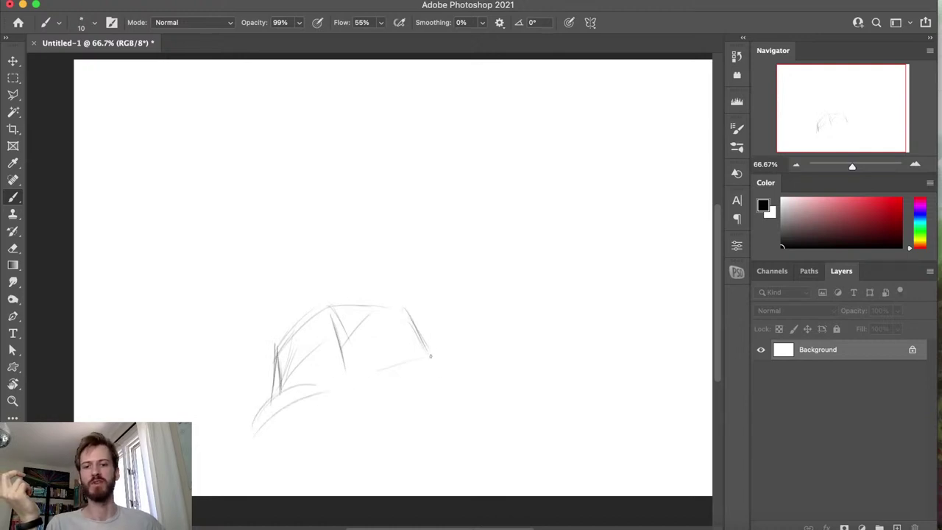
drag(375, 370, 463, 357)
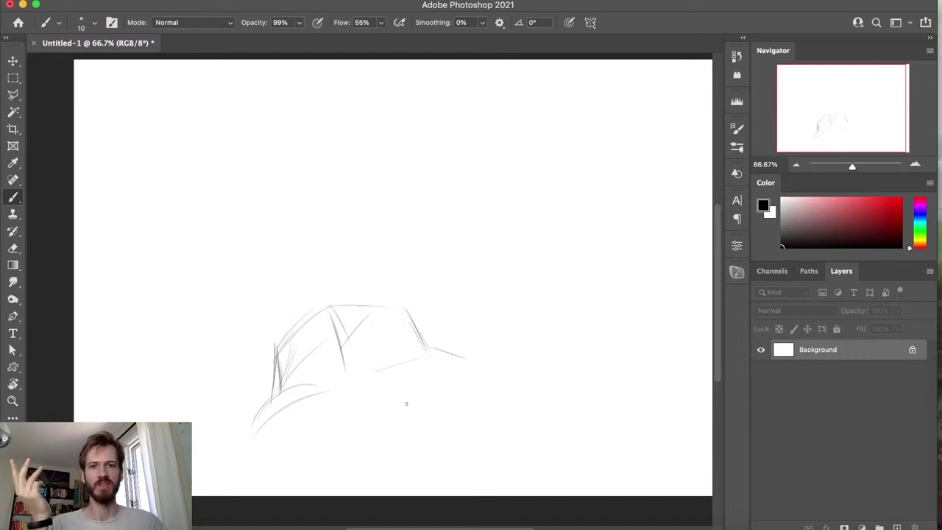
drag(421, 342, 464, 356)
drag(395, 367, 431, 375)
mouse_move(360, 376)
mouse_down()
mouse_move(411, 374)
mouse_move(371, 349)
mouse_move(344, 383)
mouse_up()
mouse_move(194, 464)
mouse_down()
mouse_move(278, 409)
mouse_move(303, 418)
mouse_up()
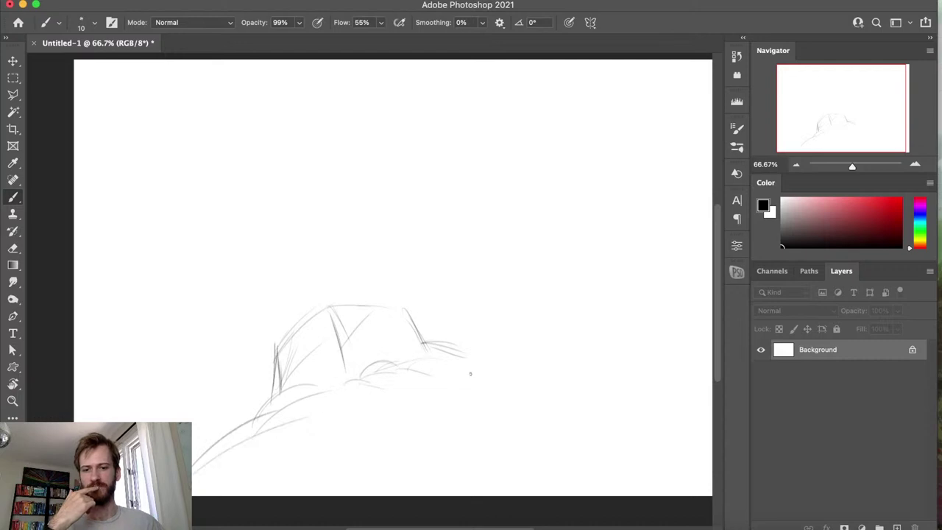
drag(372, 415, 492, 393)
drag(464, 353, 647, 381)
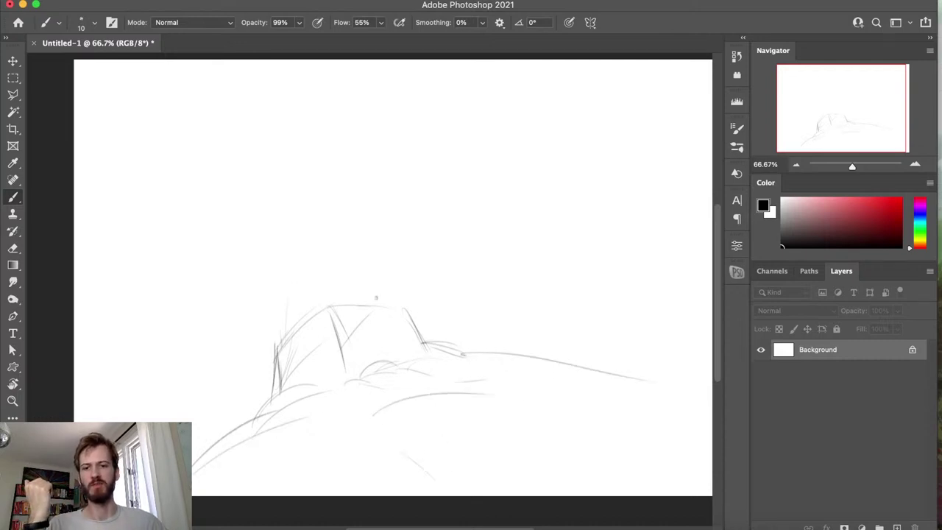
Extend the mound upward with a taller rounded outline, a steeper right slope and a central ridge line
mouse_move(286, 340)
mouse_down()
mouse_move(297, 284)
mouse_move(372, 283)
mouse_up()
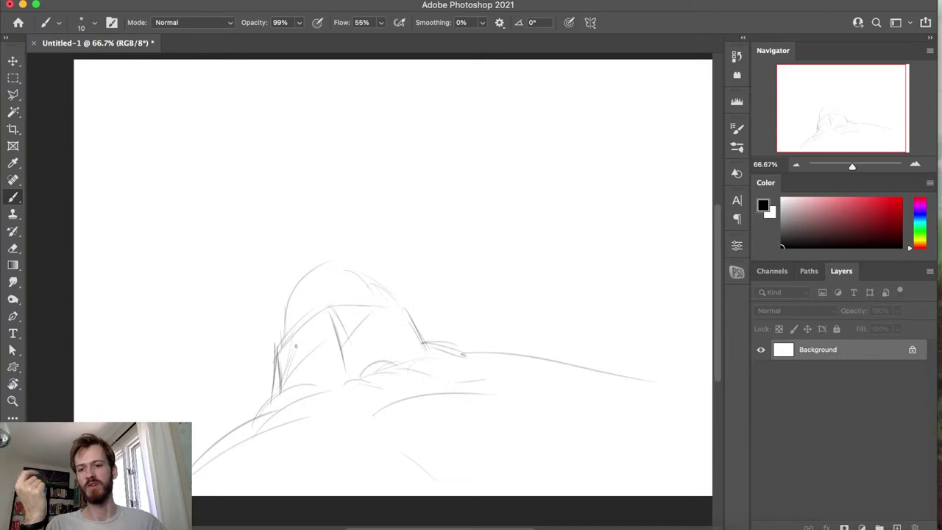
drag(285, 316, 280, 331)
drag(326, 264, 373, 267)
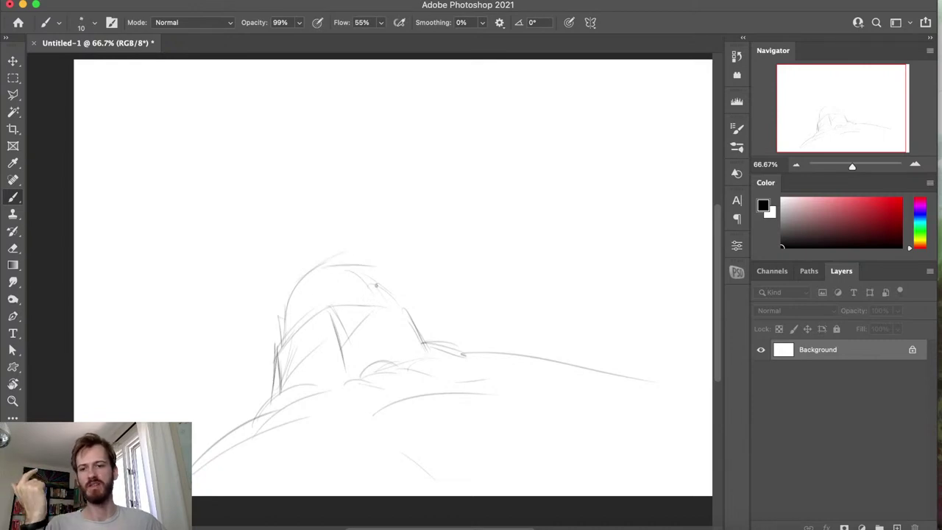
drag(401, 304, 418, 335)
mouse_move(326, 279)
mouse_down()
mouse_move(340, 314)
mouse_move(328, 321)
mouse_up()
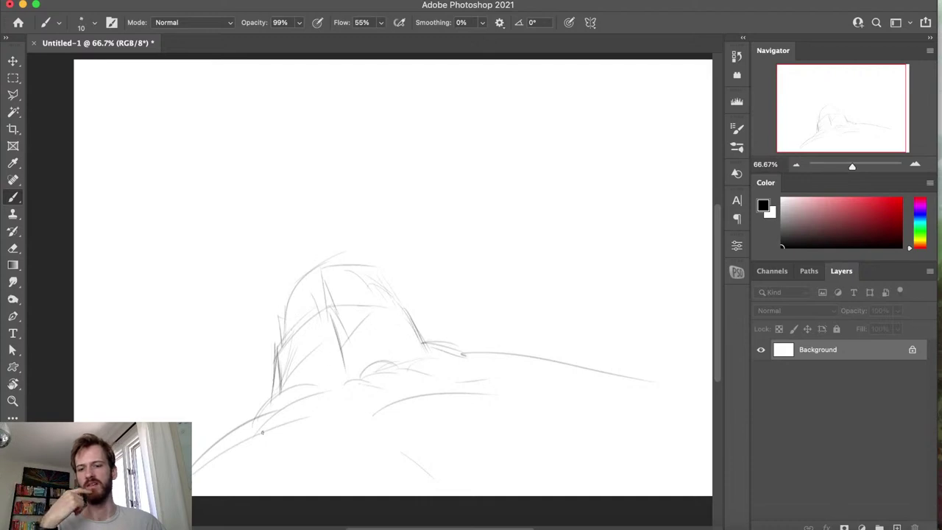
Add sweeping contour lines across the foreground slopes and reinforce the mound's upper outline
mouse_move(193, 469)
mouse_down()
mouse_move(243, 456)
mouse_move(301, 460)
mouse_up()
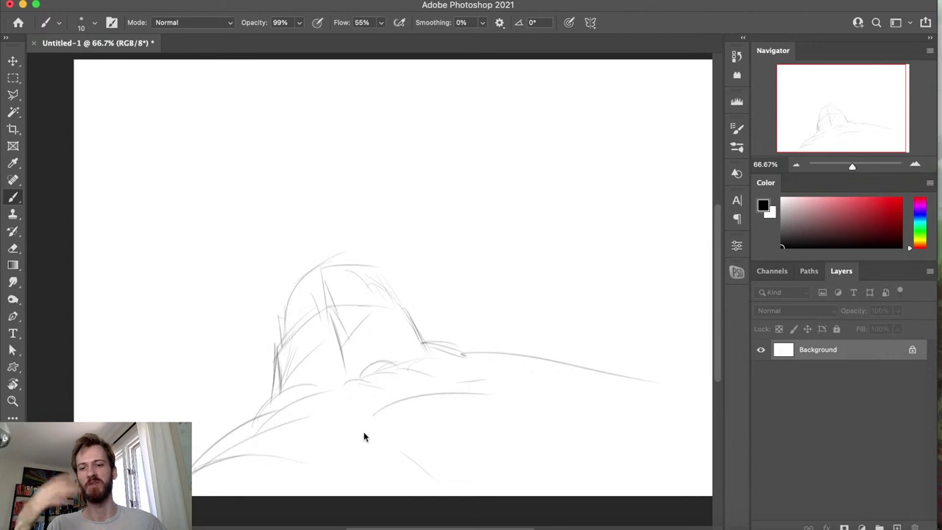
mouse_move(366, 469)
mouse_down()
mouse_move(441, 402)
mouse_move(559, 361)
mouse_up()
drag(434, 476, 486, 423)
drag(520, 385, 586, 380)
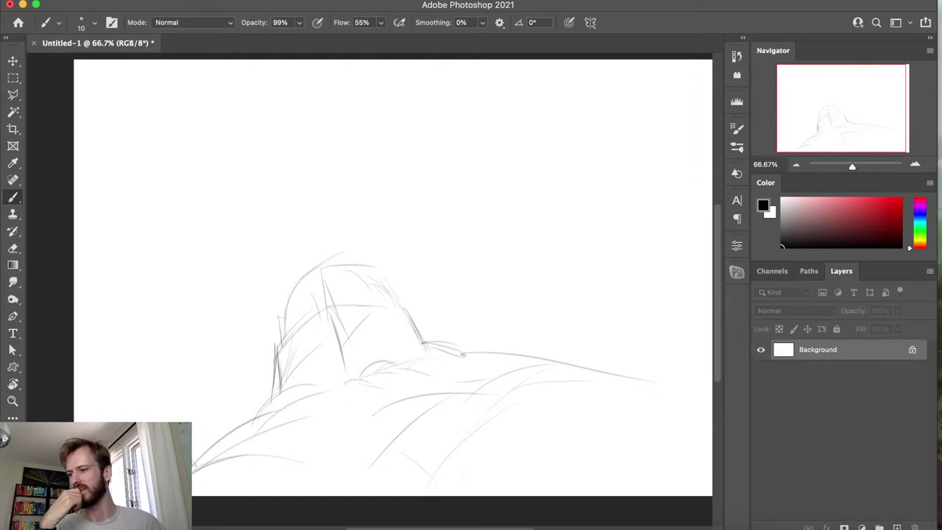
drag(318, 444, 313, 413)
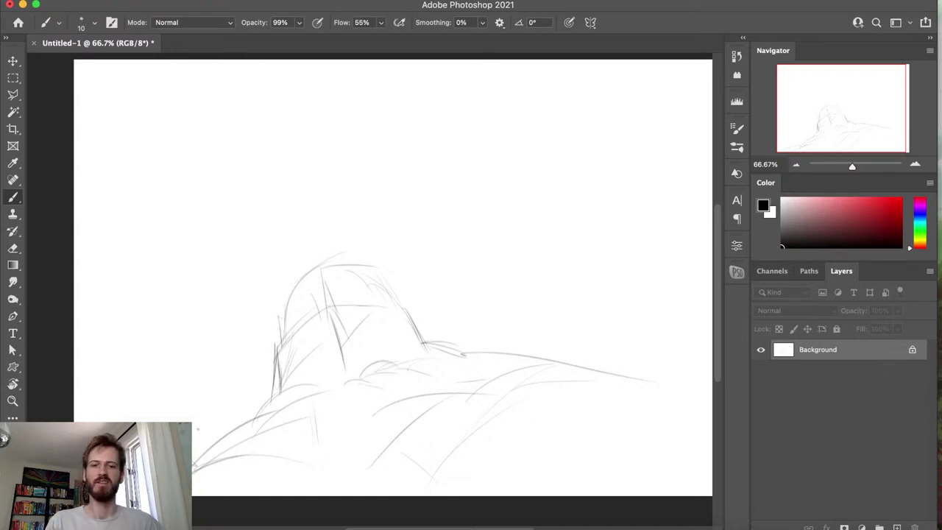
drag(287, 332, 283, 306)
mouse_move(278, 325)
mouse_down()
mouse_move(287, 284)
mouse_move(336, 296)
mouse_move(392, 292)
mouse_up()
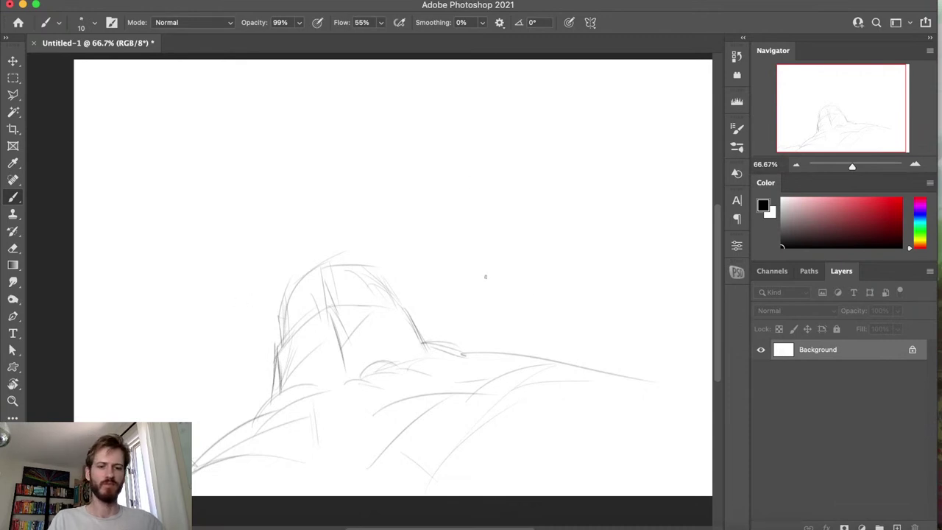
Select the lower part of the canvas containing the mound sketch with a rectangular marquee and copy it to a new layer
key(l)
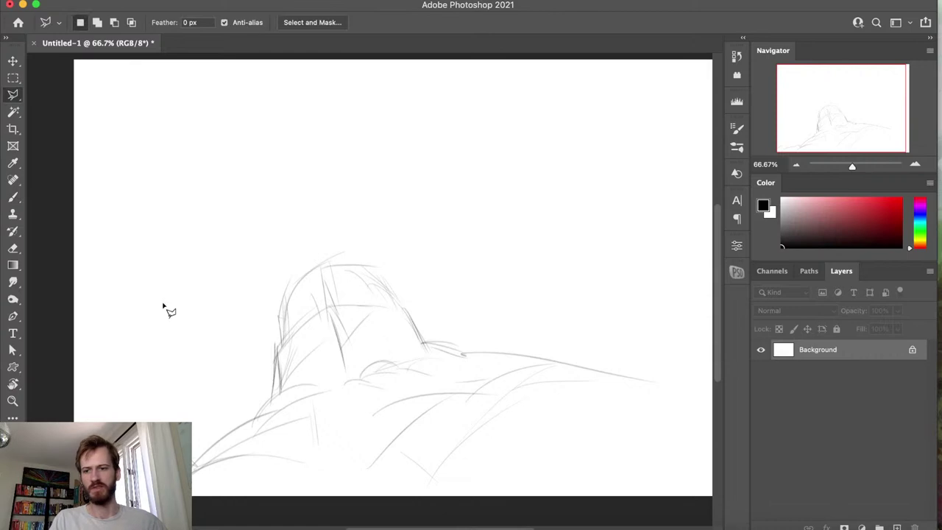
key(m)
drag(56, 189, 697, 509)
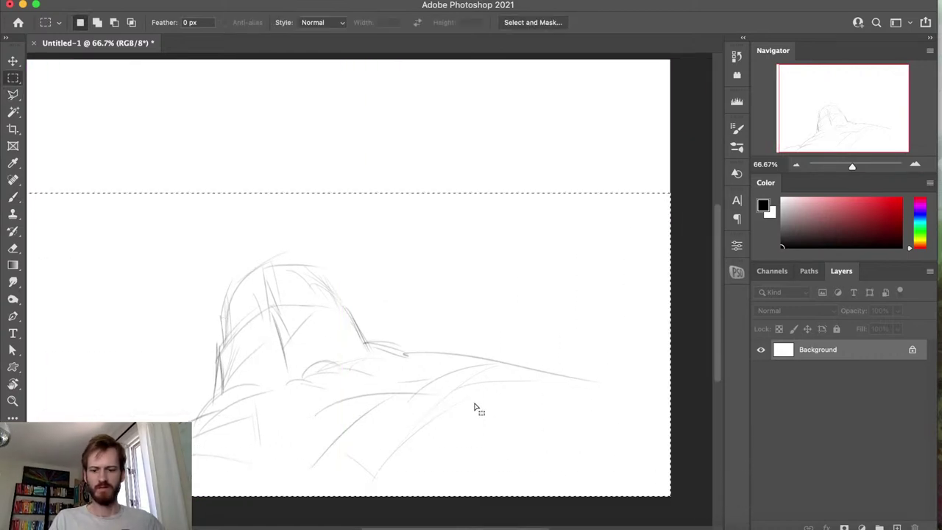
key(super+j)
Set the copied sketch layer's blend mode to Darken
key(z)
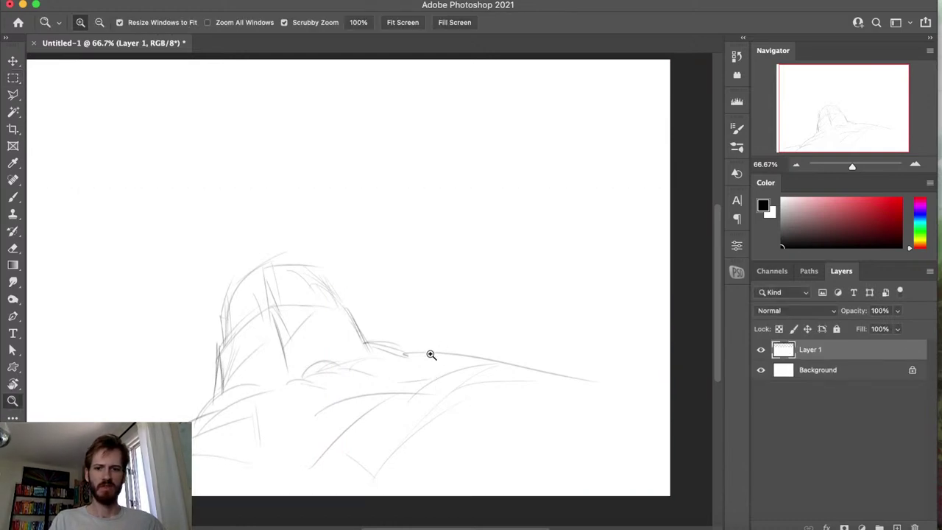
alt+scroll(433, 353, down, 2)
click(793, 312)
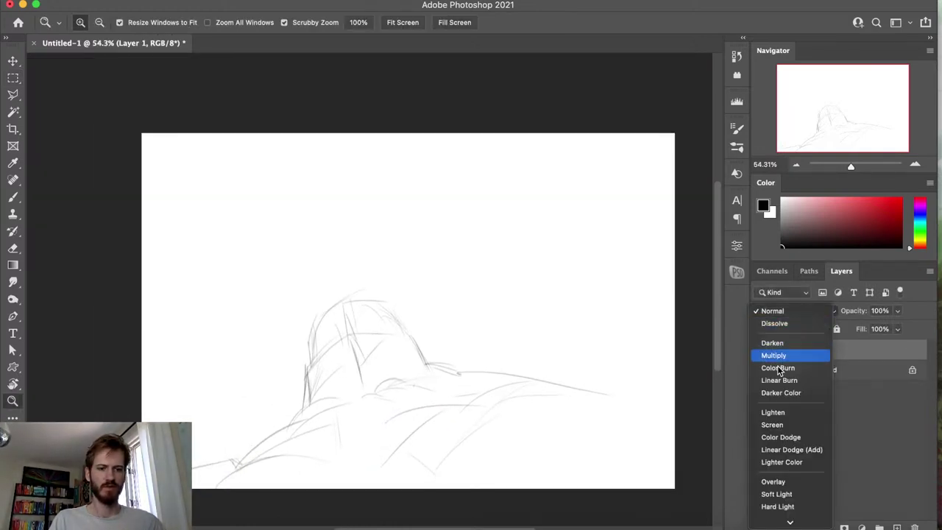
click(784, 347)
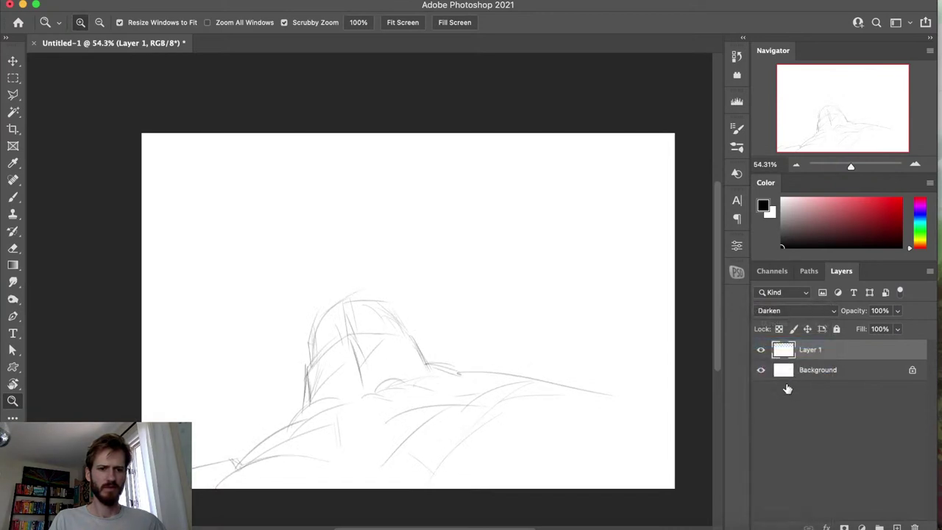
click(795, 376)
click(789, 352)
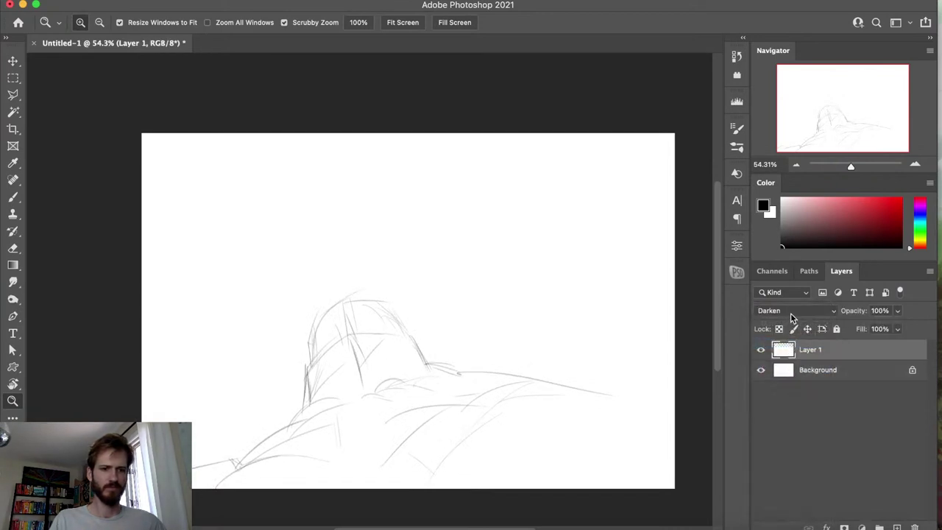
Make the Background layer active, hide Layer 1 and enlarge the brush to size 70
click(789, 373)
mouse_move(789, 375)
mouse_down()
mouse_move(787, 360)
mouse_move(781, 371)
mouse_up()
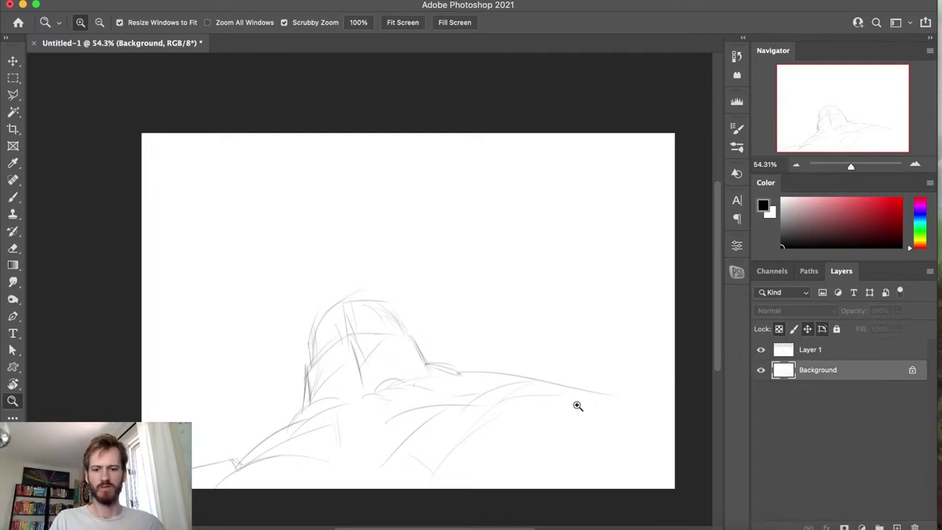
click(760, 351)
key(b)
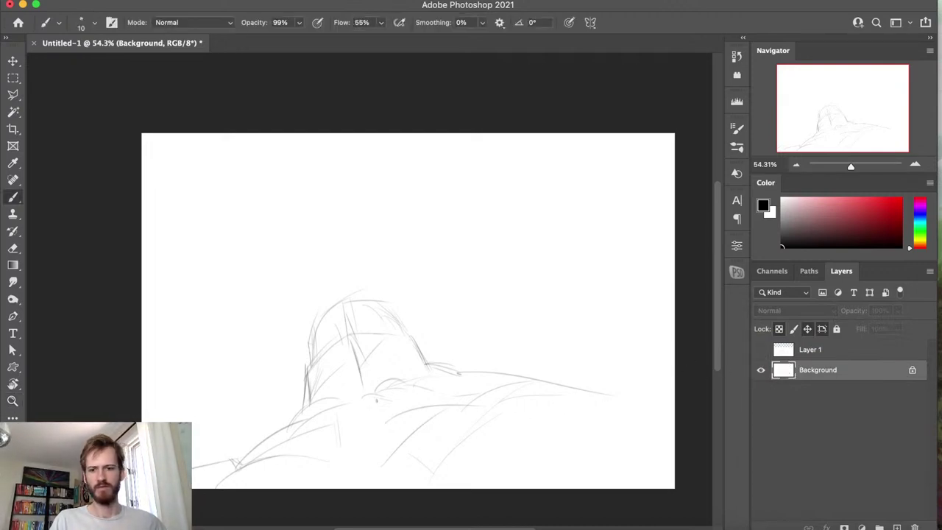
scroll(415, 363, up, 3)
scroll(414, 363, down, 3)
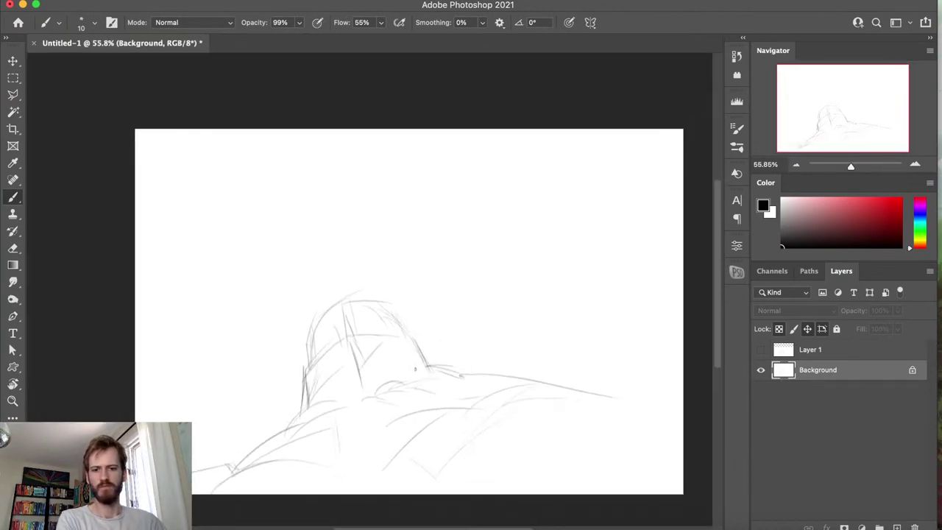
key(bracketright)
key(bracketright)
key(bracketright)
key(bracketright)
key(bracketright)
key(bracketright)
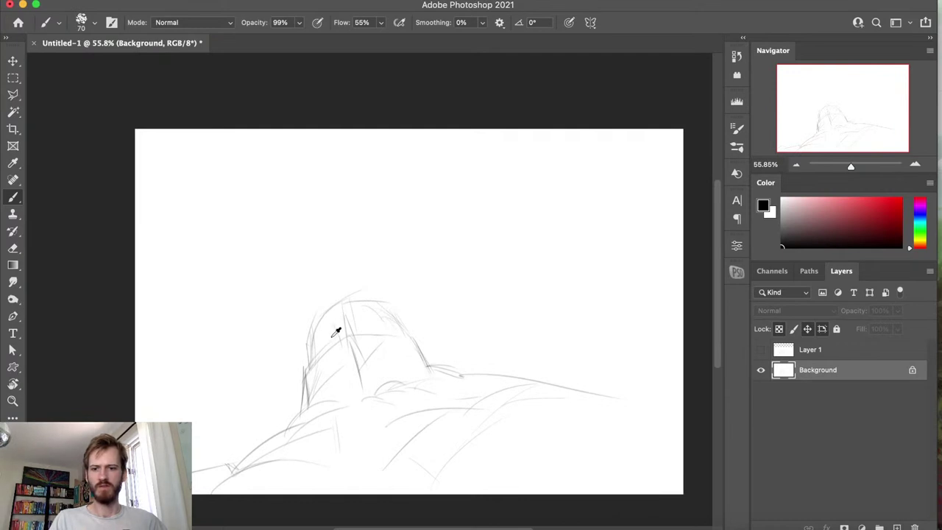
Select the whole sketched area on the Background layer with rectangular marquees and fill it with white at 100% opacity
key(m)
mouse_move(101, 298)
mouse_down()
mouse_move(551, 462)
mouse_move(706, 504)
mouse_up()
shift+drag(93, 258, 578, 346)
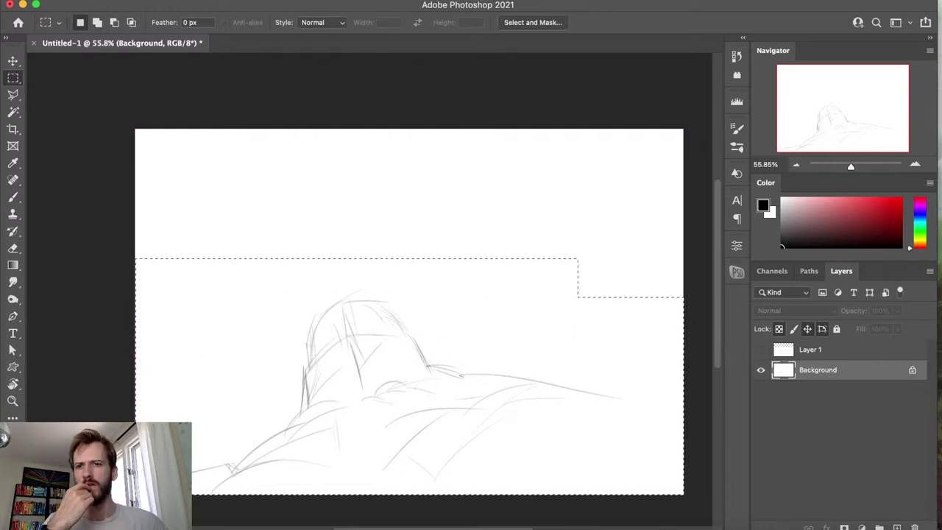
click(158, 0)
mouse_move(203, 0)
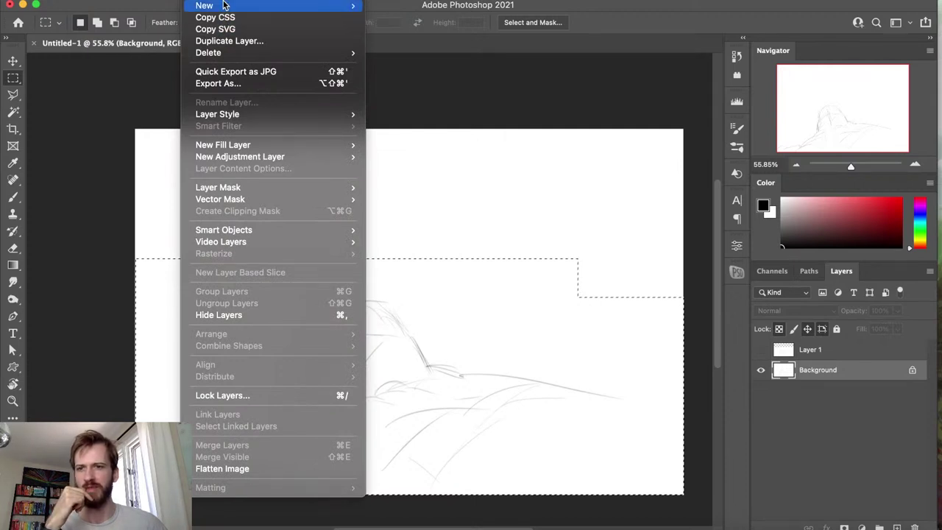
mouse_move(233, 194)
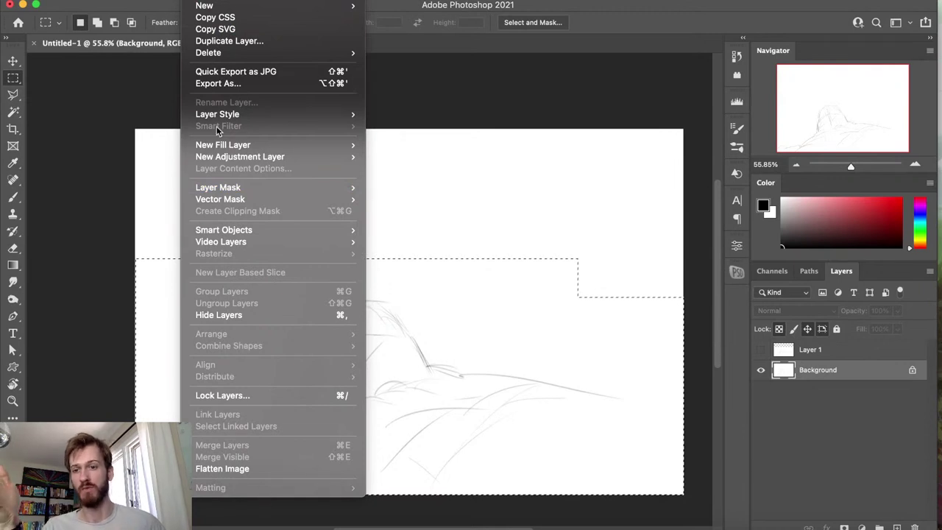
mouse_move(158, 0)
mouse_move(129, 0)
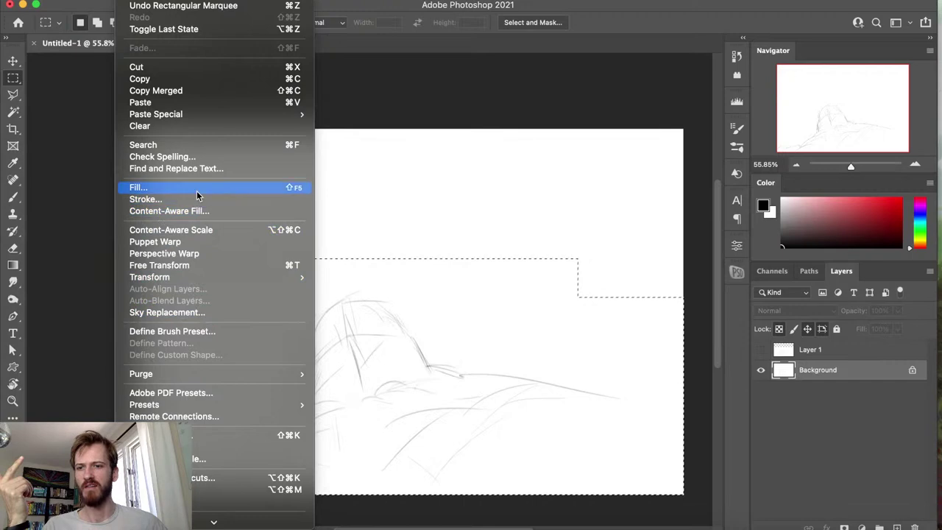
click(201, 188)
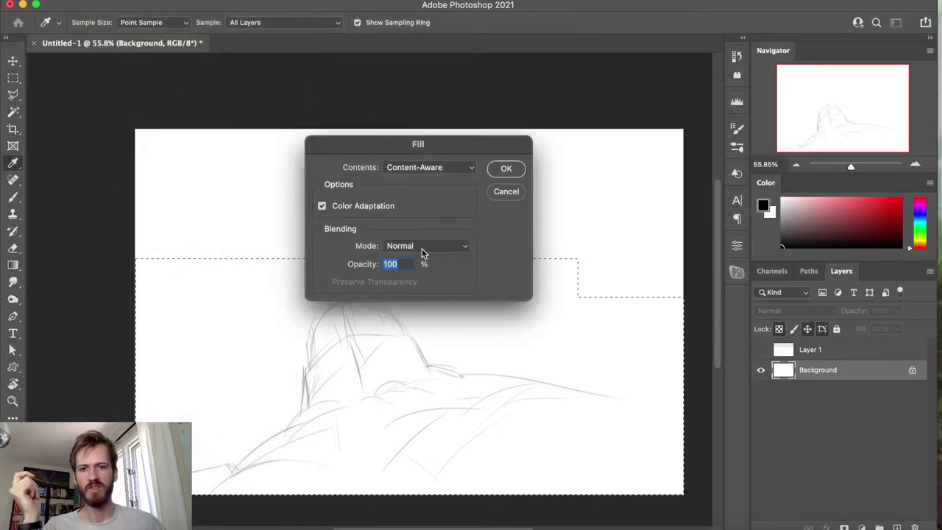
click(450, 167)
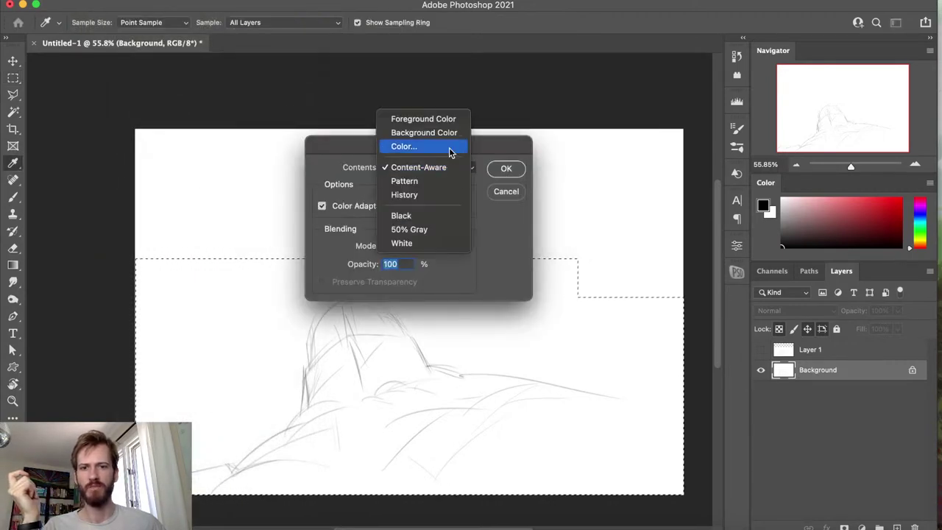
click(431, 246)
click(504, 168)
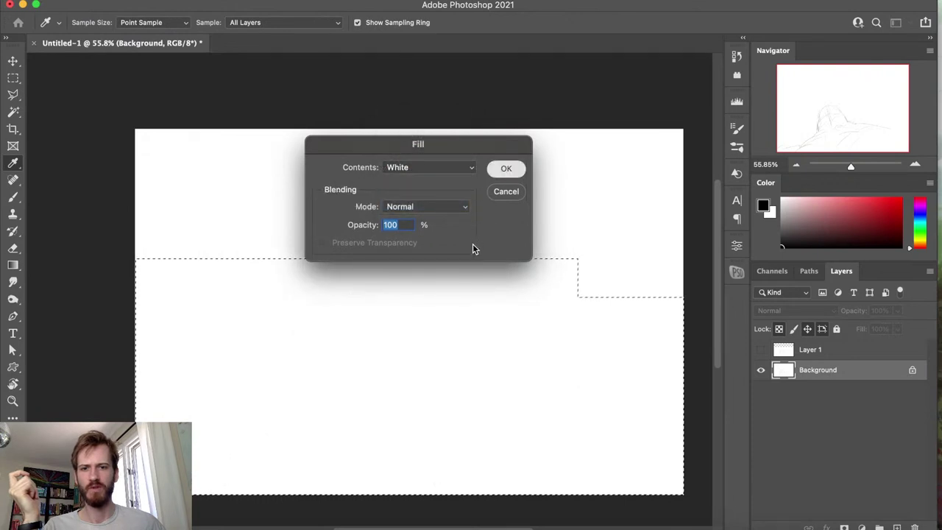
key(m)
Show Layer 1, make it the active layer and clear the selection
click(760, 350)
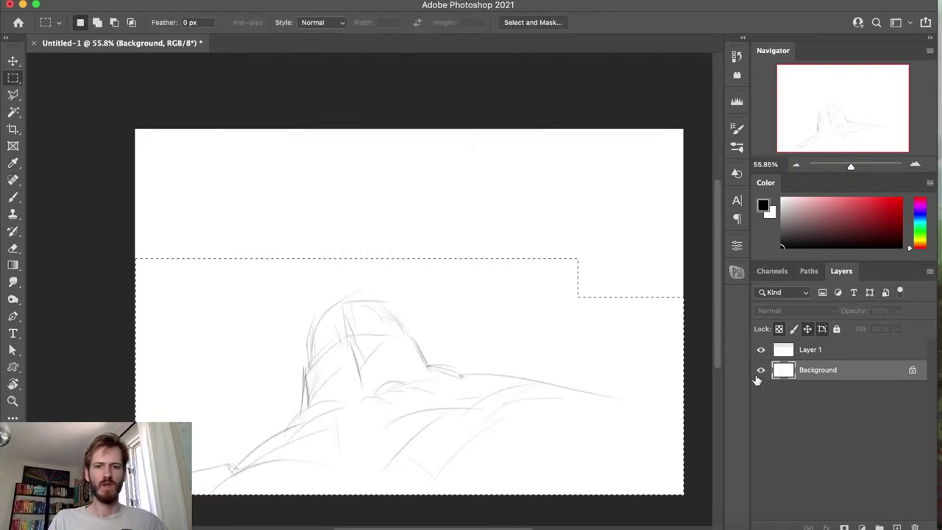
click(784, 355)
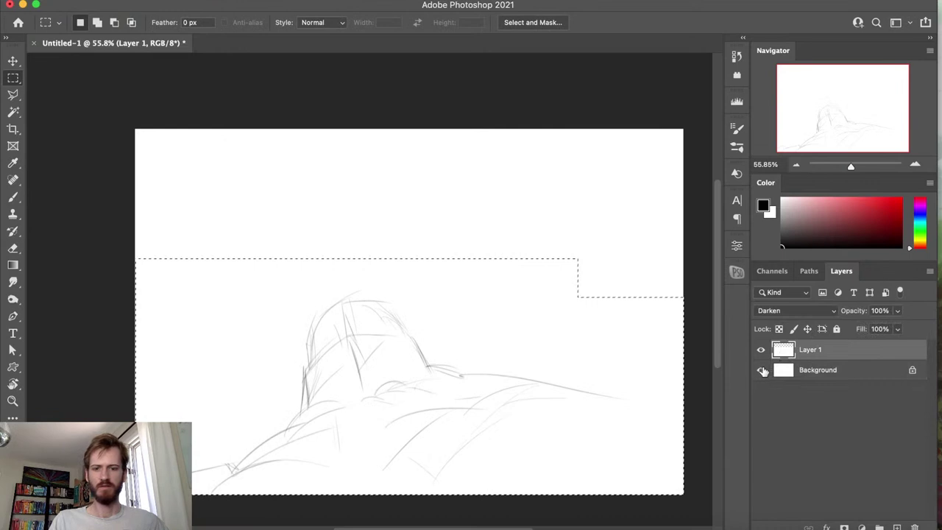
key(super+d)
Scale the sketch on Layer 1 to 62.20% and move it to the canvas's middle, and delete the layer
key(z)
scroll(456, 395, left, 2)
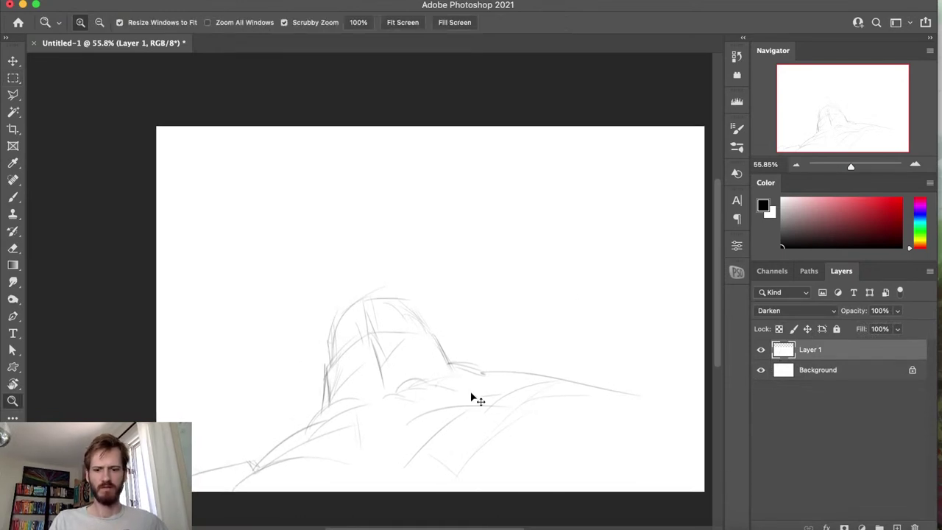
key(super+t)
mouse_move(431, 381)
mouse_down()
mouse_move(450, 311)
mouse_move(437, 328)
mouse_up()
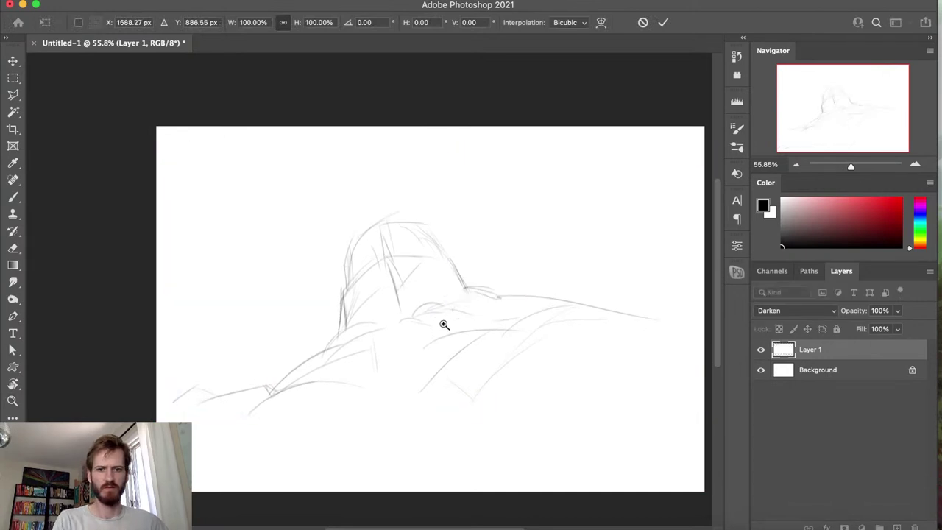
drag(446, 161, 446, 257)
drag(437, 331, 398, 337)
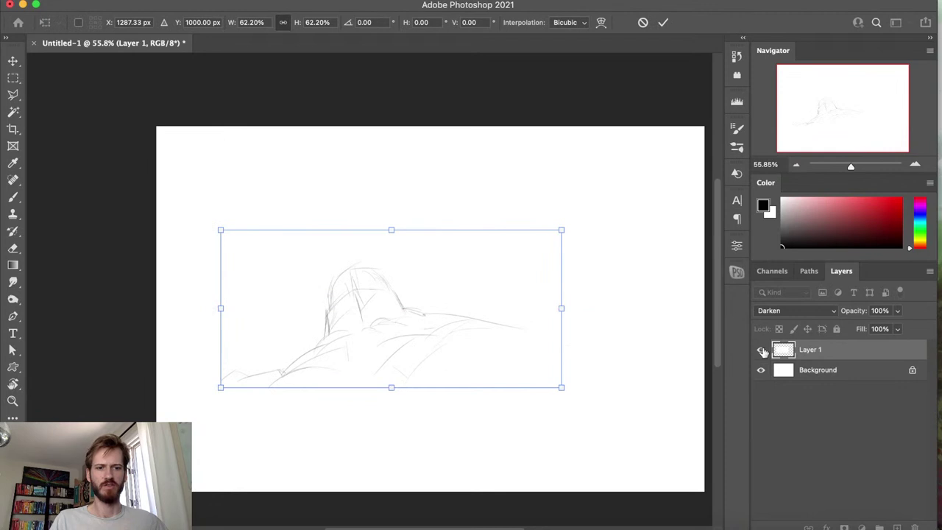
key(Return)
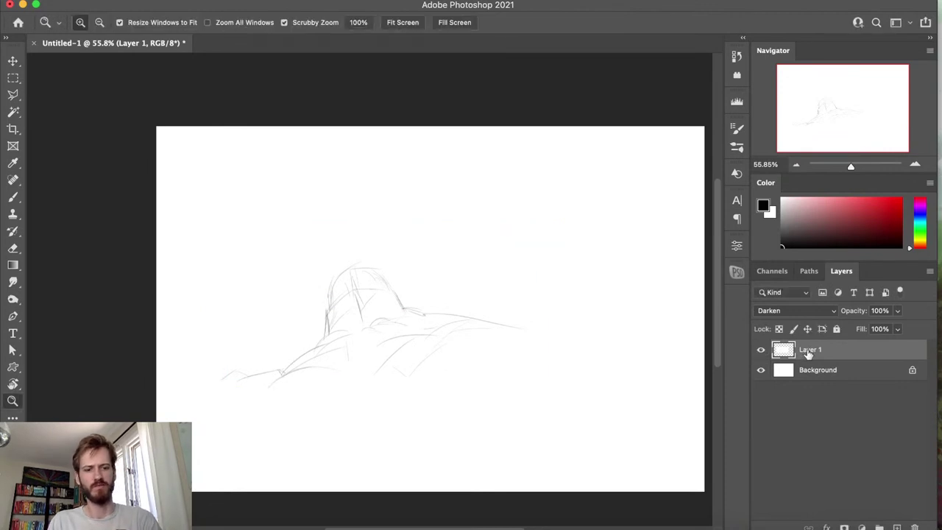
key(BackSpace)
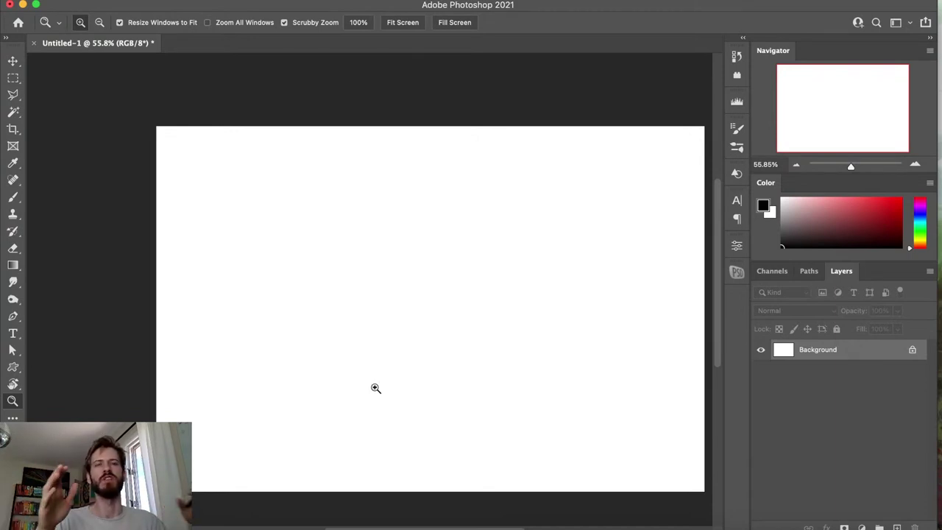
Switch to Chrome to examine the title and artwork of the Untamed challenge article, and return to Photoshop
click(258, 525)
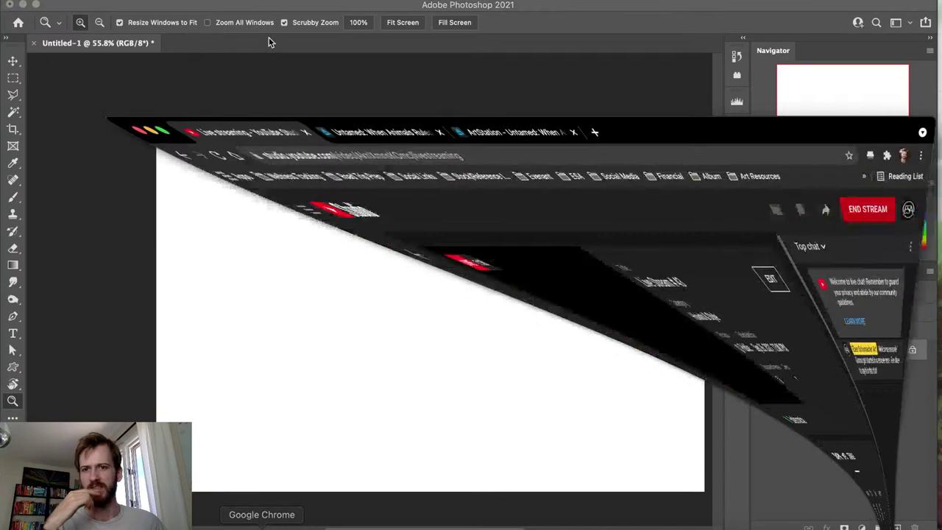
click(323, 13)
scroll(376, 189, up, 9)
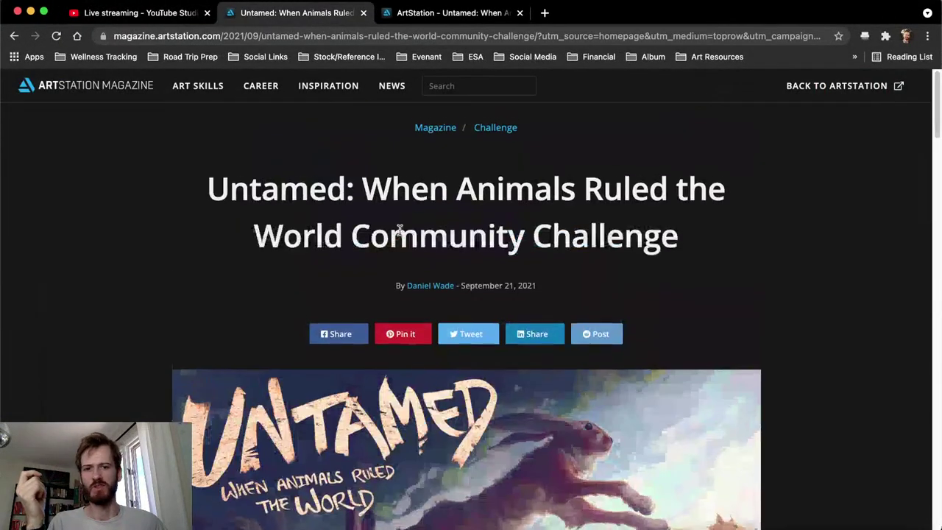
scroll(398, 279, down, 3)
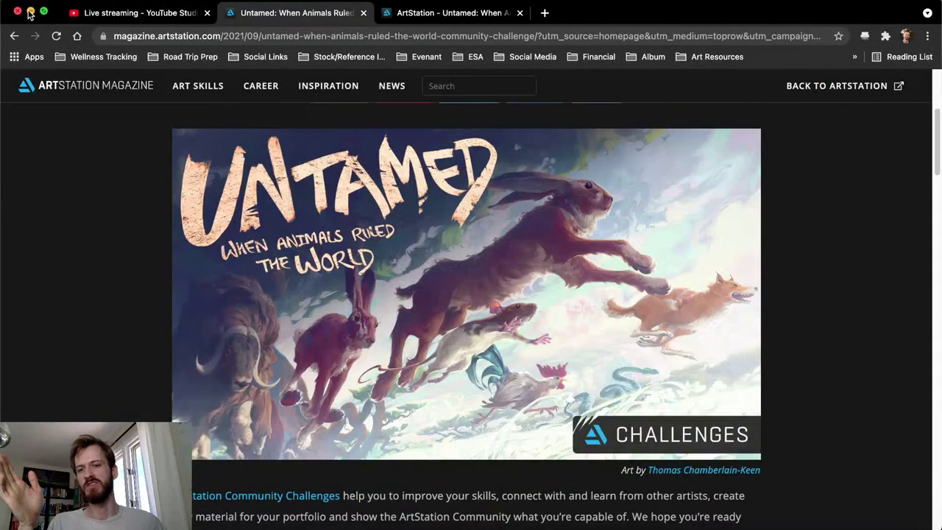
click(30, 11)
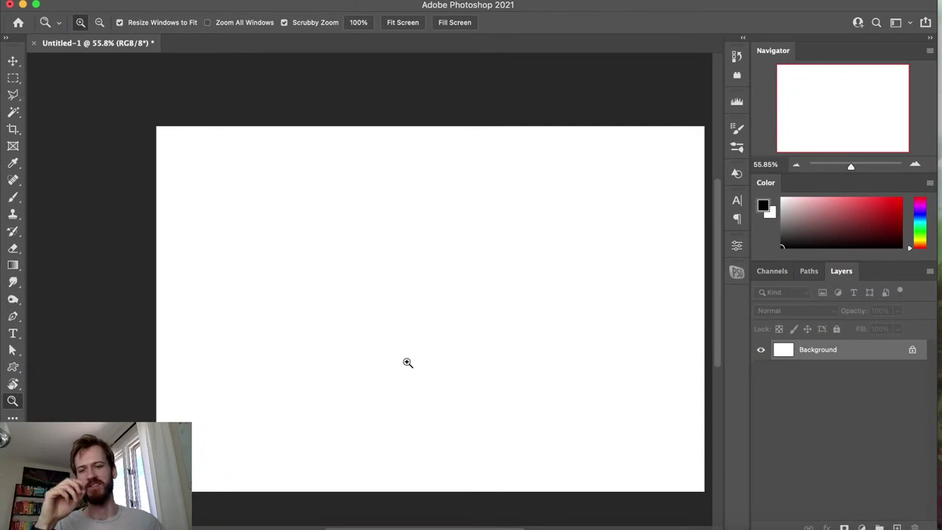
Reduce the brush size to 10 and create a new blank layer in Normal mode at 100% opacity
key(b)
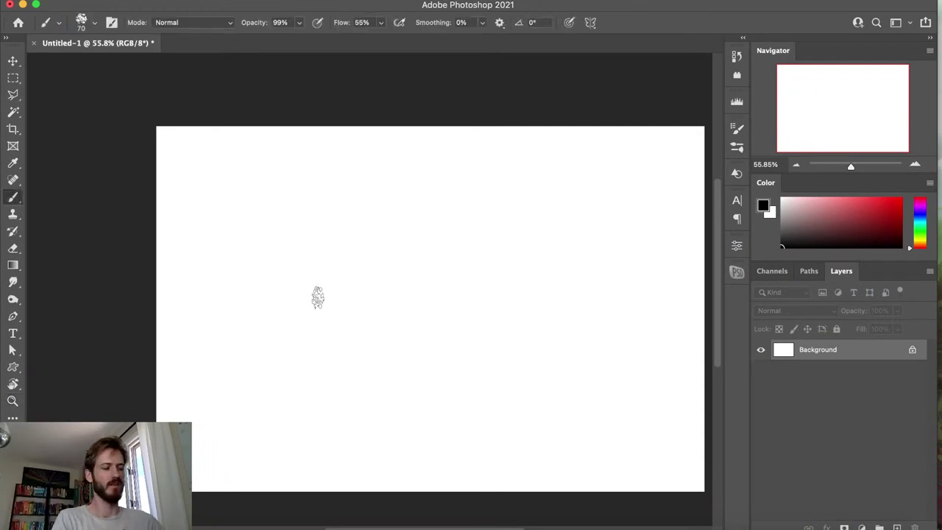
key(bracketleft)
key(bracketleft)
key(bracketleft)
key(bracketleft)
key(bracketleft)
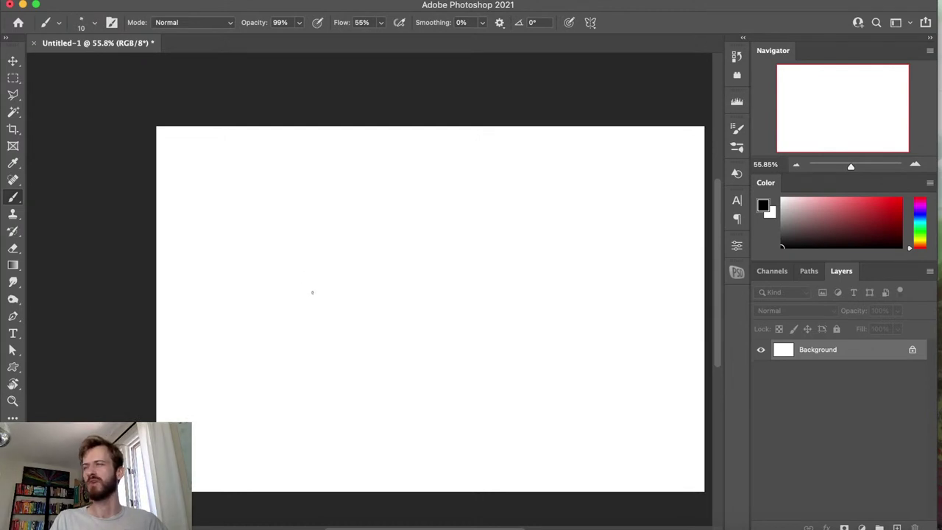
key(super+shift+n)
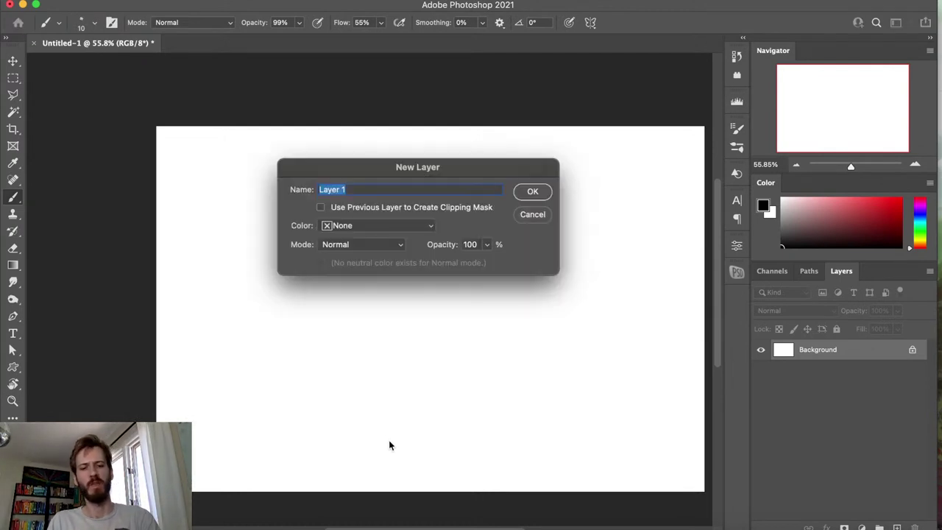
key(Return)
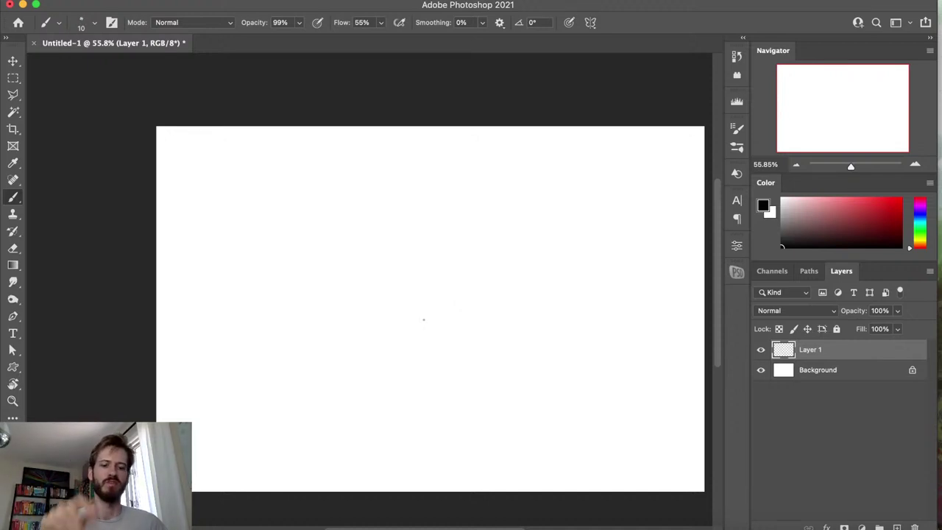
Sketch a tapered upright block in the canvas centre with a size 15 brush, giving it slanted sides, a curved top and a curved base
key(bracketright)
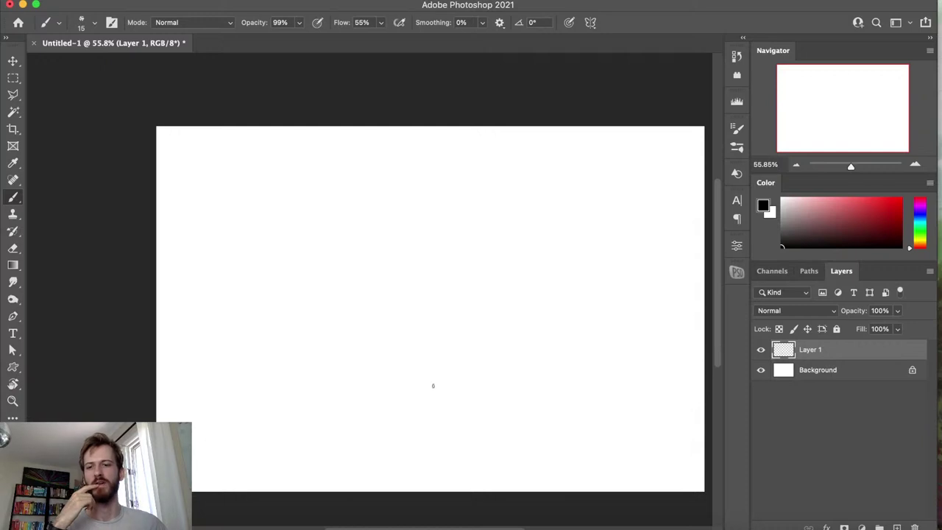
drag(407, 253, 408, 298)
mouse_move(395, 353)
mouse_down()
mouse_move(401, 261)
mouse_move(445, 244)
mouse_up()
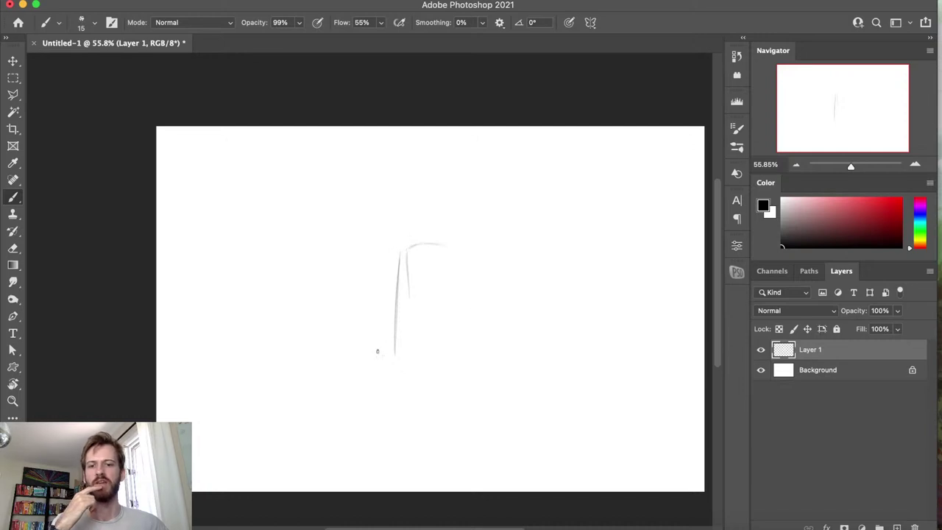
mouse_move(415, 317)
mouse_down()
mouse_move(417, 354)
mouse_move(389, 341)
mouse_move(385, 355)
mouse_move(409, 355)
mouse_up()
mouse_move(398, 309)
mouse_down()
mouse_move(394, 264)
mouse_move(419, 241)
mouse_move(446, 239)
mouse_up()
drag(396, 353, 483, 331)
drag(372, 373, 470, 344)
drag(395, 253, 392, 360)
drag(454, 247, 488, 328)
drag(471, 262, 478, 297)
Sketch a smaller rounded form above the tapered block and upright flanking shapes on its left and right sides
mouse_move(389, 195)
mouse_down()
mouse_move(441, 187)
mouse_move(449, 223)
mouse_move(385, 199)
mouse_move(392, 188)
mouse_move(385, 209)
mouse_up()
mouse_move(392, 184)
mouse_down()
mouse_move(394, 208)
mouse_move(405, 184)
mouse_move(415, 190)
mouse_move(397, 257)
mouse_up()
mouse_move(445, 228)
mouse_down()
mouse_move(464, 247)
mouse_move(496, 218)
mouse_move(518, 266)
mouse_up()
drag(382, 244, 386, 259)
mouse_move(373, 220)
mouse_down()
mouse_move(364, 302)
mouse_move(363, 243)
mouse_move(384, 316)
mouse_up()
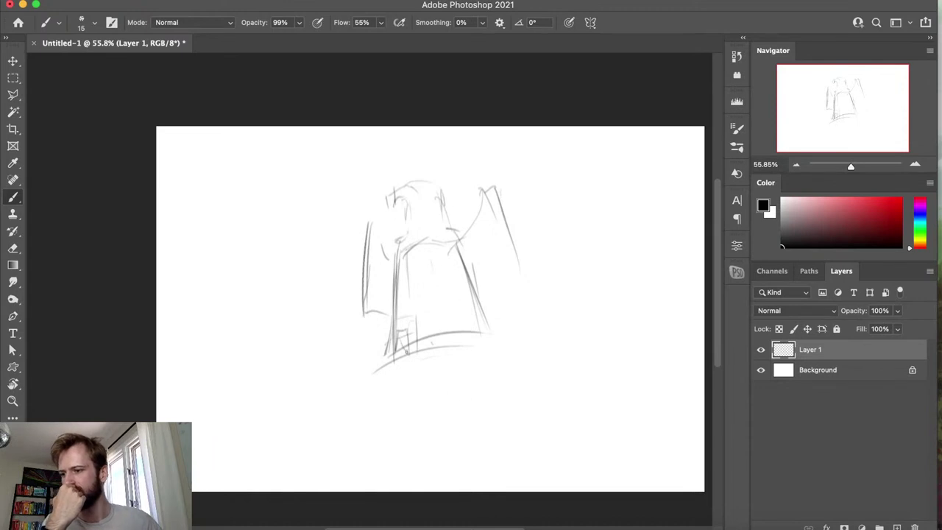
Sketch the upper edges of both flanking shapes and a curved shoulder line across the top of the tapered block
drag(370, 231, 380, 241)
drag(476, 194, 492, 186)
mouse_move(383, 247)
mouse_down()
mouse_move(402, 233)
mouse_move(397, 273)
mouse_up()
mouse_move(407, 225)
mouse_down()
mouse_move(403, 255)
mouse_move(455, 239)
mouse_up()
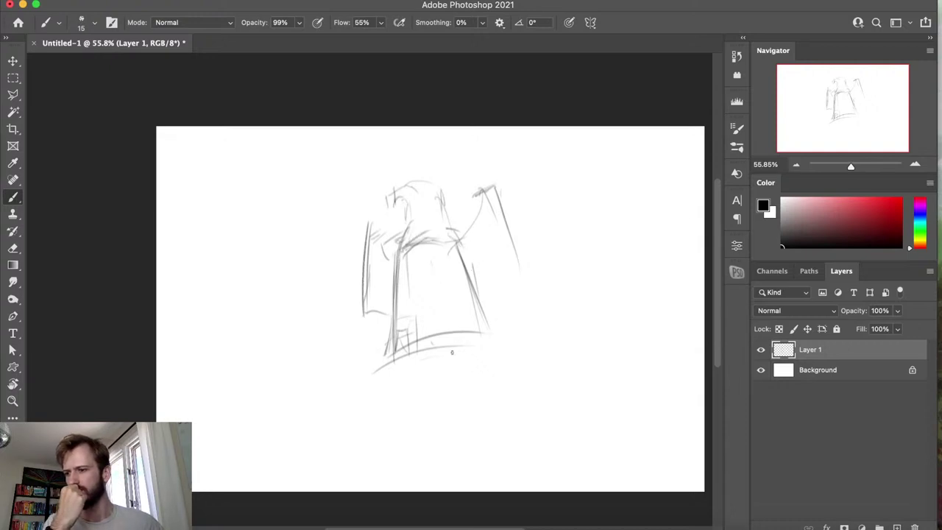
Darken the block's lower-left corner and sketch curved ground lines around its base, sloping down the mound on both sides
drag(391, 313, 392, 356)
mouse_move(412, 313)
mouse_down()
mouse_move(414, 340)
mouse_move(421, 331)
mouse_move(353, 380)
mouse_up()
drag(415, 373, 438, 368)
drag(489, 325, 521, 321)
drag(468, 358, 512, 344)
drag(487, 326, 522, 322)
mouse_move(374, 382)
mouse_down()
mouse_move(321, 416)
mouse_move(400, 397)
mouse_up()
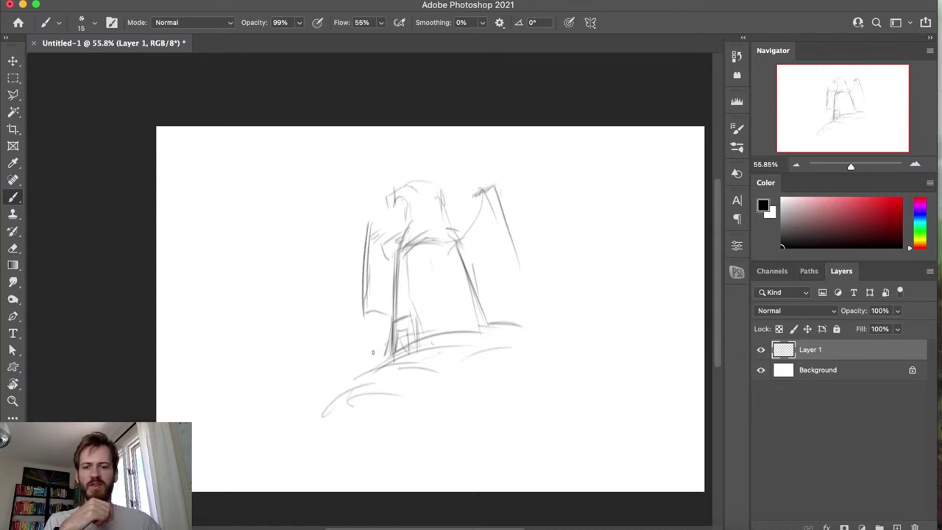
Shape the form above the block into a bird's head with a hooked beak and firmer neck lines
mouse_move(398, 272)
mouse_down()
mouse_move(413, 231)
mouse_move(438, 229)
mouse_move(456, 243)
mouse_up()
drag(415, 207, 415, 231)
mouse_move(393, 192)
mouse_down()
mouse_move(394, 212)
mouse_move(403, 193)
mouse_move(413, 210)
mouse_move(405, 235)
mouse_up()
drag(434, 190, 446, 234)
mouse_move(402, 189)
mouse_down()
mouse_move(435, 180)
mouse_move(396, 208)
mouse_move(394, 186)
mouse_up()
key(e)
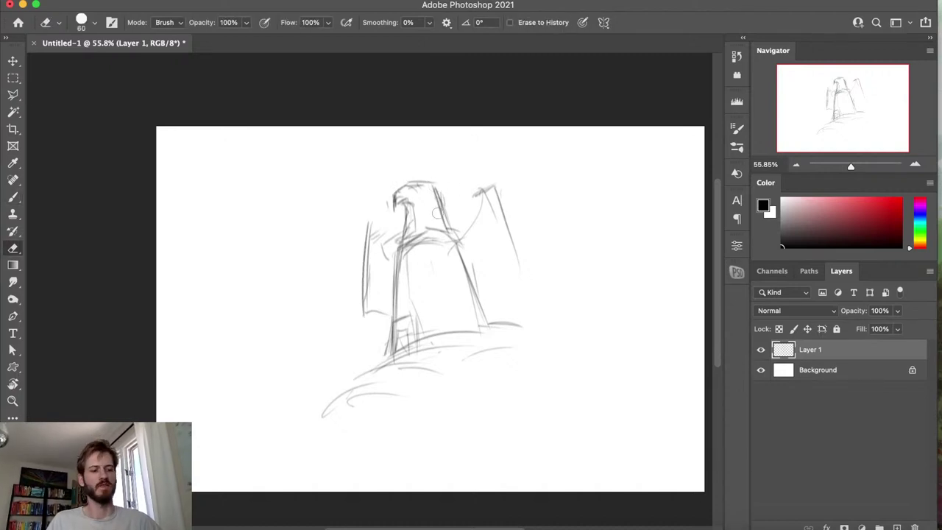
Define both flanking shapes as raised wings with darker outer edges, inner shoulder lines and lower tips
key(b)
mouse_move(372, 231)
mouse_down()
mouse_move(371, 302)
mouse_move(379, 230)
mouse_move(390, 249)
mouse_move(365, 311)
mouse_move(366, 346)
mouse_up()
drag(378, 271, 369, 328)
mouse_move(461, 222)
mouse_down()
mouse_move(451, 236)
mouse_move(475, 191)
mouse_move(495, 184)
mouse_up()
mouse_move(495, 189)
mouse_down()
mouse_move(513, 234)
mouse_move(492, 273)
mouse_up()
drag(514, 269, 497, 286)
drag(367, 248, 364, 303)
drag(360, 318, 386, 313)
Darken the slanted sides of the bird statue's body and add short lines below both wings
drag(395, 236, 396, 309)
drag(398, 255, 401, 349)
drag(455, 242, 484, 326)
mouse_move(460, 244)
mouse_down()
mouse_move(487, 324)
mouse_move(435, 311)
mouse_move(453, 322)
mouse_up()
drag(500, 325, 479, 328)
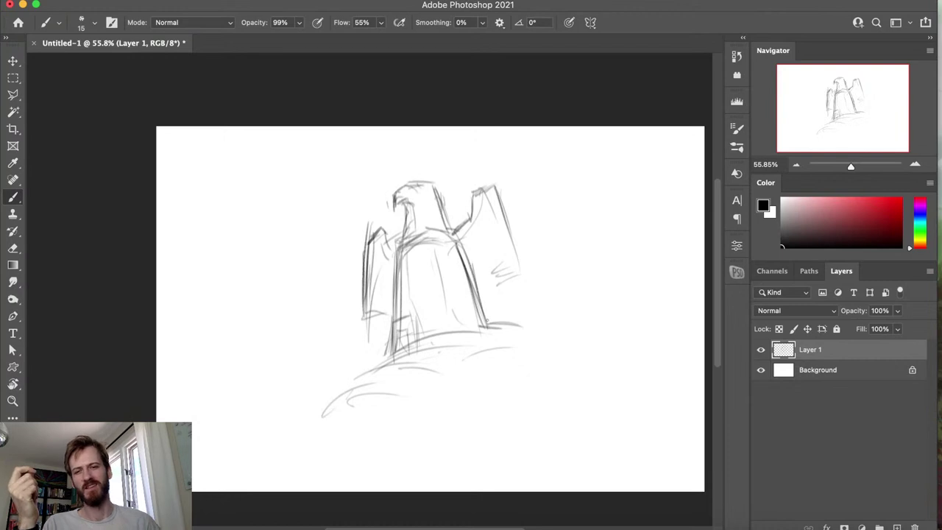
drag(379, 301, 375, 319)
mouse_move(477, 264)
mouse_down()
mouse_move(506, 291)
mouse_move(468, 209)
mouse_move(506, 308)
mouse_up()
mouse_move(455, 284)
mouse_down()
mouse_move(457, 315)
mouse_move(487, 325)
mouse_up()
drag(466, 266, 486, 318)
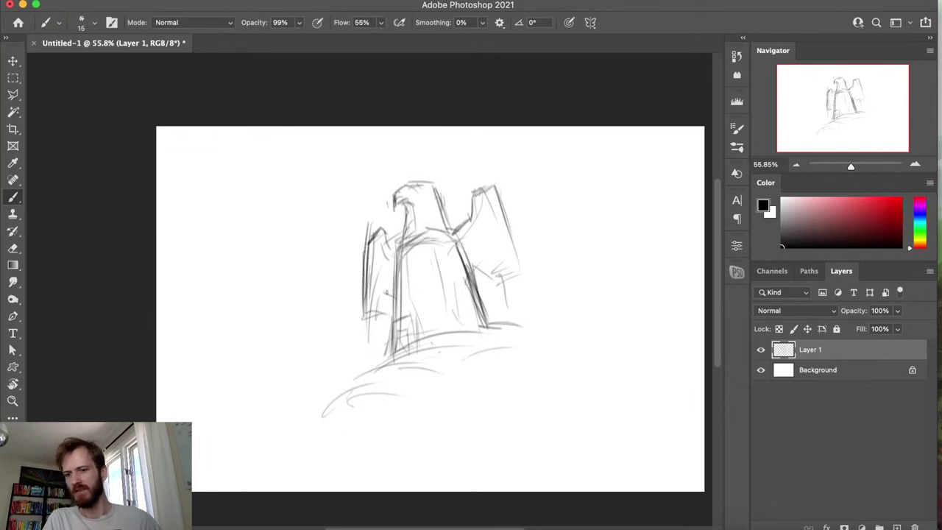
Sketch low walls extending from both sides of the statue, with vertical strokes at the far right end
mouse_move(457, 302)
mouse_down()
mouse_move(439, 305)
mouse_move(467, 296)
mouse_up()
drag(385, 334, 359, 364)
mouse_move(500, 289)
mouse_down()
mouse_move(549, 285)
mouse_move(567, 297)
mouse_up()
mouse_move(577, 268)
mouse_down()
mouse_move(581, 314)
mouse_move(587, 305)
mouse_up()
drag(589, 261, 592, 322)
drag(557, 270, 599, 278)
drag(462, 298, 519, 286)
drag(345, 324, 349, 368)
drag(347, 324, 366, 321)
drag(612, 294, 614, 311)
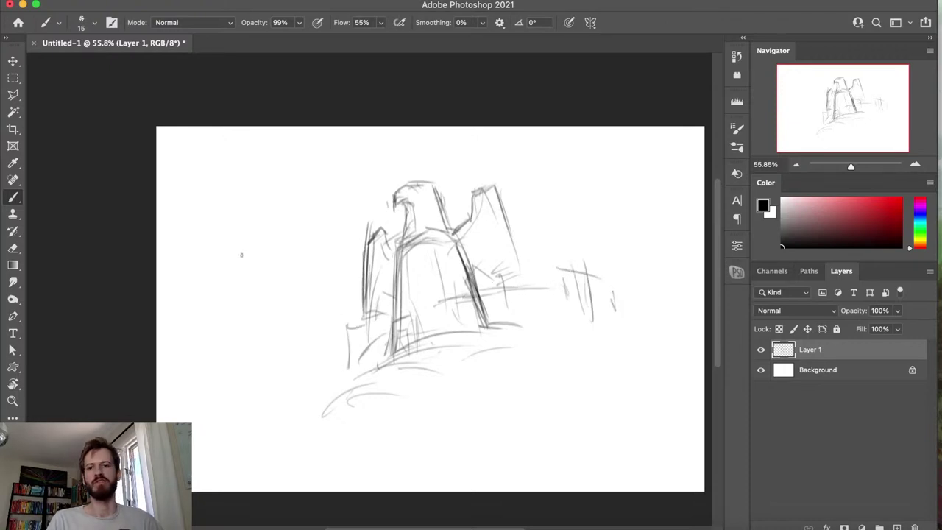
Sketch loose curved cloud strokes in the sky to the left, above and to the right of the statue
mouse_move(216, 224)
mouse_down()
mouse_move(297, 162)
mouse_move(338, 161)
mouse_up()
drag(295, 183, 331, 163)
drag(254, 212, 203, 229)
drag(582, 158, 627, 174)
drag(563, 163, 626, 180)
drag(443, 156, 492, 157)
Detail the bird's head with a darker beak, throat lines and a firmer crown outline
mouse_move(395, 195)
mouse_down()
mouse_move(403, 209)
mouse_move(415, 197)
mouse_up()
drag(415, 204, 416, 213)
mouse_move(404, 200)
mouse_down()
mouse_move(404, 242)
mouse_move(420, 226)
mouse_up()
drag(397, 196, 403, 189)
mouse_move(407, 184)
mouse_down()
mouse_move(426, 181)
mouse_move(437, 206)
mouse_up()
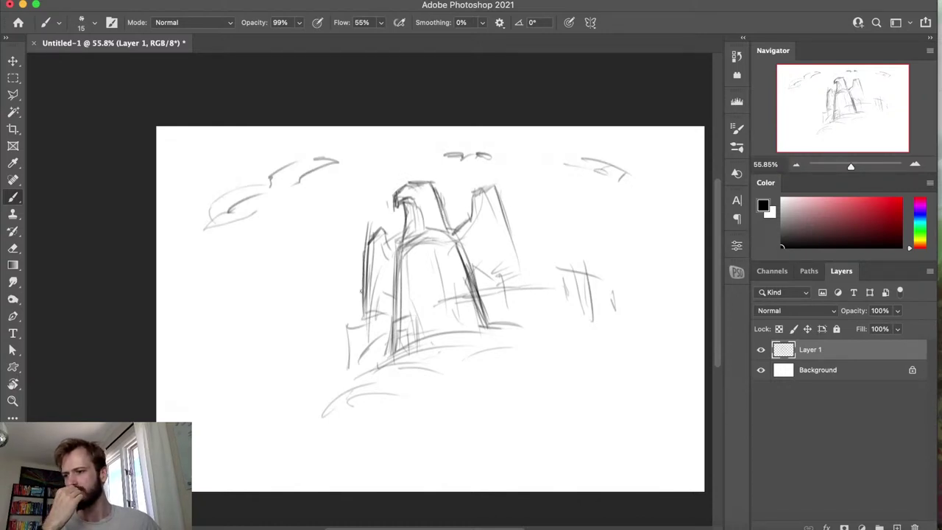
Strengthen the statue's shoulder curve and add vertical texture strokes on the body and along its right edge
drag(404, 231, 425, 242)
mouse_move(411, 227)
mouse_down()
mouse_move(440, 236)
mouse_move(440, 251)
mouse_up()
drag(398, 253, 402, 283)
mouse_move(421, 279)
mouse_down()
mouse_move(431, 281)
mouse_move(421, 321)
mouse_up()
drag(423, 297, 426, 334)
drag(469, 270, 488, 315)
drag(460, 253, 478, 247)
Add long feather lines inside the right wing and darken its top and outer edge
drag(486, 219, 494, 262)
drag(476, 197, 480, 210)
drag(481, 213, 491, 262)
drag(494, 197, 497, 209)
mouse_move(494, 189)
mouse_down()
mouse_move(506, 234)
mouse_move(504, 222)
mouse_up()
drag(503, 222, 513, 260)
drag(497, 201, 511, 253)
mouse_move(482, 186)
mouse_down()
mouse_move(502, 251)
mouse_move(499, 183)
mouse_up()
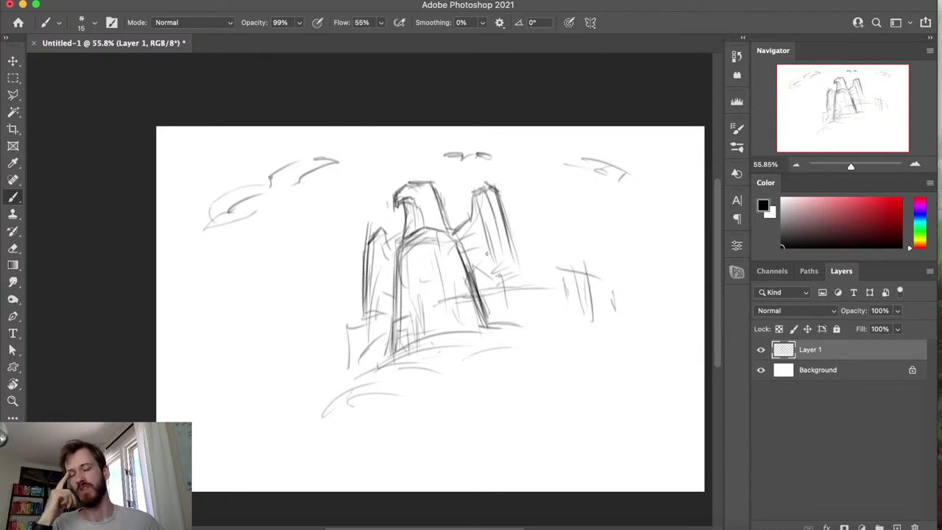
Darken the doorway at the statue's base and outline the low walls more firmly on both sides
key(e)
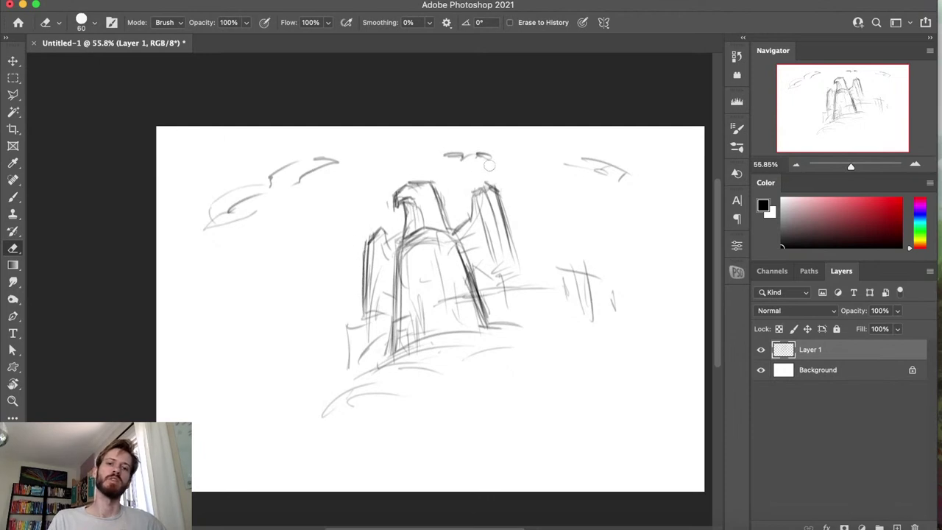
key(b)
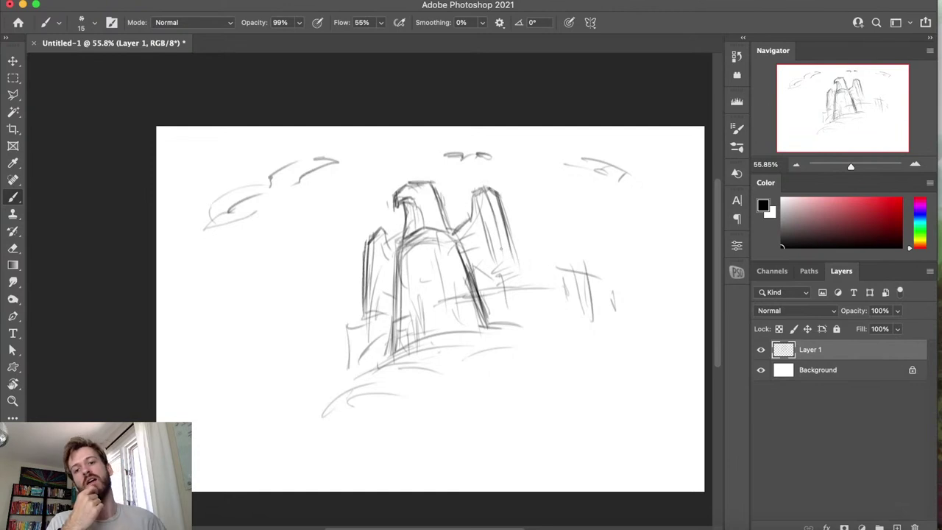
mouse_move(439, 305)
mouse_down()
mouse_move(439, 335)
mouse_move(409, 324)
mouse_move(414, 342)
mouse_move(424, 343)
mouse_move(396, 355)
mouse_move(425, 338)
mouse_move(449, 341)
mouse_move(447, 352)
mouse_up()
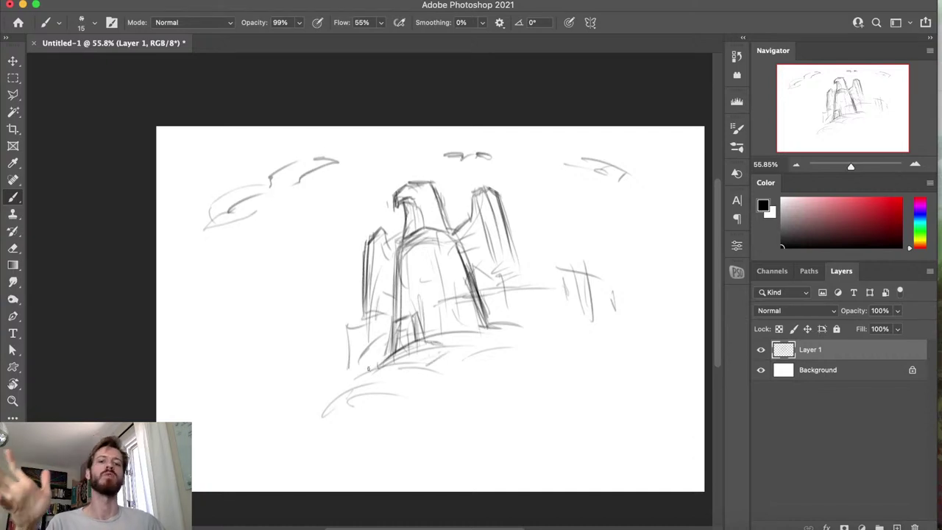
drag(349, 328, 349, 383)
drag(349, 336, 379, 322)
drag(548, 288, 569, 285)
mouse_move(498, 286)
mouse_down()
mouse_move(575, 280)
mouse_move(612, 332)
mouse_up()
drag(620, 301, 634, 340)
Sketch long curved ground contours across the foreground below the statue
mouse_move(253, 447)
mouse_down()
mouse_move(294, 424)
mouse_move(540, 441)
mouse_up()
mouse_move(259, 478)
mouse_down()
mouse_move(463, 428)
mouse_move(432, 432)
mouse_up()
drag(430, 383, 565, 434)
drag(519, 399, 556, 404)
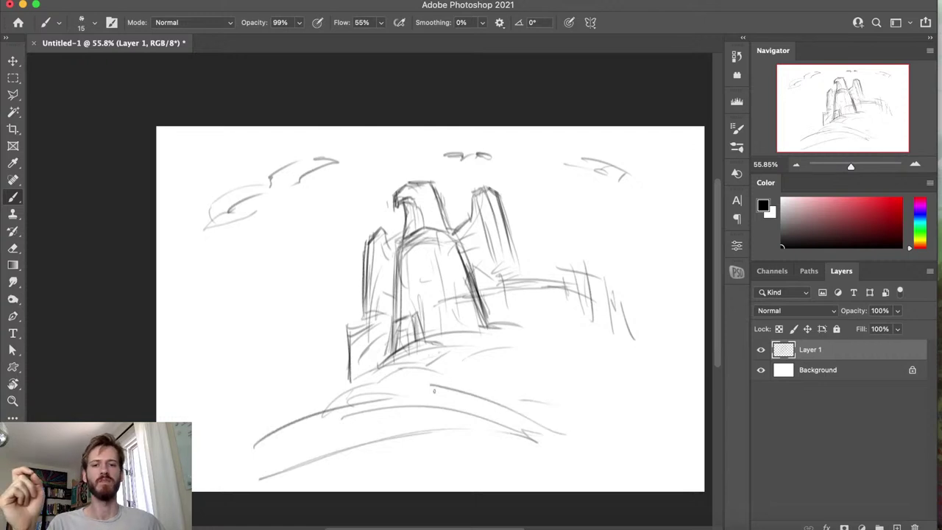
Sketch a zigzag path winding down the hill from the statue's base to the foreground contours
drag(430, 390, 575, 414)
drag(364, 406, 449, 376)
drag(405, 401, 521, 346)
drag(415, 357, 495, 349)
drag(429, 390, 489, 356)
mouse_move(371, 411)
mouse_down()
mouse_move(427, 390)
mouse_move(495, 389)
mouse_up()
drag(571, 405, 620, 421)
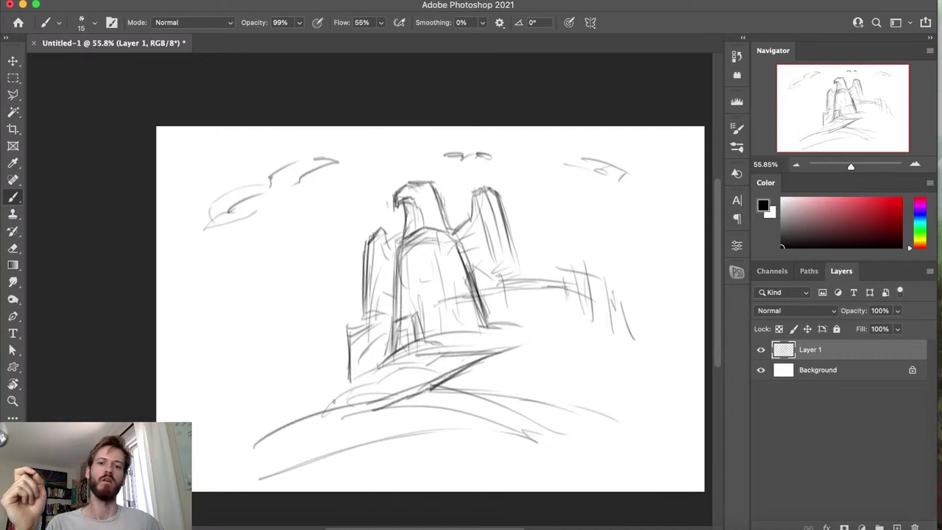
Sketch a large arched rock form in the left foreground with a smaller rounded shape beside it
mouse_move(168, 416)
mouse_down()
mouse_move(188, 361)
mouse_move(249, 304)
mouse_move(273, 335)
mouse_move(284, 453)
mouse_up()
mouse_move(158, 398)
mouse_down()
mouse_move(197, 342)
mouse_move(254, 330)
mouse_up()
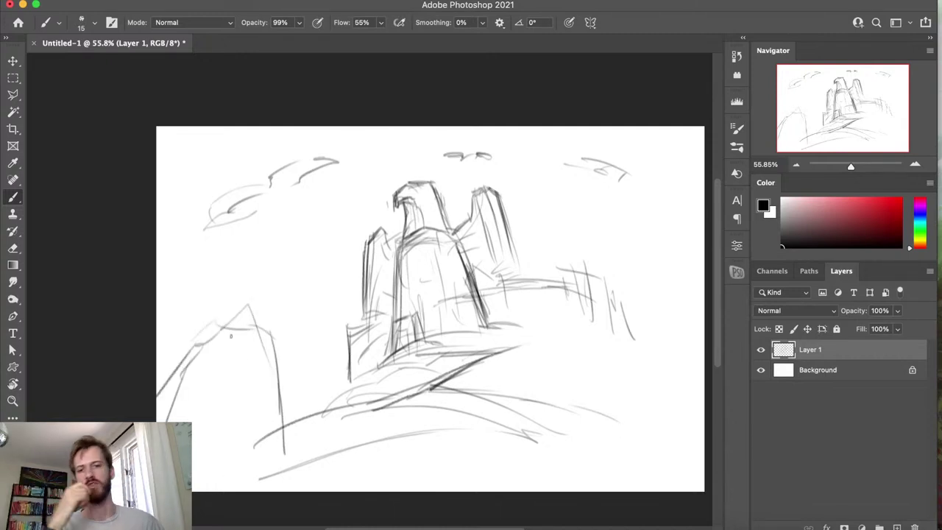
mouse_move(278, 381)
mouse_down()
mouse_move(323, 415)
mouse_move(336, 476)
mouse_up()
drag(322, 431, 330, 464)
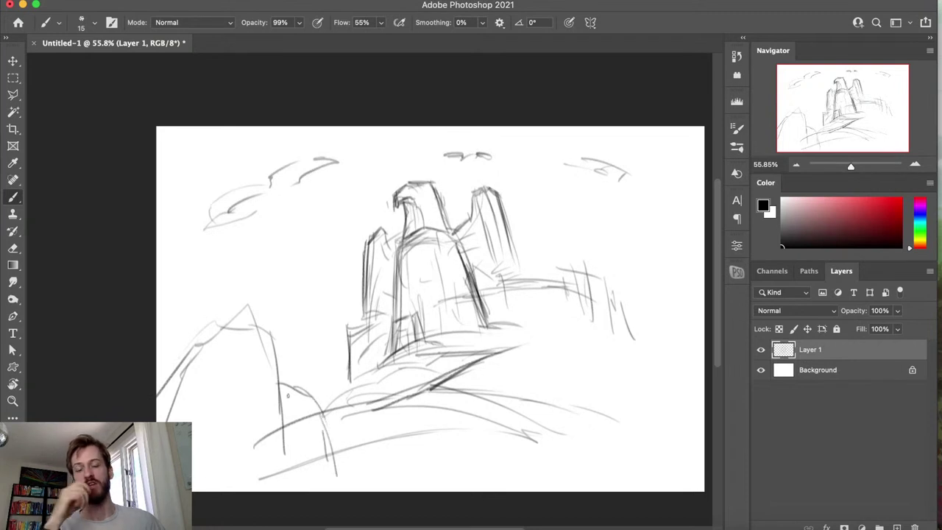
mouse_move(158, 394)
mouse_down()
mouse_move(204, 319)
mouse_move(251, 303)
mouse_move(281, 350)
mouse_up()
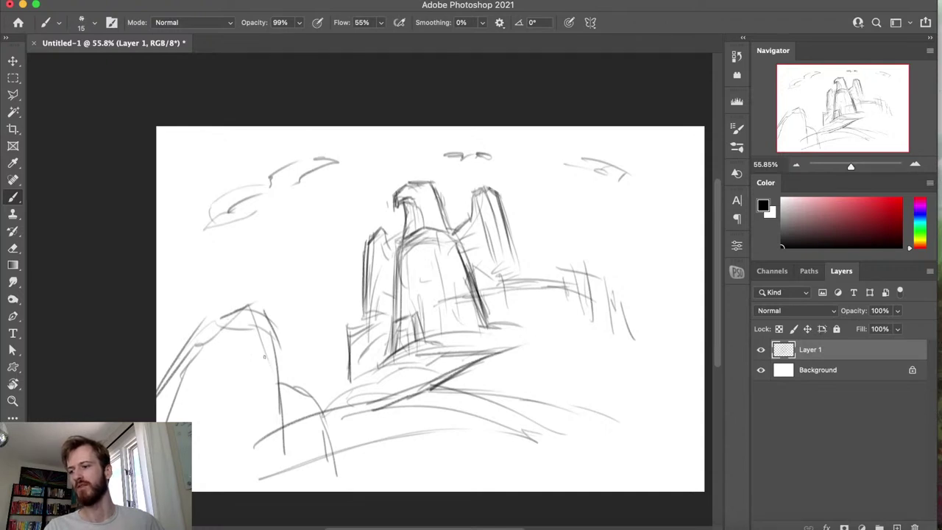
mouse_move(156, 359)
mouse_down()
mouse_move(173, 331)
mouse_move(218, 316)
mouse_up()
mouse_move(177, 359)
mouse_down()
mouse_move(251, 306)
mouse_move(238, 317)
mouse_move(277, 329)
mouse_move(289, 450)
mouse_up()
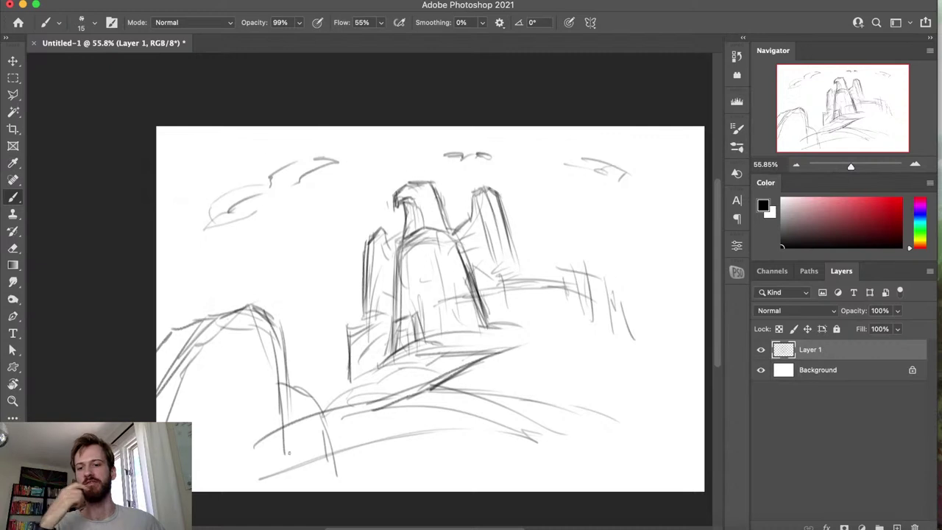
Add inner contour lines and smaller foreground shapes to the arched form on the left
drag(257, 387, 255, 441)
drag(236, 423, 226, 487)
drag(229, 441, 270, 441)
mouse_move(308, 470)
mouse_down()
mouse_move(307, 491)
mouse_move(338, 490)
mouse_up()
drag(203, 316, 178, 359)
drag(180, 345, 156, 346)
drag(172, 347, 184, 343)
drag(337, 426, 340, 489)
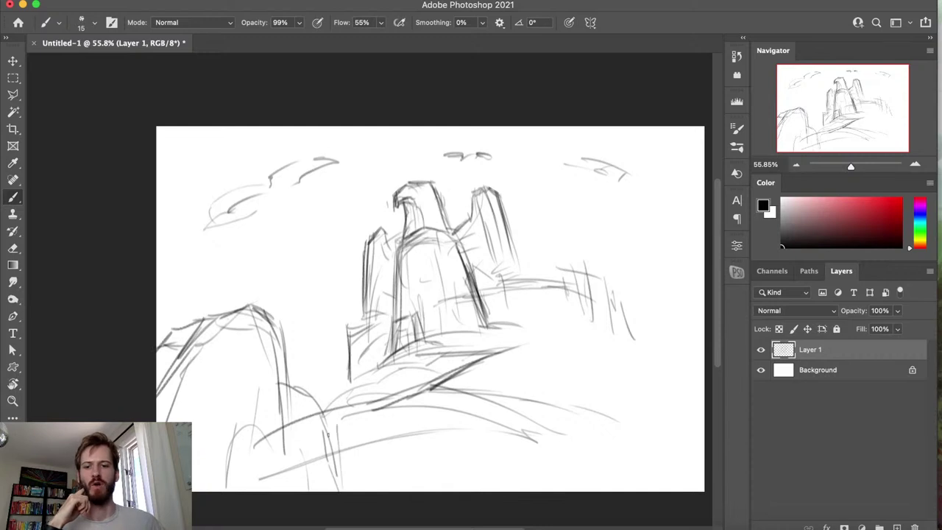
Reinforce the curved top edges of both walls and add vertical strokes down their faces
drag(585, 273, 645, 334)
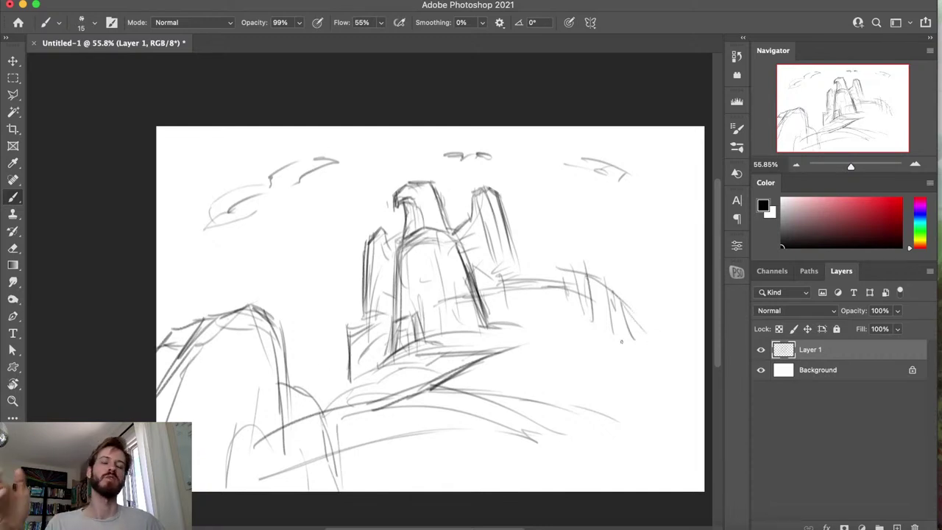
mouse_move(550, 278)
mouse_down()
mouse_move(549, 324)
mouse_move(572, 272)
mouse_move(564, 319)
mouse_up()
mouse_move(589, 274)
mouse_down()
mouse_move(593, 302)
mouse_move(620, 323)
mouse_up()
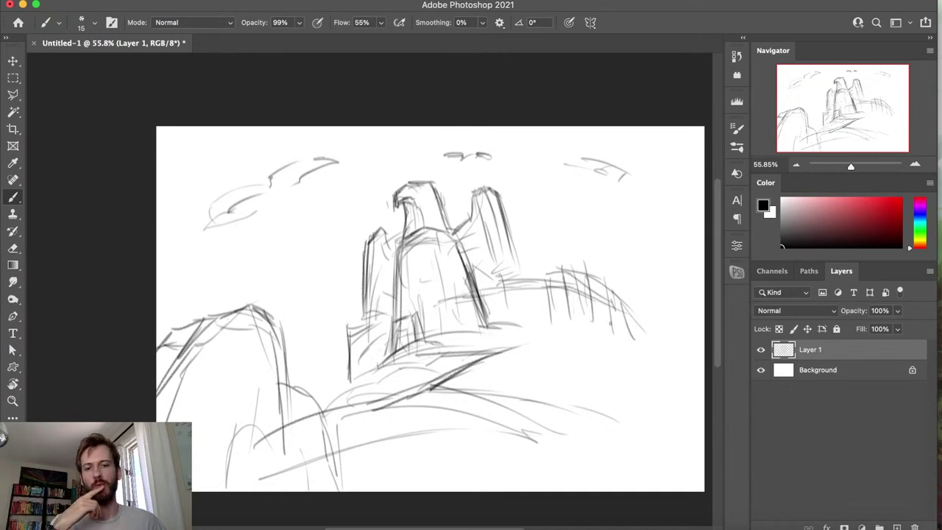
mouse_move(469, 289)
mouse_down()
mouse_move(520, 280)
mouse_move(508, 278)
mouse_up()
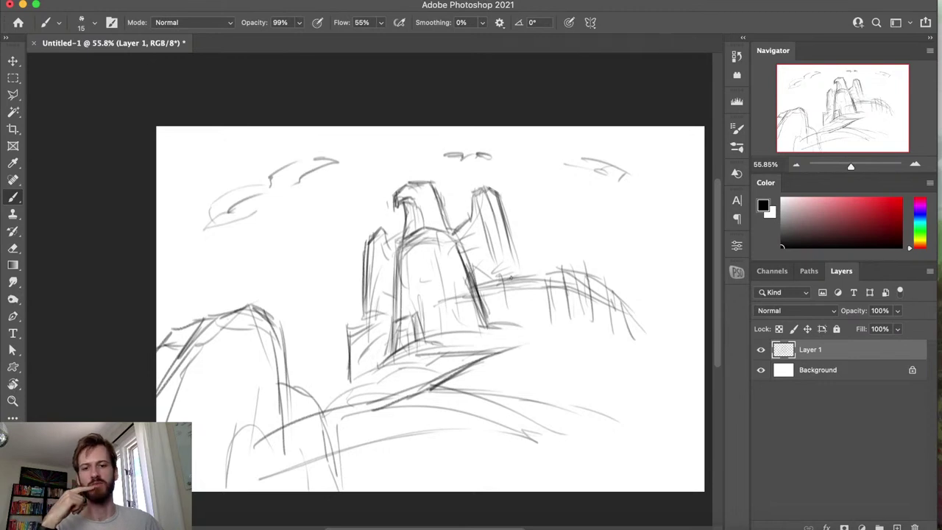
drag(352, 332, 400, 307)
drag(481, 284, 545, 280)
drag(368, 330, 366, 369)
drag(558, 288, 559, 329)
drag(554, 287, 550, 327)
Erase stray lines around the doorway at the statue's base and redraw its frame and nearby strokes
key(e)
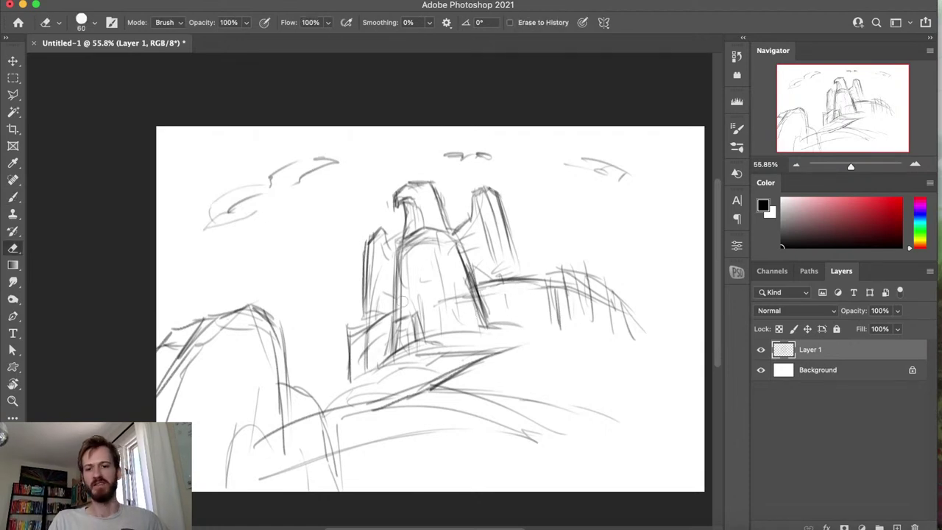
mouse_move(390, 344)
mouse_down()
mouse_move(421, 324)
mouse_move(413, 315)
mouse_move(416, 337)
mouse_move(394, 328)
mouse_up()
key(b)
mouse_move(397, 322)
mouse_down()
mouse_move(390, 352)
mouse_move(419, 338)
mouse_up()
drag(410, 315, 409, 342)
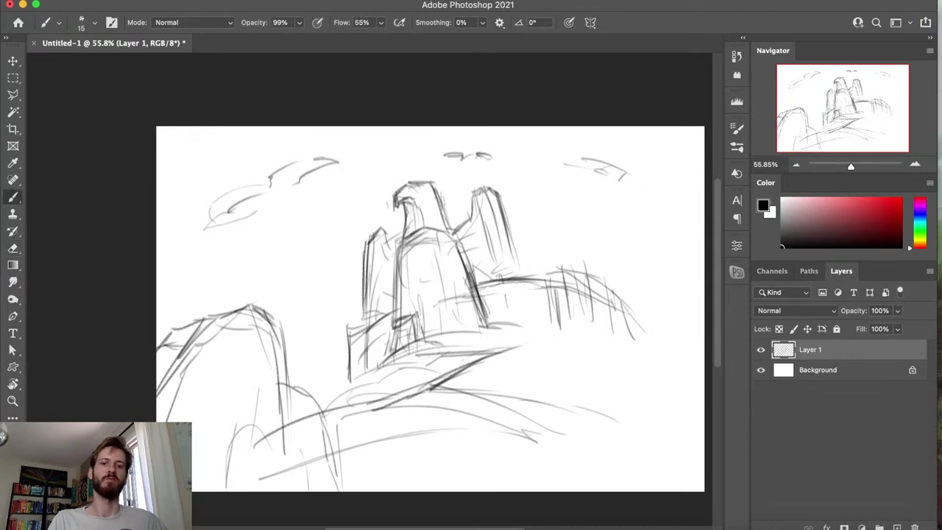
mouse_move(462, 306)
mouse_down()
mouse_move(480, 328)
mouse_move(458, 323)
mouse_up()
Redraw the right wall's curved top, erase stray lines at its outer end and sketch the hill contour beneath it
mouse_move(511, 276)
mouse_down()
mouse_move(556, 281)
mouse_move(562, 261)
mouse_move(578, 328)
mouse_up()
drag(585, 297, 587, 321)
key(e)
mouse_move(591, 269)
mouse_down()
mouse_move(620, 297)
mouse_move(633, 336)
mouse_up()
key(b)
mouse_move(532, 326)
mouse_down()
mouse_move(606, 337)
mouse_move(637, 354)
mouse_up()
mouse_move(442, 359)
mouse_down()
mouse_move(475, 356)
mouse_move(413, 355)
mouse_move(450, 337)
mouse_up()
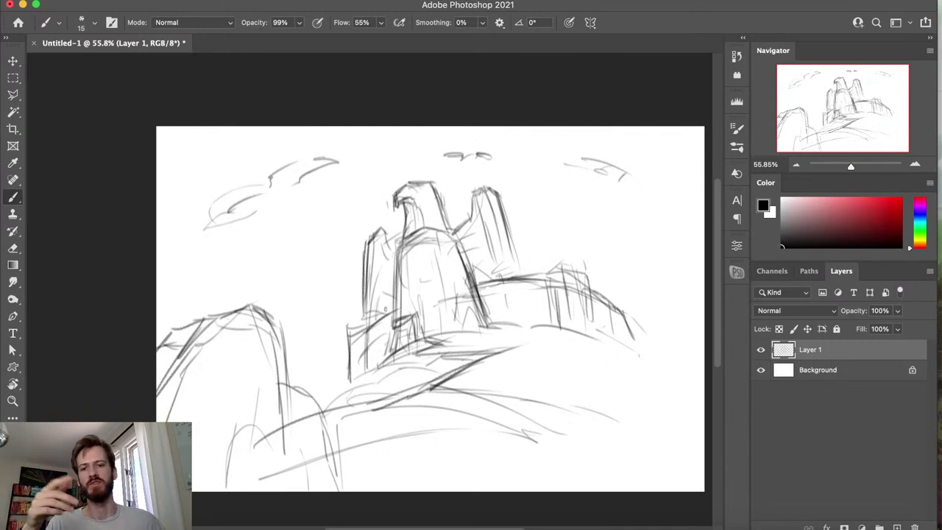
Refine the inner curves and lower edges of both wings and darken the right wall's outer end
key(e)
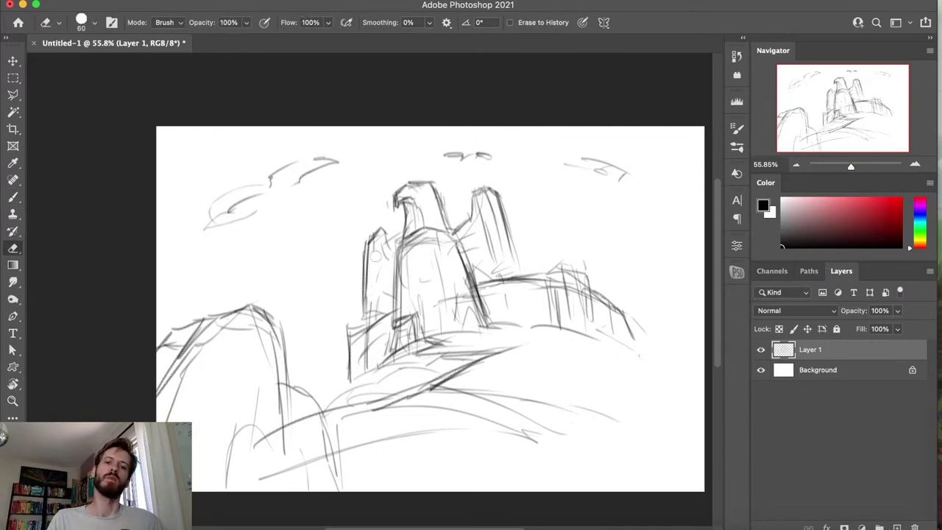
key(b)
mouse_move(382, 236)
mouse_down()
mouse_move(388, 254)
mouse_move(404, 250)
mouse_up()
mouse_move(469, 229)
mouse_down()
mouse_move(455, 237)
mouse_move(472, 193)
mouse_up()
mouse_move(495, 262)
mouse_down()
mouse_move(485, 268)
mouse_move(510, 265)
mouse_up()
drag(361, 312, 380, 297)
drag(389, 315, 397, 305)
drag(612, 308, 636, 343)
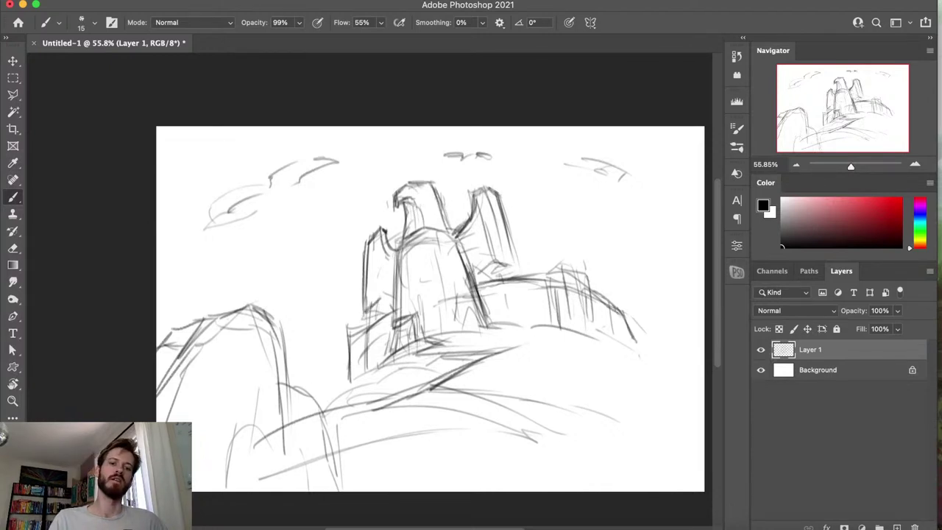
Erase stray lines along the right wall and darken the left wall's outer edge and base
key(e)
drag(491, 277, 552, 288)
key(b)
drag(354, 337, 350, 380)
drag(343, 387, 384, 375)
Sketch a pointed tent-like form in the right foreground with doubled sloping edges
mouse_move(650, 344)
mouse_down()
mouse_move(662, 364)
mouse_move(630, 425)
mouse_up()
mouse_move(622, 378)
mouse_down()
mouse_move(605, 424)
mouse_move(593, 422)
mouse_up()
drag(636, 363, 665, 376)
drag(632, 369, 683, 401)
mouse_move(646, 355)
mouse_down()
mouse_move(693, 397)
mouse_move(689, 384)
mouse_up()
mouse_move(620, 391)
mouse_down()
mouse_move(613, 414)
mouse_move(590, 412)
mouse_up()
drag(607, 374, 591, 412)
mouse_move(640, 346)
mouse_down()
mouse_move(597, 379)
mouse_move(658, 353)
mouse_up()
drag(647, 356, 684, 382)
Add ground strokes around the pointed form and darken the hill's left contour leading up to the statue
mouse_move(619, 419)
mouse_down()
mouse_move(653, 405)
mouse_move(649, 419)
mouse_up()
drag(645, 431, 659, 426)
drag(561, 446, 591, 434)
drag(563, 404, 598, 392)
drag(575, 409, 597, 421)
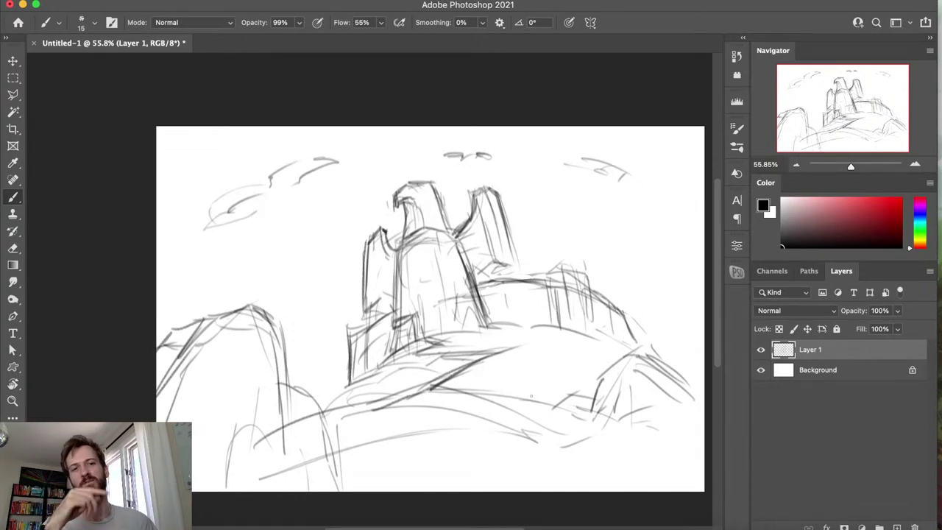
mouse_move(324, 410)
mouse_down()
mouse_move(384, 366)
mouse_move(420, 370)
mouse_move(410, 363)
mouse_move(490, 344)
mouse_move(476, 336)
mouse_move(441, 350)
mouse_up()
mouse_move(321, 409)
mouse_down()
mouse_move(352, 385)
mouse_move(341, 380)
mouse_up()
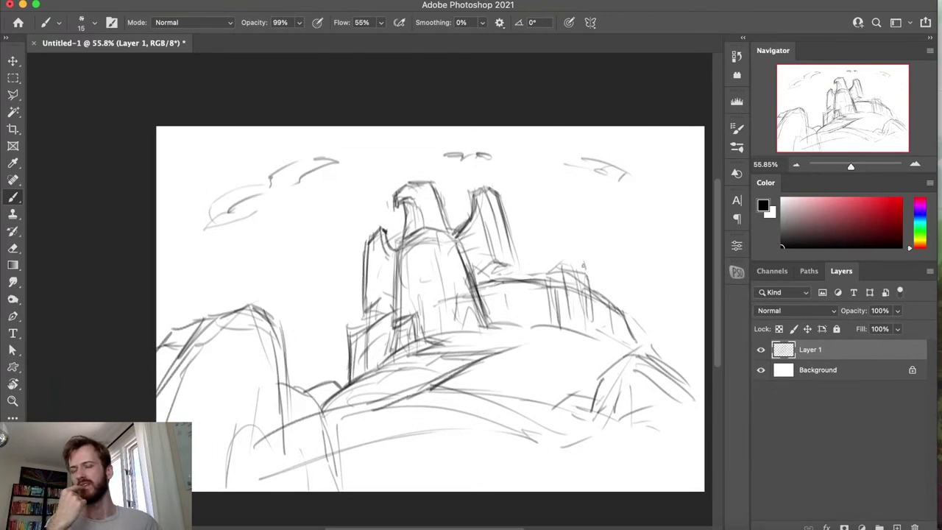
Sketch a tower on the right wall topped by a small bird statue, and add vertical strokes to the left wall
mouse_move(484, 281)
mouse_down()
mouse_move(553, 276)
mouse_move(562, 305)
mouse_up()
mouse_move(543, 263)
mouse_down()
mouse_move(562, 279)
mouse_move(567, 313)
mouse_up()
drag(588, 266, 597, 326)
drag(587, 270, 595, 306)
mouse_move(557, 270)
mouse_down()
mouse_move(554, 258)
mouse_move(559, 263)
mouse_move(571, 242)
mouse_move(580, 274)
mouse_move(557, 274)
mouse_move(561, 250)
mouse_move(580, 240)
mouse_move(566, 244)
mouse_move(561, 267)
mouse_move(597, 329)
mouse_up()
drag(584, 281, 600, 329)
mouse_move(354, 328)
mouse_down()
mouse_move(353, 317)
mouse_move(360, 372)
mouse_up()
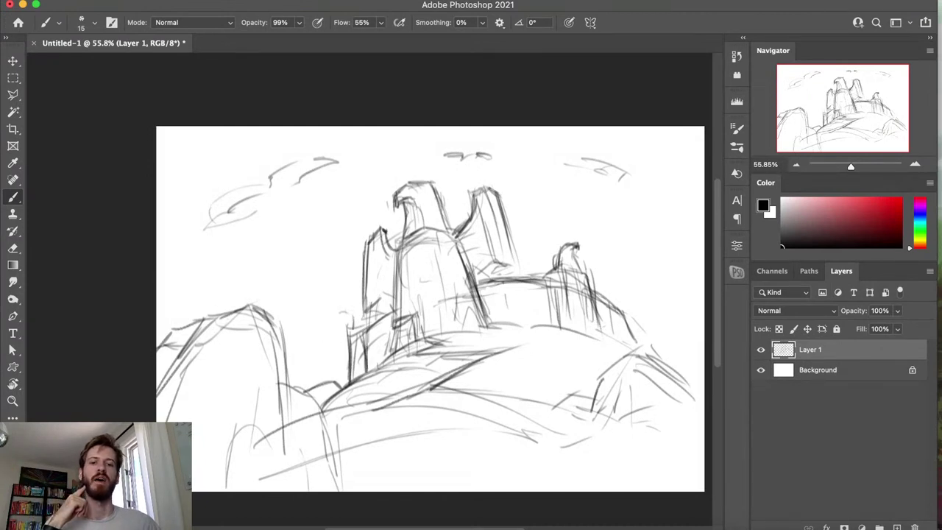
Darken the right tower and wall edge, and add small bird forms on the left wall and beneath the right wing
mouse_move(547, 287)
mouse_down()
mouse_move(549, 325)
mouse_move(556, 319)
mouse_up()
mouse_move(581, 280)
mouse_down()
mouse_move(589, 308)
mouse_move(633, 347)
mouse_up()
mouse_move(351, 307)
mouse_down()
mouse_move(350, 326)
mouse_move(340, 315)
mouse_move(361, 302)
mouse_move(364, 335)
mouse_move(406, 257)
mouse_up()
mouse_move(498, 250)
mouse_down()
mouse_move(467, 269)
mouse_move(488, 271)
mouse_up()
drag(503, 217, 513, 263)
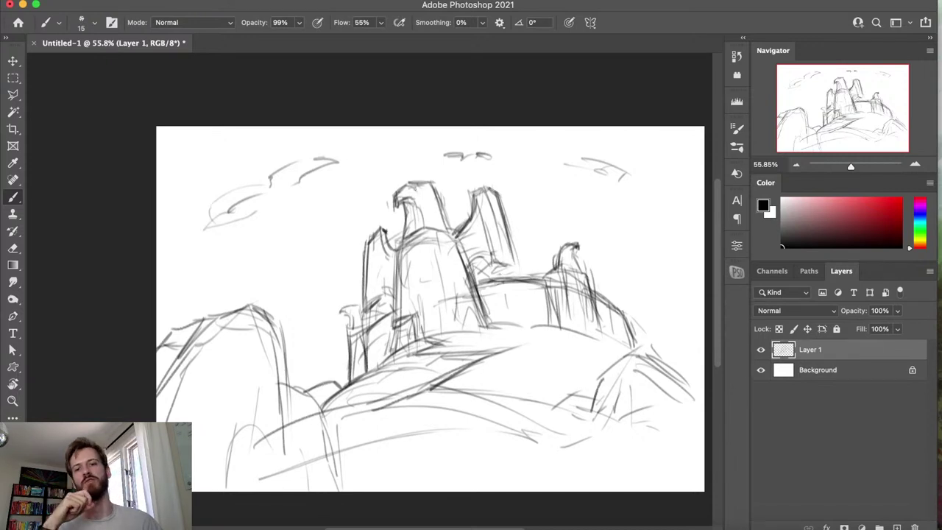
Add strokes to the giant statue's head, left edge and chest
drag(396, 184, 408, 193)
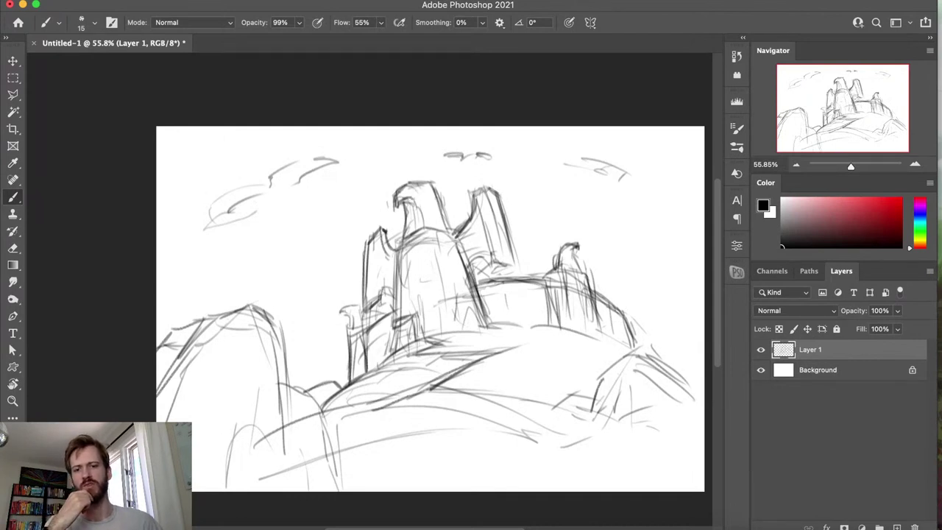
drag(397, 246, 398, 317)
mouse_move(400, 227)
mouse_down()
mouse_move(432, 262)
mouse_move(433, 280)
mouse_up()
drag(432, 243, 435, 286)
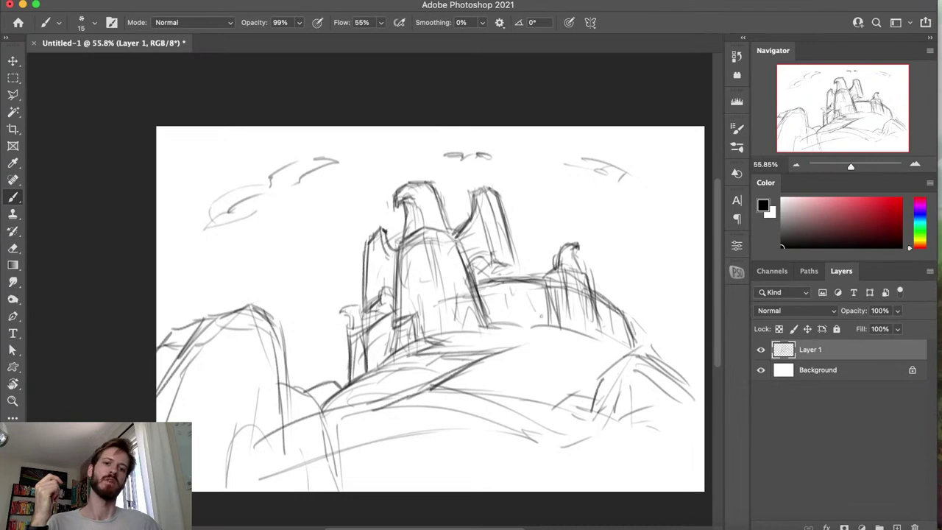
Darken the outer ends of both walls, add a small bird at the right wall's end and strengthen its top edge
drag(627, 319, 634, 342)
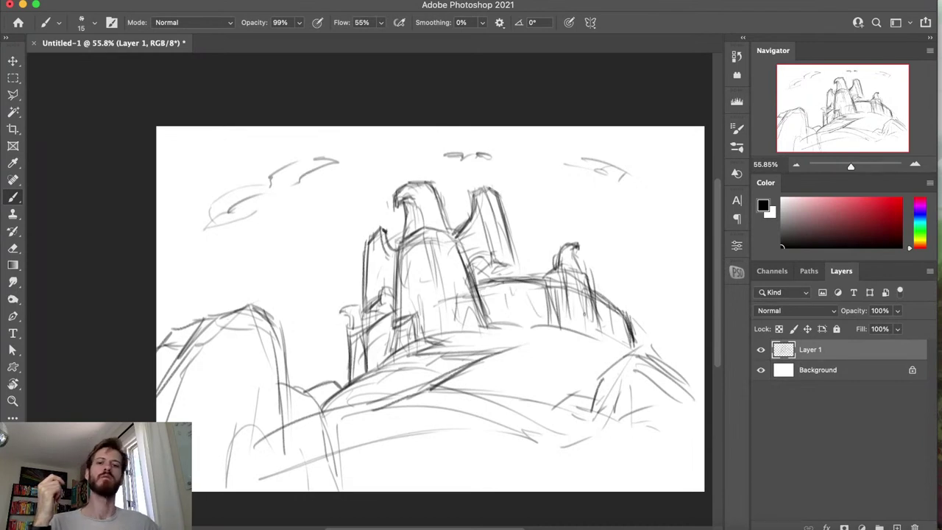
drag(349, 337, 344, 379)
drag(624, 309, 643, 350)
drag(616, 300, 637, 339)
drag(480, 278, 517, 284)
drag(466, 293, 487, 285)
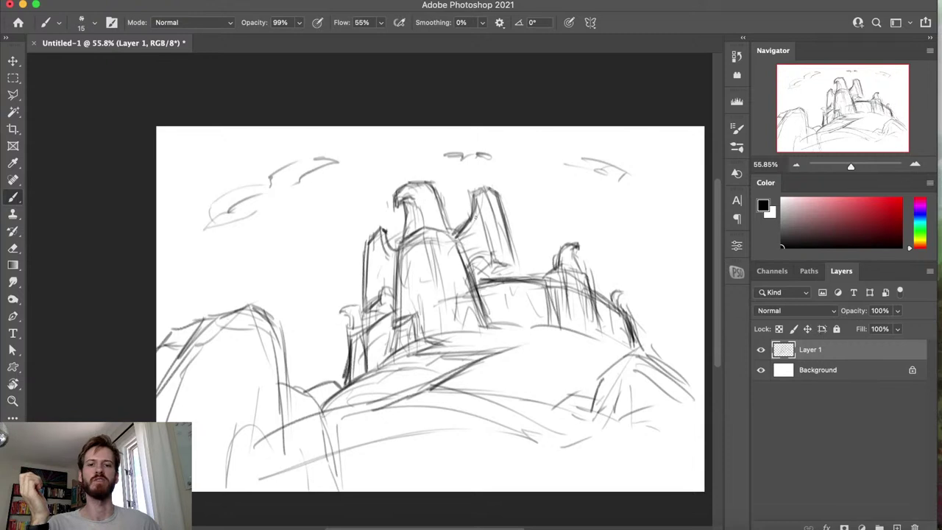
Rework the outline of the giant statue's head, neck and right wing joint, undoing the last two strokes
drag(465, 220, 450, 233)
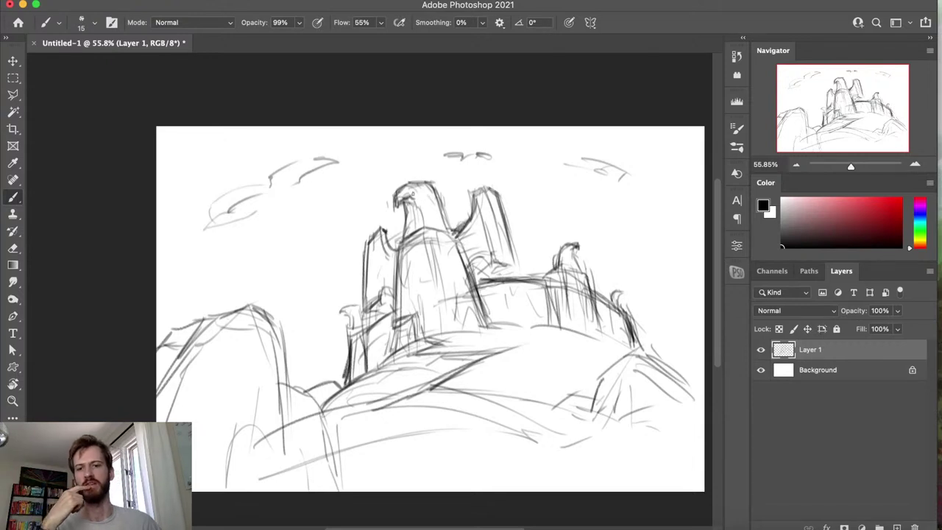
mouse_move(402, 186)
mouse_down()
mouse_move(426, 178)
mouse_move(448, 225)
mouse_up()
drag(457, 224, 451, 230)
key(super+z)
key(super+z)
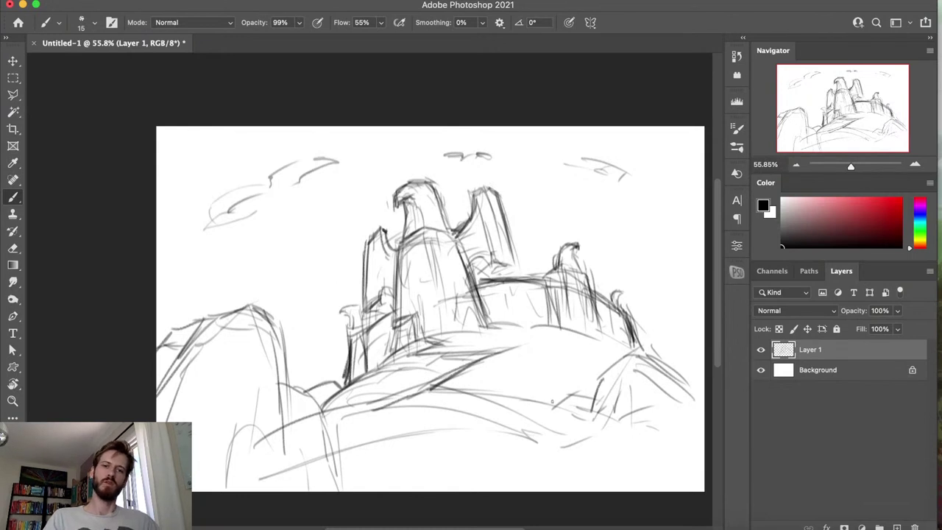
Sketch a large bird perched on the left foreground rock and grass tufts beside the rock
mouse_move(214, 323)
mouse_down()
mouse_move(218, 283)
mouse_move(254, 243)
mouse_move(221, 292)
mouse_up()
mouse_move(268, 254)
mouse_down()
mouse_move(261, 313)
mouse_move(270, 321)
mouse_move(259, 249)
mouse_move(291, 234)
mouse_move(309, 254)
mouse_move(271, 292)
mouse_move(204, 324)
mouse_move(256, 256)
mouse_move(290, 260)
mouse_move(310, 248)
mouse_move(287, 267)
mouse_move(265, 312)
mouse_move(274, 323)
mouse_up()
drag(286, 356, 300, 378)
drag(308, 364, 304, 395)
drag(312, 360, 304, 375)
drag(181, 352, 218, 322)
drag(187, 340, 209, 307)
drag(168, 363, 224, 316)
drag(226, 304, 282, 265)
mouse_move(260, 271)
mouse_down()
mouse_move(283, 262)
mouse_move(269, 246)
mouse_up()
drag(255, 259, 273, 249)
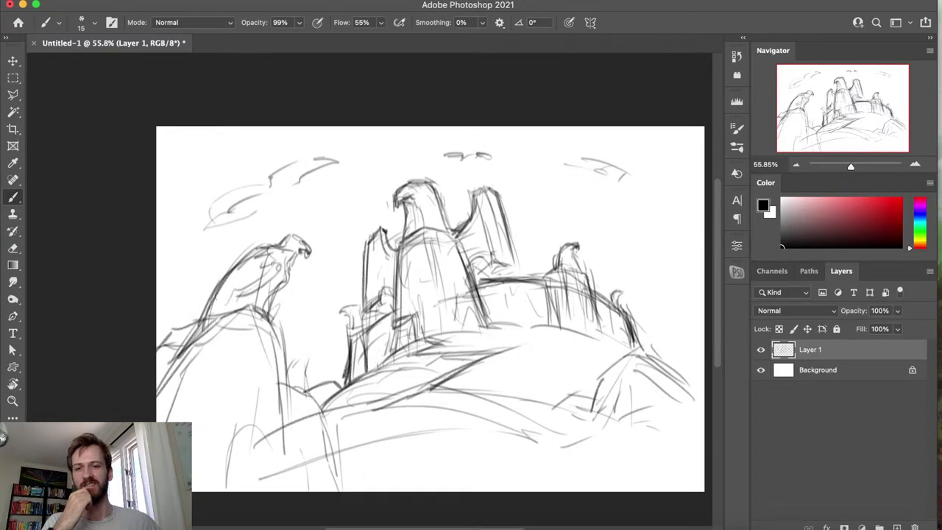
Refine the small bird statues on both walls and clean up the left wall's outer end
drag(560, 245, 562, 269)
drag(572, 255, 582, 270)
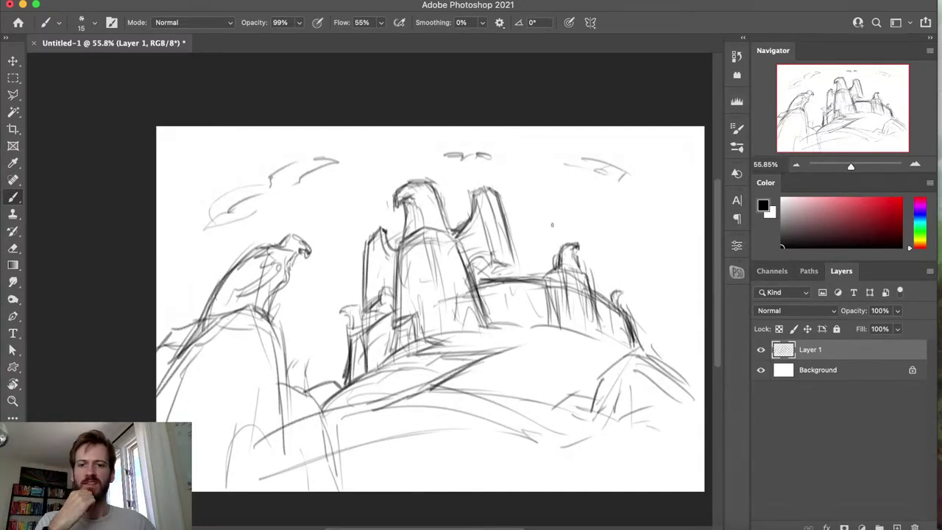
mouse_move(343, 303)
mouse_down()
mouse_move(361, 308)
mouse_move(347, 351)
mouse_move(351, 376)
mouse_up()
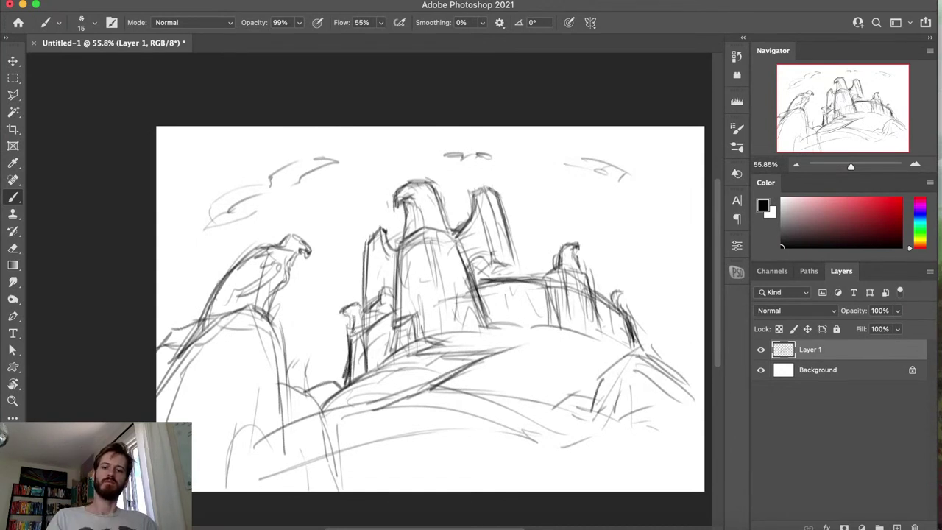
key(e)
mouse_move(345, 334)
mouse_down()
mouse_move(346, 323)
mouse_move(344, 379)
mouse_move(347, 337)
mouse_move(352, 375)
mouse_move(351, 364)
mouse_up()
Draw a pointed doorway at the giant statue's base, erasing overlapping lines and darkening the edge beside it
key(b)
drag(391, 331, 390, 350)
mouse_move(393, 314)
mouse_down()
mouse_move(394, 338)
mouse_move(407, 346)
mouse_move(416, 293)
mouse_move(431, 337)
mouse_move(401, 335)
mouse_move(407, 323)
mouse_up()
key(e)
mouse_move(429, 295)
mouse_down()
mouse_move(433, 337)
mouse_move(424, 314)
mouse_move(424, 333)
mouse_up()
key(b)
drag(397, 312, 393, 345)
drag(389, 305, 390, 355)
mouse_move(393, 298)
mouse_down()
mouse_move(393, 353)
mouse_move(391, 335)
mouse_up()
Sketch swirling cloud lines in the left sky and a long curve in front of the perched bird
mouse_move(643, 231)
mouse_down()
mouse_move(671, 235)
mouse_move(664, 274)
mouse_up()
mouse_move(178, 222)
mouse_down()
mouse_move(196, 244)
mouse_move(164, 263)
mouse_up()
drag(215, 199, 203, 243)
drag(190, 174, 210, 192)
mouse_move(265, 164)
mouse_down()
mouse_move(293, 134)
mouse_move(300, 149)
mouse_up()
drag(296, 151, 269, 162)
drag(320, 206, 318, 217)
drag(317, 253, 301, 310)
Sketch curling cloud lines in the upper right sky and around the giant statue's head
mouse_move(524, 127)
mouse_down()
mouse_move(512, 144)
mouse_move(564, 151)
mouse_up()
drag(566, 158, 637, 200)
mouse_move(602, 161)
mouse_down()
mouse_move(640, 203)
mouse_move(602, 168)
mouse_up()
drag(589, 145, 603, 171)
drag(669, 189, 684, 203)
mouse_move(366, 168)
mouse_down()
mouse_move(380, 152)
mouse_move(409, 167)
mouse_up()
drag(334, 208, 353, 191)
mouse_move(403, 166)
mouse_down()
mouse_move(431, 160)
mouse_move(438, 173)
mouse_up()
drag(358, 167, 351, 191)
drag(397, 169, 420, 162)
Sketch large rounded cloud forms at the right edge of the sky behind the wall
drag(638, 244, 703, 259)
mouse_move(659, 255)
mouse_down()
mouse_move(619, 265)
mouse_move(631, 285)
mouse_up()
mouse_move(642, 312)
mouse_down()
mouse_move(681, 332)
mouse_move(703, 328)
mouse_up()
drag(645, 259, 637, 287)
mouse_move(647, 280)
mouse_down()
mouse_move(643, 307)
mouse_move(615, 269)
mouse_up()
drag(624, 259, 656, 254)
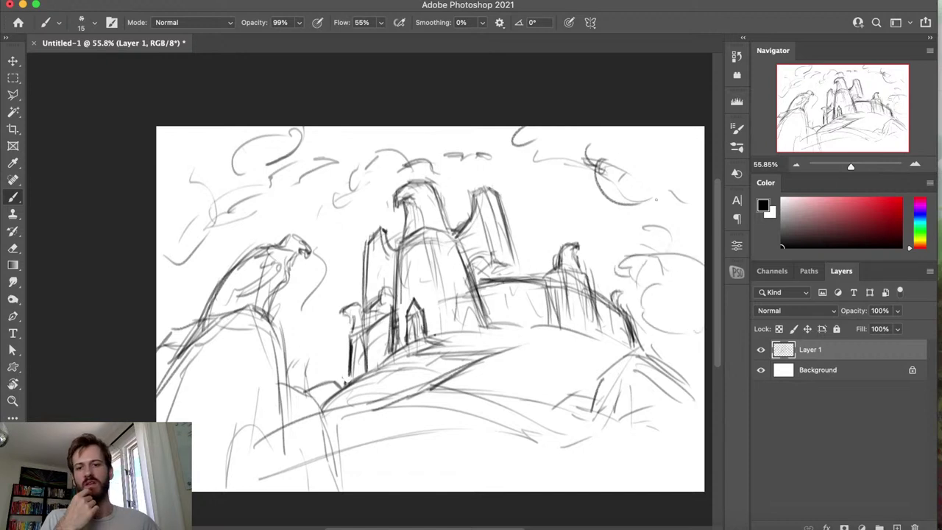
Strengthen a flying bird in the left sky and add curved strokes beyond the outer ends of both walls
mouse_move(171, 257)
mouse_down()
mouse_move(209, 242)
mouse_move(216, 218)
mouse_up()
drag(180, 256, 195, 245)
mouse_move(211, 222)
mouse_down()
mouse_move(246, 208)
mouse_move(253, 190)
mouse_up()
drag(251, 193, 259, 215)
drag(315, 373, 375, 340)
drag(656, 335, 704, 346)
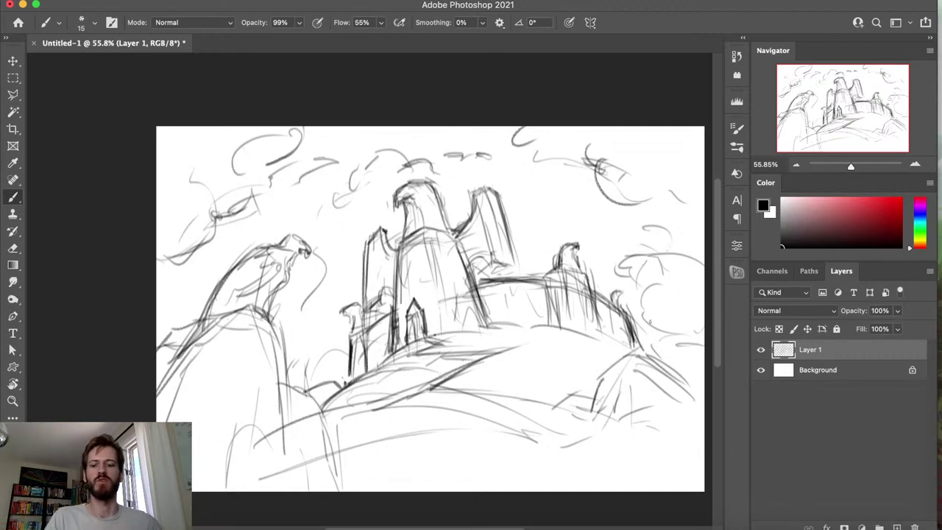
Erase stray lines at the right wall's outer end, redraw its edge darker and add a stroke beside the left wall
key(e)
mouse_move(641, 324)
mouse_down()
mouse_move(633, 346)
mouse_move(631, 324)
mouse_move(628, 349)
mouse_up()
key(b)
drag(616, 292, 633, 351)
drag(317, 376, 314, 343)
Darken the edges of the path winding up the hill to the doorway
mouse_move(328, 390)
mouse_down()
mouse_move(338, 381)
mouse_move(343, 397)
mouse_move(413, 365)
mouse_up()
mouse_move(361, 384)
mouse_down()
mouse_move(374, 369)
mouse_move(527, 339)
mouse_up()
drag(397, 397, 481, 359)
drag(425, 357, 484, 350)
mouse_move(413, 357)
mouse_down()
mouse_move(482, 353)
mouse_move(443, 343)
mouse_up()
Sketch the path's lower edges curving down into the foreground and undo the last two strokes
drag(409, 408, 465, 410)
mouse_move(431, 403)
mouse_down()
mouse_move(499, 426)
mouse_move(499, 440)
mouse_up()
drag(494, 426, 508, 478)
drag(506, 411, 522, 428)
mouse_move(518, 424)
mouse_down()
mouse_move(537, 453)
mouse_move(549, 447)
mouse_up()
drag(547, 444, 571, 450)
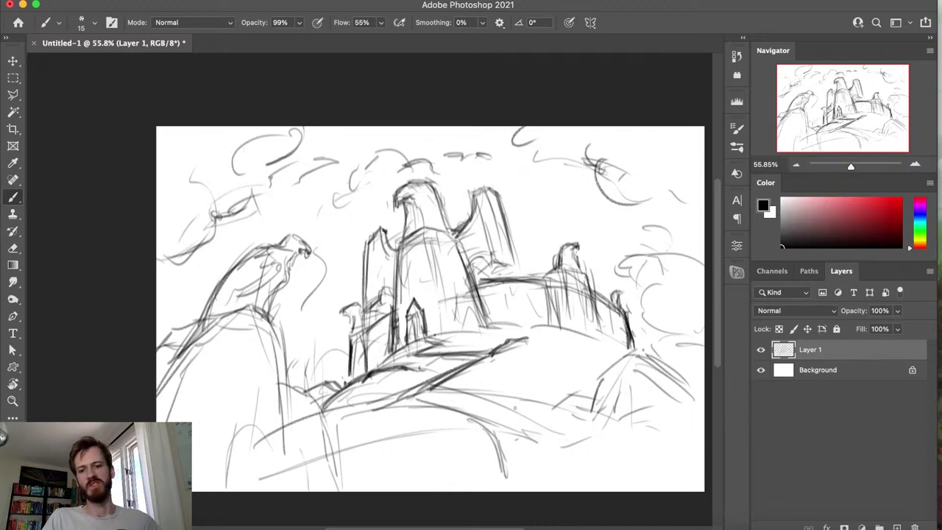
key(super+z)
key(super+z)
Sketch broad stone steps where the path descends to the canvas's lower edge
drag(490, 424, 516, 413)
mouse_move(489, 426)
mouse_down()
mouse_move(515, 413)
mouse_move(535, 430)
mouse_up()
mouse_move(471, 449)
mouse_down()
mouse_move(546, 444)
mouse_move(462, 473)
mouse_move(541, 475)
mouse_up()
mouse_move(468, 471)
mouse_down()
mouse_move(547, 454)
mouse_move(559, 472)
mouse_move(432, 495)
mouse_move(462, 474)
mouse_up()
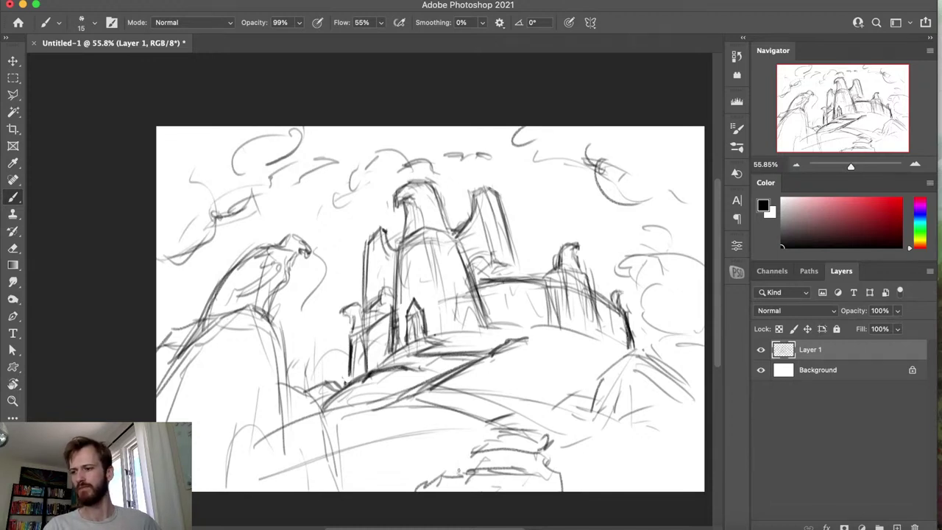
Draw the stairs' right side and add steps along the bend connecting to the upper path
mouse_move(561, 464)
mouse_down()
mouse_move(557, 420)
mouse_move(592, 402)
mouse_up()
drag(497, 432, 523, 430)
drag(471, 402, 498, 414)
drag(461, 406, 526, 416)
drag(519, 414, 559, 434)
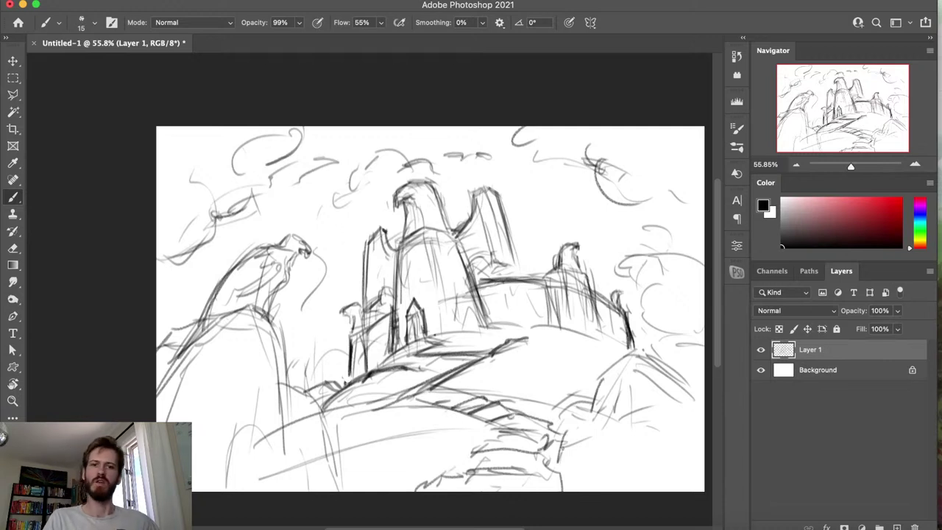
Darken the sides and front edges of the foreground stairs, erasing overlapping lines between the steps
mouse_move(527, 486)
mouse_down()
mouse_move(541, 461)
mouse_move(558, 440)
mouse_up()
drag(470, 446, 500, 433)
mouse_move(472, 451)
mouse_down()
mouse_move(475, 461)
mouse_move(547, 482)
mouse_up()
key(e)
mouse_move(474, 467)
mouse_down()
mouse_move(495, 429)
mouse_move(496, 441)
mouse_up()
key(b)
drag(532, 450, 547, 445)
mouse_move(438, 475)
mouse_down()
mouse_move(494, 461)
mouse_move(530, 460)
mouse_move(515, 471)
mouse_move(542, 466)
mouse_move(450, 476)
mouse_move(486, 474)
mouse_up()
key(e)
key(b)
mouse_move(498, 486)
mouse_down()
mouse_move(555, 474)
mouse_move(553, 440)
mouse_up()
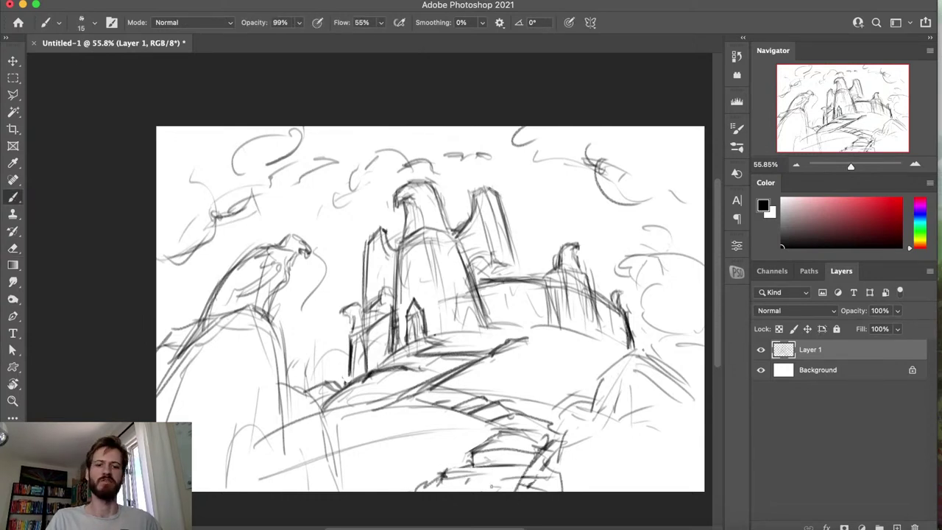
Undo the last stair stroke and add more horizontal step lines to the foreground stairs
key(ctrl+z)
key(e)
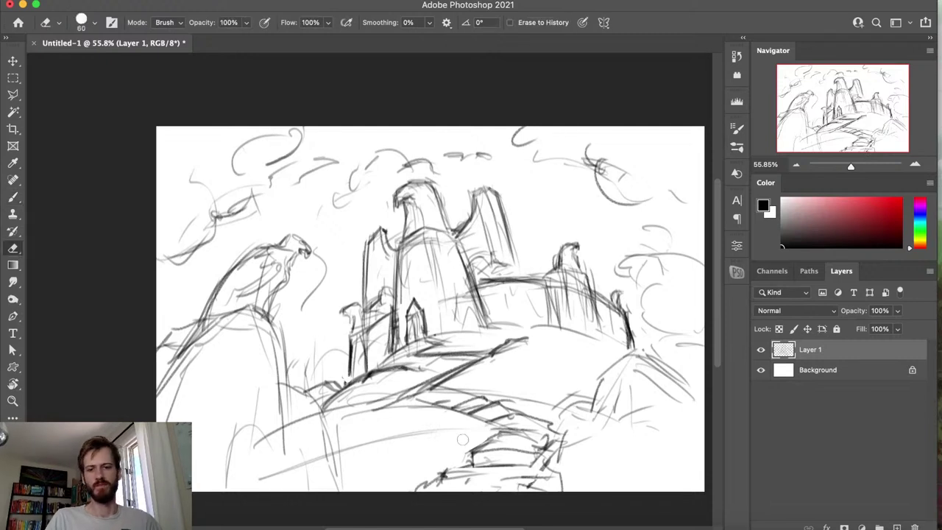
key(b)
drag(484, 442, 556, 429)
mouse_move(442, 466)
mouse_down()
mouse_move(501, 459)
mouse_move(494, 466)
mouse_up()
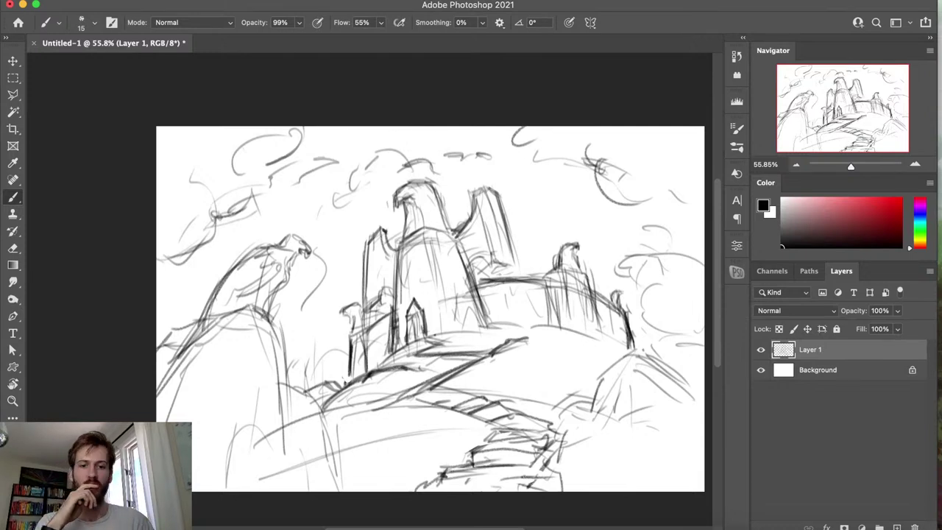
Erase the stairs' right side, draw a rounded rock overlapping it and add ground strokes around the stairs
key(w)
key(e)
drag(576, 414, 541, 476)
mouse_move(571, 414)
mouse_down()
mouse_move(534, 462)
mouse_move(576, 433)
mouse_up()
key(b)
mouse_move(534, 462)
mouse_down()
mouse_move(559, 448)
mouse_move(572, 460)
mouse_up()
drag(546, 478, 566, 487)
drag(455, 458, 418, 468)
mouse_move(428, 427)
mouse_down()
mouse_move(484, 400)
mouse_move(553, 391)
mouse_up()
drag(564, 413, 583, 407)
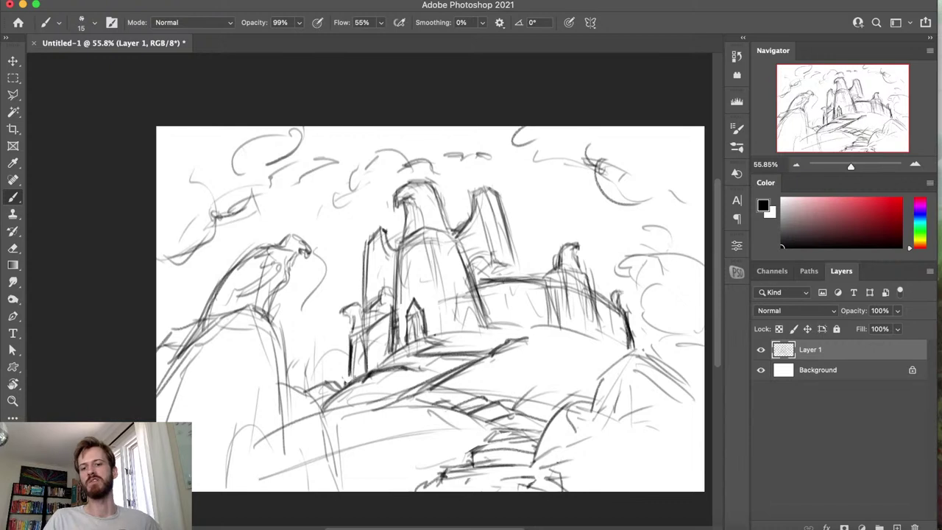
Clean up and darken the left foreground rock's contours, and refine the perched bird's wing and head
drag(230, 365, 186, 394)
drag(273, 331, 281, 406)
mouse_move(245, 431)
mouse_down()
mouse_move(279, 426)
mouse_move(327, 480)
mouse_up()
mouse_move(318, 409)
mouse_down()
mouse_move(336, 478)
mouse_move(311, 488)
mouse_move(320, 481)
mouse_move(312, 429)
mouse_move(303, 446)
mouse_move(272, 456)
mouse_move(249, 441)
mouse_move(221, 455)
mouse_move(254, 439)
mouse_move(286, 479)
mouse_up()
key(e)
key(b)
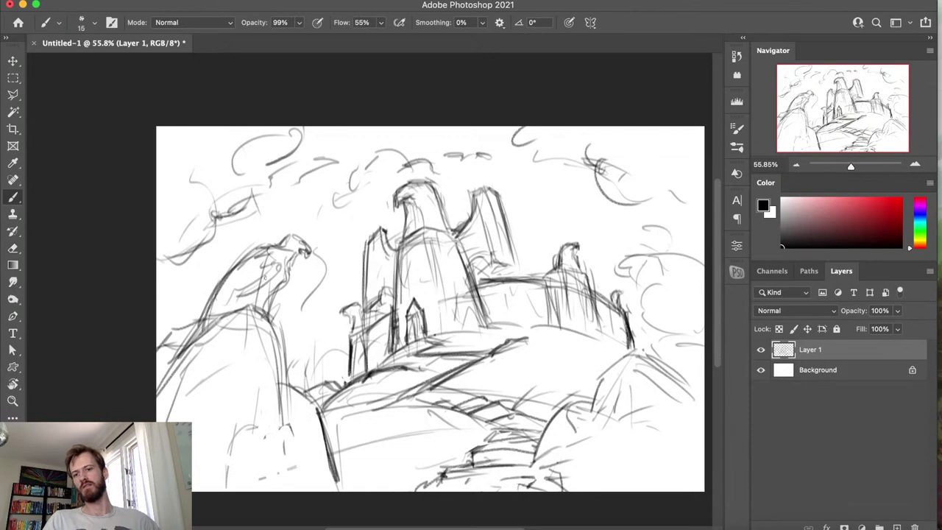
drag(290, 265, 221, 312)
mouse_move(256, 256)
mouse_down()
mouse_move(203, 323)
mouse_move(305, 238)
mouse_up()
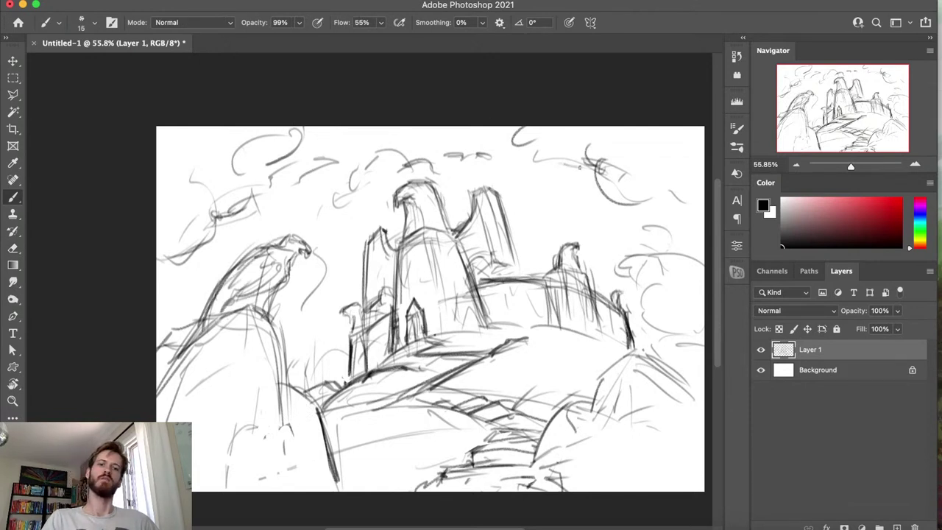
Draw flying birds in the right sky, darken the marks above the statue and strengthen its left wing edge
mouse_move(595, 156)
mouse_down()
mouse_move(580, 156)
mouse_move(646, 178)
mouse_move(647, 189)
mouse_up()
mouse_move(568, 157)
mouse_down()
mouse_move(578, 164)
mouse_move(582, 215)
mouse_up()
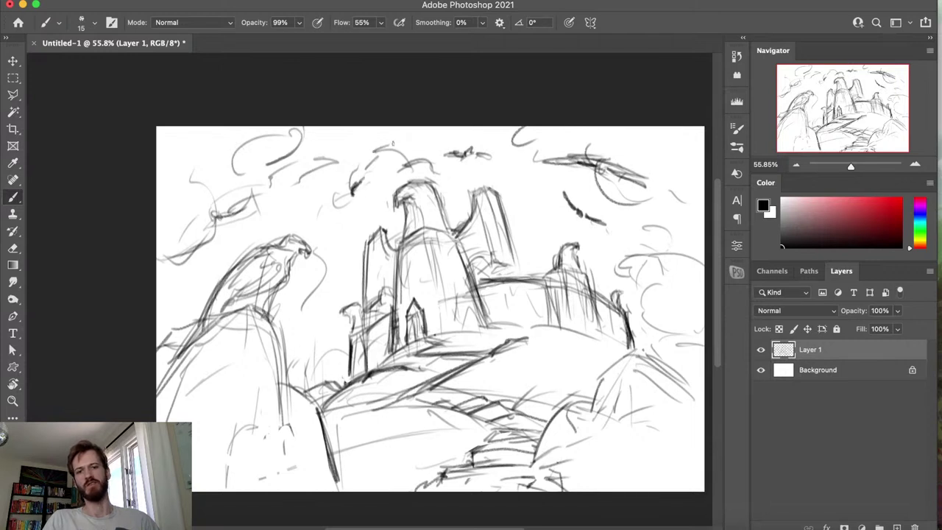
drag(536, 221, 559, 225)
drag(368, 245, 364, 312)
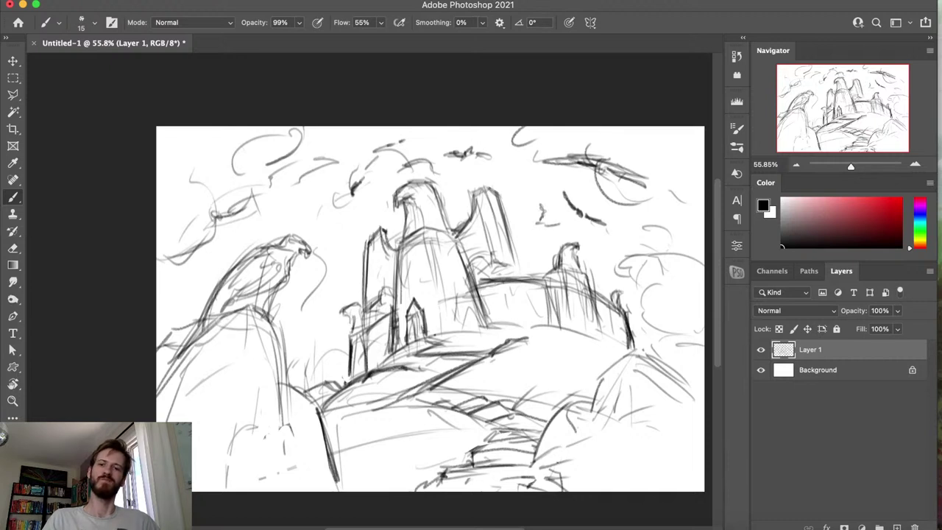
Develop the flying bird in the left sky with dark body strokes and long outstretched wings
mouse_move(263, 177)
mouse_down()
mouse_move(269, 191)
mouse_move(289, 186)
mouse_up()
drag(293, 187, 317, 166)
mouse_move(254, 203)
mouse_down()
mouse_move(298, 184)
mouse_move(237, 238)
mouse_up()
mouse_move(275, 189)
mouse_down()
mouse_move(266, 229)
mouse_move(329, 153)
mouse_move(337, 161)
mouse_up()
Add strokes where the giant statue's left wing meets its chest and neck
key(z)
mouse_move(441, 281)
mouse_down()
mouse_move(456, 282)
mouse_move(398, 285)
mouse_move(433, 288)
mouse_up()
key(b)
drag(388, 257, 382, 271)
drag(401, 242, 383, 265)
drag(407, 226, 404, 232)
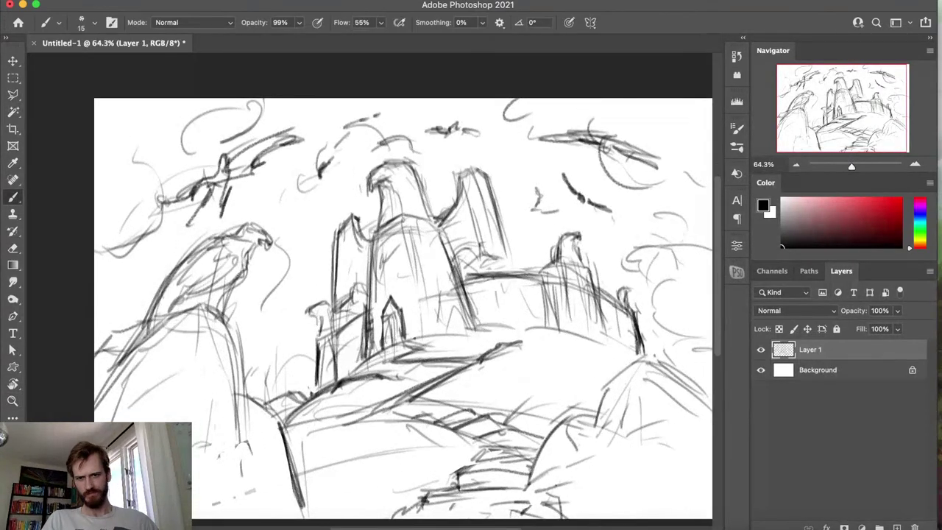
Darken the giant statue's head, beak and shoulder outlines and add strokes to its neck and chest
drag(382, 201, 378, 225)
drag(402, 193, 401, 205)
drag(430, 175, 414, 215)
drag(416, 163, 415, 210)
drag(401, 162, 427, 212)
drag(383, 169, 402, 160)
drag(379, 168, 379, 175)
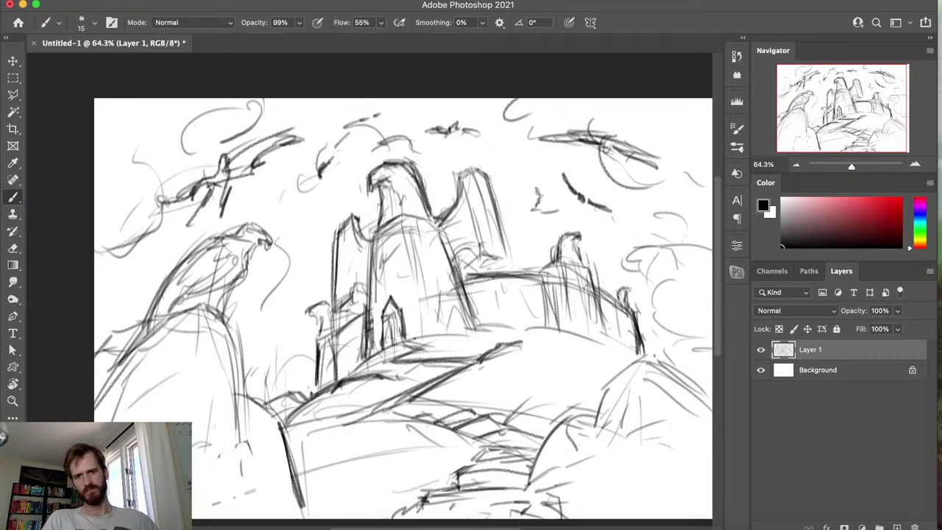
key(e)
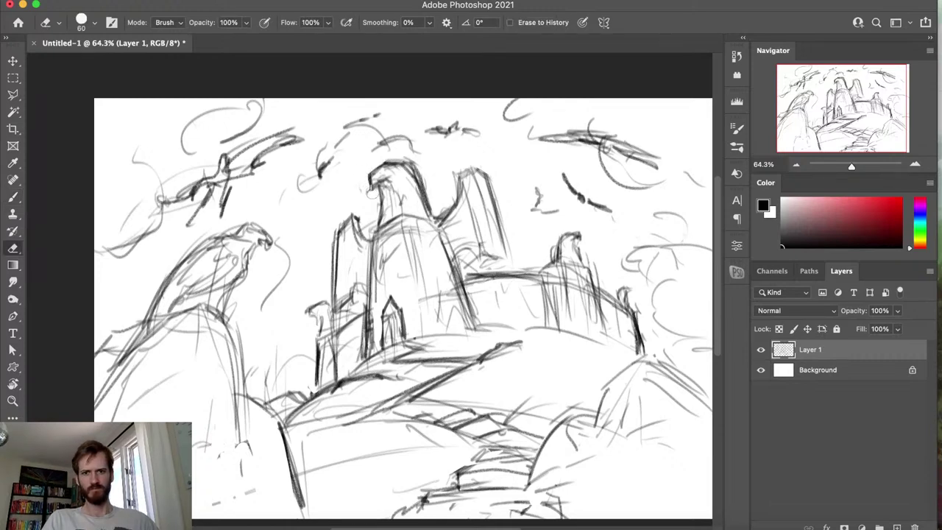
key(z)
alt+scroll(403, 245, down, 3)
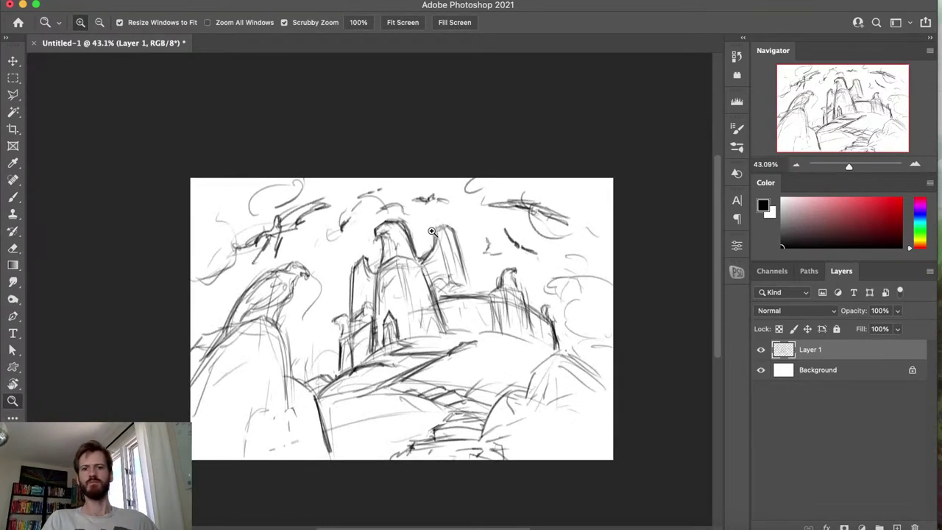
alt+scroll(413, 256, down, 2)
alt+scroll(413, 256, up, 3)
key(b)
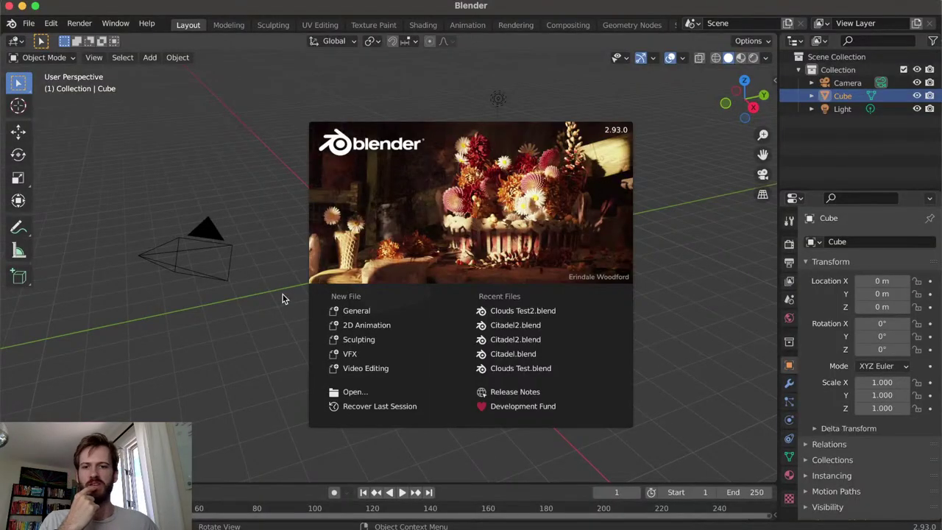
Dismiss the Blender splash screen and examine the default cube from several angles
click(284, 297)
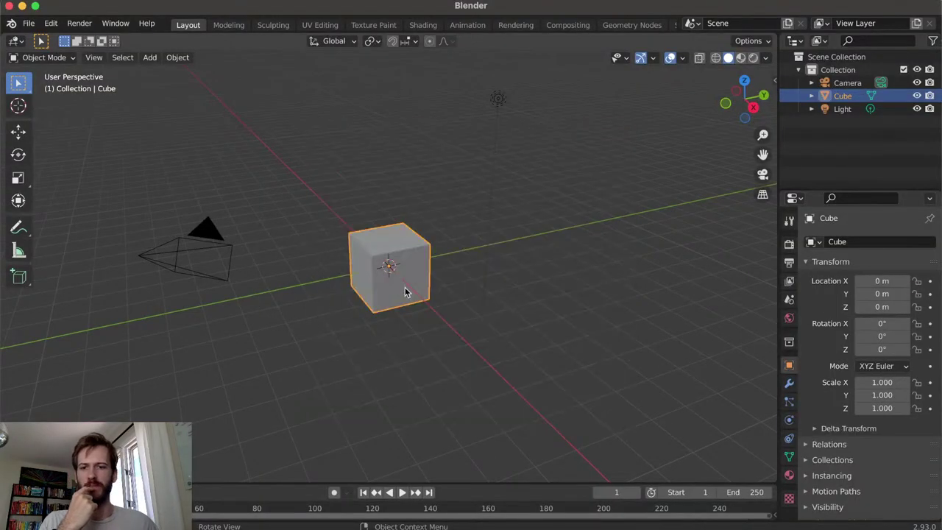
middle_drag(418, 290, 448, 289)
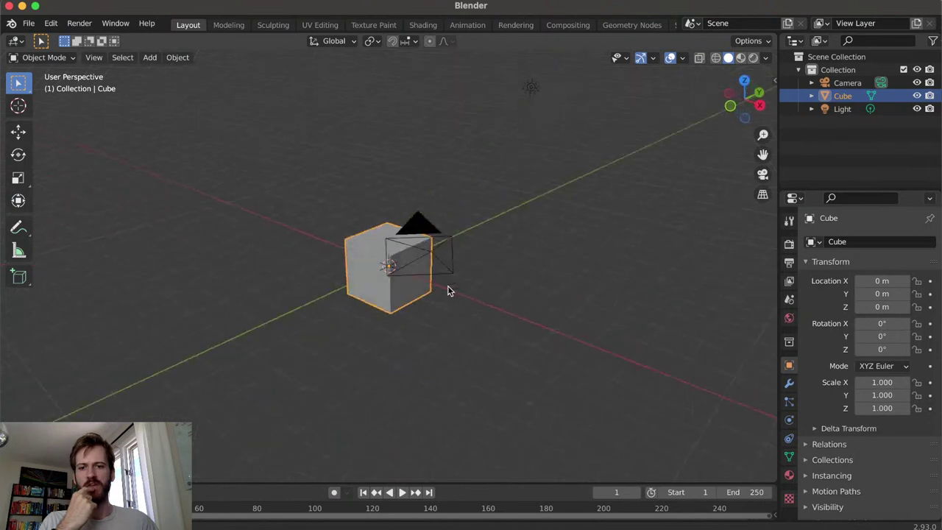
click(478, 336)
middle_drag(477, 335, 525, 317)
scroll(474, 331, up, 3)
scroll(420, 331, down, 3)
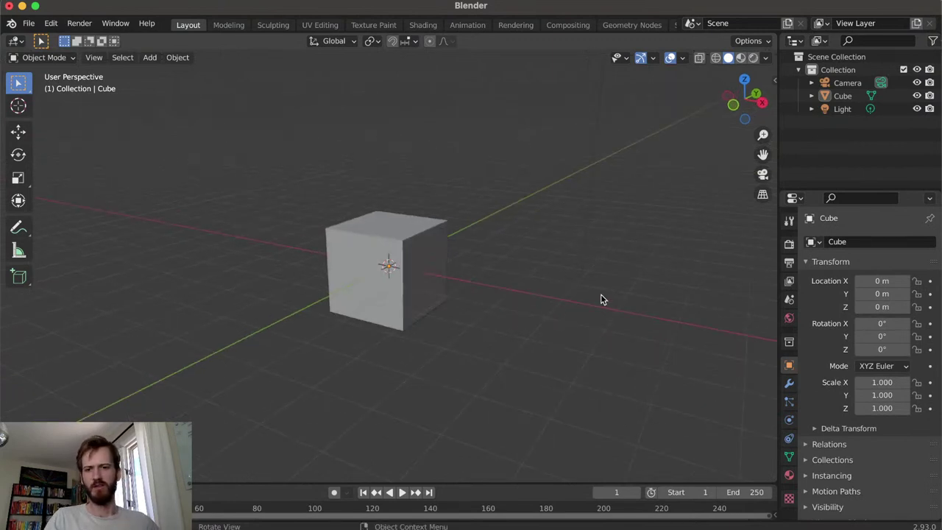
middle_drag(426, 322, 402, 339)
click(389, 255)
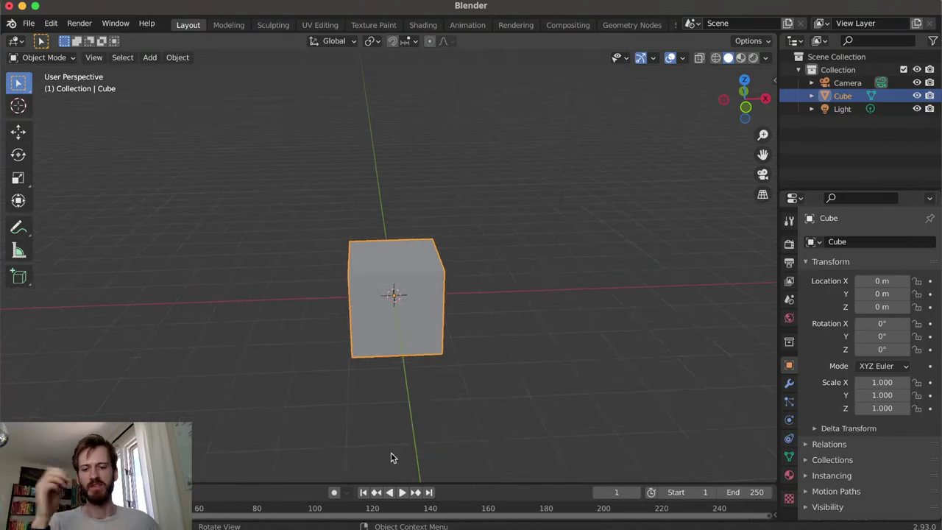
Switch back to Photoshop and capture a screenshot region covering the whole sketch canvas
click(505, 525)
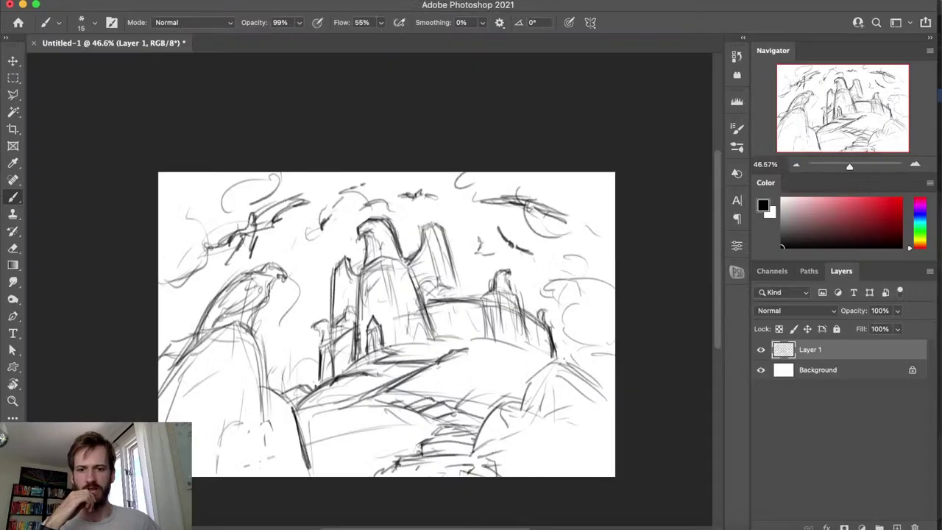
key(super+shift+5)
drag(397, 324, 346, 293)
drag(539, 386, 615, 476)
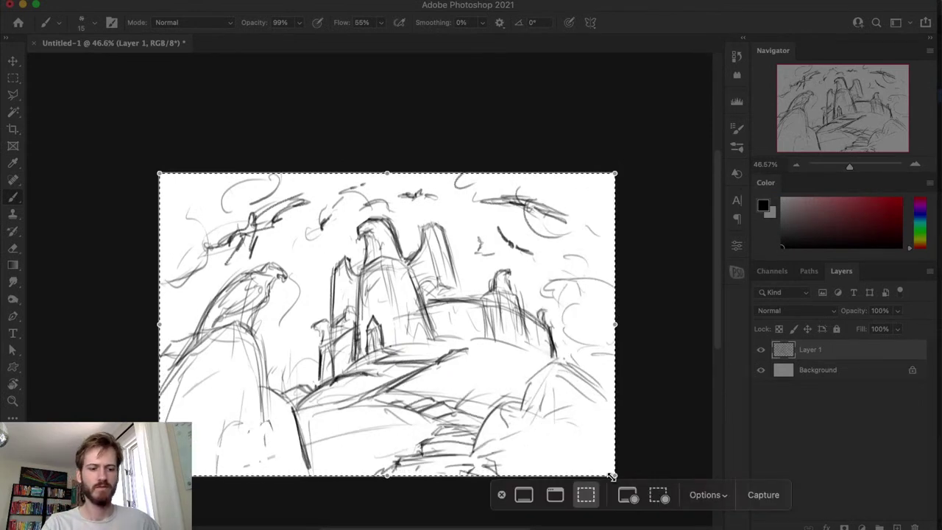
key(Return)
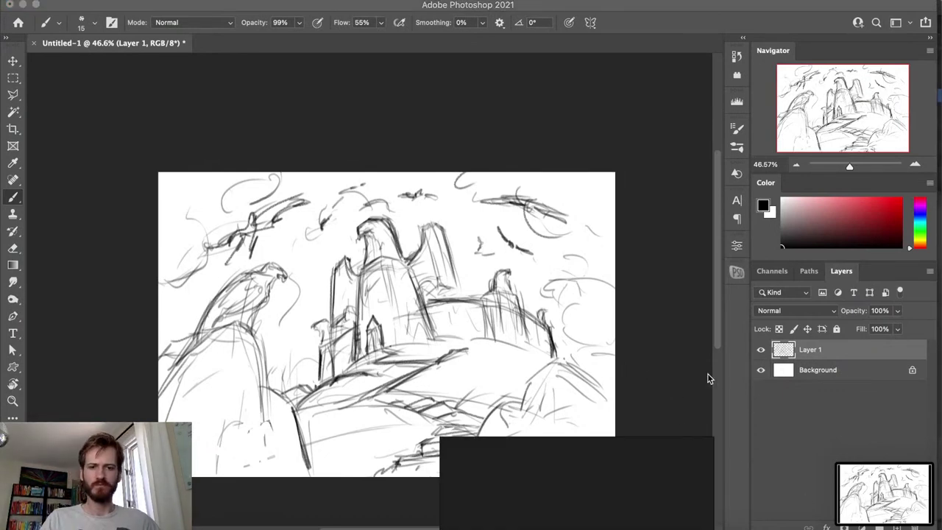
Switch to PureRef and paste the captured sketch as a reference, declining to ignore mouse events
click(693, 127)
click(610, 522)
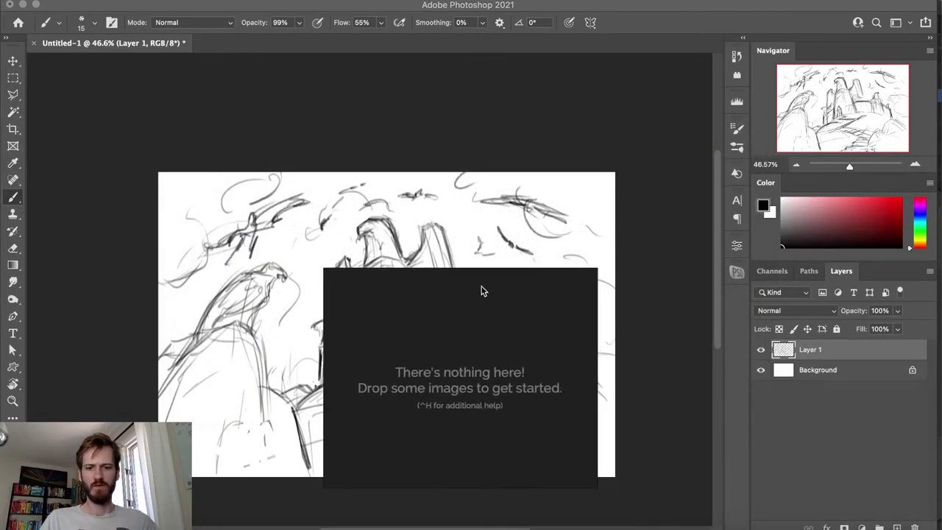
key(super+v)
key(super+t)
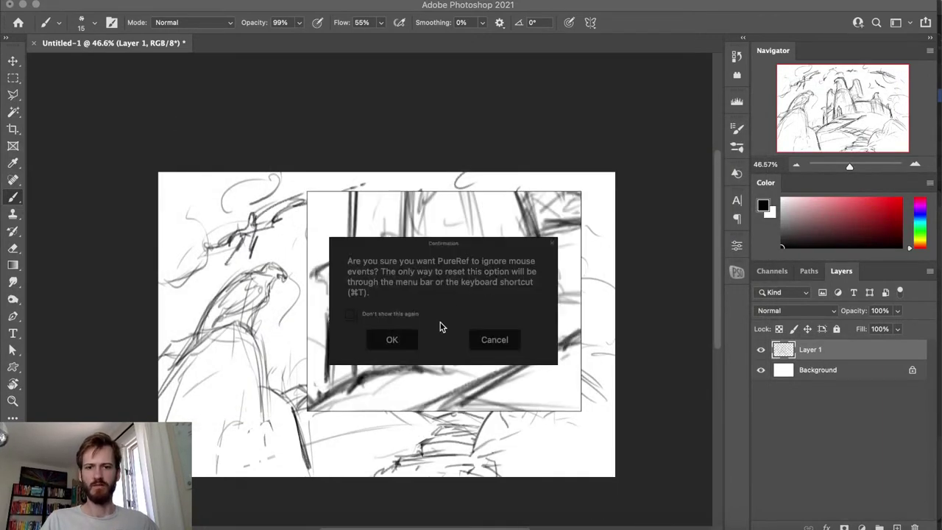
click(501, 345)
Fit the whole sketch inside the reference window and shrink the window to the image's proportions
scroll(496, 323, down, 3)
scroll(431, 292, up, 3)
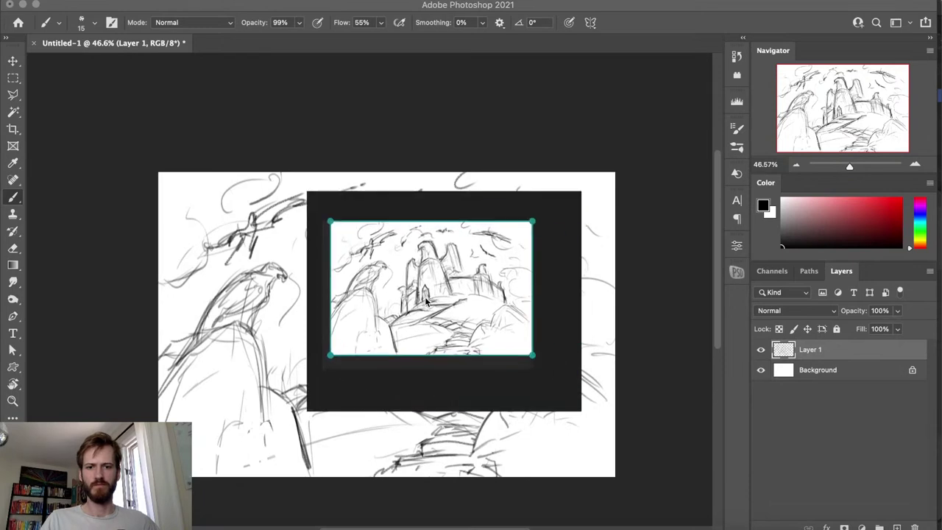
scroll(430, 292, down, 3)
drag(473, 409, 478, 368)
drag(581, 298, 562, 298)
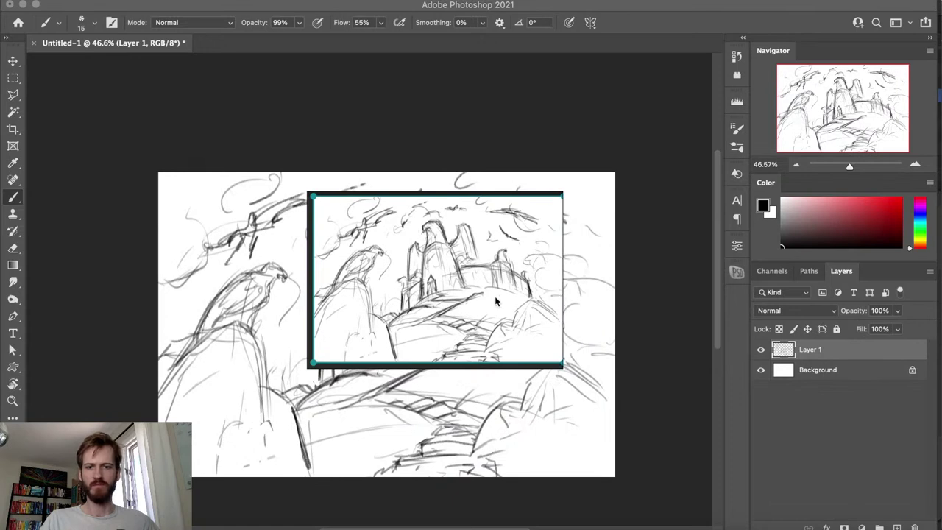
Set the sketch reference window to always on top, minimise Photoshop and park the reference over a corner of Blender
key(shift+super+a)
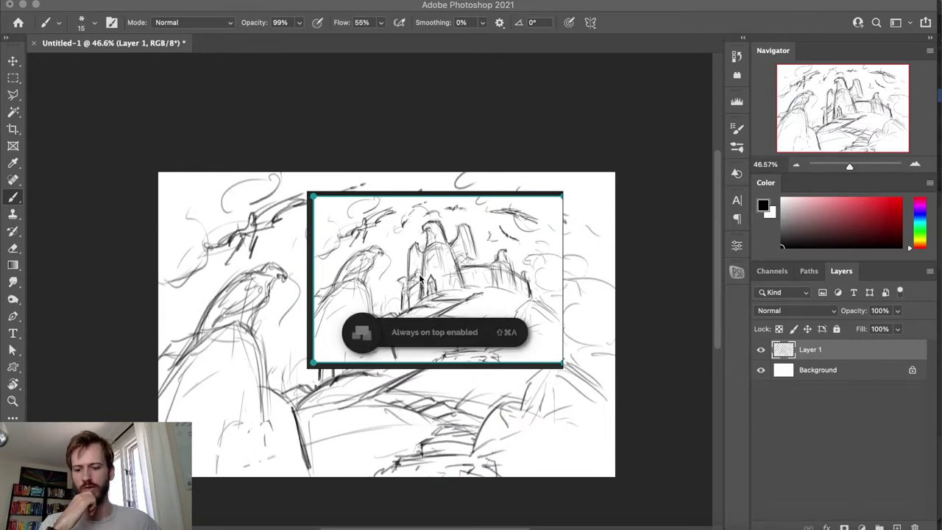
drag(421, 279, 768, 116)
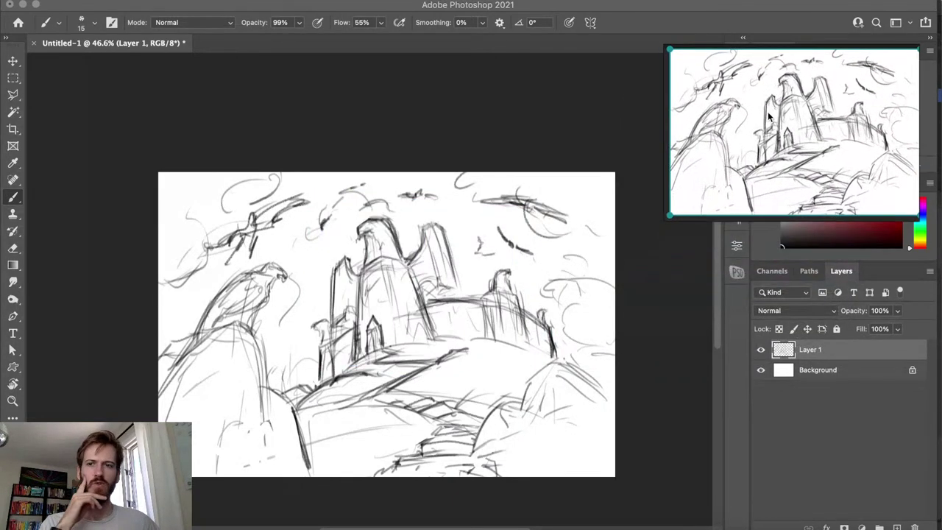
click(22, 5)
drag(797, 151, 135, 455)
Try stretching the default cube along Z to a scale of about 3.83, and clear its scale again
middle_drag(420, 307, 404, 292)
middle_drag(465, 311, 428, 320)
key(s)
key(Escape)
key(s)
key(z)
click(420, 234)
middle_drag(420, 234, 331, 306)
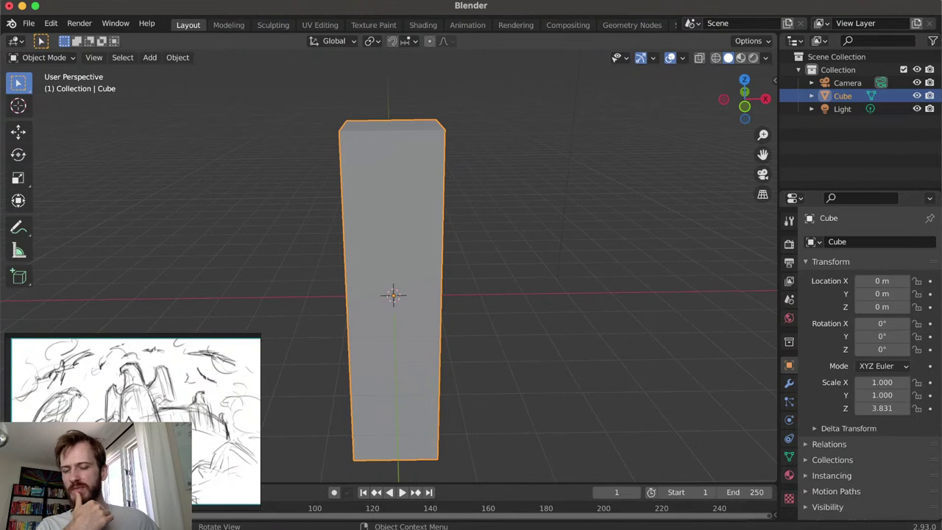
middle_drag(331, 306, 397, 324)
key(alt+s)
Delete the default cube and add a cylinder mesh in its place
key(x)
click(367, 351)
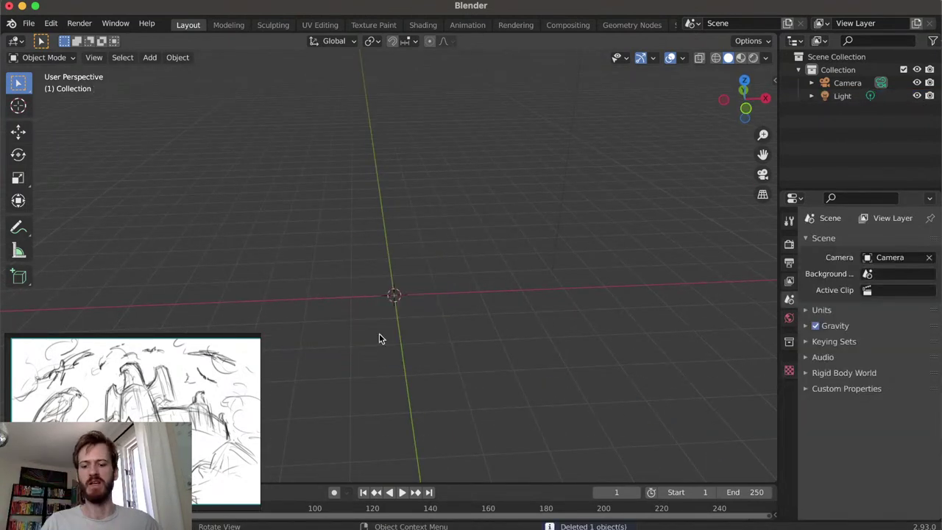
key(shift+a)
mouse_move(351, 286)
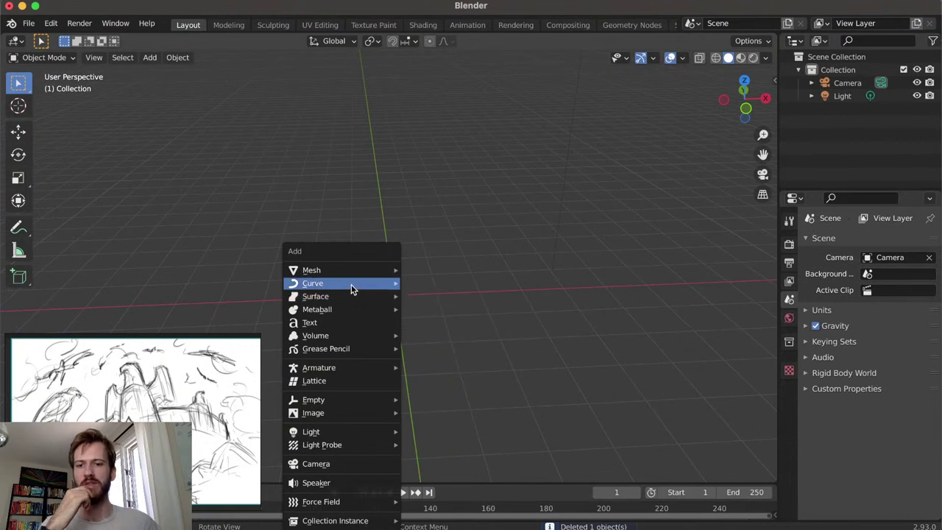
mouse_move(360, 270)
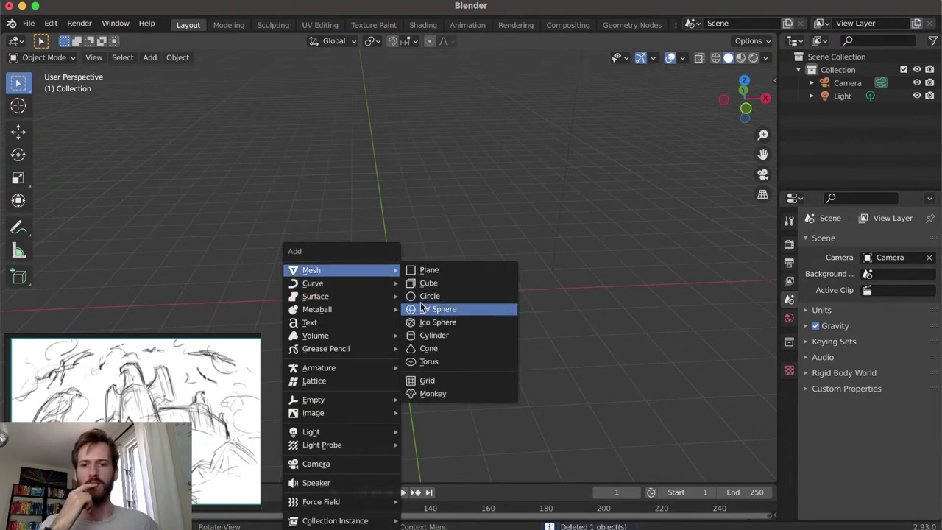
click(428, 334)
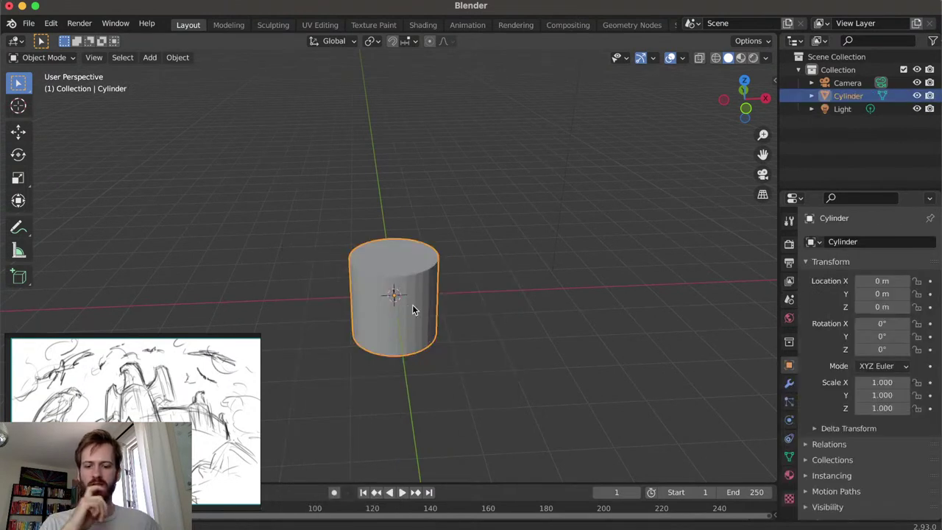
Raise the cylinder along Z to about 1.33 m and scale it up uniformly to about 1.48
middle_drag(409, 311, 421, 309)
key(g)
key(z)
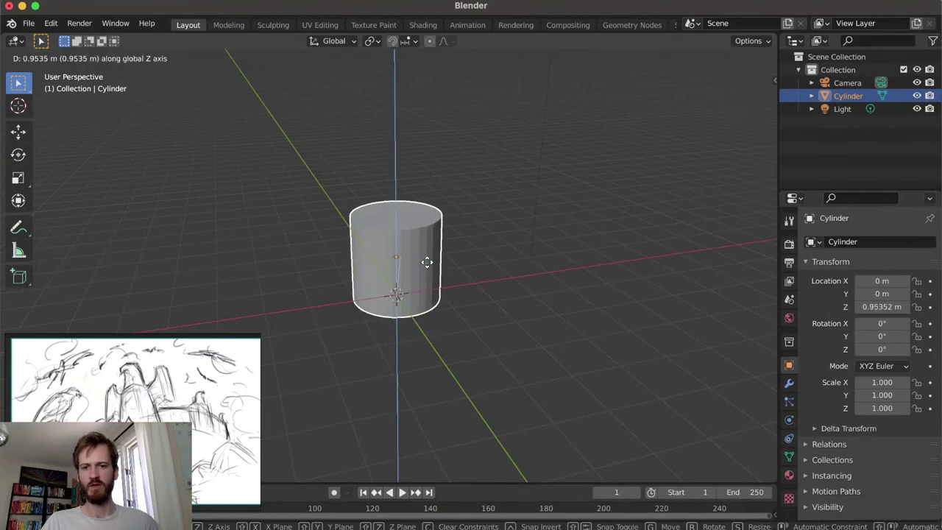
click(409, 270)
middle_drag(409, 275, 410, 298)
key(s)
click(439, 288)
middle_drag(473, 299, 437, 312)
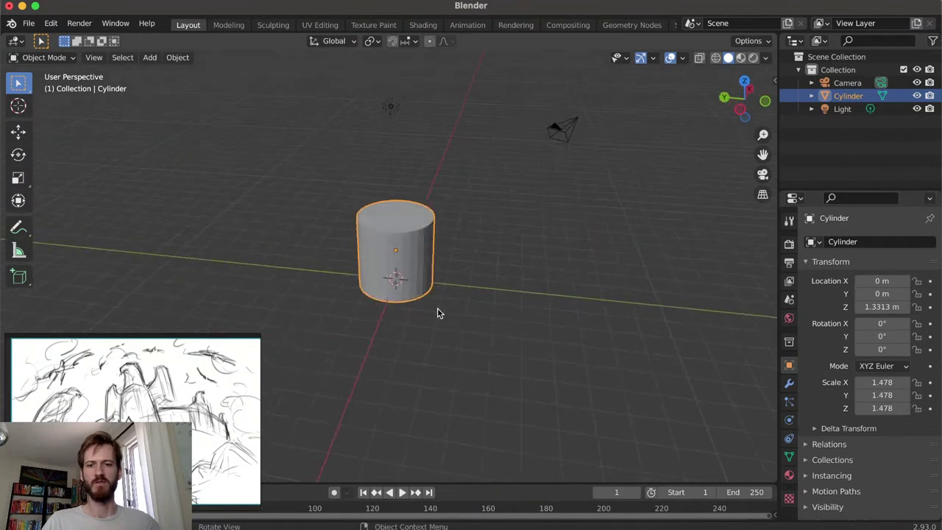
Enlarge the cylinder to about 1.97 with a Z scale of about 3.23, and raise it to about 3.03 m
click(429, 259)
key(s)
key(z)
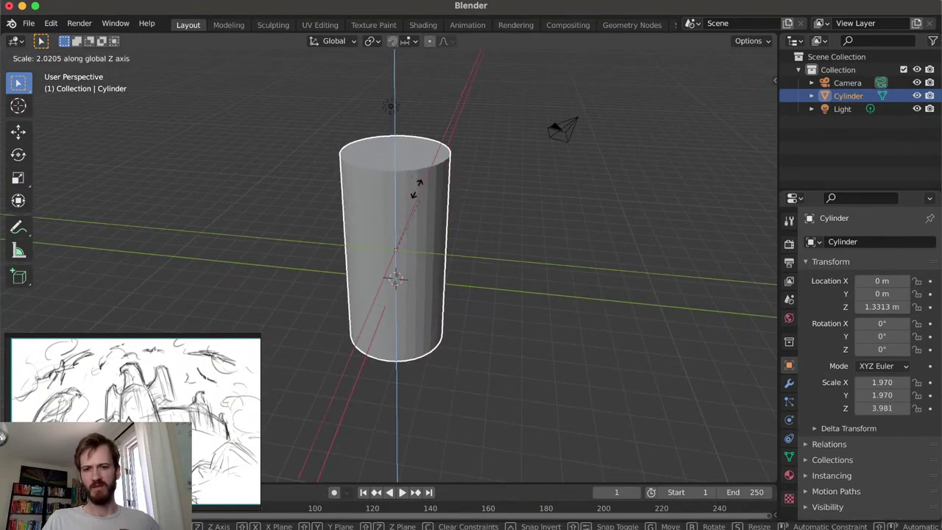
click(414, 213)
middle_drag(414, 214, 471, 274)
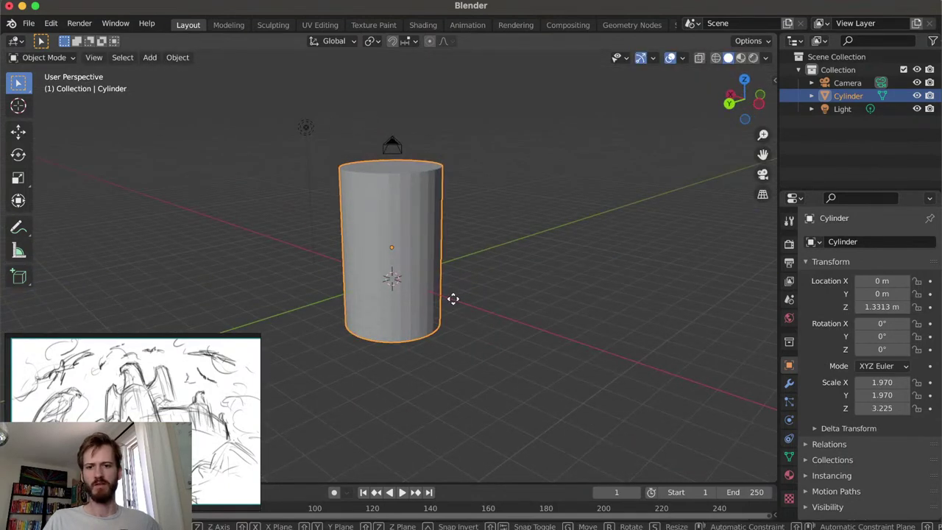
key(g)
key(z)
click(453, 259)
Select the cylinder's top face in Edit Mode and scale it down to taper the tower
middle_drag(453, 260, 418, 197)
key(Tab)
key(alt+a)
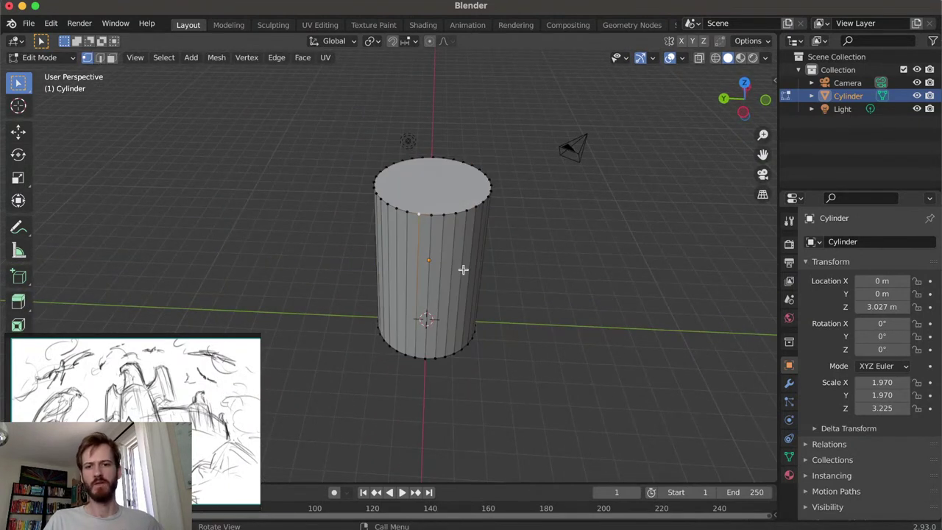
click(436, 186)
middle_drag(435, 186, 485, 209)
key(s)
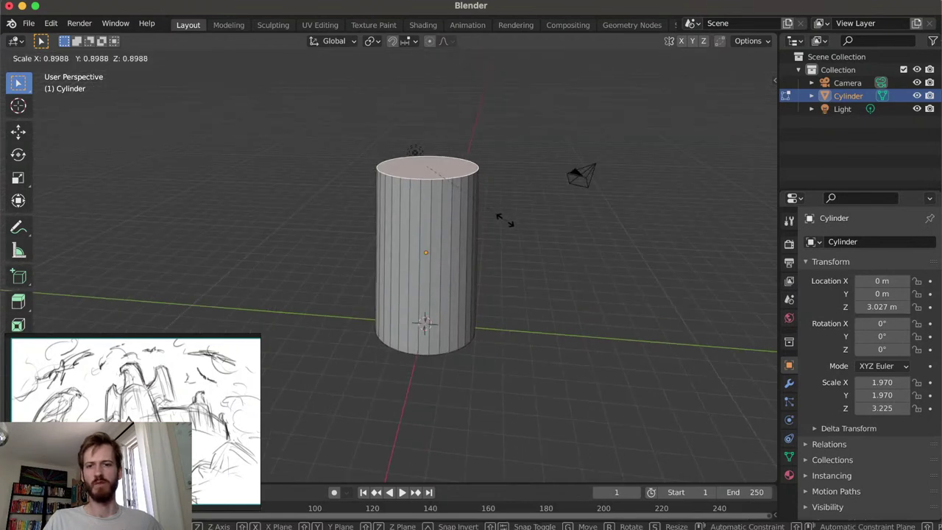
click(486, 215)
middle_drag(485, 215, 504, 300)
Scale the whole tapered cylinder to about 3.59 wide and 5.87 on Z, and raise it to about 5.70 m
key(Tab)
key(s)
click(469, 262)
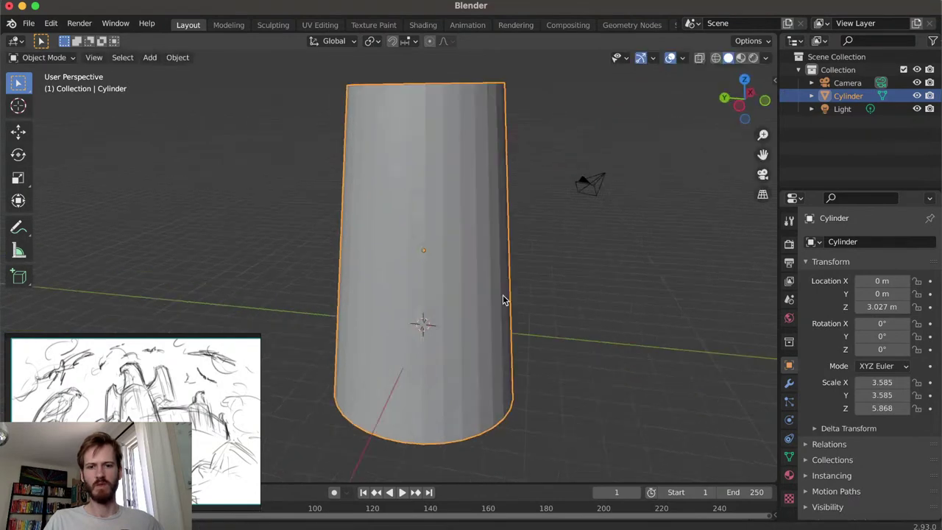
key(g)
key(z)
click(527, 265)
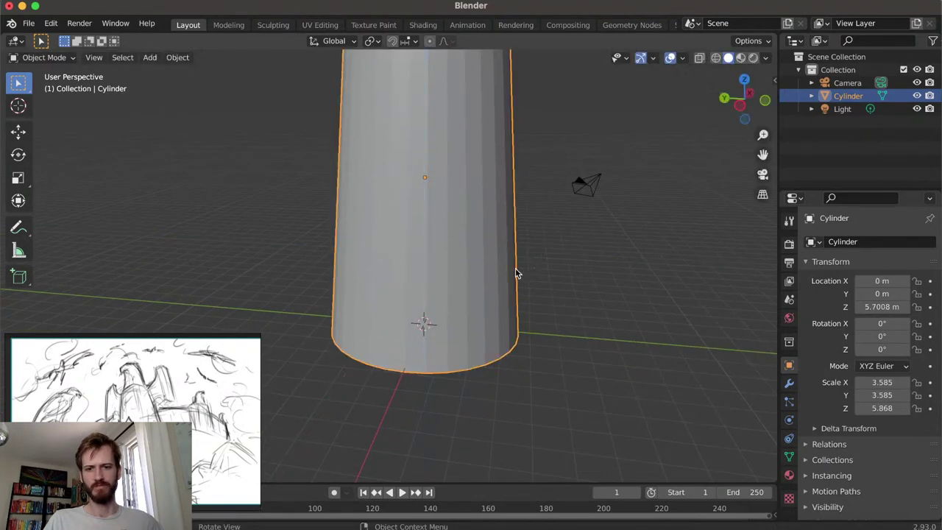
Add a second cylinder mesh at the base of the tapered tower
scroll(526, 265, down, 4)
middle_drag(500, 271, 491, 319)
mouse_move(439, 282)
middle_down()
mouse_move(429, 273)
mouse_move(401, 287)
mouse_move(446, 270)
middle_up()
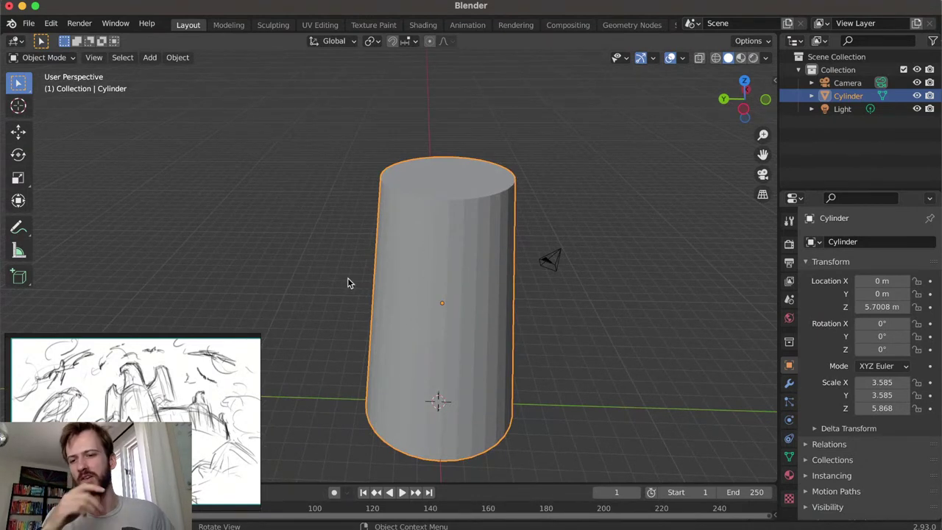
middle_drag(429, 263, 486, 269)
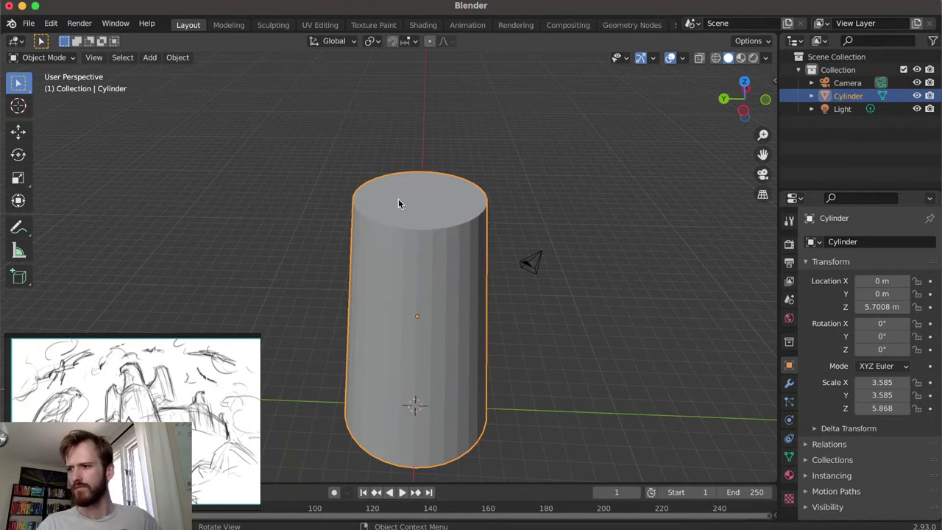
middle_drag(437, 289, 452, 318)
key(shift+a)
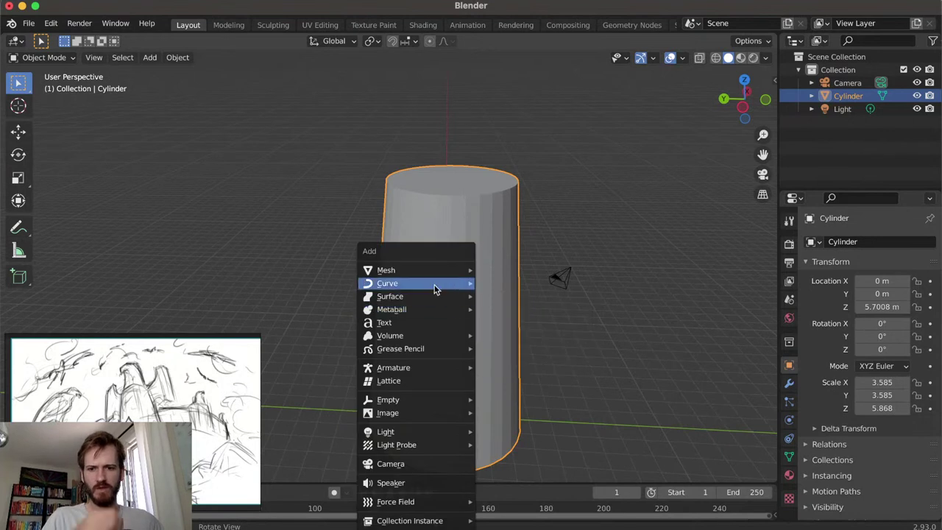
mouse_move(437, 275)
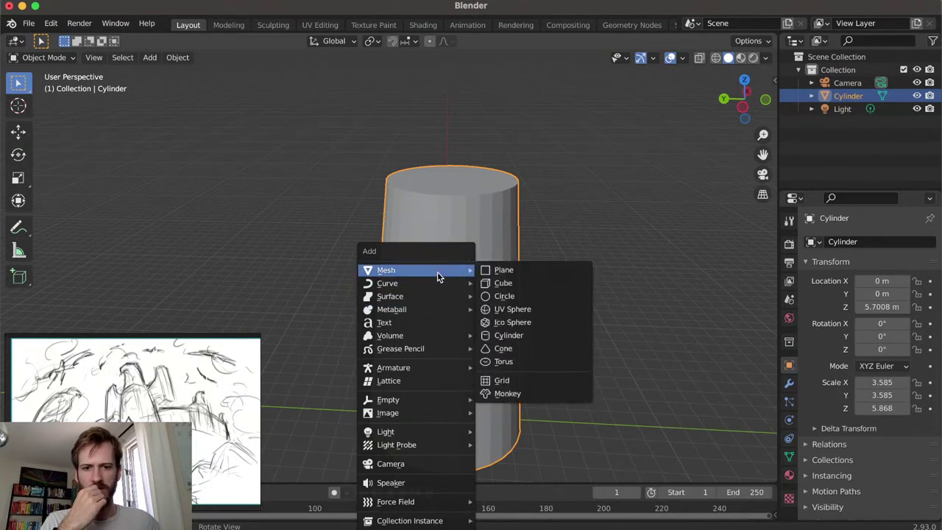
click(507, 337)
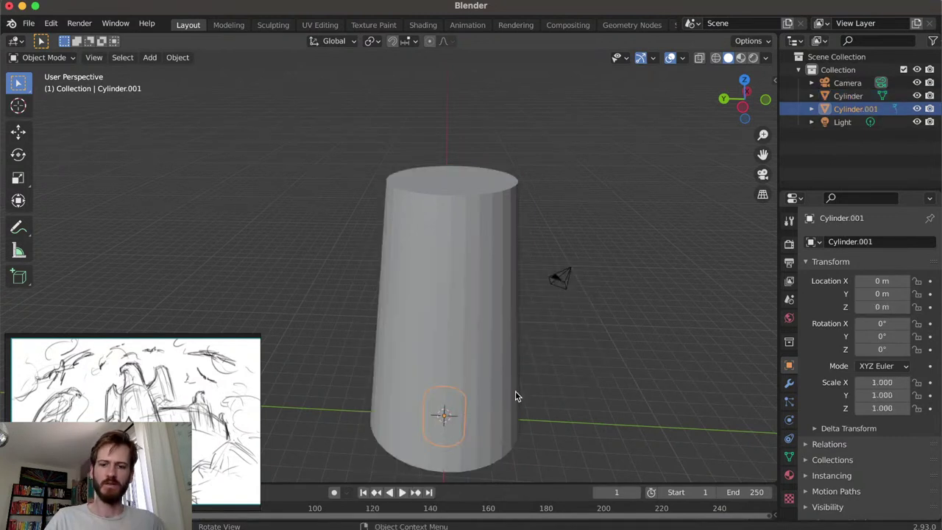
Undo the added cylinder and duplicate the tapered tower straight up to a Z location of about 13.65 m
key(ctrl+z)
key(shift+d)
key(x)
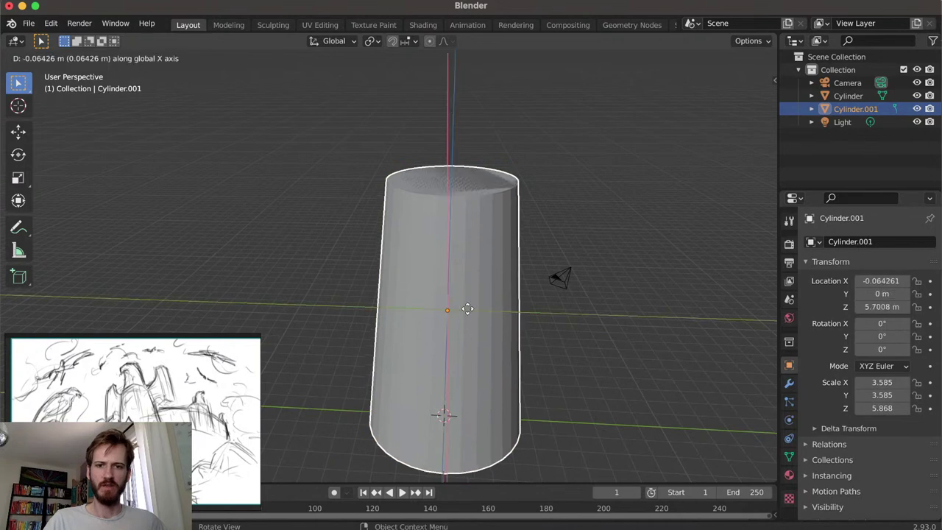
key(z)
click(510, 186)
Scale the duplicated cylinder down to about 1.97 wide and flatten it to a Z scale of about 1.63
key(s)
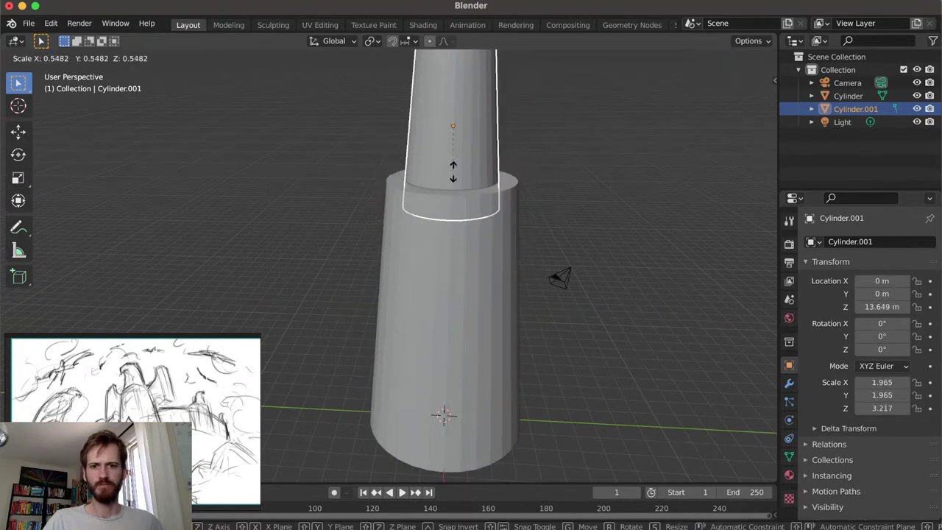
key(Escape)
middle_drag(452, 177, 443, 232)
key(s)
key(x)
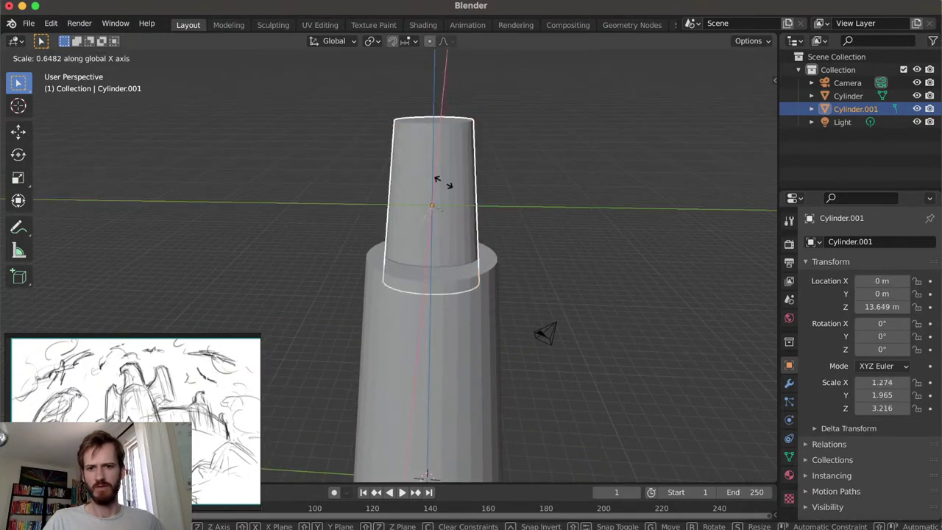
key(z)
key(z)
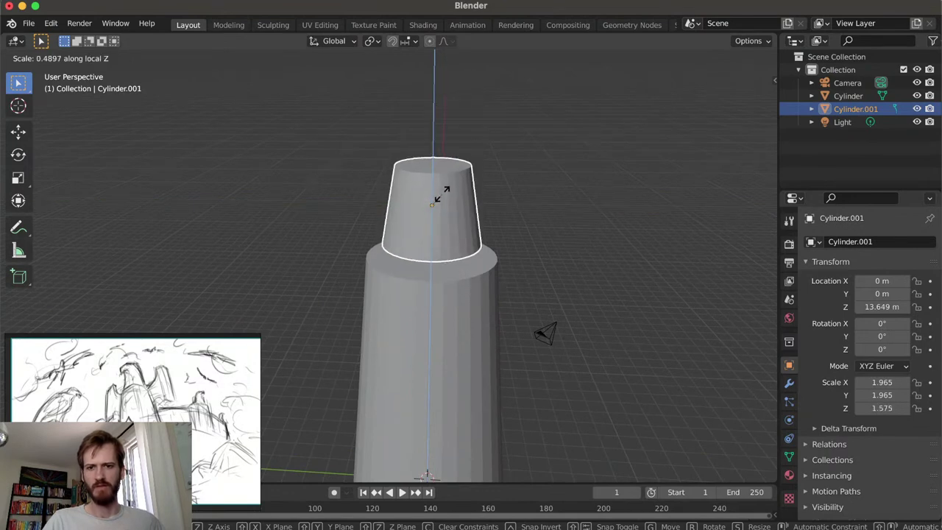
click(420, 176)
Lower the small upper cylinder onto the tower, to a Z location of about 13.18 m
middle_drag(420, 177, 479, 233)
key(g)
key(z)
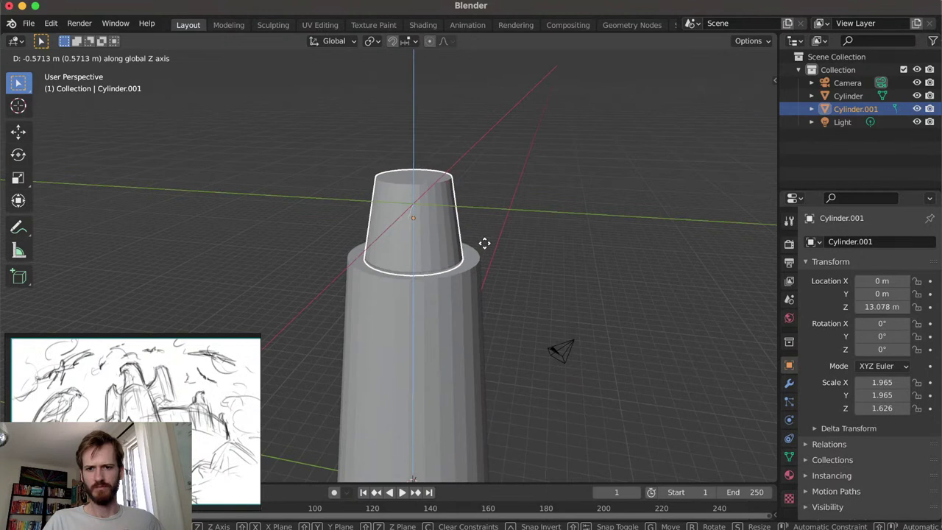
click(486, 240)
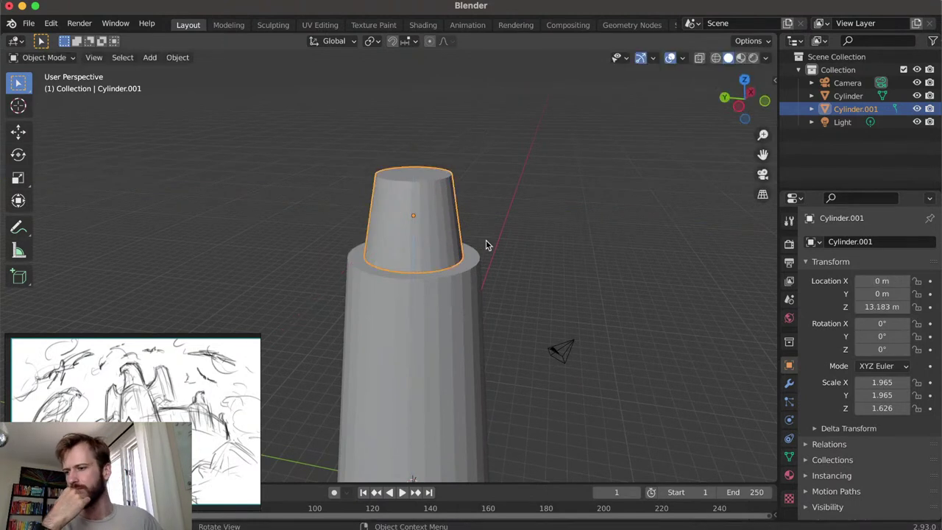
Add a cube mesh and raise it to about 14.83 m on Z, at the top of the small cylinder
middle_drag(361, 175, 409, 177)
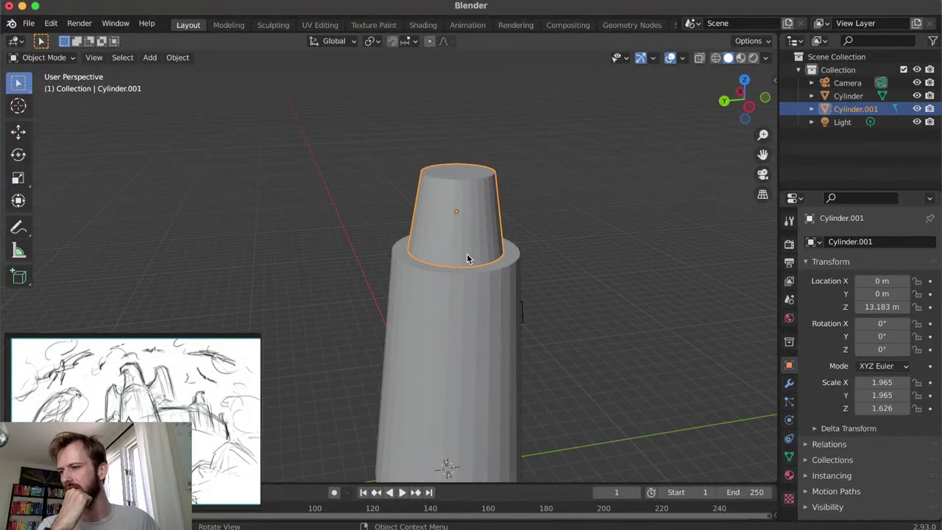
middle_drag(435, 245, 511, 294)
scroll(493, 309, up, 2)
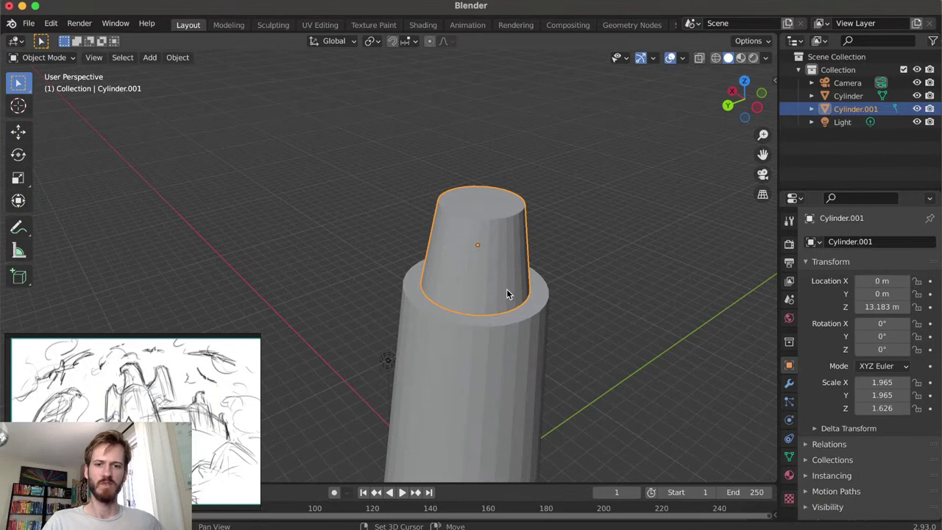
key(shift+a)
mouse_move(475, 271)
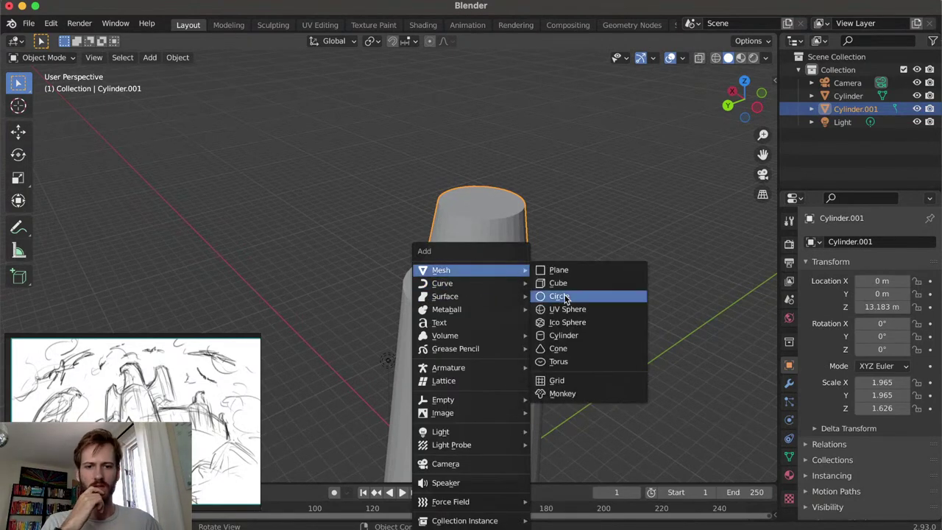
click(559, 282)
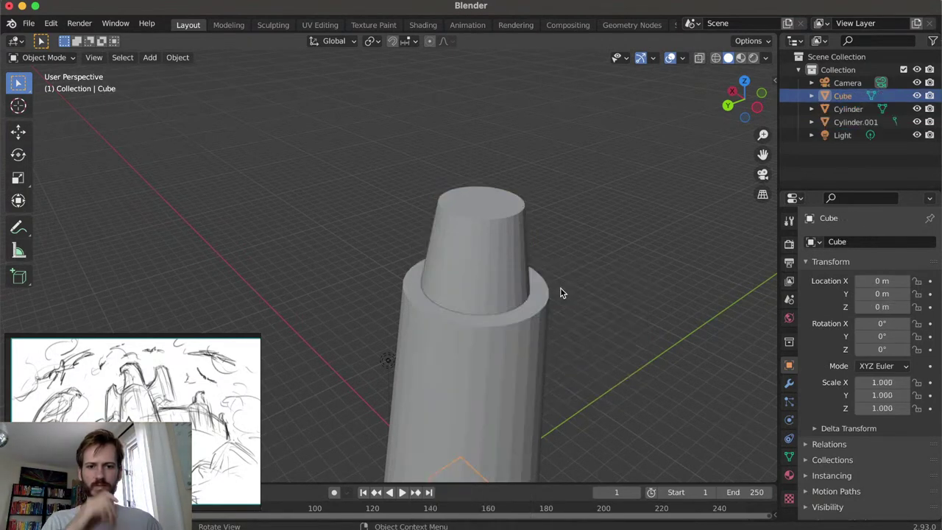
key(g)
key(z)
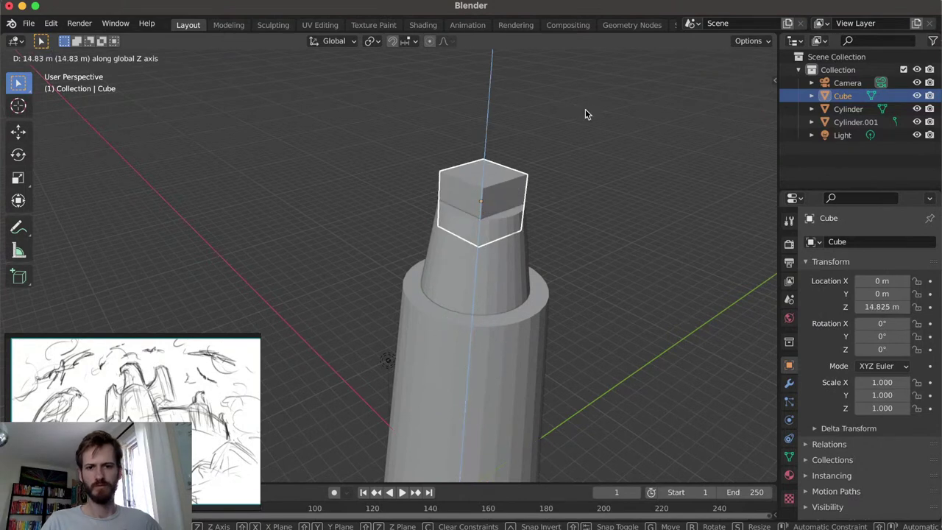
click(584, 110)
Scale the head cube to about 1.57 on X and 1.10 on Y, and shift it to about -0.05 m on X
middle_drag(475, 298, 558, 199)
key(s)
key(x)
click(567, 213)
key(g)
key(x)
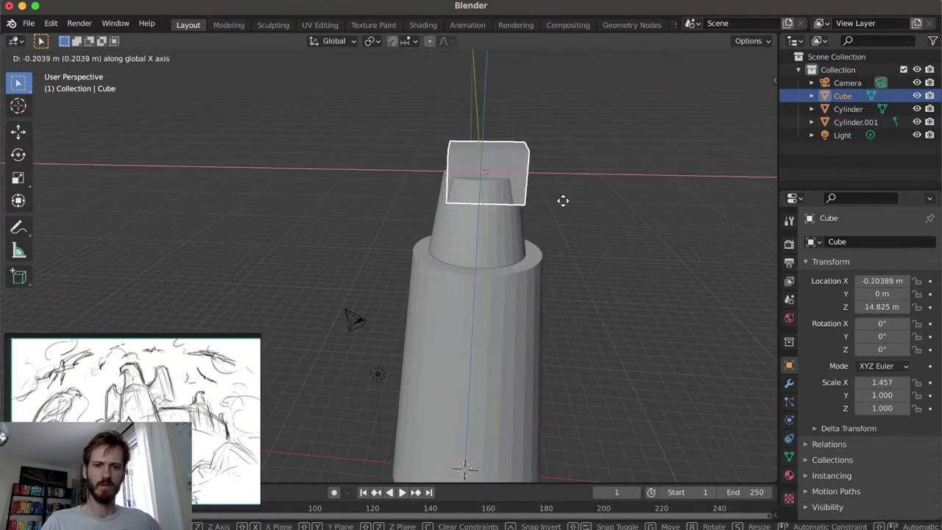
click(559, 199)
key(s)
key(x)
click(561, 200)
middle_drag(560, 199, 418, 212)
key(s)
key(y)
click(431, 197)
Scale down the upper cylinder's top face in Edit Mode to taper it more strongly, and reselect the head cube in Object Mode
click(337, 207)
key(Tab)
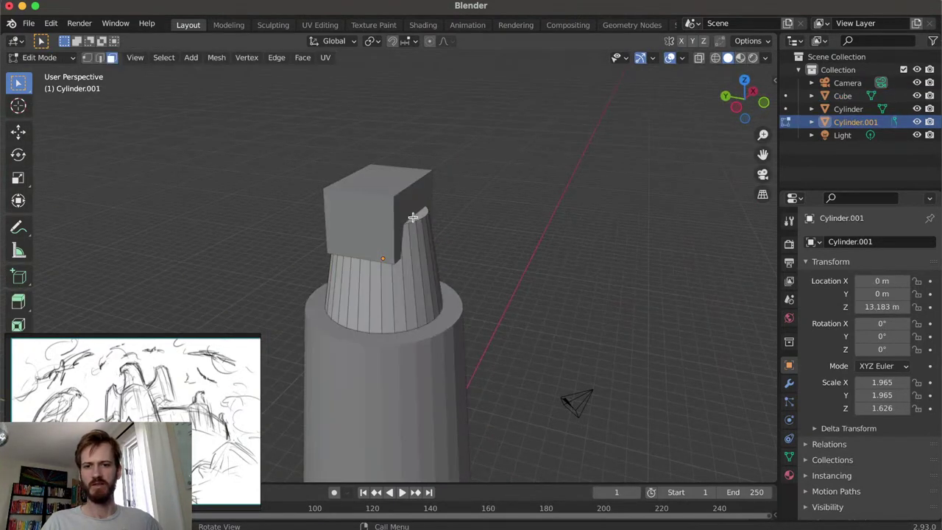
key(s)
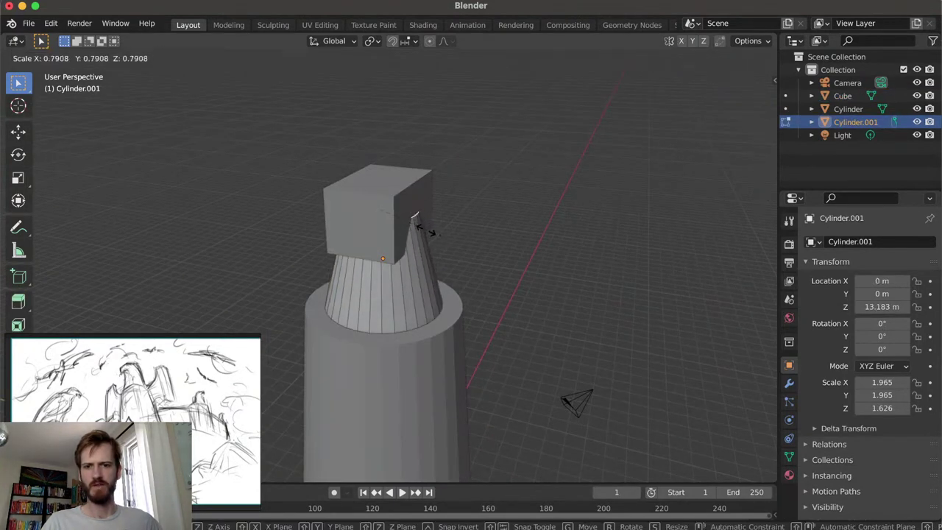
click(426, 227)
middle_drag(426, 228, 466, 221)
key(x)
click(341, 212)
key(Tab)
click(480, 180)
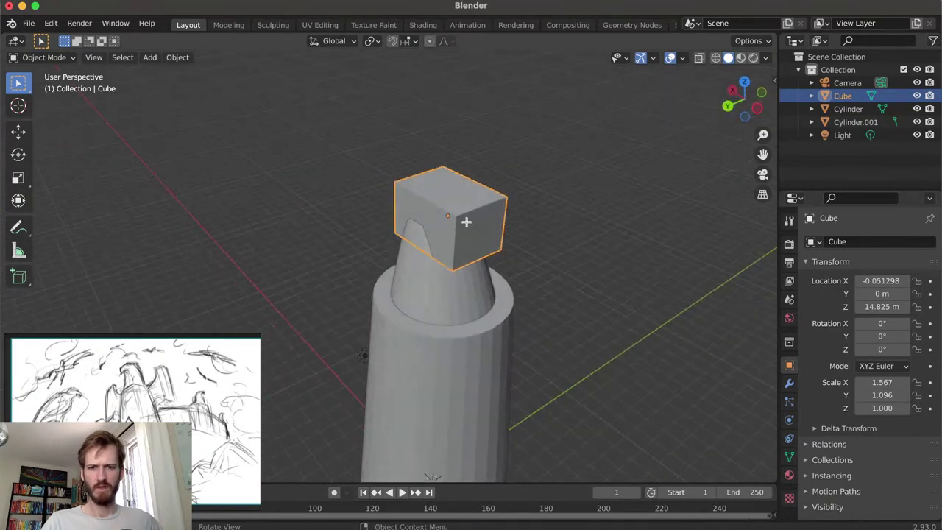
key(Tab)
click(456, 217)
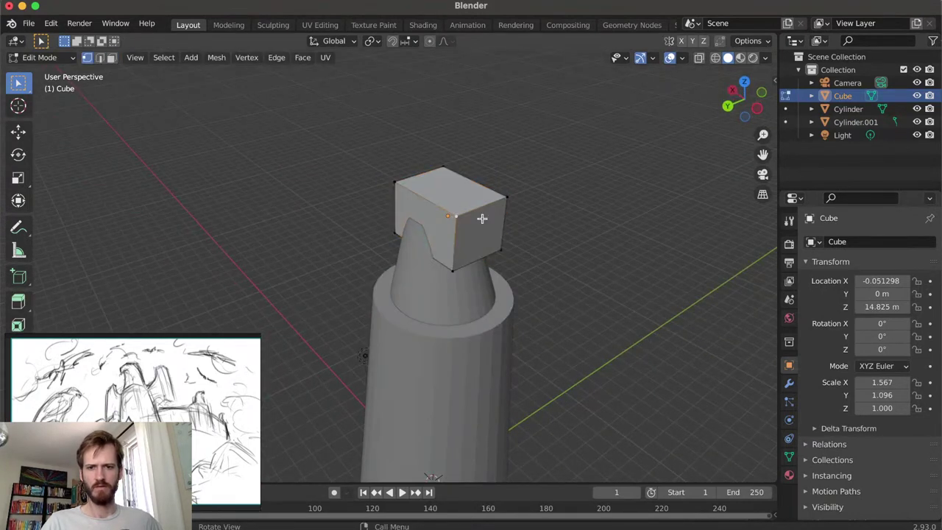
middle_drag(478, 221, 476, 242)
key(Tab)
Duplicate the head cube along the X axis to about -3.16 m to start the beak
scroll(515, 227, up, 3)
key(shift+d)
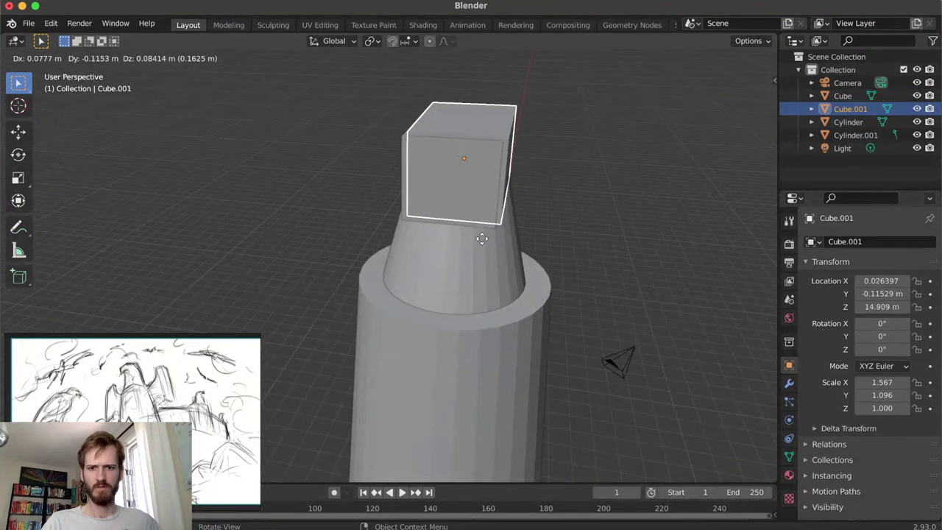
key(x)
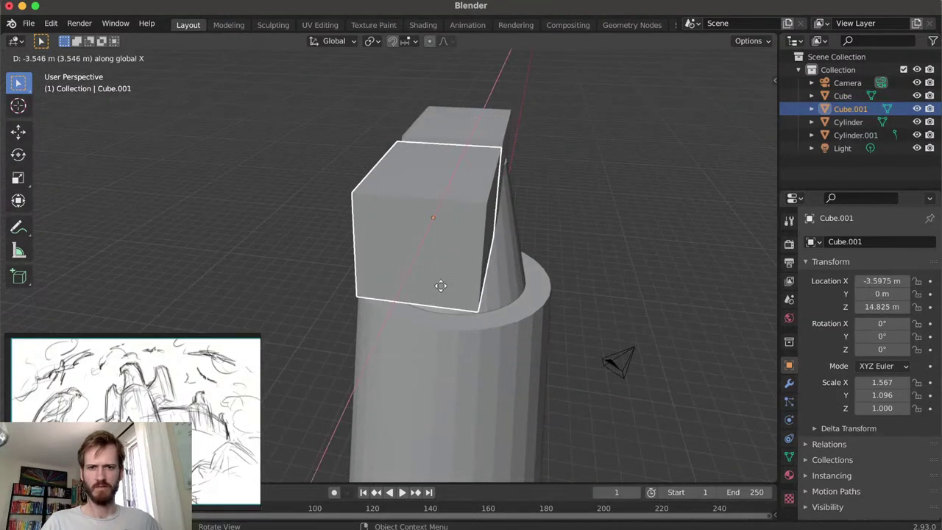
click(456, 288)
Scale the beak cube to about 1.03 × 0.72 × 0.65 and move it against the head, to about -2.55 m on X
middle_drag(456, 288, 582, 284)
key(s)
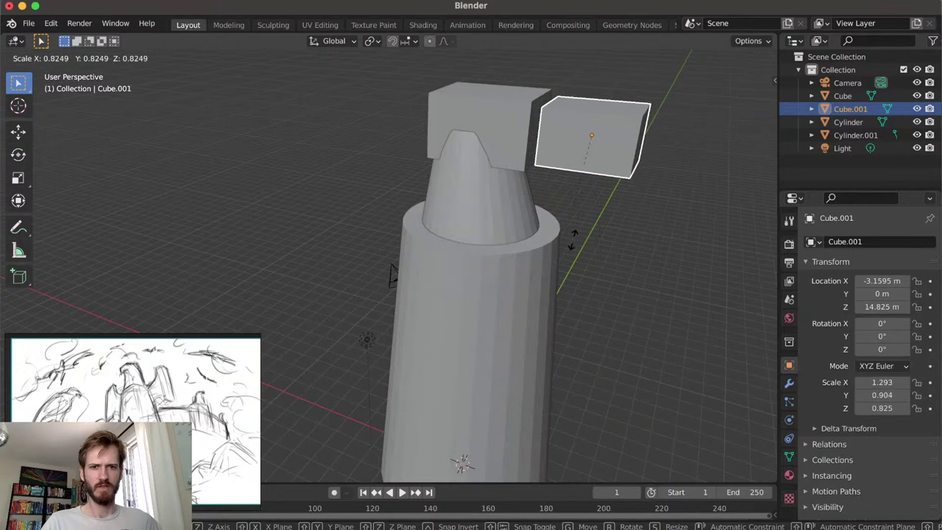
key(g)
key(x)
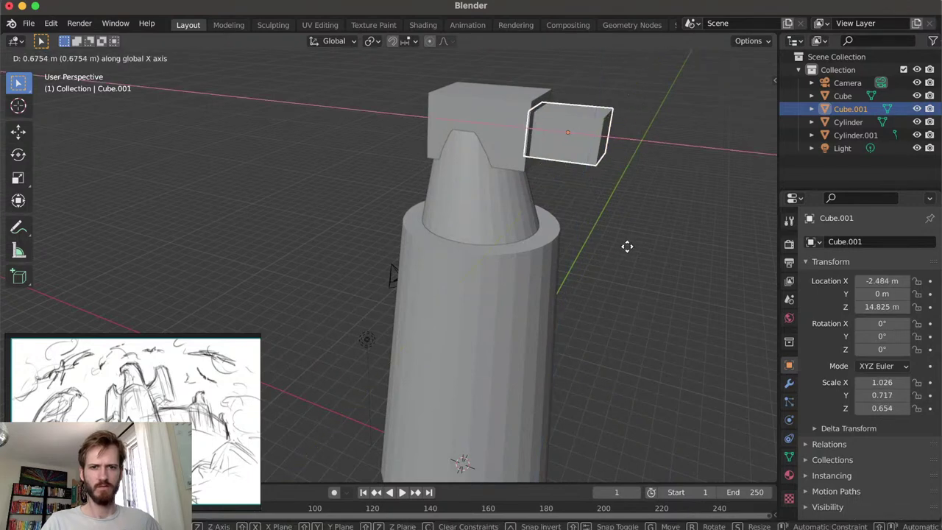
click(629, 252)
middle_drag(629, 252, 549, 251)
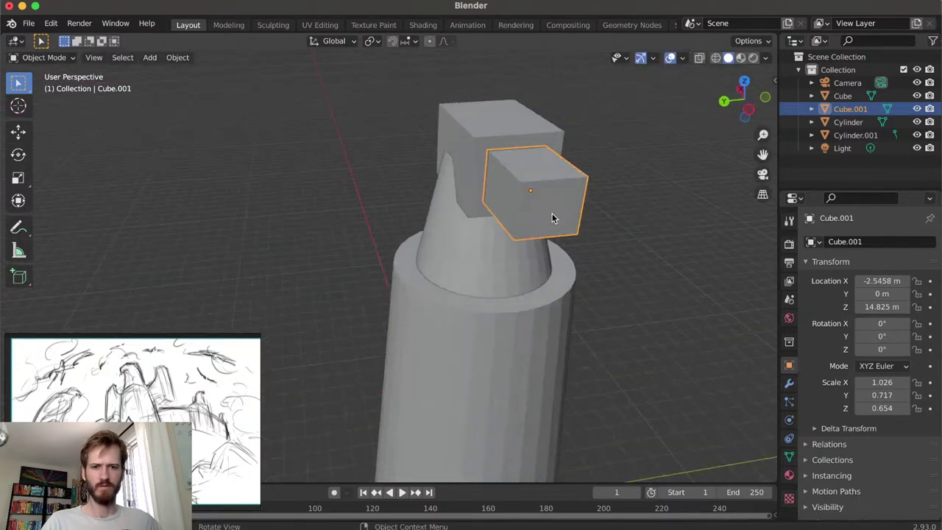
Select the beak cube's outer end face in Edit Mode and scale it down to taper the beak
key(Tab)
key(3)
click(551, 214)
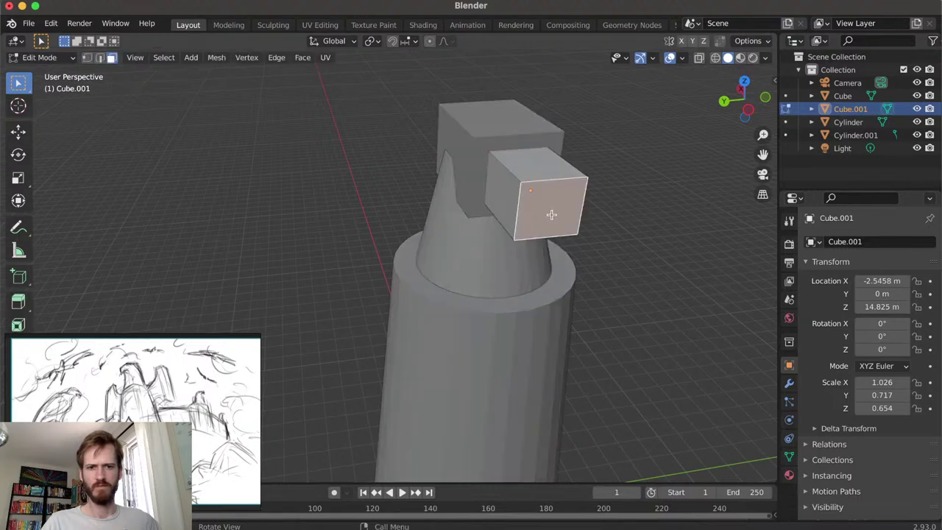
key(s)
click(599, 231)
Lower the beak's end face, scale it down further, and return to Object Mode
middle_drag(599, 231, 696, 206)
key(g)
key(z)
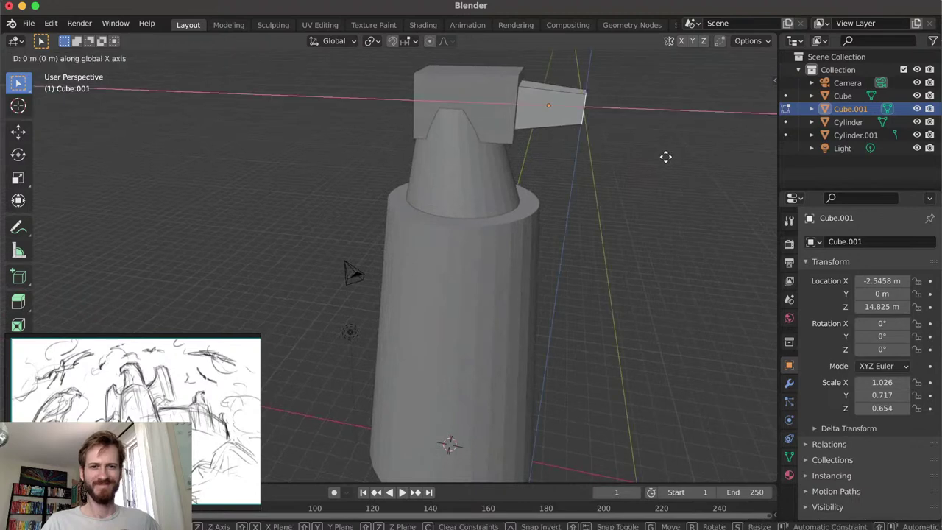
click(664, 161)
middle_drag(664, 159, 487, 149)
key(s)
click(505, 140)
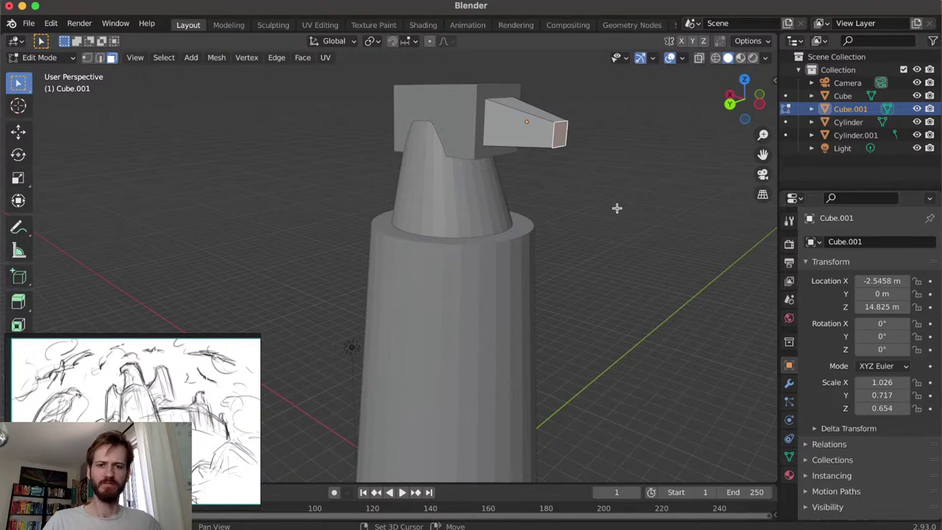
key(Tab)
Examine the head, beak and neck blockout from several angles
middle_drag(599, 186, 465, 202)
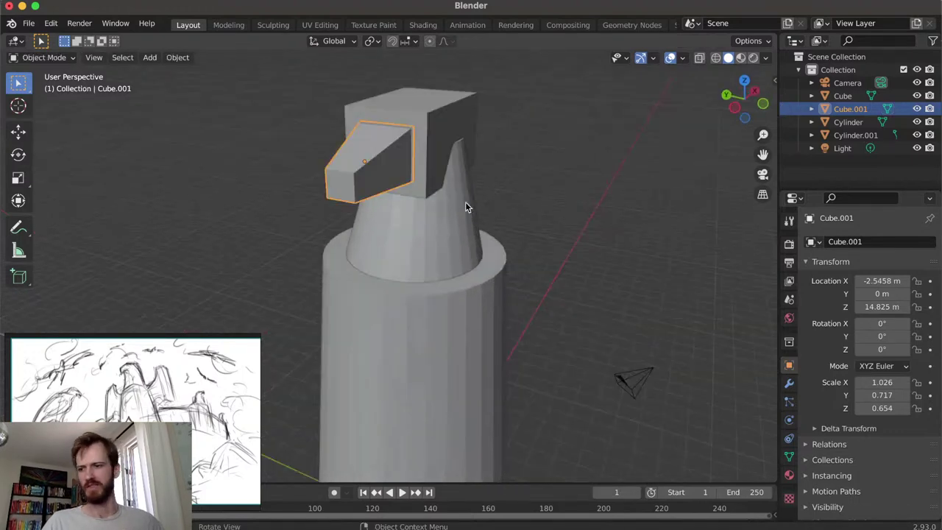
scroll(466, 200, up, 1)
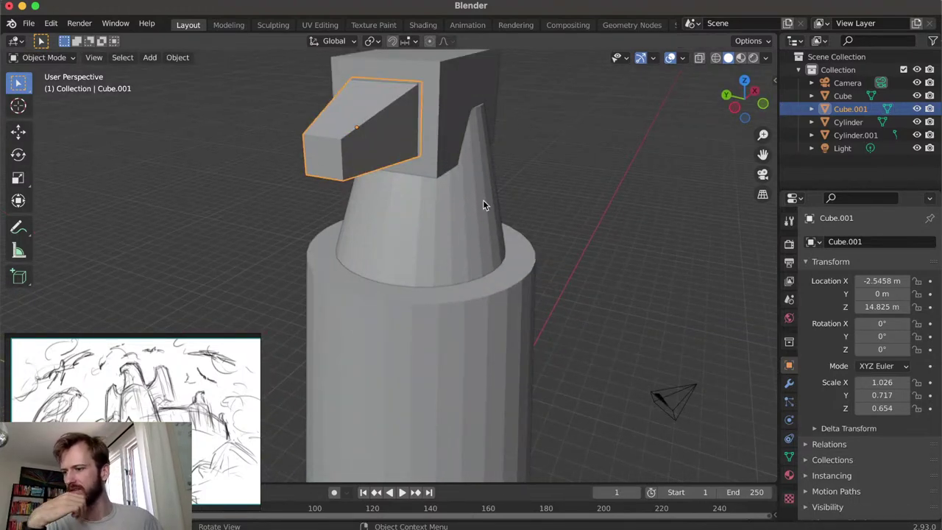
middle_drag(470, 210, 578, 130)
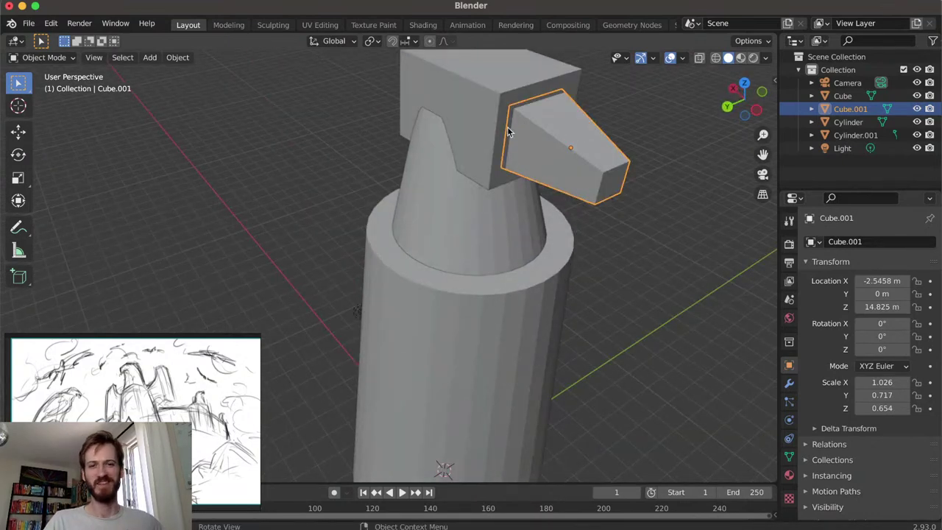
middle_drag(508, 131, 479, 132)
key(Tab)
middle_drag(463, 179, 504, 181)
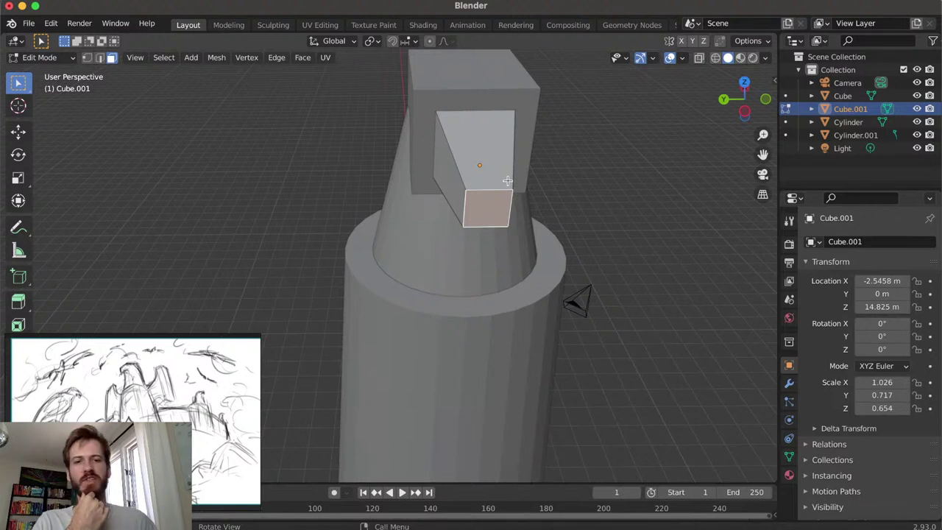
middle_drag(559, 151, 434, 231)
key(Tab)
scroll(471, 233, up, 2)
Add a single centred loop cut running lengthwise along the beak
key(Tab)
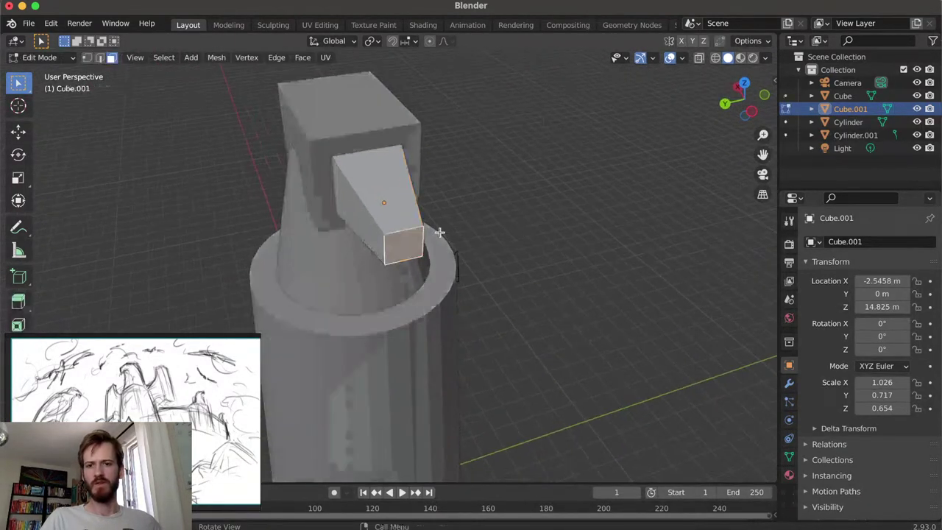
click(384, 190)
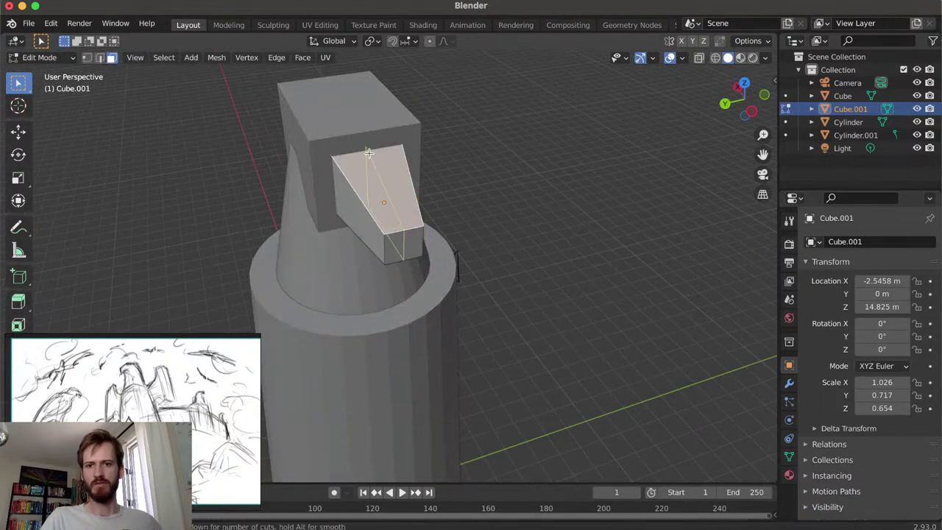
click(368, 152)
click(384, 197)
middle_drag(384, 197, 434, 239)
scroll(454, 196, up, 2)
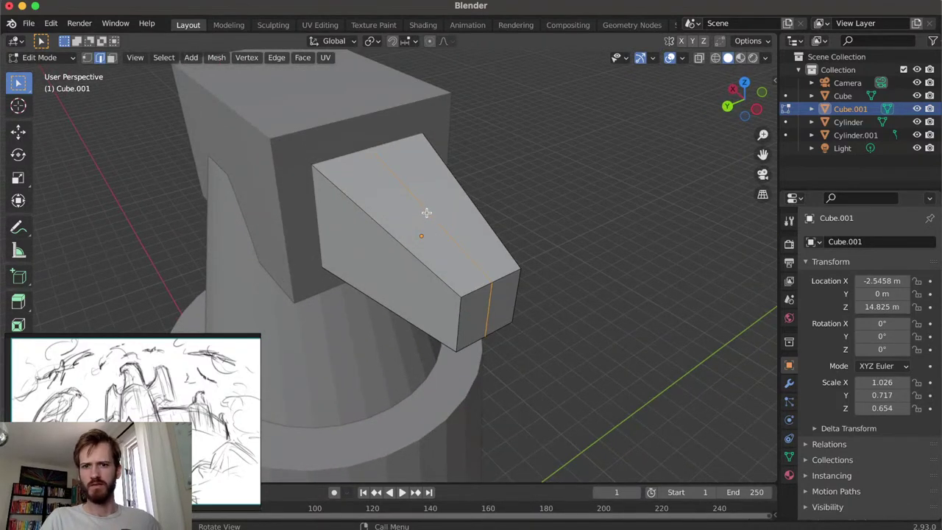
Raise the beak's upper centre edge about 0.3 m on Z to form a ridge, and leave Edit Mode
key(g)
key(x)
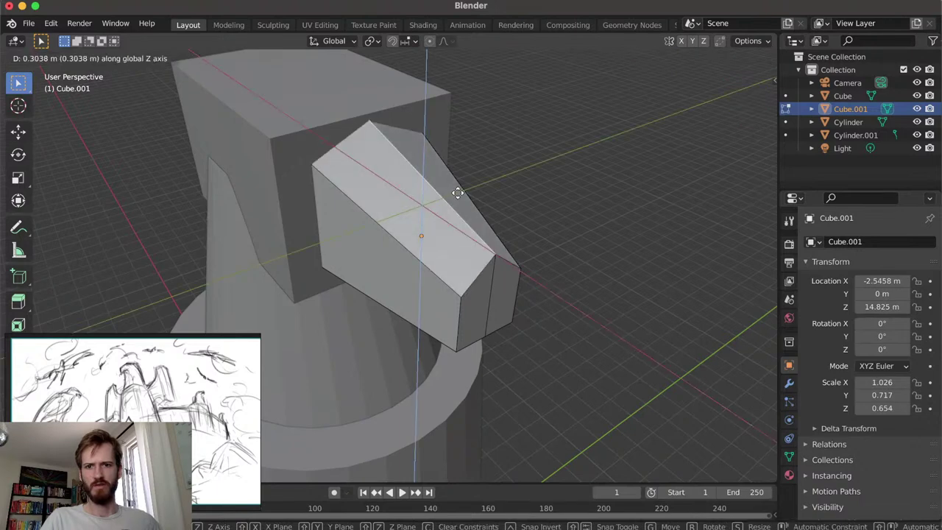
key(Escape)
middle_drag(456, 196, 610, 186)
key(Tab)
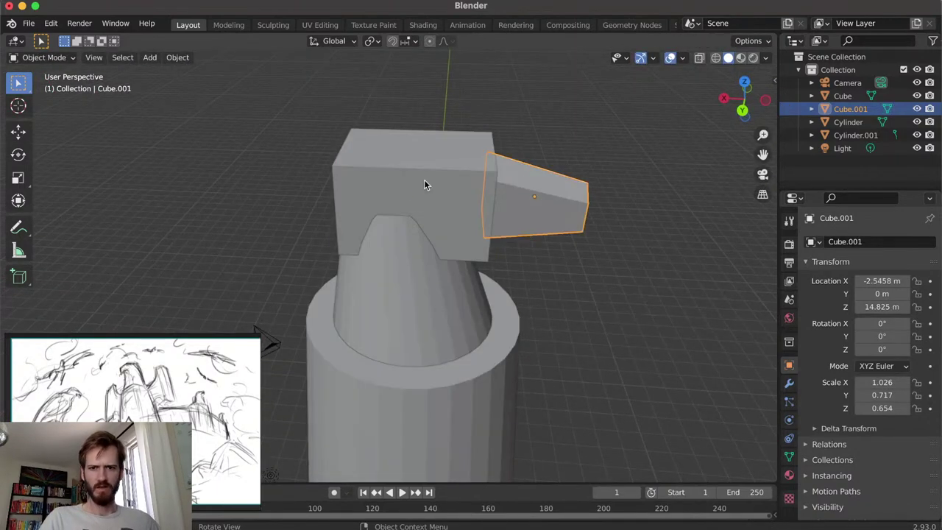
Shift the head block's front upper edge forward and down about 0.24 m, and adjust its height along Z
click(493, 204)
middle_drag(493, 203, 420, 191)
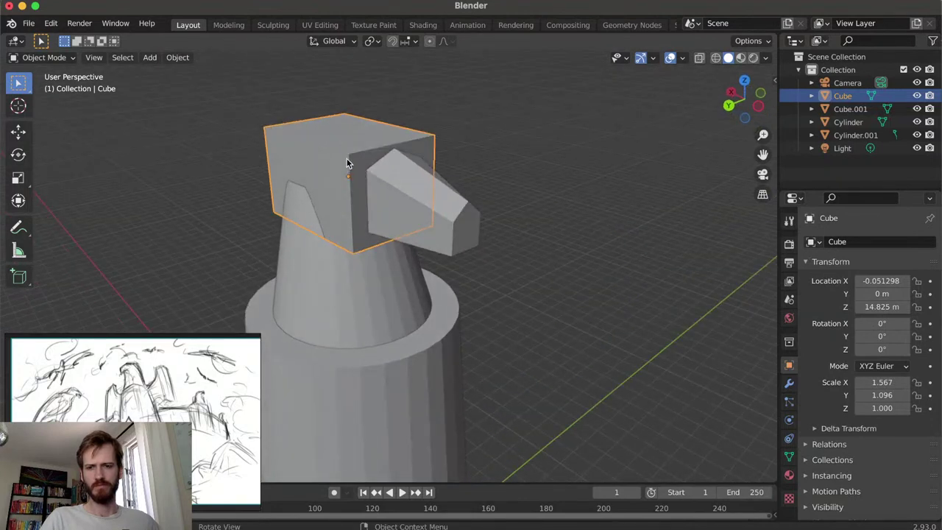
key(Tab)
middle_drag(347, 158, 350, 182)
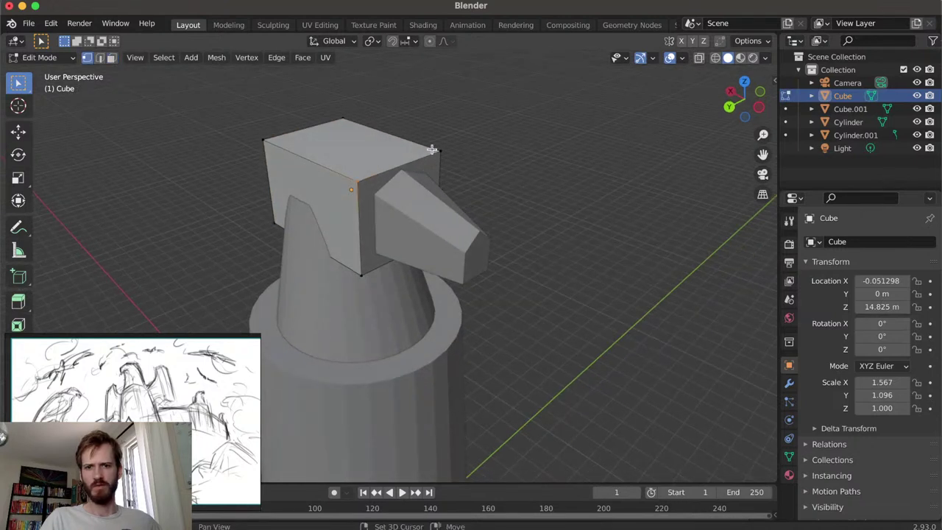
middle_drag(452, 166, 460, 164)
key(g)
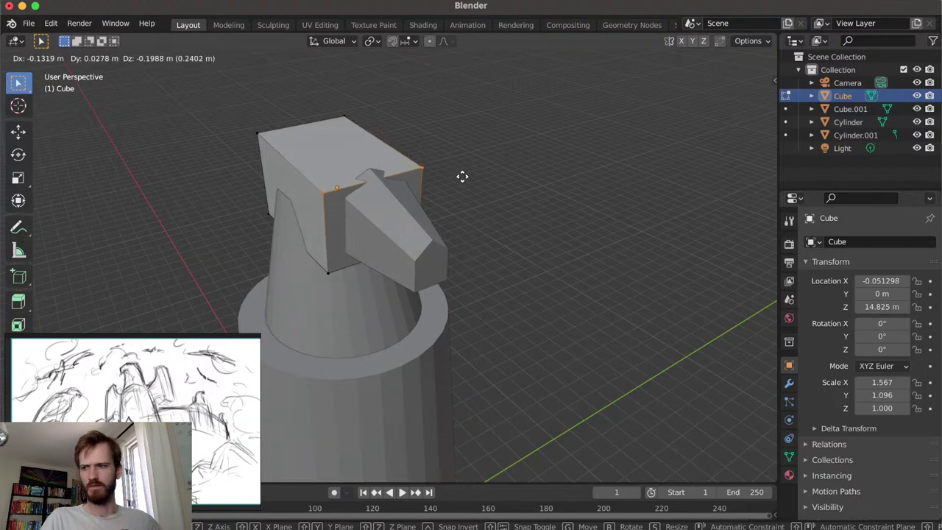
click(458, 175)
middle_drag(459, 175, 435, 190)
key(g)
key(z)
click(519, 186)
Scale the head's front upper edge narrower, adjust it on Y, raise it about 0.27 m on Z, and leave Edit Mode
key(s)
click(406, 201)
key(g)
key(y)
click(513, 166)
key(g)
key(z)
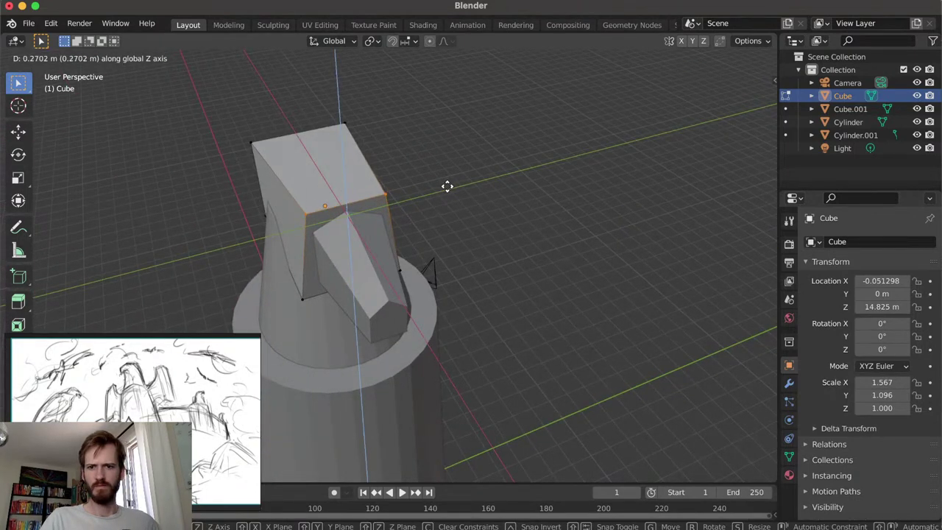
click(446, 189)
middle_drag(446, 189, 505, 164)
middle_drag(351, 144, 402, 152)
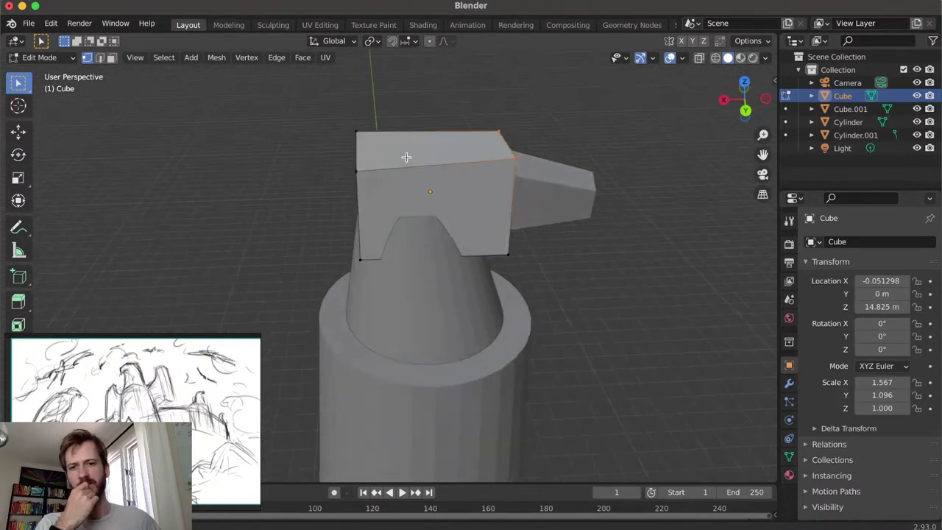
middle_drag(459, 164, 439, 160)
middle_drag(495, 164, 431, 195)
scroll(508, 225, down, 3)
scroll(431, 195, up, 2)
key(Tab)
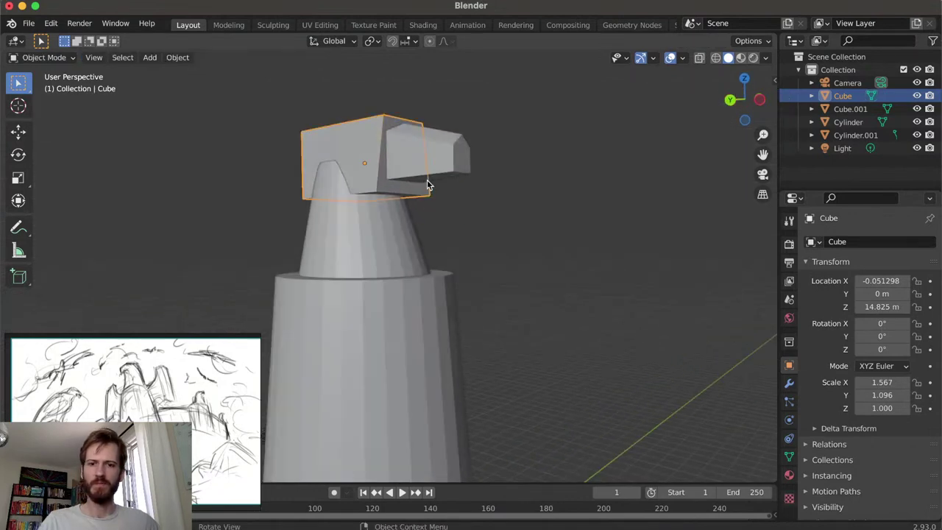
Duplicate the beak and move the copy about 1.1 m outward along X
click(432, 175)
scroll(467, 193, up, 1)
key(shift+d)
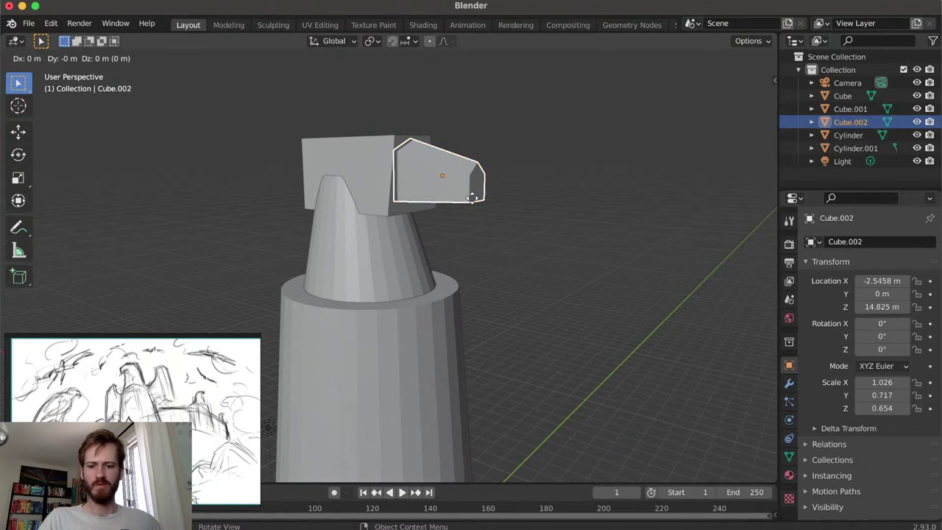
key(x)
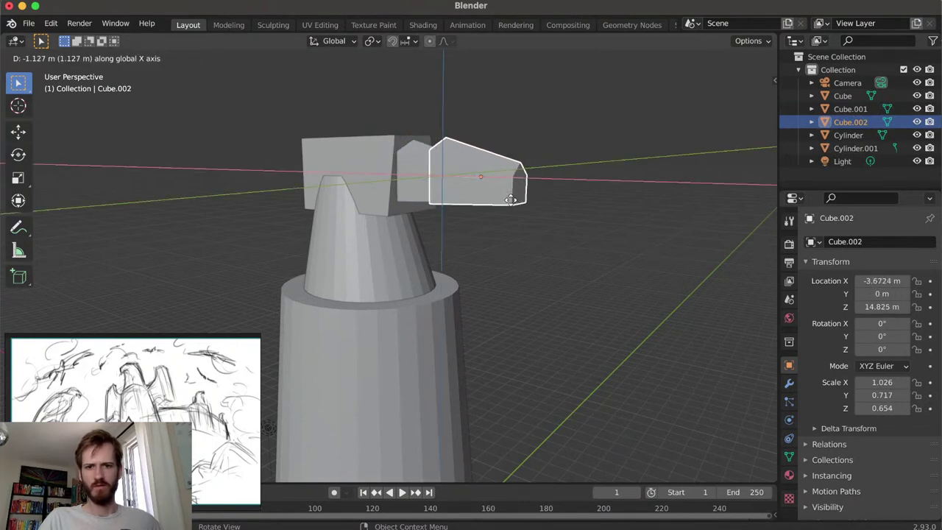
click(509, 200)
Rotate the beak copy about -60.7° around Y and scale it down uniformly to about 0.65 of its size
key(r)
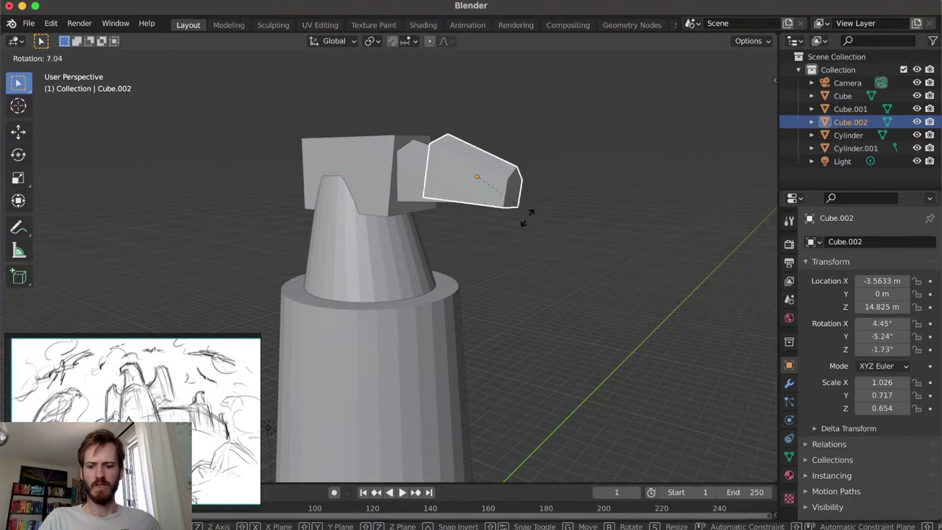
key(x)
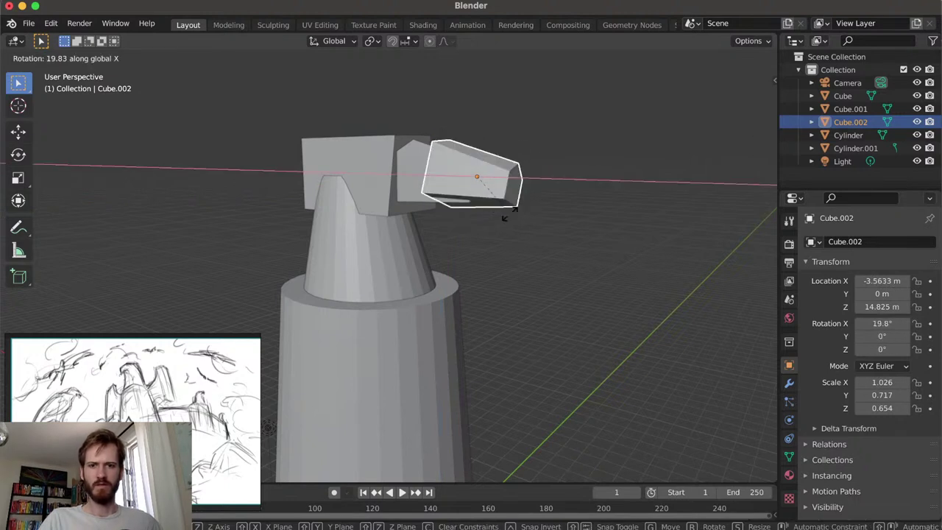
key(y)
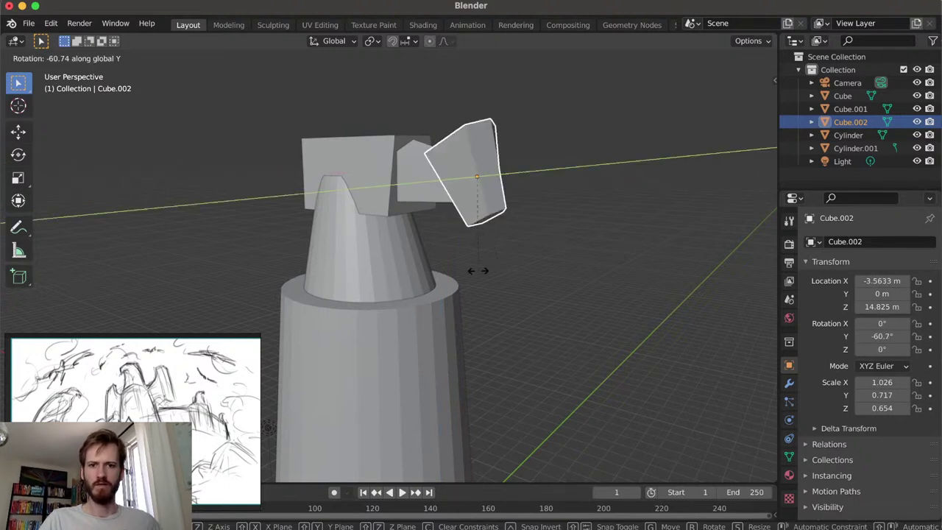
click(478, 270)
key(s)
click(474, 226)
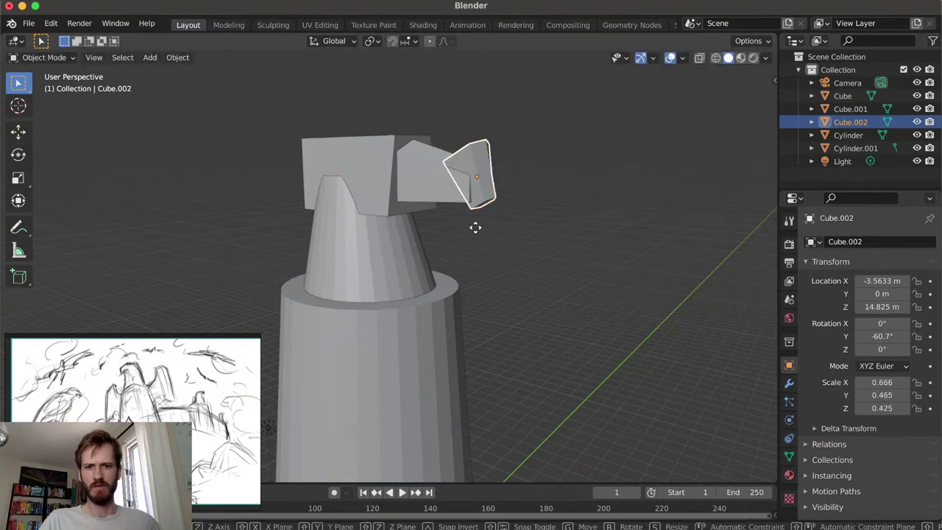
Lower the beak copy about 0.5 m on Z and scale it down slightly to about 0.57 on X
key(g)
key(z)
click(476, 246)
key(s)
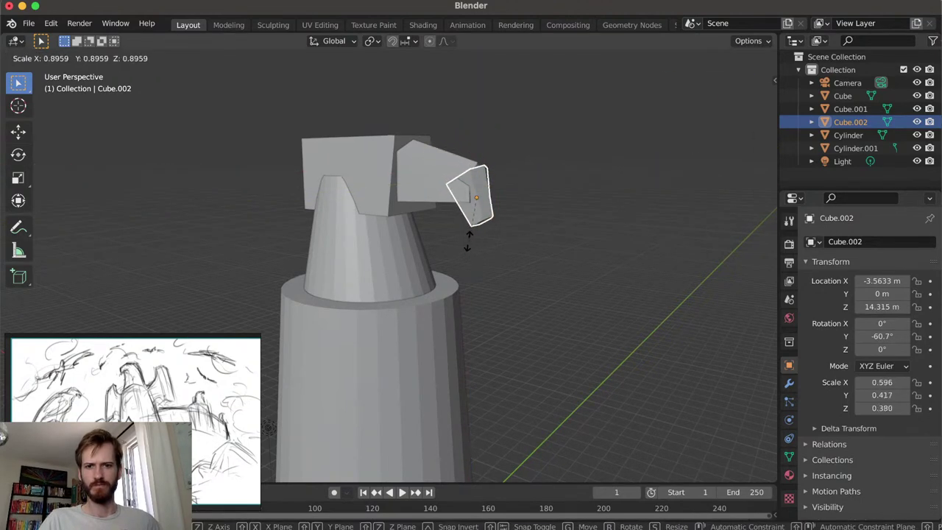
click(465, 237)
Fit the copy against the beak's end as a hooked tip, at about X -3.5 m and Z 14.4 m
middle_drag(465, 237, 524, 246)
key(g)
key(x)
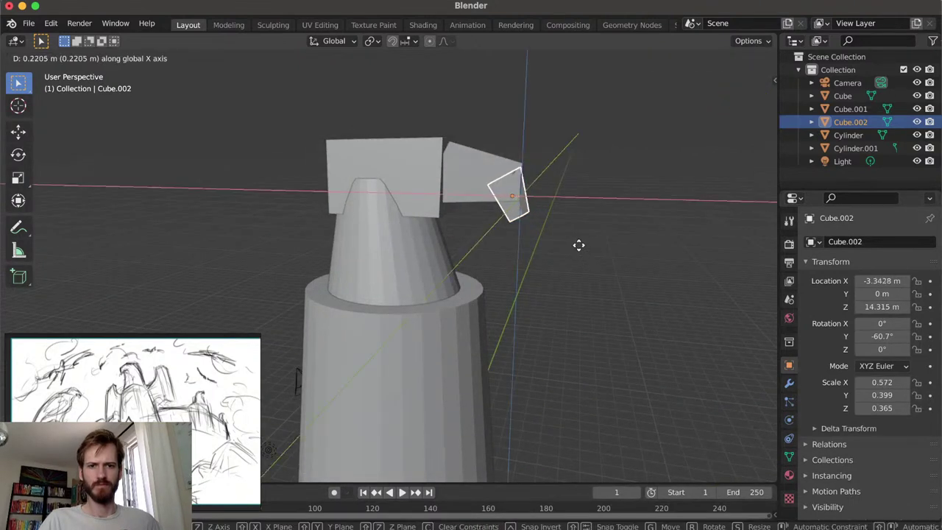
key(z)
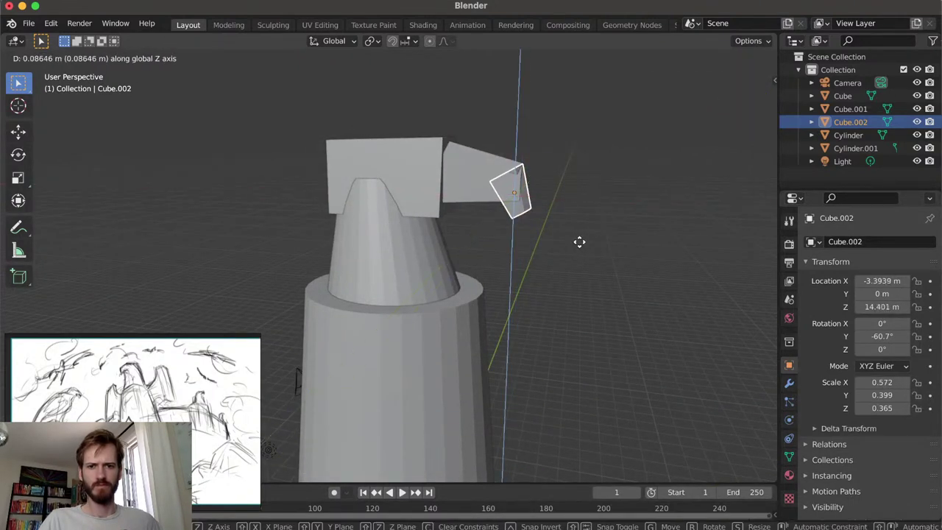
click(578, 243)
middle_drag(547, 249, 437, 211)
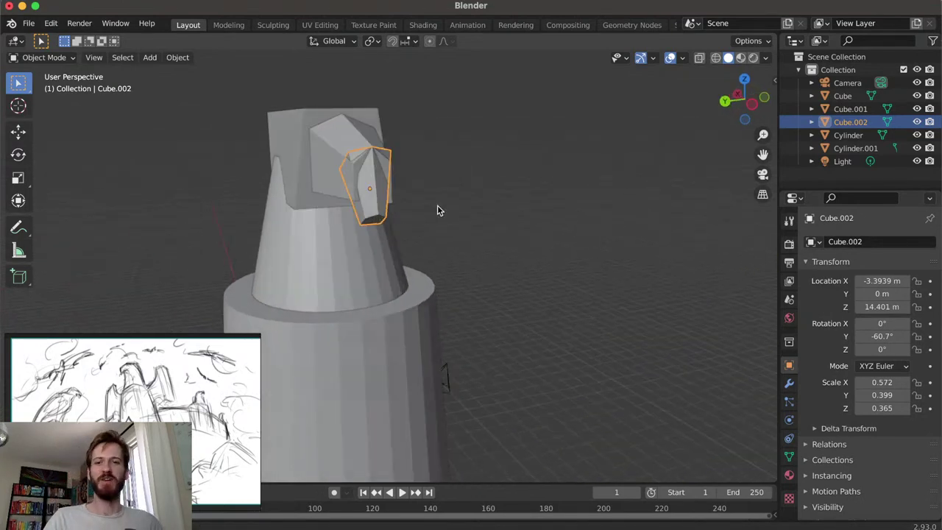
middle_drag(384, 222, 437, 260)
key(g)
key(x)
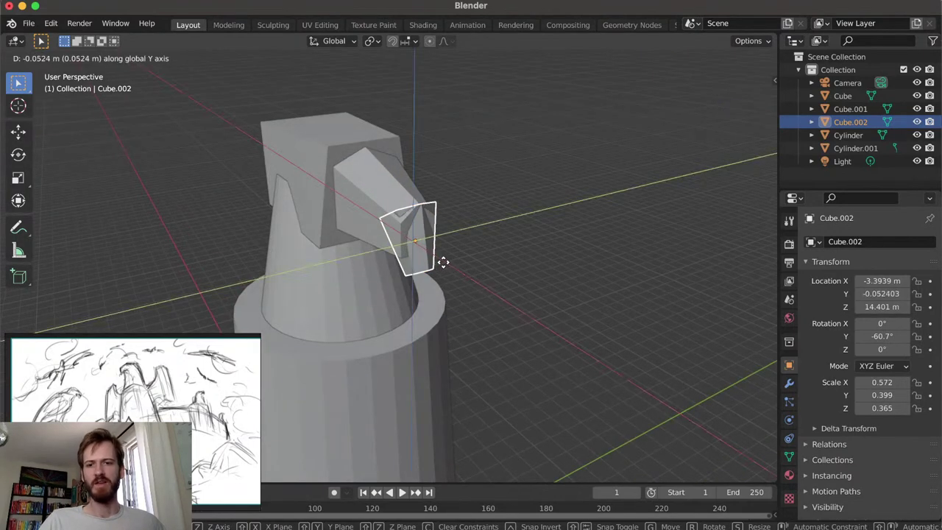
click(440, 263)
Scale the hooked tip's lower end face down to about 0.65 and return to Object Mode
middle_drag(494, 256, 368, 181)
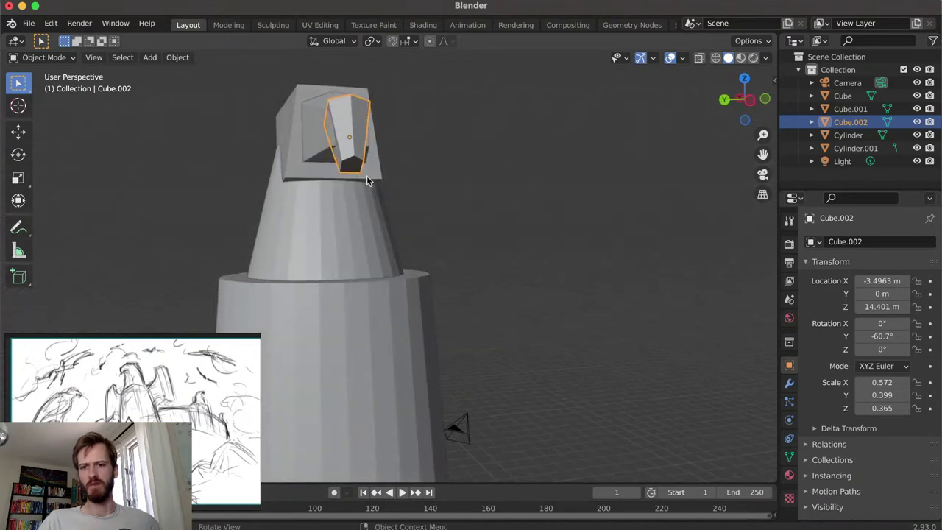
key(Tab)
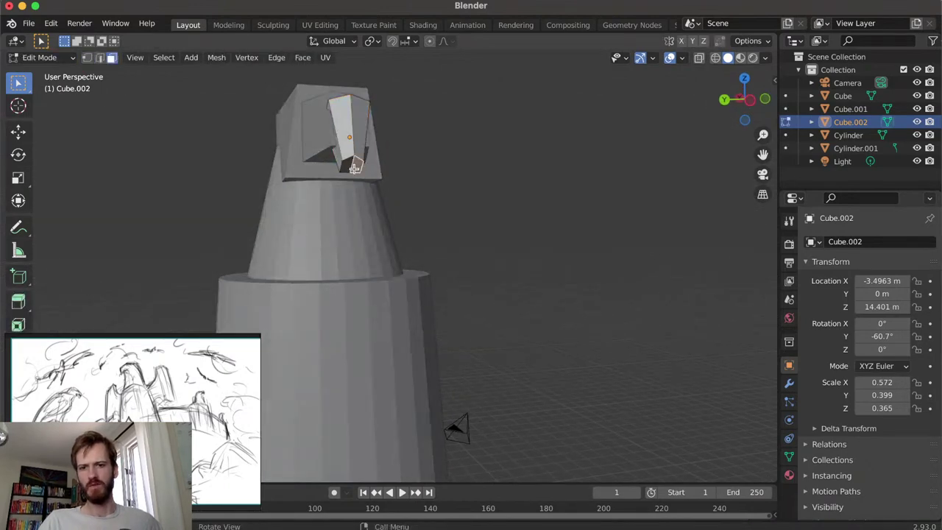
key(s)
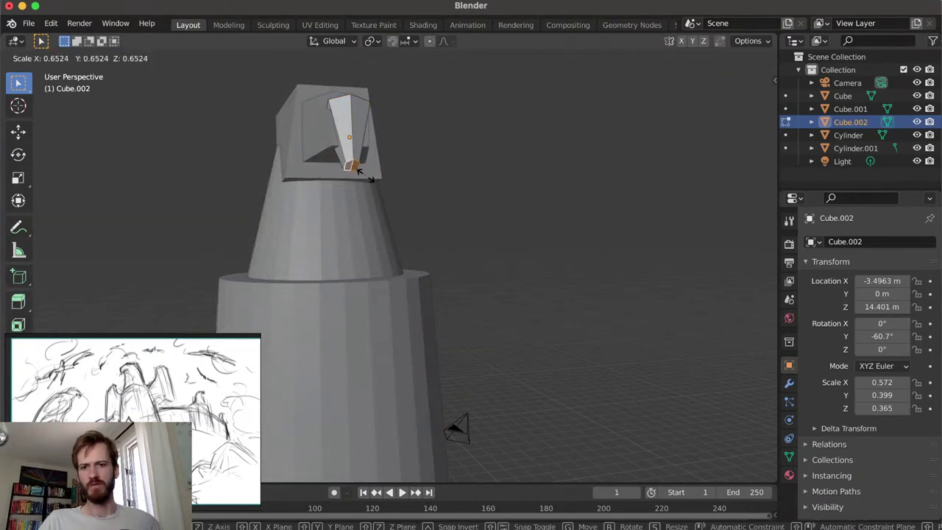
click(351, 168)
middle_drag(385, 184, 443, 204)
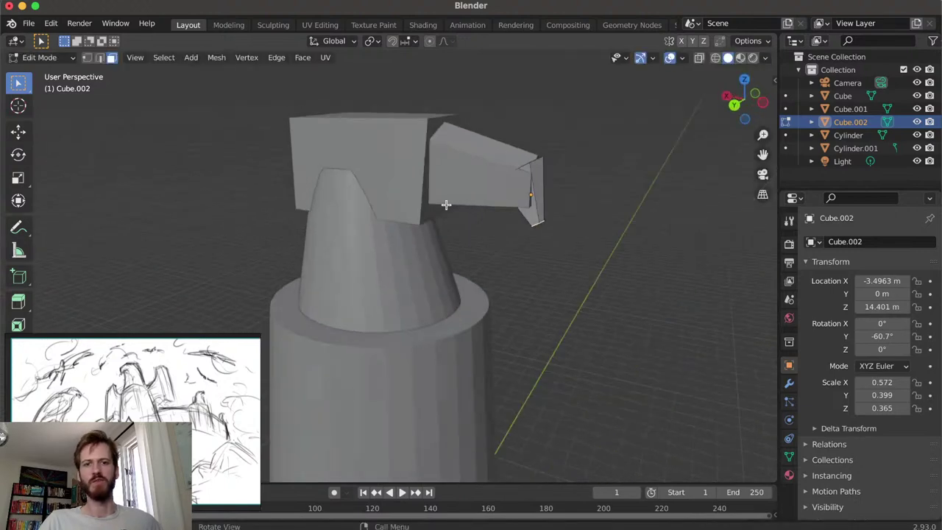
key(Tab)
Move the hooked tip's upper centre vertex about 0.11 m along X toward the beak
middle_drag(586, 216, 411, 232)
key(Tab)
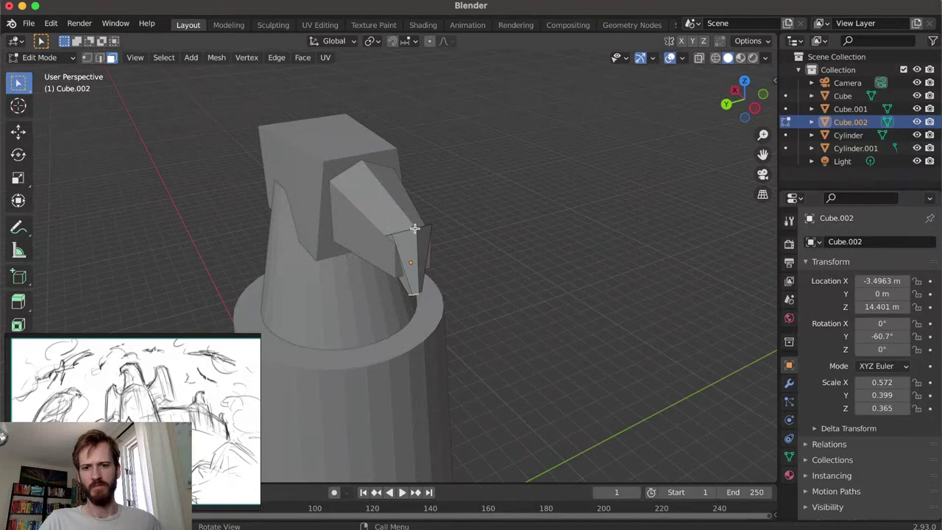
key(Tab)
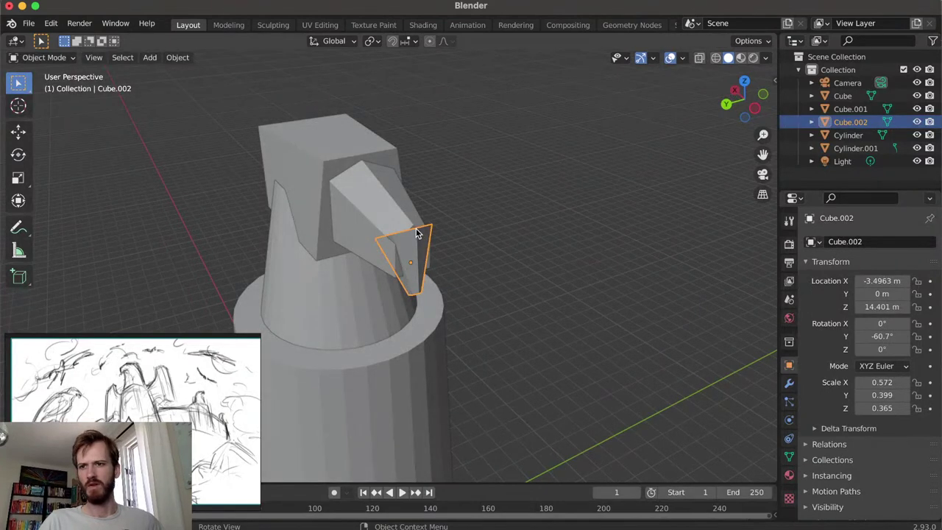
scroll(414, 233, up, 4)
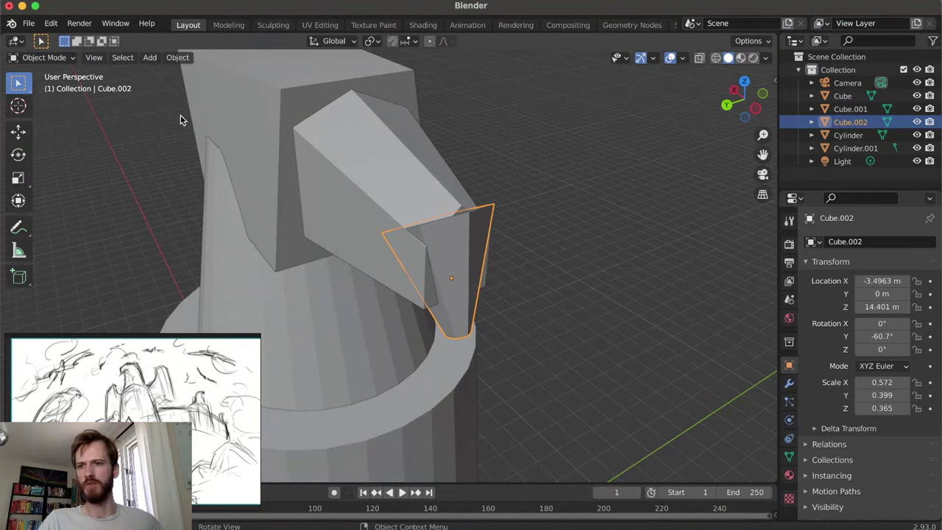
key(Tab)
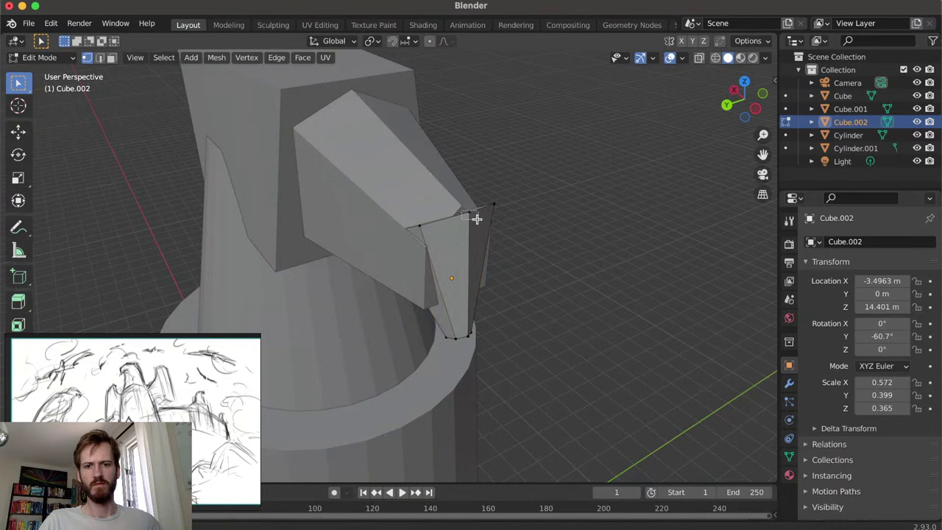
middle_drag(493, 225, 512, 240)
key(g)
key(x)
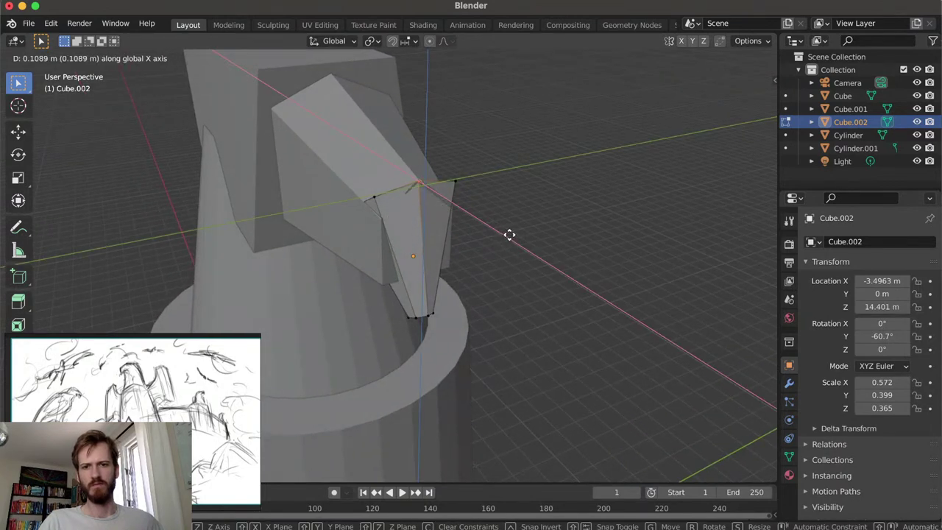
click(509, 234)
Lower the hooked tip's two upper side vertices about 0.22 m on Z
middle_drag(515, 231, 167, 170)
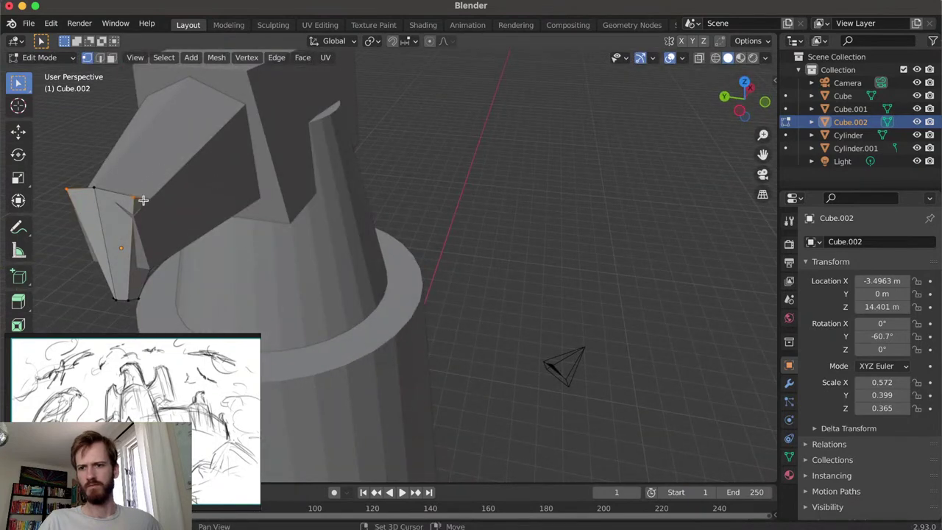
key(g)
key(z)
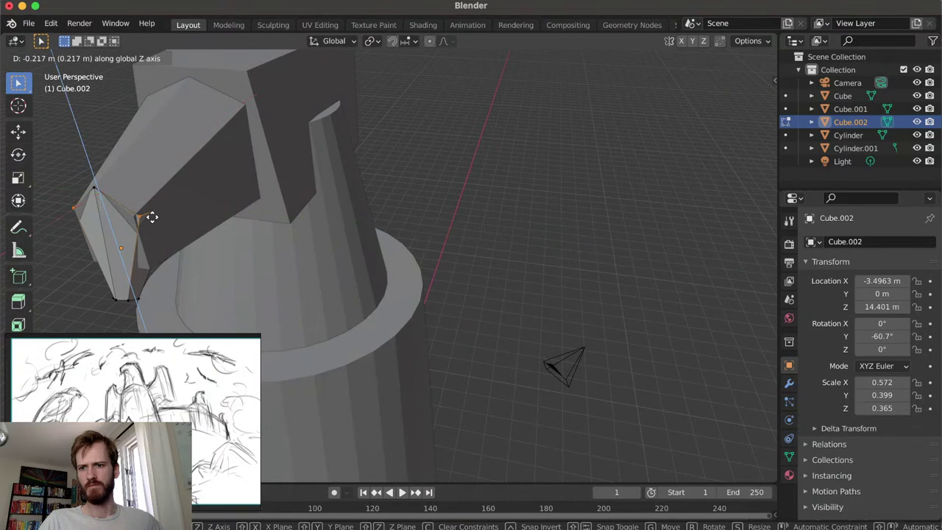
click(152, 216)
Scale the hooked tip's two upper side vertices closer together, to about 0.9
middle_drag(198, 218, 320, 223)
key(g)
key(y)
right_click(329, 223)
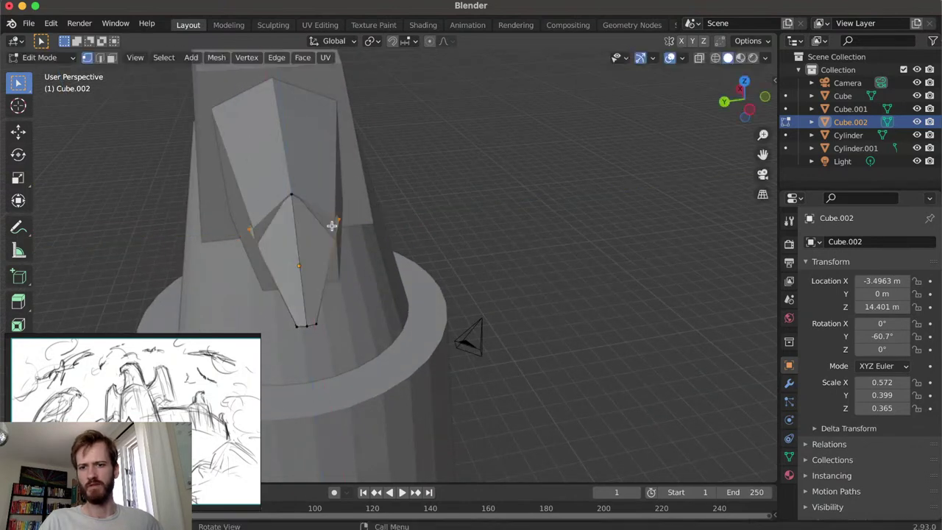
key(s)
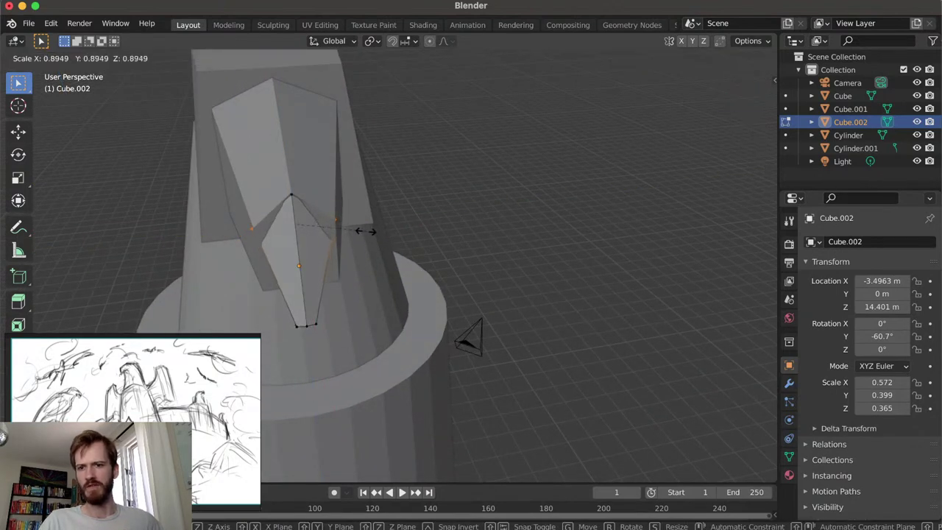
click(371, 229)
mouse_move(379, 229)
middle_down()
mouse_move(429, 223)
mouse_move(382, 204)
mouse_move(374, 218)
mouse_move(368, 214)
middle_up()
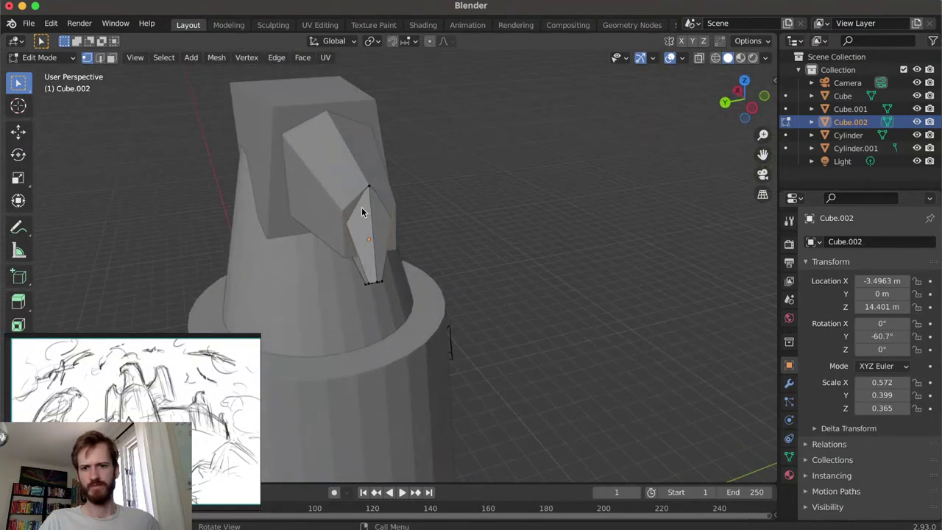
Edit the main beak and lower the two upper side vertices of its end face slightly on Z
key(Tab)
click(350, 197)
key(Tab)
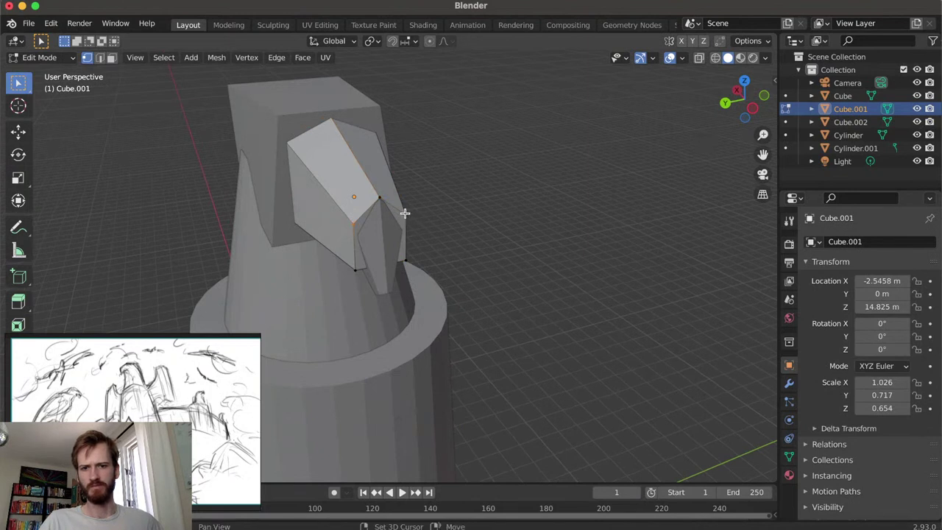
key(s)
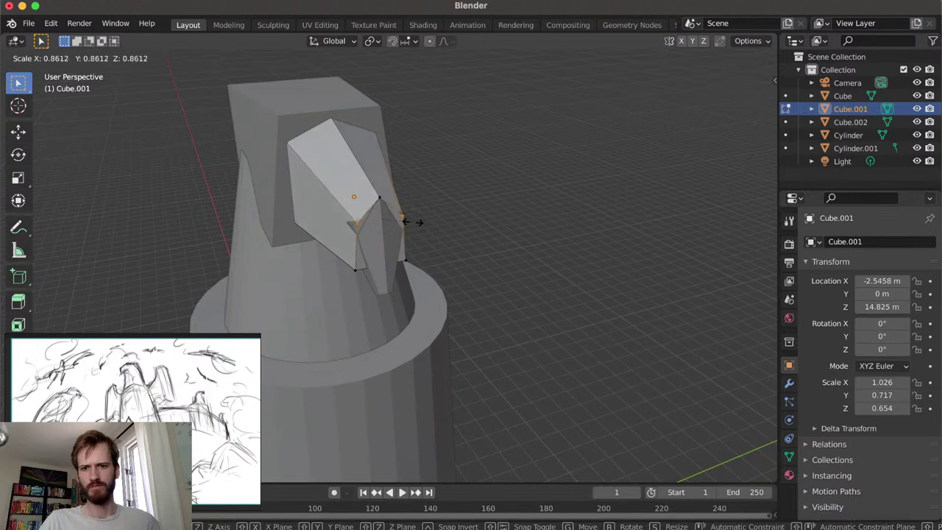
key(g)
key(z)
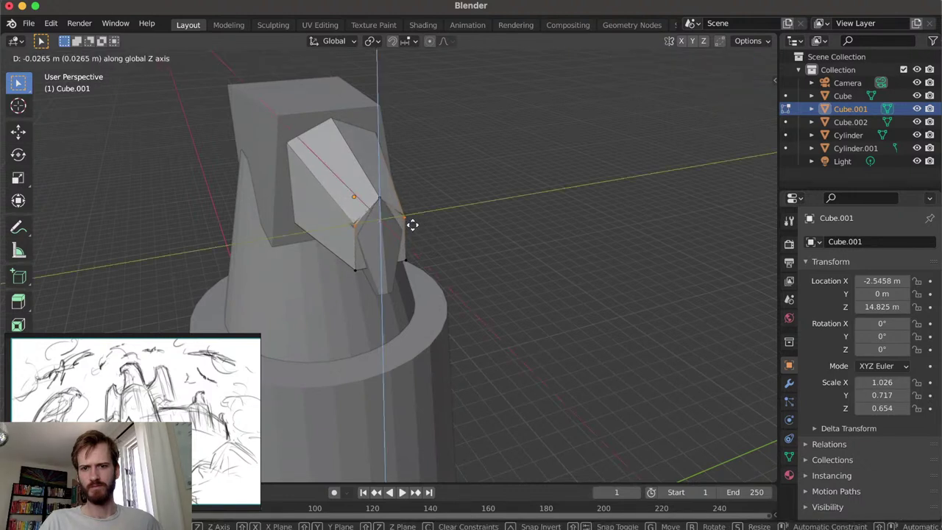
click(413, 231)
Scale the beak end's two upper side vertices along Y and leave Edit Mode
key(s)
key(y)
click(406, 233)
middle_drag(406, 232, 467, 226)
key(Tab)
Lower the main beak end's upper side vertices about 0.03 m on Z and scale the hooked tip's upper side vertices to about 0.97
click(506, 225)
key(Tab)
key(s)
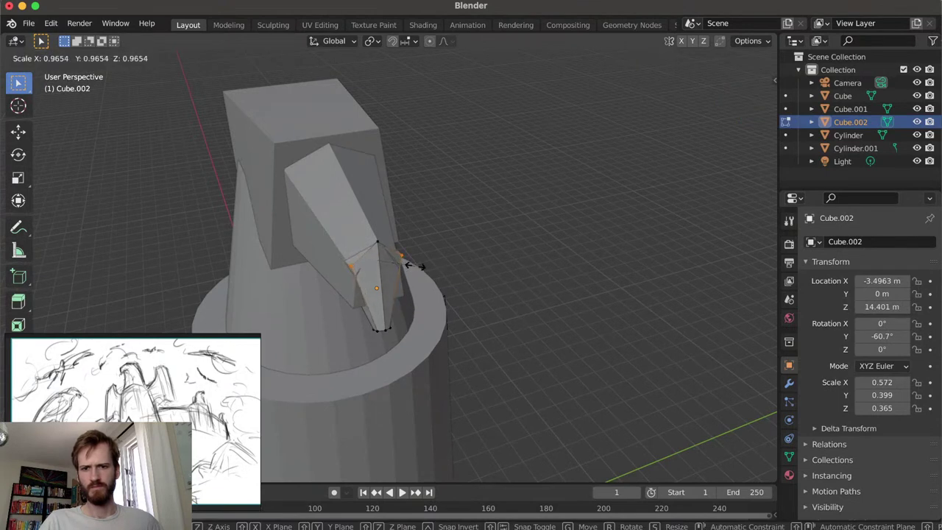
click(412, 267)
middle_drag(420, 261, 442, 219)
key(Tab)
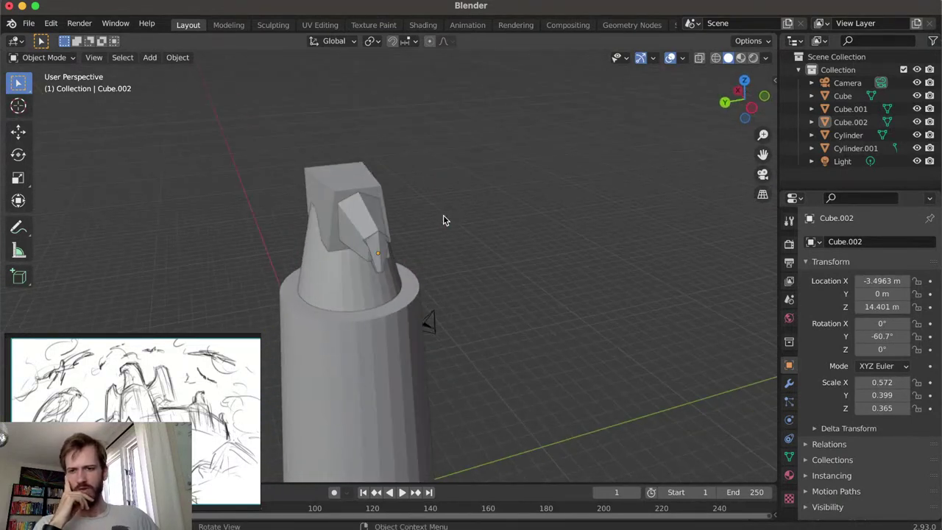
middle_drag(423, 296, 435, 230)
Subdivide all faces of the head block once in Edit Mode
click(422, 143)
key(Tab)
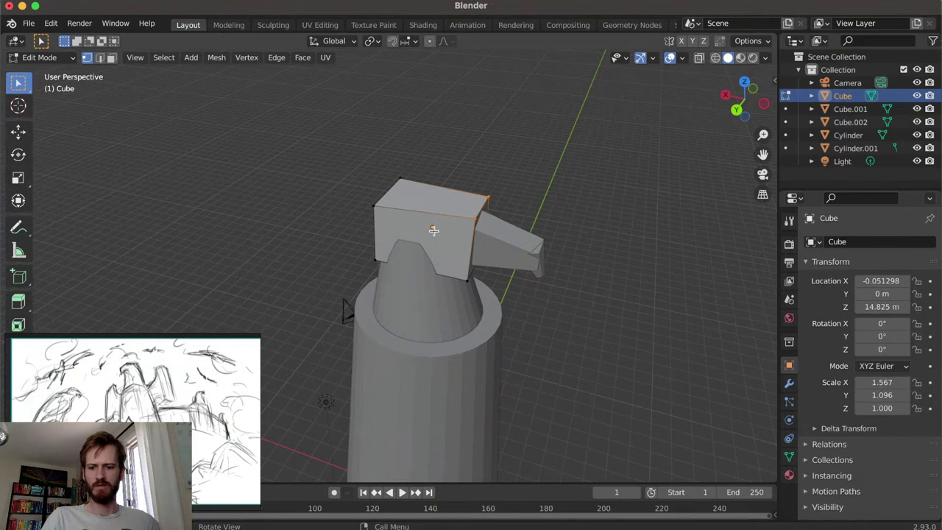
key(a)
right_click(434, 231)
click(432, 232)
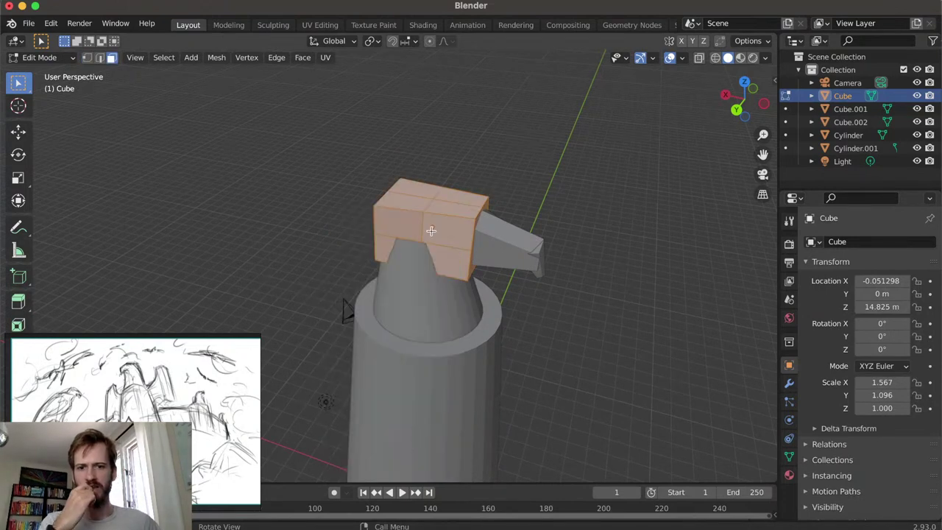
middle_drag(458, 254, 440, 263)
Lower the head's two upper front corner vertices on Z and scale them closer together
key(Tab)
key(Tab)
click(430, 226)
key(s)
key(Escape)
key(g)
key(z)
click(480, 237)
key(s)
click(488, 239)
Scale the head's two lower front corner vertices along Y to about 0.68
middle_drag(488, 238, 406, 233)
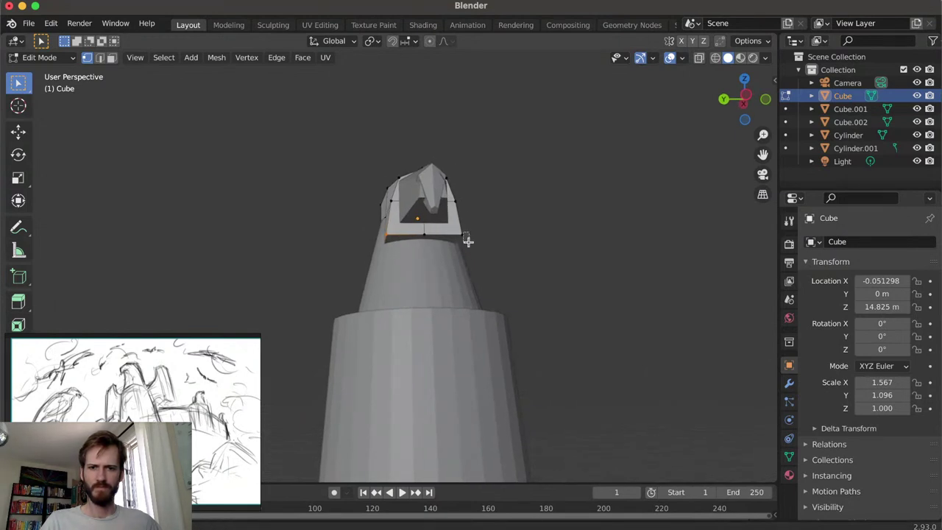
key(s)
key(y)
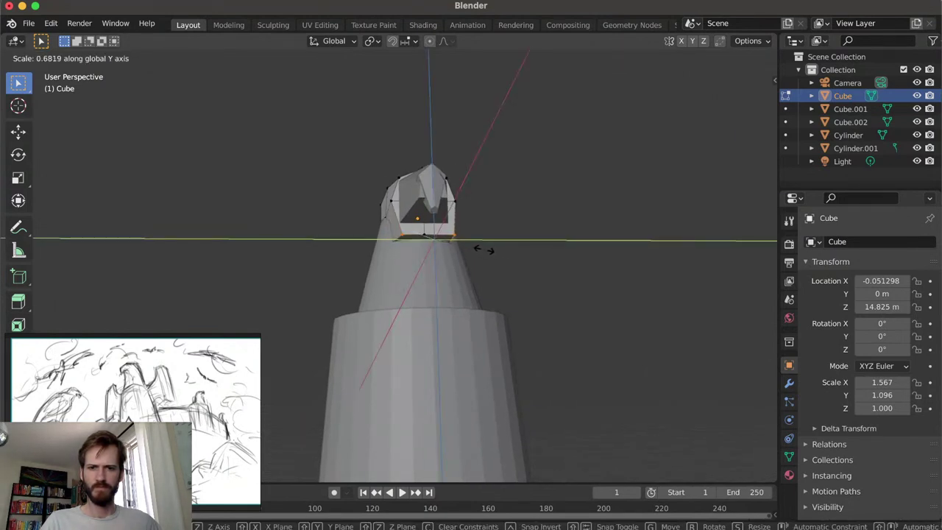
click(489, 254)
Move the head's two lower front corner vertices back about 0.46 m on X
middle_drag(525, 267, 595, 316)
key(g)
key(y)
click(618, 284)
key(g)
key(y)
key(x)
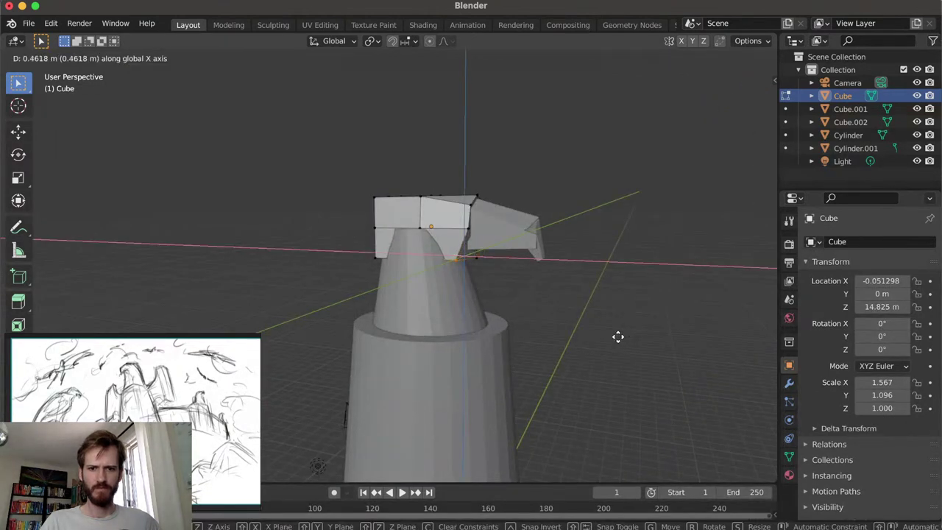
click(614, 336)
Scale the head's two upper back corner vertices closer together and lower them on Z
middle_drag(605, 326, 445, 252)
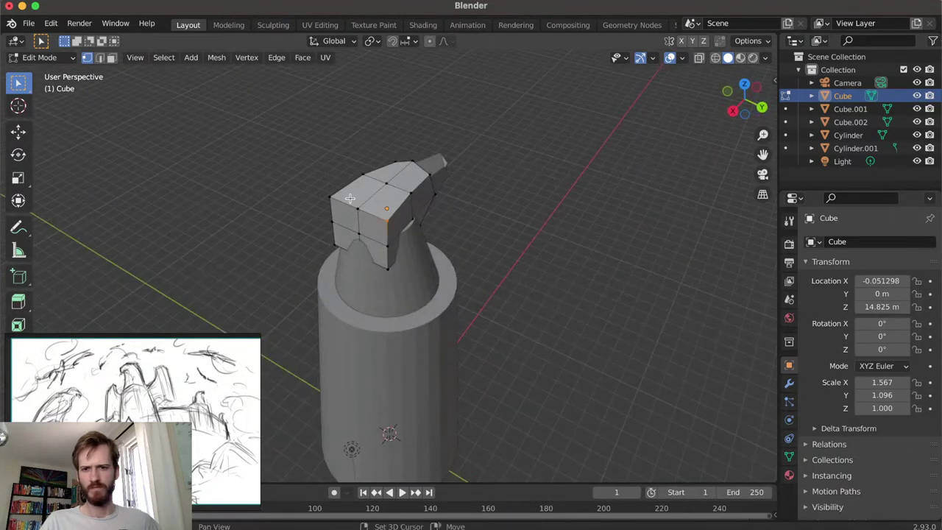
middle_drag(374, 238, 479, 227)
key(s)
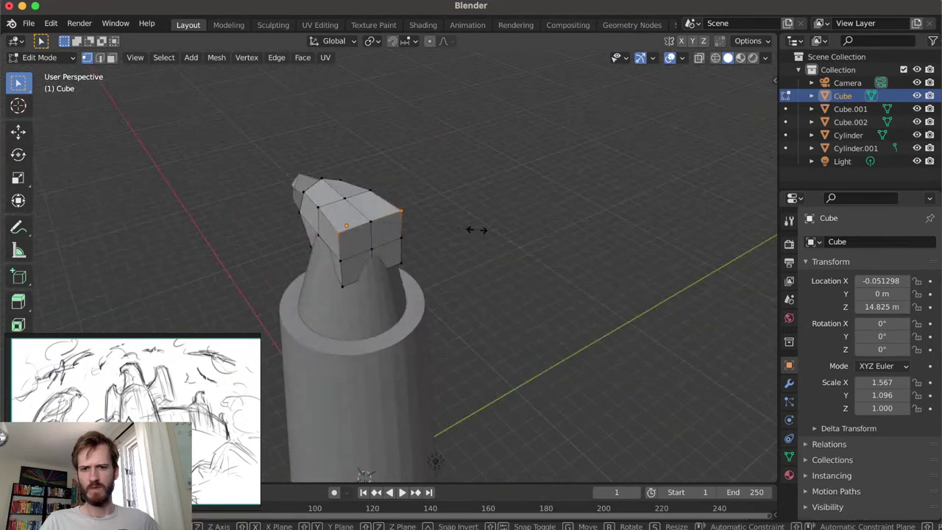
click(424, 239)
key(g)
key(z)
click(427, 232)
Shift the two upper back corner vertices of the head along X and move the middle vertex between them forward on X
middle_drag(427, 232, 384, 223)
key(g)
key(x)
click(530, 233)
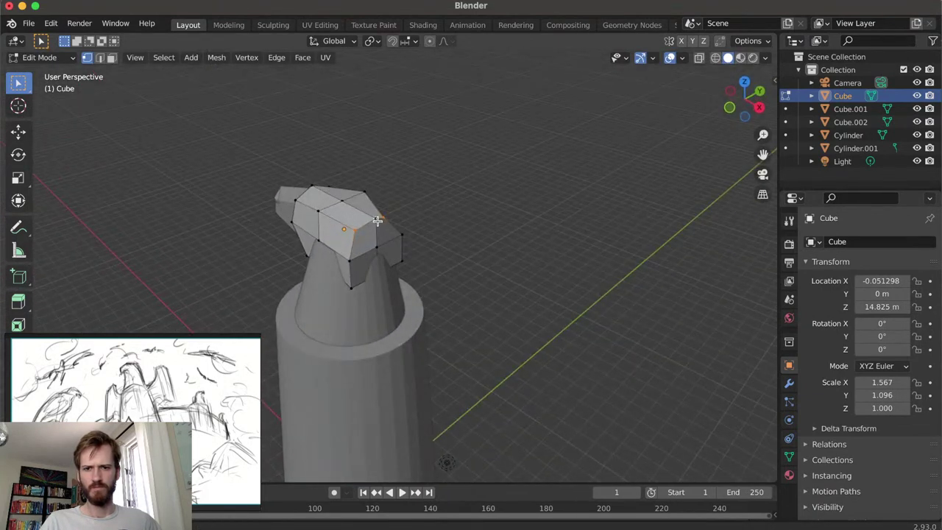
key(g)
key(x)
click(448, 248)
Lower the head's two bottom back corner vertices about 0.9 m on Z and shift them along X
middle_drag(449, 248, 397, 274)
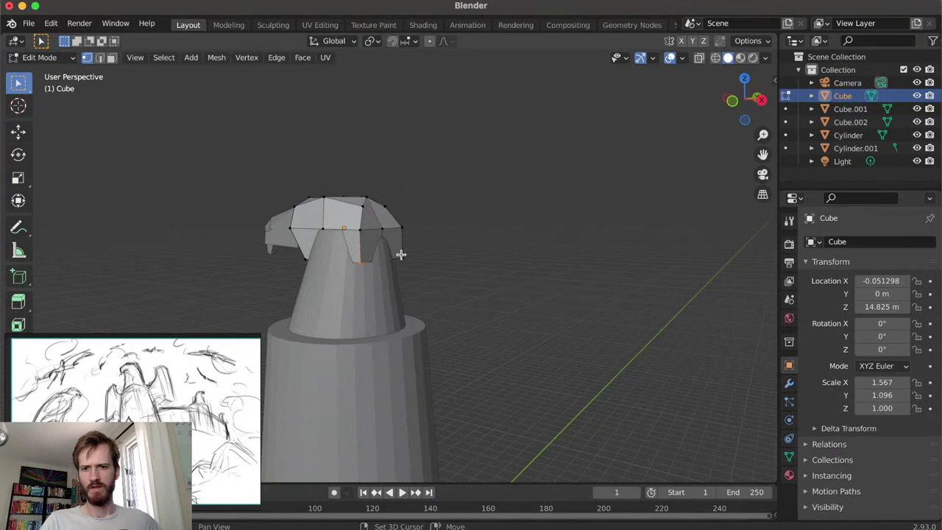
key(g)
key(z)
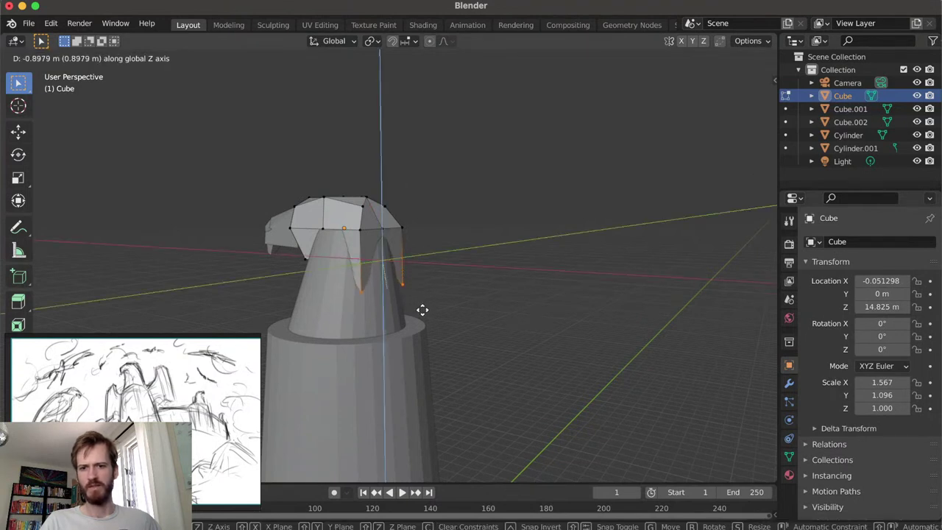
click(421, 309)
middle_drag(433, 311, 696, 311)
key(g)
key(x)
click(465, 303)
key(Tab)
middle_drag(561, 297, 391, 226)
Add a horizontal loop cut around the upper half of the head
key(Tab)
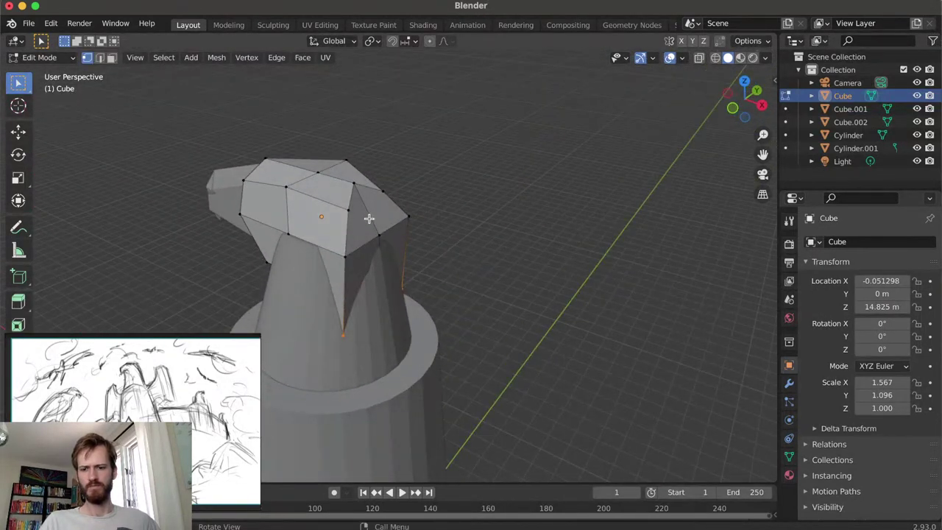
key(ctrl+r)
click(371, 216)
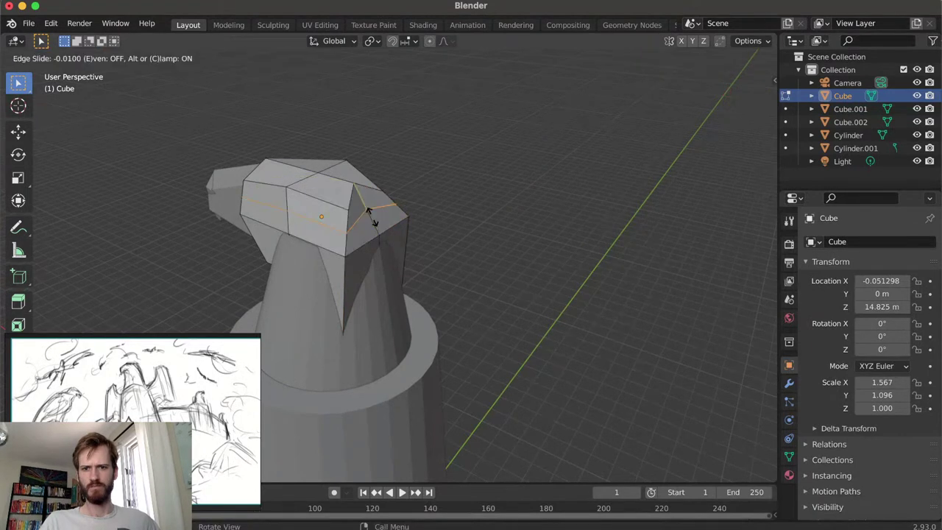
click(393, 218)
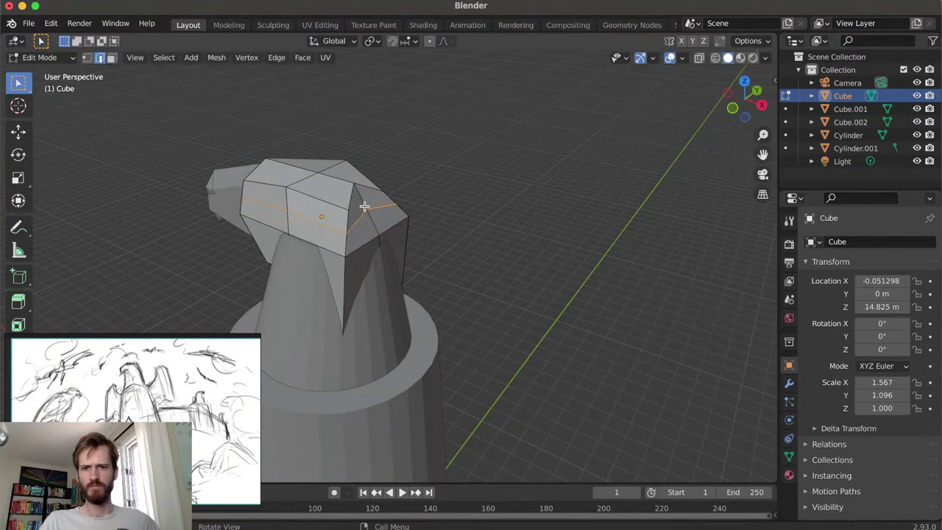
Move the new loop's middle vertex at the back of the head outward along X
click(390, 224)
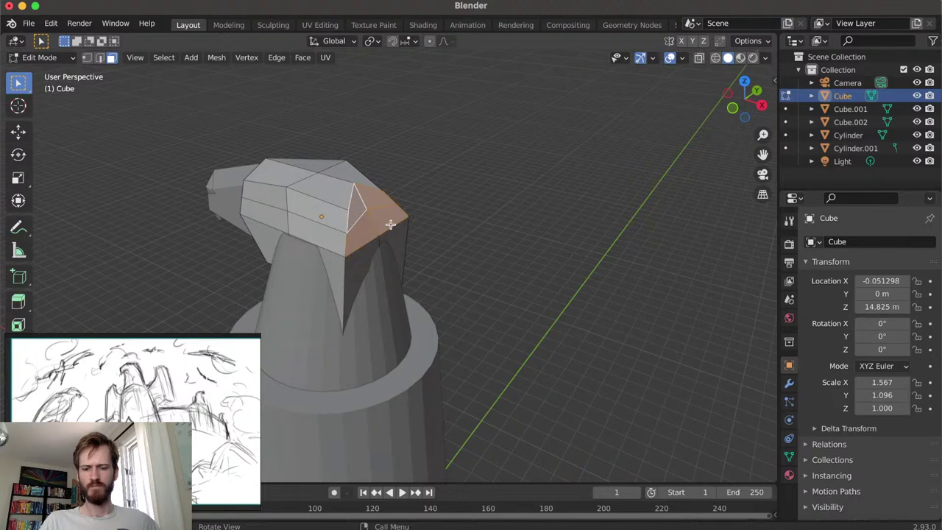
click(368, 211)
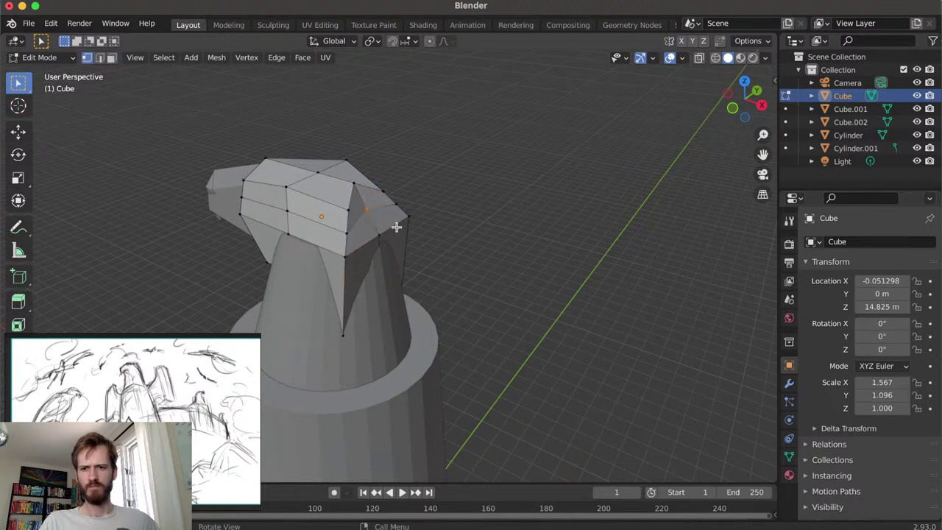
key(g)
key(x)
click(461, 249)
middle_drag(461, 249, 426, 225)
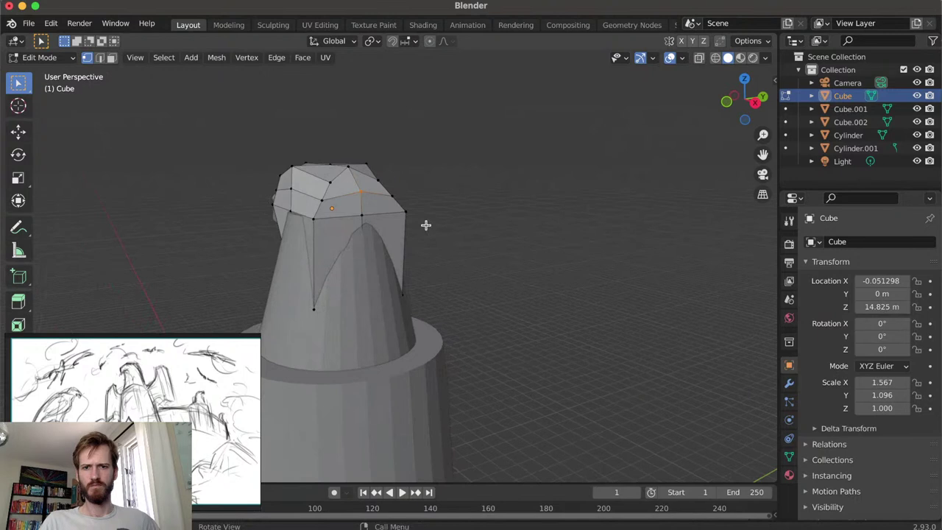
Try to pull the middle vertex below the back loop outward on X and lower it on Z
key(g)
key(x)
click(383, 237)
middle_drag(361, 225, 505, 238)
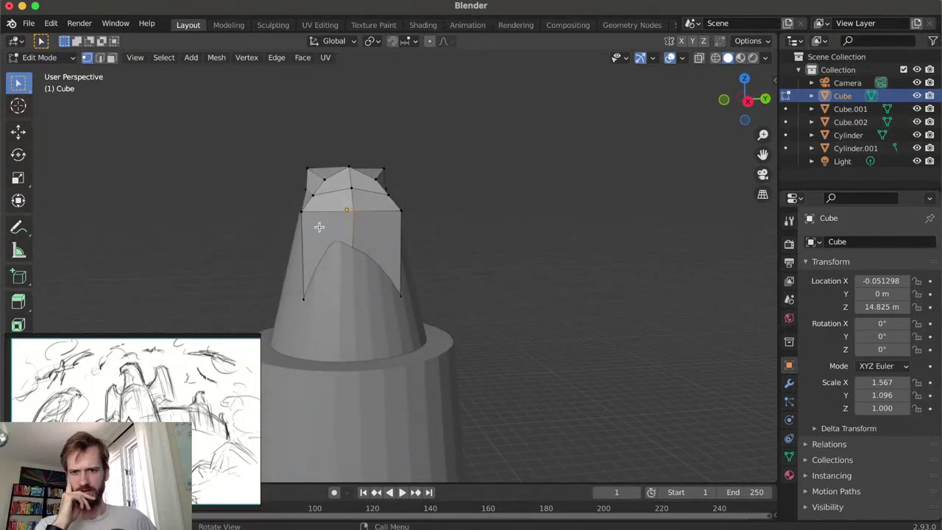
middle_drag(381, 268, 424, 267)
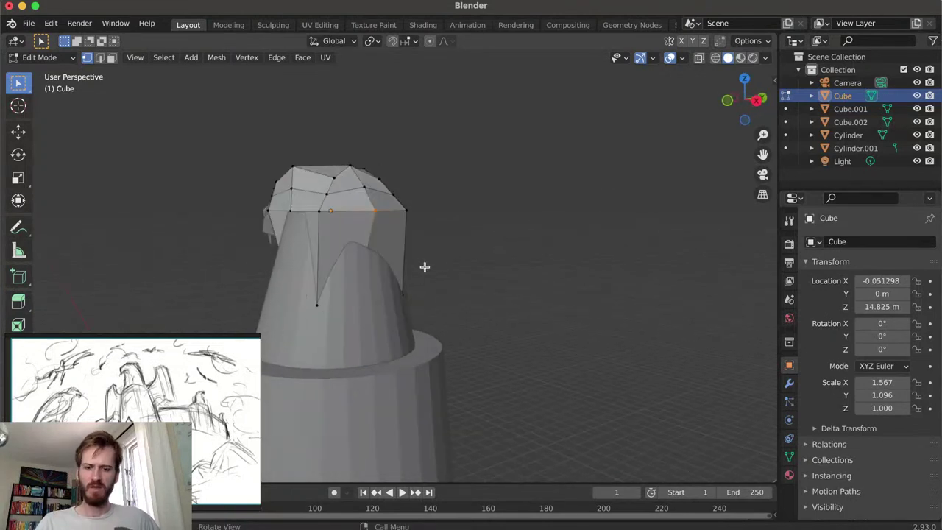
key(g)
key(z)
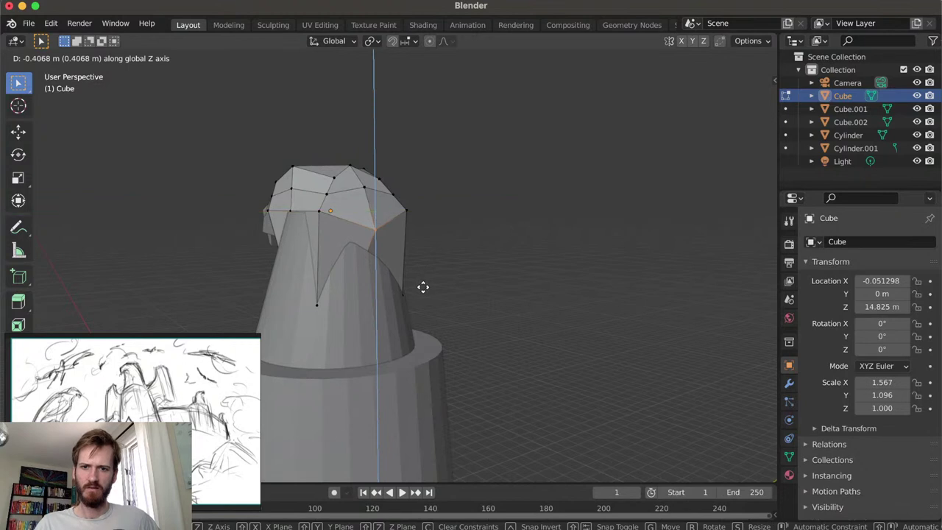
key(Escape)
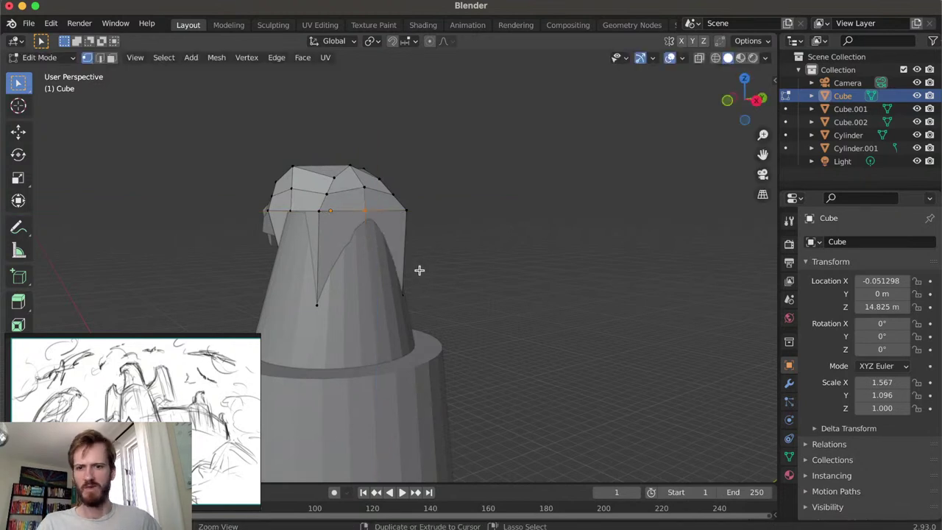
Leave Edit Mode and examine how the reshaped head fits the neck and the beak from the back and the side
middle_drag(411, 267, 361, 264)
key(Tab)
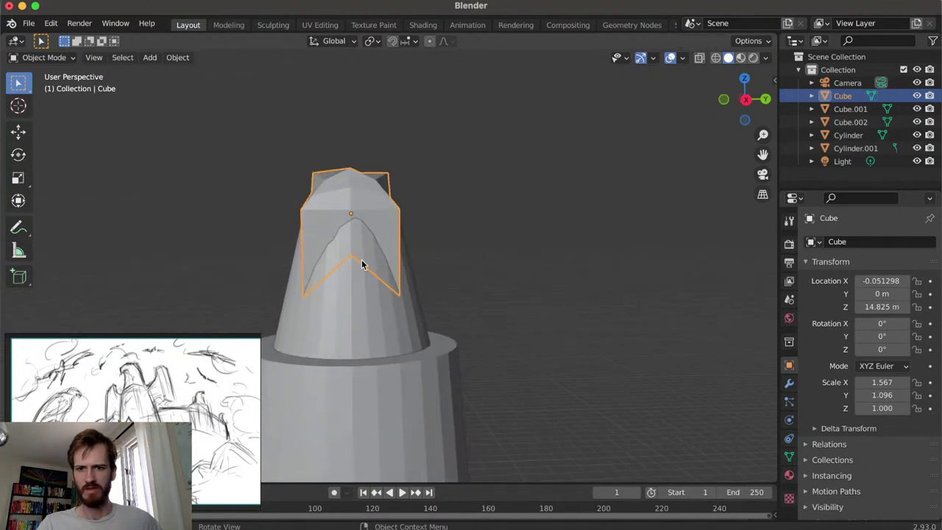
scroll(361, 265, up, 4)
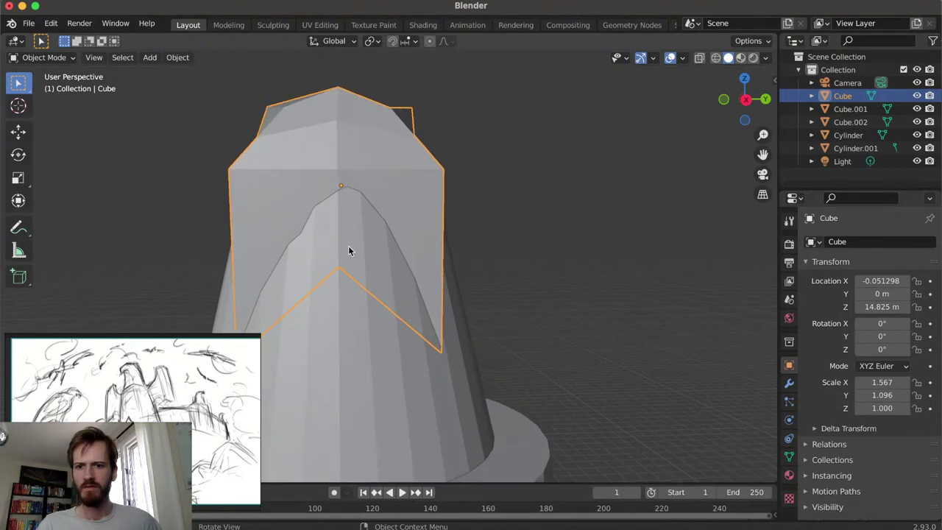
click(340, 351)
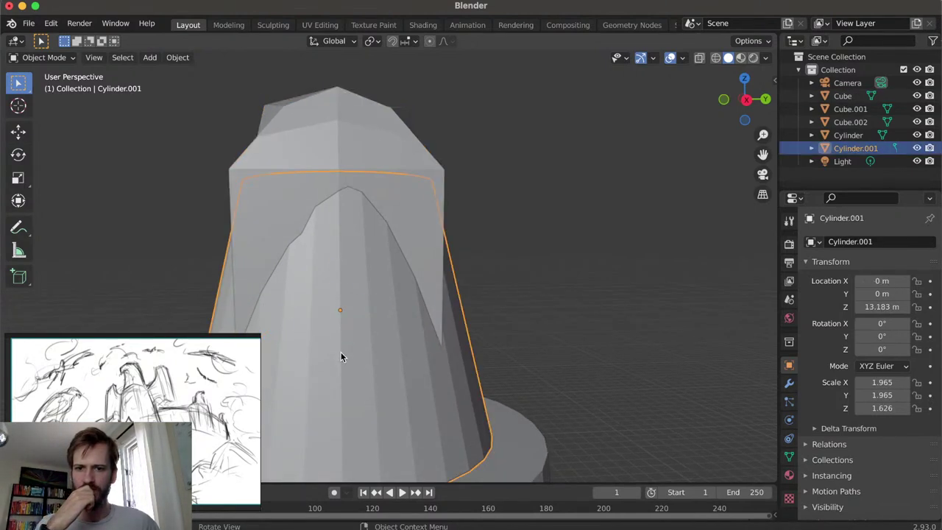
click(340, 164)
middle_drag(385, 220, 555, 242)
click(583, 251)
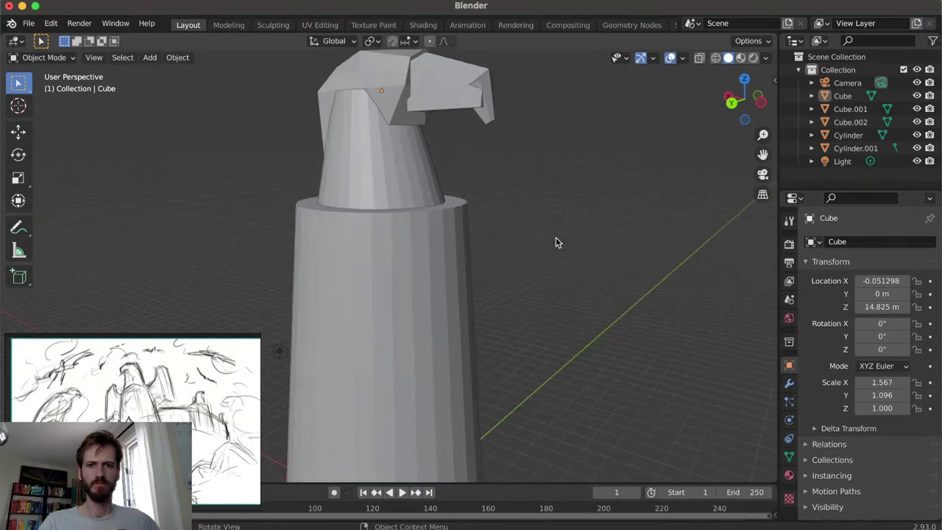
scroll(555, 242, down, 4)
middle_drag(471, 309, 385, 187)
Join the head, main beak, hooked tip and neck into a single object
drag(385, 187, 508, 260)
middle_drag(467, 256, 515, 282)
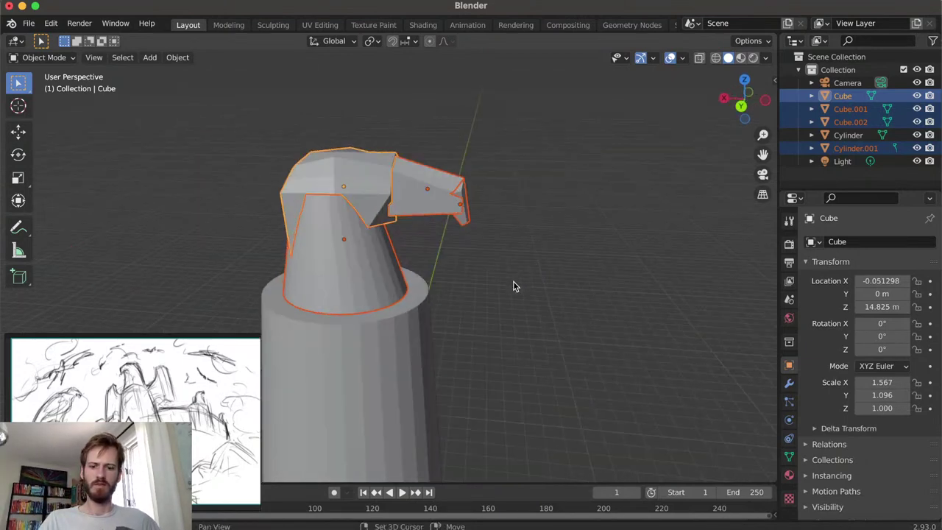
key(ctrl+j)
middle_drag(509, 283, 467, 259)
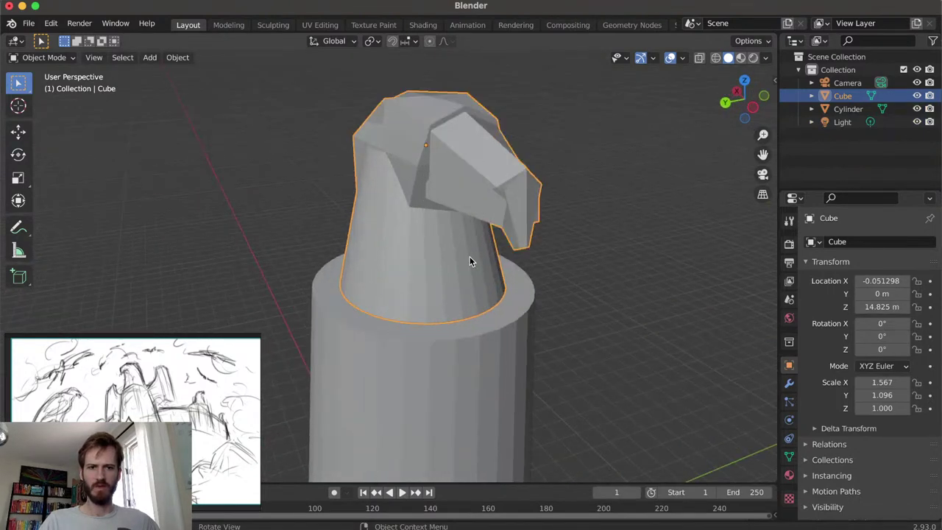
scroll(466, 258, up, 2)
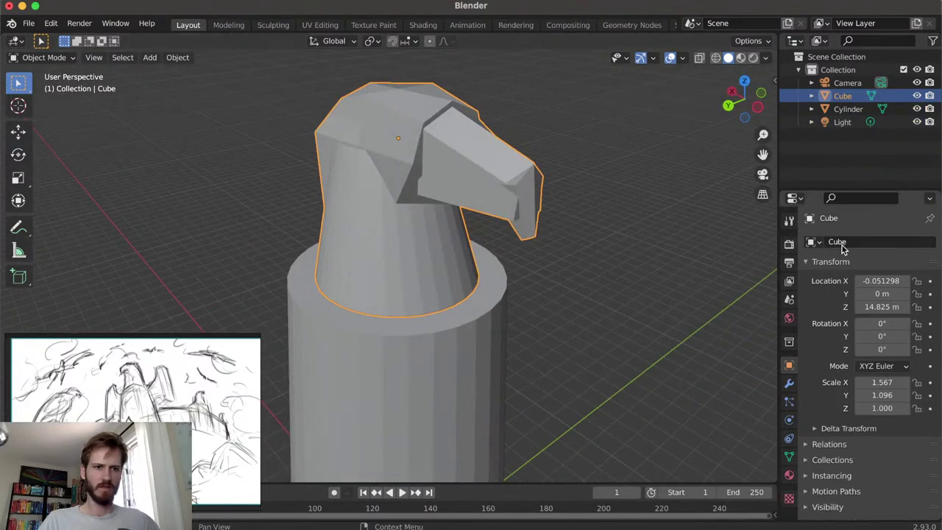
Add a Remesh modifier to the joined bird head
click(790, 384)
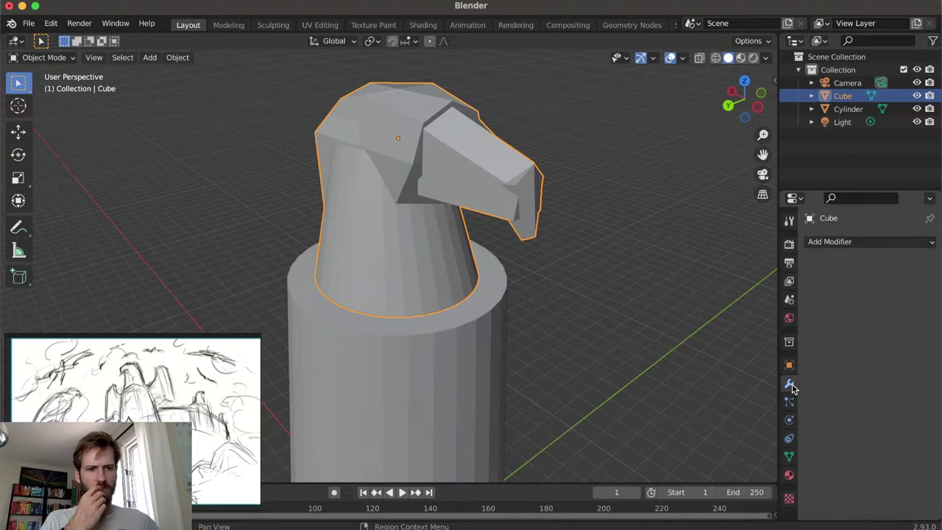
click(865, 242)
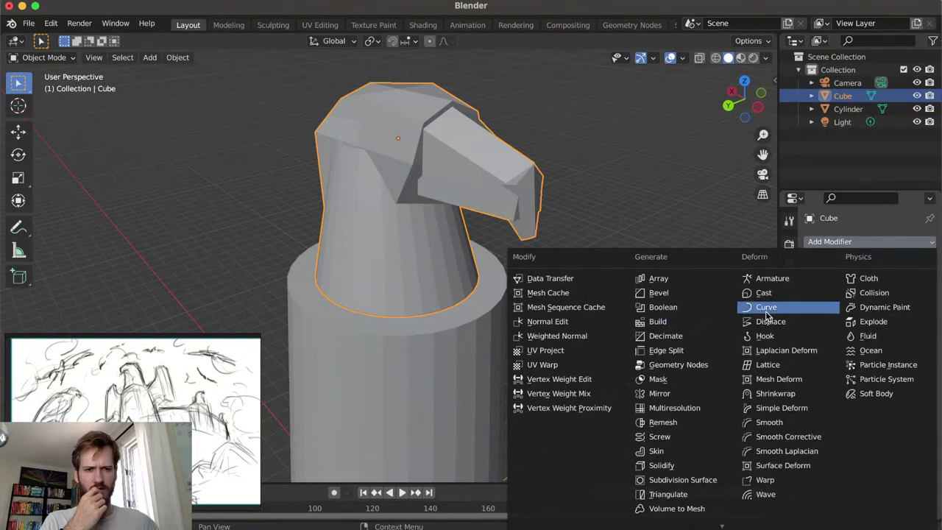
click(665, 422)
middle_drag(606, 298, 390, 297)
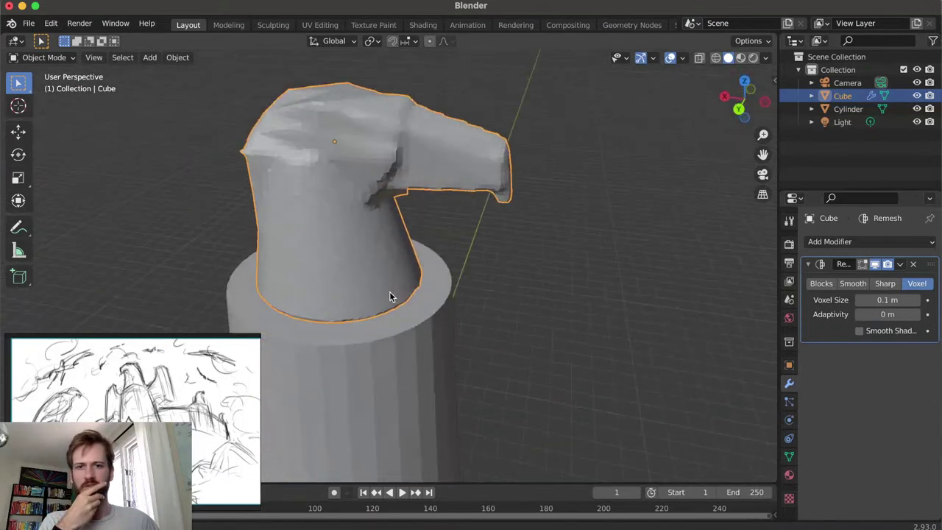
Apply the Remesh modifier on the joined bird head
middle_drag(706, 279, 613, 278)
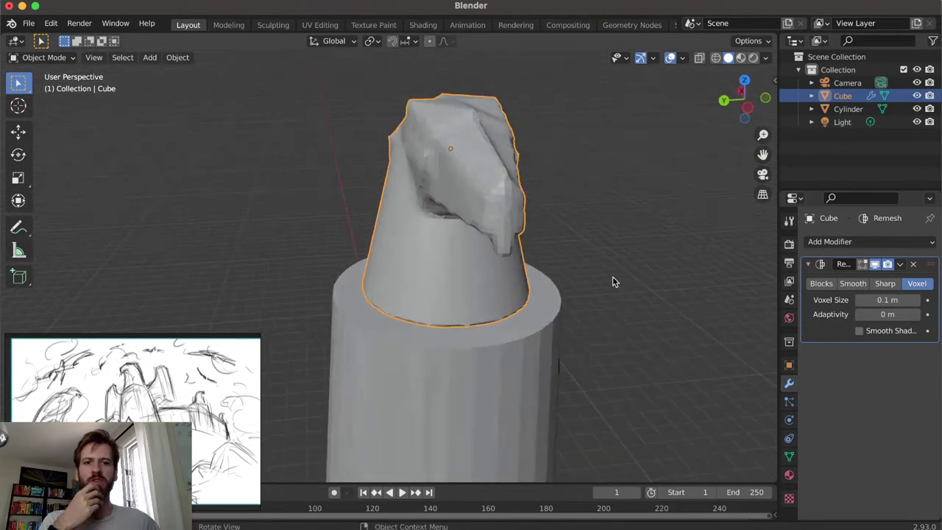
middle_drag(544, 276, 492, 248)
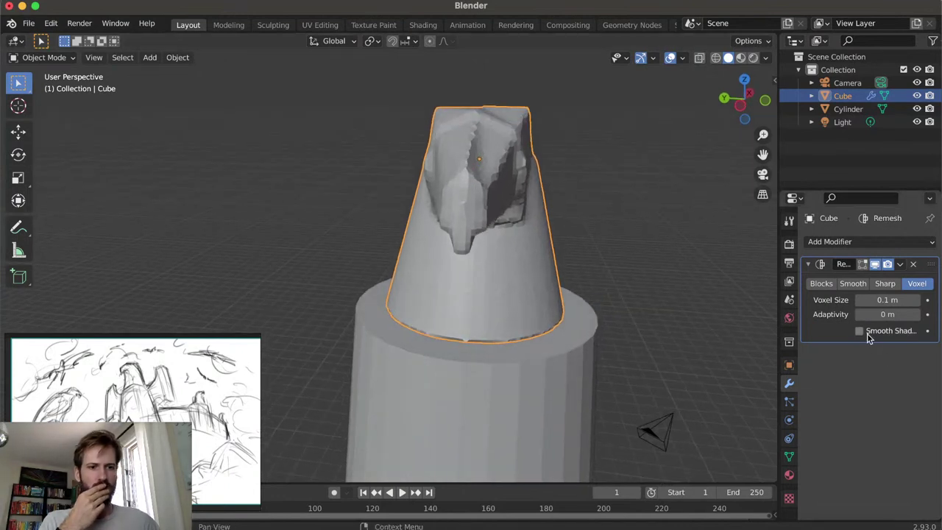
click(899, 264)
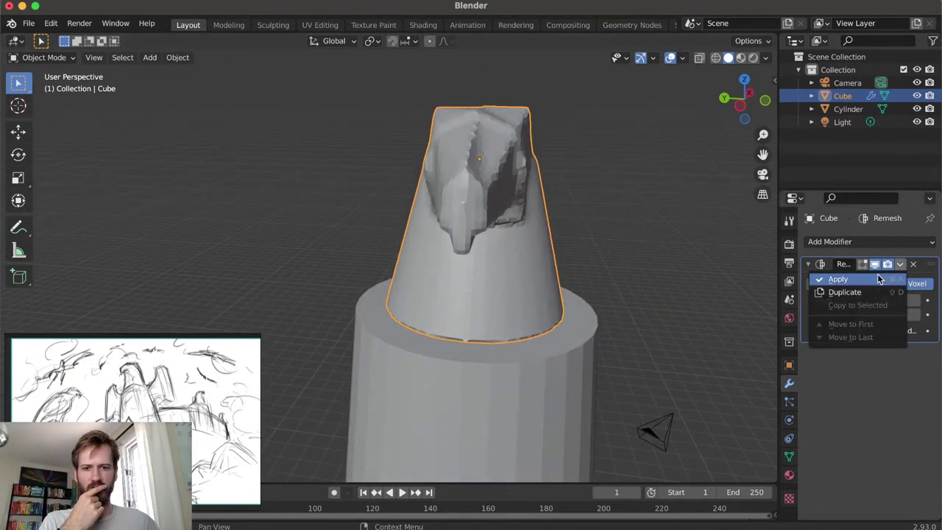
click(877, 273)
click(652, 253)
Open the remeshed bird head in Edit Mode with wireframe shading
middle_drag(642, 261, 512, 280)
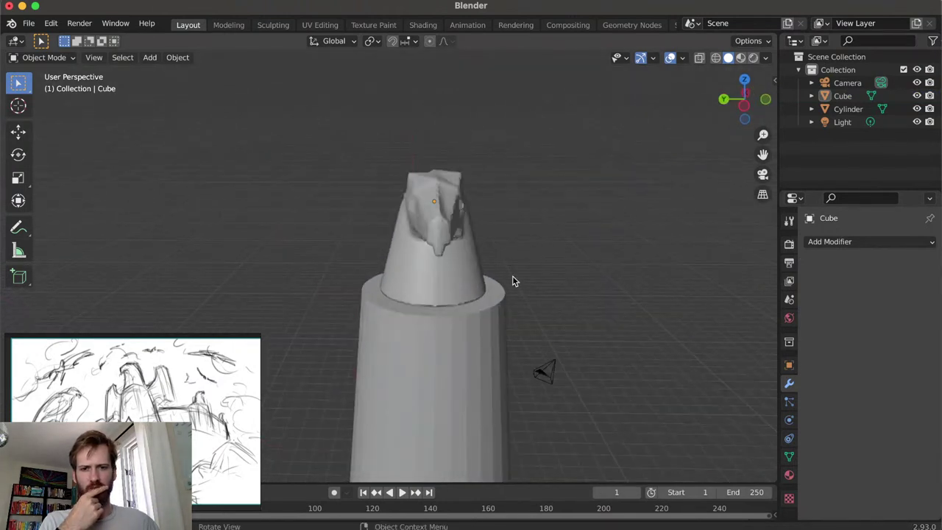
scroll(511, 261, up, 3)
middle_drag(568, 248, 433, 251)
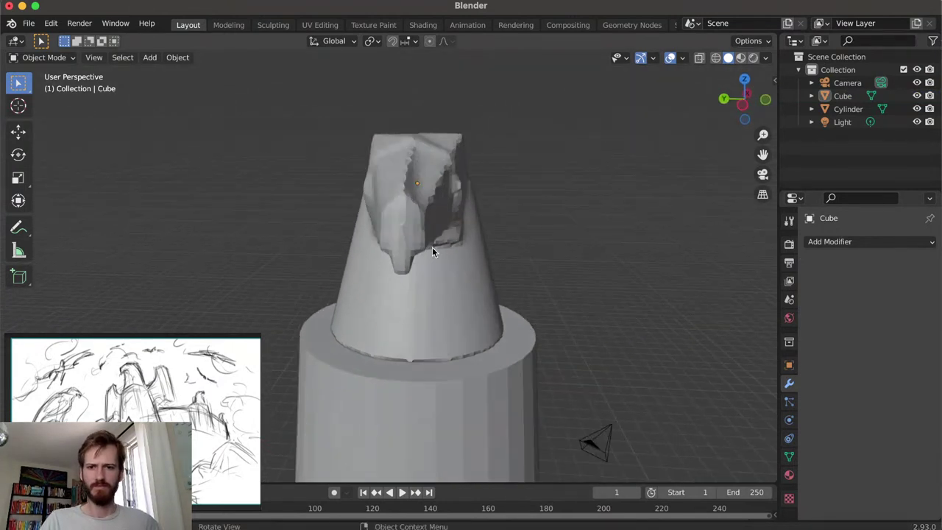
click(431, 248)
key(Tab)
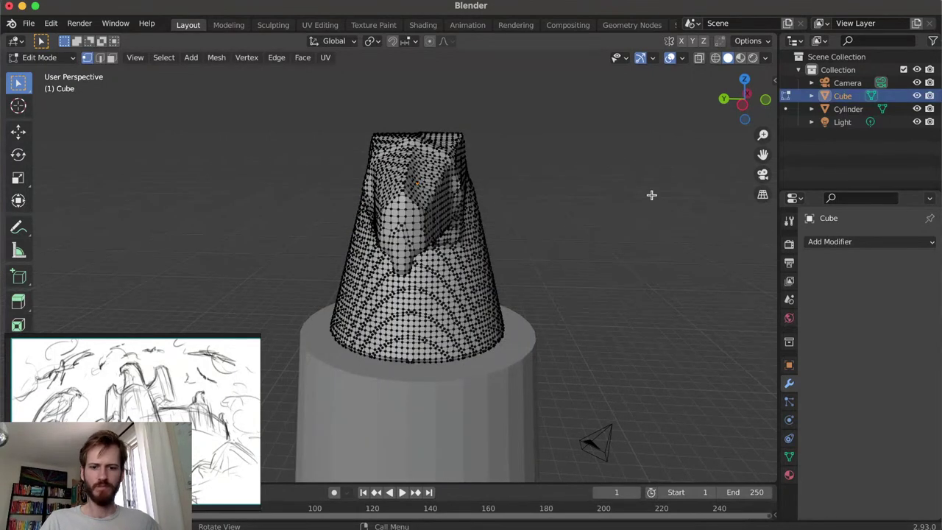
key(z)
click(463, 190)
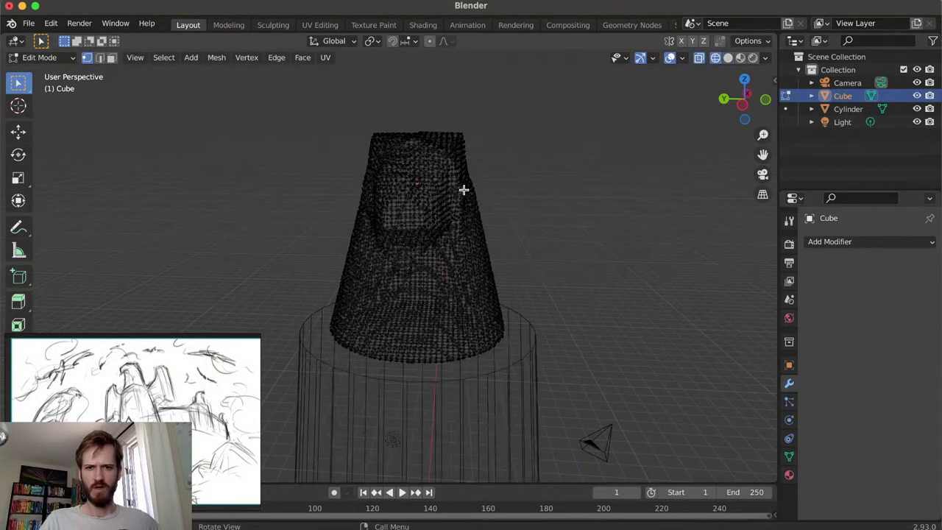
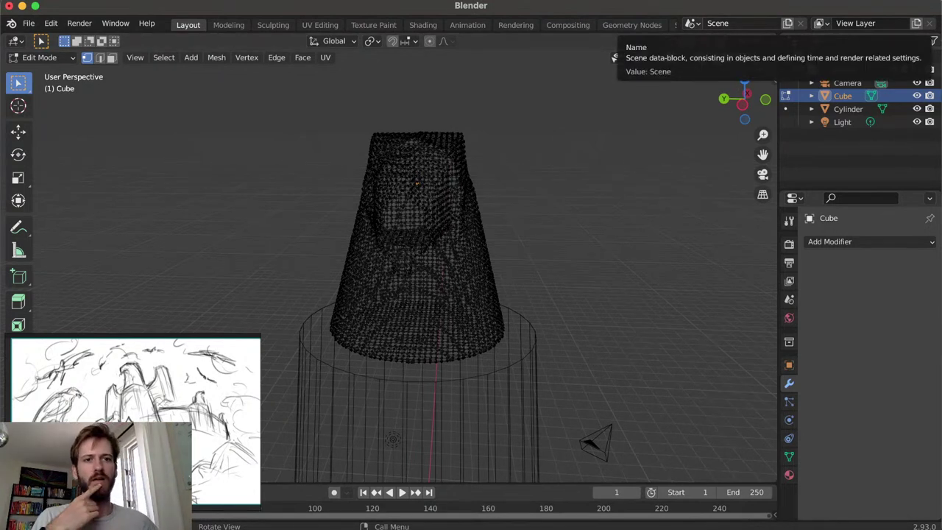
click(713, 5)
mouse_move(736, 6)
click(598, 165)
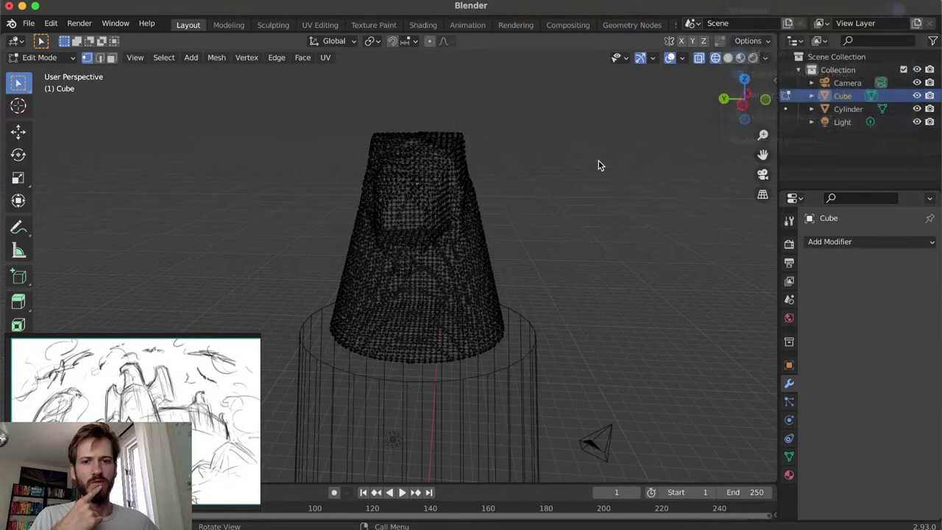
Delete all vertices on the positive Y half of the remeshed head and neck, selecting them from the right orthographic view
middle_drag(598, 165, 598, 165)
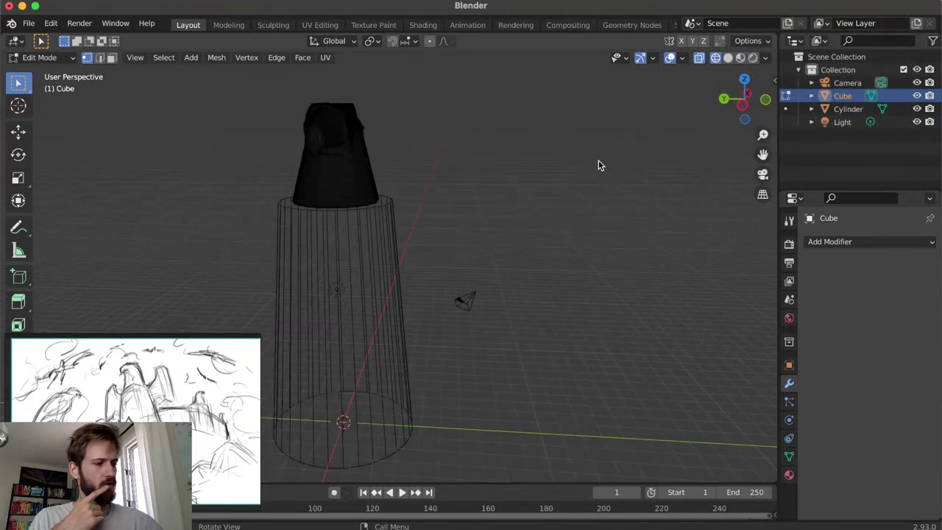
key(KP_5)
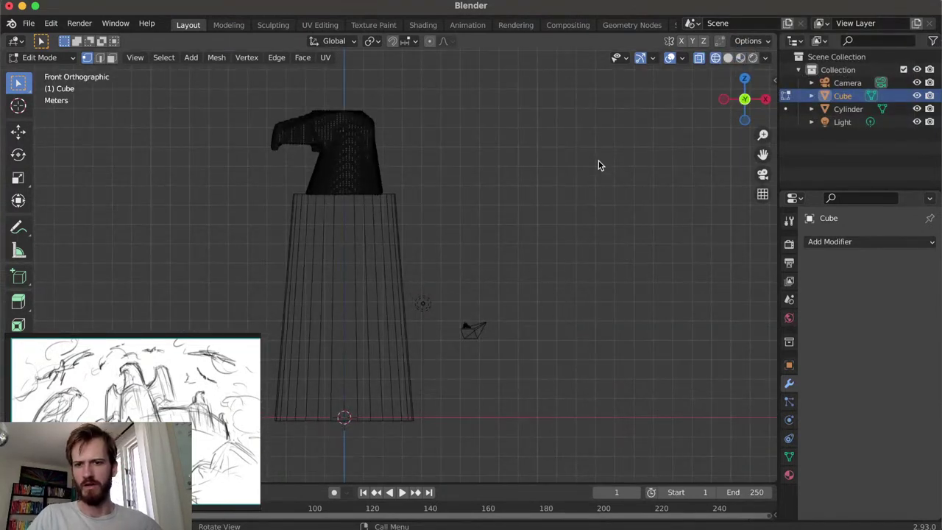
key(KP_3)
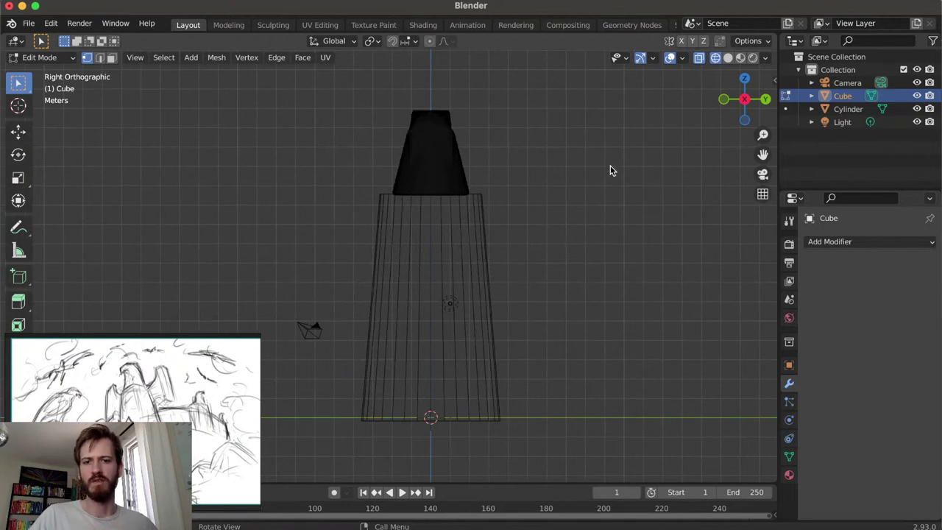
shift+middle_drag(601, 167, 564, 179)
scroll(564, 179, up, 4)
scroll(541, 241, up, 6)
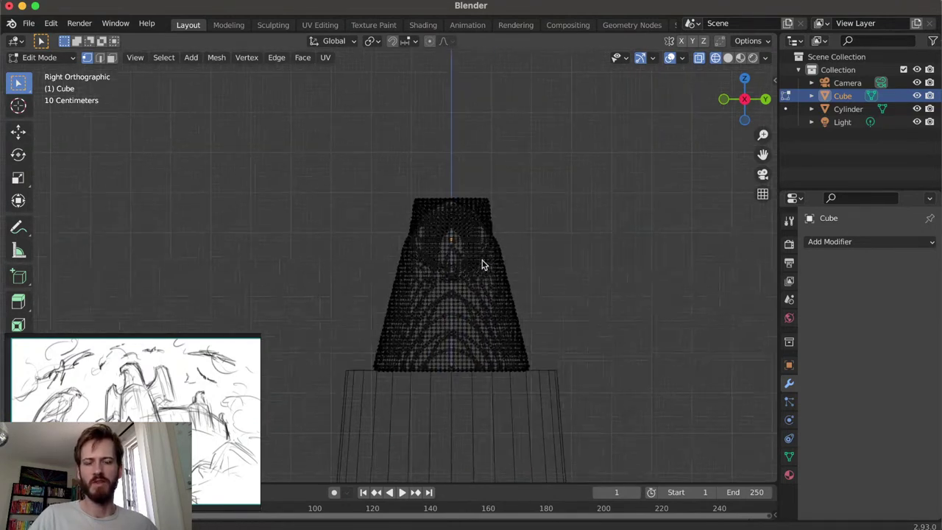
shift+middle_drag(486, 232, 491, 239)
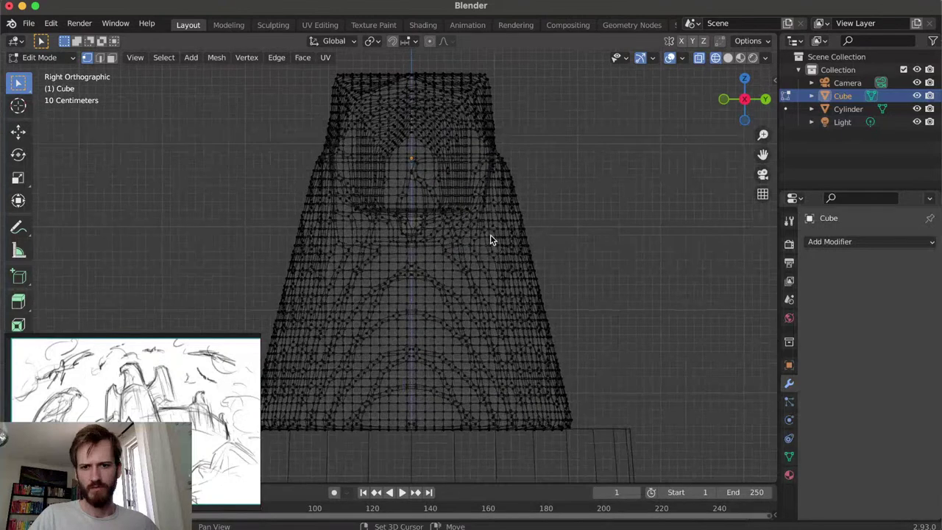
scroll(612, 383, down, 1)
drag(623, 439, 409, 83)
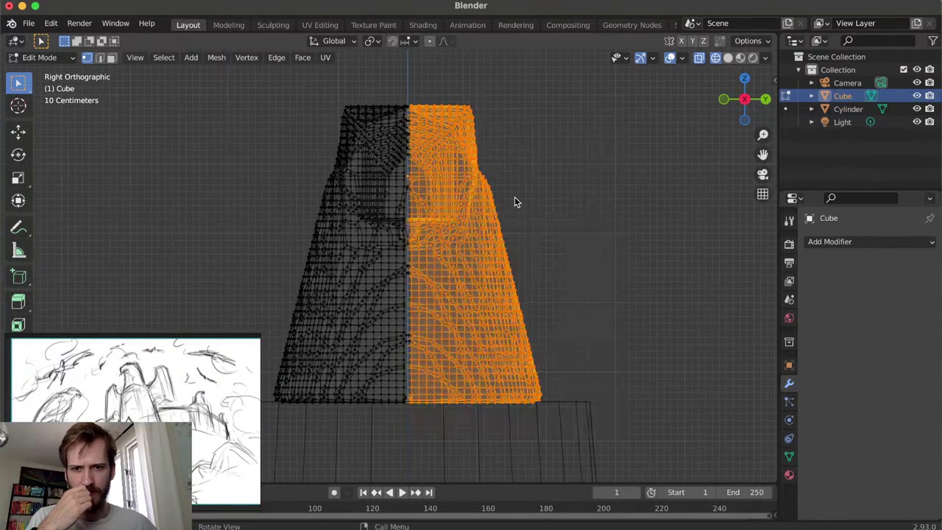
scroll(461, 140, up, 4)
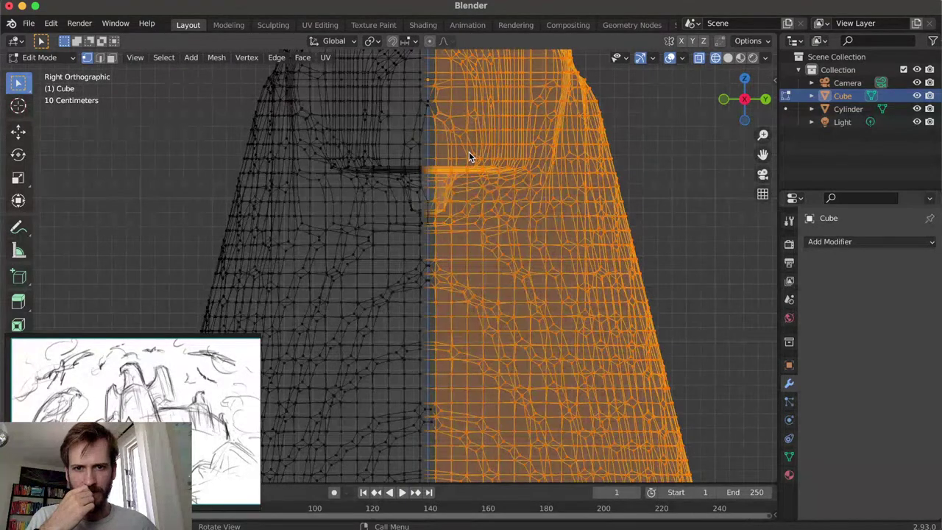
scroll(468, 152, down, 6)
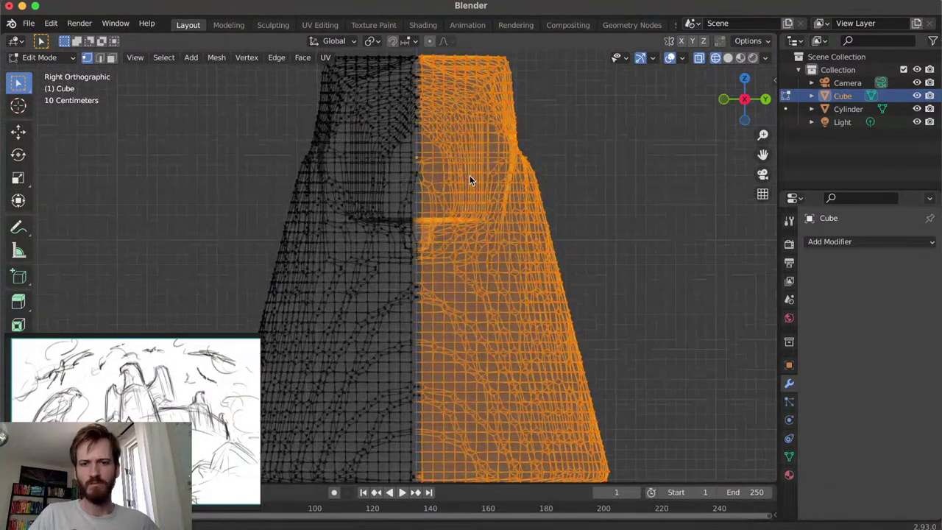
key(x)
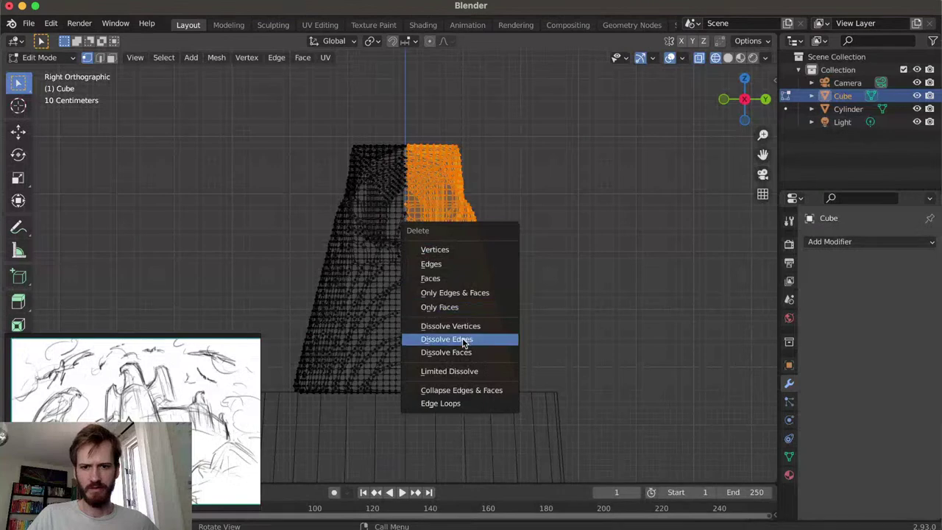
click(471, 253)
Return to solid shading in Object Mode and add a Mirror modifier to the remaining half of the head
middle_drag(467, 257, 424, 329)
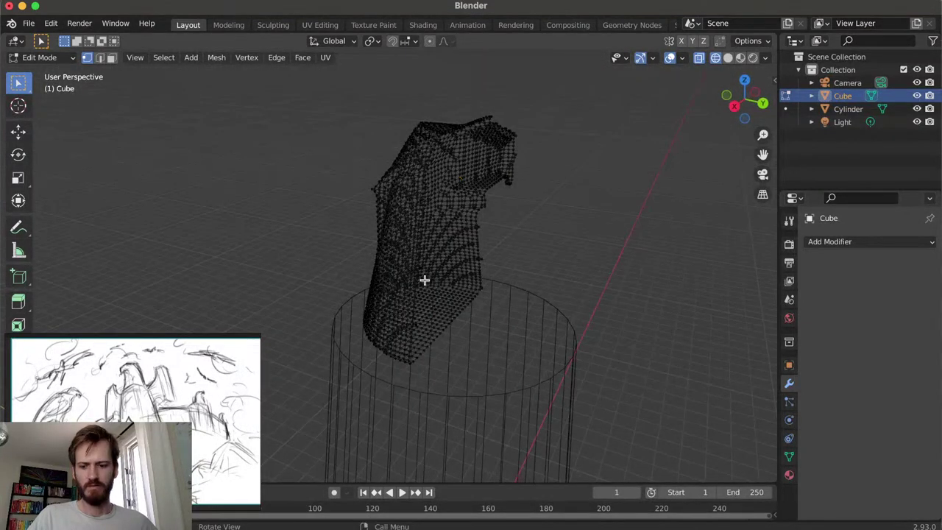
key(z)
click(529, 284)
mouse_move(526, 279)
middle_down()
mouse_move(576, 278)
mouse_move(431, 275)
mouse_move(598, 293)
mouse_move(368, 320)
mouse_move(441, 317)
mouse_move(439, 296)
mouse_move(442, 326)
mouse_move(471, 320)
middle_up()
key(Tab)
click(842, 243)
click(673, 392)
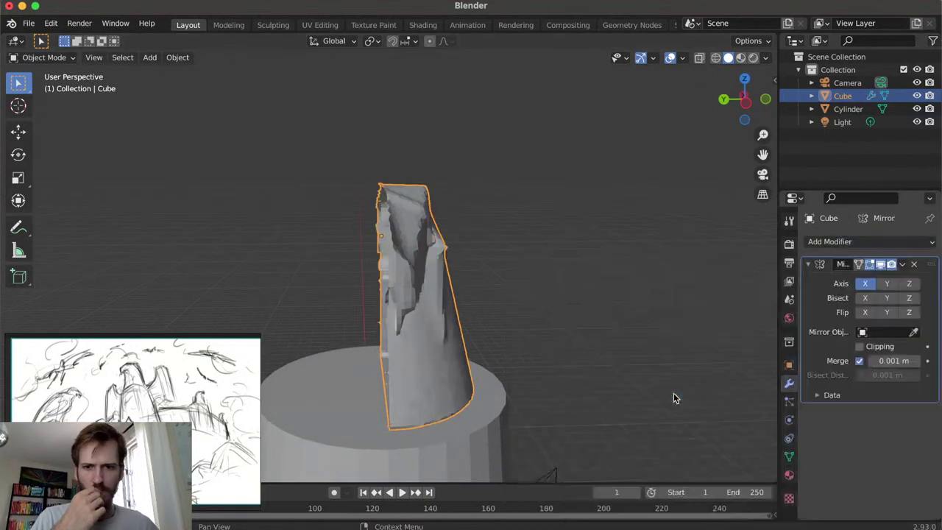
Set the Mirror modifier to mirror the half head across the Y axis only, without bisecting
click(865, 298)
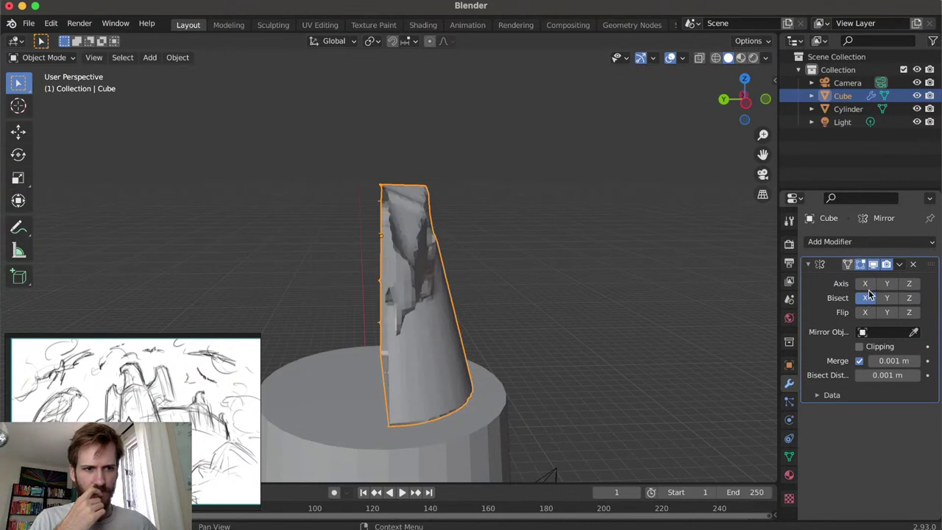
click(867, 298)
click(864, 284)
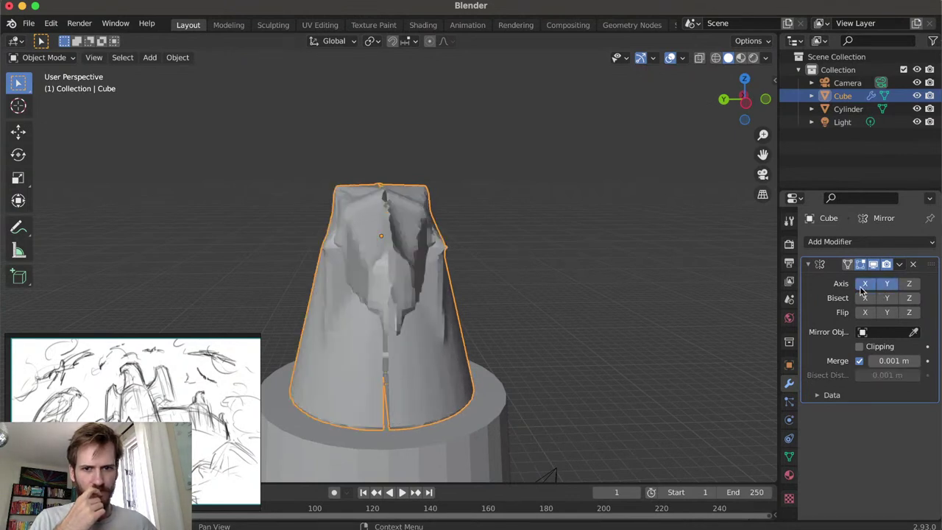
click(864, 283)
click(887, 283)
mouse_move(473, 290)
middle_down()
mouse_move(518, 273)
mouse_move(496, 266)
mouse_move(466, 284)
mouse_move(477, 310)
mouse_move(660, 279)
mouse_move(473, 292)
middle_up()
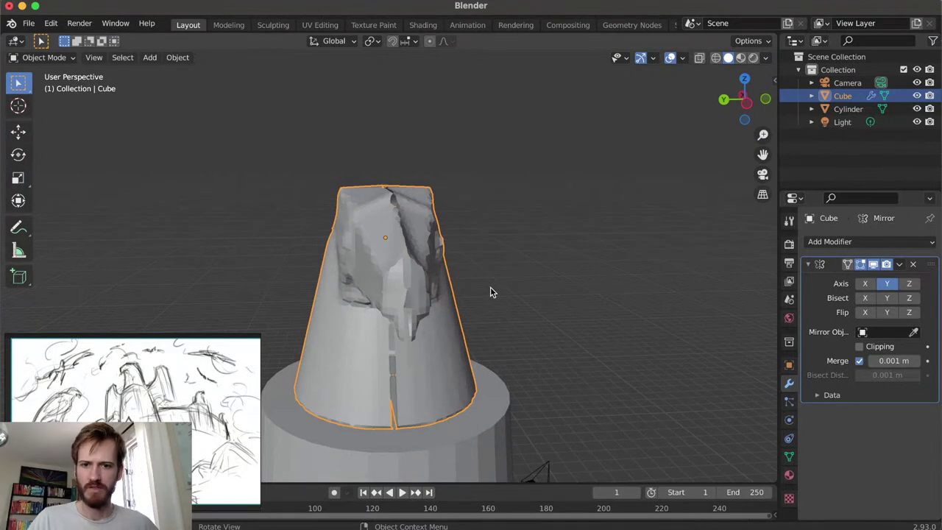
Move the whole half mesh about 0.07 m along Y to close the gap at the mirror seam
key(Tab)
key(a)
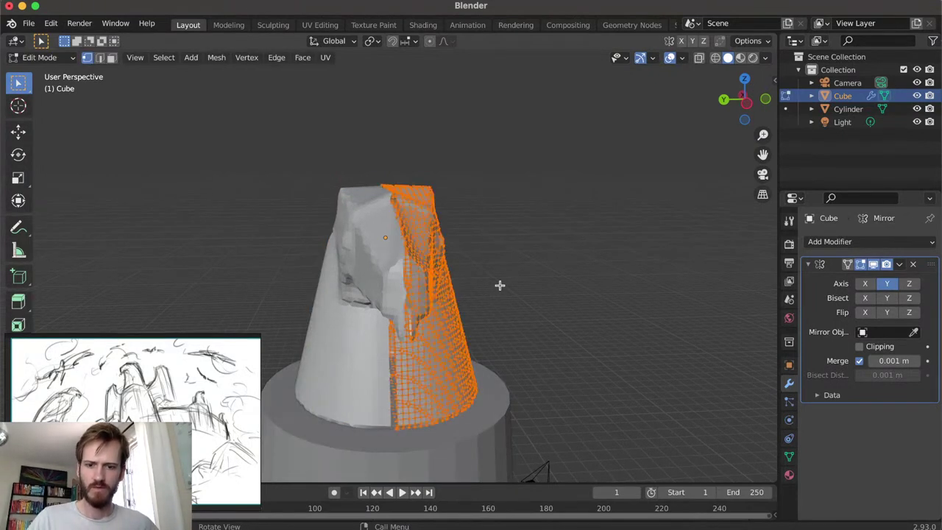
key(g)
key(y)
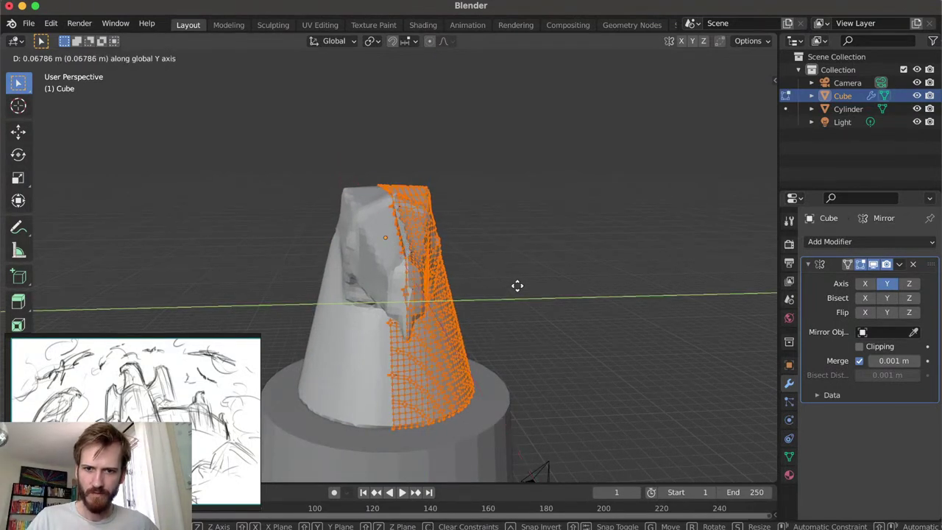
click(517, 285)
key(Tab)
middle_drag(495, 289, 426, 276)
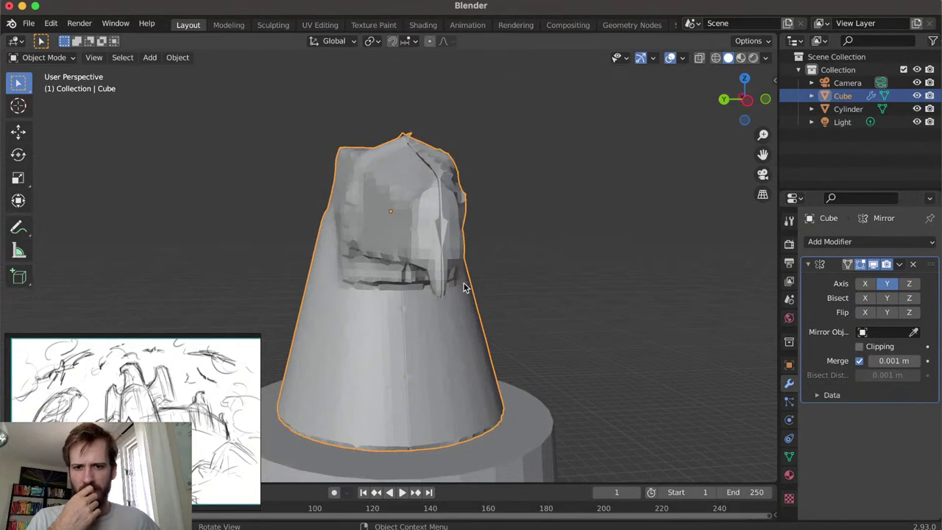
Undo the mirroring, the half deletion and the remeshing of the bird head, back to the joined low-poly mesh
key(Tab)
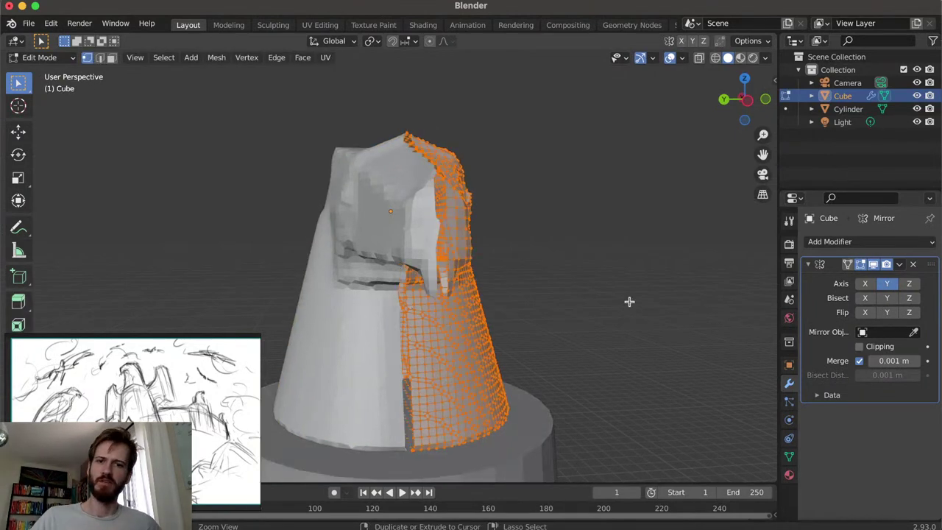
key(alt+a)
key(Tab)
key(ctrl+z)
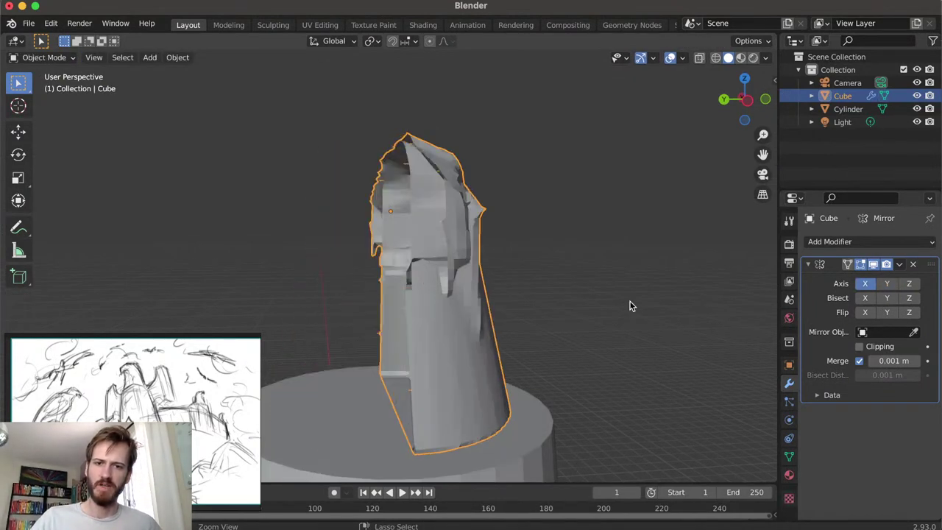
key(ctrl+z)
key(ctrl+z)
key(ctrl+shift+z)
key(ctrl+shift+z)
key(ctrl+z)
key(ctrl+z)
key(ctrl+z)
key(ctrl+z)
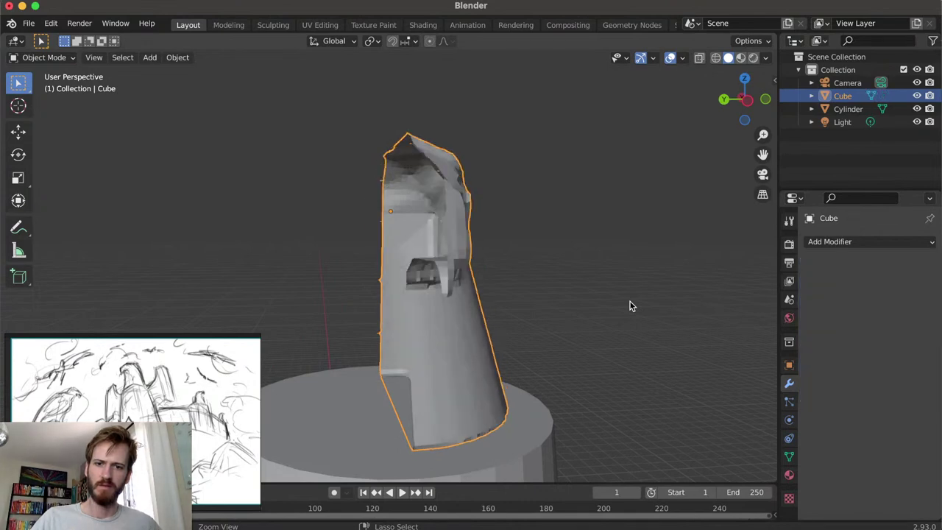
key(ctrl+z)
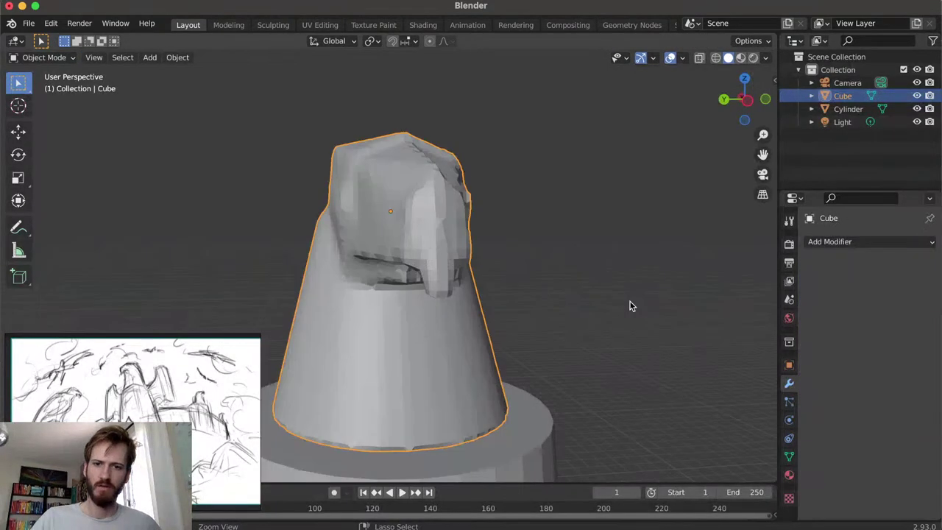
key(ctrl+z)
key(ctrl+shift+z)
key(ctrl+shift+z)
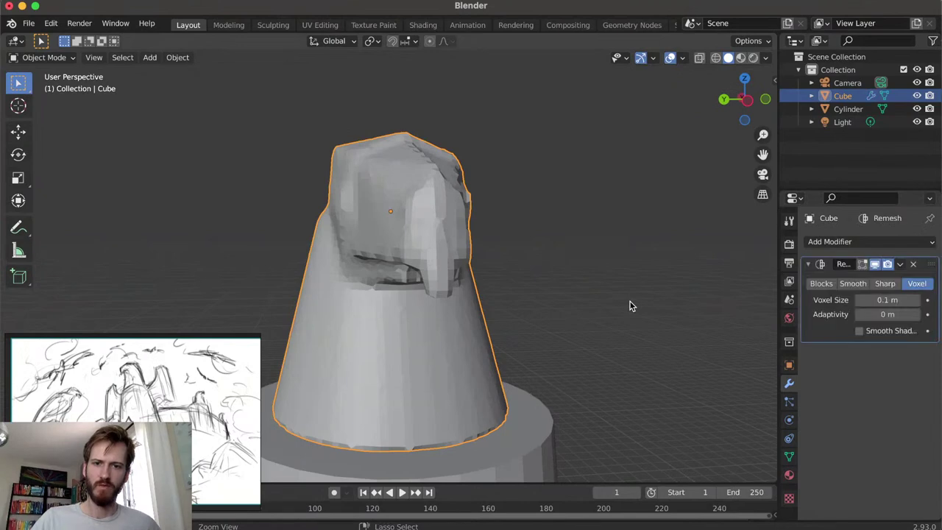
key(ctrl+z)
key(ctrl+z)
key(ctrl+z)
key(ctrl+z)
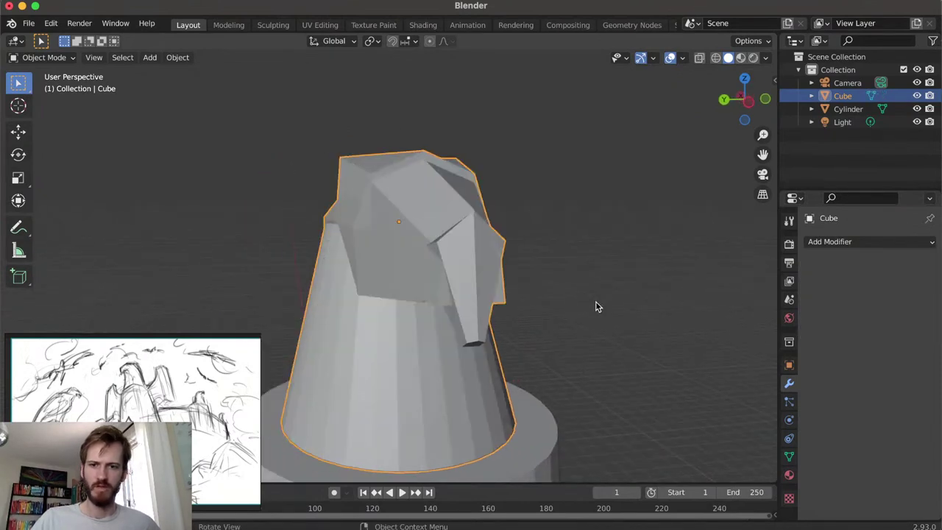
Delete the vertices of the positive-Y half of the joined head and neck mesh, selecting them in a wireframe side view
middle_drag(586, 292, 534, 294)
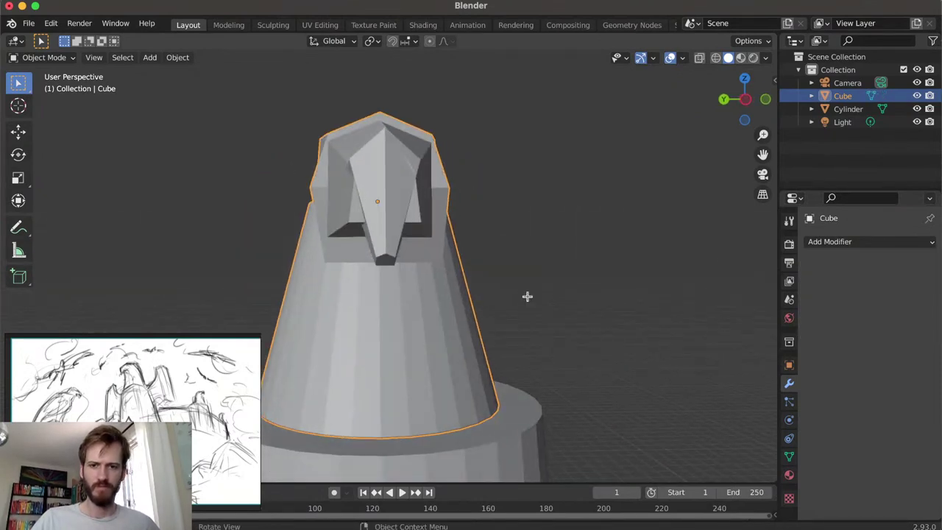
key(Tab)
key(z)
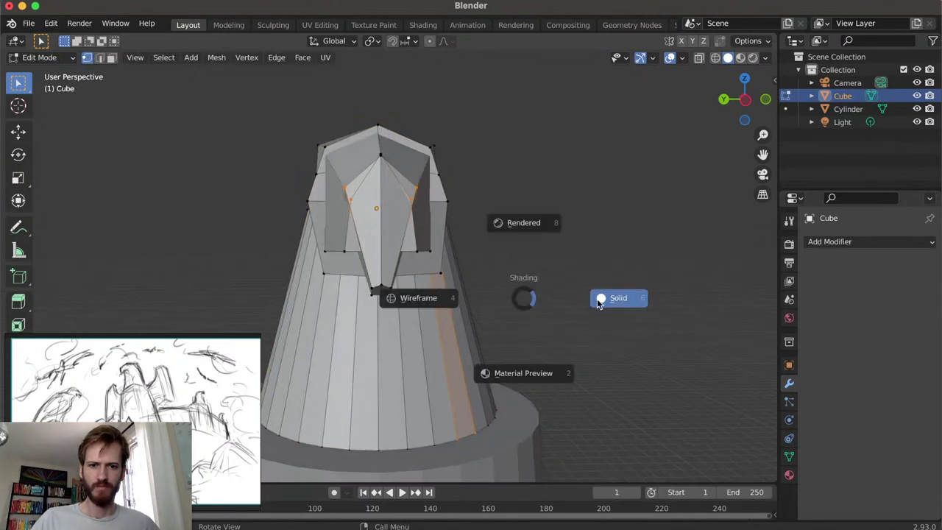
click(445, 296)
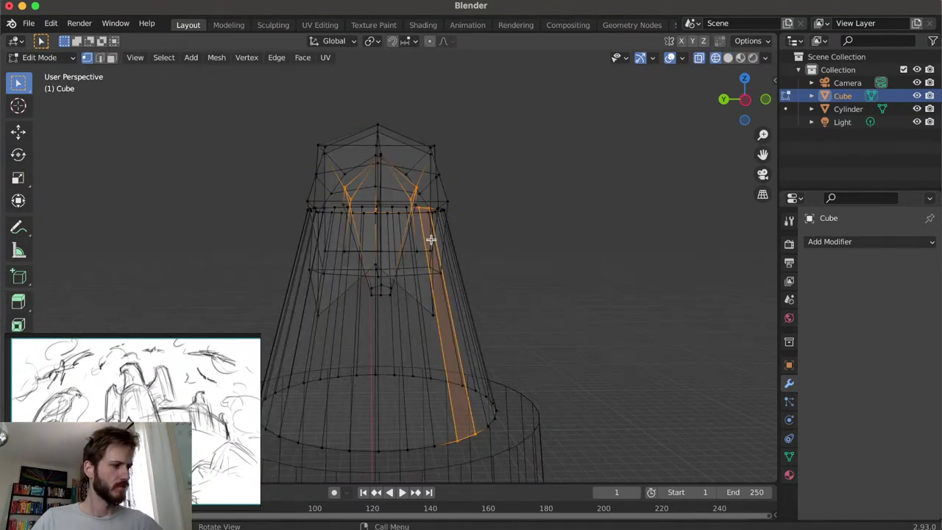
key(KP_1)
key(KP_3)
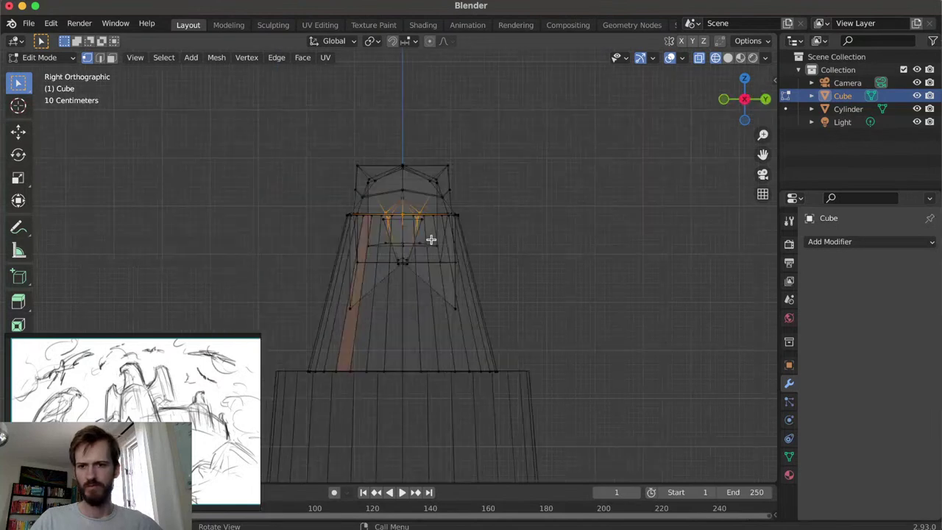
drag(619, 407, 409, 143)
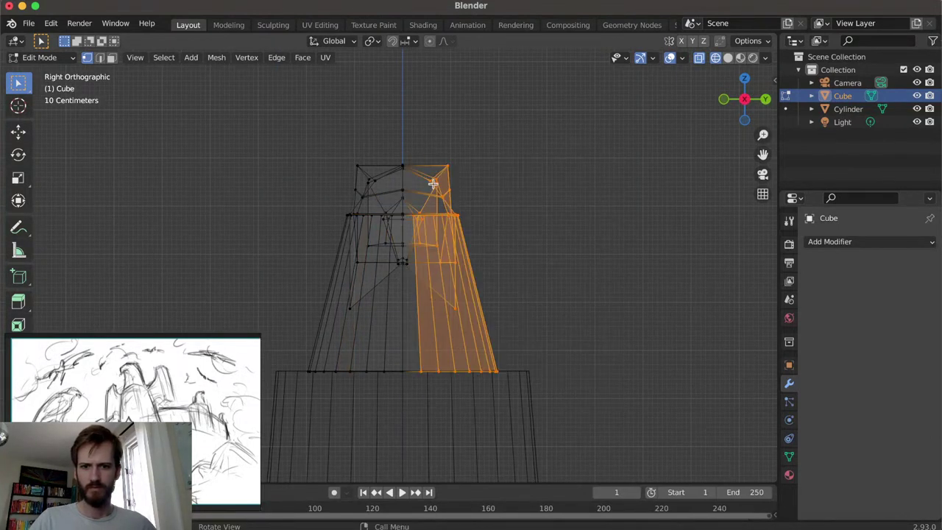
scroll(435, 169, up, 3)
drag(505, 89, 412, 423)
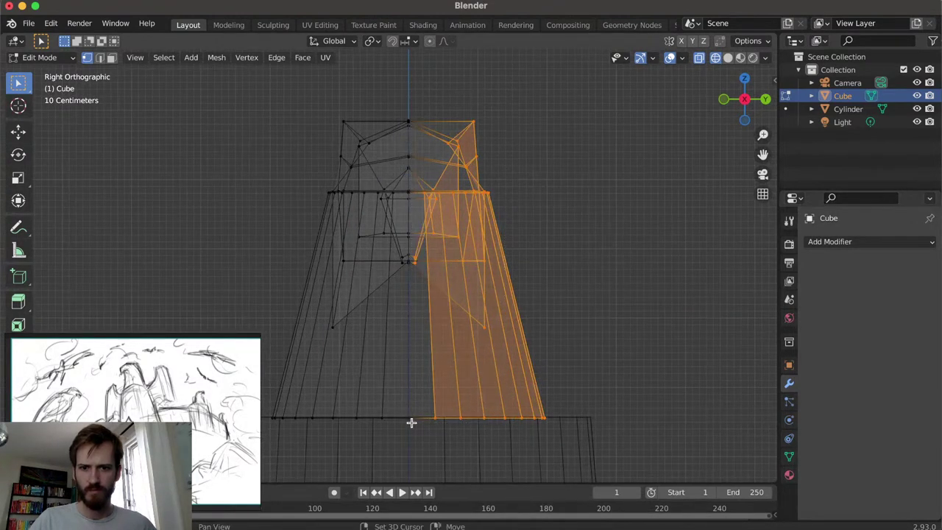
key(x)
click(409, 328)
middle_drag(416, 299, 421, 321)
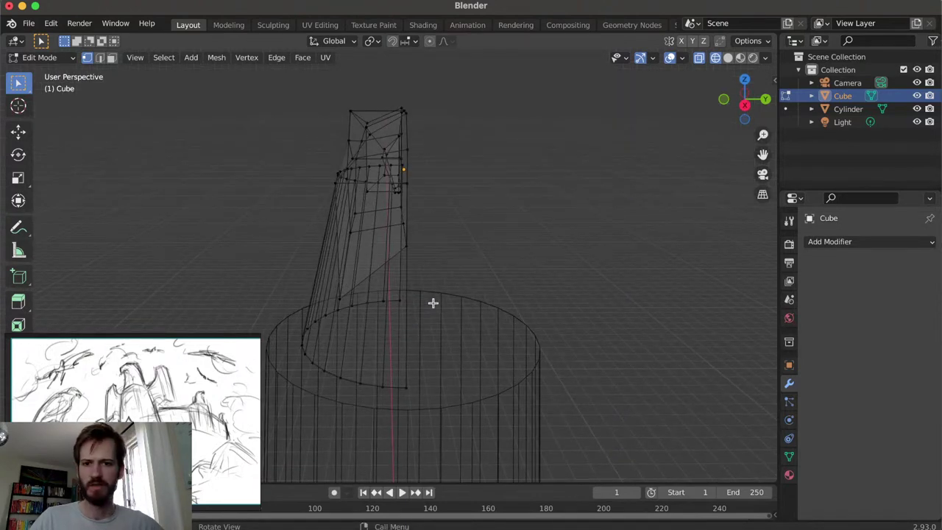
Check the remaining half of the mesh from several angles and return it to solid shading
key(KP_1)
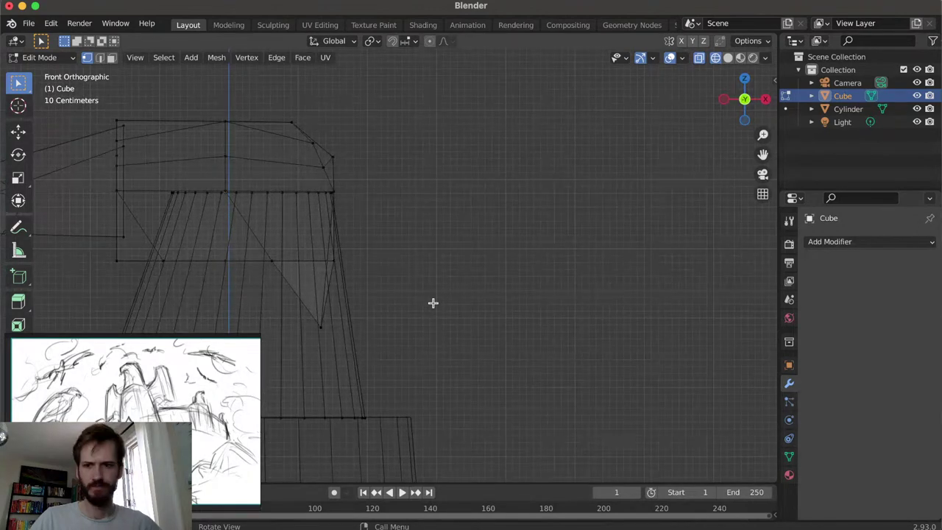
key(KP_5)
mouse_move(477, 249)
middle_down()
mouse_move(525, 280)
mouse_move(540, 311)
mouse_move(584, 302)
mouse_move(547, 326)
middle_up()
key(KP_5)
key(x)
key(z)
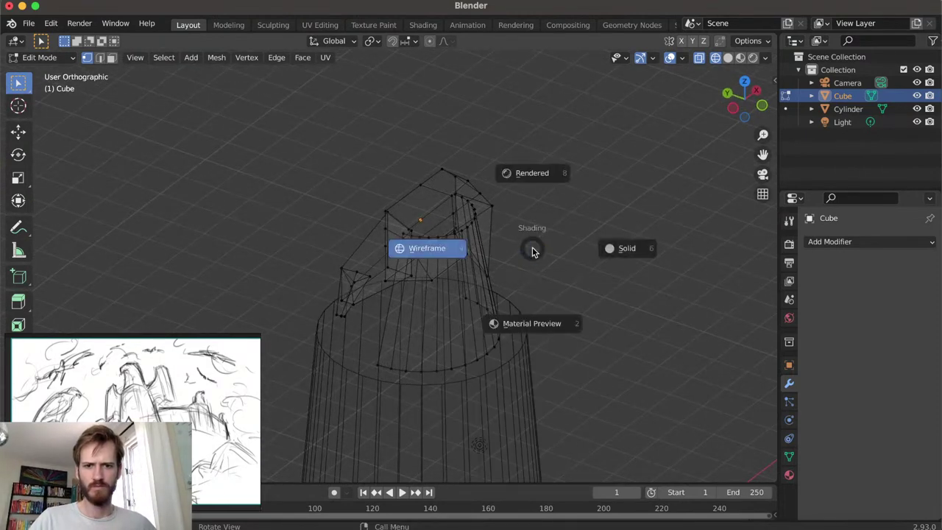
click(609, 251)
mouse_move(492, 262)
middle_down()
mouse_move(544, 262)
mouse_move(552, 250)
middle_up()
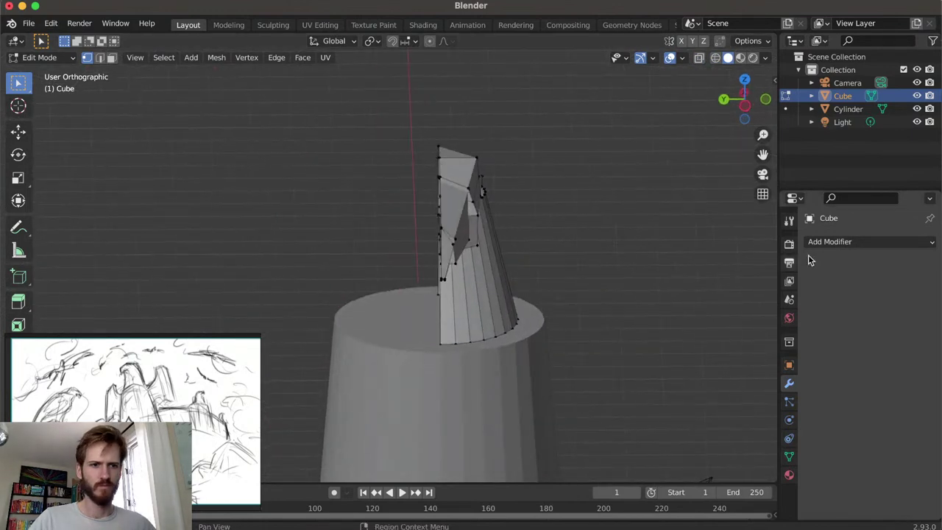
click(826, 242)
click(687, 402)
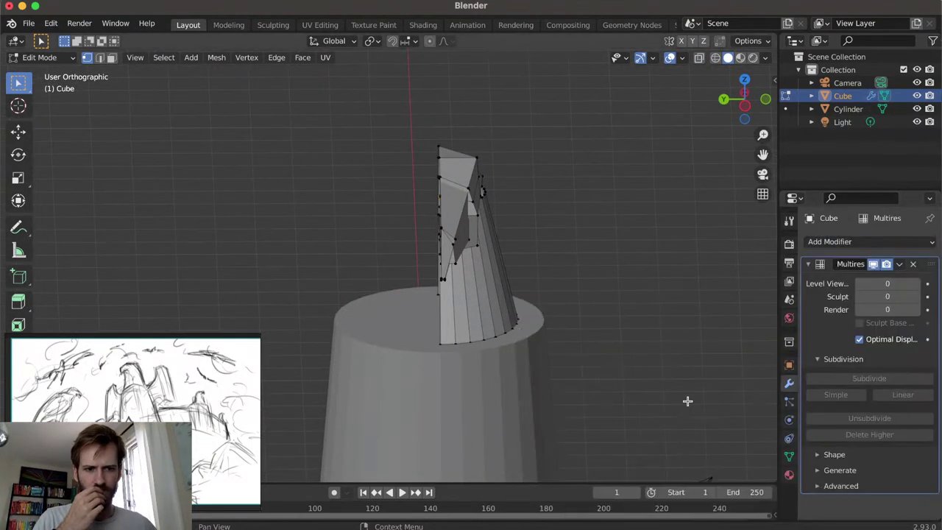
click(913, 266)
Add a Mirror modifier to the half mesh and mirror it across the Y axis only
click(864, 243)
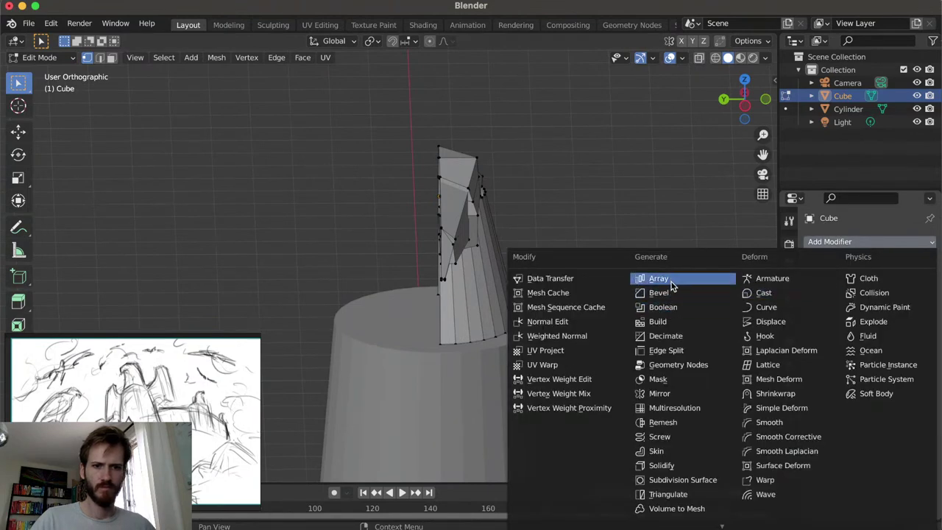
click(660, 393)
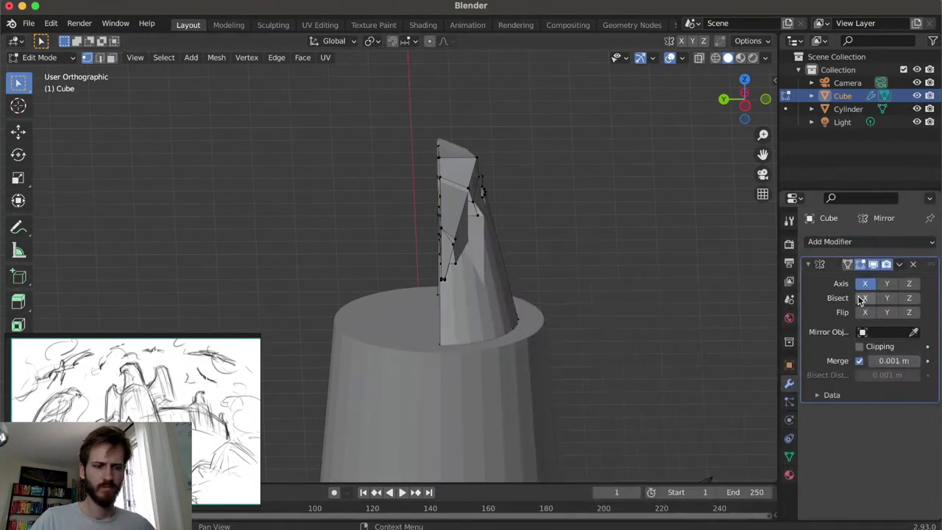
scroll(504, 280, up, 4)
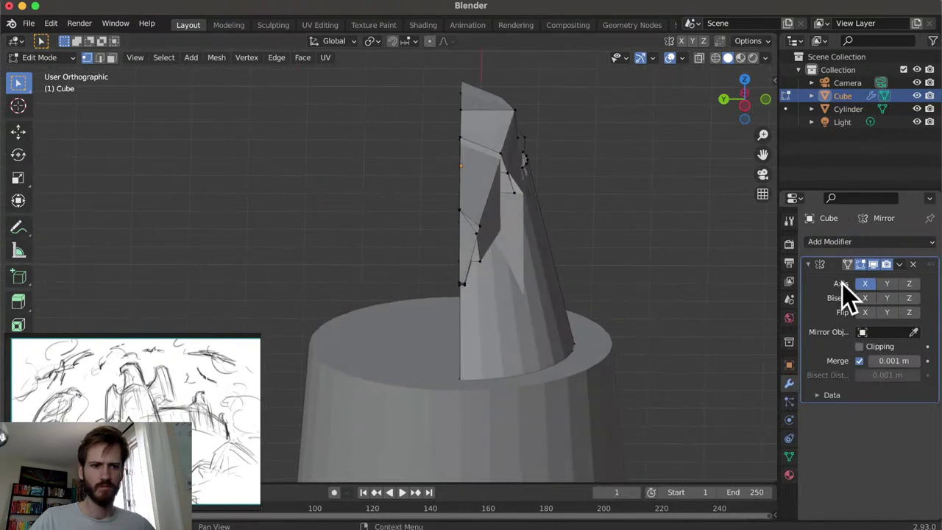
click(887, 284)
click(864, 284)
mouse_move(565, 292)
middle_down()
mouse_move(656, 288)
mouse_move(513, 275)
mouse_move(517, 301)
mouse_move(614, 326)
mouse_move(634, 286)
mouse_move(581, 286)
middle_up()
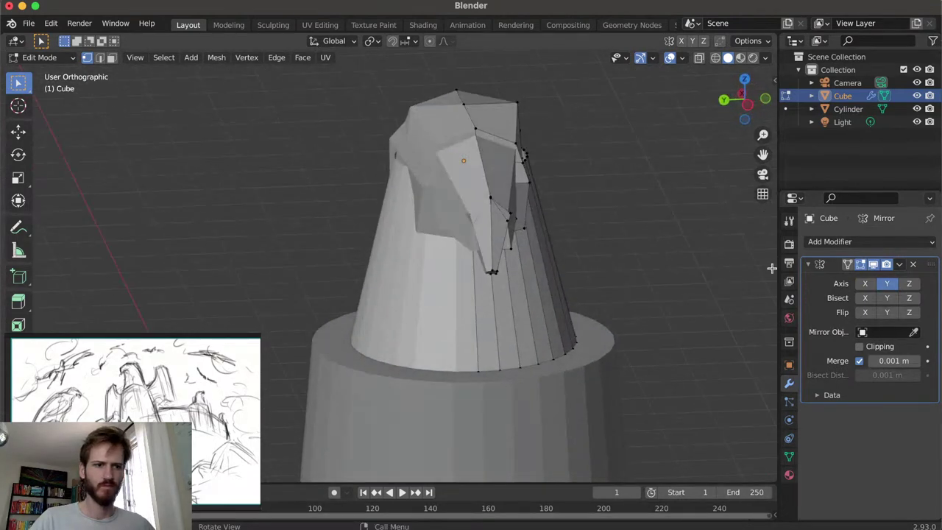
Apply the Mirror modifier to the bird mesh in Object Mode
click(900, 265)
middle_drag(514, 252, 570, 255)
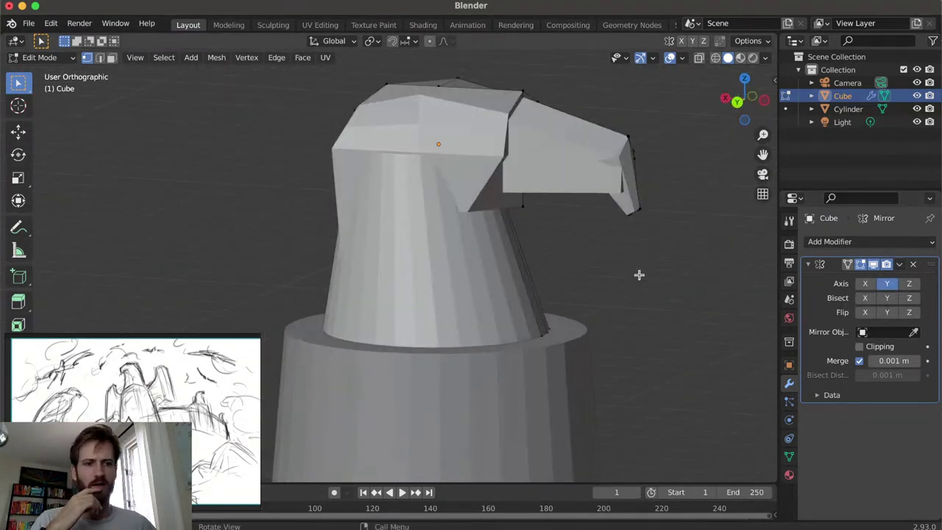
click(898, 265)
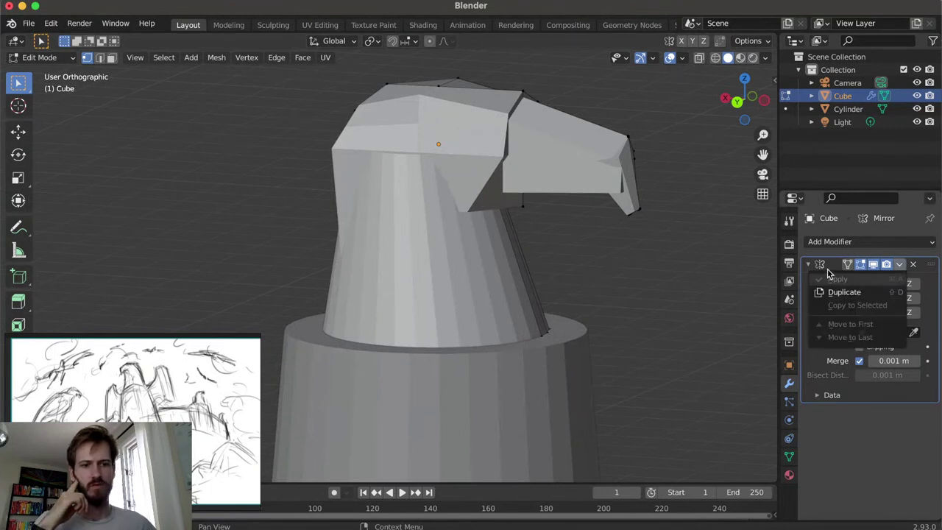
middle_drag(563, 197, 525, 212)
key(Tab)
middle_drag(572, 235, 549, 234)
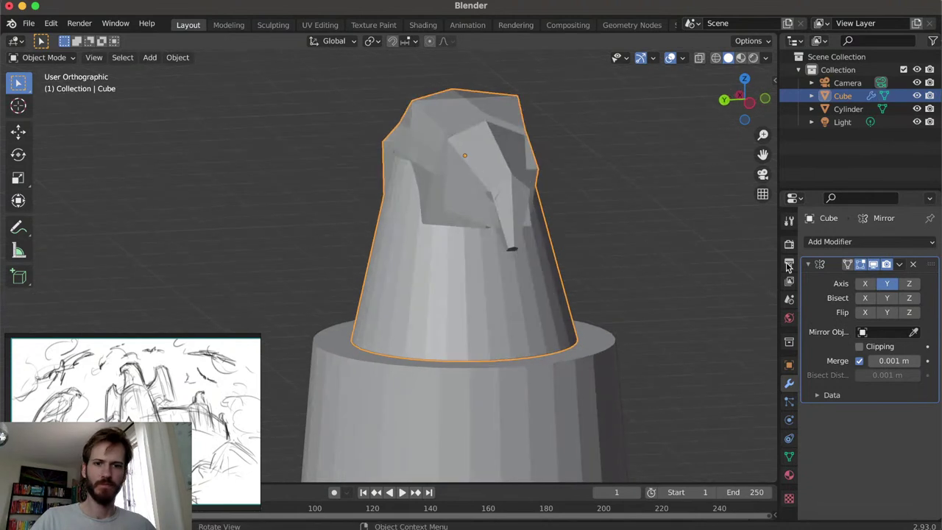
click(899, 264)
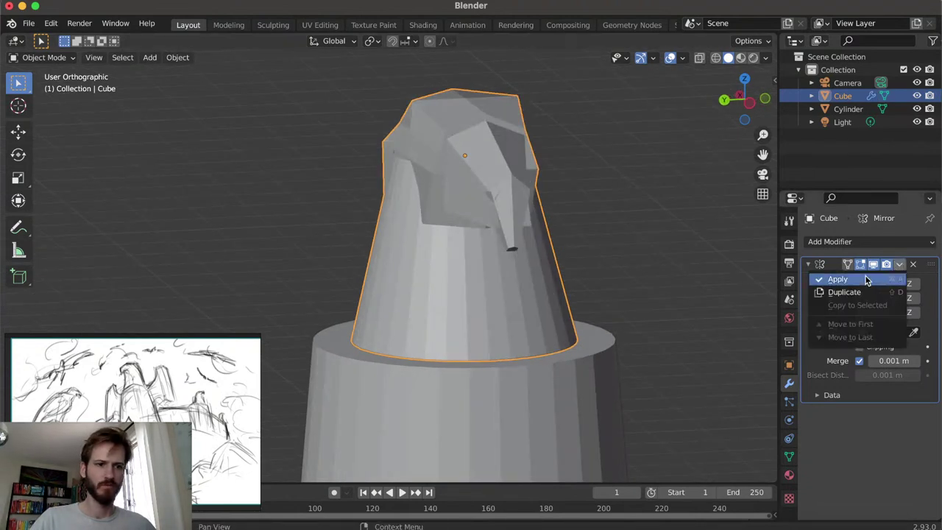
click(837, 279)
middle_drag(540, 221, 518, 225)
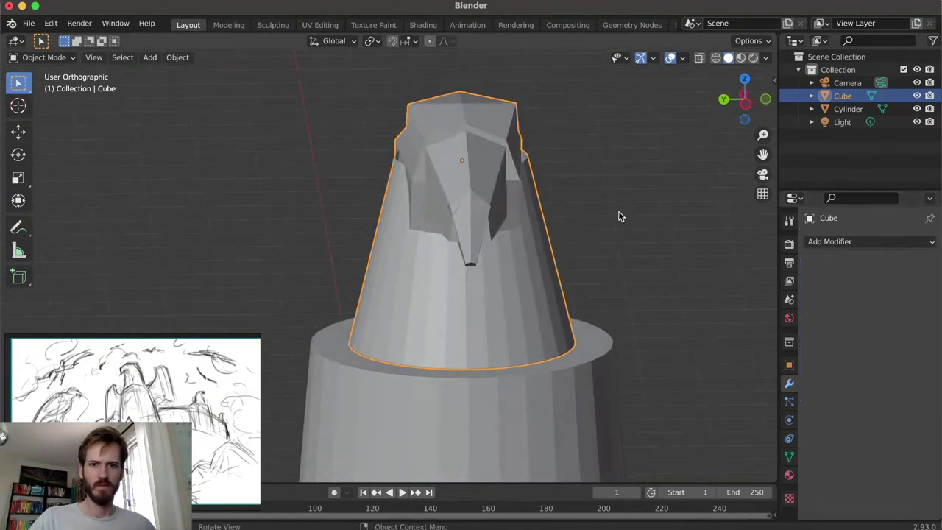
Switch to the Sculpting workspace and frame the bird head on its column
click(272, 25)
scroll(441, 169, down, 5)
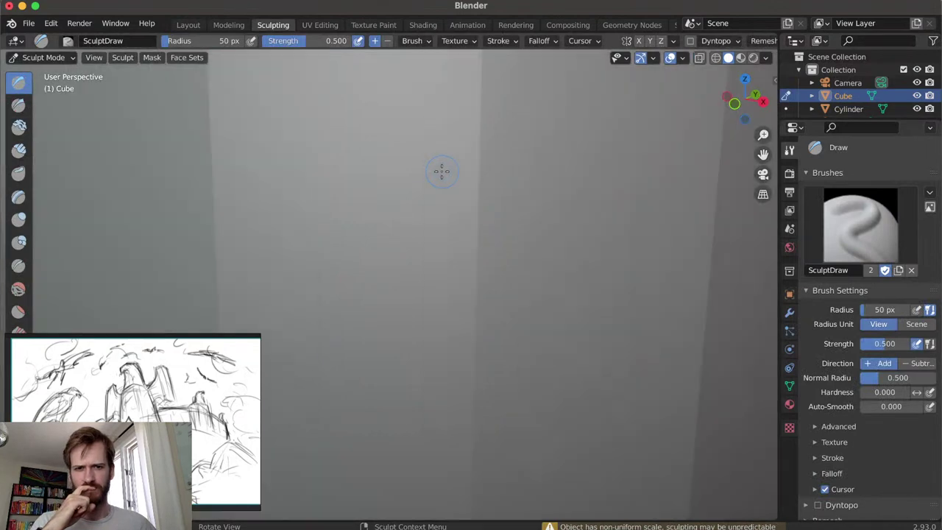
mouse_move(438, 174)
shift+middle_down()
mouse_move(441, 199)
mouse_move(407, 173)
mouse_move(426, 311)
mouse_move(456, 389)
shift+middle_up()
middle_drag(431, 270, 548, 266)
middle_drag(523, 230, 537, 221)
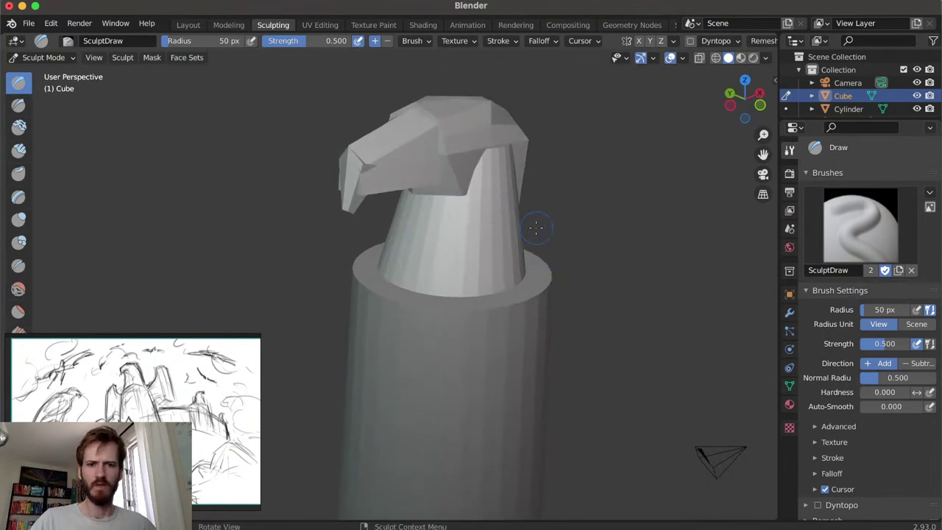
Lock the sculpting view to the Cube object so orbiting centres on the bird head
key(n)
click(769, 141)
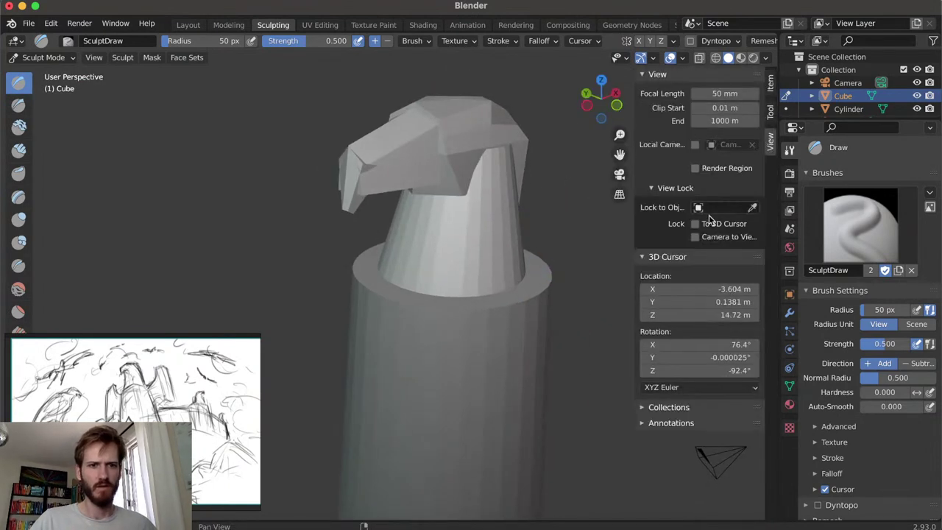
click(447, 153)
mouse_move(401, 309)
middle_down()
mouse_move(437, 310)
mouse_move(471, 269)
middle_up()
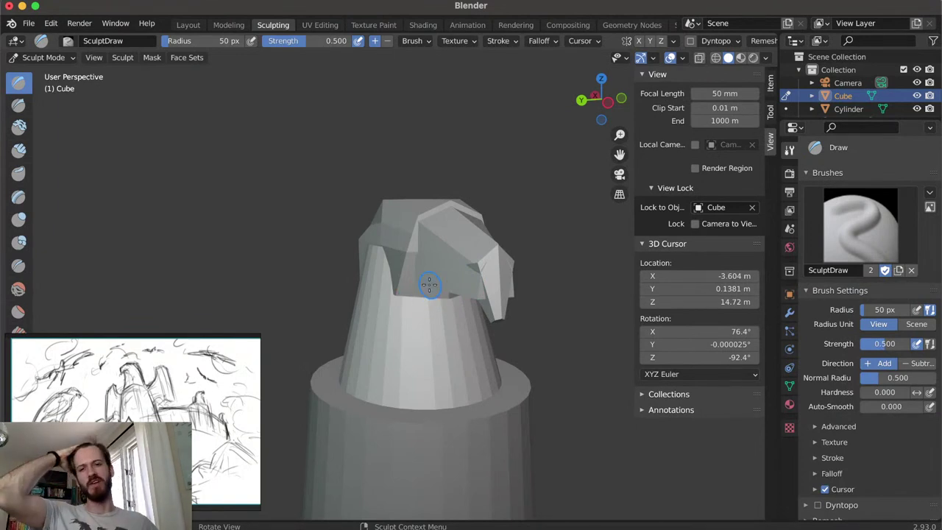
middle_drag(434, 297, 416, 326)
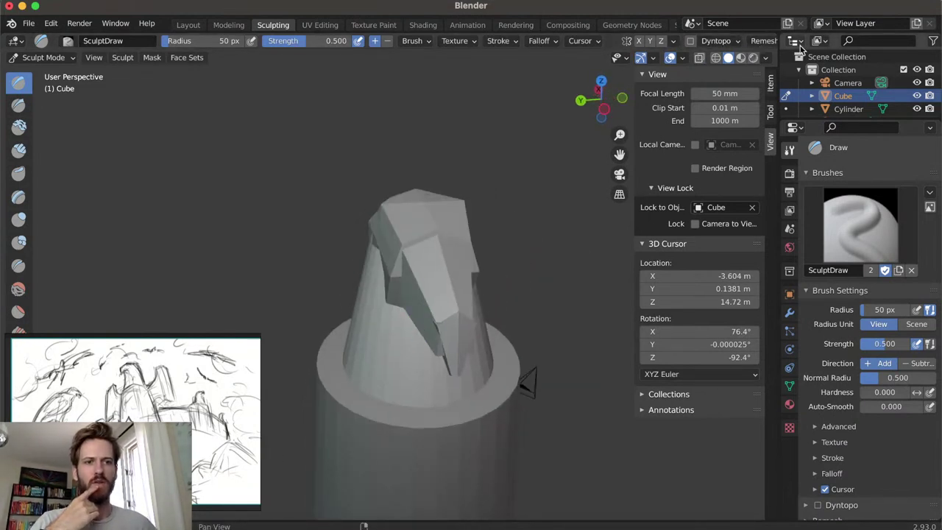
key(n)
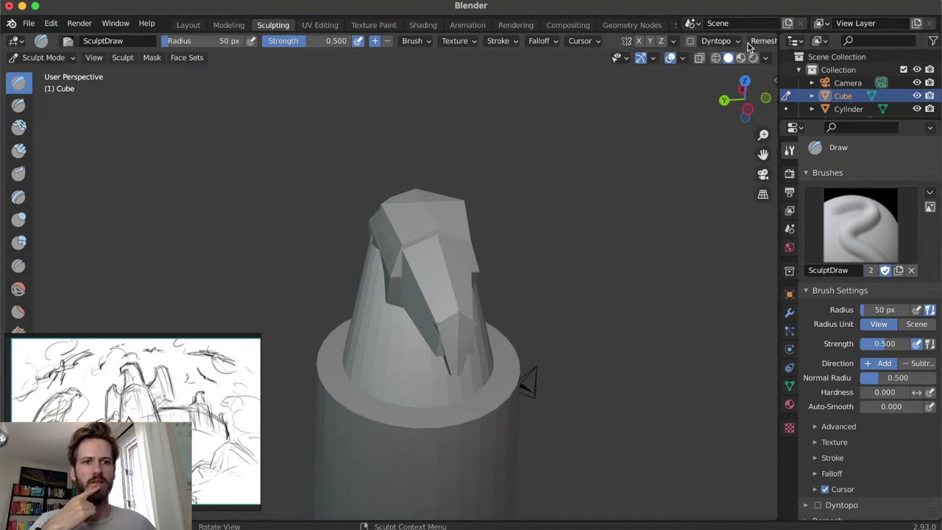
Try a voxel remesh of the mirrored bird mesh at 0.1 m voxel size, and undo it
click(759, 41)
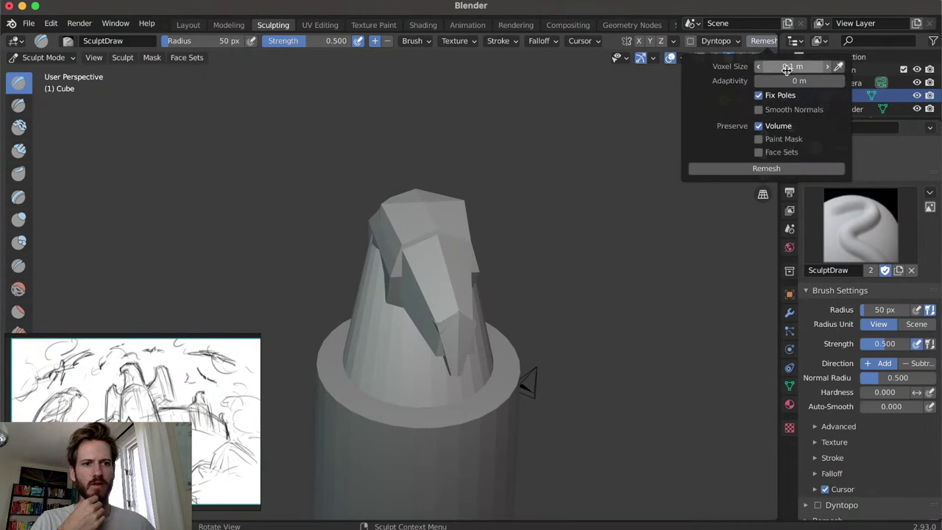
click(741, 169)
mouse_move(485, 243)
middle_down()
mouse_move(517, 243)
mouse_move(453, 217)
mouse_move(490, 228)
mouse_move(480, 239)
mouse_move(500, 258)
mouse_move(551, 269)
mouse_move(416, 326)
middle_up()
scroll(516, 243, up, 4)
scroll(490, 227, down, 3)
key(ctrl+z)
key(ctrl+z)
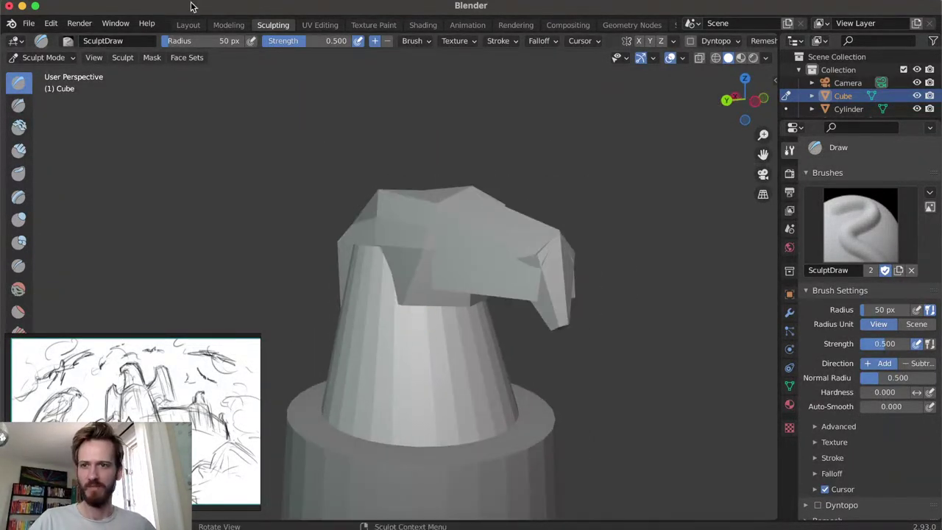
In the Layout workspace, raise the head and neck mesh about 1.7 m along Z and inspect its underside
click(193, 26)
key(g)
key(z)
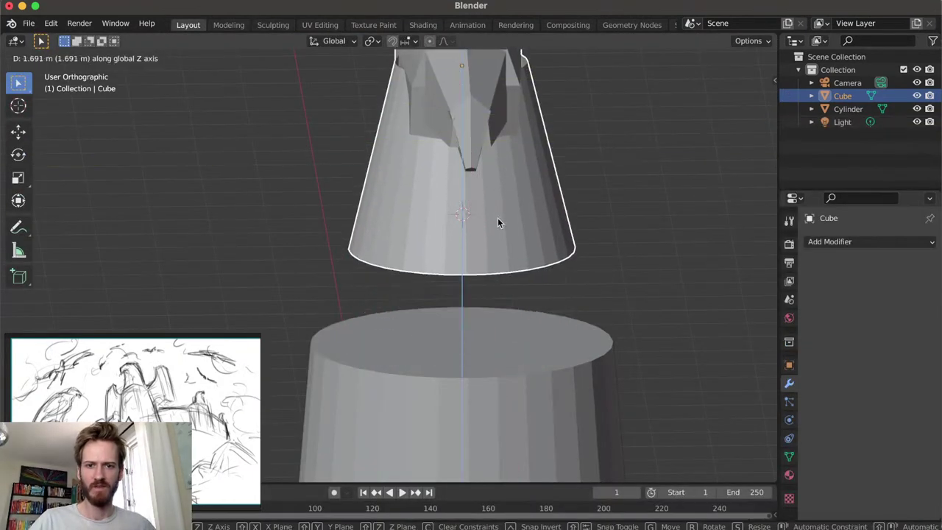
click(494, 230)
middle_drag(495, 230, 431, 222)
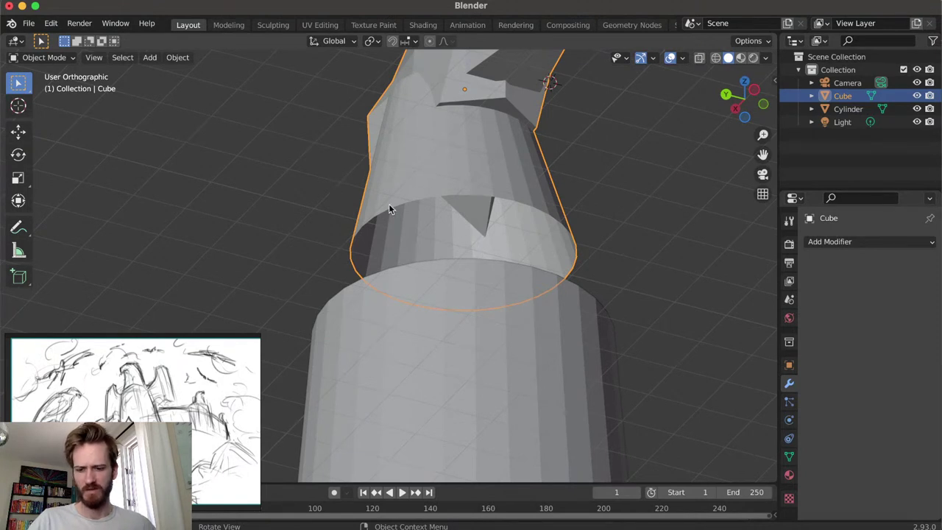
key(Tab)
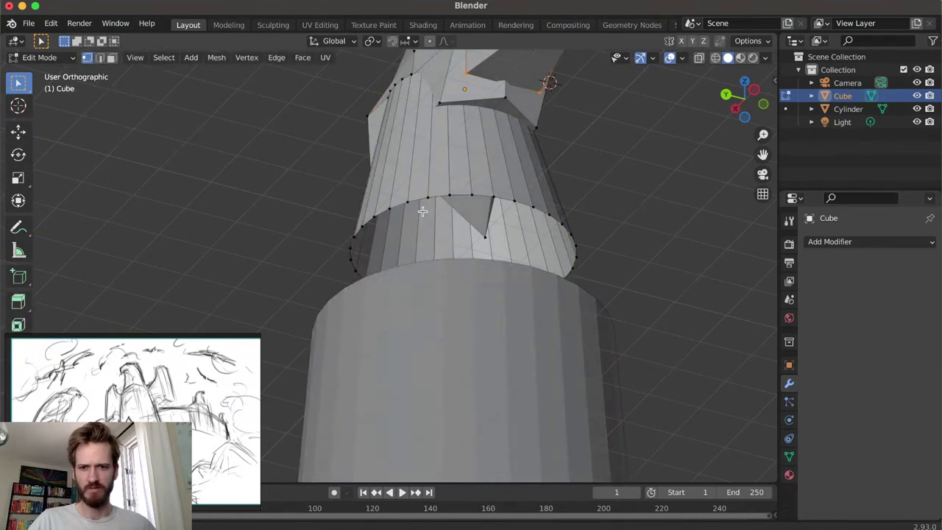
middle_drag(423, 205, 427, 242)
Return to Object Mode and hide the base Cylinder below the neck
key(Tab)
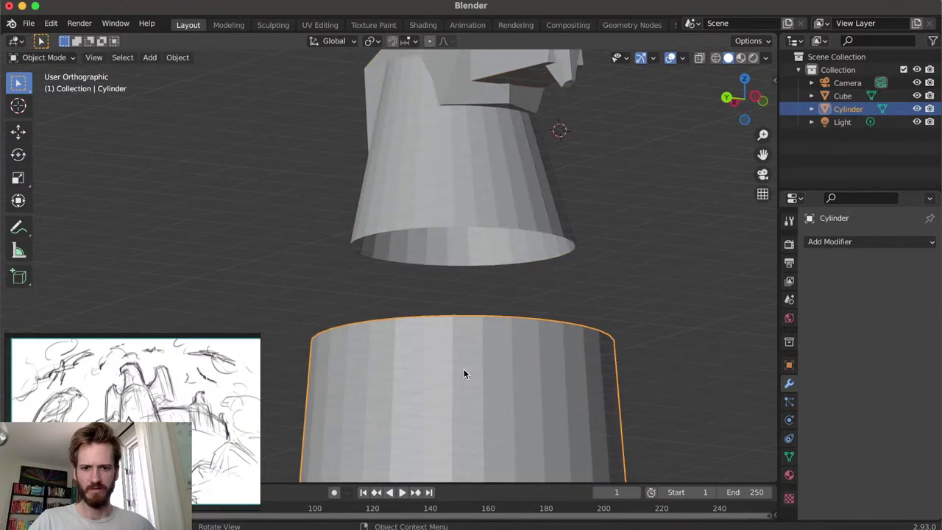
click(464, 370)
key(h)
mouse_move(464, 370)
middle_down()
mouse_move(453, 209)
mouse_move(466, 262)
mouse_move(466, 227)
mouse_move(464, 270)
mouse_move(442, 320)
mouse_move(408, 341)
middle_up()
Fill the open bottom ring of the neck with a face, and return to solid shading in Object Mode
click(461, 177)
key(Tab)
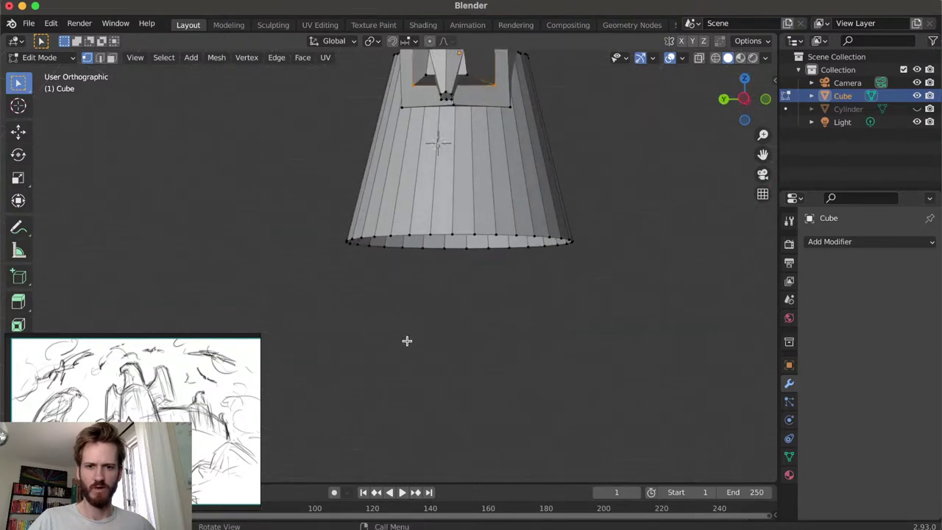
key(z)
click(302, 337)
mouse_move(317, 262)
middle_down()
mouse_move(314, 273)
mouse_move(336, 243)
middle_up()
drag(316, 228, 607, 282)
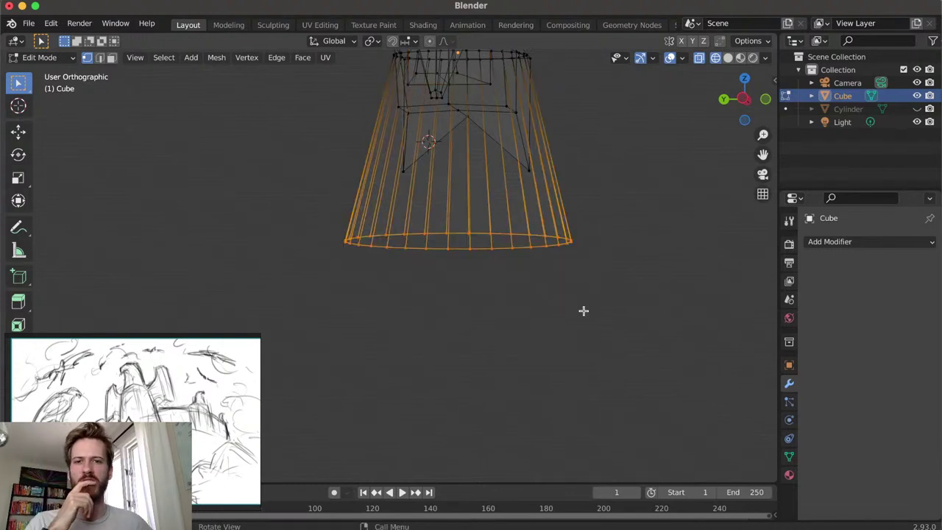
mouse_move(544, 304)
middle_down()
mouse_move(590, 231)
mouse_move(546, 316)
mouse_move(563, 281)
mouse_move(610, 263)
mouse_move(562, 331)
mouse_move(536, 328)
mouse_move(555, 334)
middle_up()
key(f)
key(z)
click(655, 284)
click(605, 268)
key(Tab)
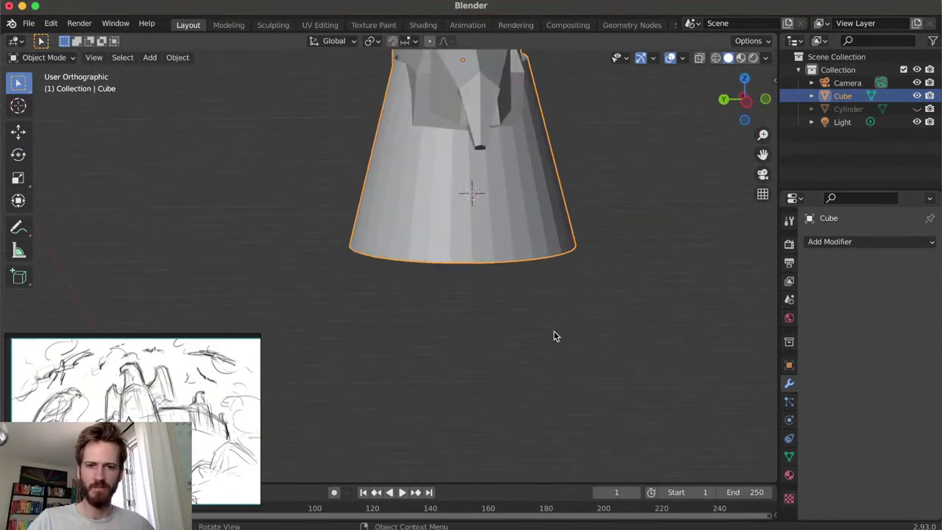
Switch to the Sculpting workspace and view the head and neck mesh from the side and front
middle_drag(632, 112, 581, 133)
click(267, 27)
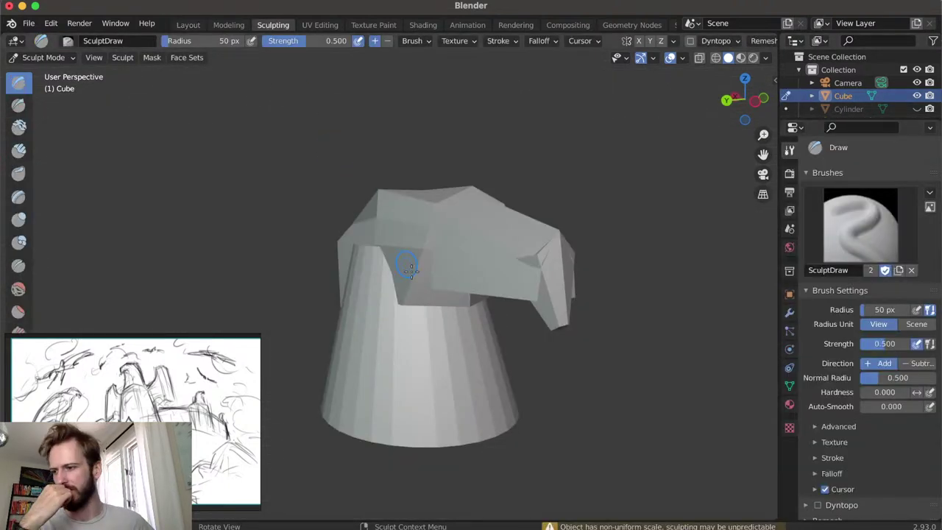
middle_drag(410, 330, 389, 317)
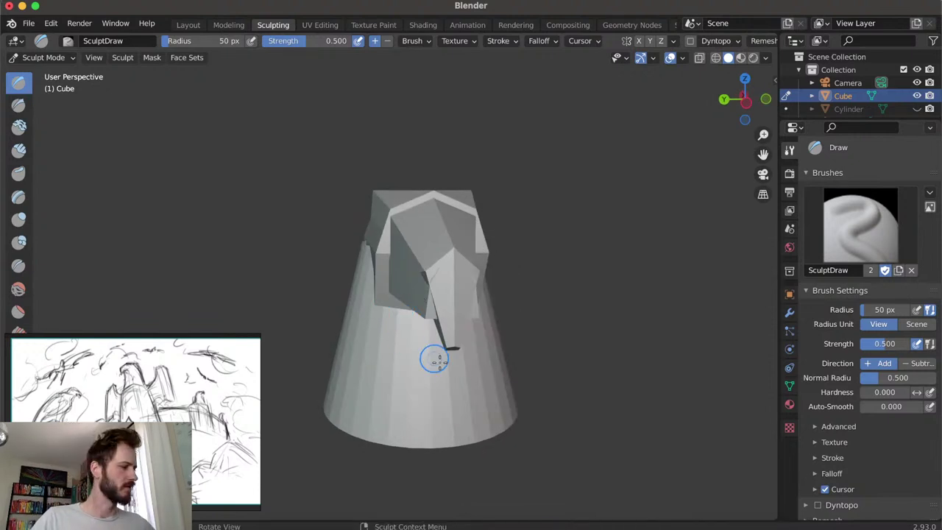
middle_drag(446, 381, 478, 305)
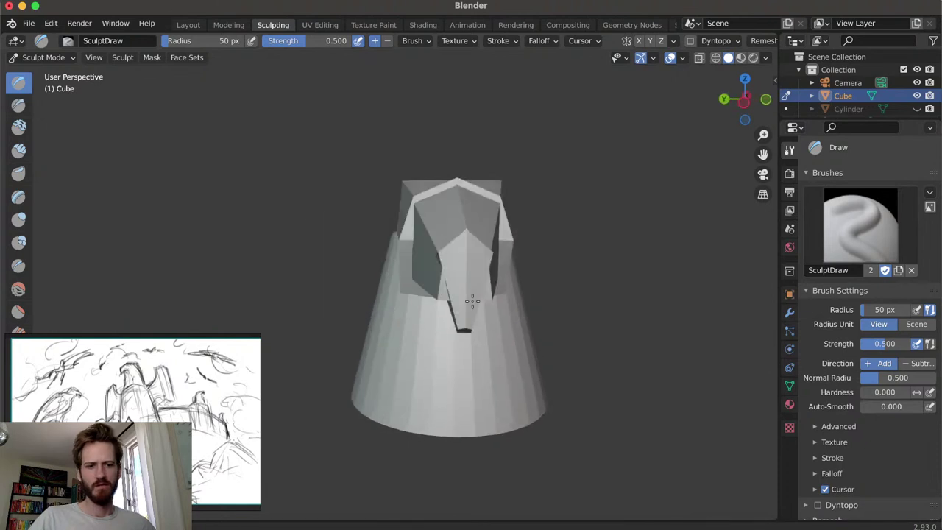
Try a voxel remesh of the closed head and neck mesh at 0.1 m, inspect it, and undo it
click(767, 42)
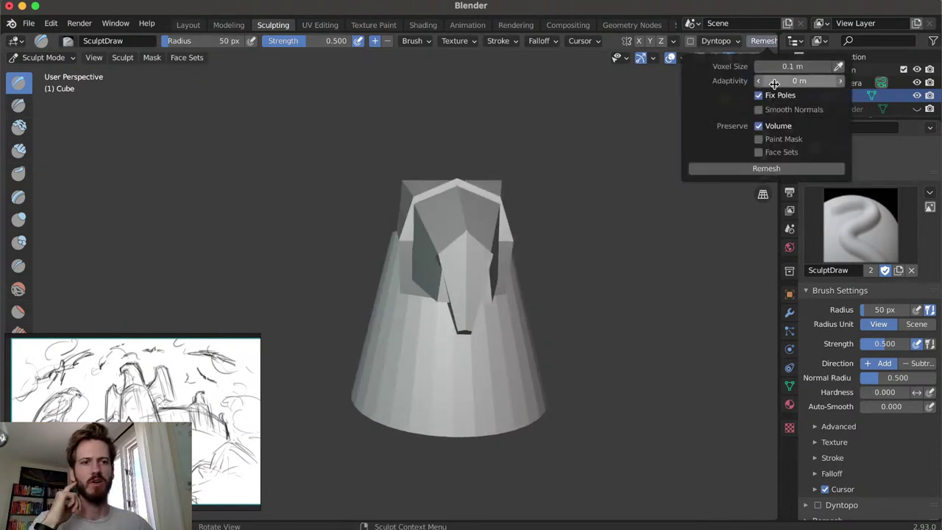
click(757, 168)
middle_drag(599, 216, 466, 301)
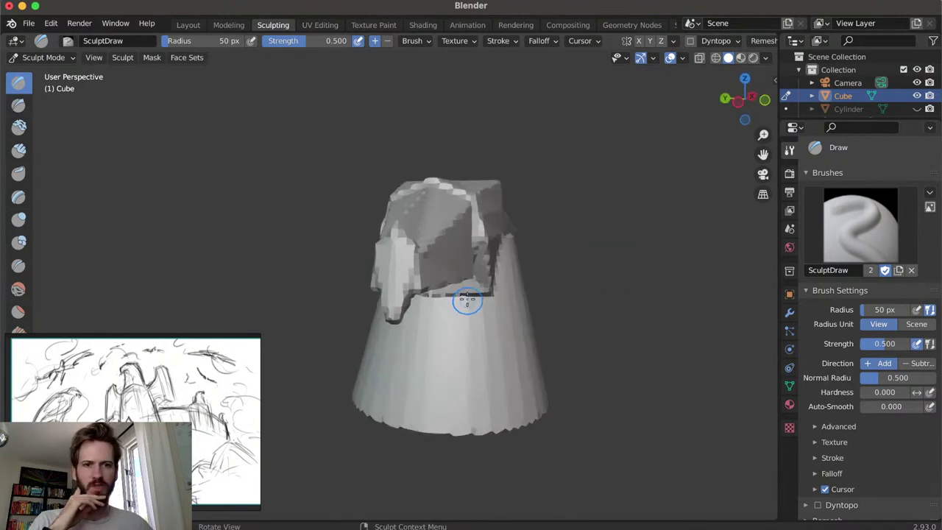
middle_drag(608, 156, 622, 267)
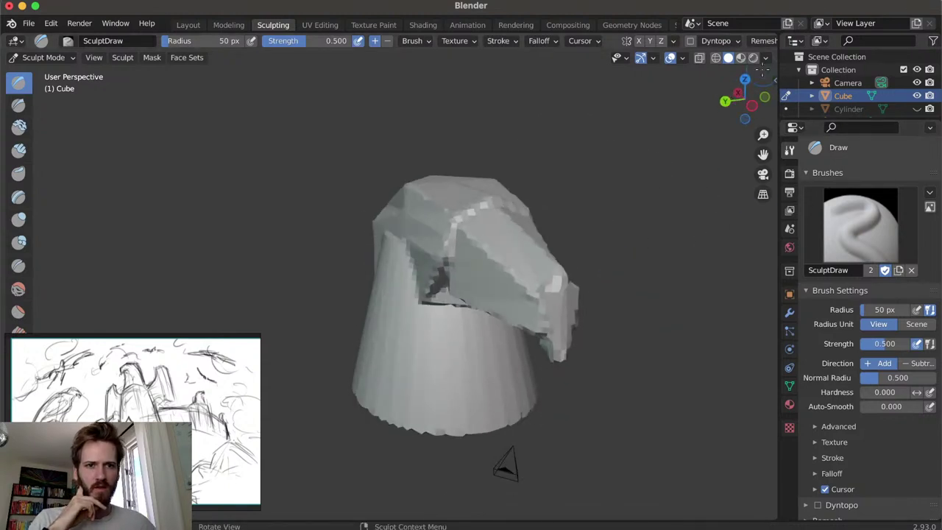
key(ctrl+z)
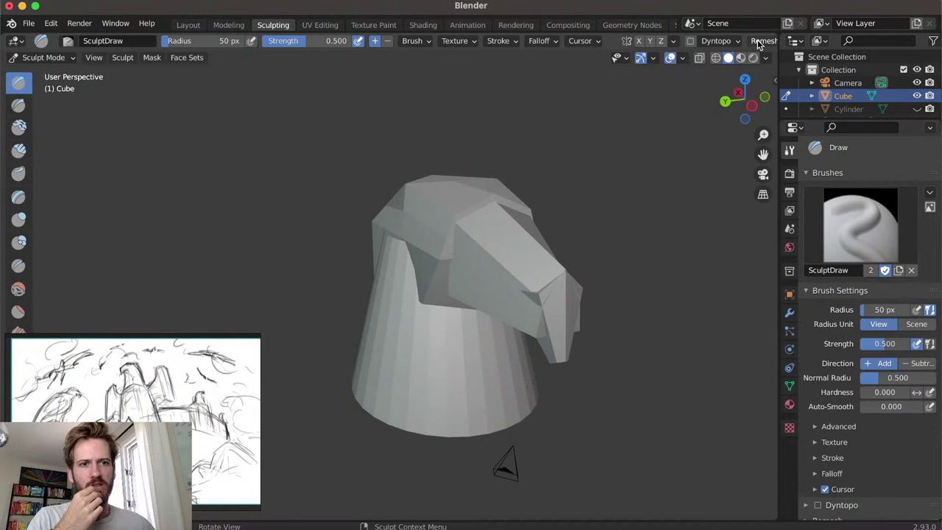
Set the voxel size to 0.07 m and remesh the head and neck
click(763, 41)
click(791, 66)
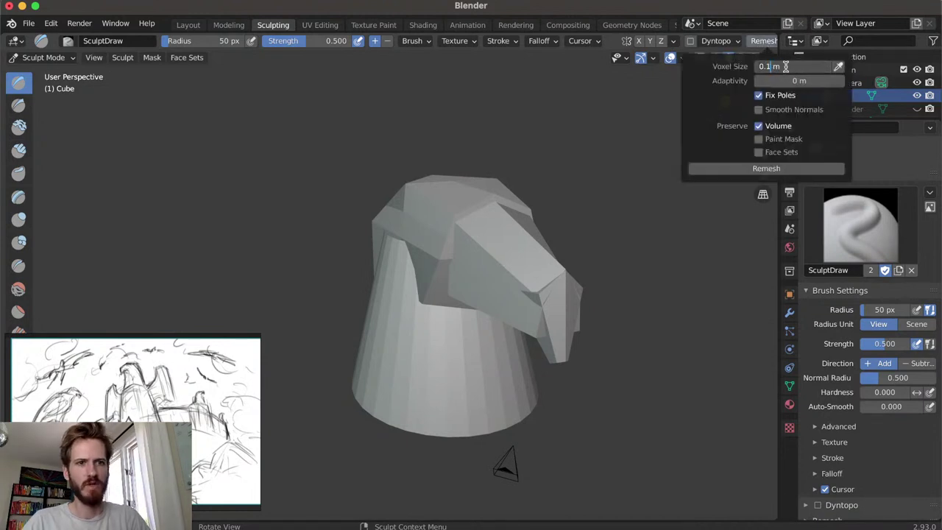
text(07)
key(Return)
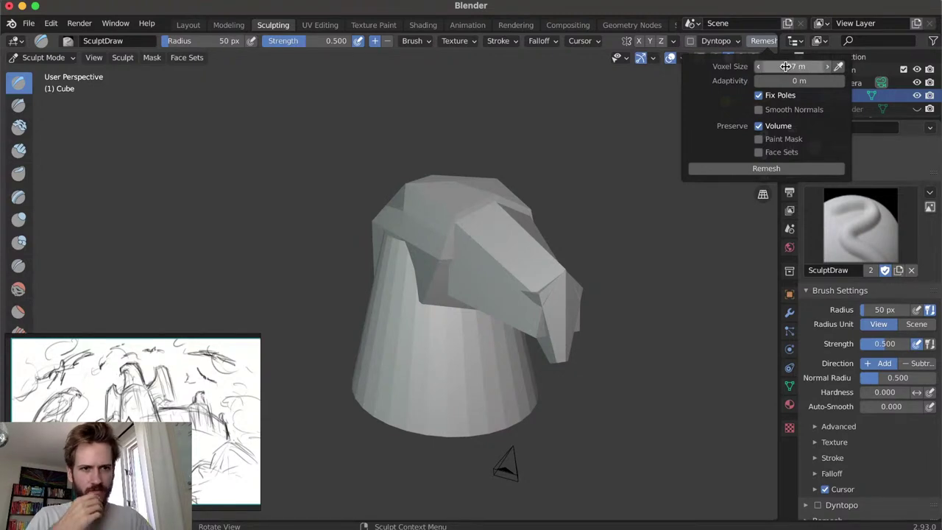
click(785, 169)
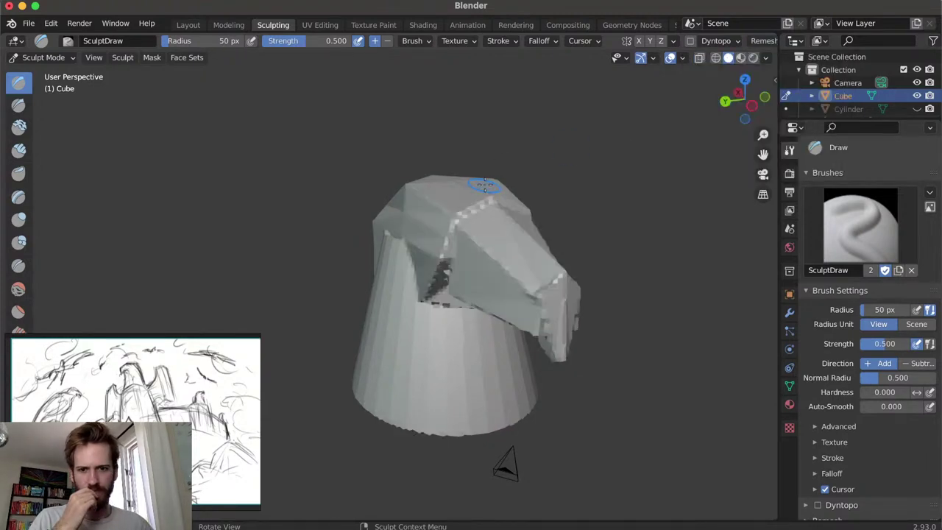
Check the remeshed head from several sides and enable Y-axis symmetry for sculpting
middle_drag(518, 277, 465, 248)
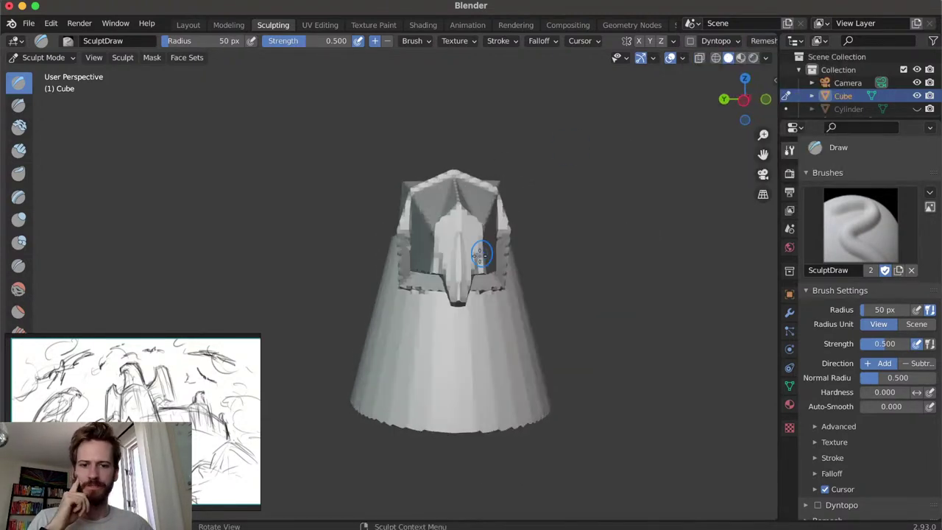
middle_drag(474, 300, 496, 304)
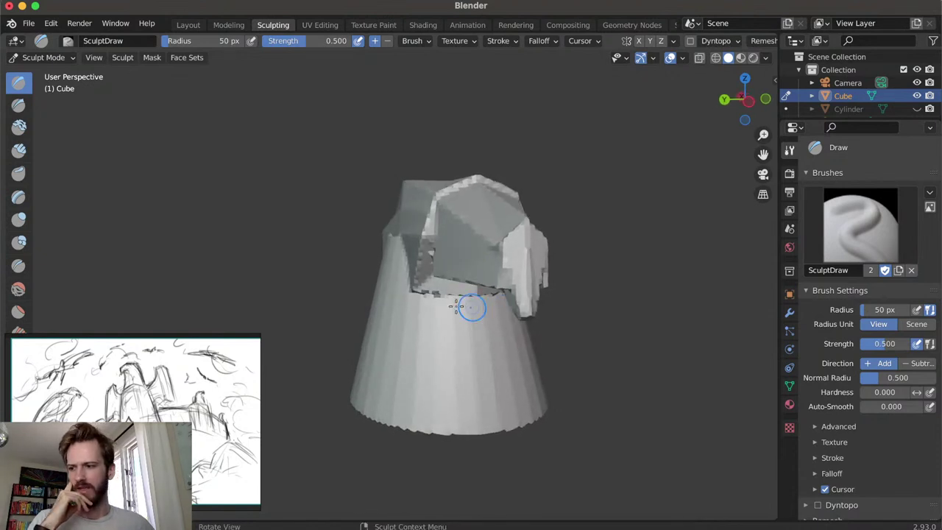
middle_drag(439, 324, 544, 278)
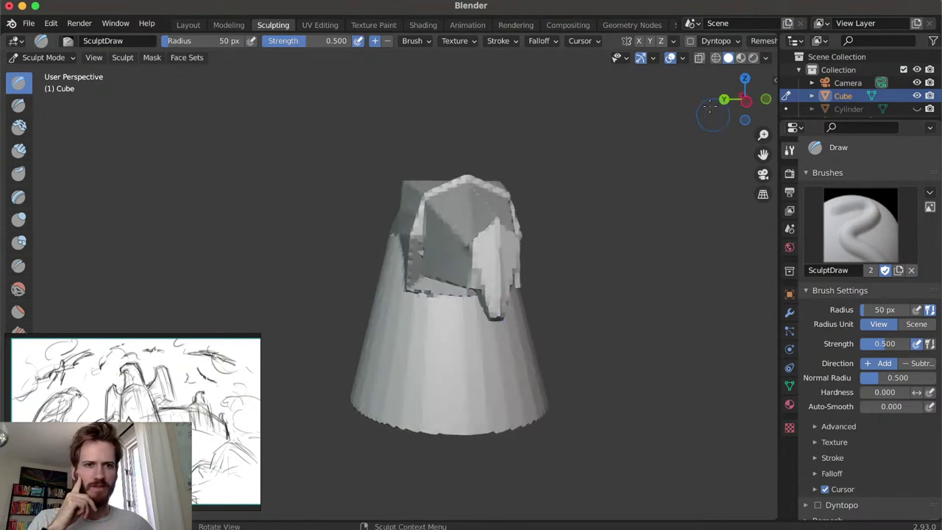
mouse_move(432, 276)
middle_down()
mouse_move(448, 278)
mouse_move(415, 297)
middle_up()
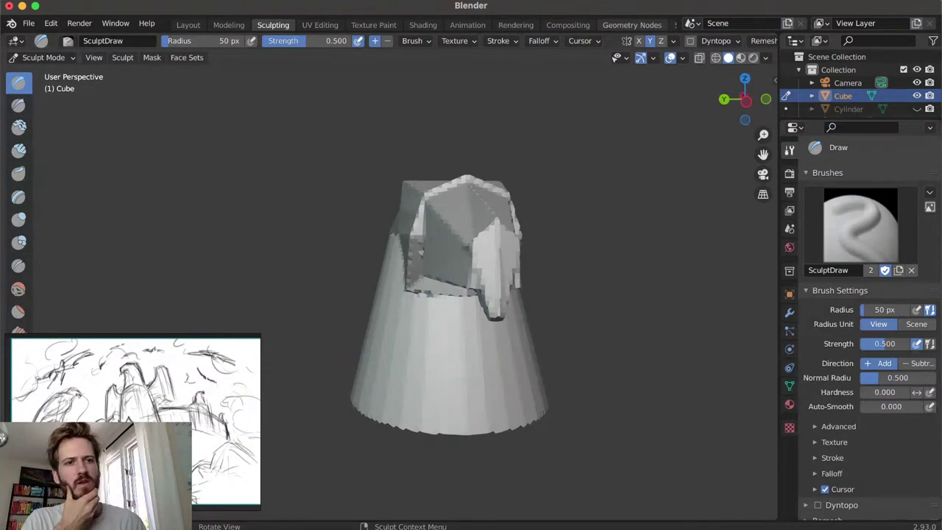
Connect the BT IntuosPro M tablet over Bluetooth and return to the sculpt view
click(728, 0)
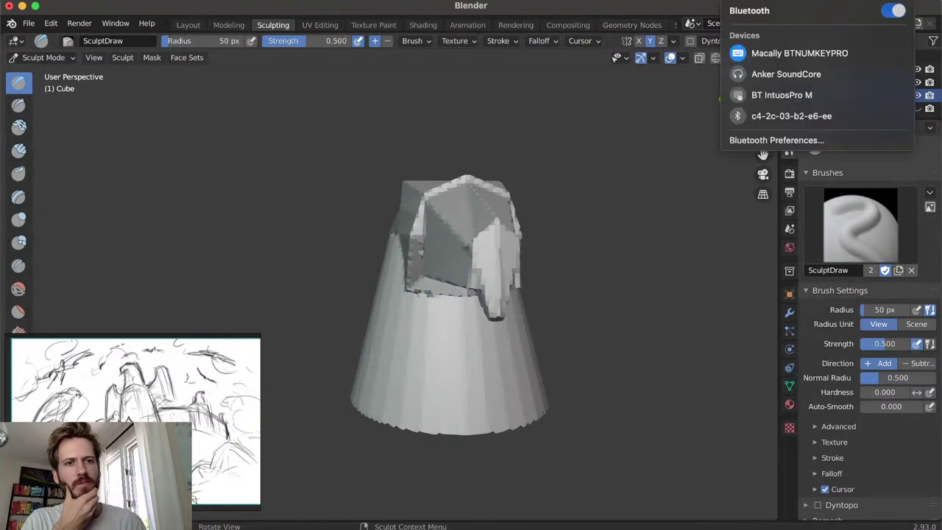
click(792, 89)
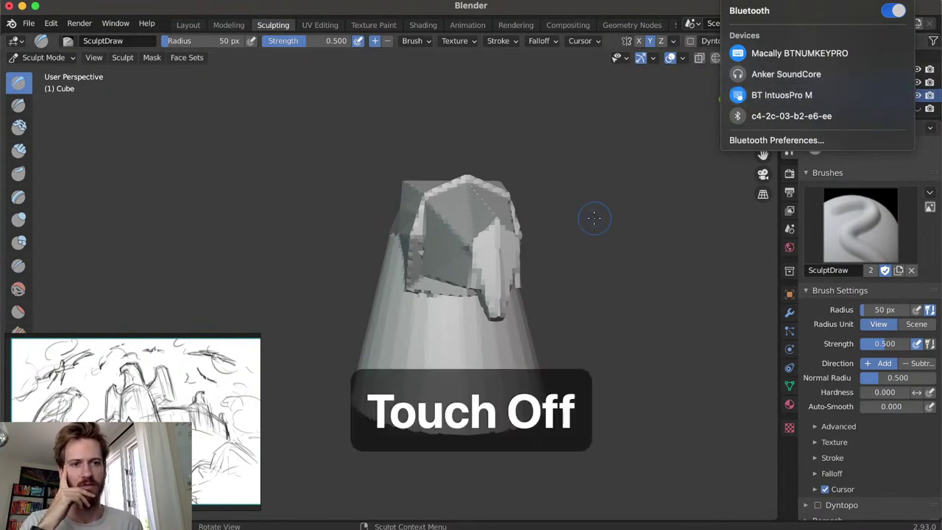
click(592, 177)
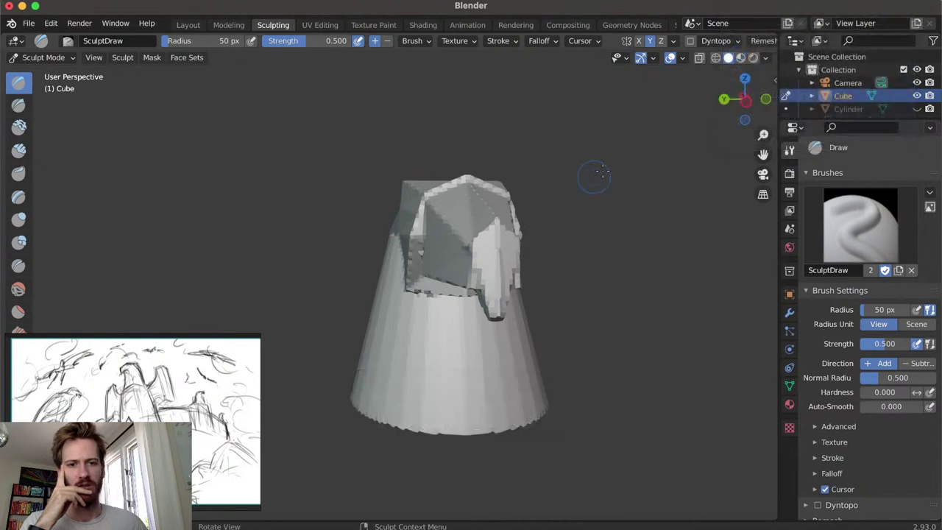
Enlarge the Draw brush to 102 px and start building up the gap where the side of the head meets the neck
middle_drag(416, 288, 434, 294)
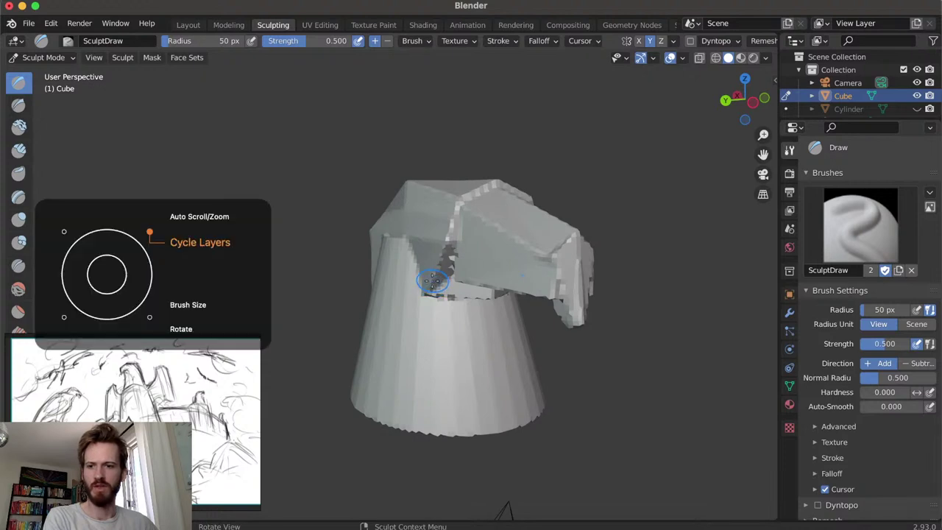
key(bracketright)
key(bracketright)
key(bracketright)
key(bracketright)
key(bracketright)
key(bracketright)
key(bracketright)
key(bracketright)
key(bracketright)
drag(425, 305, 431, 296)
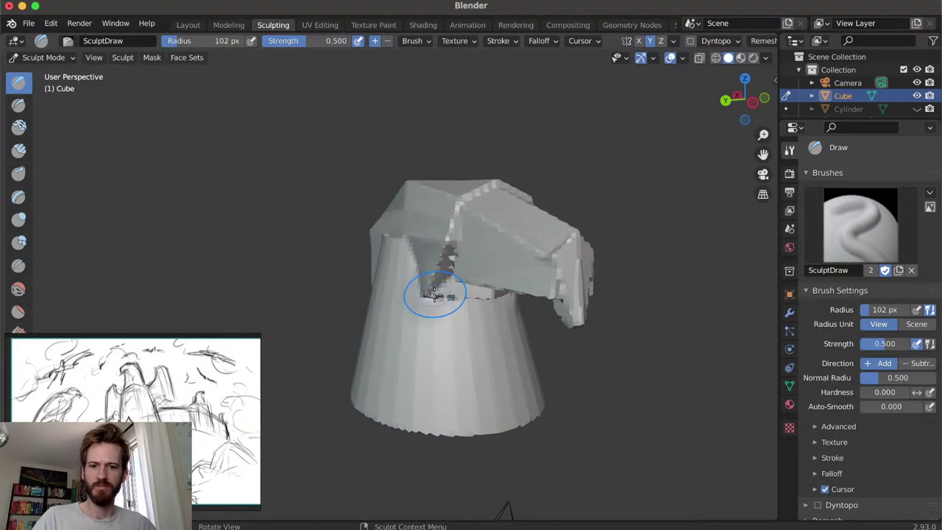
Set the Draw brush radius to 131 px and build up the back and sides of the head into the neck
mouse_move(412, 273)
middle_down()
mouse_move(434, 266)
mouse_move(456, 299)
mouse_move(452, 273)
mouse_move(384, 268)
mouse_move(418, 283)
mouse_move(431, 361)
middle_up()
key(f)
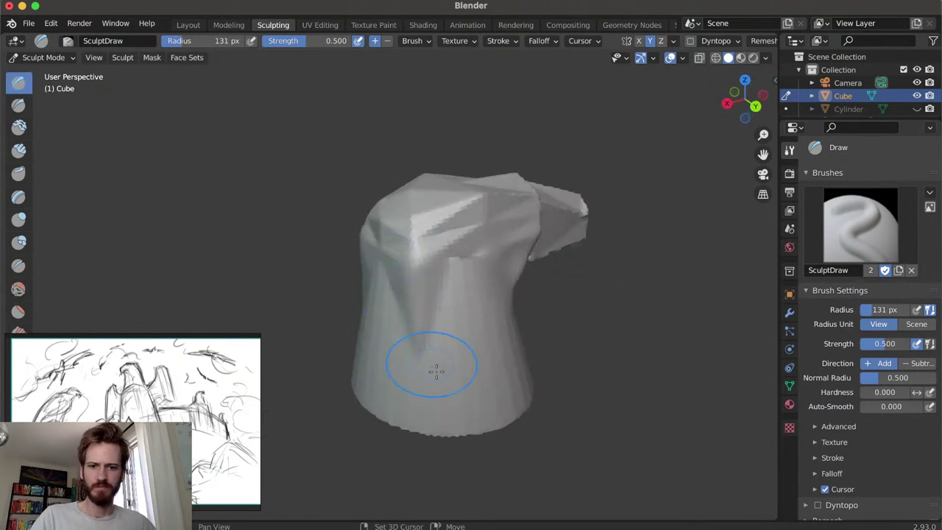
mouse_move(439, 252)
middle_down()
mouse_move(454, 279)
mouse_move(426, 249)
mouse_move(424, 291)
mouse_move(416, 263)
mouse_move(273, 435)
mouse_move(299, 261)
mouse_move(400, 265)
mouse_move(392, 247)
mouse_move(459, 231)
middle_up()
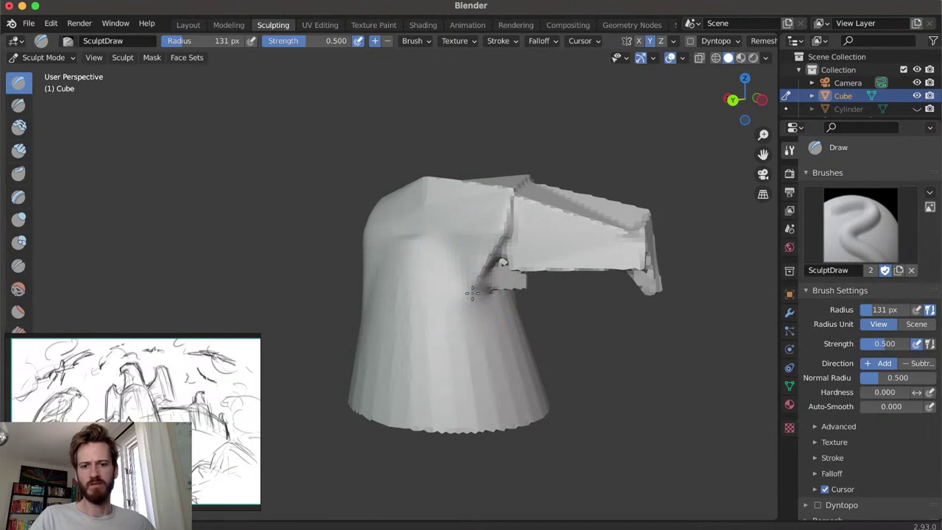
mouse_move(480, 292)
middle_down()
mouse_move(468, 256)
mouse_move(504, 261)
middle_up()
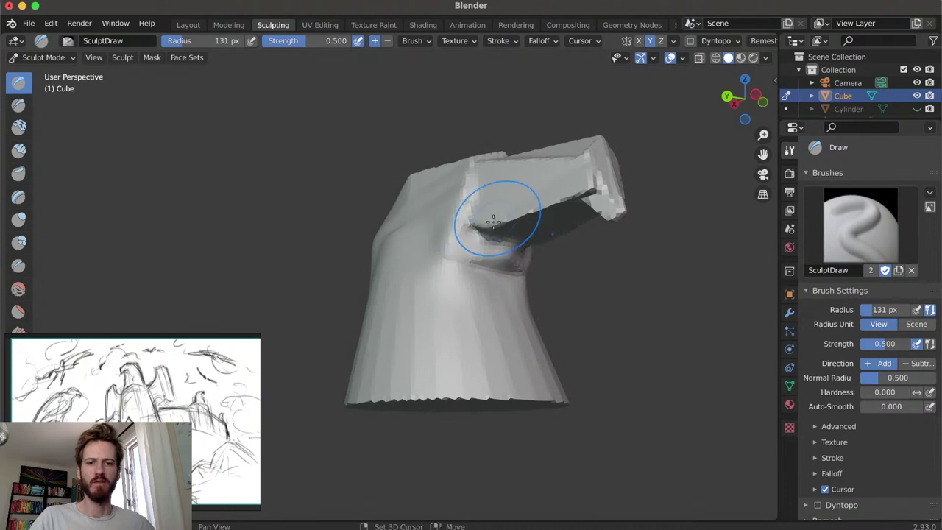
Reduce the Draw brush to 94 px and fill the gap under the head so it blends into the neck
mouse_move(496, 225)
middle_down()
mouse_move(508, 249)
mouse_move(492, 252)
middle_up()
key(bracketleft)
mouse_move(489, 258)
mouse_down()
mouse_move(496, 252)
mouse_move(481, 294)
mouse_move(458, 273)
mouse_up()
middle_drag(457, 274, 516, 277)
drag(516, 277, 500, 257)
mouse_move(500, 256)
middle_down()
mouse_move(505, 273)
mouse_move(456, 302)
mouse_move(414, 359)
middle_up()
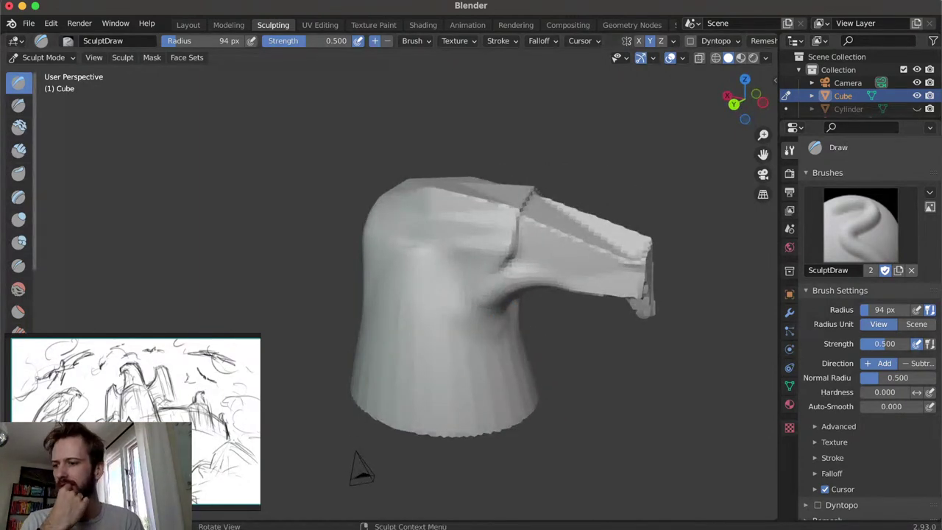
Switch to Finder and open the Birds folder inside References > Animals
key(super+Tab)
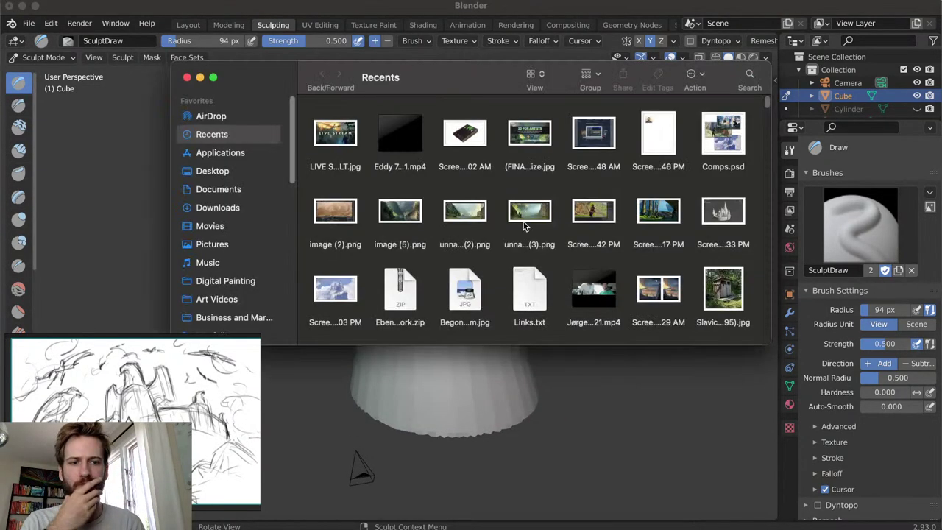
scroll(218, 254, down, 5)
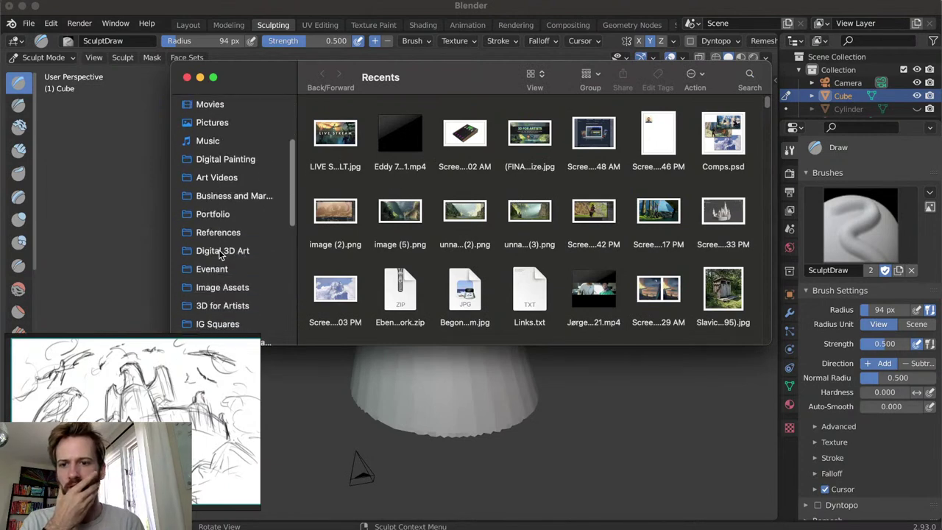
click(234, 229)
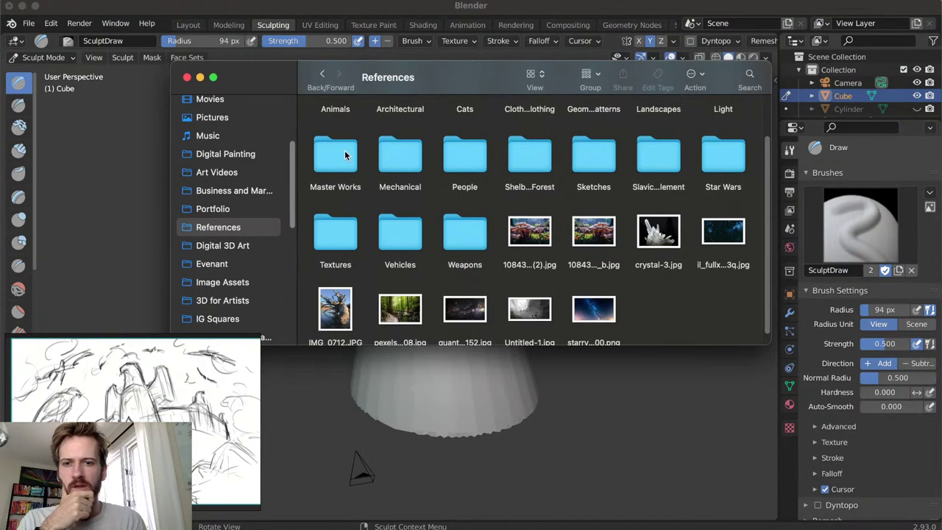
scroll(560, 182, down, 1)
scroll(561, 182, up, 3)
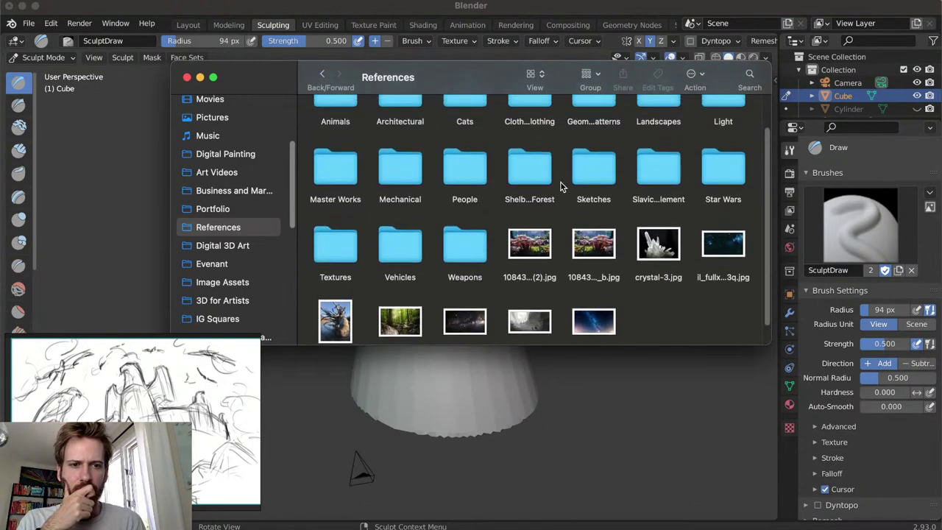
double_click(339, 147)
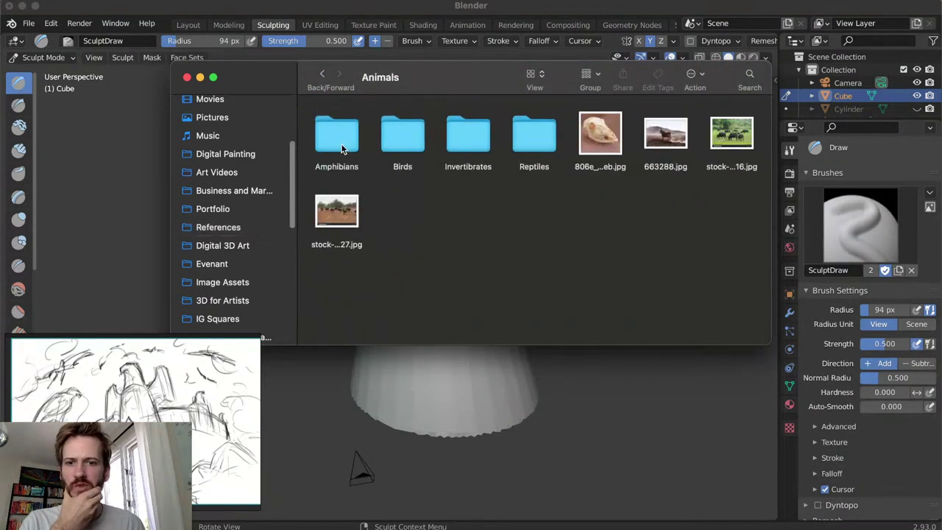
double_click(402, 134)
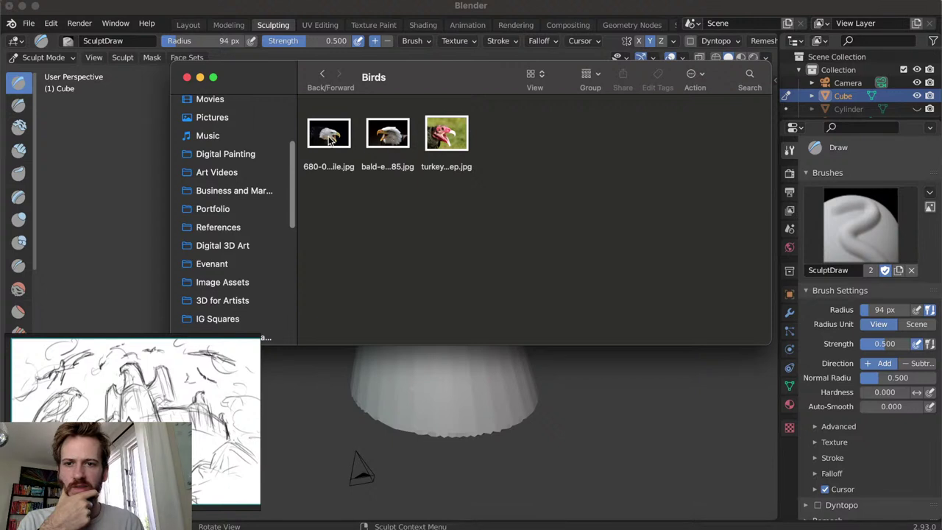
Add the first bald eagle photo from the Birds folder to the reference board with the concept sketch
drag(329, 139, 351, 166)
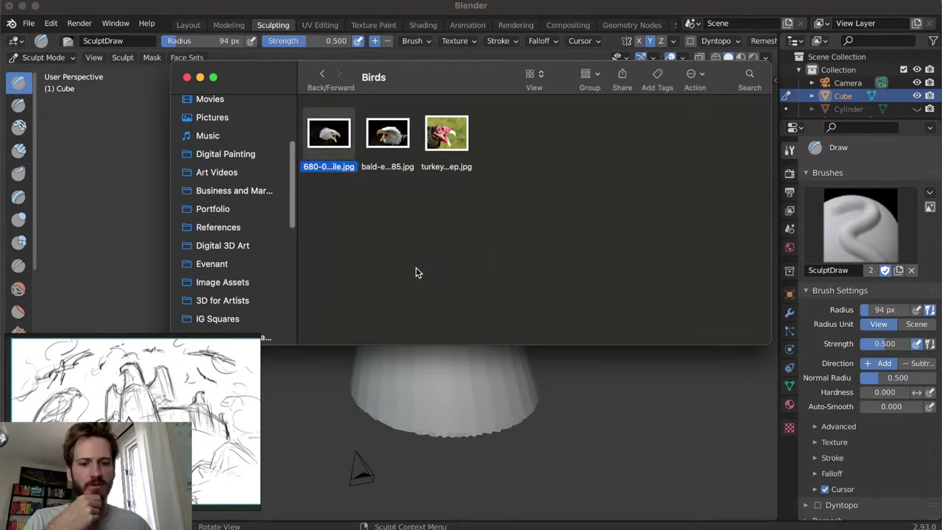
drag(336, 146, 591, 500)
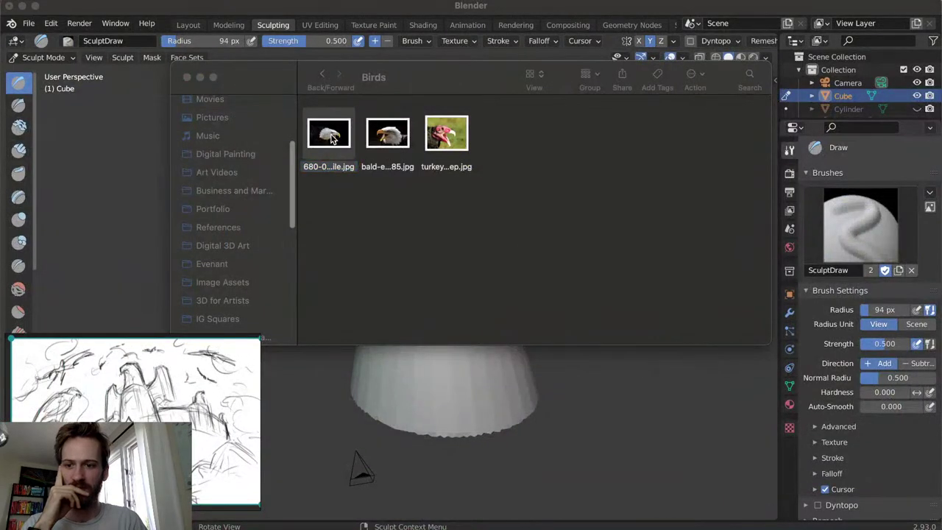
drag(332, 140, 188, 427)
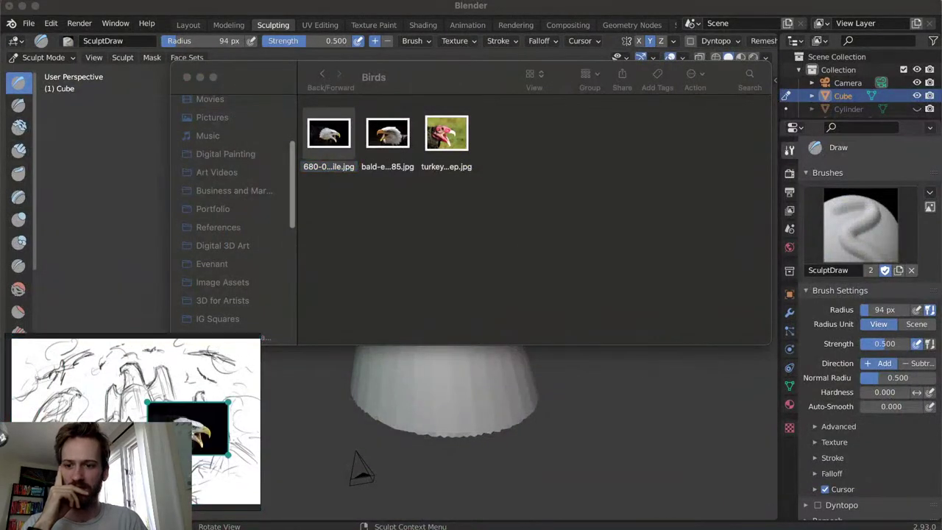
Move the eagle photo off the middle of the concept sketch and enlarge it on the reference board
drag(234, 406, 259, 380)
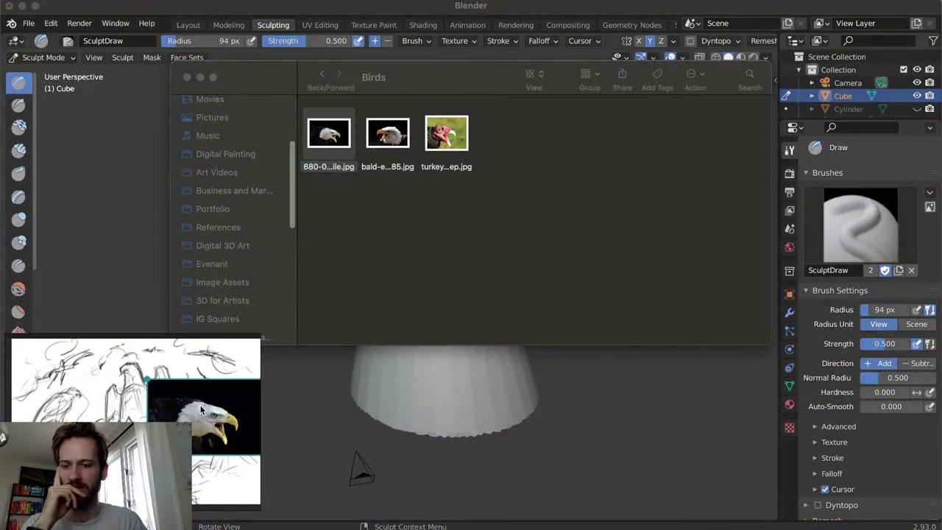
scroll(199, 410, down, 3)
drag(210, 412, 63, 442)
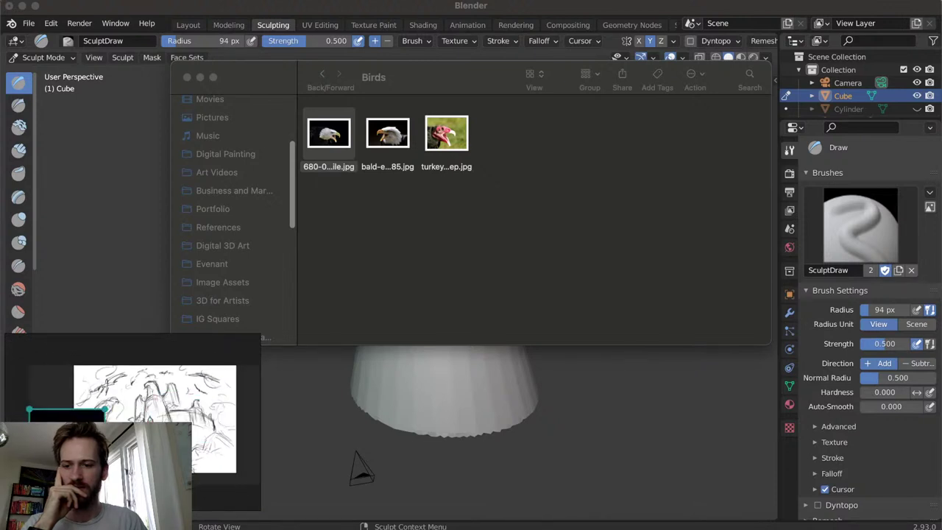
drag(105, 409, 175, 356)
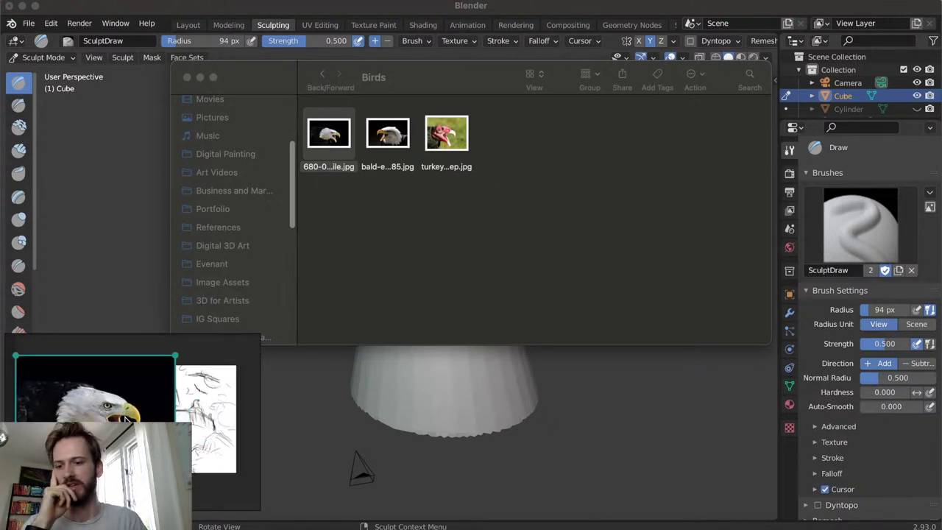
Place the first eagle photo below the concept sketch and frame the eagle's head on the reference board
mouse_move(96, 389)
mouse_down()
mouse_move(155, 459)
mouse_move(161, 510)
mouse_up()
middle_drag(188, 458, 164, 391)
scroll(165, 391, up, 4)
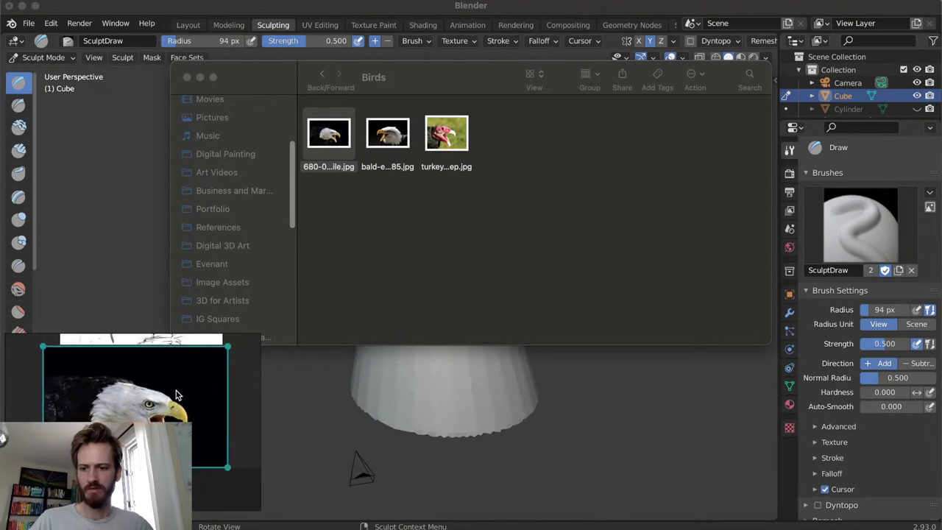
scroll(174, 397, up, 3)
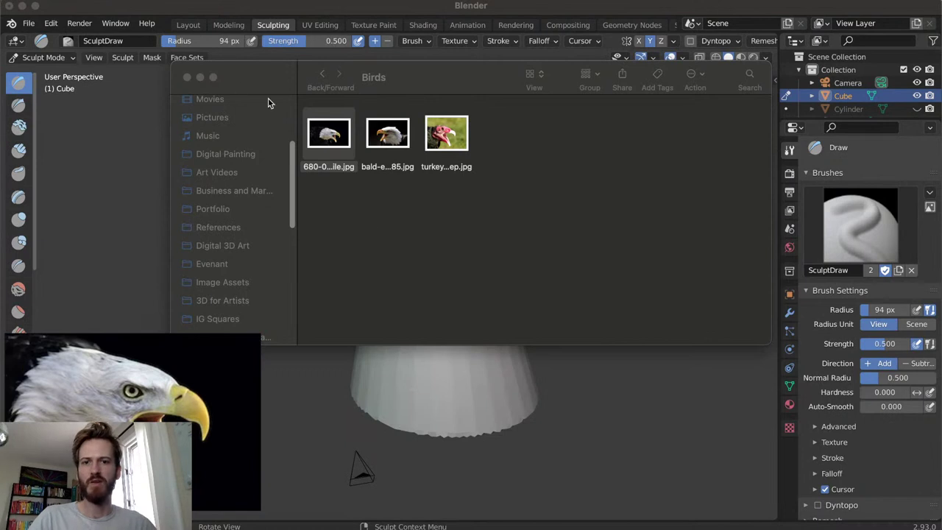
Add the second bald eagle photo from the Birds folder to the reference board and frame it at a larger size
drag(389, 135, 147, 412)
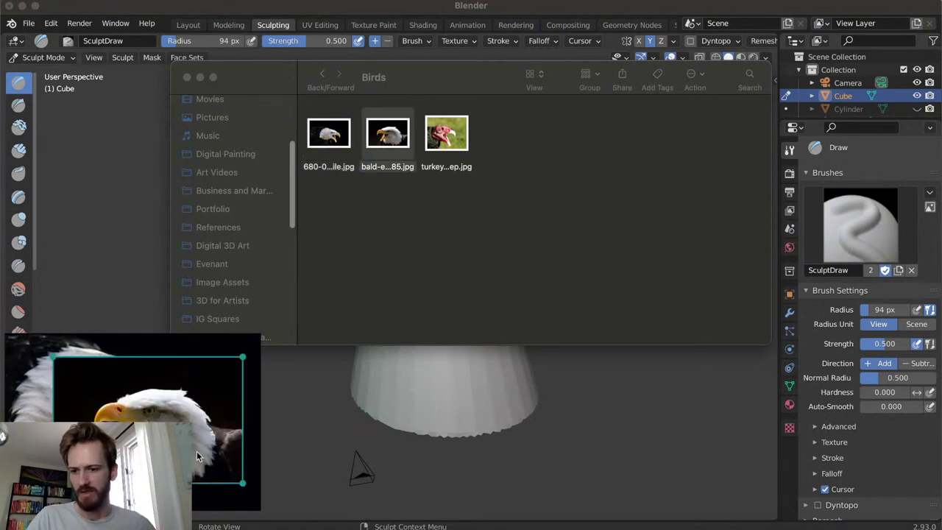
drag(58, 360, 99, 401)
drag(186, 470, 241, 508)
drag(175, 447, 196, 437)
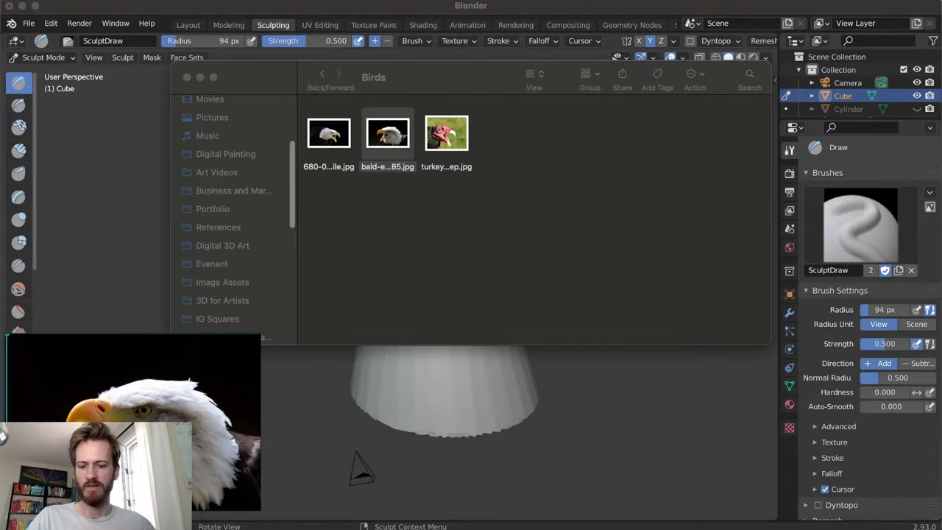
Return to Blender and flip the second eagle photo horizontally on the reference board
key(ctrl+Left)
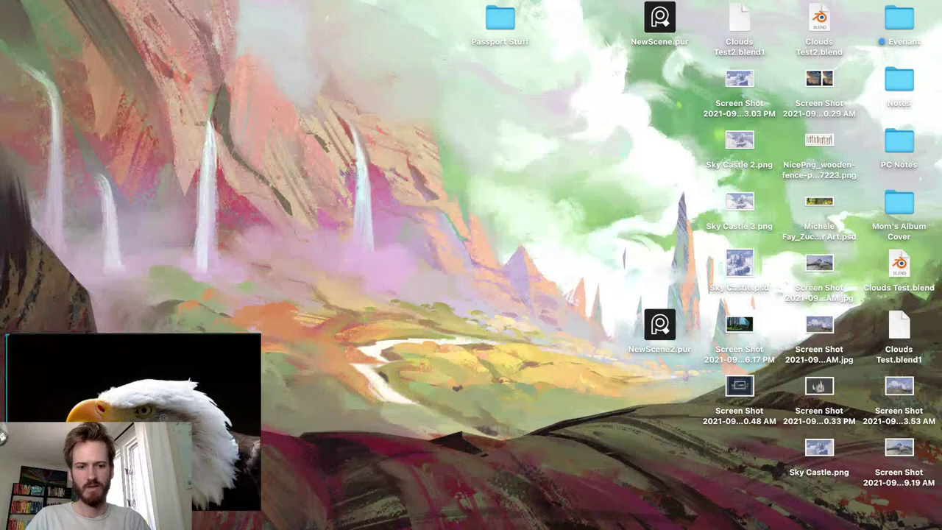
click(616, 524)
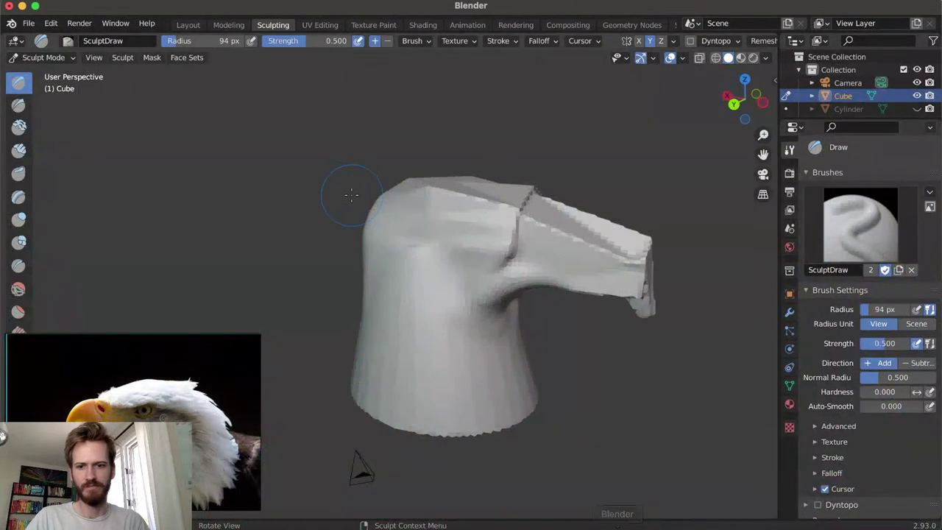
click(165, 392)
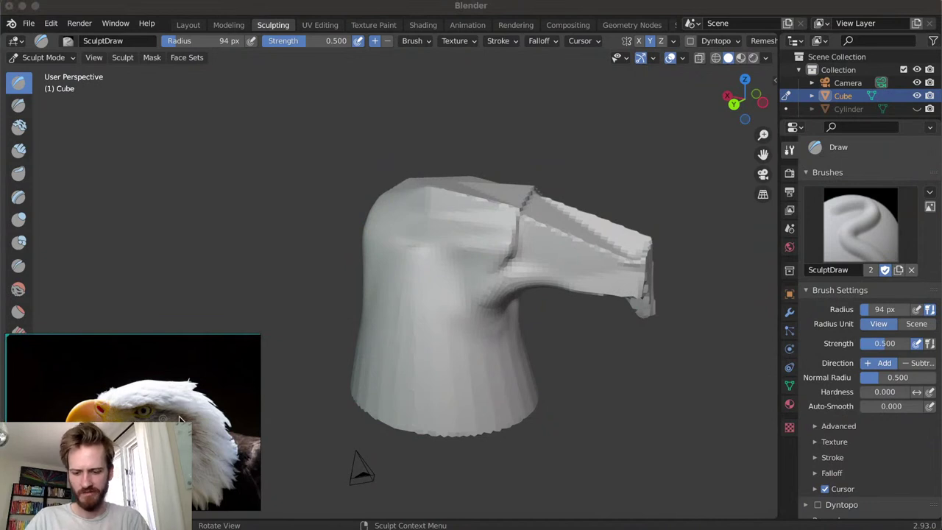
key(alt+shift+h)
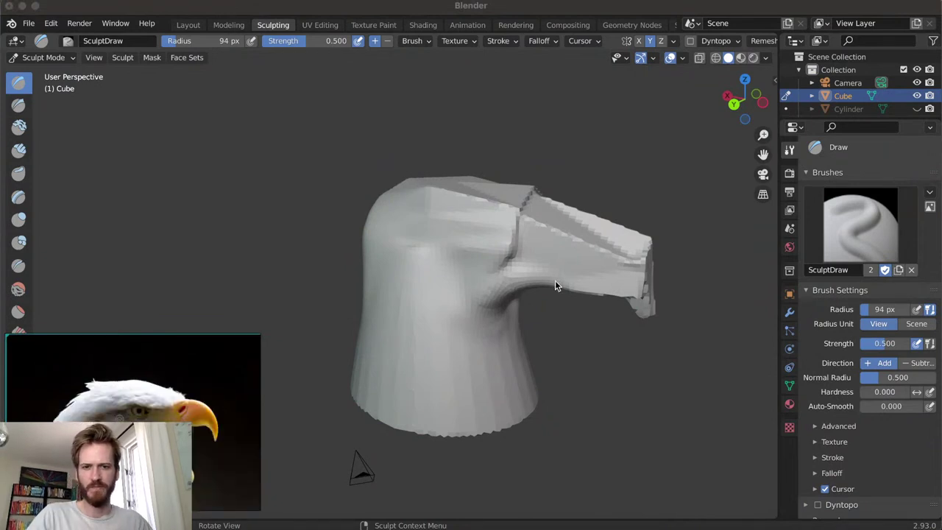
Enlarge the Draw brush to 192 px and build up volume on the back of the head and neck
click(475, 323)
middle_drag(474, 323, 463, 295)
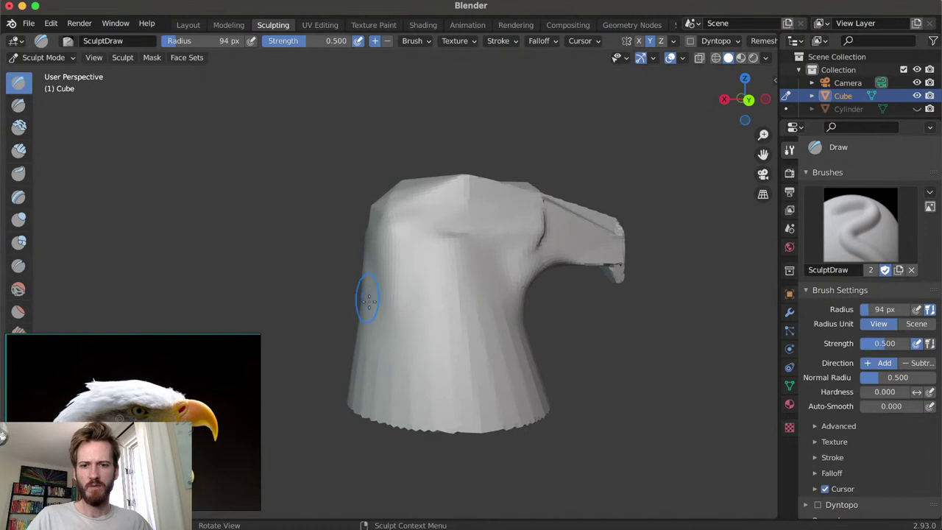
middle_drag(410, 316, 371, 309)
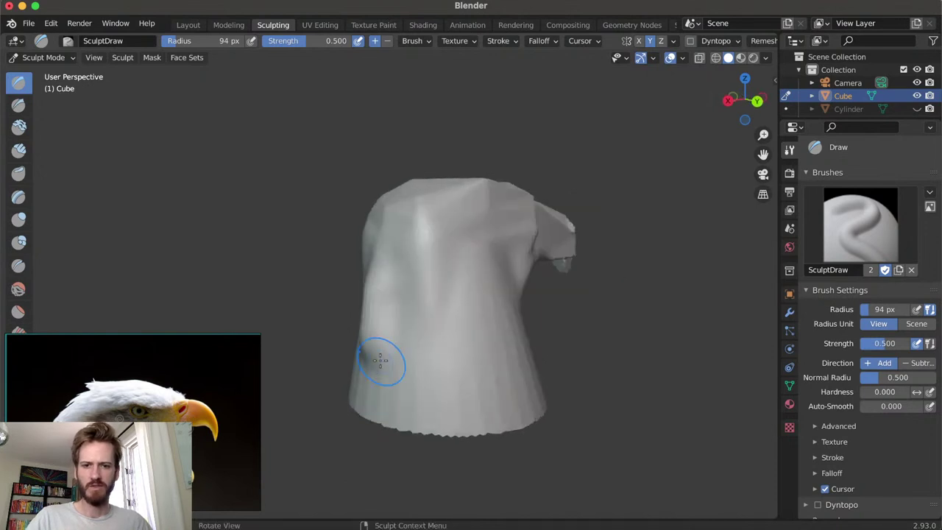
key(f)
click(400, 280)
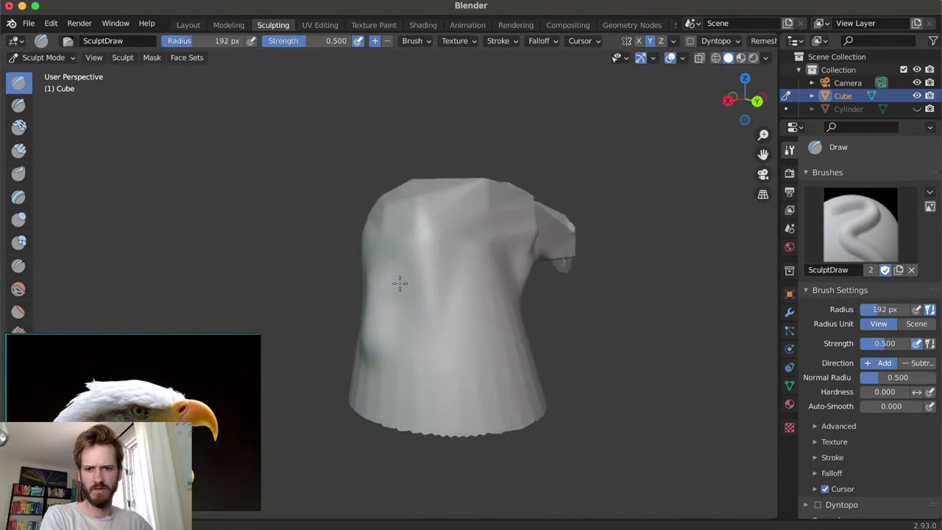
mouse_move(391, 261)
mouse_down()
mouse_move(395, 395)
mouse_move(385, 371)
mouse_move(373, 428)
mouse_move(399, 421)
mouse_move(446, 248)
mouse_up()
mouse_move(446, 248)
middle_down()
mouse_move(389, 279)
mouse_move(431, 278)
middle_up()
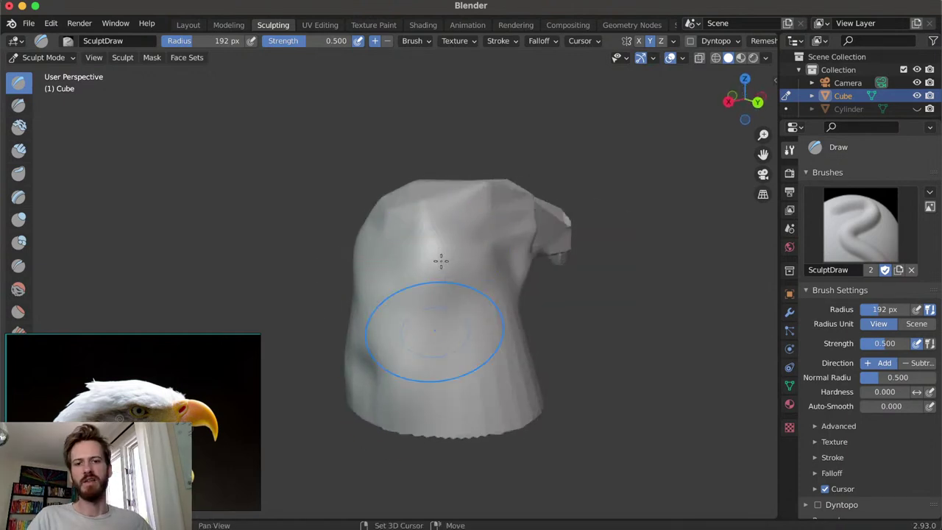
middle_drag(364, 373, 415, 368)
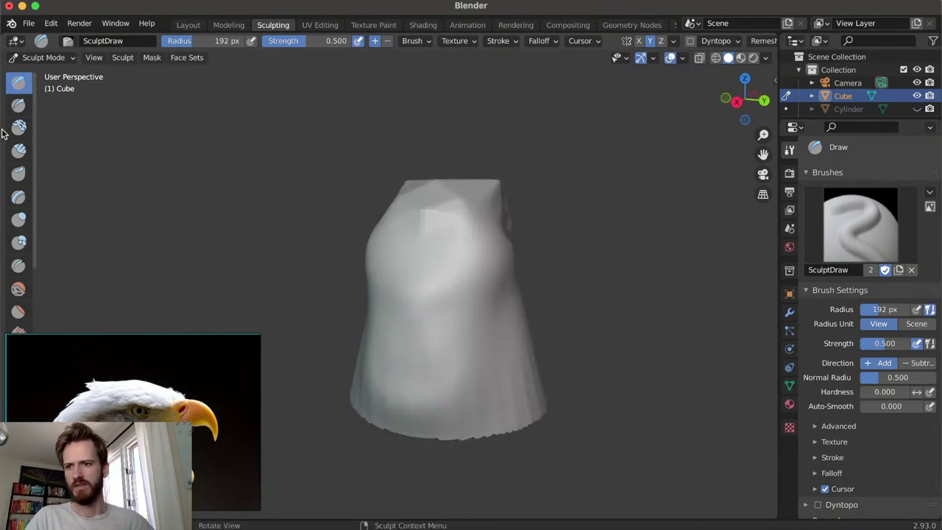
Build up feather-like mass down the back and side of the neck with the 192 px Clay Strips brush
click(18, 150)
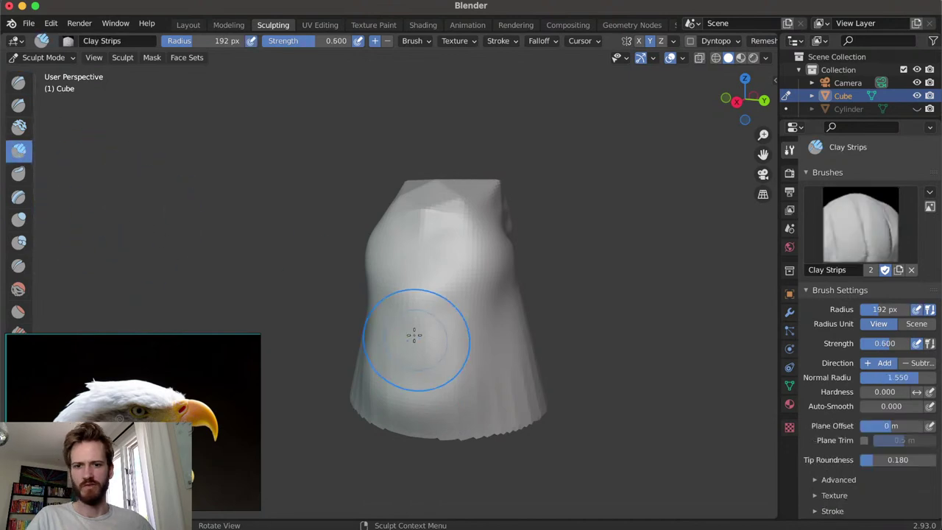
mouse_move(441, 358)
middle_down()
mouse_move(395, 275)
mouse_move(389, 331)
mouse_move(399, 358)
middle_up()
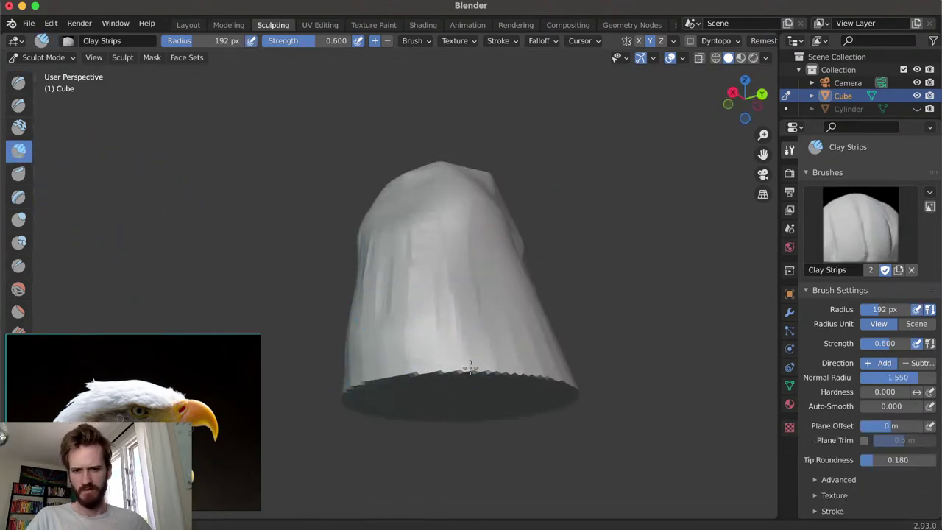
mouse_move(441, 361)
mouse_down()
mouse_move(379, 370)
mouse_move(459, 361)
mouse_move(411, 298)
mouse_move(395, 348)
mouse_up()
mouse_move(431, 343)
middle_down()
mouse_move(466, 358)
mouse_move(381, 378)
middle_up()
middle_drag(473, 320, 416, 301)
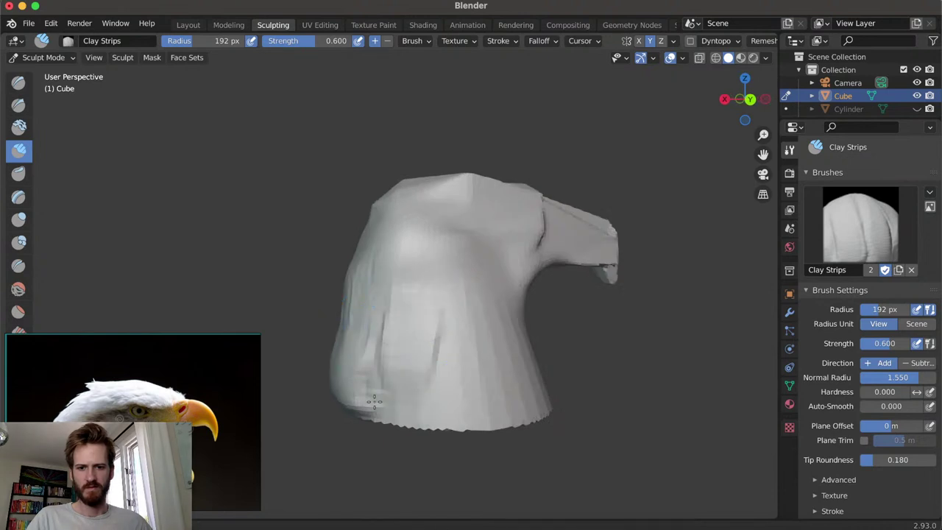
mouse_move(399, 399)
middle_down()
mouse_move(431, 280)
mouse_move(399, 321)
middle_up()
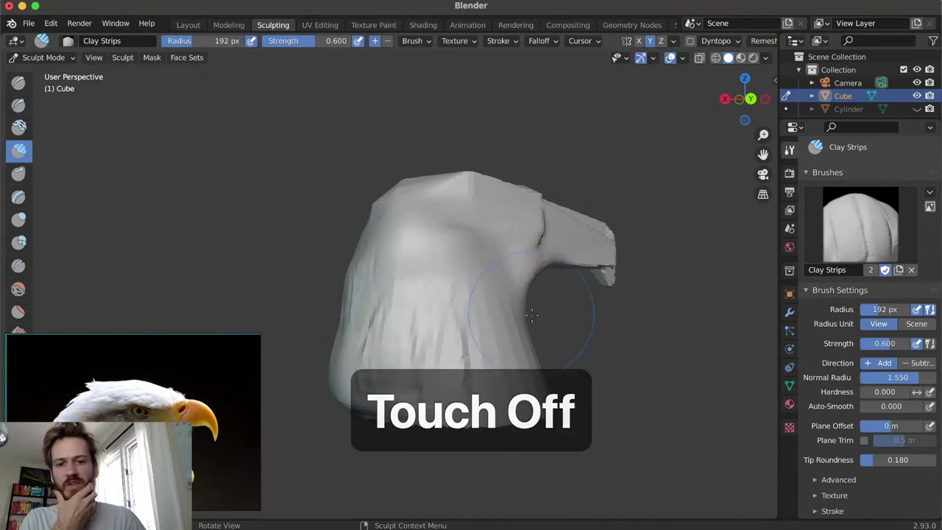
drag(423, 327, 425, 368)
drag(398, 345, 452, 347)
key(ctrl+z)
key(ctrl+z)
Reduce the Clay Strips brush to 111 px and layer narrower vertical strokes on the side and back of the neck
key(bracketleft)
key(bracketleft)
key(bracketleft)
key(bracketleft)
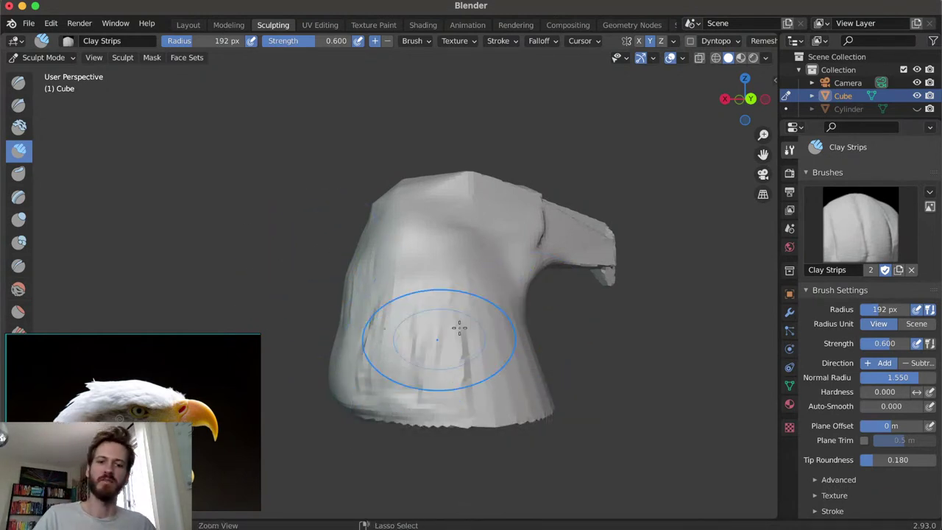
key(bracketleft)
middle_drag(410, 357, 481, 282)
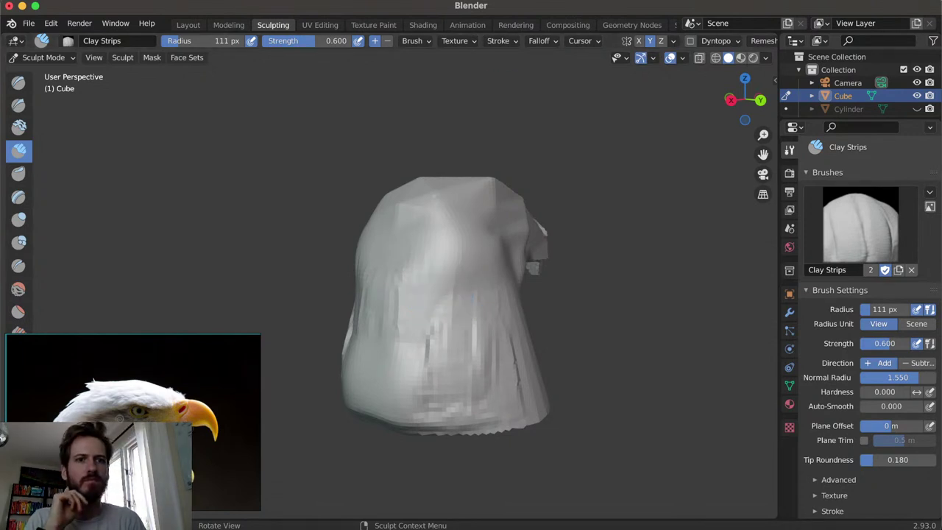
Connect the BT IntuosPro M tablet over Bluetooth
click(739, 4)
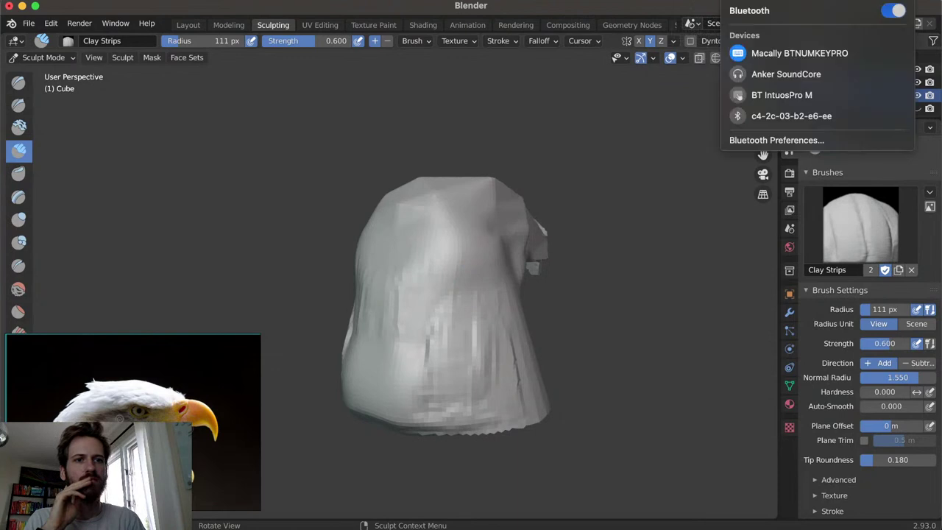
click(769, 95)
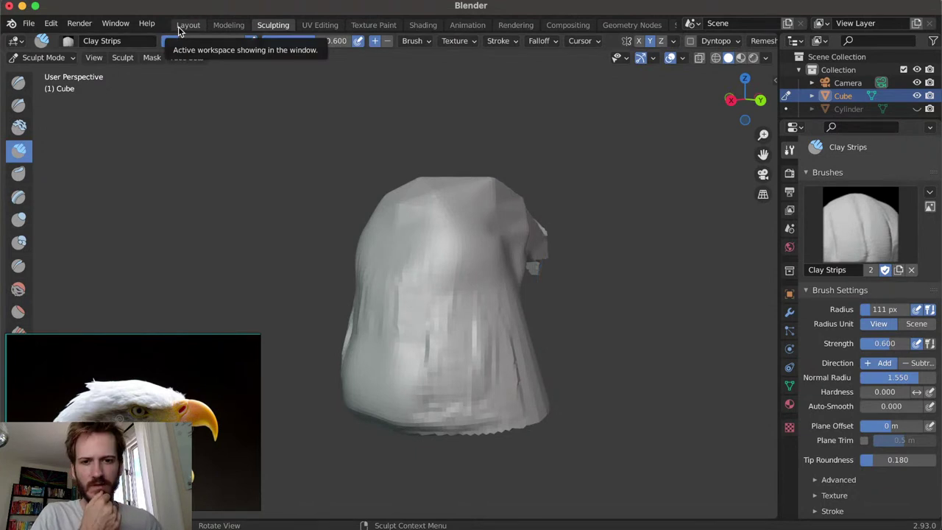
Add more vertical Clay Strips strokes down the back of the neck and check the head from above
mouse_move(431, 273)
mouse_down()
mouse_move(416, 336)
mouse_move(434, 357)
mouse_move(414, 288)
mouse_move(391, 294)
mouse_move(379, 273)
mouse_move(384, 403)
mouse_up()
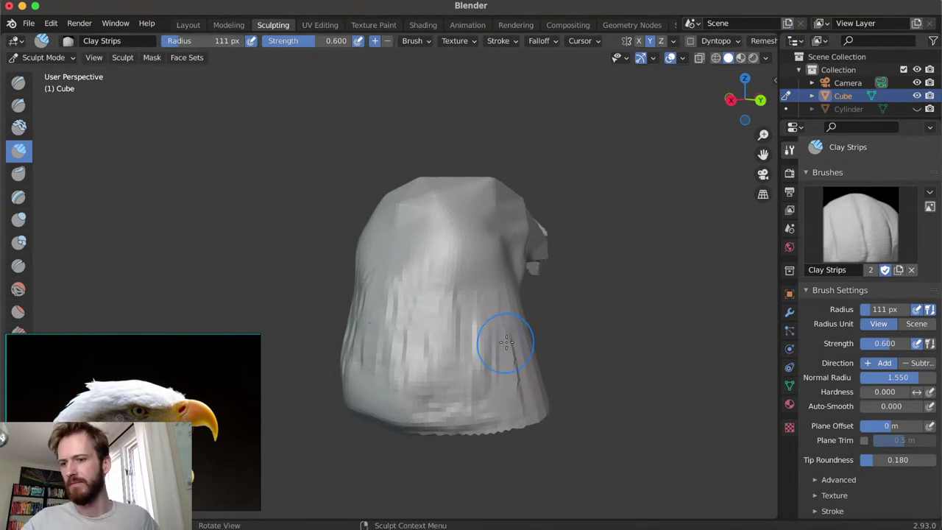
mouse_move(540, 284)
middle_down()
mouse_move(422, 301)
mouse_move(449, 296)
mouse_move(437, 262)
middle_up()
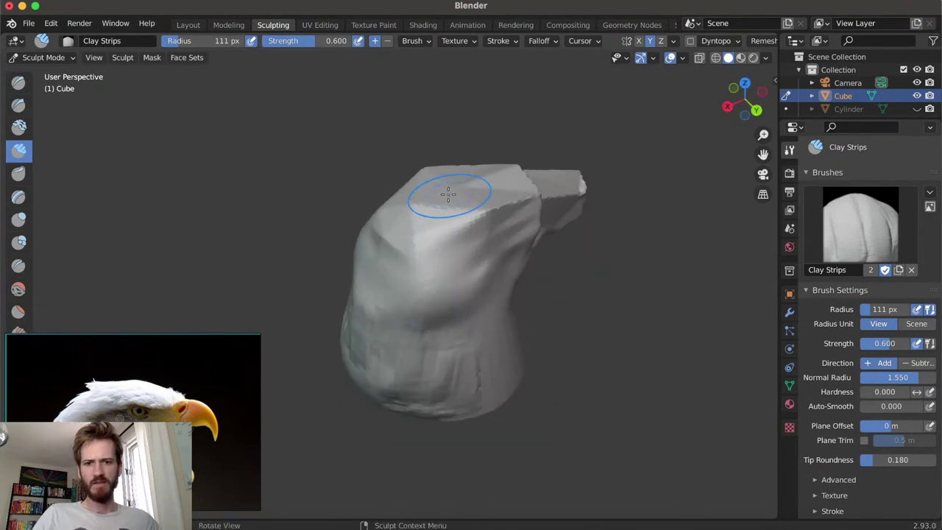
mouse_move(412, 219)
middle_down()
mouse_move(431, 242)
mouse_move(439, 296)
mouse_move(440, 283)
middle_up()
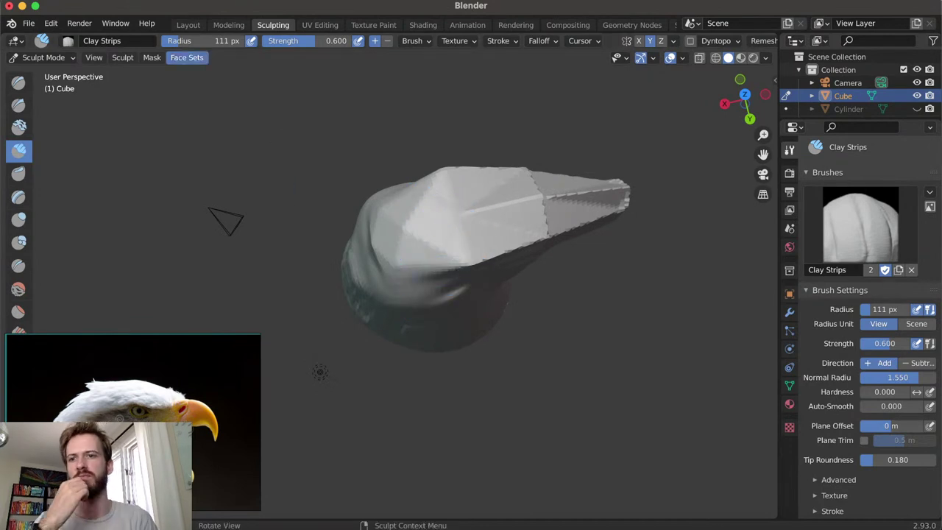
Apply the head mesh's scale in the Layout workspace and return to the Sculpting workspace
click(188, 25)
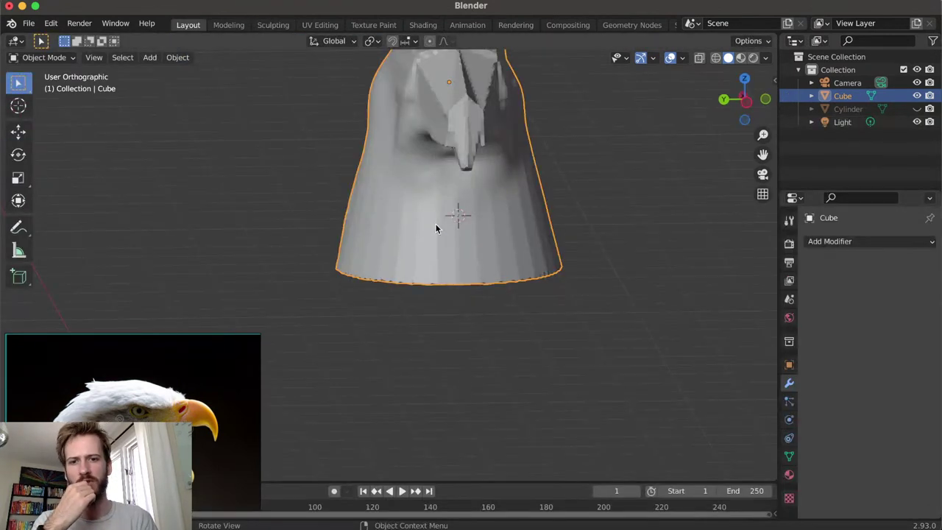
key(ctrl+a)
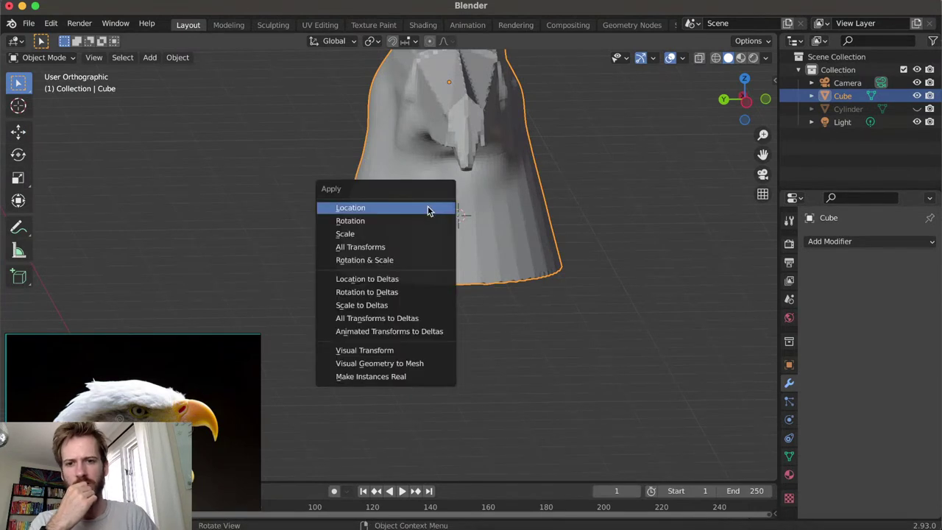
click(402, 234)
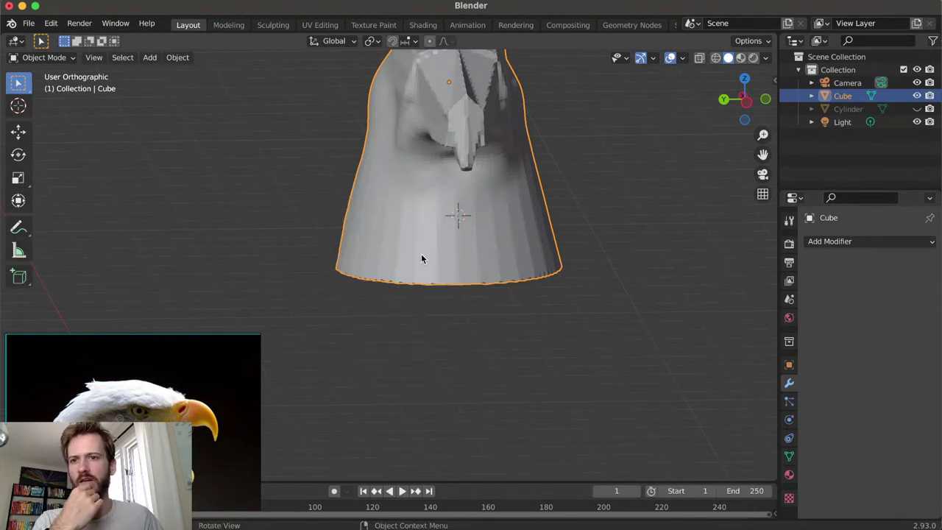
click(273, 25)
Sculpt Clay Strips strokes around the back and side of the neck and soften the angular back of the head
mouse_move(442, 284)
middle_down()
mouse_move(441, 210)
mouse_move(426, 256)
mouse_move(458, 258)
mouse_move(495, 235)
mouse_move(437, 361)
mouse_move(428, 294)
mouse_move(423, 332)
mouse_move(408, 323)
mouse_move(384, 358)
middle_up()
mouse_move(377, 353)
mouse_down()
mouse_move(405, 348)
mouse_move(334, 369)
mouse_move(380, 339)
mouse_move(392, 306)
mouse_up()
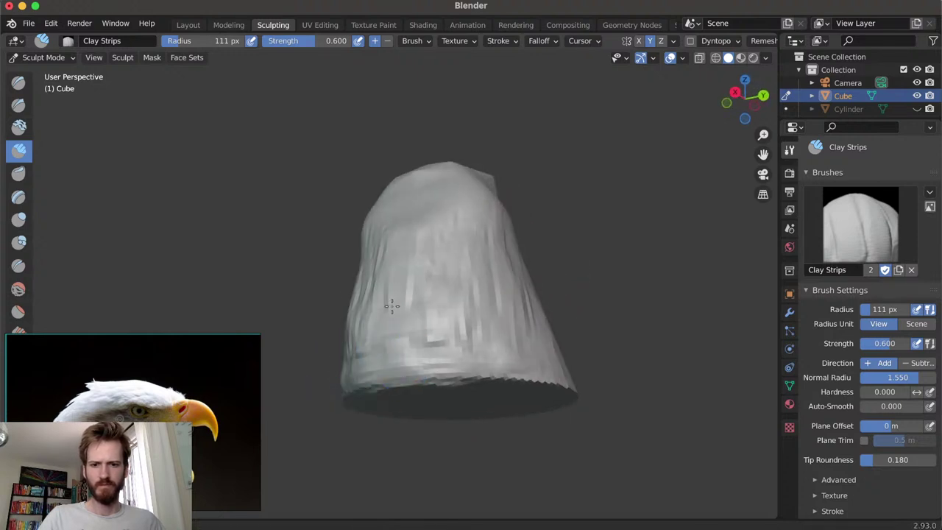
mouse_move(368, 326)
middle_down()
mouse_move(401, 315)
mouse_move(432, 354)
middle_up()
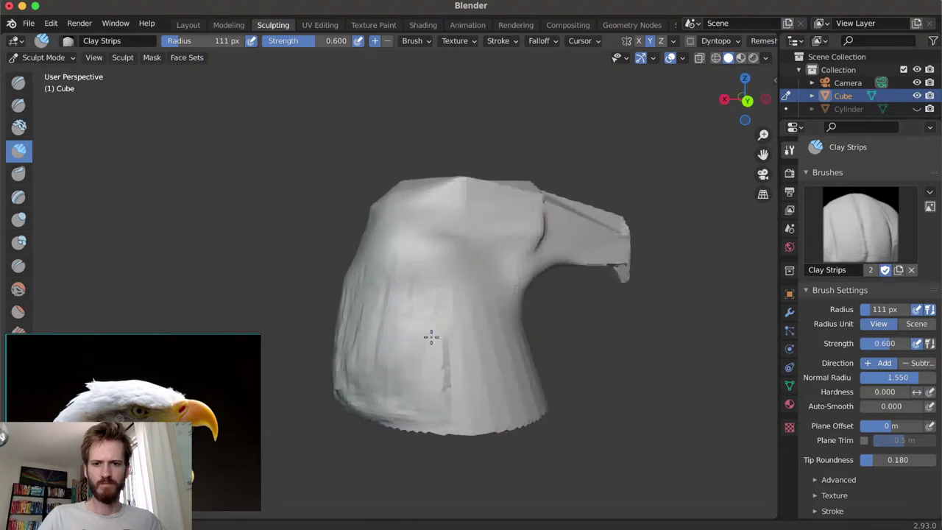
mouse_move(458, 320)
middle_down()
mouse_move(434, 256)
mouse_move(471, 310)
mouse_move(505, 220)
mouse_move(445, 194)
mouse_move(437, 242)
mouse_move(368, 231)
mouse_move(478, 209)
middle_up()
middle_drag(416, 242, 437, 221)
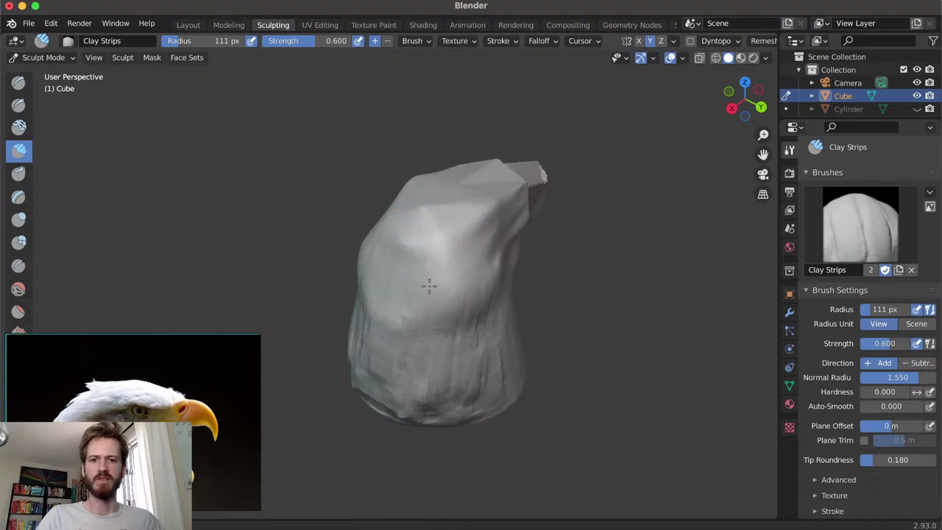
mouse_move(408, 268)
middle_down()
mouse_move(441, 280)
mouse_move(455, 304)
middle_up()
mouse_move(442, 258)
middle_down()
mouse_move(479, 269)
mouse_move(532, 307)
mouse_move(508, 267)
mouse_move(485, 254)
middle_up()
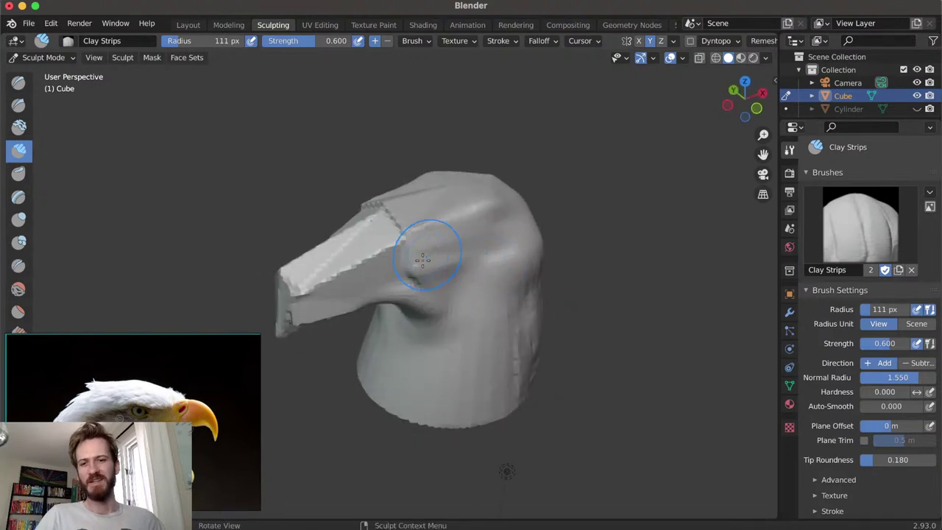
Reduce the Clay Strips brush to 40 px and build up the front of the beak above its hooked tip
mouse_move(369, 285)
middle_down()
mouse_move(368, 326)
mouse_move(416, 293)
mouse_move(400, 273)
middle_up()
key(f)
click(464, 252)
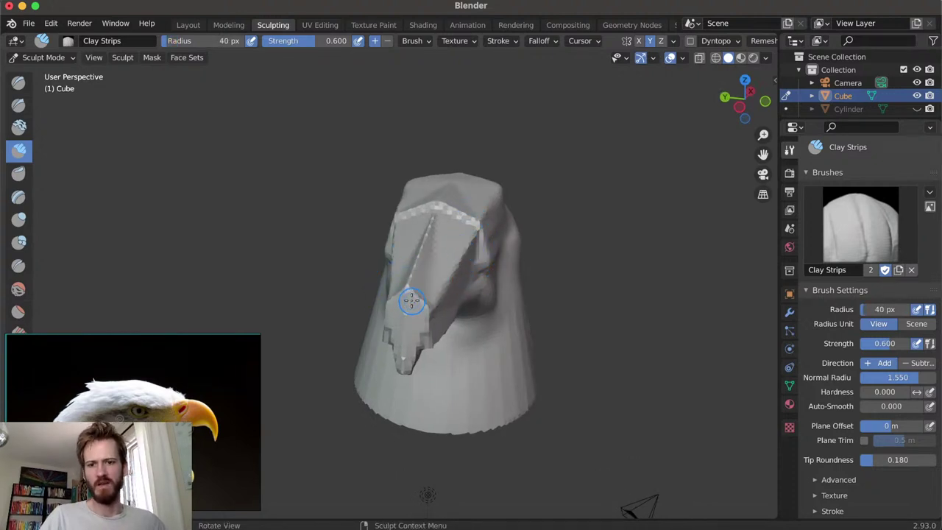
drag(432, 284, 423, 304)
mouse_move(423, 286)
middle_down()
mouse_move(504, 280)
mouse_move(400, 312)
mouse_move(354, 236)
middle_up()
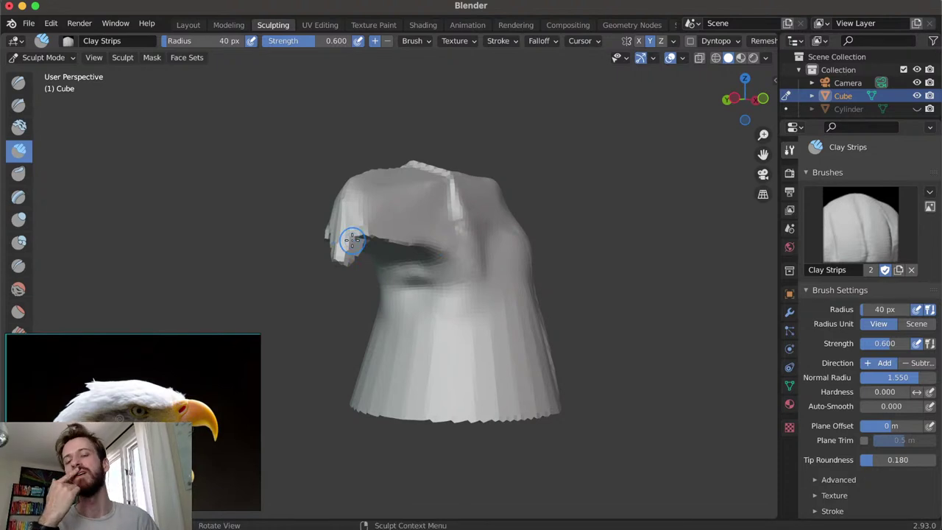
mouse_move(415, 280)
middle_down()
mouse_move(326, 262)
mouse_move(316, 312)
middle_up()
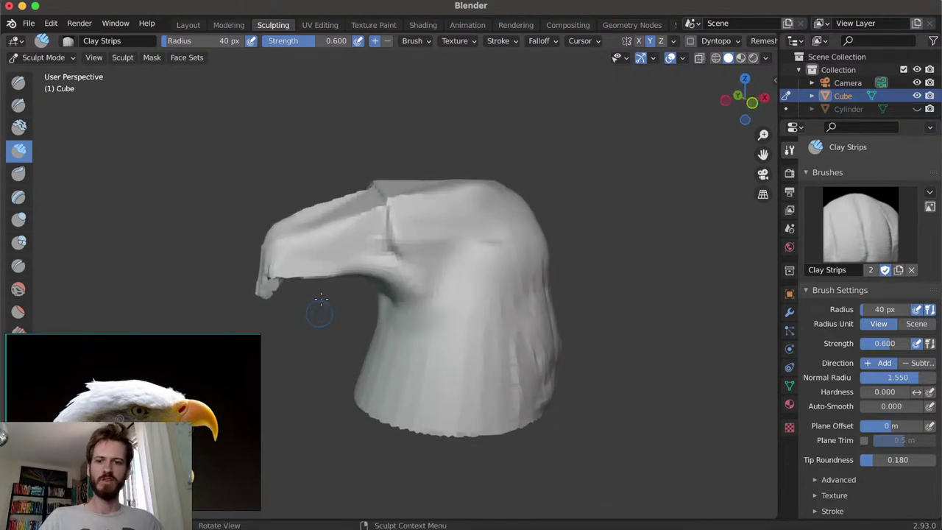
Build up the hooked tip of the eagle's beak and its underside with 40 px Clay Strips strokes
drag(280, 268, 268, 287)
mouse_move(267, 287)
middle_down()
mouse_move(326, 269)
mouse_move(326, 301)
mouse_move(374, 270)
mouse_move(435, 252)
mouse_move(315, 257)
mouse_move(330, 257)
mouse_move(361, 188)
mouse_move(312, 220)
mouse_move(302, 259)
mouse_move(343, 278)
mouse_move(391, 195)
mouse_move(356, 238)
mouse_move(342, 210)
middle_up()
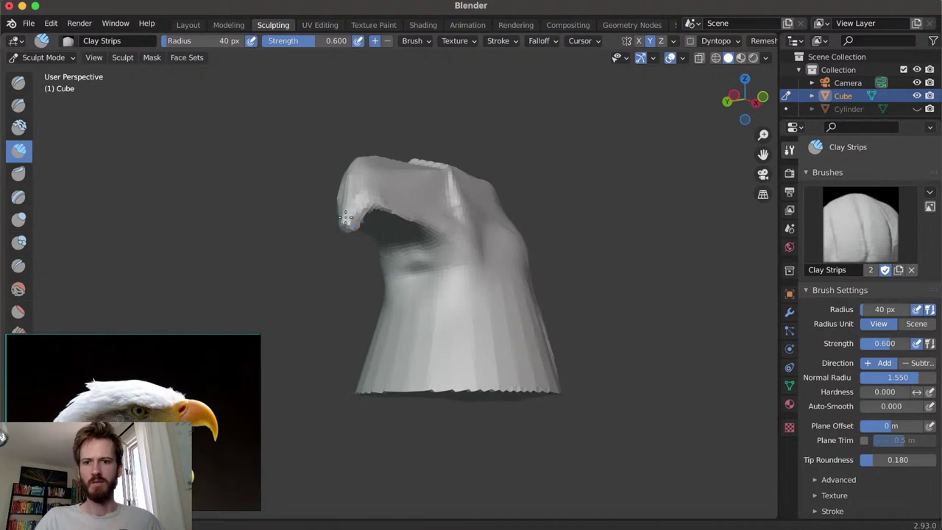
mouse_move(411, 204)
middle_down()
mouse_move(451, 193)
mouse_move(540, 238)
mouse_move(503, 240)
middle_up()
drag(483, 298, 484, 302)
mouse_move(484, 301)
middle_down()
mouse_move(525, 238)
mouse_move(581, 254)
mouse_move(615, 184)
mouse_move(602, 139)
mouse_move(605, 162)
middle_up()
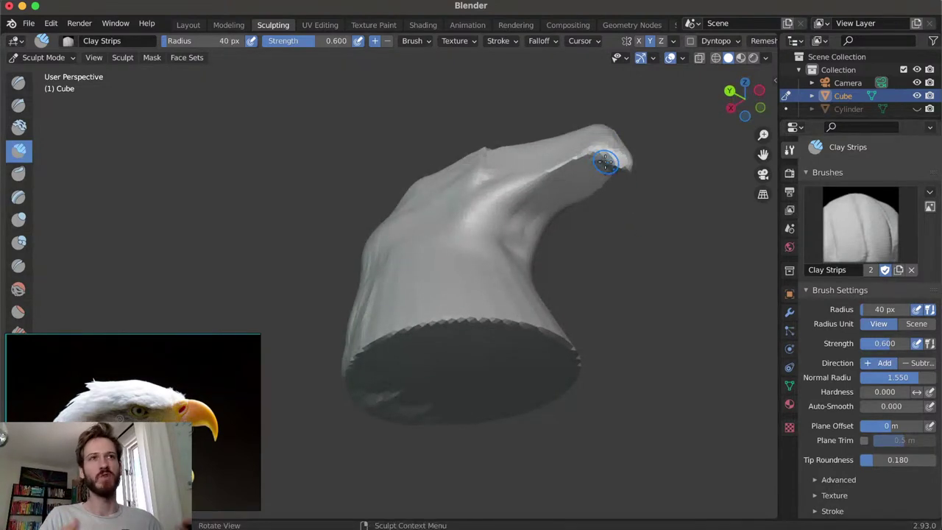
Fill the step between the beak base and forehead with 40 px Clay Strips strokes, blending the beak into the head
mouse_move(460, 331)
middle_down()
mouse_move(484, 361)
mouse_move(498, 260)
mouse_move(431, 319)
middle_up()
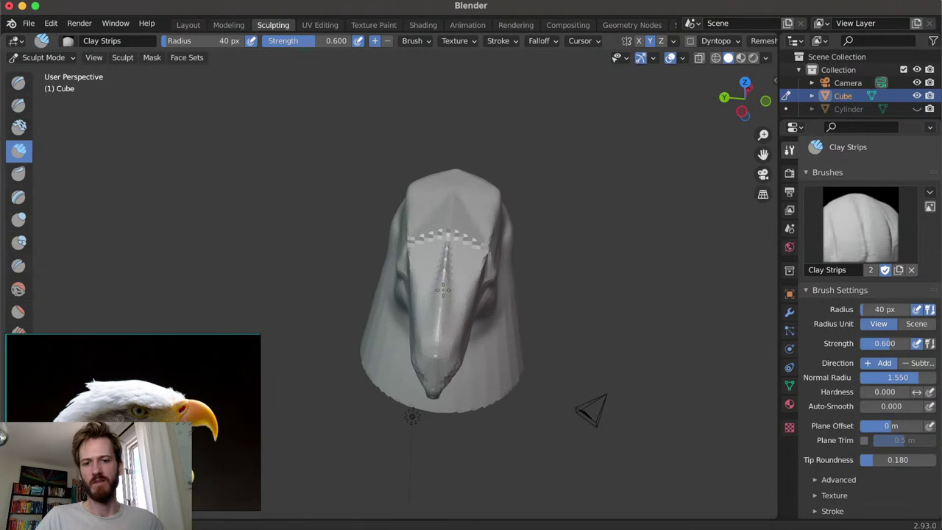
mouse_move(431, 300)
middle_down()
mouse_move(452, 250)
mouse_move(522, 235)
mouse_move(471, 230)
middle_up()
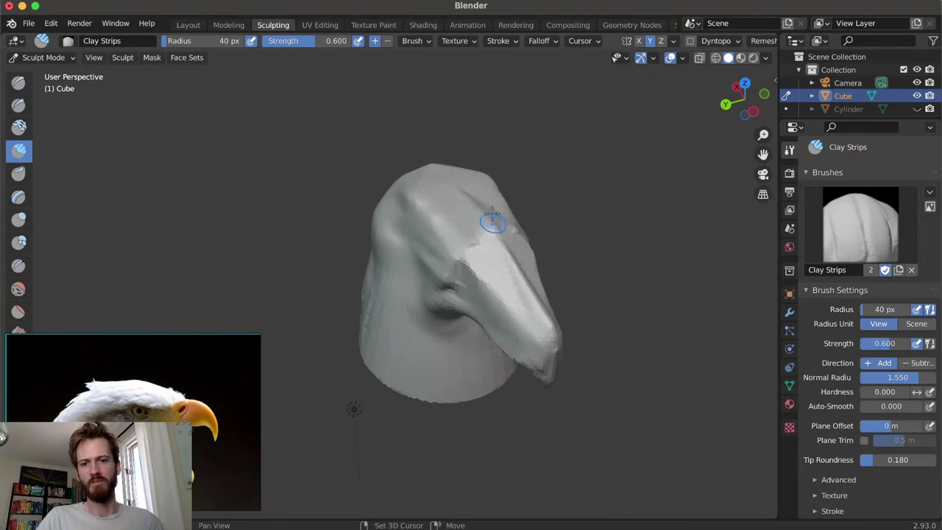
mouse_move(488, 231)
middle_down()
mouse_move(542, 169)
mouse_move(473, 220)
mouse_move(455, 276)
middle_up()
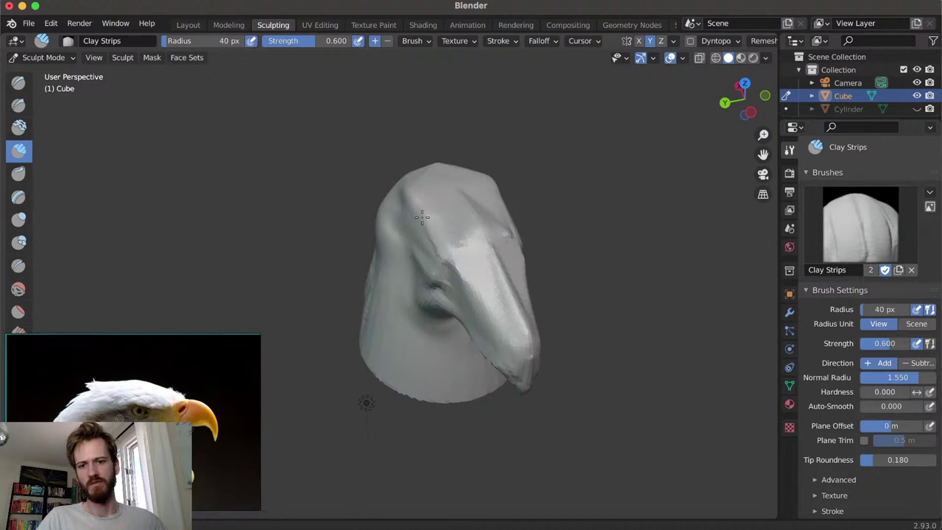
mouse_move(442, 230)
middle_down()
mouse_move(486, 224)
mouse_move(508, 235)
mouse_move(446, 235)
middle_up()
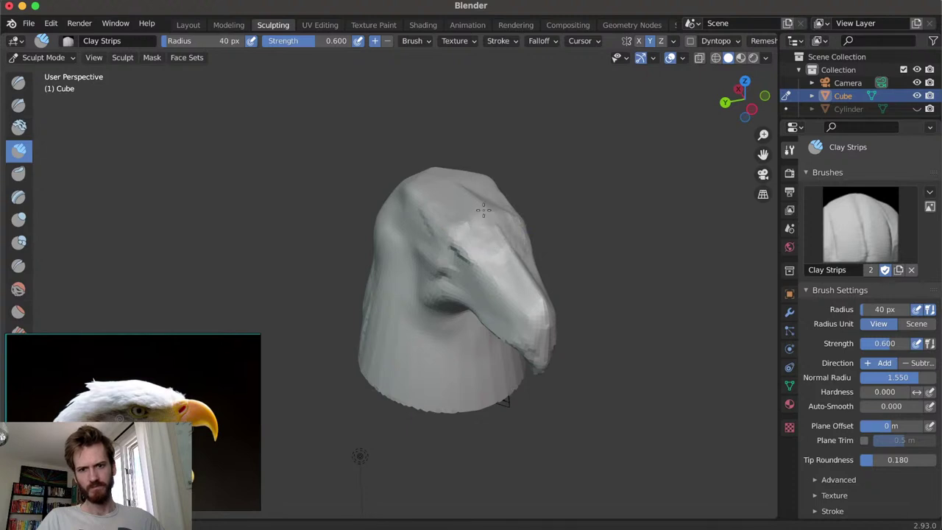
middle_drag(498, 245, 453, 236)
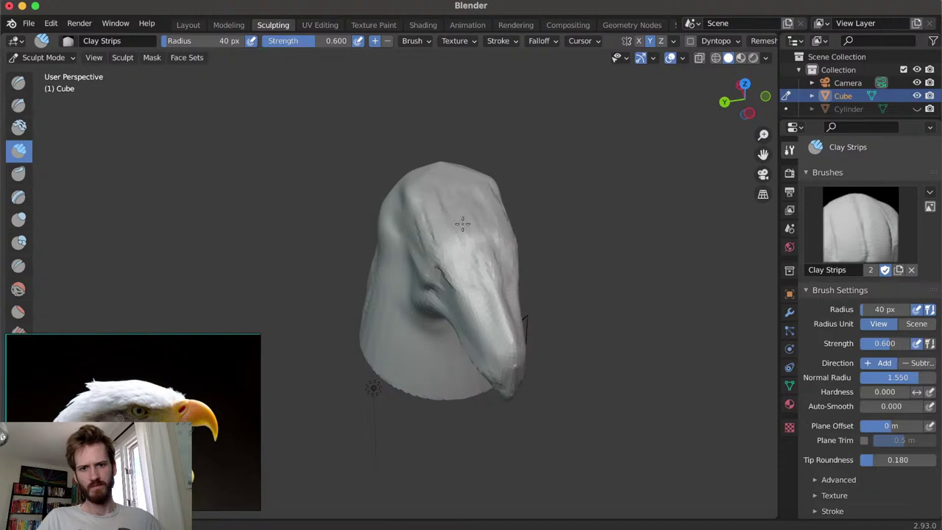
Set the Clay Strips radius to 58 px and build up the forehead, brow ridges and area around the eyes
mouse_move(434, 183)
middle_down()
mouse_move(520, 139)
mouse_move(432, 184)
middle_up()
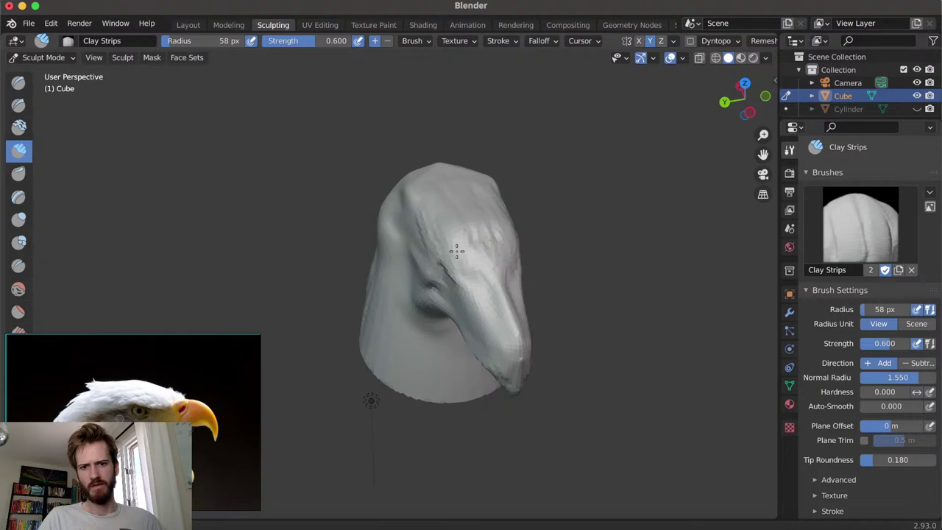
mouse_move(458, 205)
middle_down()
mouse_move(574, 143)
mouse_move(305, 373)
mouse_move(568, 152)
mouse_move(451, 205)
mouse_move(441, 192)
mouse_move(497, 221)
mouse_move(458, 216)
mouse_move(420, 227)
mouse_move(474, 215)
mouse_move(446, 237)
middle_up()
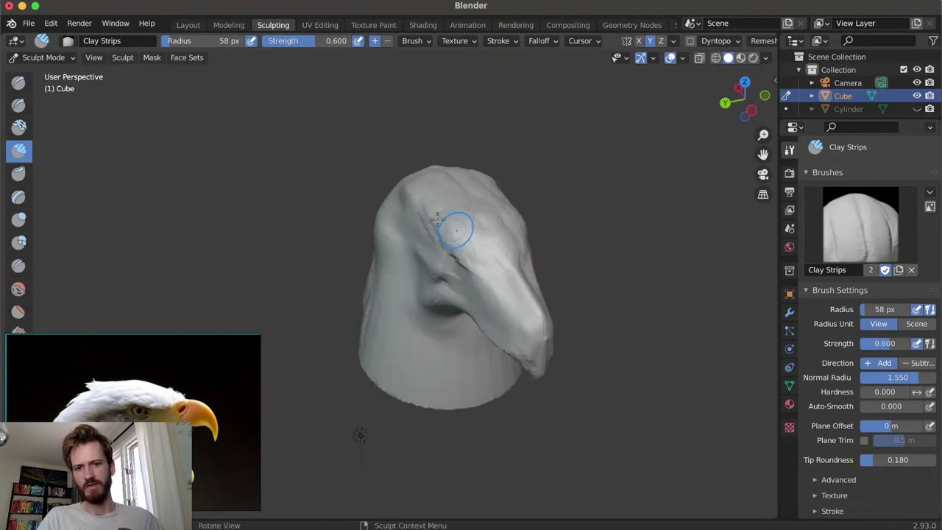
middle_drag(466, 237, 493, 244)
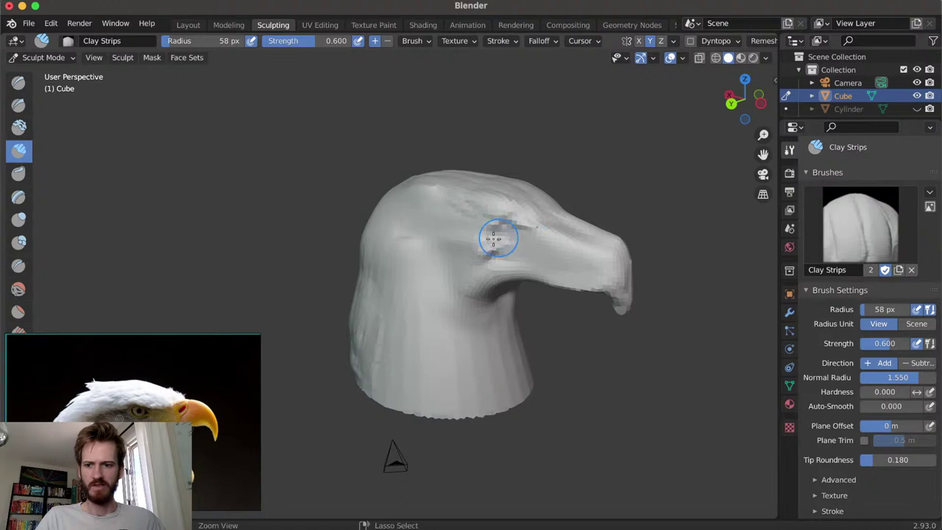
Lay vertical Clay Strips strokes at 58 px along the back and rear sides of the neck to suggest feathers
middle_drag(518, 245, 471, 242)
middle_drag(319, 403, 422, 238)
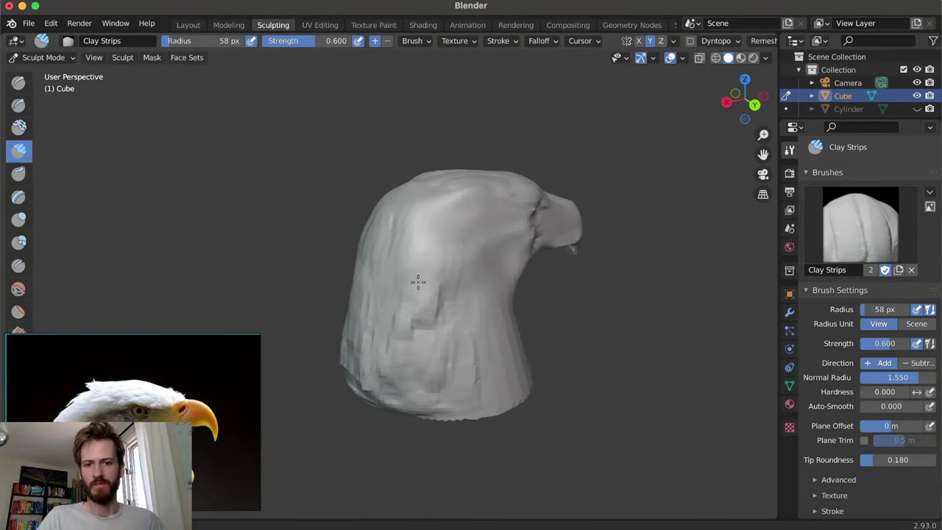
middle_drag(445, 265, 399, 339)
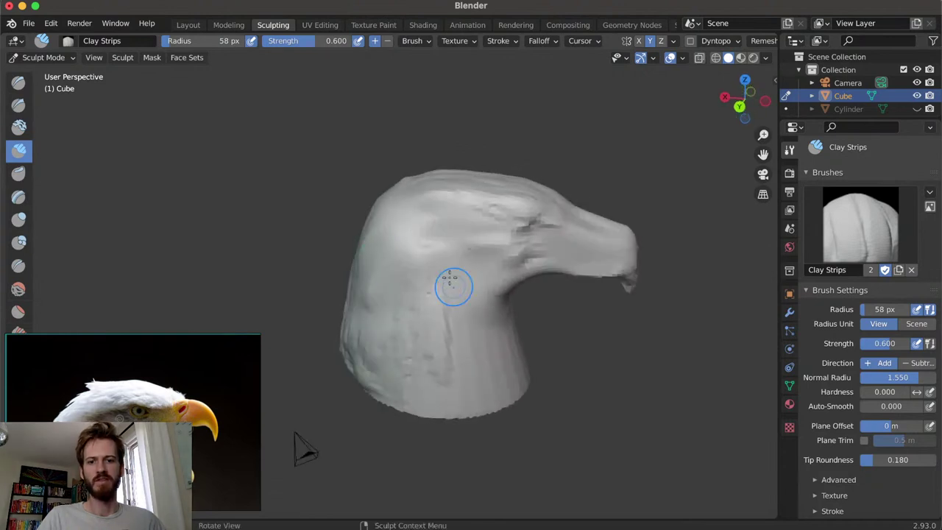
middle_drag(460, 306, 380, 252)
mouse_move(445, 391)
mouse_down()
mouse_move(424, 365)
mouse_move(396, 351)
mouse_up()
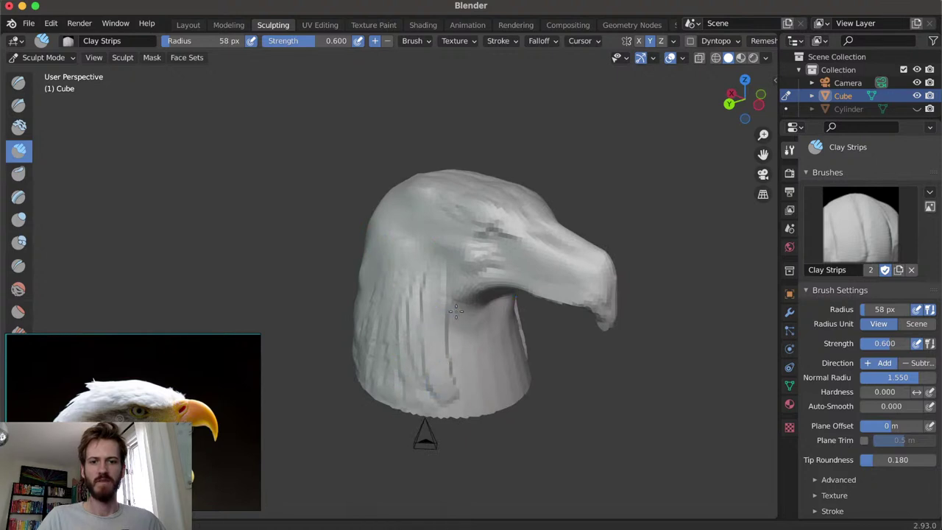
Extend the feather strips from the cheeks down the sides of the neck to its base with 58 px Clay Strips
middle_drag(454, 294, 522, 278)
mouse_move(522, 278)
mouse_down()
mouse_move(549, 283)
mouse_move(579, 269)
mouse_move(571, 243)
mouse_up()
mouse_move(572, 243)
middle_down()
mouse_move(485, 220)
mouse_move(357, 275)
mouse_move(300, 259)
mouse_move(441, 257)
mouse_move(375, 279)
mouse_move(356, 274)
mouse_move(361, 263)
mouse_move(386, 265)
middle_up()
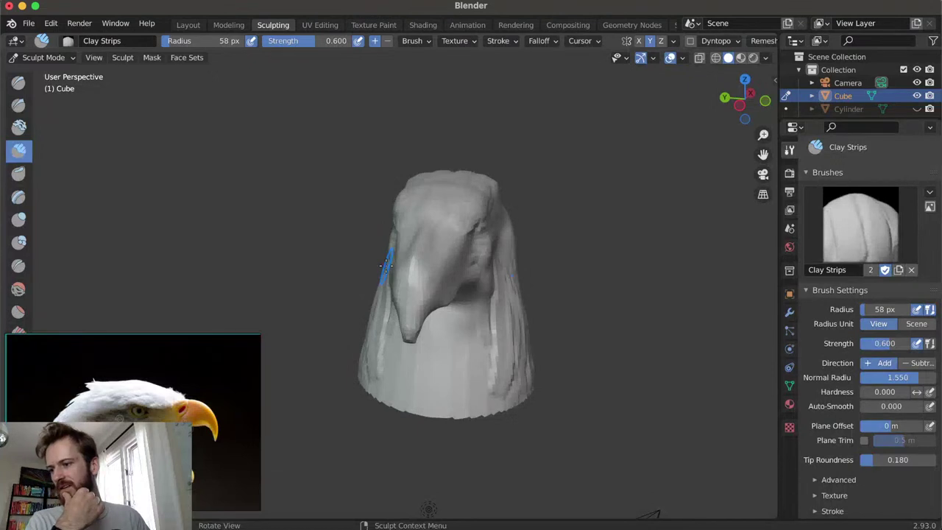
key(z)
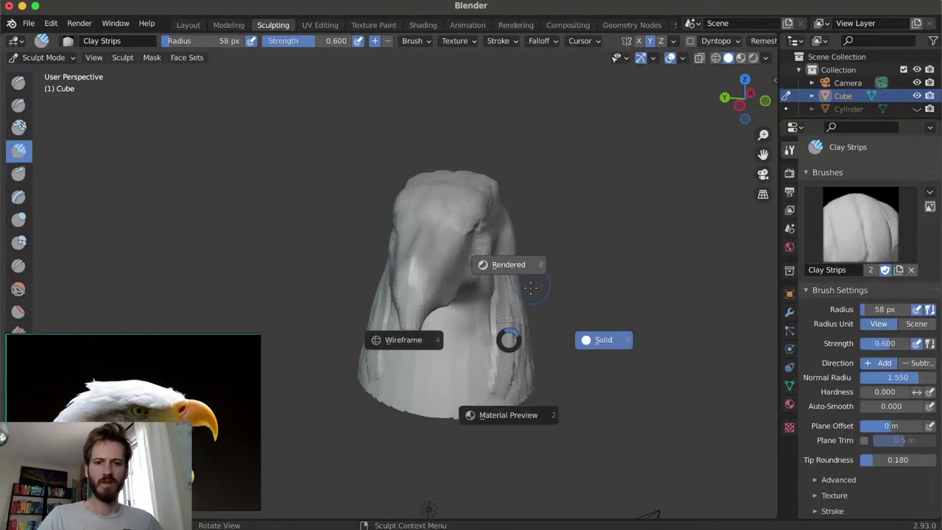
key(Escape)
middle_drag(554, 295, 588, 284)
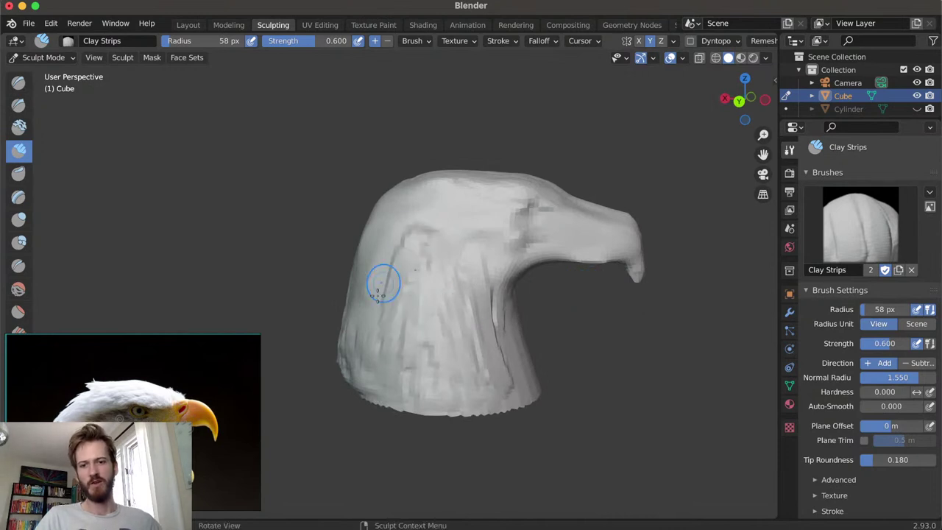
middle_drag(448, 234, 386, 369)
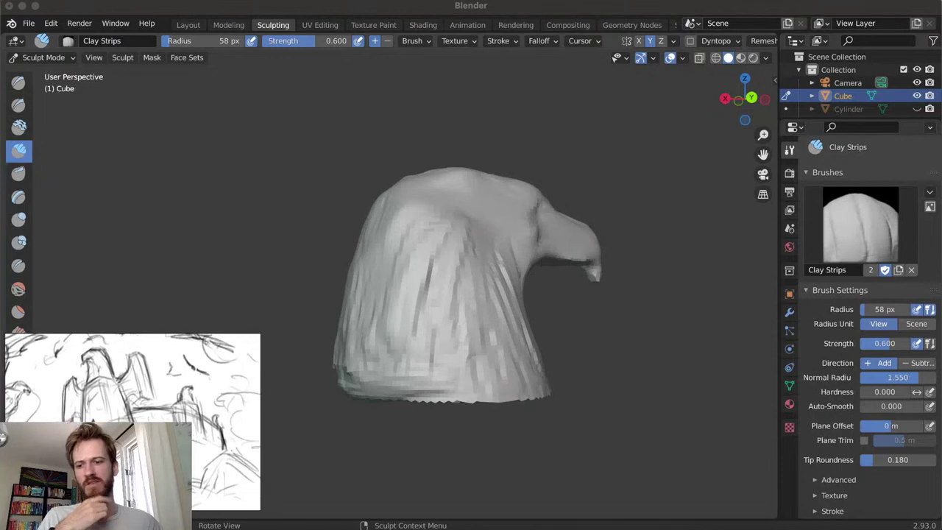
Sculpt a brow ridge with a crease beneath it, running from the eye toward the back of the head
middle_drag(544, 237, 401, 258)
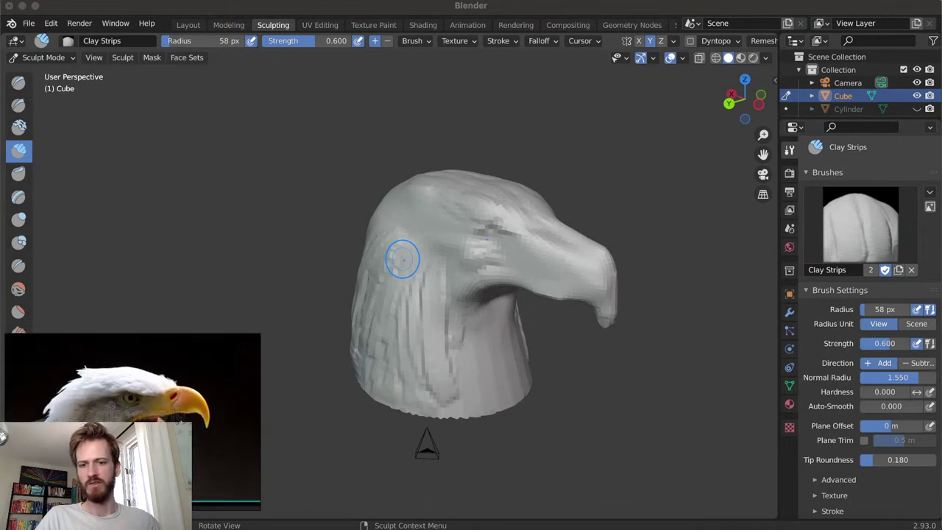
click(436, 237)
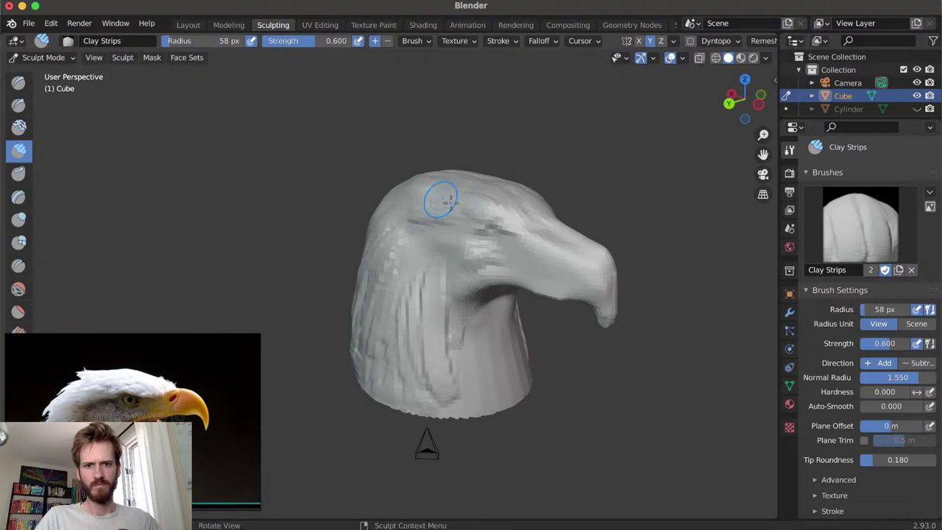
drag(471, 213, 426, 215)
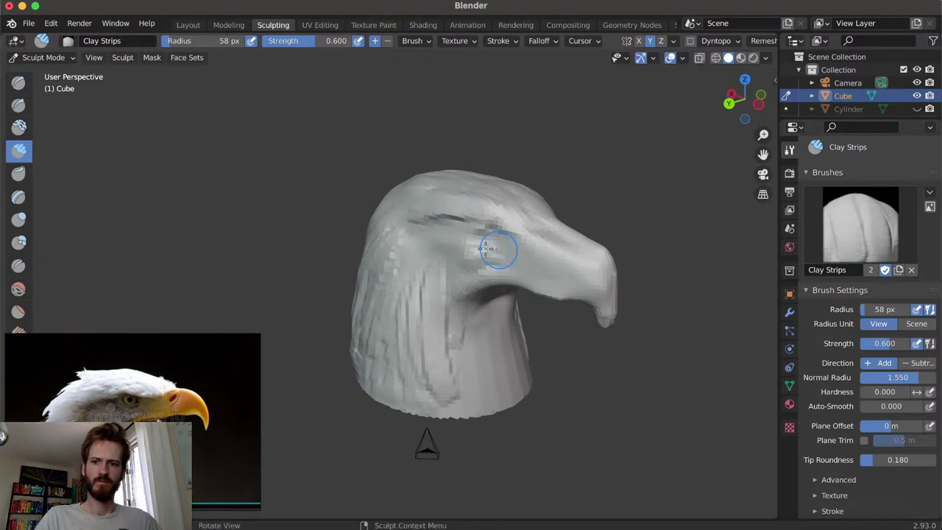
Set the Clay Strips radius to 17 px and define the eye socket beneath the brow ridge
middle_drag(500, 227, 408, 258)
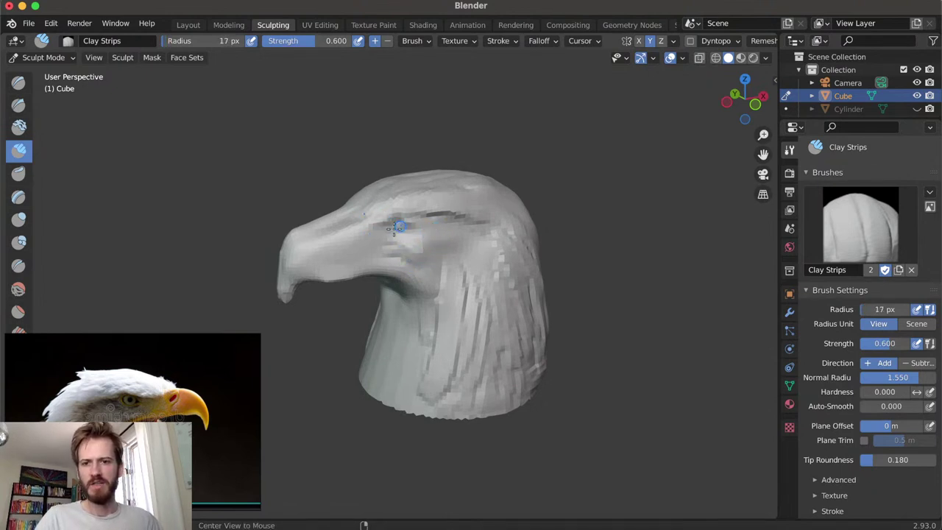
middle_drag(406, 242, 431, 228)
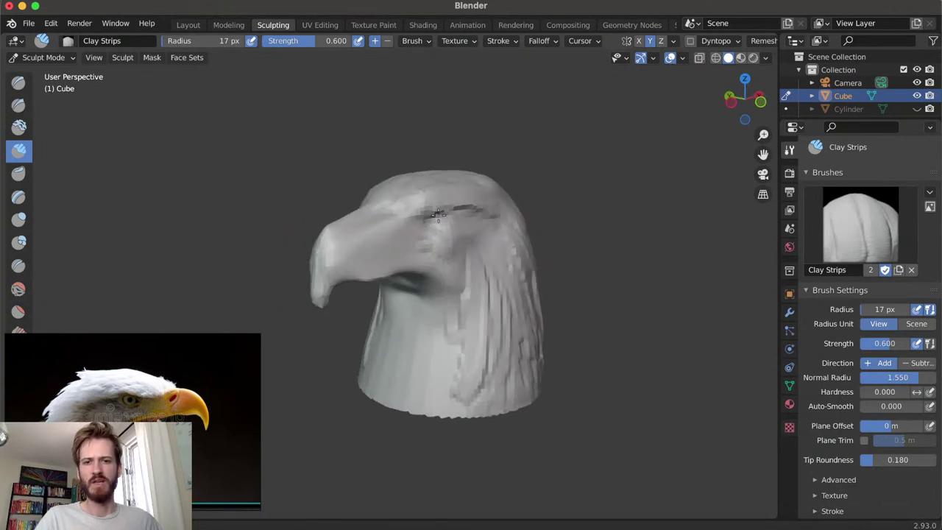
middle_drag(427, 216, 484, 238)
drag(404, 233, 424, 224)
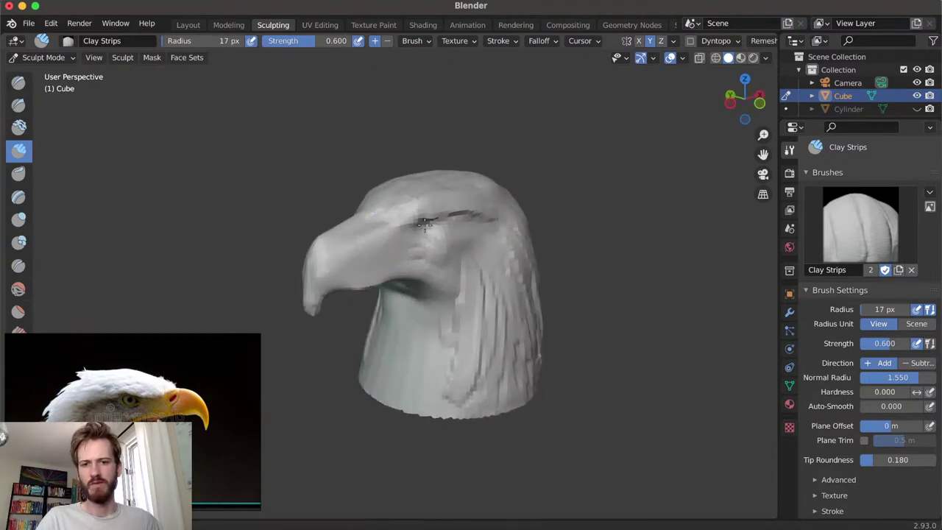
Sculpt the corner of the mouth below the eye and fill out the beak with 17 px Clay Strips
mouse_move(427, 224)
middle_down()
mouse_move(425, 209)
mouse_move(443, 218)
mouse_move(393, 231)
middle_up()
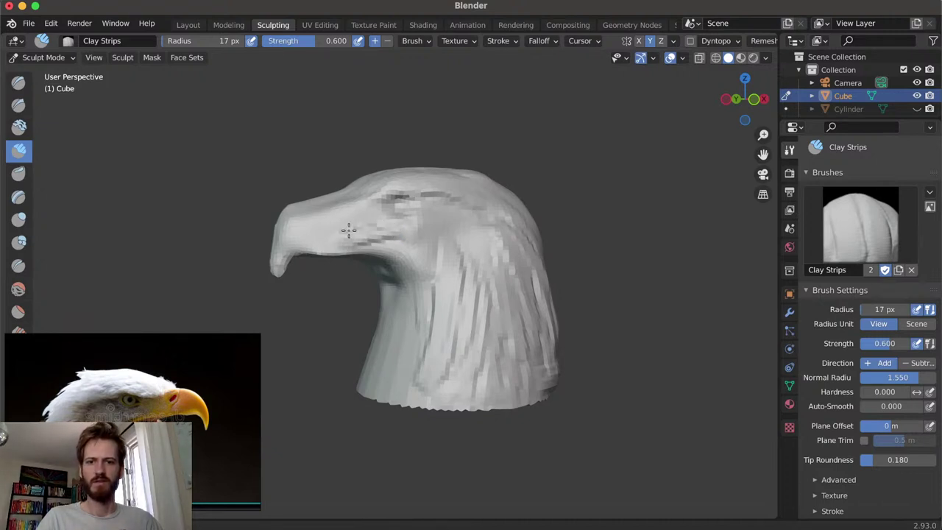
middle_drag(353, 226, 374, 285)
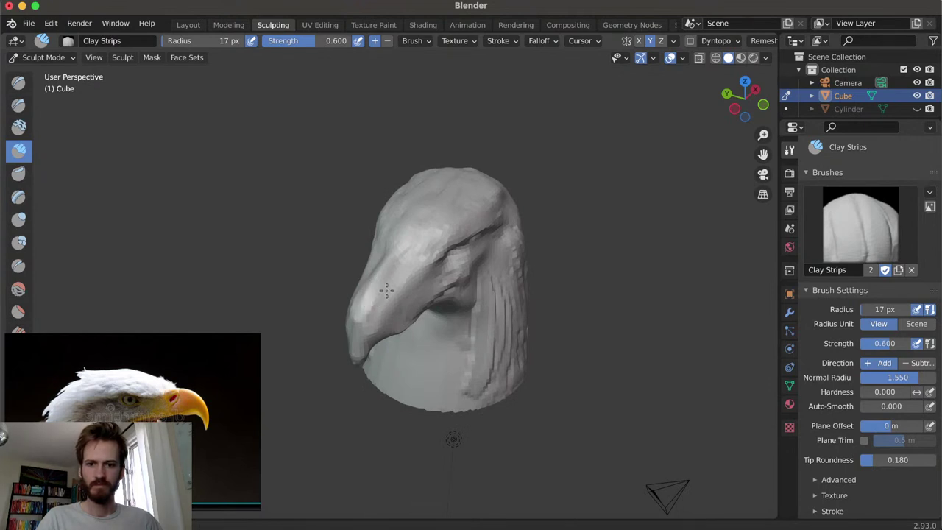
middle_drag(384, 299, 637, 157)
mouse_move(655, 189)
middle_down()
mouse_move(604, 163)
mouse_move(523, 99)
mouse_move(540, 101)
mouse_move(643, 241)
mouse_move(448, 154)
mouse_move(324, 117)
mouse_move(318, 128)
mouse_move(328, 131)
mouse_move(307, 129)
mouse_move(249, 181)
mouse_move(315, 172)
mouse_move(397, 220)
mouse_move(546, 244)
mouse_move(389, 271)
mouse_move(422, 273)
mouse_move(416, 294)
mouse_move(389, 295)
mouse_move(351, 262)
mouse_move(275, 276)
mouse_move(284, 279)
middle_up()
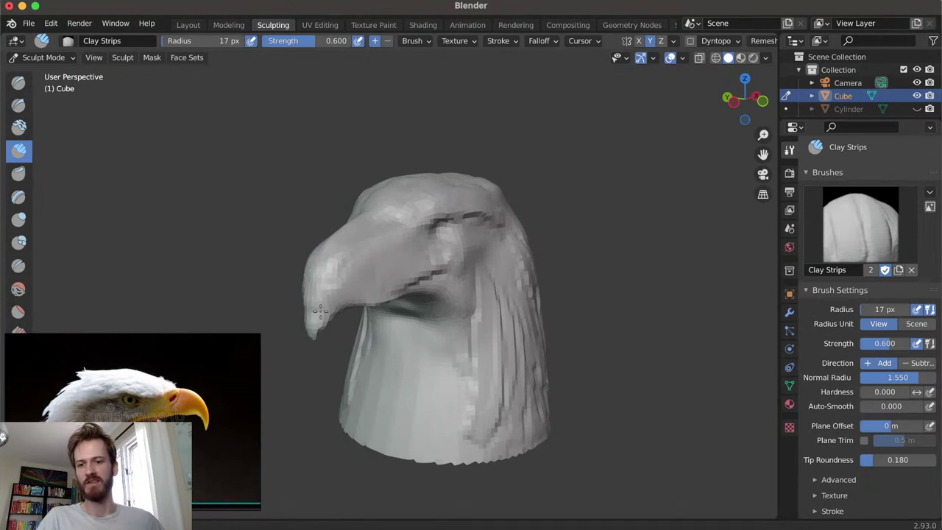
Extend the mouth line forward from below the eye along the beak's lower edge with 17 px Clay Strips
mouse_move(312, 315)
middle_down()
mouse_move(378, 231)
mouse_move(316, 241)
middle_up()
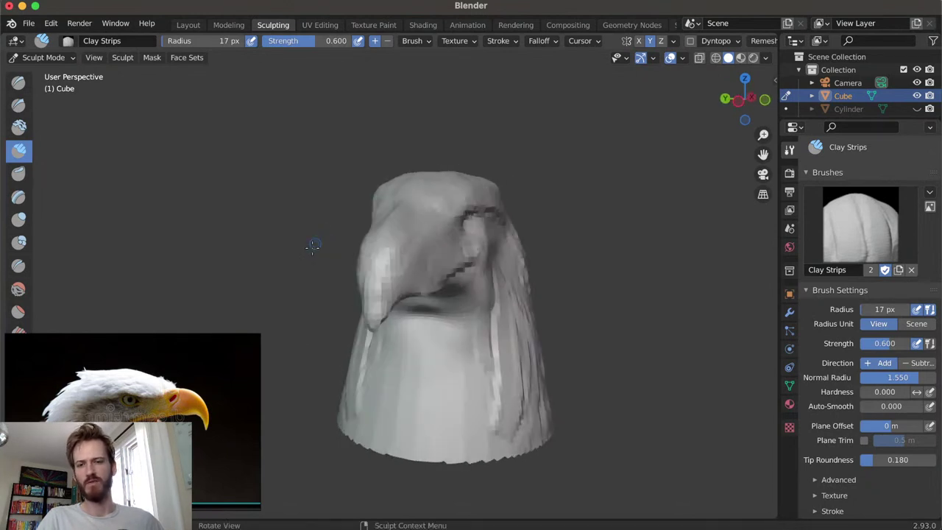
mouse_move(380, 269)
middle_down()
mouse_move(316, 273)
mouse_move(390, 230)
mouse_move(297, 238)
mouse_move(315, 269)
middle_up()
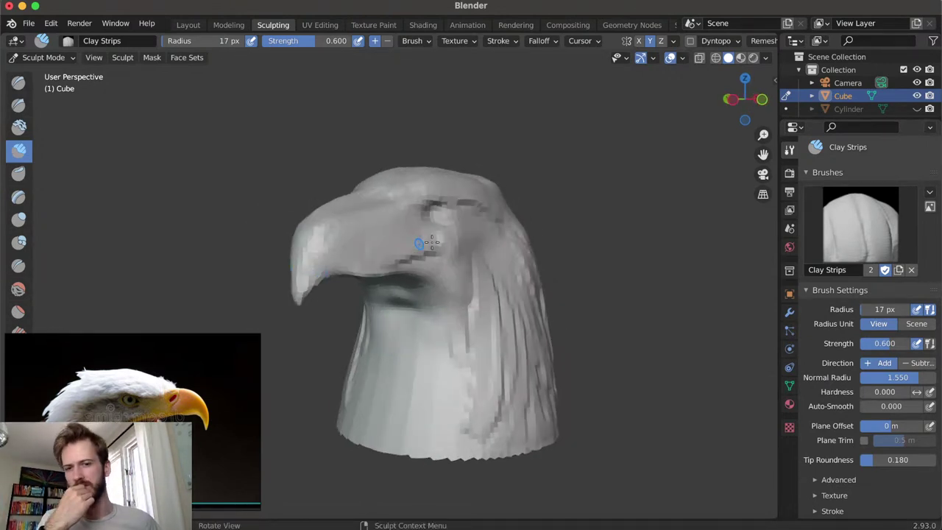
drag(427, 250, 438, 244)
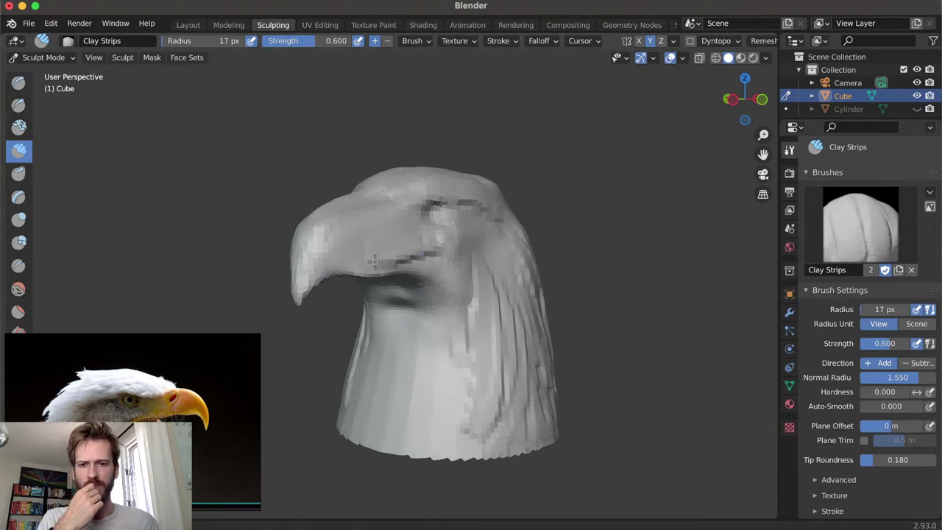
drag(415, 241, 406, 248)
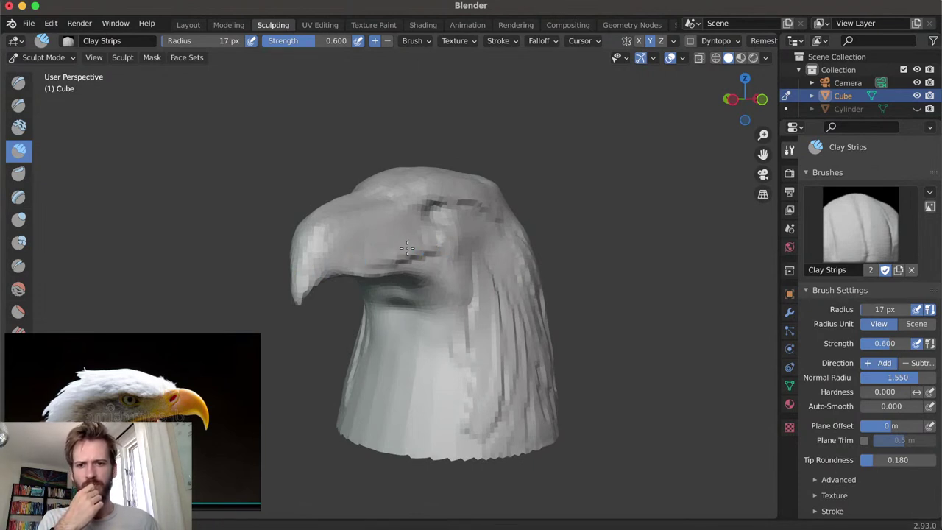
middle_drag(439, 248, 318, 259)
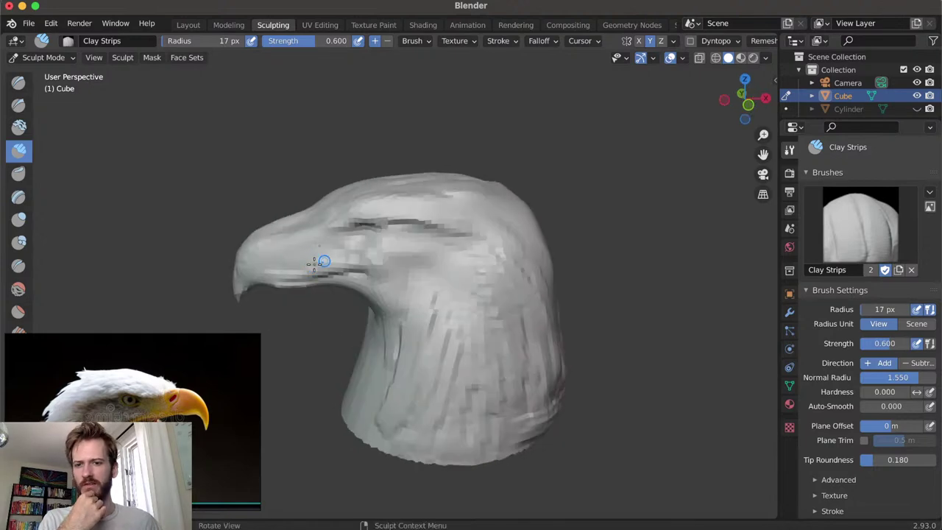
drag(293, 274, 298, 262)
Enlarge the Clay Strips radius to 34 px and refine the feathered surface behind the eye and on the upper neck
middle_drag(308, 247, 373, 229)
middle_drag(432, 227, 468, 227)
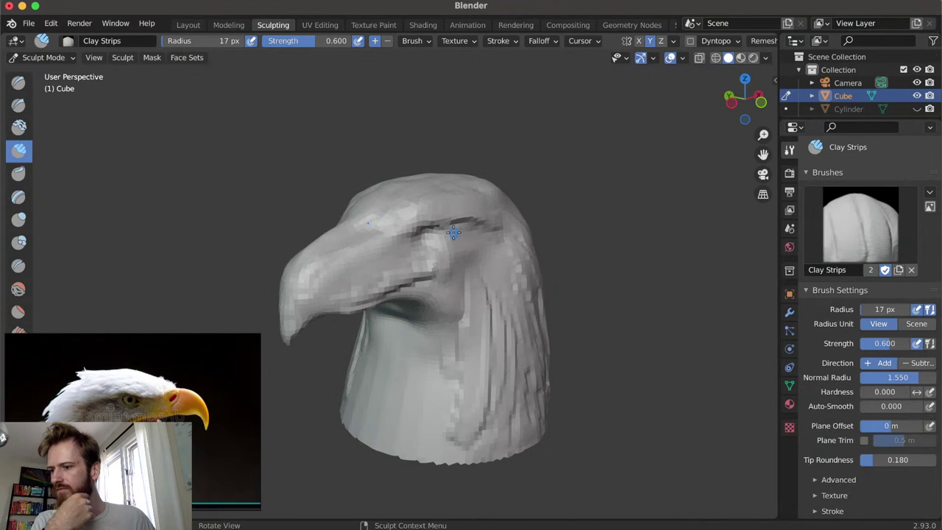
middle_drag(475, 233, 447, 217)
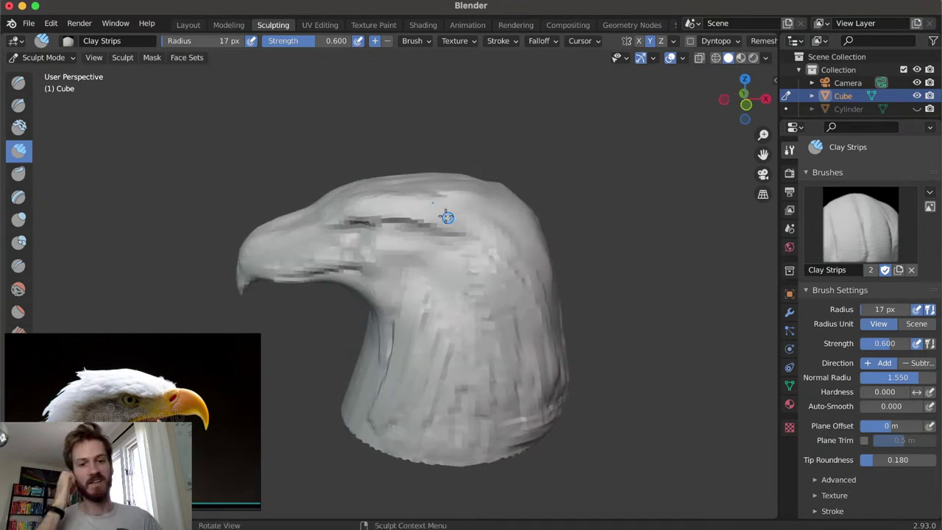
middle_drag(507, 259, 511, 251)
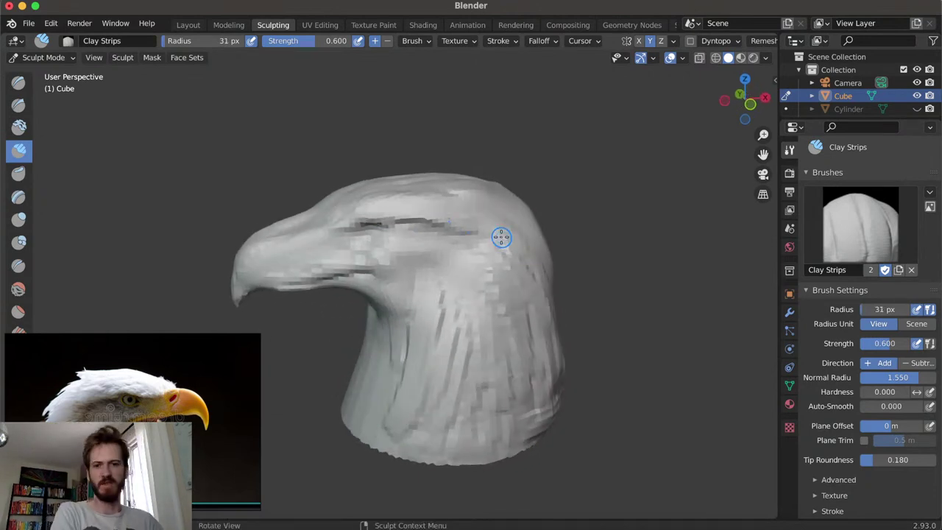
middle_drag(496, 248, 506, 237)
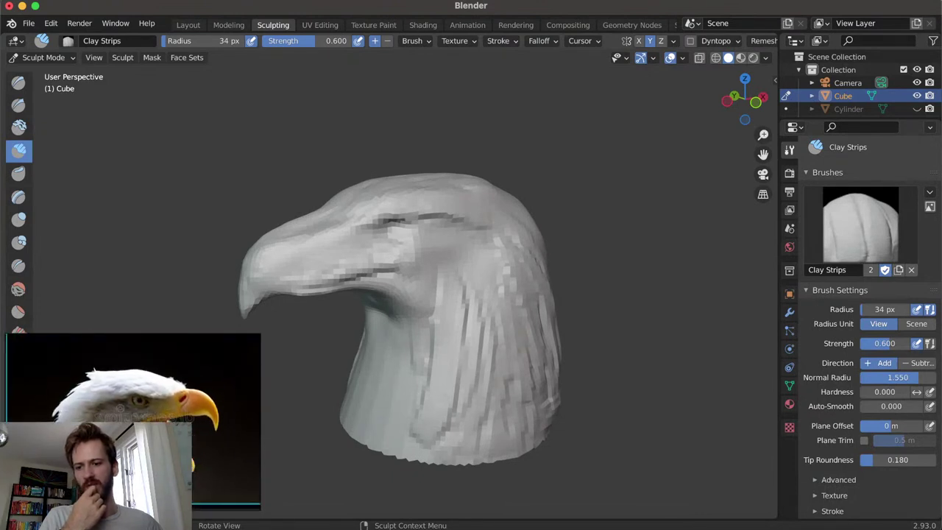
Enlarge the Clay Strips radius to 61 px and build up the throat and neck surface beneath the beak
mouse_move(388, 285)
middle_down()
mouse_move(459, 266)
mouse_move(424, 280)
middle_up()
mouse_move(393, 270)
mouse_down()
mouse_move(400, 300)
mouse_move(376, 309)
mouse_move(396, 212)
mouse_up()
mouse_move(397, 250)
mouse_down()
mouse_move(376, 337)
mouse_move(385, 288)
mouse_up()
mouse_move(384, 288)
middle_down()
mouse_move(321, 250)
mouse_move(295, 214)
mouse_move(428, 341)
middle_up()
mouse_move(429, 341)
mouse_down()
mouse_move(429, 300)
mouse_move(423, 276)
mouse_move(409, 274)
mouse_move(376, 358)
mouse_move(398, 391)
mouse_move(422, 372)
mouse_move(427, 401)
mouse_move(438, 308)
mouse_up()
middle_drag(438, 308, 460, 361)
drag(461, 361, 412, 298)
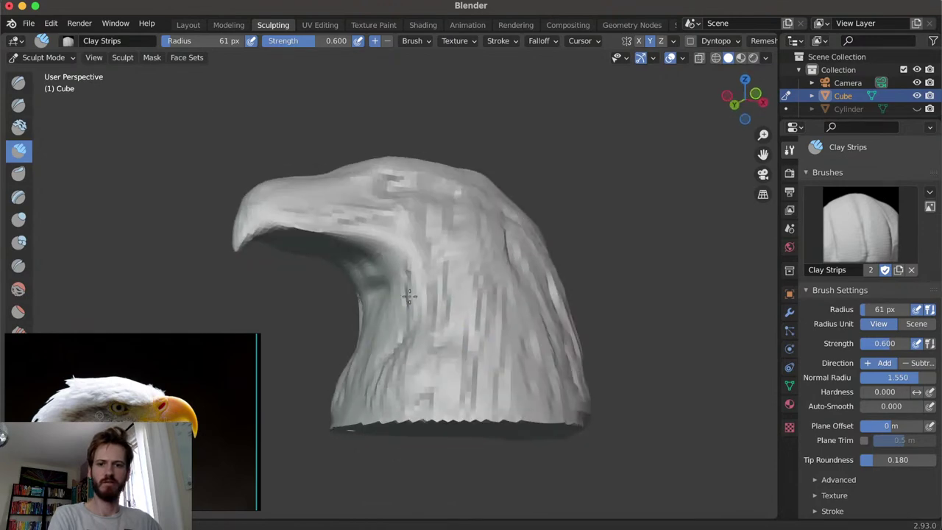
Examine the sculpted eagle head from both sides, the front and above to judge its overall silhouette
middle_drag(446, 273, 442, 361)
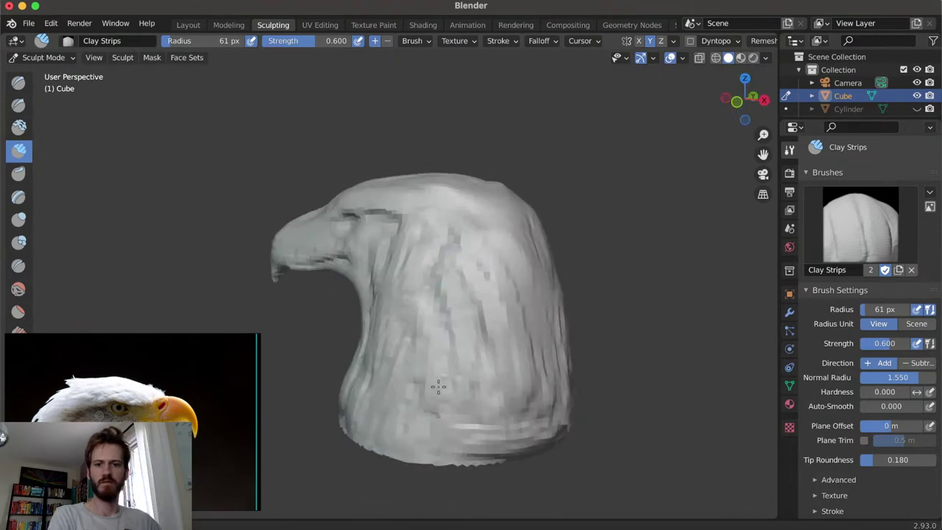
middle_drag(471, 284, 457, 232)
middle_drag(520, 259, 480, 214)
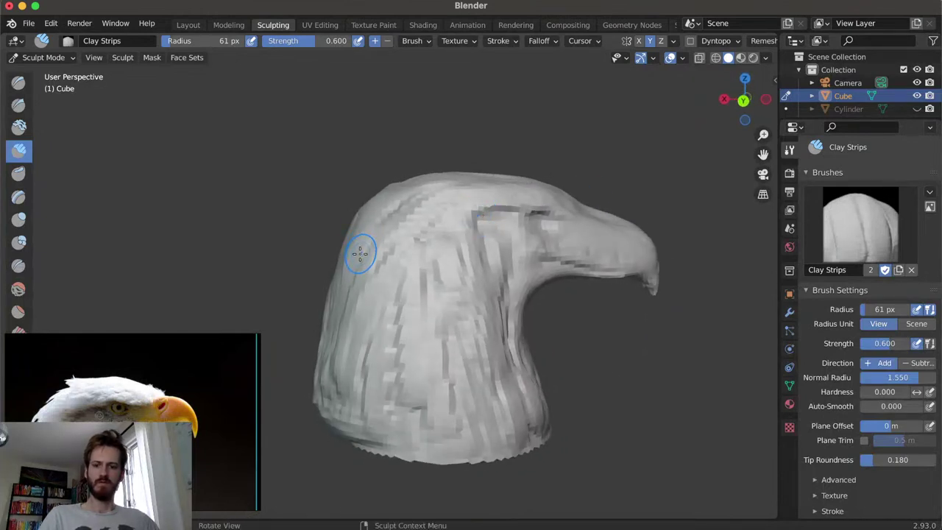
middle_drag(378, 220, 324, 214)
scroll(463, 225, down, 4)
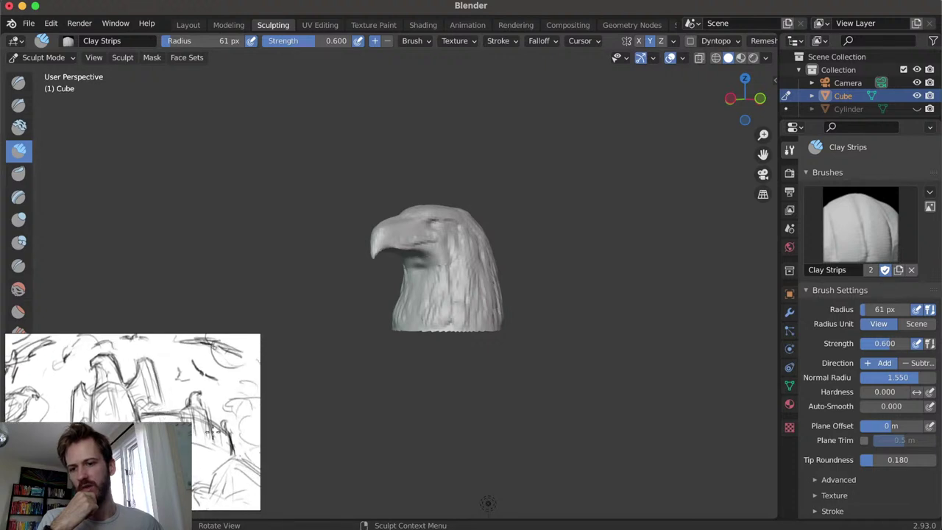
middle_drag(295, 266, 398, 316)
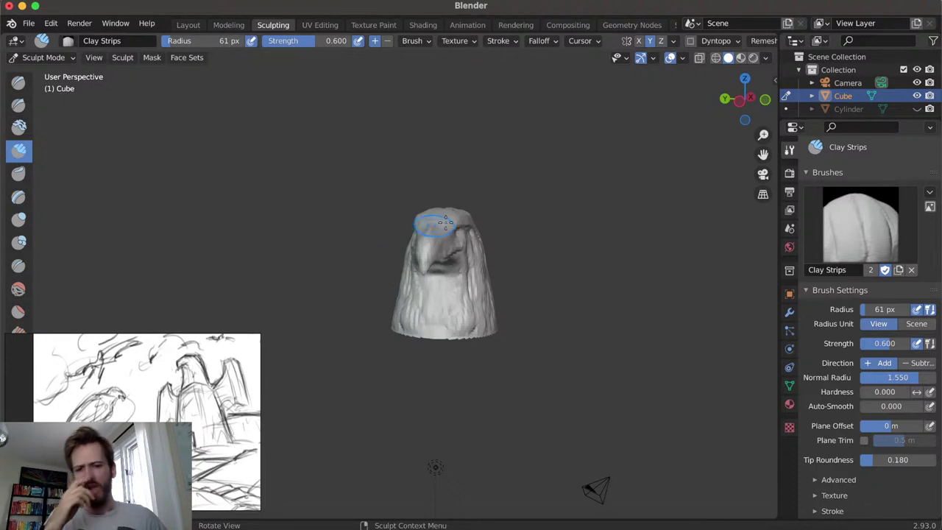
middle_drag(498, 296, 482, 316)
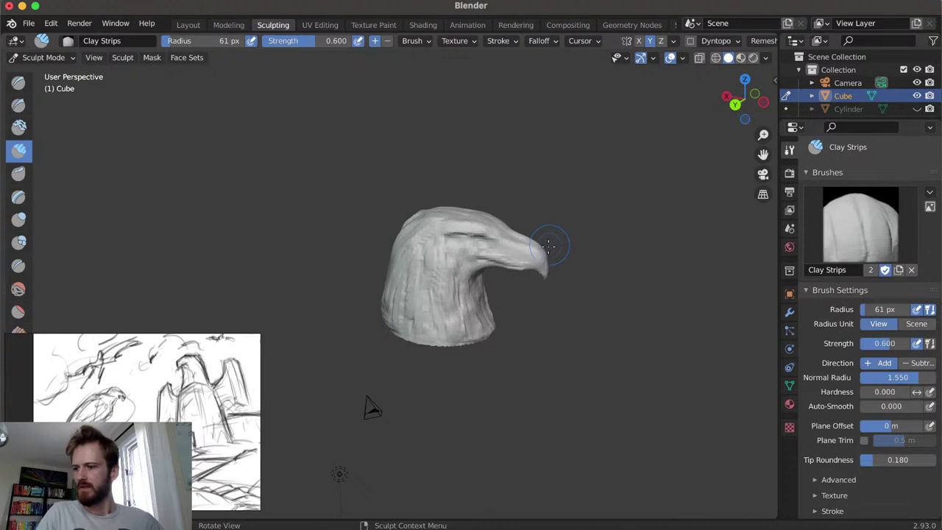
mouse_move(549, 249)
middle_down()
mouse_move(478, 250)
mouse_move(422, 268)
mouse_move(477, 254)
middle_up()
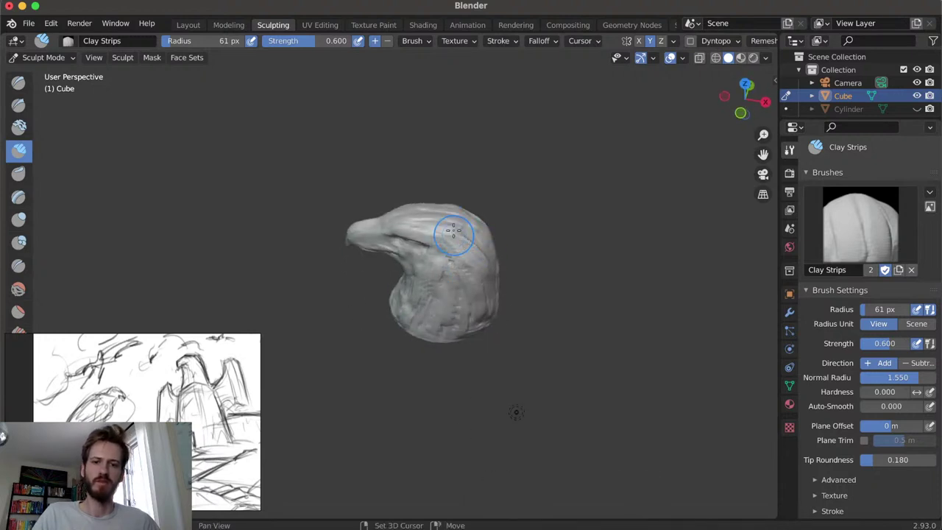
mouse_move(476, 290)
middle_down()
mouse_move(527, 228)
mouse_move(522, 242)
mouse_move(570, 246)
mouse_move(557, 265)
mouse_move(525, 258)
middle_up()
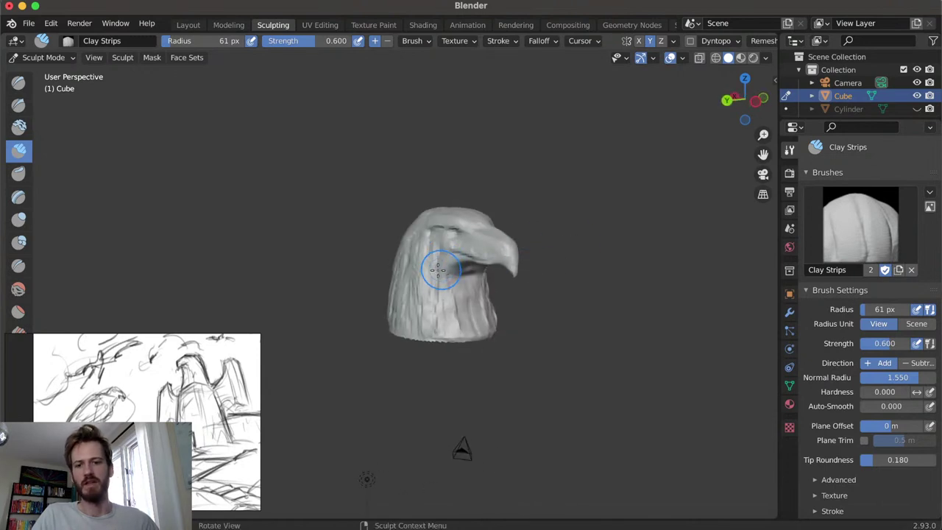
mouse_move(431, 248)
middle_down()
mouse_move(423, 273)
mouse_move(384, 292)
mouse_move(368, 275)
mouse_move(373, 264)
mouse_move(425, 265)
middle_up()
Switch to the Layout workspace, unhide the cylinder below the eagle head, and change the view to perspective
click(188, 25)
mouse_move(331, 162)
middle_down()
mouse_move(414, 219)
mouse_move(538, 176)
middle_up()
click(917, 108)
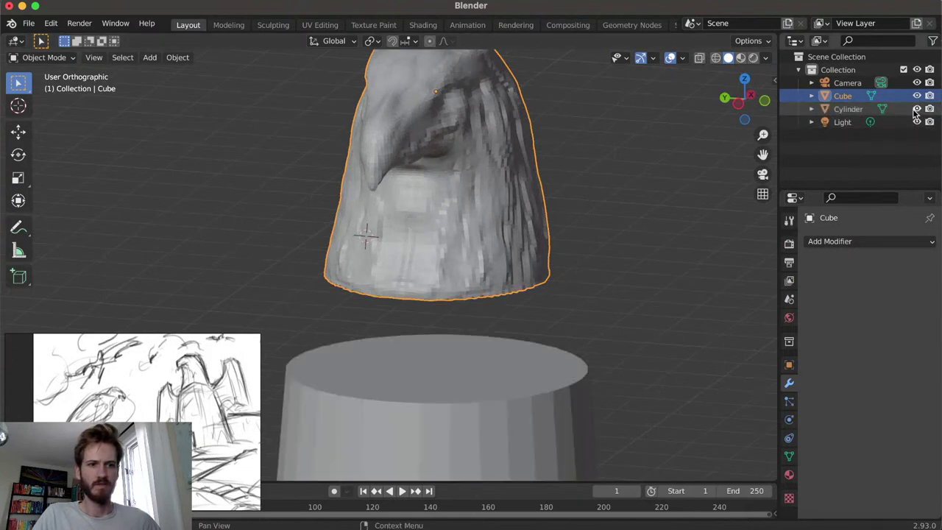
click(589, 224)
scroll(537, 291, down, 3)
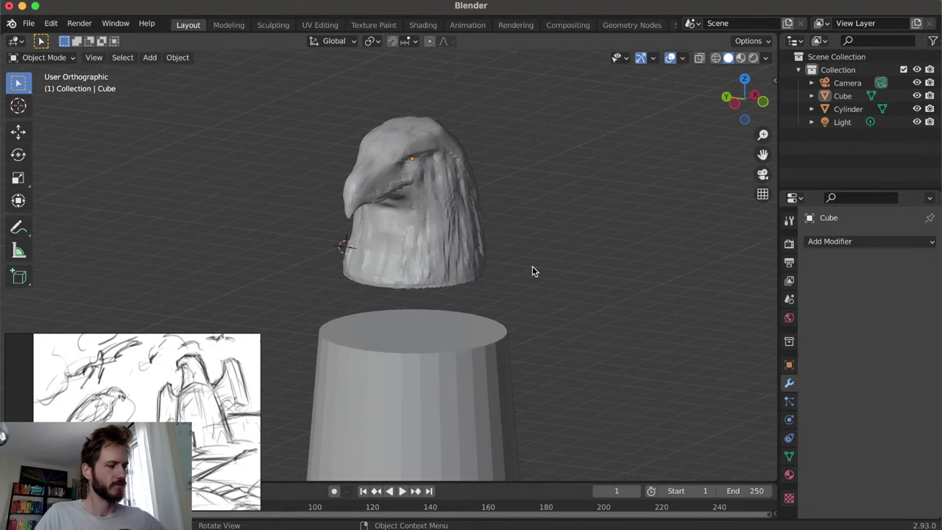
middle_drag(327, 239, 470, 226)
key(KP_5)
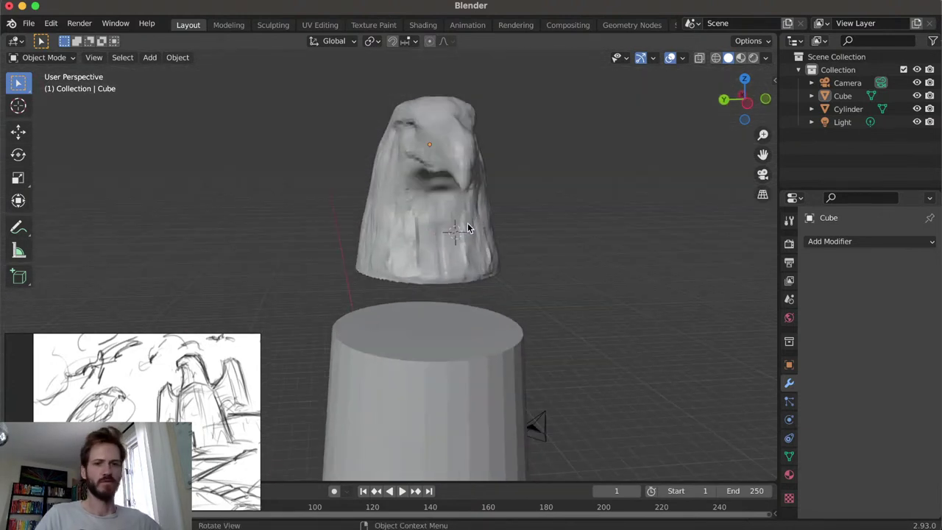
scroll(467, 222, down, 3)
middle_drag(365, 261, 386, 314)
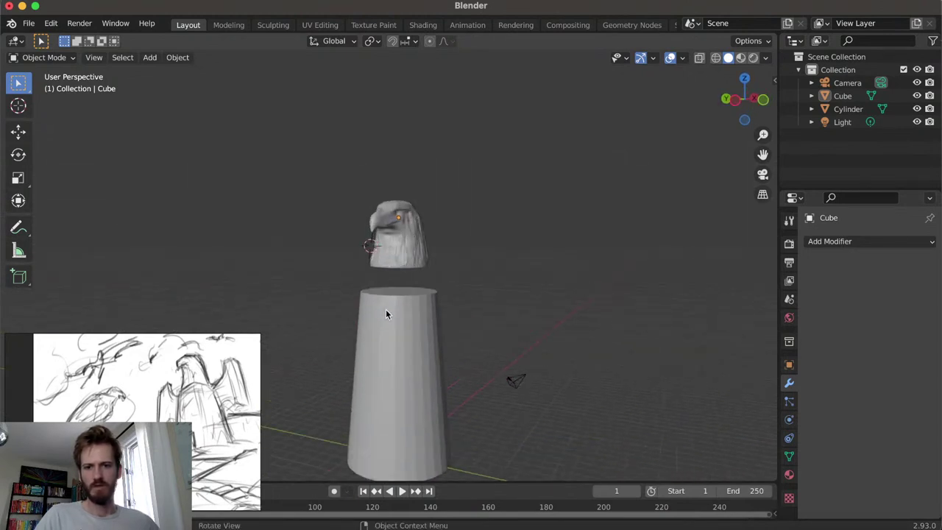
Lower the eagle head about 1.71 m along the Z axis onto the top of the cylinder
click(408, 256)
key(g)
key(z)
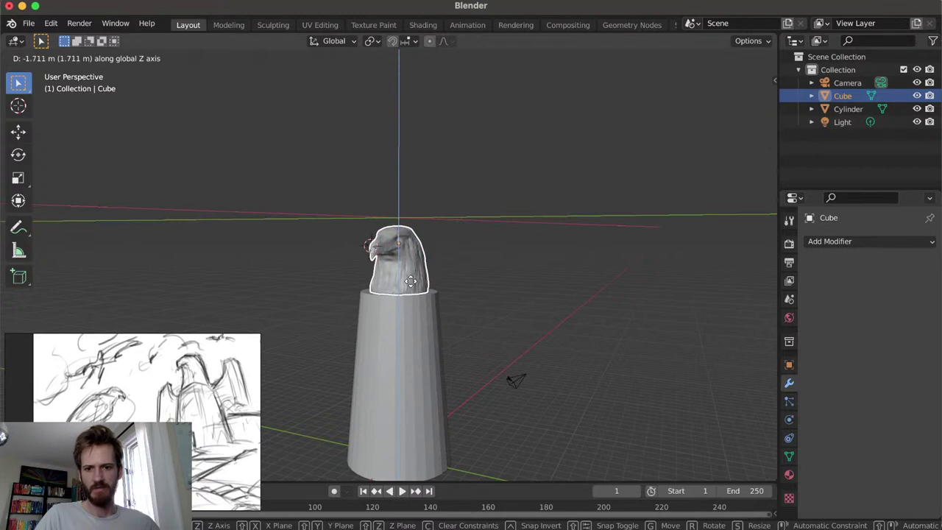
click(409, 281)
Stretch the eagle head vertically along the Z axis by a factor of about 1.2
middle_drag(409, 281, 422, 239)
key(s)
key(z)
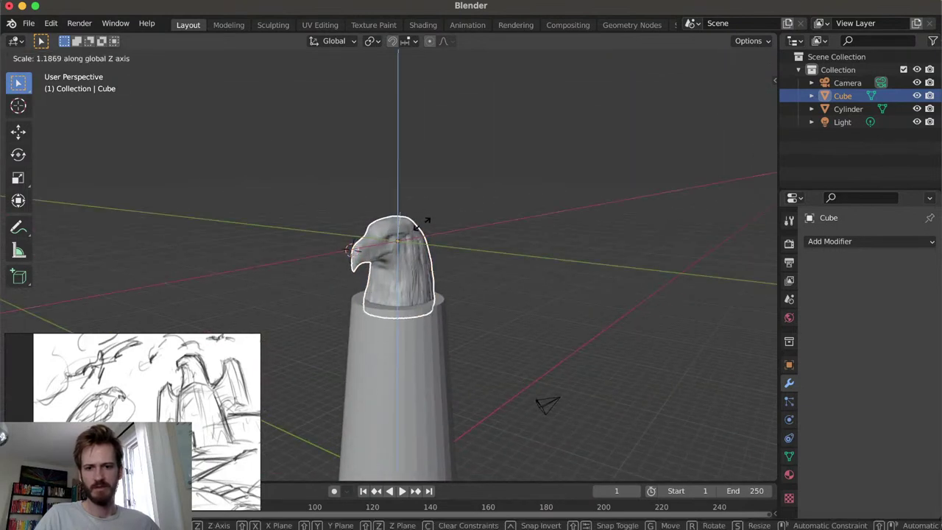
click(427, 217)
middle_drag(427, 217, 573, 242)
key(g)
key(z)
key(Escape)
Widen the eagle head along the Y axis by a factor of about 1.04 to suit the cylinder's top
middle_drag(548, 357, 431, 319)
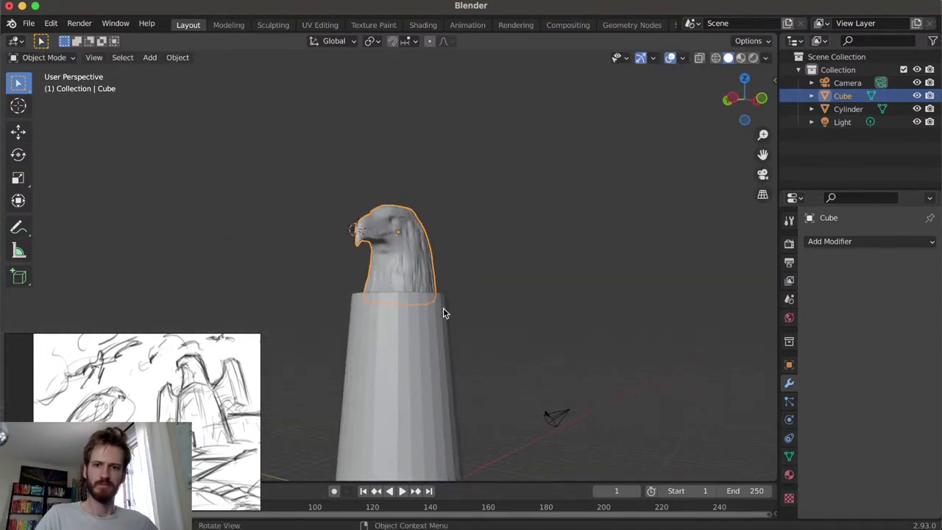
click(502, 325)
middle_drag(475, 361, 475, 290)
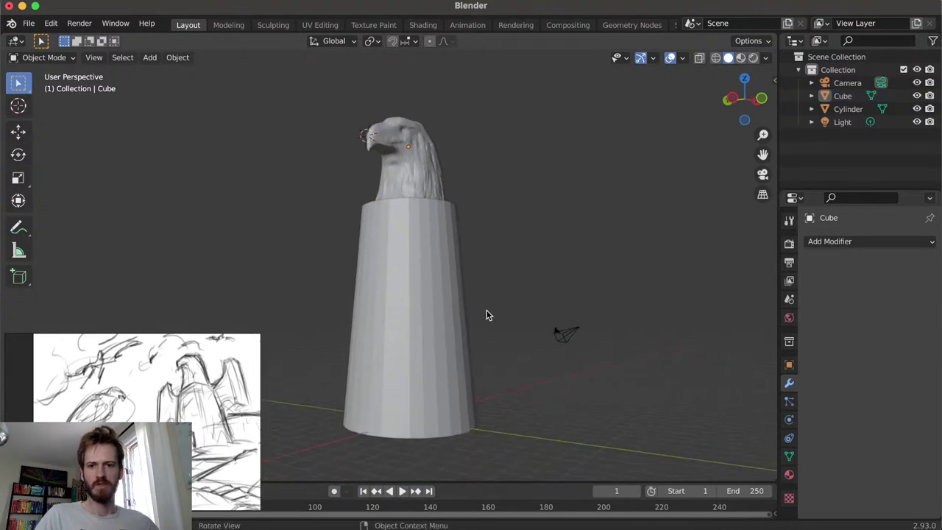
click(563, 335)
middle_drag(563, 336, 326, 357)
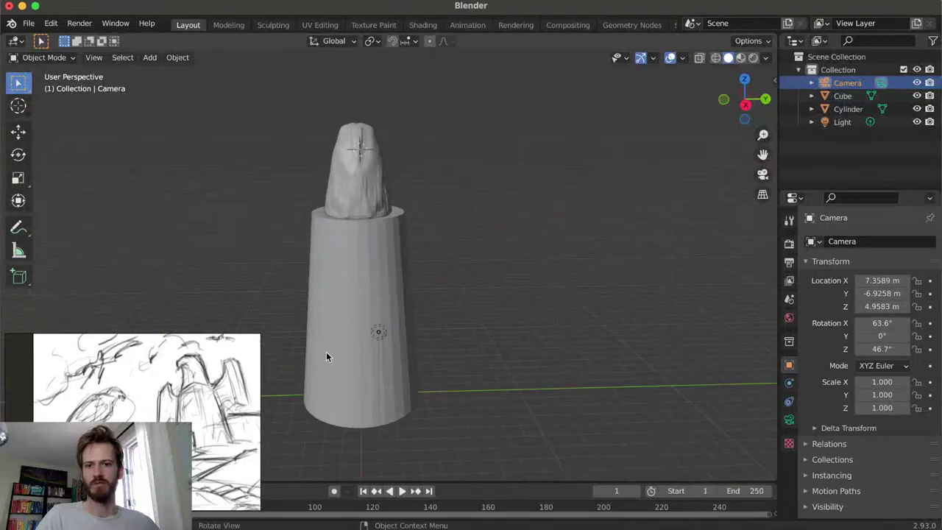
click(366, 173)
middle_drag(366, 173, 513, 205)
key(s)
key(y)
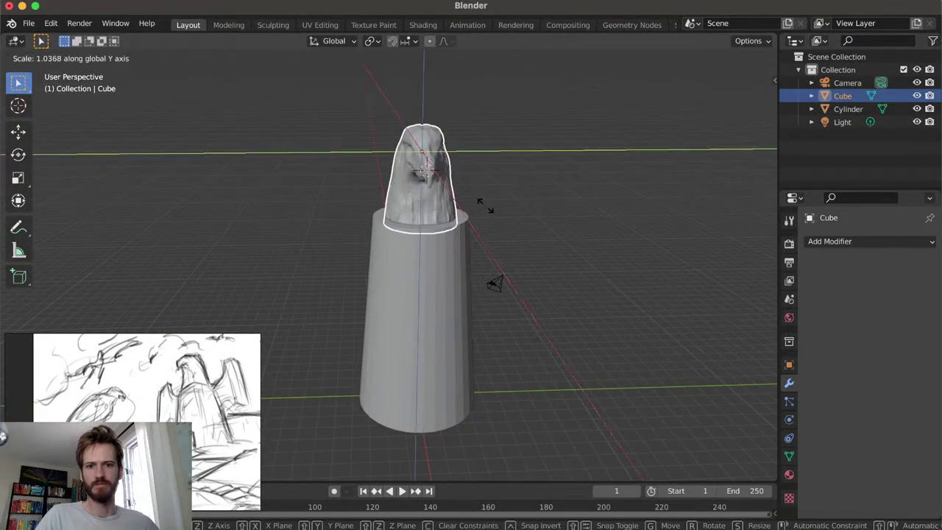
click(488, 206)
Look through the scene camera and lock the camera to the view
middle_drag(488, 206, 375, 275)
click(518, 289)
key(KP_0)
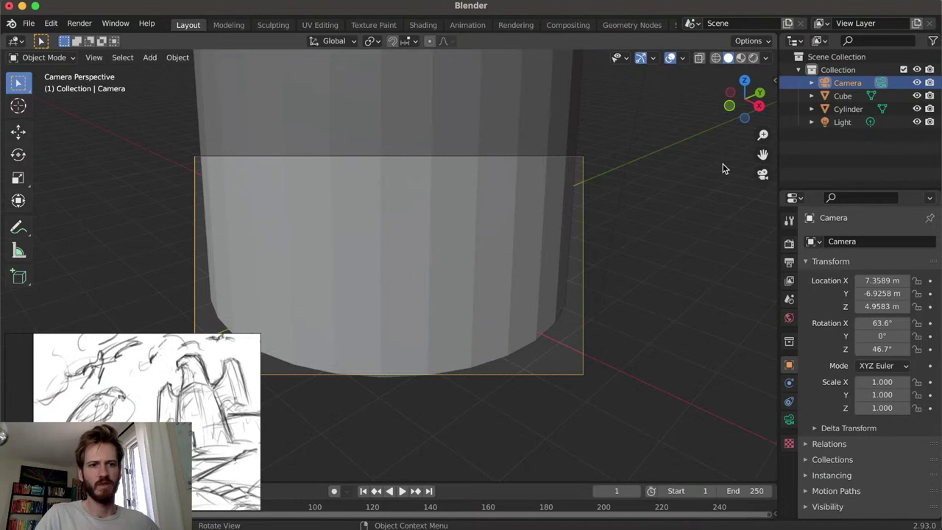
scroll(568, 215, down, 2)
scroll(565, 206, up, 4)
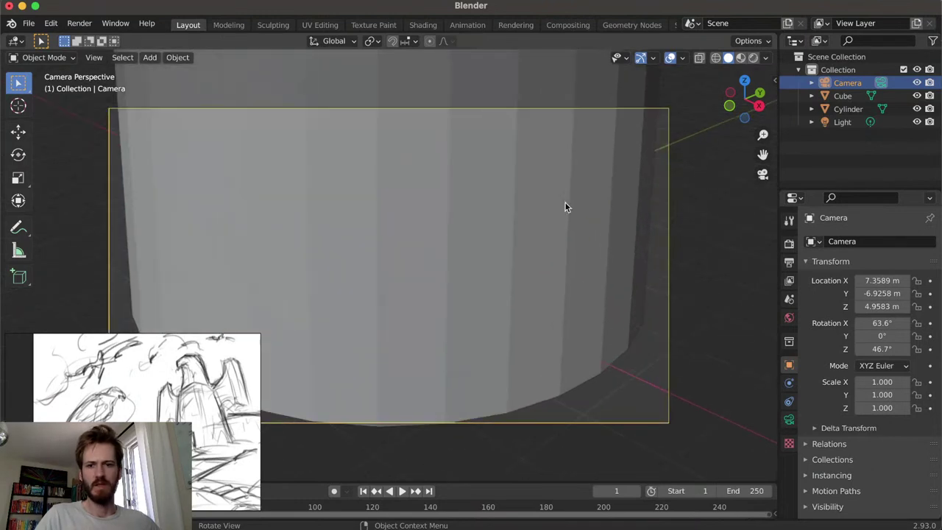
click(774, 81)
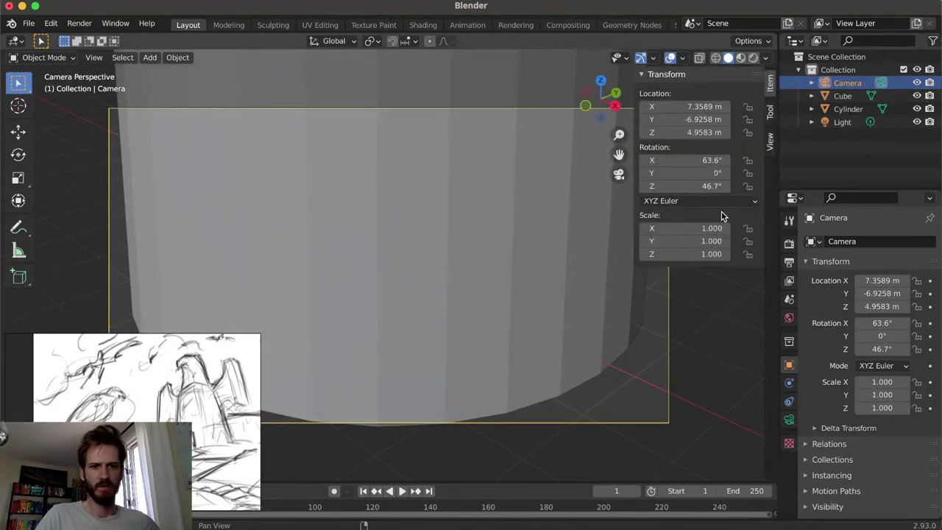
click(770, 142)
click(695, 236)
key(n)
Reposition the locked camera to a low, distant viewpoint that frames the cylinder with the eagle head
click(453, 236)
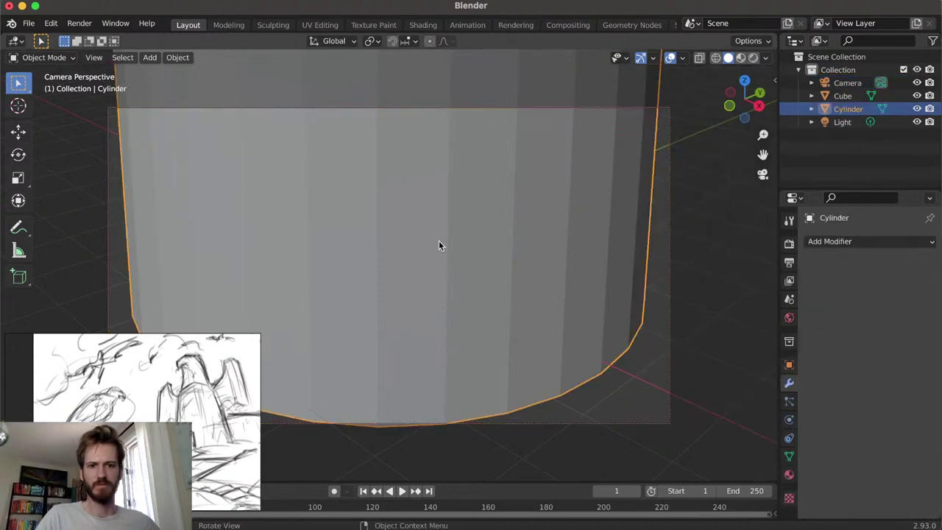
mouse_move(515, 271)
middle_down()
mouse_move(581, 265)
mouse_move(467, 295)
mouse_move(525, 268)
mouse_move(500, 274)
middle_up()
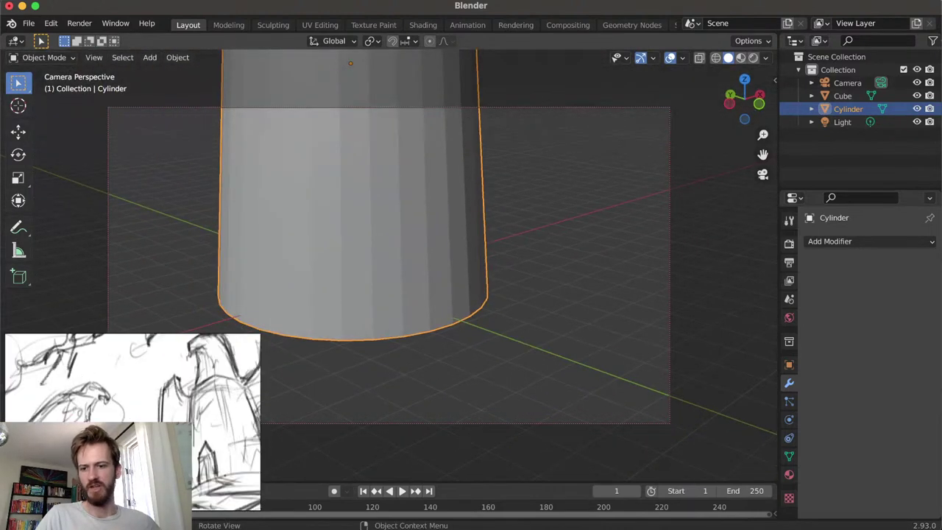
mouse_move(420, 313)
middle_down()
mouse_move(385, 315)
mouse_move(439, 344)
mouse_move(448, 366)
mouse_move(412, 326)
mouse_move(414, 381)
mouse_move(405, 351)
mouse_move(387, 359)
mouse_move(390, 368)
middle_up()
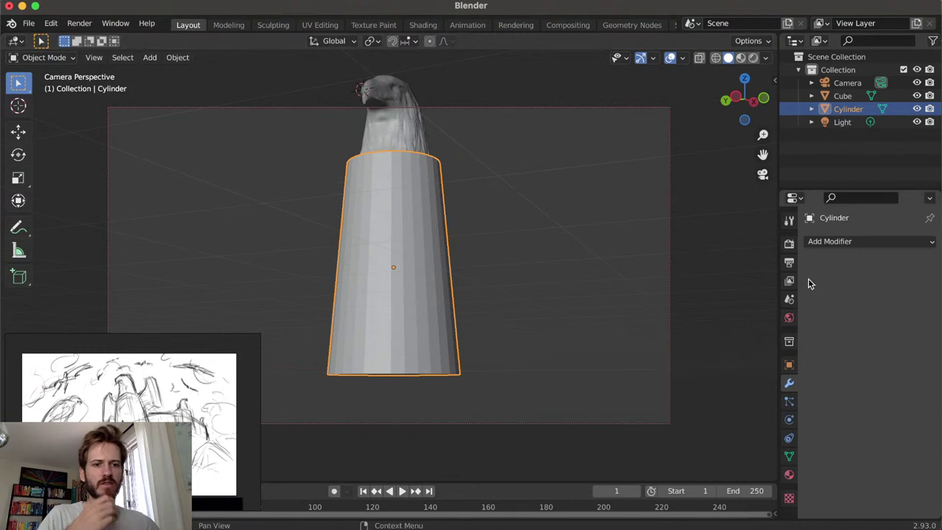
Set the camera's focal length to 32 mm
click(846, 82)
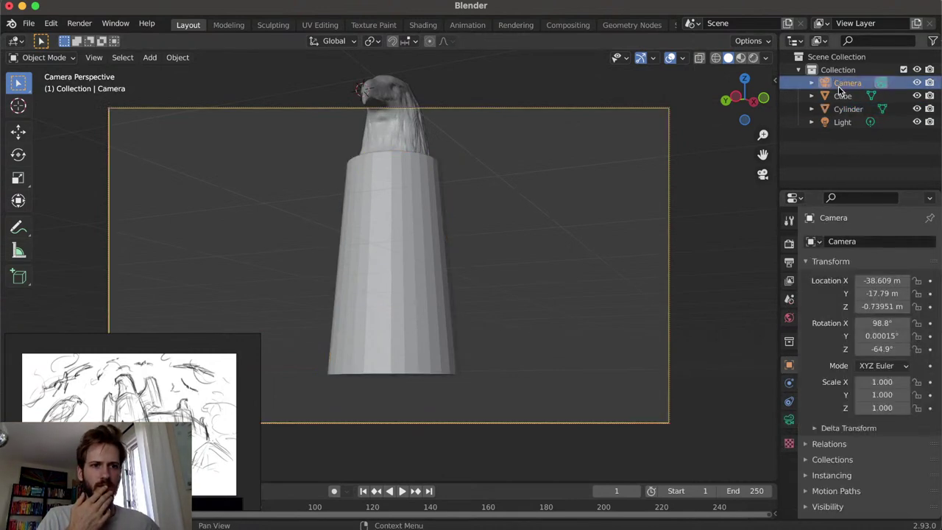
click(788, 419)
drag(885, 301, 862, 301)
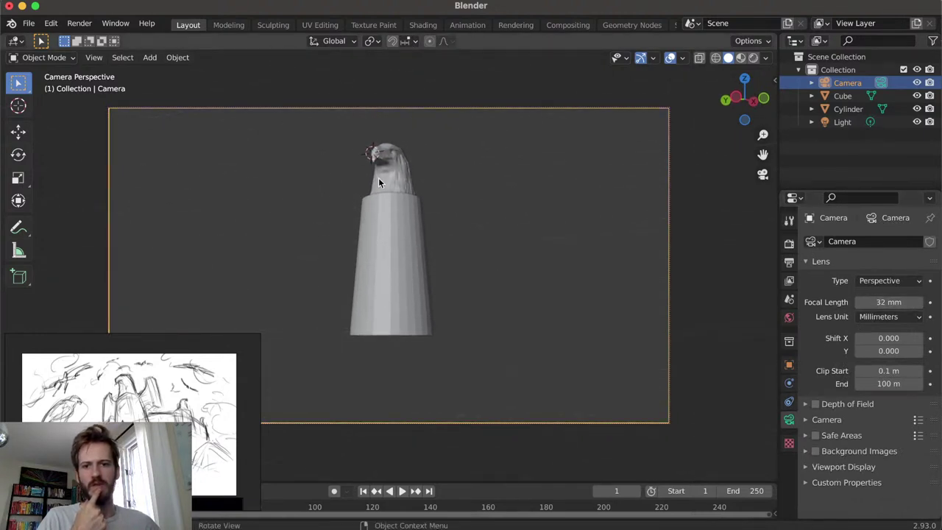
Raise the eagle head and cylinder together along the Z axis, well above the ground grid
drag(382, 185, 410, 232)
key(g)
key(z)
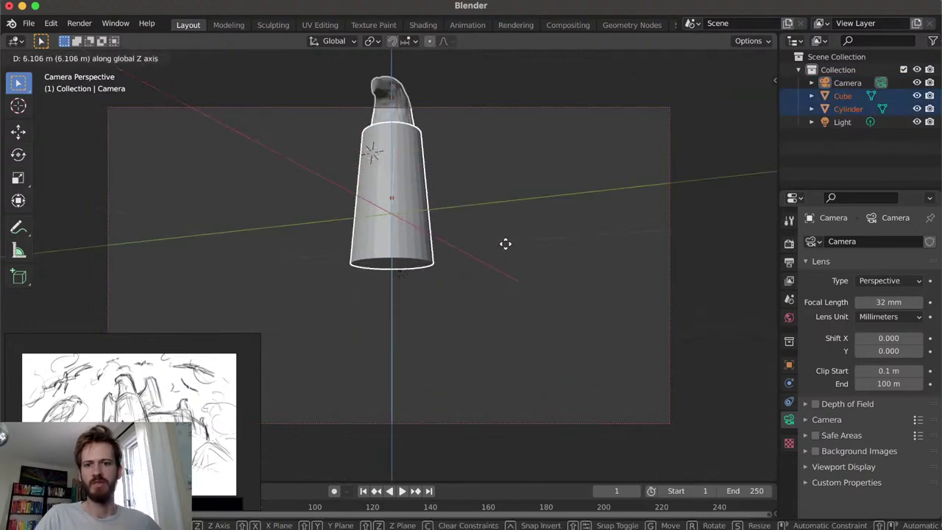
click(512, 214)
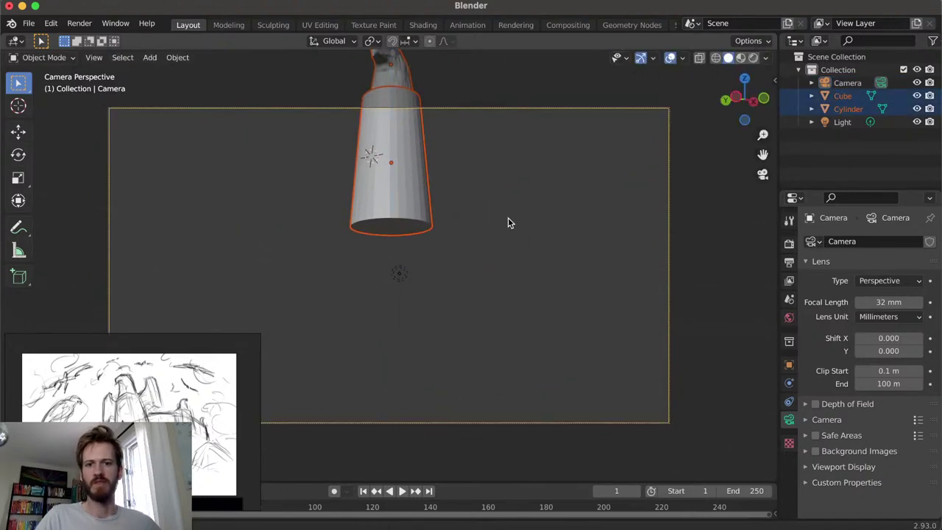
Reframe the camera on the raised eagle tower, fit the camera frame to the viewport, and deselect everything
middle_drag(506, 222, 476, 284)
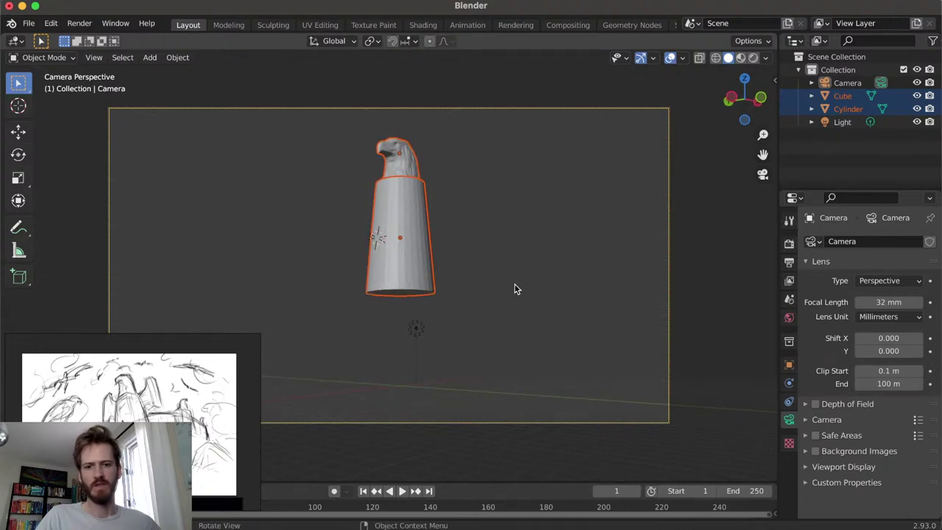
key(Home)
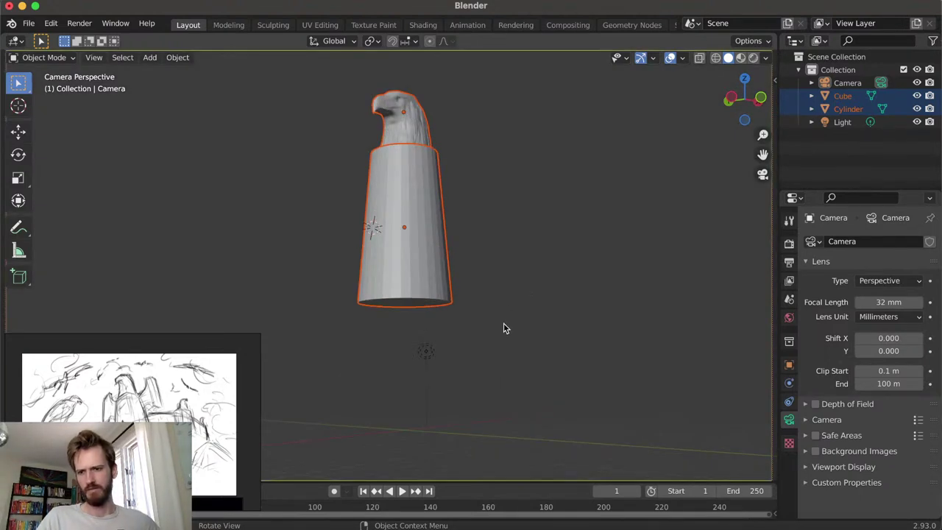
key(alt+a)
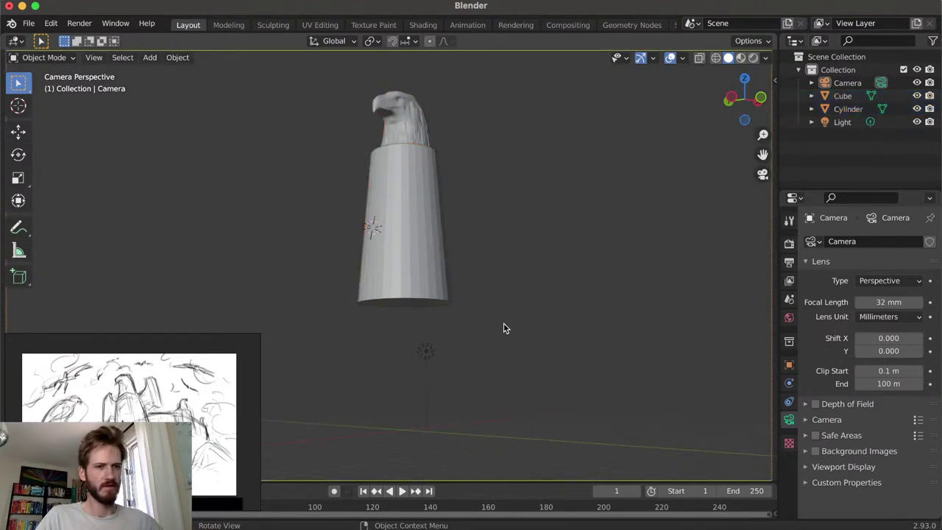
Leave the camera view and turn off locking the camera to the view
middle_drag(503, 328, 520, 322)
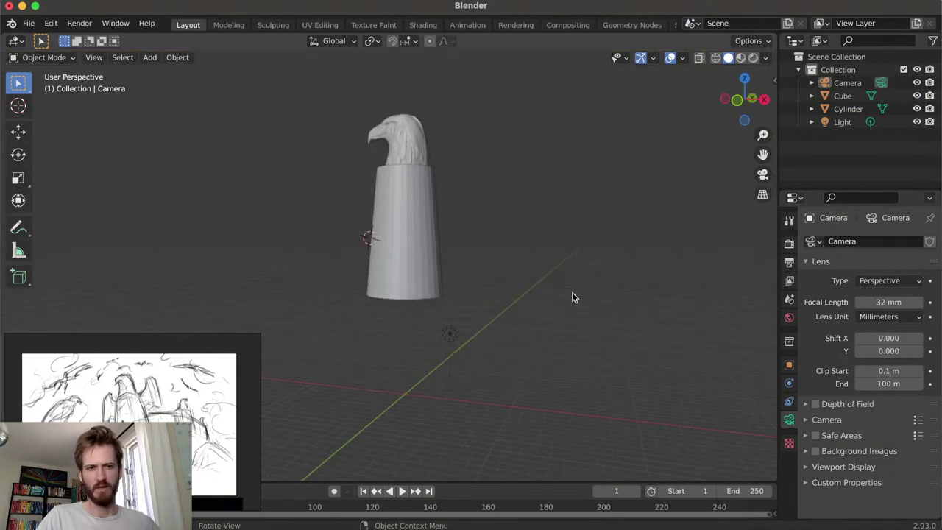
key(n)
click(694, 237)
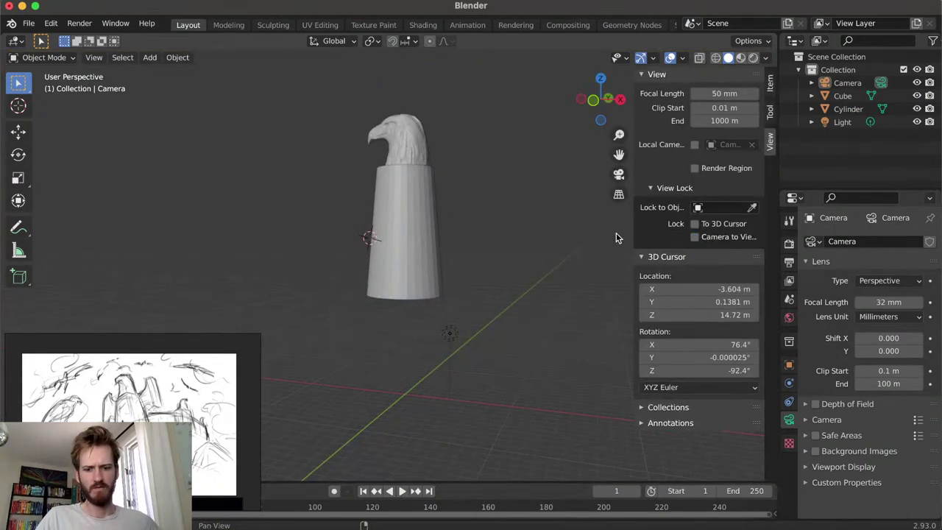
key(n)
middle_drag(490, 233, 565, 258)
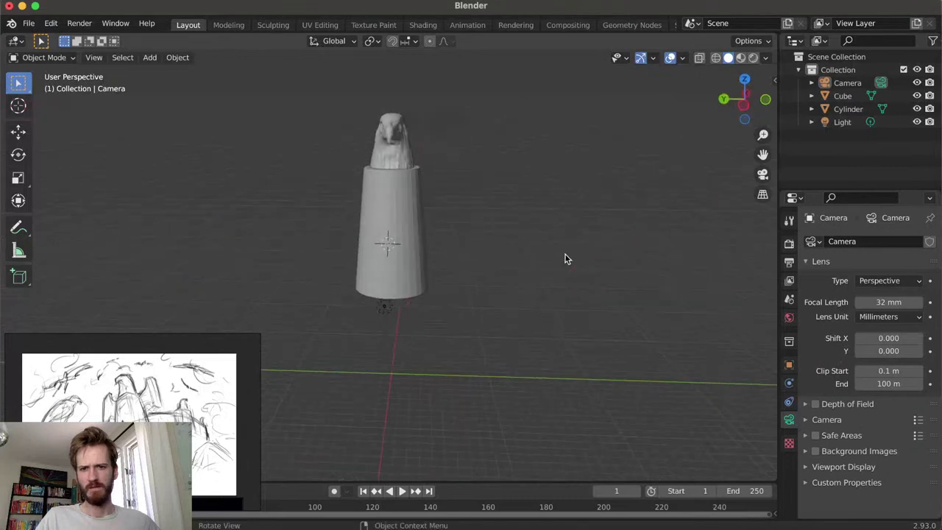
click(387, 199)
middle_drag(437, 248, 431, 353)
click(431, 353)
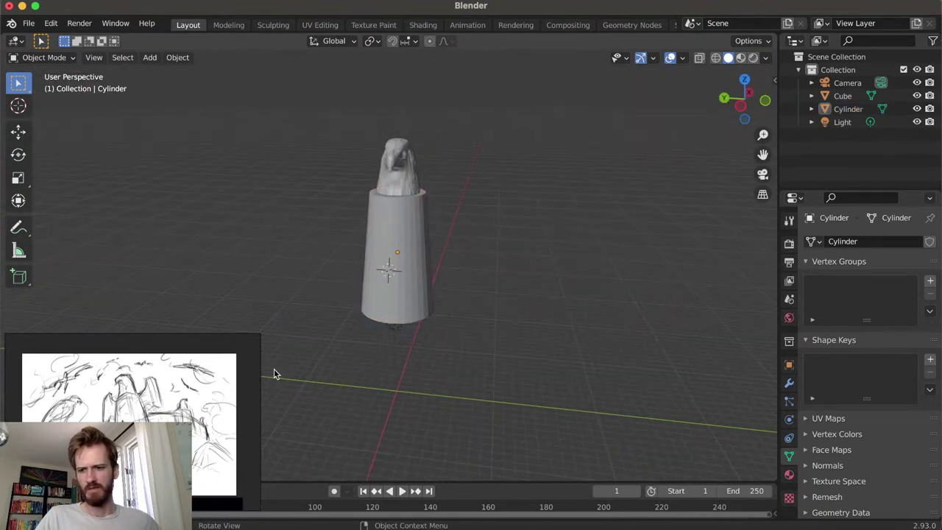
Examine the eagle tower from several angles and through the camera, comparing it with the concept sketch
middle_drag(459, 278, 474, 280)
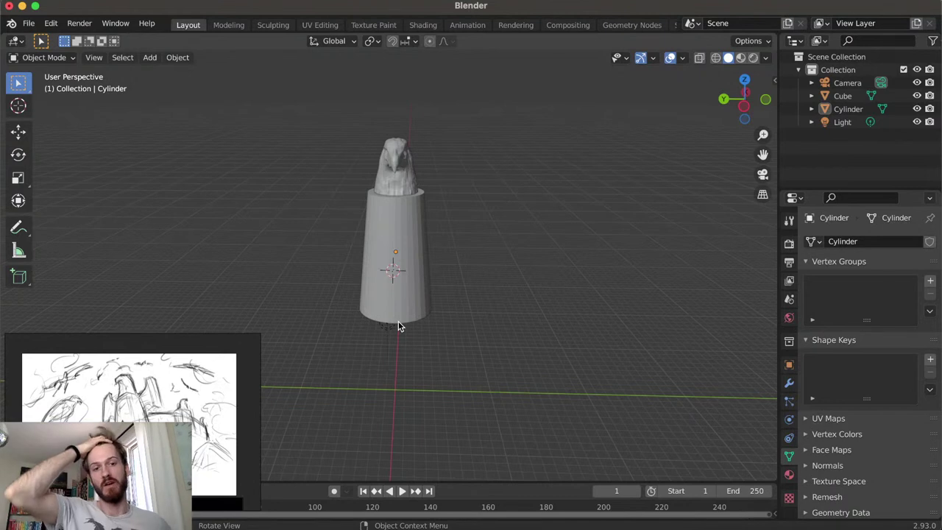
middle_drag(288, 292, 464, 328)
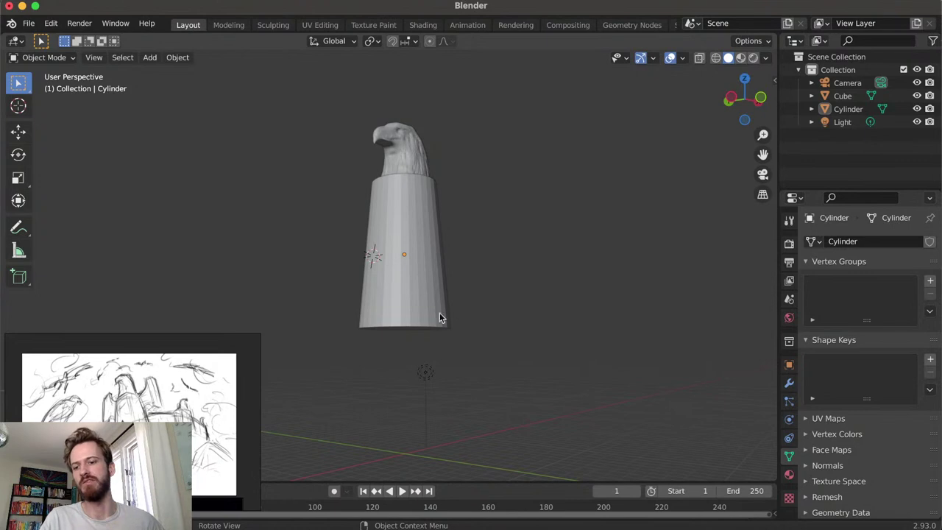
click(218, 393)
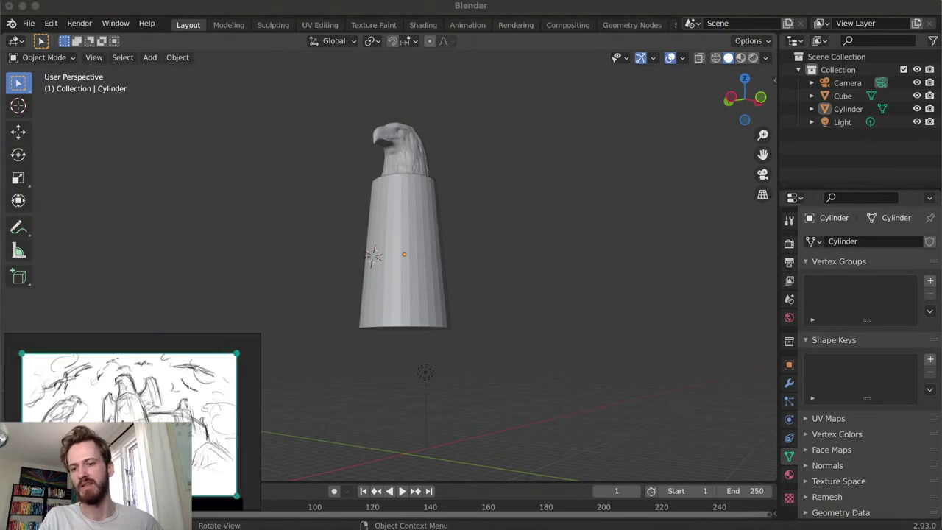
click(513, 360)
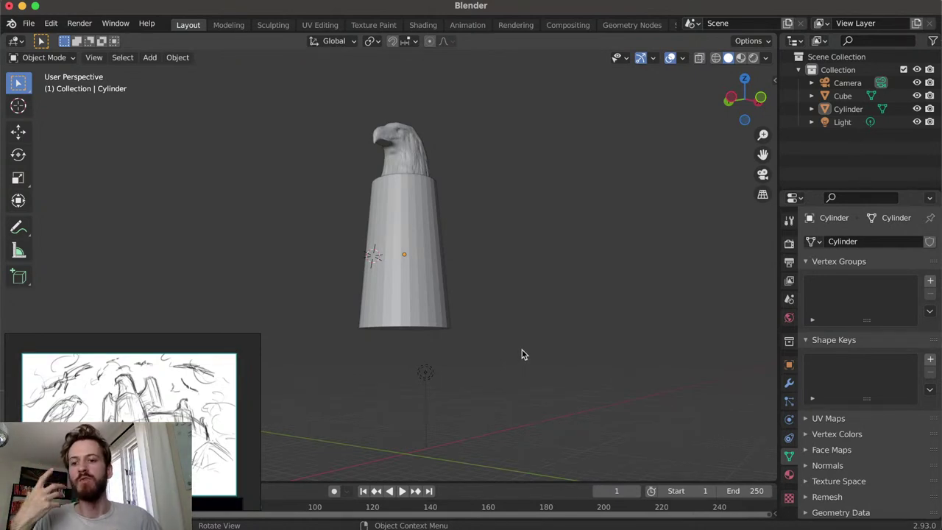
key(KP_0)
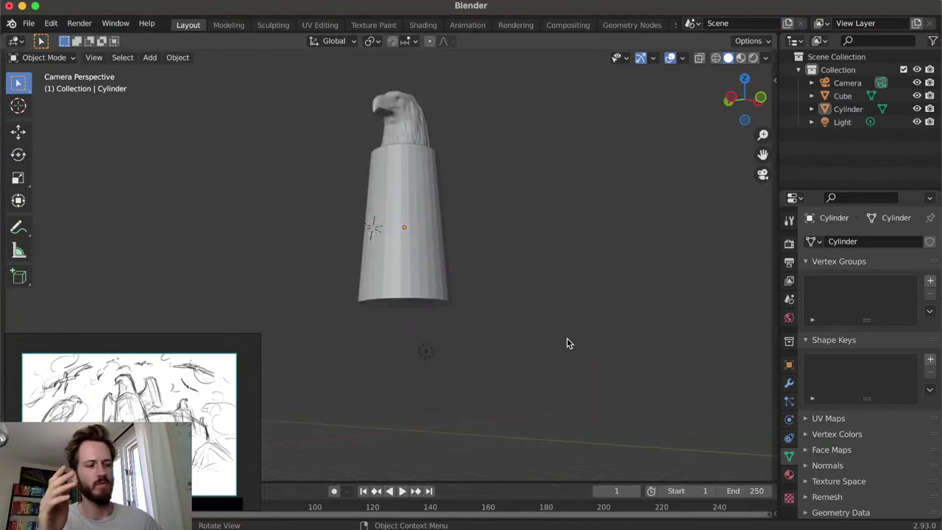
scroll(566, 342, down, 2)
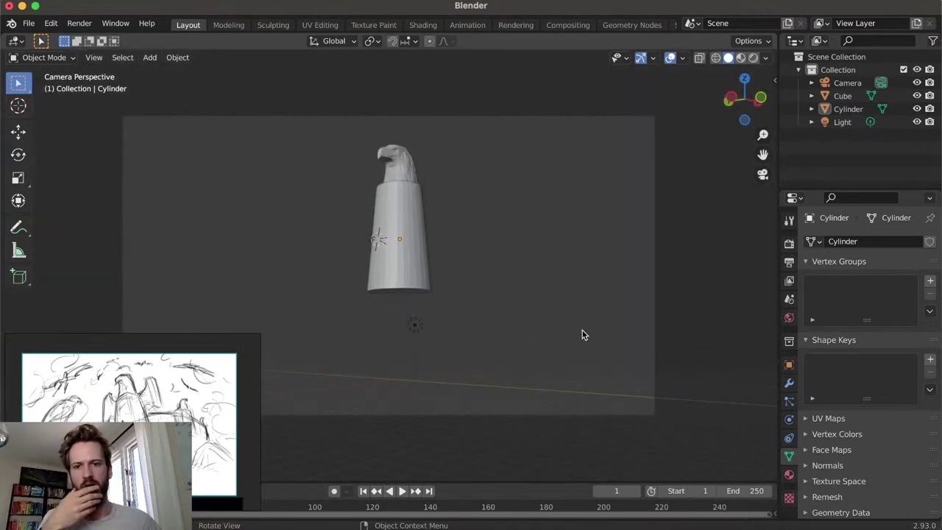
middle_drag(582, 334, 579, 342)
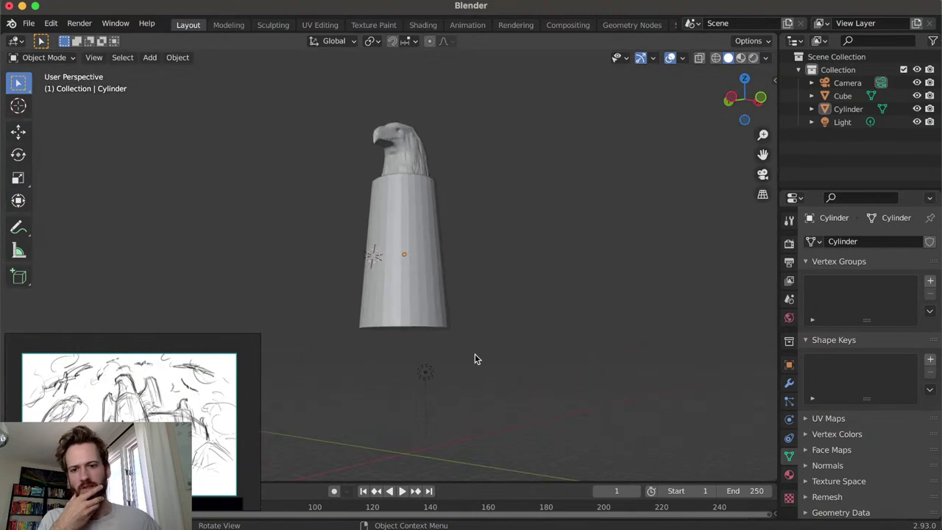
middle_drag(454, 358, 458, 362)
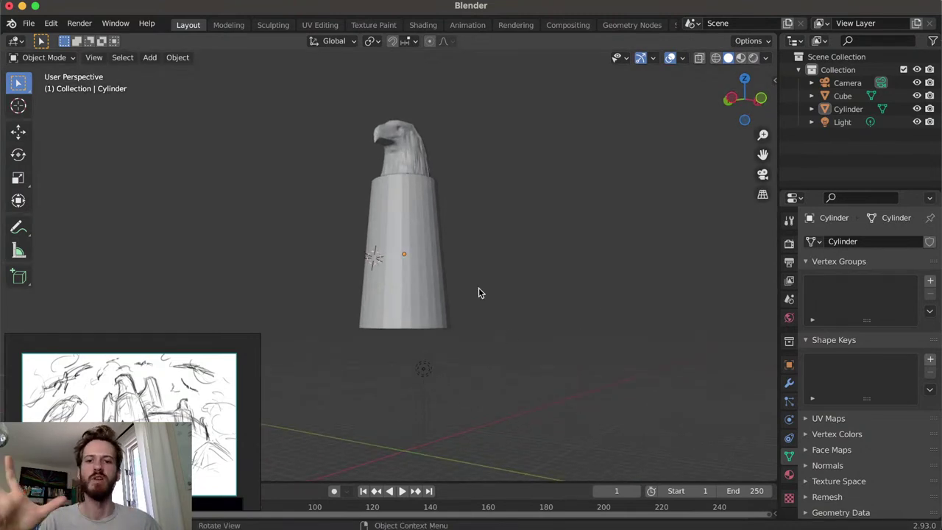
middle_drag(473, 320, 467, 317)
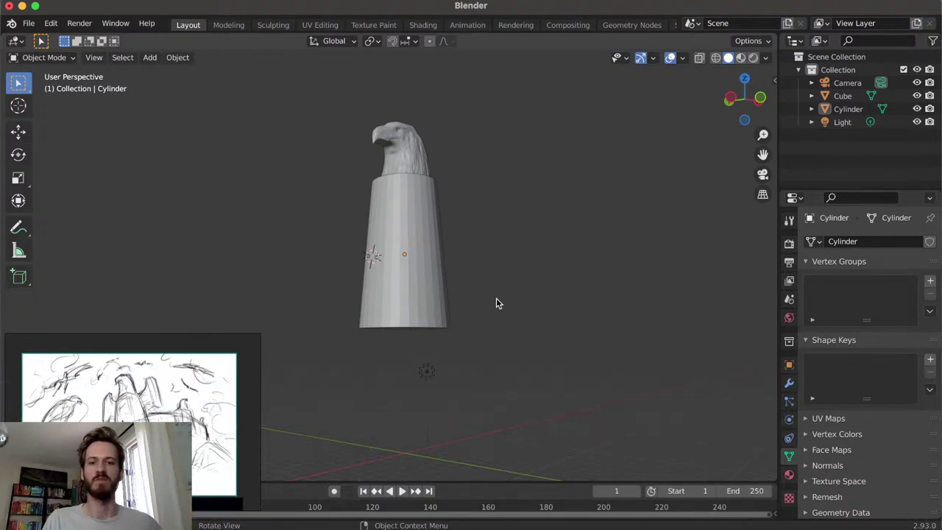
middle_drag(540, 308, 559, 319)
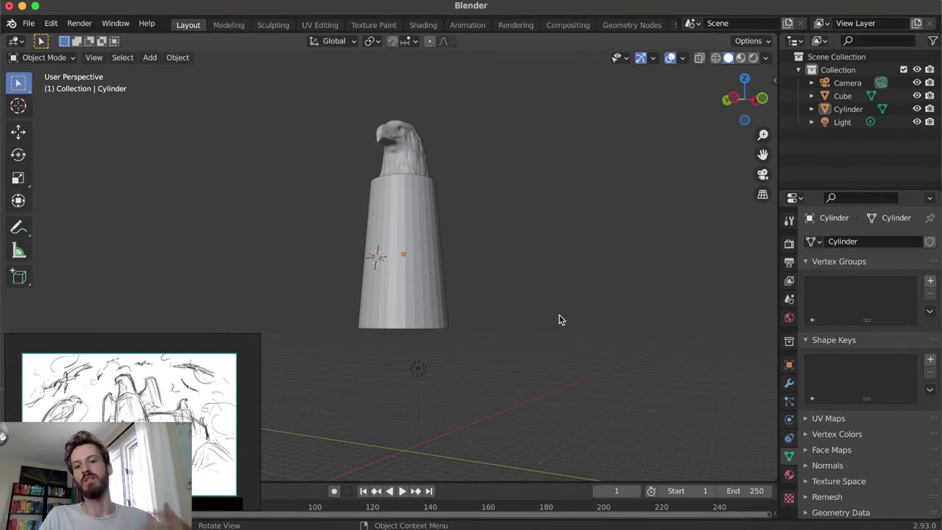
middle_drag(530, 332, 504, 326)
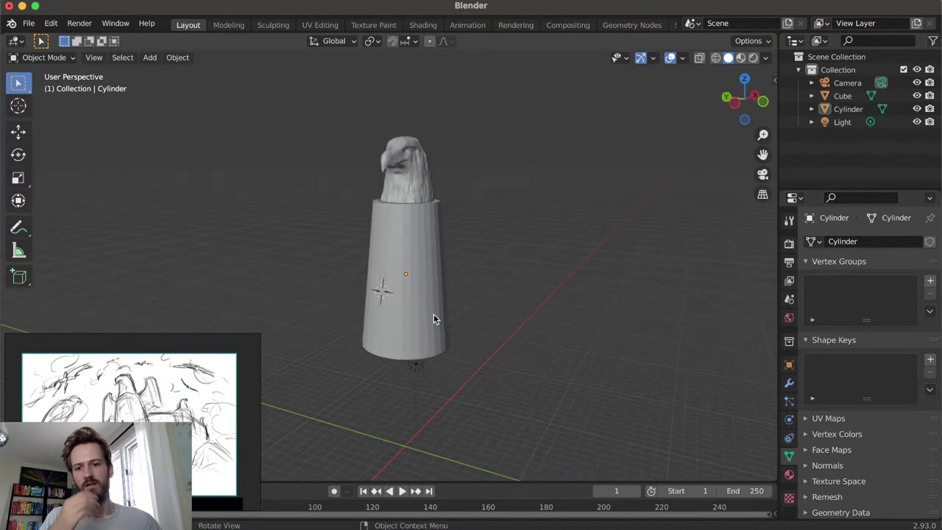
middle_drag(505, 330, 503, 331)
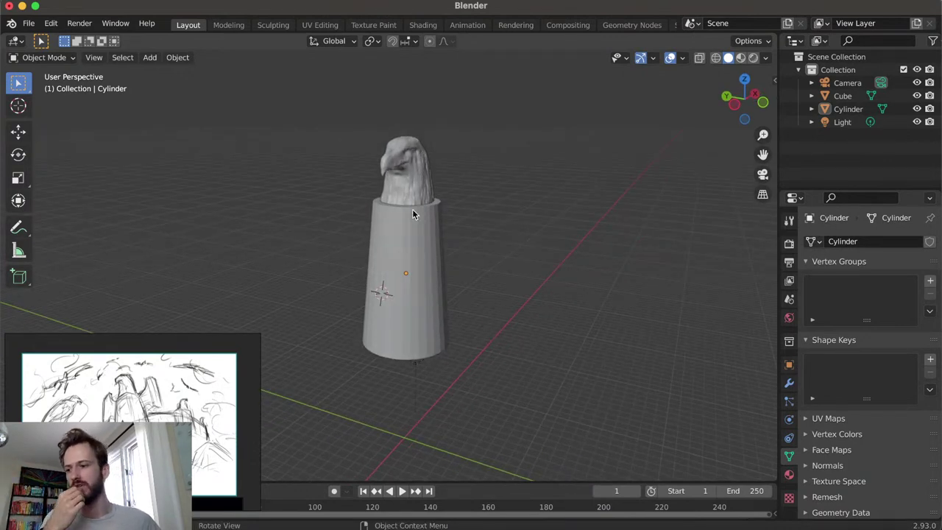
middle_drag(409, 175, 461, 275)
click(404, 154)
click(394, 261)
middle_drag(477, 317, 574, 331)
Set the 3D cursor's X location to 0 m
key(shift+a)
click(466, 331)
key(n)
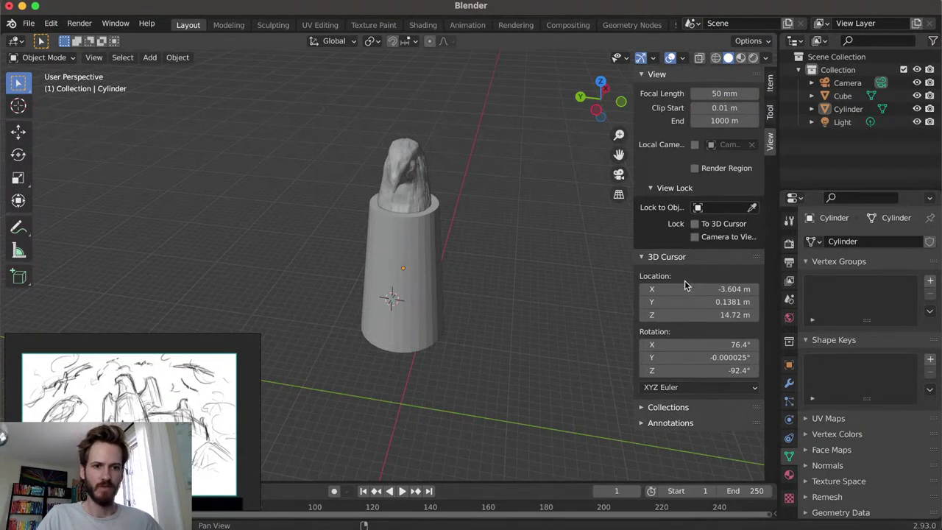
click(732, 290)
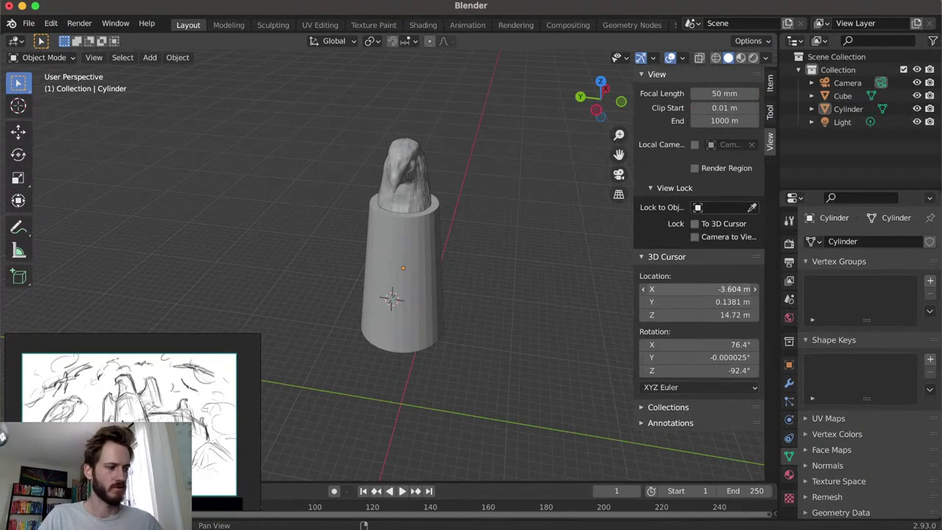
key(Clear)
key(Return)
key(KP_0)
click(730, 293)
key(Clear)
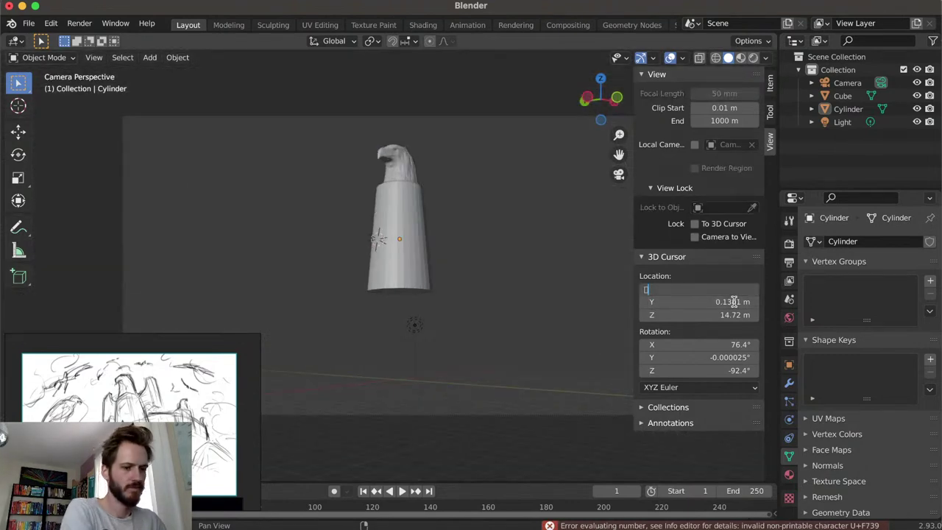
Set the 3D cursor's Y and Z locations to 0 m and leave the camera view
click(731, 302)
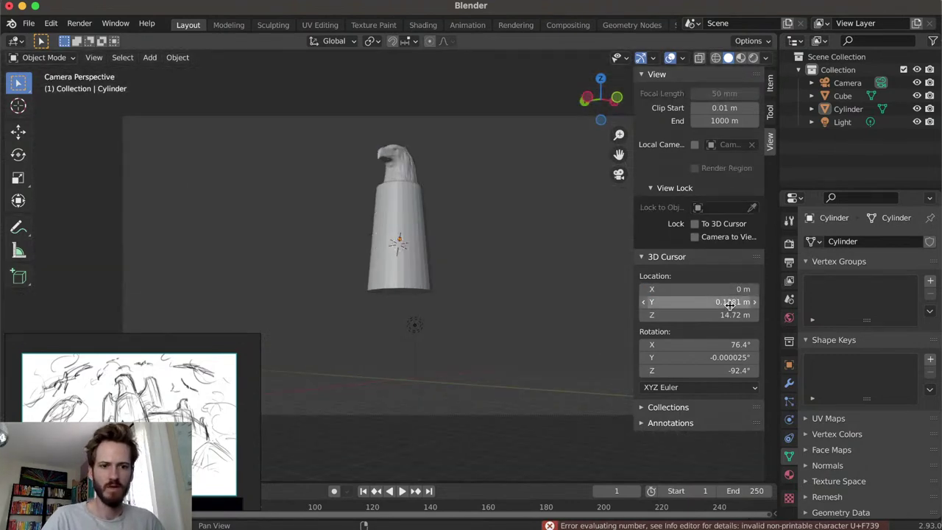
key(Clear)
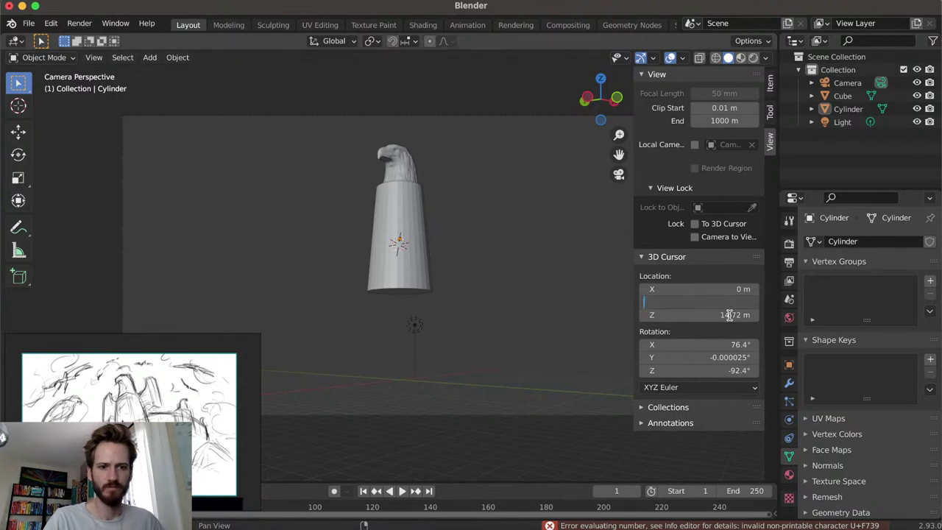
text(0)
key(Return)
click(729, 315)
text(0)
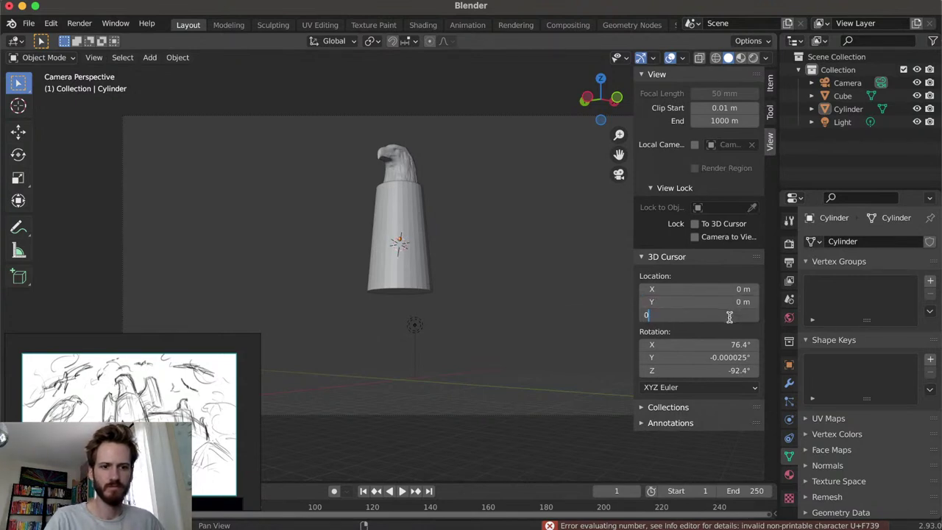
key(Return)
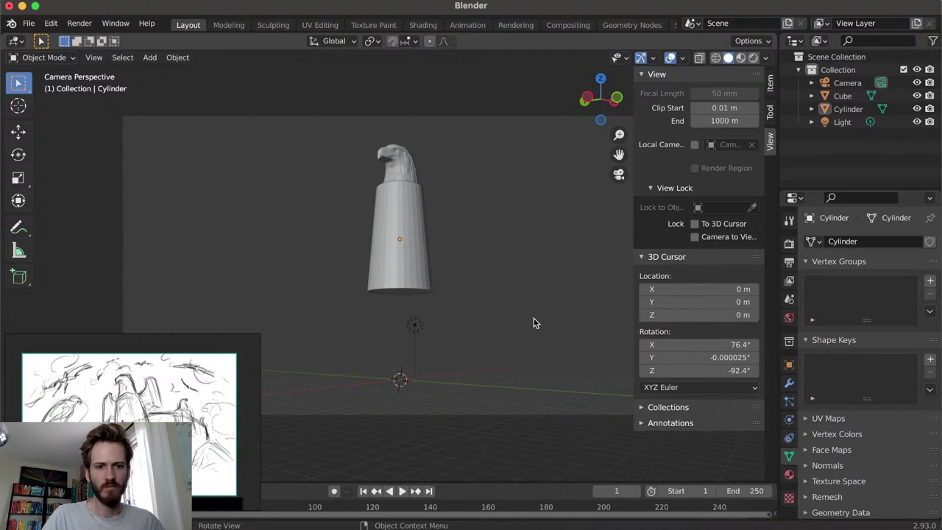
key(n)
middle_drag(649, 247, 543, 317)
key(shift+a)
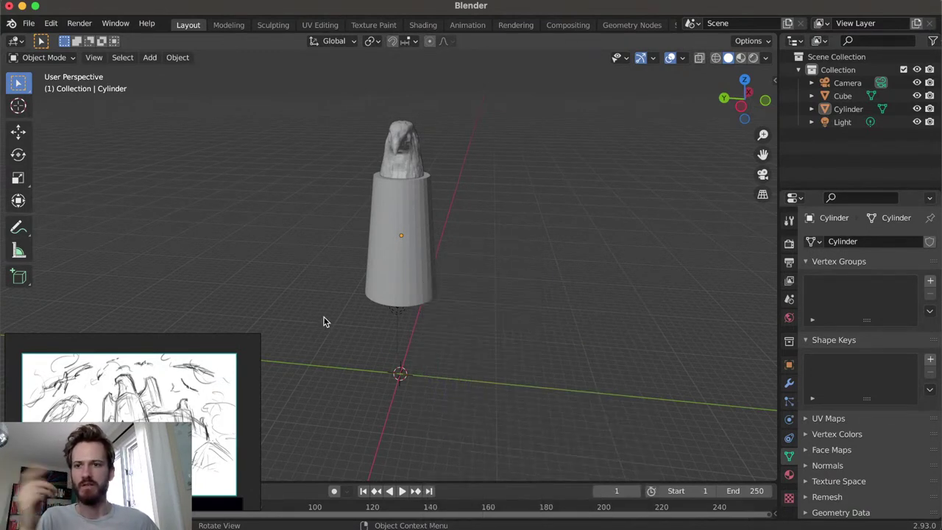
Hide Blender and examine the desktop screenshots of the snowy sky castle and the untextured castle blockout
key(super+h)
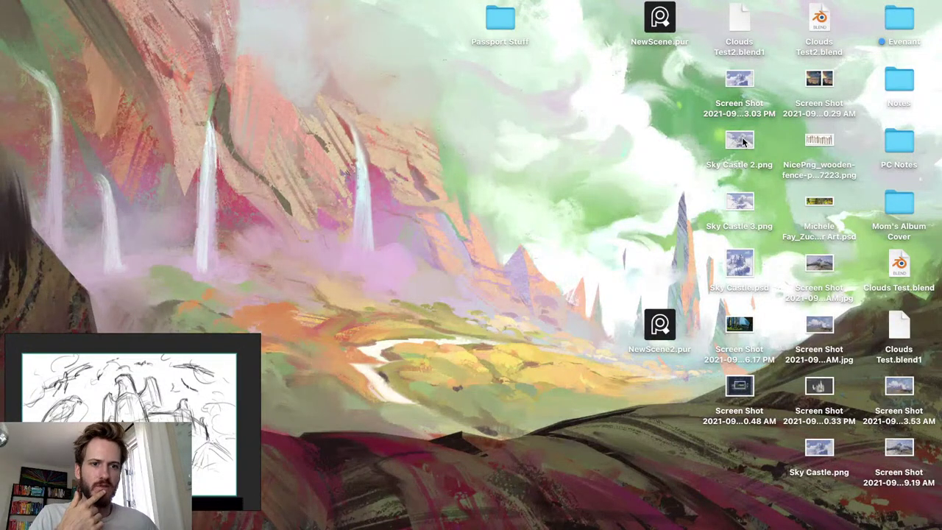
click(741, 87)
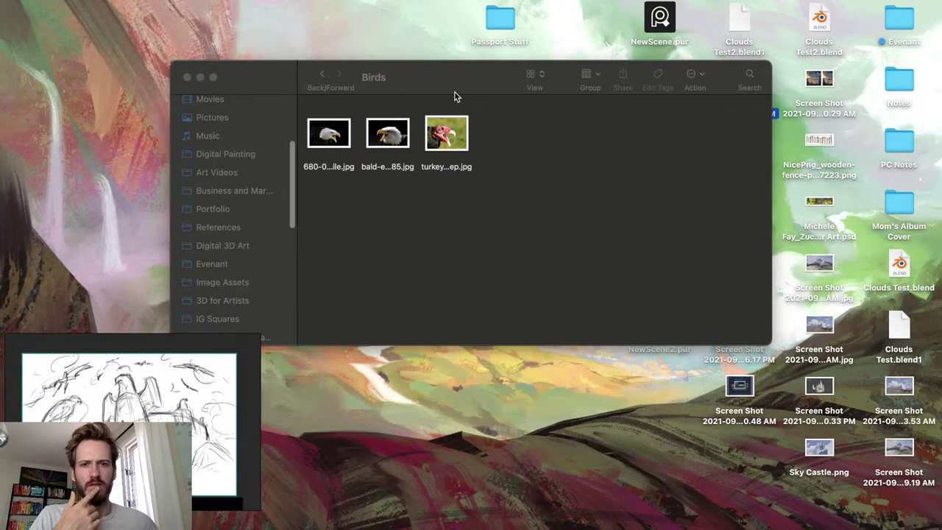
click(187, 77)
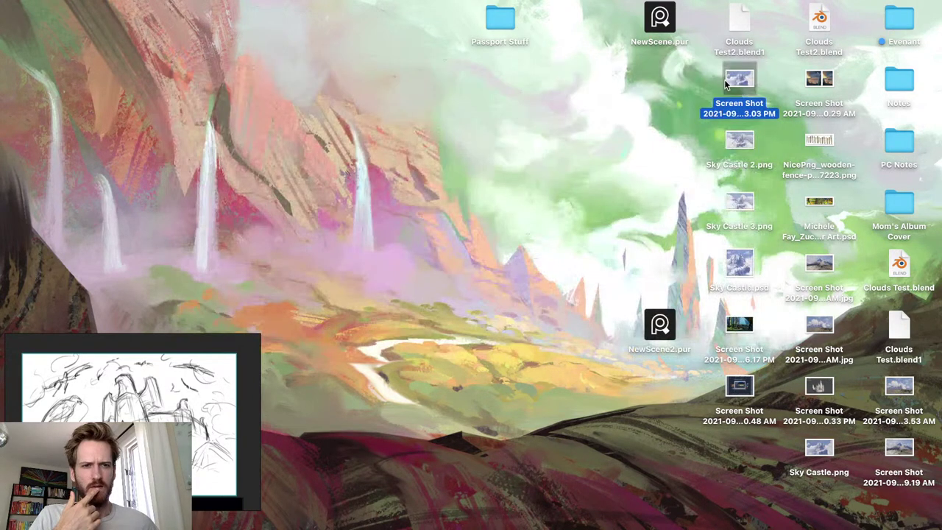
double_click(732, 85)
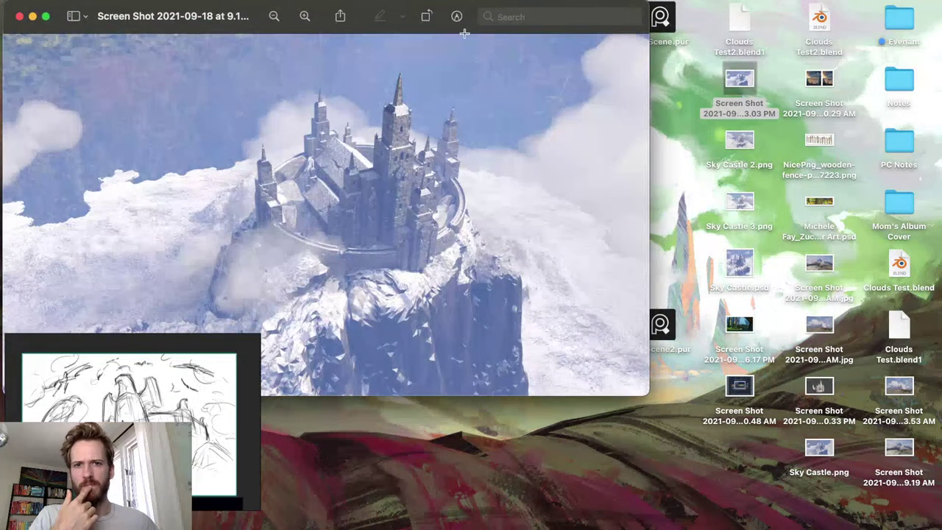
drag(366, 19, 446, 52)
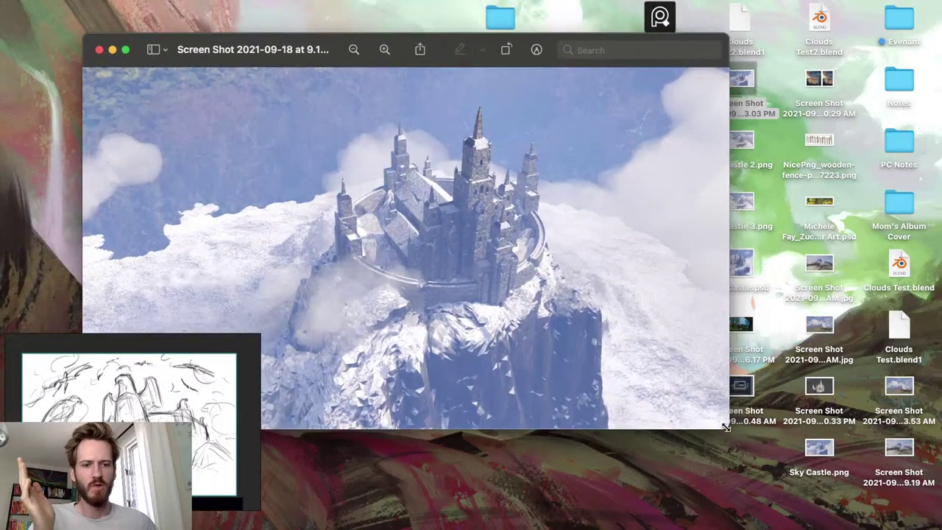
double_click(817, 389)
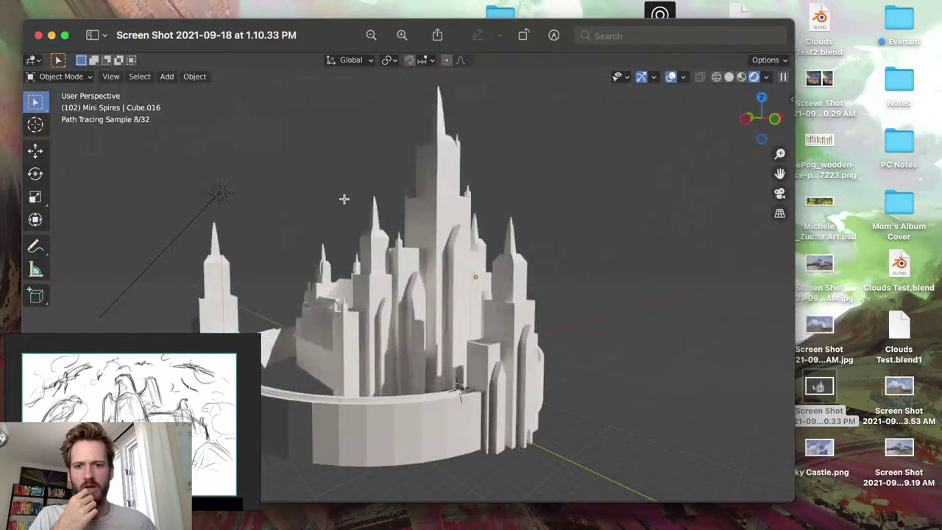
drag(309, 39, 412, 25)
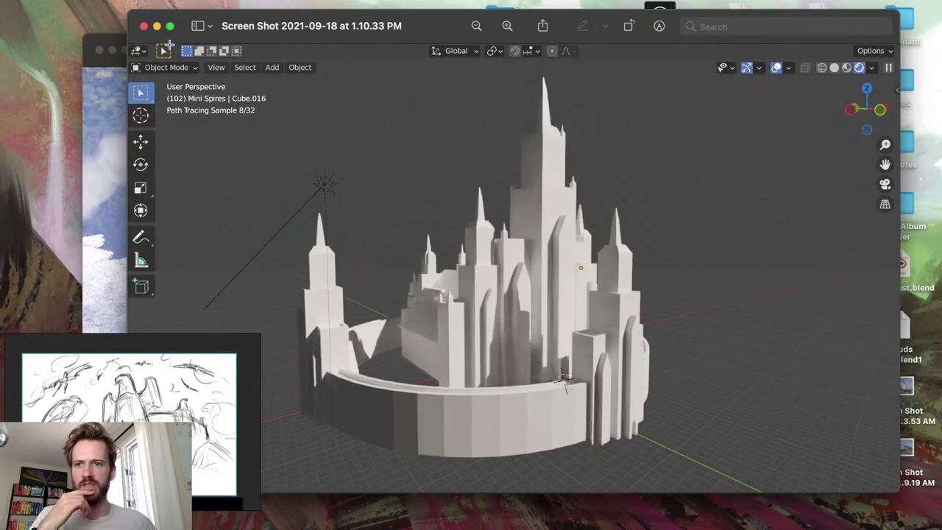
click(157, 27)
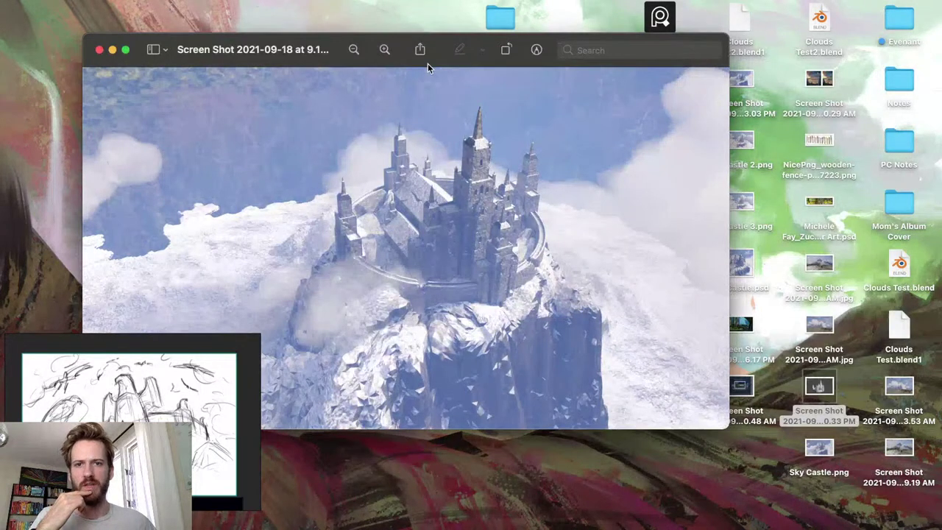
drag(244, 55, 251, 42)
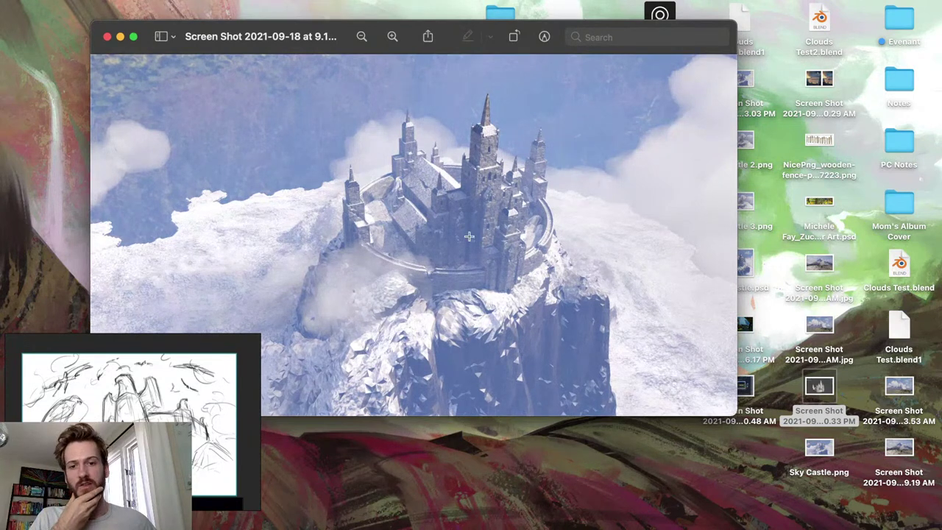
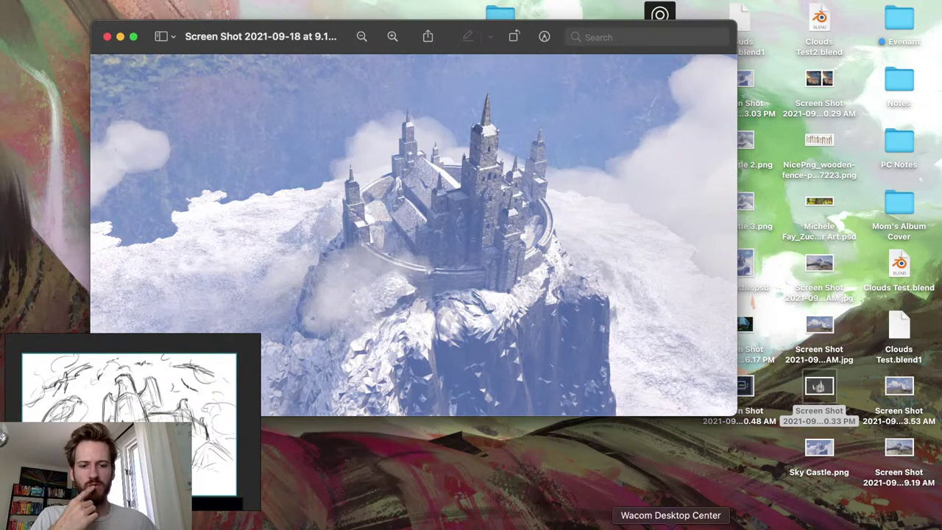
Switch back to Blender and add a mesh cylinder at the world origin below the eagle tower
click(589, 524)
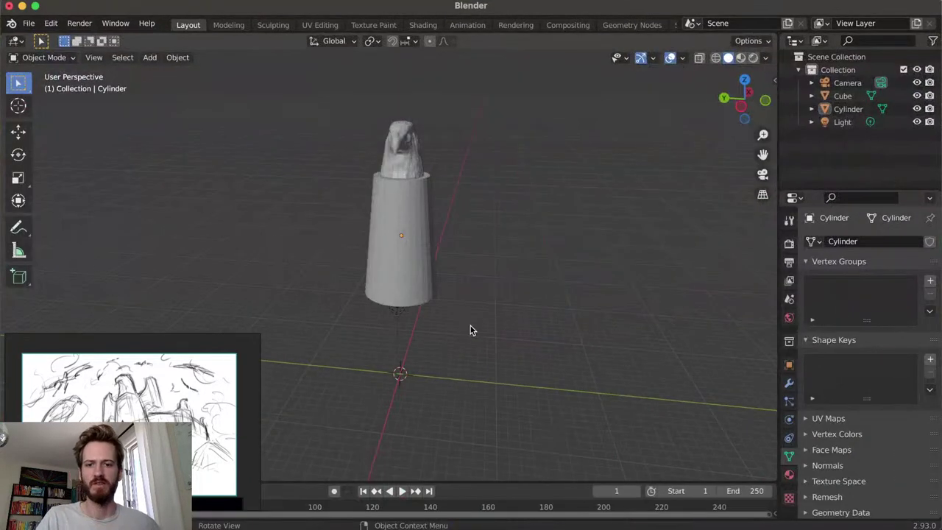
key(shift+a)
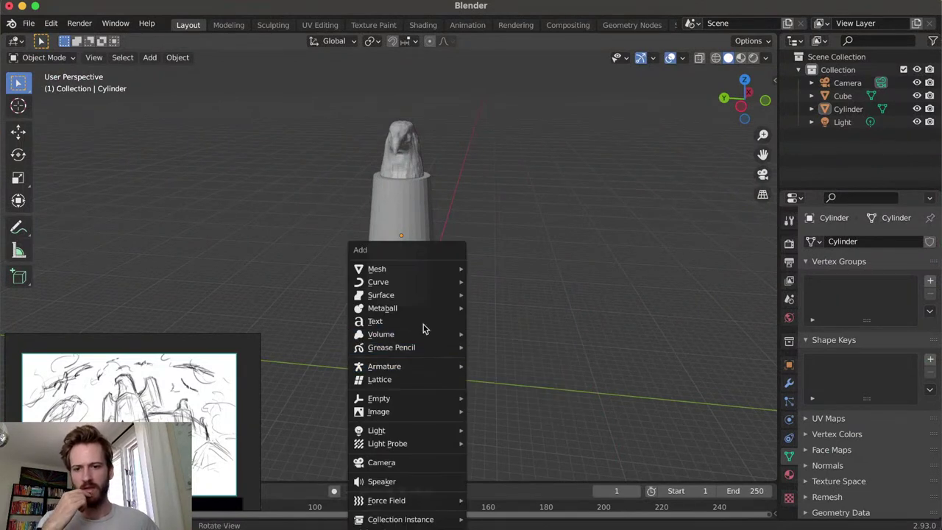
mouse_move(409, 273)
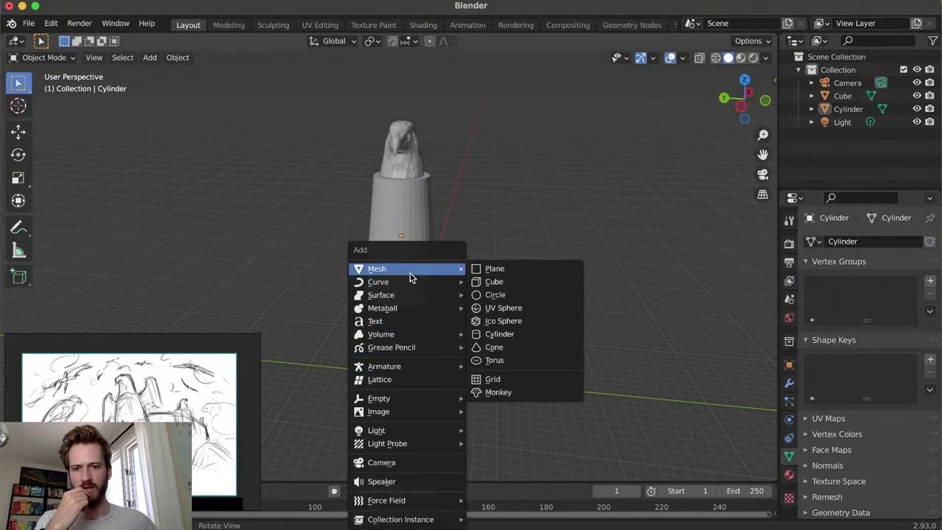
click(500, 335)
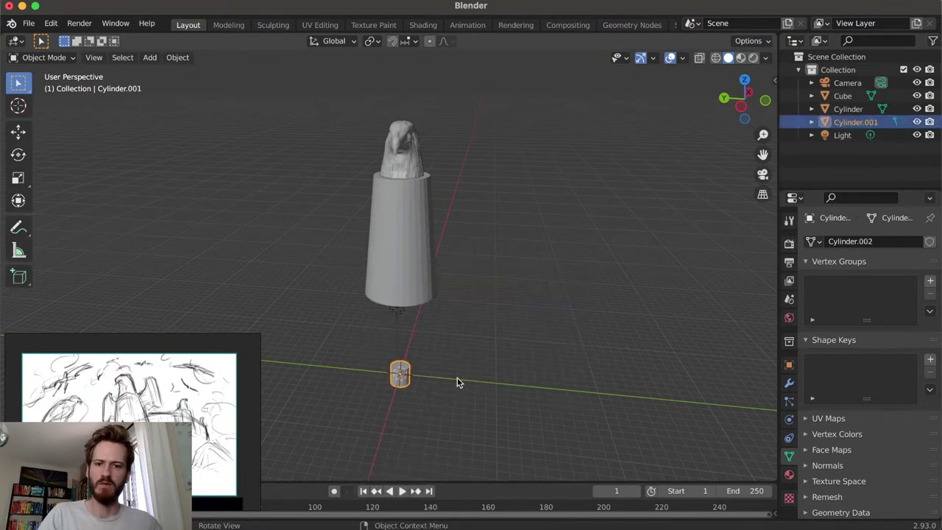
scroll(419, 378, up, 3)
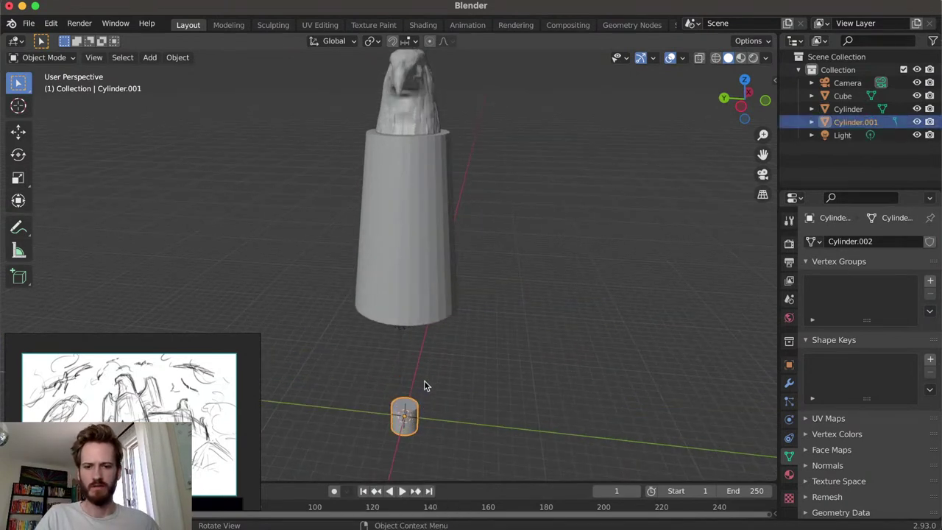
key(s)
key(y)
key(Escape)
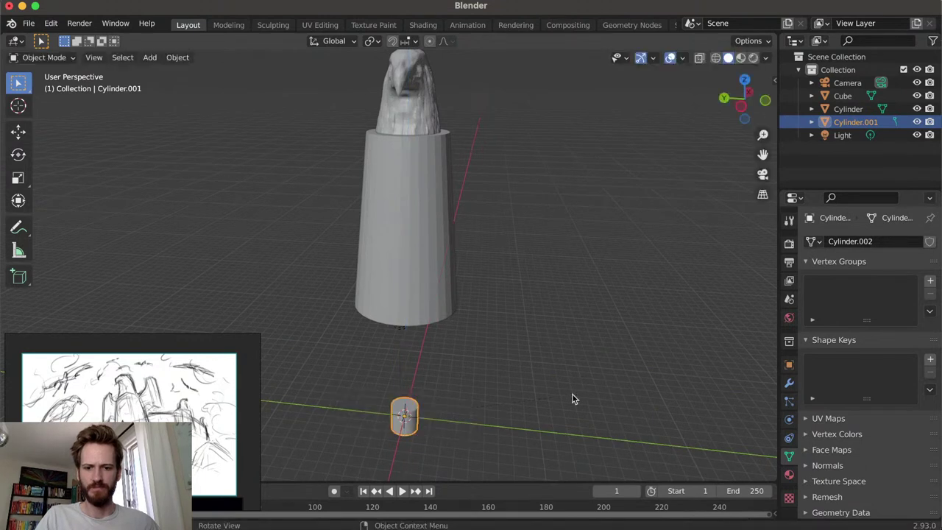
Delete the small cylinder and add a new mesh cylinder at the world origin with 80 vertices and a 4.92 m radius
key(Delete)
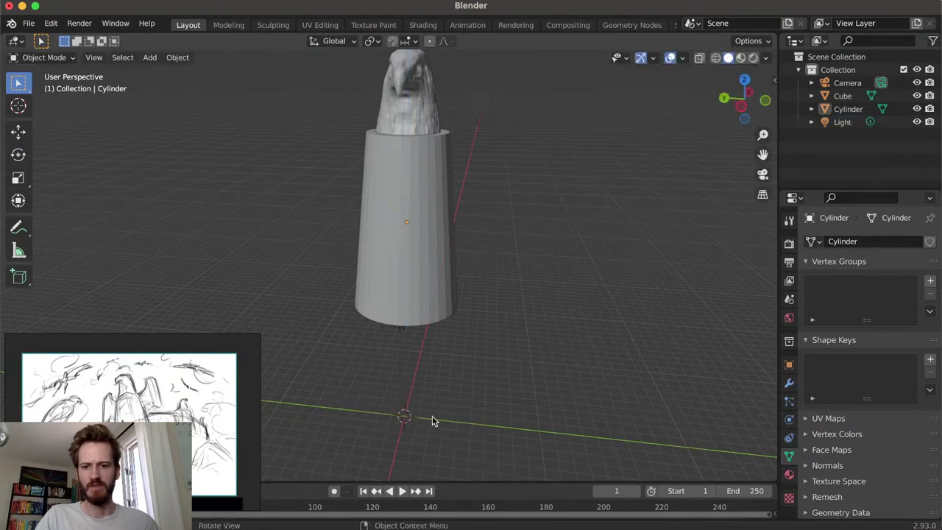
key(shift+a)
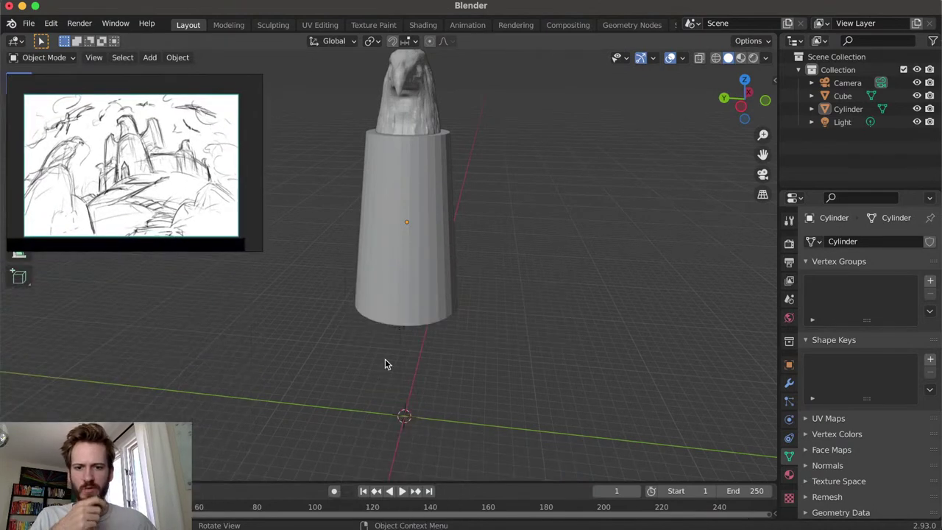
click(395, 379)
key(shift+a)
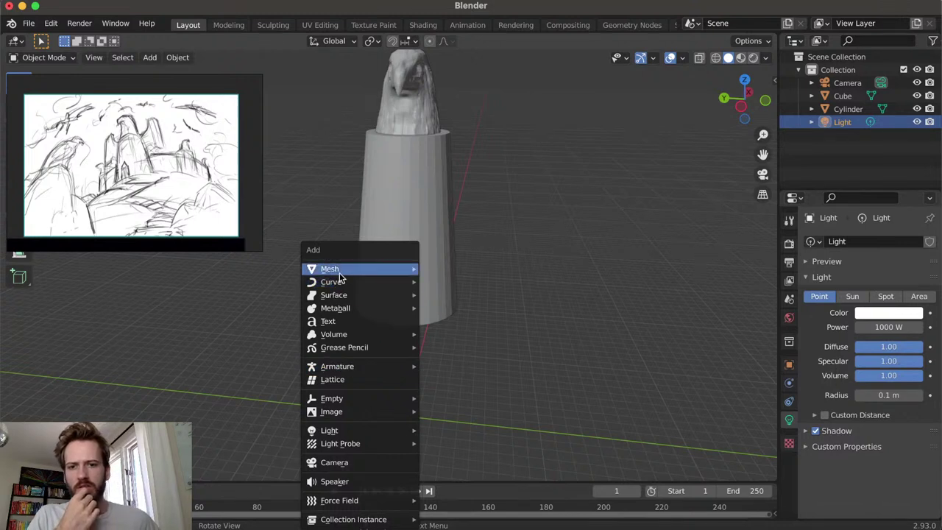
mouse_move(339, 275)
click(434, 335)
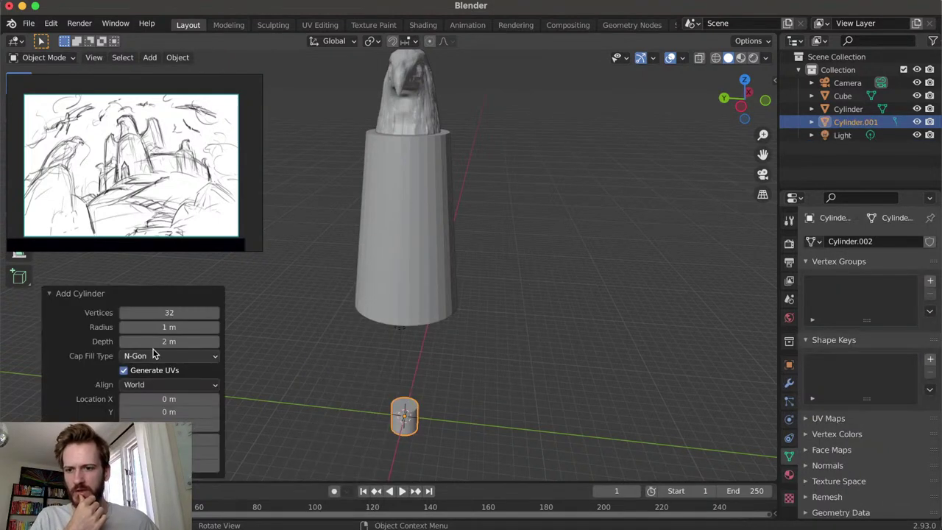
drag(166, 328, 303, 344)
drag(163, 313, 182, 312)
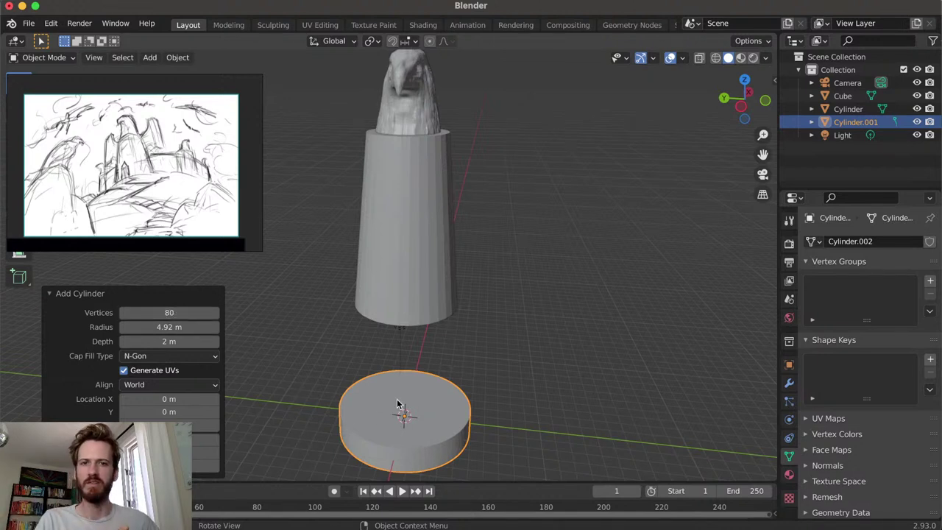
Set the new cylinder to 164 vertices, a 20.3 m radius and a 6.02 m depth
drag(169, 327, 331, 332)
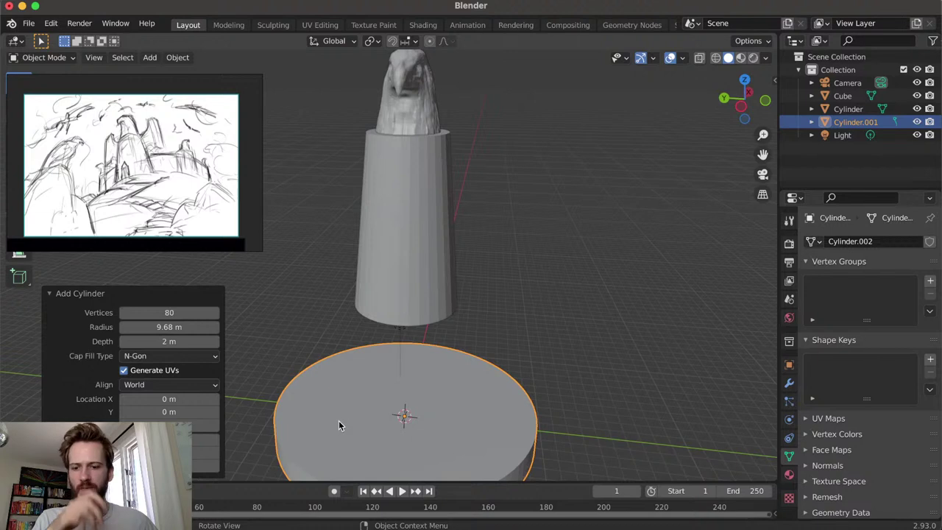
middle_drag(340, 424, 462, 317)
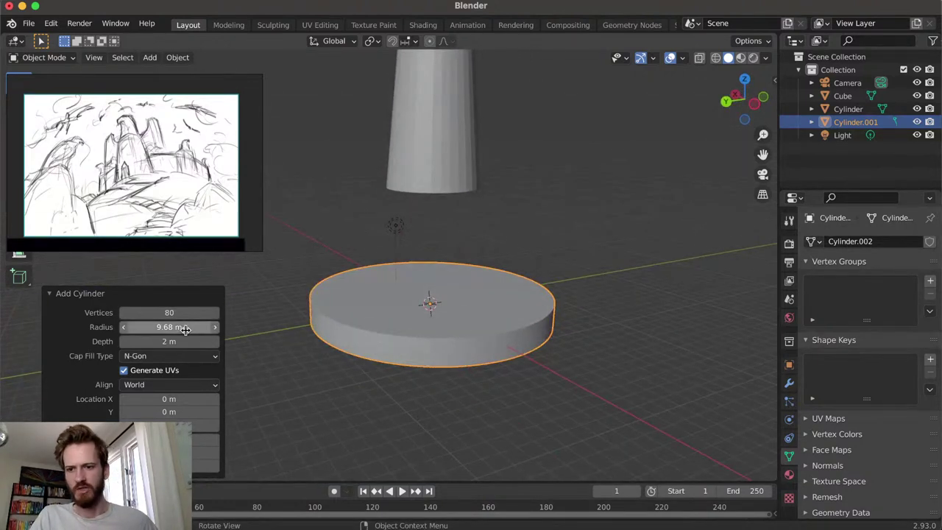
drag(164, 342, 471, 320)
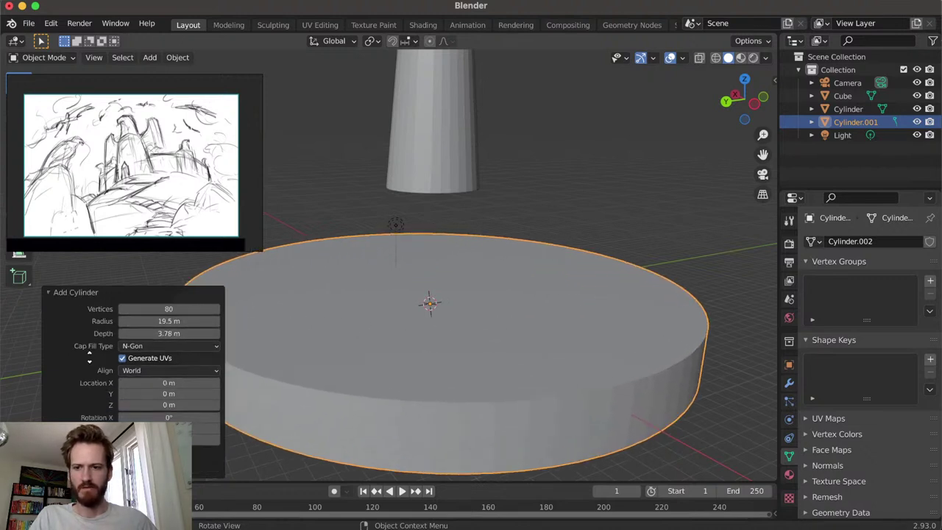
drag(169, 309, 191, 310)
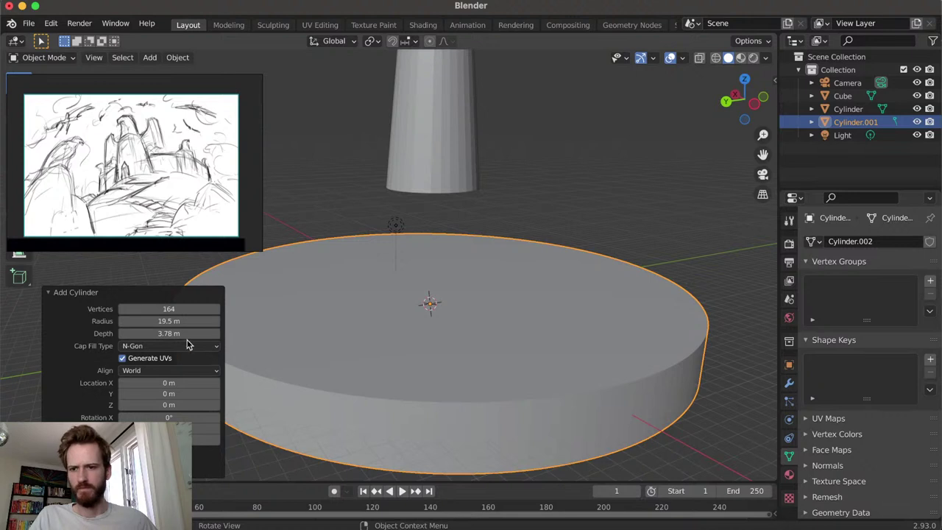
mouse_move(177, 331)
mouse_down()
mouse_move(257, 330)
mouse_move(131, 332)
mouse_move(177, 320)
mouse_up()
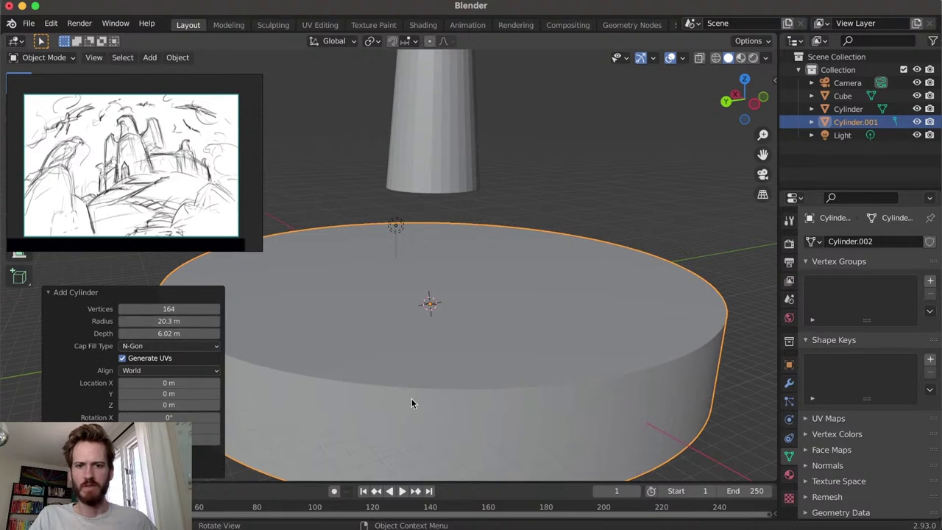
Raise the wide cylinder along the Z axis until its top meets the base of the eagle tower
key(g)
key(z)
click(436, 273)
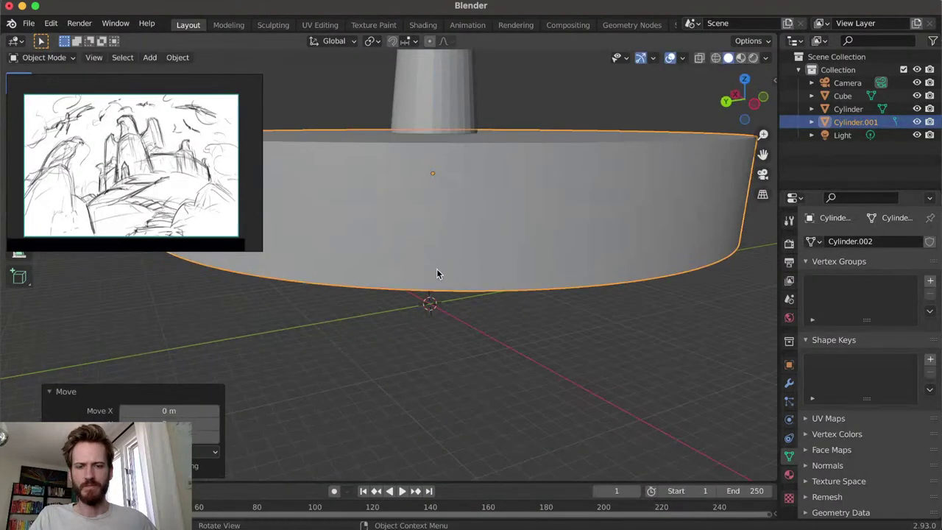
scroll(338, 301, down, 6)
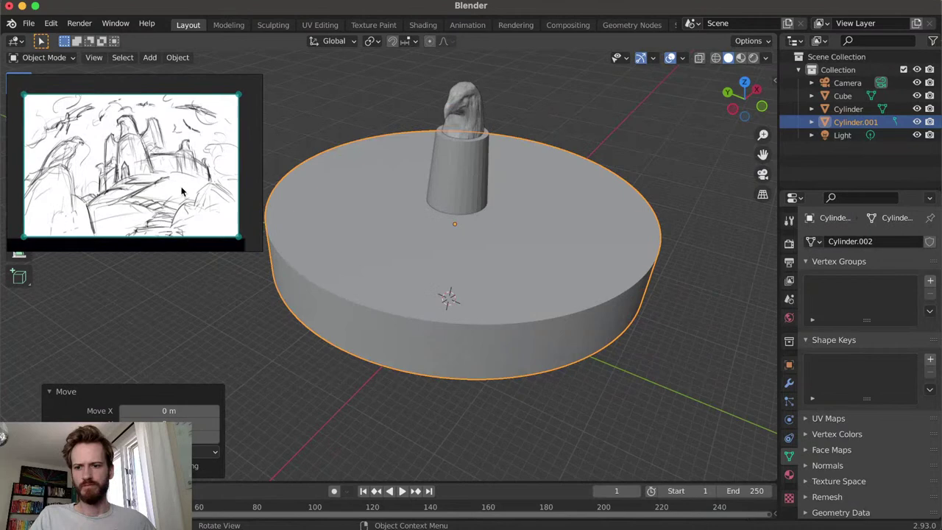
Move the sketch reference off the toolbar area and scale the wide cylinder along Z to thicken it
drag(182, 191, 200, 466)
middle_drag(379, 312, 515, 254)
key(s)
key(z)
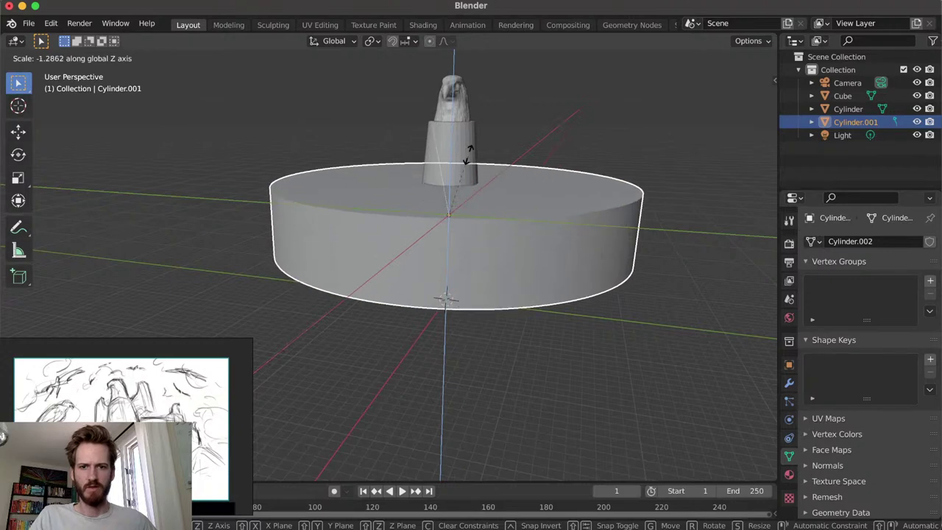
click(481, 190)
Inset the top face of the wide cylinder in Edit Mode to leave a narrow rim around its edge
middle_drag(481, 190, 441, 272)
key(Tab)
middle_drag(408, 234, 360, 212)
click(360, 212)
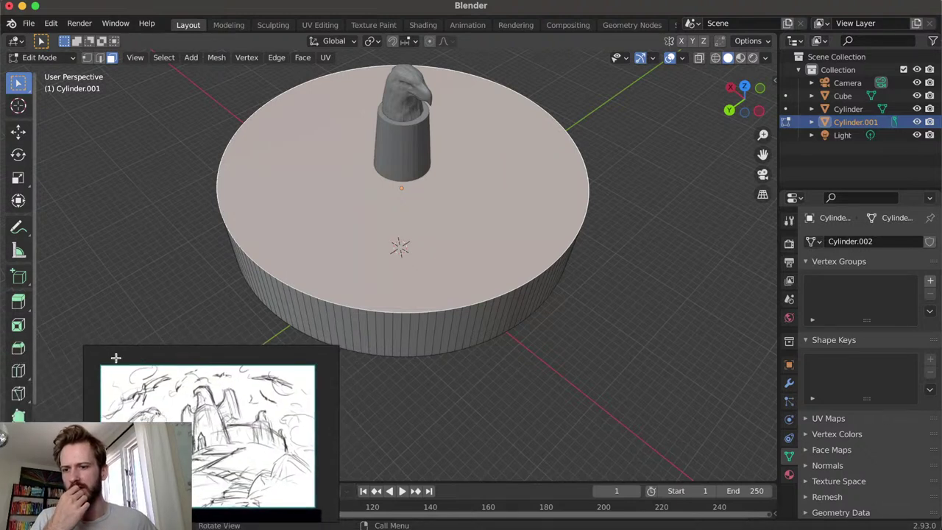
click(18, 328)
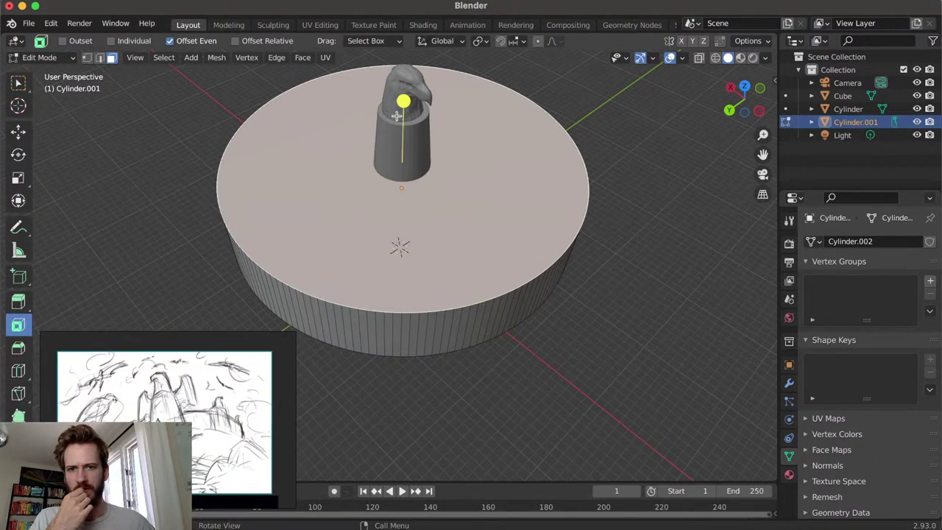
mouse_move(401, 101)
mouse_down()
mouse_move(396, 115)
mouse_move(403, 101)
mouse_up()
mouse_move(428, 281)
middle_down()
mouse_move(452, 213)
mouse_move(530, 219)
mouse_move(467, 238)
mouse_move(668, 261)
mouse_move(364, 279)
mouse_move(432, 281)
middle_up()
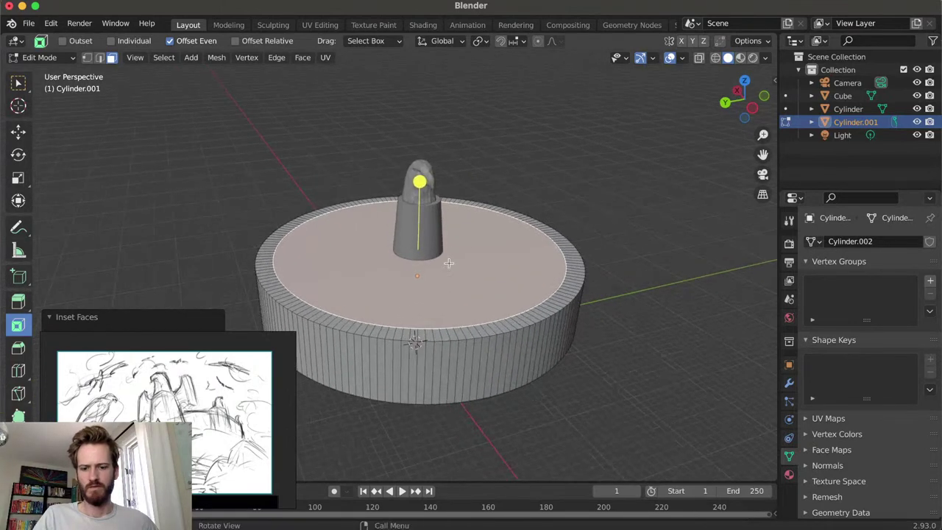
key(g)
key(z)
key(Escape)
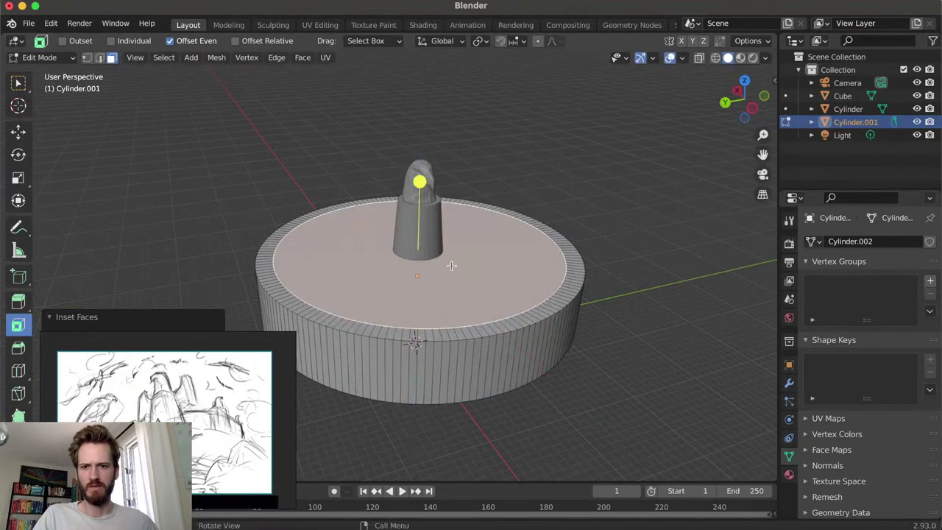
Lower the inset face about 7 m along Z to hollow out a round walled courtyard, and leave Edit Mode
key(g)
key(z)
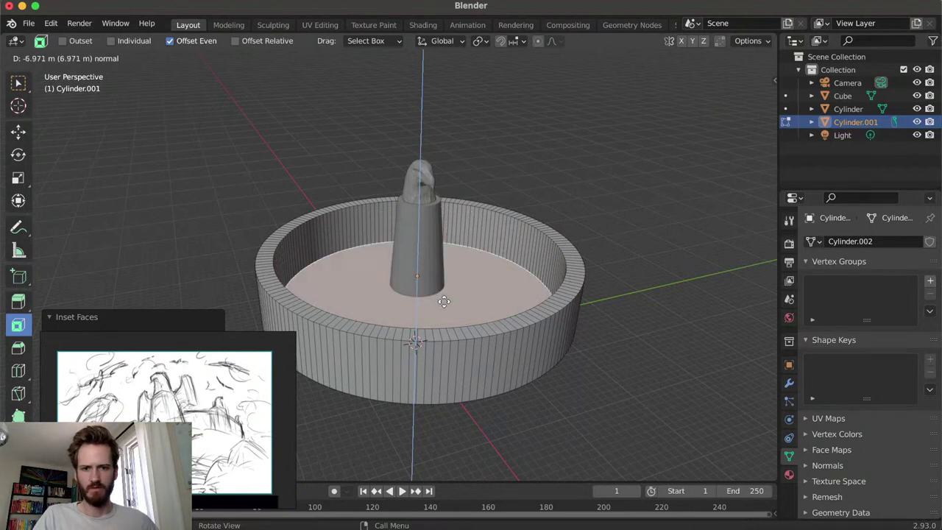
click(443, 300)
middle_drag(444, 300, 588, 283)
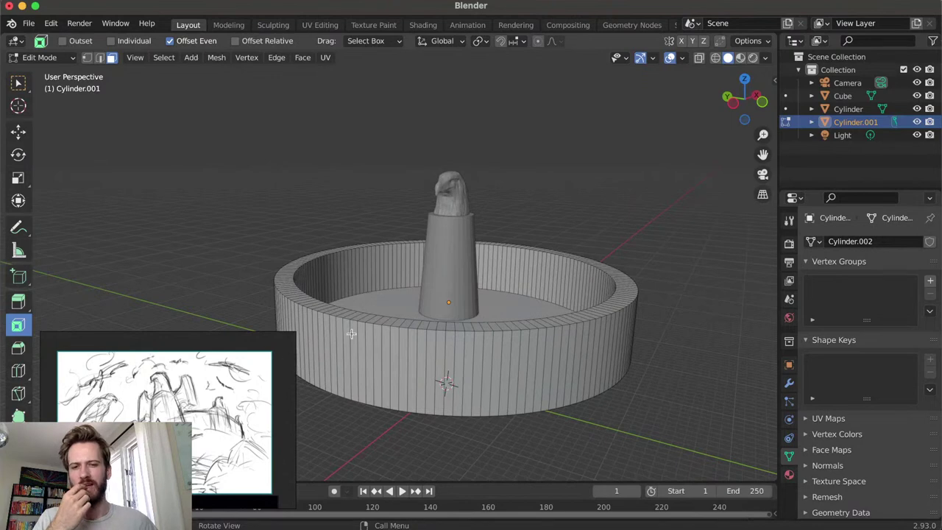
middle_drag(346, 335, 233, 370)
middle_drag(432, 356, 467, 338)
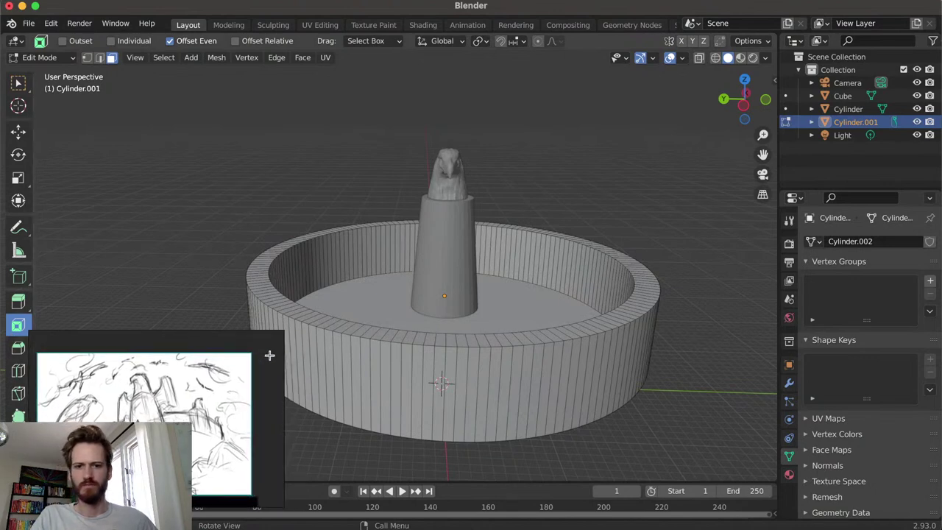
middle_drag(448, 295, 420, 255)
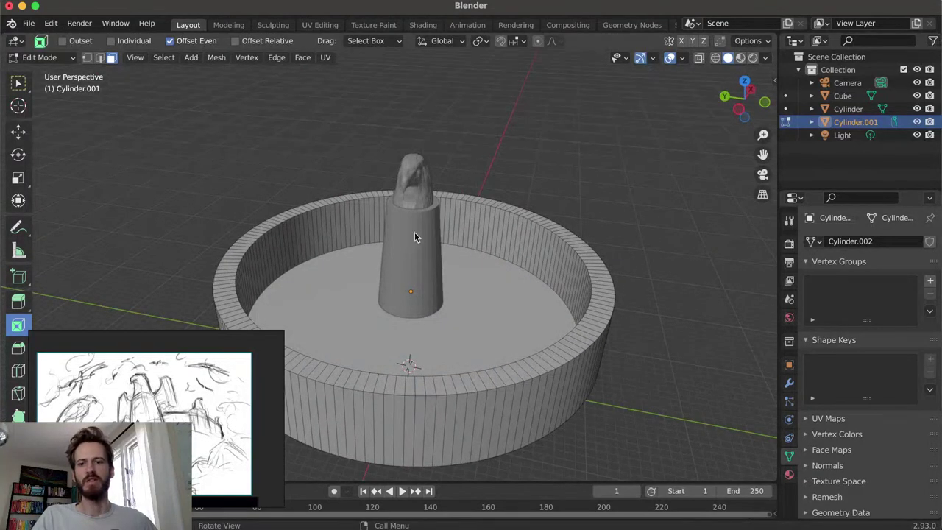
key(Tab)
Move the eagle head and its tower together along the X axis onto the courtyard's circular wall
scroll(410, 236, up, 3)
scroll(394, 338, down, 4)
middle_drag(366, 358, 494, 215)
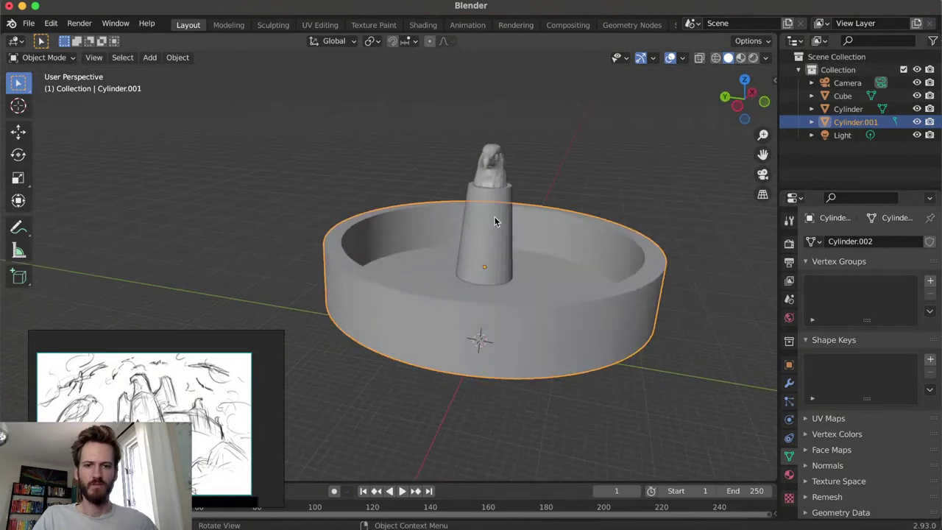
click(496, 219)
shift+click(506, 158)
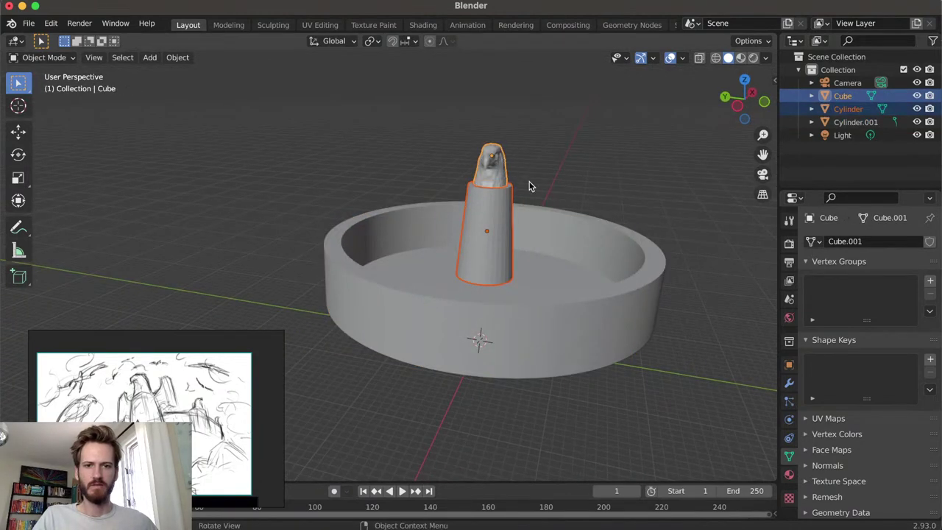
middle_drag(529, 182, 540, 307)
key(g)
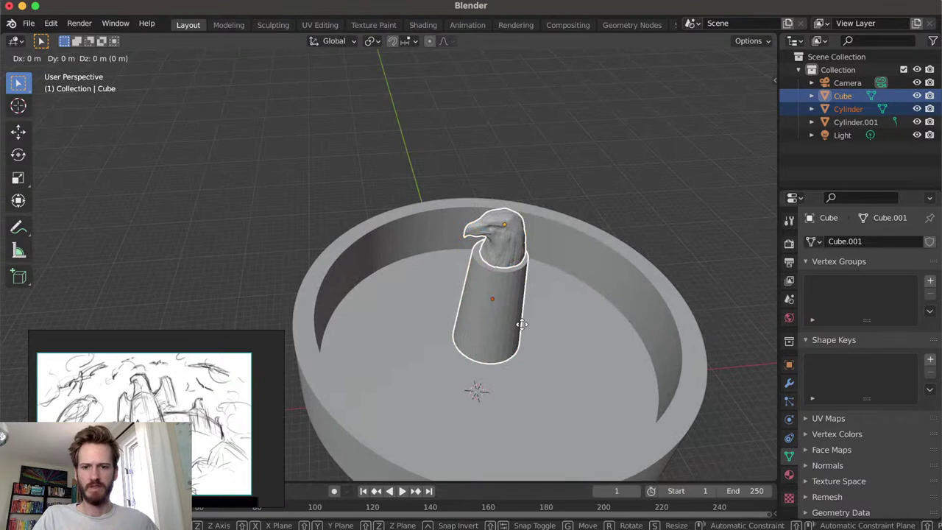
key(x)
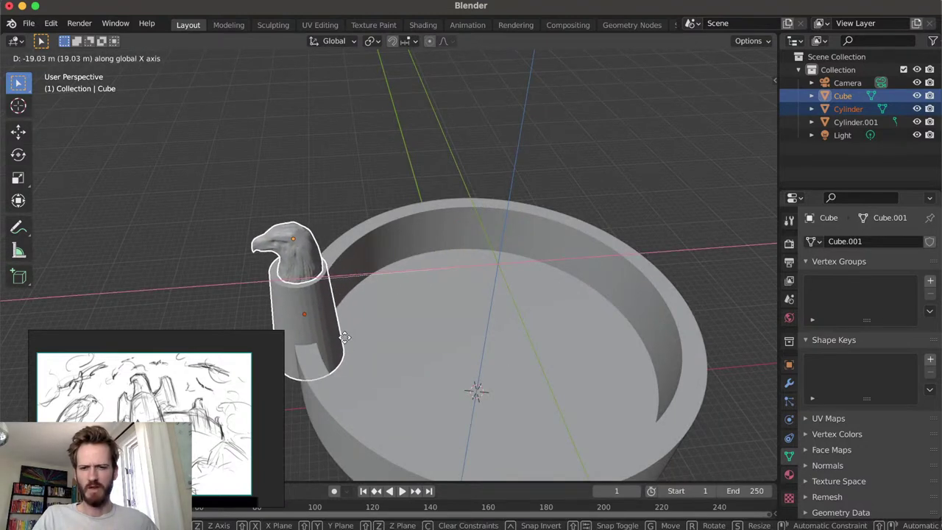
click(365, 335)
Raise the circular wall about 1.9 m along the Z axis so its base lines up with the tower's base
middle_drag(369, 336, 482, 284)
click(542, 292)
key(g)
key(z)
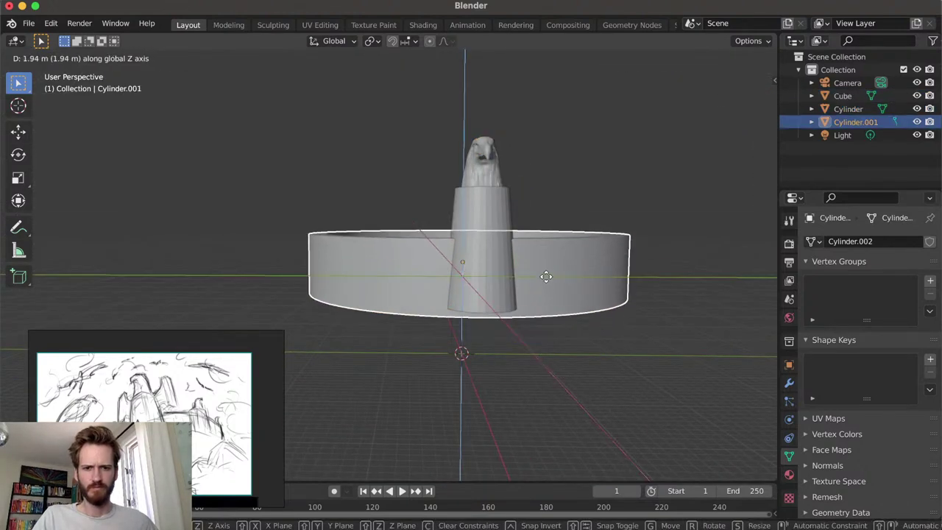
click(545, 276)
middle_drag(542, 273, 460, 329)
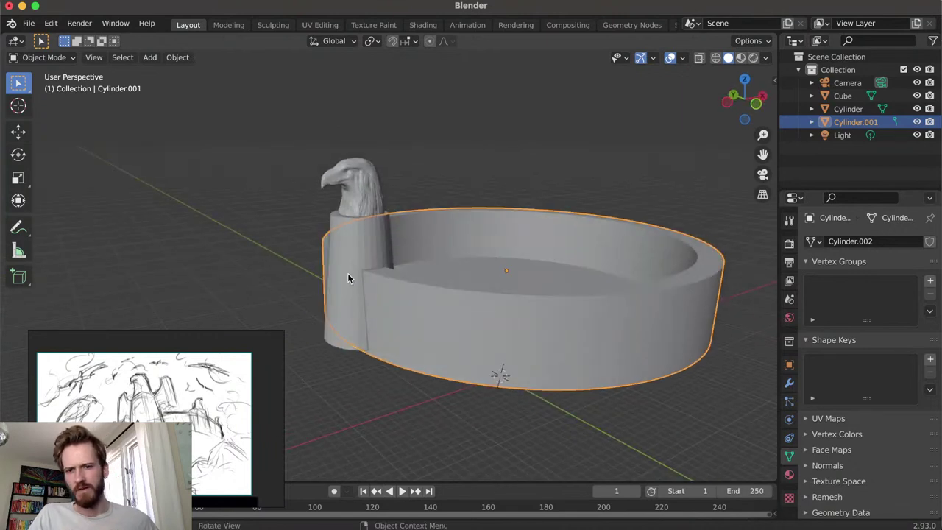
Reframe the camera farther back to fit the whole tower and circular wall, and turn off Camera to View locking
click(357, 256)
shift+click(358, 193)
middle_drag(358, 193, 407, 187)
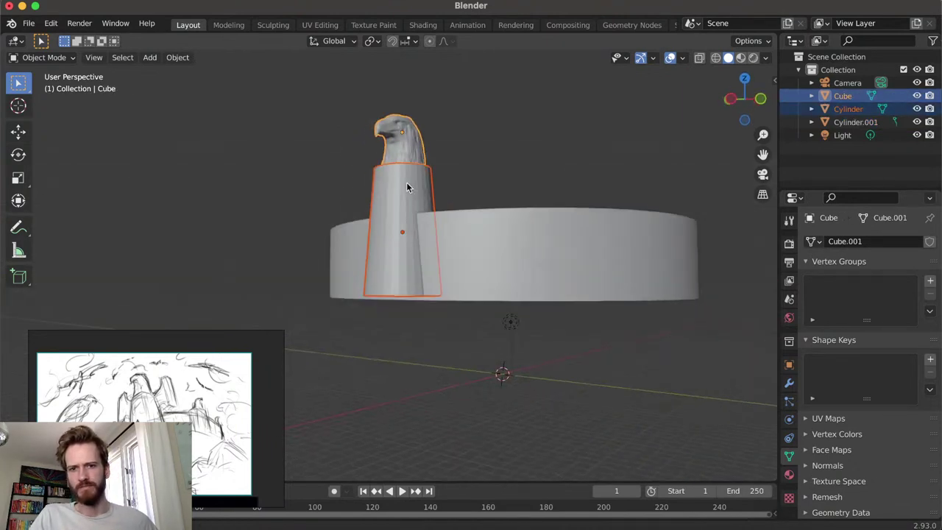
key(KP_0)
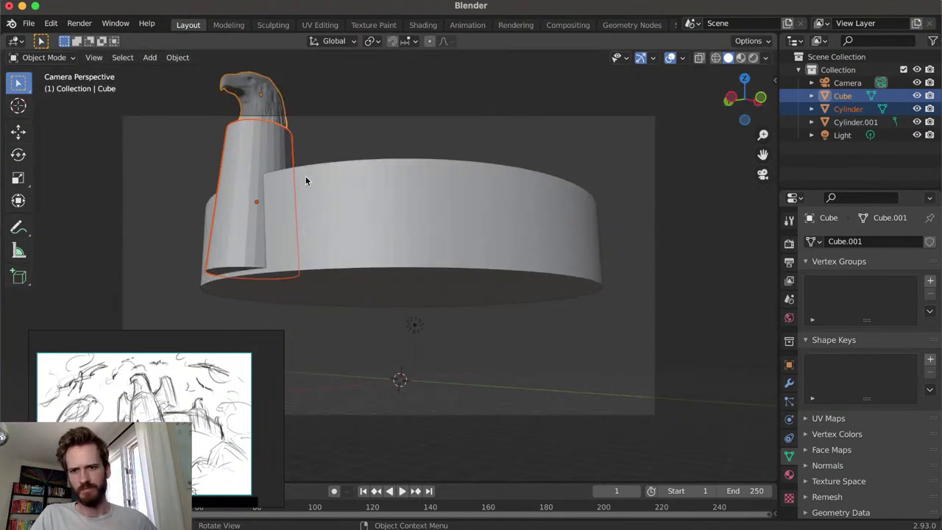
key(n)
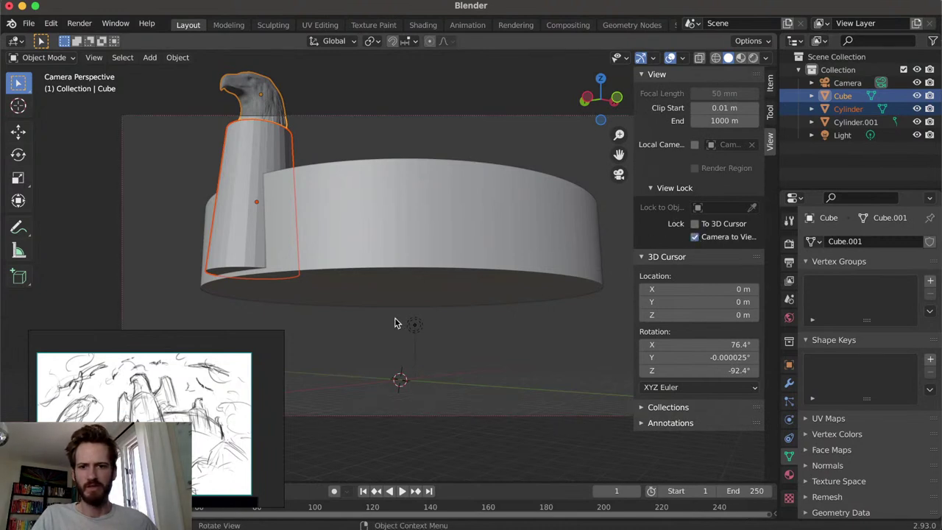
click(356, 316)
middle_drag(355, 315, 388, 318)
scroll(393, 321, down, 2)
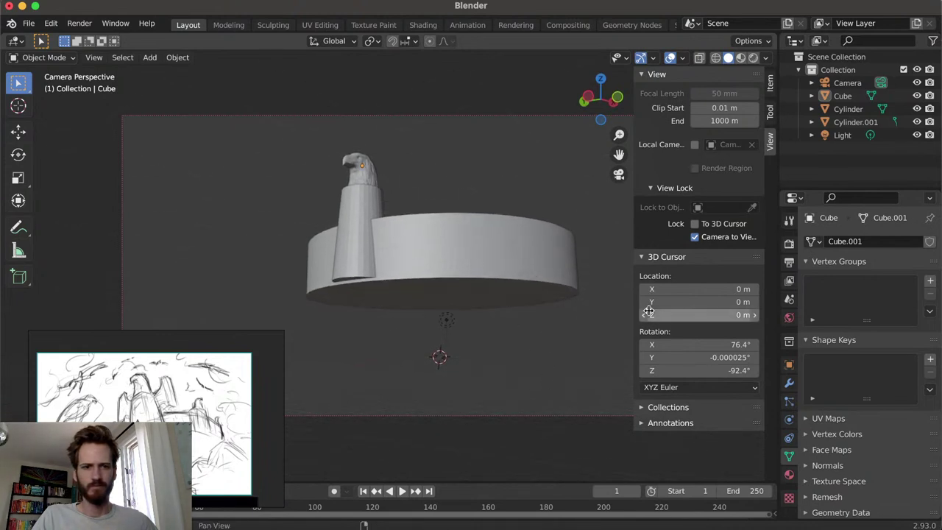
click(695, 236)
key(n)
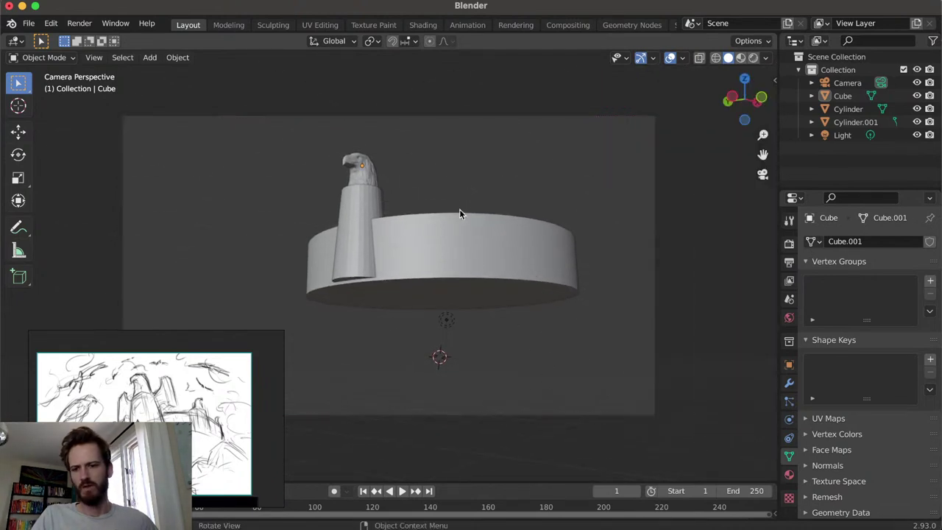
Scale up the eagle head and its tower together, and raise them along the Z axis to realign their base with the wall's
click(360, 228)
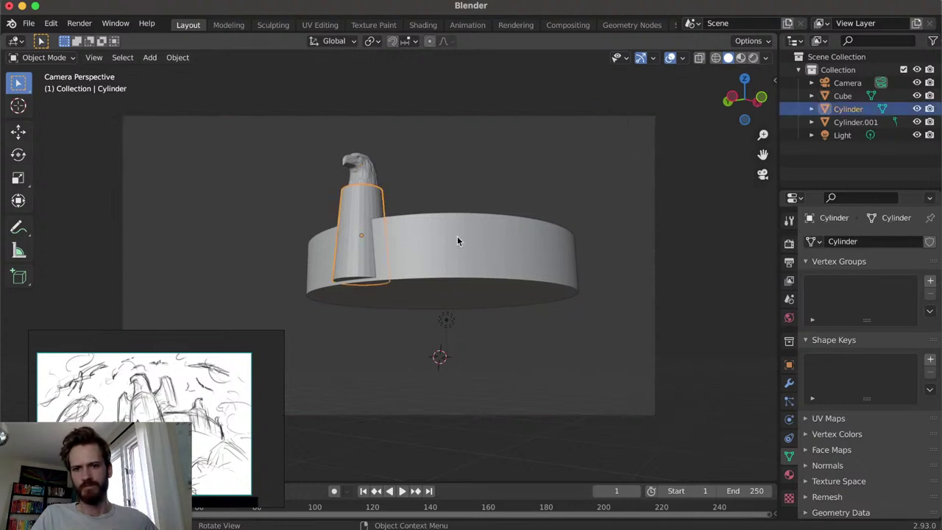
shift+click(362, 185)
key(s)
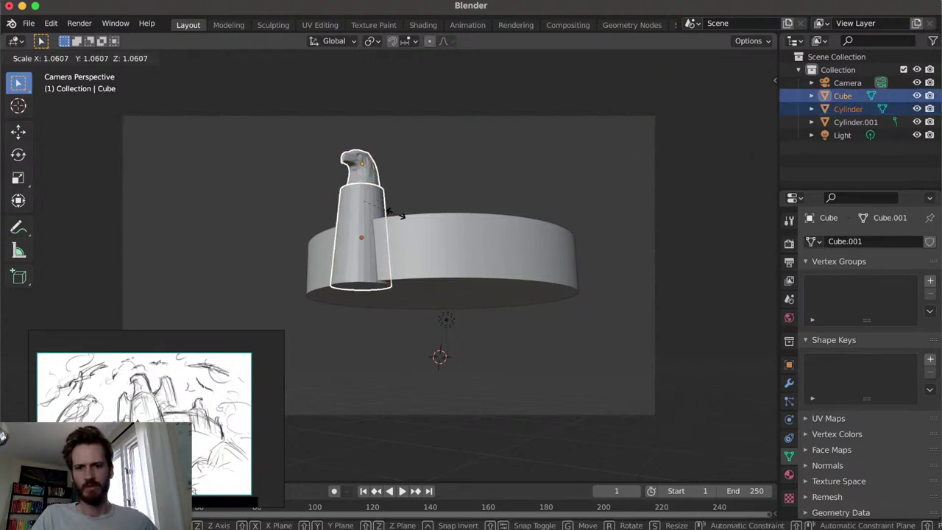
click(401, 211)
key(g)
key(z)
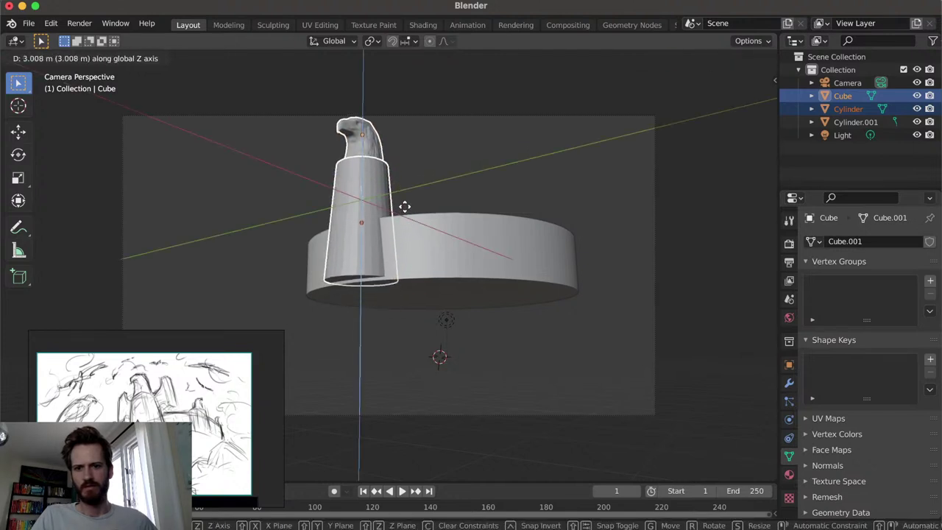
click(404, 212)
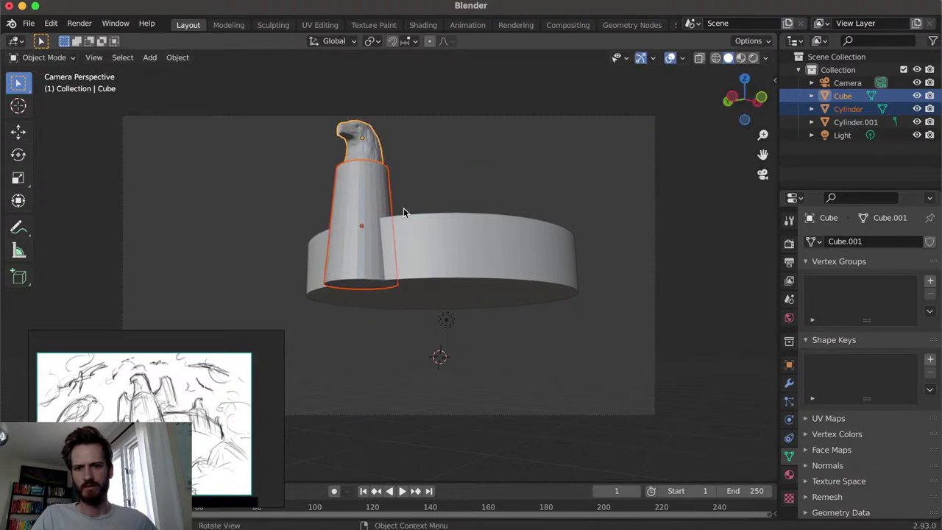
click(475, 168)
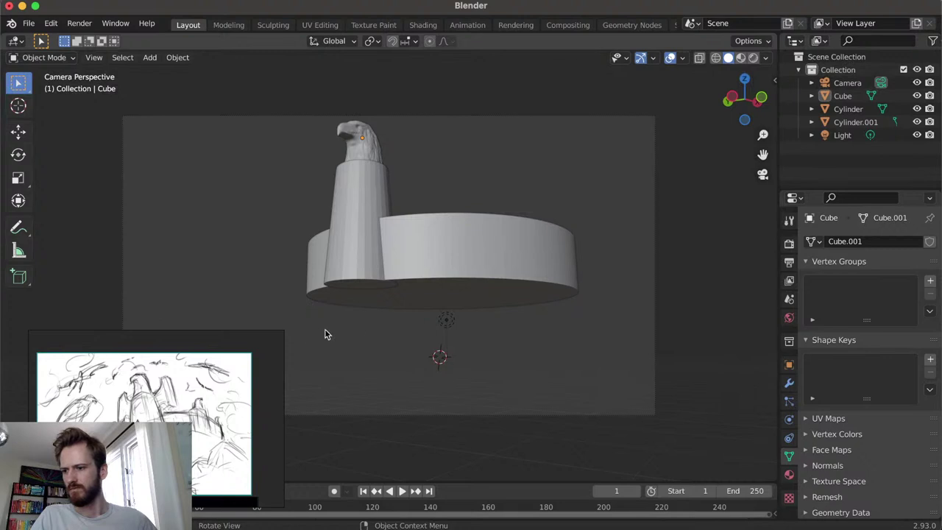
Inspect the circular wall's dimensions and examine from several angles how the eagle tower sits against it
middle_drag(474, 336, 412, 346)
click(462, 340)
scroll(462, 340, up, 3)
scroll(509, 311, down, 4)
scroll(566, 291, down, 2)
key(n)
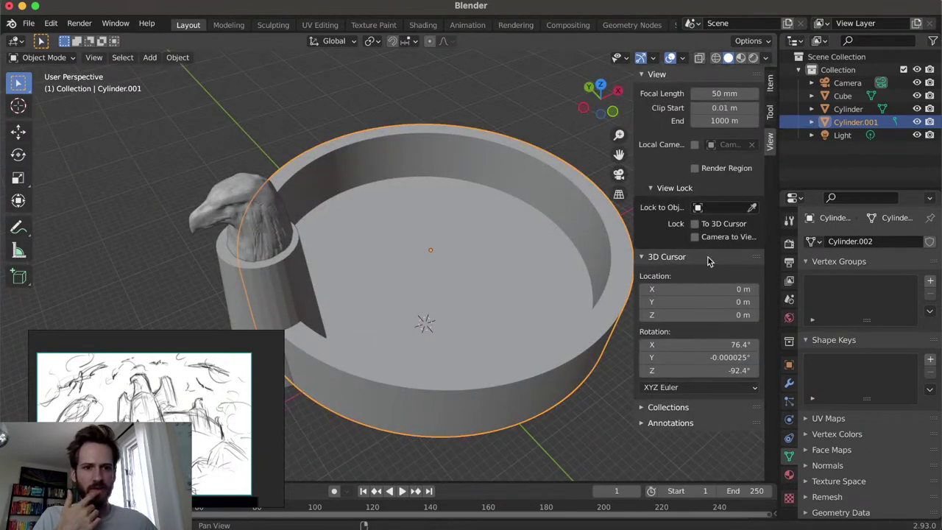
click(769, 83)
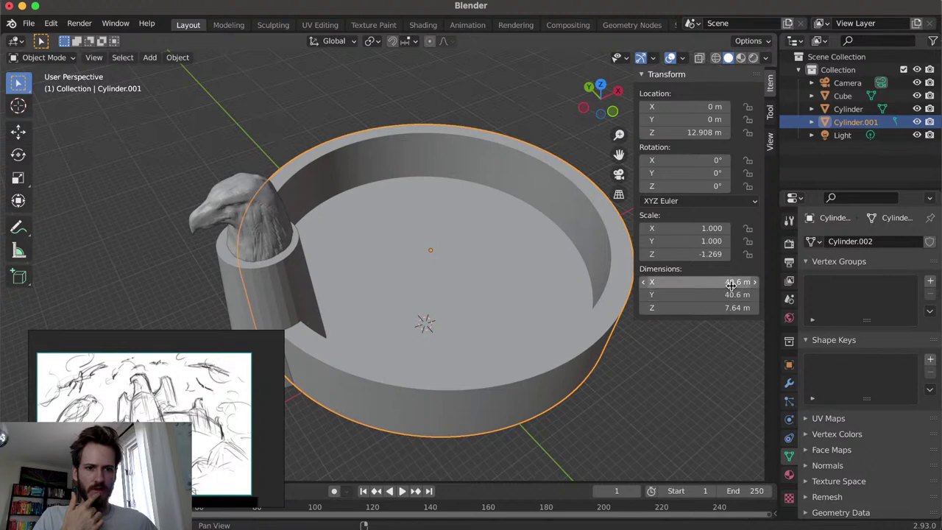
middle_drag(599, 395, 624, 402)
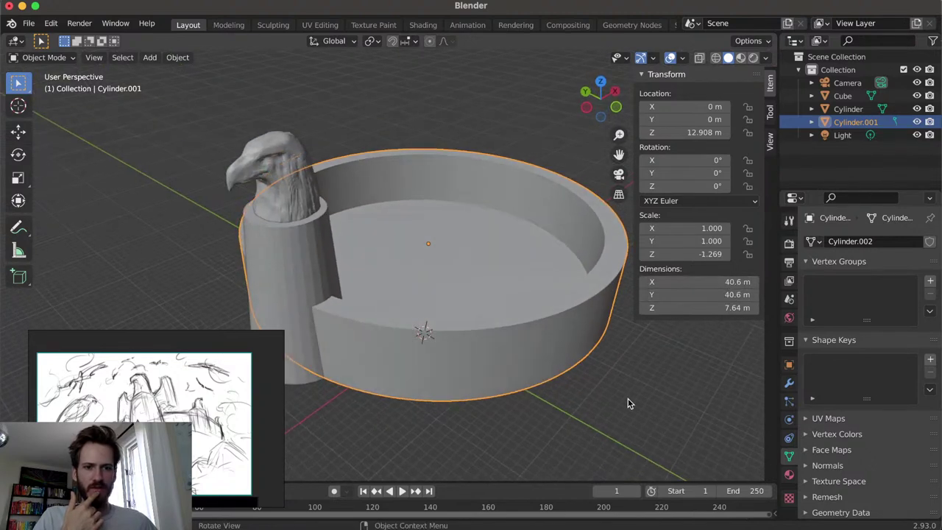
click(525, 380)
middle_drag(525, 380, 609, 318)
key(n)
middle_drag(515, 265, 412, 278)
Duplicate the eagle head and its tower together, and move the copy about 19 m along the X axis to the courtyard's centre
click(340, 235)
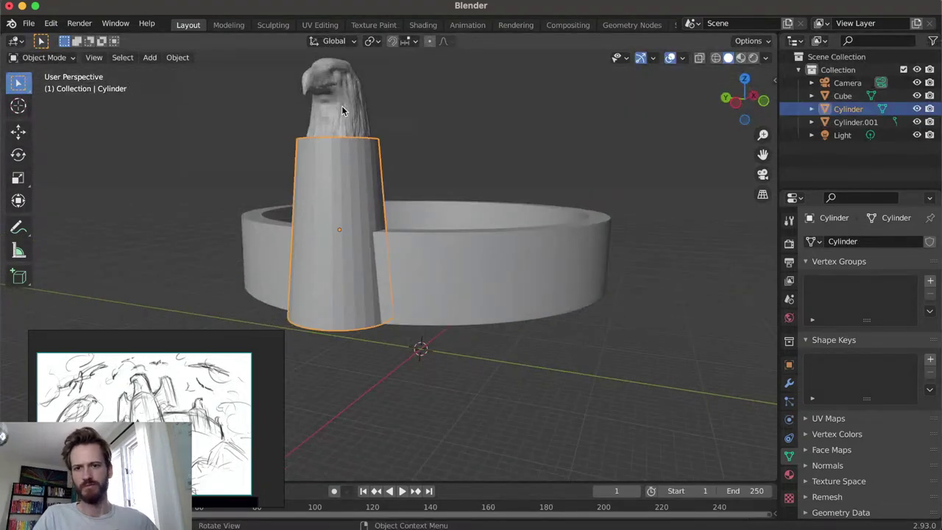
shift+click(334, 99)
key(KP_Decimal)
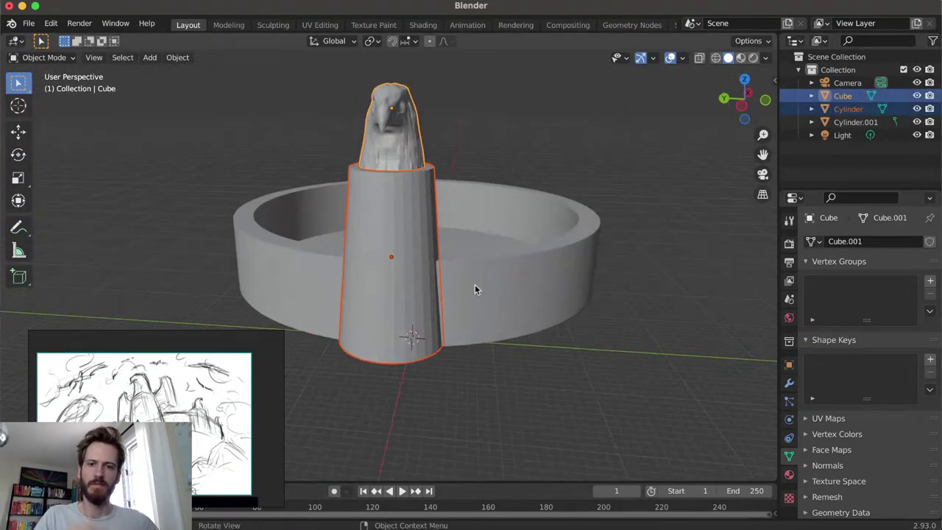
click(397, 228)
middle_drag(430, 275, 412, 300)
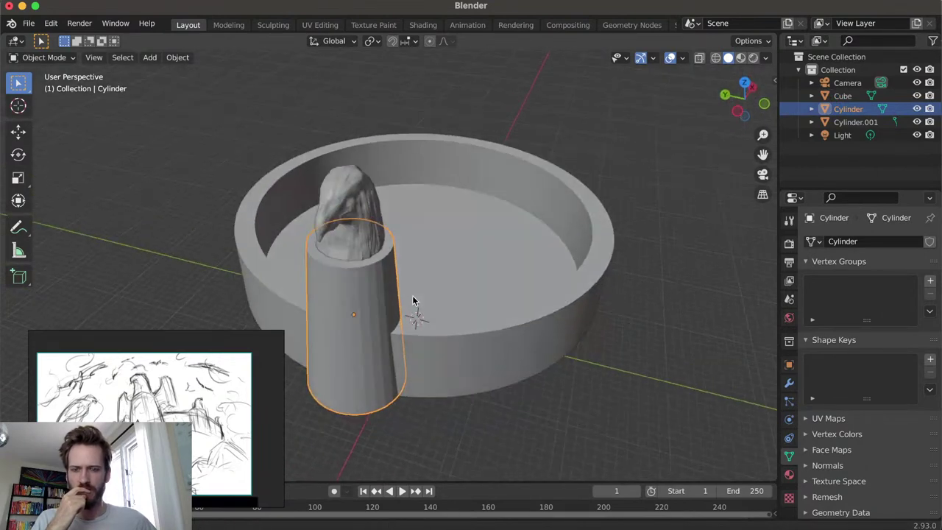
click(345, 269)
click(345, 246)
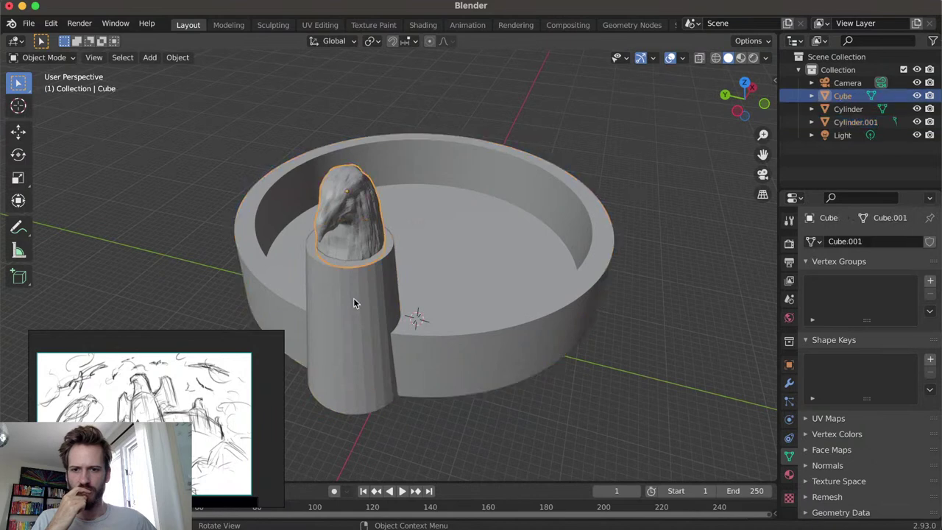
shift+click(353, 301)
middle_drag(353, 301, 606, 357)
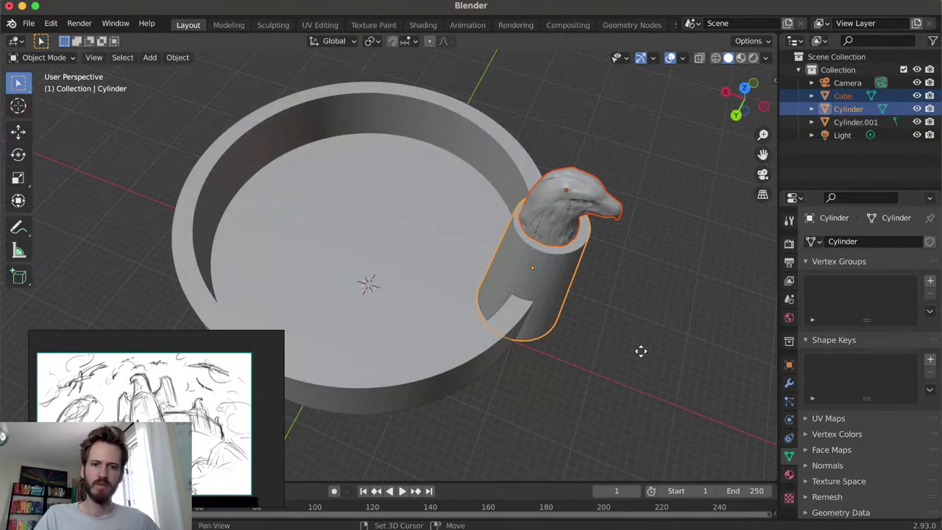
key(shift+d)
key(x)
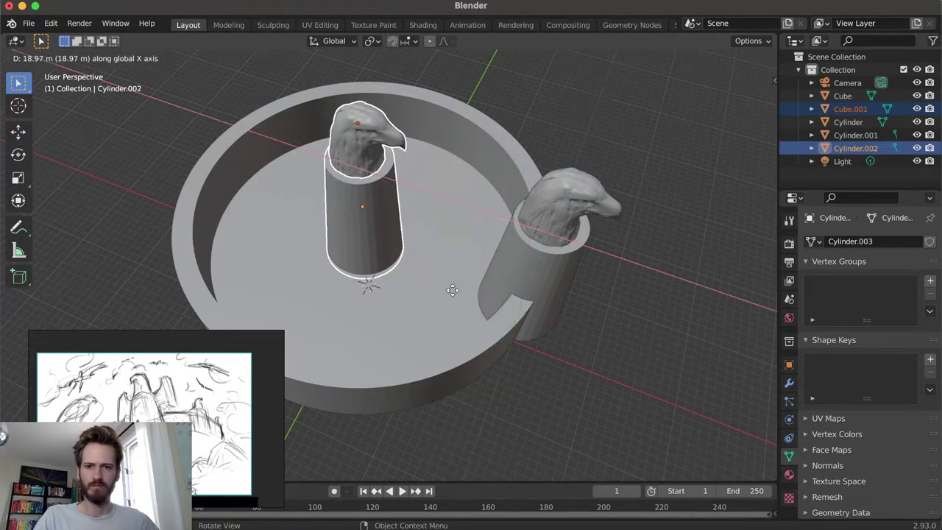
click(452, 289)
Try to rotate the duplicated eagle tower 90° in the current view and move it along the Y axis onto the wall
middle_drag(442, 290, 355, 335)
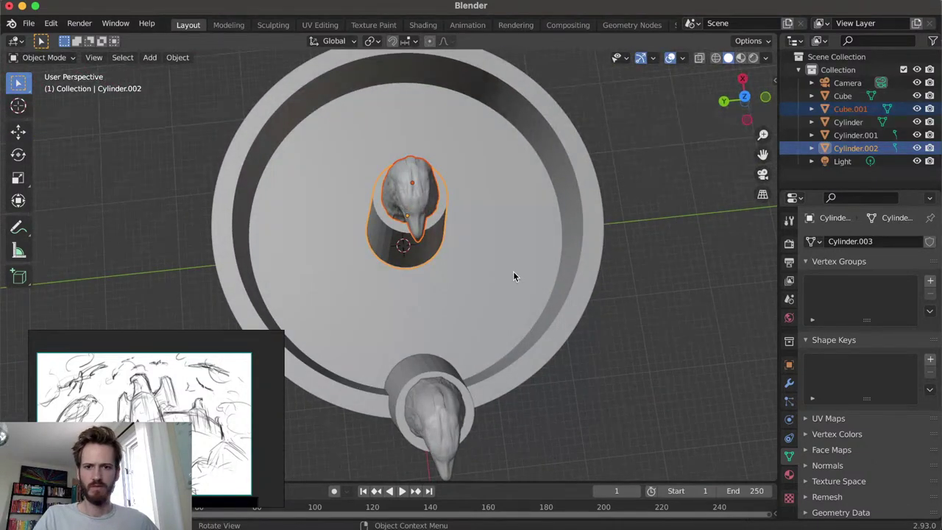
key(r)
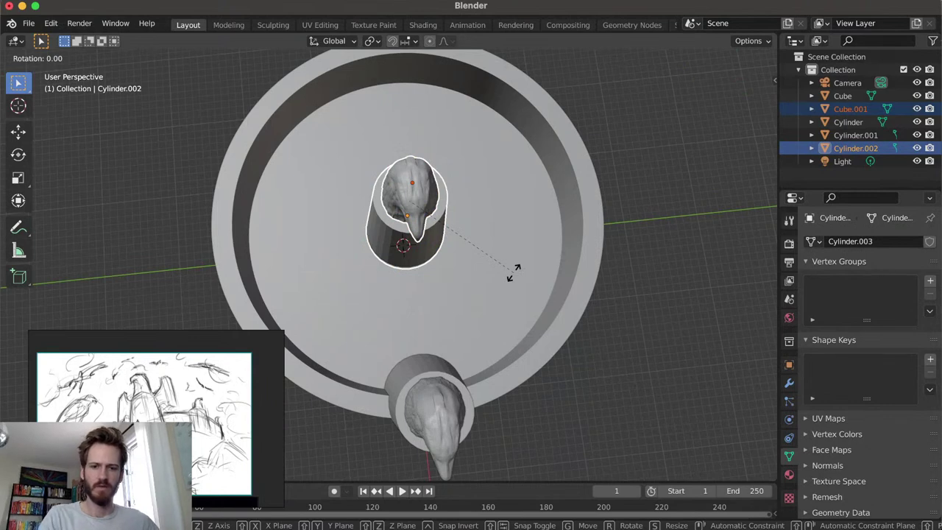
text(90)
key(Return)
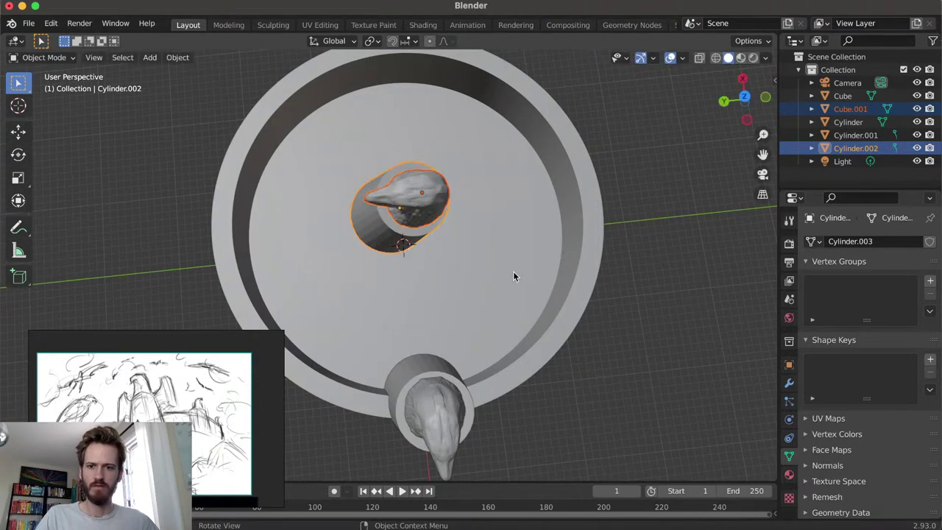
key(g)
key(y)
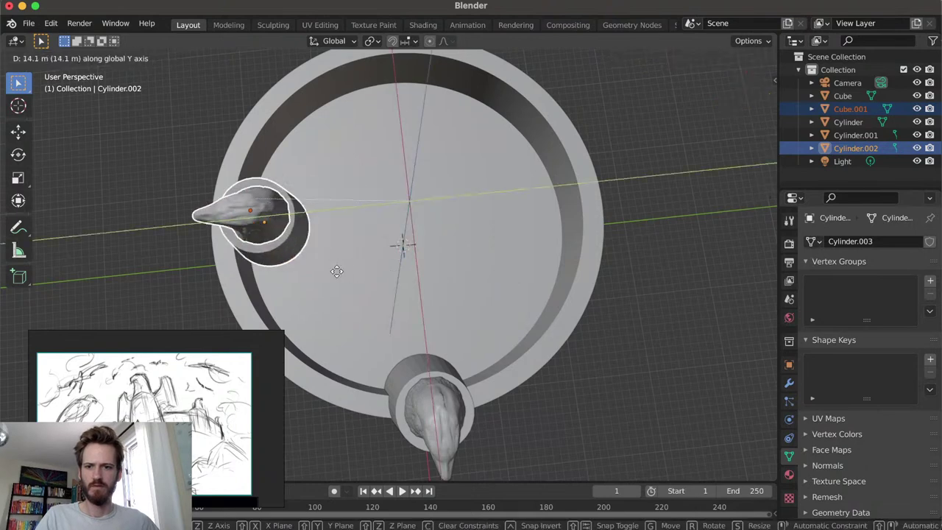
click(306, 279)
middle_drag(317, 266, 270, 273)
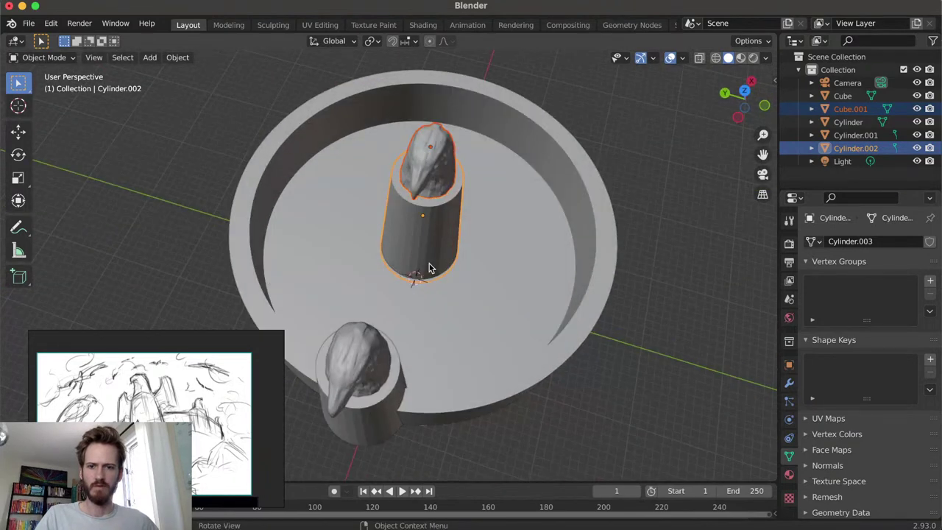
Rotate the duplicated eagle head and tower 90° about the Z axis, and shift them 7 m along the Y axis
text(rz90)
key(Return)
key(g)
key(y)
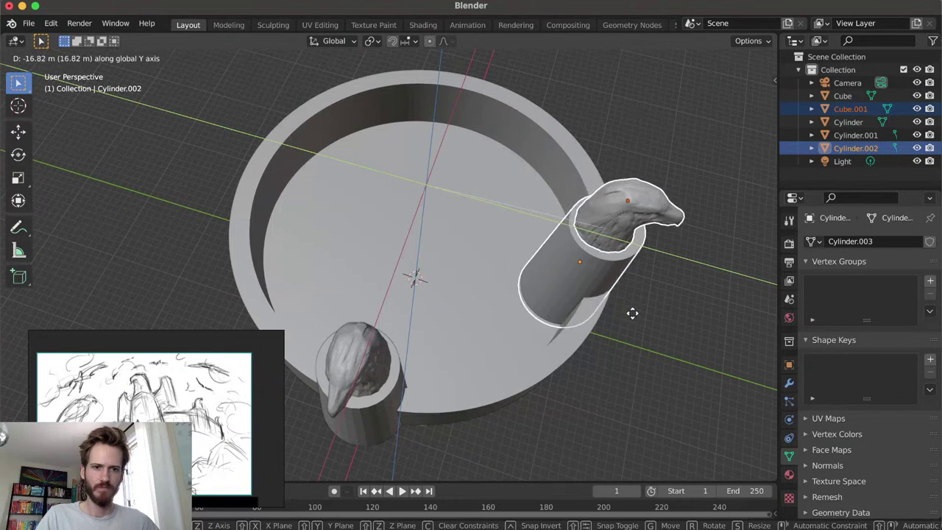
text(7)
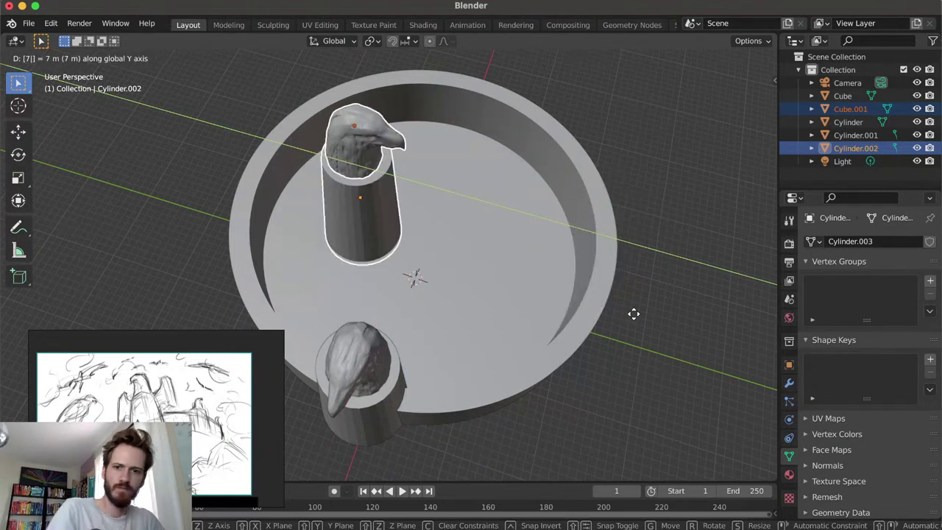
key(Return)
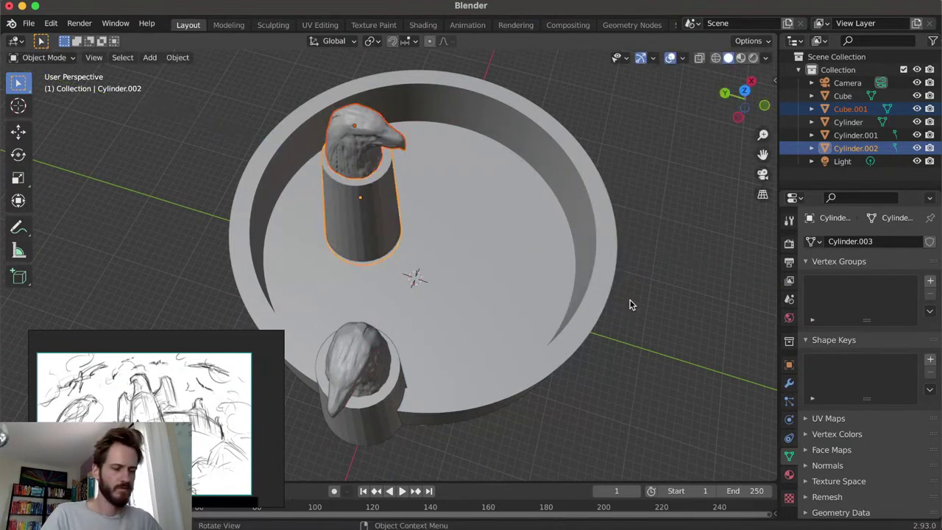
From the top view, move the duplicated eagle tower in the negative Y direction until it straddles the circular wall's edge
key(KP_7)
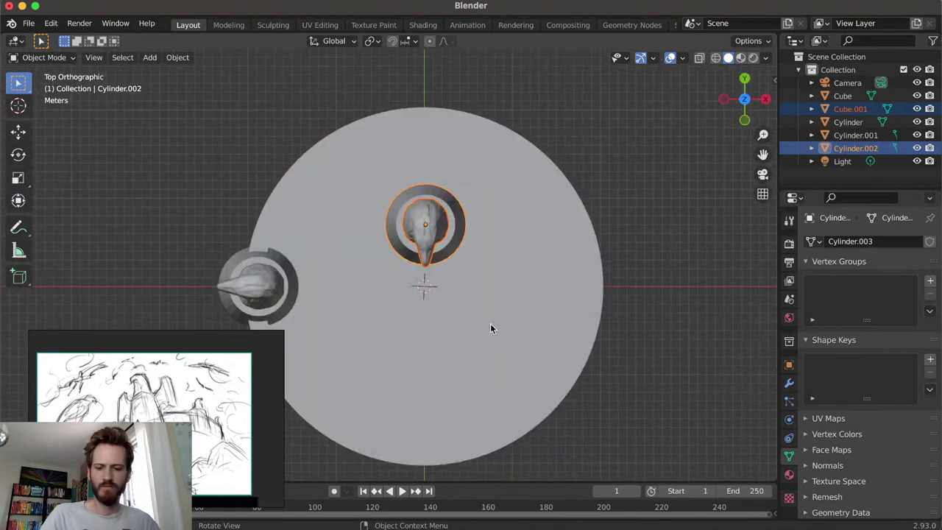
key(g)
key(y)
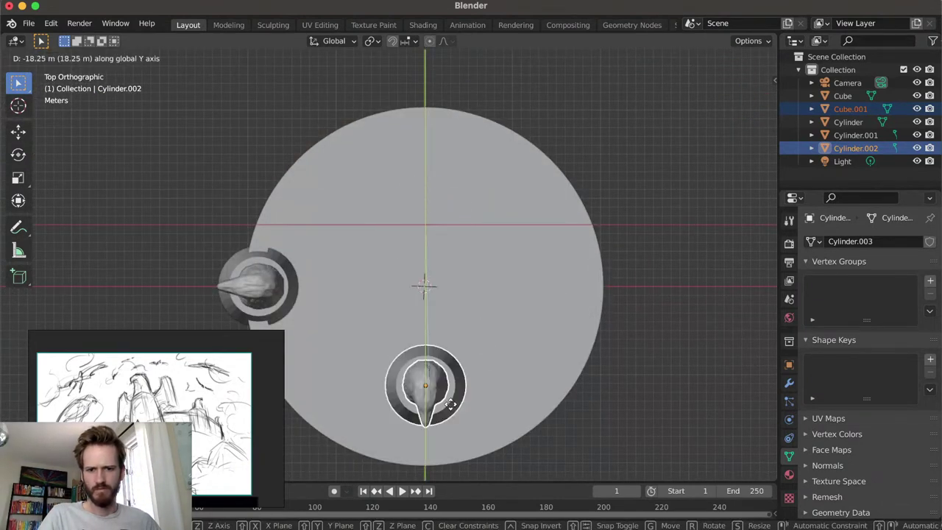
click(456, 450)
shift+scroll(458, 353, down, 5)
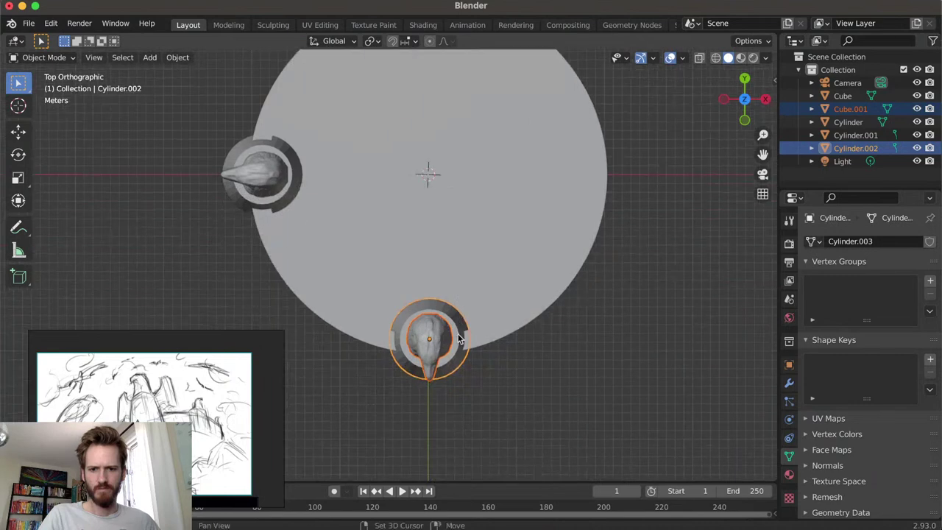
key(g)
key(y)
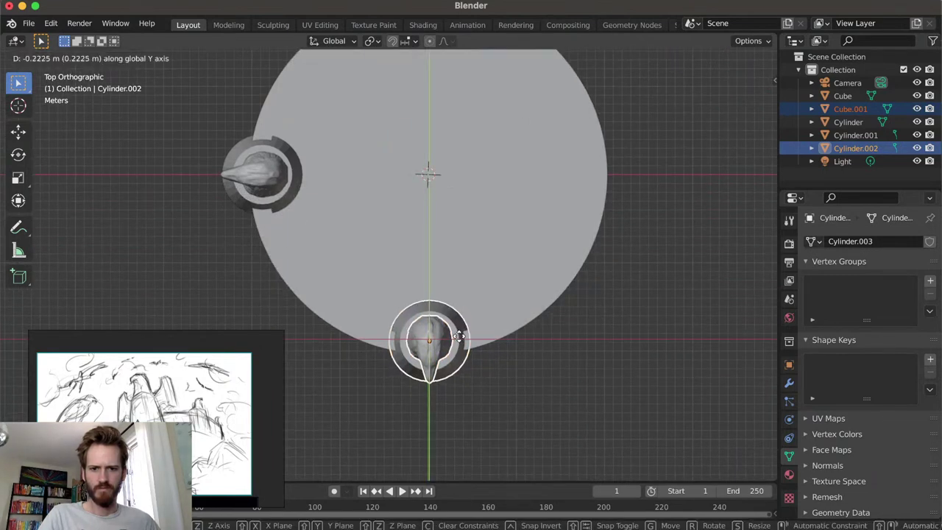
click(457, 339)
Scale down the second eagle tower with its head, and lower both about 5 m along Z to the wall's base
middle_drag(458, 339, 591, 229)
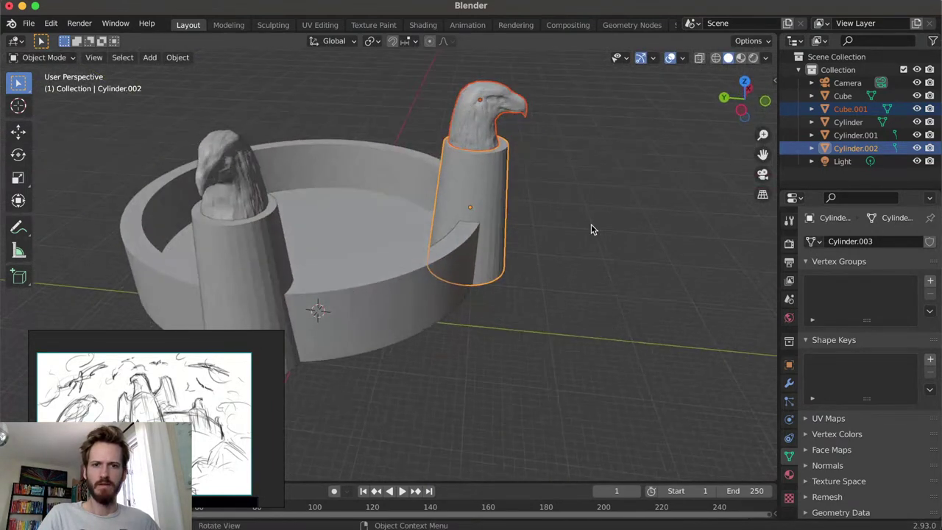
middle_drag(530, 179, 467, 147)
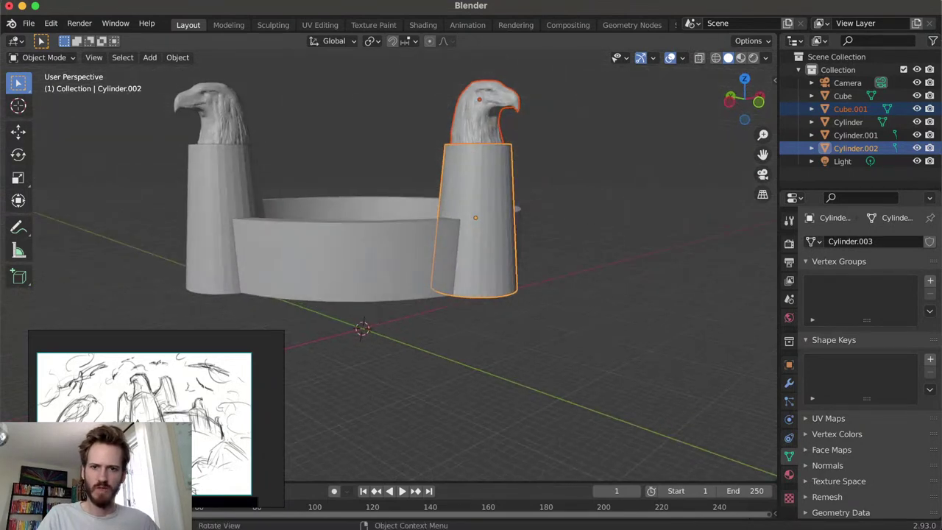
key(s)
click(535, 205)
key(g)
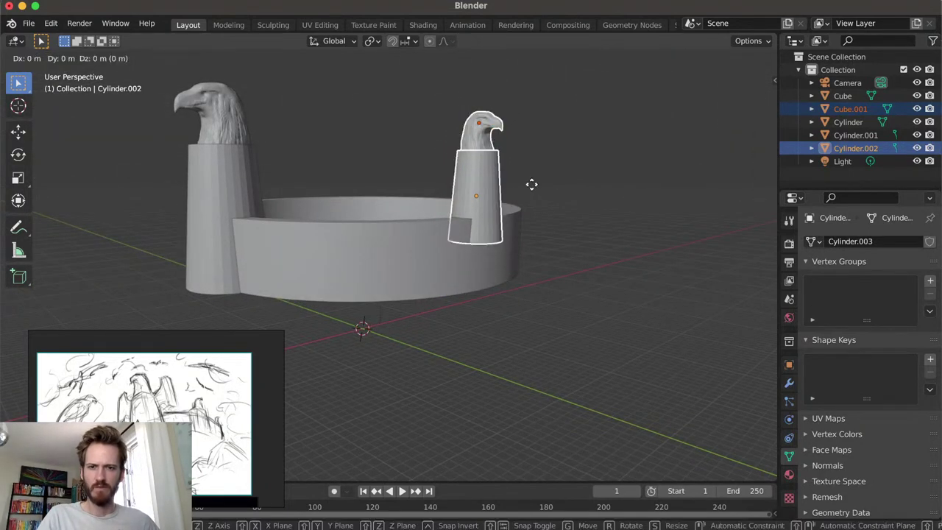
key(z)
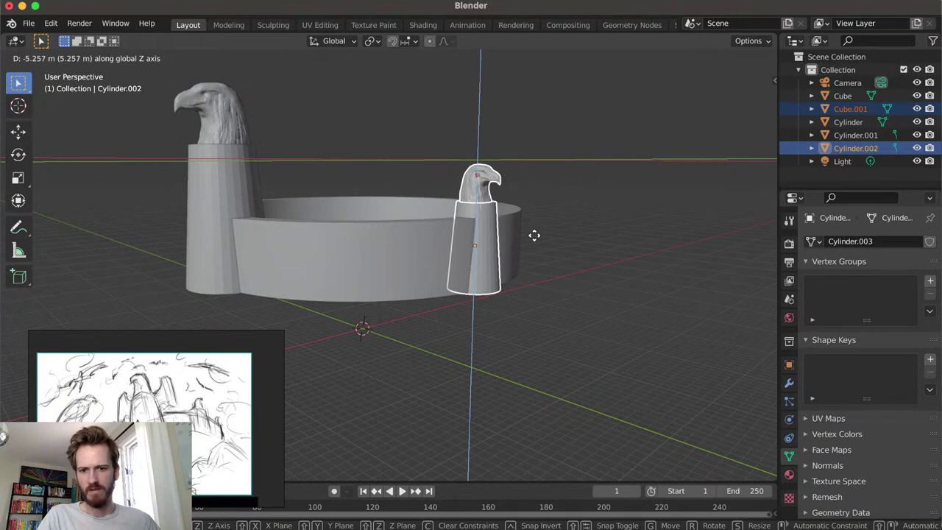
click(534, 233)
Try to set the Y location of the second eagle tower's cylinder to 0 m
mouse_move(588, 232)
middle_down()
mouse_move(490, 220)
mouse_move(612, 301)
mouse_move(581, 303)
mouse_move(566, 292)
middle_up()
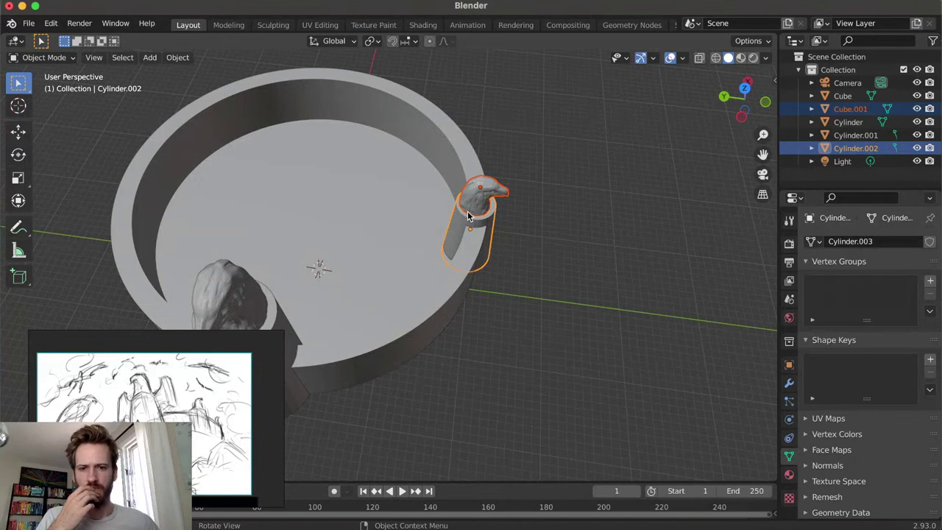
click(774, 80)
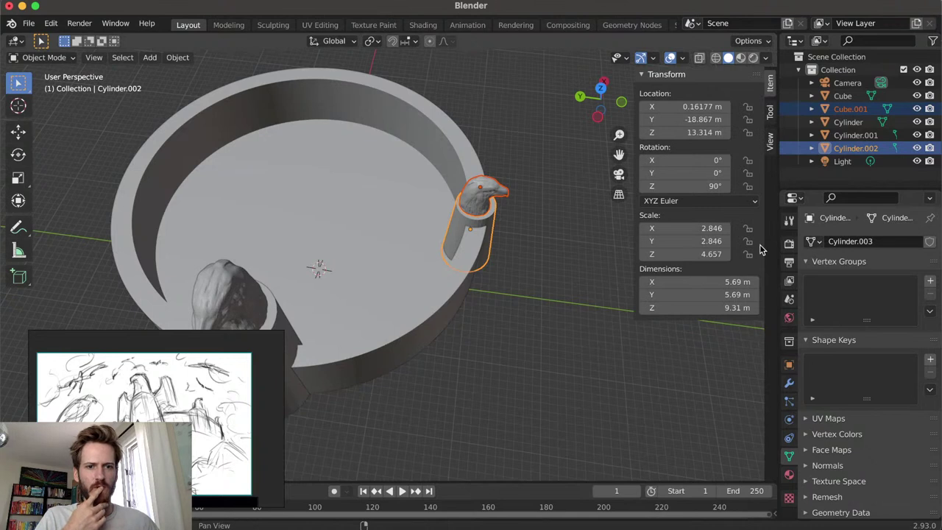
click(735, 294)
key(Return)
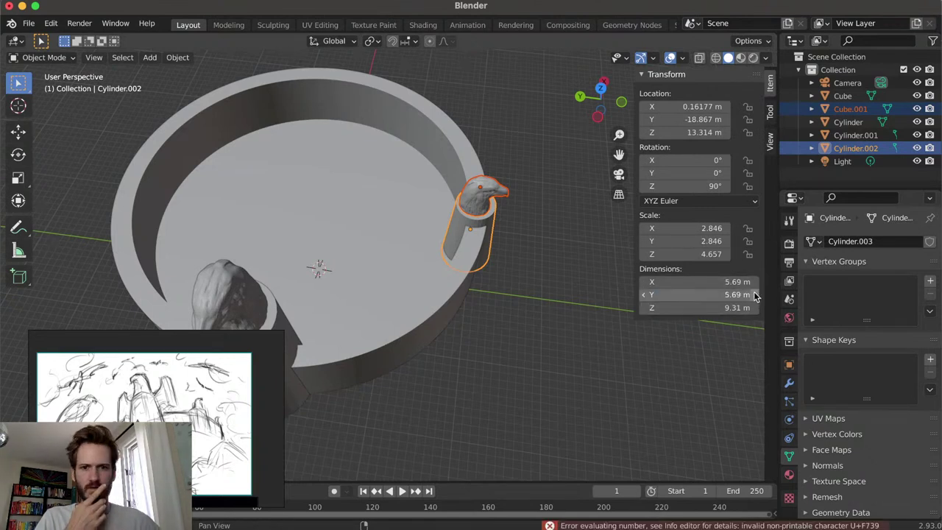
click(698, 119)
text(0)
key(Return)
click(704, 119)
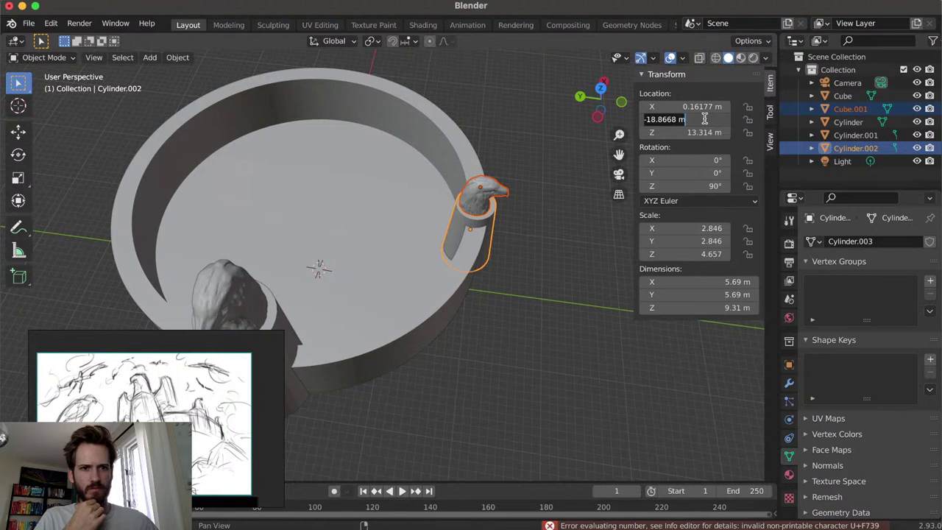
key(Escape)
click(704, 119)
text(0)
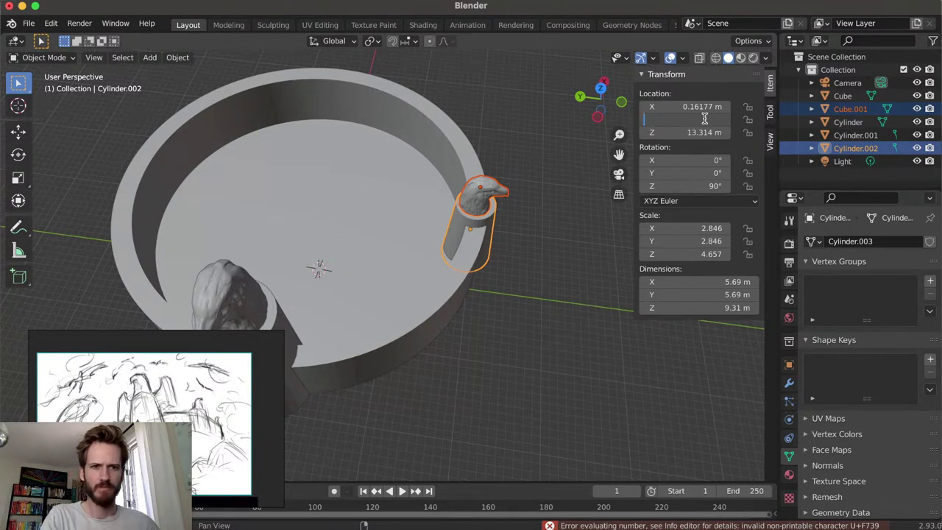
key(Return)
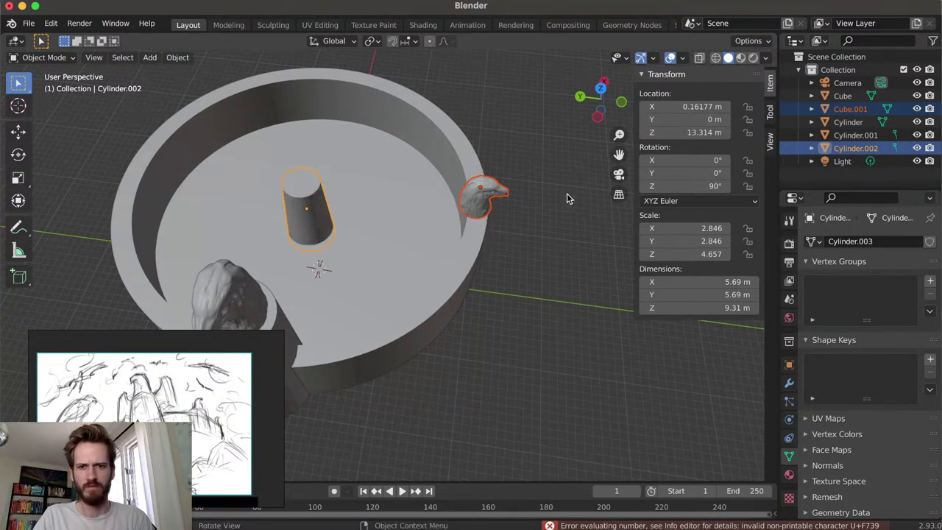
Undo the Y location entry and the second eagle tower's earlier lowering, scaling and move to the wall, back to the courtyard's centre
key(super+z)
key(super+z)
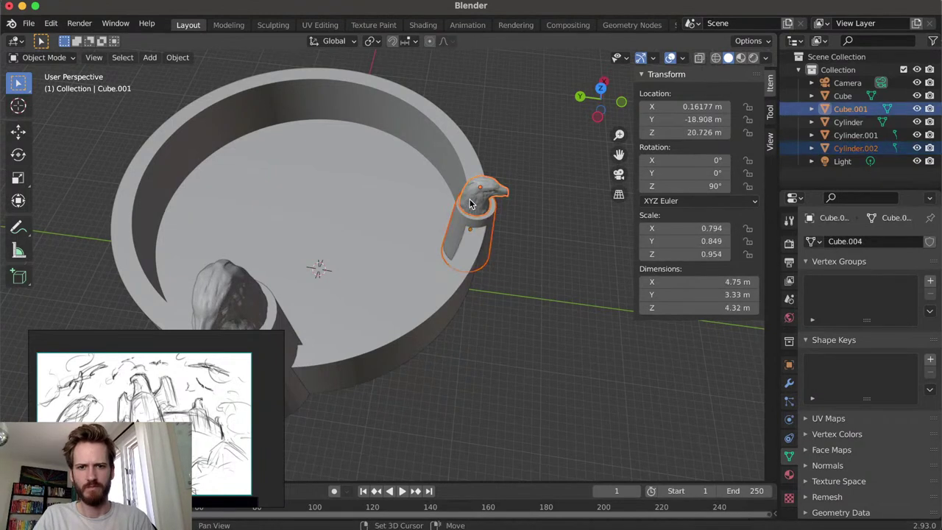
key(super+shift+z)
click(498, 224)
click(488, 219)
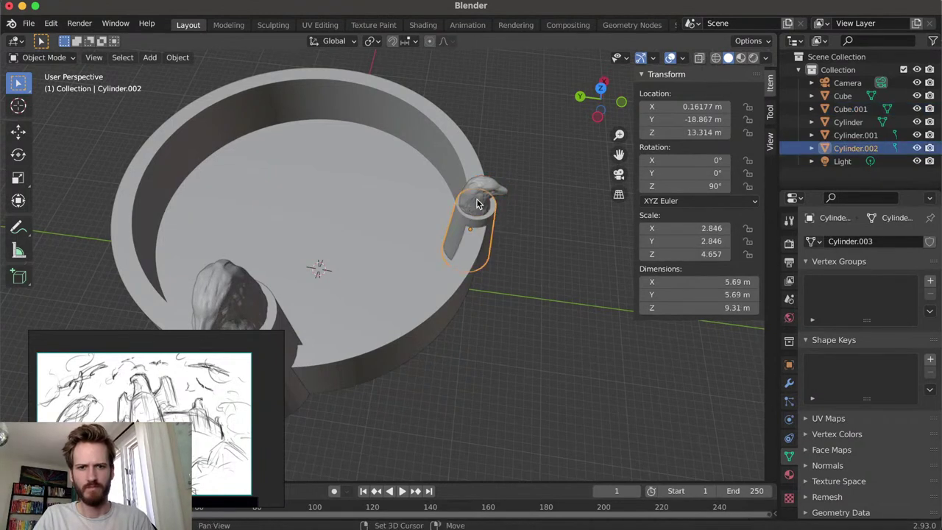
shift+click(479, 197)
key(super+z)
key(super+z)
key(super+shift+z)
key(super+shift+z)
key(super+z)
key(super+z)
key(super+z)
key(super+z)
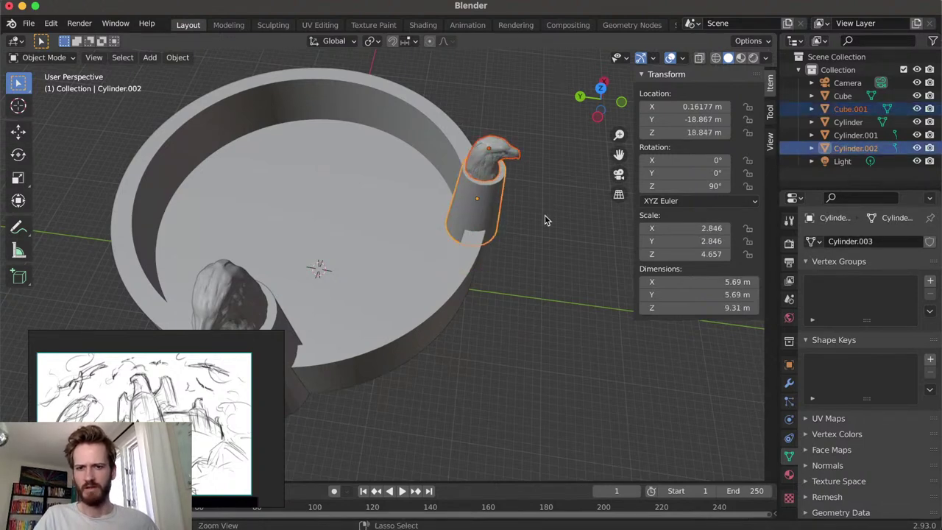
scroll(504, 218, down, 5)
key(super+z)
scroll(353, 252, down, 3)
middle_drag(332, 235, 375, 183)
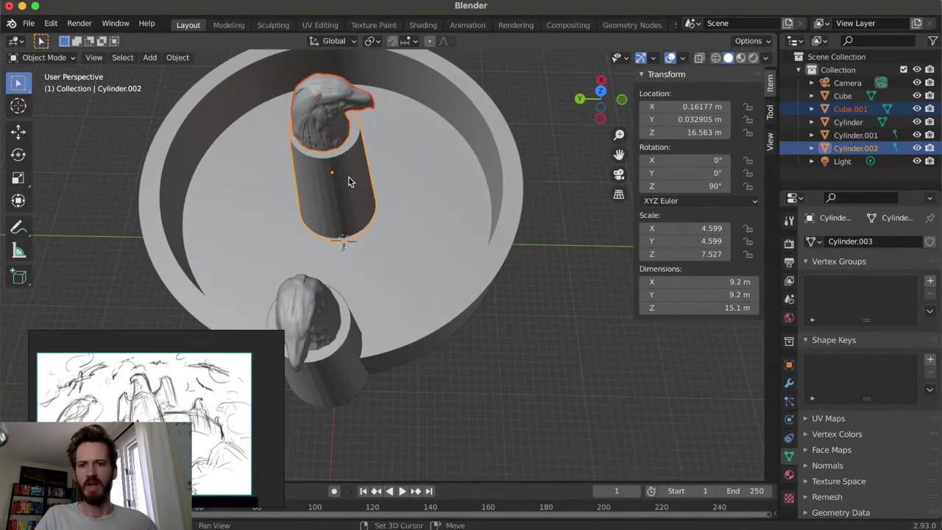
scroll(347, 176, down, 5)
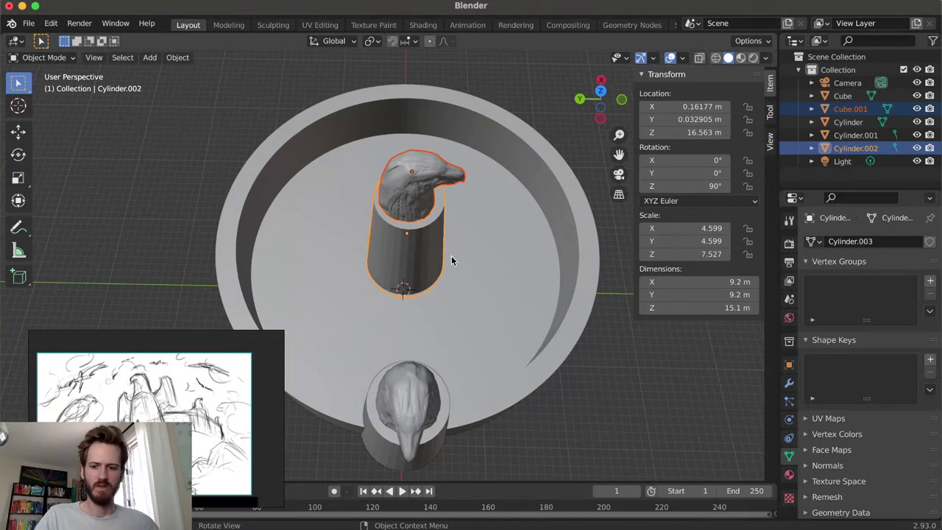
Move the centre tower's eagle head on its own about 0.17 m in the negative Y direction
key(Tab)
key(Tab)
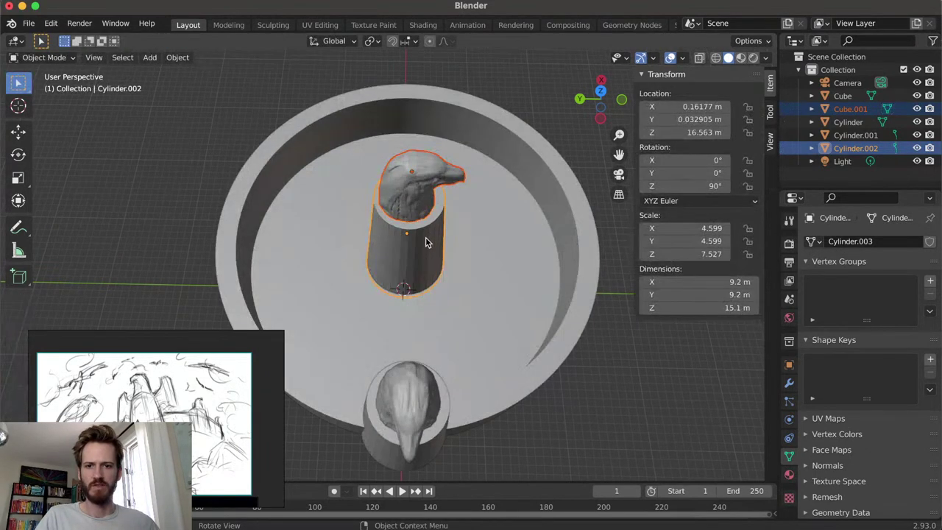
click(426, 237)
shift+click(416, 243)
click(417, 243)
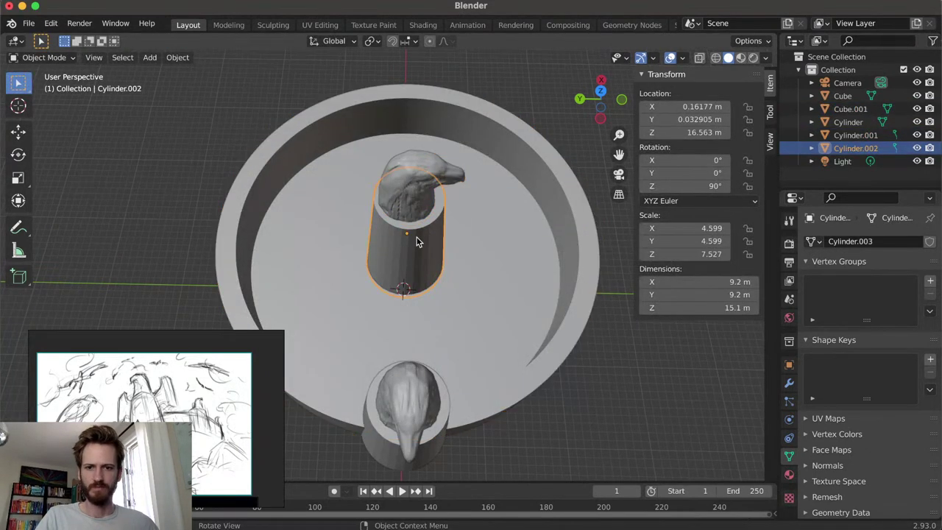
shift+click(416, 193)
middle_drag(416, 193, 425, 212)
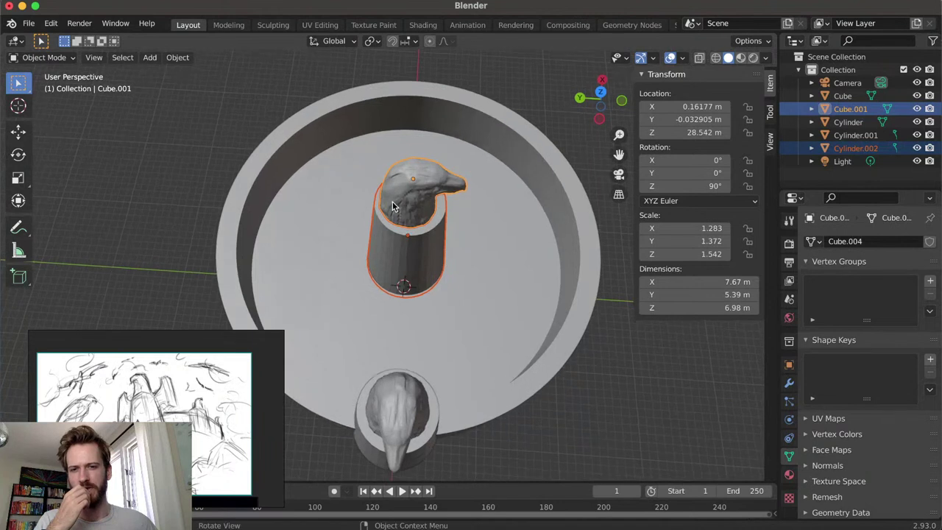
click(424, 211)
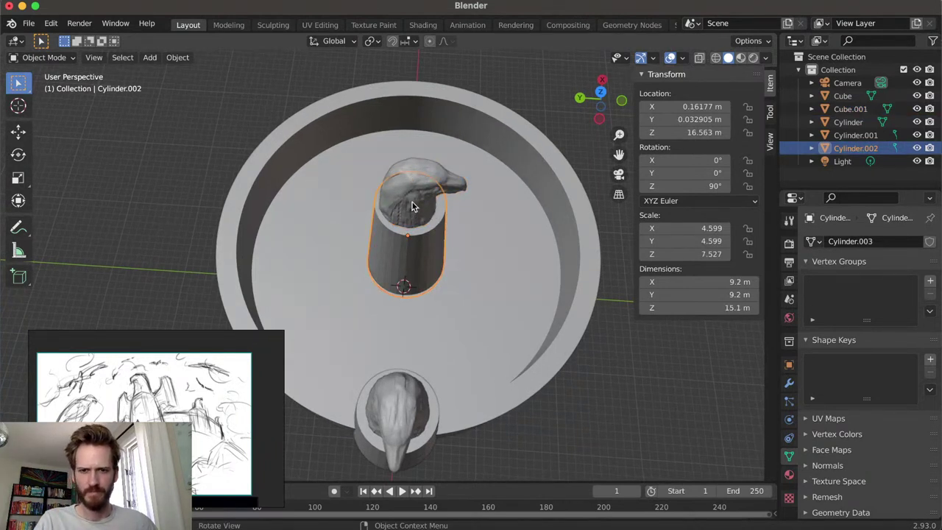
click(412, 206)
key(g)
key(y)
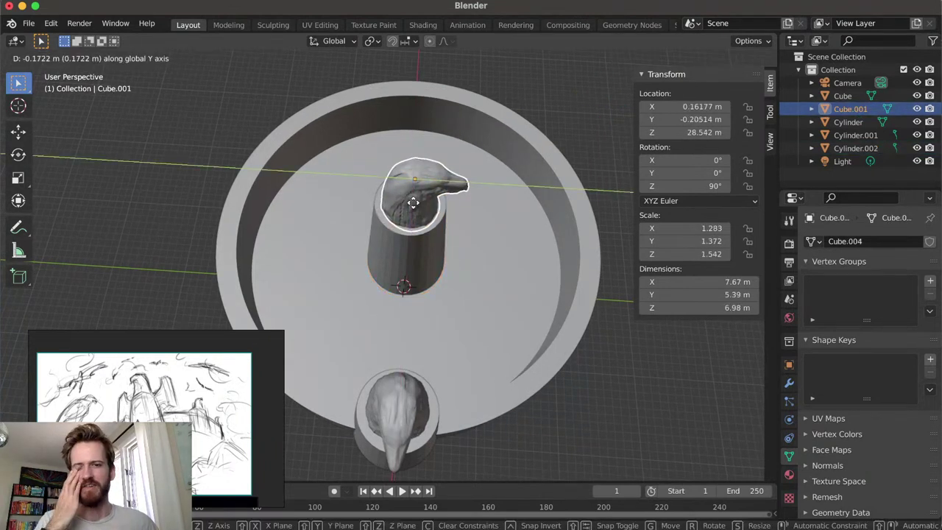
click(413, 203)
Join the eagle head into the centre tower's cylinder, and select the whole merged mesh in Edit Mode
key(alt+a)
middle_drag(453, 109, 417, 213)
click(419, 209)
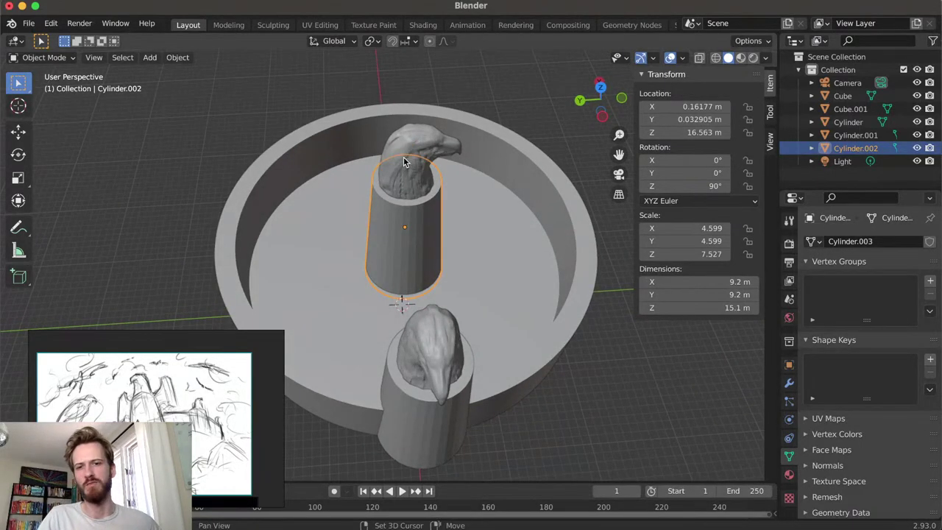
shift+click(405, 166)
scroll(406, 179, up, 3)
middle_drag(406, 179, 412, 227)
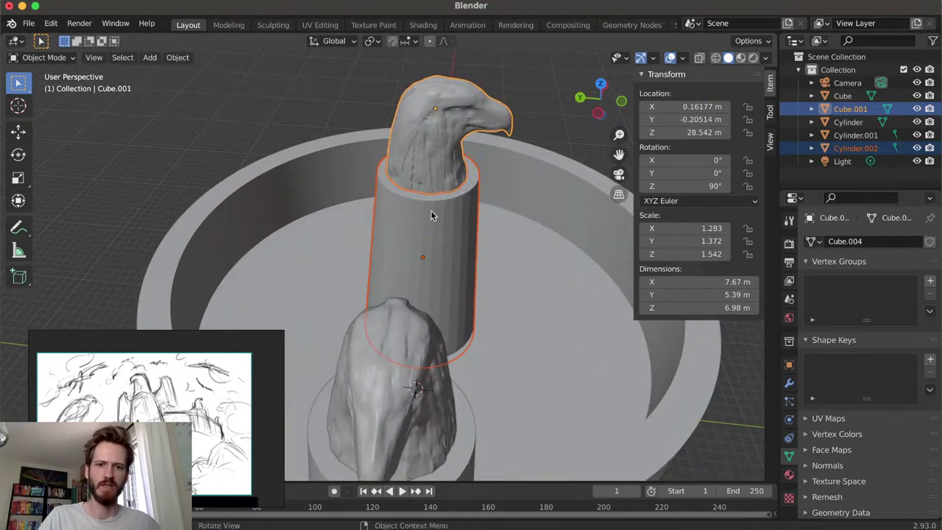
click(432, 211)
click(434, 143)
click(432, 141)
click(433, 142)
click(431, 143)
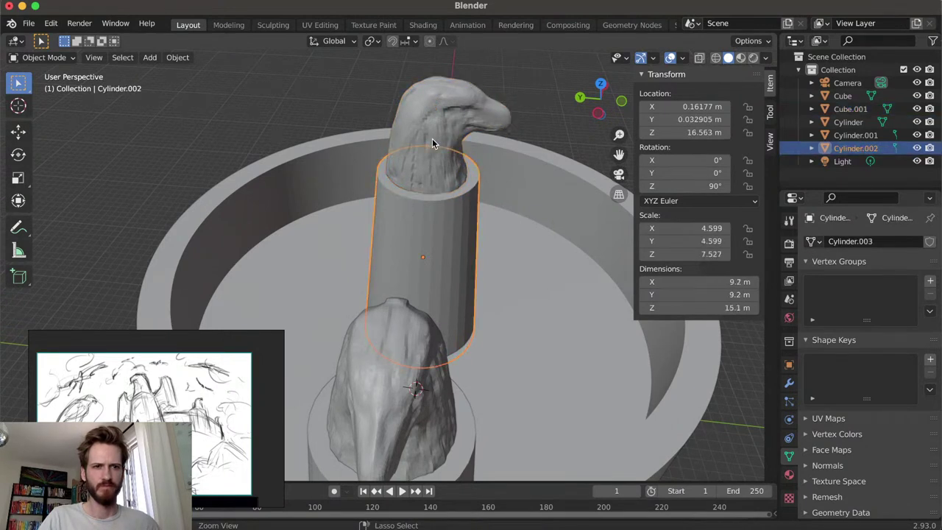
click(432, 143)
shift+click(429, 214)
key(ctrl+j)
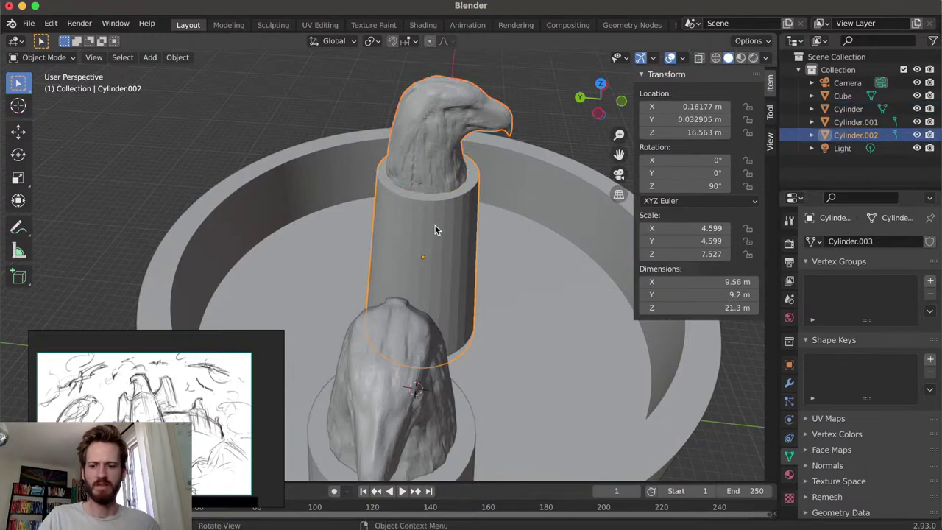
key(Tab)
key(a)
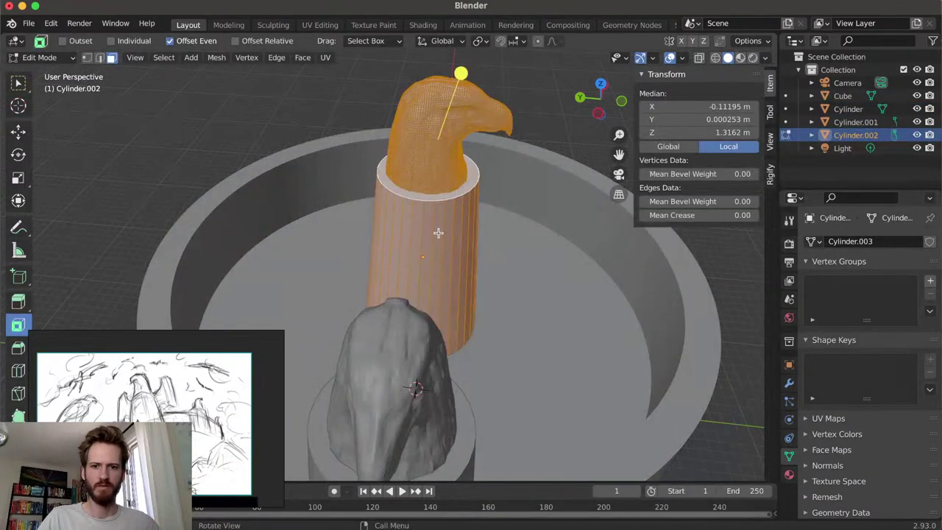
key(g)
key(y)
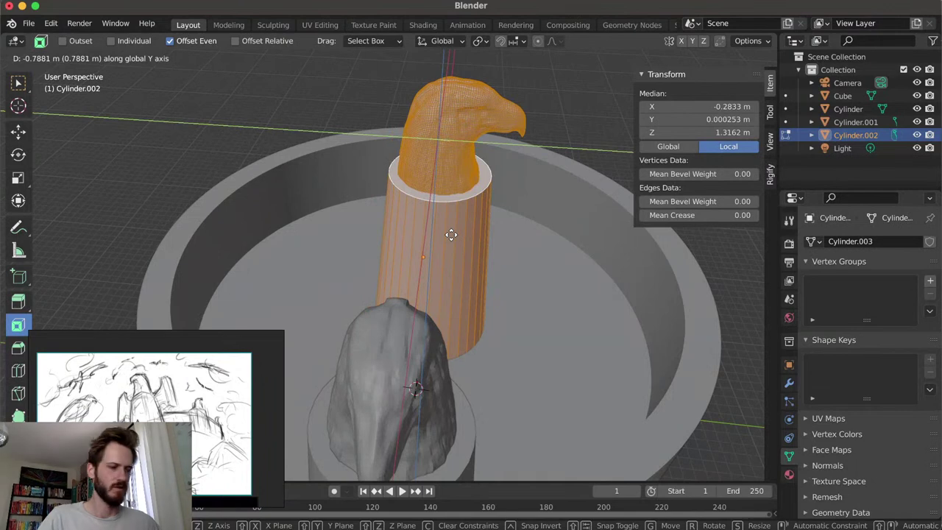
click(451, 234)
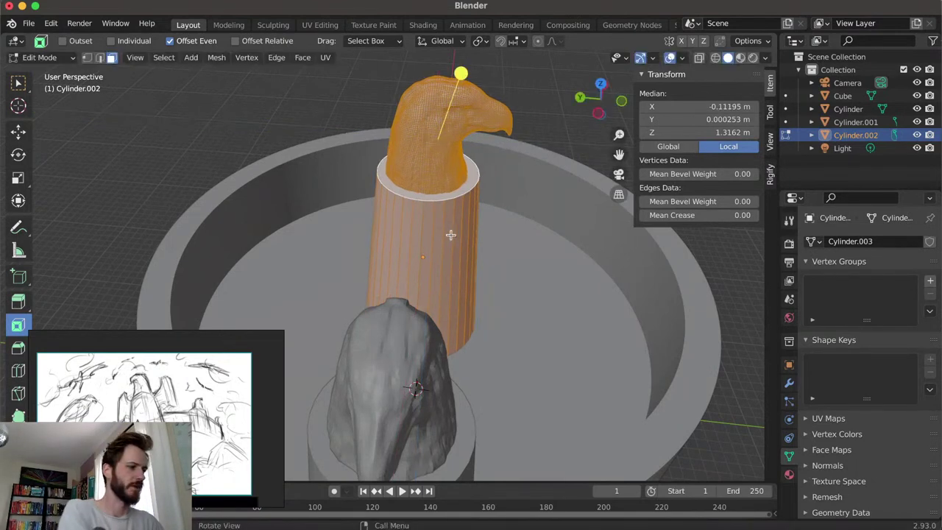
From the top view, move the merged tower mesh in the negative Y direction until it straddles the circular wall's edge
key(KP_7)
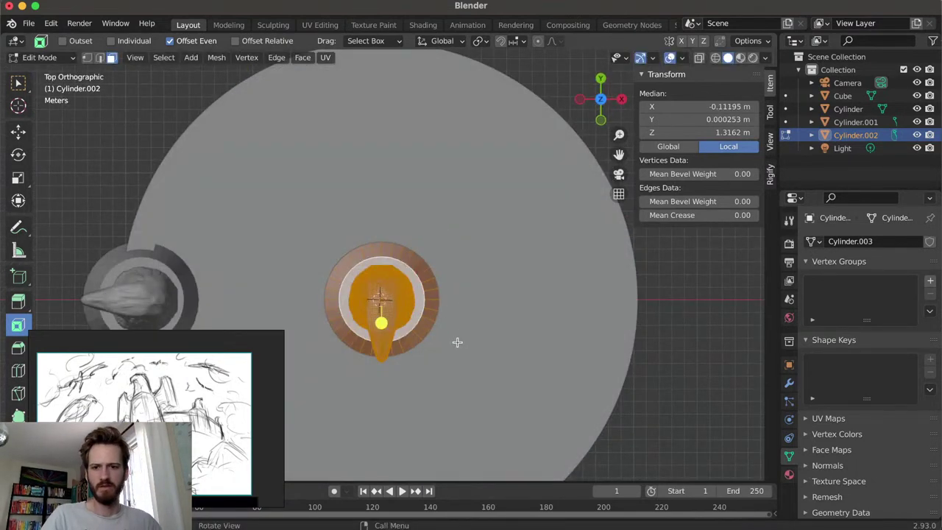
scroll(475, 319, down, 3)
key(g)
key(y)
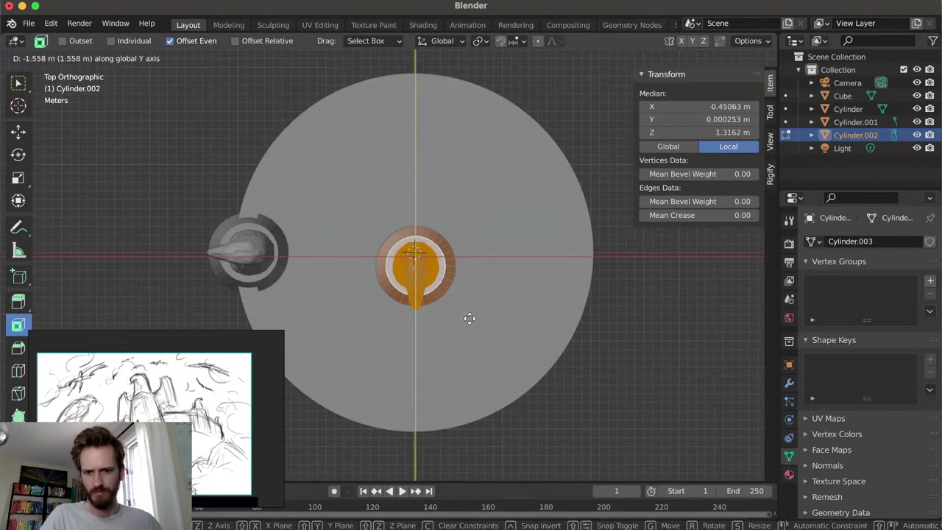
click(473, 431)
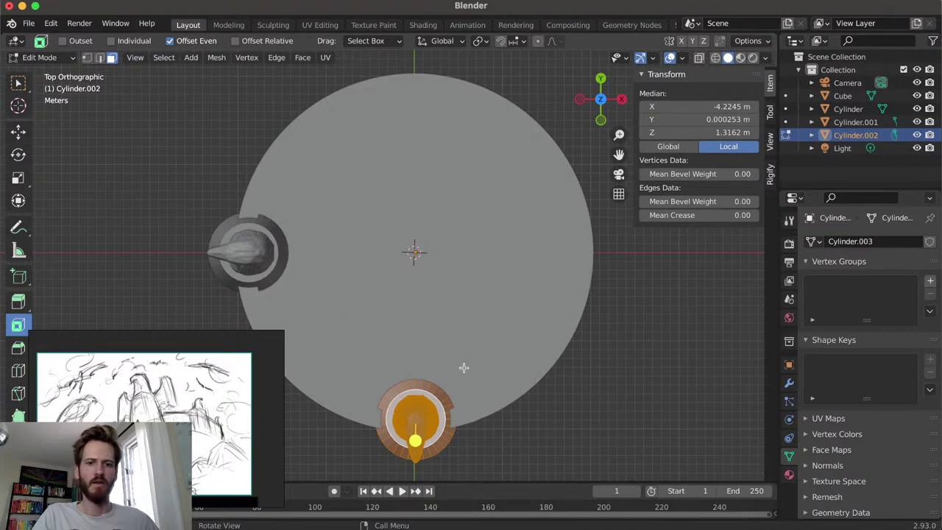
Scale the merged tower mesh down to about 13.4 m tall, lower it along Z to the wall's base, and return to Object Mode
middle_drag(414, 332, 622, 317)
key(s)
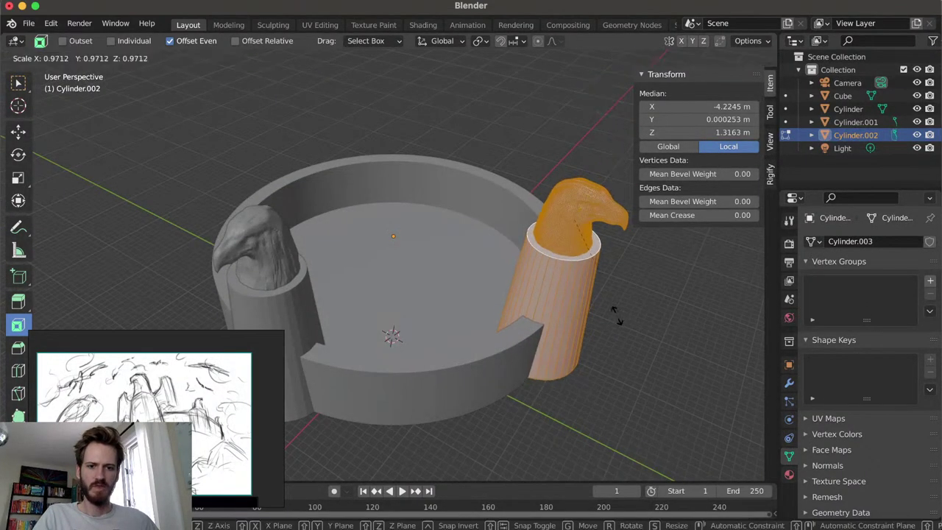
click(597, 282)
key(g)
key(z)
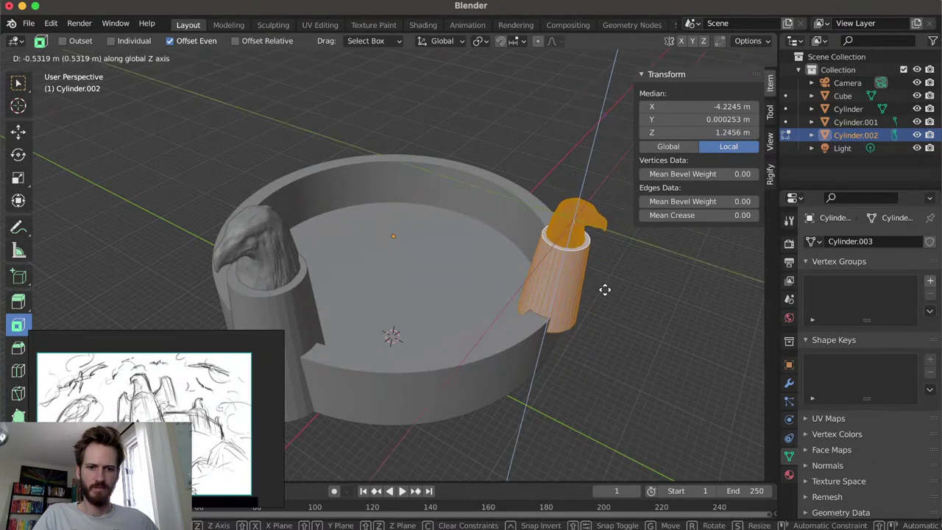
click(603, 332)
middle_drag(603, 332, 545, 261)
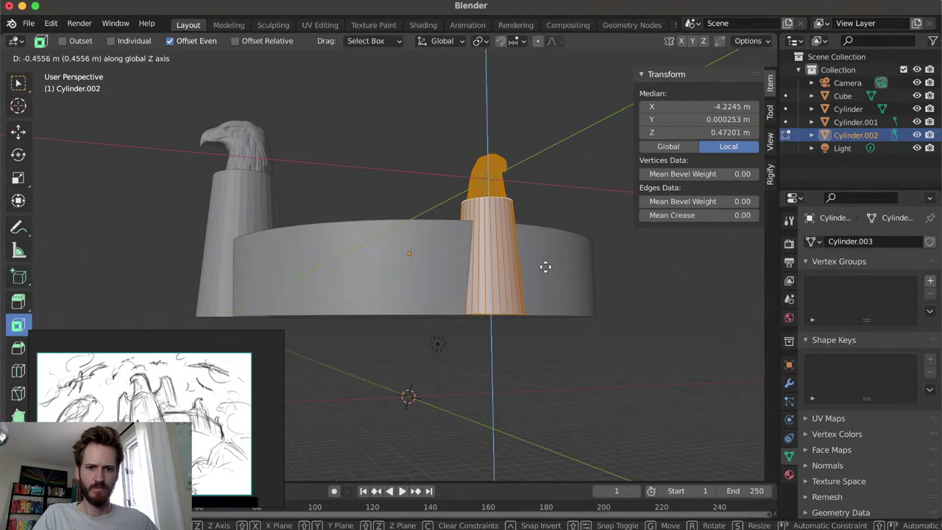
click(545, 267)
click(591, 316)
middle_drag(554, 290, 559, 295)
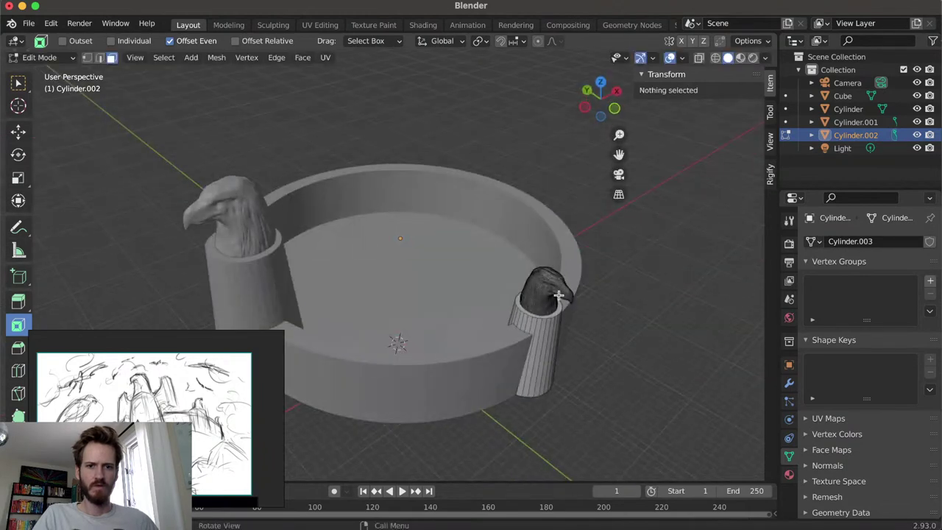
key(Tab)
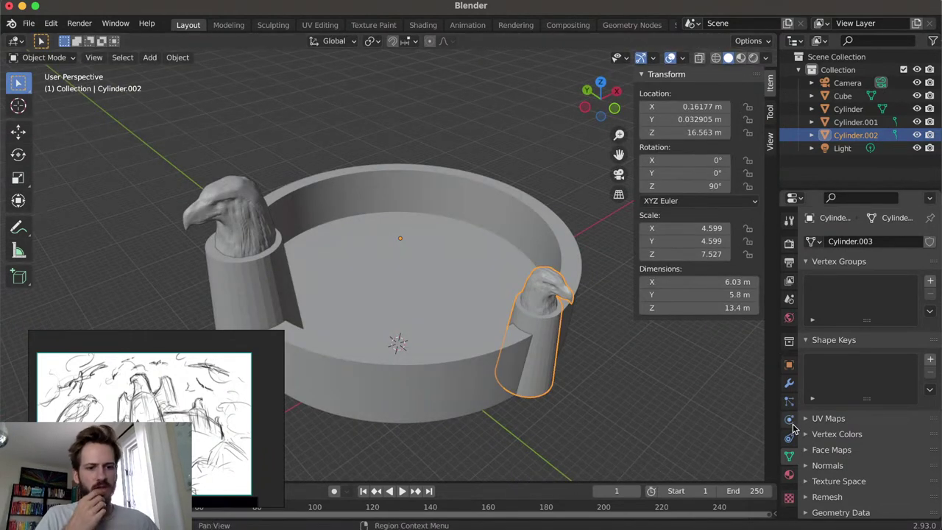
Add a Mirror modifier on the X axis to the small eagle tower, and check the mirrored pair from the camera and around the courtyard
click(789, 384)
click(837, 241)
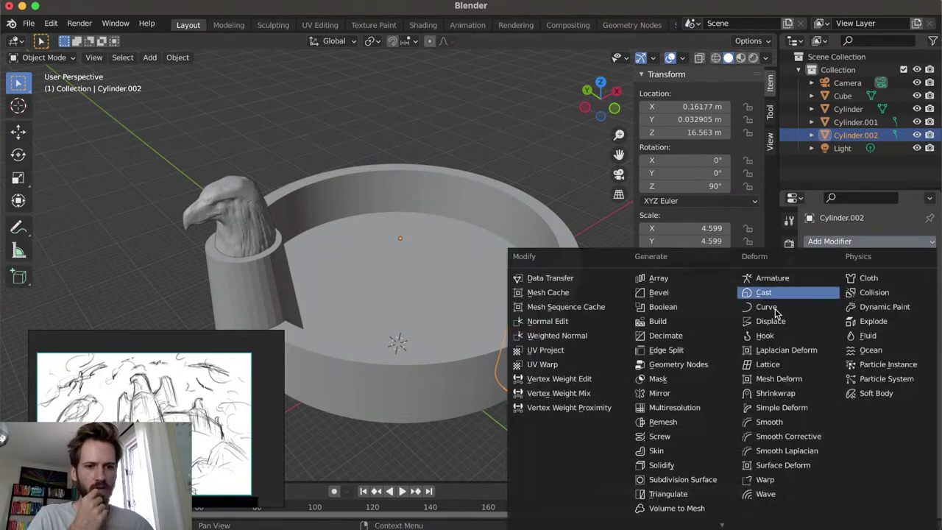
click(666, 393)
click(651, 395)
middle_drag(650, 394, 331, 294)
key(KP_0)
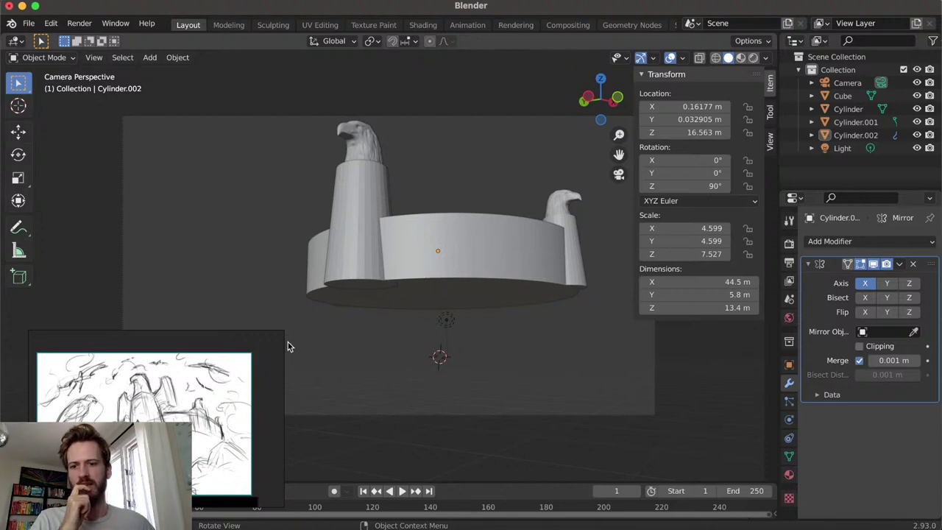
middle_drag(470, 238, 450, 278)
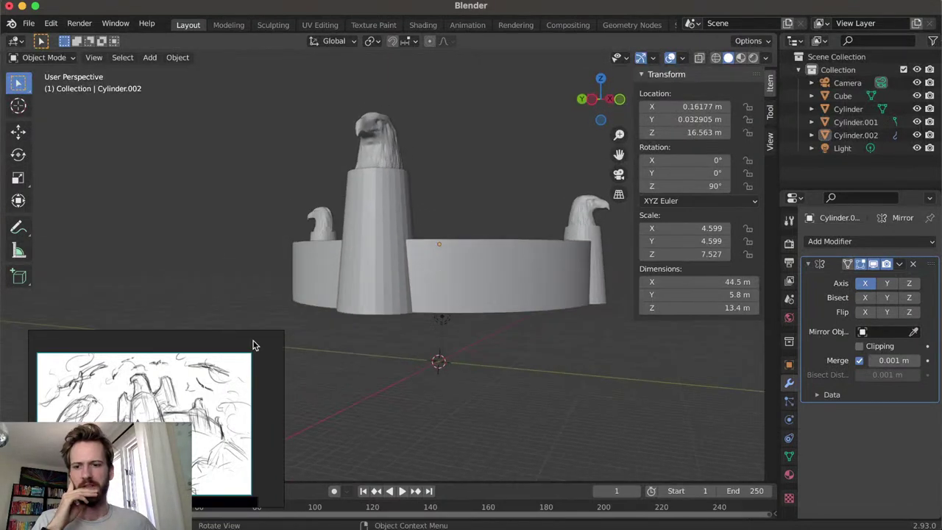
middle_drag(374, 345, 313, 404)
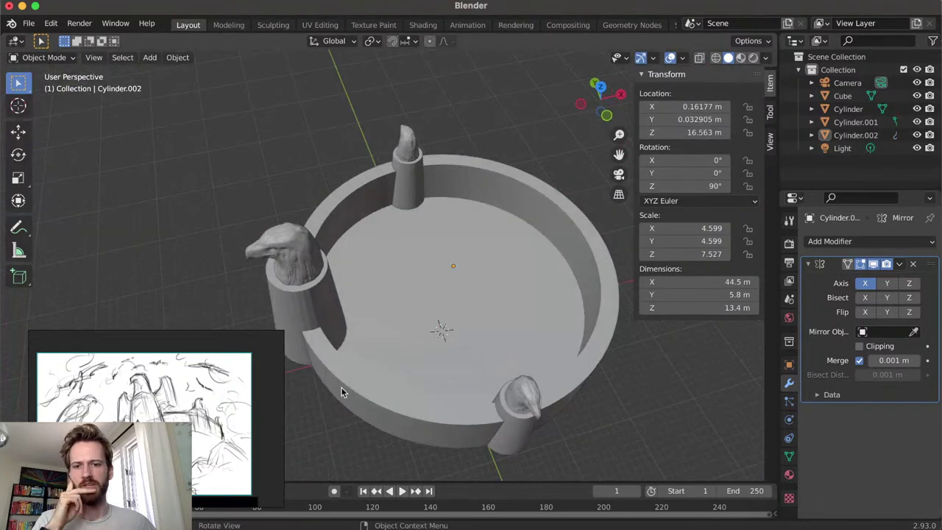
Duplicate the mirrored pair of small eagle towers in place and rotate the duplicate 23° about the Z axis
click(521, 404)
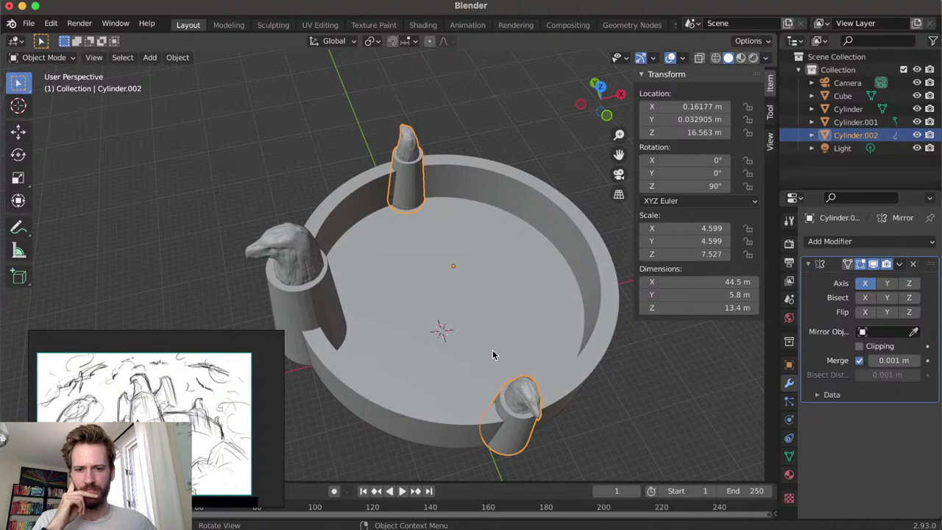
key(shift+d)
right_click(471, 246)
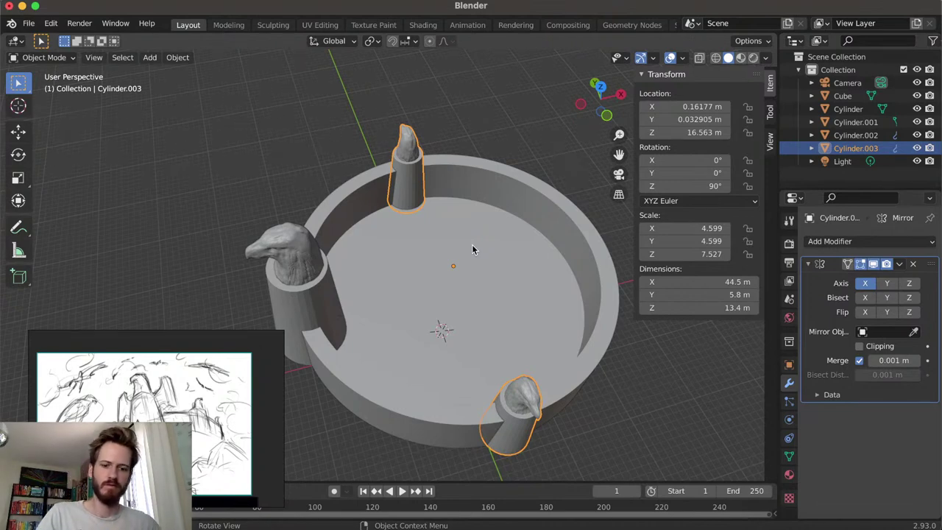
key(r)
text(z)
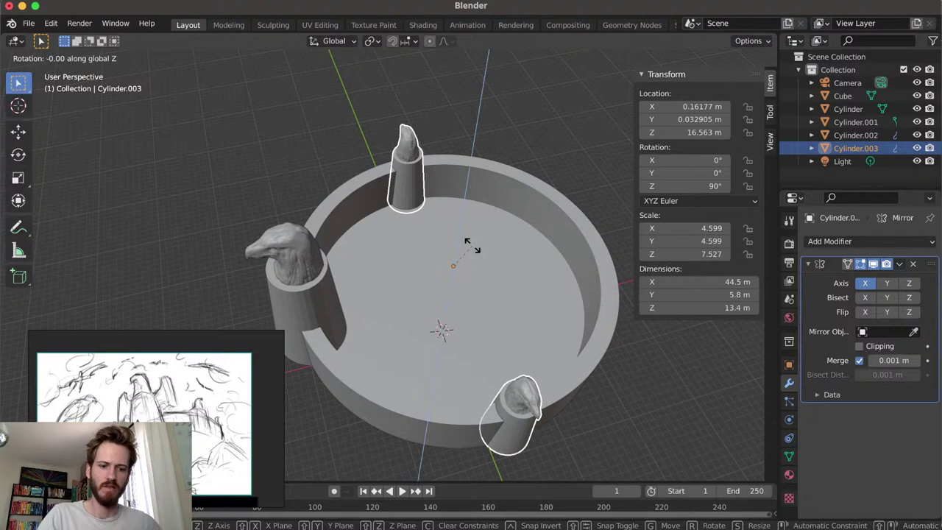
text(23)
key(Return)
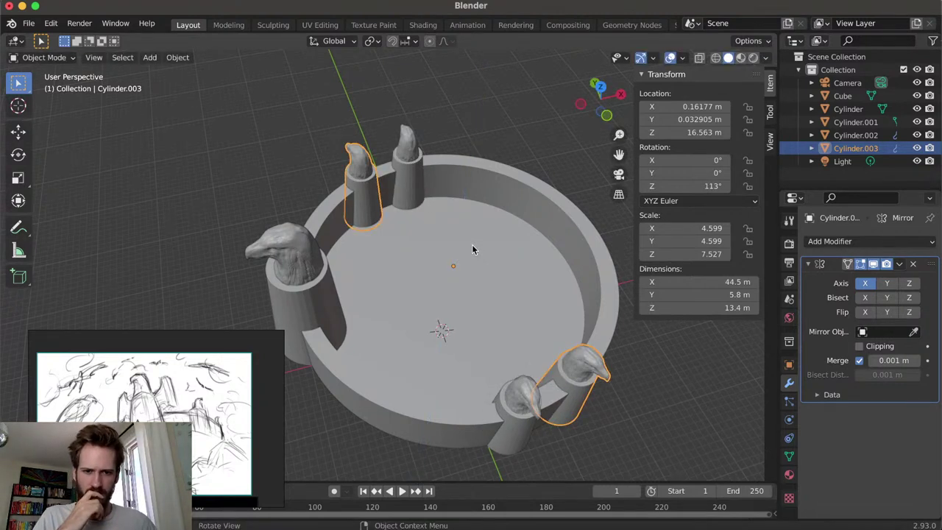
Rotate the original pair of small eagle towers by -22.5° about the Z axis
click(520, 402)
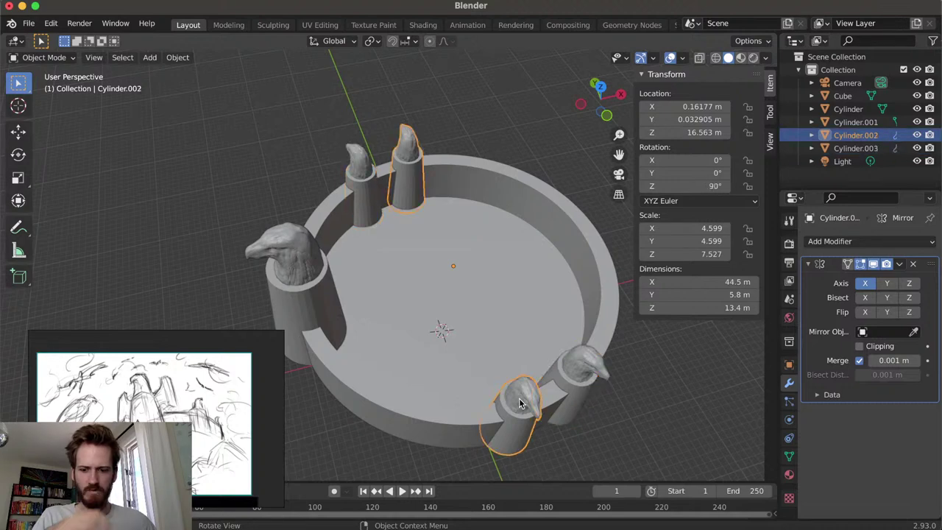
key(r)
key(z)
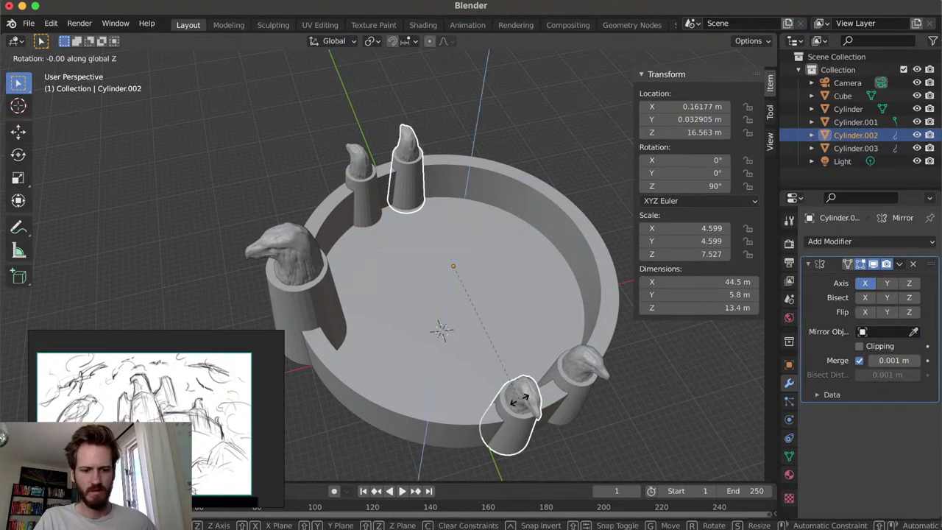
text(-22.5)
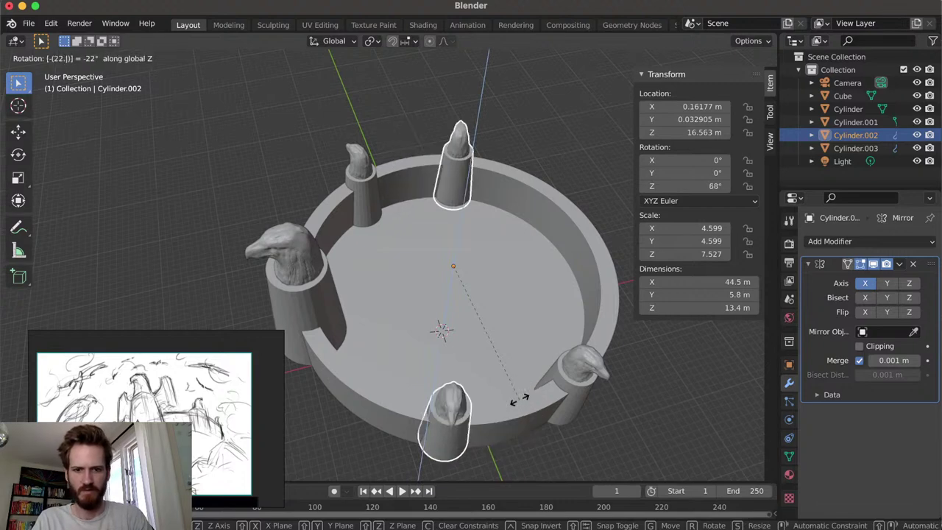
key(Return)
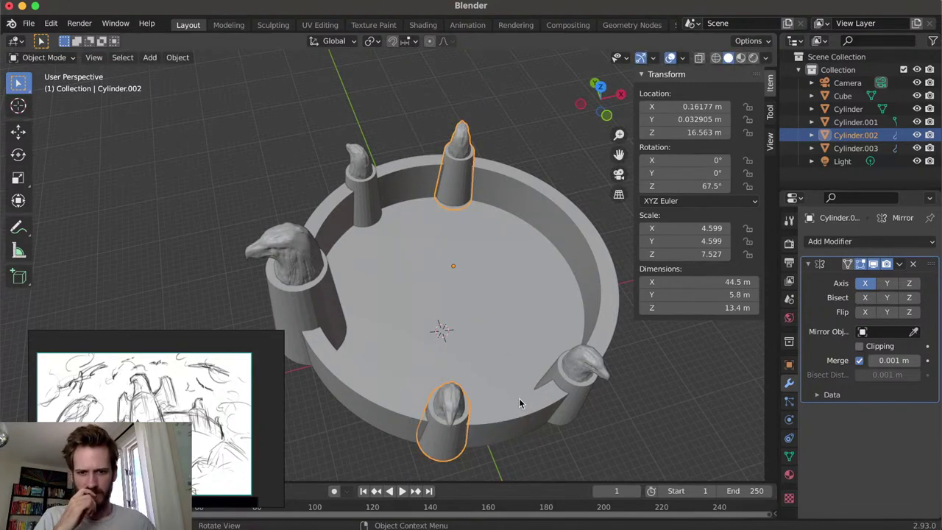
From the top view, rotate the original small tower pair further about Z to a rotation of about 58.3°
mouse_move(439, 406)
middle_down()
mouse_move(590, 324)
mouse_move(532, 294)
mouse_move(416, 343)
mouse_move(343, 395)
mouse_move(435, 411)
mouse_move(435, 435)
mouse_move(439, 422)
middle_up()
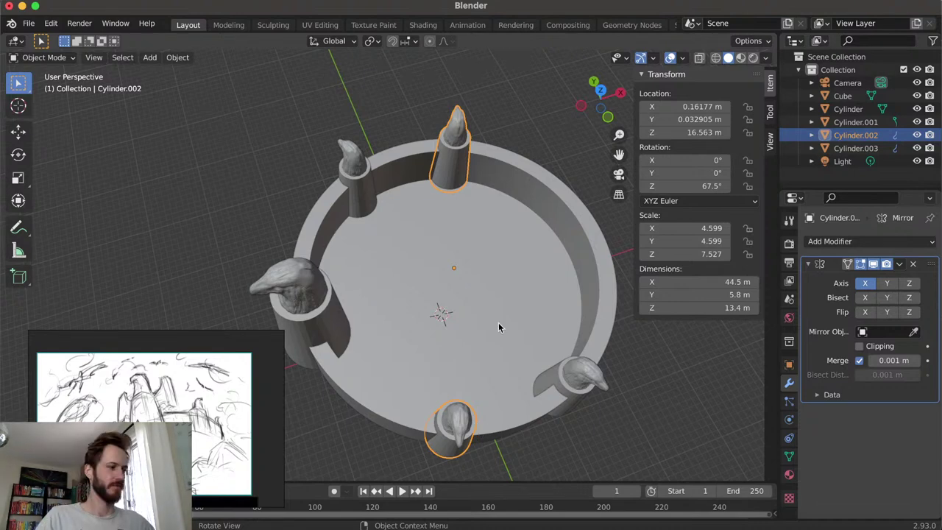
key(KP_7)
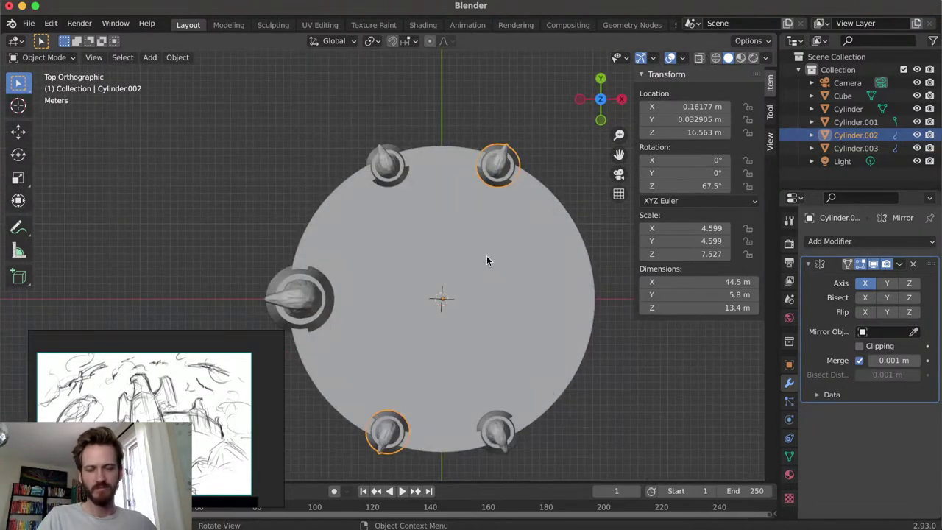
key(r)
key(z)
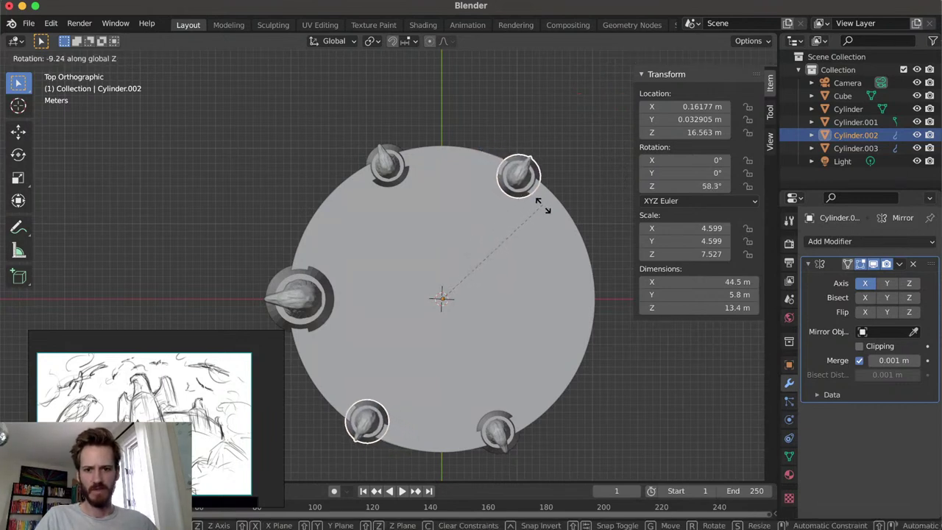
click(541, 200)
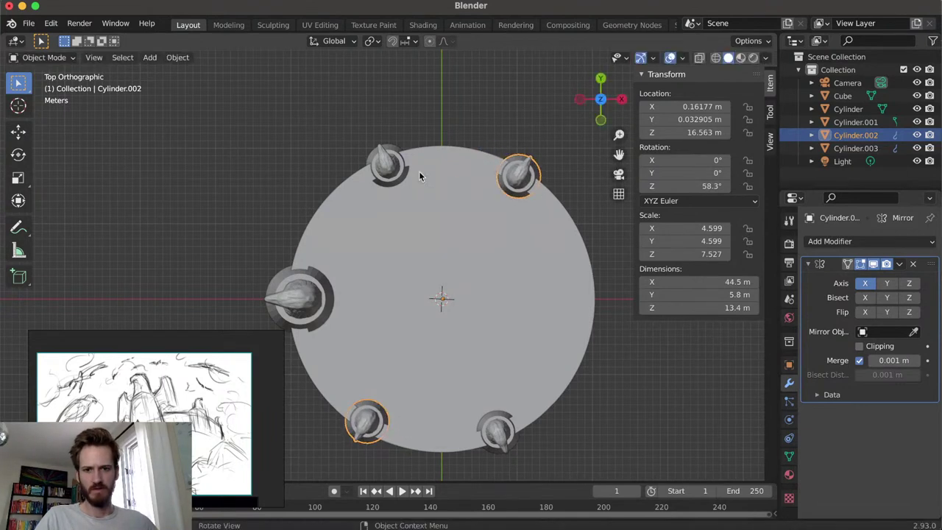
Rotate the duplicated small tower pair about Z to about 122° so it mirrors the original pair's placement
click(401, 176)
key(r)
key(z)
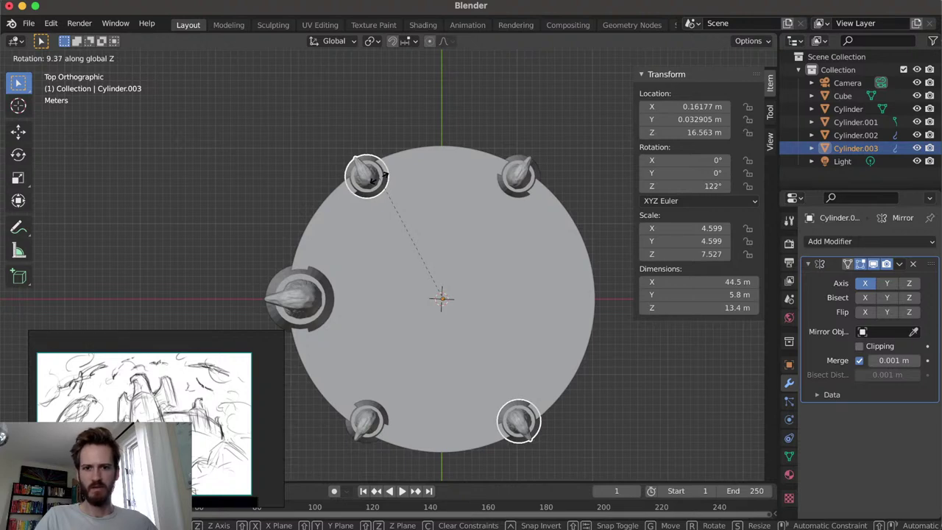
click(382, 177)
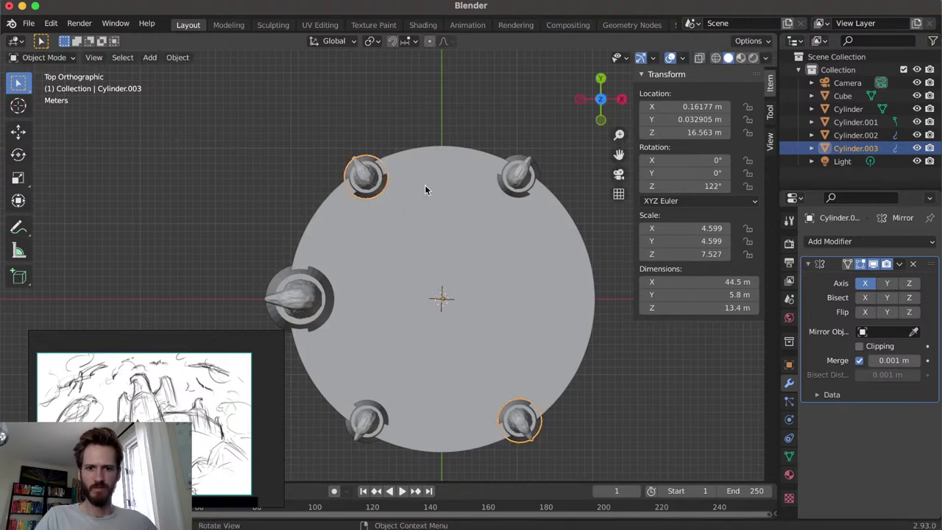
Examine the arrangement of the towers around the courtyard wall from the side and in front of the main tower
click(484, 117)
middle_drag(389, 200, 378, 279)
scroll(376, 380, down, 4)
scroll(460, 287, up, 2)
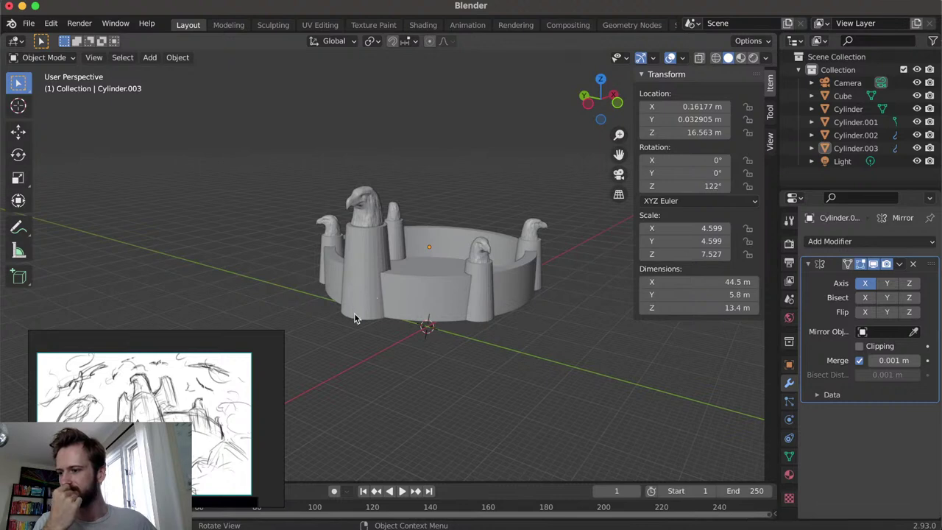
middle_drag(353, 313, 377, 329)
click(409, 282)
middle_drag(409, 283, 468, 326)
scroll(409, 335, up, 4)
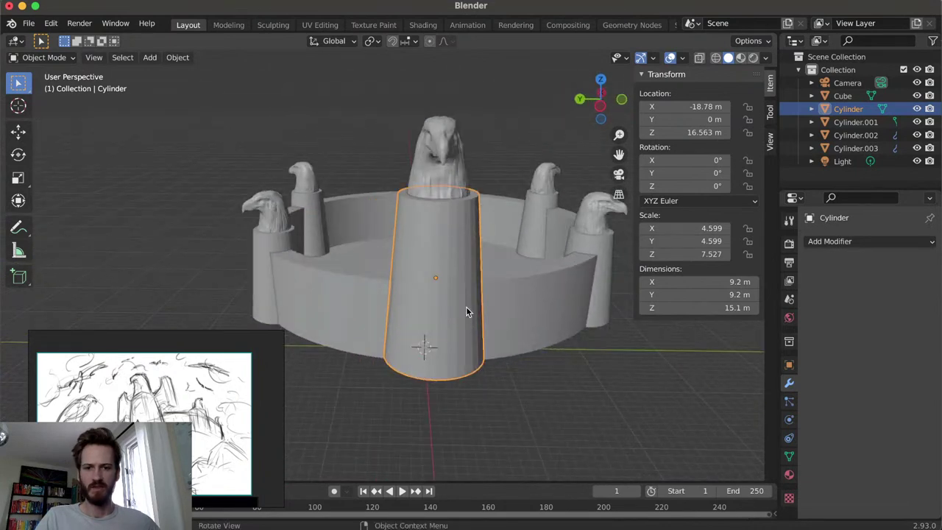
Add a cube and raise it along Z to about 28.5 m, above the courtyard
key(shift+a)
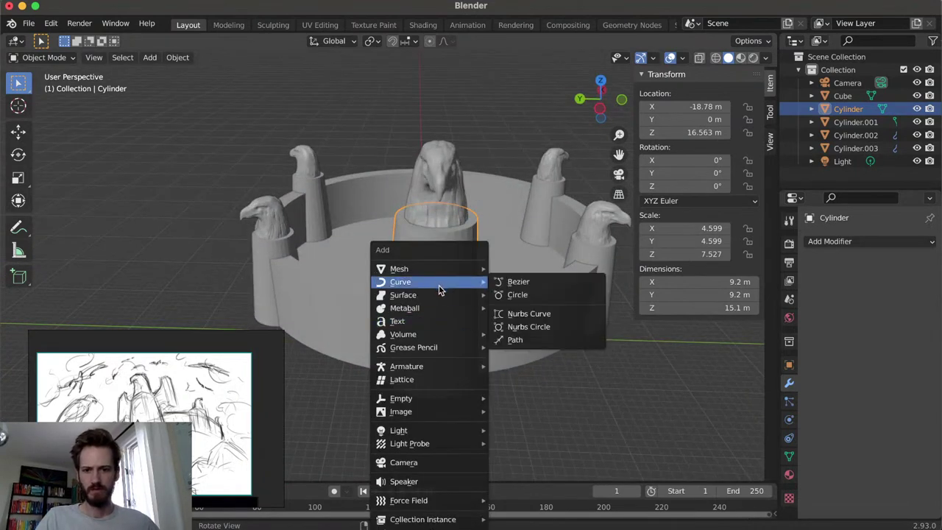
mouse_move(434, 273)
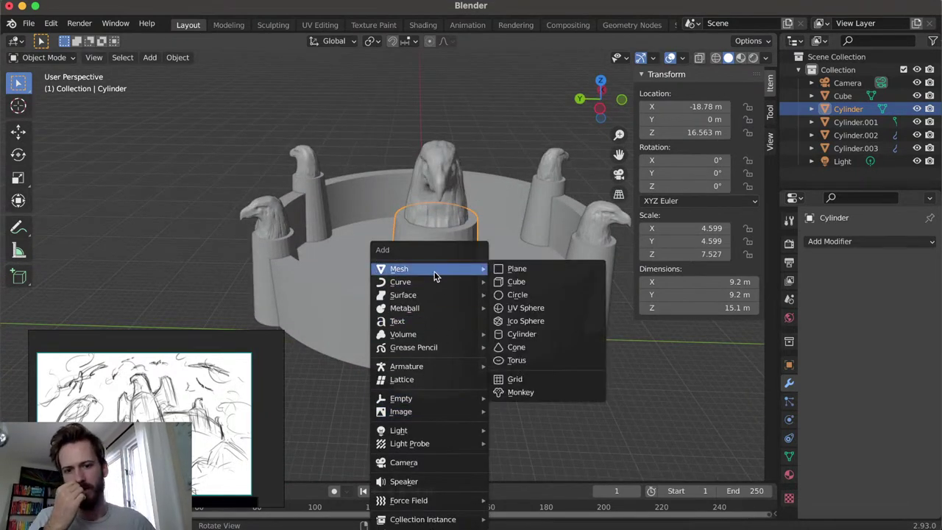
click(515, 281)
key(g)
key(z)
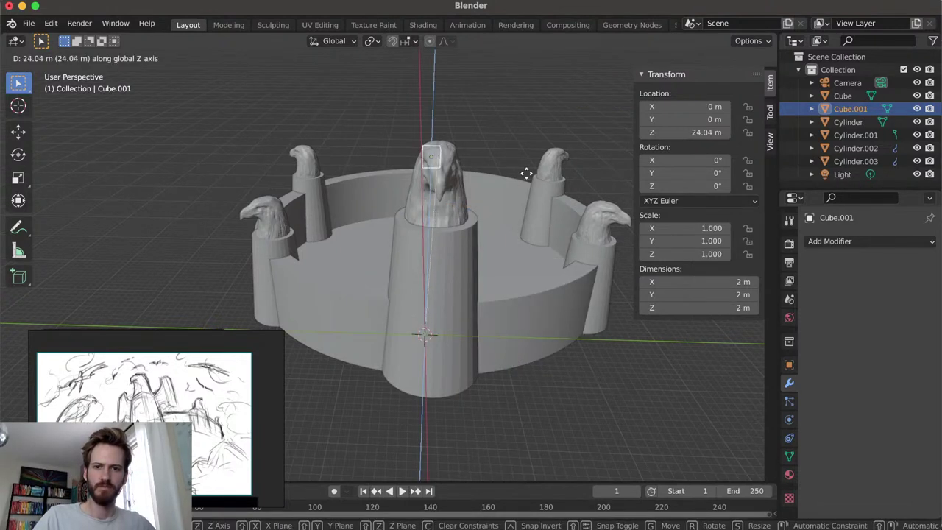
click(524, 145)
middle_drag(524, 146, 433, 279)
scroll(479, 247, up, 5)
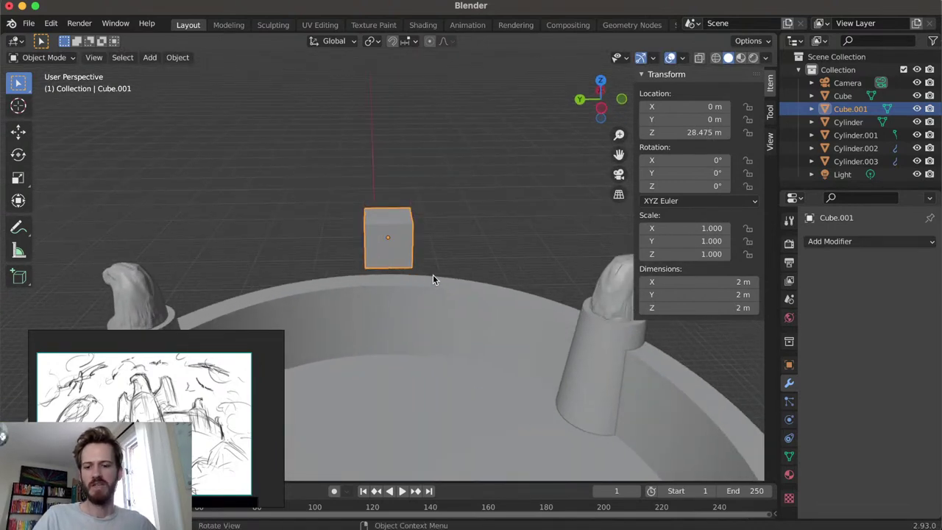
In Edit Mode, move the cube's mesh about 3.6 m in the negative Y direction, and return to Object Mode
key(Tab)
key(g)
key(y)
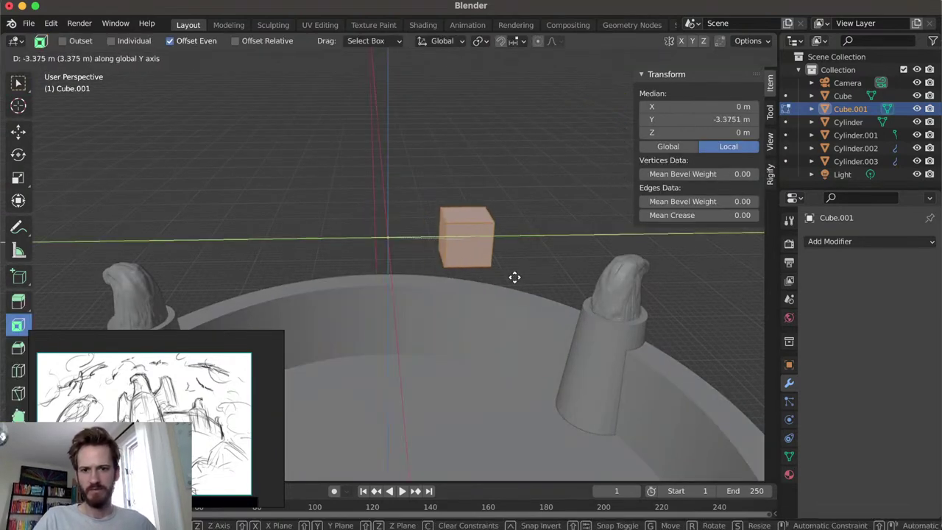
click(514, 276)
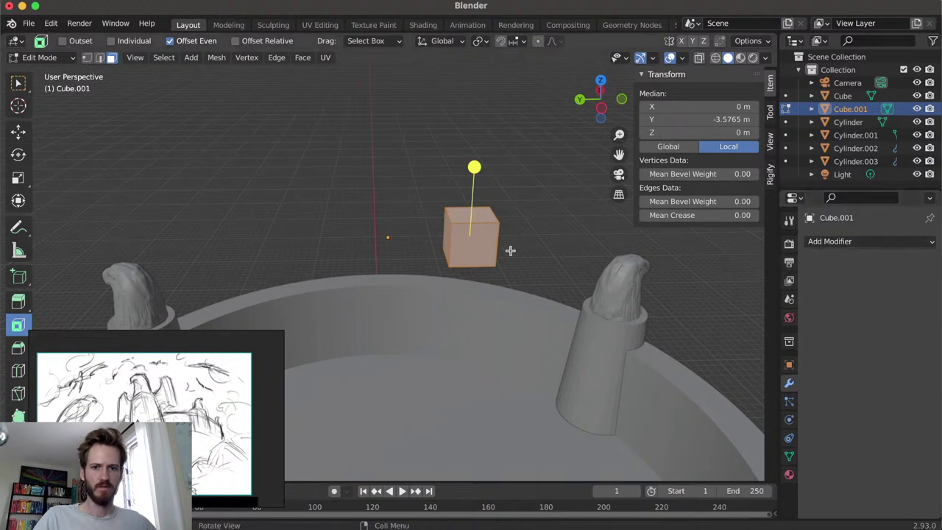
key(Tab)
Add a Mirror modifier to the cube and enable its Y axis alongside X
click(853, 242)
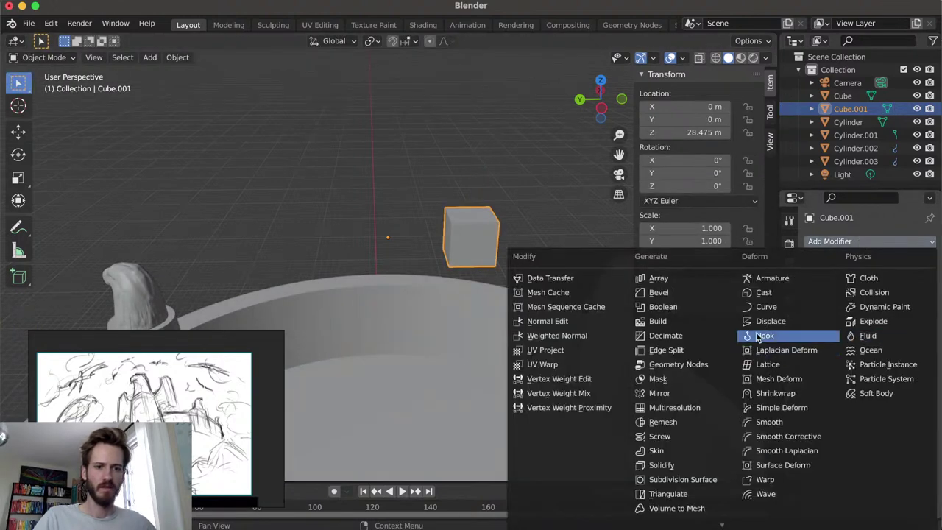
click(660, 393)
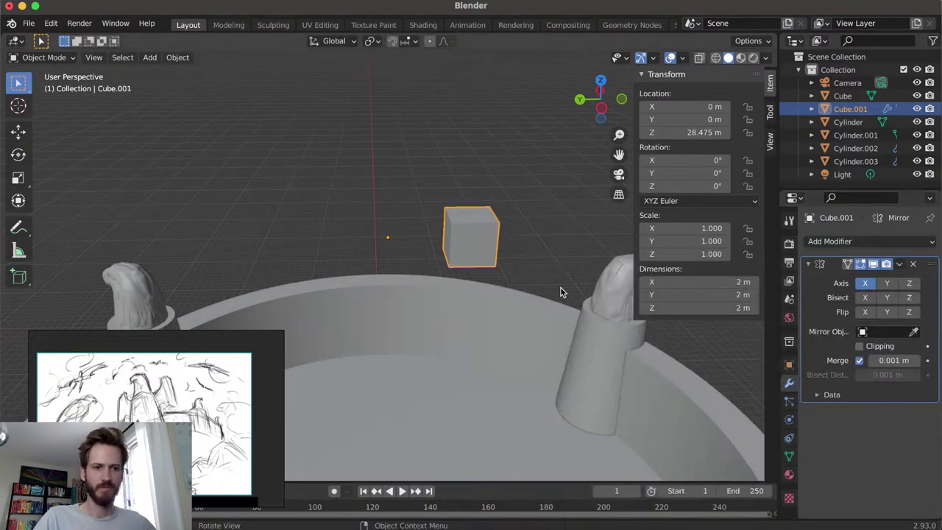
click(887, 283)
key(alt+a)
click(490, 239)
middle_drag(490, 238, 491, 285)
In Edit Mode, scale the mirrored cube's mesh along Z to about 5.5 m tall and along Y by about 2.2
key(Tab)
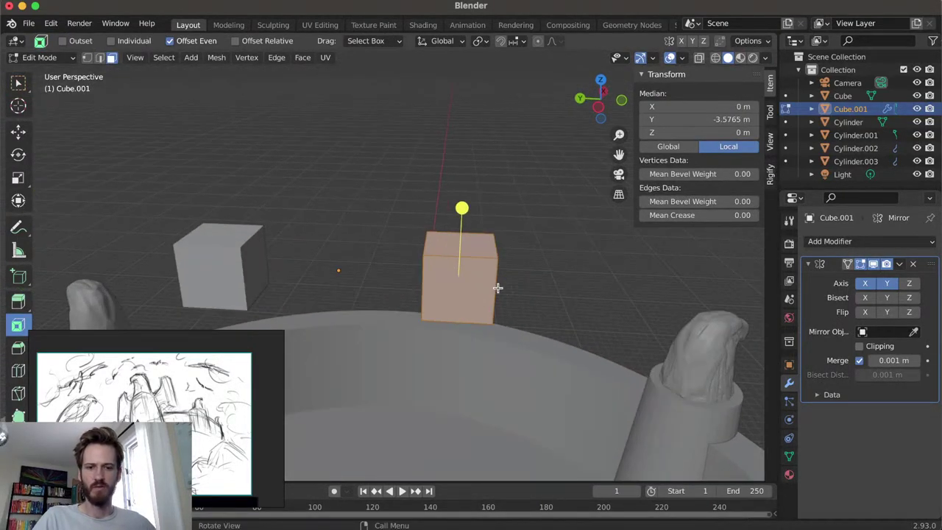
key(s)
key(z)
click(510, 184)
key(s)
key(y)
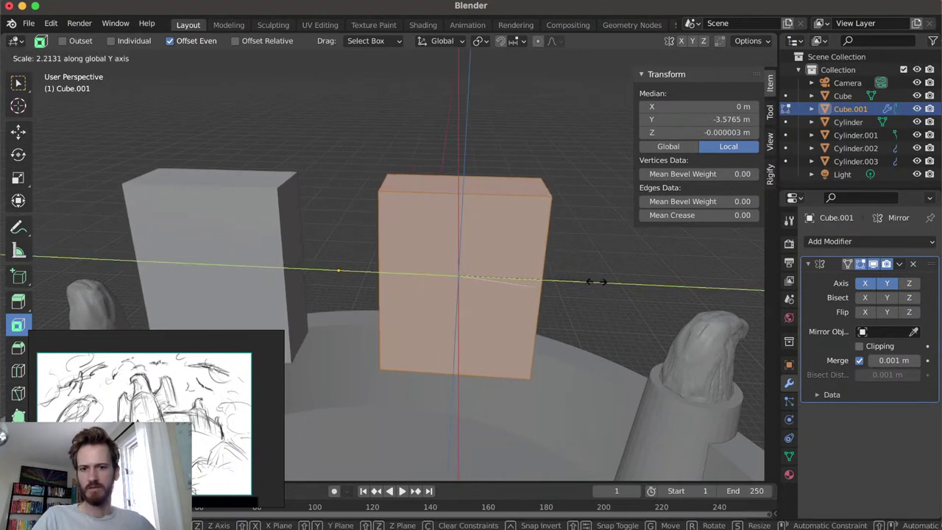
click(596, 281)
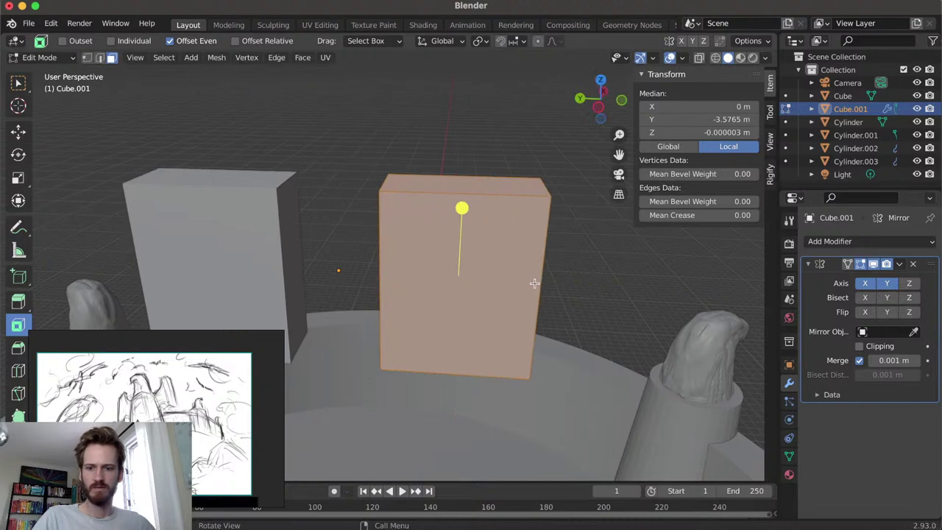
Move the block's mesh about 0.95 m further in negative Y to widen the gap, and return to Object Mode
key(g)
key(y)
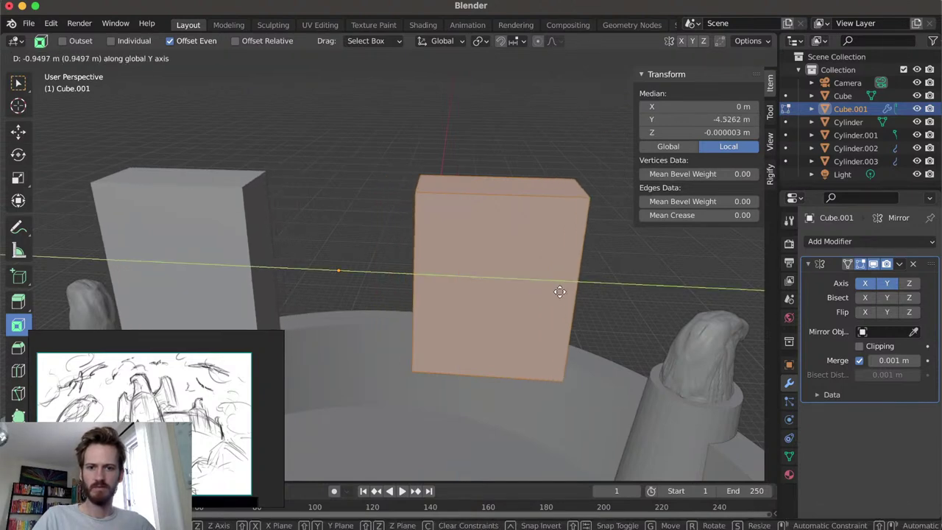
click(559, 292)
middle_drag(496, 319, 506, 297)
key(Tab)
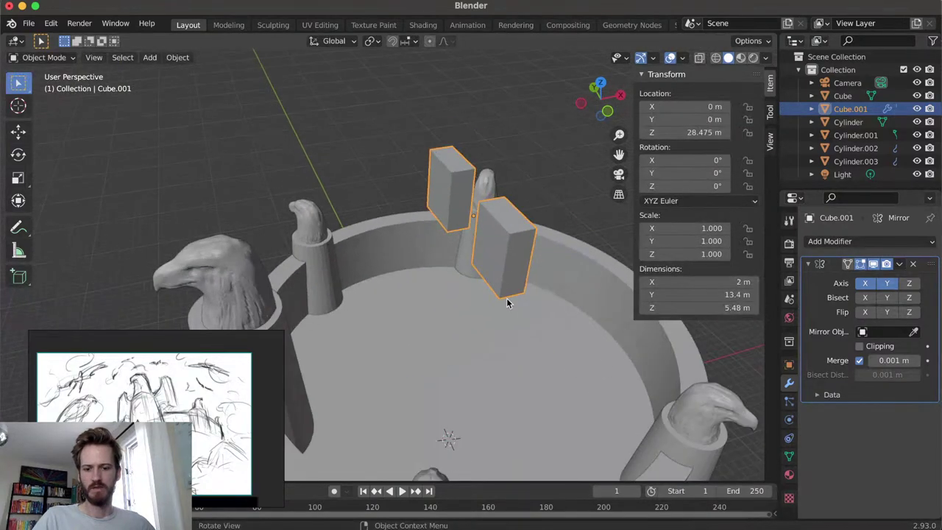
Move the mirrored block pair along X towards the main eagle tower, to about -12.2 m
key(g)
key(x)
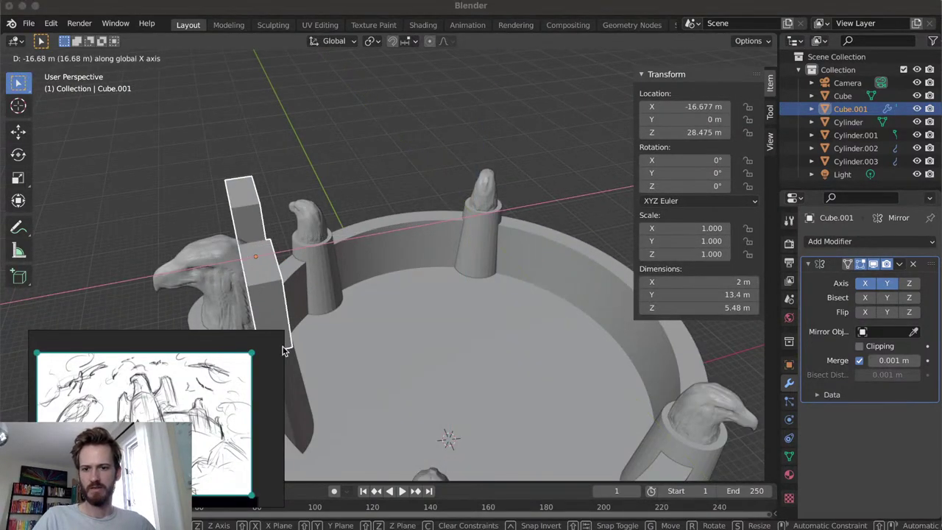
key(c)
key(x)
click(312, 160)
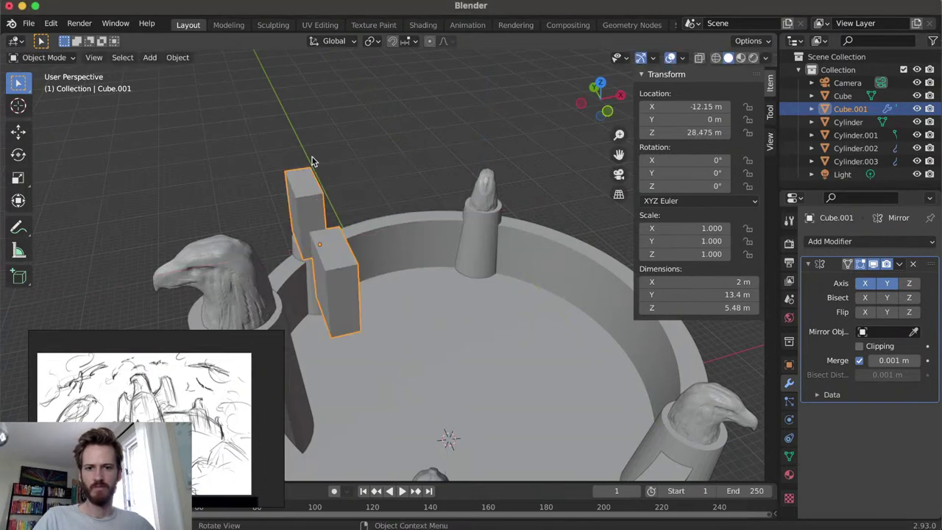
Lower the block pair to about 25.8 m on Z and align it with the main tower at about -18.8 m on X
middle_drag(348, 272, 474, 279)
key(g)
key(z)
click(470, 299)
key(g)
key(x)
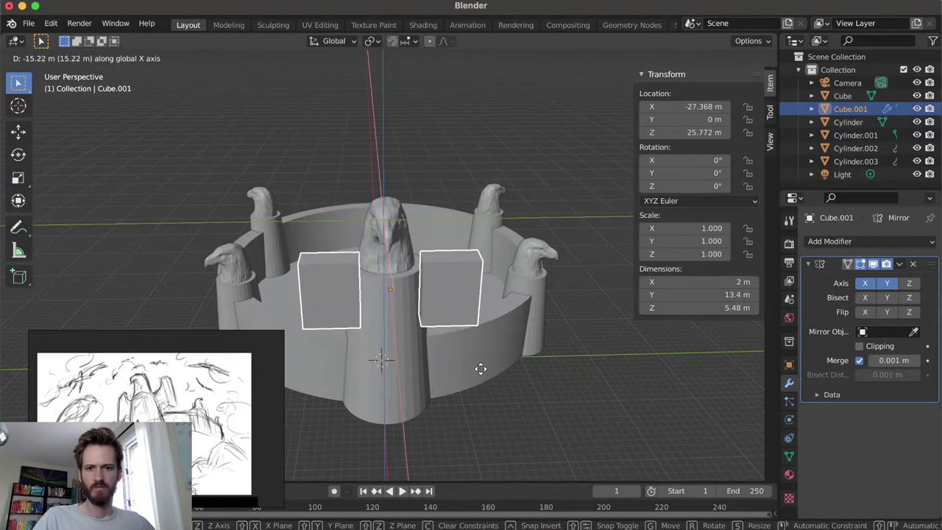
click(480, 368)
middle_drag(480, 368, 287, 252)
key(g)
key(x)
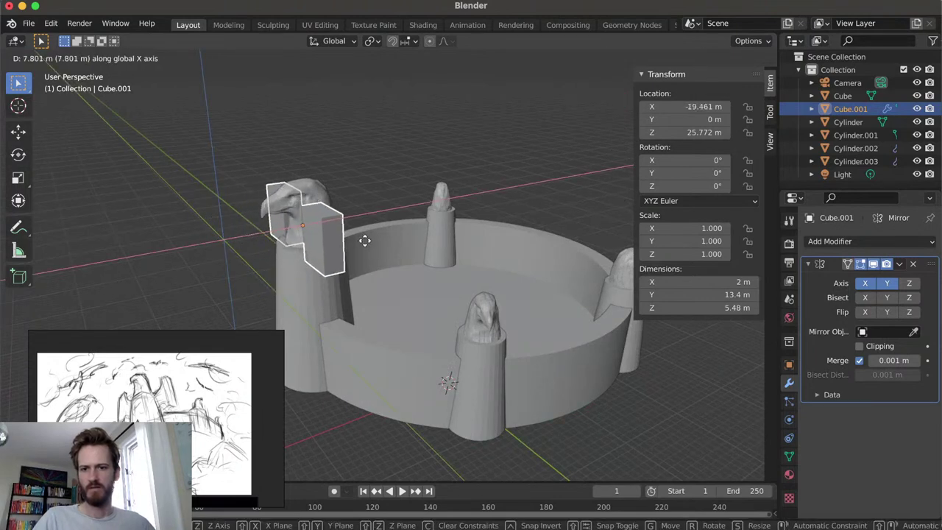
click(369, 240)
Lower the mirrored block pair to about 21 m on Z and scale it up uniformly by about 1.56
key(g)
key(z)
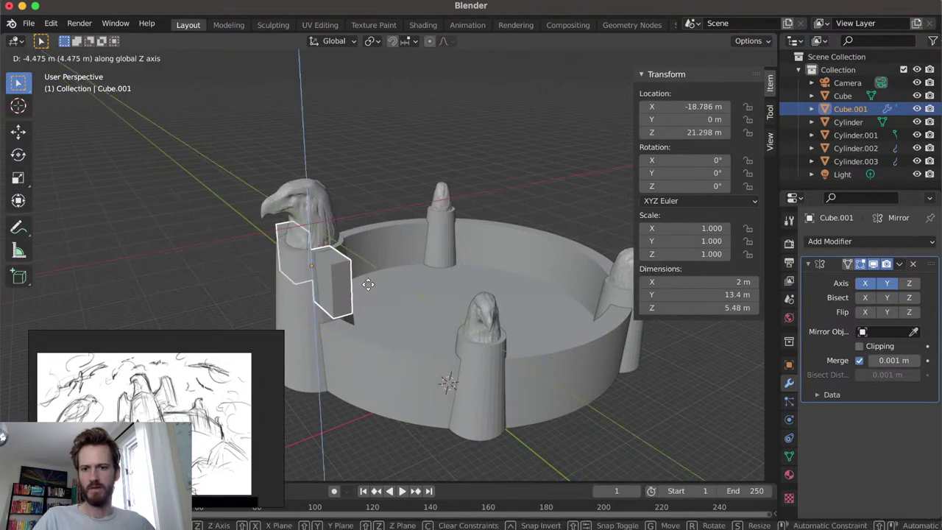
click(367, 284)
middle_drag(367, 284, 439, 268)
key(s)
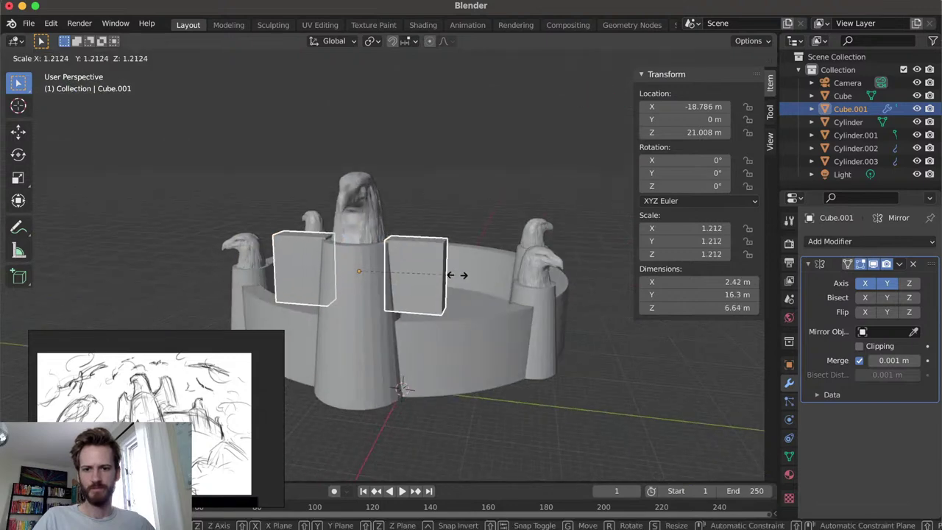
click(452, 275)
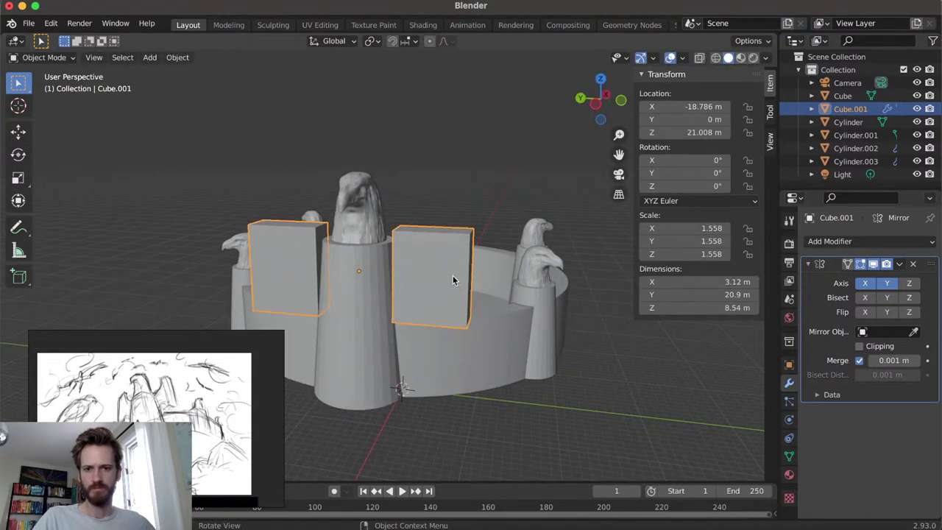
Examine the enlarged blocks' proportions against the main eagle tower and wall from several angles
key(Tab)
middle_drag(444, 276, 419, 274)
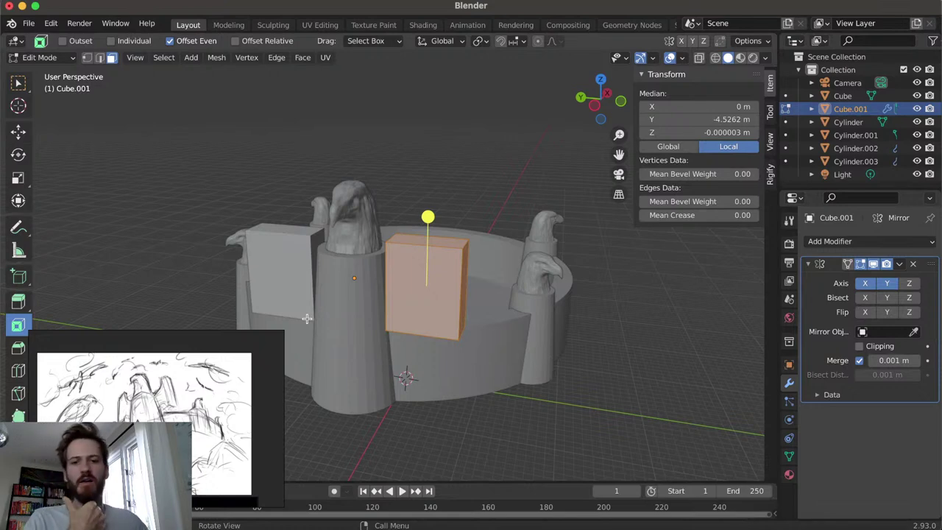
scroll(406, 276, up, 3)
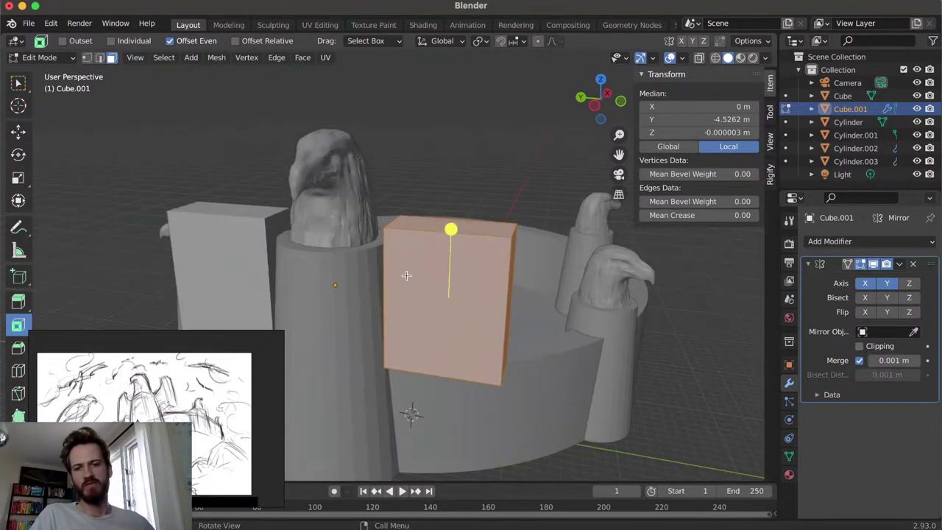
scroll(406, 275, down, 3)
middle_drag(404, 281, 152, 108)
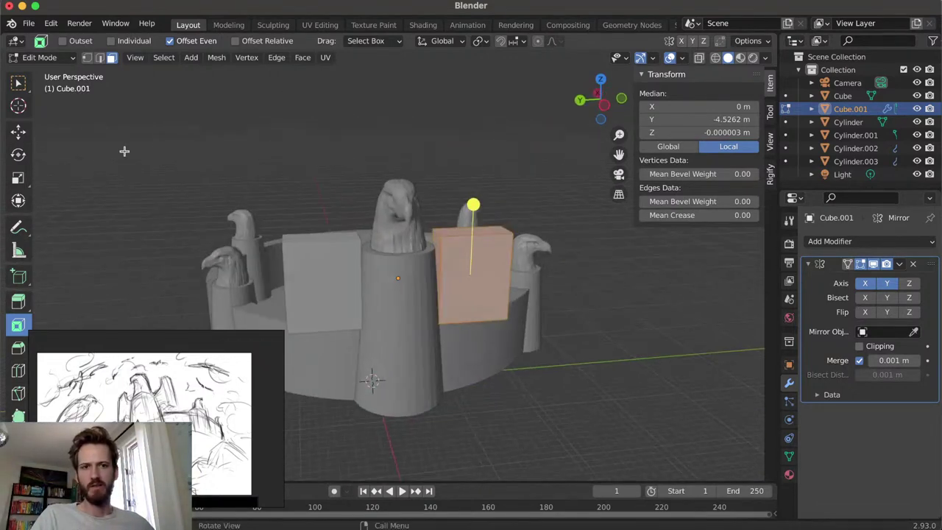
middle_drag(500, 369, 462, 374)
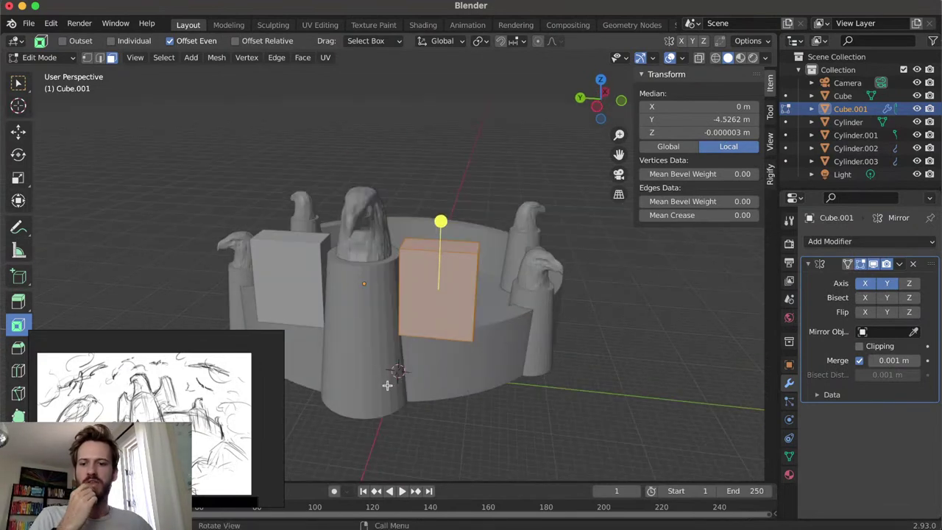
middle_drag(357, 328, 353, 328)
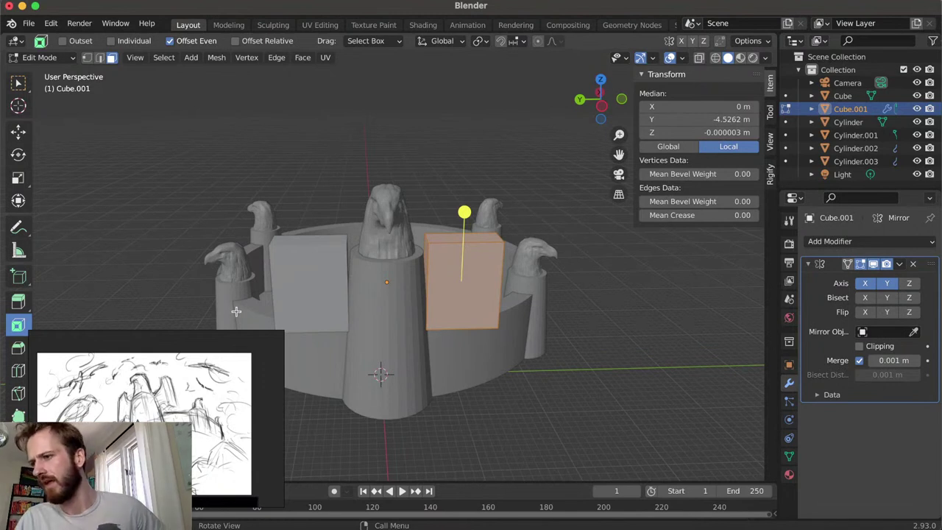
middle_drag(295, 325, 294, 334)
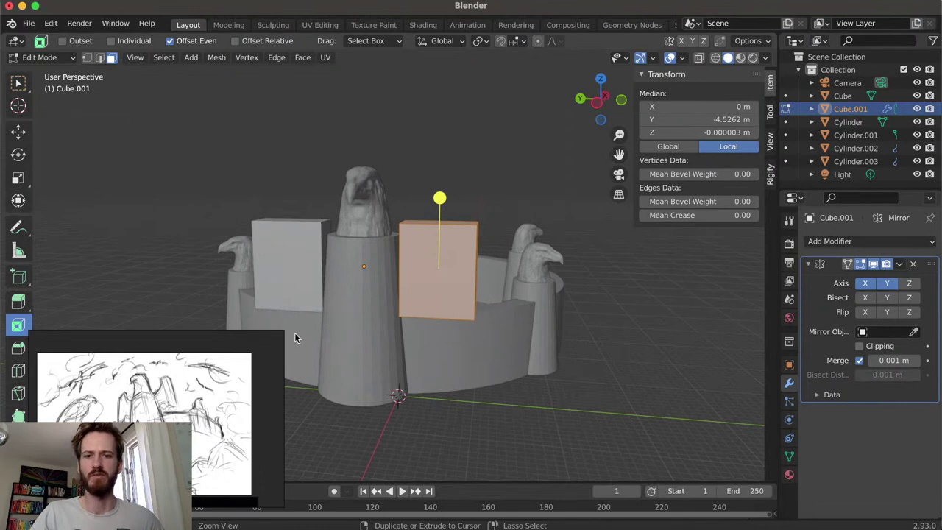
Save the scene as Eagles Roost.blend in the Project Files folder inside Digital 3D Art
key(super+s)
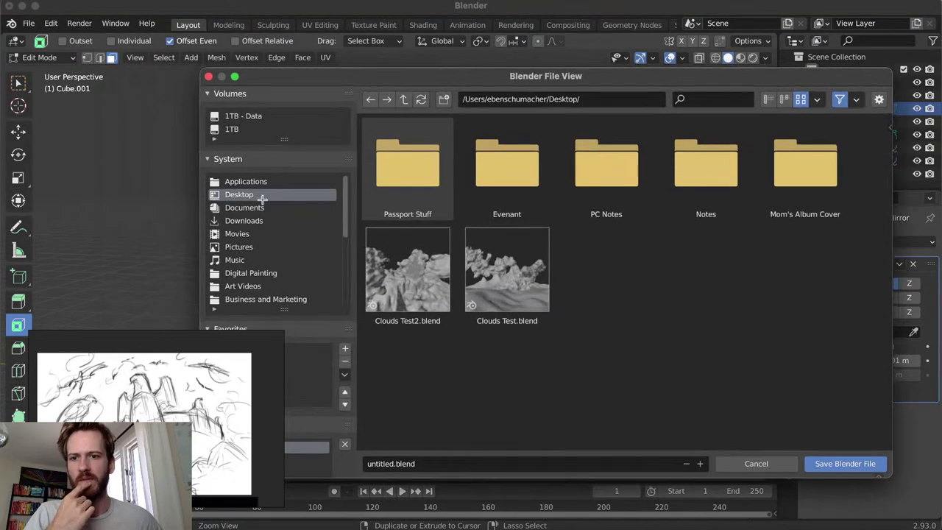
click(560, 99)
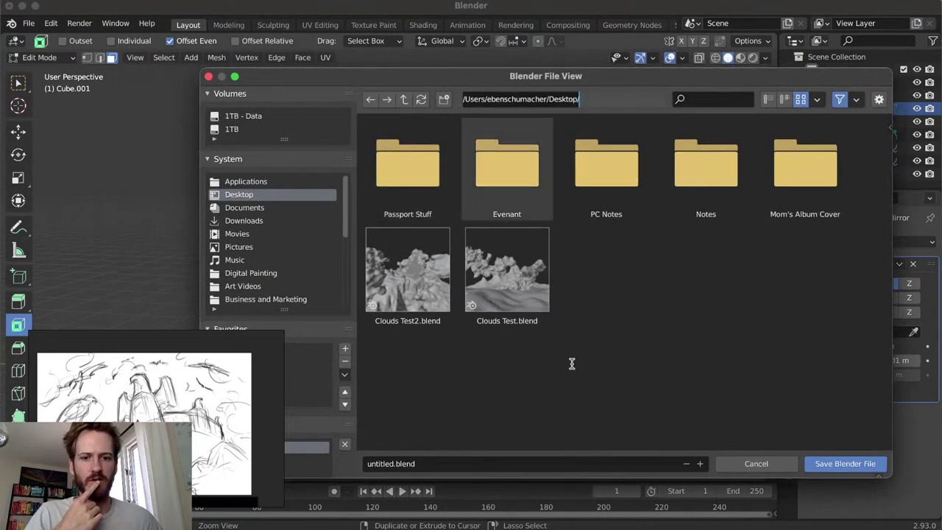
click(456, 462)
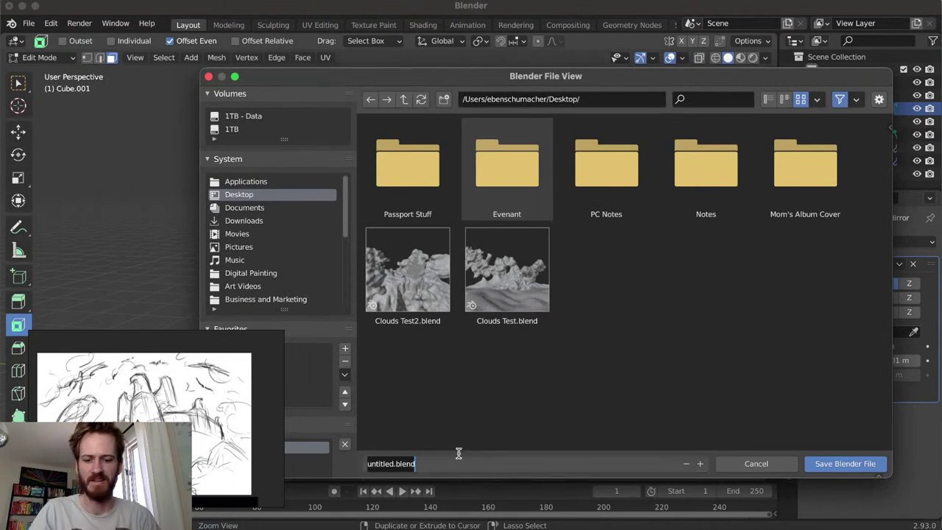
text(Eagles Roo)
key(Return)
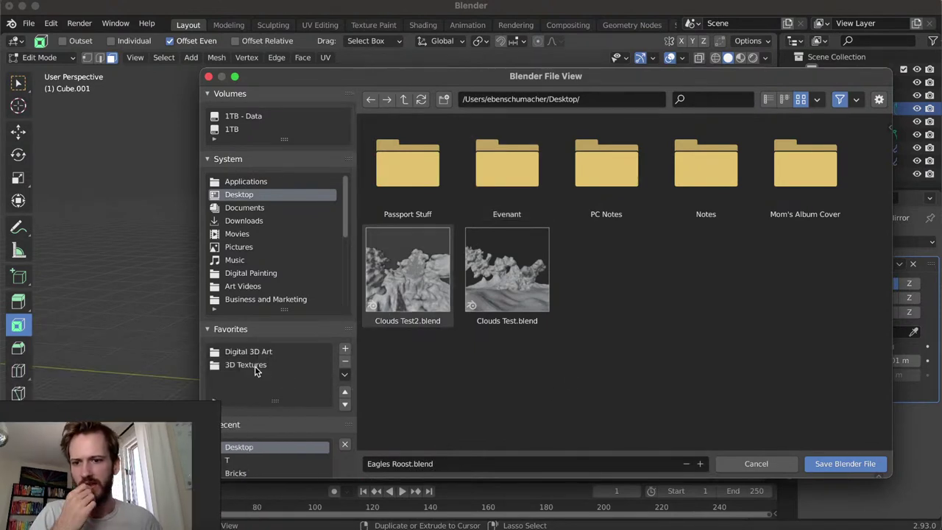
click(255, 368)
click(403, 99)
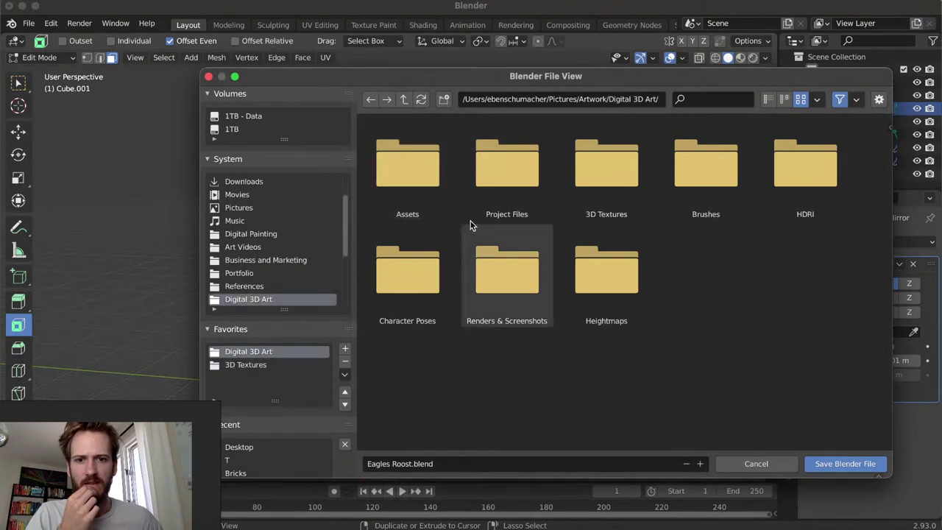
click(497, 181)
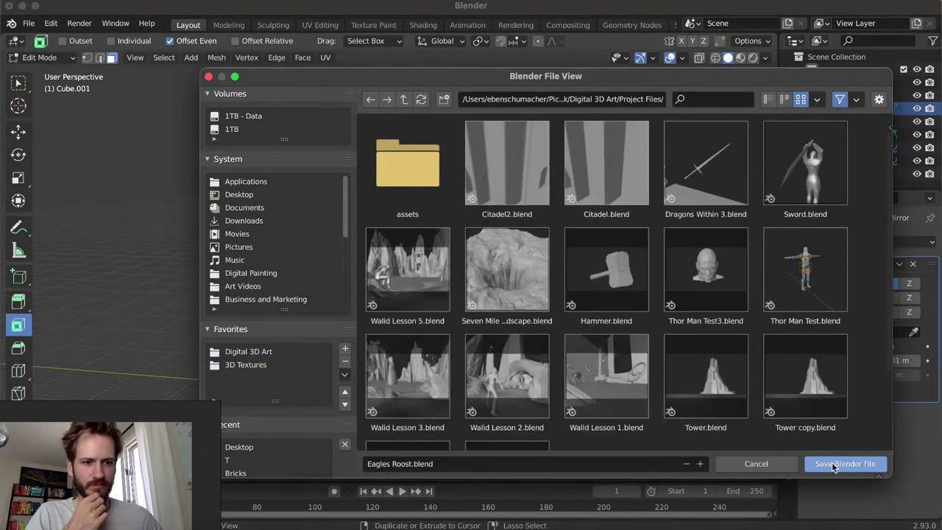
click(833, 466)
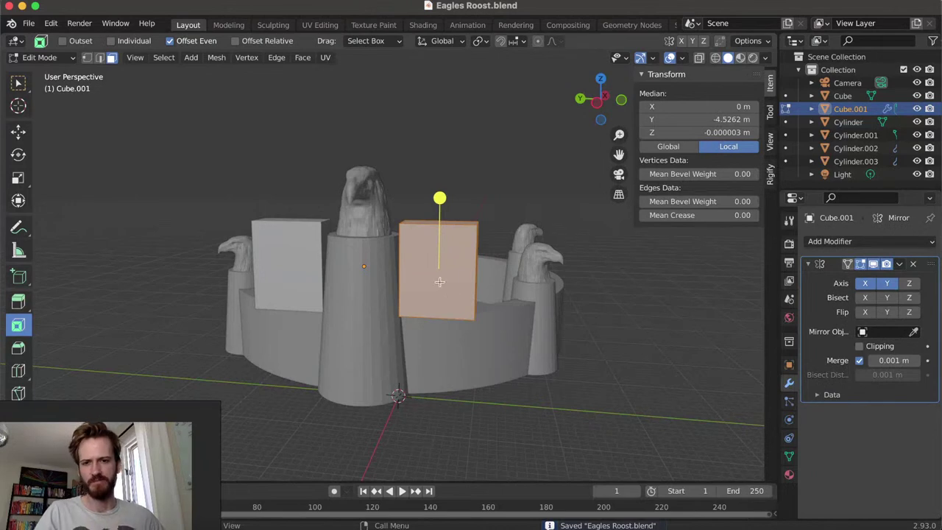
key(Tab)
scroll(457, 269, down, 5)
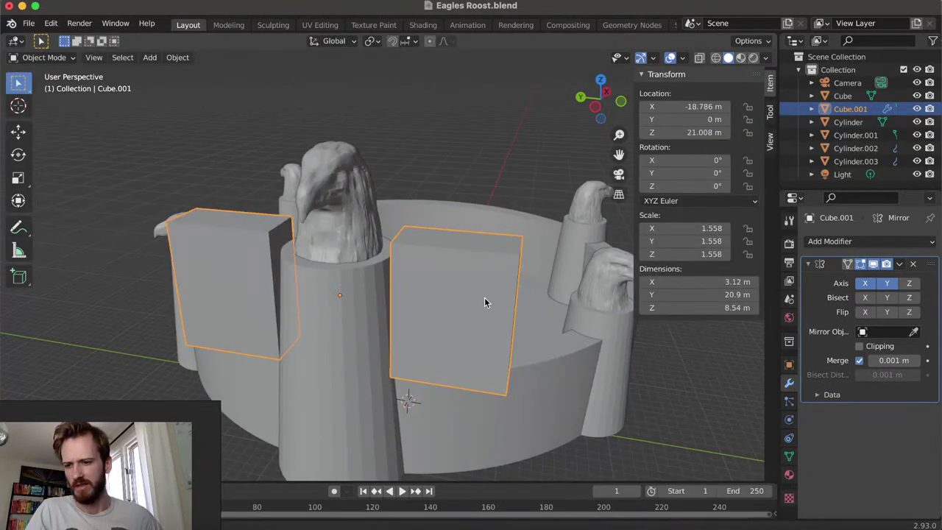
middle_drag(485, 298, 142, 419)
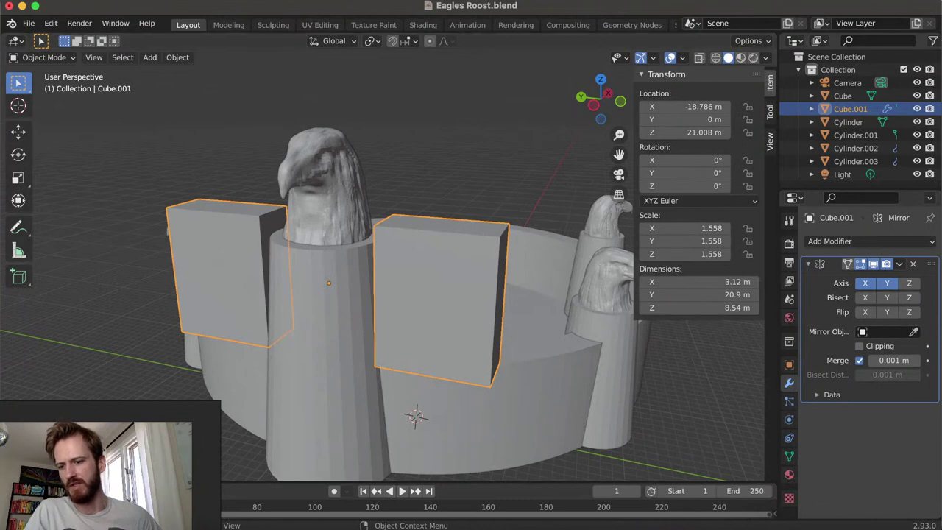
middle_drag(505, 322, 480, 288)
right_click(481, 289)
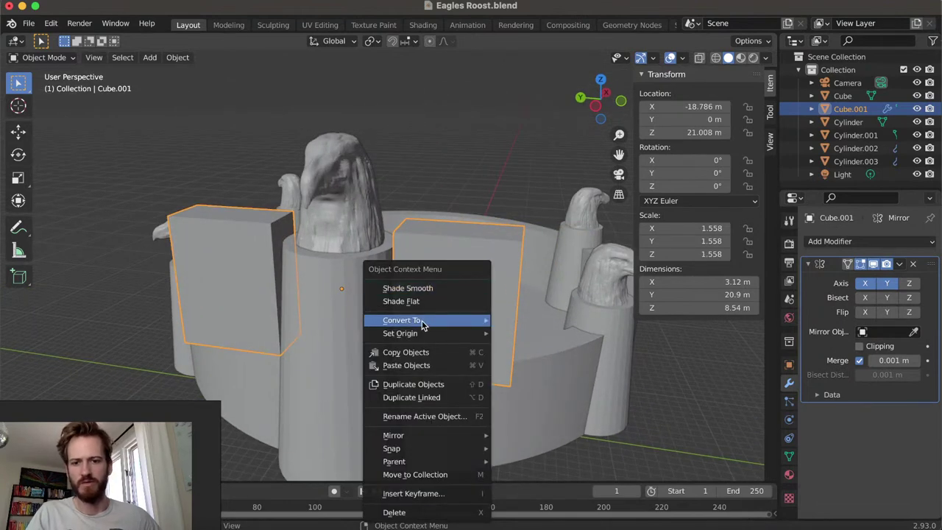
click(511, 250)
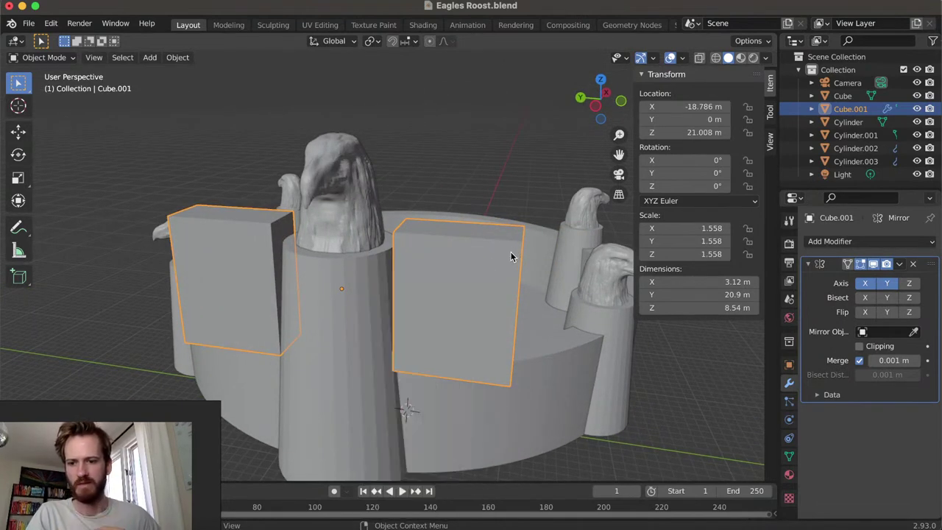
click(506, 260)
key(Tab)
middle_drag(481, 263, 459, 272)
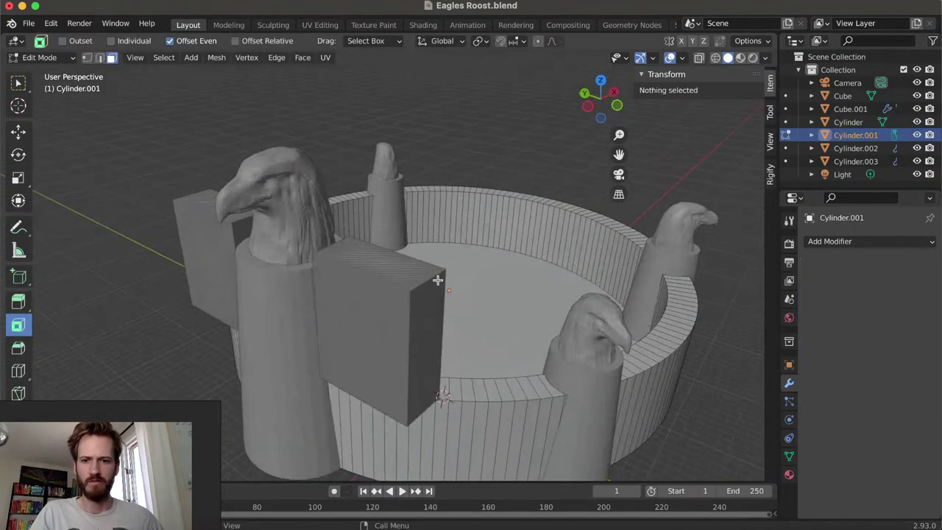
middle_drag(417, 293, 431, 301)
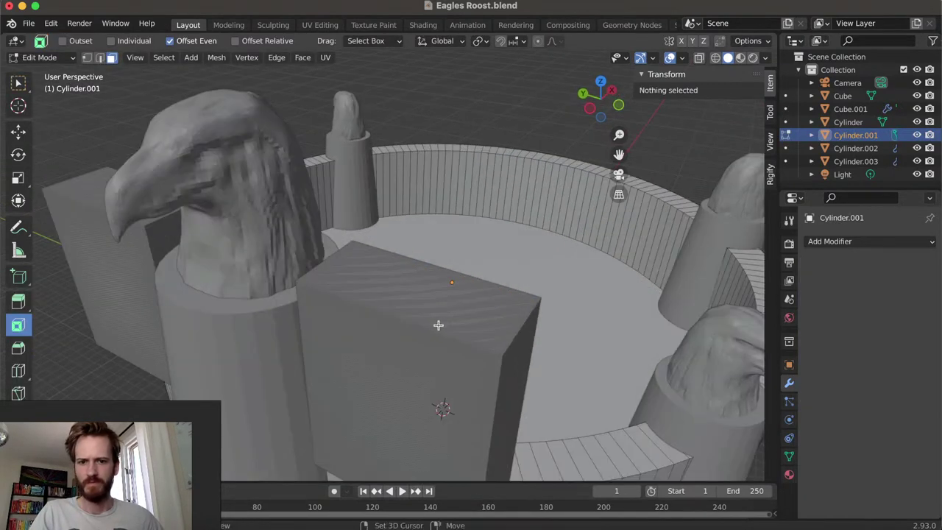
middle_drag(438, 325, 442, 281)
key(Tab)
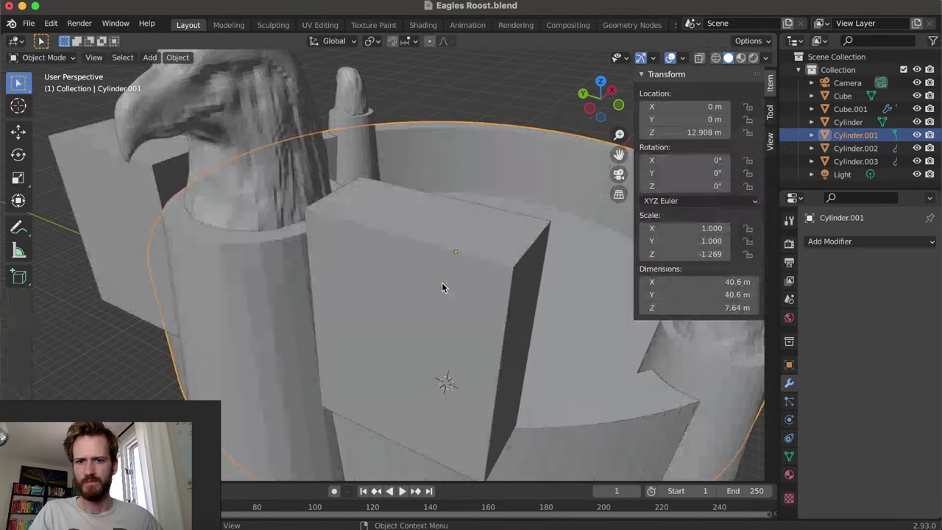
In Edit Mode with vertex selection, lower the block's upper edge nearest the main tower by about 2.1 m along Z
click(442, 282)
key(Tab)
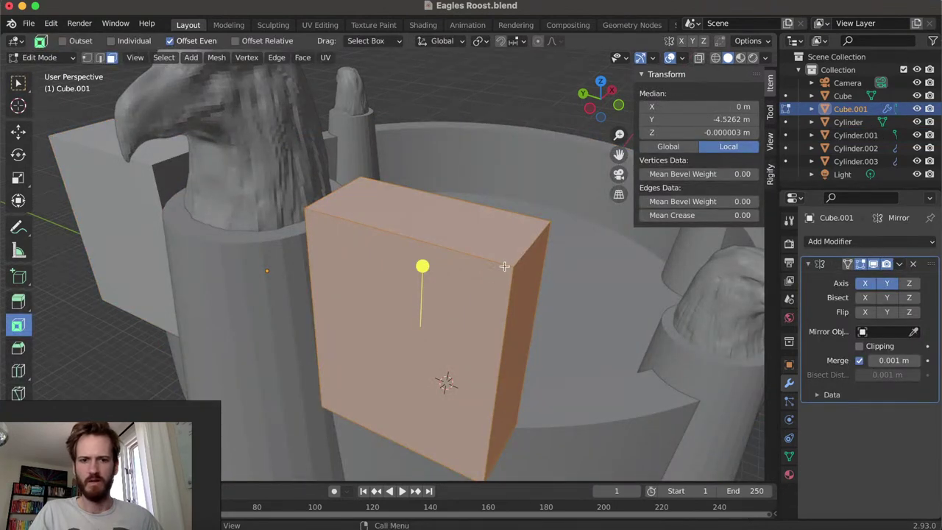
middle_drag(506, 276, 474, 149)
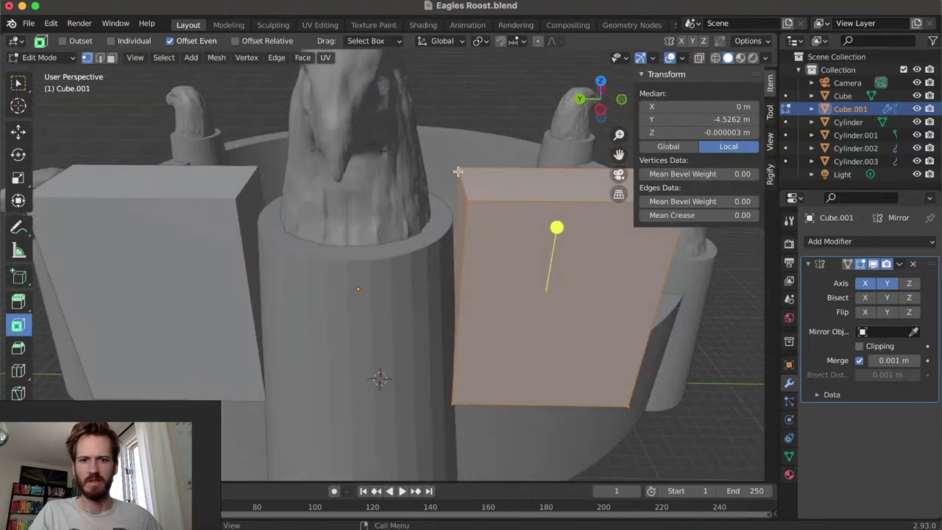
click(461, 177)
key(g)
key(z)
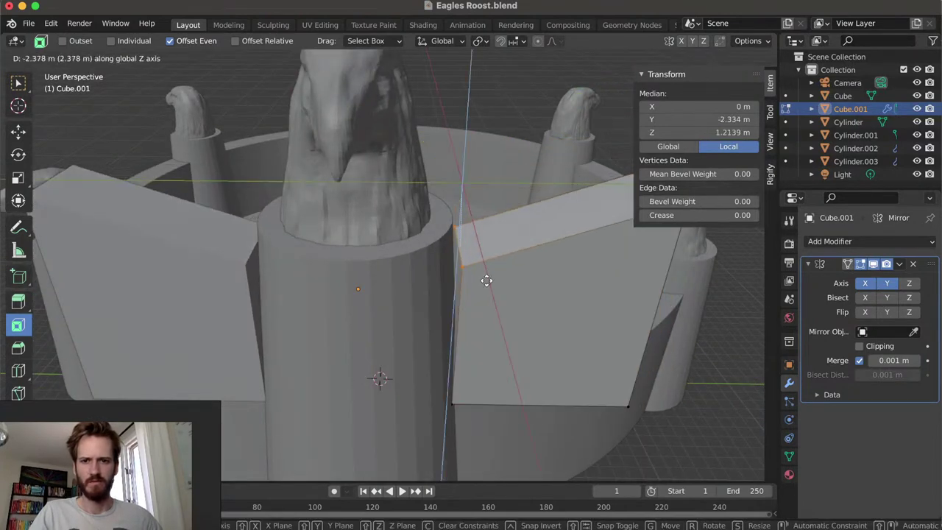
right_click(486, 270)
middle_drag(486, 271, 446, 271)
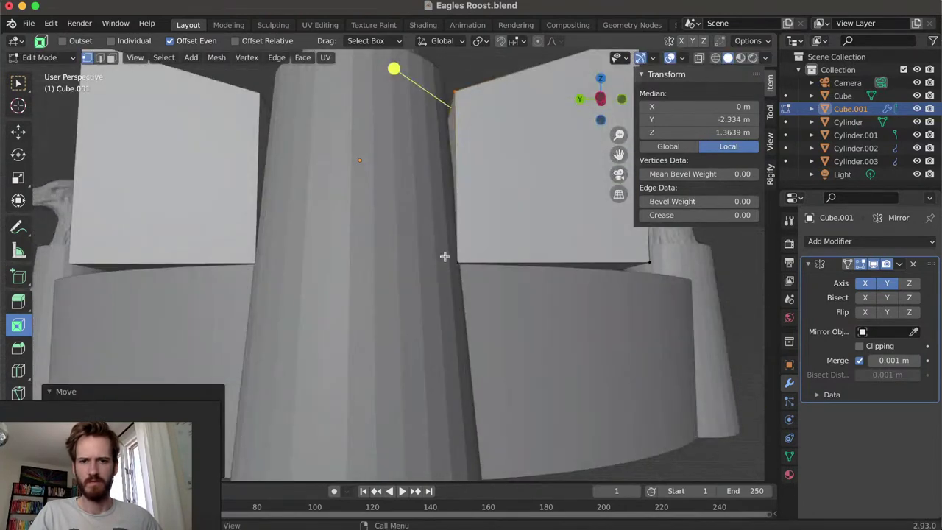
Using wireframe view, raise the block's lower edge nearest the main tower by about 2 m along Z, and return to solid shading
mouse_move(481, 296)
middle_down()
mouse_move(476, 249)
mouse_move(427, 143)
mouse_move(439, 216)
middle_up()
key(z)
click(387, 228)
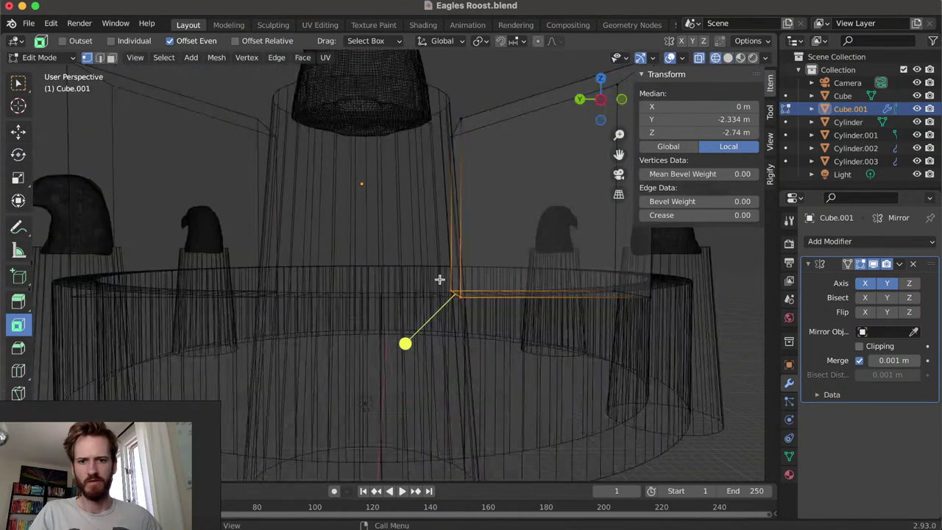
key(g)
key(z)
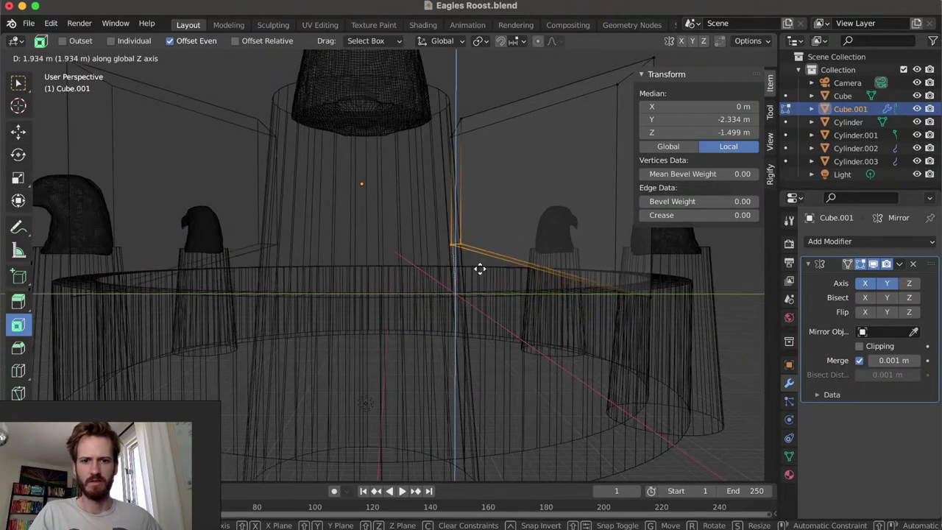
click(479, 270)
middle_drag(479, 270, 434, 315)
mouse_move(470, 283)
middle_down()
mouse_move(513, 275)
mouse_move(485, 282)
mouse_move(471, 272)
mouse_move(445, 290)
mouse_move(383, 294)
mouse_move(361, 316)
middle_up()
key(z)
click(537, 294)
scroll(442, 294, down, 3)
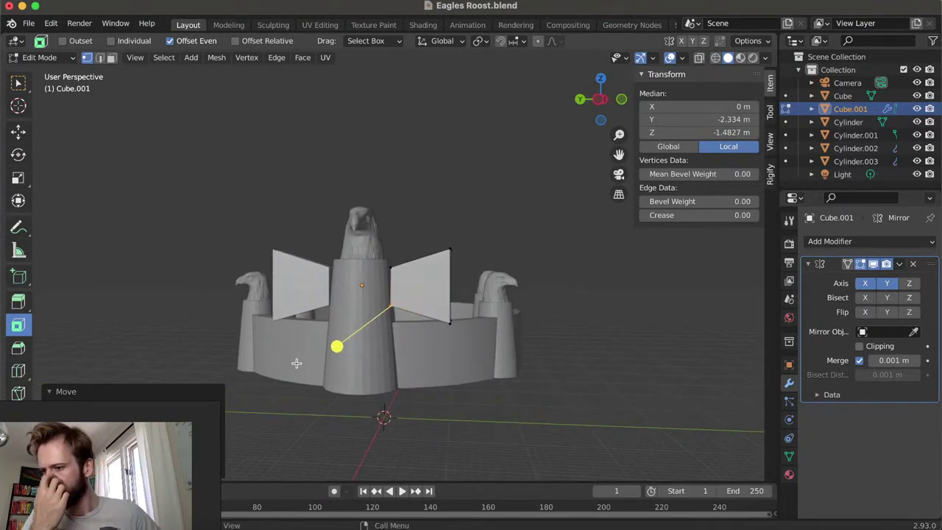
scroll(294, 366, up, 2)
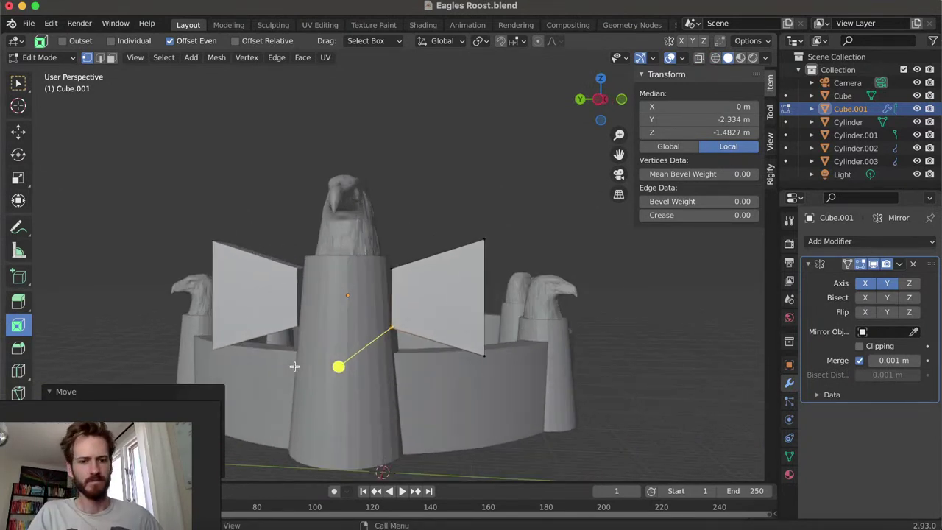
middle_drag(298, 366, 413, 335)
click(399, 307)
key(Tab)
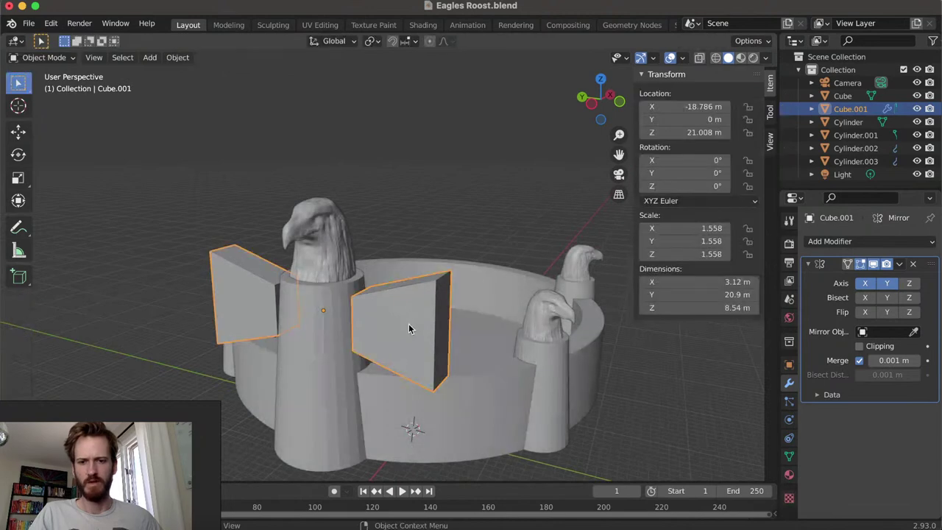
right_click(408, 326)
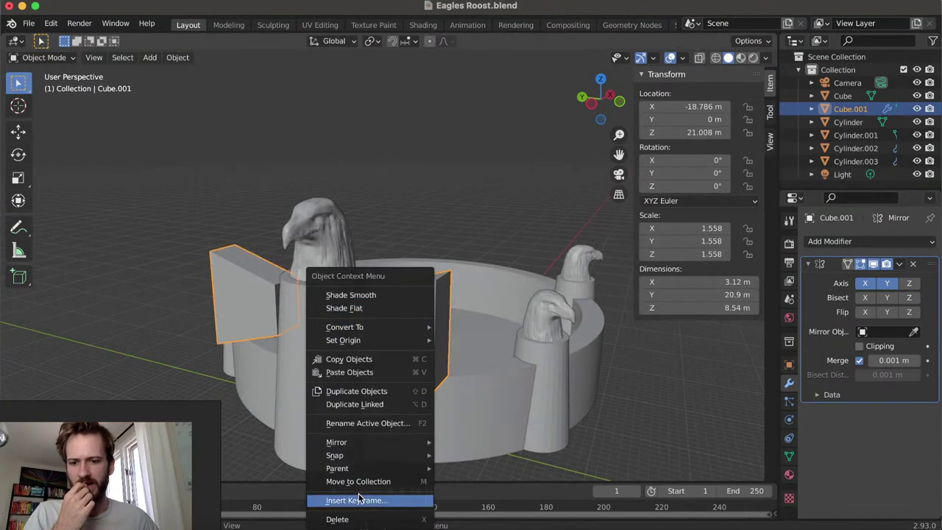
click(443, 309)
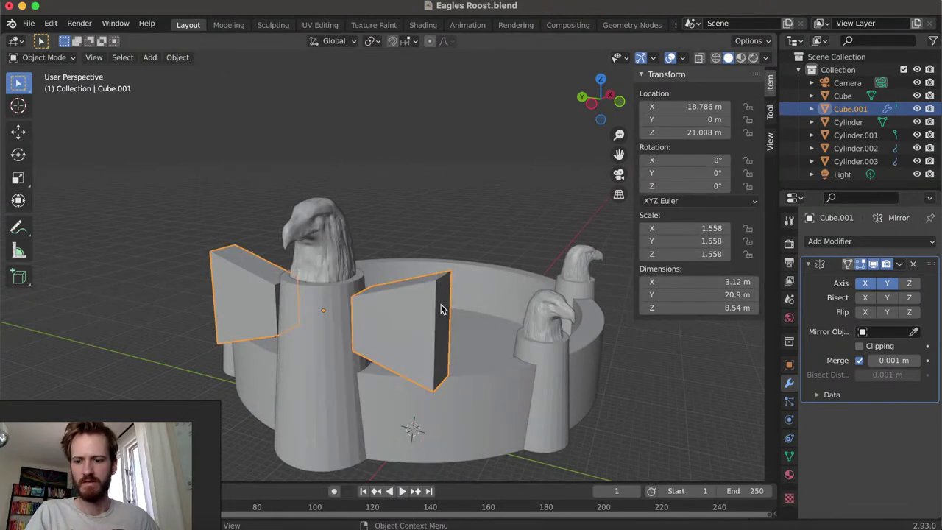
Subdivide the whole block mesh beside the main tower in Edit Mode with 2 cuts
key(Tab)
click(429, 308)
right_click(429, 308)
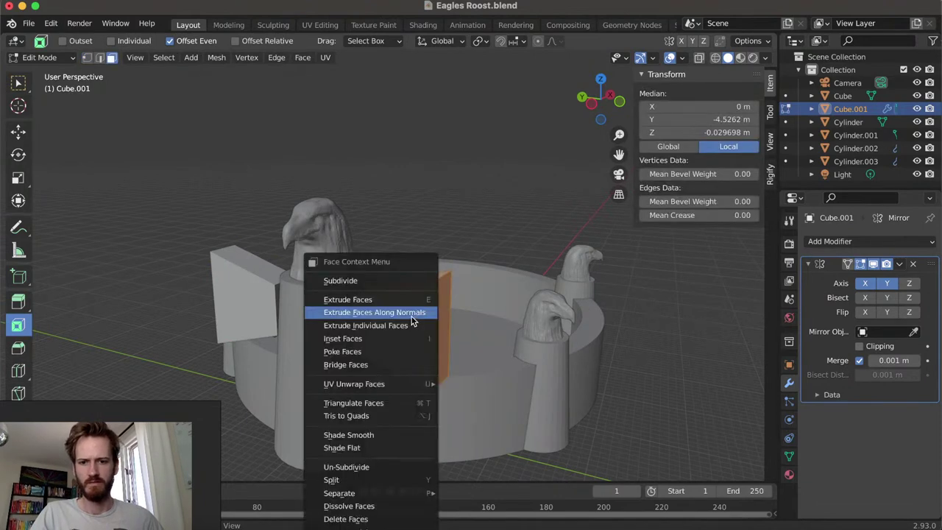
click(371, 288)
mouse_move(432, 343)
middle_down()
mouse_move(468, 333)
mouse_move(448, 338)
middle_up()
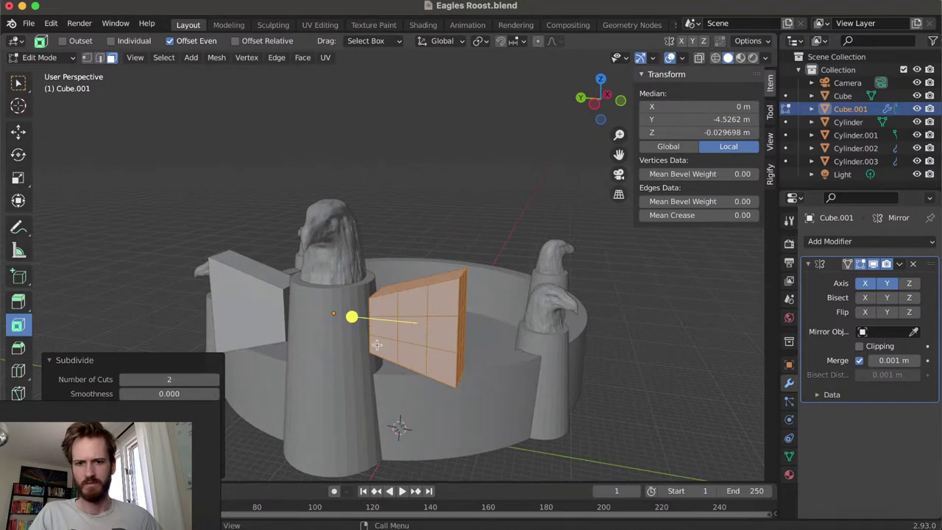
scroll(432, 339, up, 3)
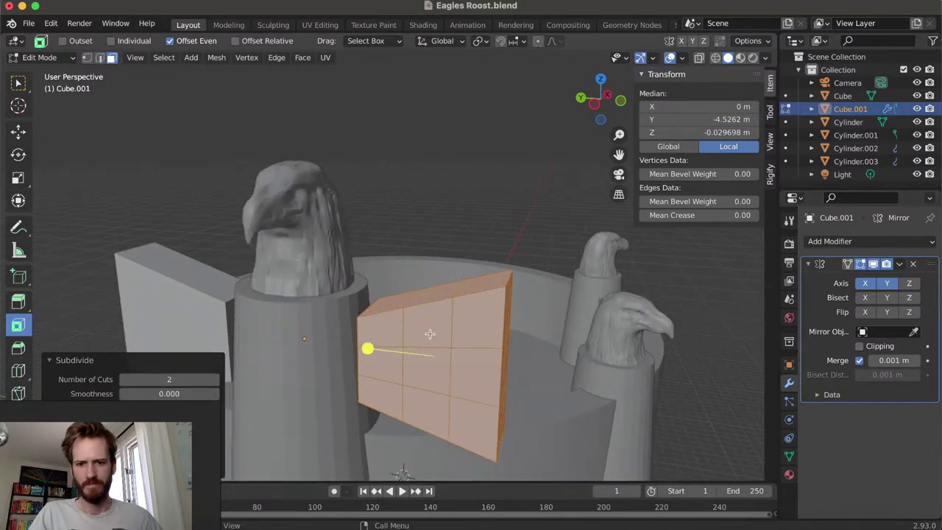
key(Tab)
key(Tab)
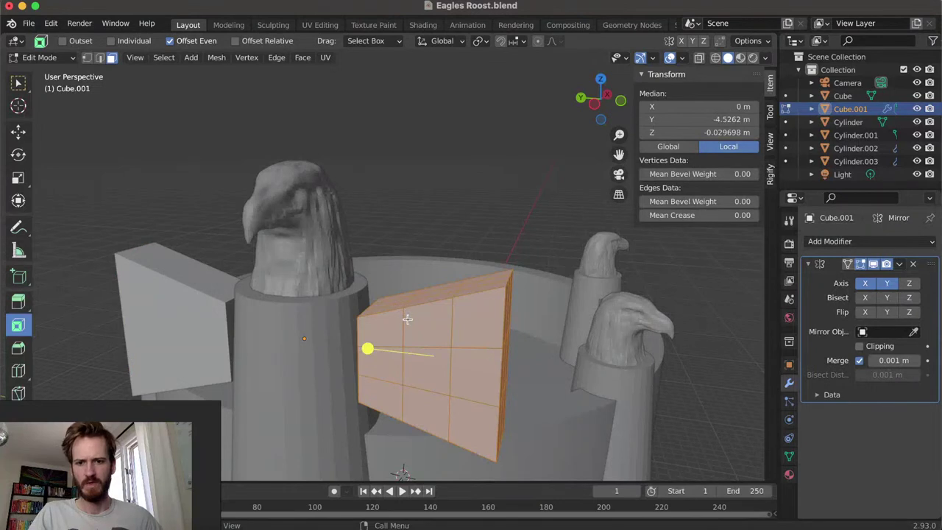
With vertex selection, lower the block's upper edge loop second from the main tower by about 0.6 m along Z
middle_drag(407, 318, 409, 325)
key(1)
drag(420, 342, 421, 342)
middle_drag(421, 343, 437, 338)
middle_drag(454, 388, 461, 346)
key(g)
key(z)
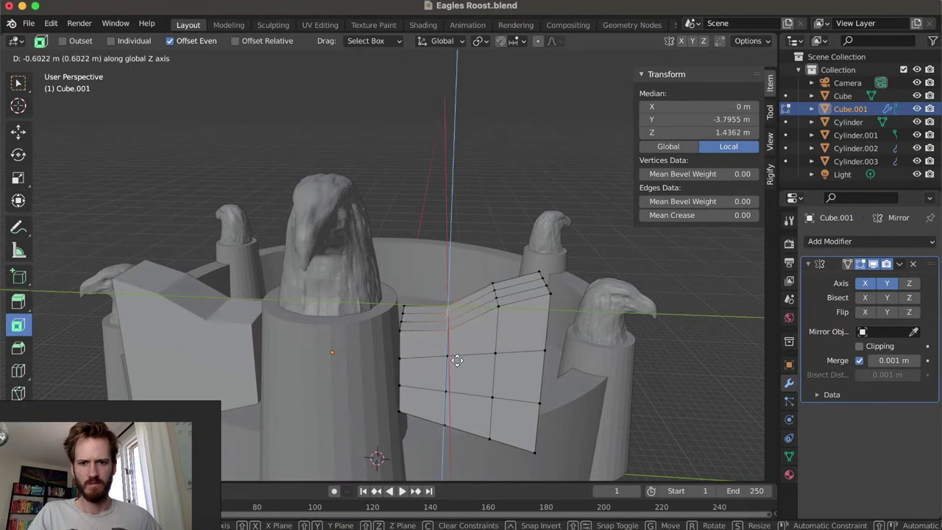
click(382, 309)
Lower the block's upper edge nearest the main tower by about 0.9 m along Z
drag(413, 355, 413, 357)
key(g)
key(x)
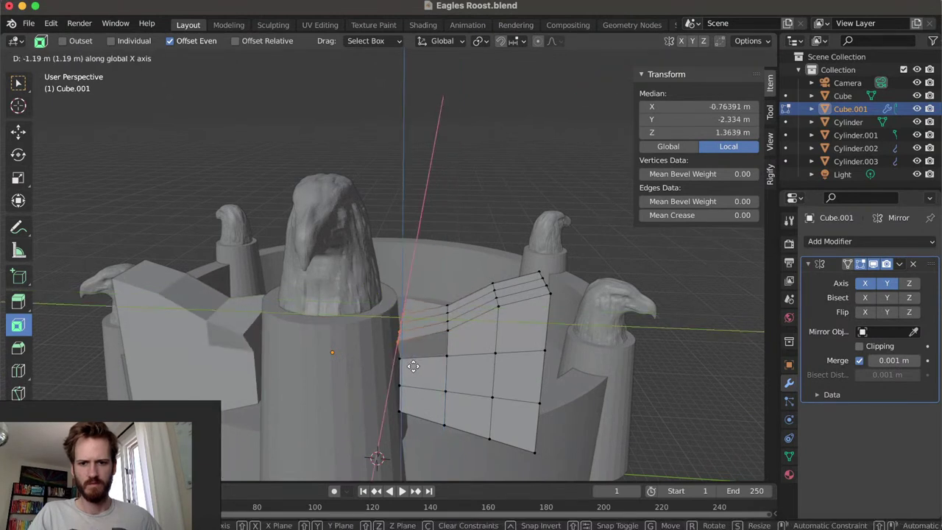
key(z)
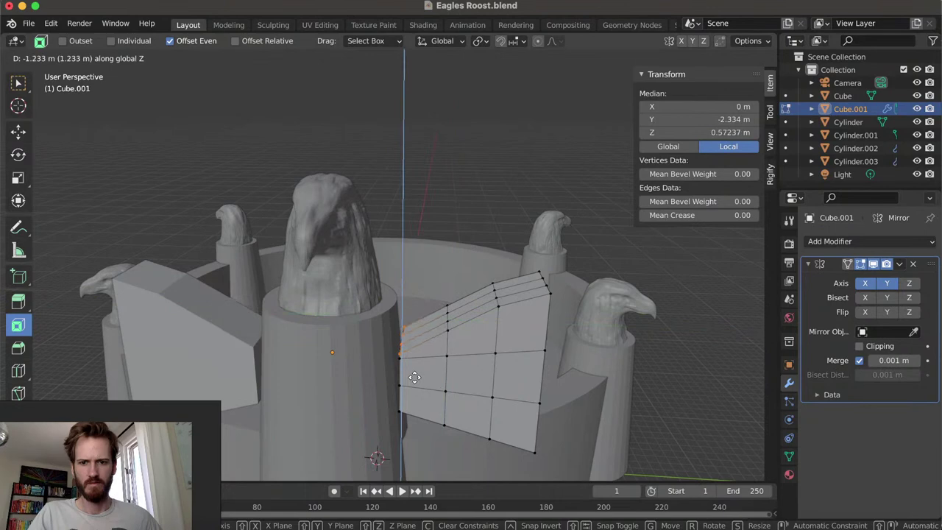
click(414, 370)
middle_drag(415, 370, 445, 293)
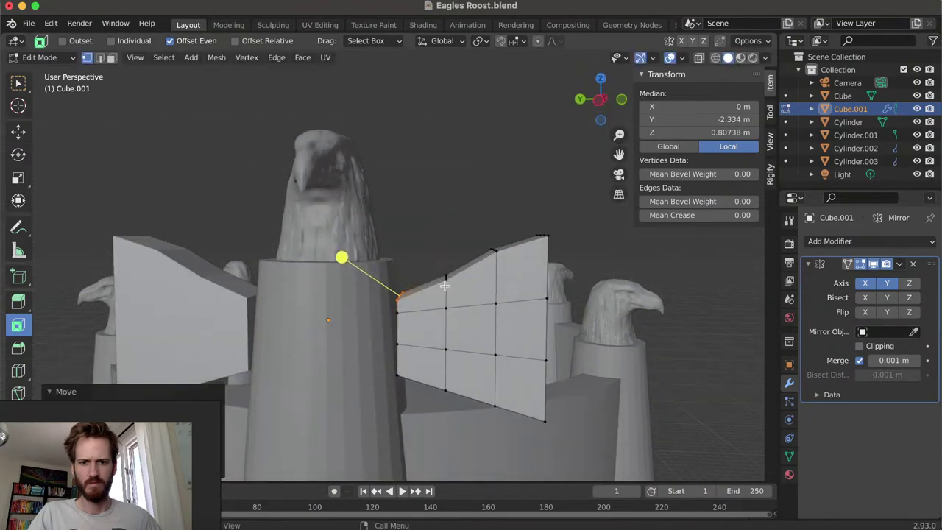
Lower the upper edge second from the main tower by a further 0.4 m or so along Z
middle_drag(437, 260, 446, 301)
drag(446, 302, 455, 308)
key(z)
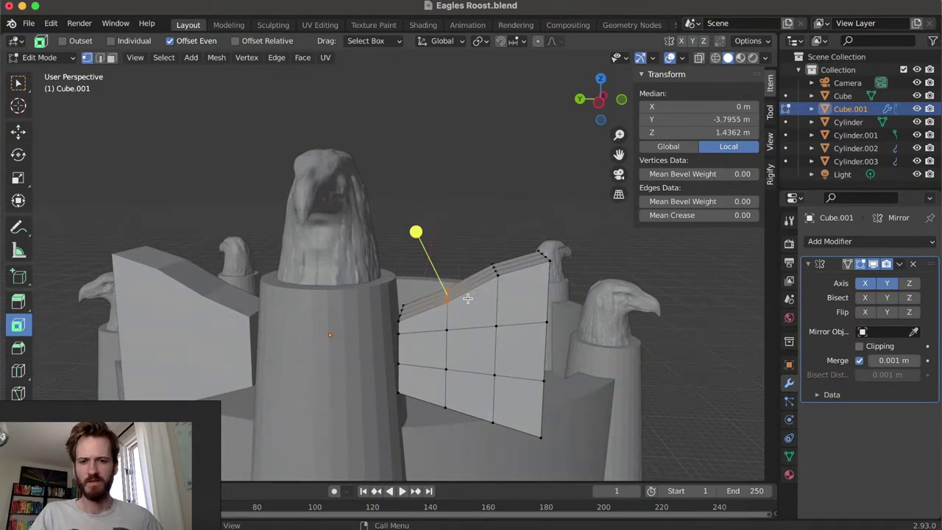
key(g)
key(x)
click(468, 303)
middle_drag(468, 302, 489, 314)
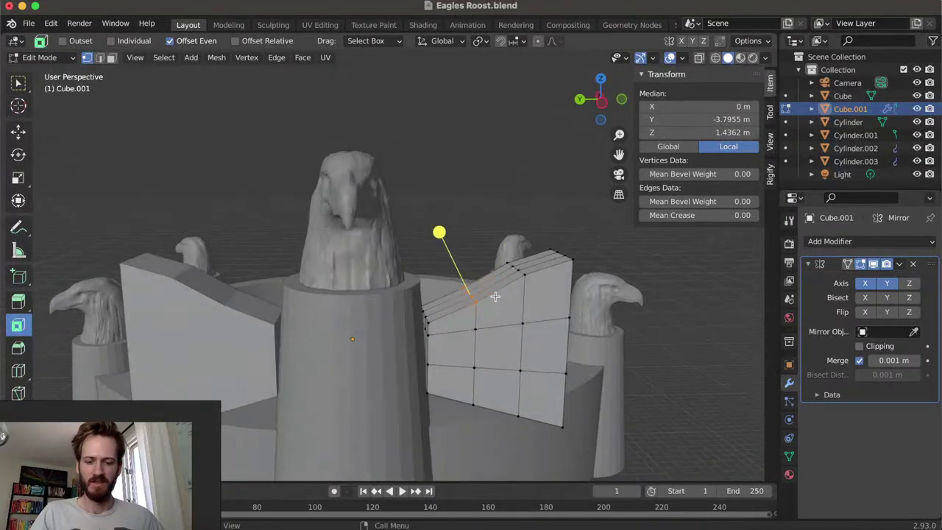
key(g)
key(z)
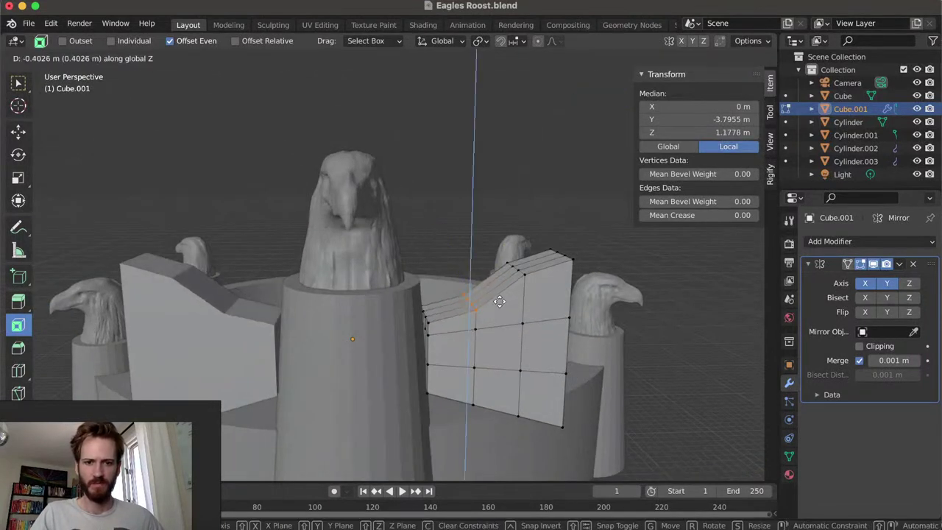
click(498, 304)
Raise the block's lower edge second from the main tower slightly along Z
middle_drag(498, 304, 451, 261)
alt+click(451, 260)
key(g)
key(z)
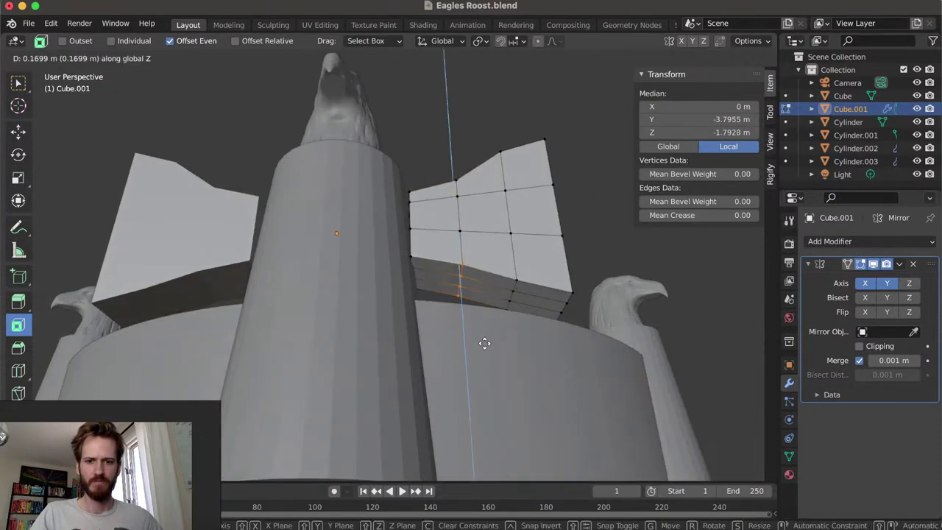
click(484, 336)
Lower the block's lower edge third from the main tower by about 0.6 m along Z
middle_drag(481, 345, 511, 325)
alt+click(510, 326)
key(g)
key(z)
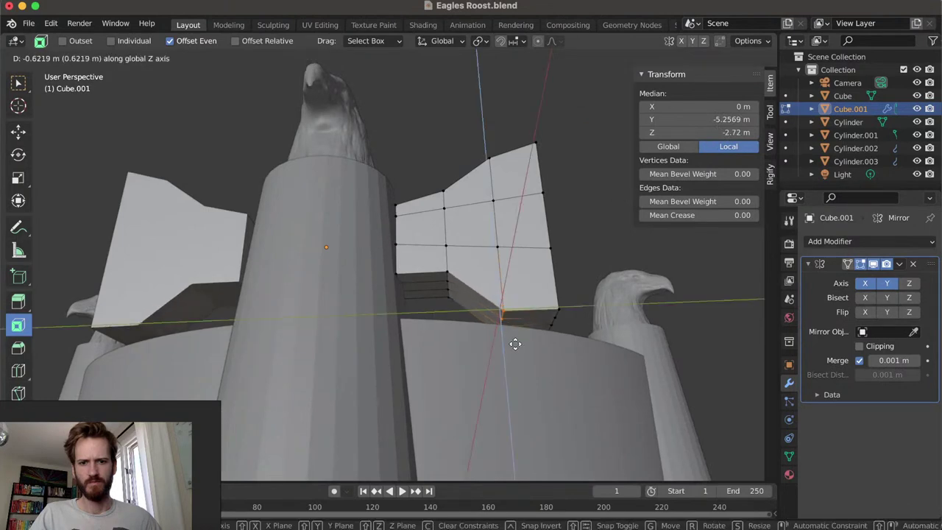
click(514, 345)
Try to lower the block's outermost lower edge by about 0.76 m along Z
middle_drag(513, 346, 479, 339)
alt+click(479, 330)
key(g)
key(z)
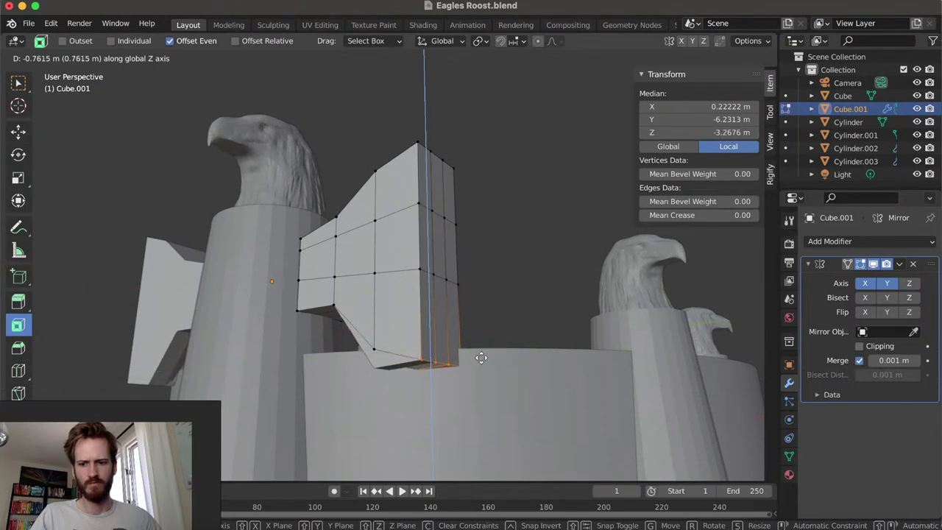
click(480, 358)
middle_drag(418, 353, 482, 368)
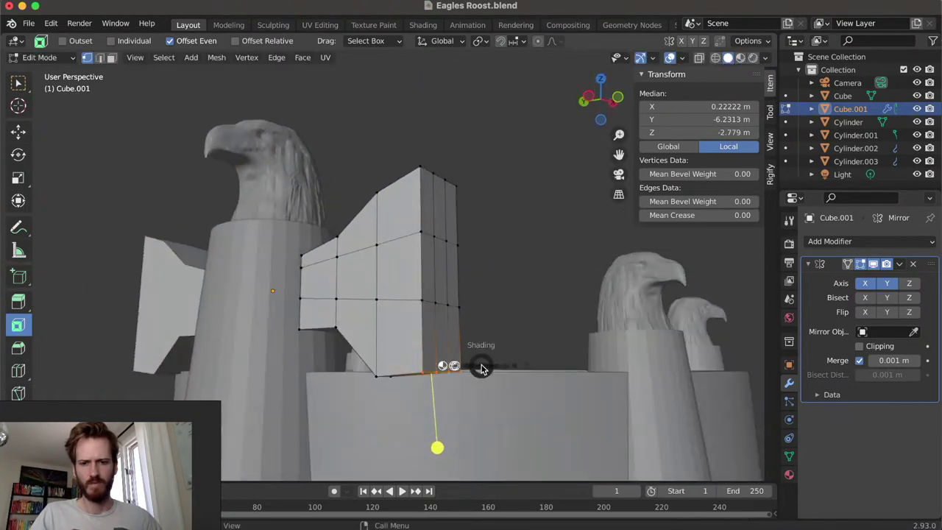
In wireframe view, select all vertices of the block's outermost lower edge and lower them along Z
click(388, 368)
mouse_move(384, 366)
middle_down()
mouse_move(410, 326)
mouse_move(511, 314)
mouse_move(537, 358)
mouse_move(458, 315)
middle_up()
key(g)
key(z)
click(510, 324)
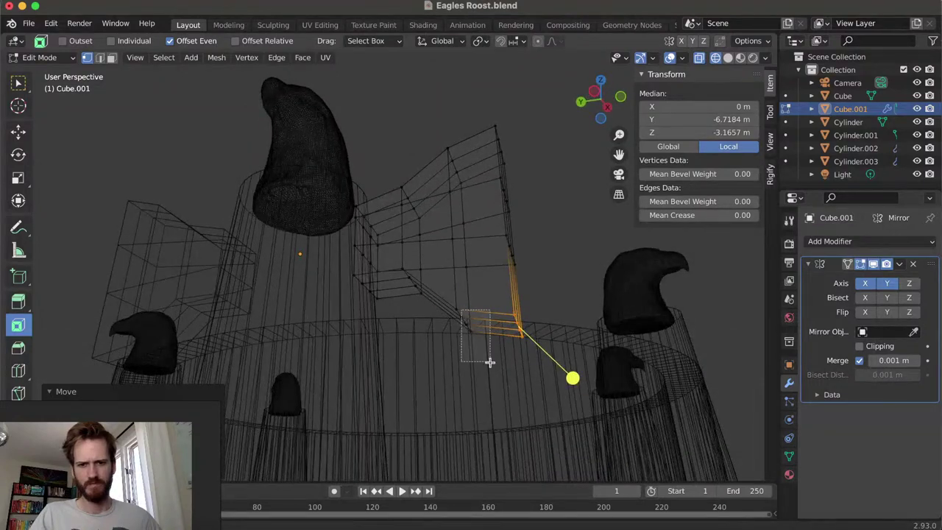
Raise the block's upper edge third from the main tower by about 0.67 m along Z, level with the outermost edge
drag(460, 310, 489, 362)
middle_drag(489, 362, 462, 298)
drag(471, 289, 471, 289)
middle_drag(471, 289, 484, 231)
key(g)
key(z)
click(513, 317)
key(ctrl+z)
key(g)
key(z)
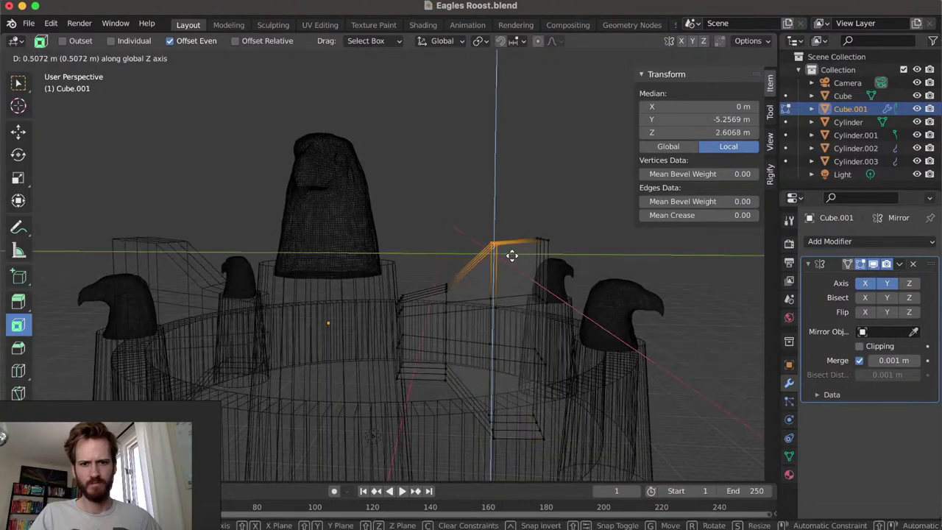
click(510, 257)
Try to lower the block's three outer lower edges together by about 0.9 m along Z
middle_drag(504, 312, 509, 260)
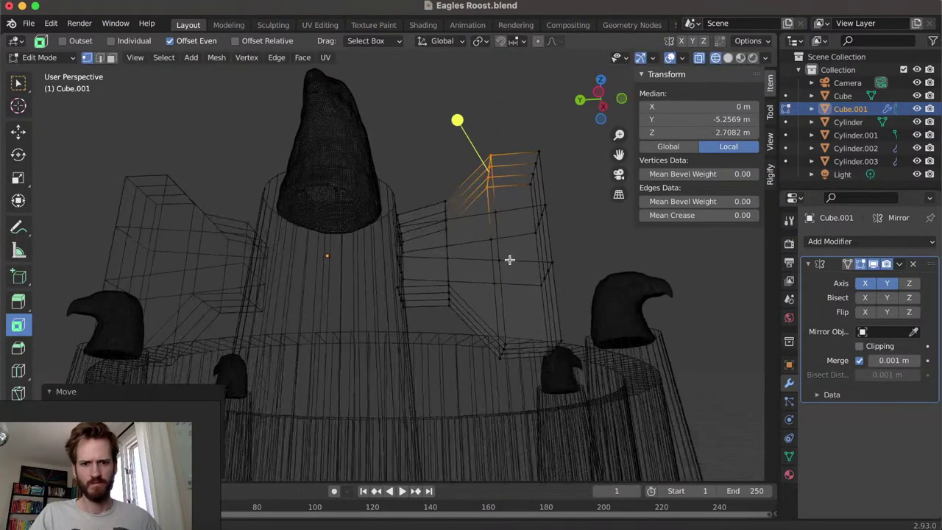
middle_drag(447, 290, 434, 316)
drag(434, 318, 576, 416)
key(g)
key(z)
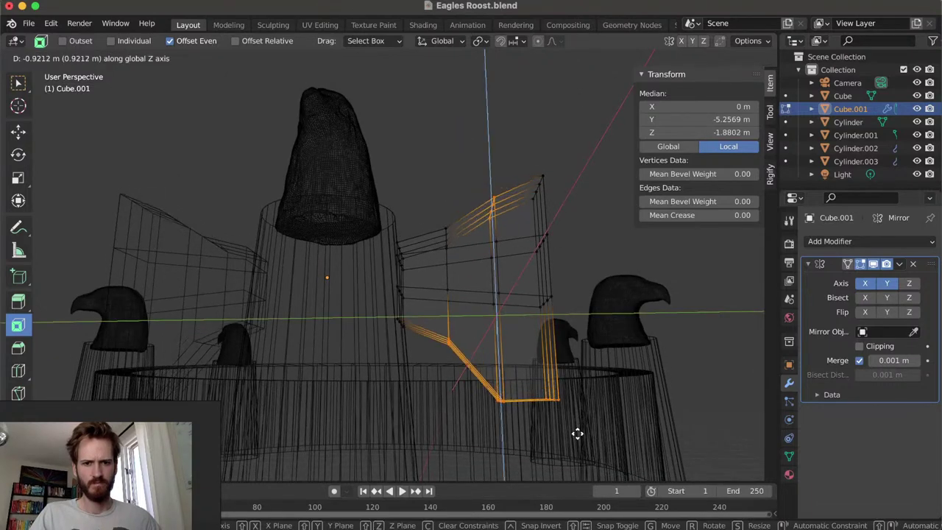
click(576, 437)
Select only the block's three outer lower edges and lower them by about 2 m along Z
drag(426, 318, 573, 410)
key(g)
key(z)
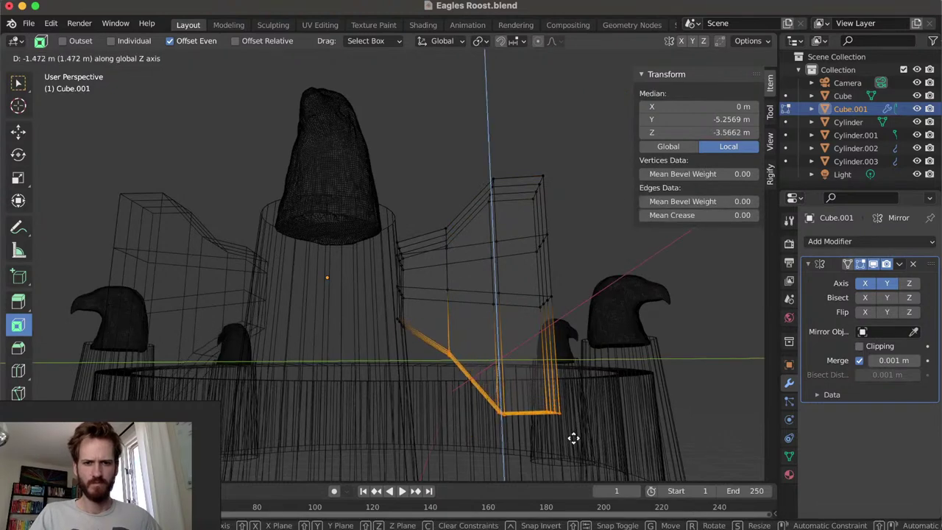
click(572, 448)
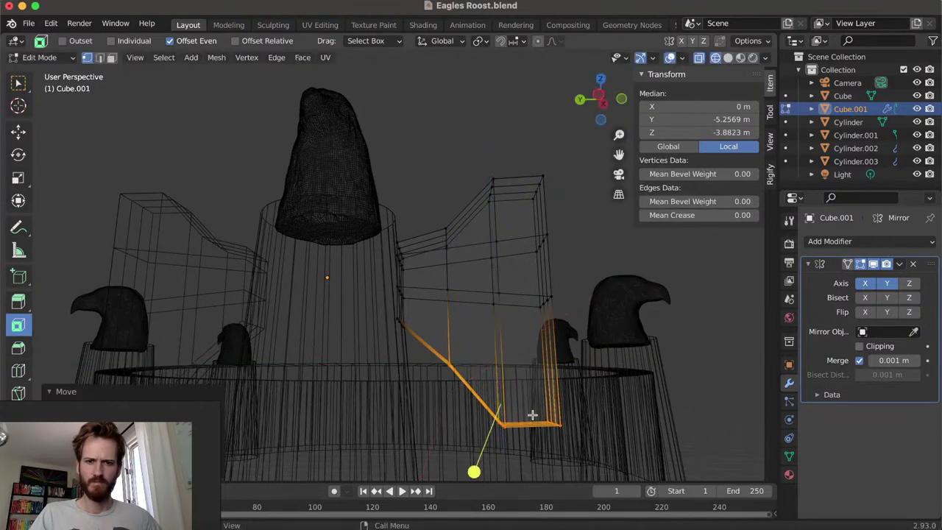
Try to move the lower edge second from the main tower along X
click(446, 373)
key(g)
key(z)
key(x)
click(457, 360)
middle_drag(456, 361, 426, 383)
Return to solid shading and undo the last edge move along X
key(z)
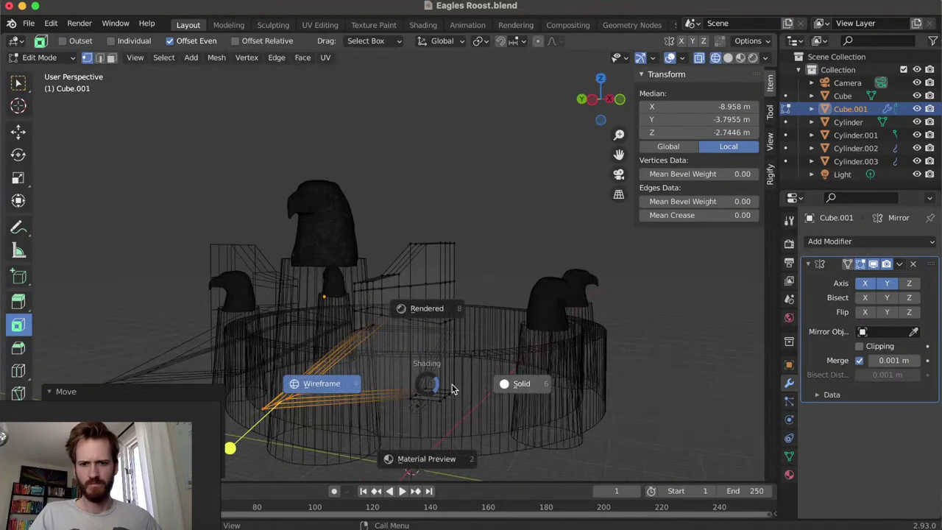
click(502, 387)
mouse_move(501, 379)
middle_down()
mouse_move(510, 380)
mouse_move(344, 383)
middle_up()
key(ctrl+z)
middle_drag(429, 389, 474, 388)
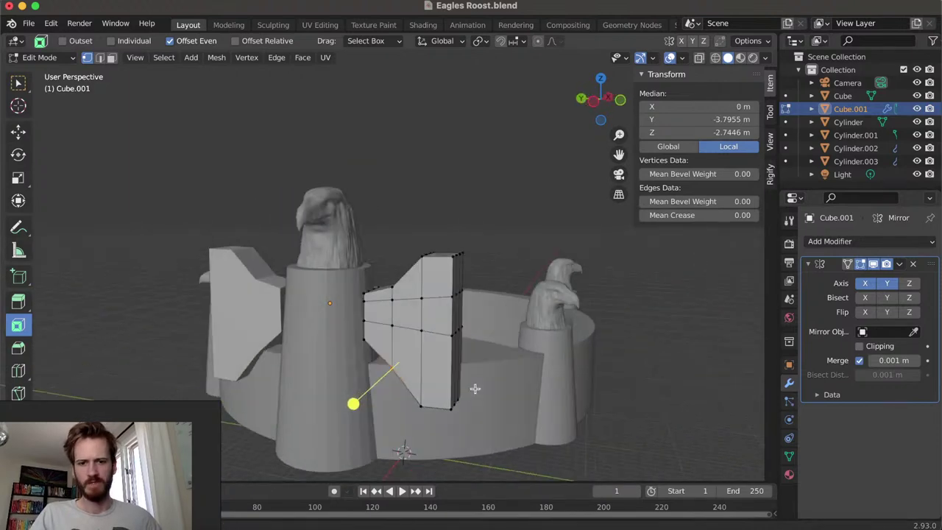
Deselect the vertices, return to Object Mode, and raise the mirrored wing blocks along Z to about 21.66 m
click(385, 223)
middle_drag(385, 224, 462, 237)
middle_drag(371, 278, 282, 256)
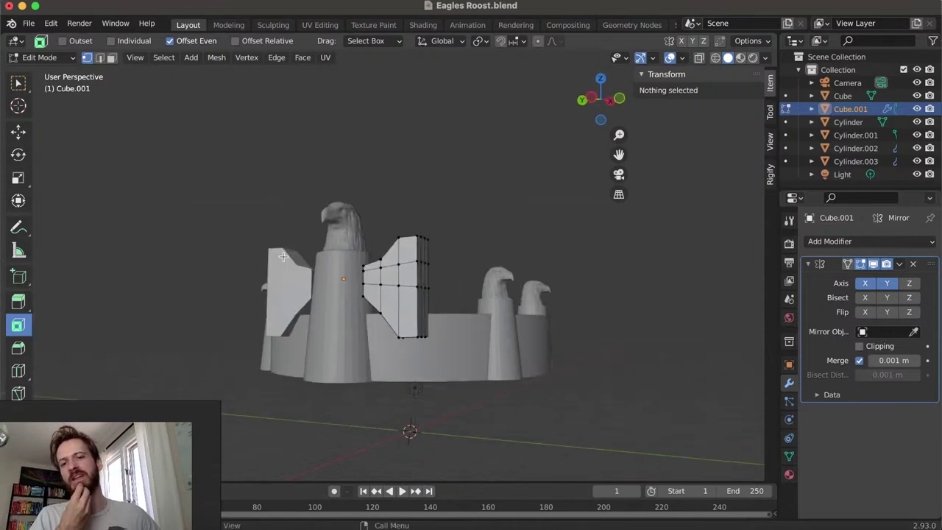
scroll(304, 292, up, 2)
middle_drag(324, 315, 336, 319)
key(Tab)
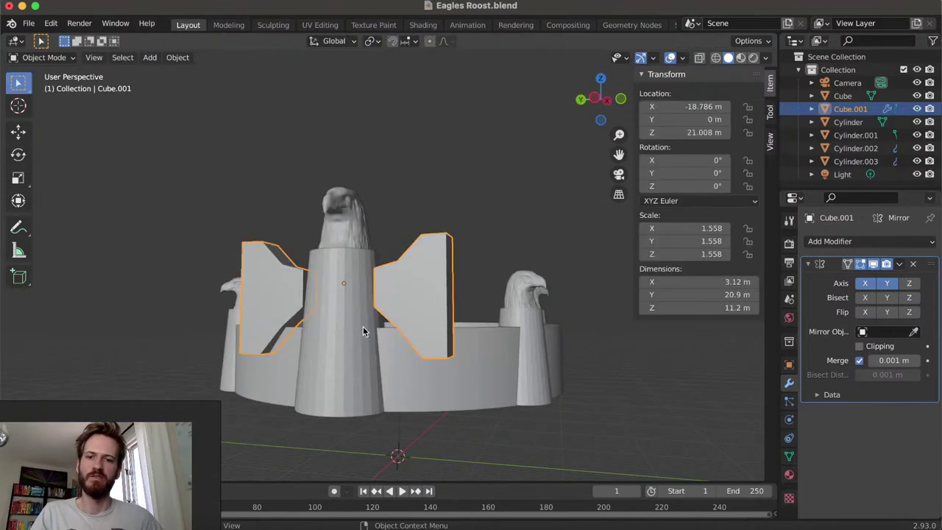
key(g)
key(z)
click(421, 315)
middle_drag(422, 315, 453, 331)
key(g)
key(z)
click(457, 352)
Scale the mirrored wing blocks down uniformly and slightly
key(s)
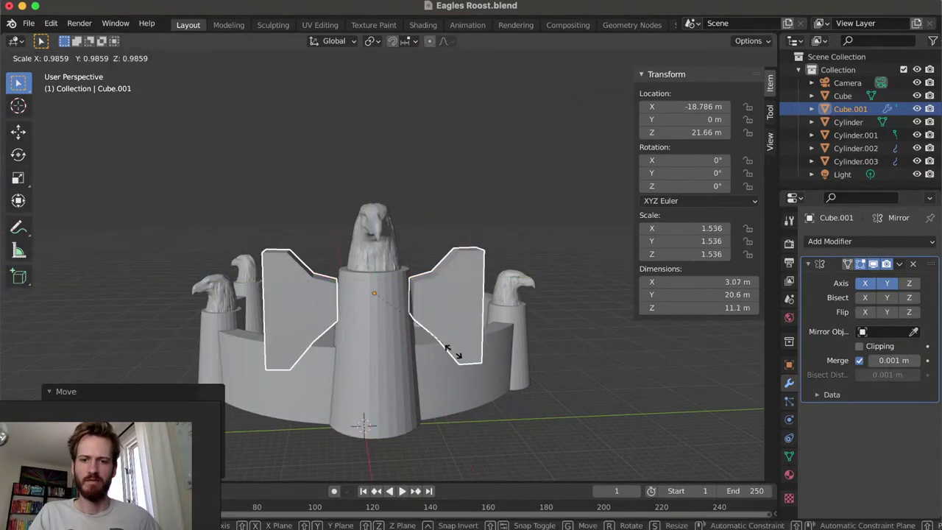
click(441, 349)
mouse_move(441, 348)
middle_down()
mouse_move(442, 295)
mouse_move(445, 331)
middle_up()
middle_drag(423, 286, 309, 232)
middle_drag(388, 269, 431, 238)
In Edit Mode, move the wing block's upper outer vertices along Y toward the main tower, to a local median Y of about -5.2 m
key(Tab)
drag(475, 277, 475, 275)
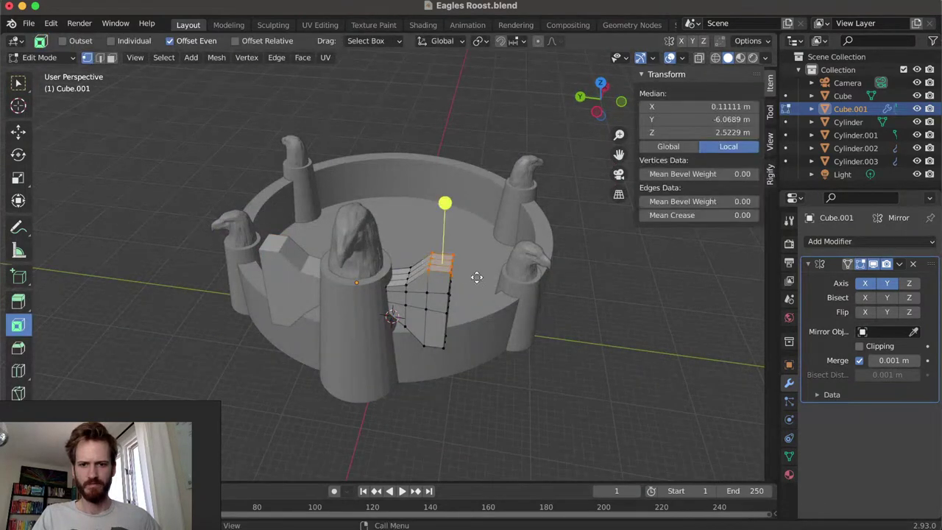
key(g)
key(y)
click(464, 274)
middle_drag(464, 274, 452, 225)
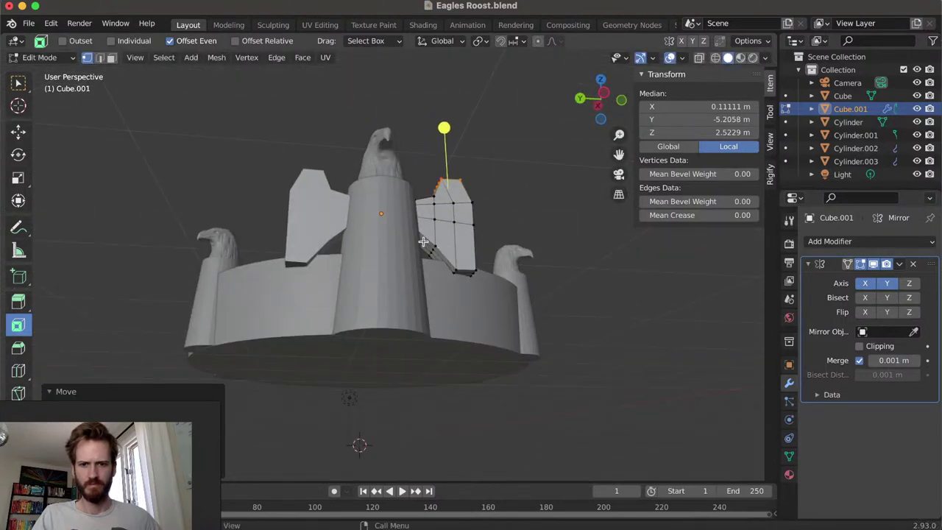
Select the wing block's lower edge near the main tower and raise it slightly along Z
drag(437, 265, 437, 265)
key(g)
key(z)
click(437, 255)
Return to Object Mode and adjust the height of the wing blocks along Z
middle_drag(437, 255, 327, 358)
key(Tab)
key(g)
key(z)
click(443, 299)
Scale the circular castle wall down uniformly to about 0.914 of its size
click(453, 320)
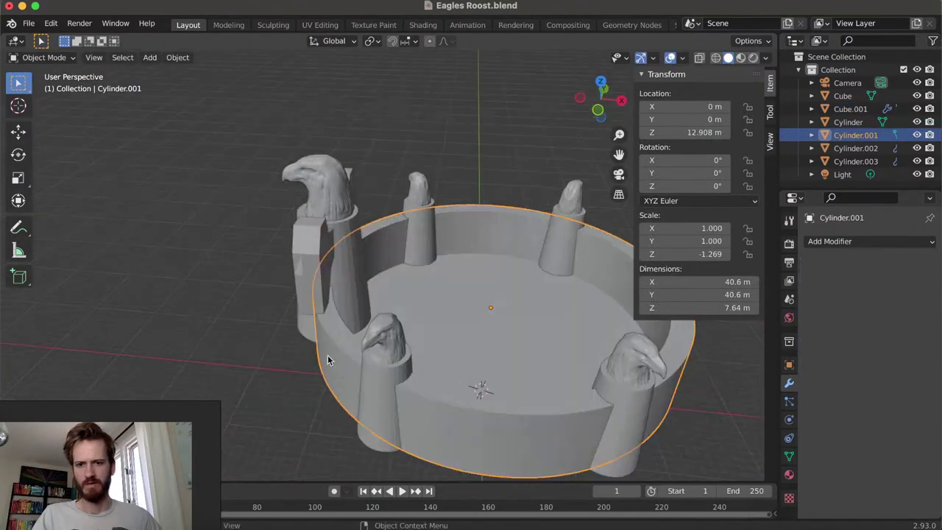
key(s)
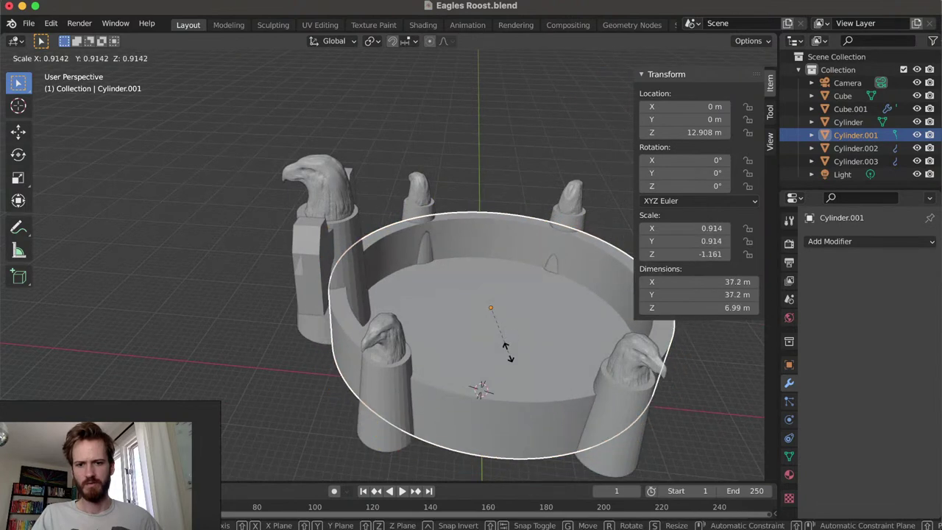
click(507, 352)
Lower the circular wall along Z to about 12.653 m, check it in the front view, and deselect it
middle_drag(564, 347, 448, 311)
key(g)
key(z)
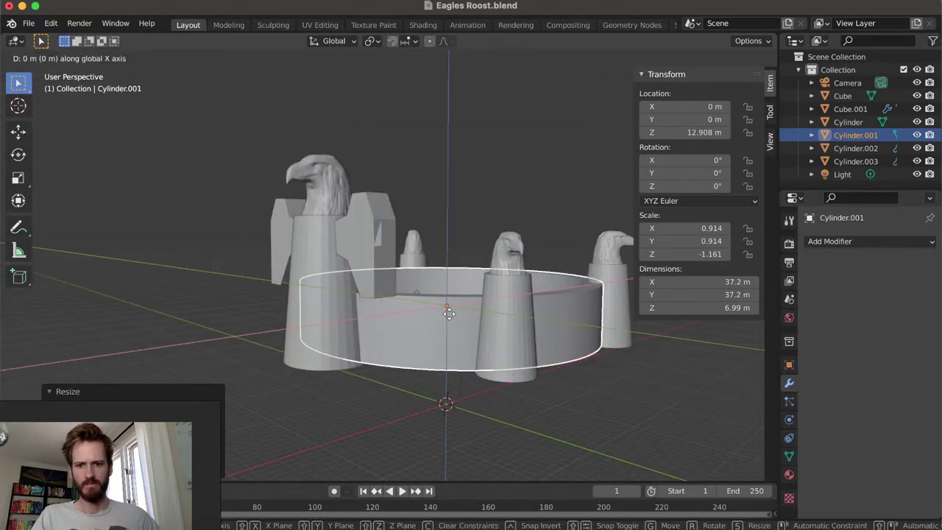
click(448, 313)
key(KP_1)
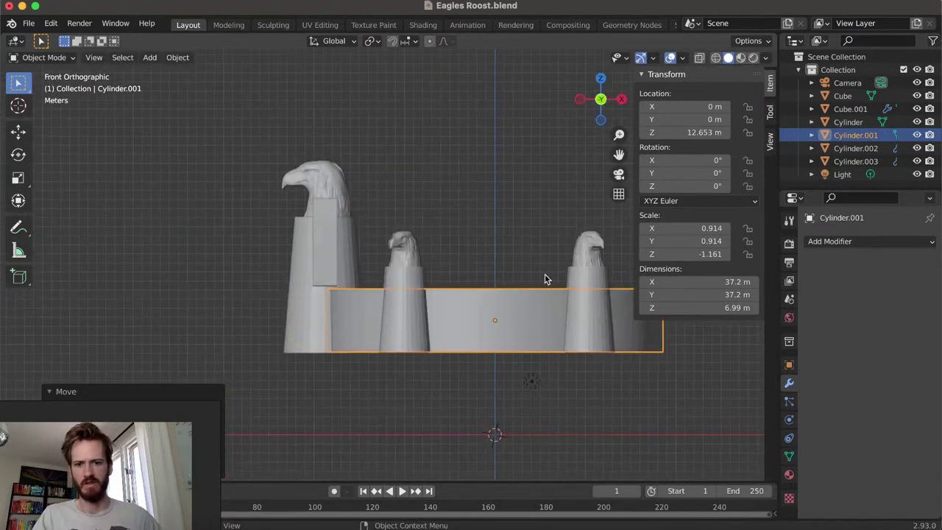
click(473, 246)
Look through the scene camera, select it, and set its focal length to 28 mm
middle_drag(404, 255, 493, 282)
key(KP_0)
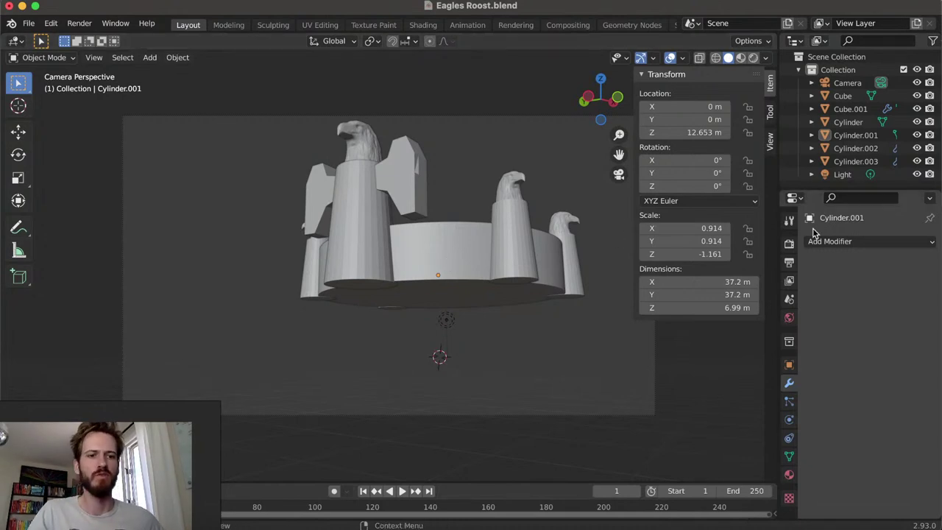
click(846, 83)
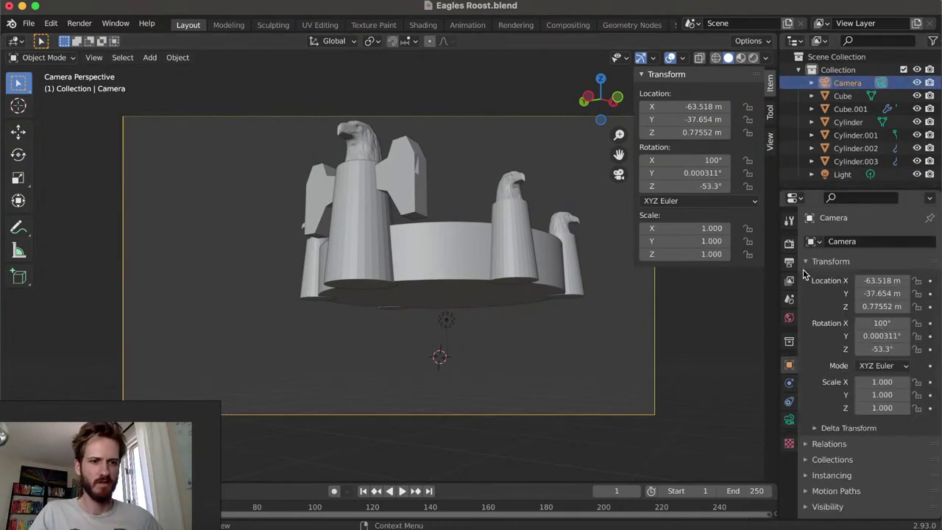
click(789, 245)
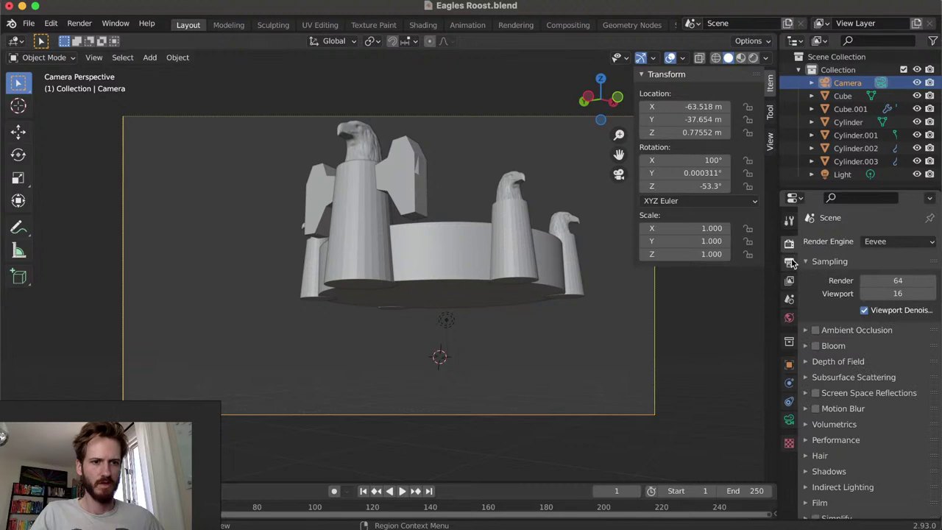
click(789, 264)
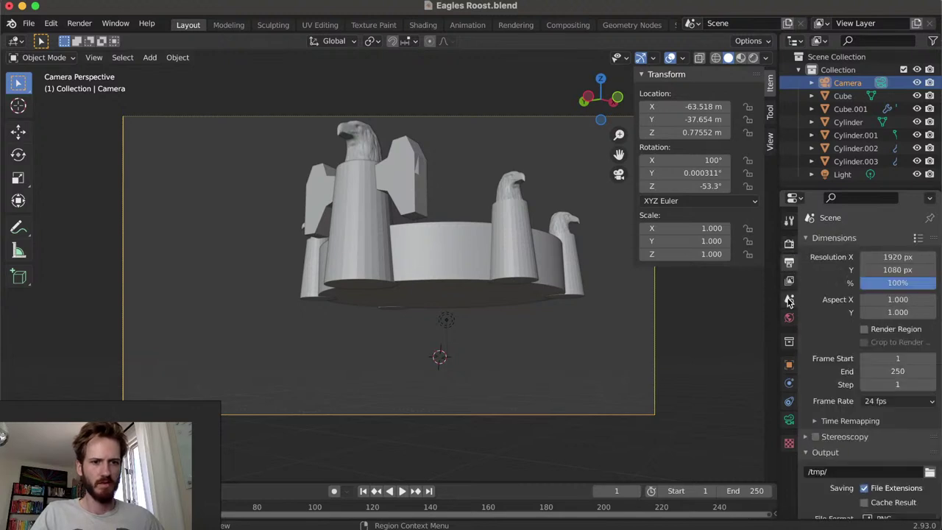
click(788, 420)
double_click(888, 301)
text(40)
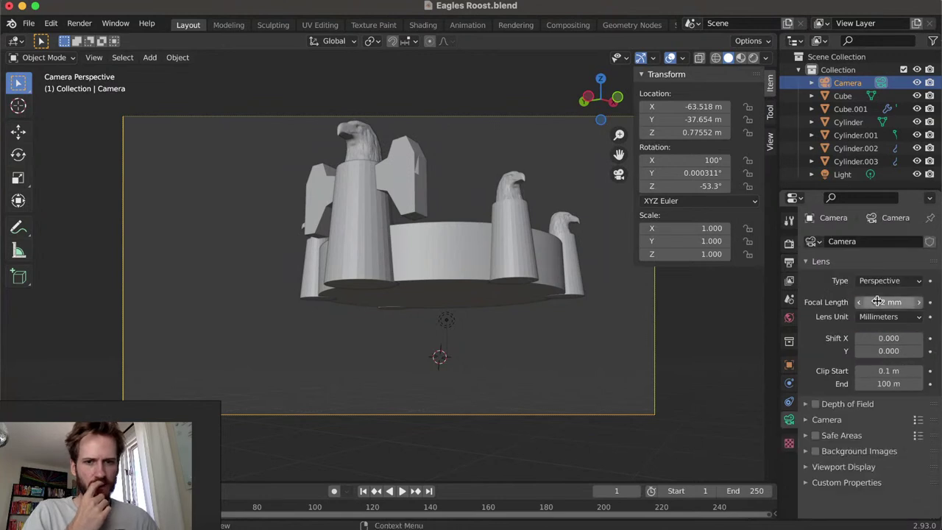
key(Return)
drag(888, 302, 865, 302)
middle_drag(505, 300, 492, 286)
key(KP_0)
Temporarily lock the camera to the view and reframe the castle from a slightly lower angle
key(n)
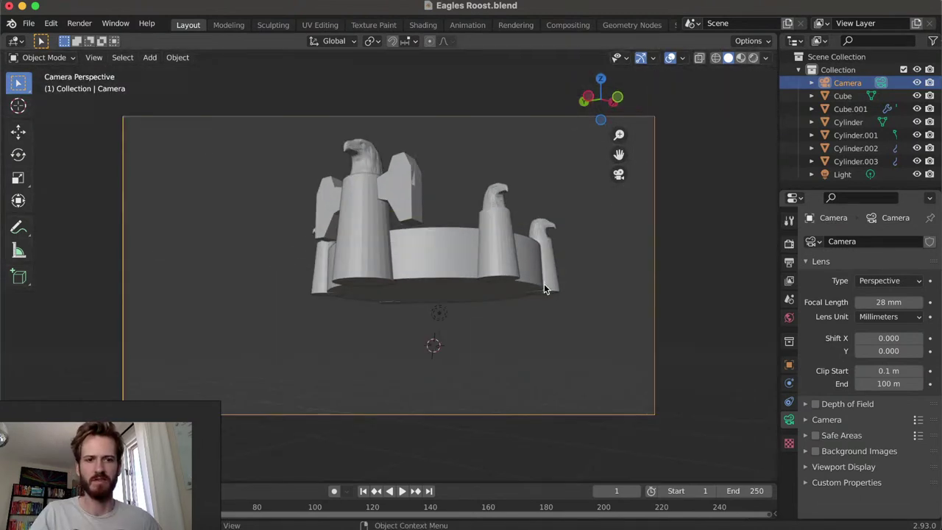
key(n)
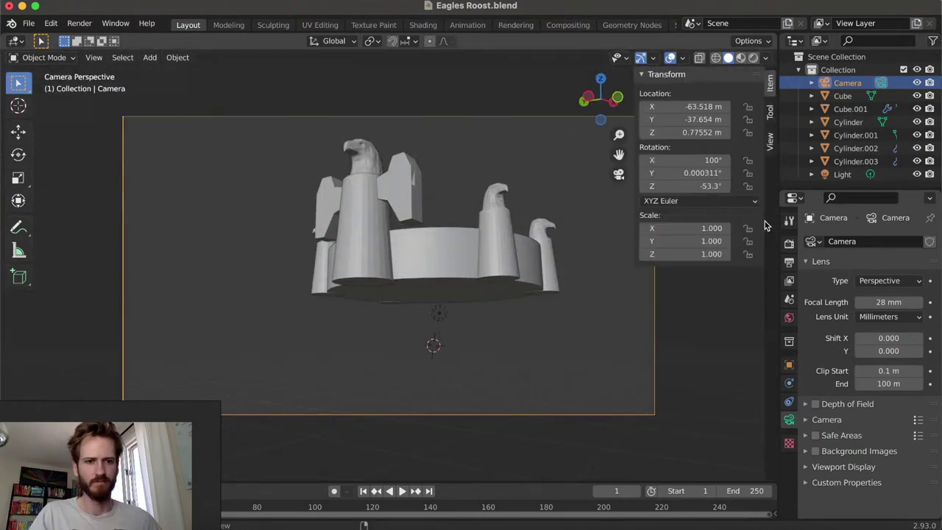
click(769, 147)
click(694, 237)
mouse_move(524, 218)
middle_down()
mouse_move(525, 207)
mouse_move(513, 222)
middle_up()
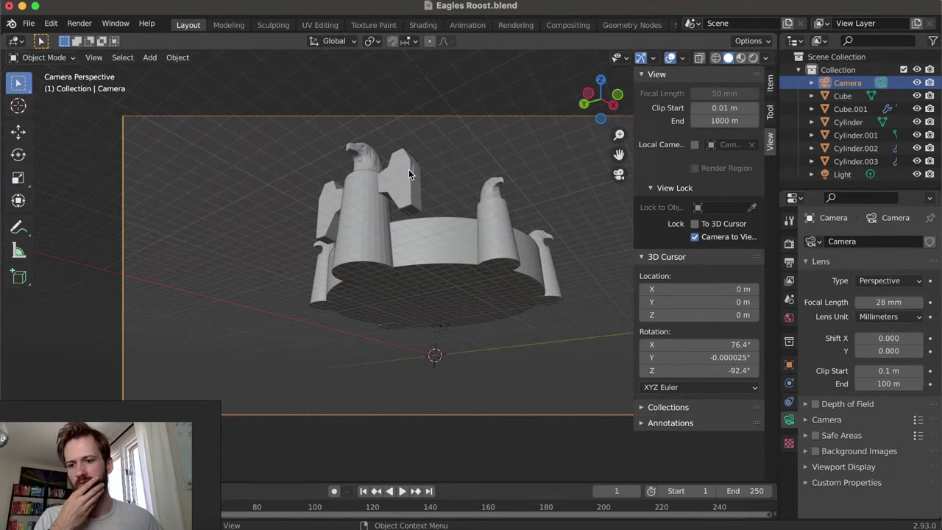
middle_drag(420, 253, 423, 255)
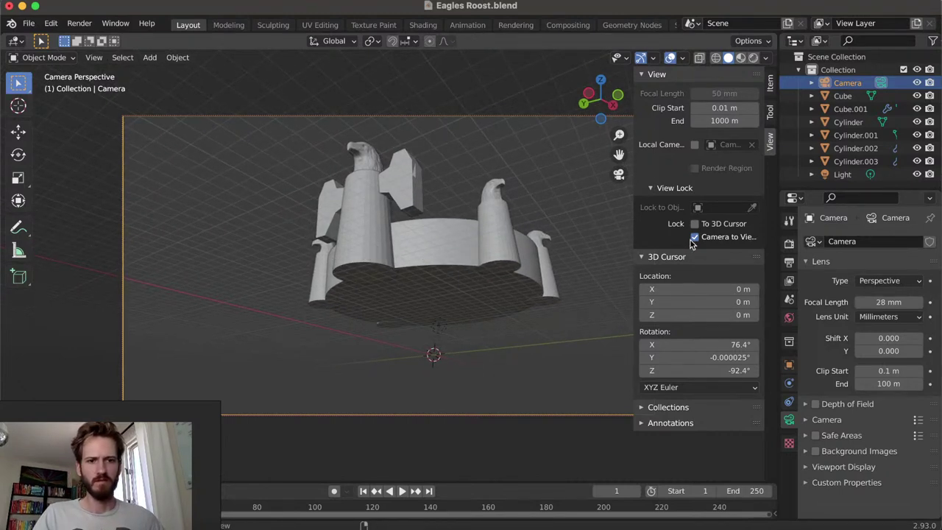
key(n)
Select all objects, including the camera and light, raise them along Z well above the ground grid, and deselect them
middle_drag(455, 212, 583, 252)
scroll(461, 302, up, 3)
scroll(580, 265, down, 5)
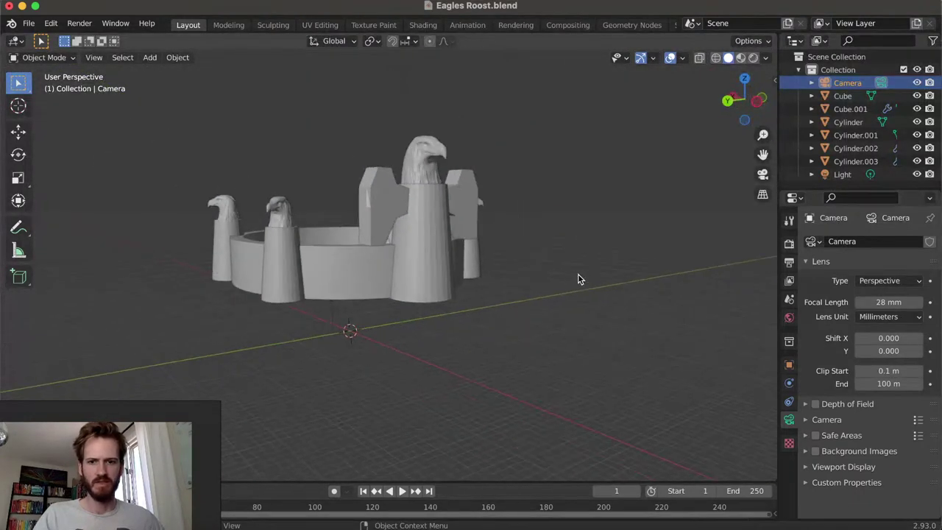
key(a)
middle_drag(568, 343, 501, 290)
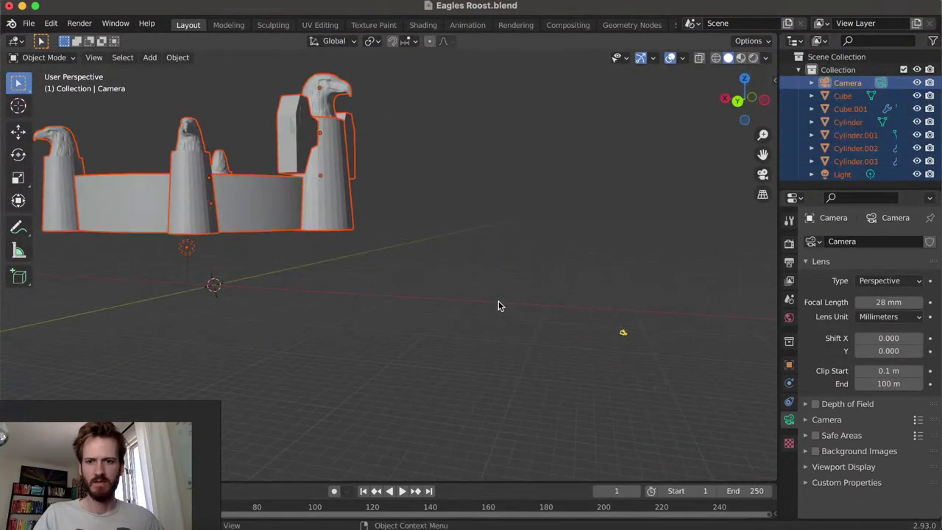
key(g)
key(z)
click(497, 239)
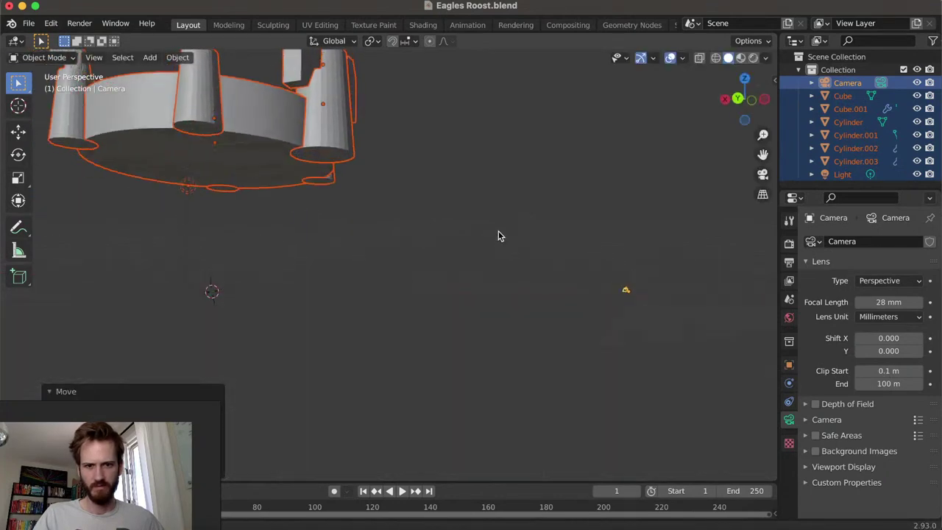
key(g)
key(z)
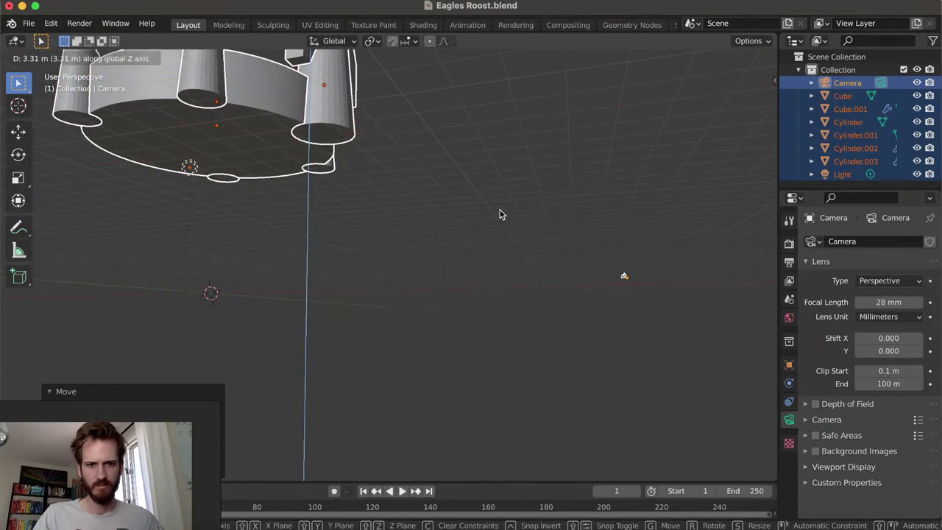
click(499, 214)
middle_drag(481, 242, 422, 310)
click(383, 283)
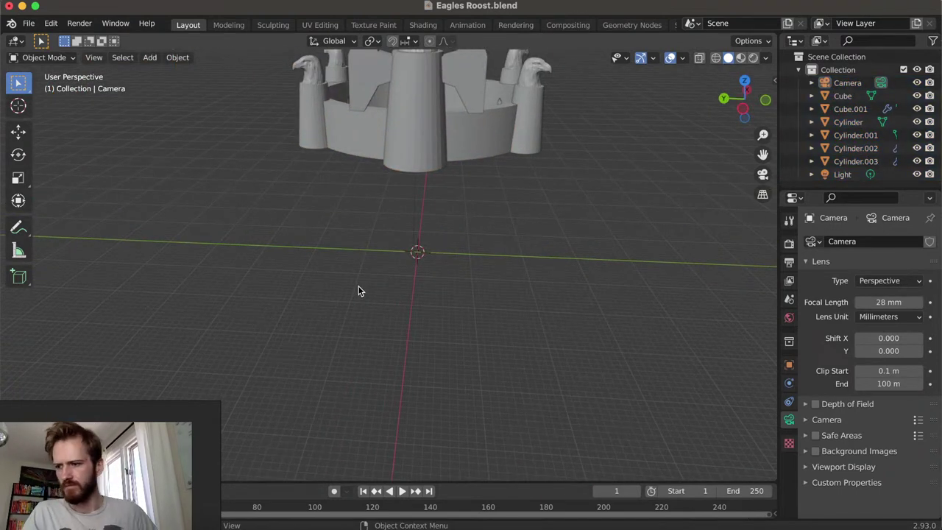
Select the mirrored wing block beside the main tower and try moving it along X
middle_drag(431, 272, 426, 251)
scroll(398, 266, up, 5)
click(400, 243)
scroll(377, 259, down, 3)
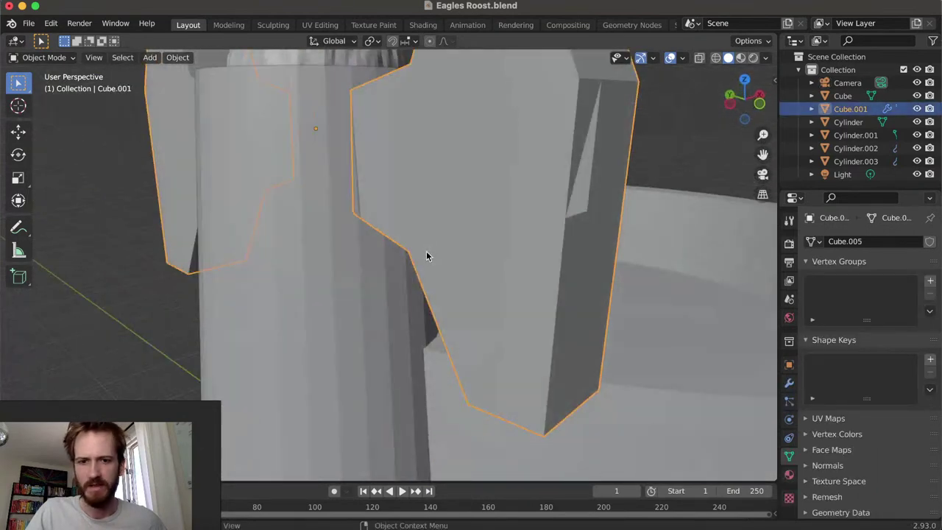
key(g)
key(x)
key(Escape)
Inspect the wing block's mesh in Edit Mode and try moving the vertex above the triangular patch along X
key(Tab)
middle_drag(317, 262, 393, 276)
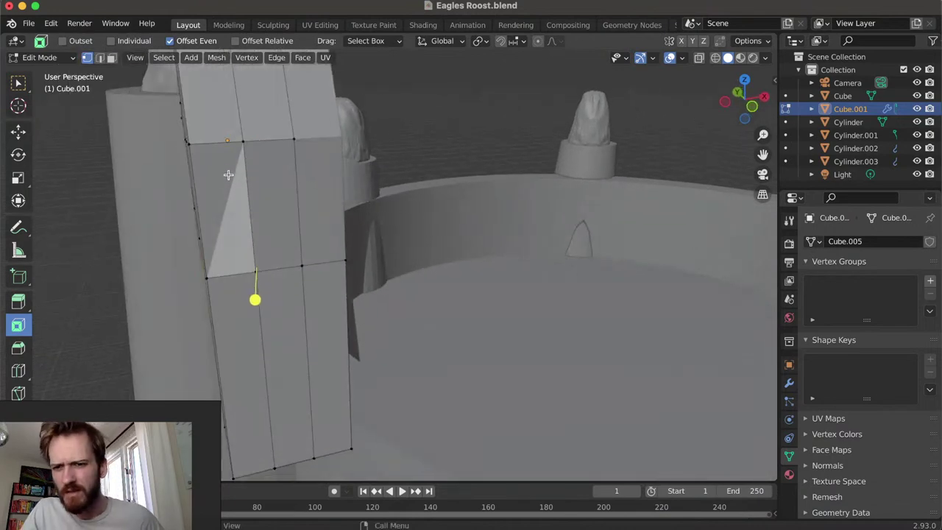
middle_drag(240, 205, 277, 210)
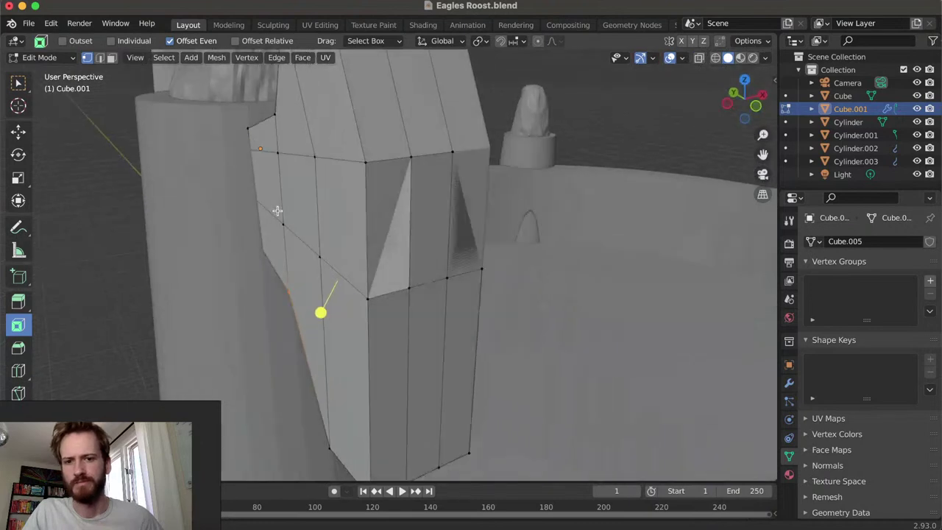
drag(428, 168, 429, 169)
key(g)
key(x)
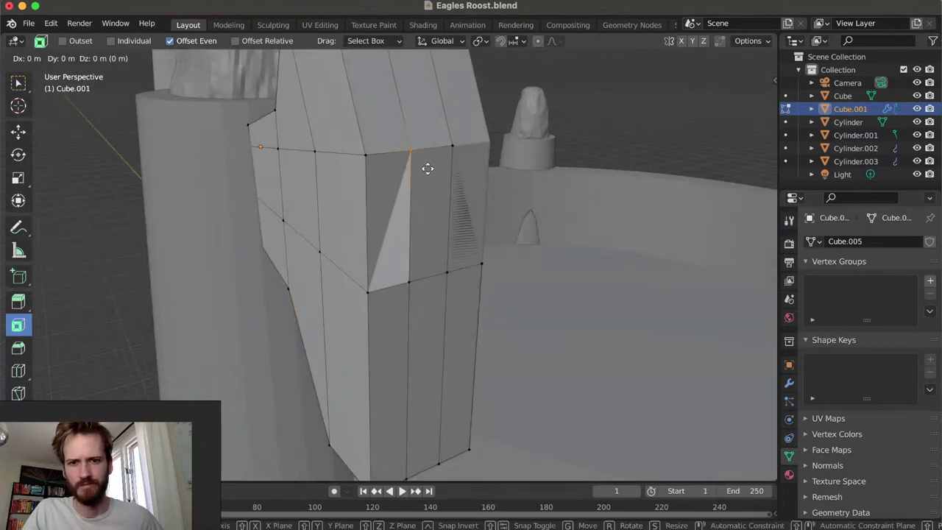
click(459, 193)
middle_drag(459, 193, 447, 238)
key(Tab)
Try moving the wing blocks along Z and Y, and inspect their mesh from the front of the tower
scroll(484, 235, down, 3)
key(g)
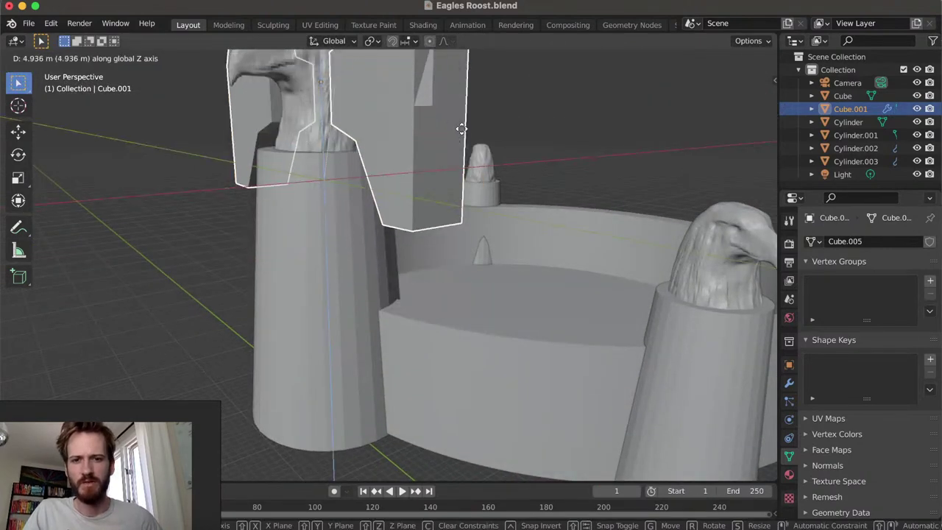
key(y)
key(Escape)
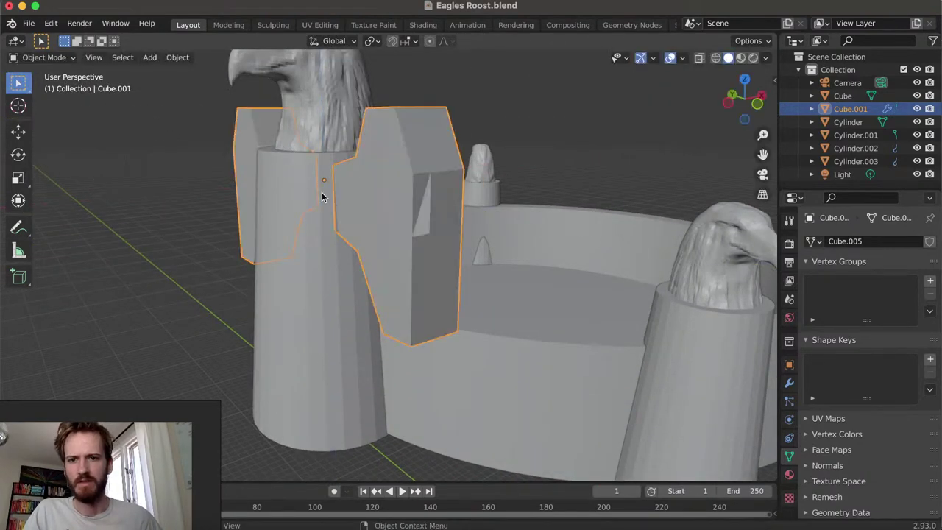
key(Tab)
middle_drag(433, 212, 496, 244)
key(Tab)
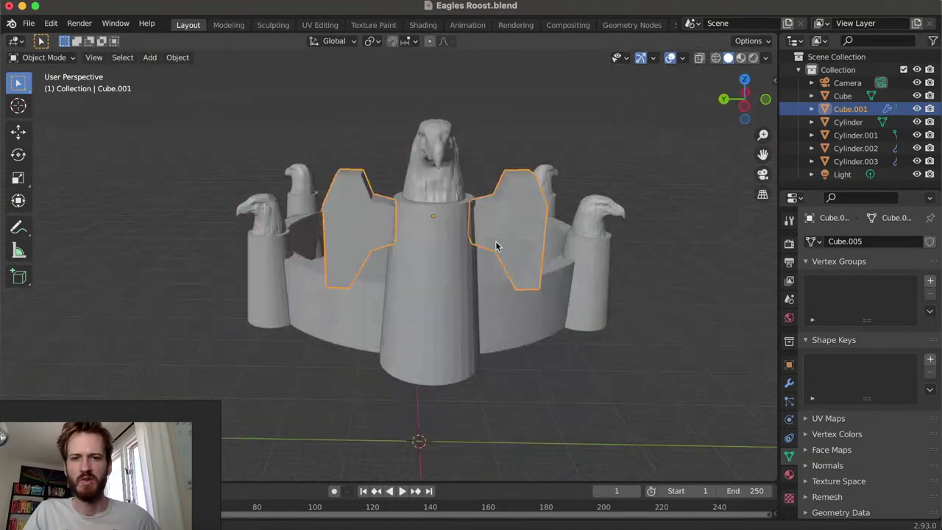
Deselect the wing blocks and check the raised castle through the camera
click(166, 261)
middle_drag(167, 261, 379, 266)
scroll(344, 285, down, 3)
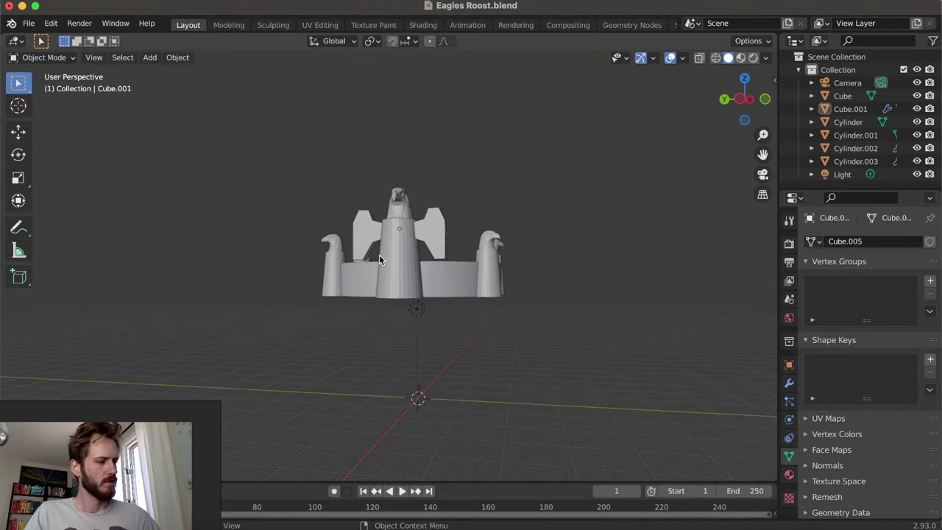
key(KP_0)
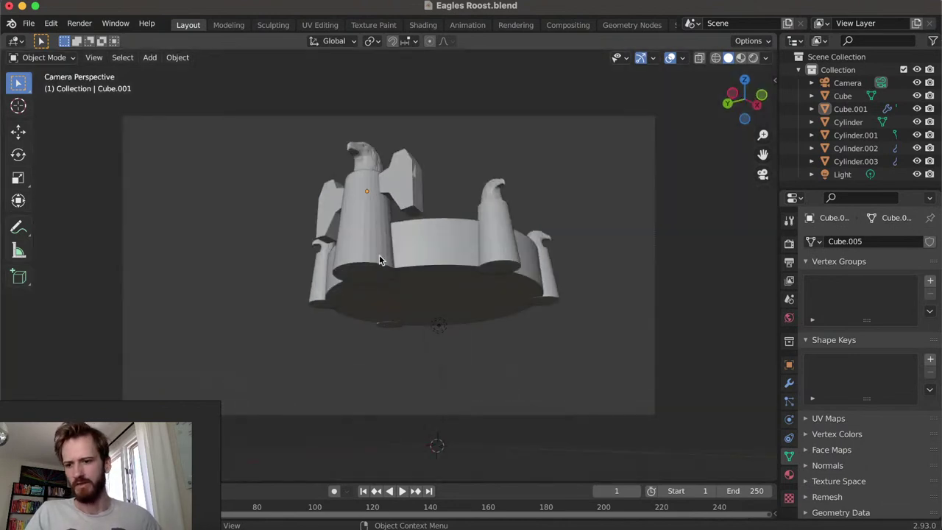
Add a plane at the world origin and scale it up beneath the castle
middle_drag(388, 254, 446, 353)
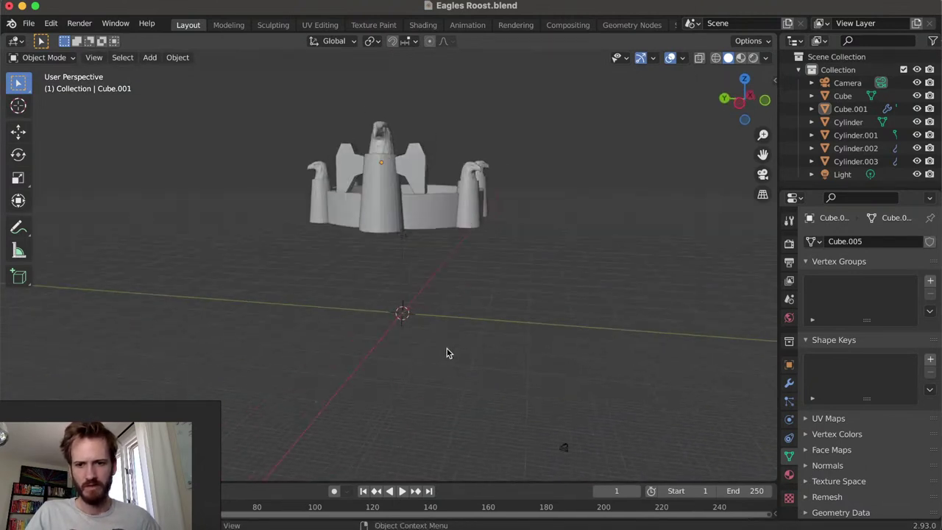
key(shift+a)
mouse_move(410, 271)
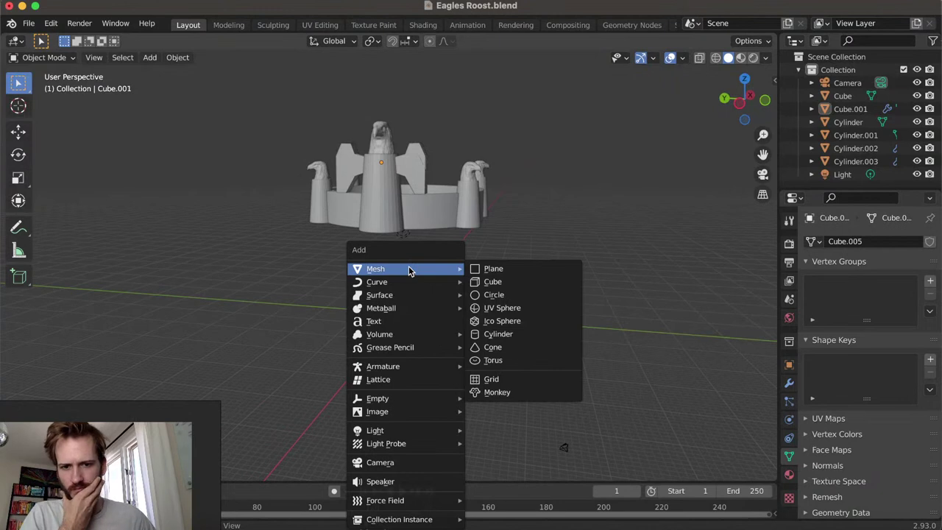
click(503, 269)
key(s)
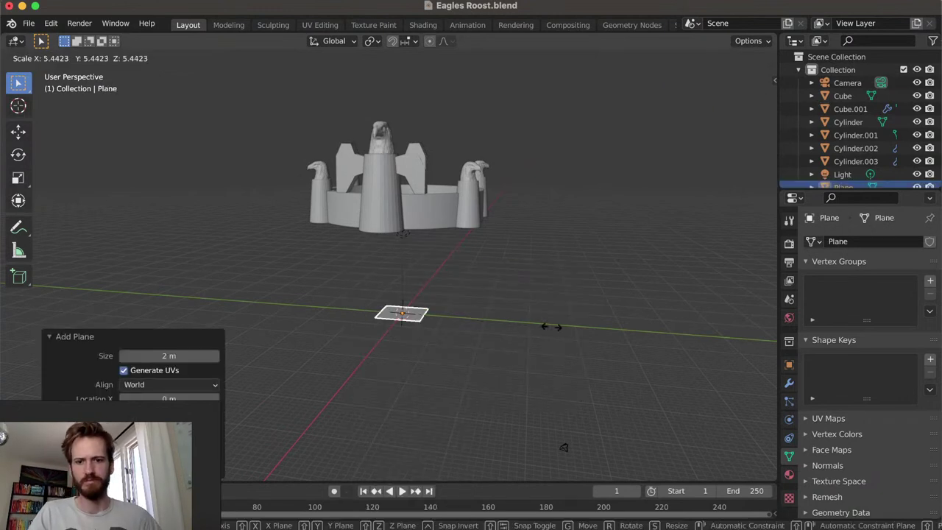
click(641, 315)
key(s)
click(578, 326)
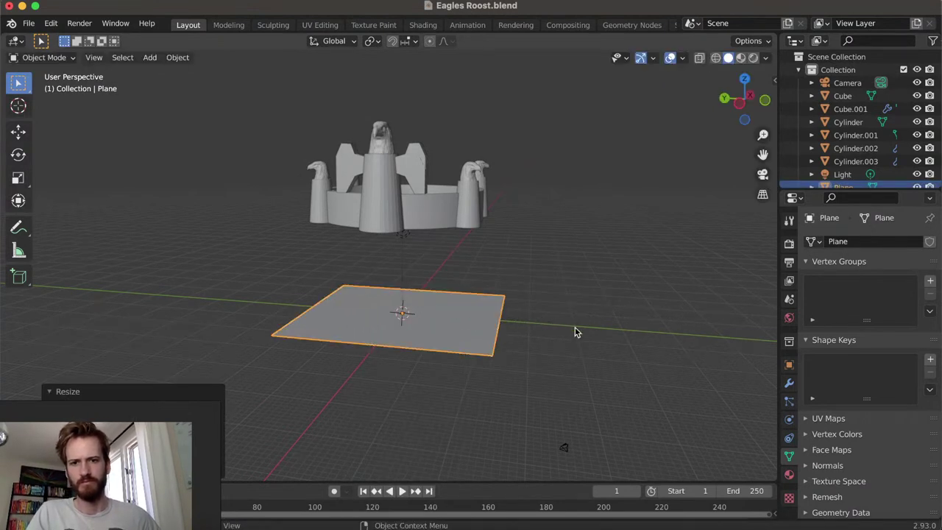
Enlarge the ground plane further so it extends well past the castle and out beneath the camera
middle_drag(576, 328, 546, 321)
key(s)
click(633, 375)
middle_drag(479, 364, 438, 351)
key(s)
click(440, 351)
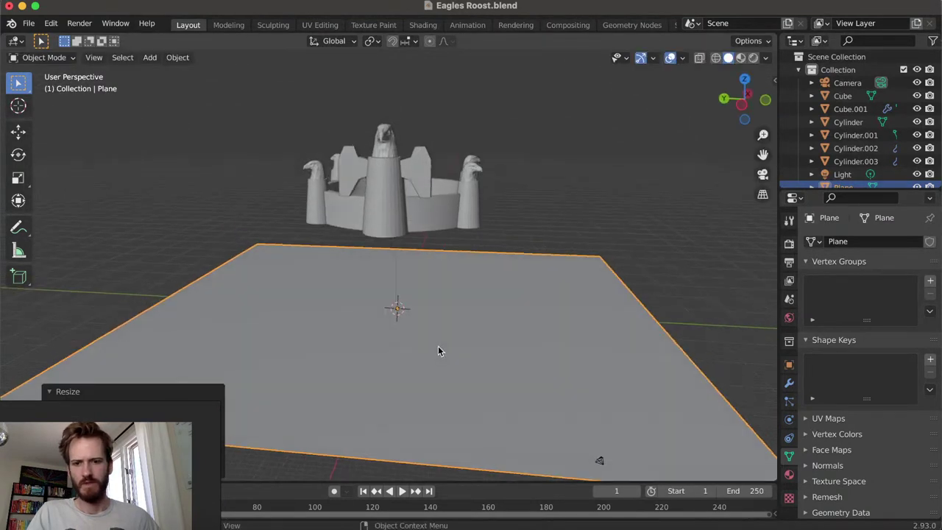
Subdivide the ground plane in Edit Mode with the number of cuts set to 100
right_click(369, 360)
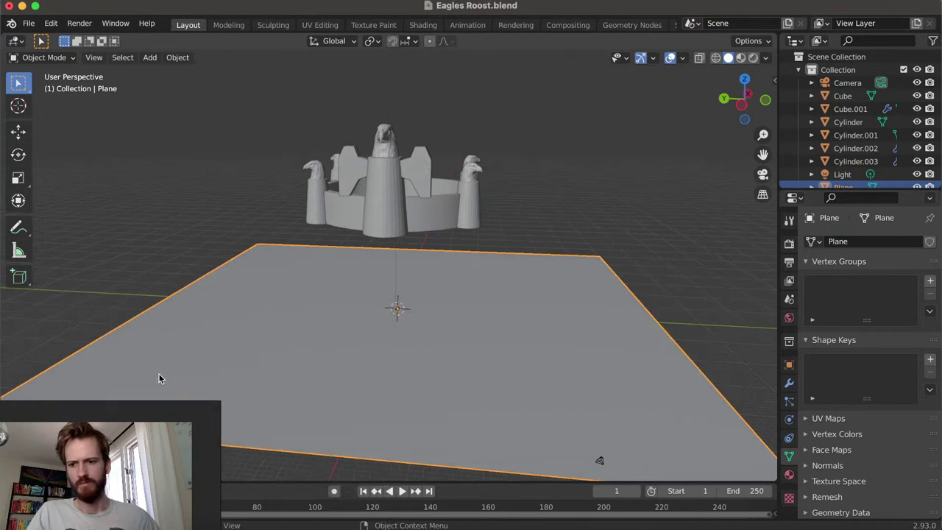
key(Tab)
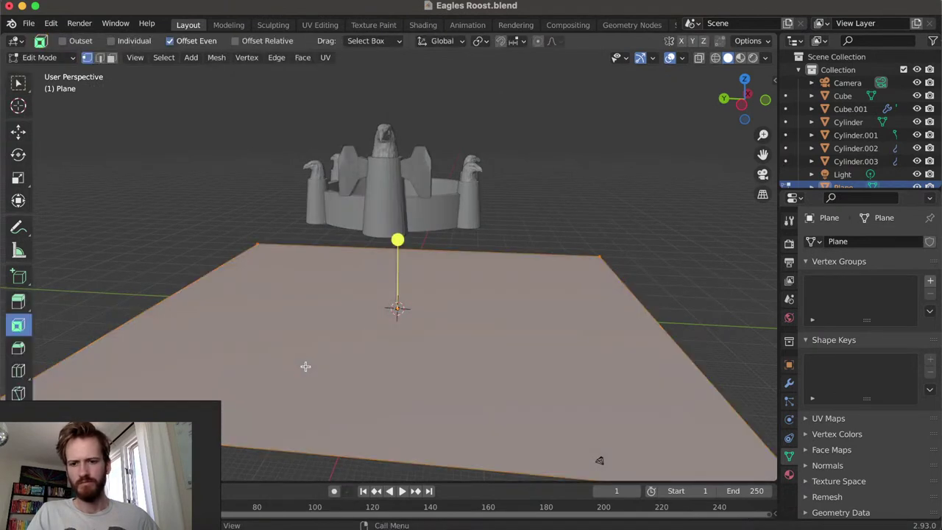
right_click(305, 365)
click(264, 243)
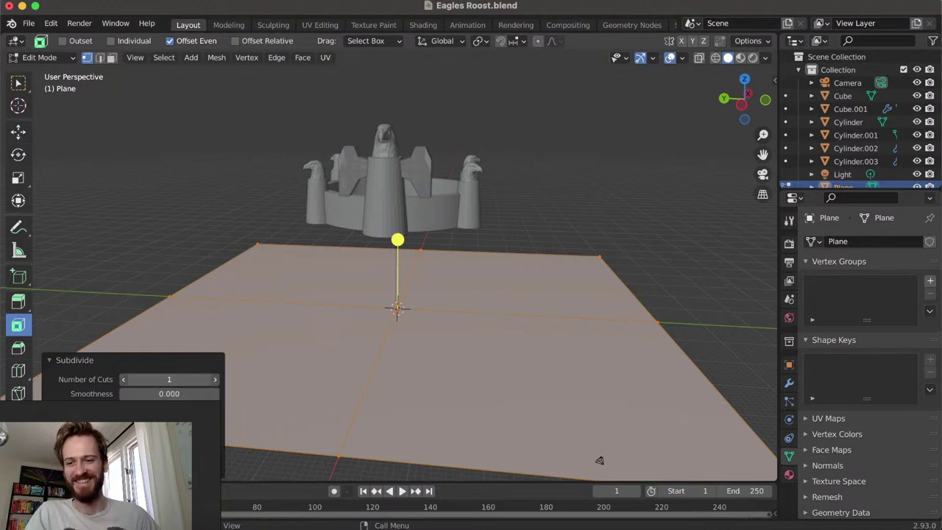
click(160, 381)
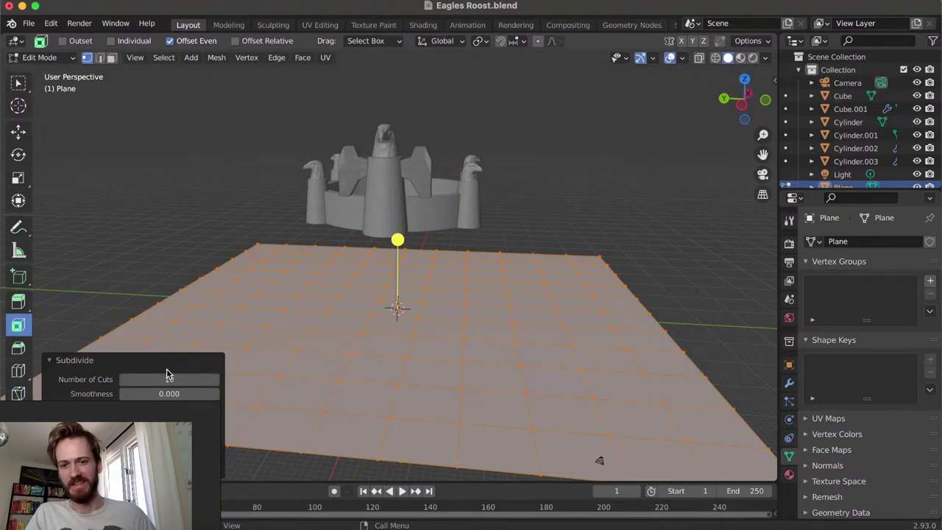
click(176, 379)
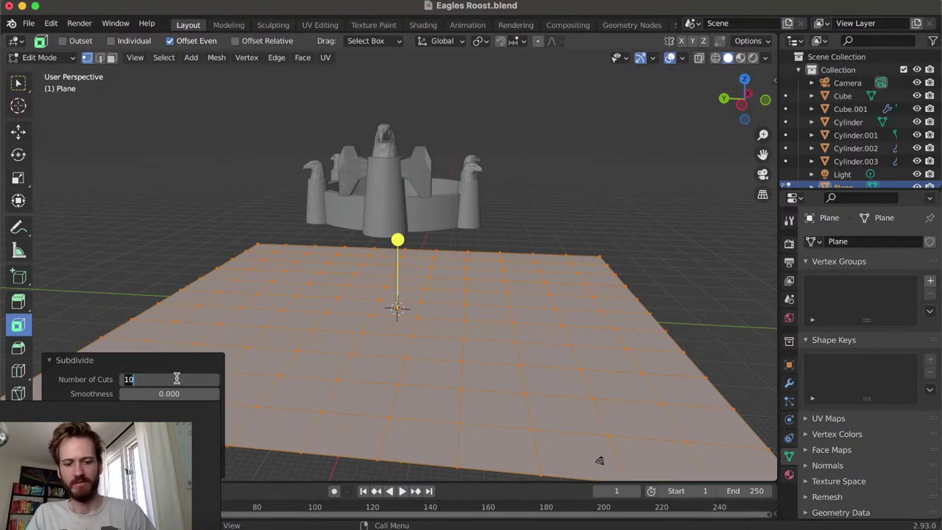
key(Return)
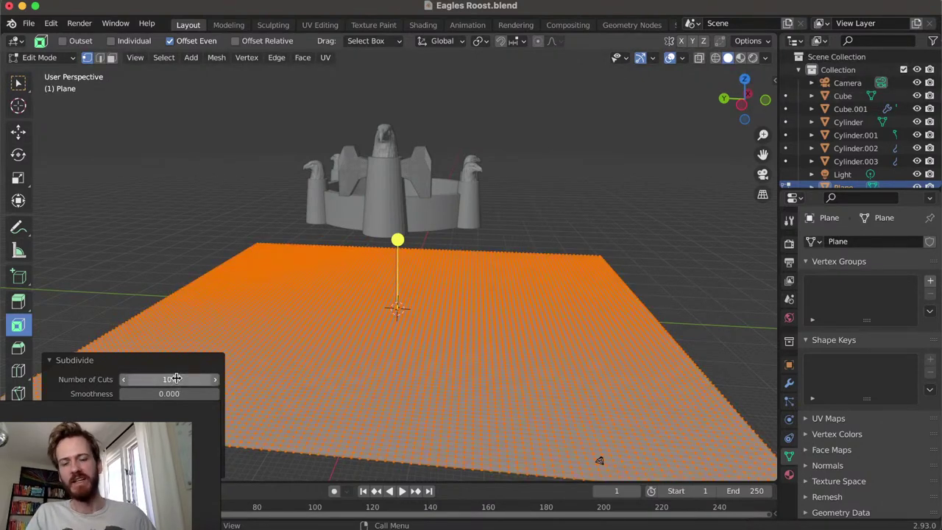
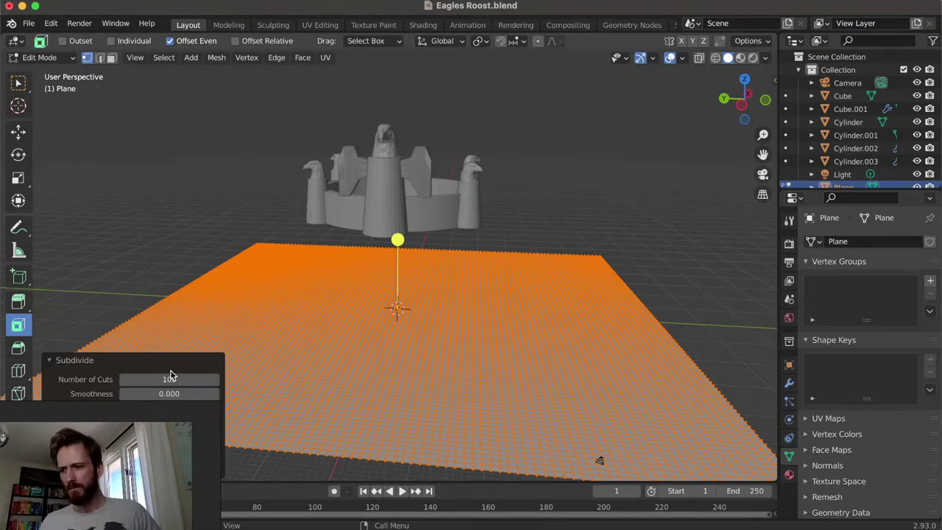
Raise a rectangular patch of ground vertices below the castle about 23.6 m with smooth proportional editing, forming a broad hill
click(160, 260)
middle_drag(162, 262, 351, 311)
key(Tab)
key(Tab)
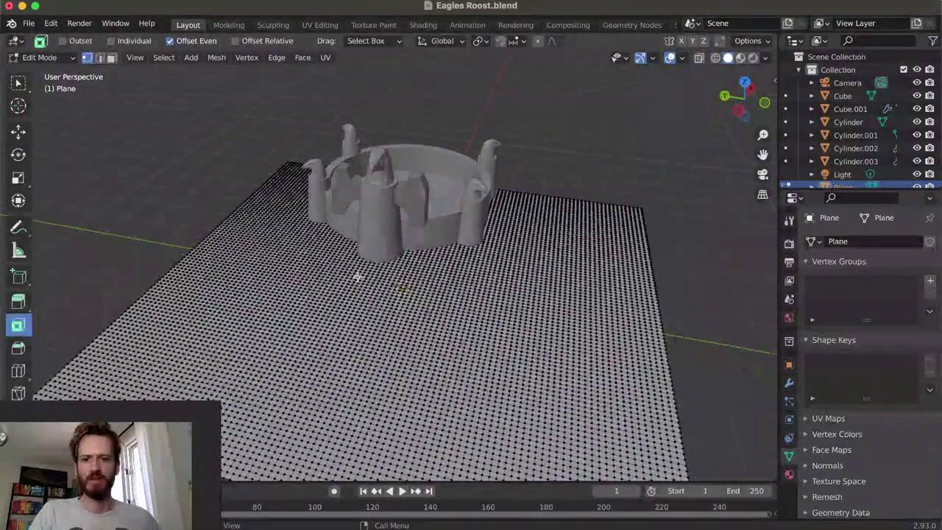
drag(413, 329, 337, 268)
middle_drag(337, 267, 404, 434)
drag(231, 102, 527, 349)
middle_drag(526, 343, 487, 294)
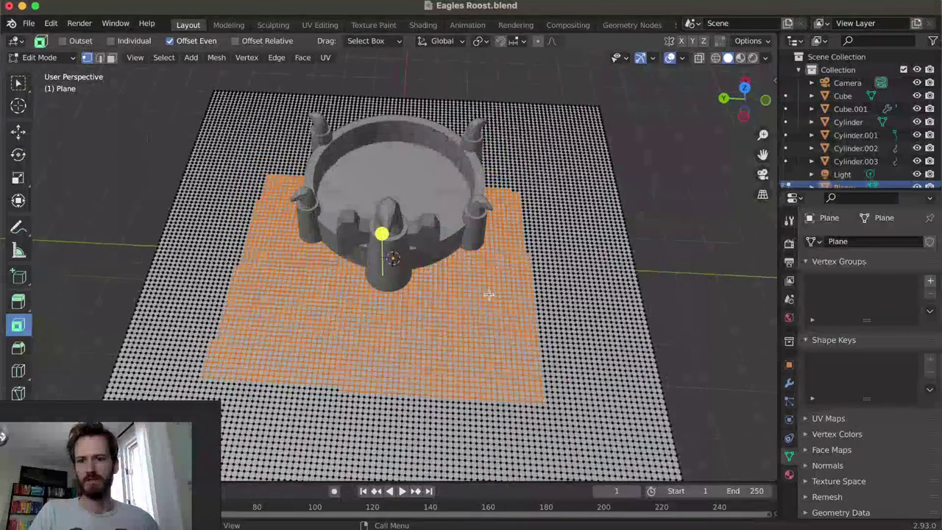
drag(314, 248, 441, 334)
middle_drag(441, 335, 440, 254)
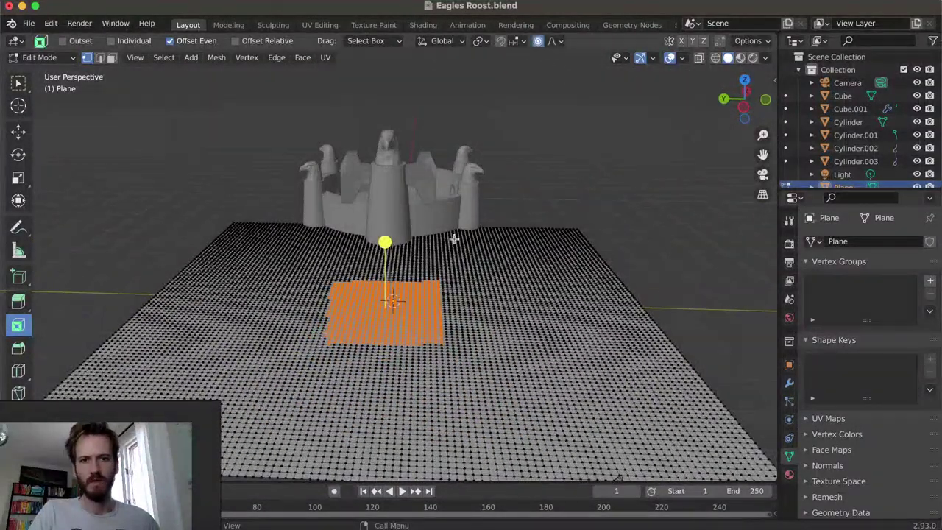
key(g)
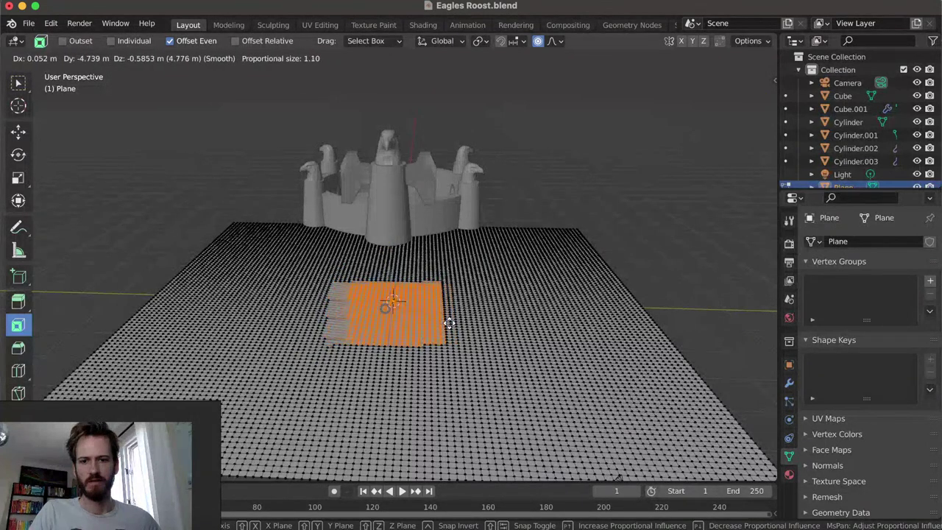
key(Escape)
key(g)
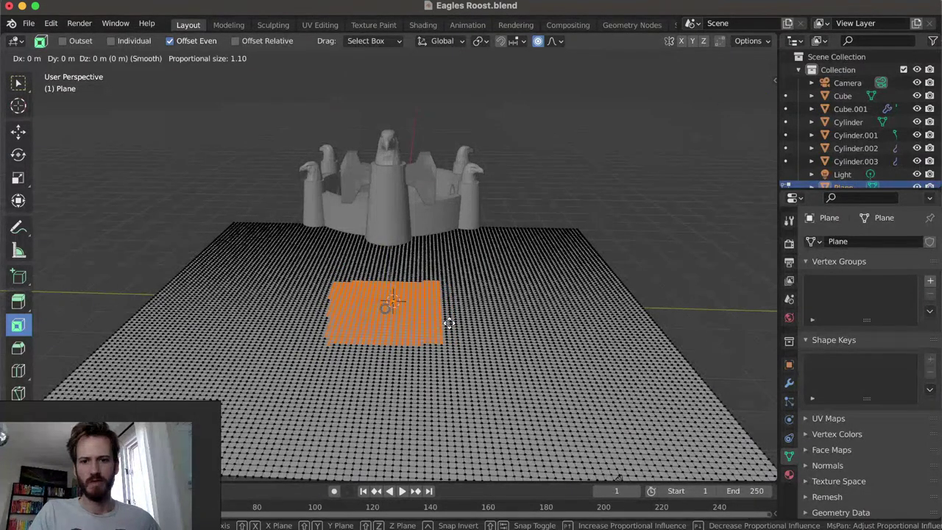
scroll(448, 323, down, 6)
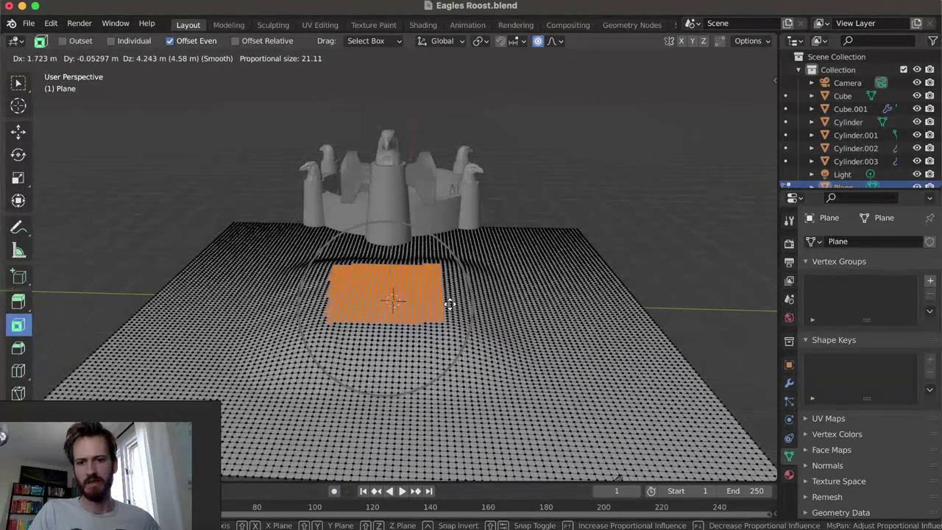
scroll(449, 302, down, 1)
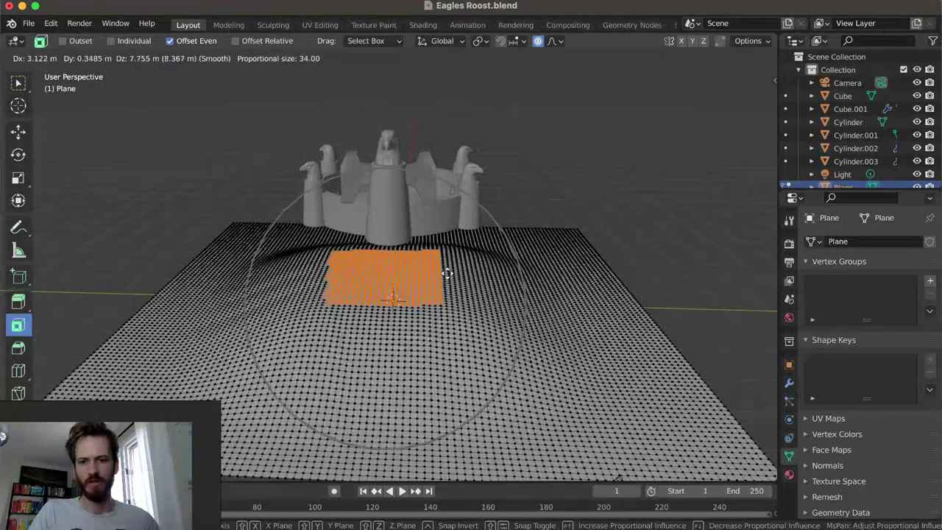
scroll(449, 232, down, 3)
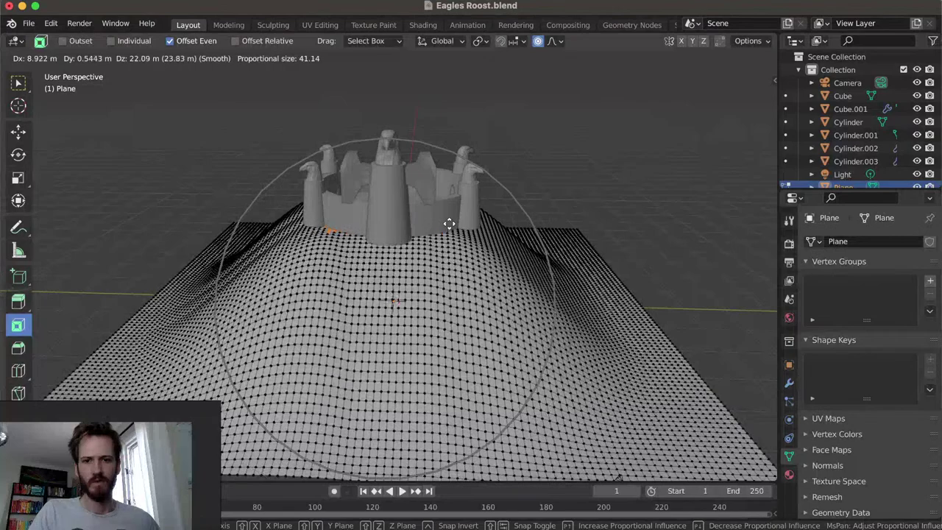
scroll(450, 220, up, 2)
click(508, 178)
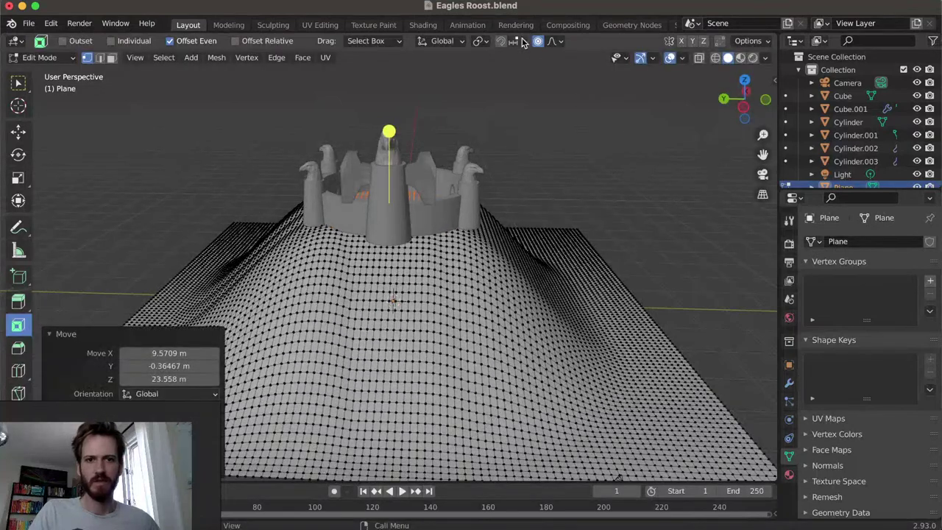
Shift the raised hilltop along the X axis beneath the castle and check it through the camera
middle_drag(618, 242, 364, 209)
middle_drag(394, 238, 76, 239)
key(g)
key(x)
click(503, 275)
middle_drag(260, 275, 320, 263)
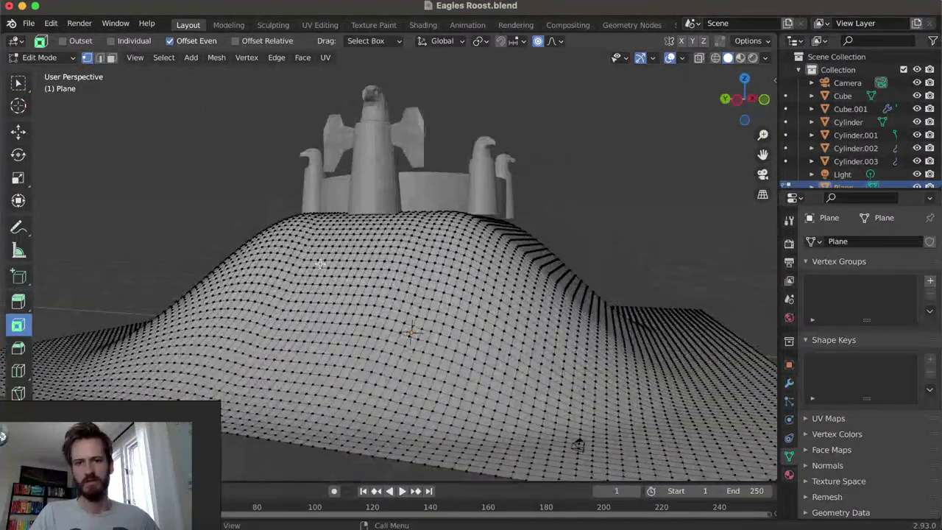
key(KP_0)
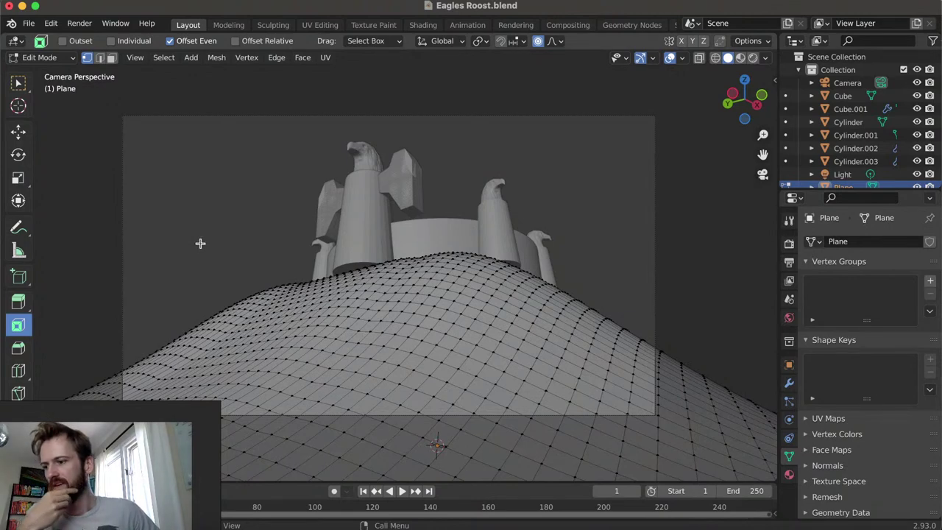
Adjust the hilltop vertices around the main tower along Z with proportional editing, using a smaller influence for the second move
middle_drag(212, 228, 408, 308)
key(g)
key(z)
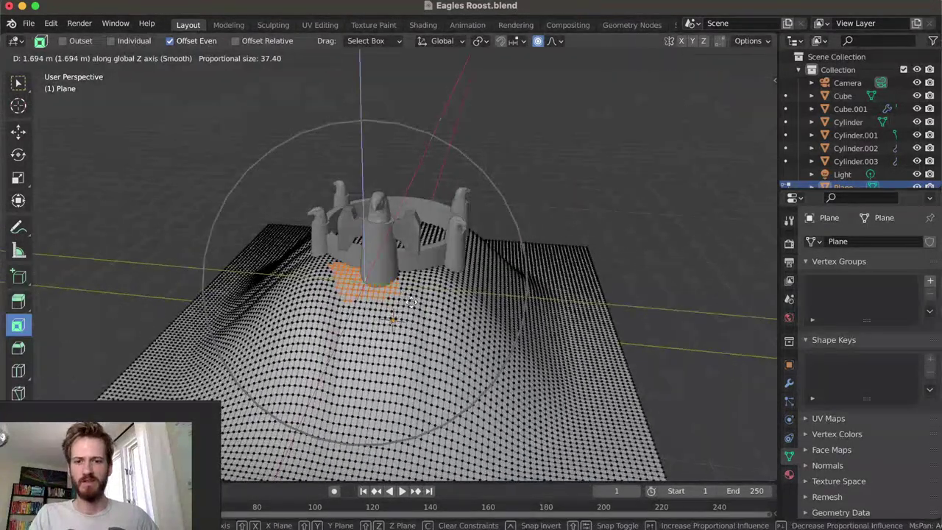
click(358, 225)
key(g)
scroll(439, 284, down, 1)
scroll(438, 283, up, 9)
key(z)
scroll(439, 283, up, 1)
click(438, 281)
middle_drag(439, 281, 431, 227)
middle_drag(515, 253, 563, 326)
Return to Object Mode and add a Displace modifier to the ground plane
key(Tab)
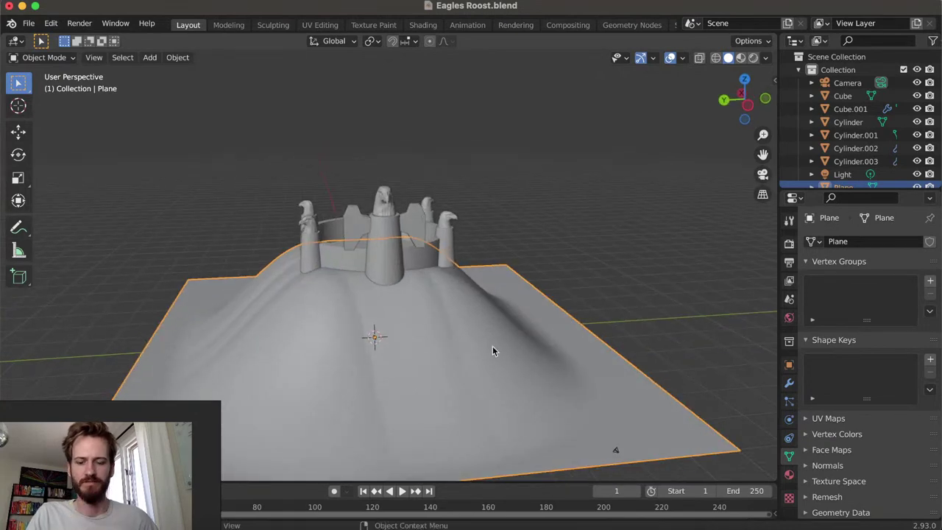
scroll(465, 361, down, 6)
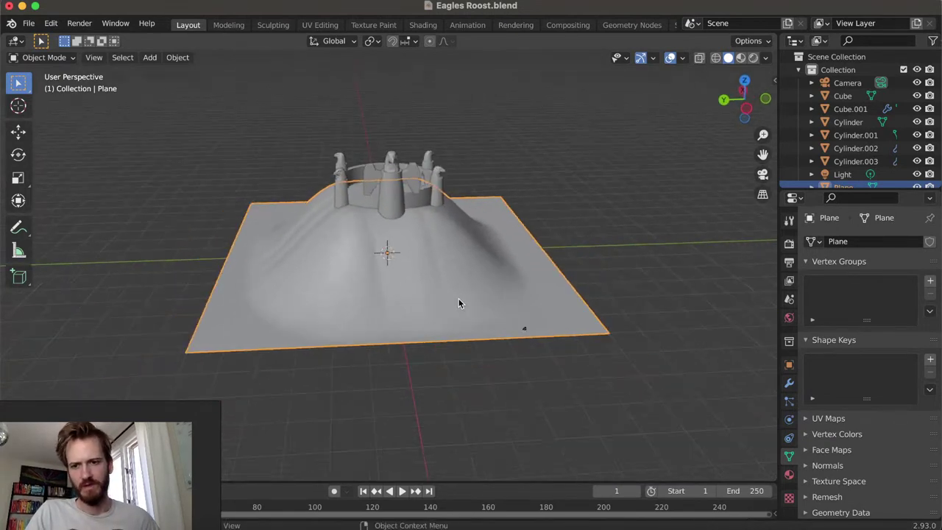
middle_drag(370, 353, 248, 242)
scroll(388, 308, up, 4)
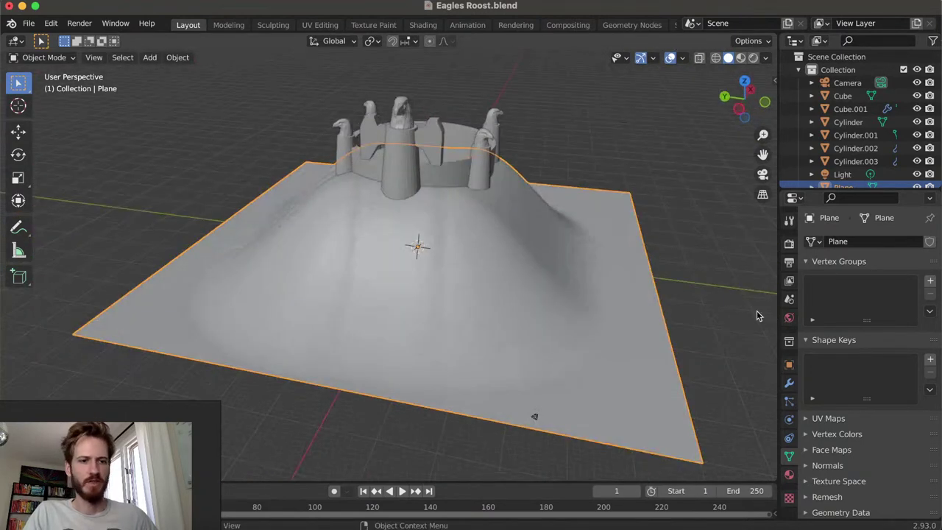
click(789, 384)
click(849, 243)
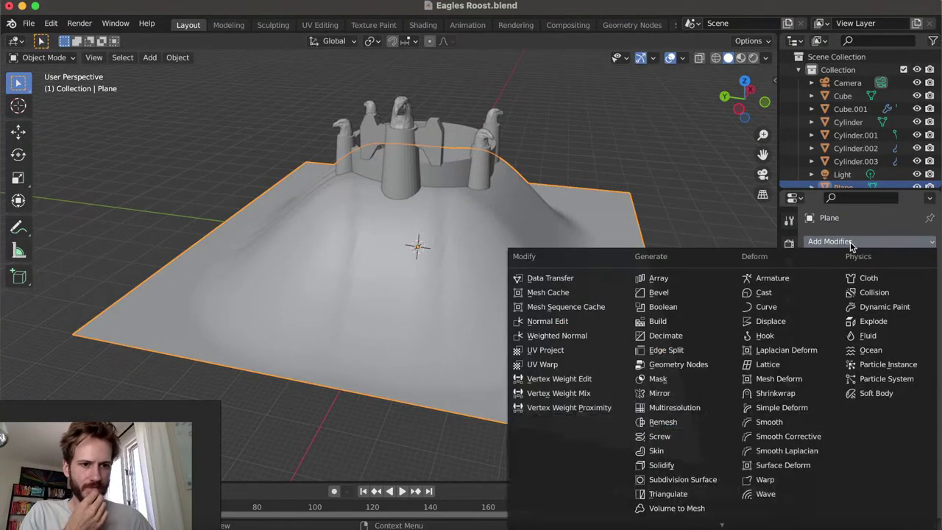
click(770, 321)
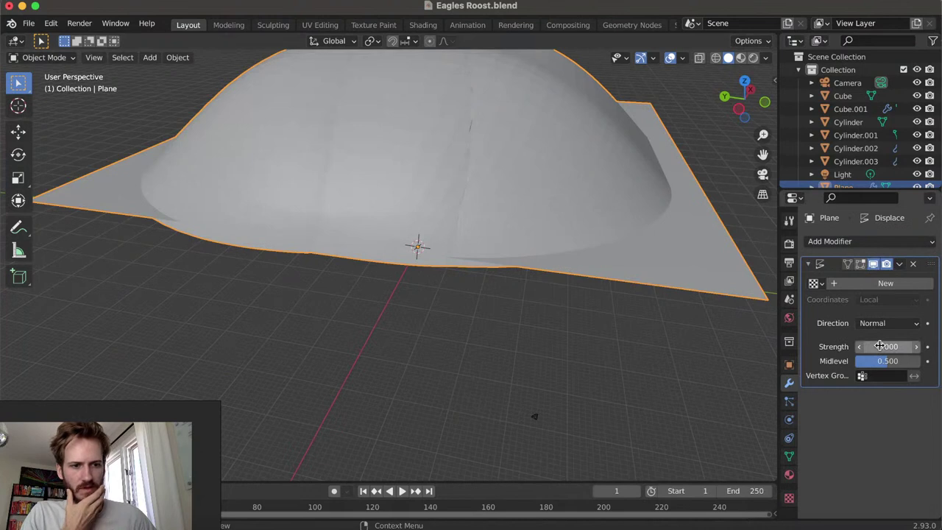
Create a new texture for the Displace modifier and set its type to Clouds
click(875, 283)
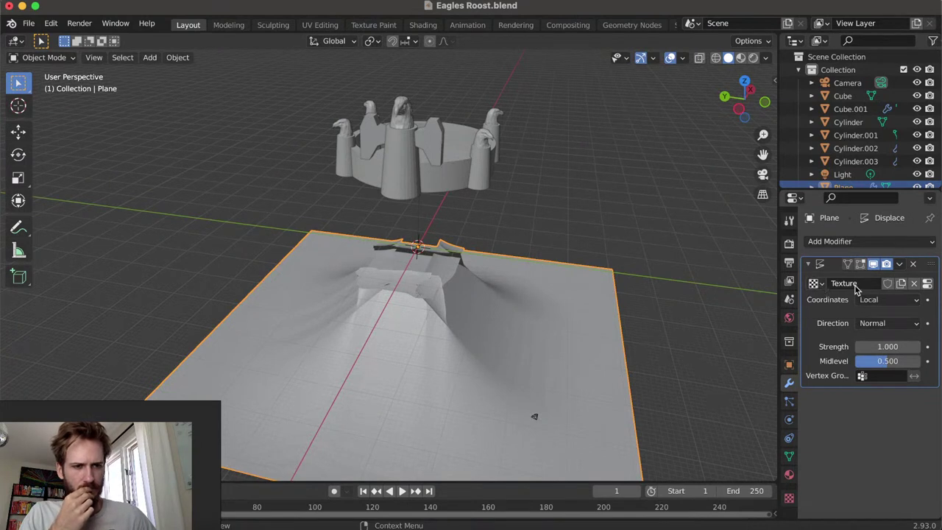
click(926, 283)
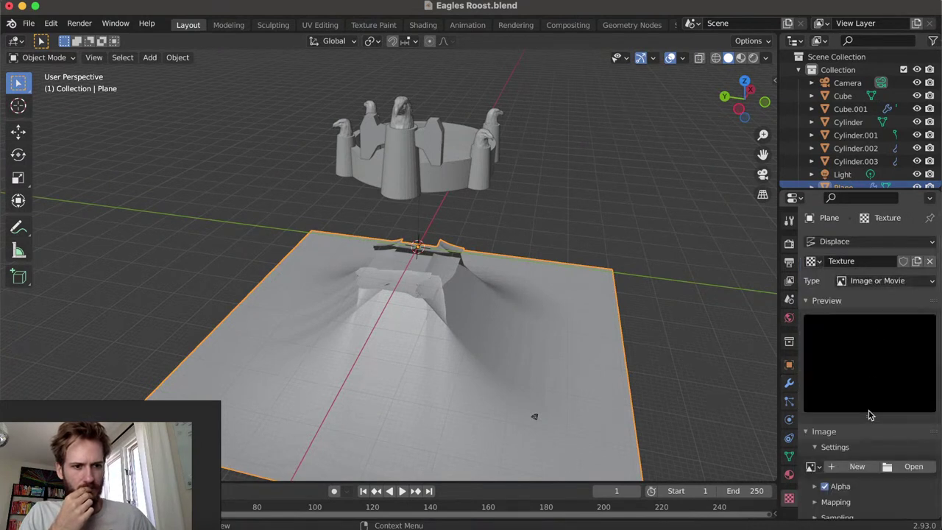
click(877, 283)
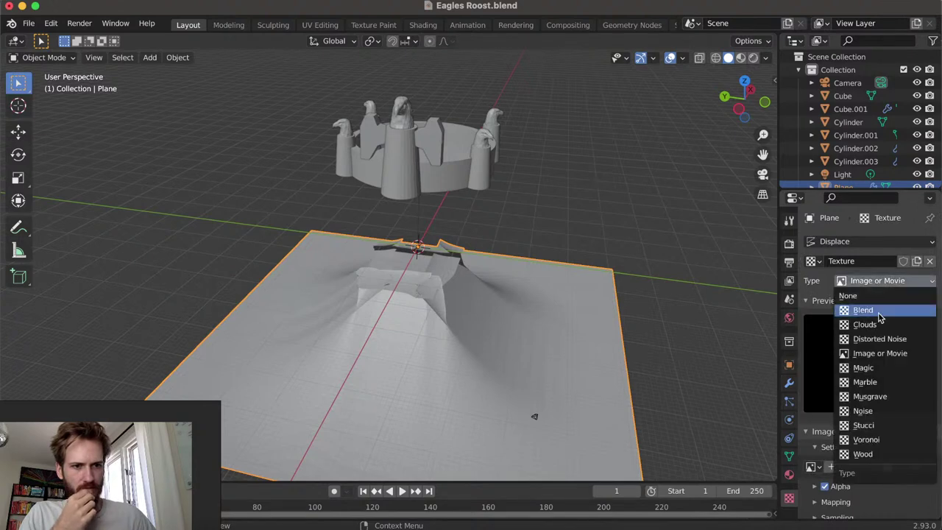
click(873, 328)
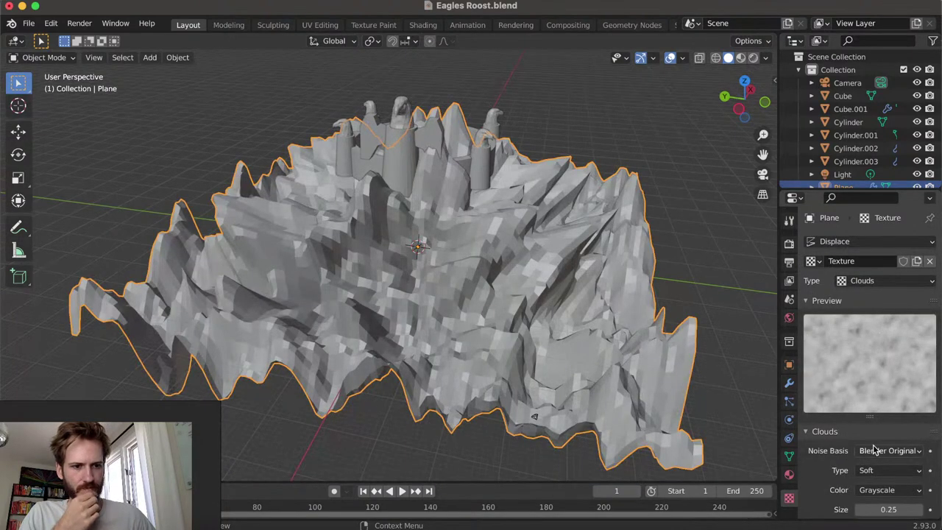
Set the Clouds texture size to 0.69 and its contrast to 0.300 to soften the terrain displacement
scroll(874, 450, down, 3)
mouse_move(888, 471)
mouse_down()
mouse_move(875, 470)
mouse_move(888, 471)
mouse_move(879, 456)
mouse_move(897, 457)
mouse_up()
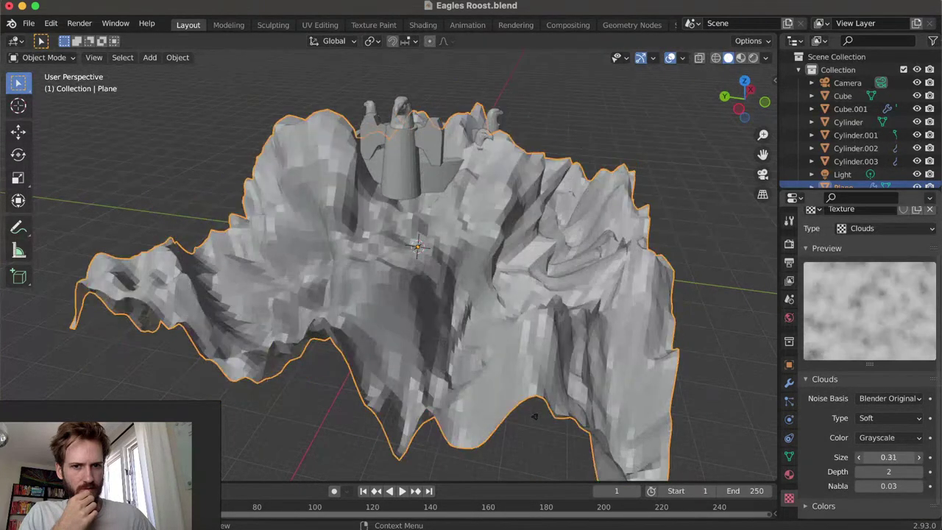
scroll(883, 456, down, 1)
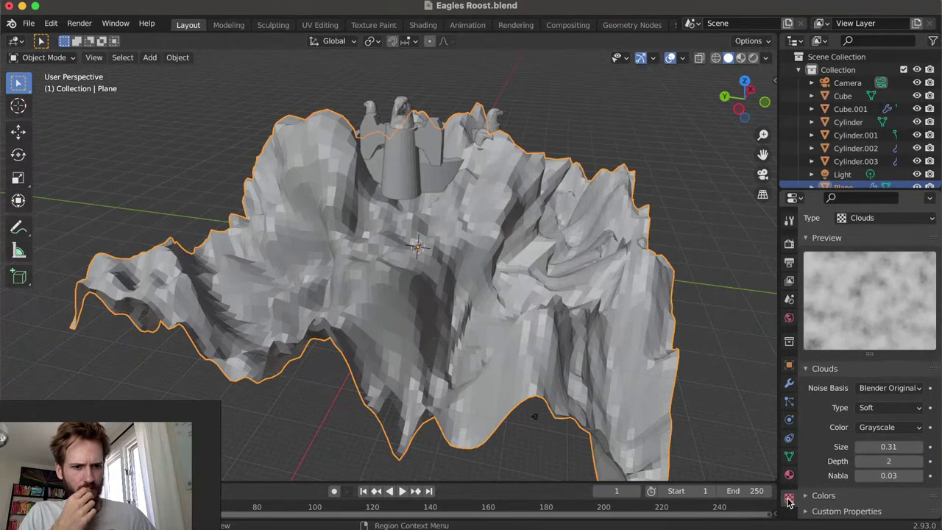
click(821, 495)
scroll(853, 475, down, 5)
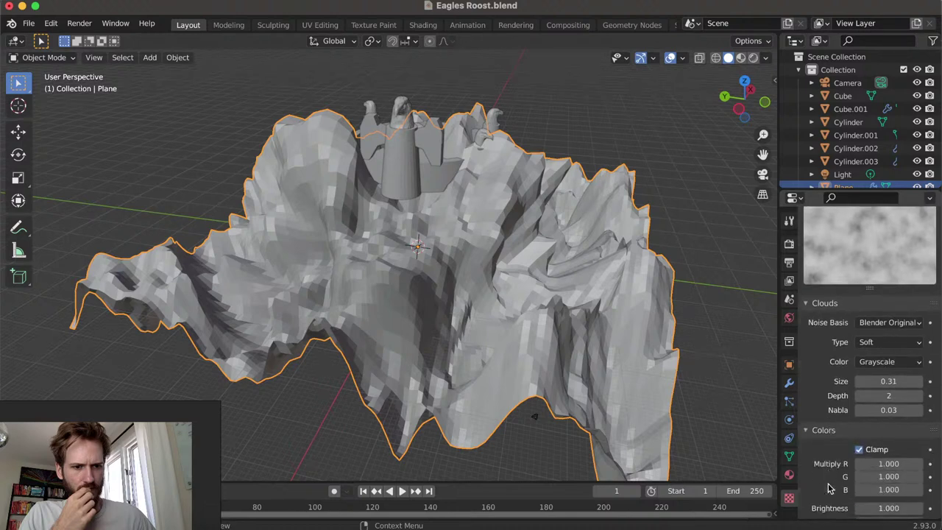
drag(888, 461, 827, 460)
scroll(882, 427, up, 1)
drag(895, 346, 923, 346)
drag(883, 487, 893, 487)
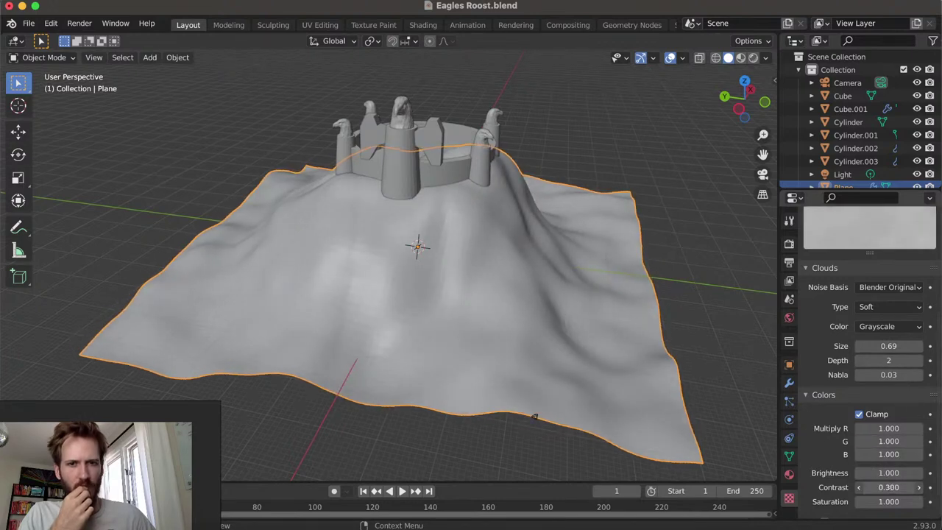
Apply the Displace modifier to the ground plane
middle_drag(505, 368, 403, 323)
key(Tab)
key(Tab)
click(789, 384)
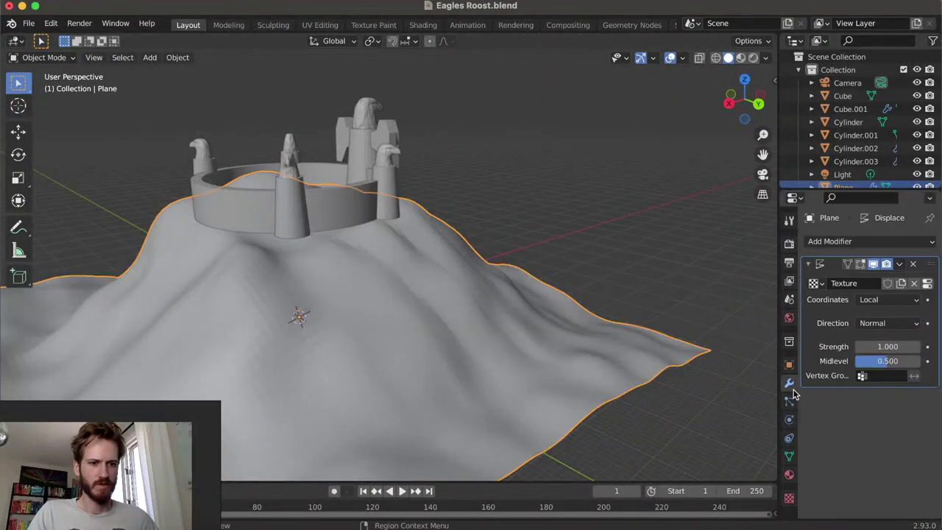
click(903, 266)
click(870, 278)
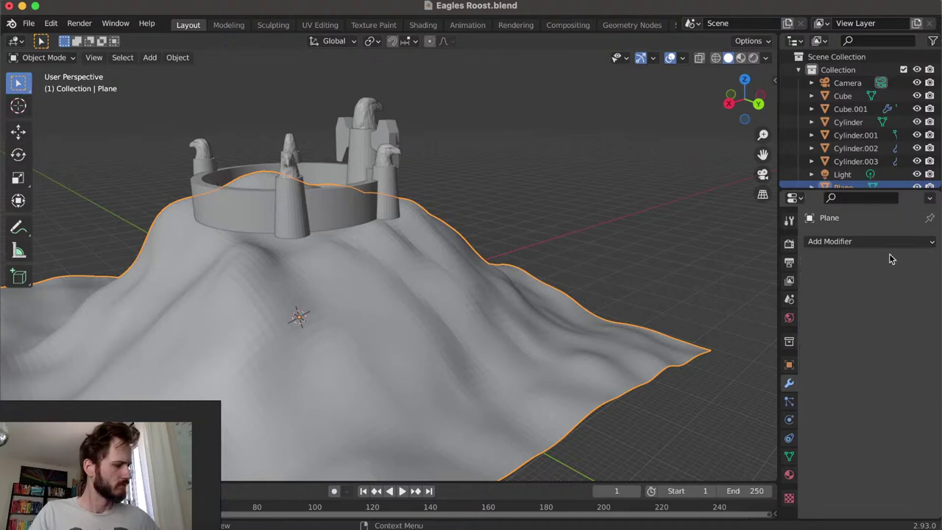
Lower the selected terrain vertices protruding inside the castle courtyard about 5 m along Z with proportional editing
middle_drag(457, 313, 440, 292)
key(Tab)
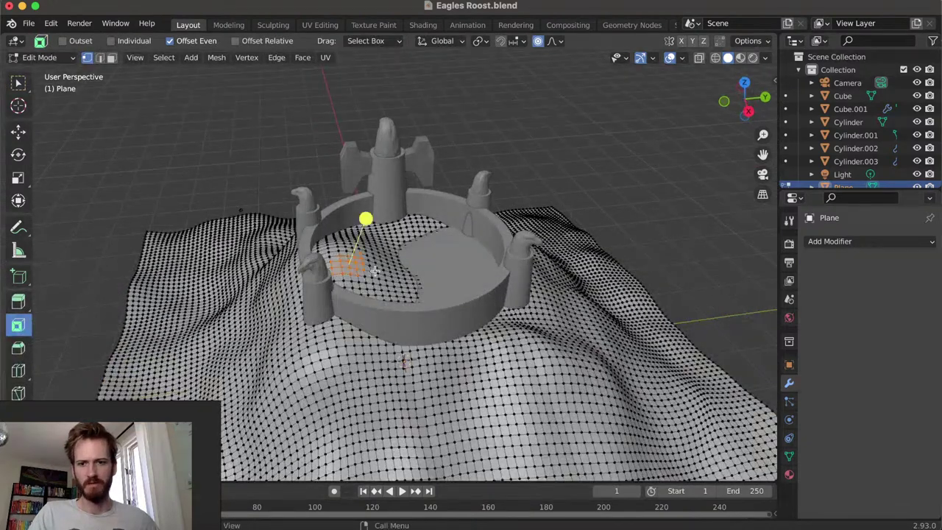
key(g)
key(z)
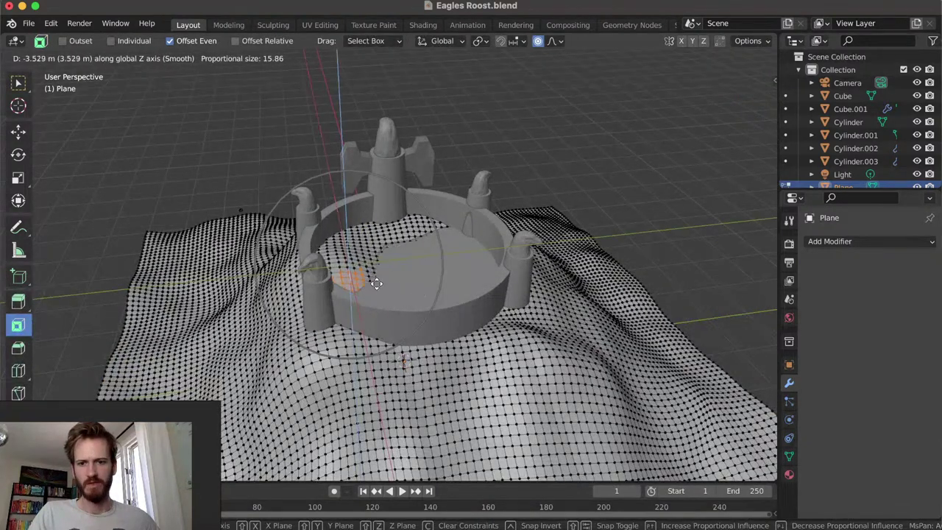
key(z)
key(z)
key(z)
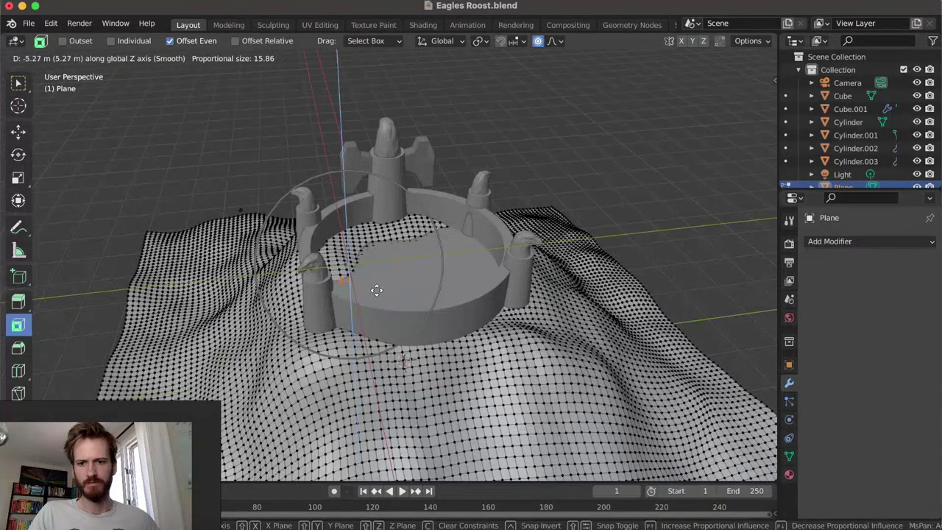
click(377, 290)
Push the remaining terrain bump near the courtyard's centre down along Z below the castle floor
middle_drag(378, 290, 433, 273)
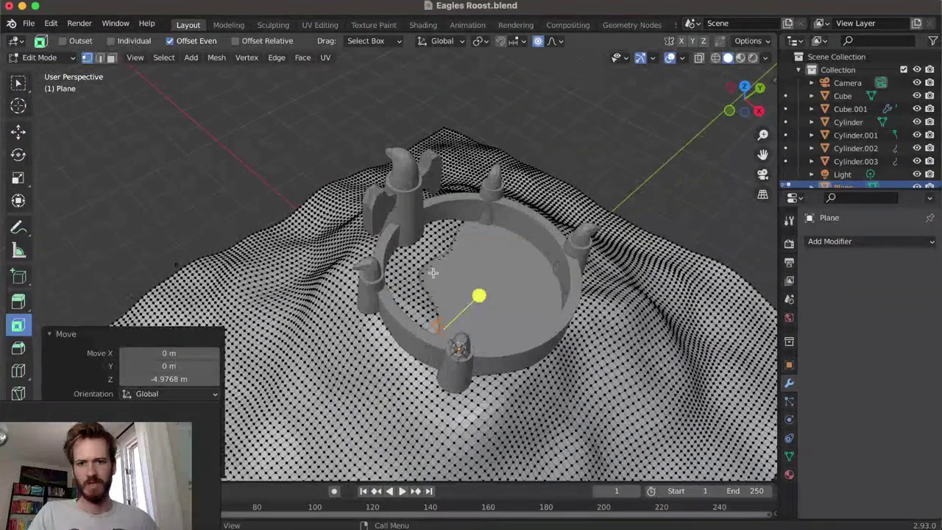
click(434, 257)
key(g)
key(z)
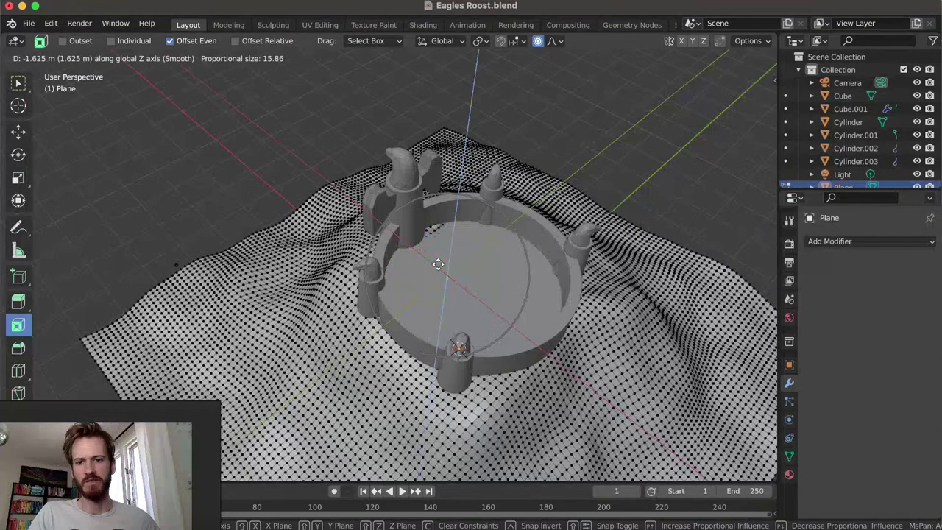
click(437, 263)
Select the hilltop vertices at the main tower's outer base and adjust their height along Z
middle_drag(437, 263, 617, 201)
drag(424, 215, 382, 199)
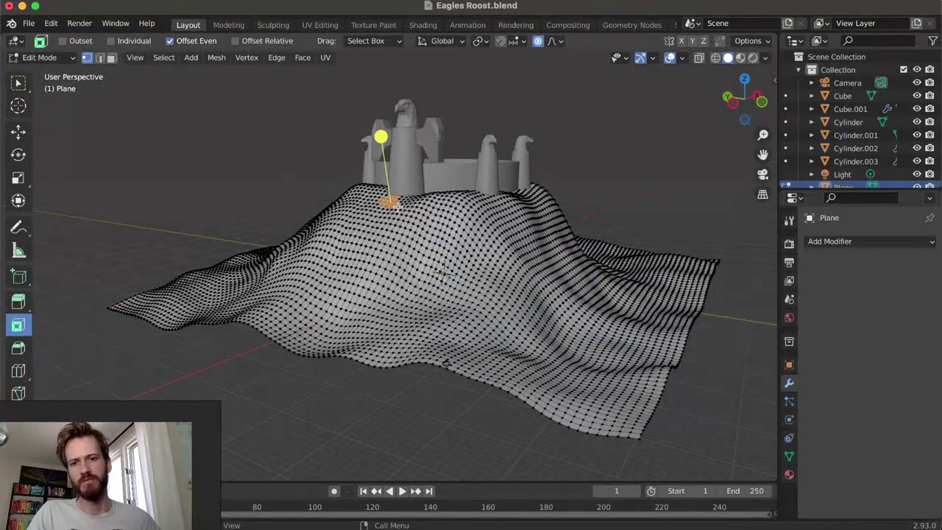
key(g)
key(z)
click(404, 205)
Select the terrain vertices showing inside the courtyard wall beside the main tower and adjust them along Z
middle_drag(404, 205, 429, 206)
drag(429, 206, 460, 237)
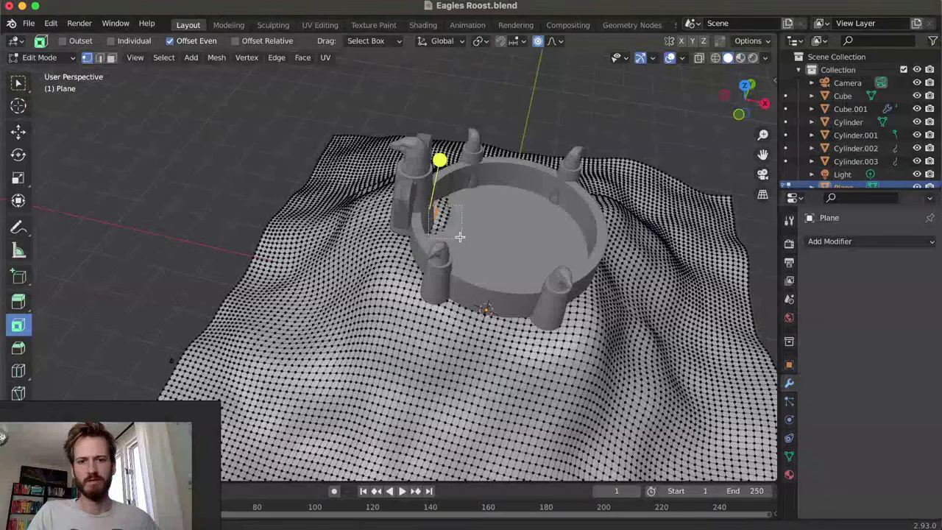
key(g)
key(z)
click(455, 222)
Raise the selected terrain vertices outside the castle wall about 1.36 m along Z with proportional editing
middle_drag(454, 221, 331, 250)
key(g)
key(z)
click(449, 244)
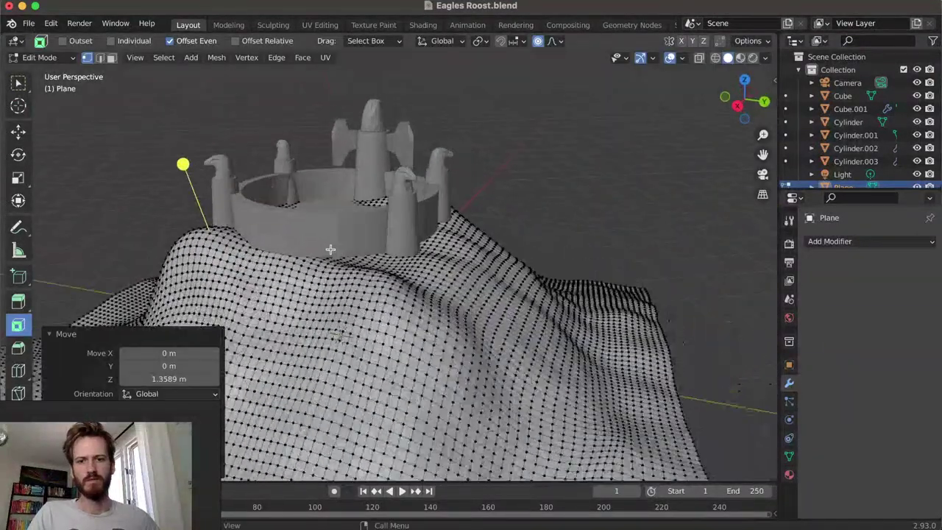
Raise the terrain vertices at the foot of the castle's nearest corner tower about 4.44 m along Z with proportional editing
click(365, 261)
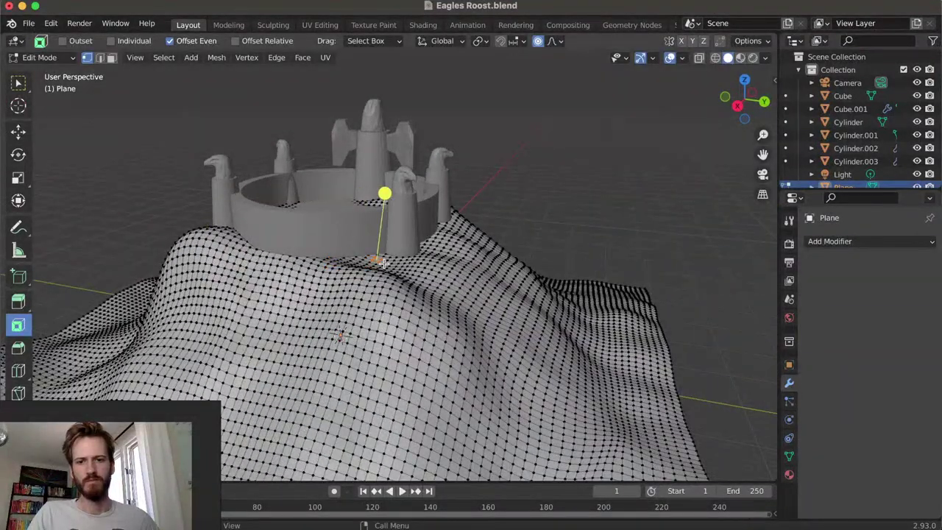
key(g)
key(z)
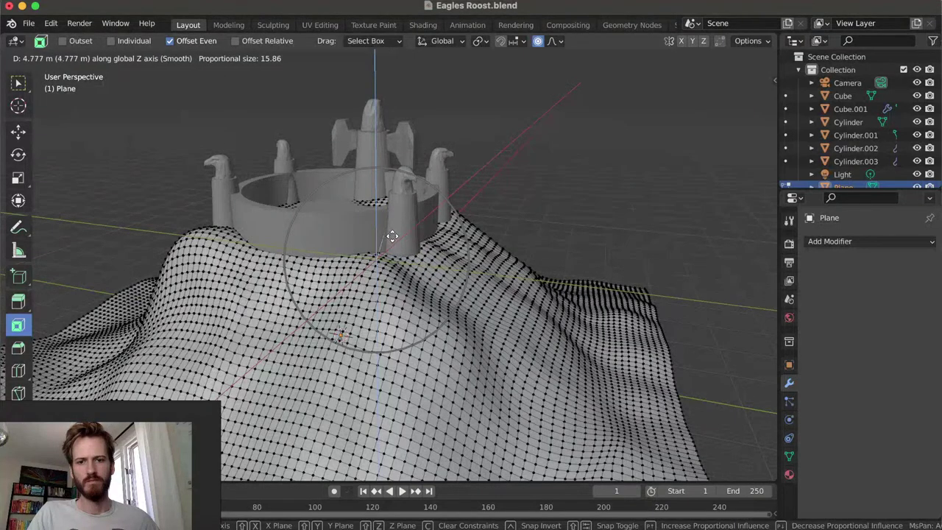
click(390, 239)
Lower the terrain patch poking through the courtyard floor near the front wall along Z
middle_drag(390, 239, 452, 308)
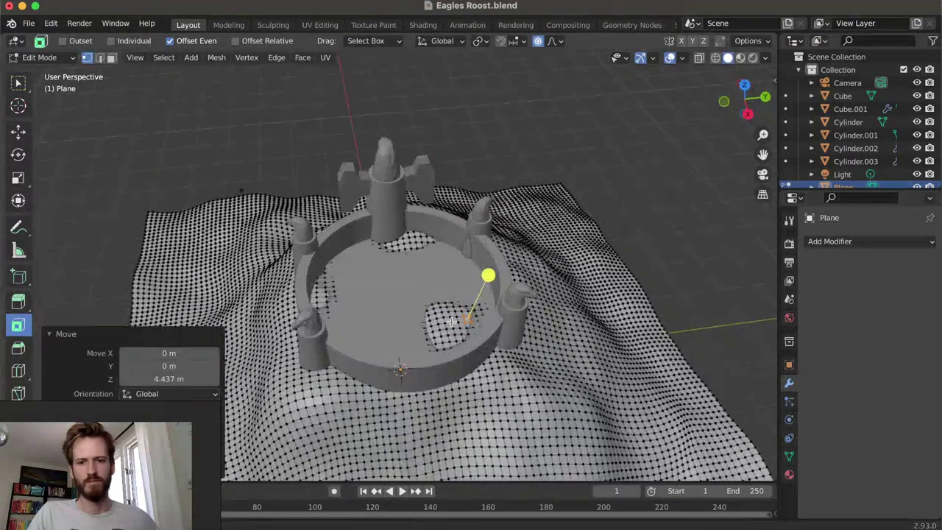
key(g)
key(z)
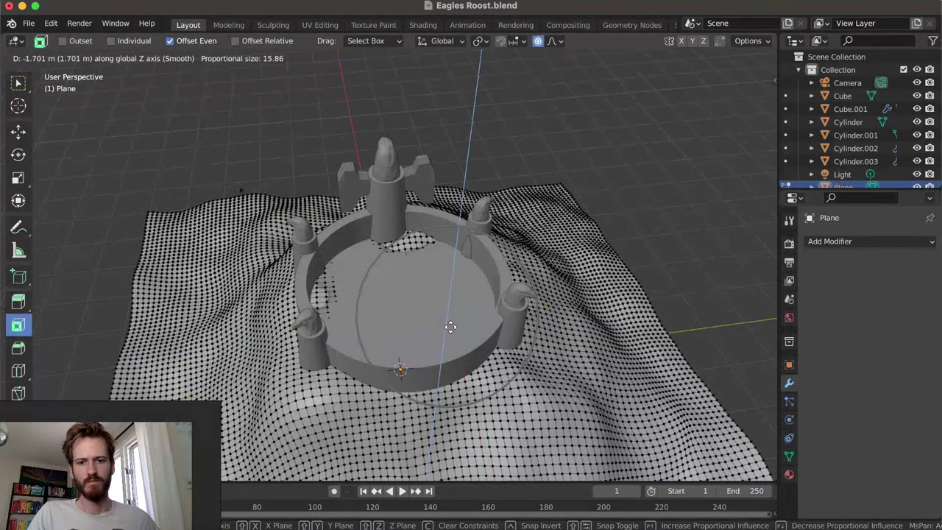
click(450, 321)
Select the hillside vertices below the nearest corner tower and raise them about 2.78 m along Z
middle_drag(450, 321, 312, 208)
drag(312, 209, 353, 231)
key(g)
key(z)
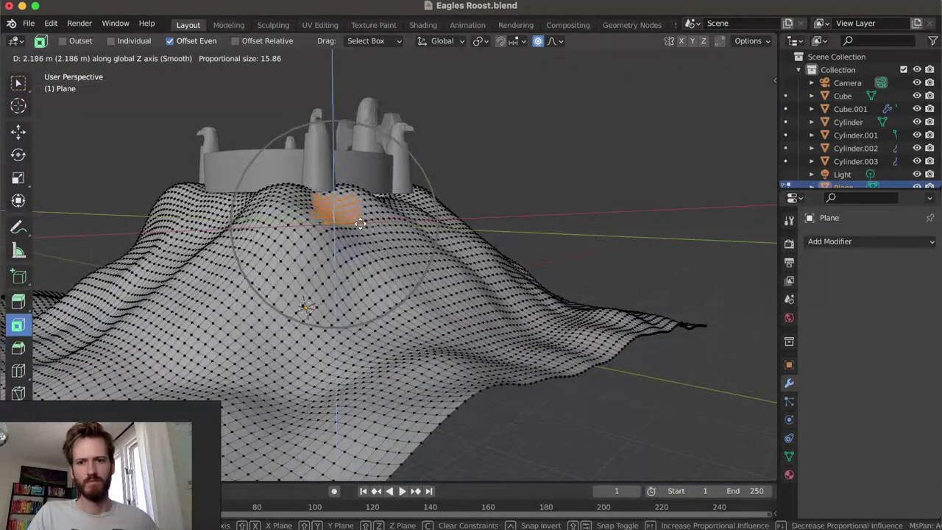
click(364, 221)
Push the terrain patch inside the courtyard wall below the floor, shrinking the proportional editing size to about 6.73
middle_drag(364, 220, 500, 295)
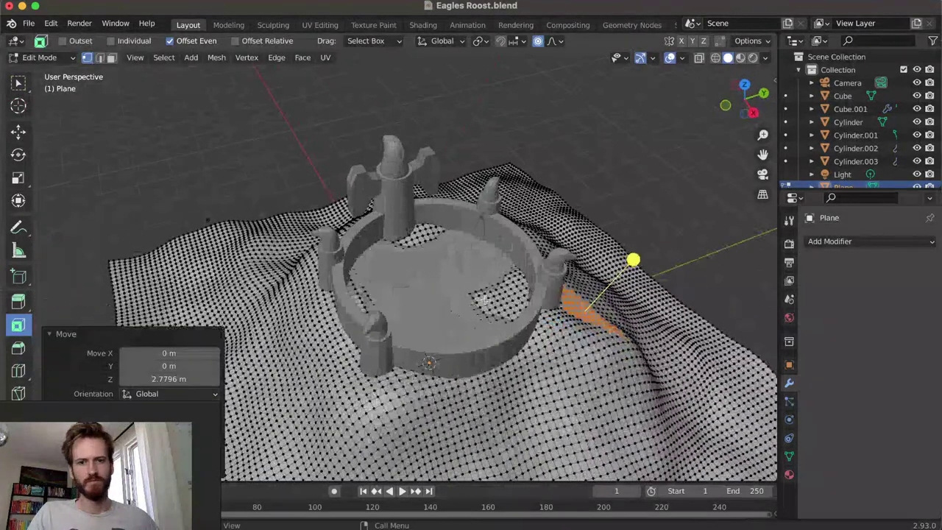
click(493, 291)
key(g)
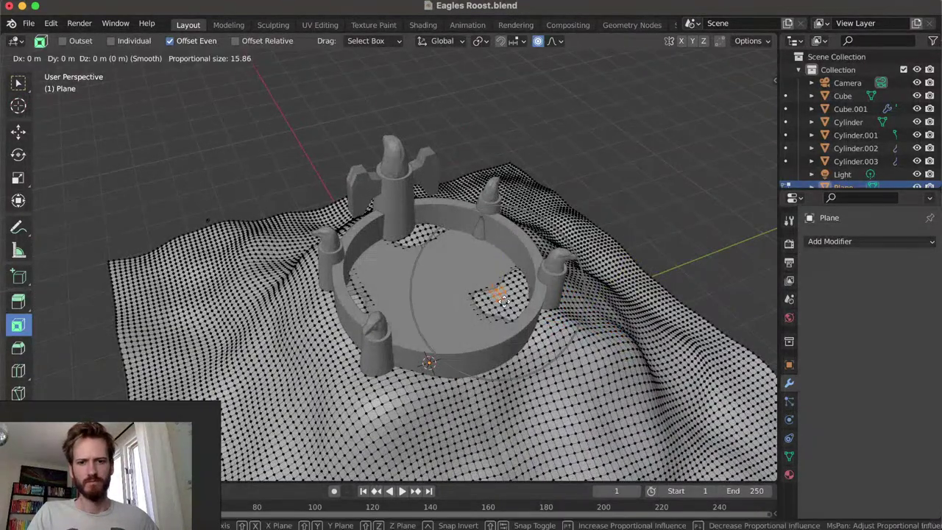
scroll(501, 303, up, 2)
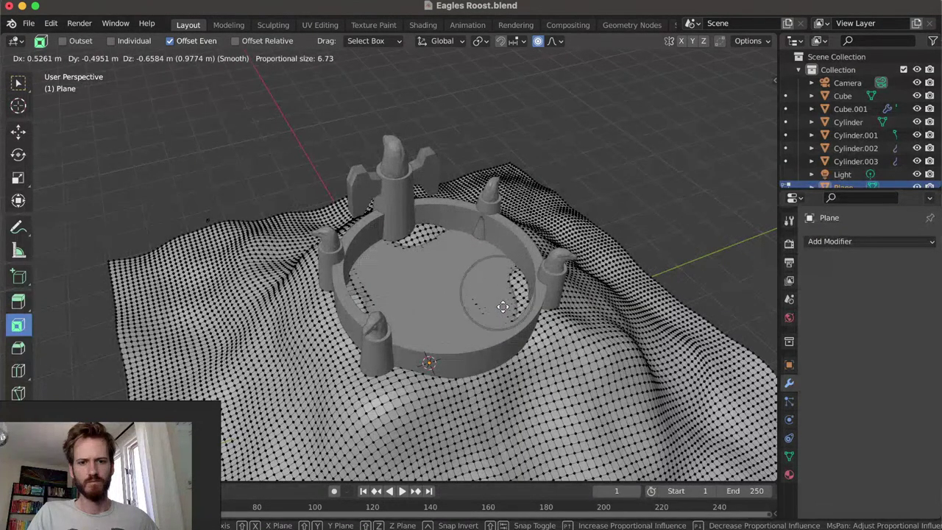
click(501, 317)
Select the hillside vertices under the corner tower on the castle's other side and raise them along Z with proportional editing
middle_drag(501, 316, 448, 228)
middle_drag(271, 203, 275, 231)
key(g)
key(z)
key(y)
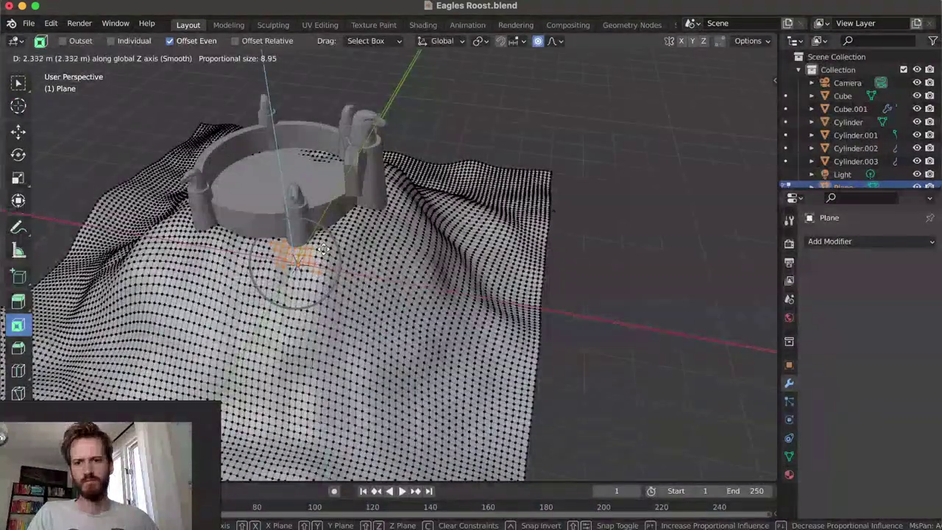
key(g)
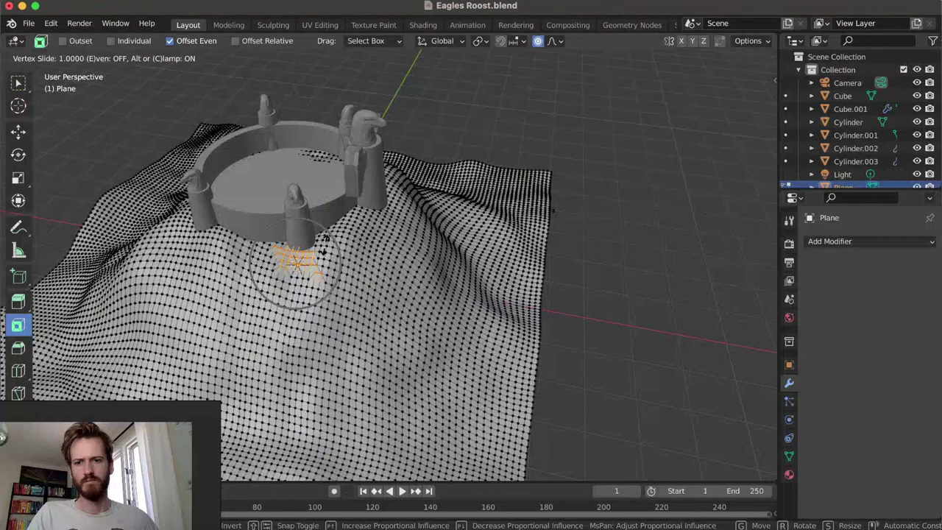
key(Escape)
key(g)
key(z)
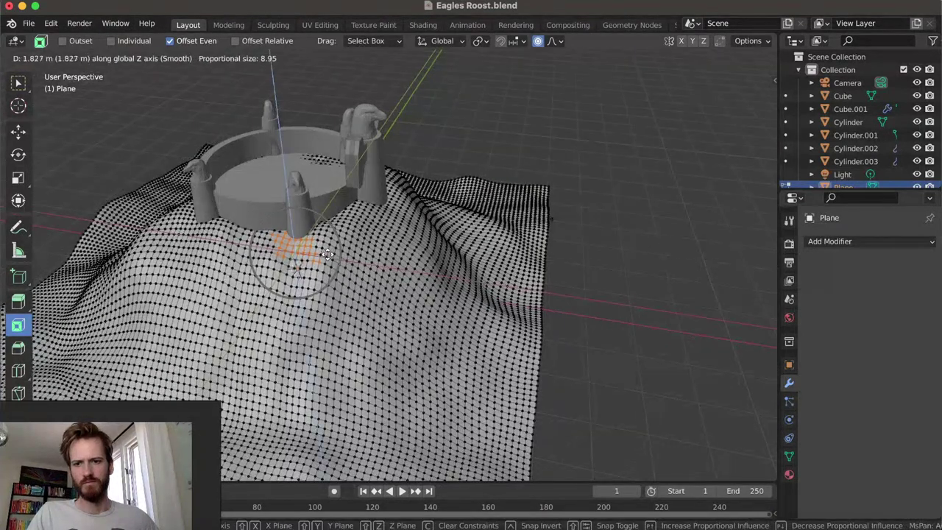
click(301, 249)
Switch to the camera view and raise a patch of the hill's front slope along Z to form a rocky bump
middle_drag(301, 249, 426, 168)
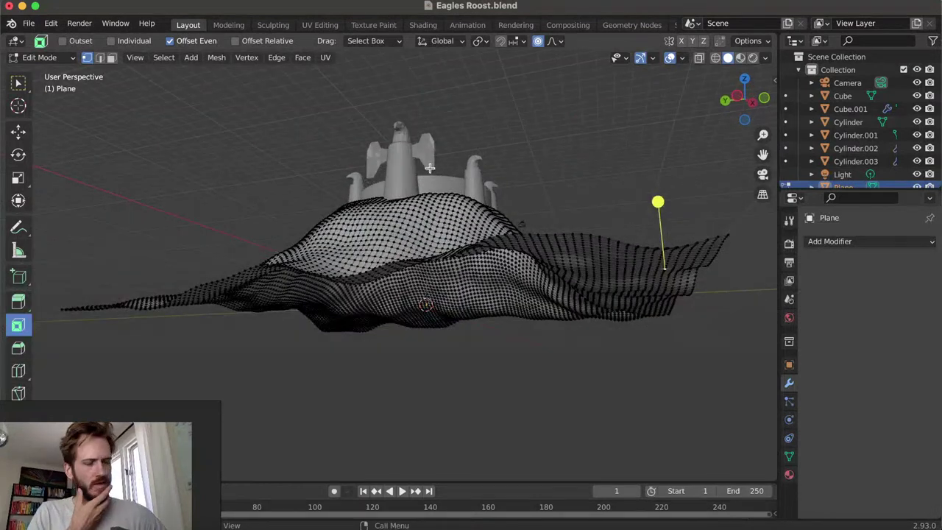
key(KP_0)
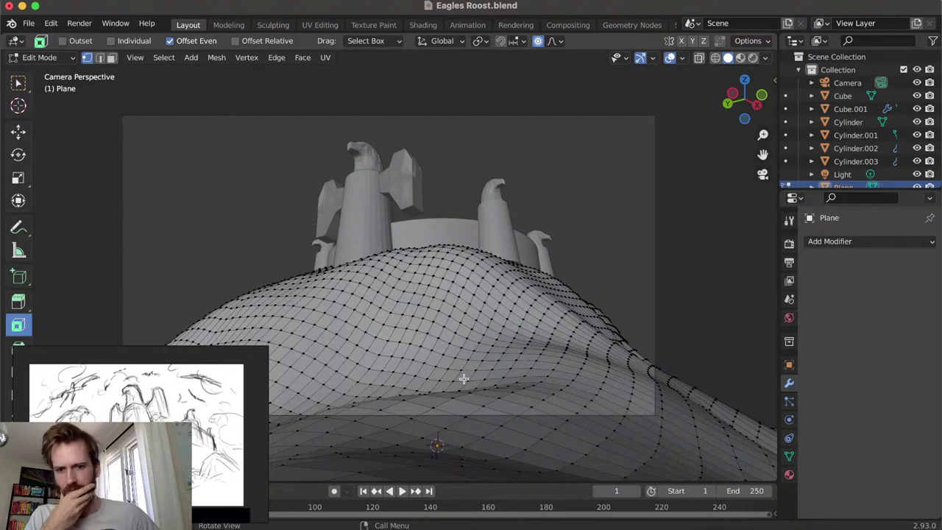
click(486, 367)
key(g)
key(z)
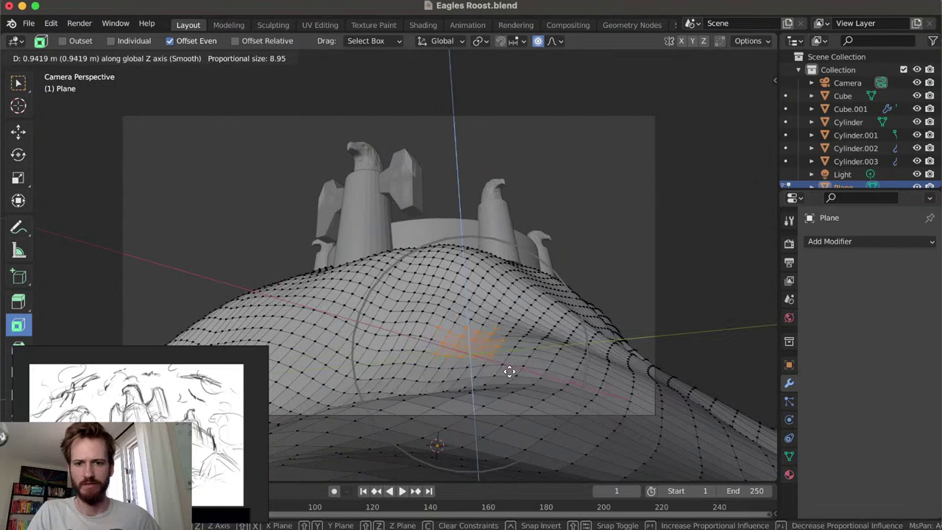
click(524, 326)
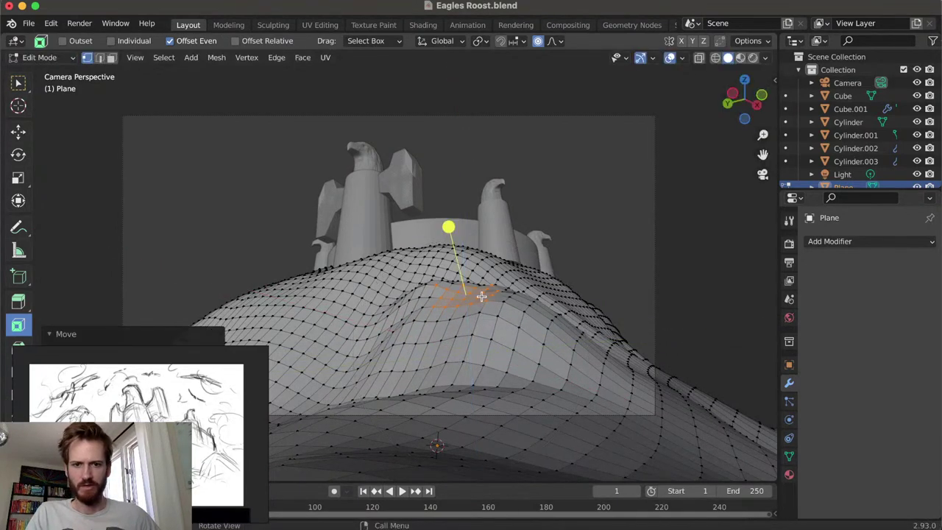
Raise the single vertex beside the new bump's crest along Z to extend the ridge below the corner tower
key(g)
key(z)
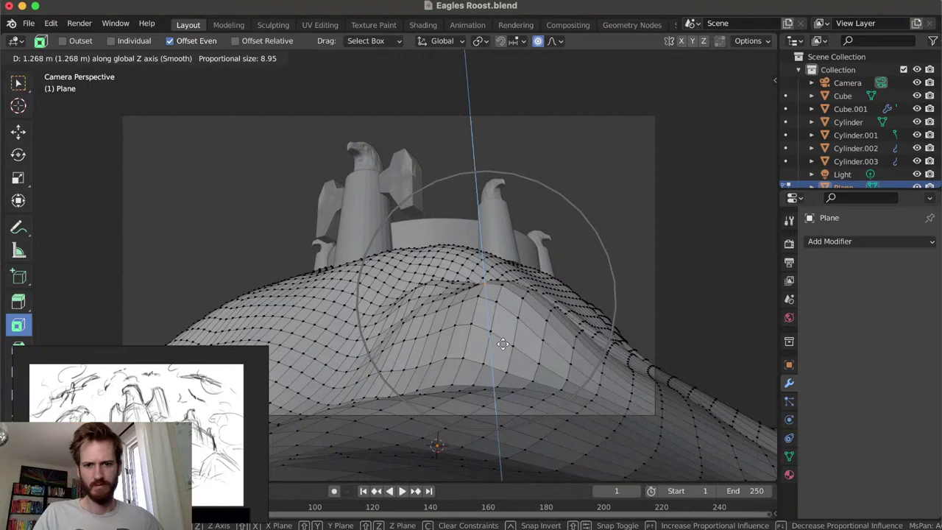
click(503, 297)
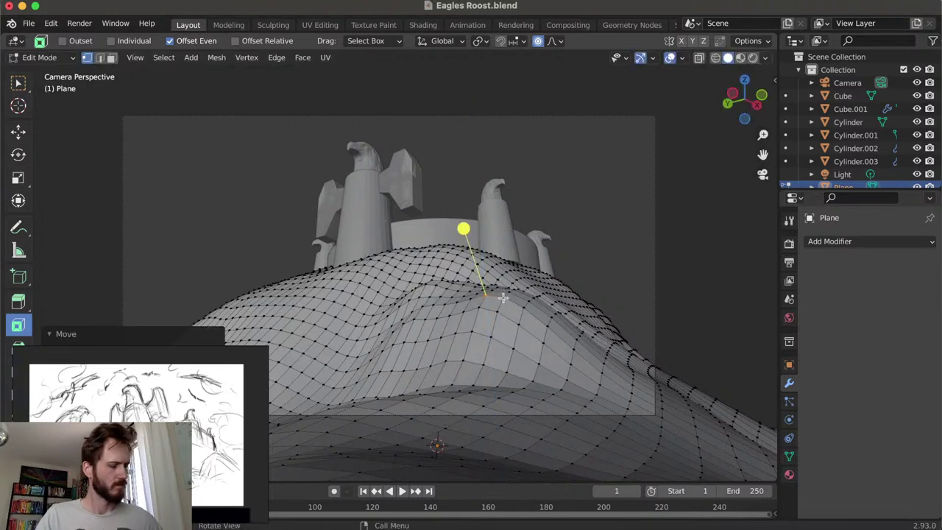
Select the slope vertices below the main tower's outer side and raise them along Z with proportional editing
click(293, 324)
key(g)
key(z)
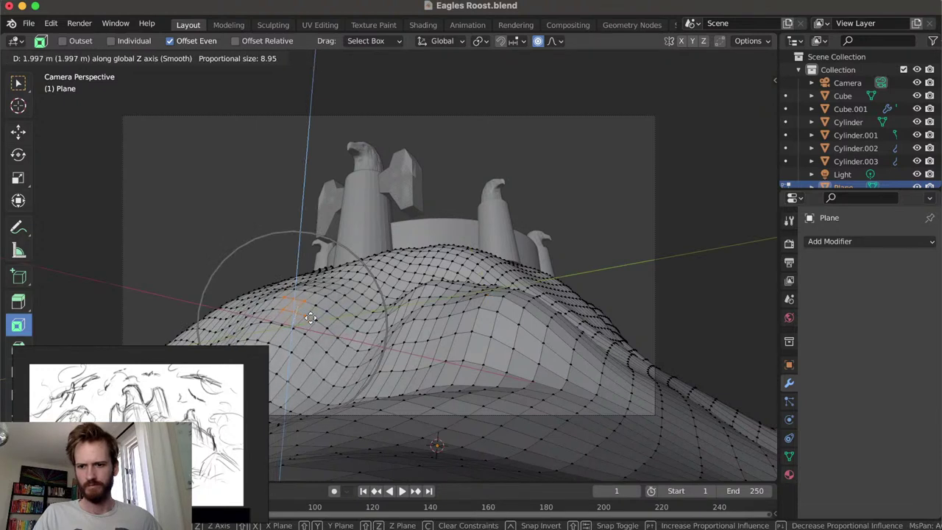
click(317, 317)
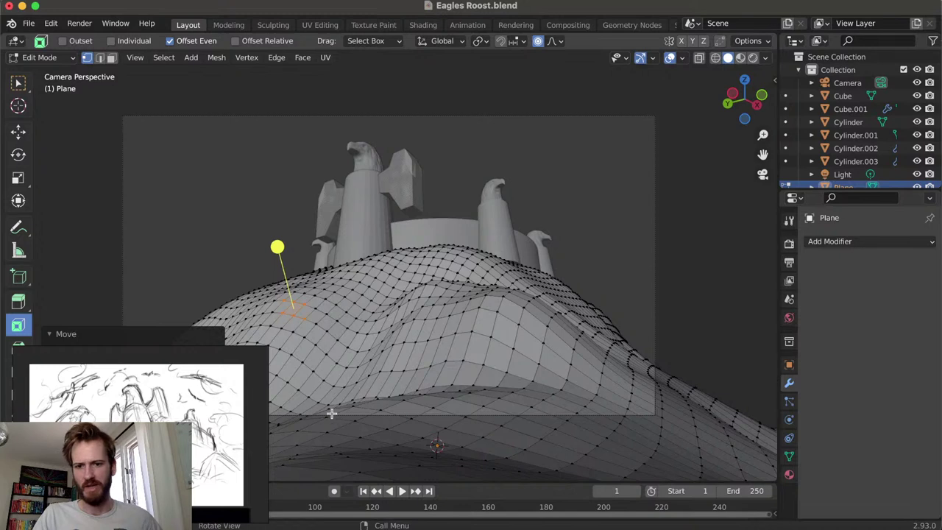
Raise the foreground terrain vertices just below the camera frame's lower edge along Z with proportional editing
click(387, 447)
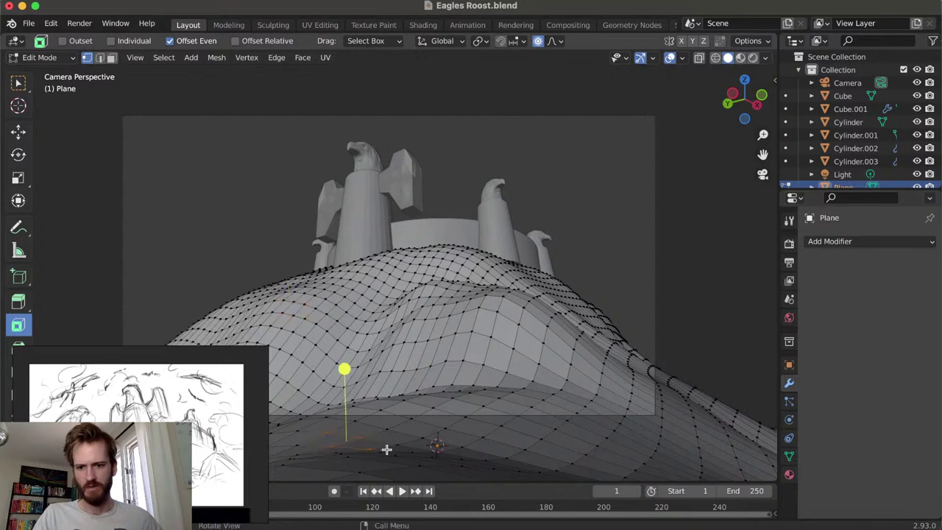
key(g)
key(z)
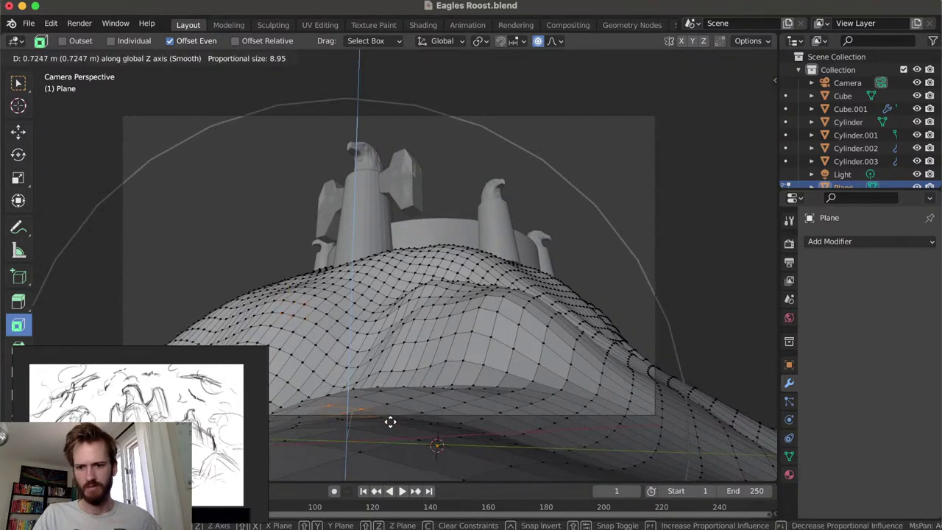
Raise two patches of terrain vertices in the camera view's foreground along Z with smooth proportional falloff, changing the influence size for the second
click(373, 428)
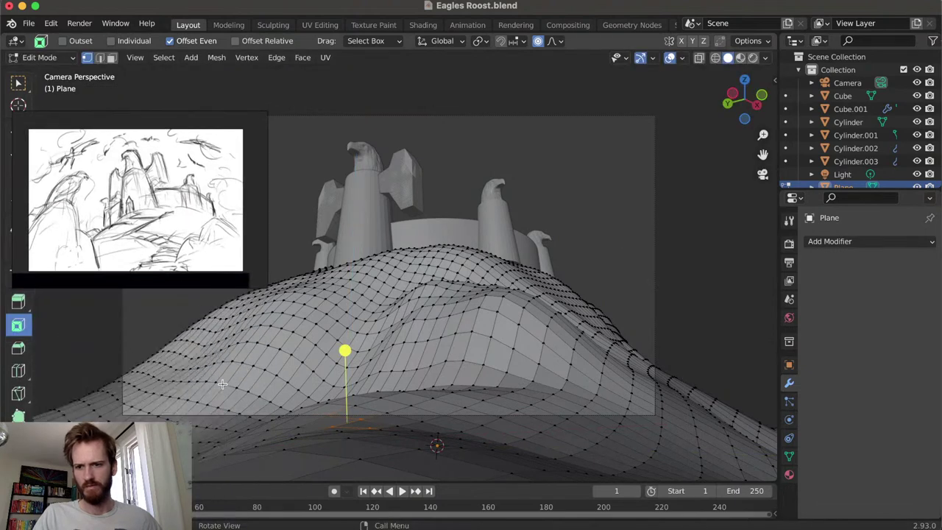
click(200, 432)
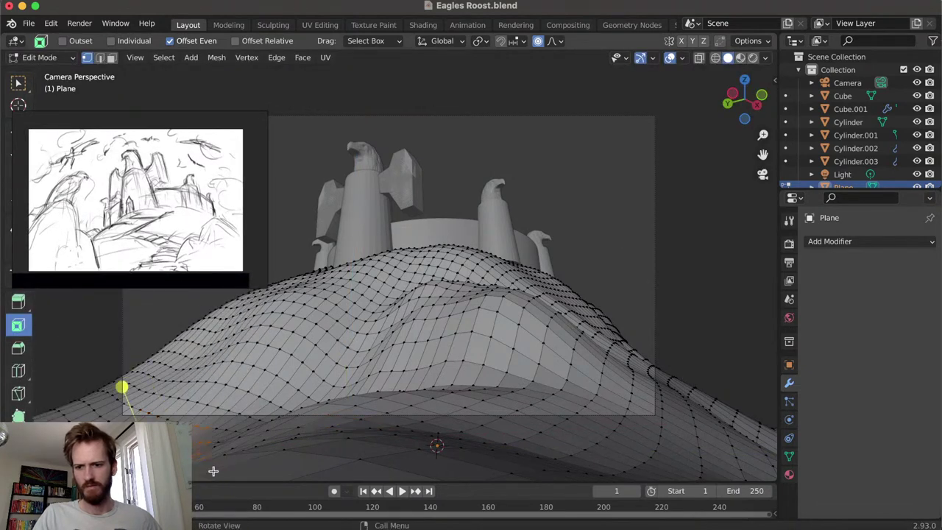
key(g)
key(z)
scroll(217, 467, down, 6)
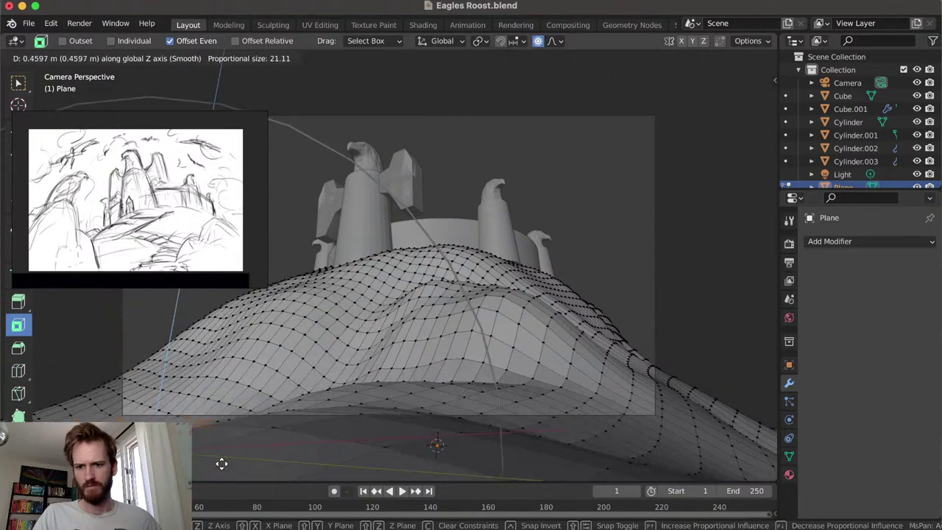
scroll(220, 463, down, 10)
click(215, 460)
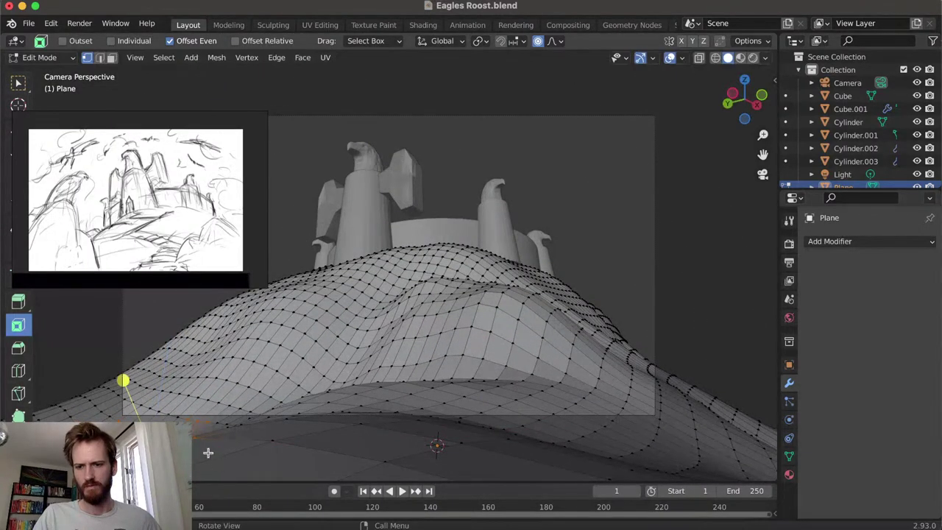
Adjust the height of the left foreground terrain patch along Z, then return to Object Mode and deselect the terrain
key(g)
key(y)
key(z)
click(211, 441)
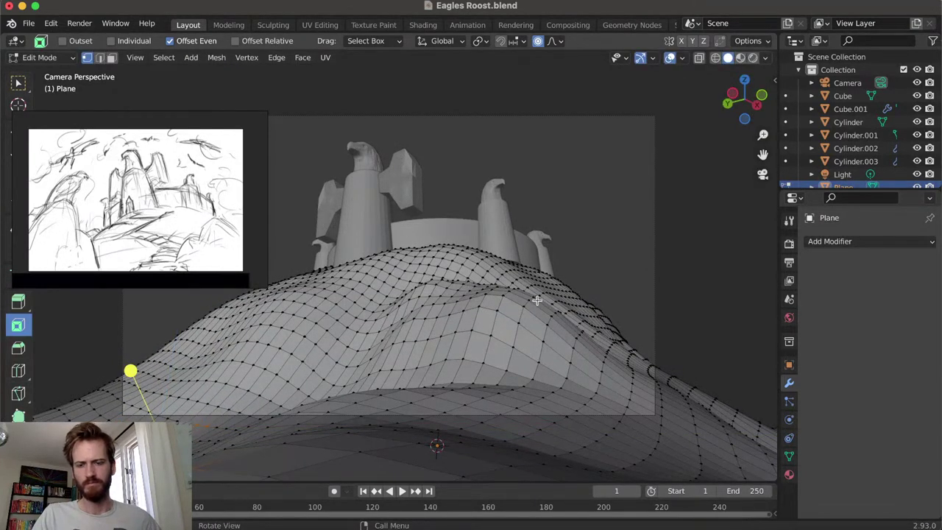
key(Tab)
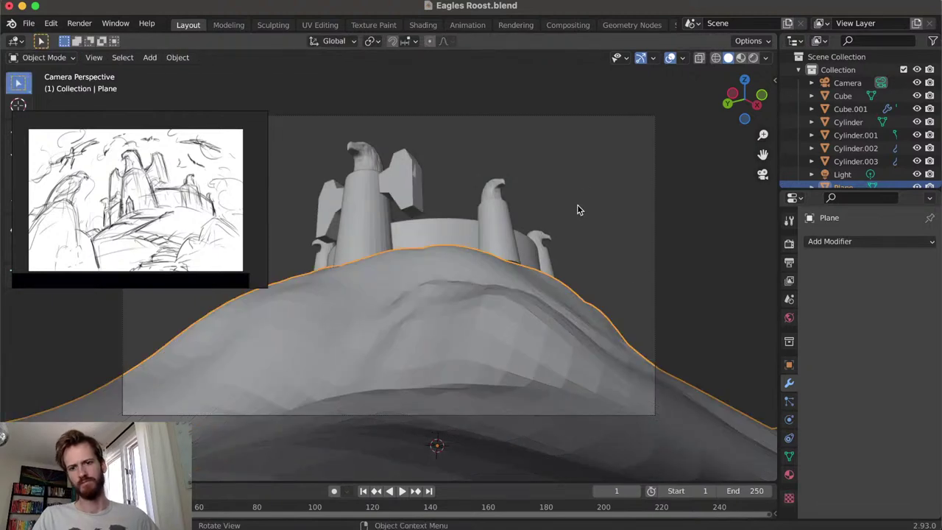
click(589, 245)
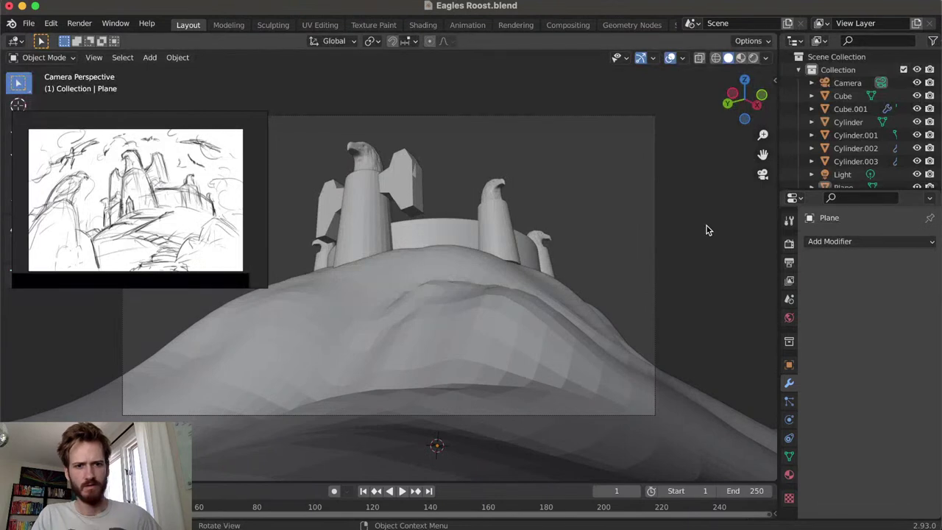
Lock the camera to the view so navigation moves the camera, leaving nothing selected and the sidebar hidden
key(n)
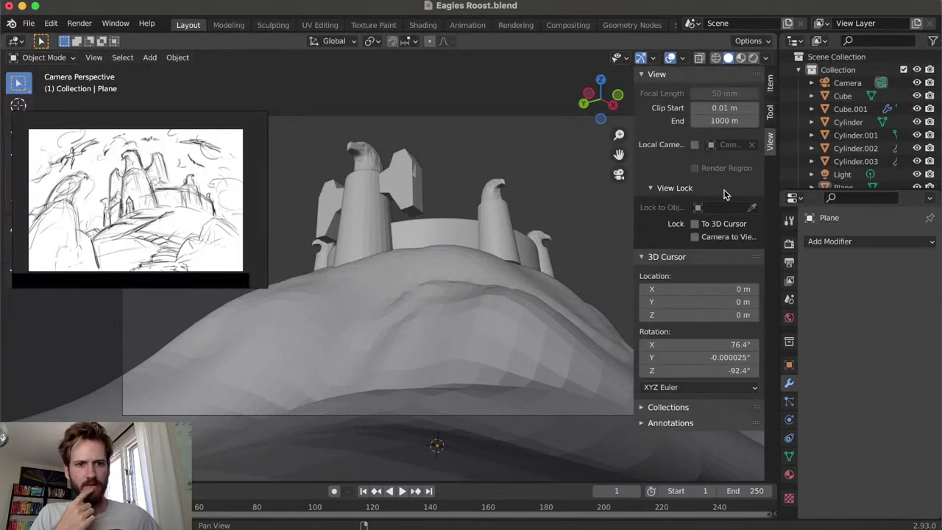
click(694, 236)
click(572, 292)
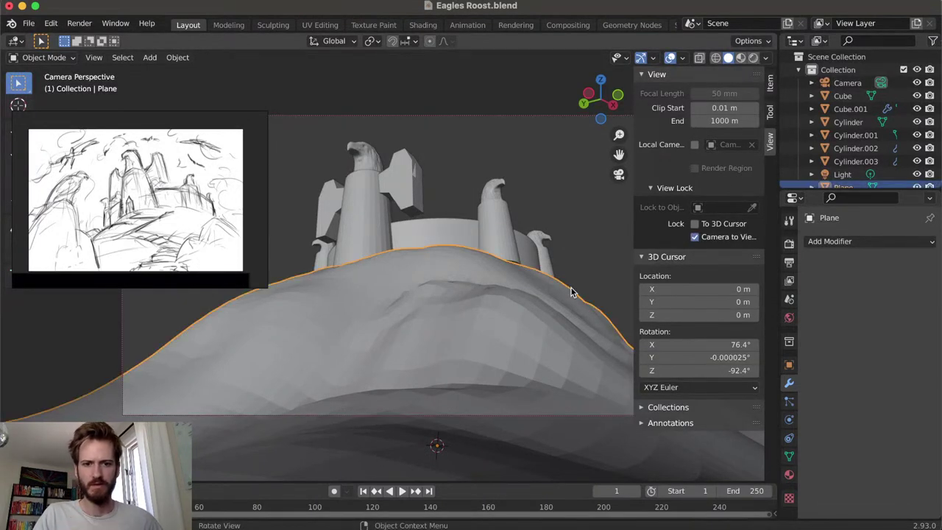
click(594, 245)
key(n)
Reframe the camera so the castle sits slightly lower in the shot, and turn off the Camera to View lock
scroll(448, 259, down, 3)
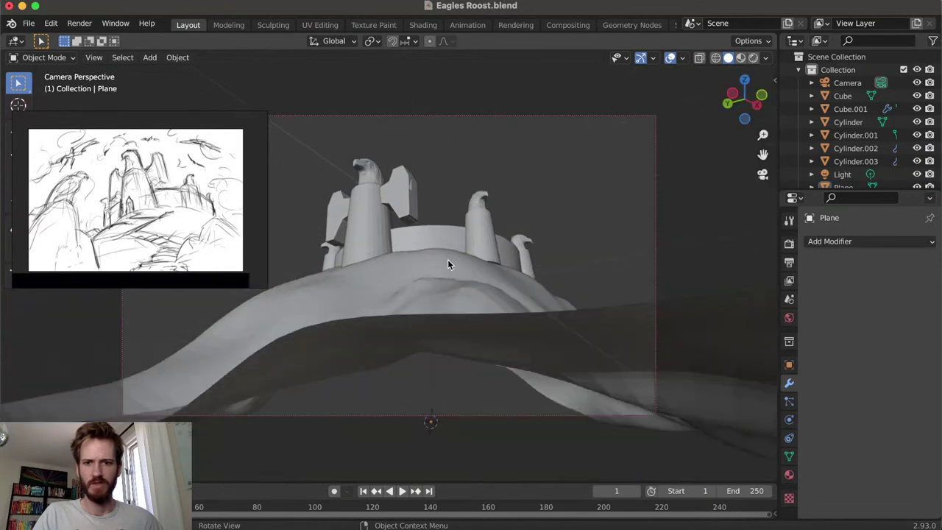
scroll(447, 263, up, 3)
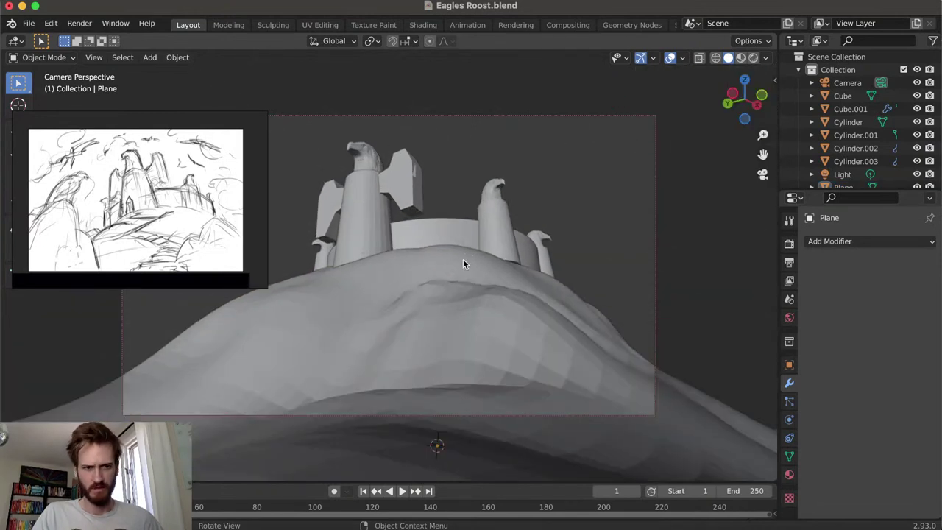
scroll(468, 243, down, 1)
scroll(470, 248, up, 2)
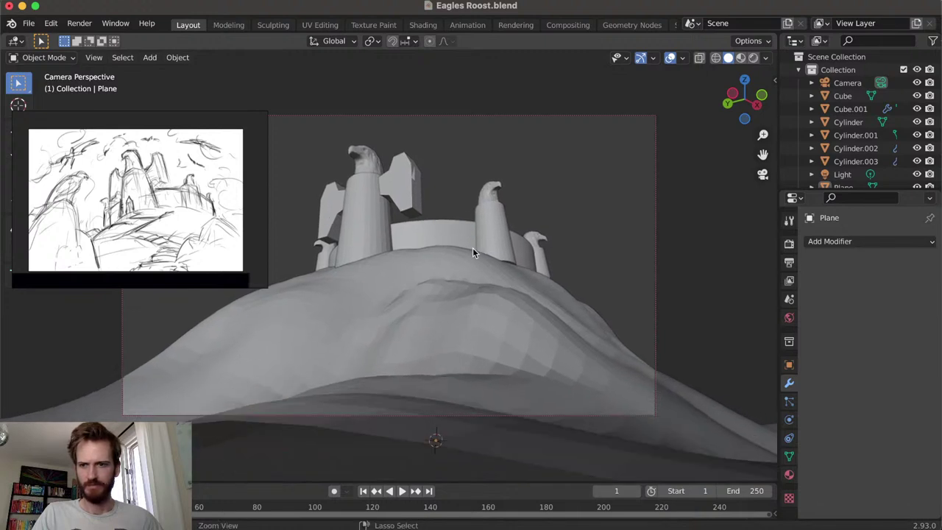
shift+middle_drag(472, 247, 482, 265)
scroll(482, 266, up, 2)
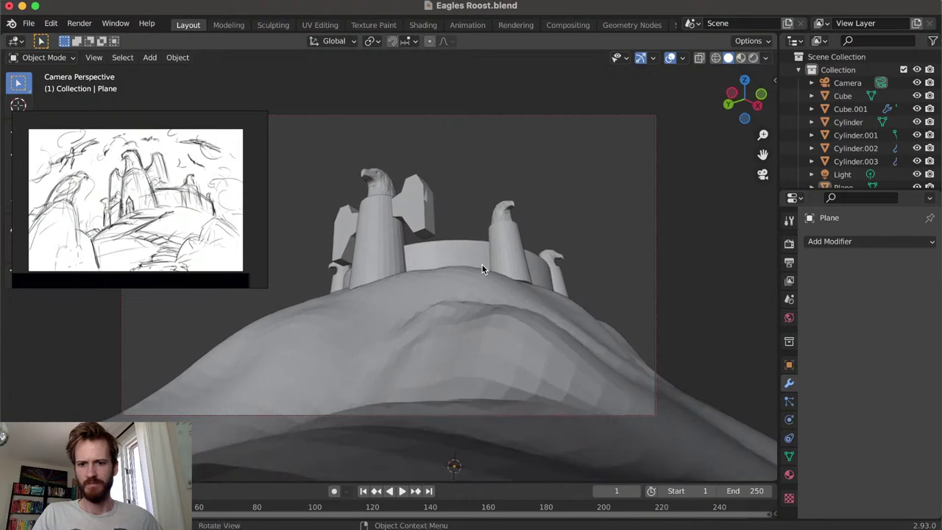
scroll(482, 264, up, 3)
scroll(482, 265, down, 3)
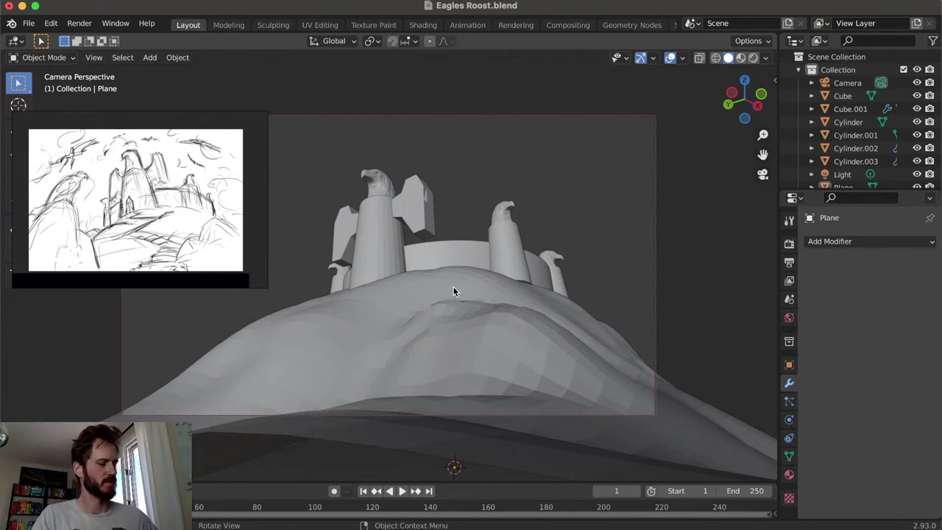
middle_drag(550, 305, 529, 289)
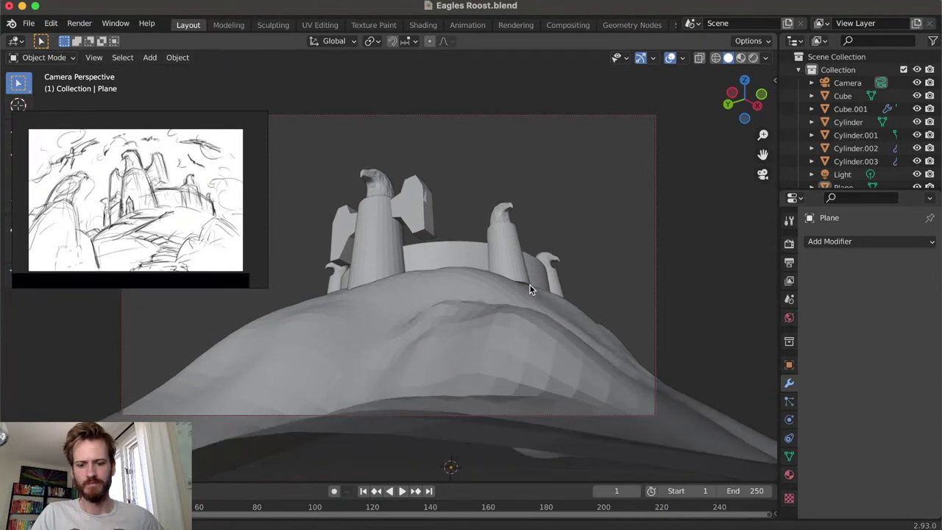
key(n)
click(694, 237)
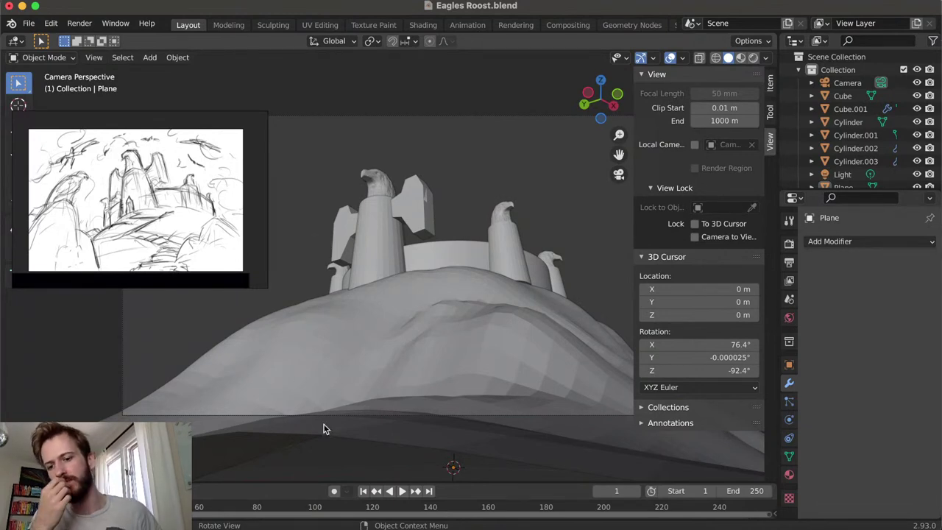
Nudge the floating reference sketch slightly while the browser is open, and return to Blender with the sidebar hidden
click(264, 524)
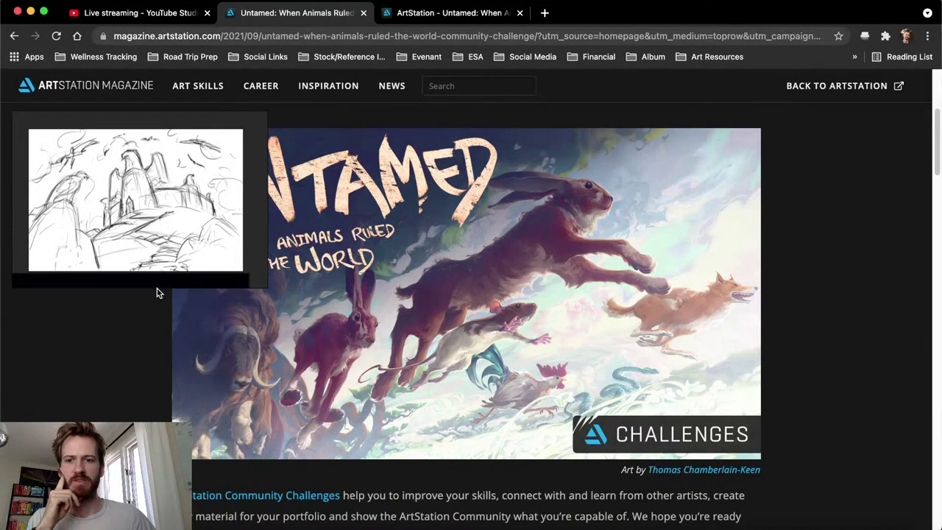
mouse_move(187, 233)
mouse_down()
mouse_move(161, 392)
mouse_move(147, 298)
mouse_move(197, 212)
mouse_up()
click(31, 11)
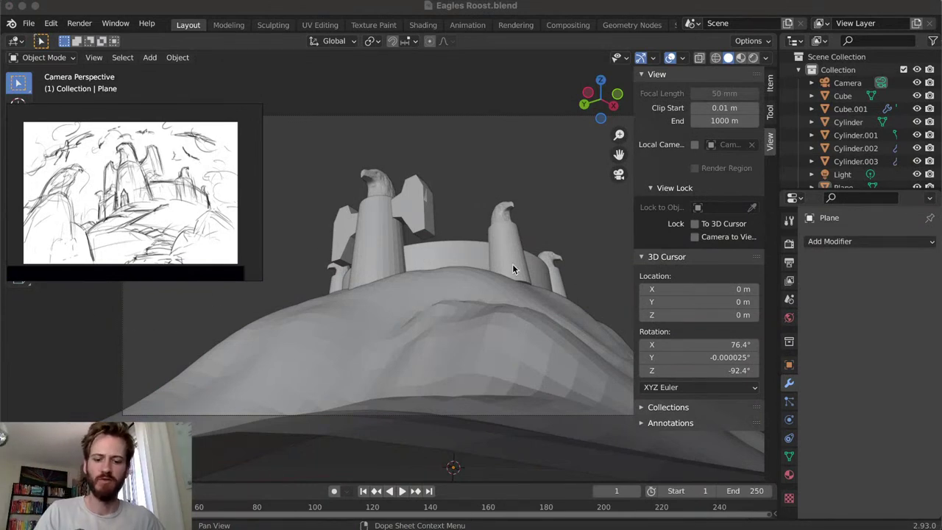
click(494, 182)
key(n)
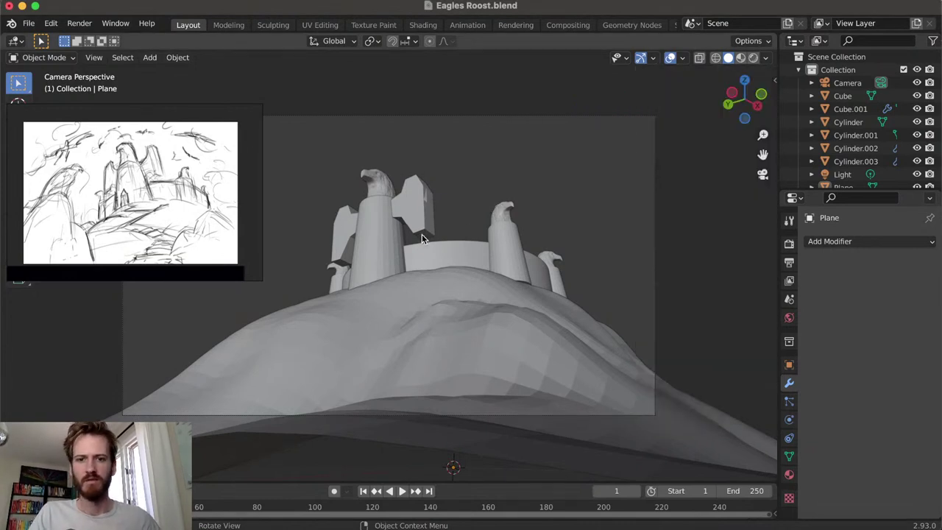
Select all castle parts, including the wall, towers, wings and main eagle head, and scale them to about 0.92 along local Z
middle_drag(418, 229, 390, 255)
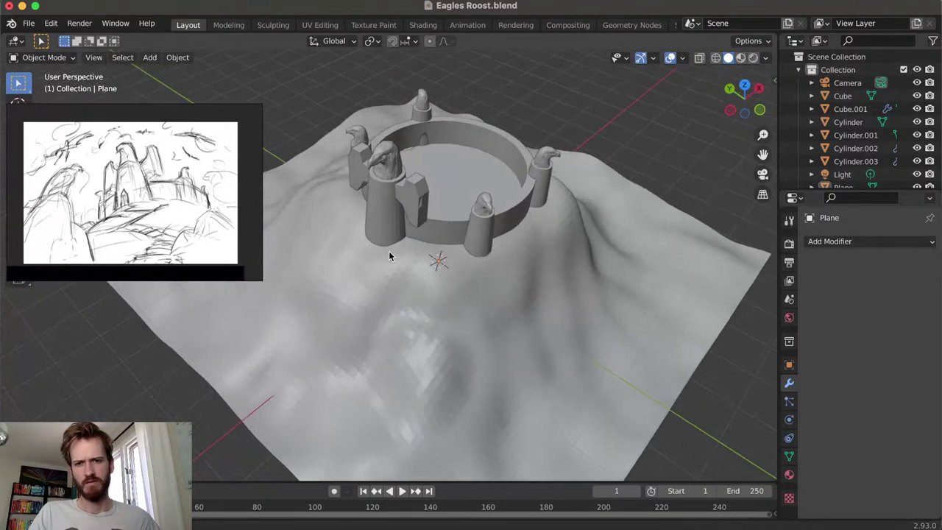
click(443, 224)
shift+click(442, 220)
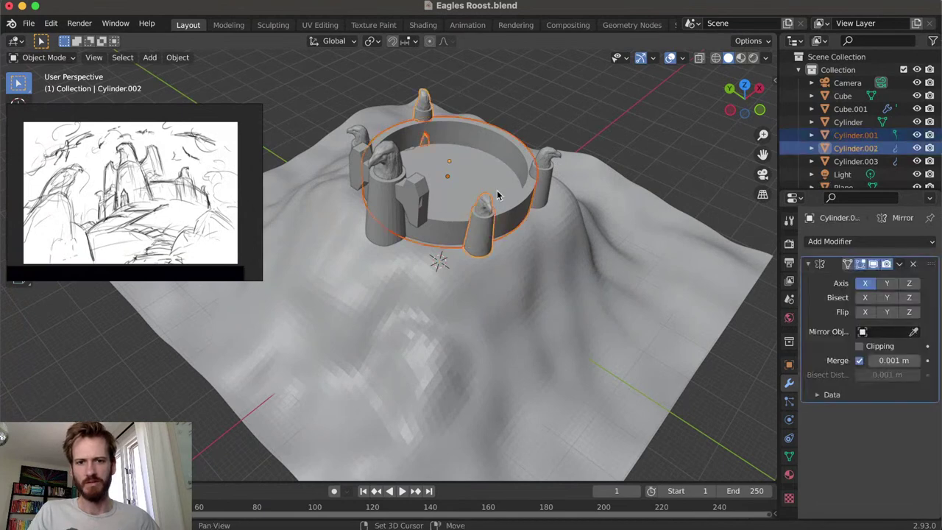
shift+click(545, 175)
shift+click(402, 205)
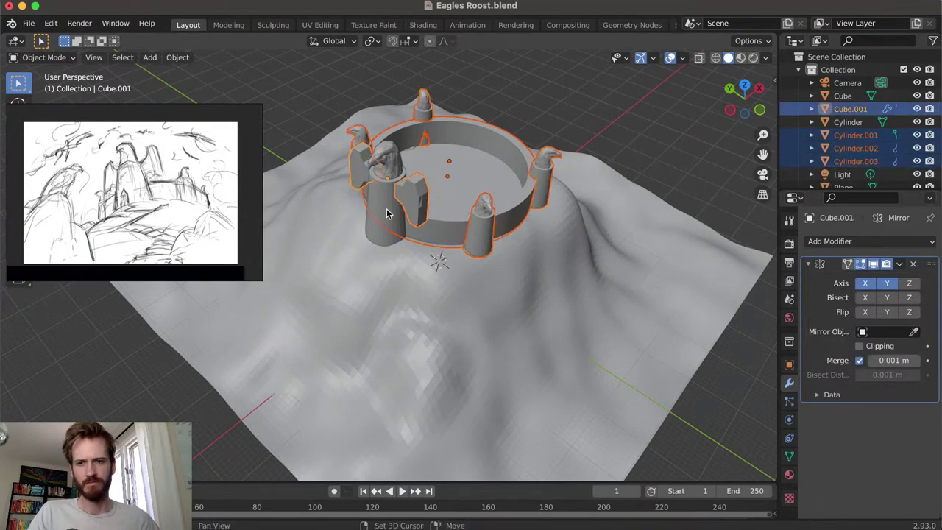
shift+click(389, 210)
mouse_move(451, 208)
middle_down()
mouse_move(431, 177)
mouse_move(456, 206)
middle_up()
shift+click(441, 193)
key(s)
key(z)
key(z)
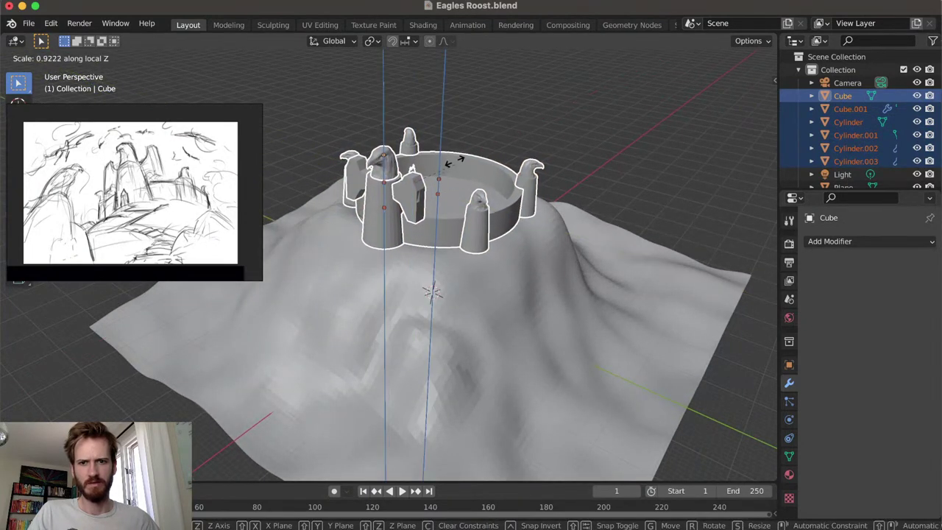
click(452, 156)
Raise the selected castle parts along global Z on the hilltop, scale them up slightly, and deselect them in the camera view
middle_drag(451, 157, 473, 134)
key(g)
key(z)
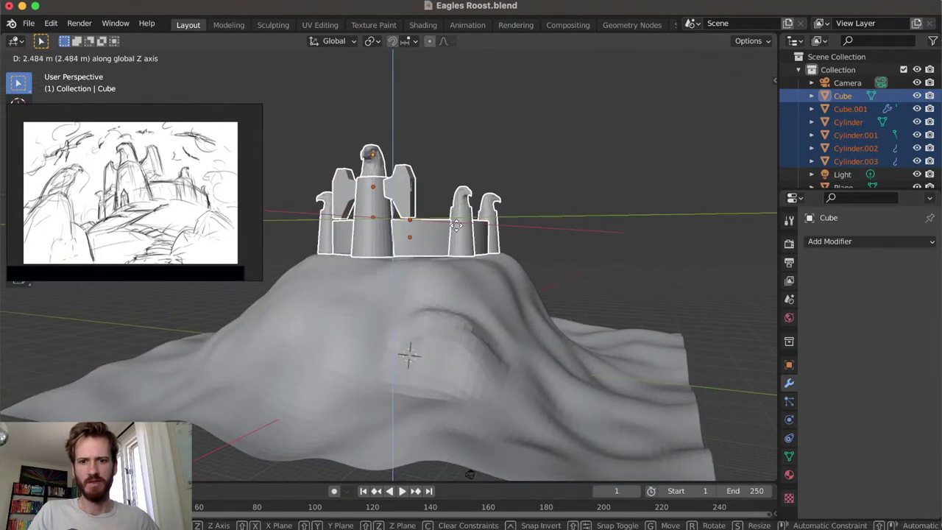
click(454, 234)
key(s)
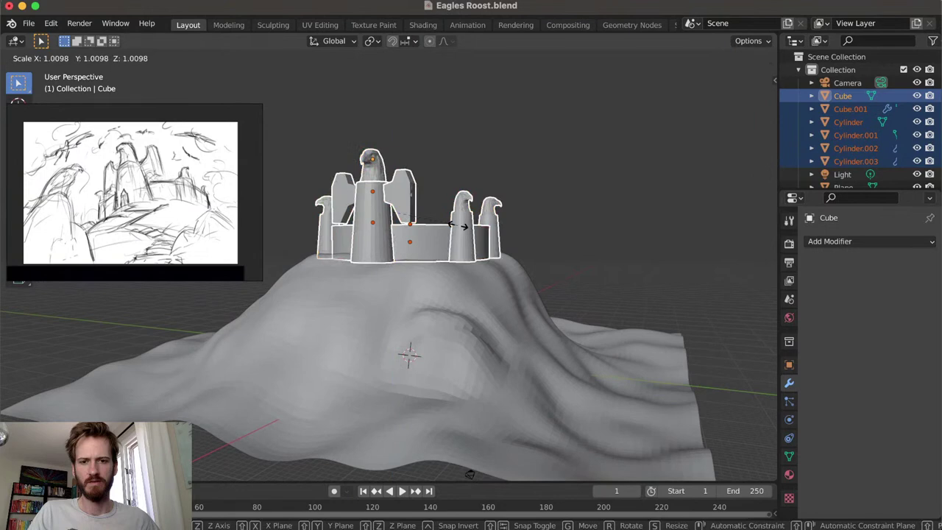
click(460, 210)
mouse_move(460, 210)
middle_down()
mouse_move(448, 194)
mouse_move(447, 219)
middle_up()
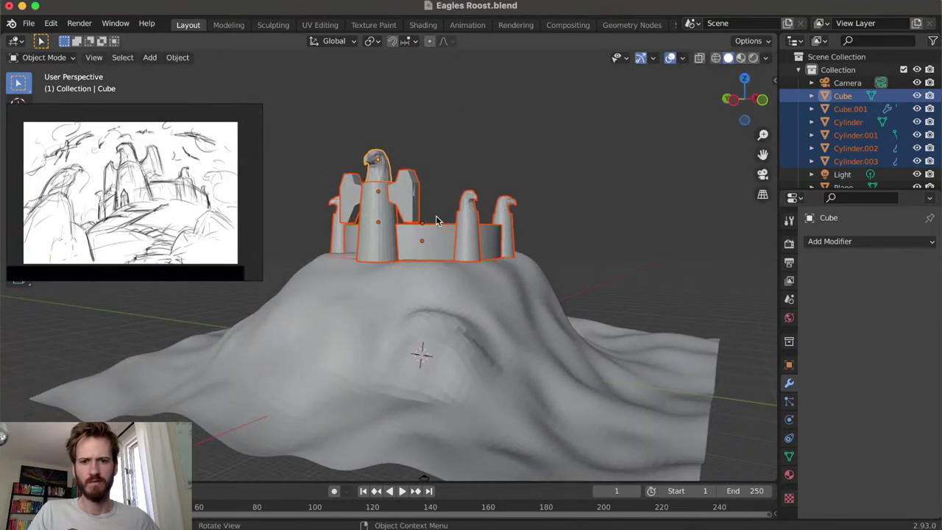
key(KP_0)
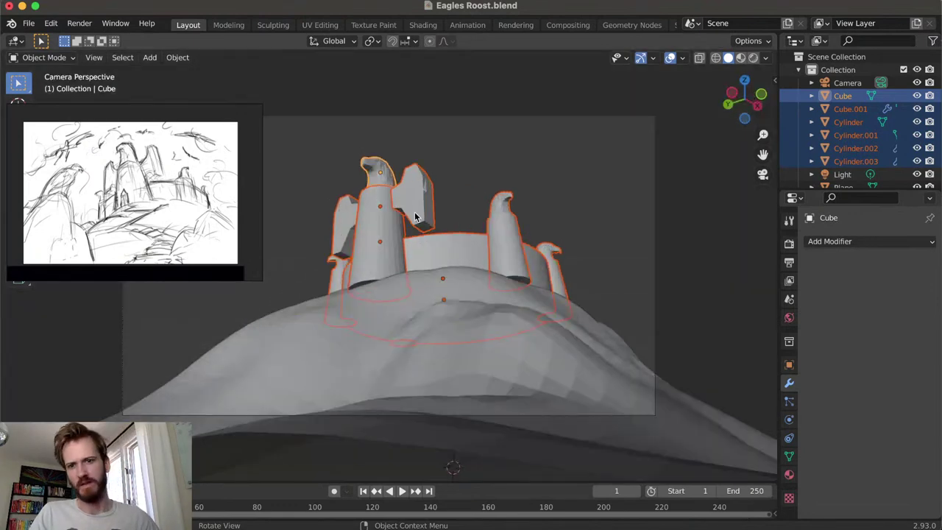
click(507, 173)
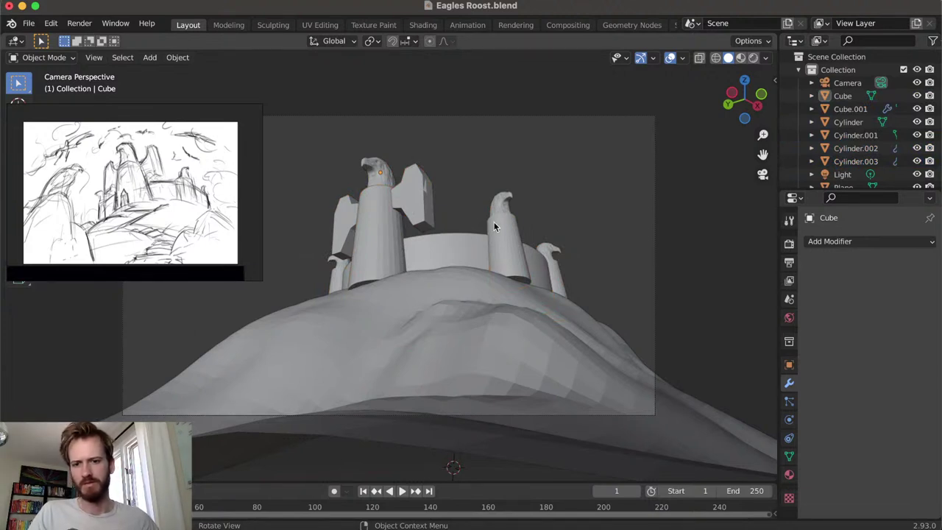
Scale the terrain plane to about 1.5 along global Y and about 1.2 along global X
middle_drag(476, 263, 472, 283)
scroll(471, 309, down, 3)
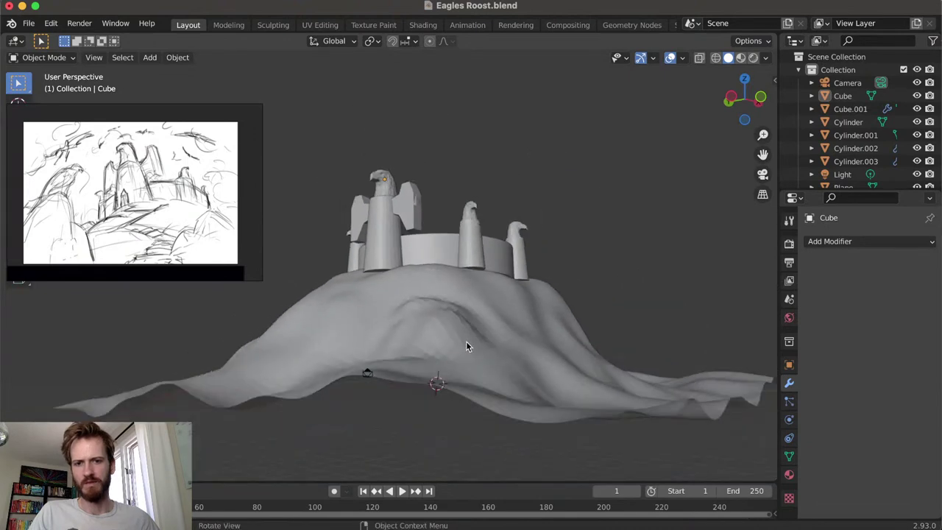
middle_drag(444, 273, 433, 377)
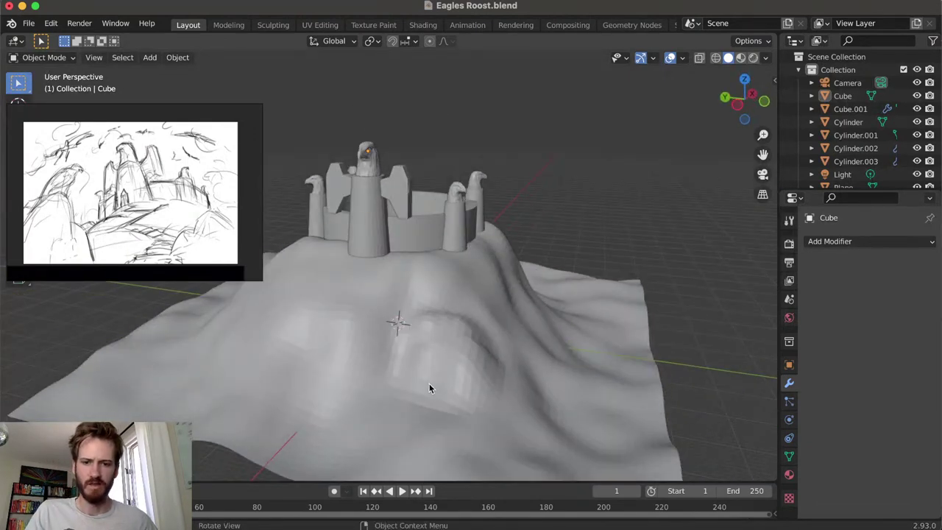
click(436, 368)
key(s)
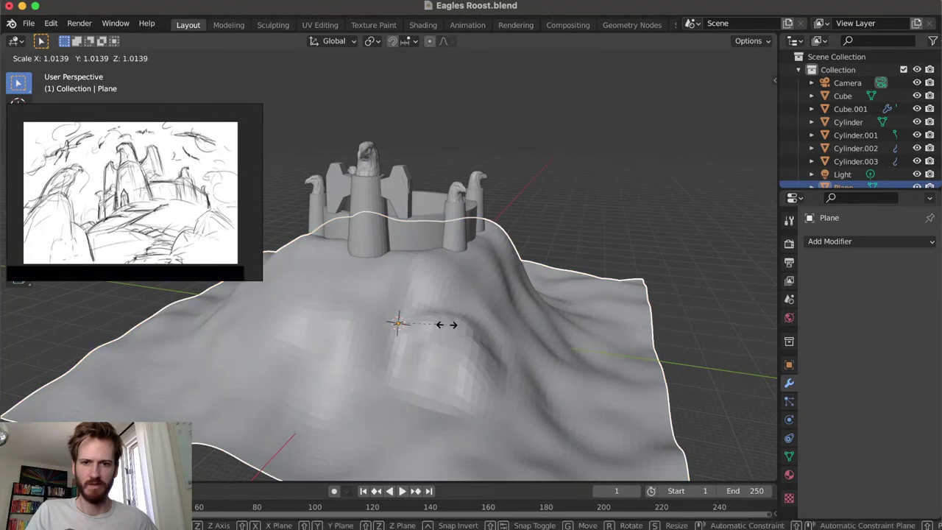
key(y)
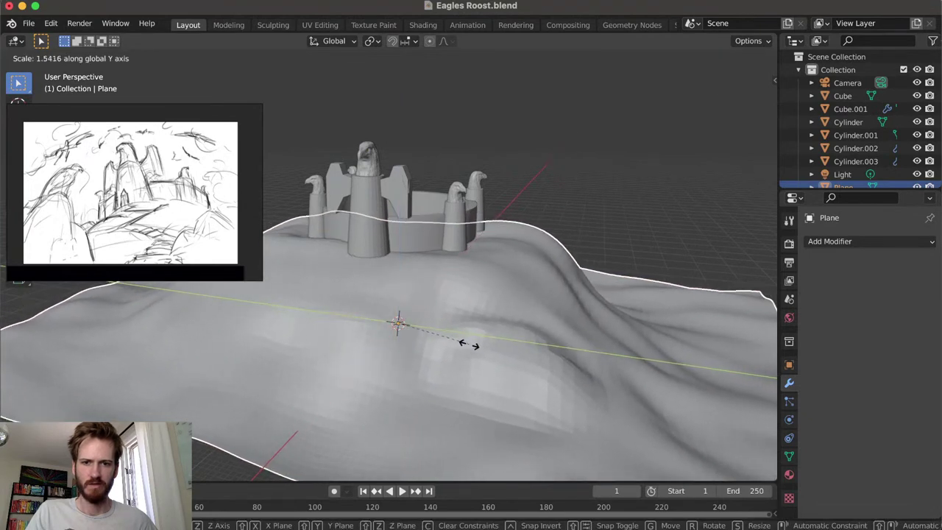
click(460, 339)
key(s)
key(x)
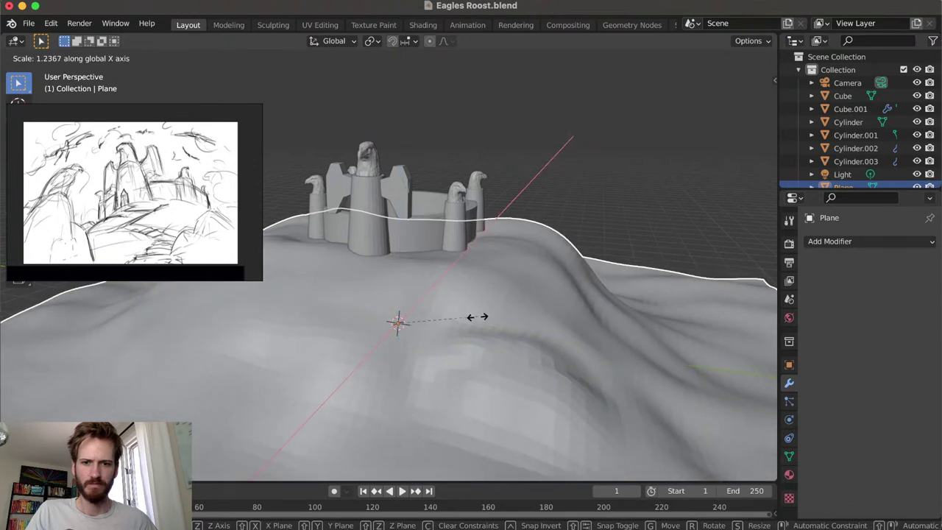
click(476, 318)
Rescale the terrain along Z and raise it about 0.7 m along global Z beneath the castle
middle_drag(475, 318, 461, 297)
key(s)
key(z)
click(422, 330)
key(g)
key(z)
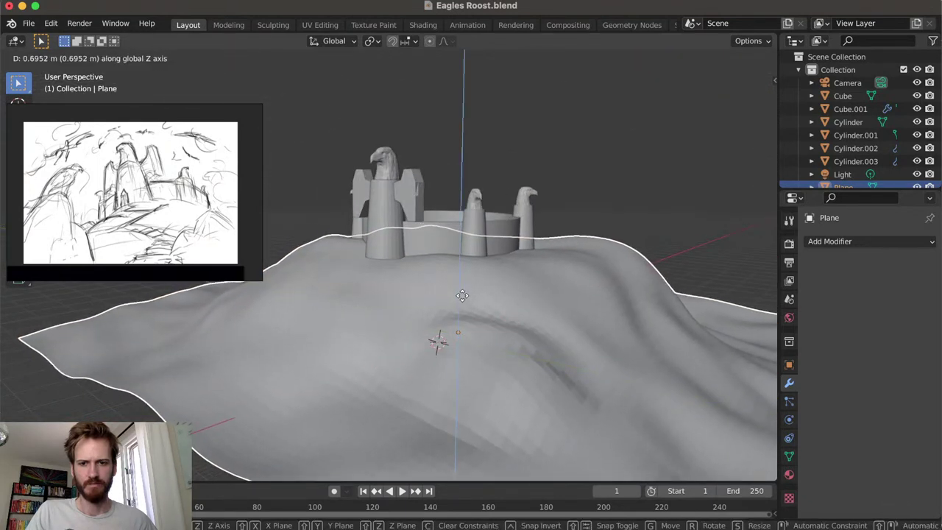
click(471, 296)
Edit the terrain mesh, lowering the patch in front of the castle wall about 0.75 m along global Z with smooth proportional falloff
middle_drag(471, 296, 365, 287)
key(Tab)
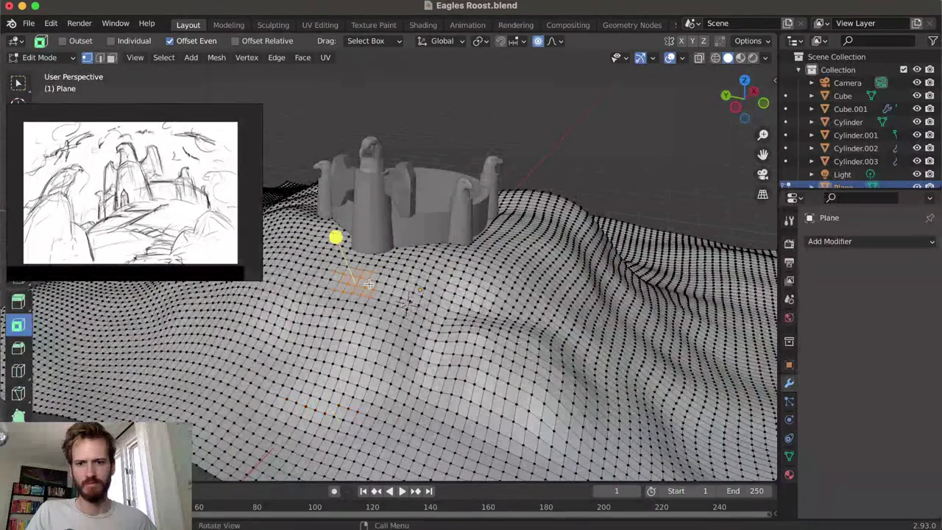
click(359, 279)
key(g)
key(z)
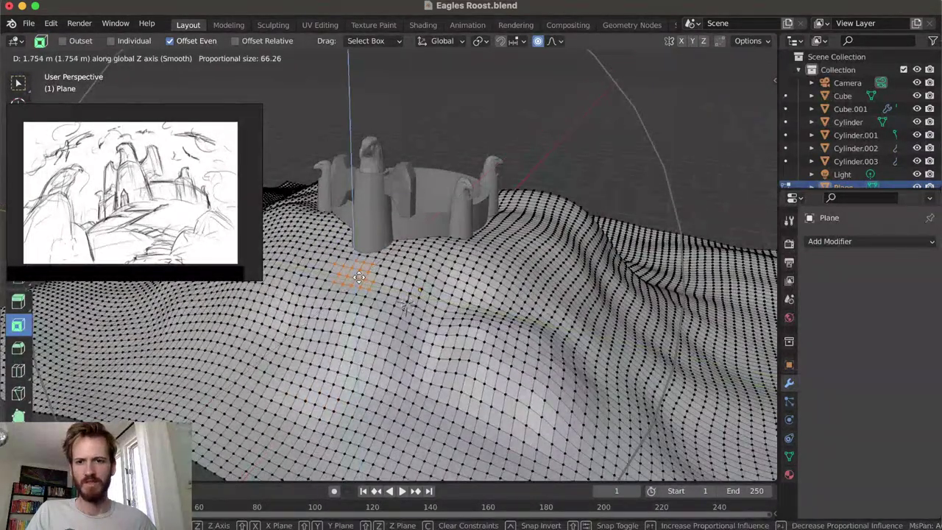
key(Escape)
middle_drag(359, 270, 423, 239)
key(g)
key(z)
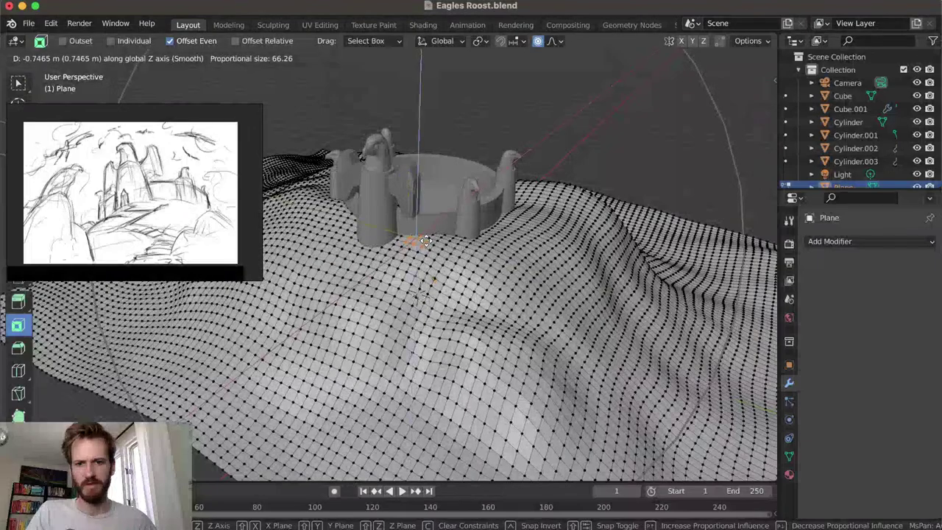
click(427, 242)
middle_drag(426, 242, 403, 212)
key(KP_0)
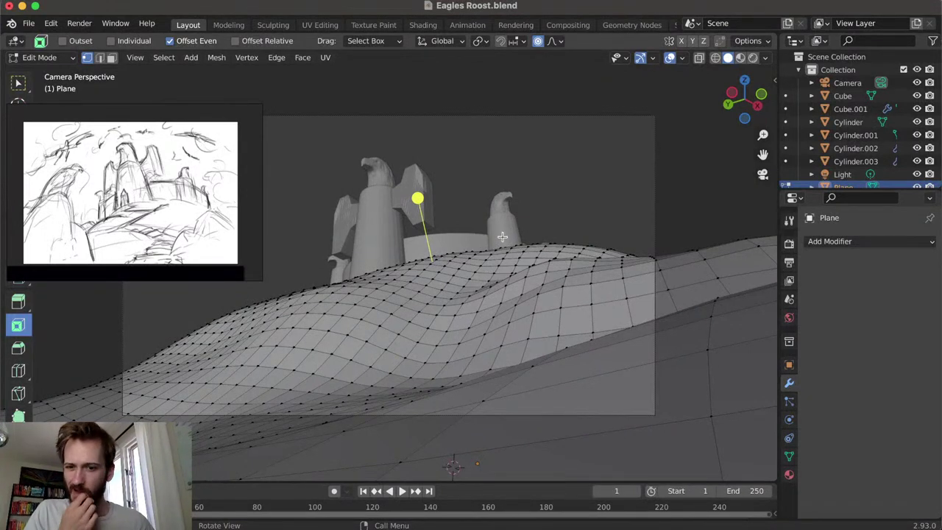
Lock the camera to the view, pull it back slightly from the castle, and unlock the camera again
key(n)
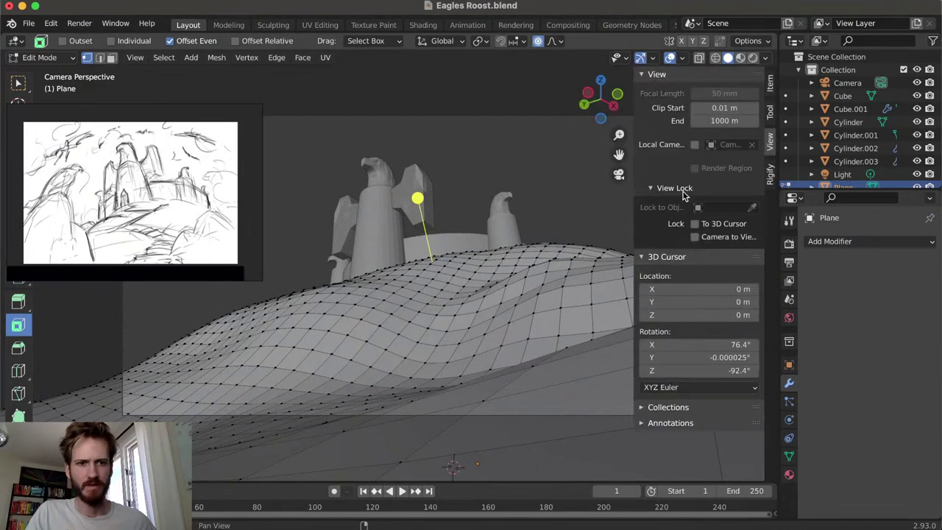
click(695, 236)
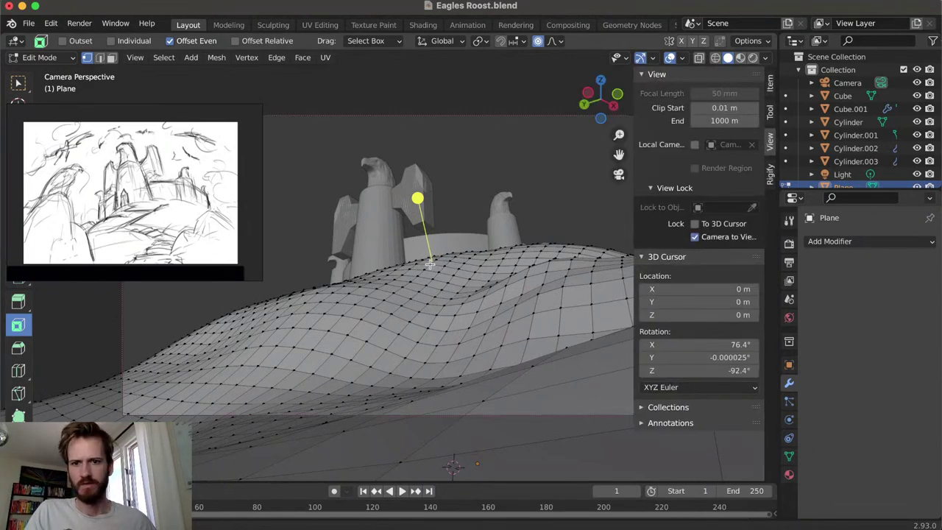
scroll(430, 267, down, 3)
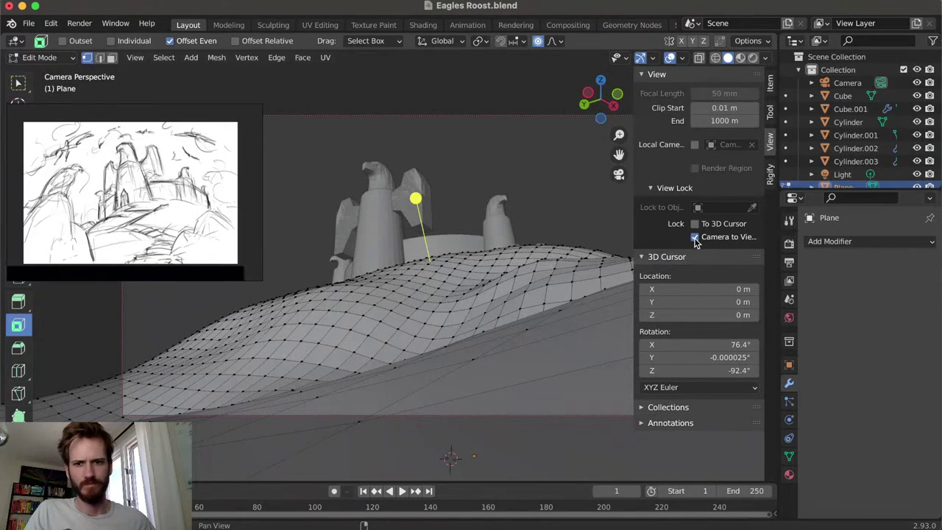
click(695, 237)
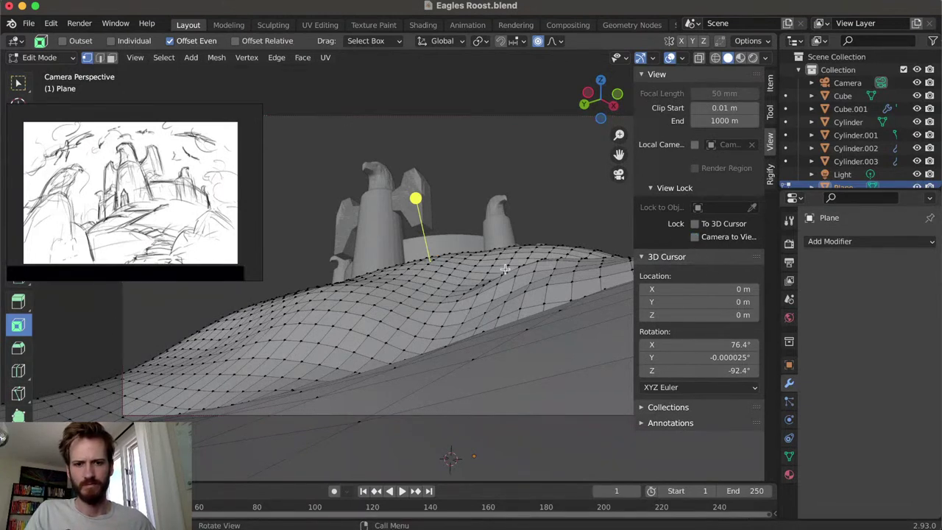
key(n)
click(540, 250)
key(g)
key(z)
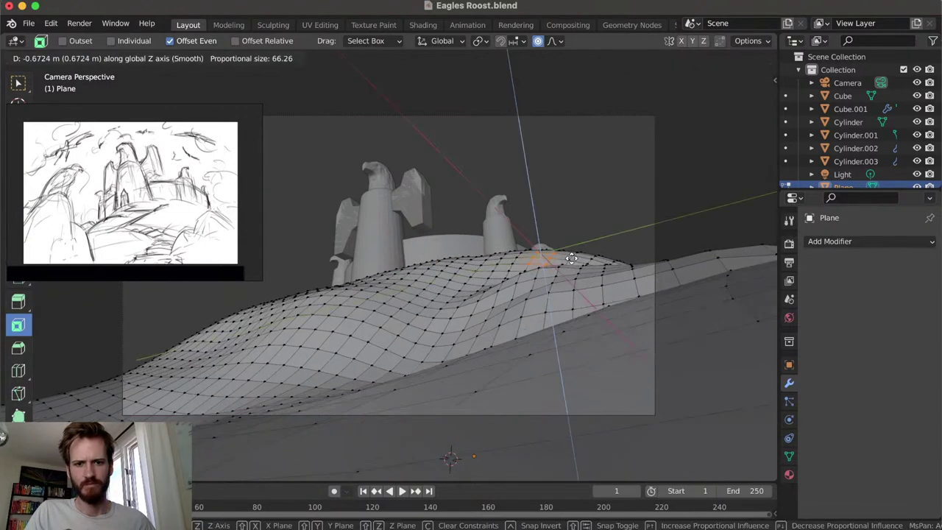
key(Escape)
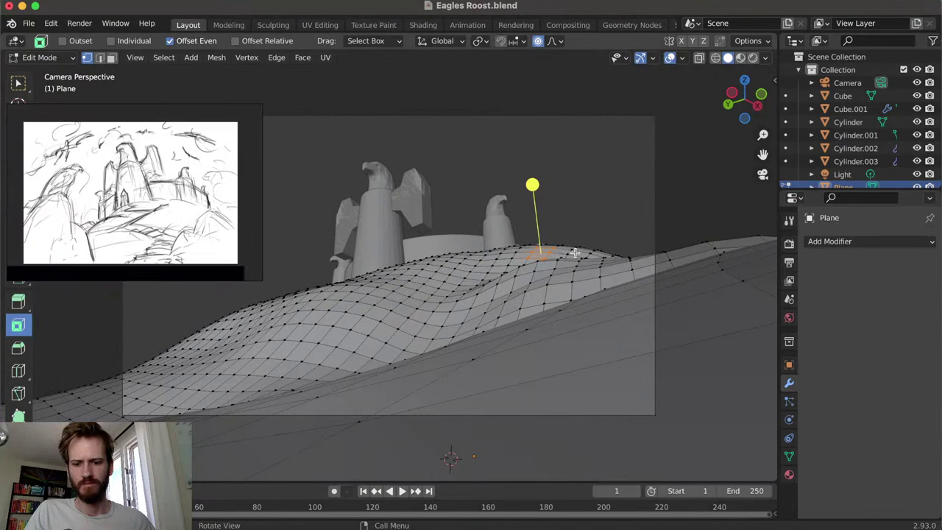
key(g)
key(z)
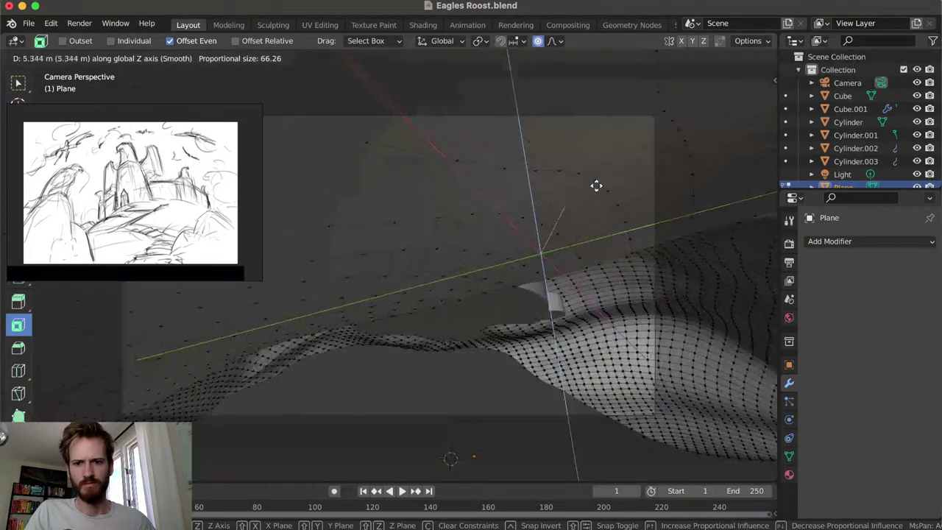
click(588, 195)
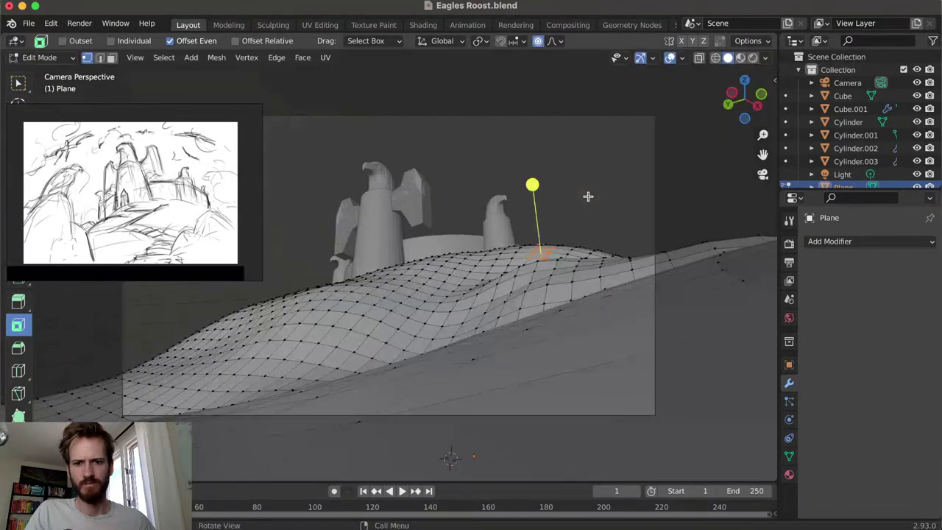
Select a terrain patch downhill of the front side tower, reduce the proportional size to about 13, and lower the patch
middle_drag(564, 269, 567, 307)
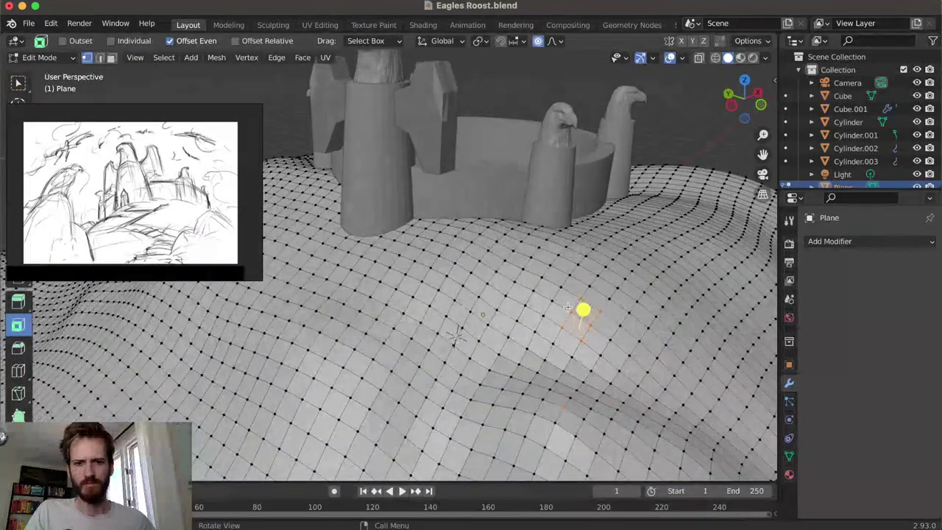
click(574, 295)
key(g)
key(z)
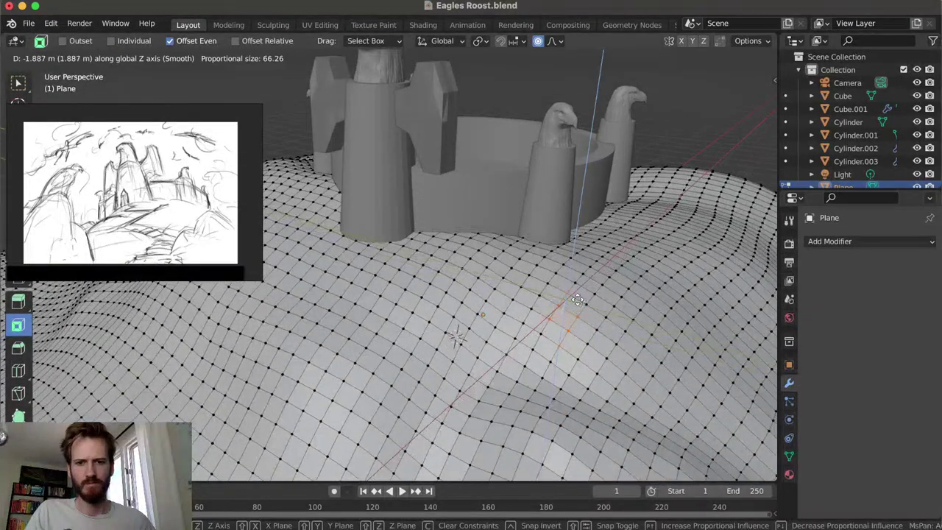
right_click(576, 293)
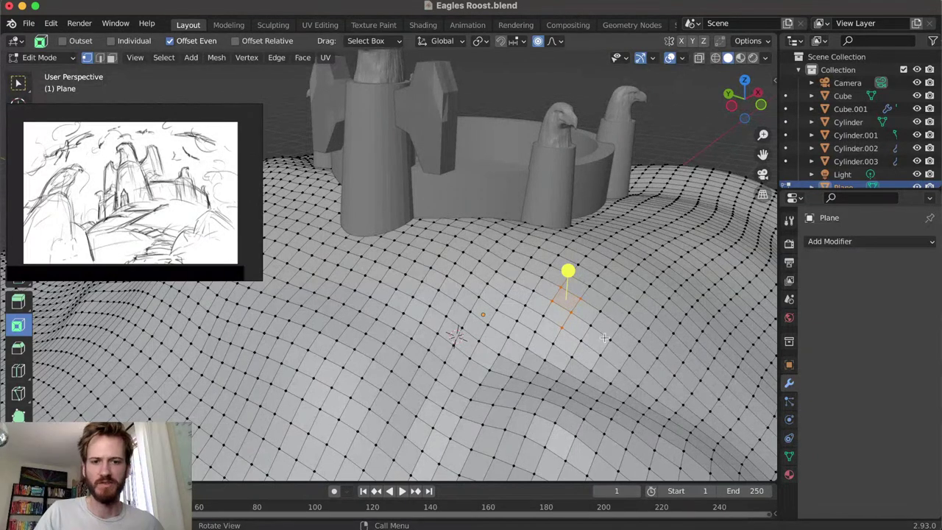
key(g)
scroll(585, 314, up, 16)
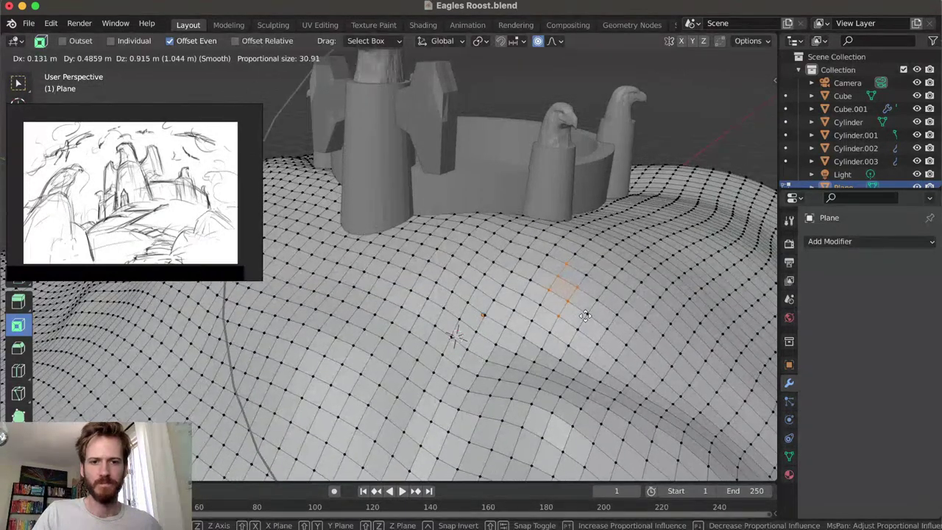
click(579, 351)
middle_drag(563, 360, 489, 311)
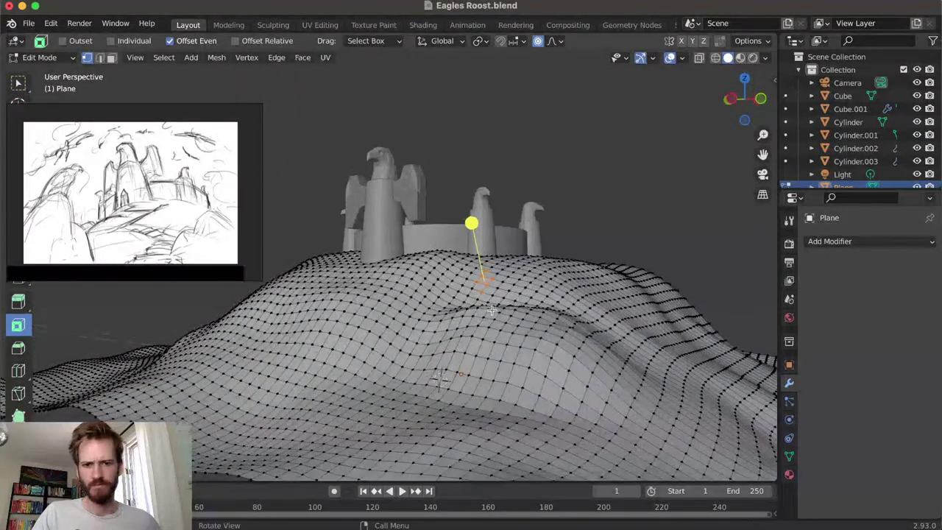
key(KP_0)
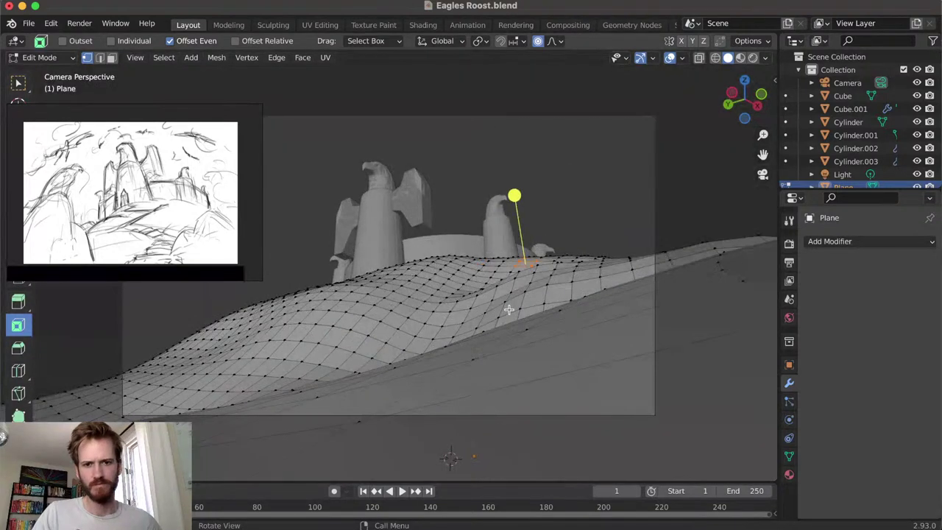
Try to shift the ridge patch beside the camera frame about 15 m along global X with proportional falloff
click(616, 279)
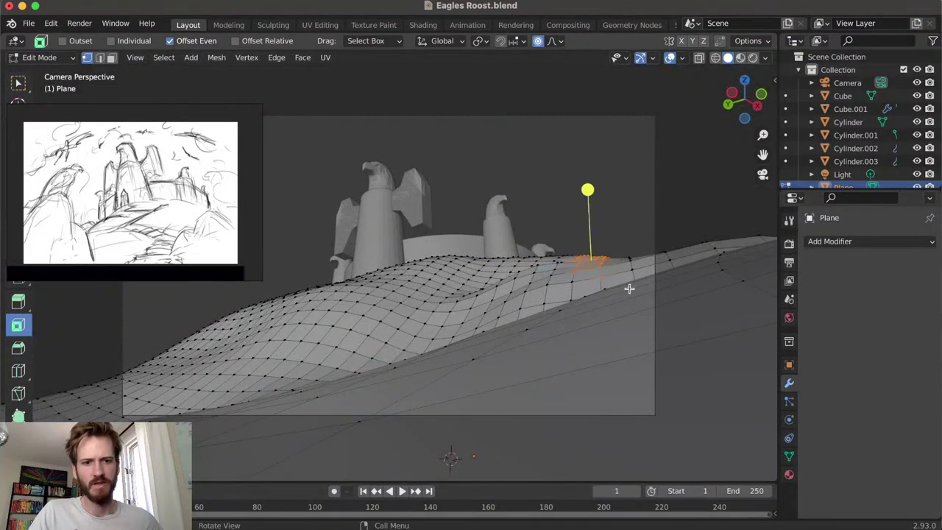
click(728, 286)
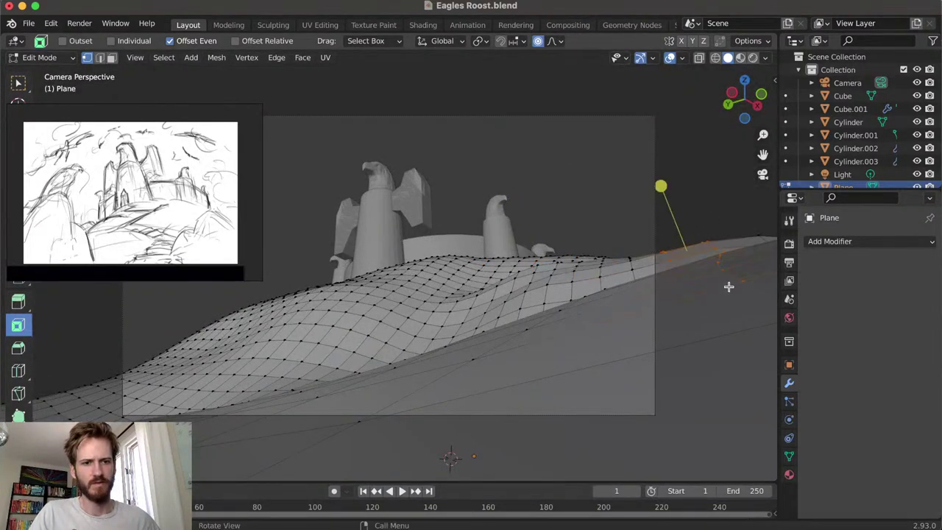
key(g)
key(x)
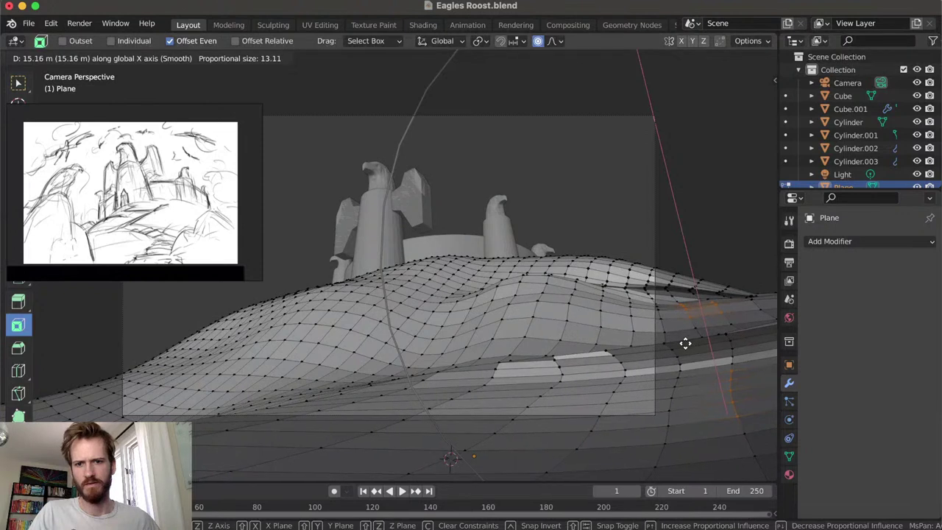
click(684, 343)
Try to lower patches of the slope beyond the side towers with free proportional moves
click(698, 295)
key(g)
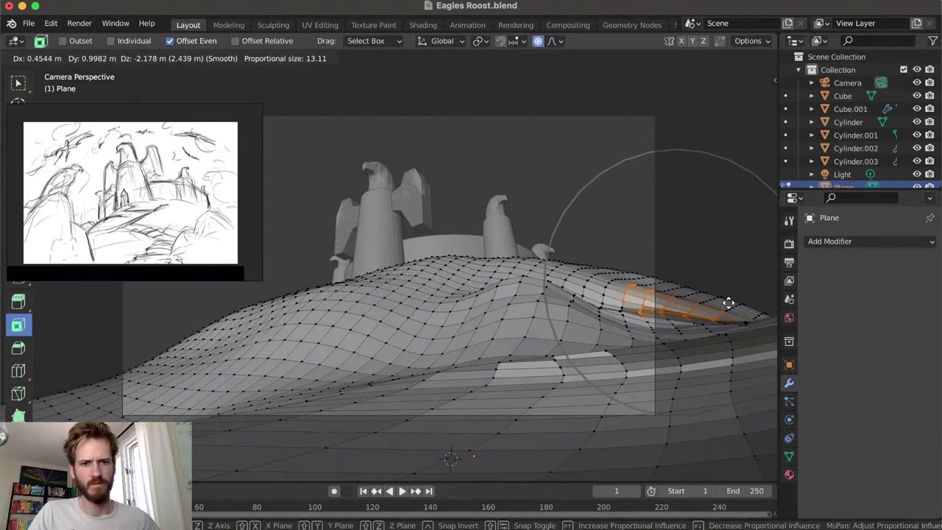
click(726, 305)
key(g)
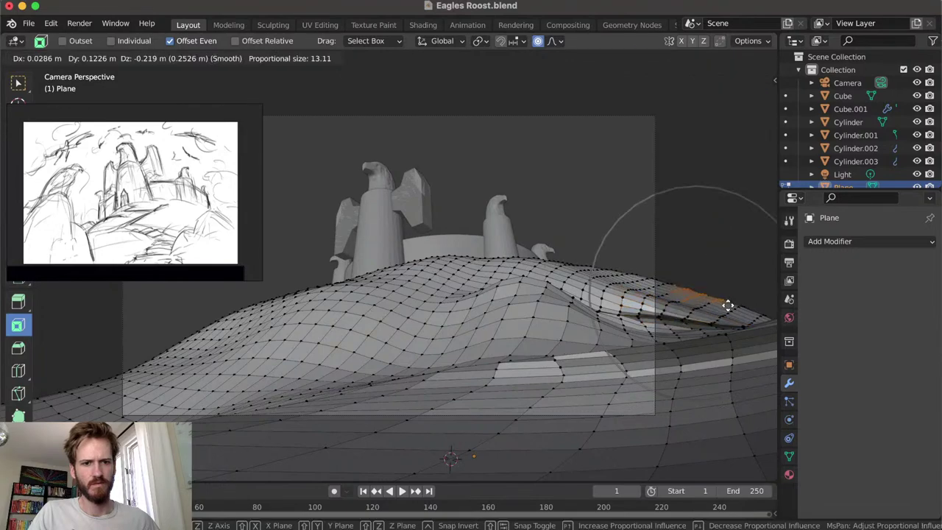
click(725, 309)
middle_drag(725, 309, 610, 426)
key(space)
key(space)
Lower a small patch on the near slope below the castle along global Z with proportional falloff
middle_drag(654, 254, 677, 290)
key(g)
key(z)
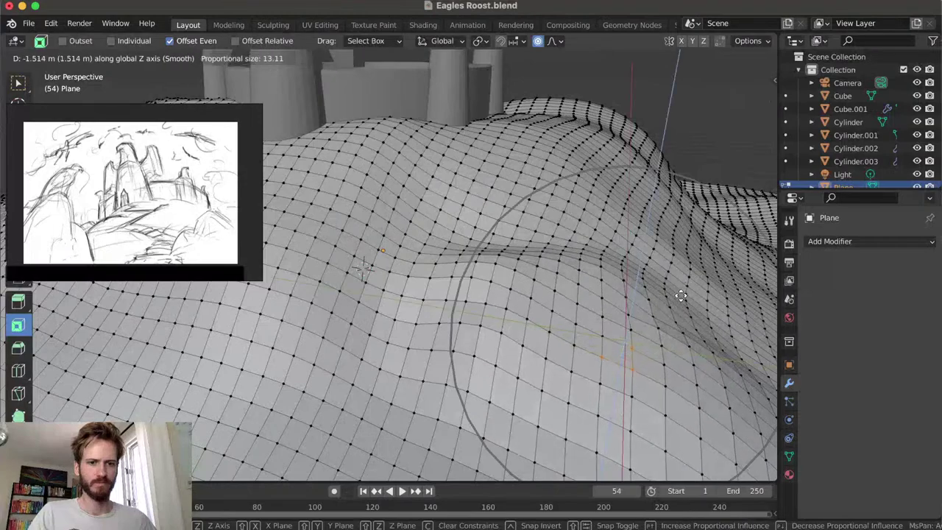
click(666, 332)
Select the ridge crest beside the castle, lower it along global Z, and check the result through the camera
middle_drag(666, 333, 658, 280)
drag(558, 81, 673, 154)
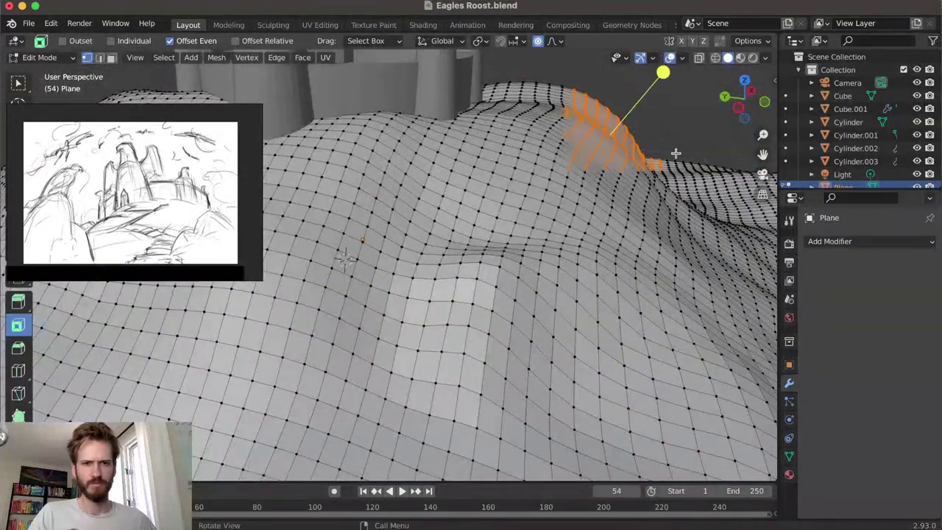
key(g)
key(z)
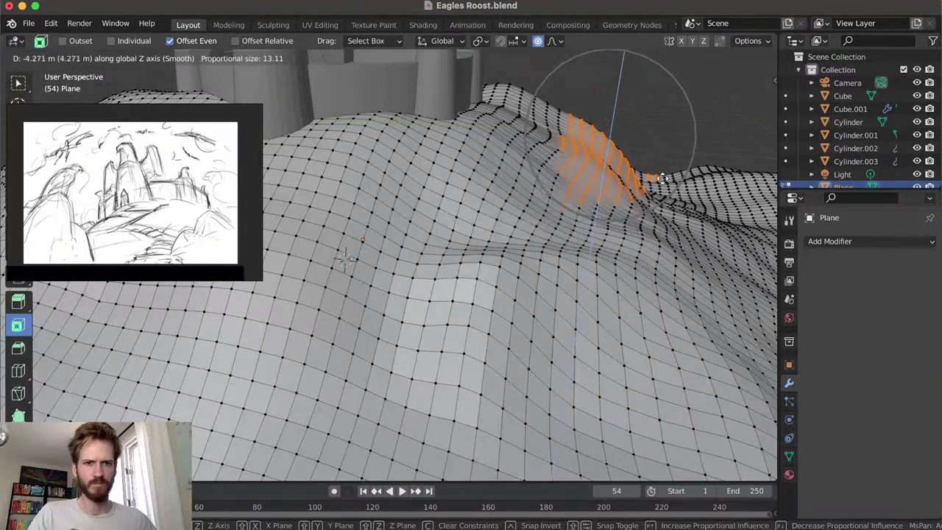
click(671, 169)
middle_drag(671, 169, 559, 235)
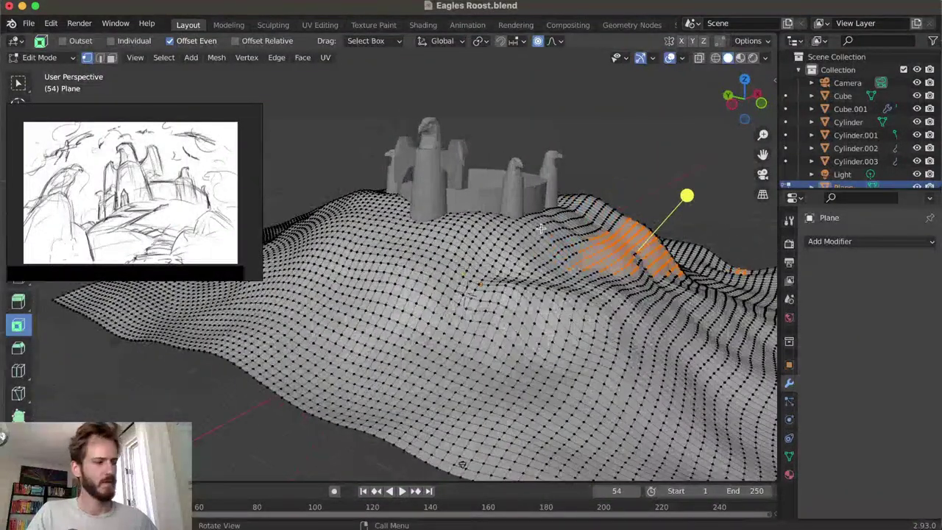
key(KP_0)
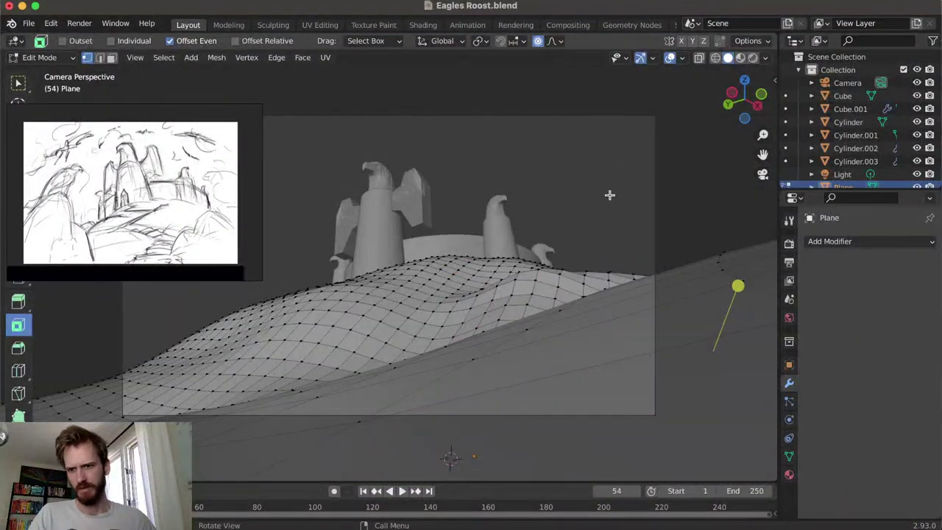
Lower the terrain patch at the foreground edge near the camera along global Z
key(KP_0)
middle_drag(593, 185, 610, 335)
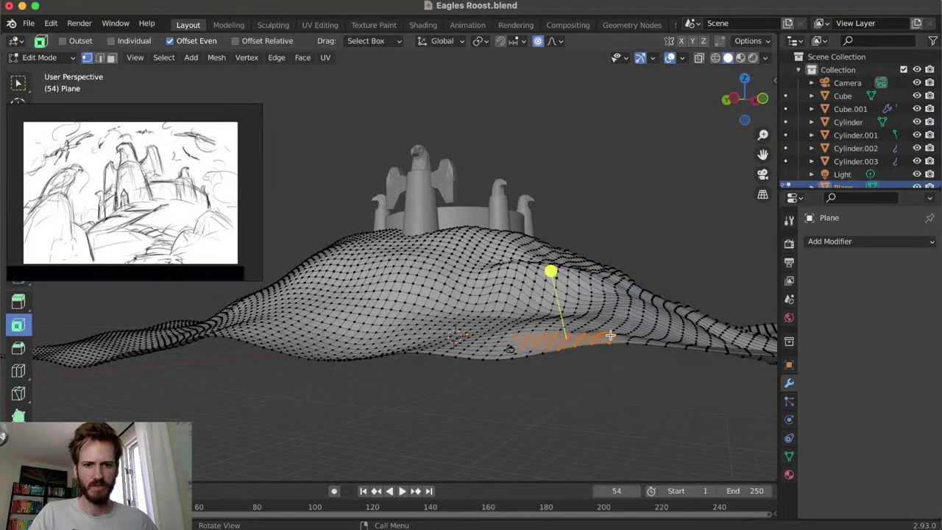
key(g)
key(z)
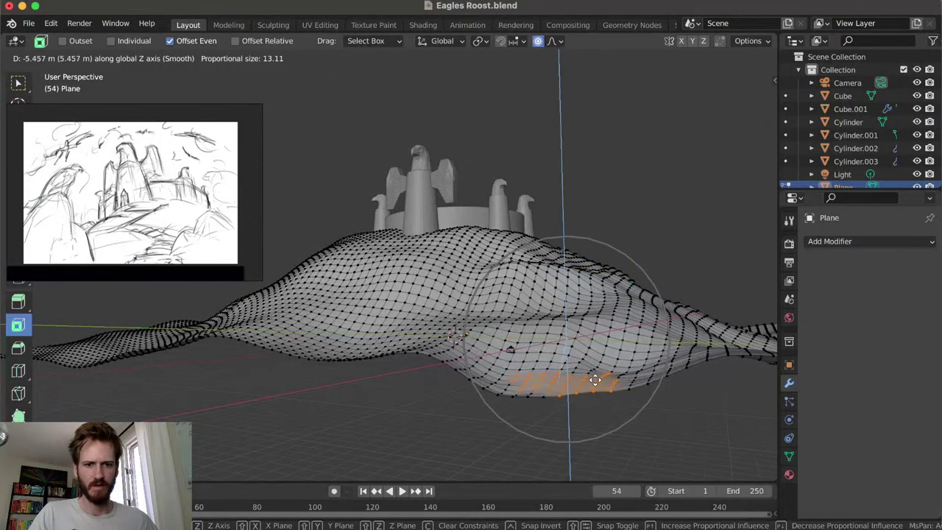
click(593, 371)
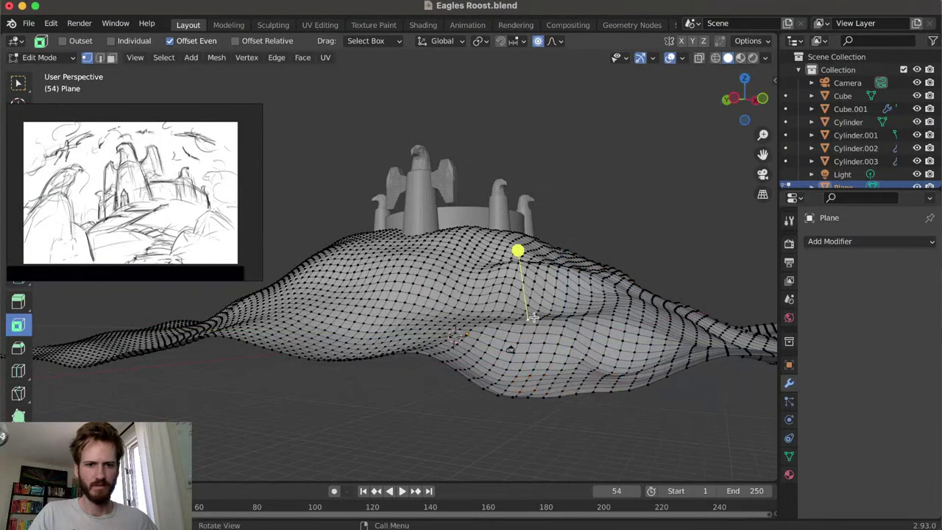
Select the slope patch just above the camera and lower it about 2.6 m along global Z
drag(515, 309, 582, 346)
key(g)
key(z)
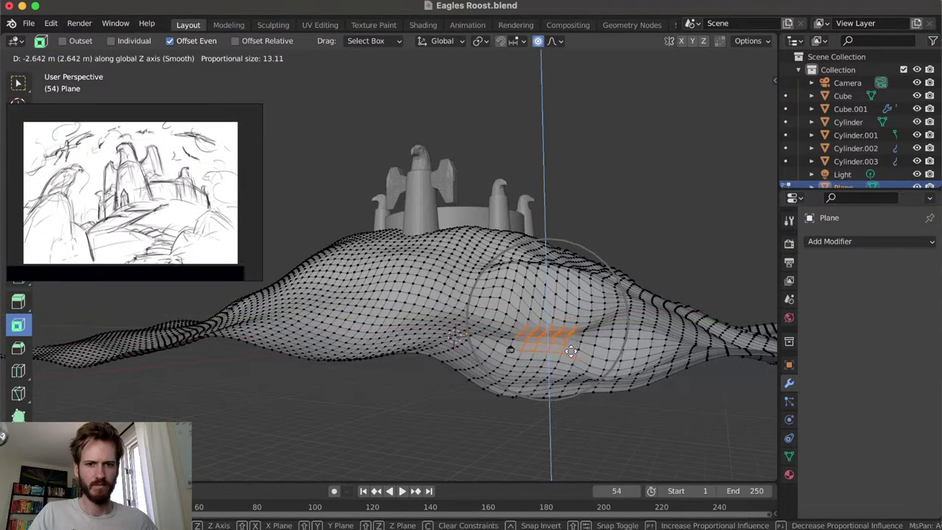
click(571, 351)
Adjust the height of the mid-slope patch below the castle wall along global Z
middle_drag(571, 351, 505, 288)
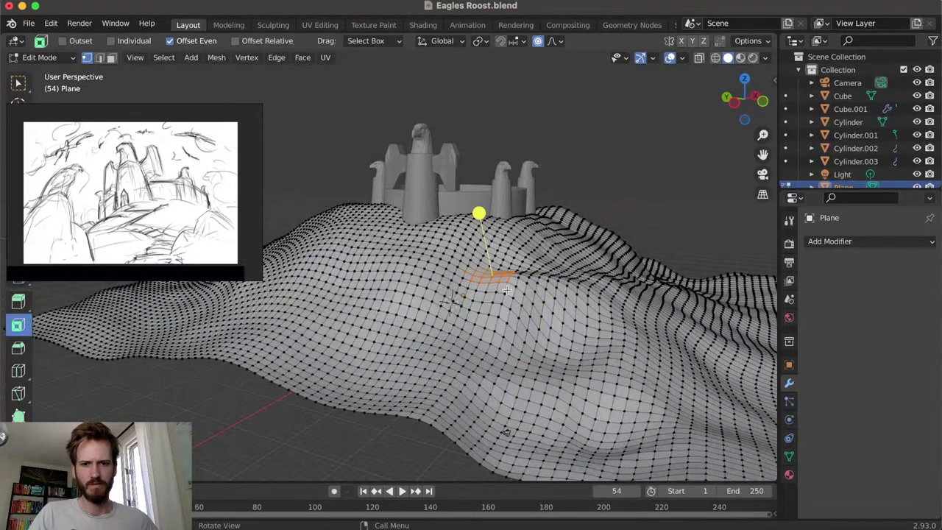
key(g)
key(z)
click(501, 282)
Adjust the height of the hillside patch below the main eagle tower along global Z and return to the camera view
middle_drag(390, 265, 390, 278)
click(368, 275)
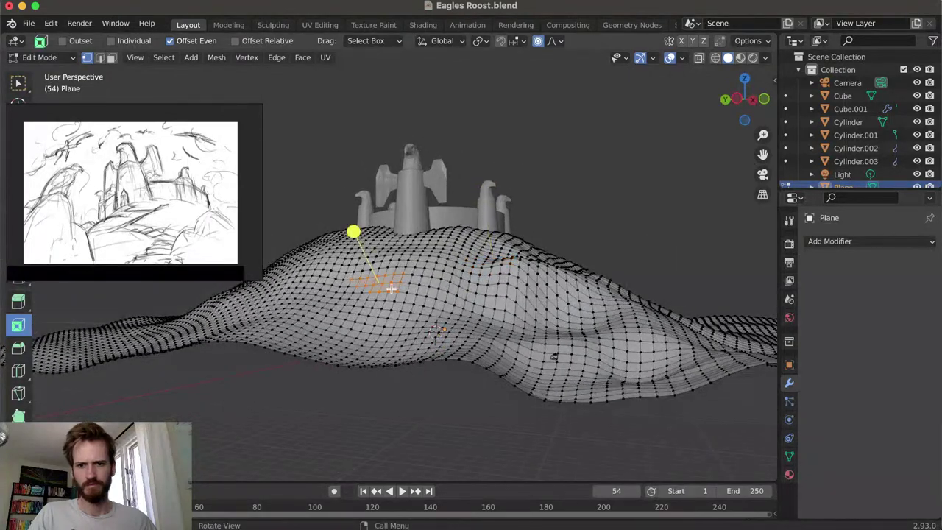
key(g)
key(z)
click(379, 283)
middle_drag(379, 283, 382, 267)
key(KP_0)
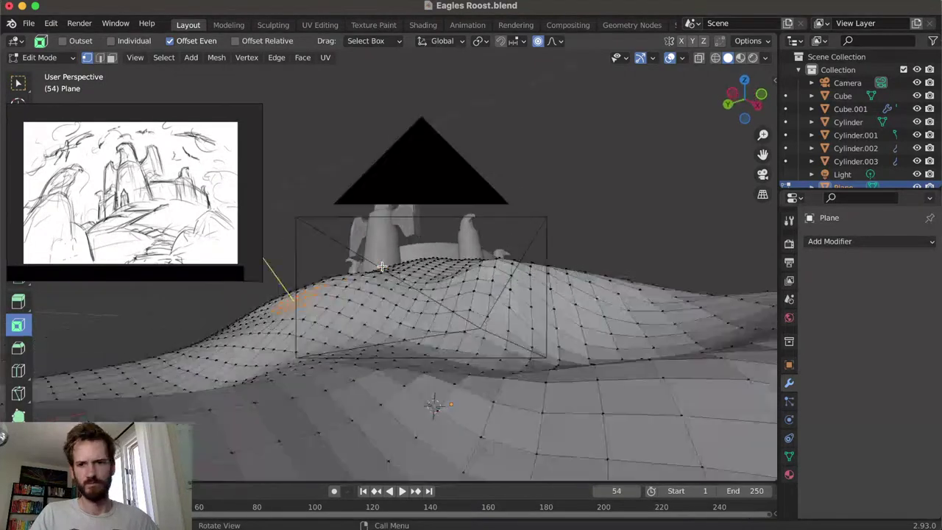
Select the ridge patch below the small outer eagle tower and lower it about 3.3 m with proportional editing
key(alt+a)
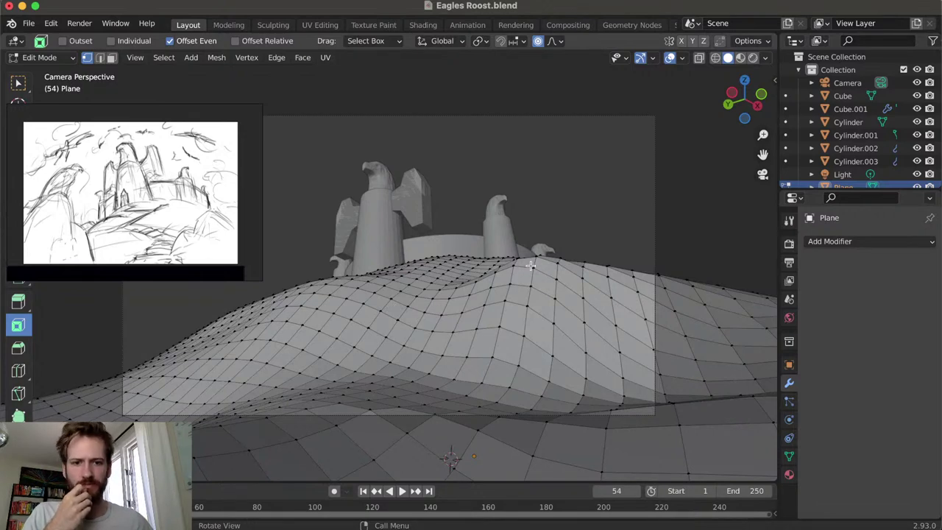
middle_drag(535, 276, 559, 278)
click(596, 270)
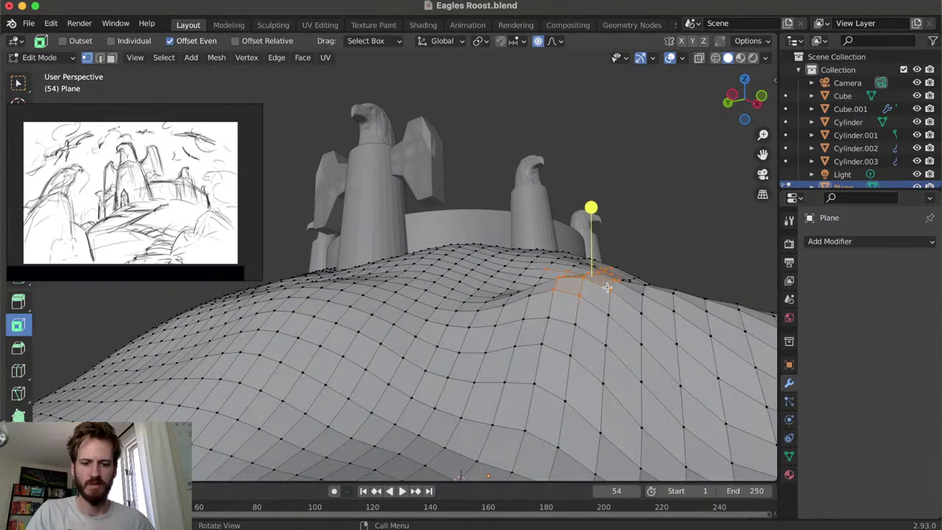
key(g)
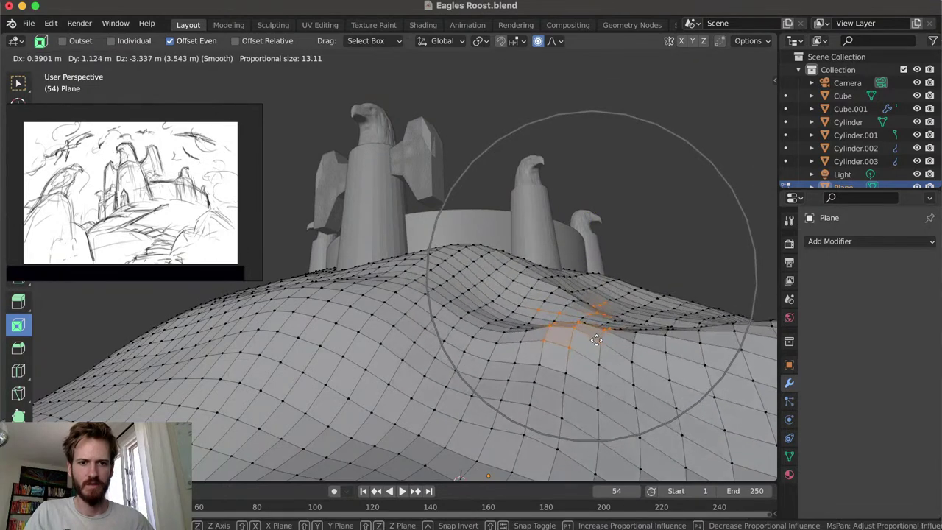
click(604, 333)
Select the patch on the outer slope beside the main eagle tower and lower it about 2.7 m
click(202, 305)
key(g)
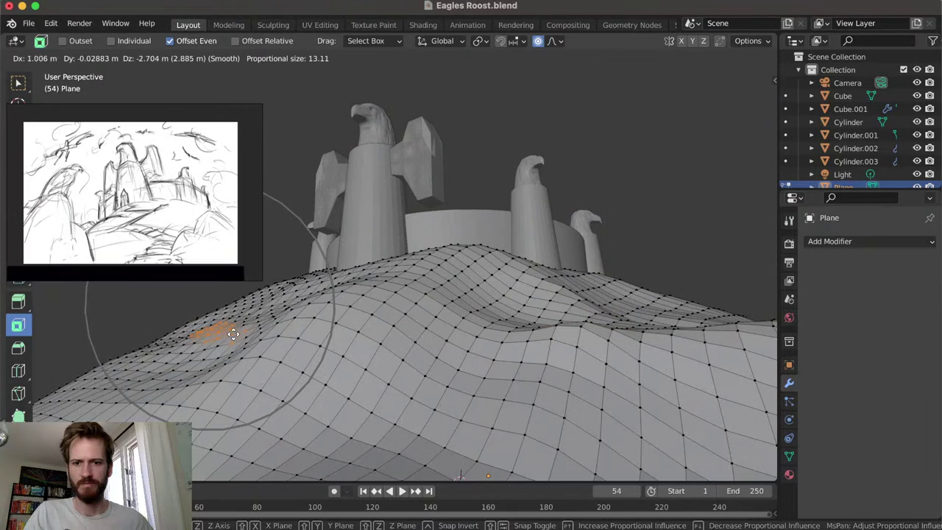
click(234, 327)
Lower the crest patch in front of the castle wall and compare the result in the camera view
click(484, 247)
middle_drag(491, 273, 479, 249)
key(g)
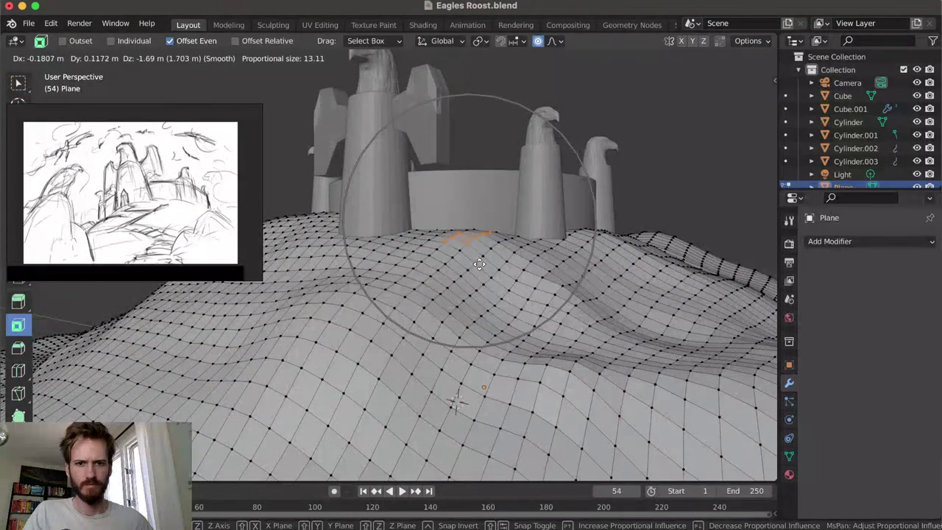
click(477, 274)
scroll(457, 315, up, 5)
middle_drag(458, 315, 546, 179)
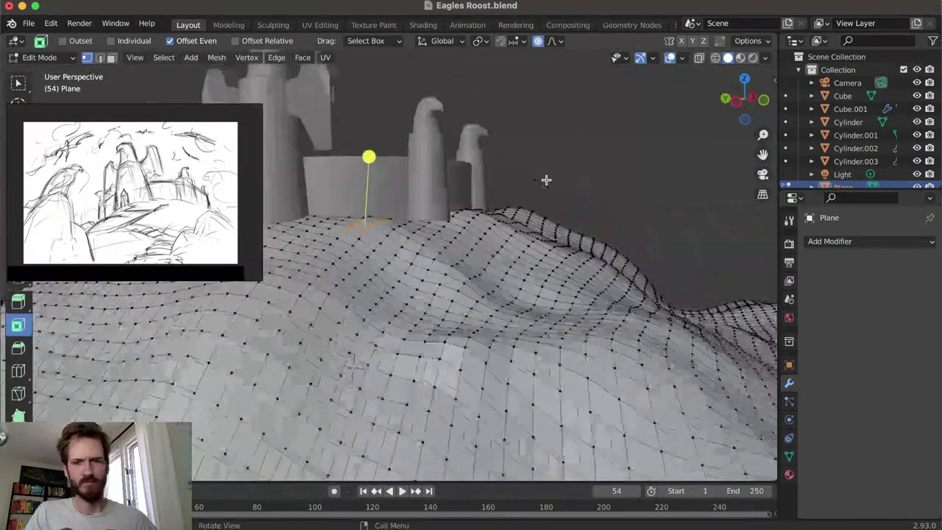
key(KP_0)
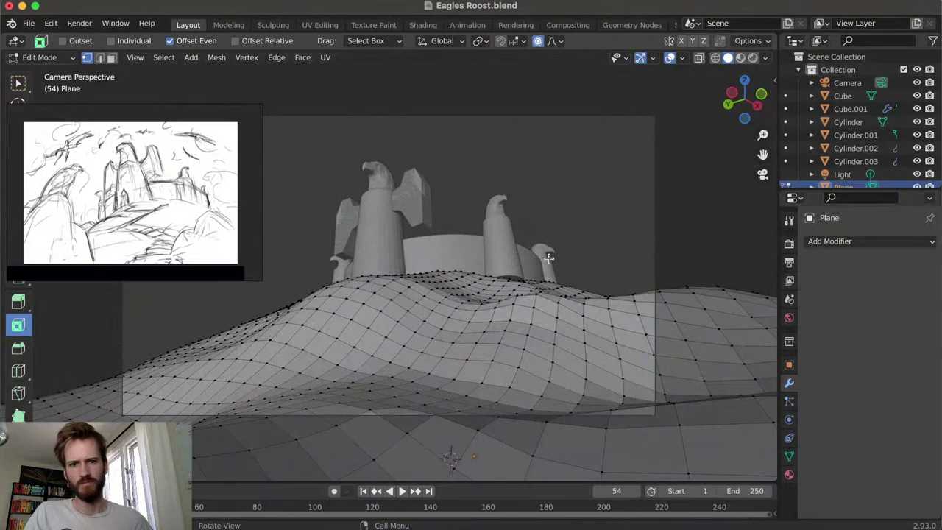
Raise the terrain patch at the base of the medium eagle tower about 0.9 m and check it from the camera
middle_drag(548, 258, 540, 272)
key(g)
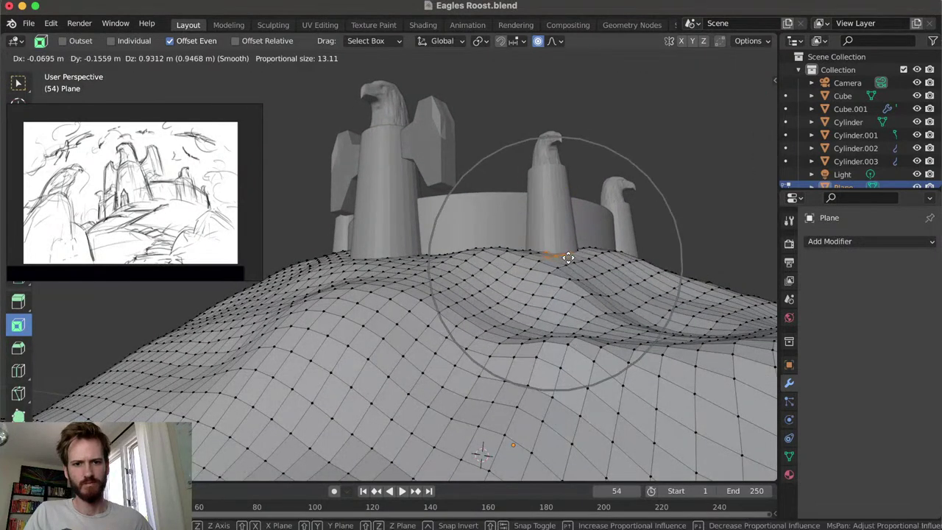
key(Escape)
middle_drag(570, 252, 620, 212)
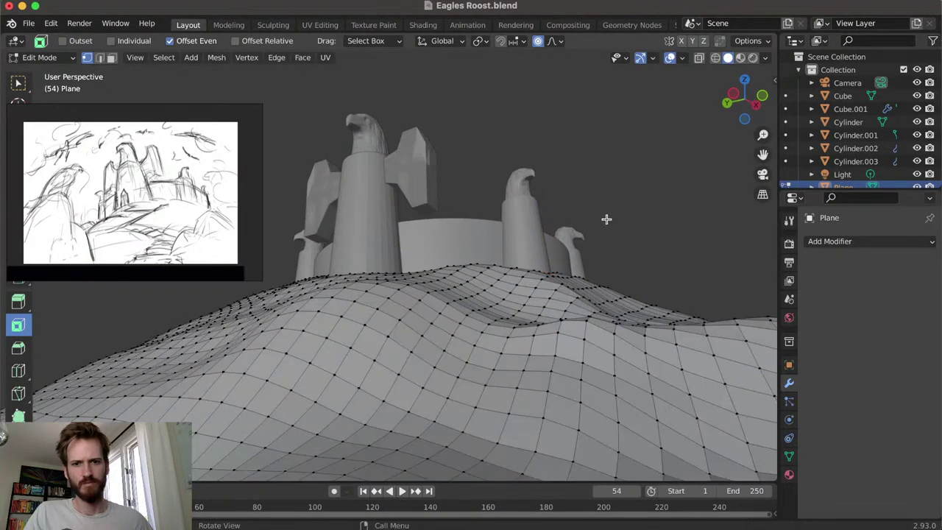
key(KP_0)
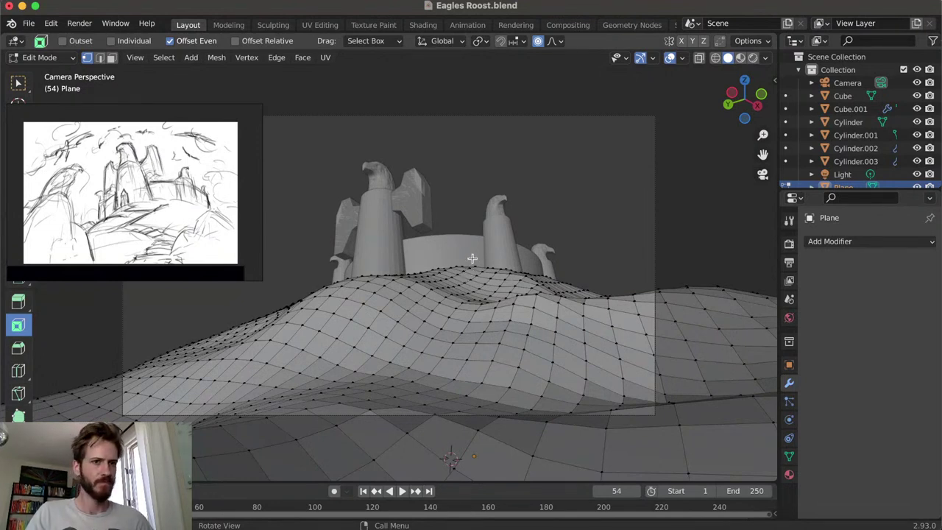
middle_drag(476, 246, 347, 230)
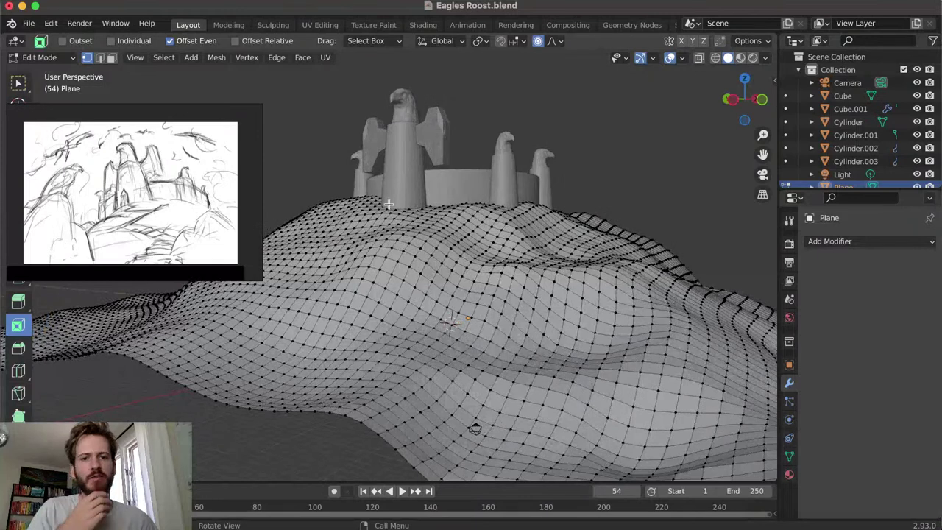
Leave mesh editing for Object Mode with rendered shading and set the render engine to Cycles
key(Tab)
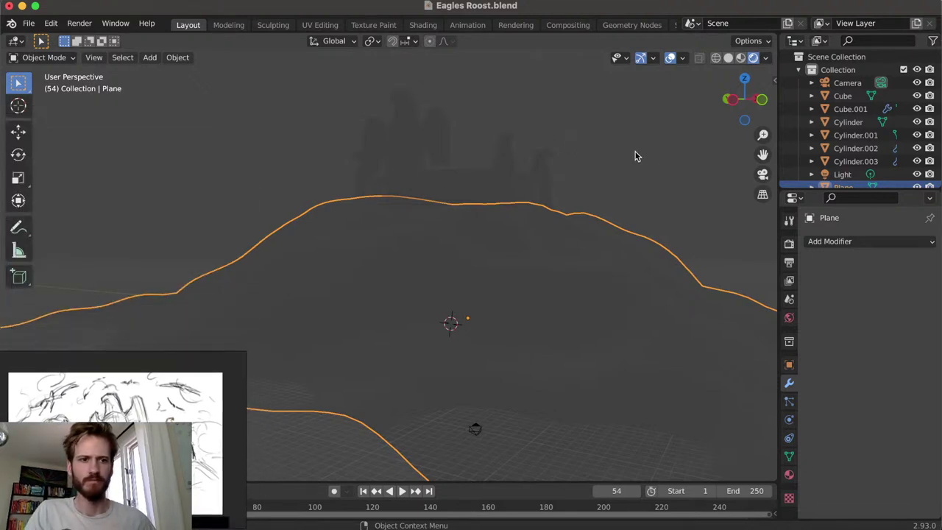
click(788, 244)
click(879, 241)
click(875, 284)
click(637, 189)
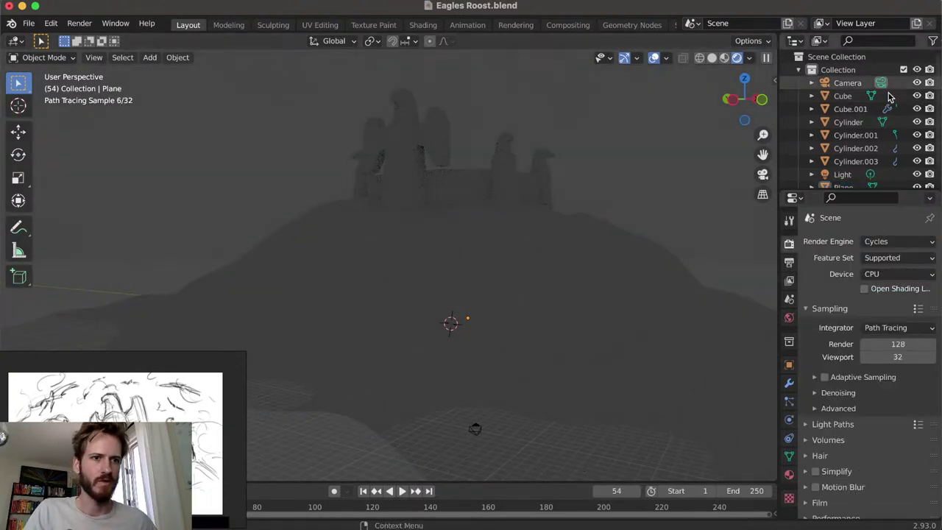
Replace the scene's existing Light object with a new sun light
scroll(837, 151, down, 1)
click(841, 165)
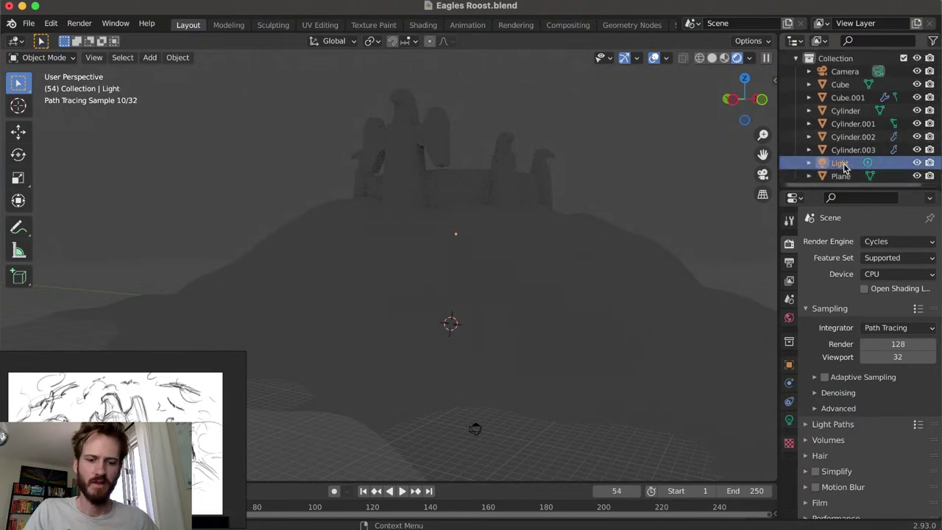
key(x)
key(shift+a)
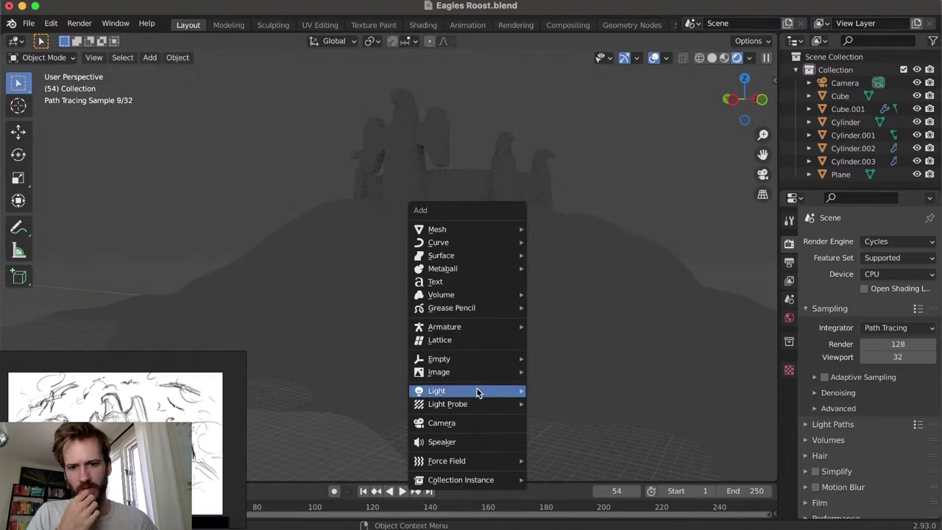
mouse_move(478, 392)
click(556, 406)
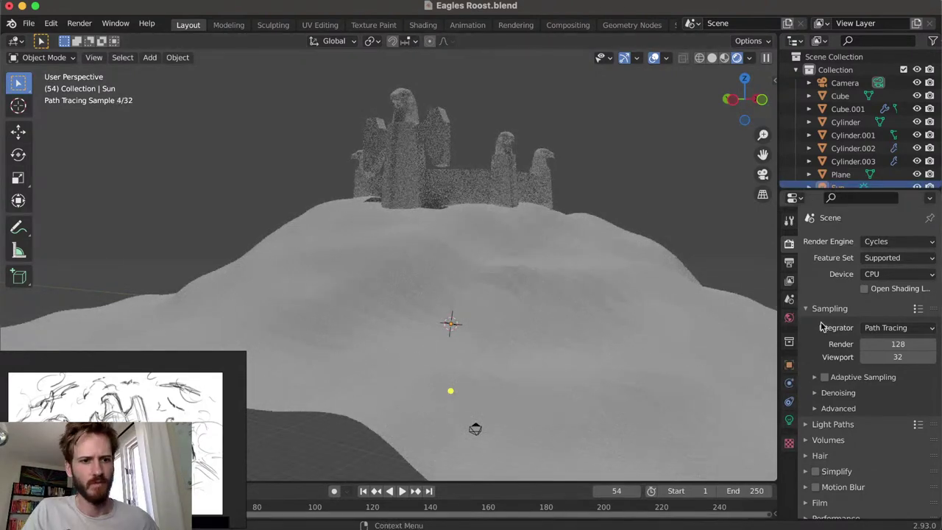
Set the sun light's strength to 10
click(789, 419)
click(888, 327)
text(10)
key(Return)
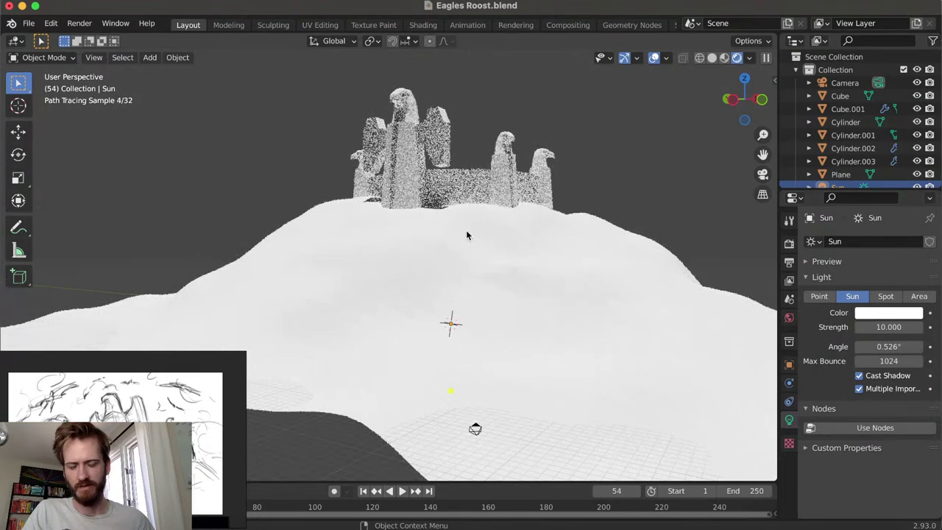
mouse_move(476, 213)
middle_down()
mouse_move(510, 257)
mouse_move(520, 200)
middle_up()
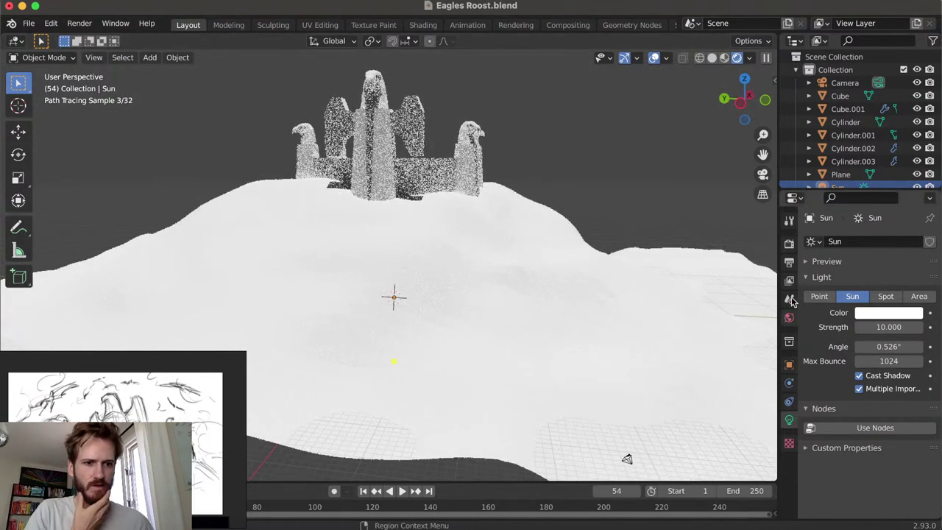
Enable viewport denoising in the Cycles sampling settings
click(789, 244)
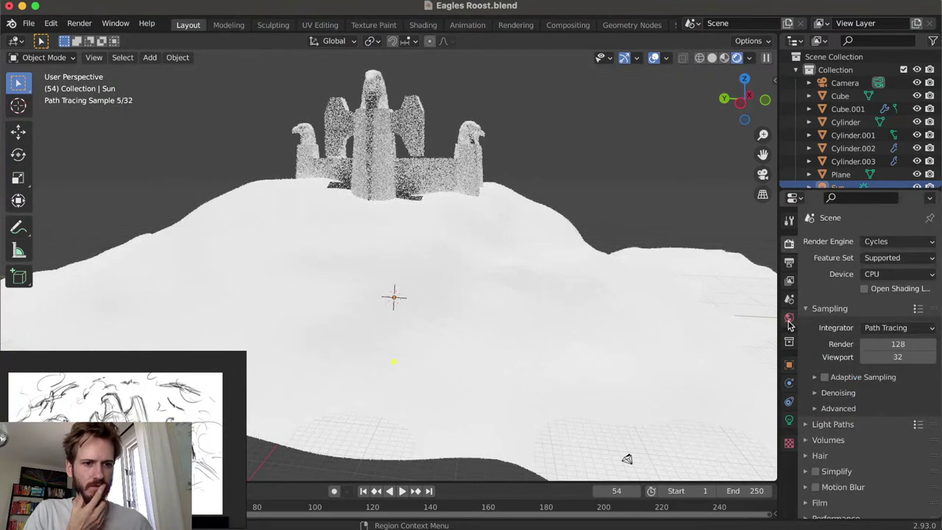
click(815, 394)
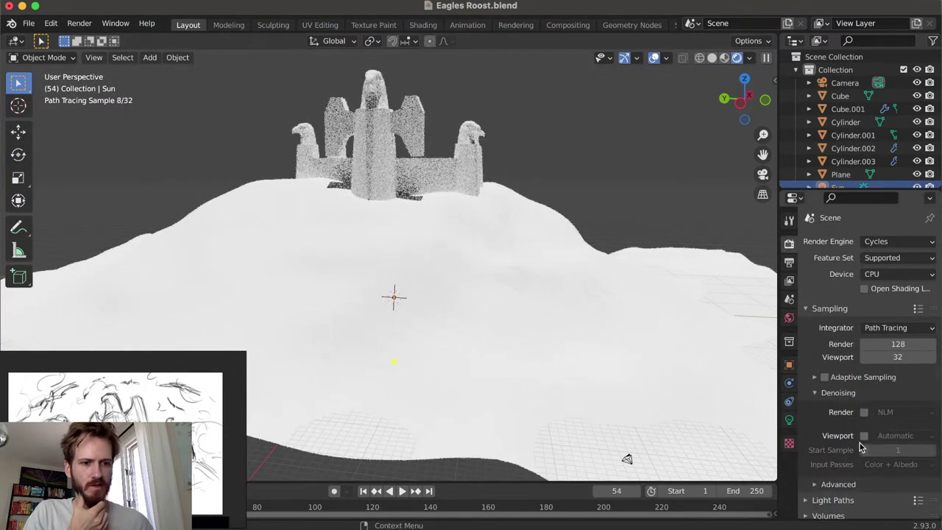
click(864, 435)
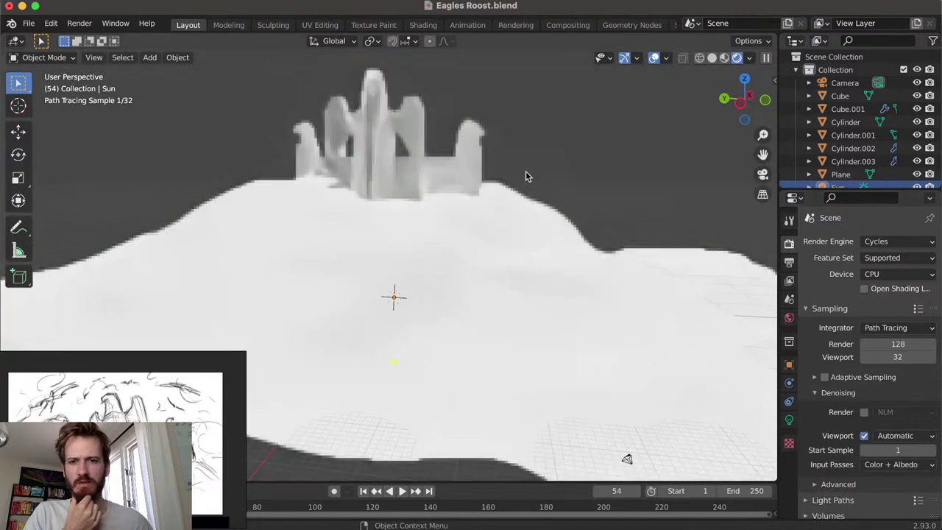
mouse_move(522, 242)
middle_down()
mouse_move(540, 257)
mouse_move(537, 237)
middle_up()
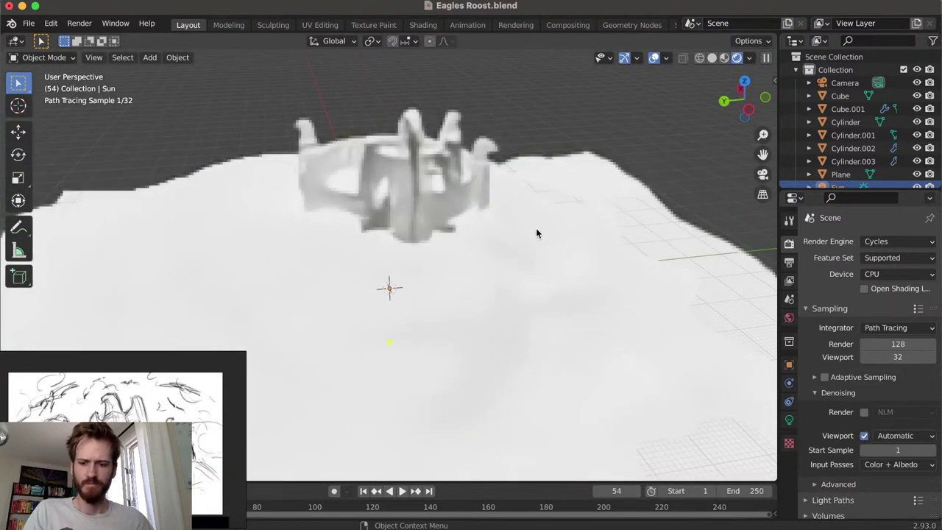
Save the file and switch the render engine to Eevee
key(super+s)
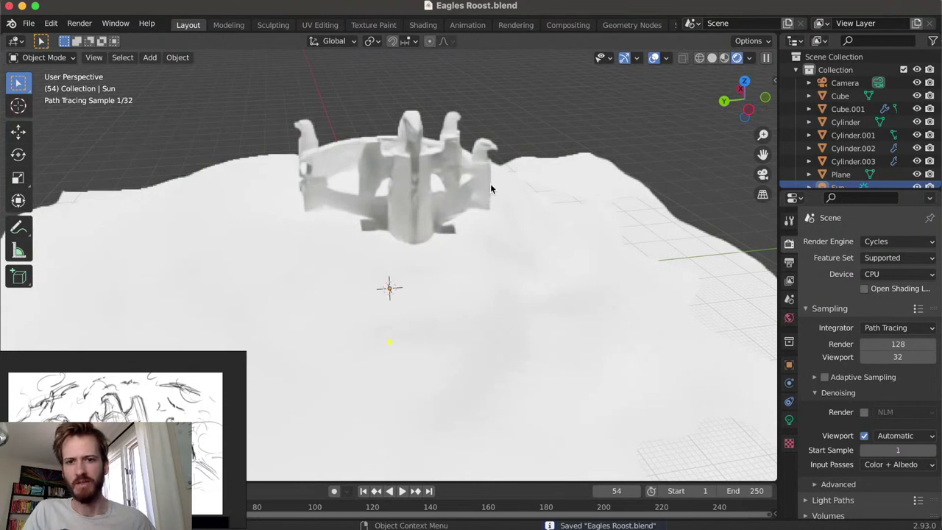
mouse_move(479, 214)
middle_down()
mouse_move(484, 209)
mouse_move(500, 256)
middle_up()
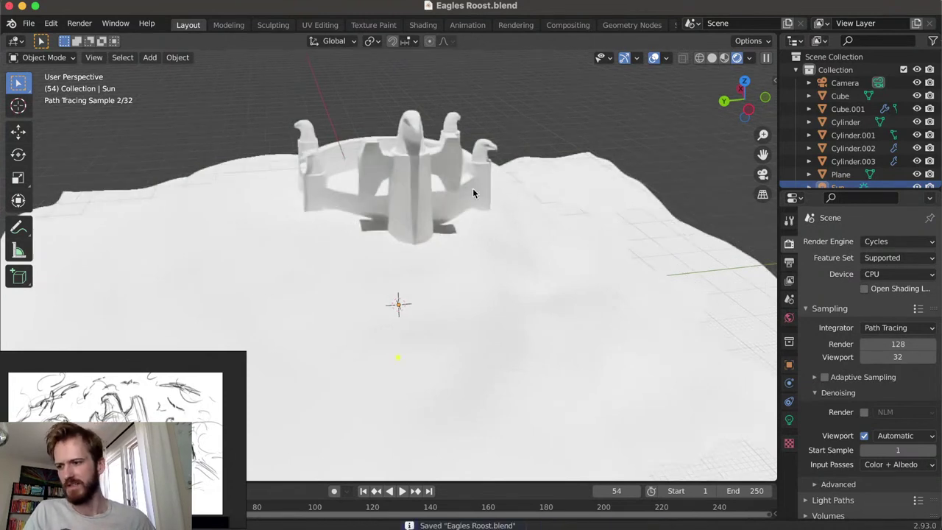
mouse_move(439, 217)
middle_down()
mouse_move(489, 267)
mouse_move(472, 254)
mouse_move(470, 225)
mouse_move(479, 286)
middle_up()
middle_drag(618, 280, 627, 262)
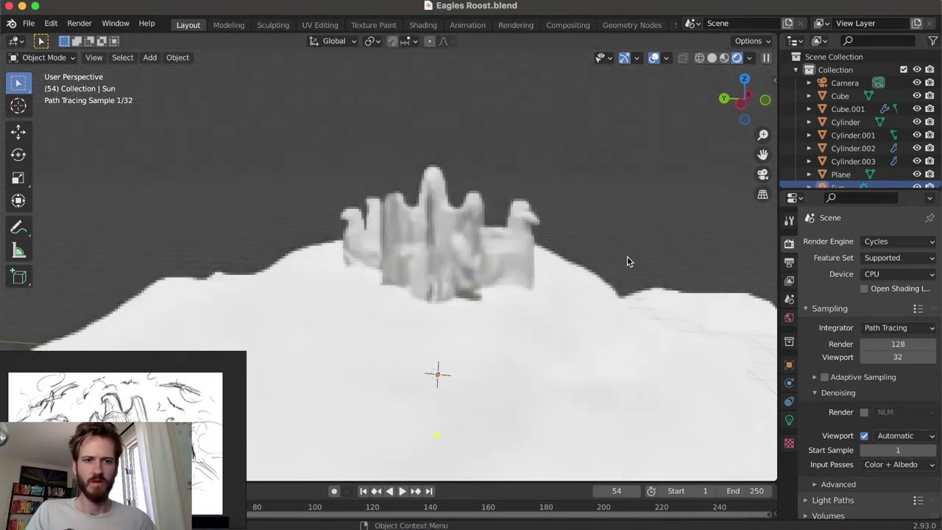
click(886, 241)
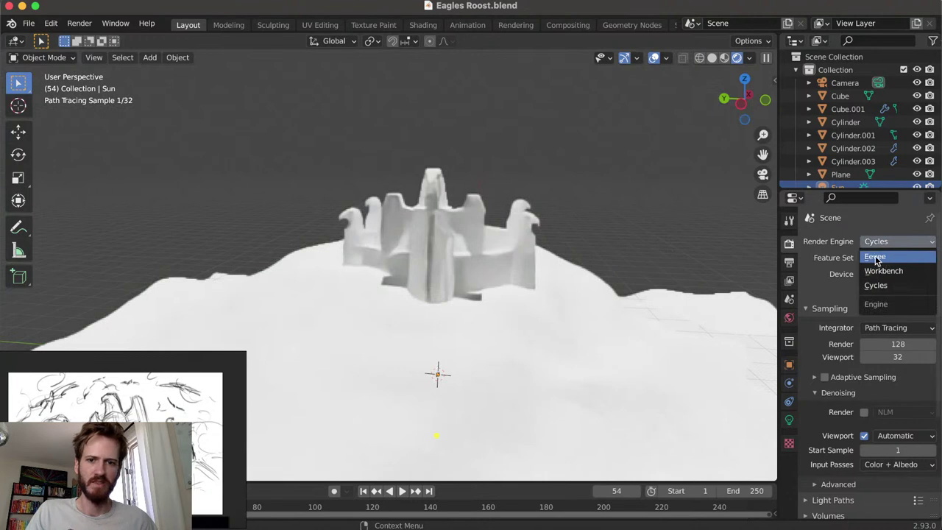
click(876, 257)
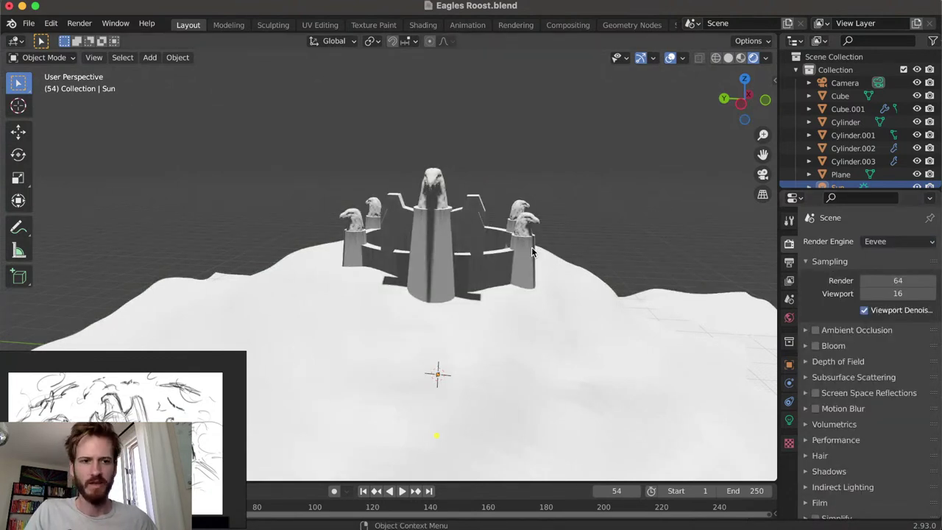
Rotate the sun about 56.5° in the current view so it lights the castle from the side, and return to the camera view
key(r)
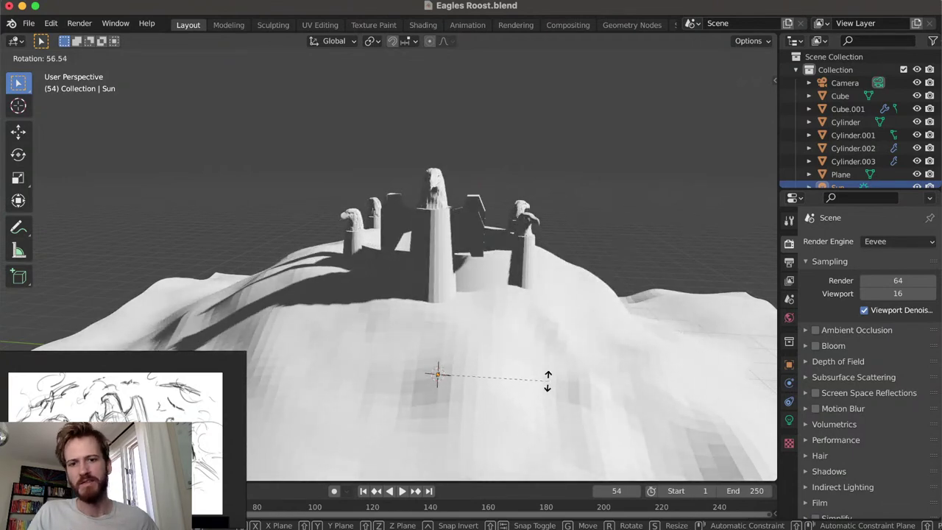
click(547, 380)
middle_drag(546, 383, 522, 232)
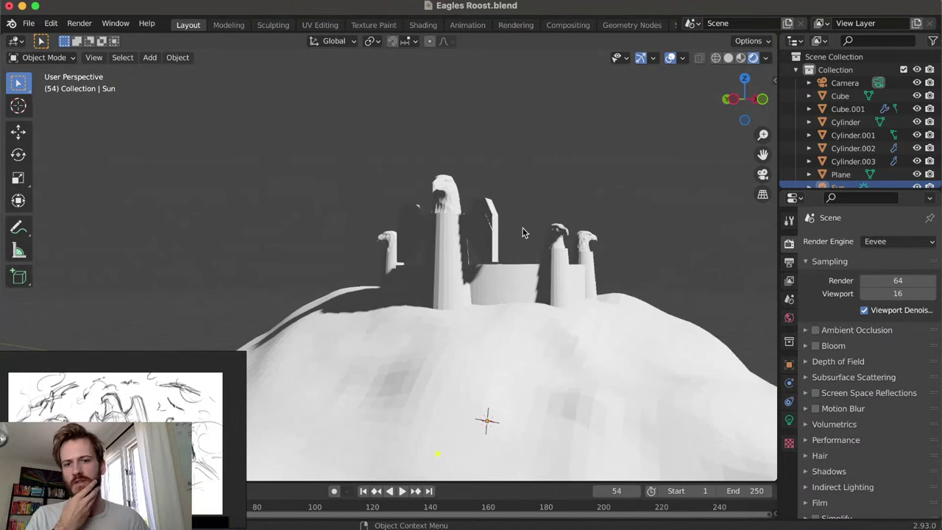
middle_drag(525, 280, 524, 273)
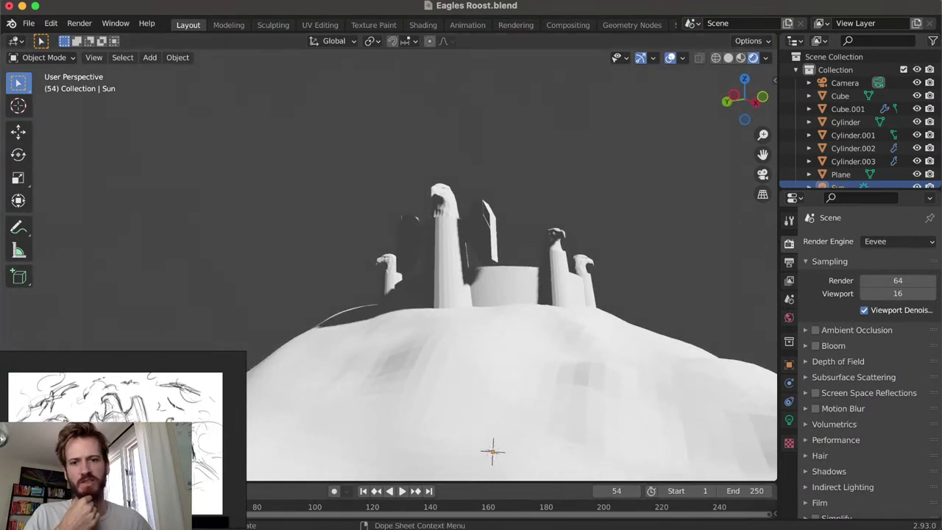
click(623, 246)
key(KP_0)
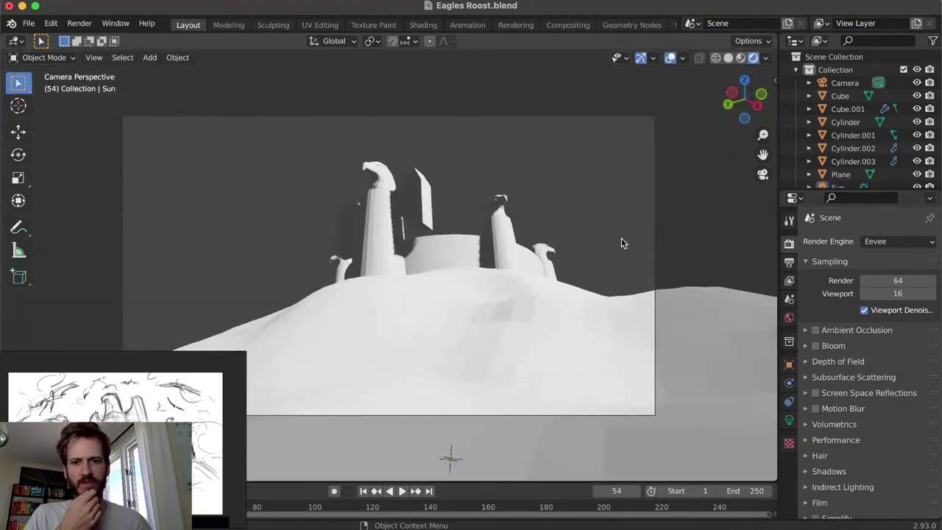
Rotate the sun light about -35° around global Z in the rendered camera view to light the main tower's wings
key(z)
click(557, 265)
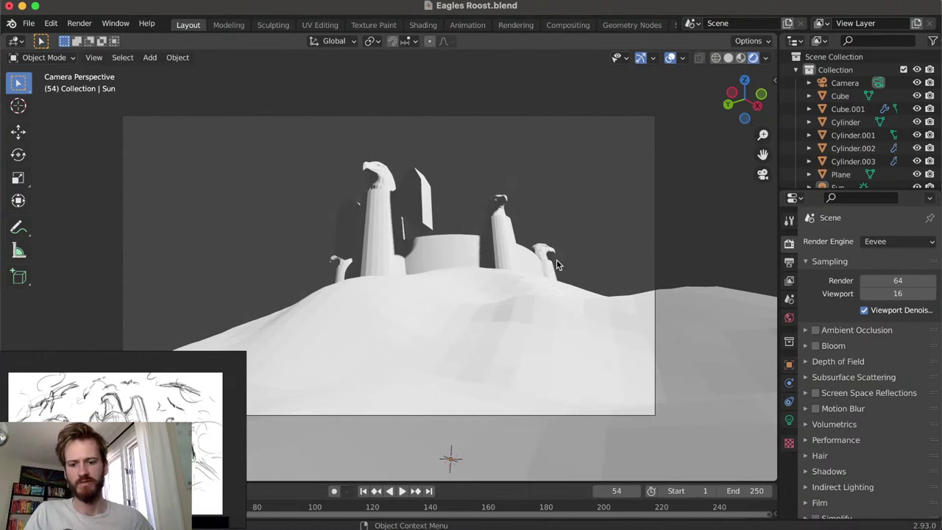
scroll(847, 153, down, 1)
click(840, 176)
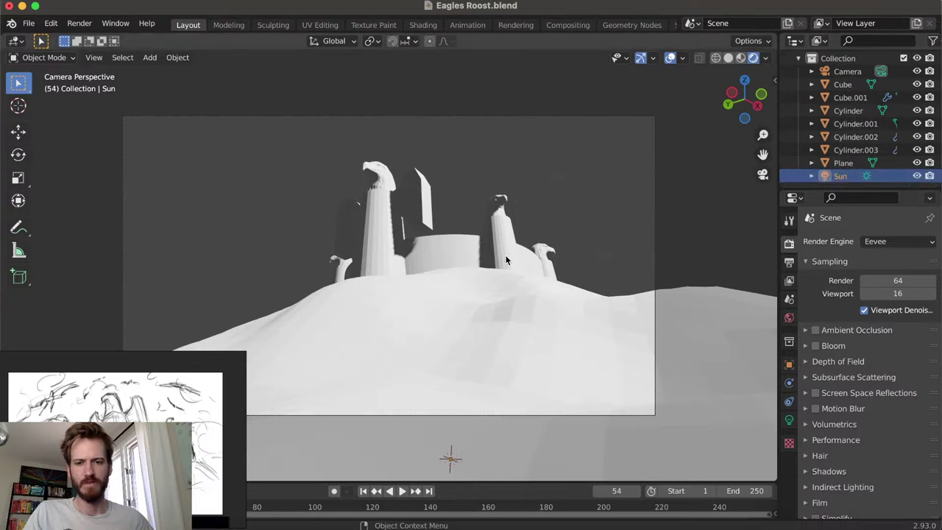
key(r)
key(z)
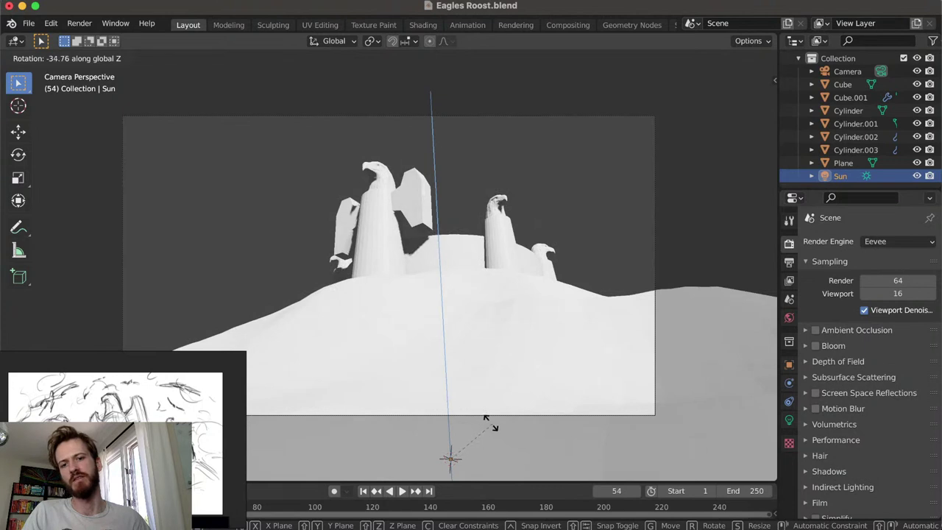
click(487, 425)
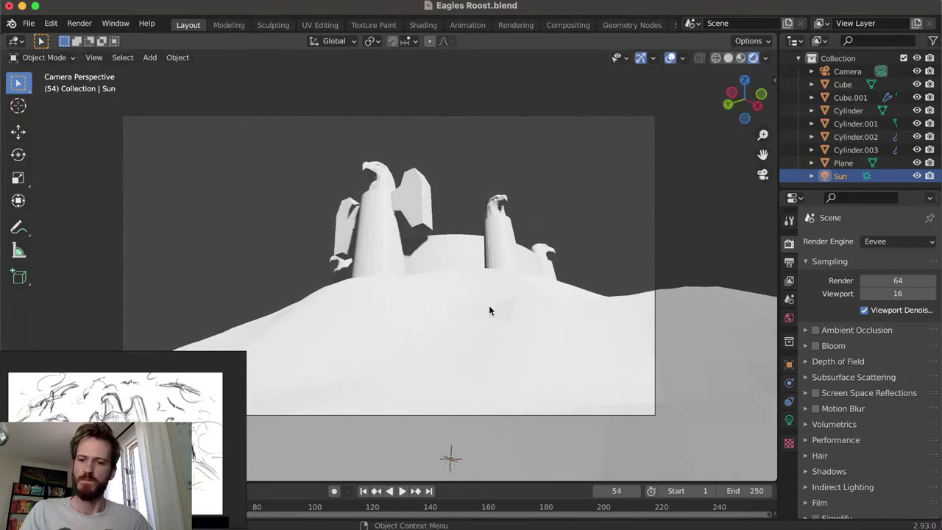
Put away the floating reference sketch so it no longer covers the viewport
middle_drag(495, 287, 465, 332)
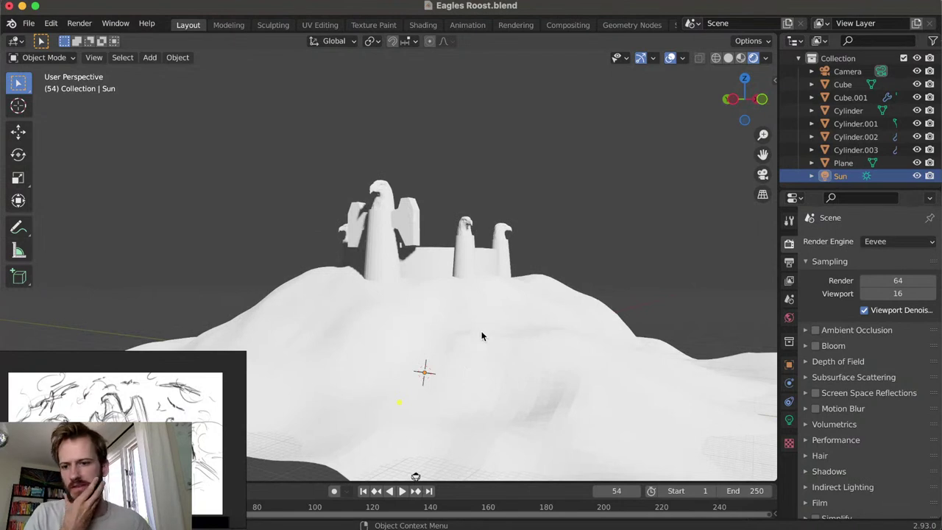
mouse_move(173, 470)
mouse_down()
mouse_move(186, 297)
mouse_move(216, 212)
mouse_move(179, 169)
mouse_move(211, 349)
mouse_move(189, 403)
mouse_up()
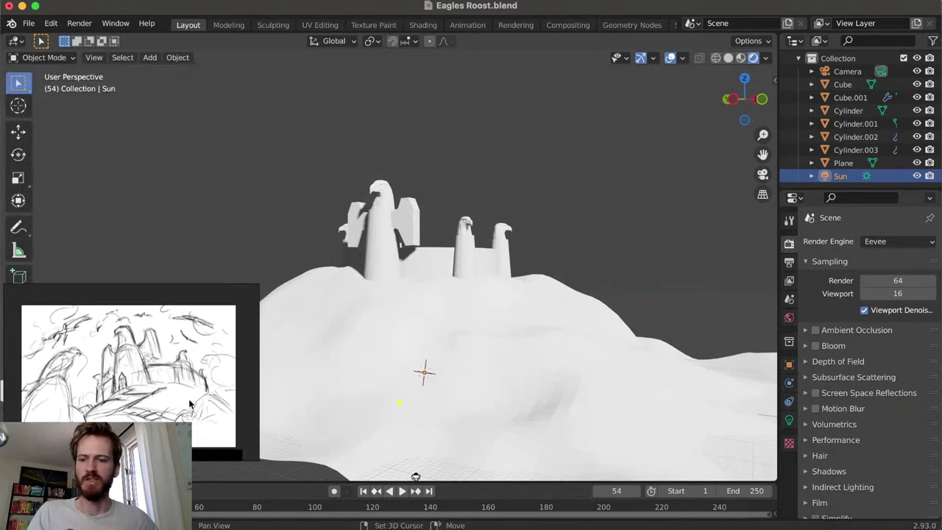
click(173, 227)
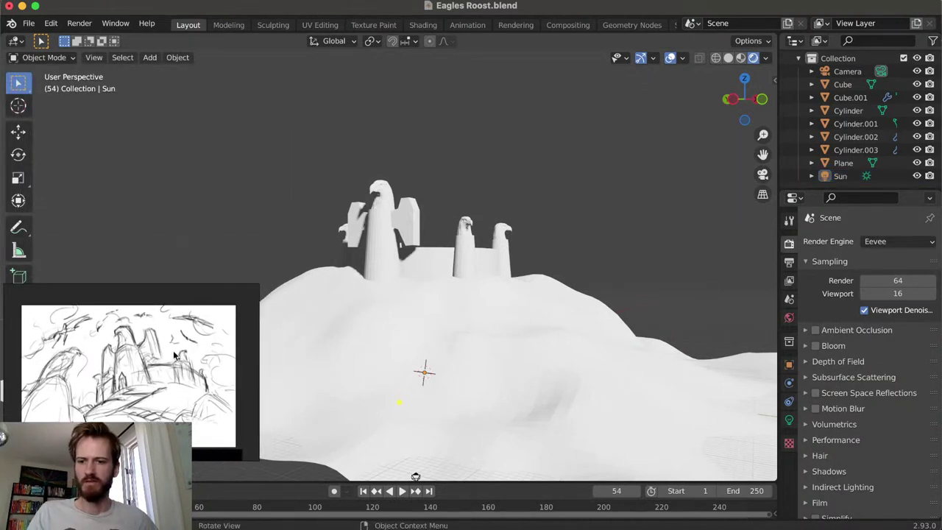
click(173, 366)
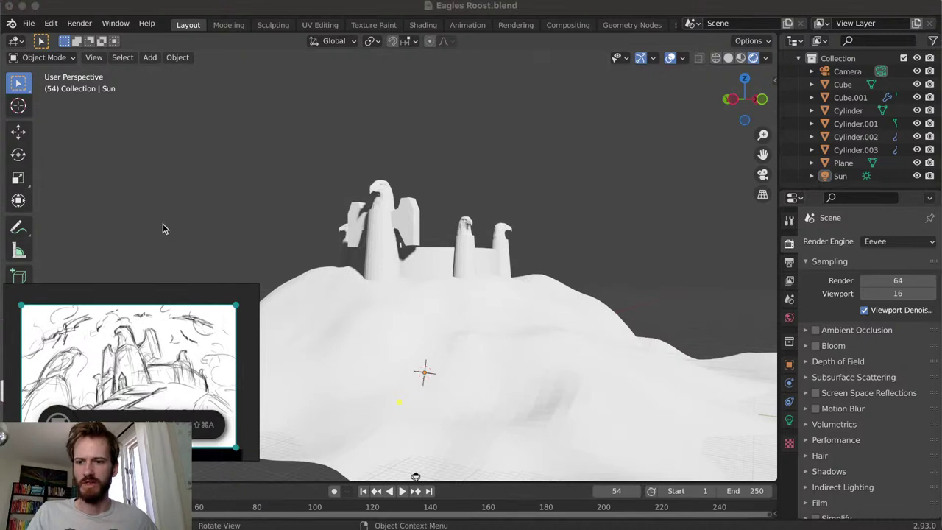
click(181, 240)
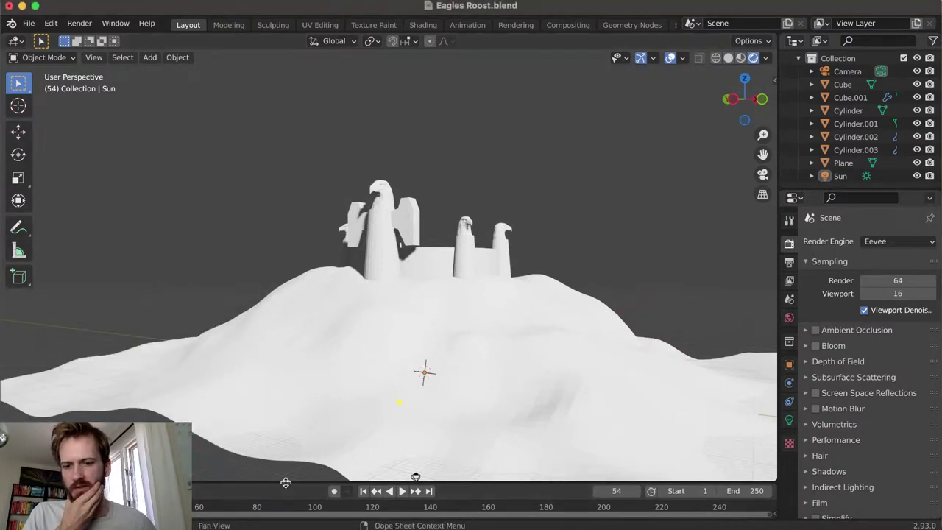
Enlarge the timeline area, turn it into a Shader Editor and show the World shader nodes
drag(286, 482, 242, 379)
click(16, 386)
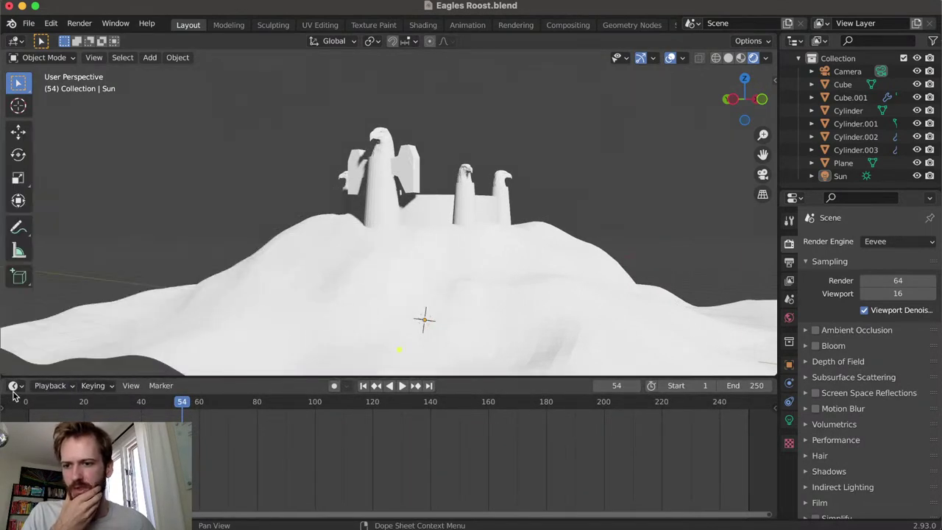
click(14, 386)
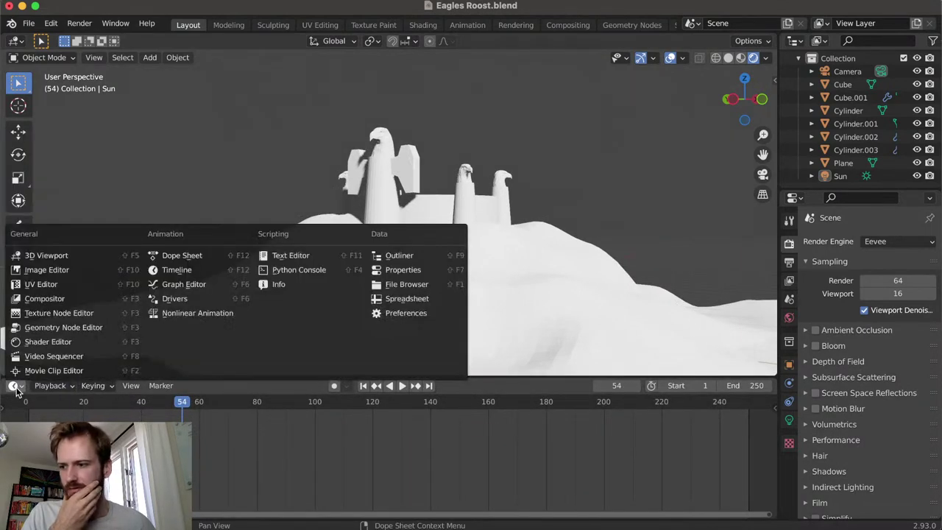
click(63, 346)
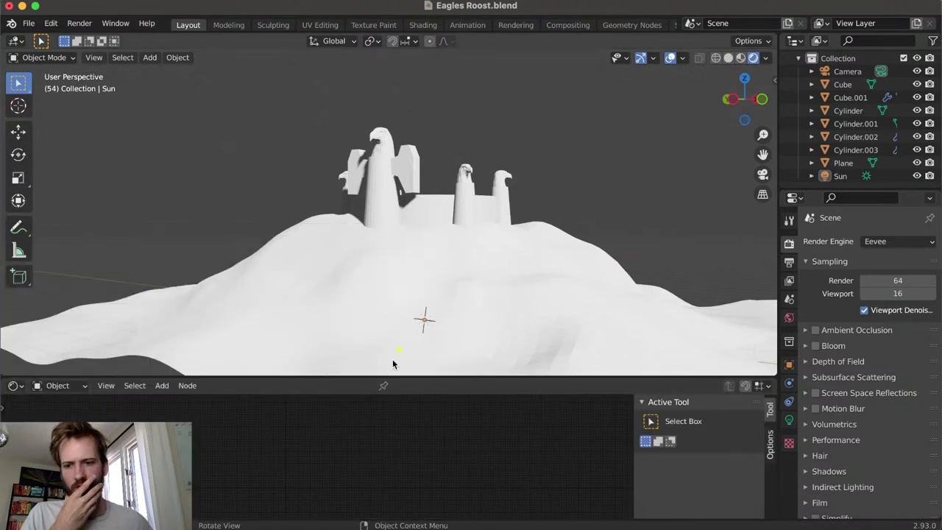
click(16, 388)
click(16, 388)
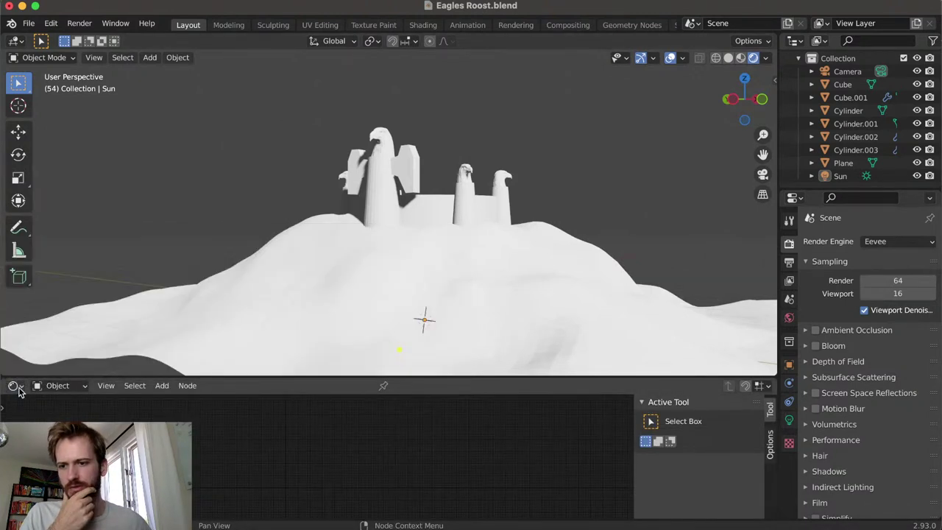
click(42, 387)
click(58, 416)
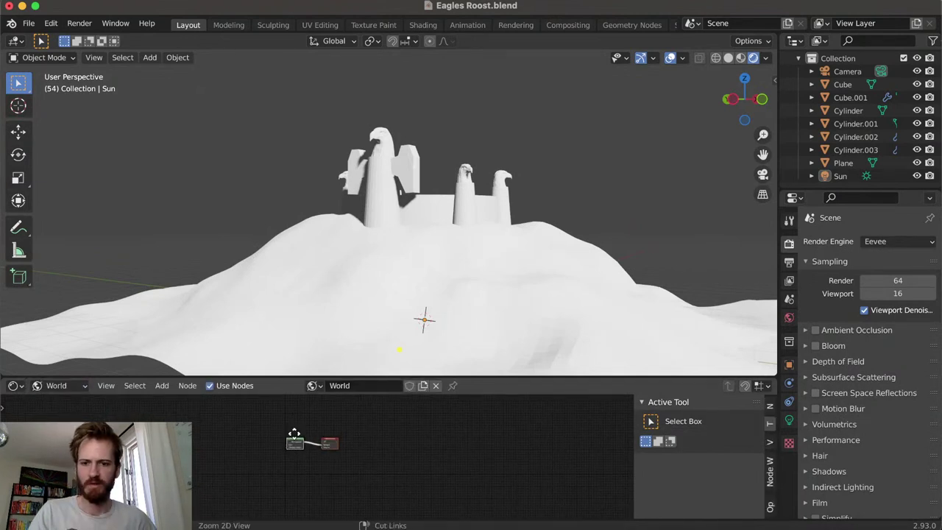
Brighten the World Background node's colour and tint it a muted blue
scroll(297, 454, up, 3)
scroll(281, 448, up, 3)
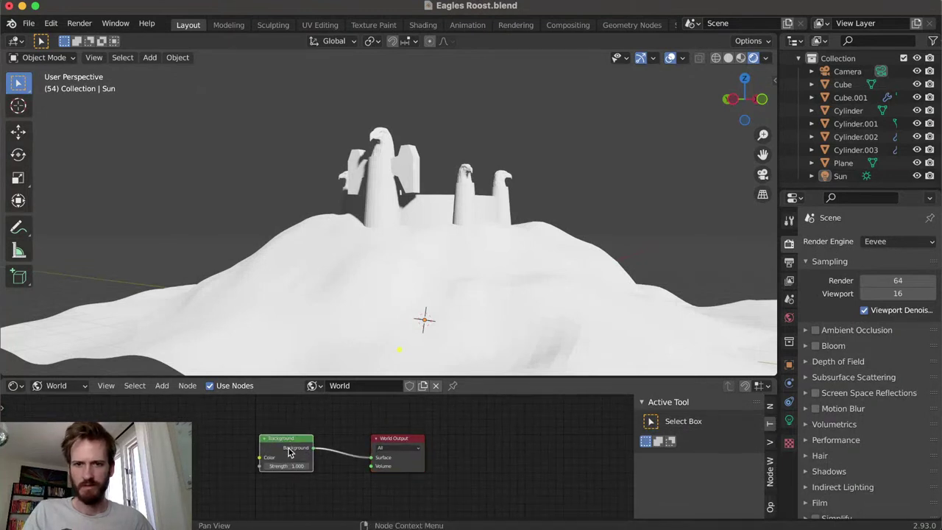
middle_drag(298, 456, 294, 444)
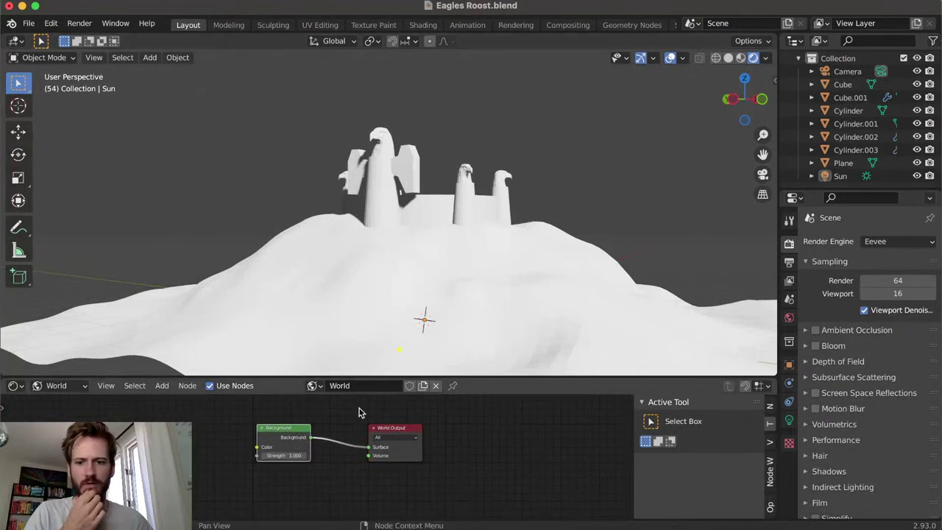
click(288, 448)
drag(347, 380, 349, 359)
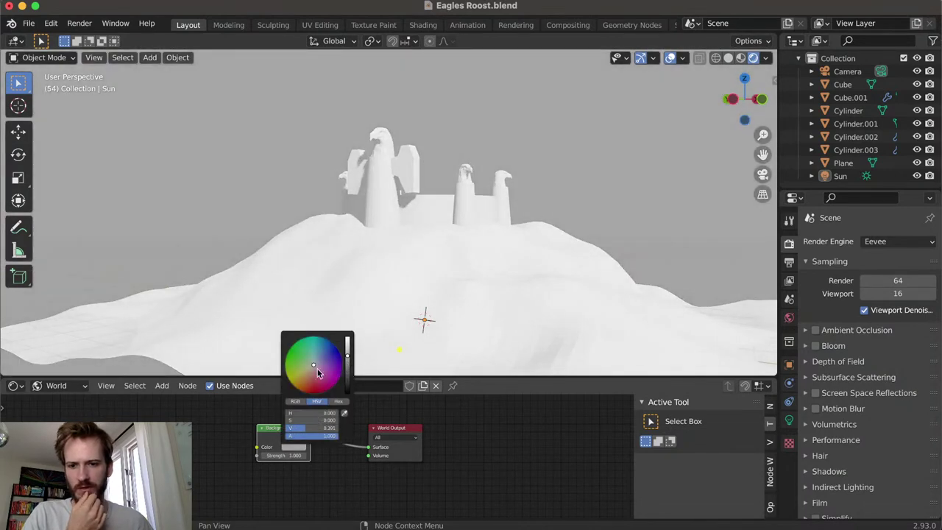
click(320, 358)
drag(320, 358, 319, 352)
middle_drag(356, 286, 383, 289)
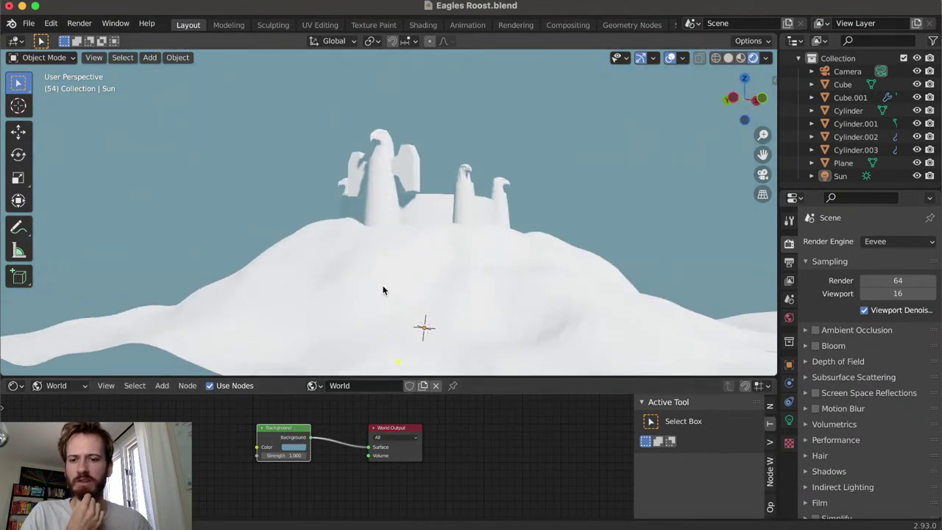
Replace the World's Background node with an Environment Texture node and connect its Color output to the World Output's Surface
click(294, 447)
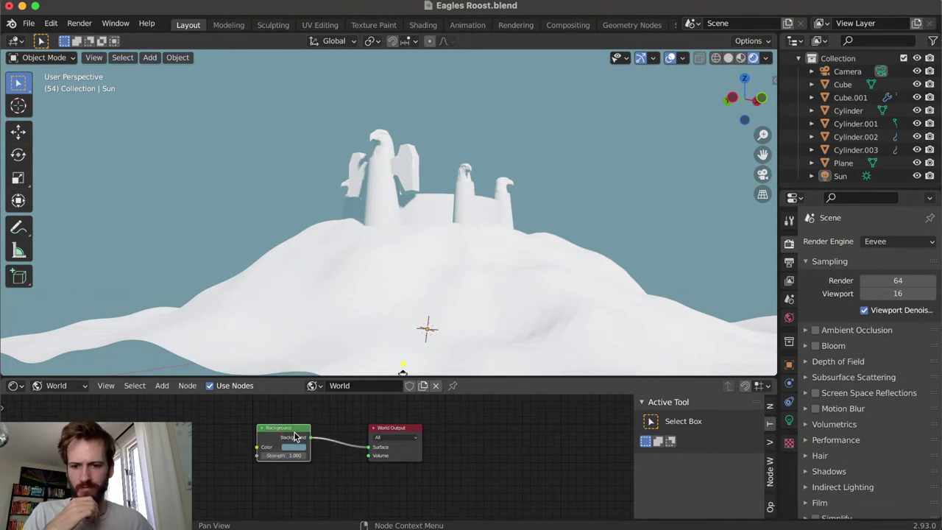
key(x)
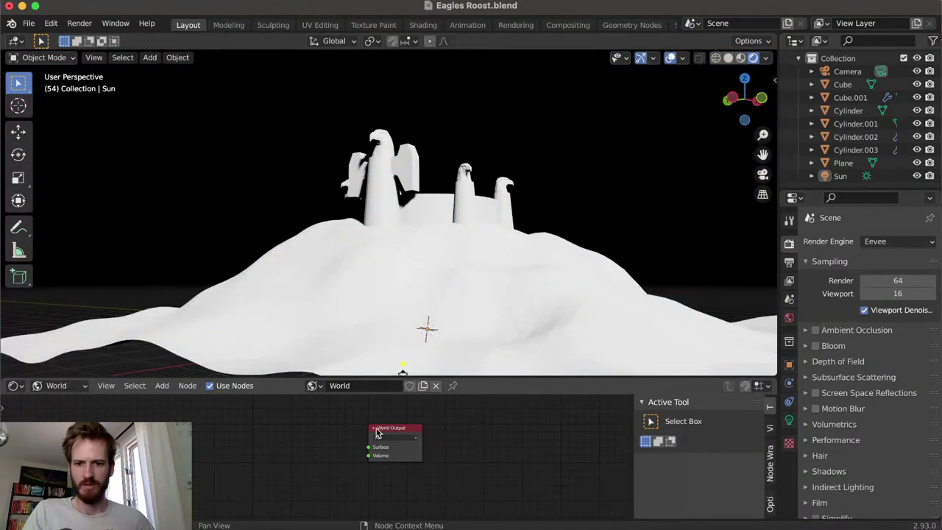
key(shift+a)
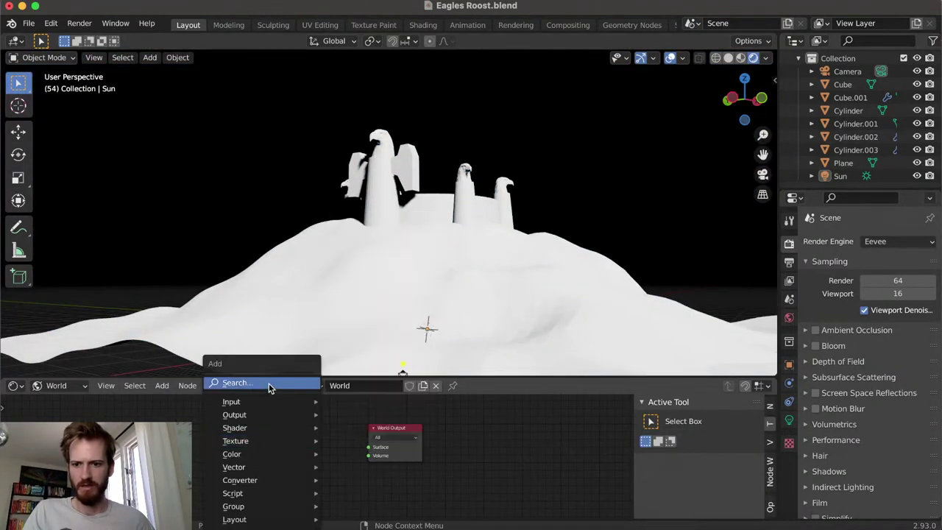
click(269, 383)
text(env)
key(Return)
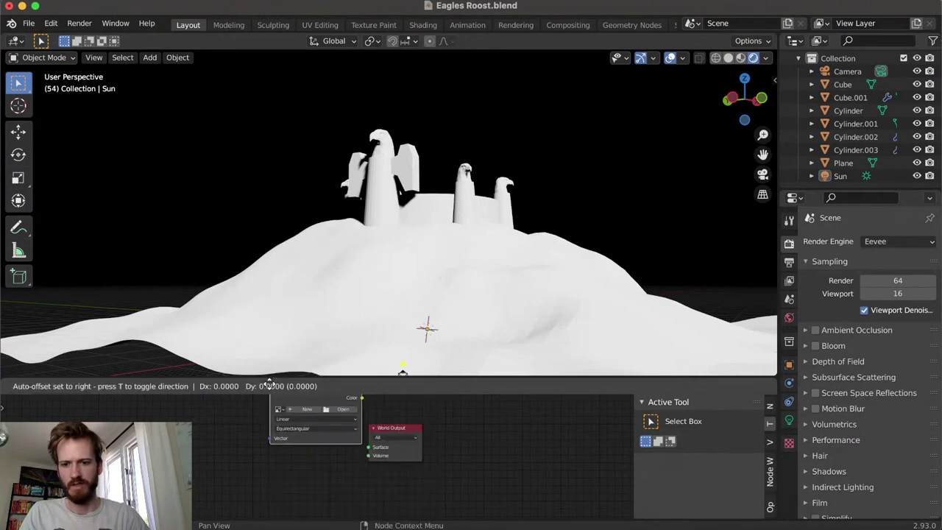
click(269, 414)
drag(310, 443, 368, 447)
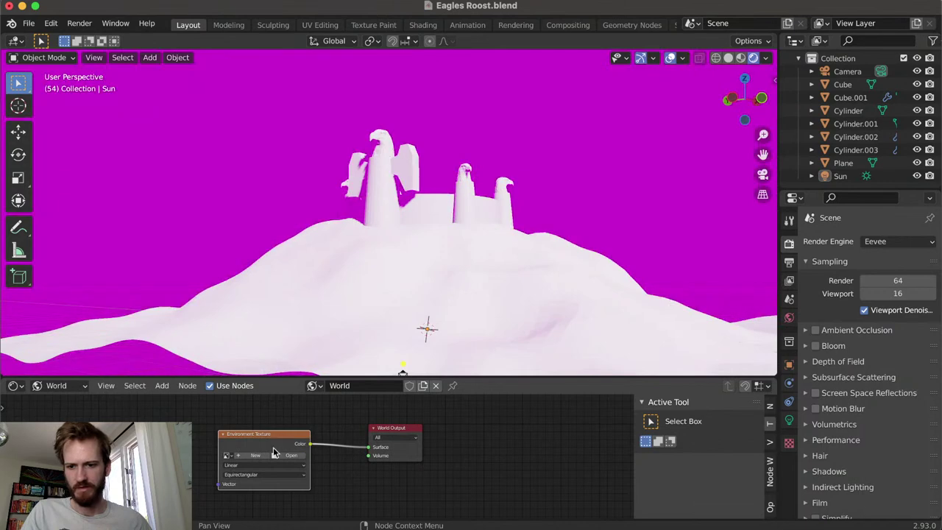
Load sunflowers_4k.exr from the HDRI folder into the Environment Texture and return to the camera view
click(290, 454)
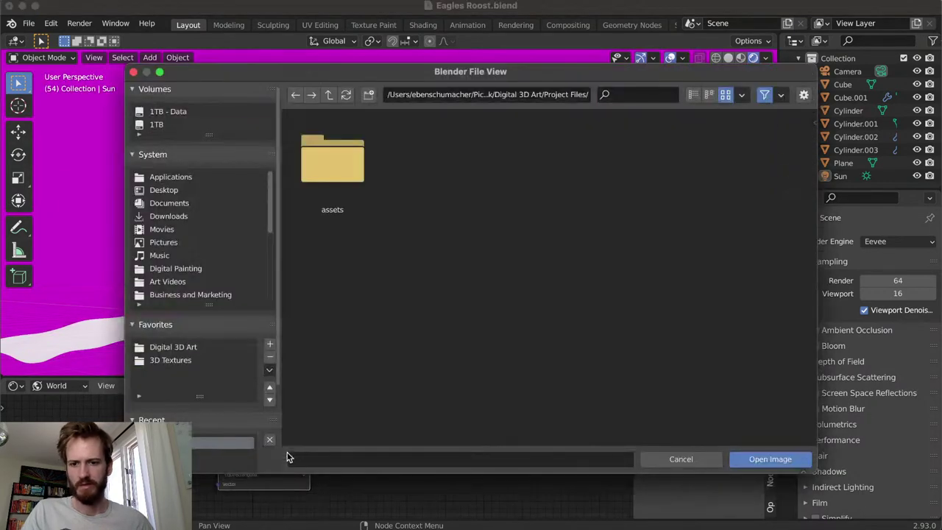
click(184, 360)
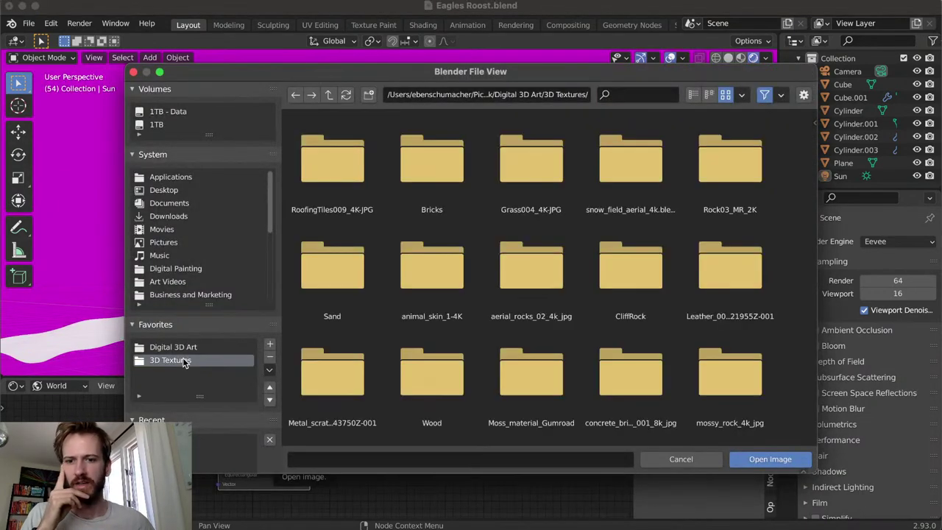
click(328, 97)
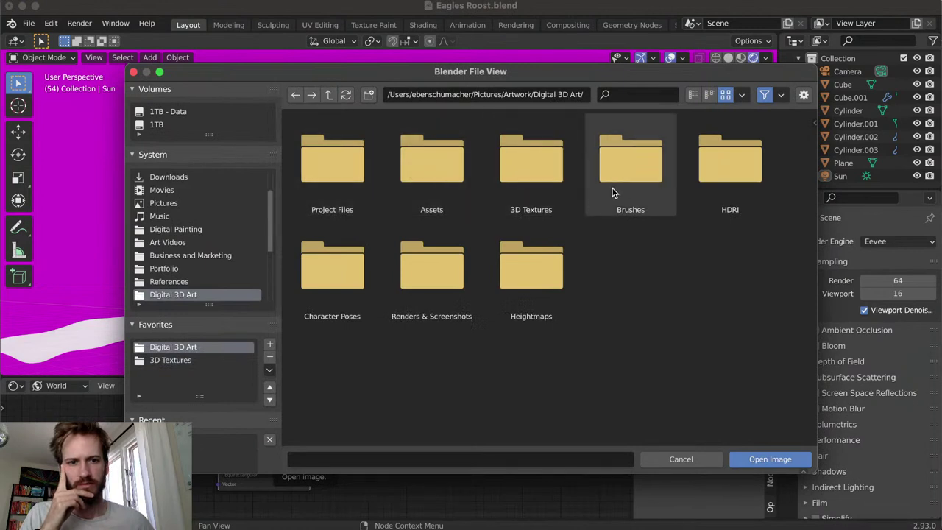
click(728, 170)
double_click(728, 168)
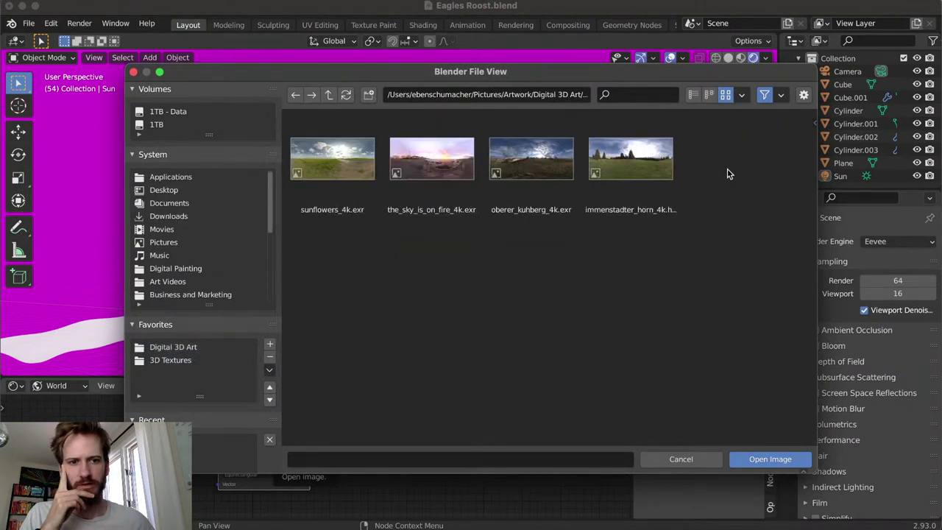
click(545, 178)
click(332, 181)
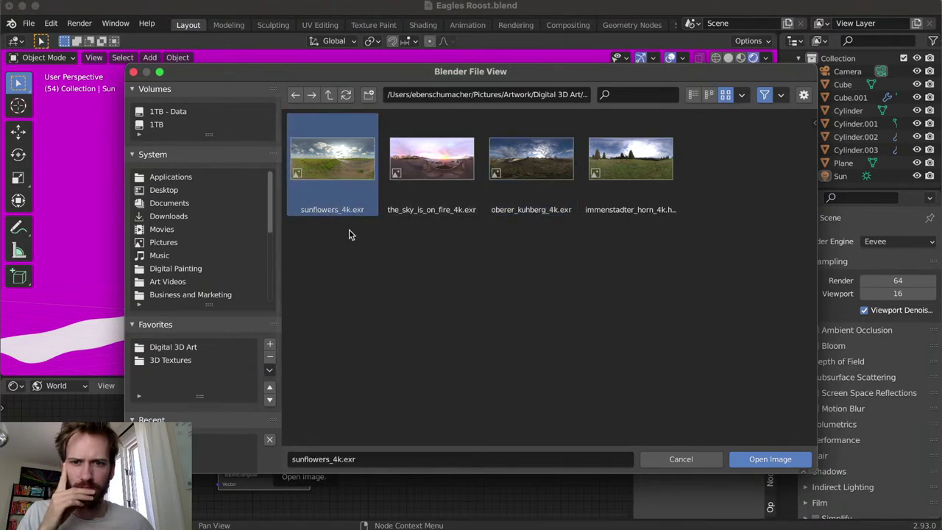
click(778, 458)
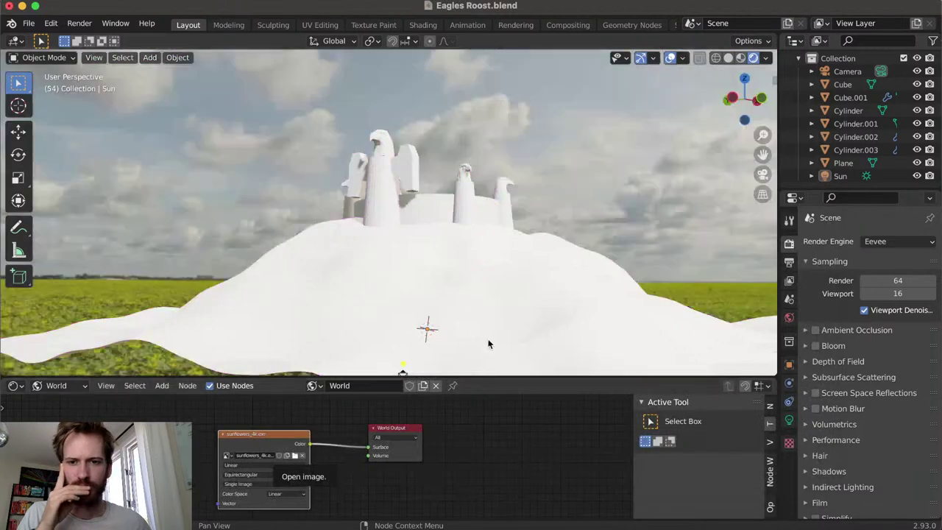
middle_drag(488, 343, 467, 294)
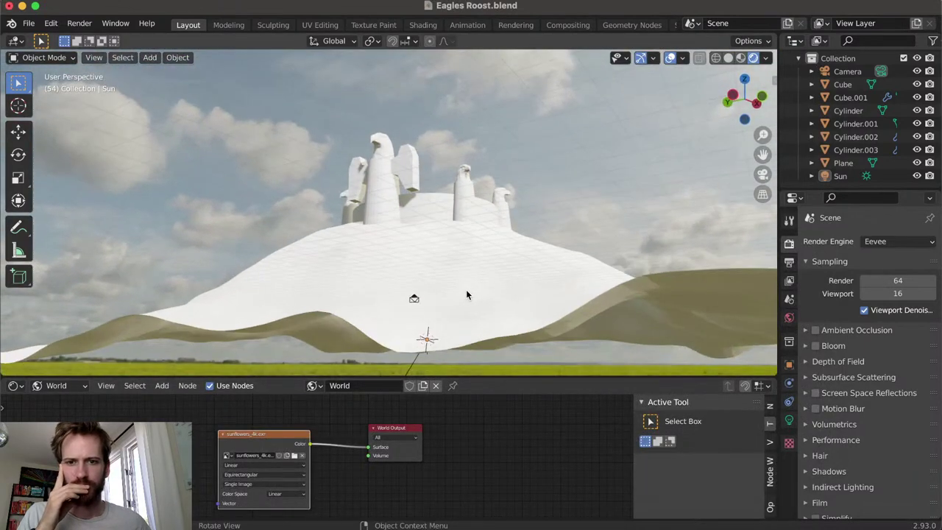
key(KP_0)
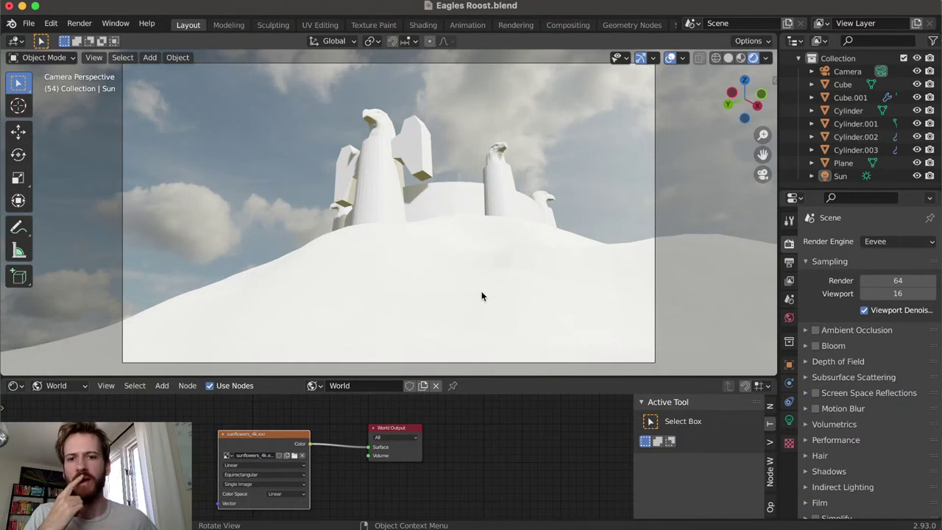
Select the terrain plane, switch the shader nodes to Object and create a new material for it
middle_drag(484, 282, 500, 263)
scroll(503, 338, down, 3)
middle_drag(503, 338, 492, 259)
click(492, 306)
click(61, 387)
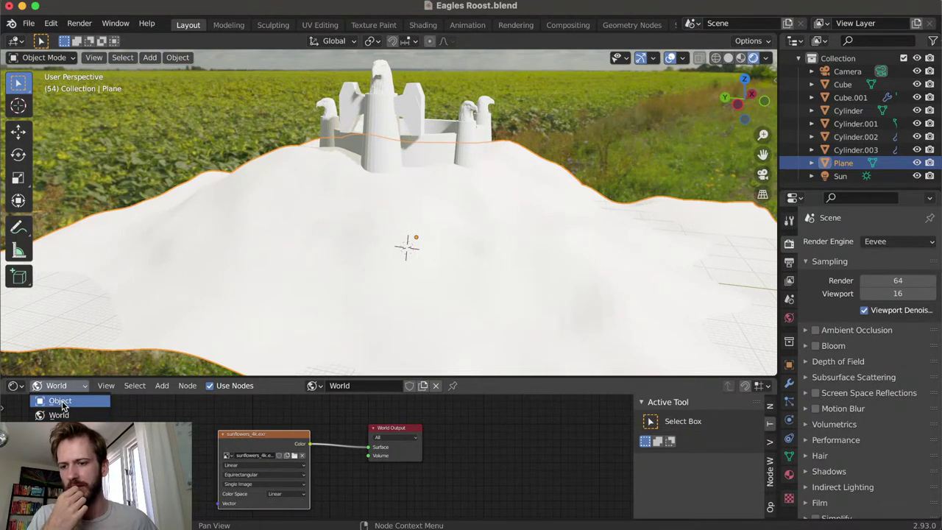
click(63, 402)
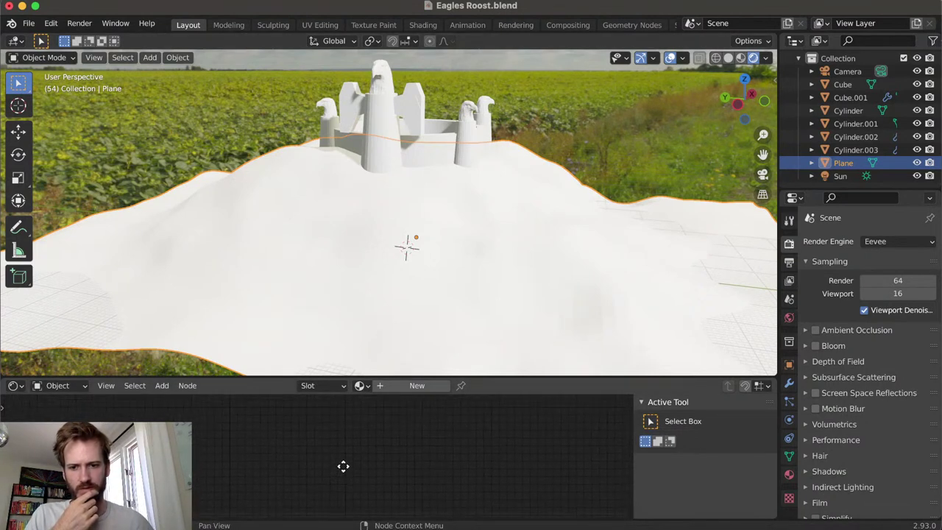
click(400, 384)
Try to load all seven CliffRock texture maps from the 3D Textures folder with Principled Texture Setup into the terrain's material
scroll(369, 427, down, 4)
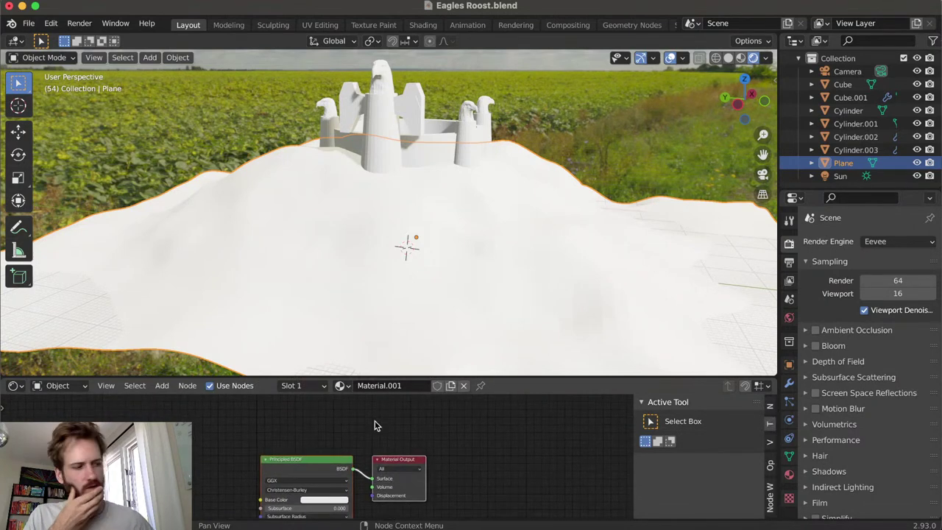
middle_drag(353, 435, 353, 456)
scroll(361, 449, up, 4)
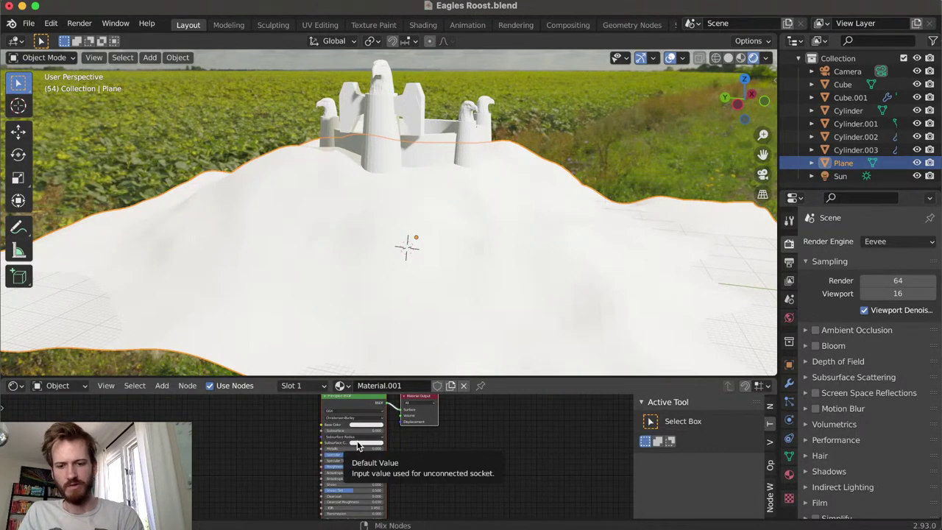
key(ctrl+shift+t)
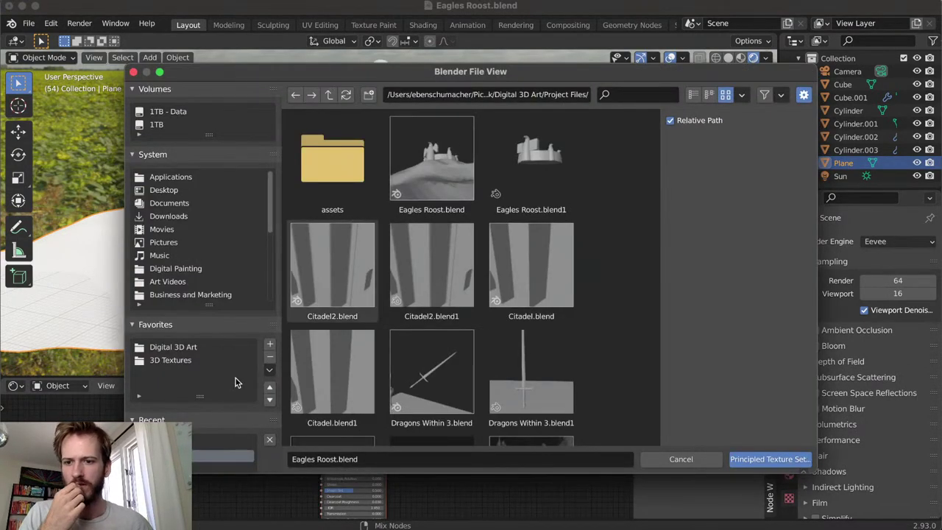
click(199, 360)
scroll(433, 253, down, 2)
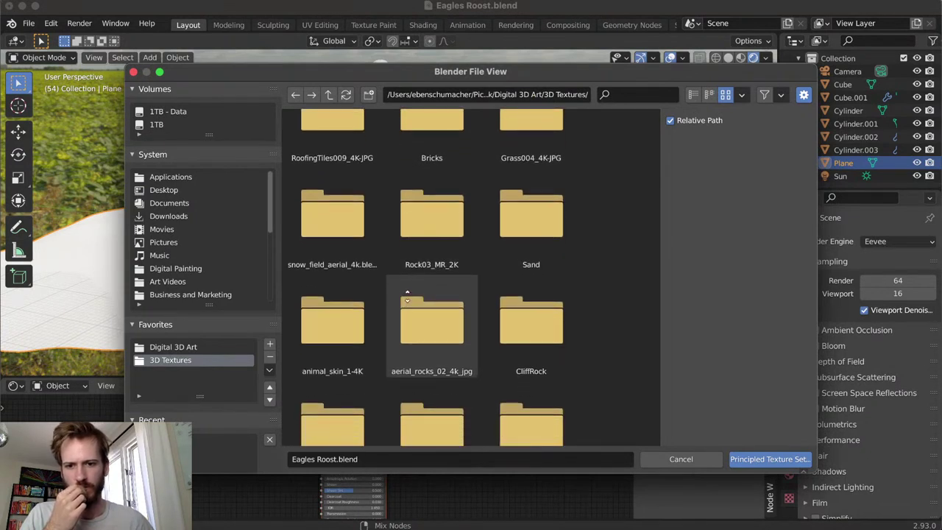
scroll(408, 276, down, 6)
scroll(416, 288, down, 2)
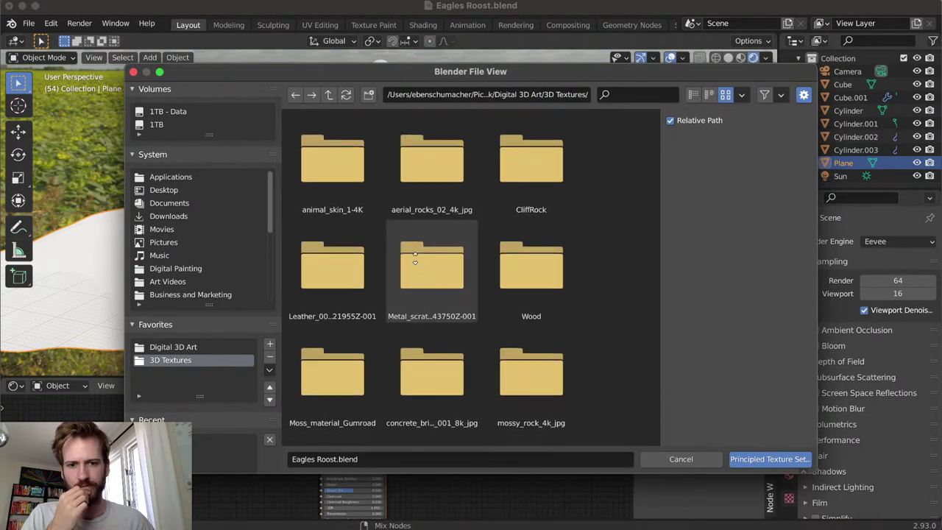
scroll(409, 295, up, 2)
click(536, 213)
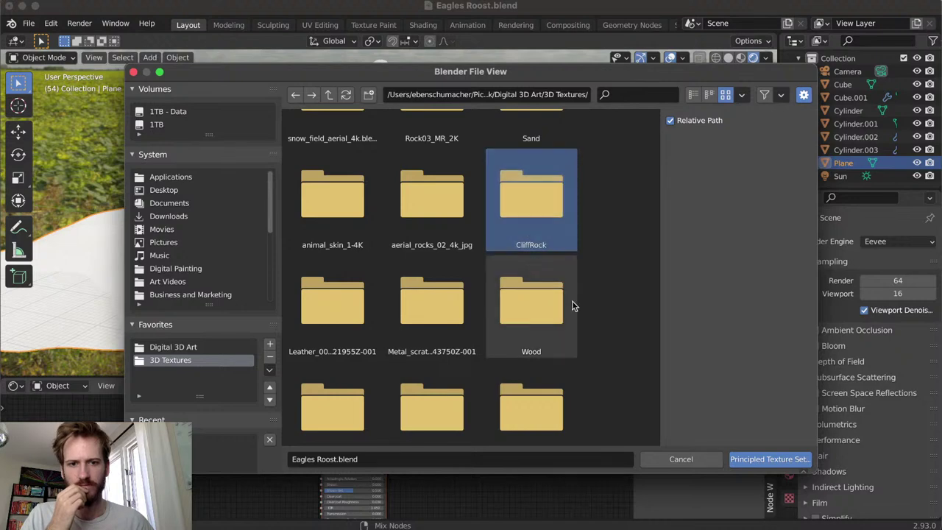
click(750, 465)
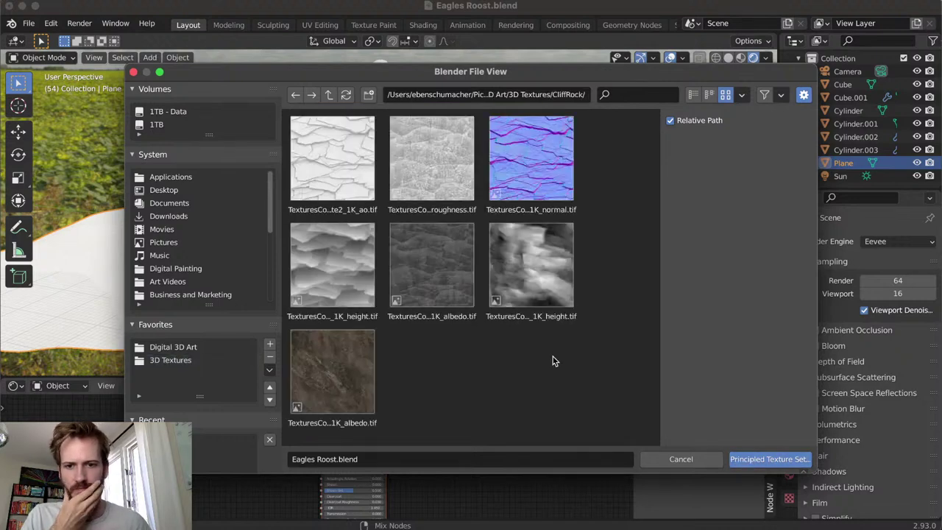
drag(608, 414, 329, 182)
click(760, 459)
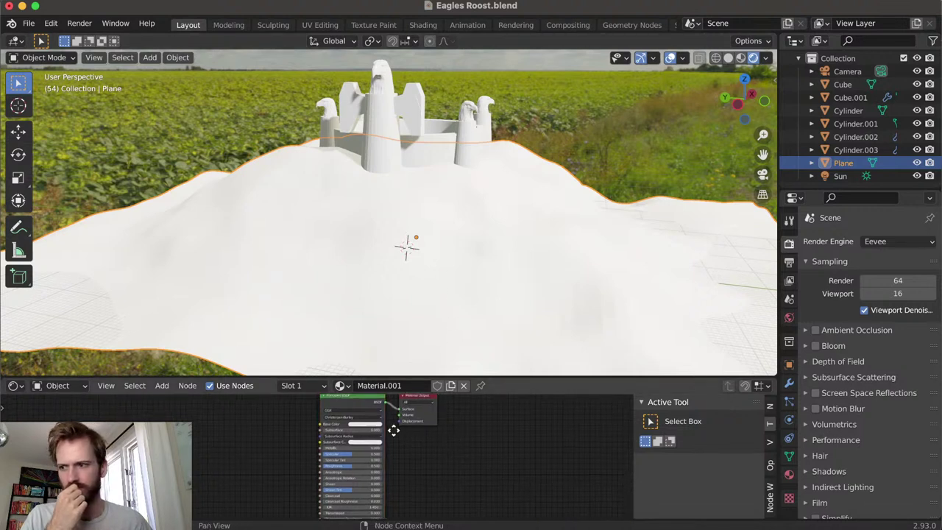
Run Principled Texture Setup on the terrain's Principled BSDF node, loading all seven CliffRock texture maps from the 3D Textures folder
scroll(395, 430, left, 3)
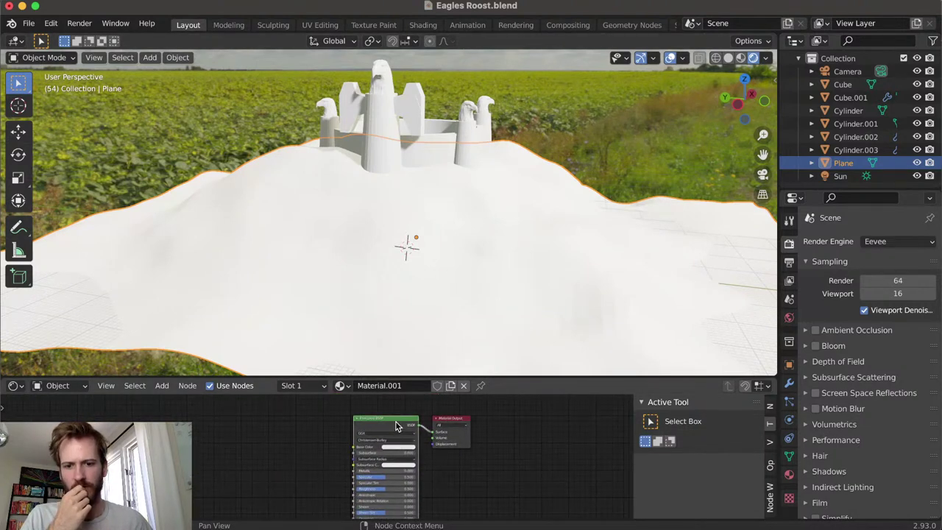
key(ctrl+shift+t)
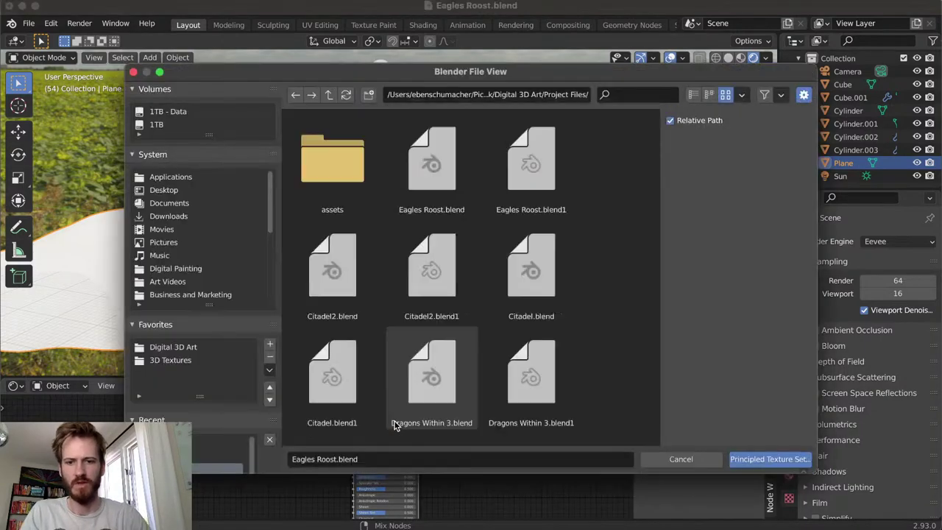
click(170, 360)
scroll(530, 274, down, 2)
scroll(530, 274, down, 1)
double_click(528, 288)
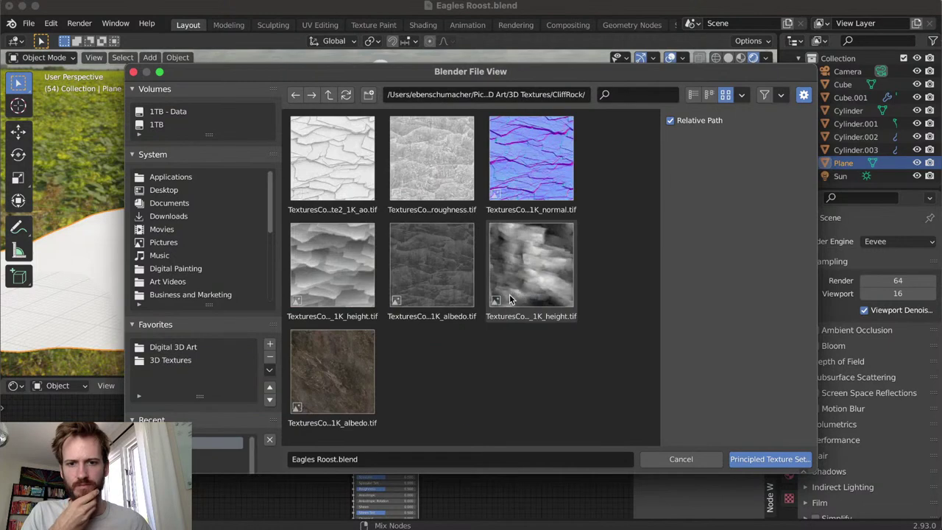
drag(603, 399, 325, 170)
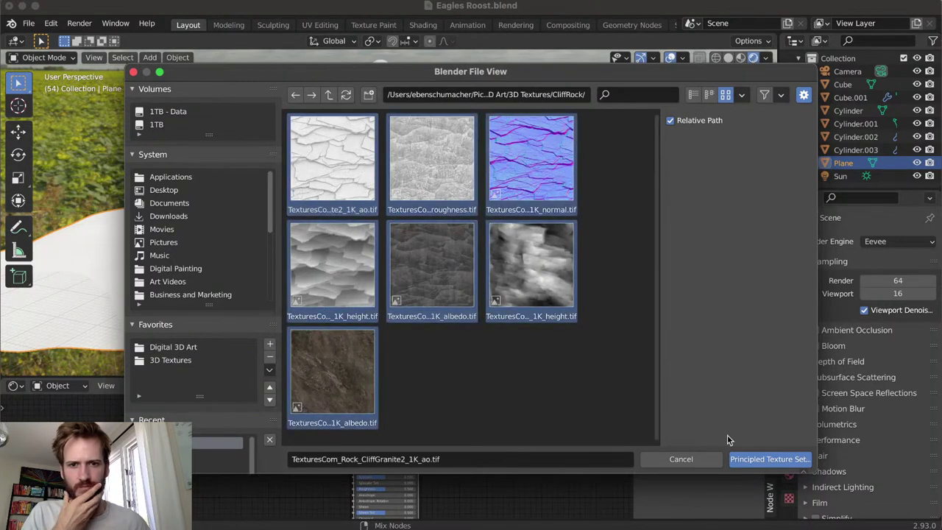
click(768, 459)
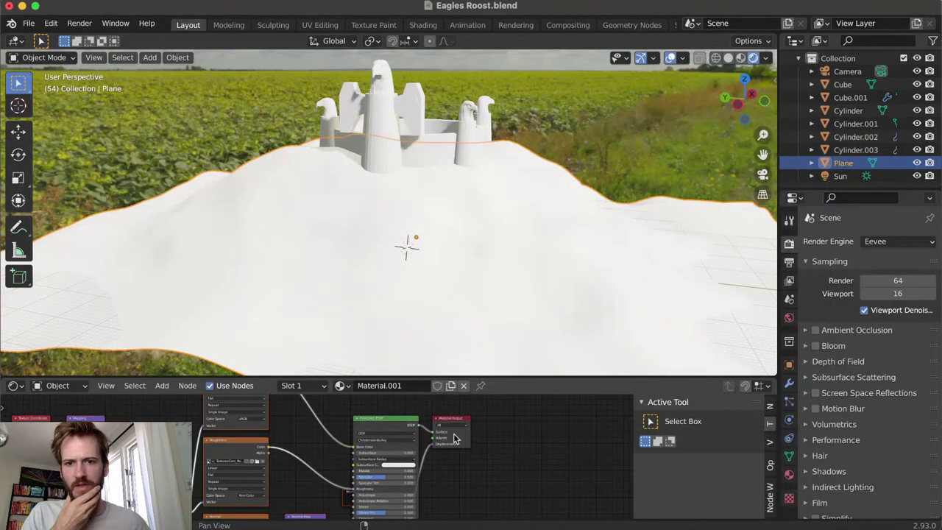
middle_drag(518, 184, 474, 255)
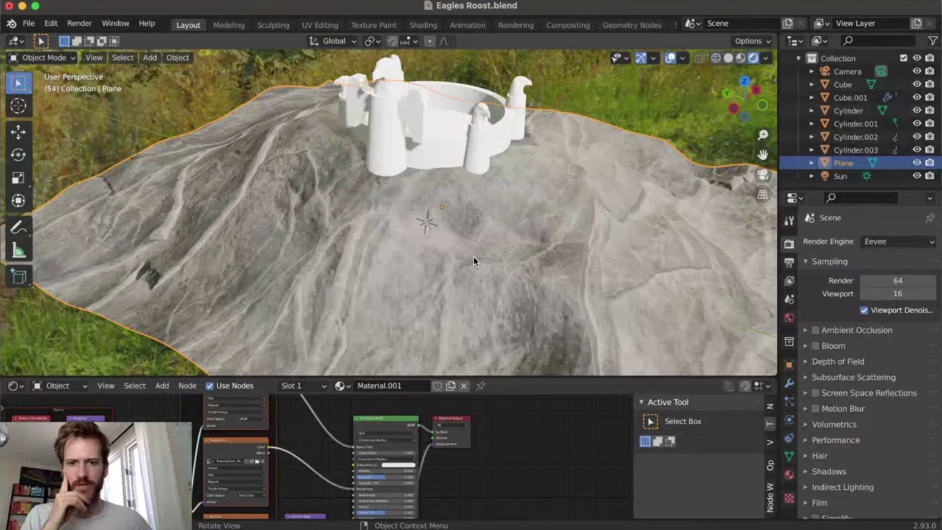
middle_drag(293, 244, 289, 270)
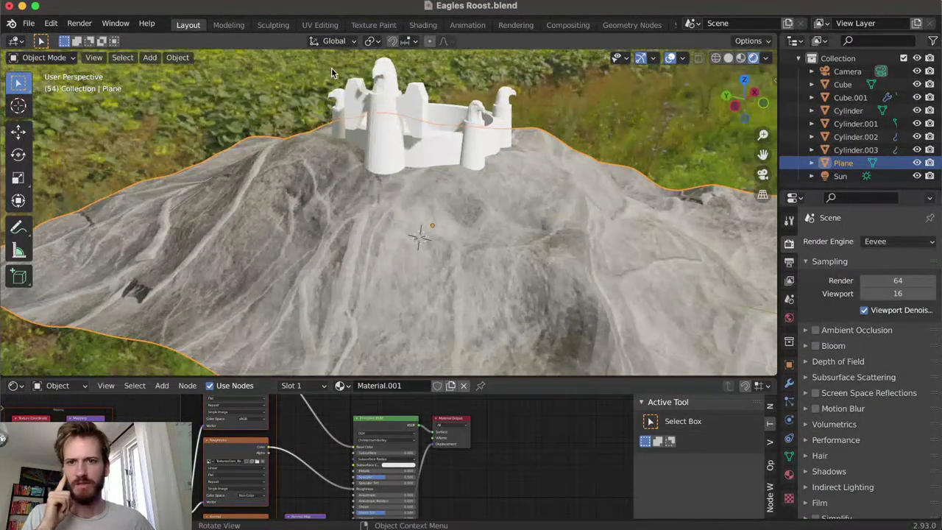
Unwrap the entire terrain mesh with Smart UV Project at a 66° angle limit and return to the Layout workspace
click(319, 25)
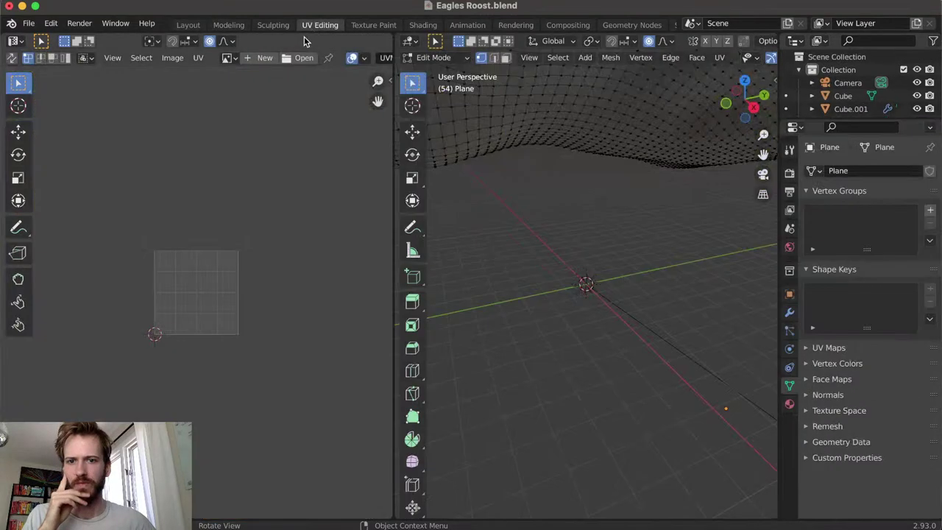
middle_drag(586, 269, 597, 347)
scroll(564, 285, down, 5)
key(a)
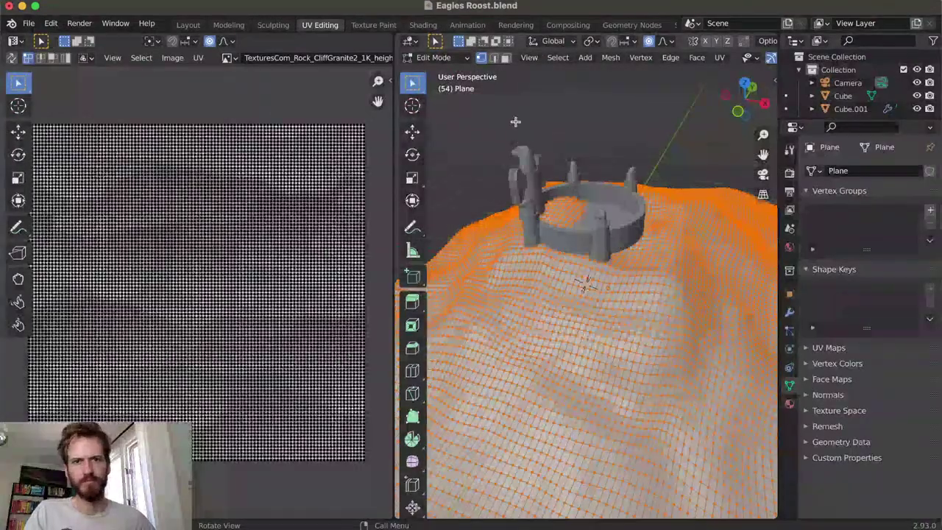
click(720, 61)
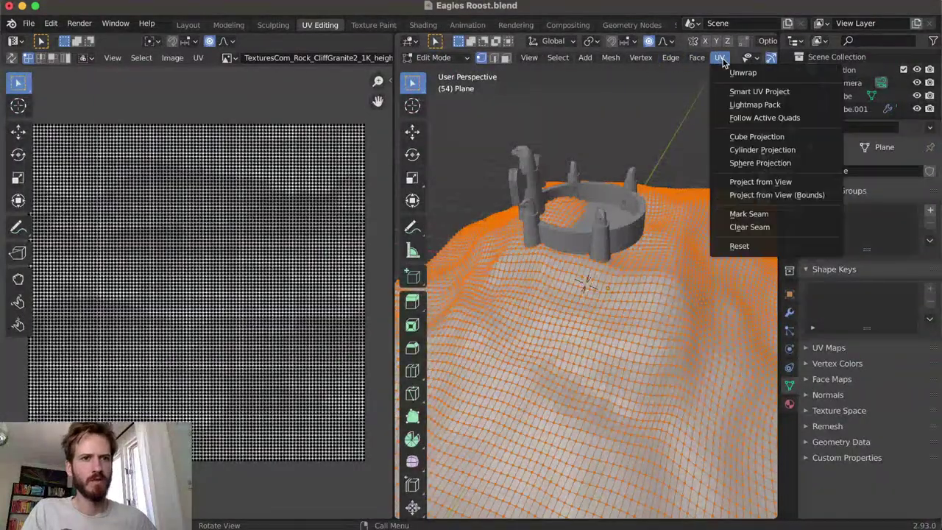
click(760, 91)
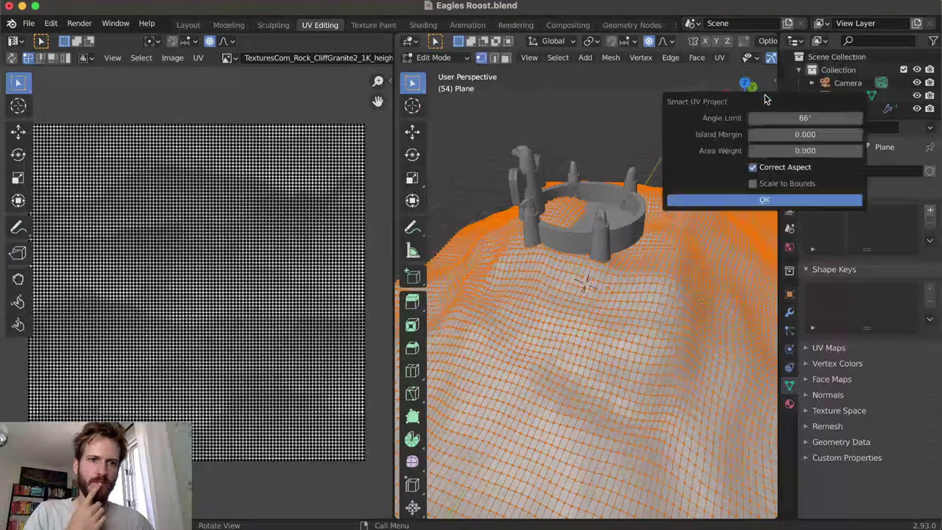
click(729, 200)
middle_drag(606, 203, 603, 161)
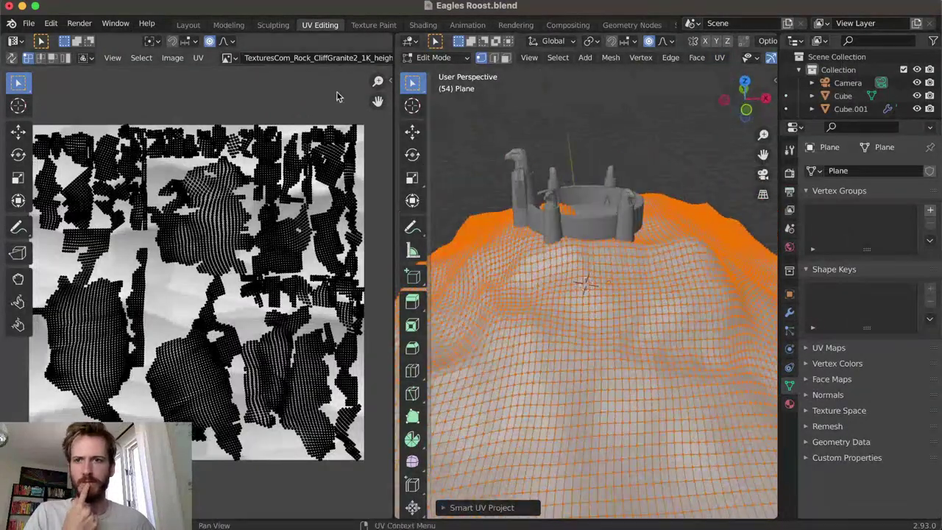
click(188, 25)
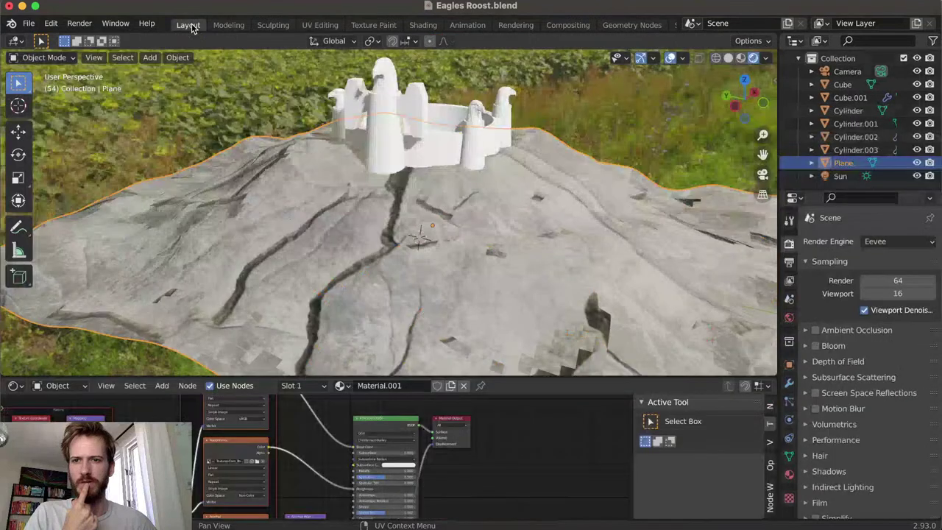
Increase the Mapping node's Scale on all axes so the cliff rock texture repeats more densely across the terrain
click(616, 126)
scroll(571, 192, up, 2)
middle_drag(571, 192, 435, 282)
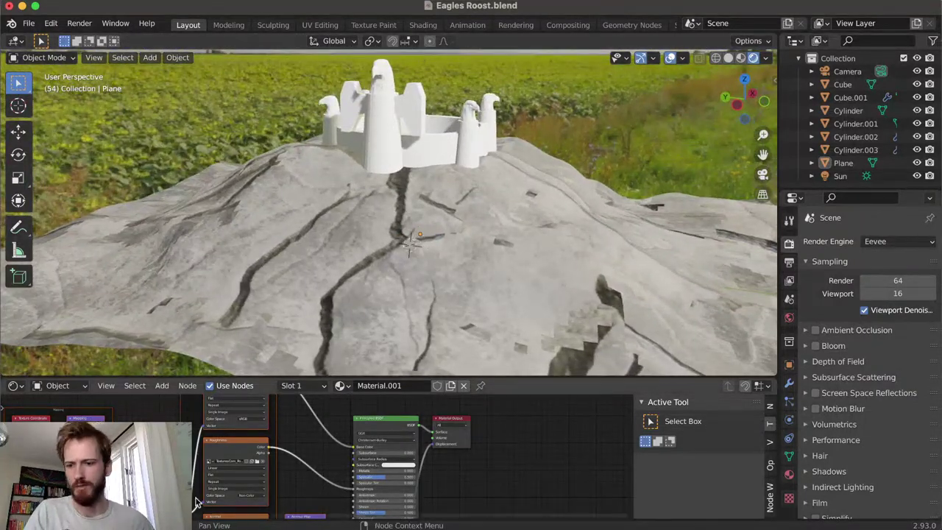
middle_drag(111, 443, 177, 418)
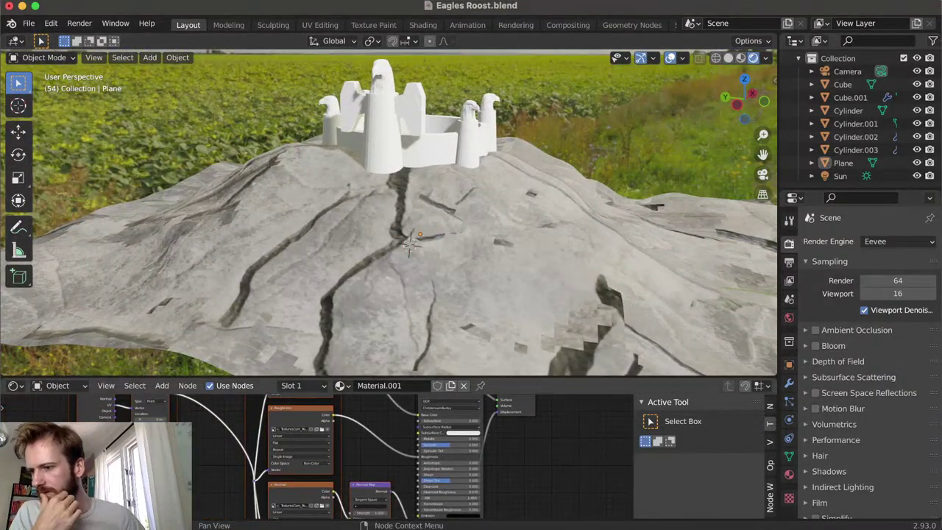
middle_drag(157, 468, 196, 475)
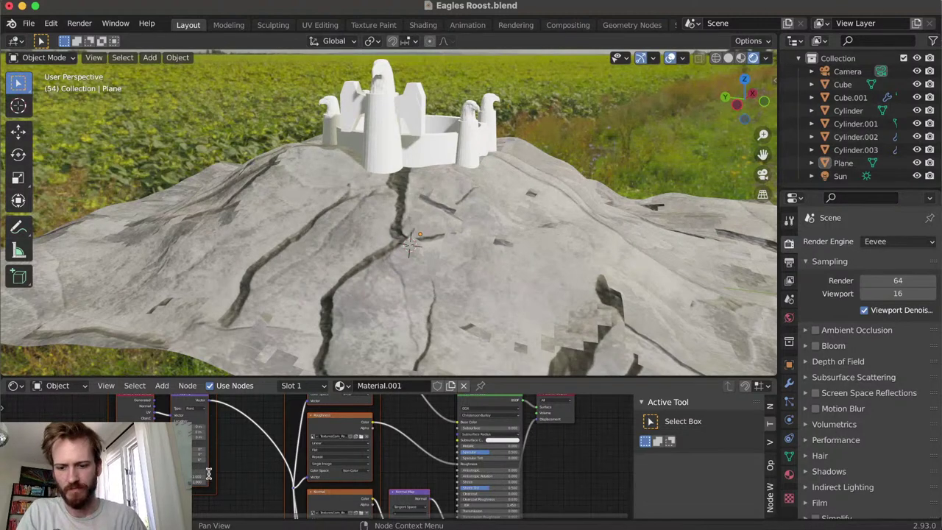
drag(208, 473, 208, 473)
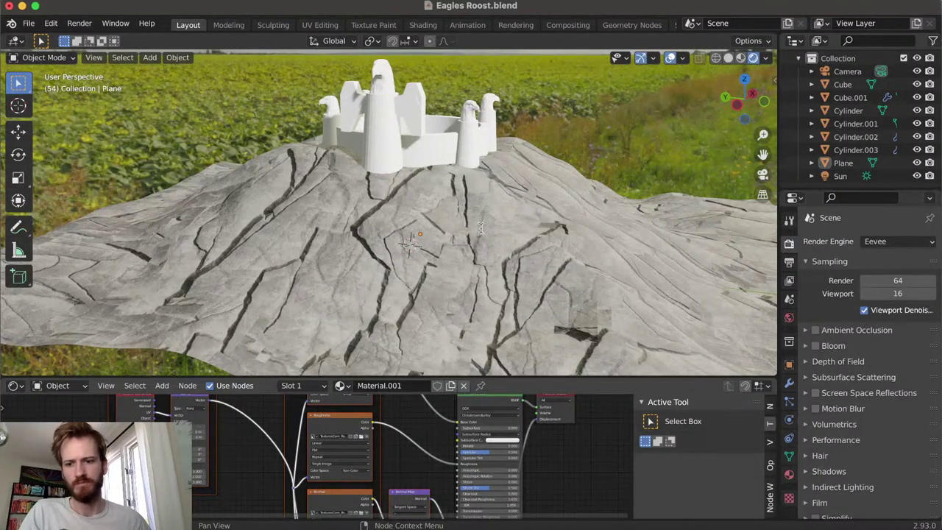
Select all the castle pieces, making Cylinder.003 the active object, and assign the existing rock material Material.001
middle_drag(347, 233, 424, 248)
click(392, 195)
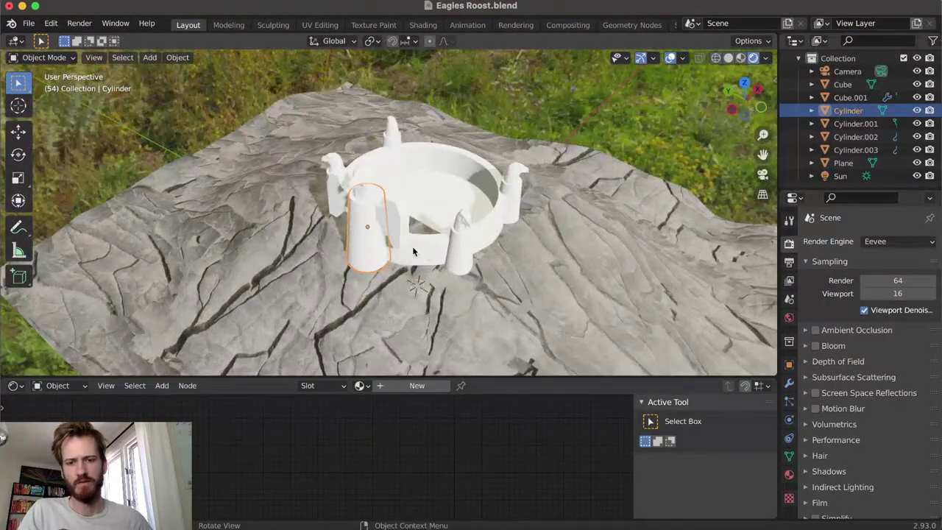
click(425, 248)
shift+click(453, 247)
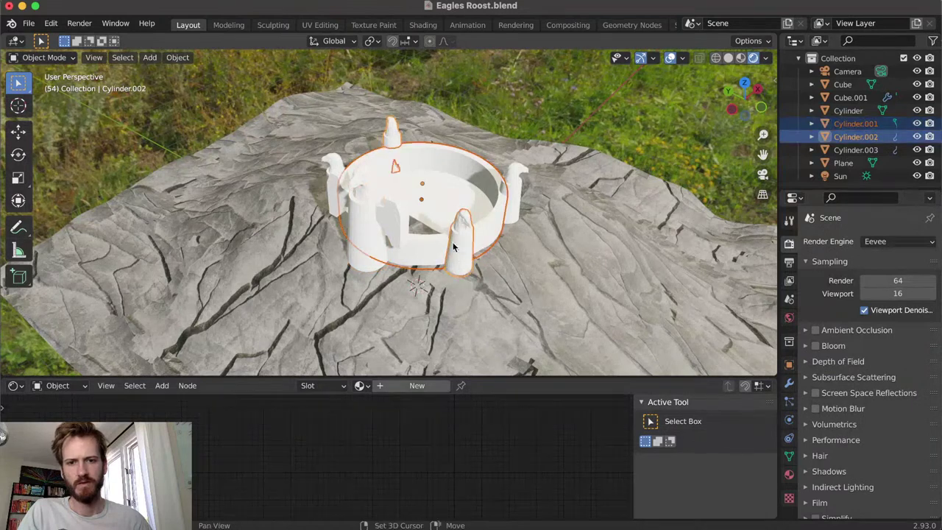
shift+click(392, 215)
shift+click(361, 188)
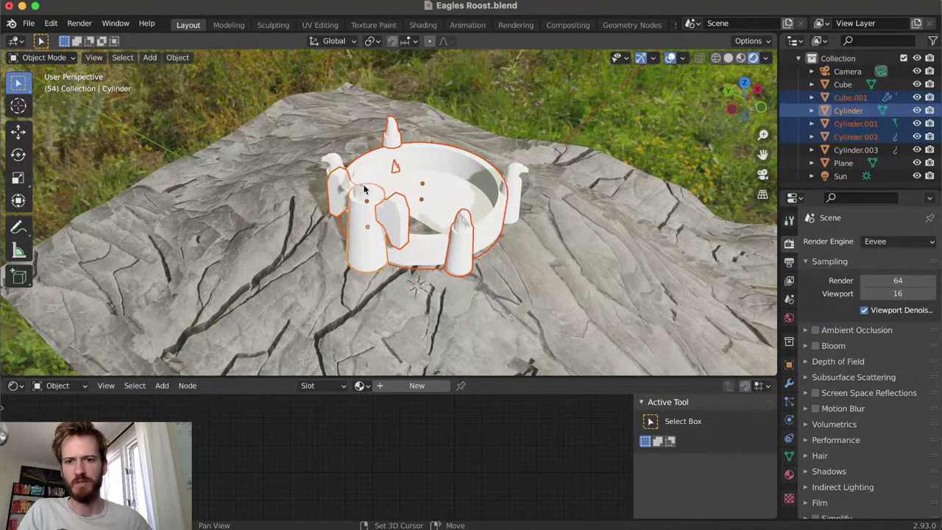
shift+click(366, 189)
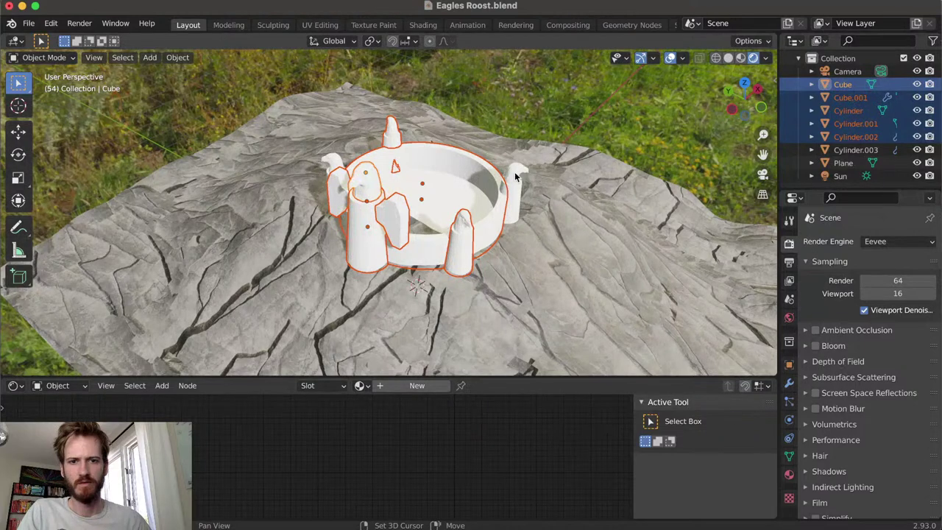
shift+click(514, 174)
middle_drag(493, 182, 485, 158)
click(361, 385)
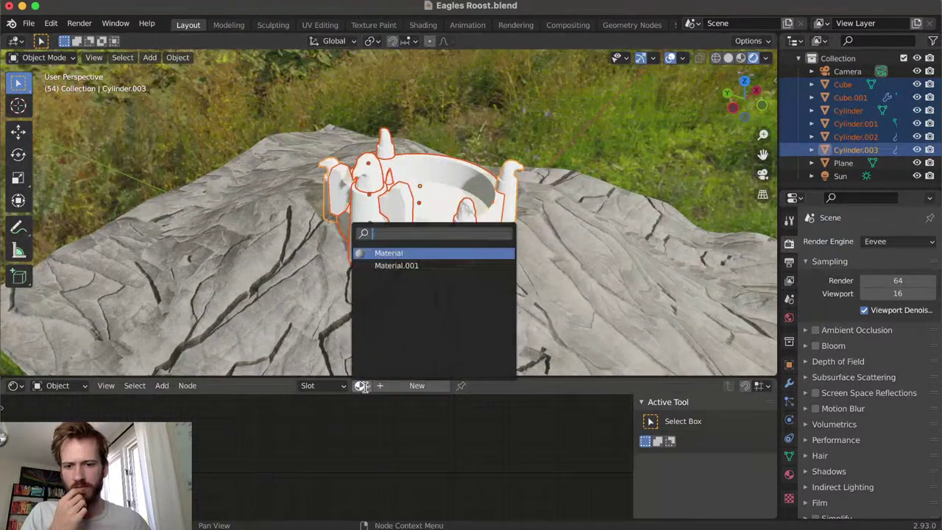
click(391, 266)
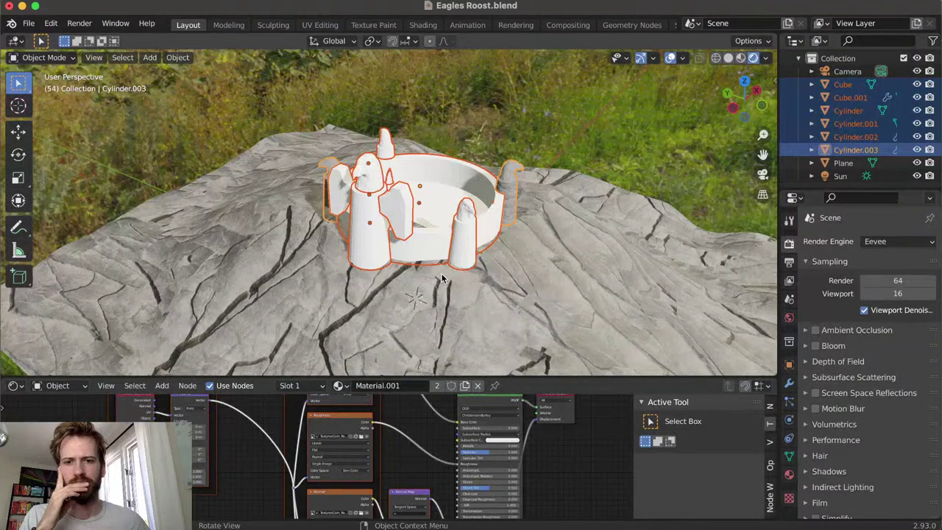
Assign the existing rock material Material.001 to the castle's ring wall, Cylinder.001
middle_drag(450, 313, 413, 293)
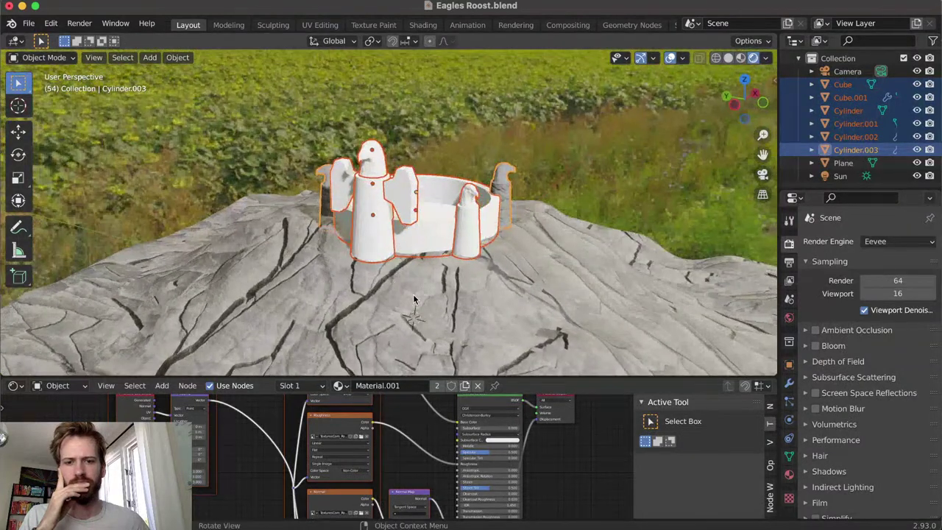
click(421, 251)
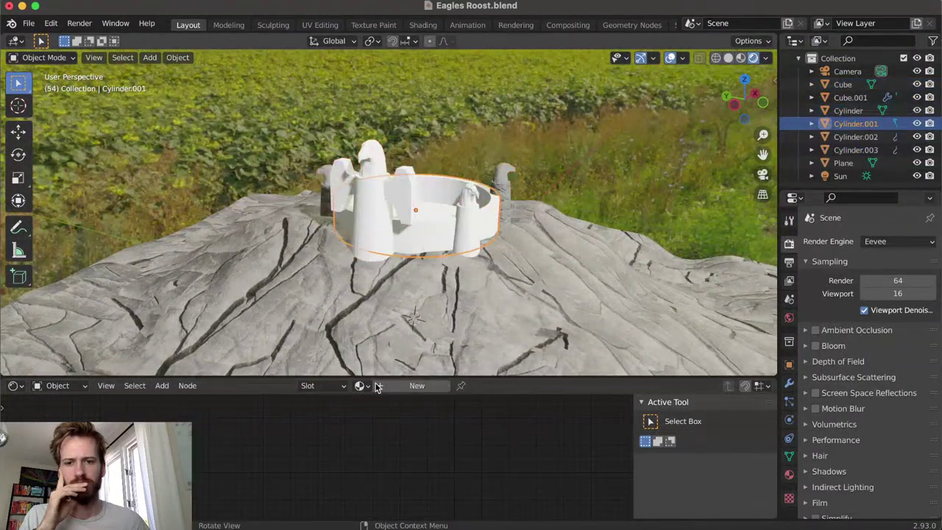
click(359, 386)
click(398, 266)
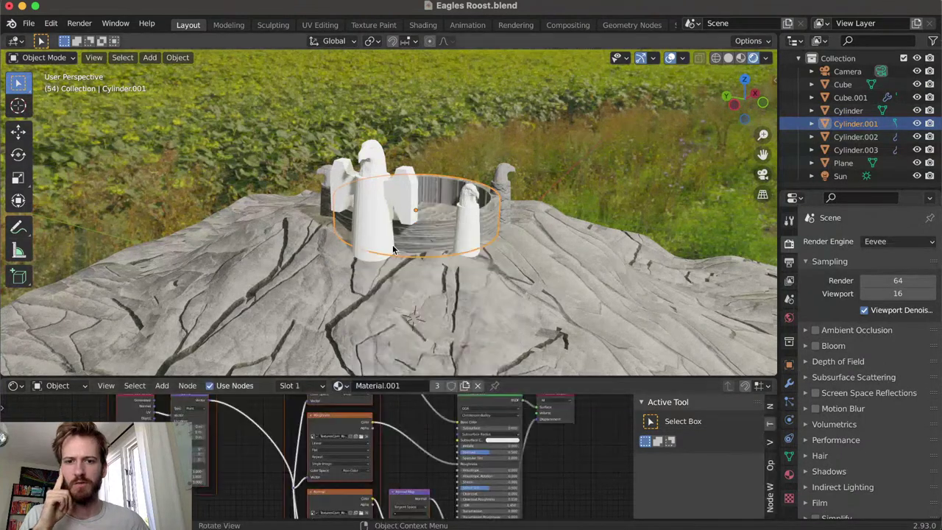
Assign the existing rock material Material.001 to the main tower, Cylinder, and to its wings, Cube.001
click(376, 213)
click(361, 386)
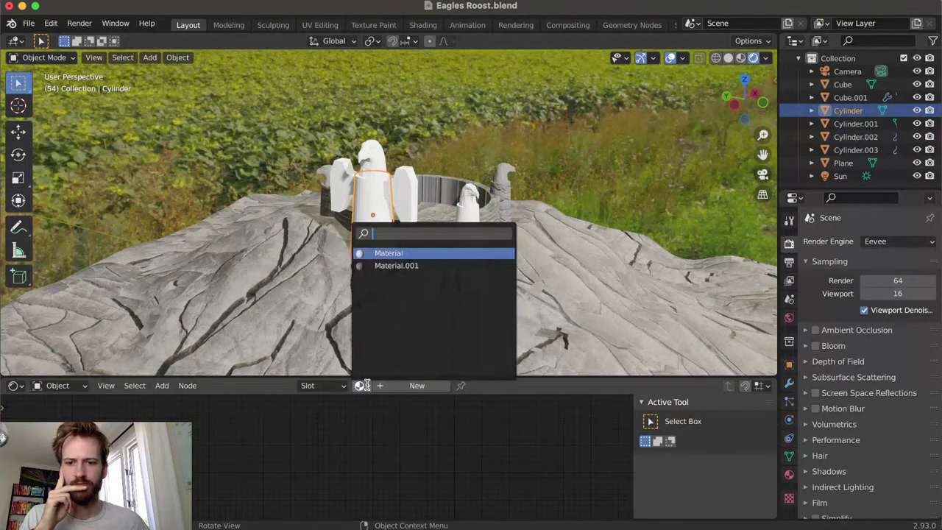
click(398, 267)
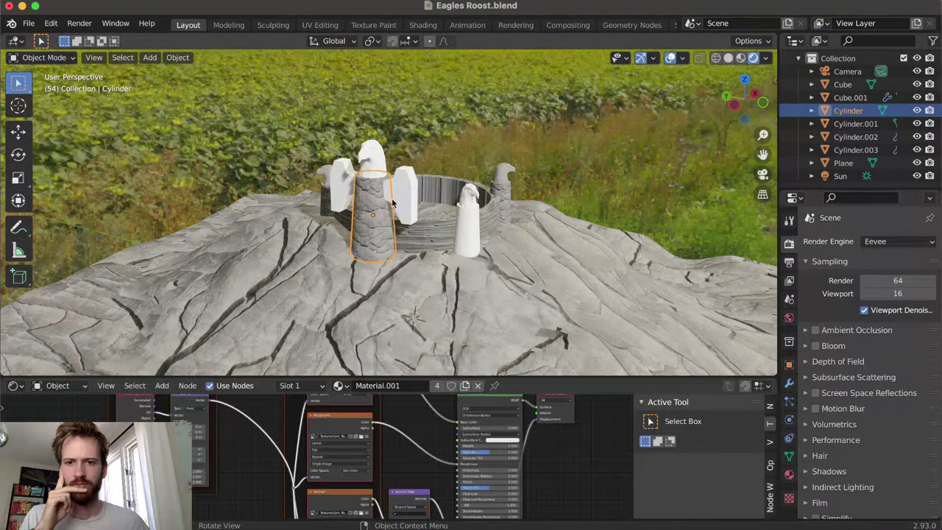
click(391, 253)
click(360, 386)
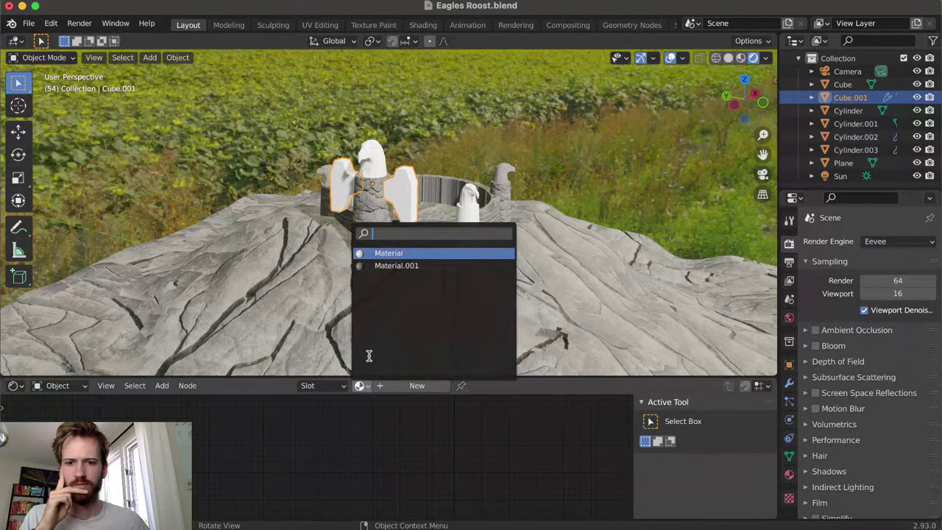
click(389, 266)
Assign the existing rock material Material.001 to the main tower's eagle head, Cube, and to the smaller tower, Cylinder.002
click(375, 175)
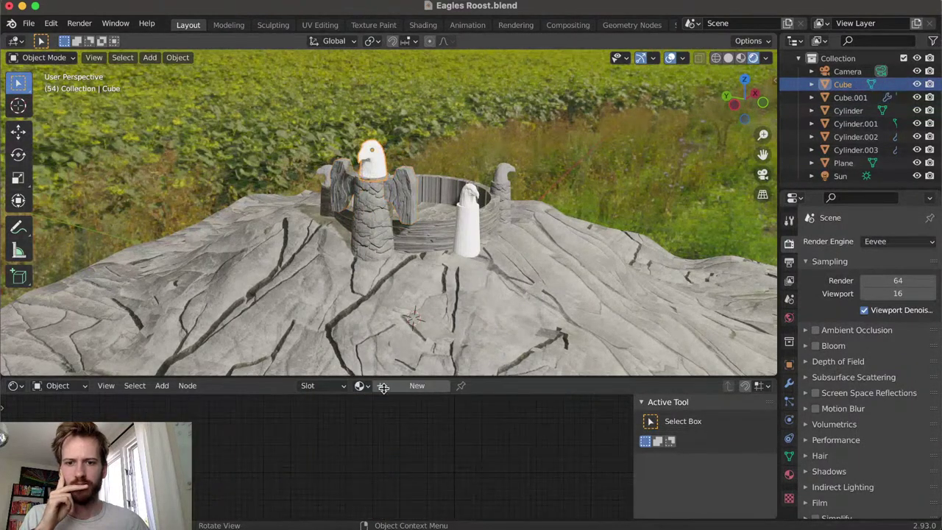
click(360, 386)
click(395, 264)
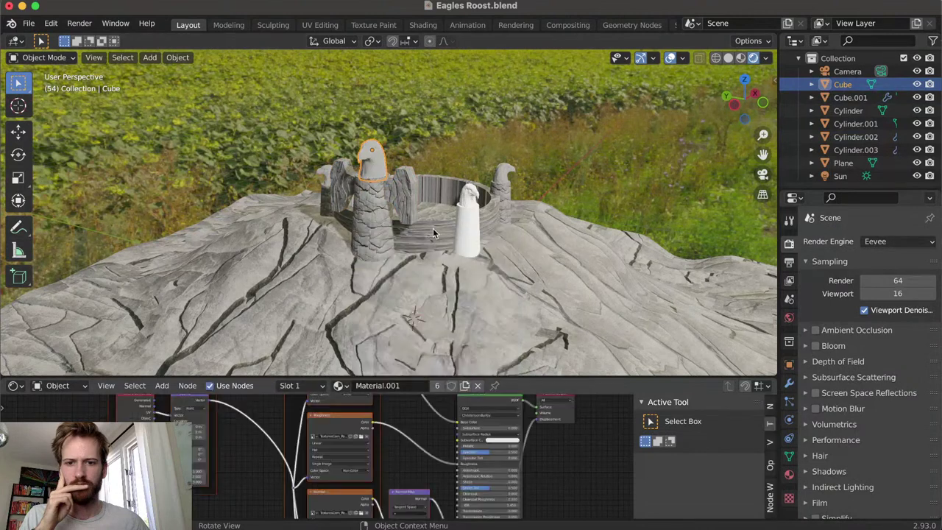
click(463, 220)
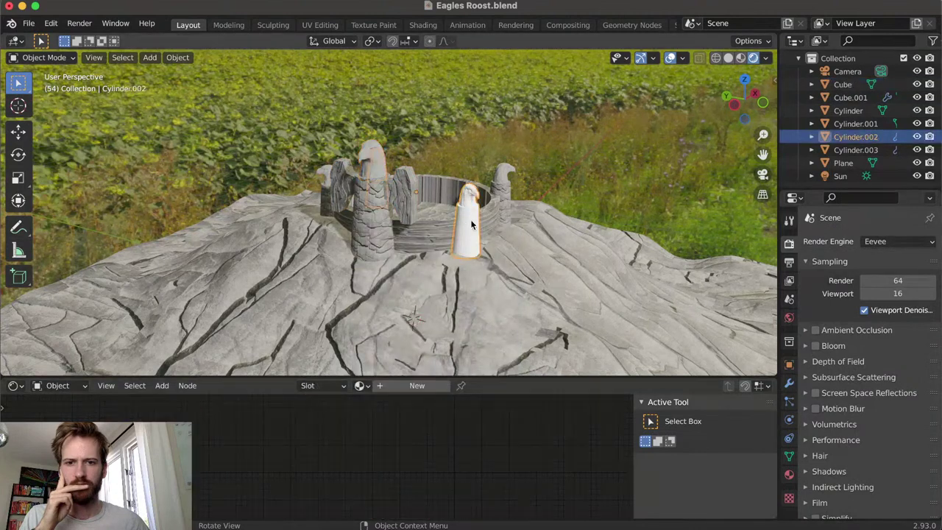
click(336, 385)
click(357, 385)
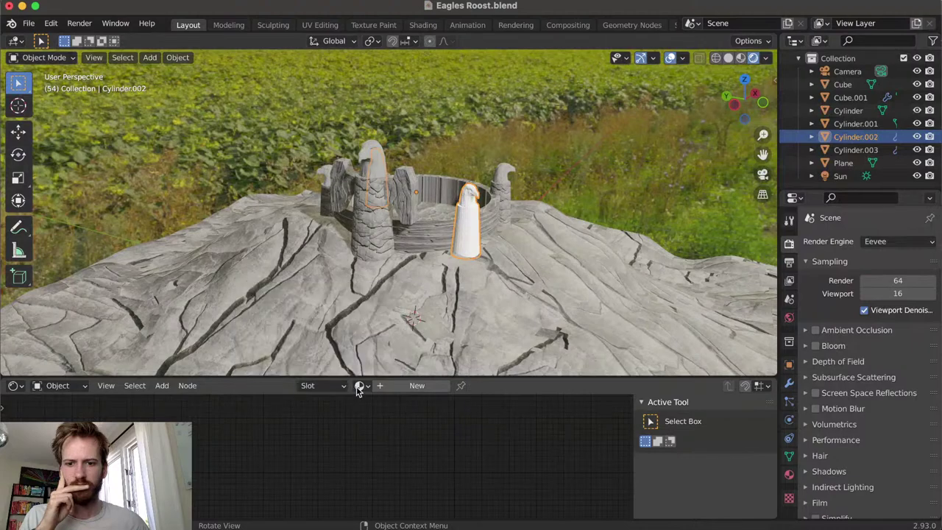
click(358, 386)
click(390, 269)
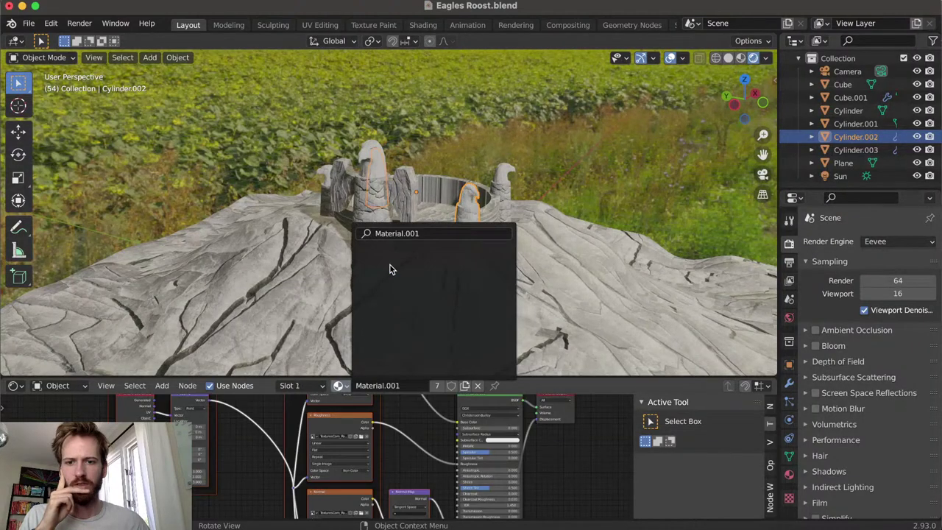
Switch the render engine to Cycles and view the castle through the scene camera
middle_drag(345, 260, 508, 262)
click(514, 167)
click(885, 241)
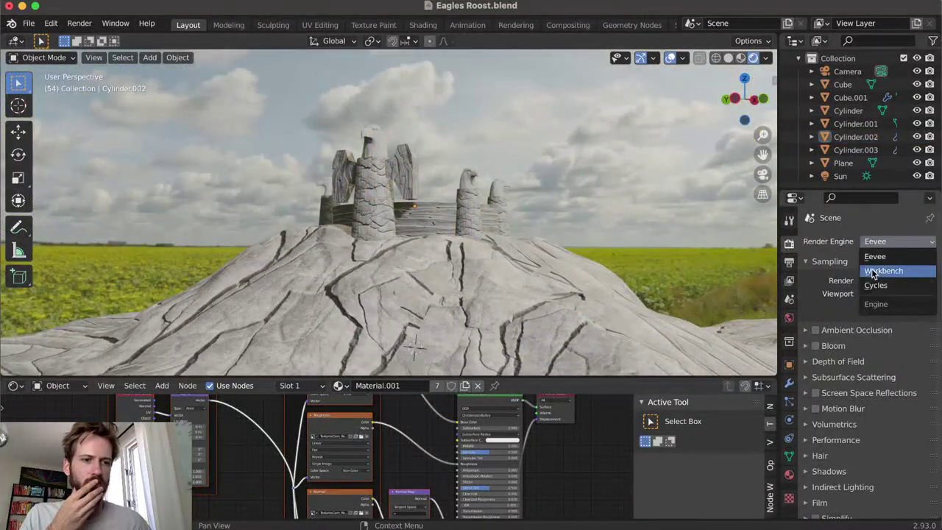
click(874, 286)
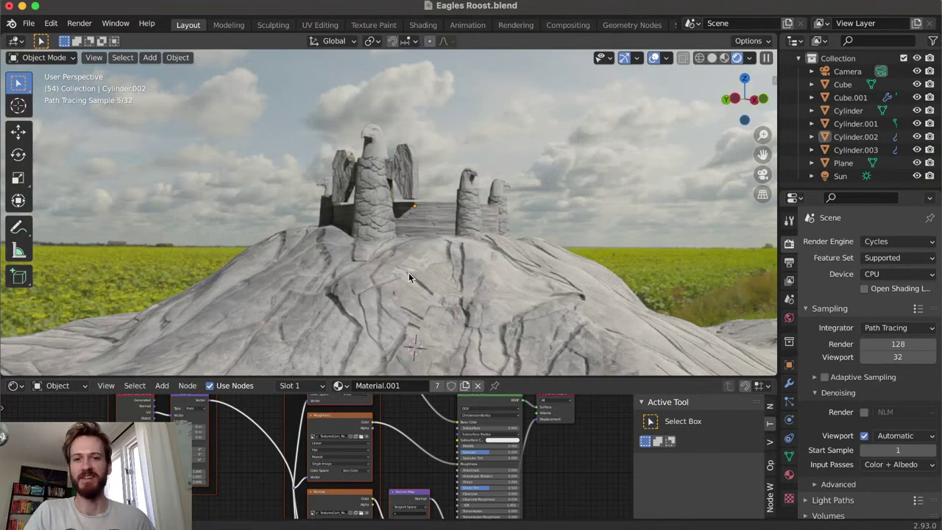
middle_drag(401, 275, 402, 303)
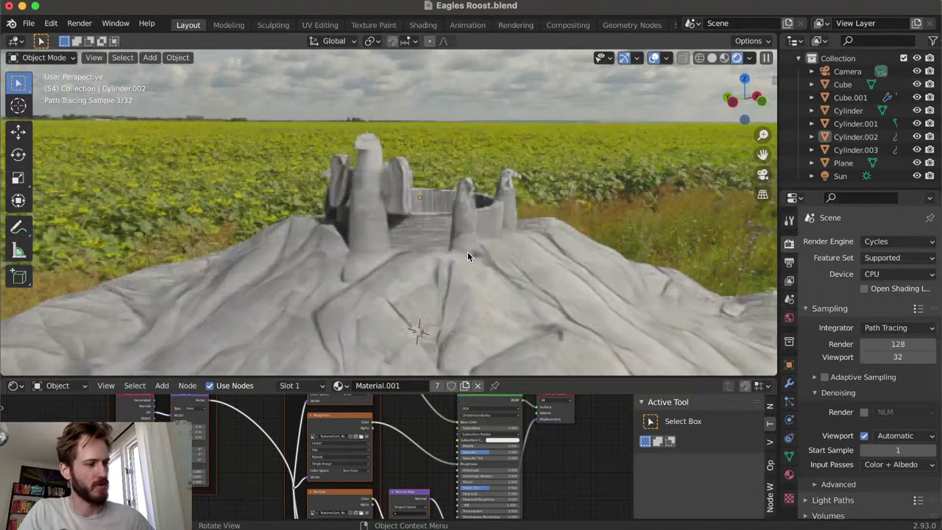
key(KP_0)
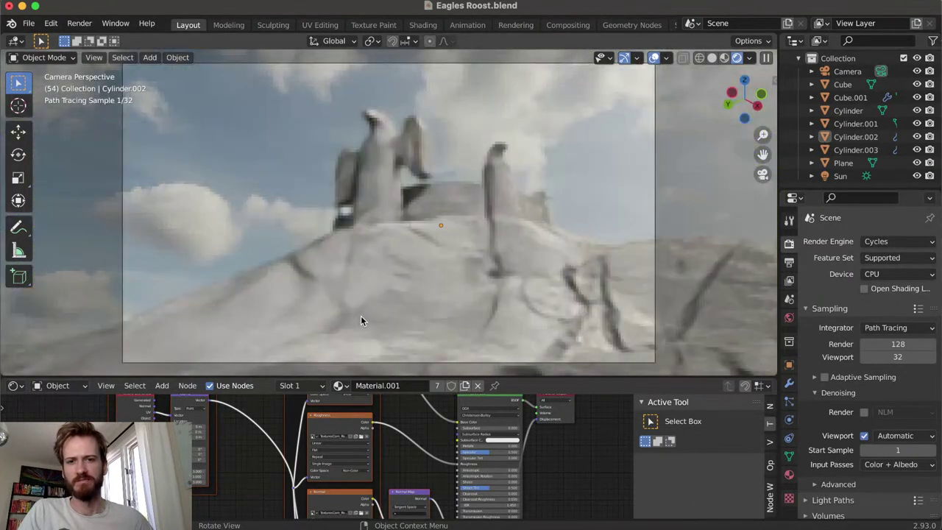
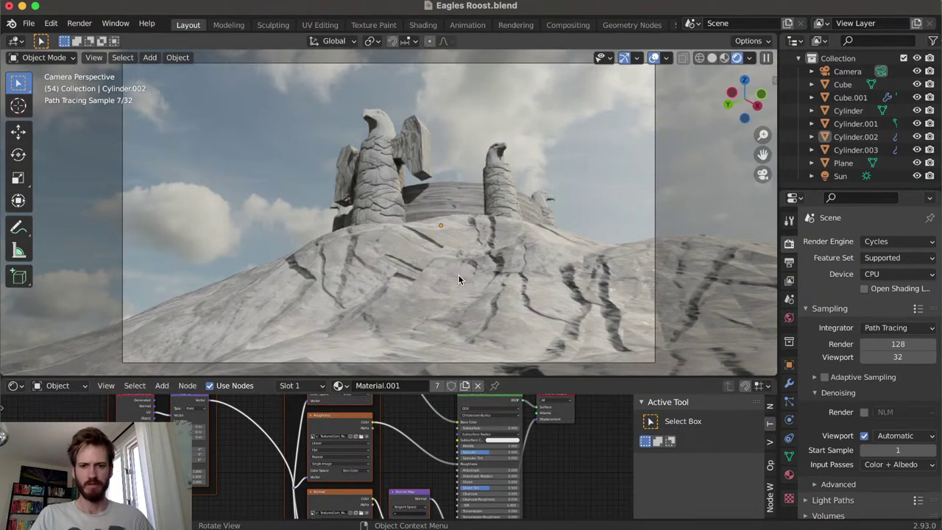
Set the surface displacement method of the terrain's material, Material.001, to Displacement Only
click(501, 291)
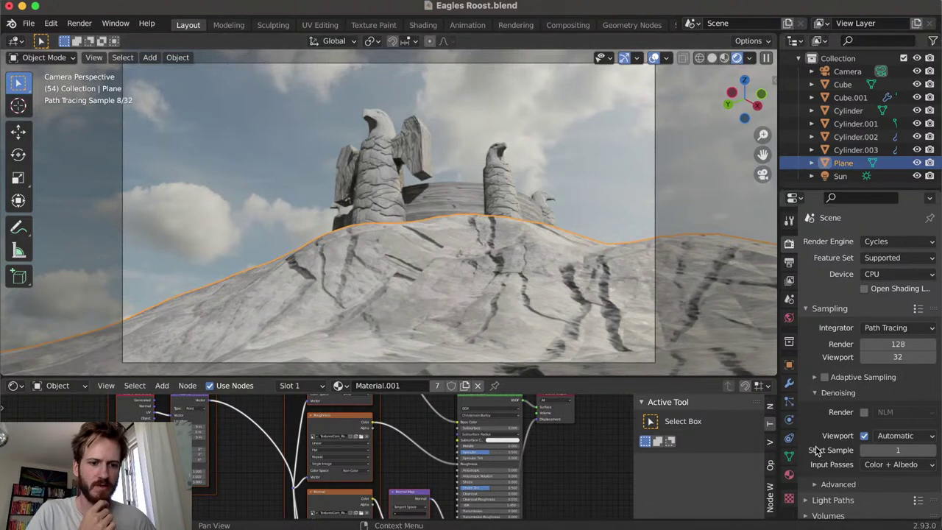
click(789, 476)
scroll(836, 413, down, 10)
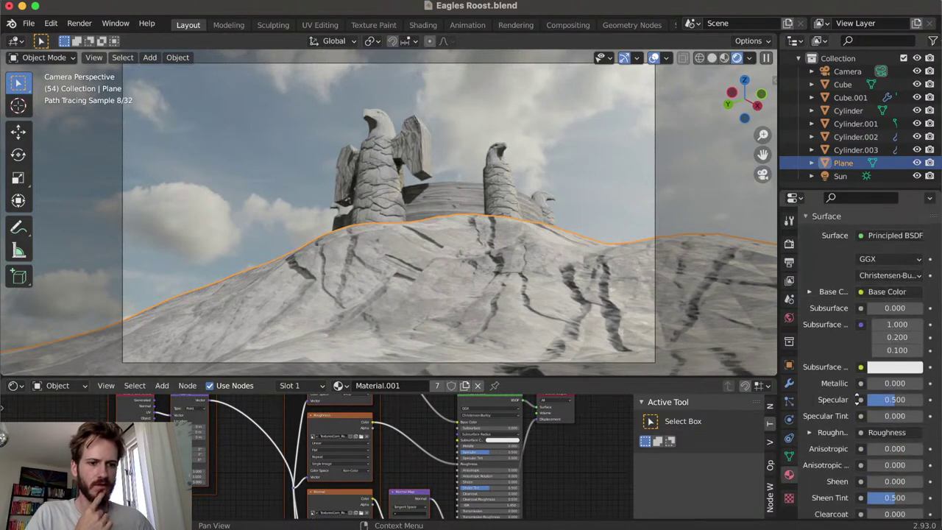
scroll(837, 414, down, 10)
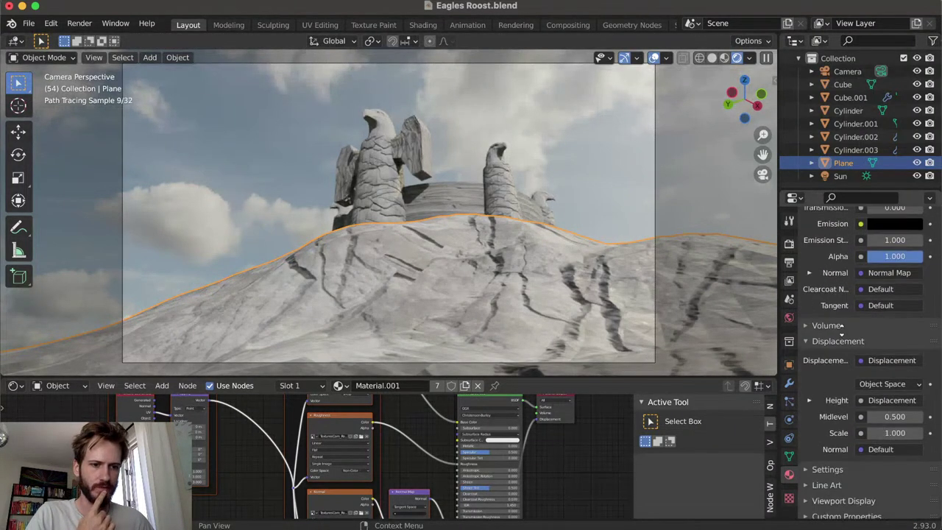
click(834, 464)
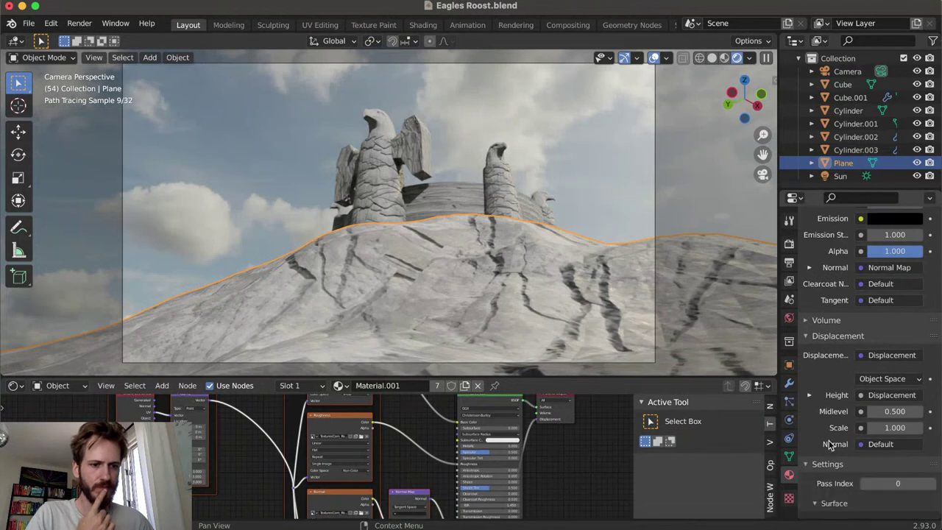
scroll(831, 461, down, 3)
click(852, 397)
scroll(853, 397, down, 1)
click(882, 422)
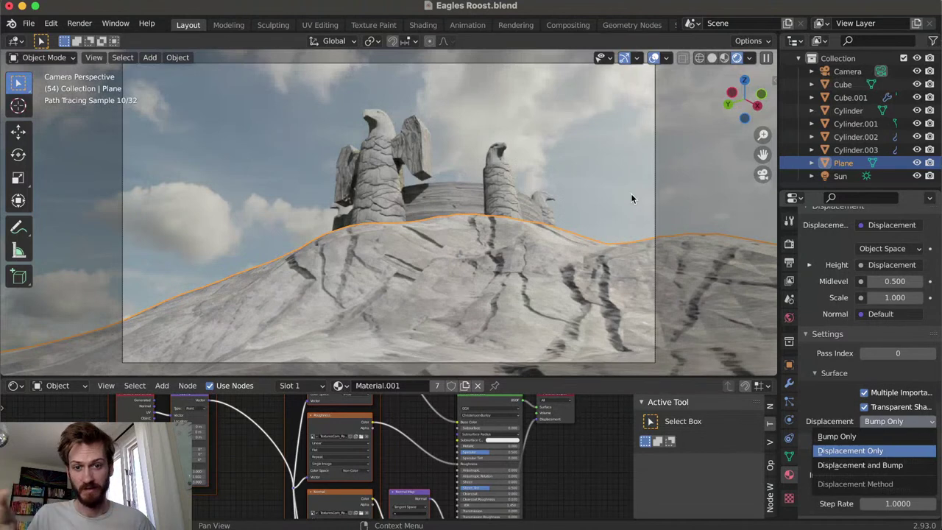
key(Return)
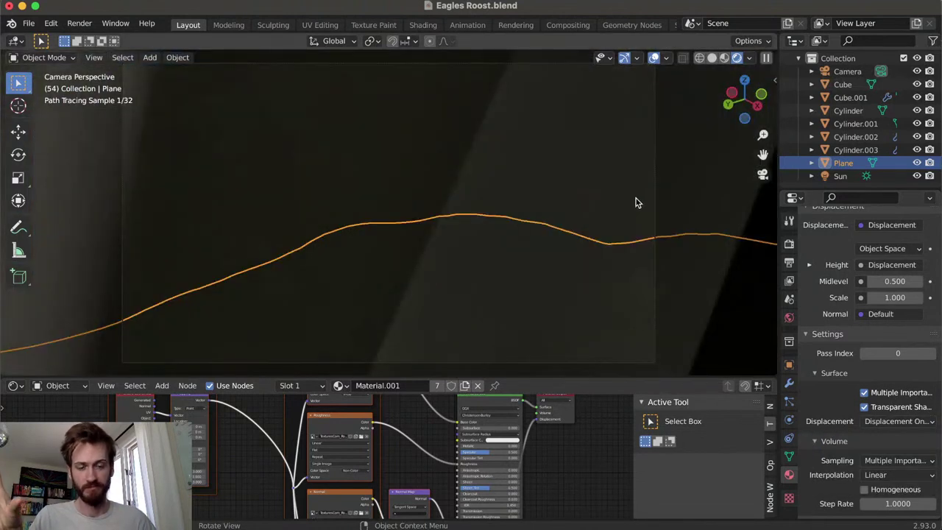
click(652, 209)
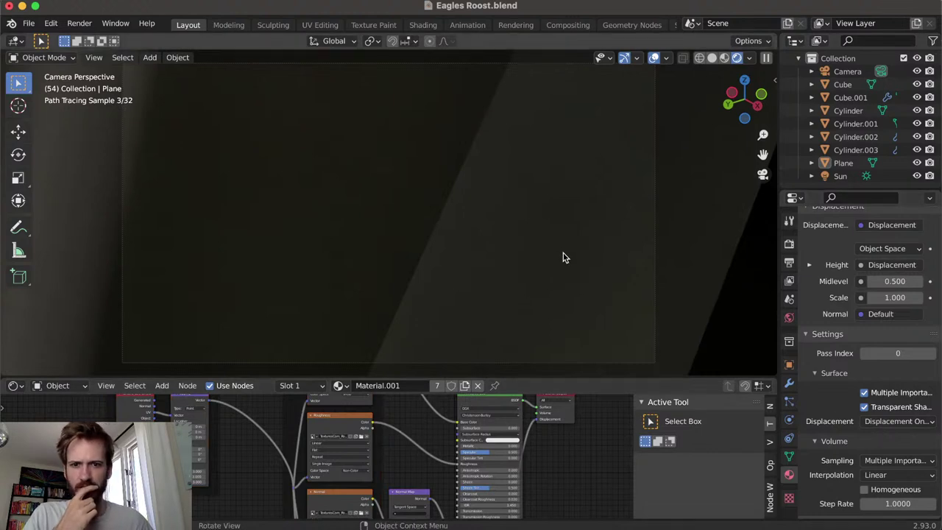
Select the terrain and move the Displacement node clear of the Principled BSDF node in its material
middle_drag(555, 254, 547, 241)
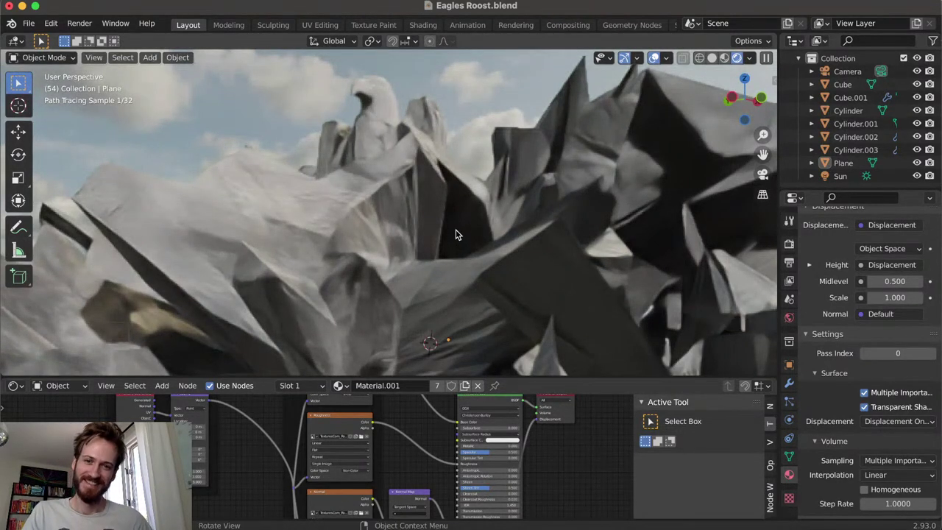
middle_drag(455, 232, 455, 228)
middle_drag(459, 262, 496, 294)
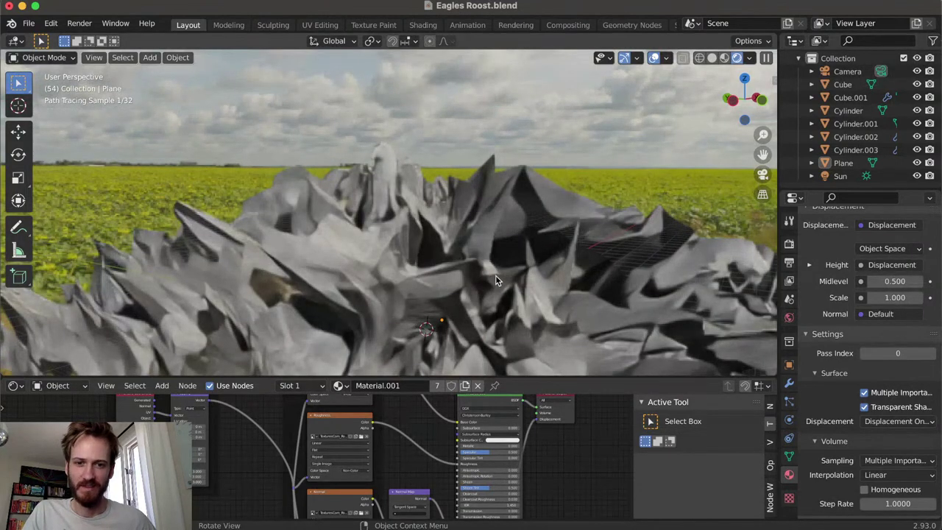
click(494, 280)
middle_drag(543, 518, 535, 443)
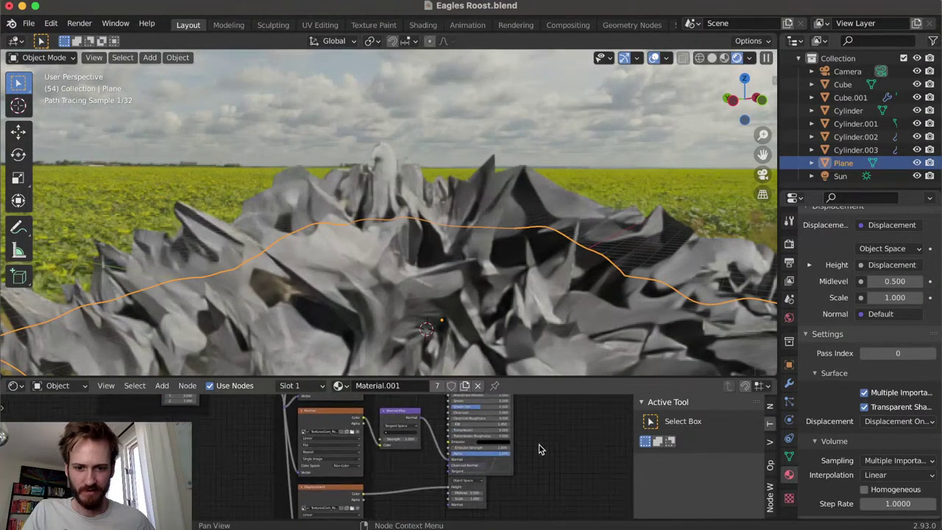
scroll(528, 450, down, 2)
drag(452, 456, 403, 469)
scroll(471, 466, up, 3)
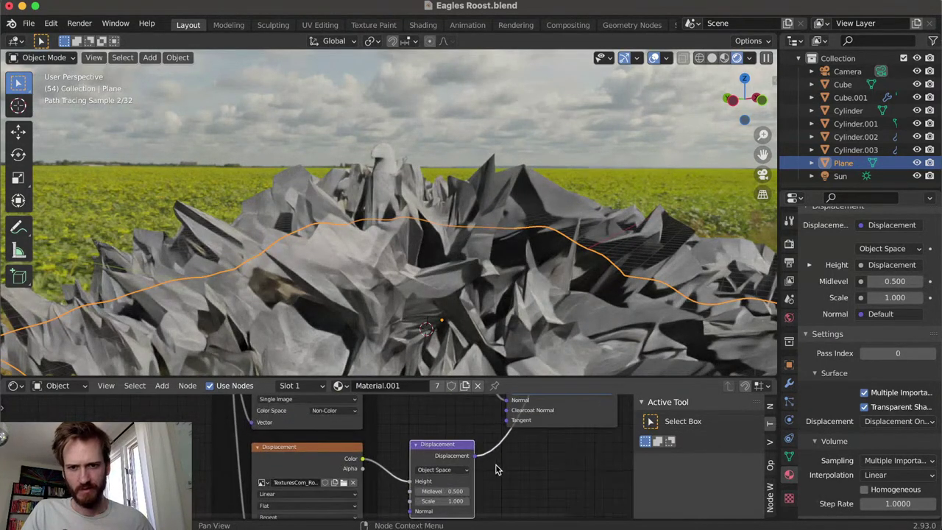
Set the Displacement node's Scale to 0.015 in the terrain material
scroll(486, 467, up, 3)
click(456, 472)
text(1.0)
key(BackSpace)
key(BackSpace)
key(BackSpace)
text(.015)
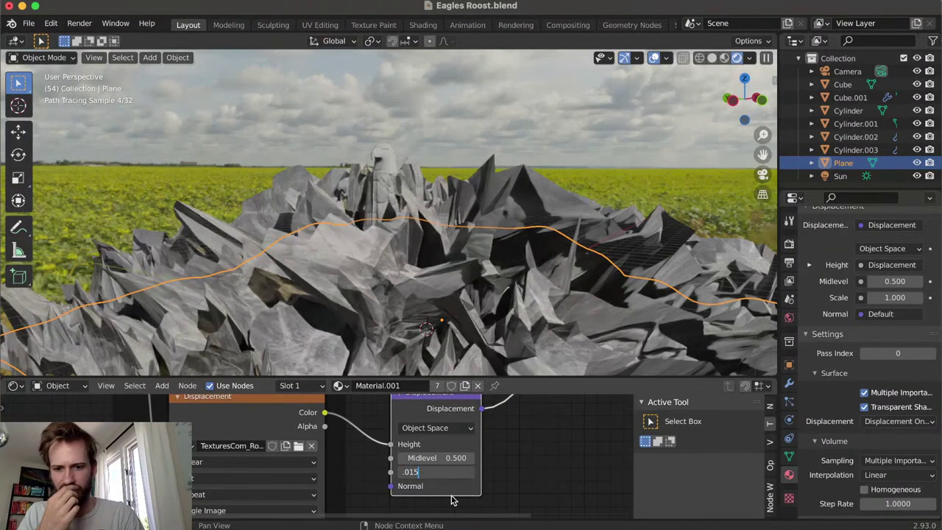
key(Return)
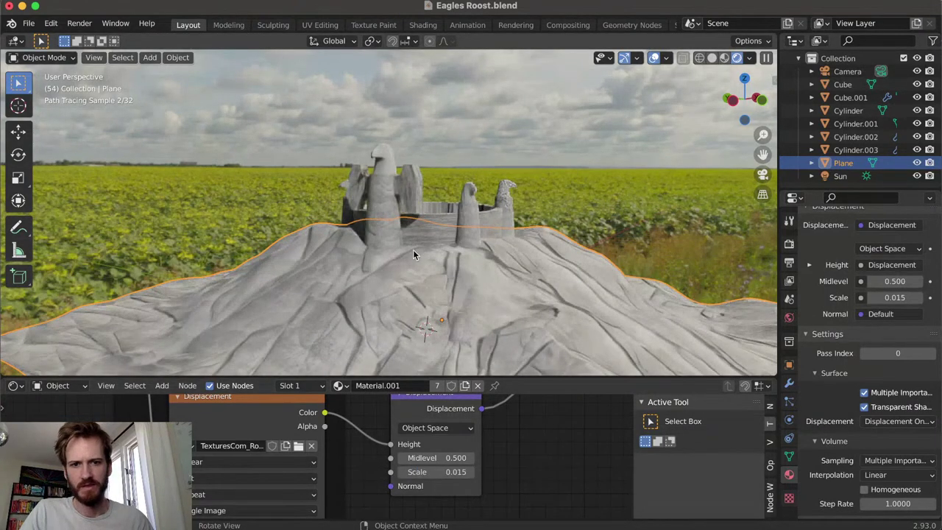
Unwrap the whole main tower mesh, Cylinder, with Cylinder Projection in the UV Editing workspace
middle_drag(453, 223, 463, 206)
scroll(463, 202, down, 5)
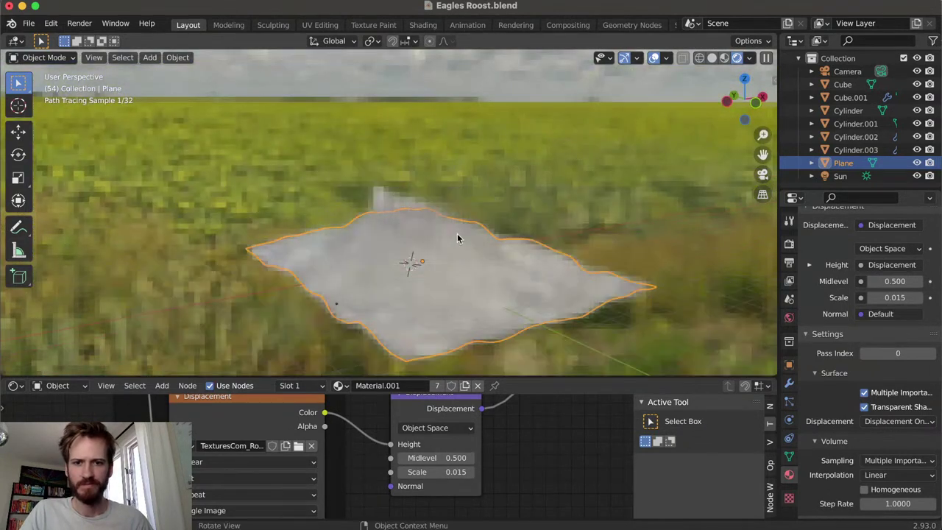
scroll(456, 187, up, 8)
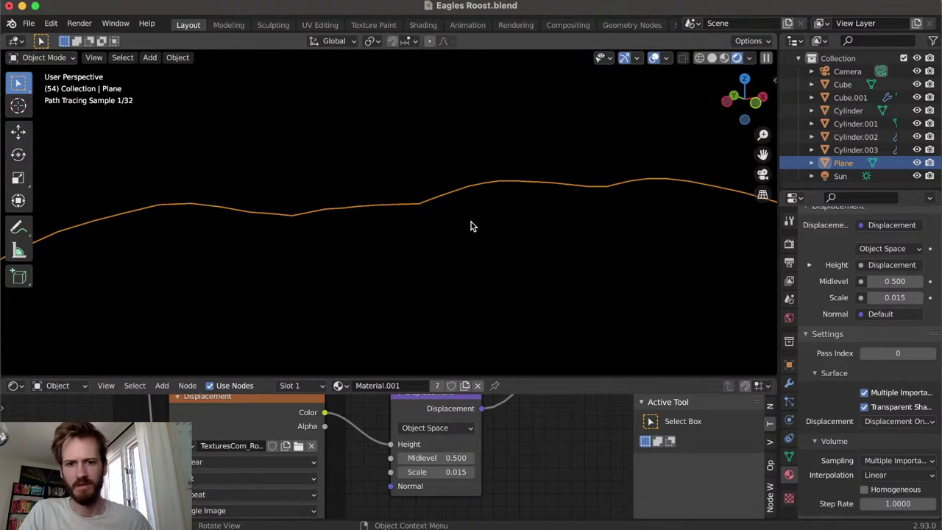
middle_drag(479, 250, 451, 255)
scroll(464, 228, up, 3)
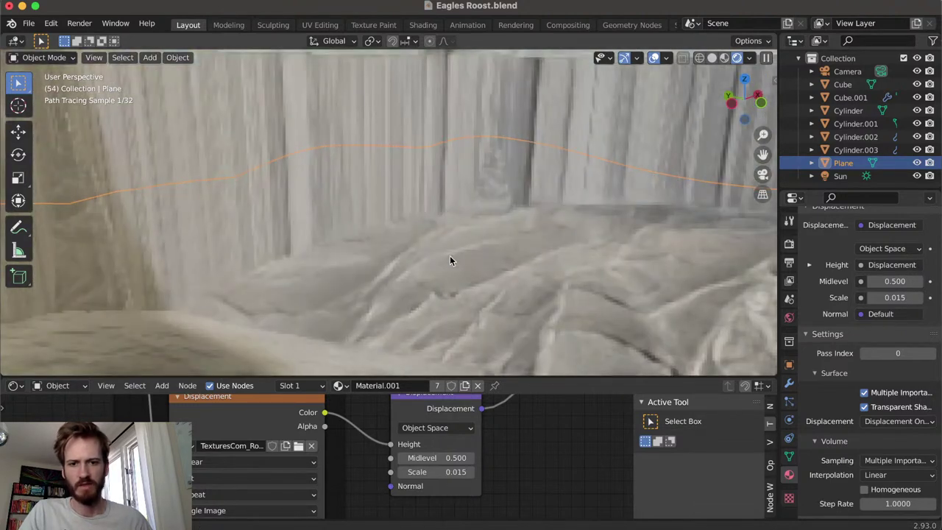
ctrl+middle_drag(450, 295, 518, 193)
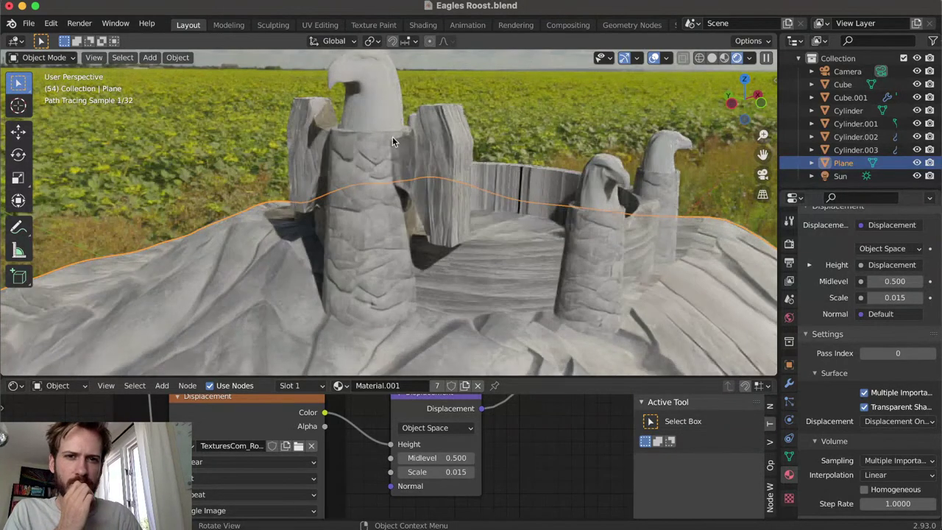
click(367, 229)
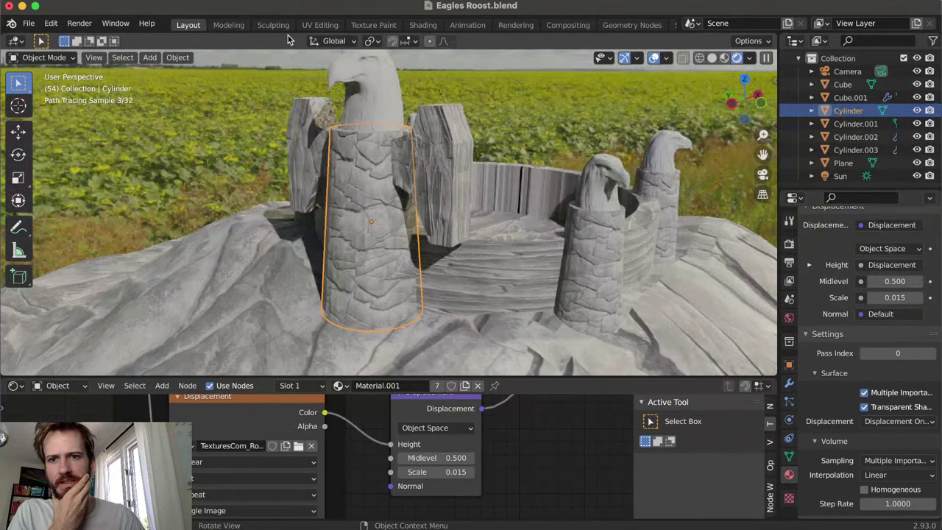
click(320, 25)
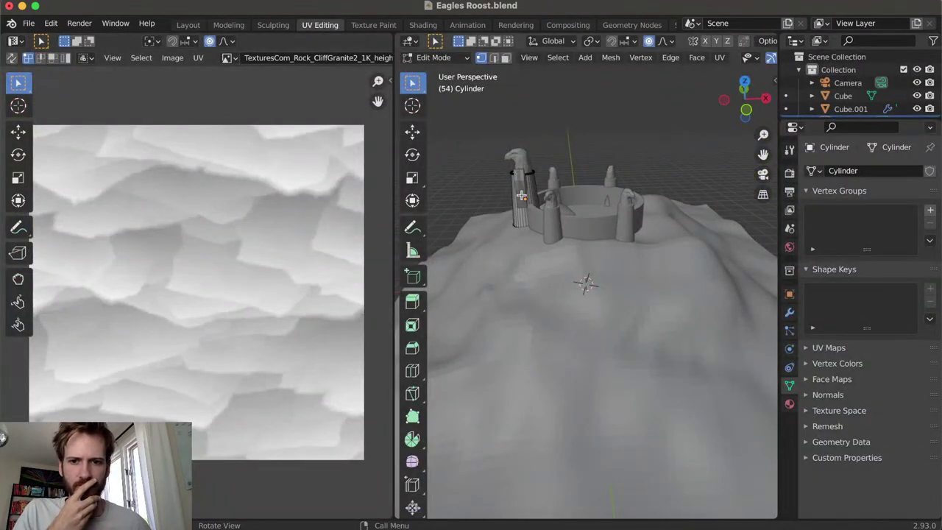
key(a)
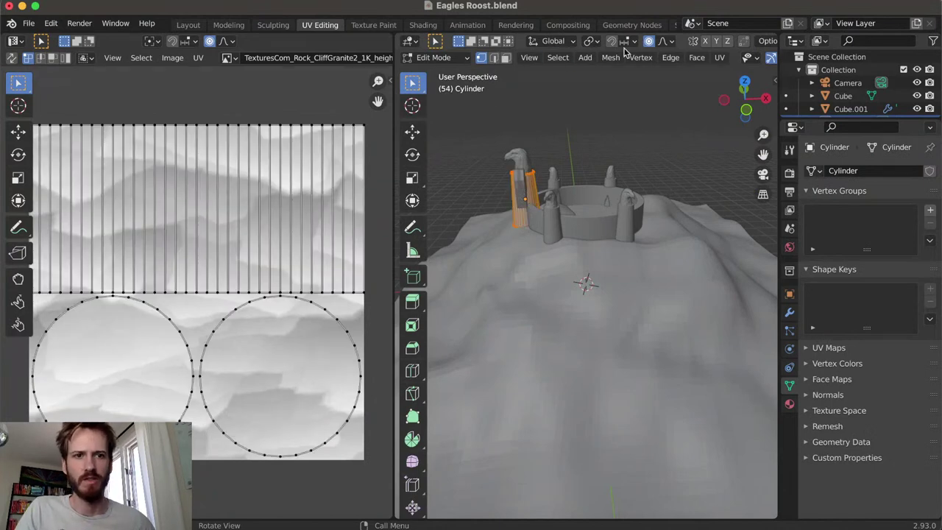
click(718, 57)
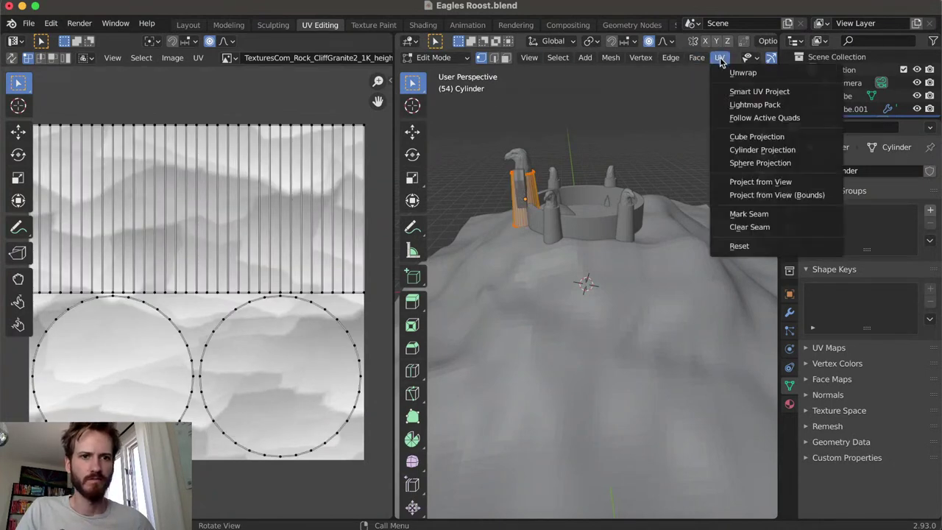
click(745, 150)
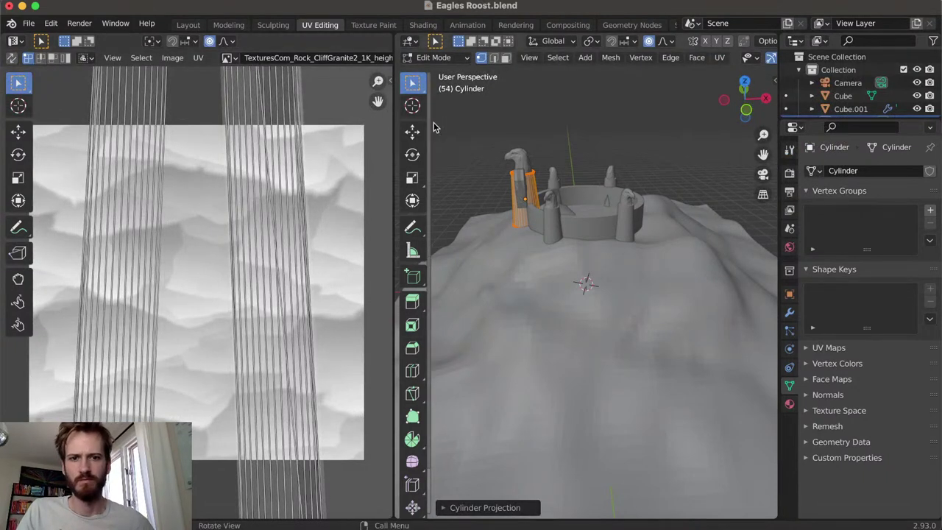
Reapply Cylinder Projection to the main tower, Cylinder, in face select mode
click(504, 57)
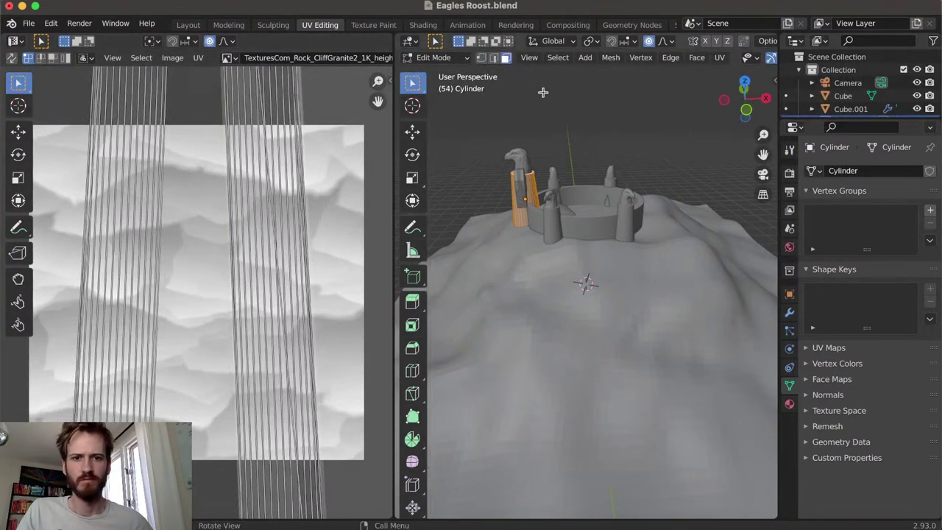
click(719, 57)
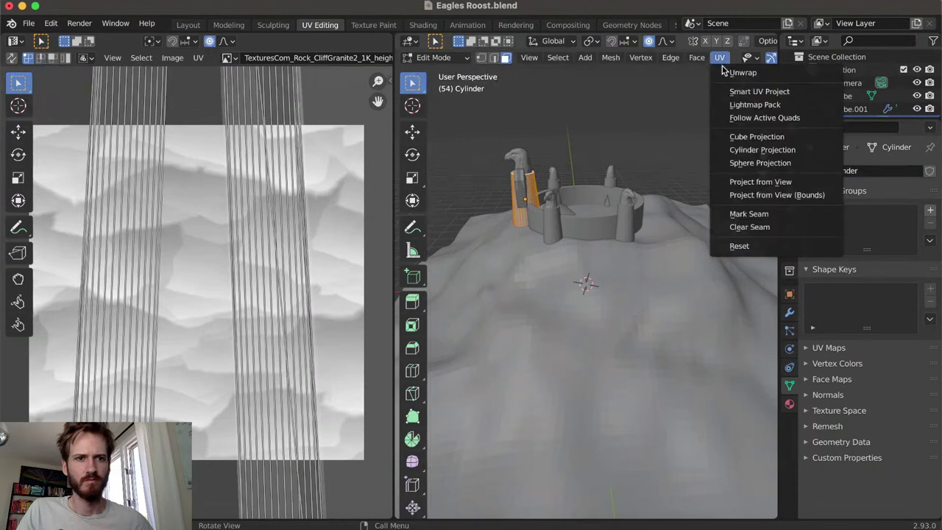
click(742, 151)
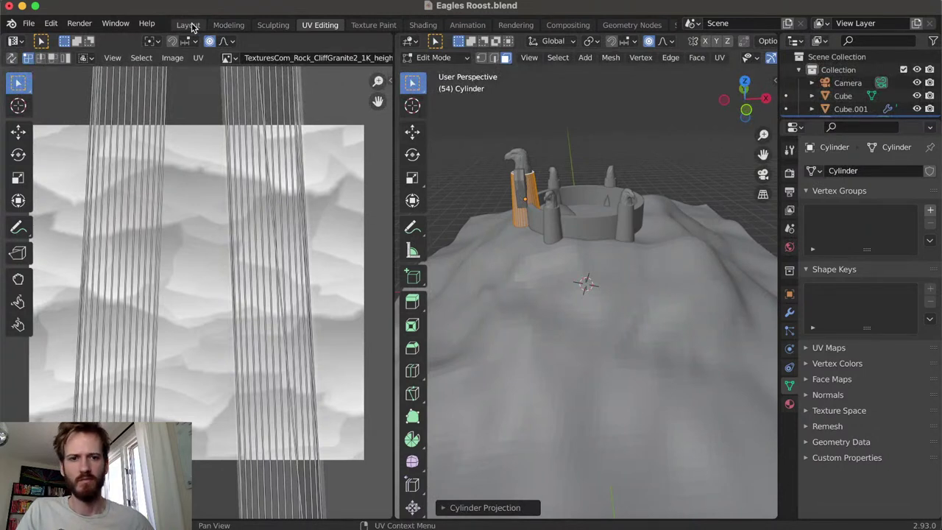
key(Tab)
Unwrap the whole front eagle turret mesh, Cylinder.002, with Cylinder Projection
click(555, 233)
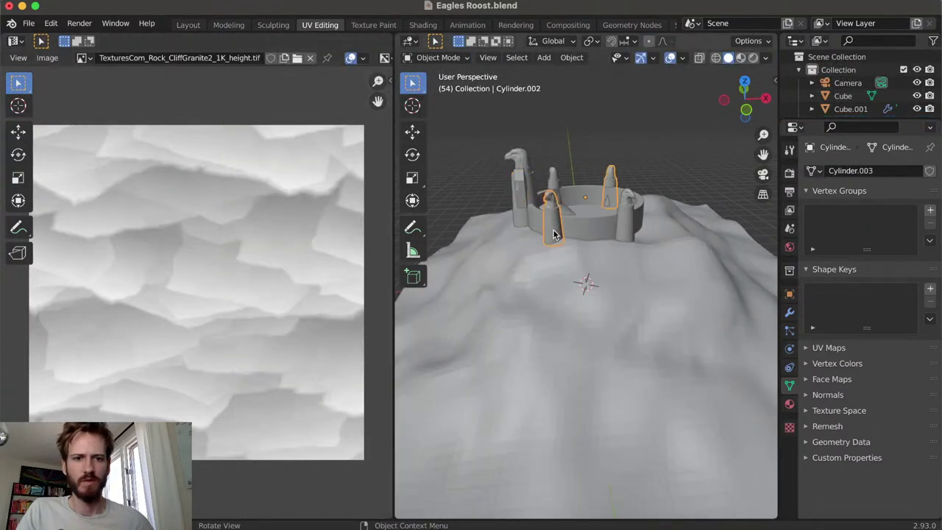
middle_drag(568, 118, 589, 183)
scroll(588, 147, up, 6)
key(Tab)
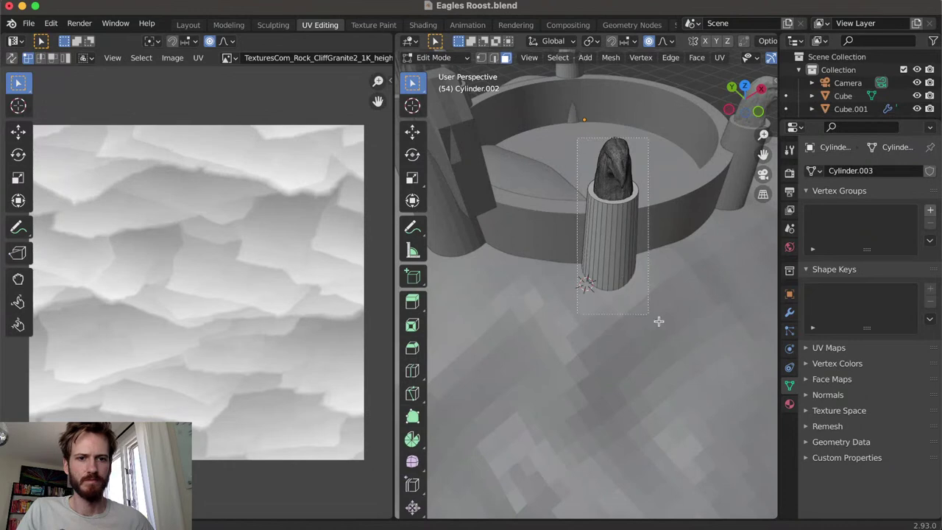
key(a)
middle_drag(623, 223, 653, 136)
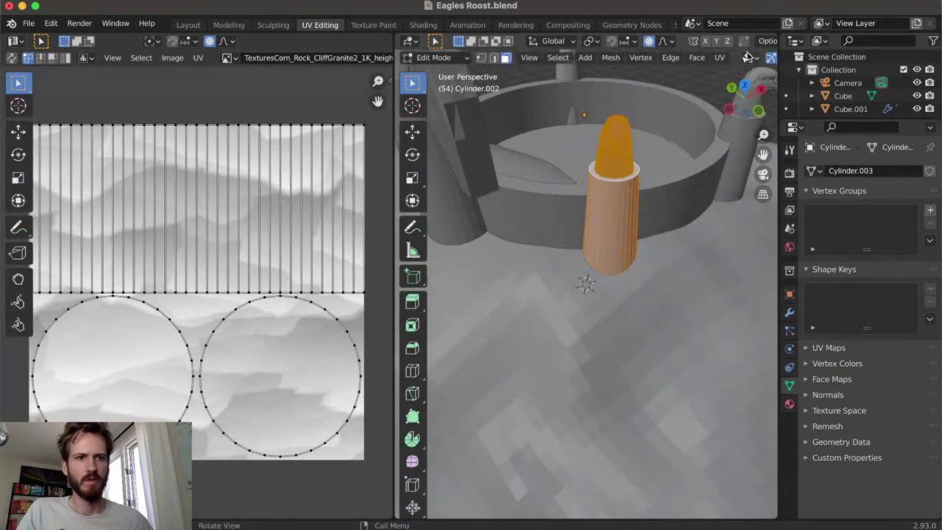
click(719, 58)
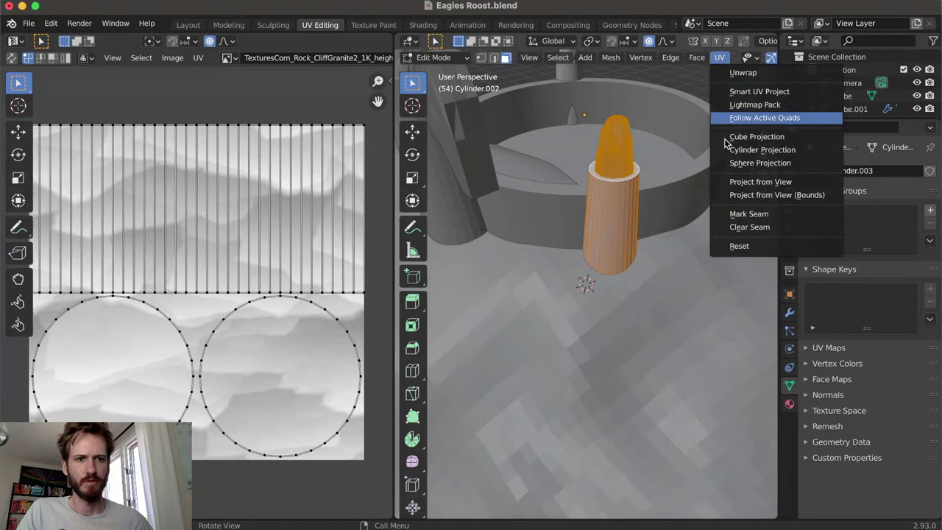
click(762, 150)
middle_drag(524, 191, 519, 153)
key(Tab)
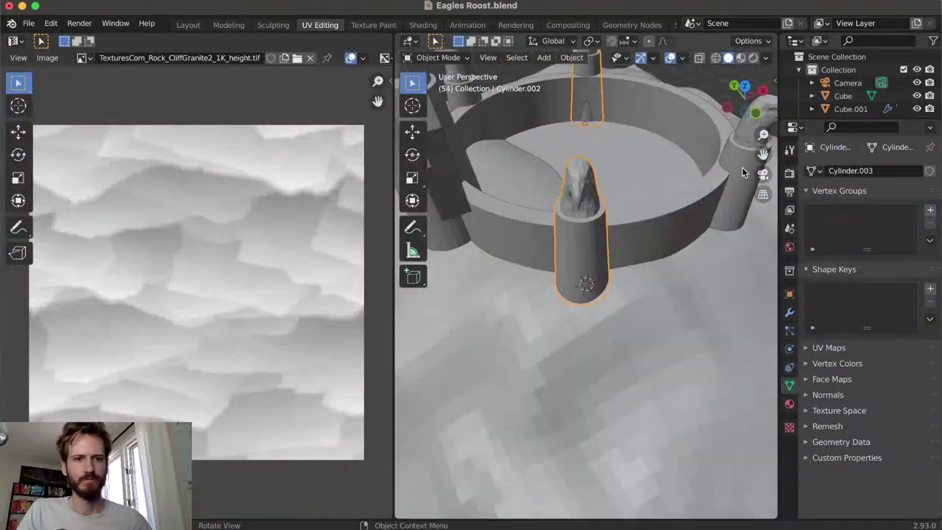
Unwrap the whole neighbouring eagle turret mesh, Cylinder.003, with Cylinder Projection
click(738, 176)
key(Tab)
key(z)
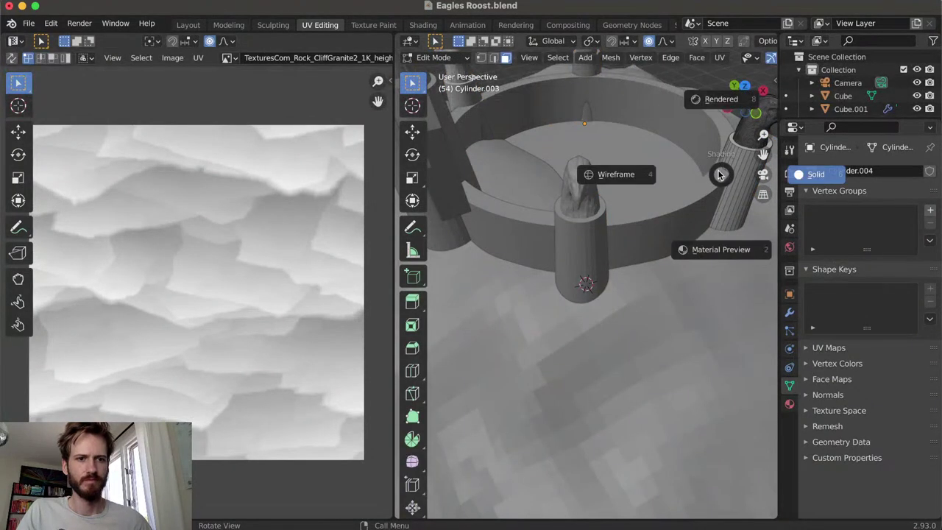
click(717, 170)
key(a)
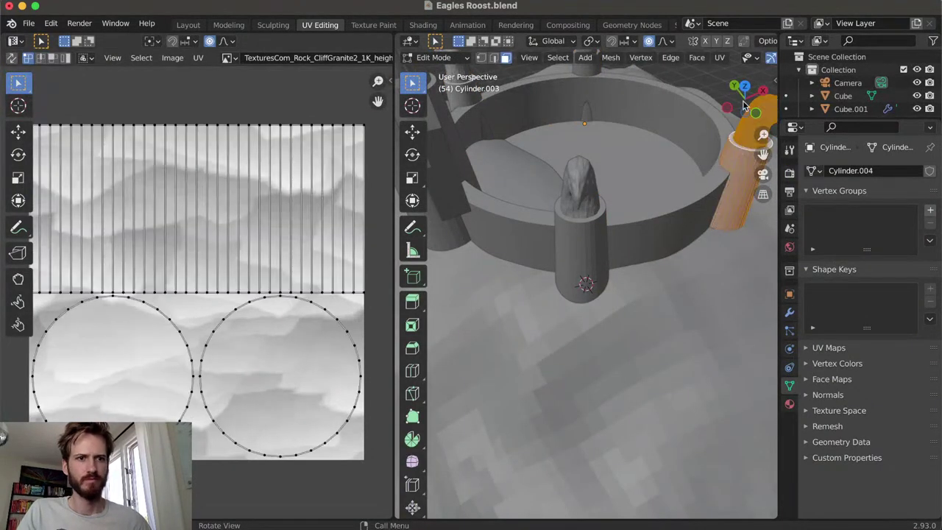
click(718, 58)
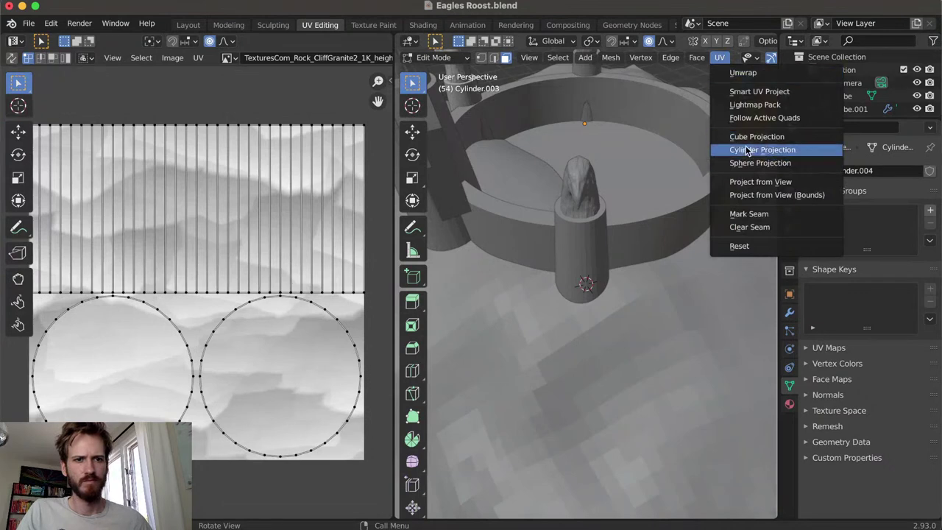
click(748, 151)
middle_drag(519, 181, 548, 184)
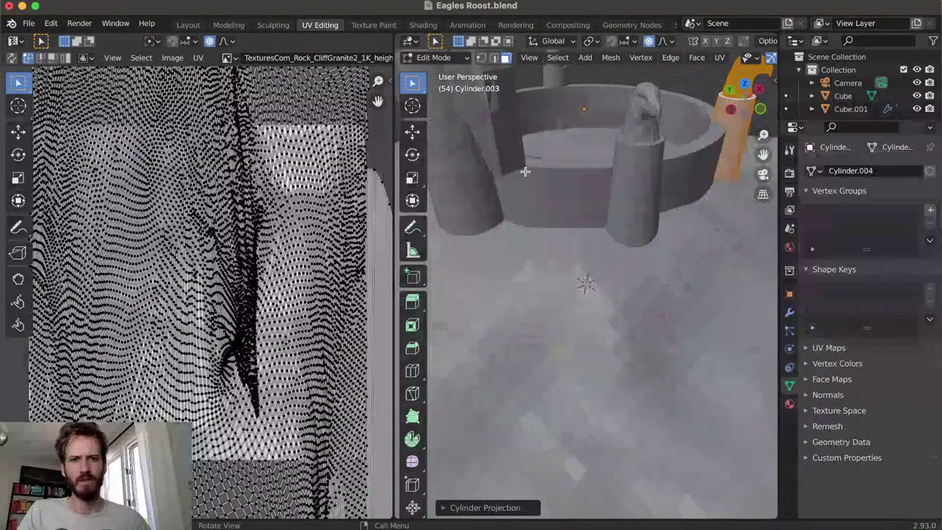
key(Tab)
Unwrap the whole circular castle wall mesh, Cylinder.001, with Cylinder Projection
click(557, 194)
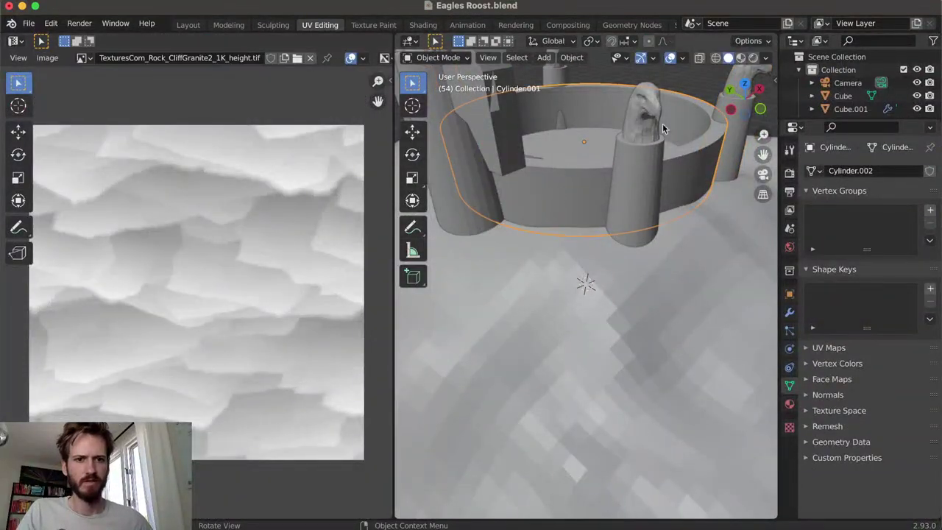
key(Tab)
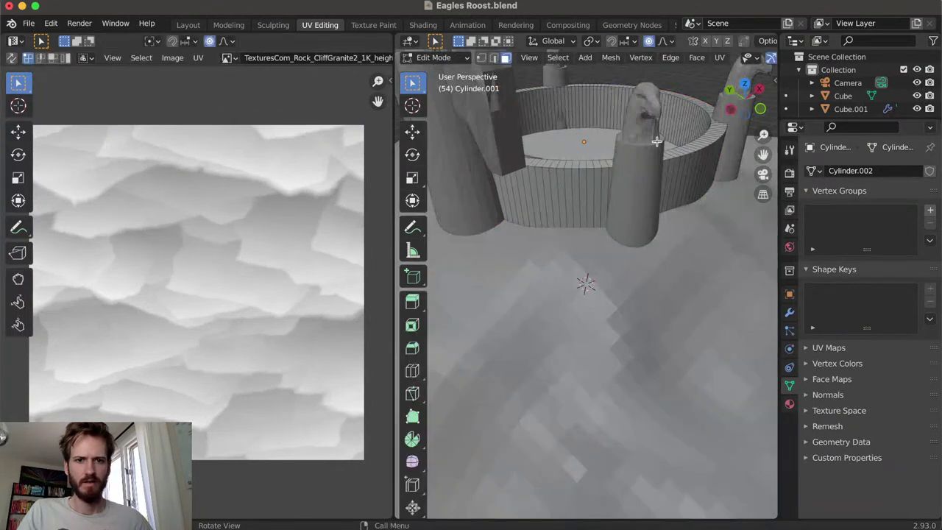
key(a)
click(718, 59)
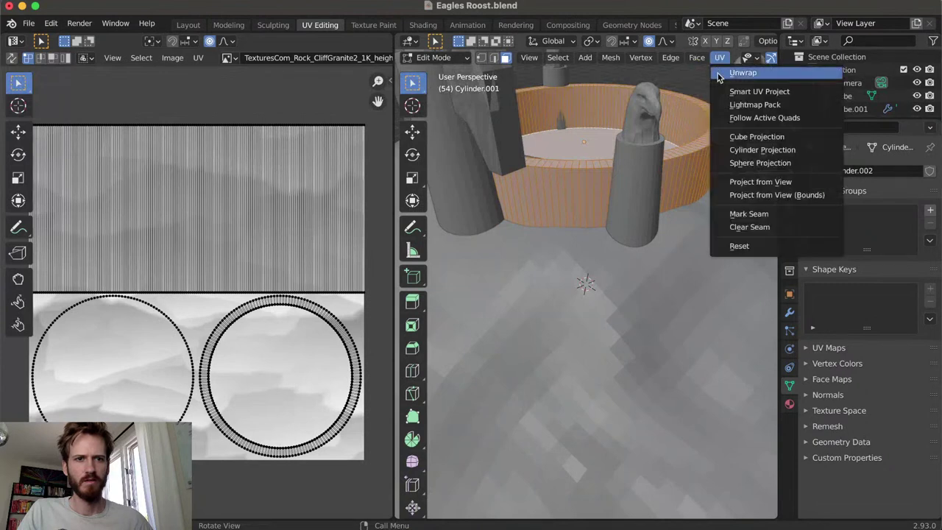
click(747, 146)
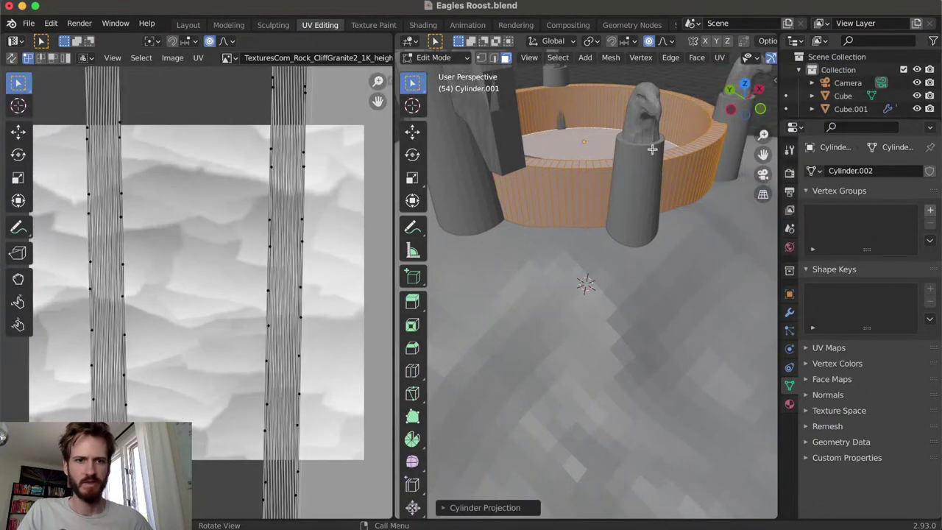
key(Tab)
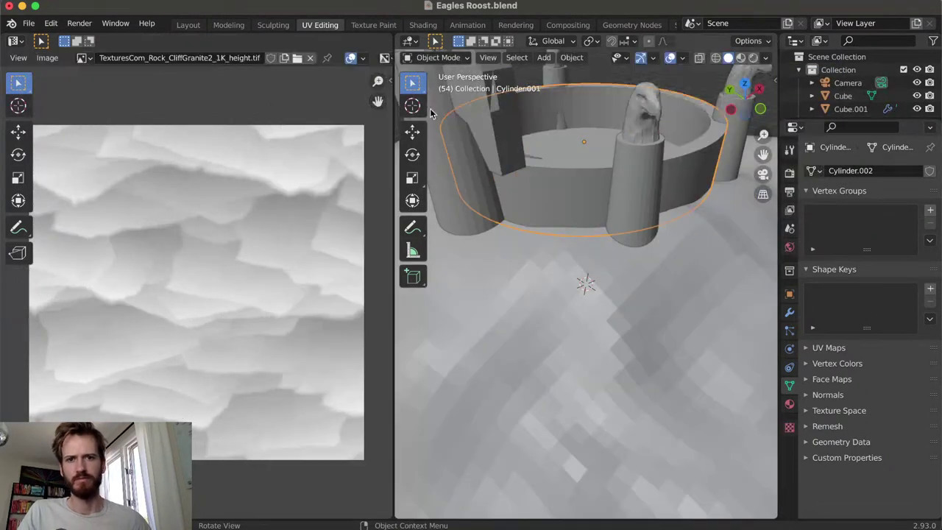
Return to the Layout workspace and give the main tower its own single-user copy of the shared rock material
click(188, 25)
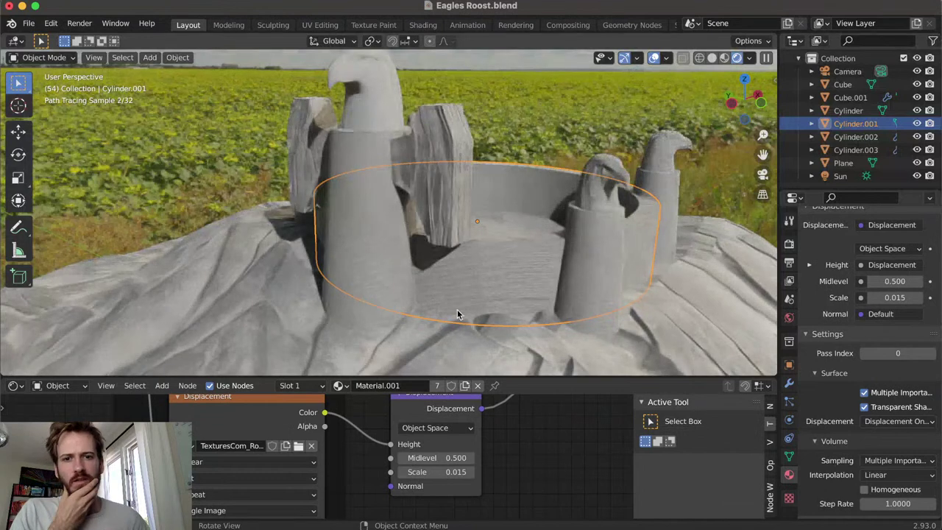
click(501, 157)
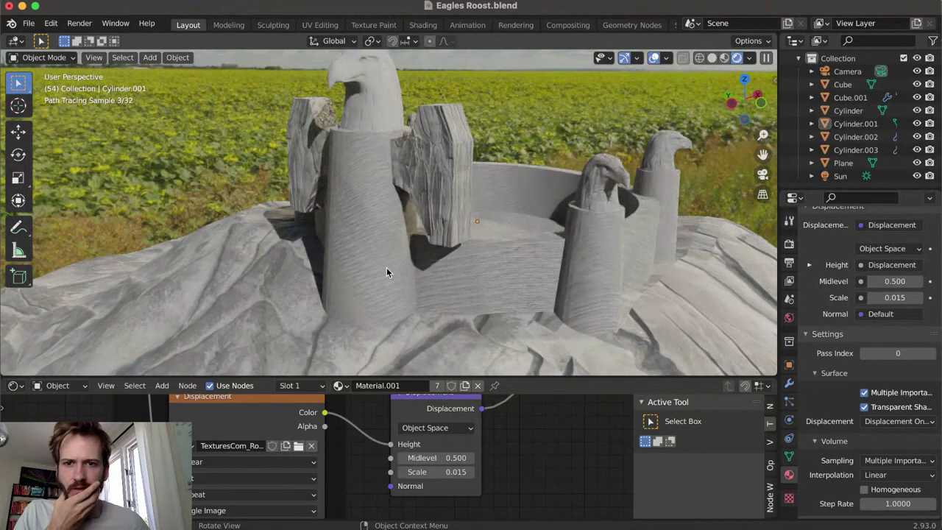
click(398, 312)
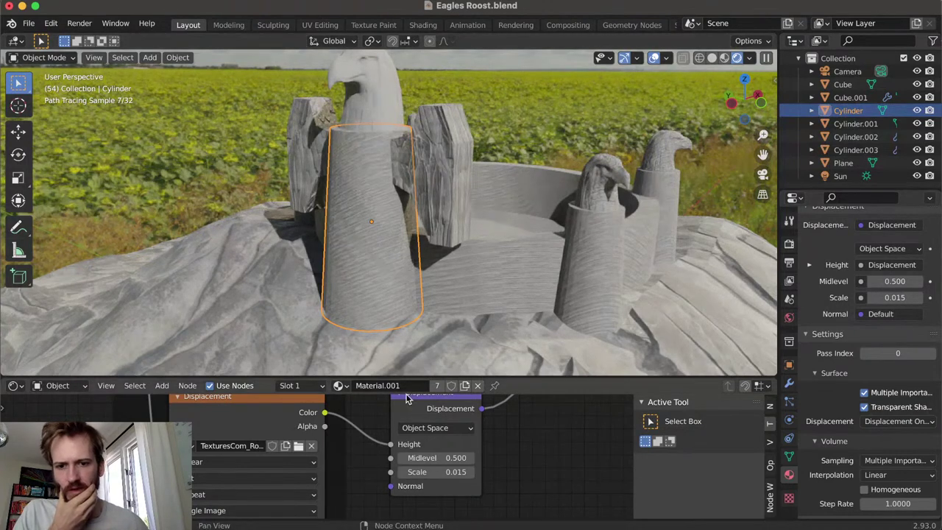
drag(436, 387, 434, 402)
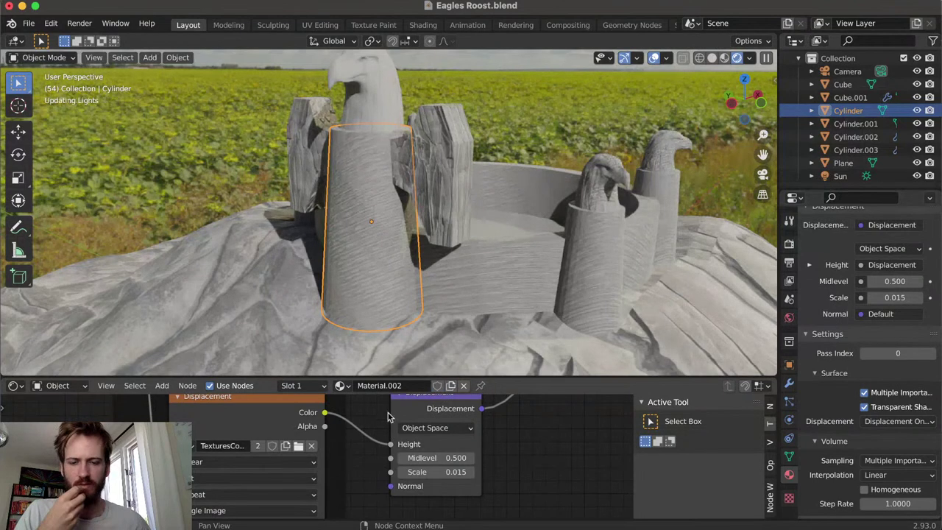
Set the Mapping node's Scale to 1 on X, Y and Z in the main tower's material and check the tower in the render
scroll(224, 441, left, 5)
scroll(225, 441, down, 6)
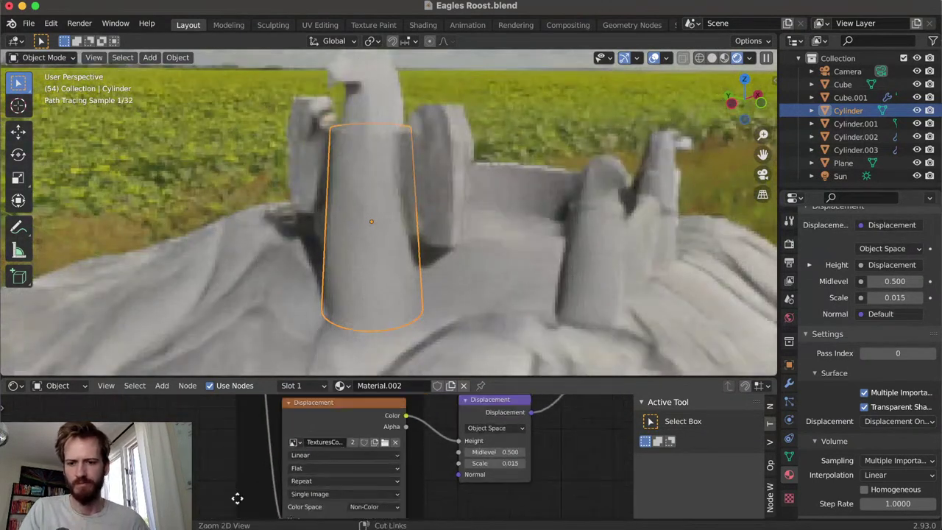
scroll(243, 452, down, 4)
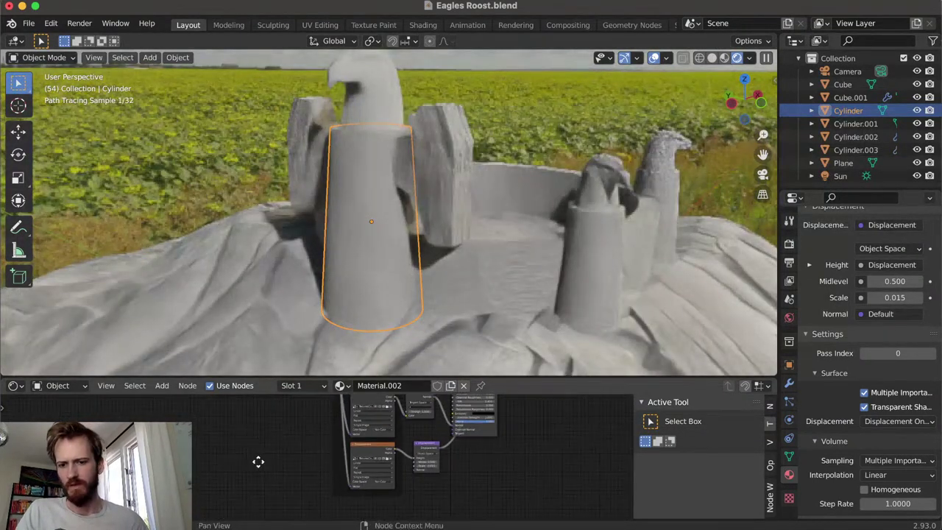
scroll(269, 462, up, 3)
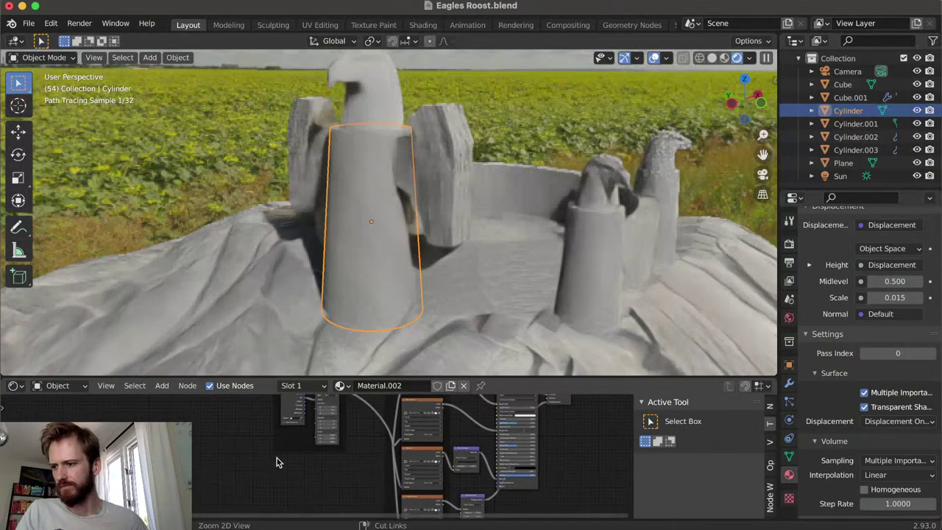
scroll(265, 479, up, 3)
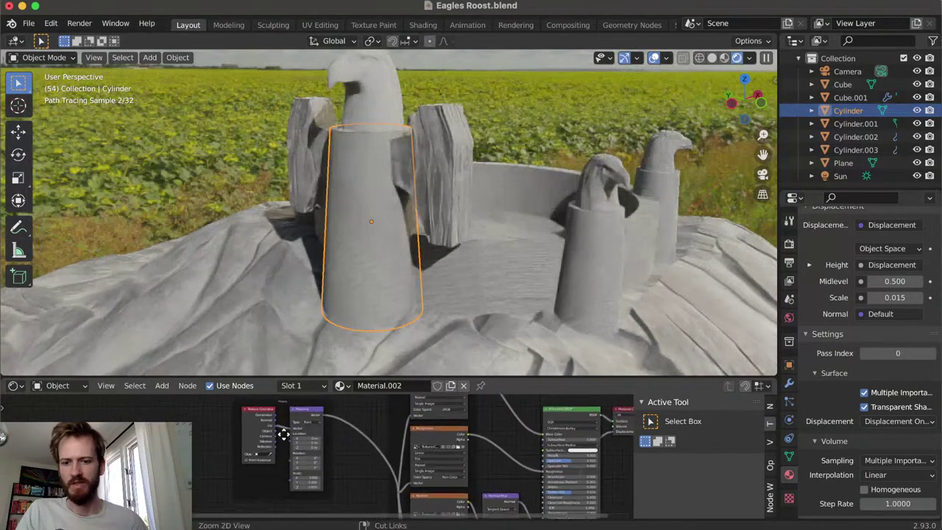
middle_drag(333, 435, 350, 434)
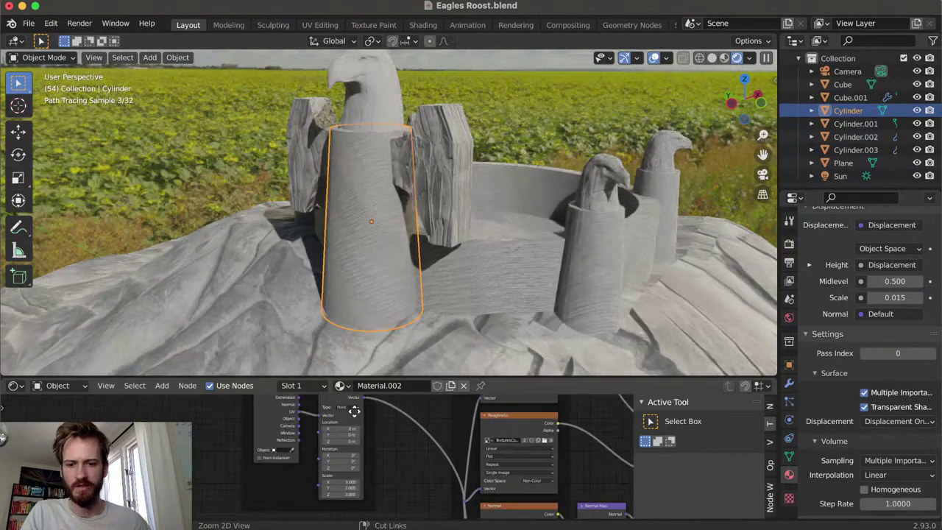
scroll(331, 434, up, 2)
double_click(353, 485)
text(1)
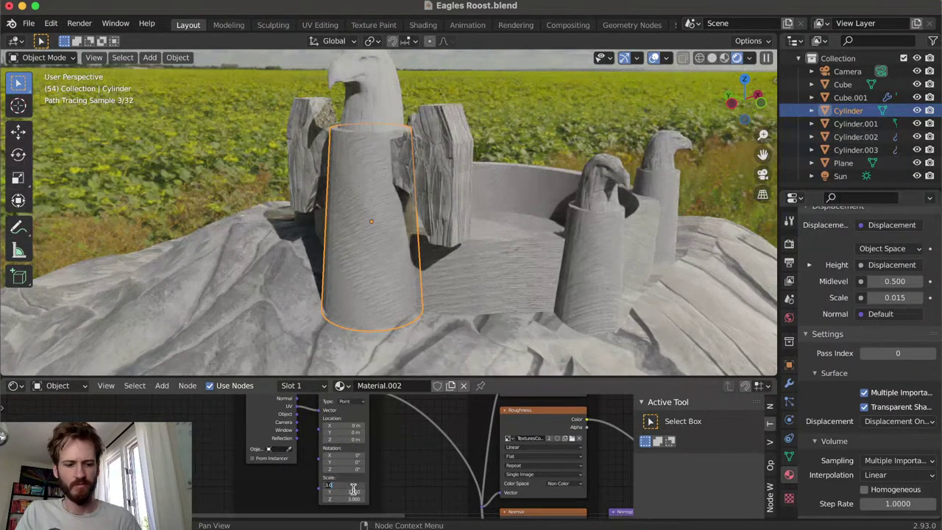
key(Return)
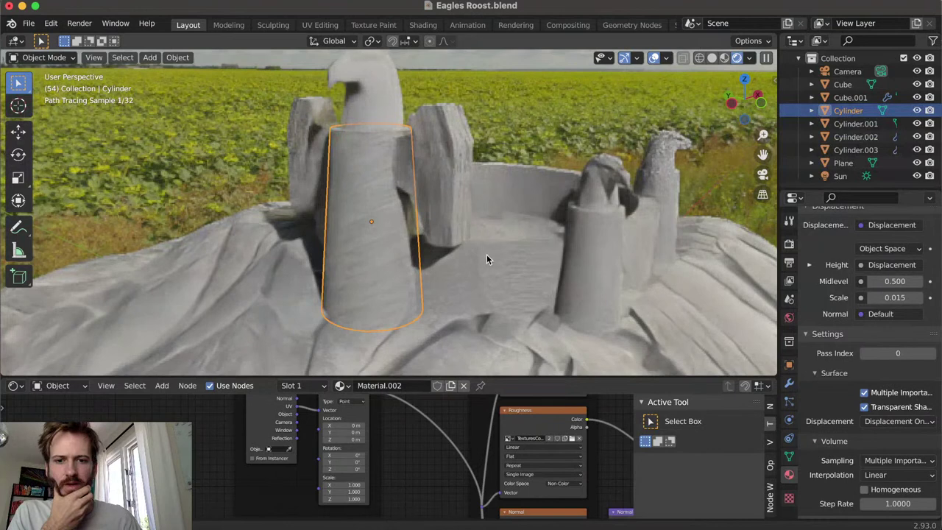
middle_drag(477, 258, 472, 261)
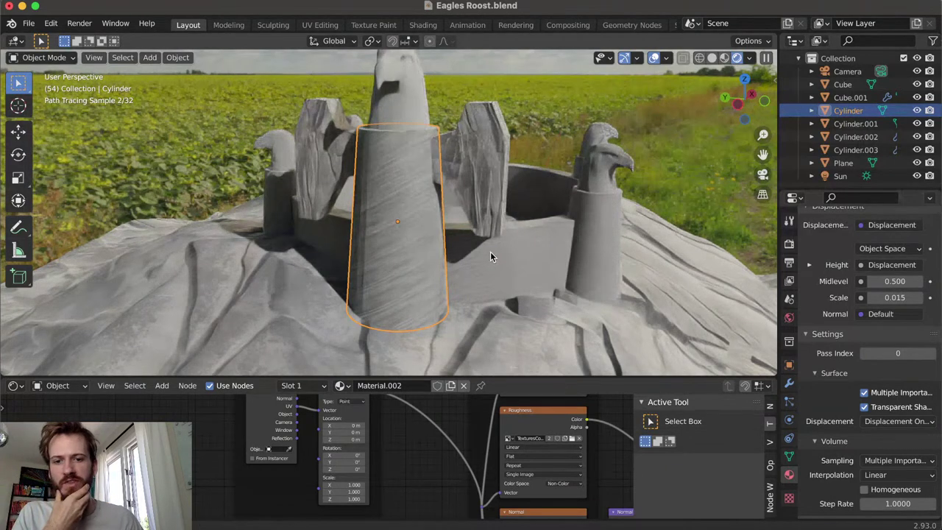
middle_drag(466, 249, 464, 242)
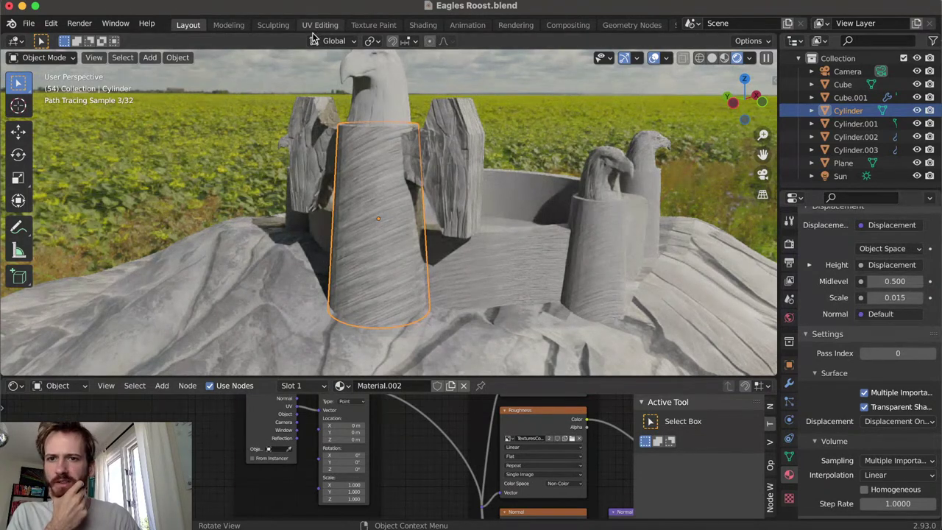
Unwrap the main tower mesh again with Smart UV Project in the UV Editing workspace
key(ctrl+Page_Down)
key(ctrl+Page_Down)
key(ctrl+Page_Down)
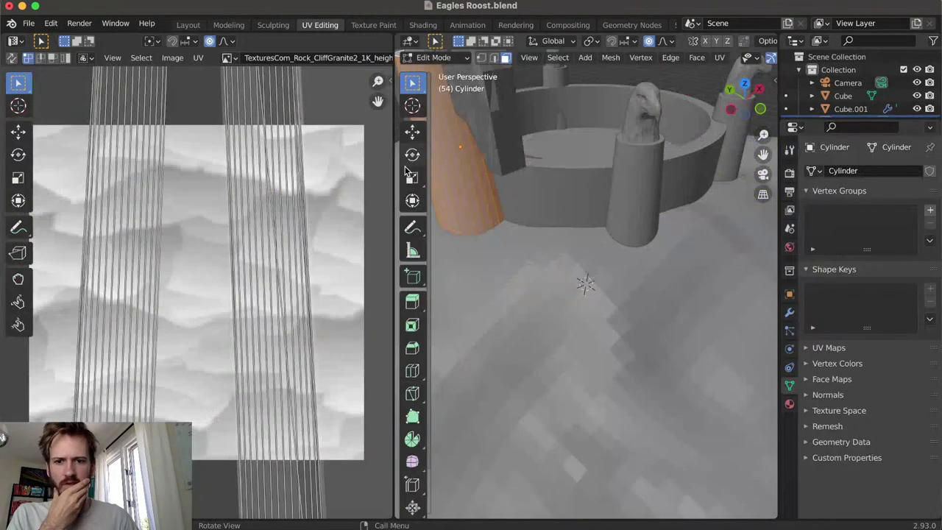
middle_drag(515, 272, 555, 257)
key(Tab)
key(Tab)
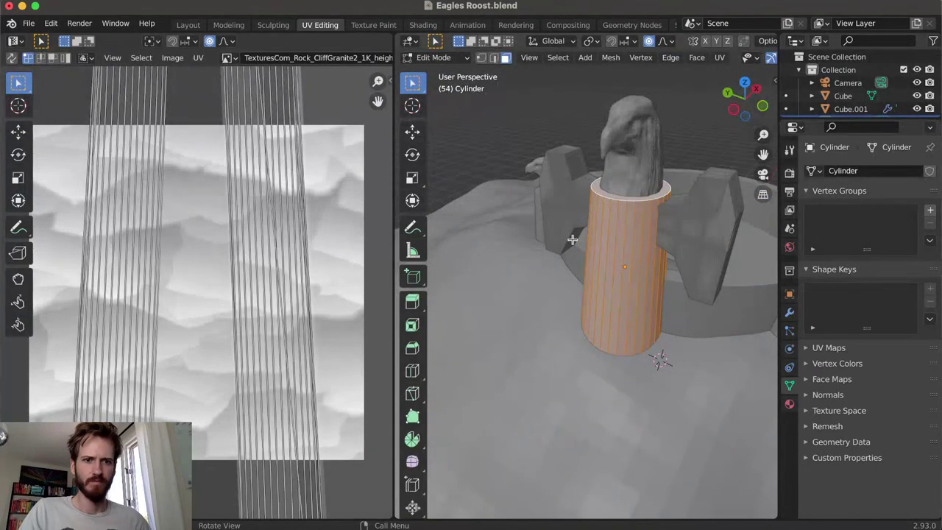
click(719, 57)
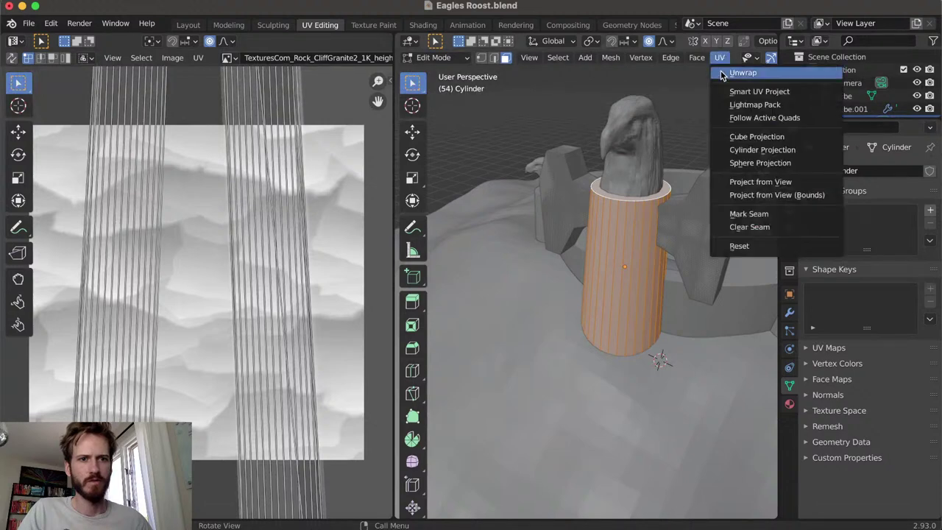
click(743, 91)
click(714, 196)
middle_drag(584, 253, 551, 243)
key(Tab)
Unwrap the whole wing mesh beside the main tower, Cube.001, with Smart UV Project at a 66° angle limit
click(637, 262)
click(492, 220)
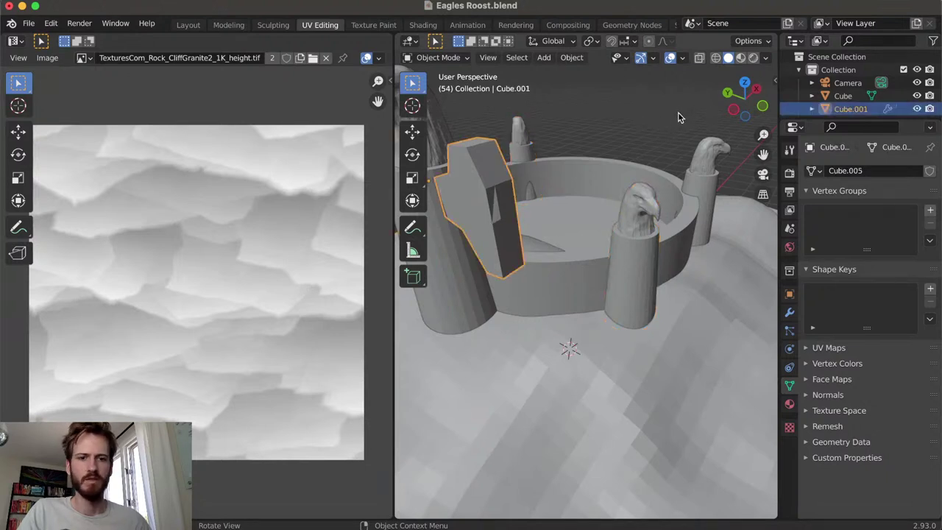
key(Tab)
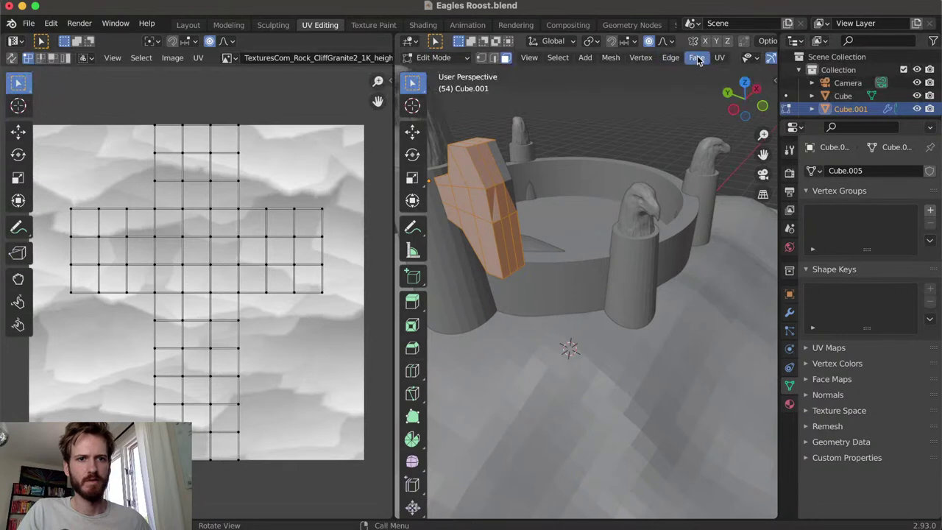
click(719, 57)
click(732, 99)
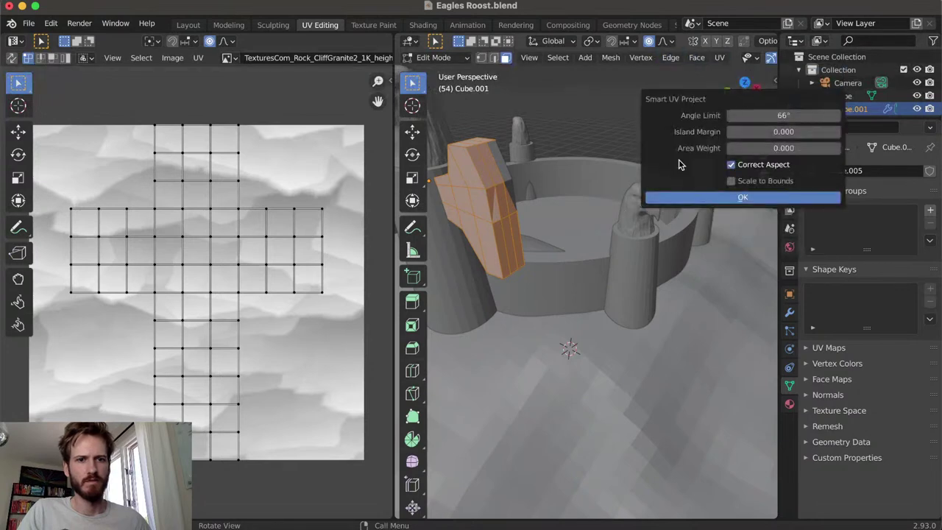
click(708, 197)
middle_drag(584, 194, 615, 237)
click(590, 233)
click(591, 252)
click(589, 230)
key(Tab)
Unwrap the whole mesh of the eagle-headed wall tower pair Cylinder.002 with Smart UV Project, then return to Object Mode
click(617, 283)
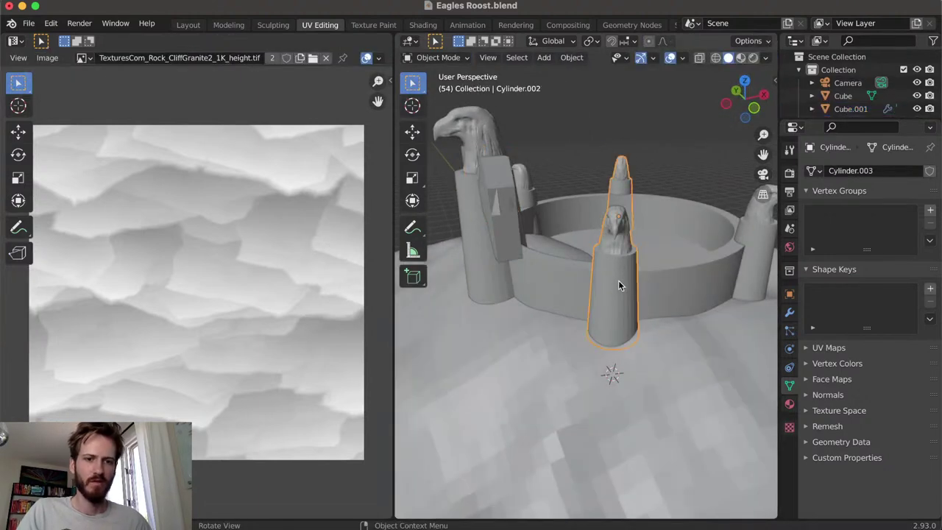
shift+click(640, 205)
middle_drag(658, 148, 665, 179)
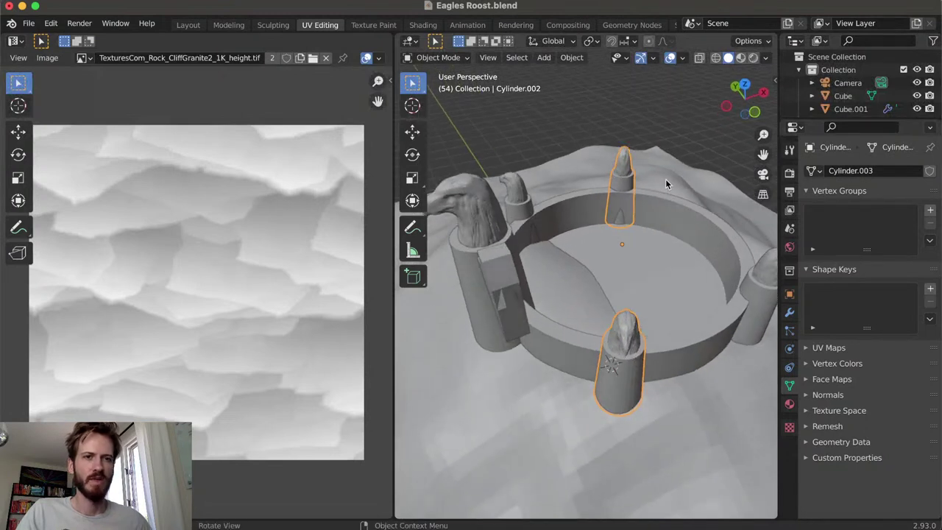
click(682, 59)
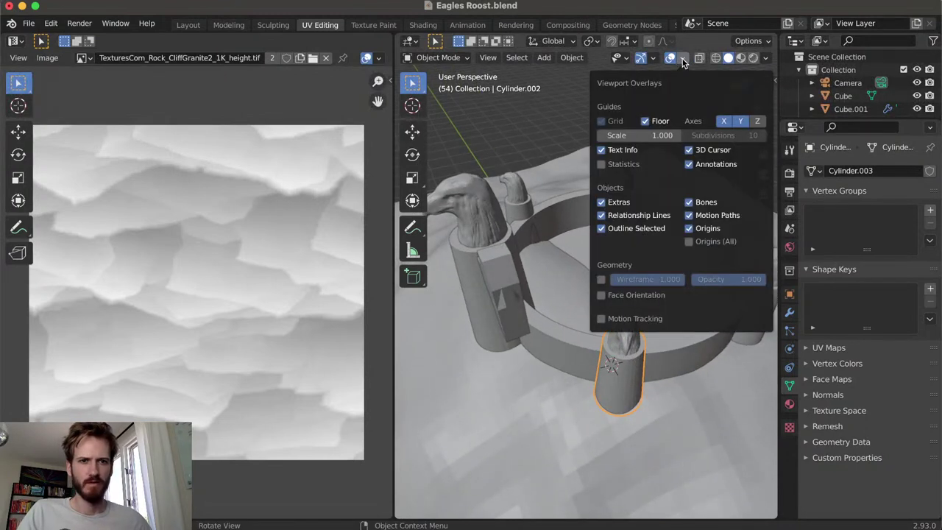
key(Tab)
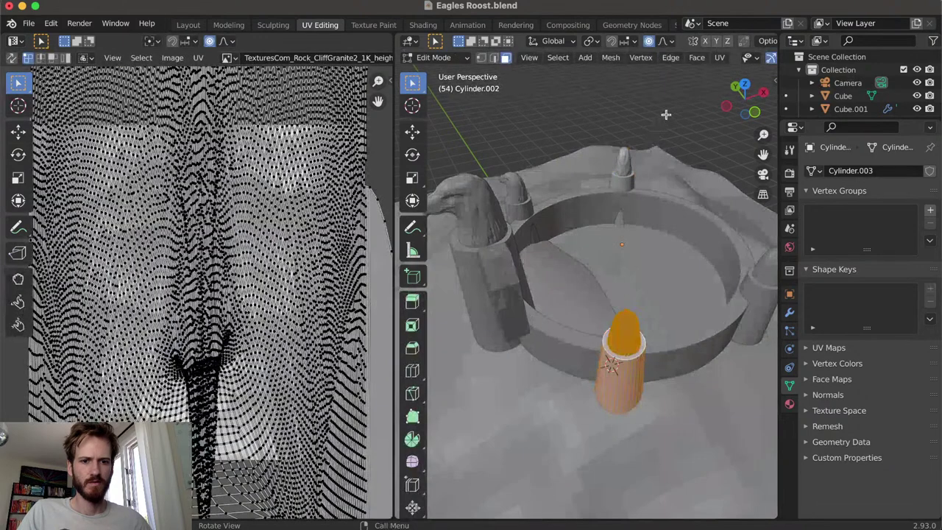
click(718, 58)
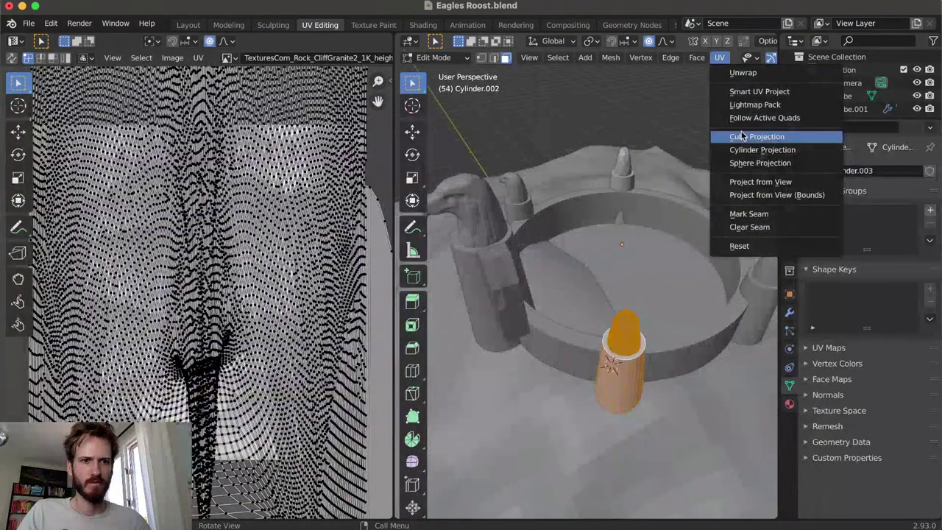
click(750, 92)
click(750, 196)
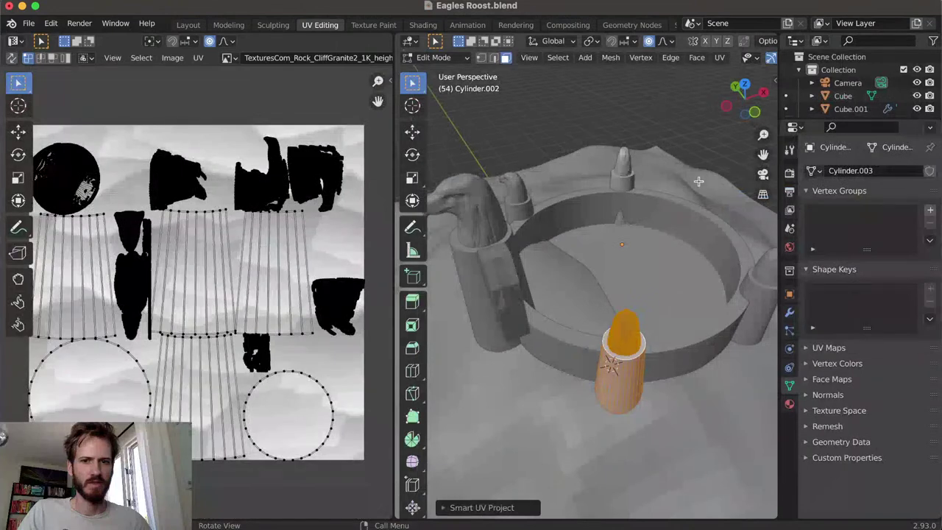
middle_drag(611, 256, 703, 268)
key(Tab)
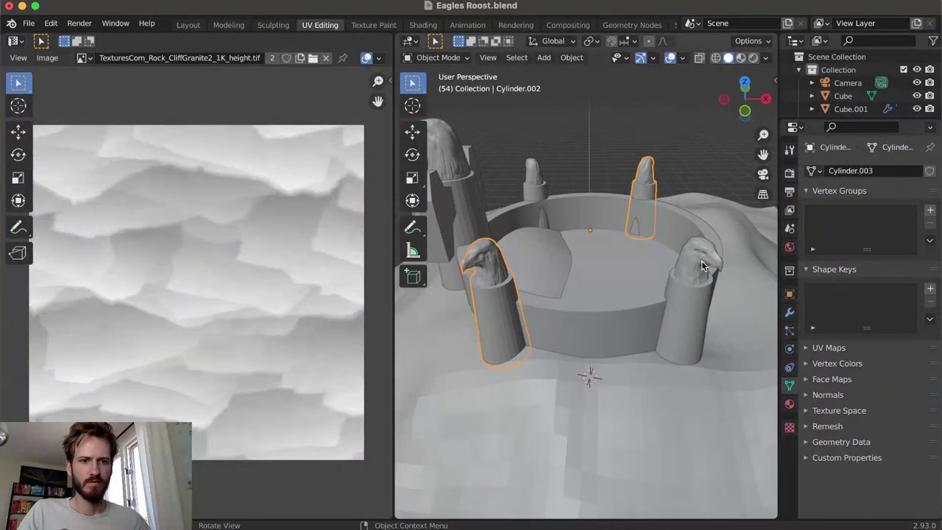
Unwrap the other eagle-headed wall tower pair, Cylinder.003, with Smart UV Project at a 66° angle limit
click(689, 272)
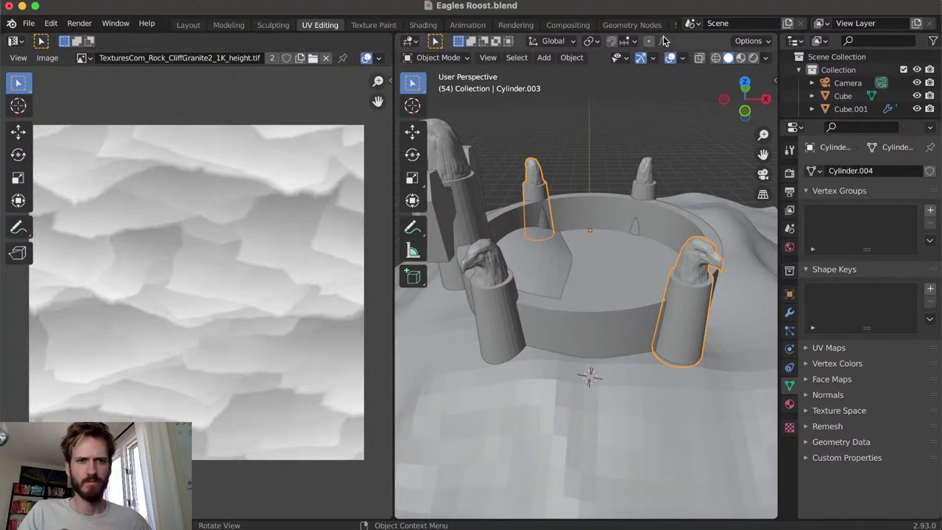
key(Tab)
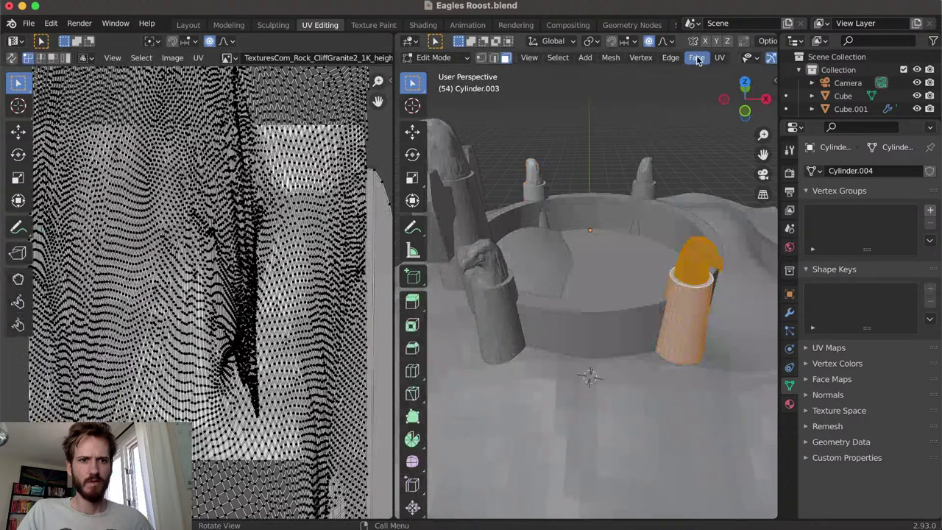
click(719, 57)
click(741, 92)
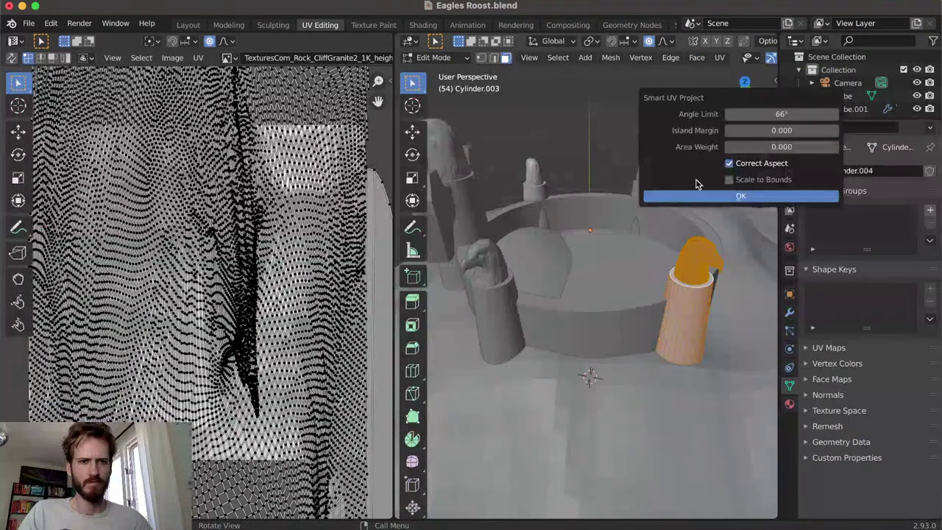
click(692, 195)
key(Tab)
Select all faces of the main tower's eagle head, Cube, and unwrap them with Smart UV Project
middle_drag(583, 211, 572, 182)
click(571, 181)
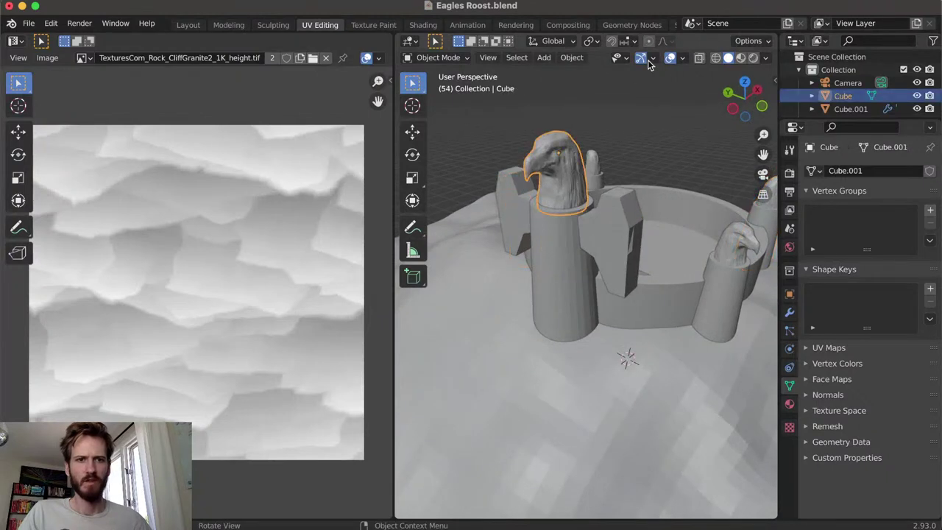
key(Tab)
key(a)
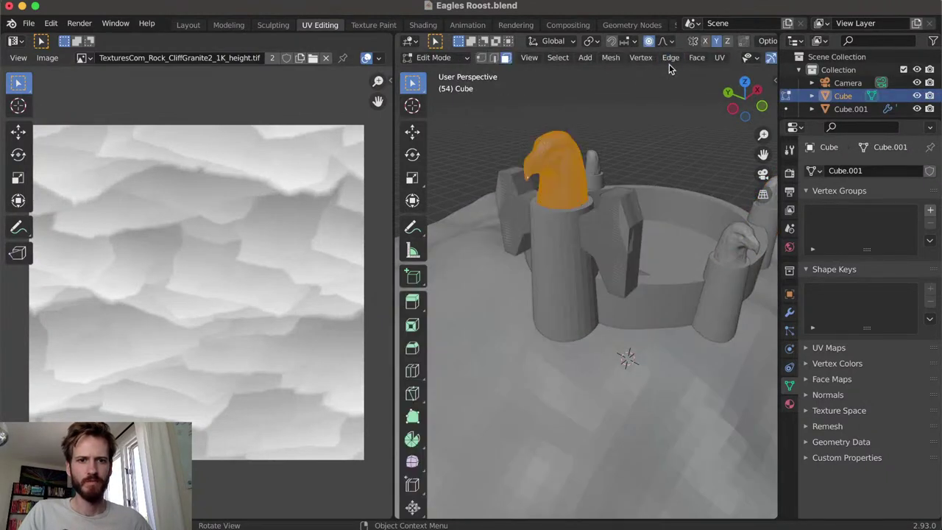
click(719, 58)
click(759, 91)
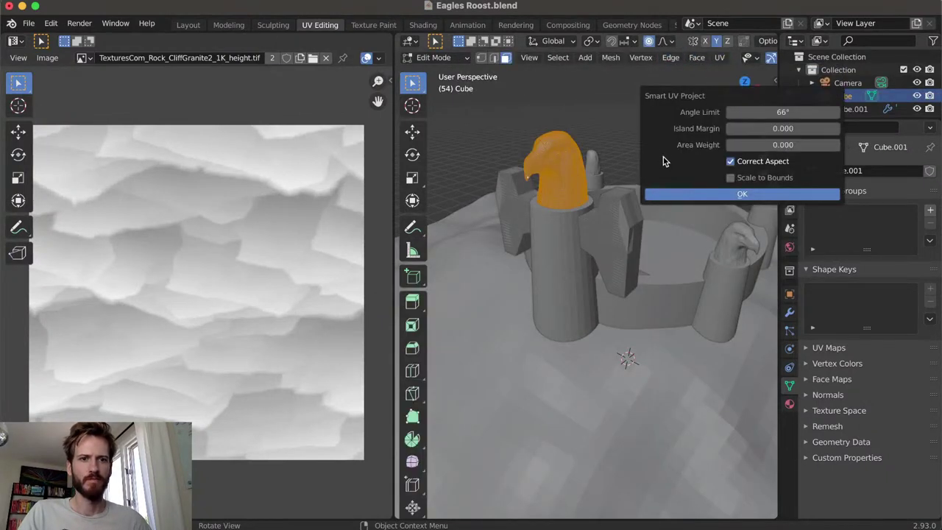
click(665, 194)
key(Tab)
Return to the Layout workspace and compare the rock texture on the wings and main tower in the render
middle_drag(620, 164, 603, 150)
click(187, 25)
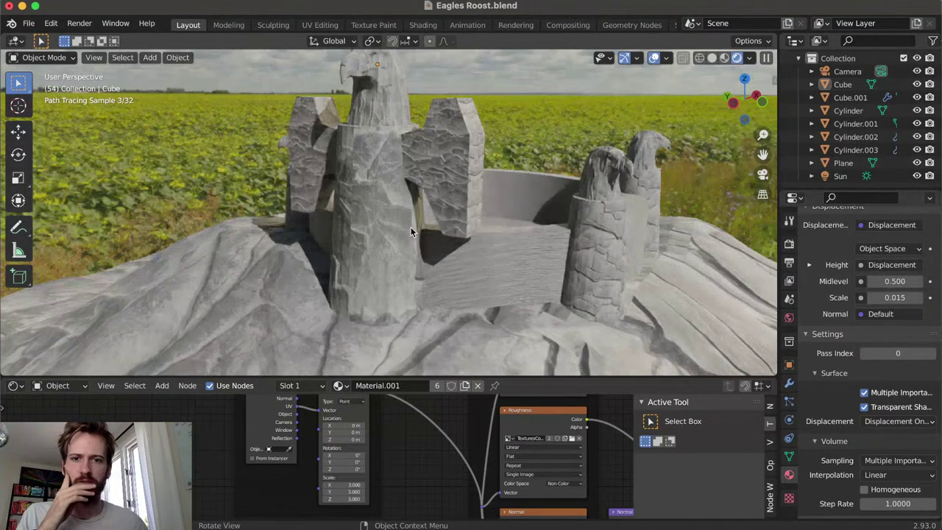
click(450, 177)
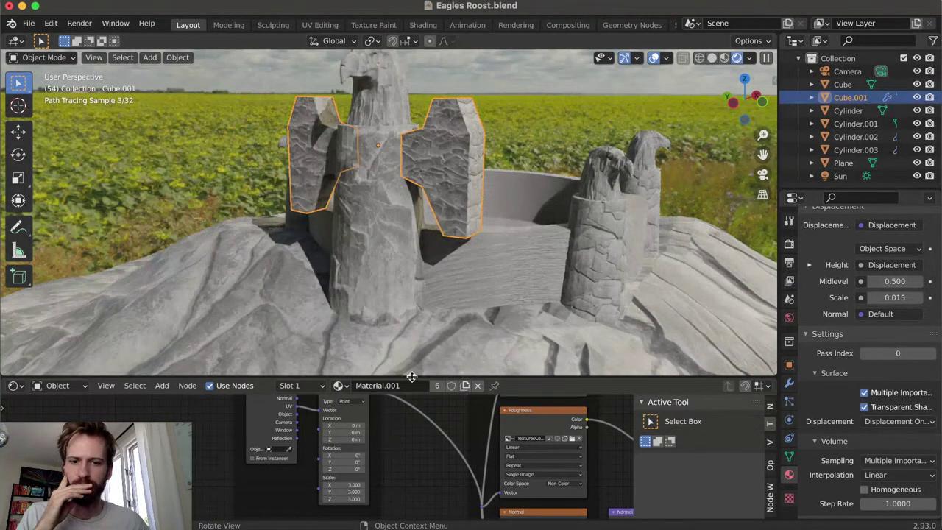
click(389, 282)
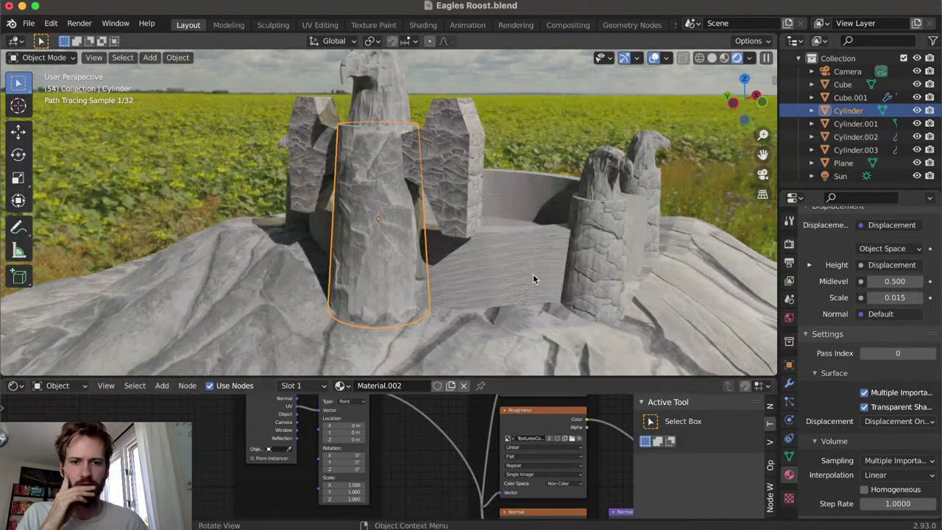
middle_drag(532, 273, 532, 270)
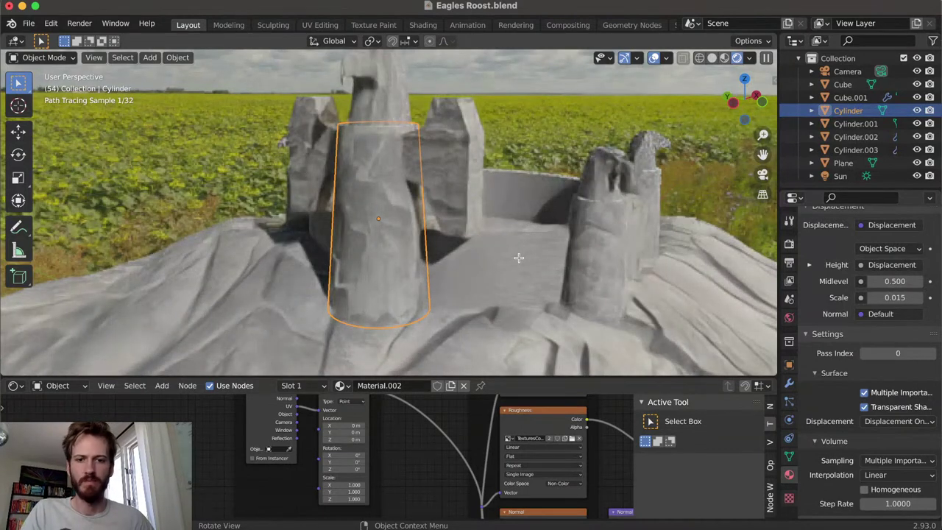
key(Tab)
key(Tab)
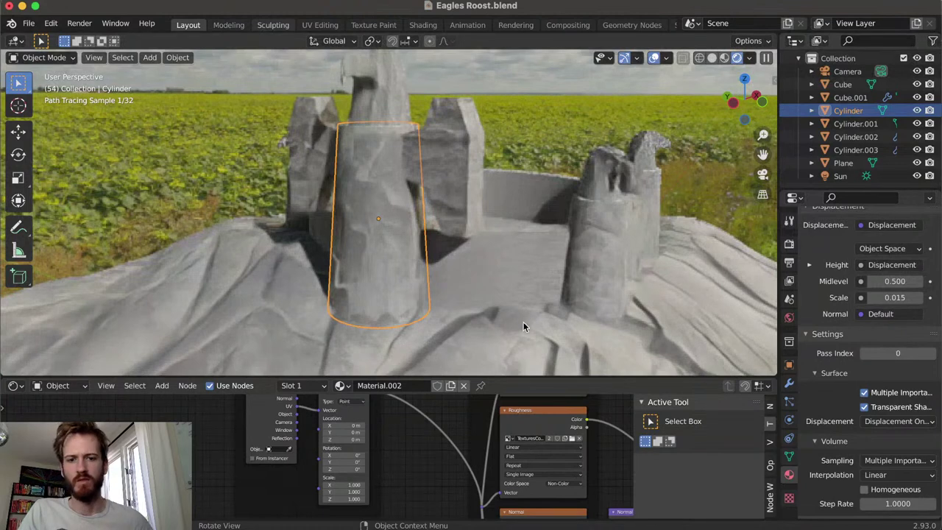
key(ctrl+Page_Down)
key(ctrl+Page_Down)
scroll(461, 364, down, 3)
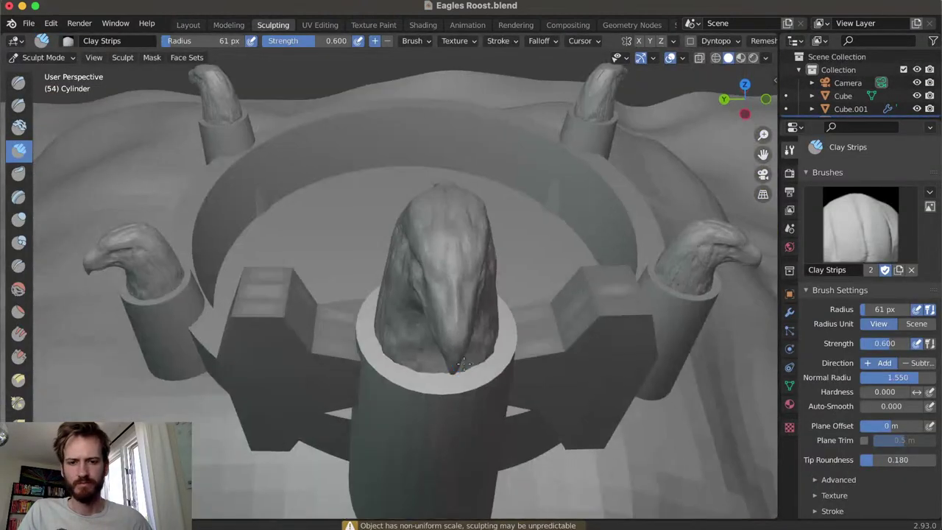
scroll(461, 364, down, 2)
middle_drag(478, 395, 469, 340)
middle_drag(282, 125, 316, 66)
In the UV Editing workspace, unwrap the circular castle wall mesh, Cylinder.001, again with Smart UV Project
click(320, 24)
key(Tab)
click(657, 280)
key(Tab)
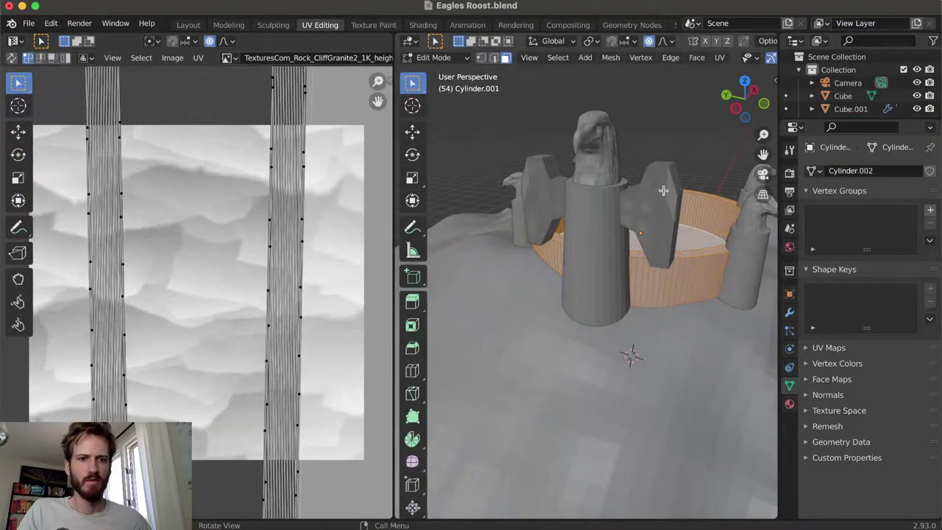
click(719, 57)
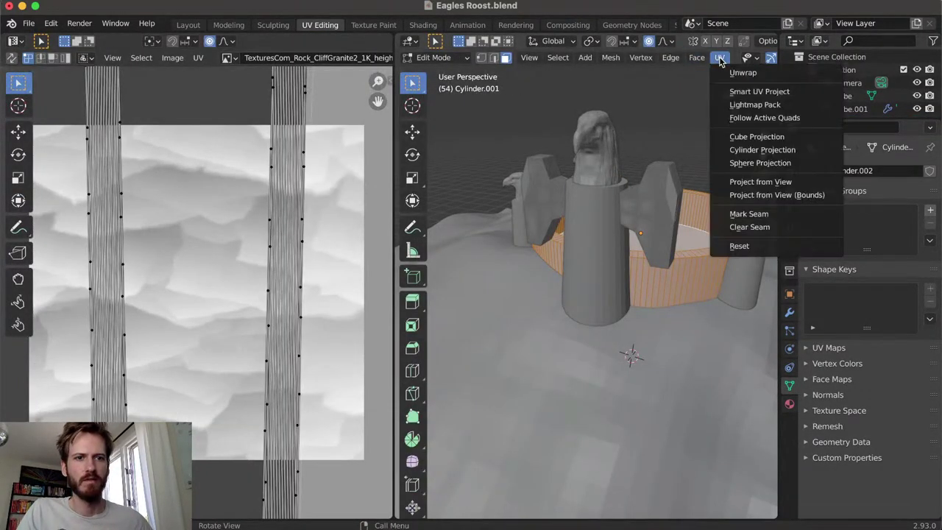
click(744, 90)
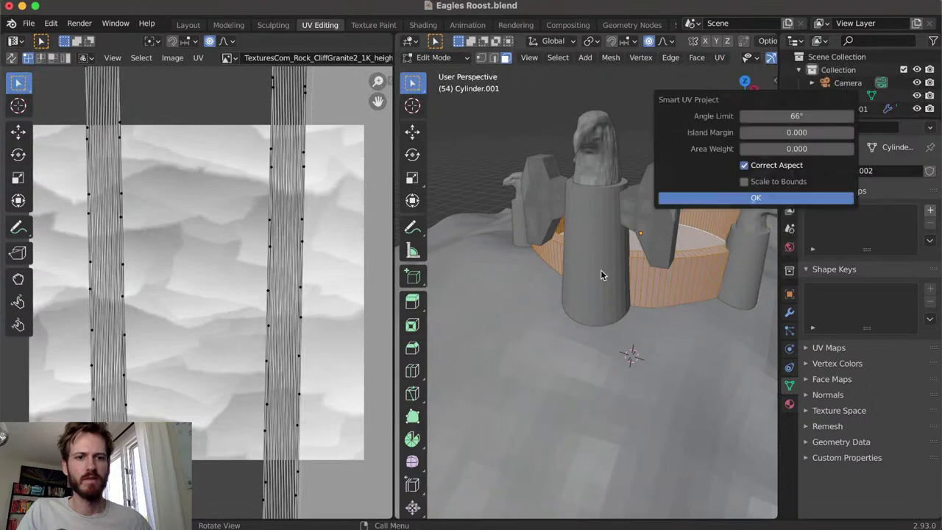
click(708, 196)
middle_drag(534, 310, 541, 315)
key(Tab)
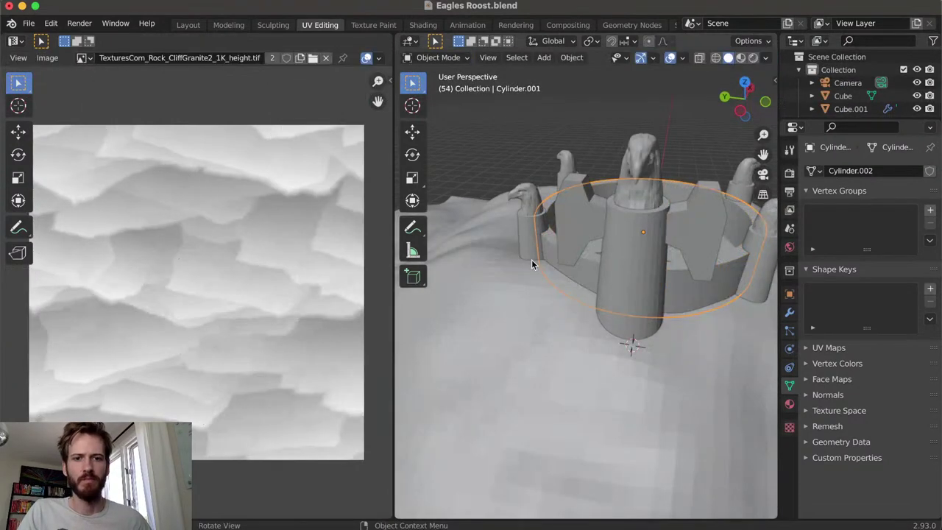
Return to the Layout workspace and inspect the circular wall's rock texture in the render from several angles
click(185, 25)
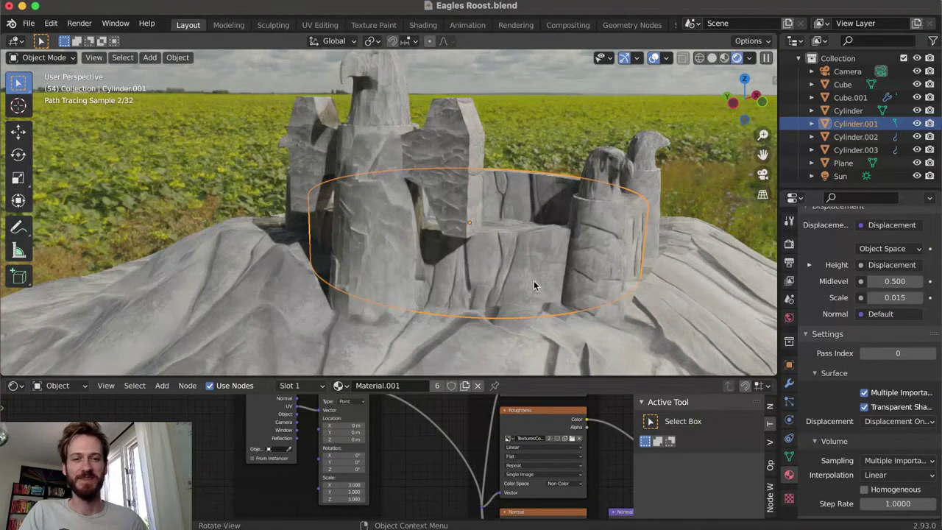
middle_drag(536, 280, 535, 231)
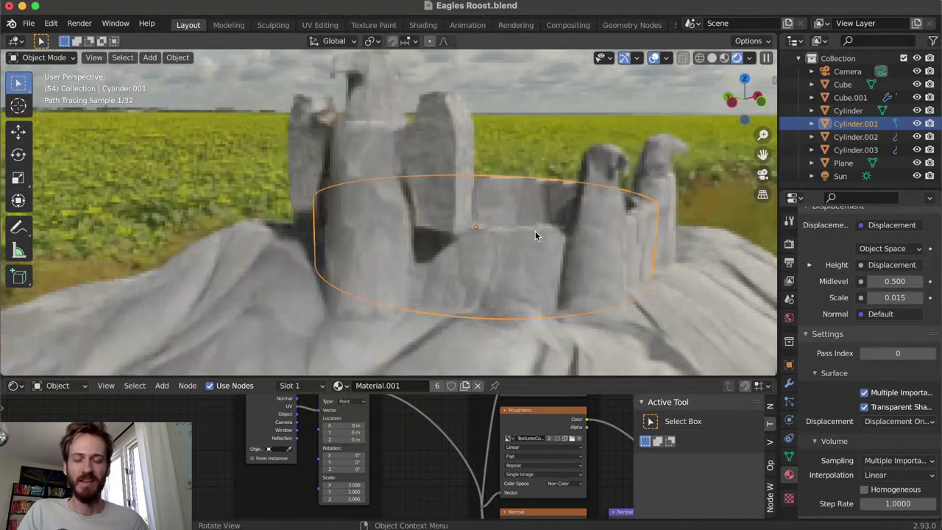
middle_drag(516, 293, 532, 292)
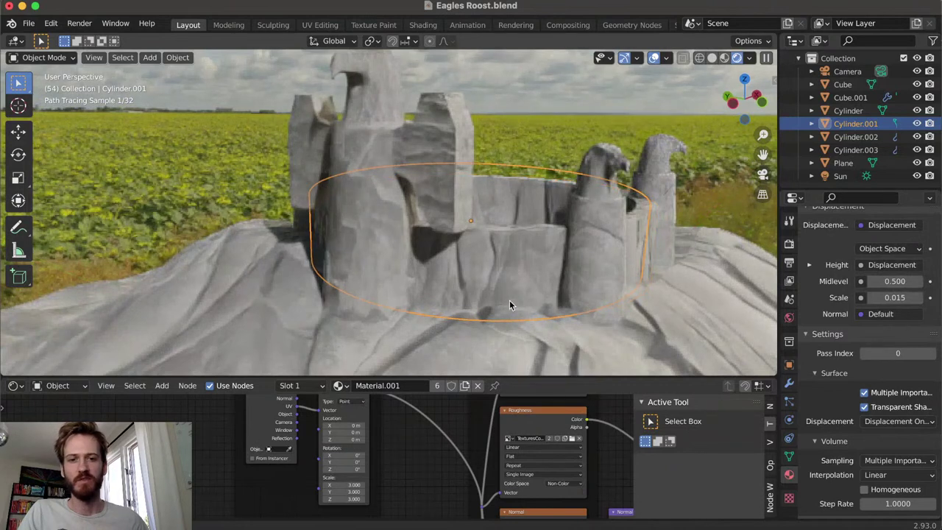
middle_drag(534, 233, 536, 255)
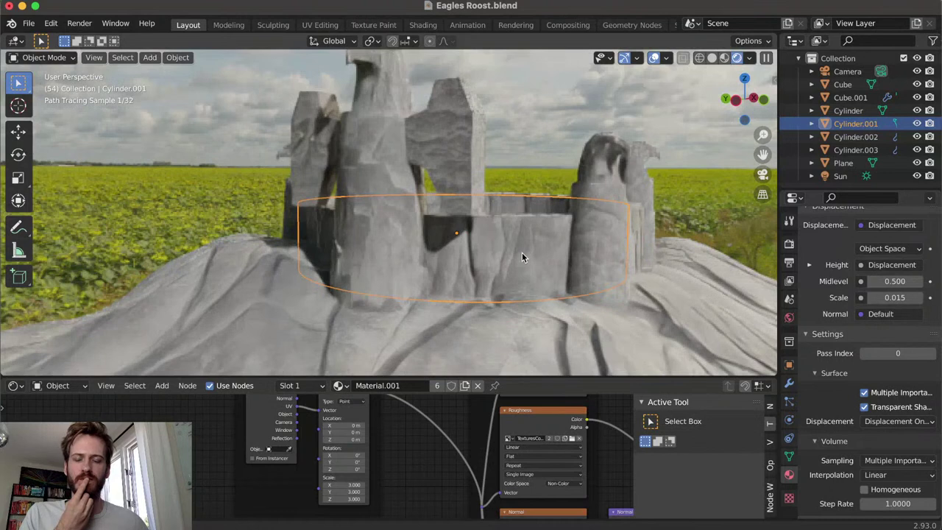
Assign Material.002 to the main tower's wings, Cube.001
click(464, 161)
key(KP_Decimal)
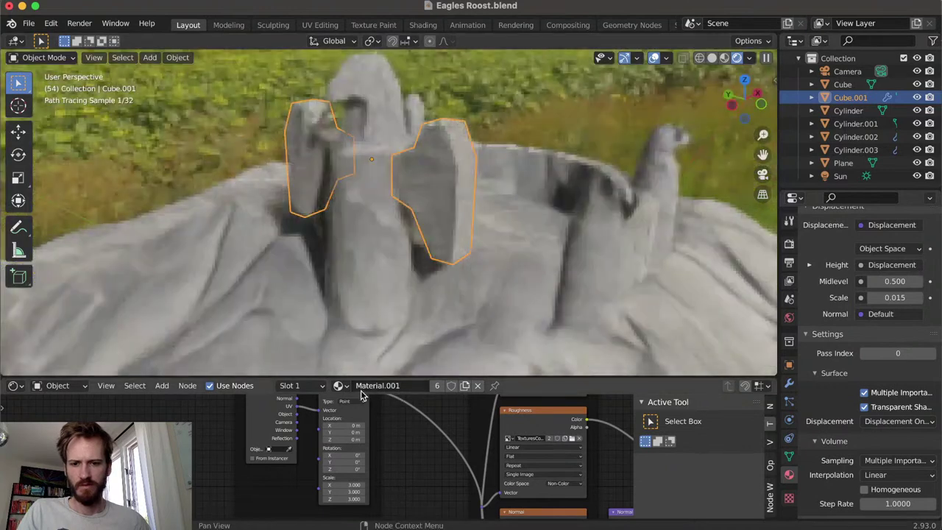
click(339, 386)
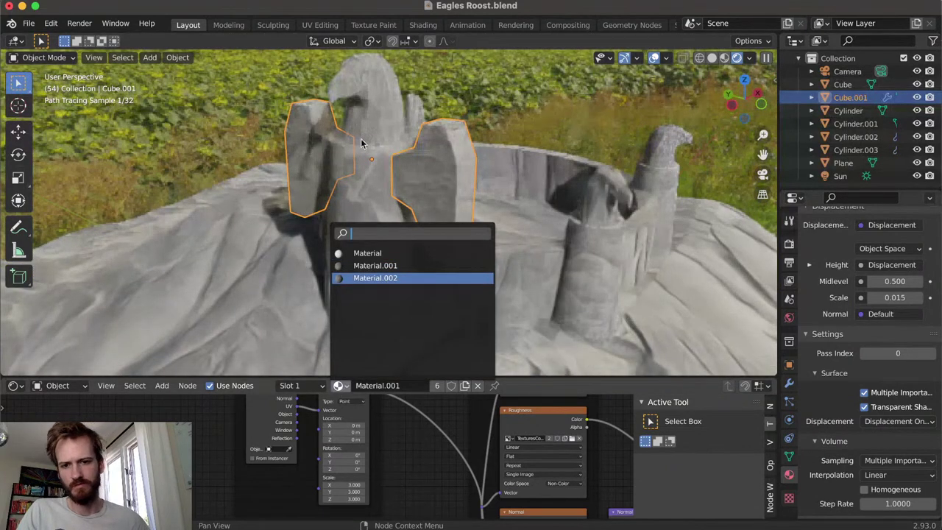
key(Return)
Assign Material.002 to the eagle head on top of the main tower
click(380, 112)
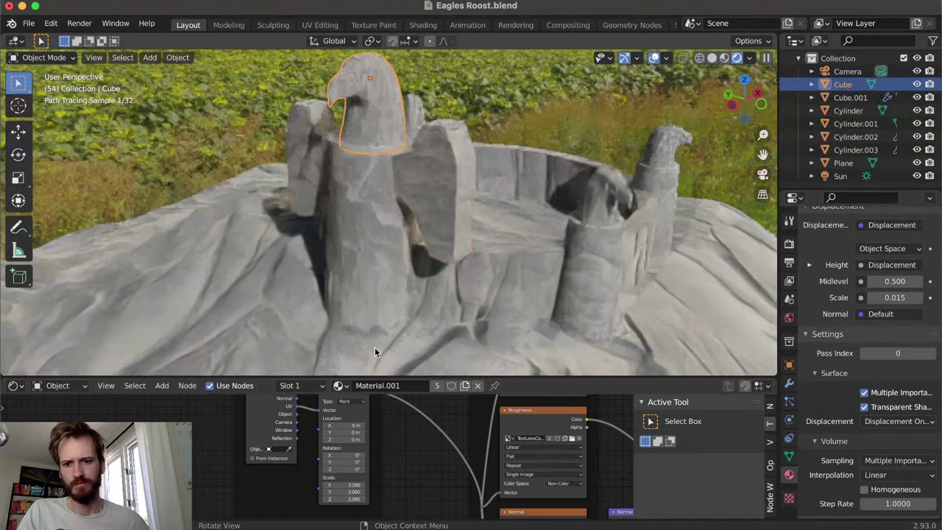
click(339, 386)
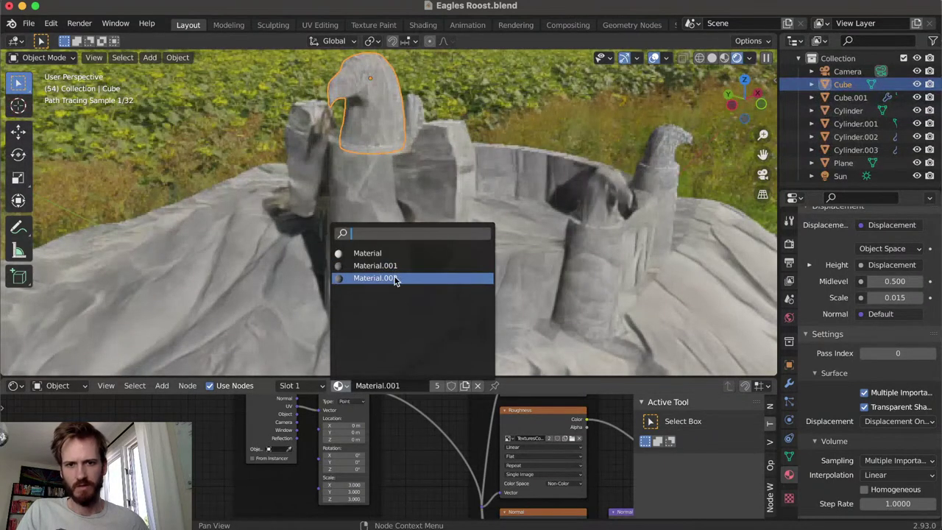
key(Return)
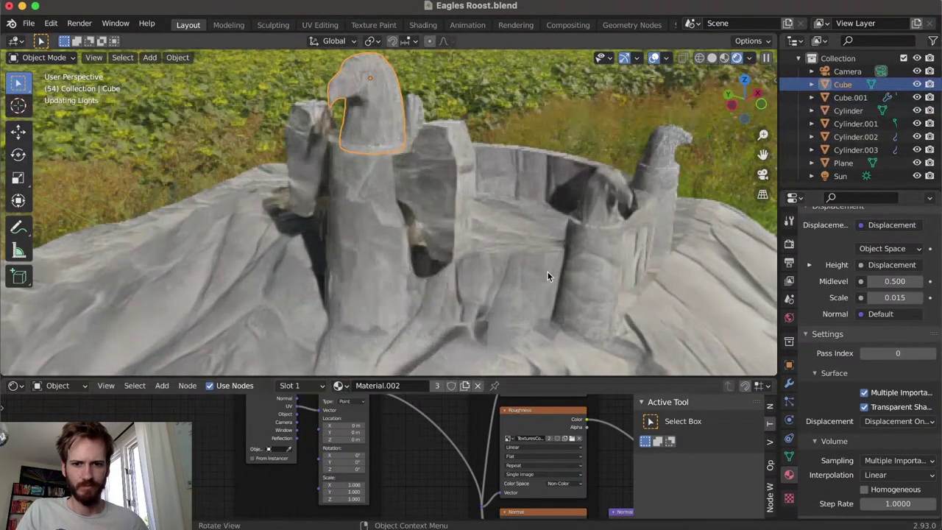
Assign Material.002 to the circular castle wall, Cylinder.001
click(510, 286)
click(339, 385)
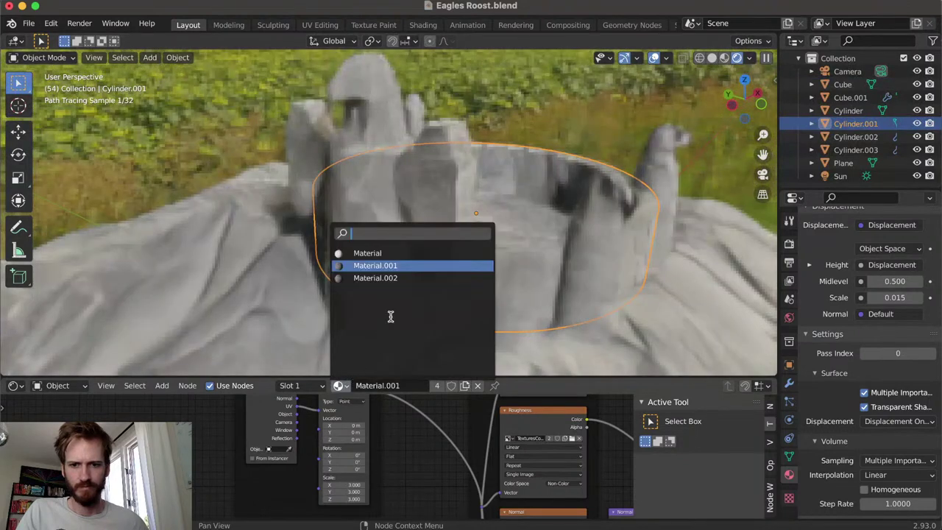
click(397, 278)
Assign Material.002 to the nearer eagle-headed side tower, Cylinder.002
click(590, 256)
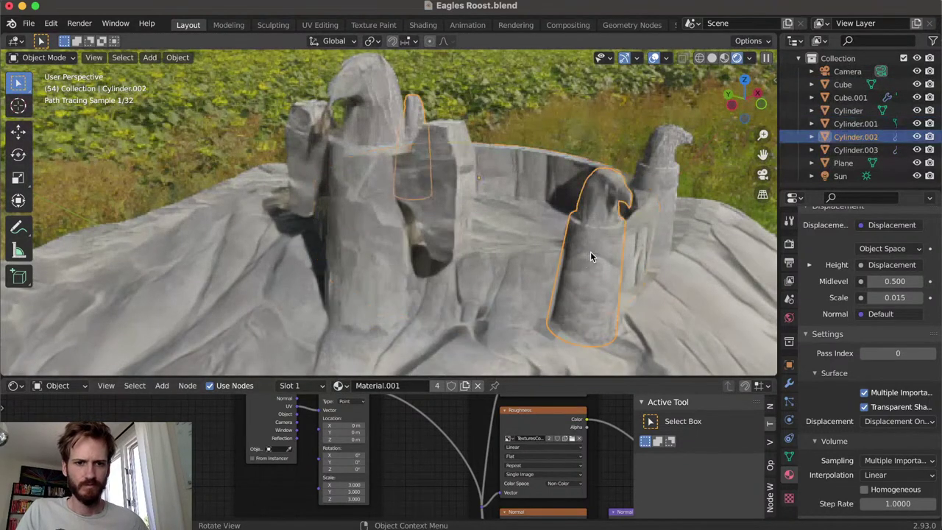
click(339, 385)
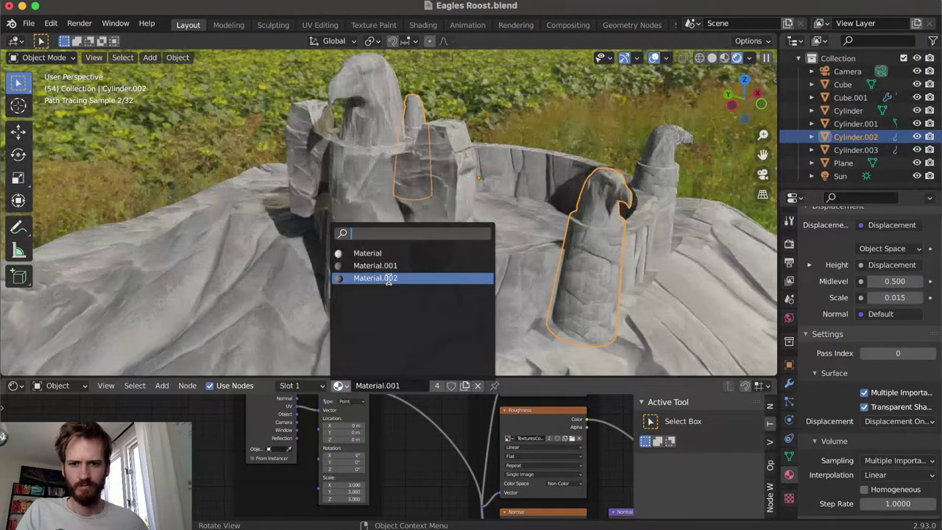
key(Return)
Assign Material.002 to the remaining eagle-headed side towers, Cylinder.003
click(659, 165)
middle_drag(659, 165, 456, 243)
click(340, 385)
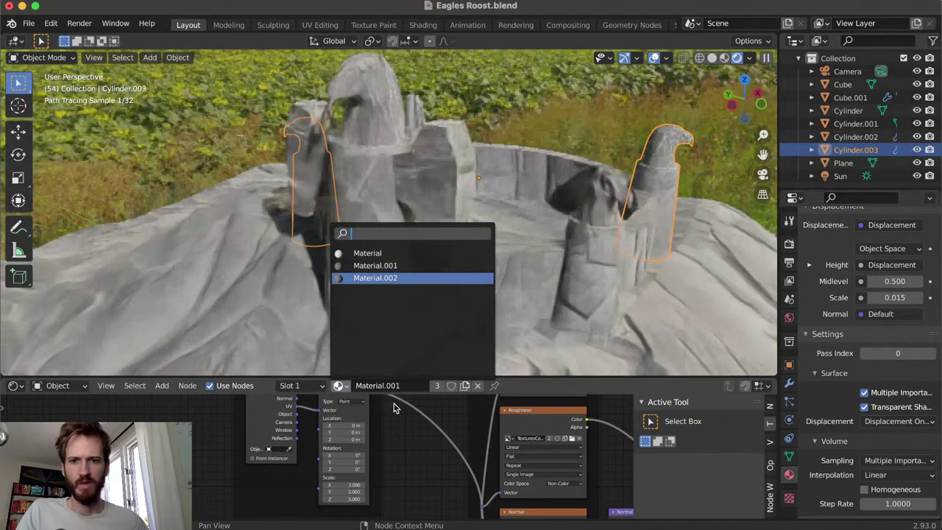
key(Return)
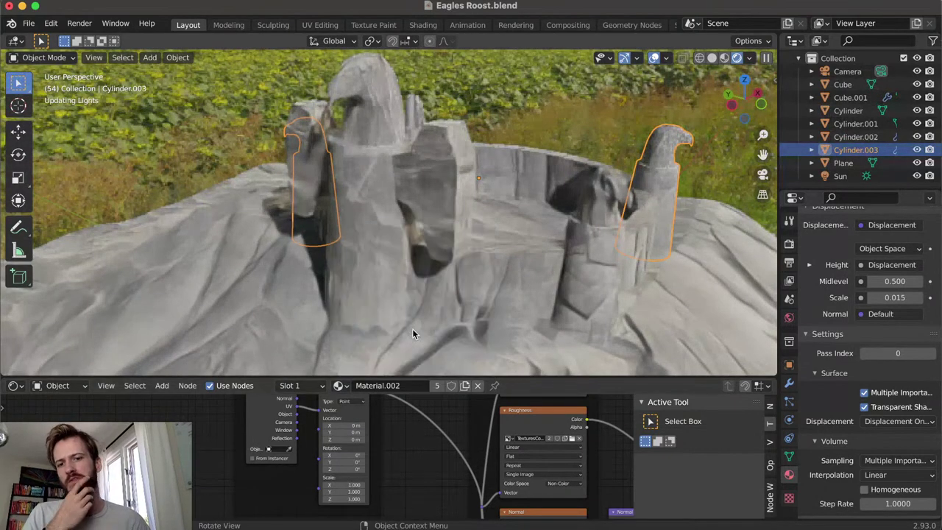
Deselect everything, view the textured castle through the scene camera and save the file
key(alt+a)
scroll(440, 279, up, 5)
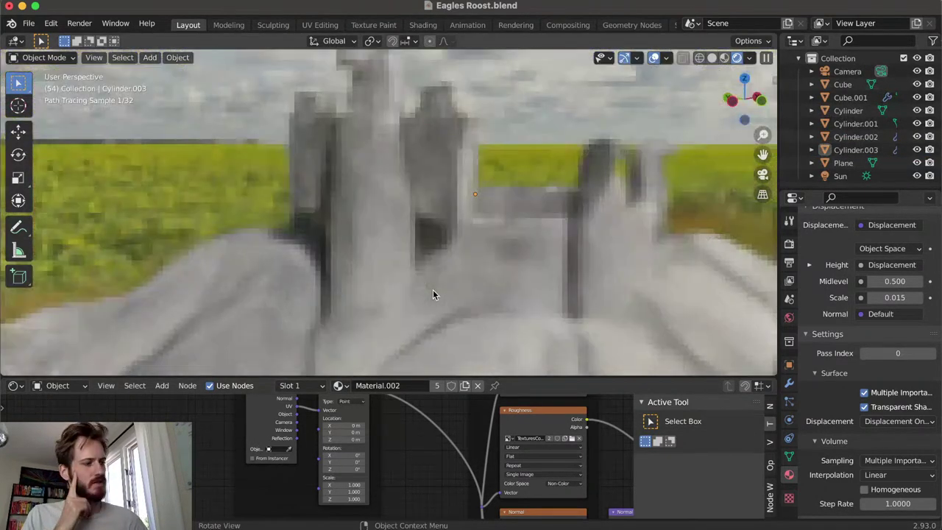
key(KP_0)
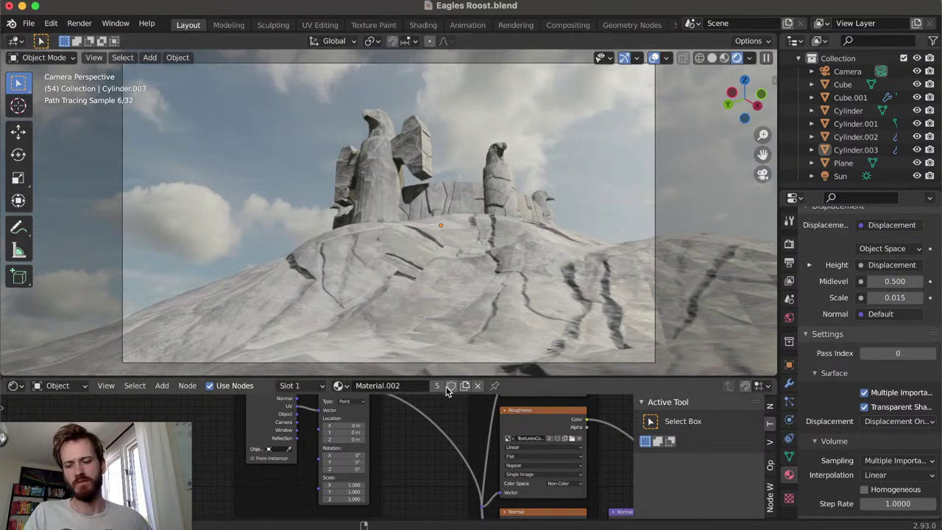
key(super+s)
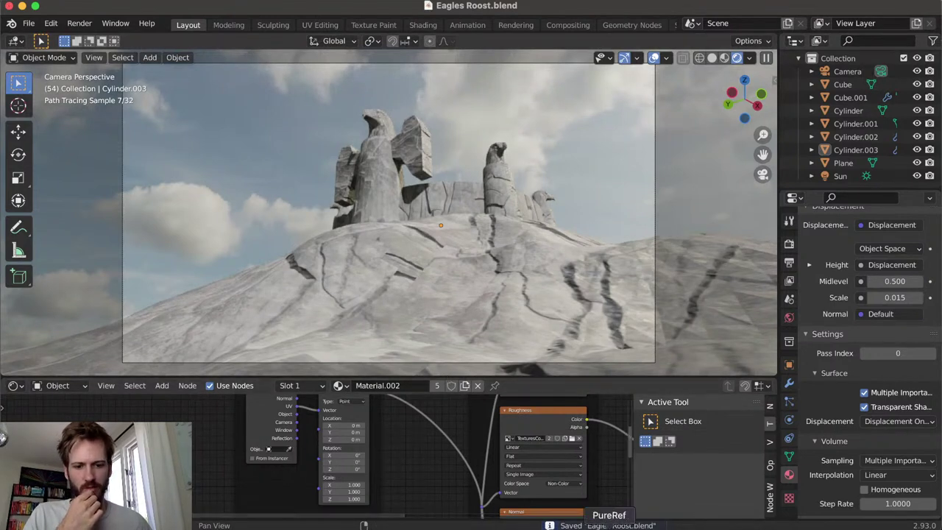
Switch to PureRef and keep the castle reference sketch on top of the other windows
click(610, 524)
key(shift+super+a)
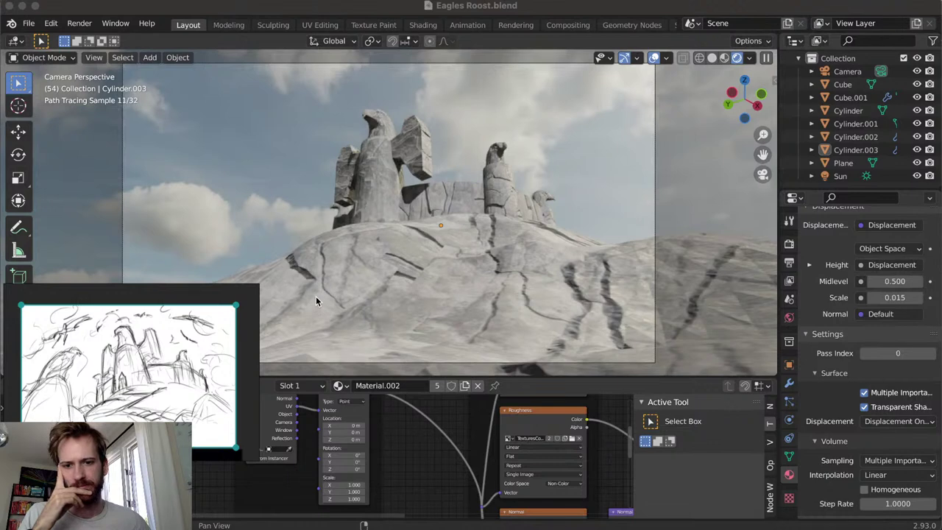
Select the scene camera in Blender and set its focal length to 20 mm
click(788, 243)
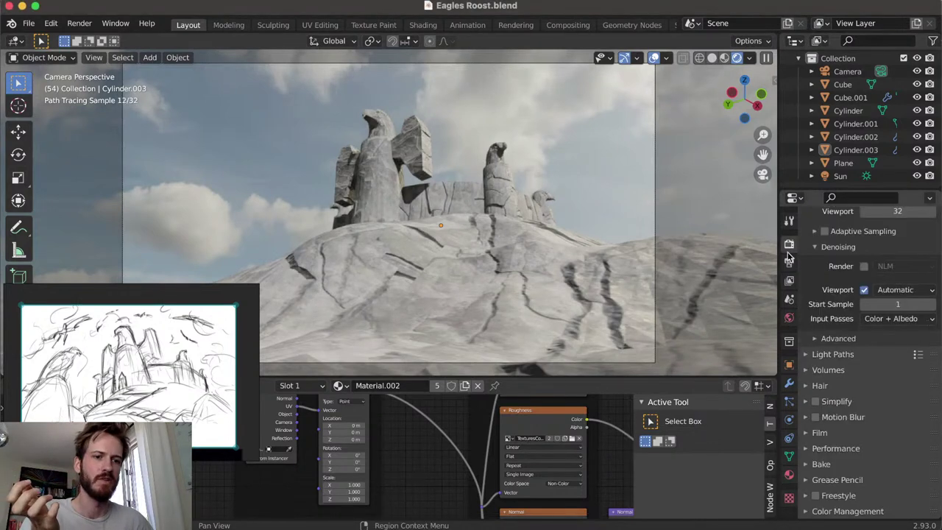
click(846, 71)
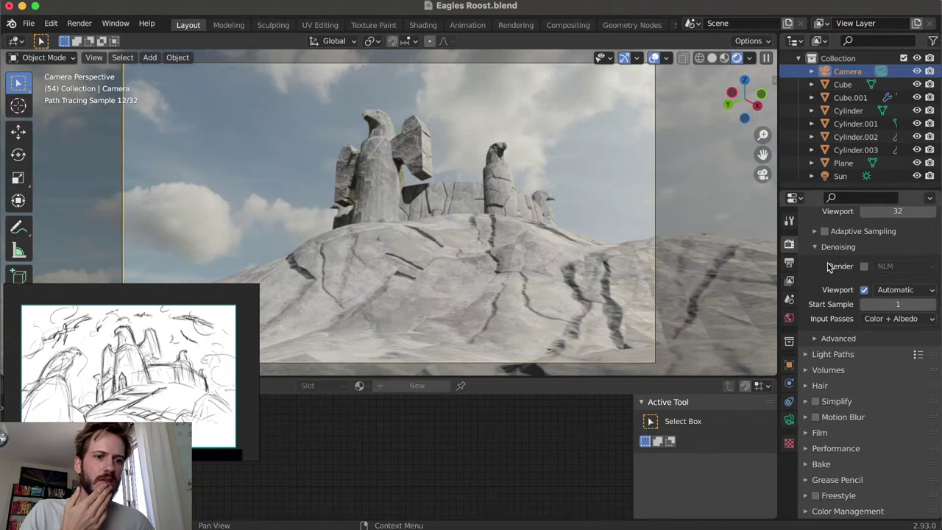
click(788, 419)
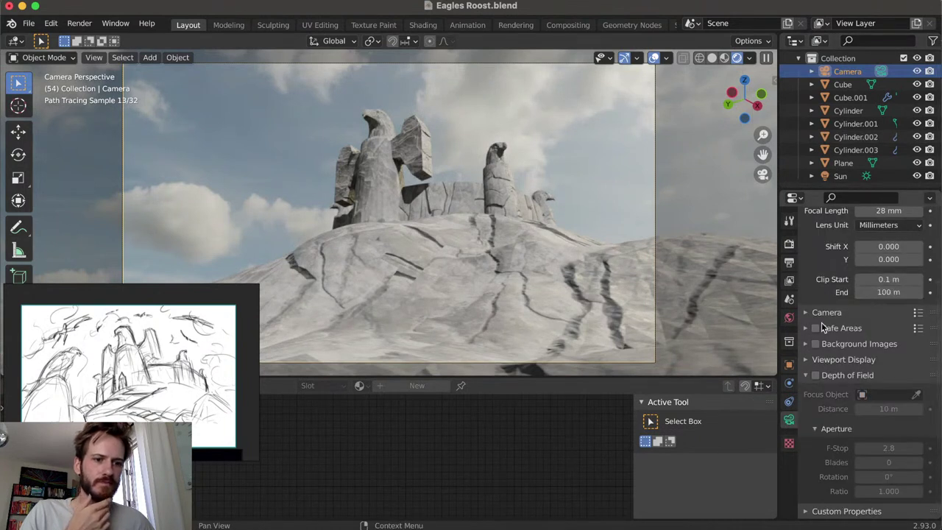
scroll(835, 281, up, 1)
scroll(835, 281, up, 2)
click(882, 253)
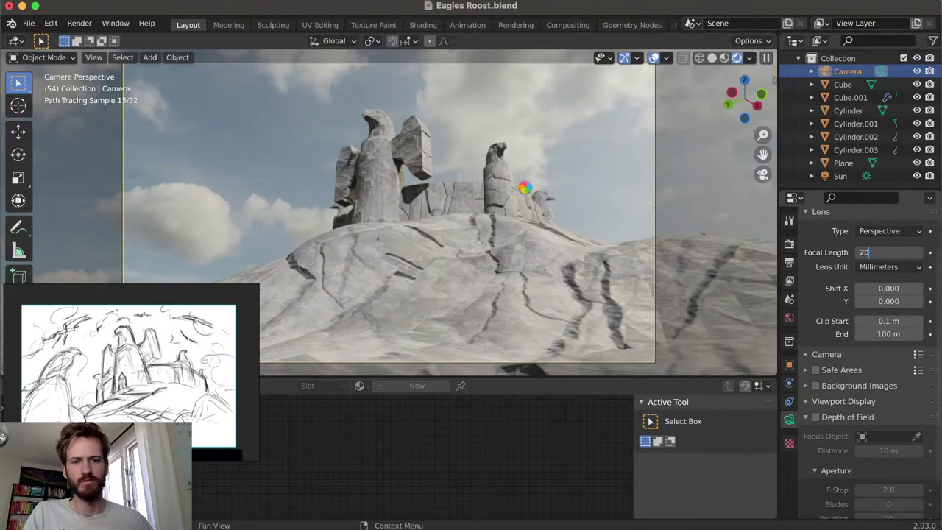
text(20)
key(Return)
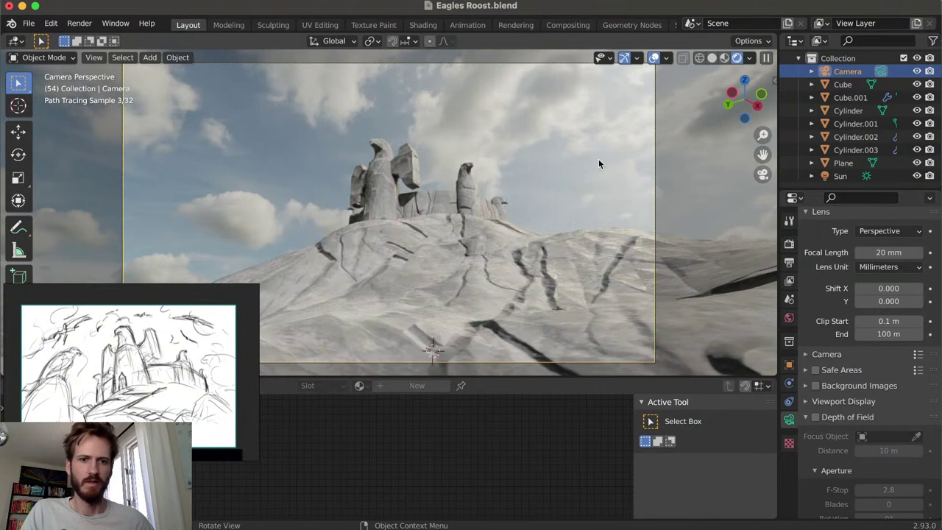
Lock the camera to the view and reframe the shot closer and lower to the castle hill
key(n)
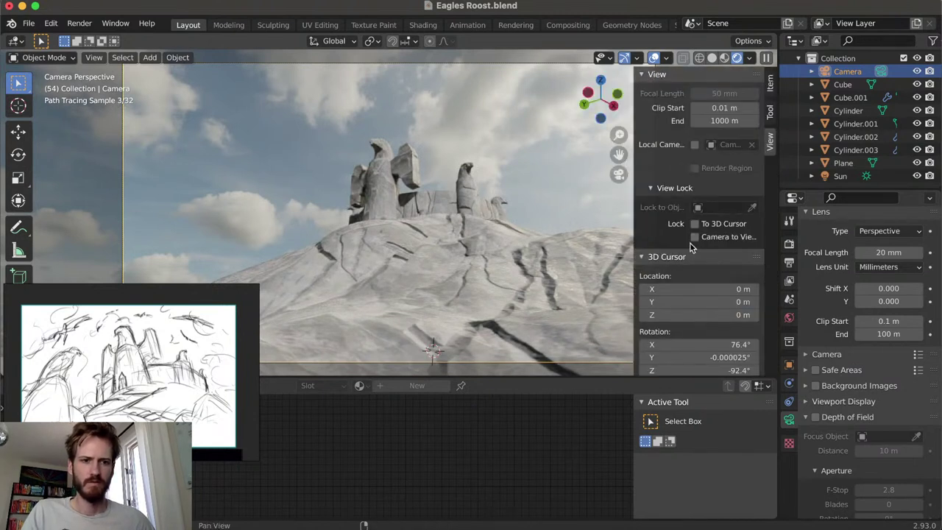
key(n)
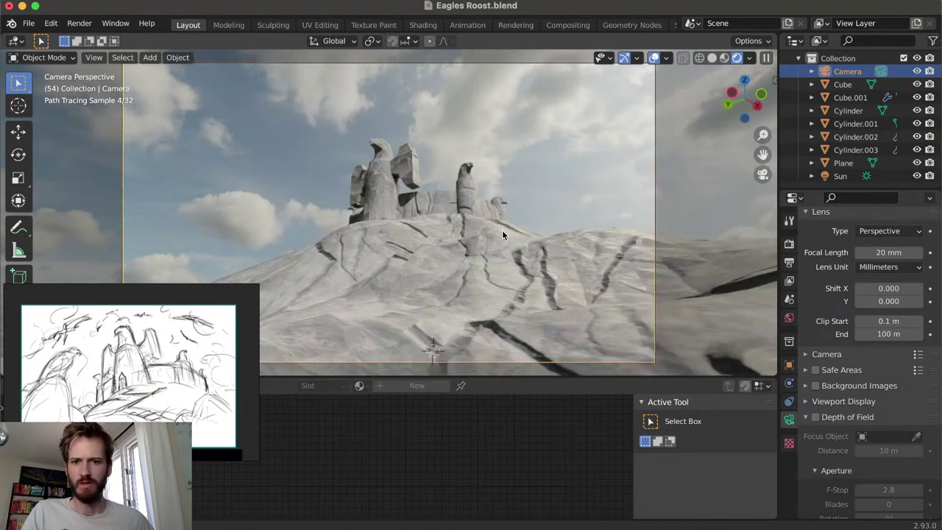
middle_drag(502, 231, 494, 251)
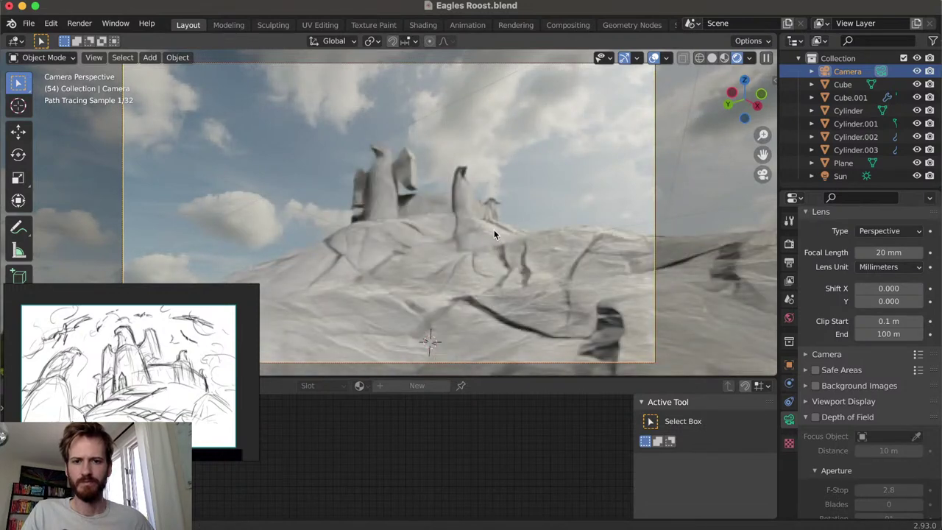
mouse_move(494, 229)
middle_down()
mouse_move(512, 231)
mouse_move(500, 248)
middle_up()
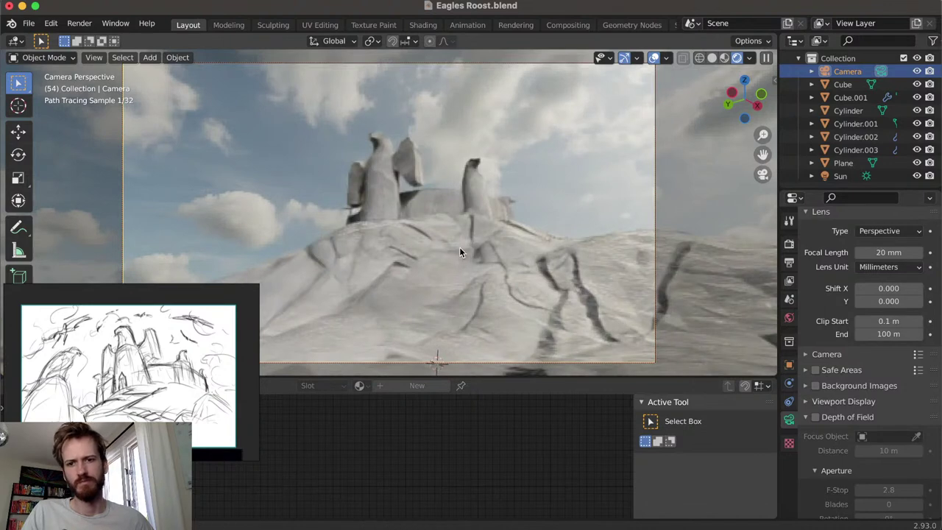
ctrl+middle_drag(457, 245, 412, 289)
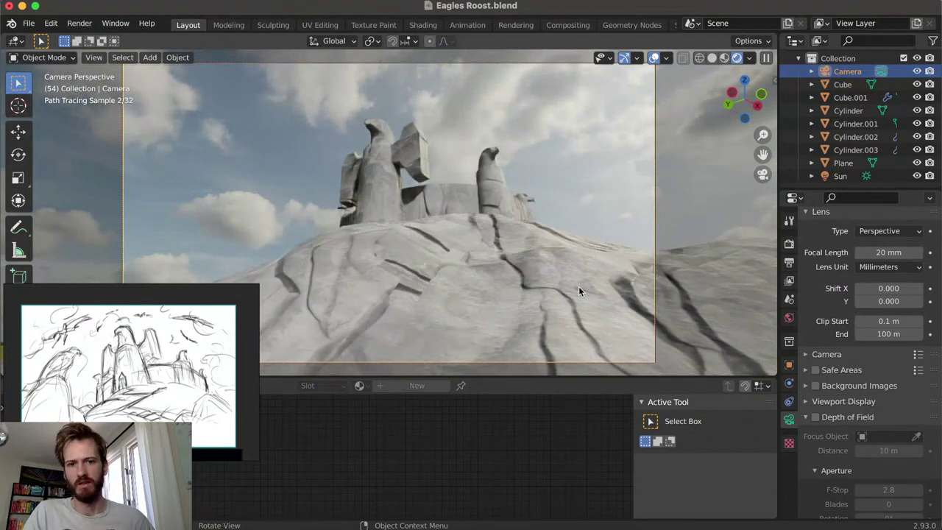
Set the camera's focal length to 15 mm and reframe the castle from close to the hill surface
click(879, 252)
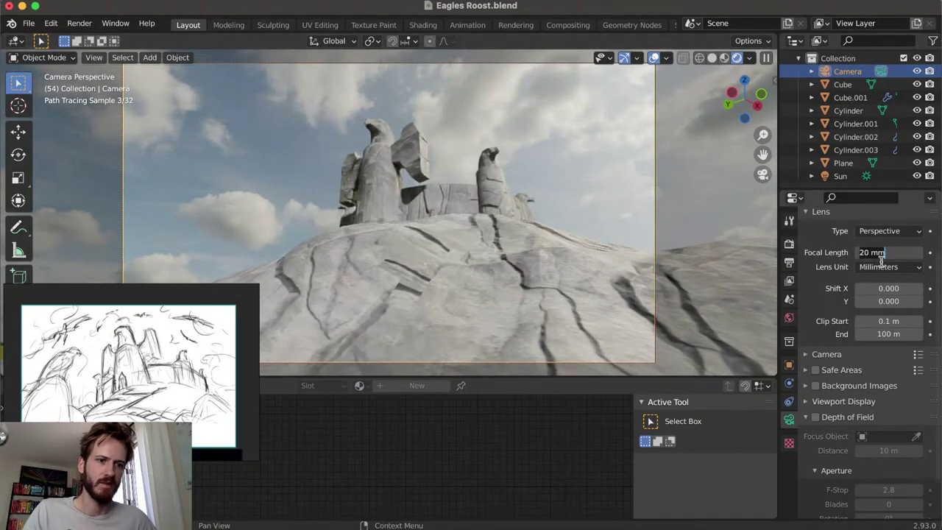
text(15)
key(Return)
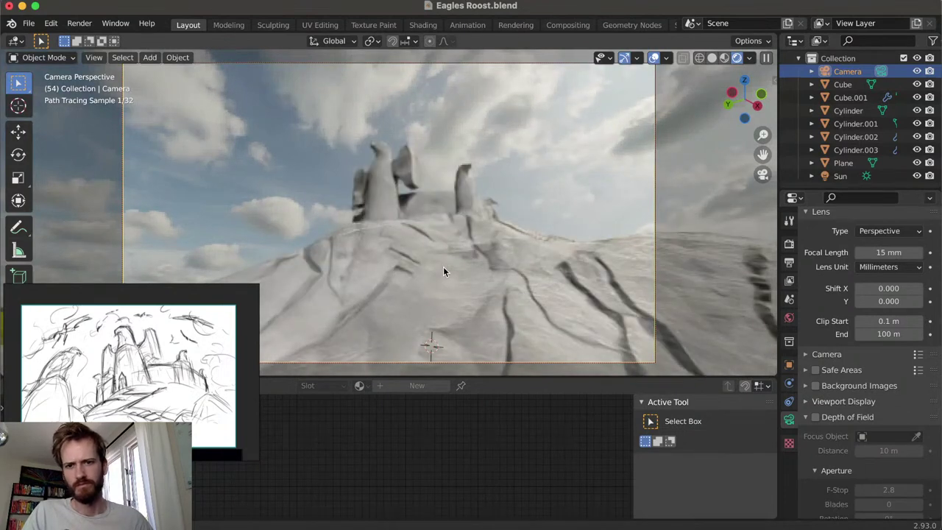
middle_drag(437, 212, 444, 278)
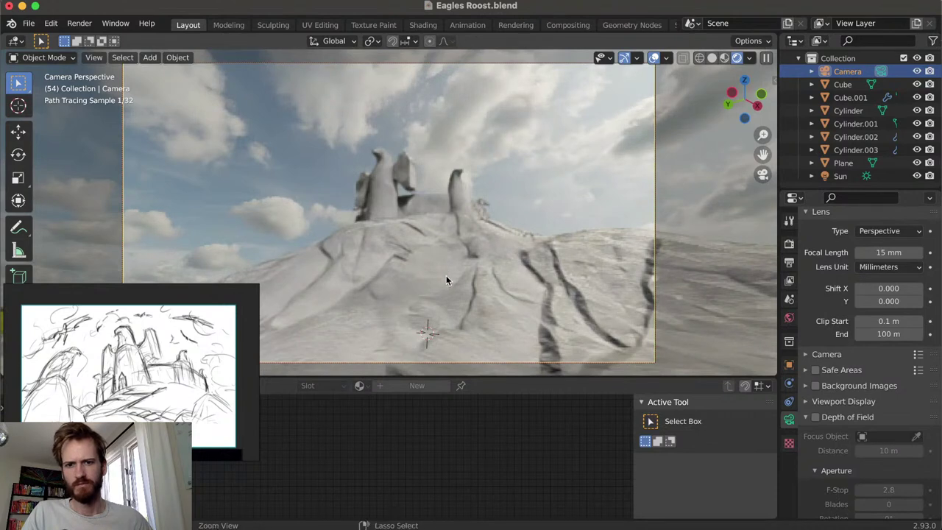
scroll(445, 262, up, 2)
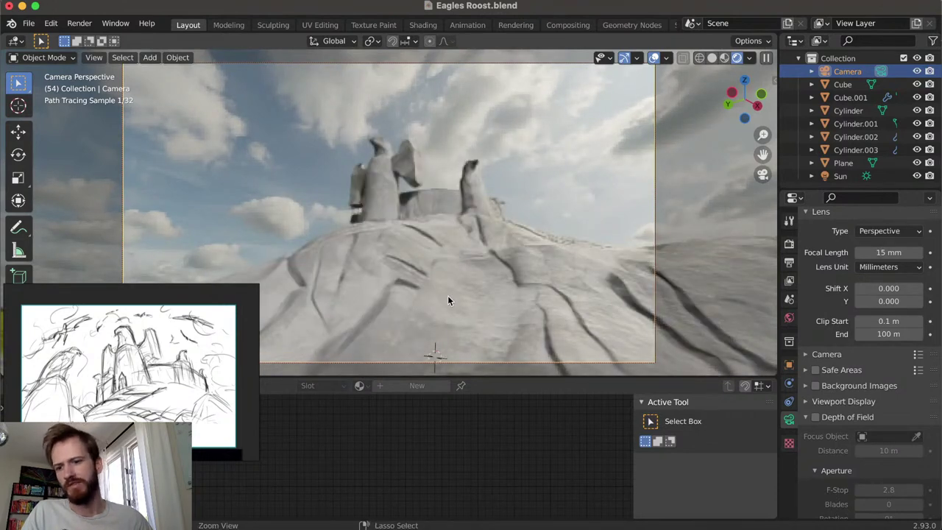
middle_drag(447, 294, 448, 296)
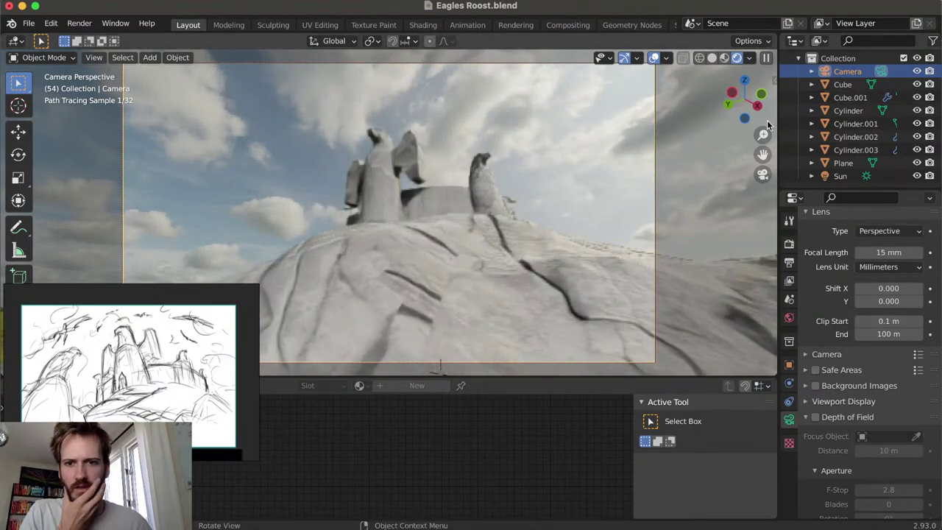
Switch the viewport to solid shading and unlock the camera from the view, keeping the camera selected
key(n)
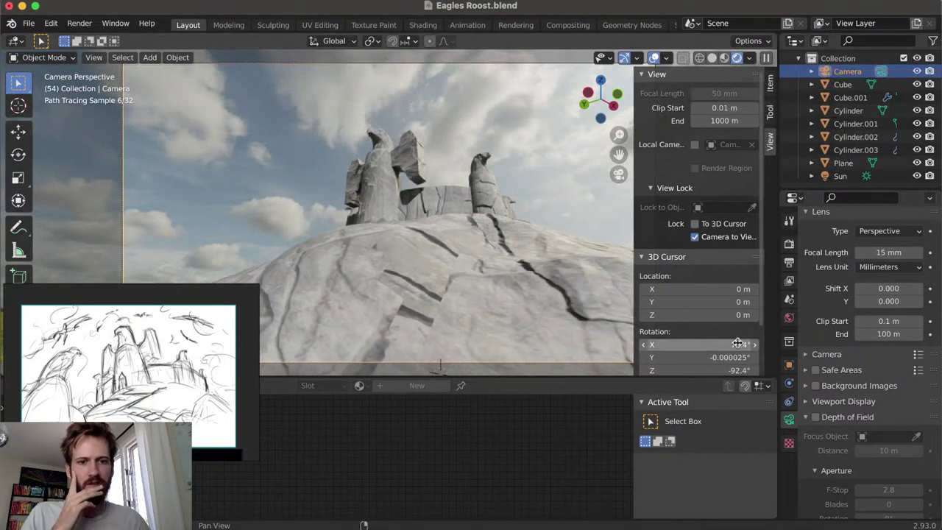
click(711, 57)
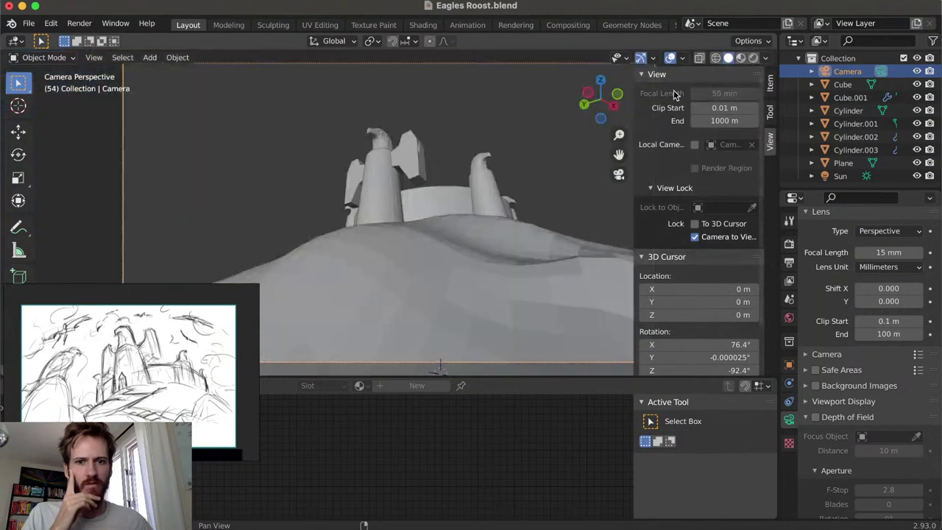
click(547, 194)
click(846, 71)
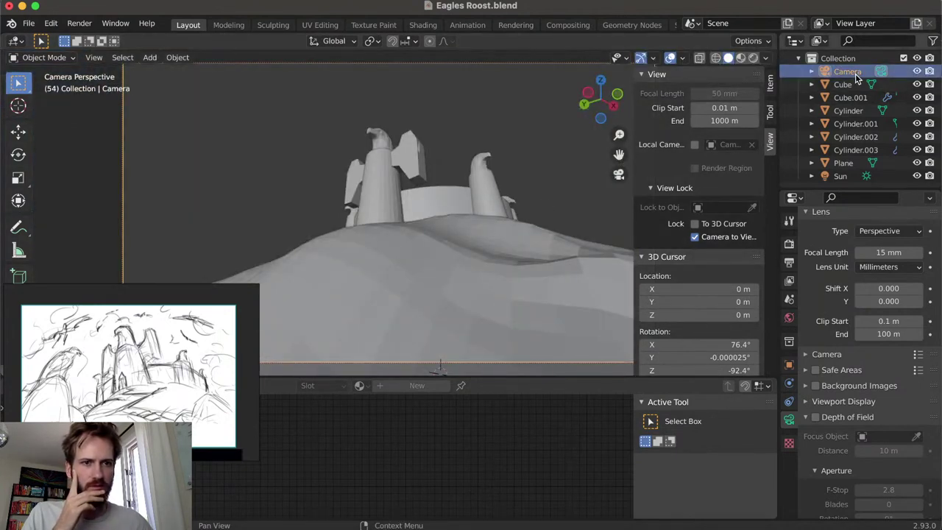
key(n)
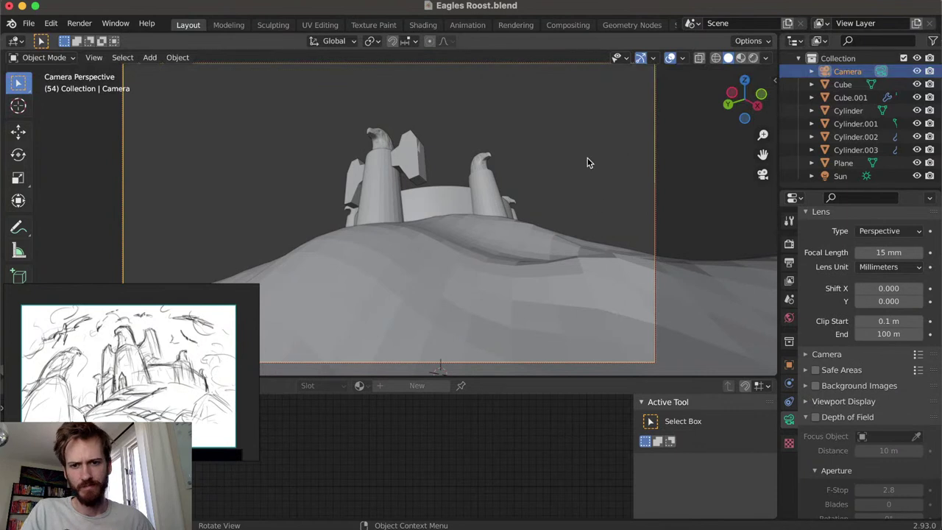
key(n)
click(694, 237)
click(844, 73)
key(n)
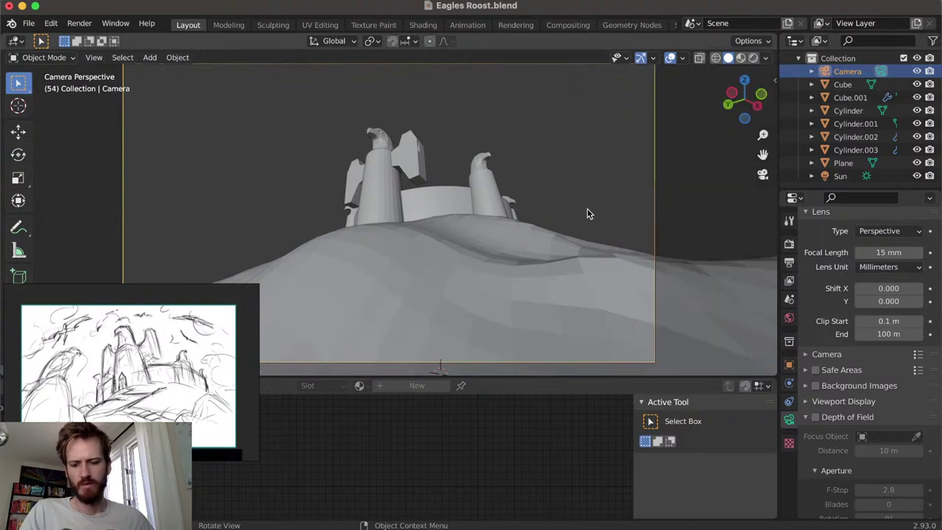
Roll the camera by about 7° to tilt the horizon and move it back slightly along its local Z axis
key(r)
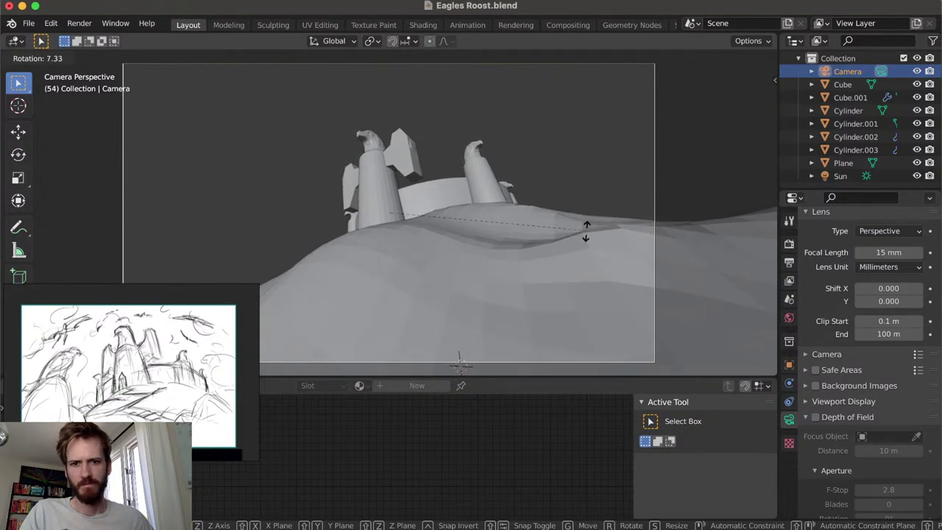
click(586, 234)
key(g)
key(z)
key(z)
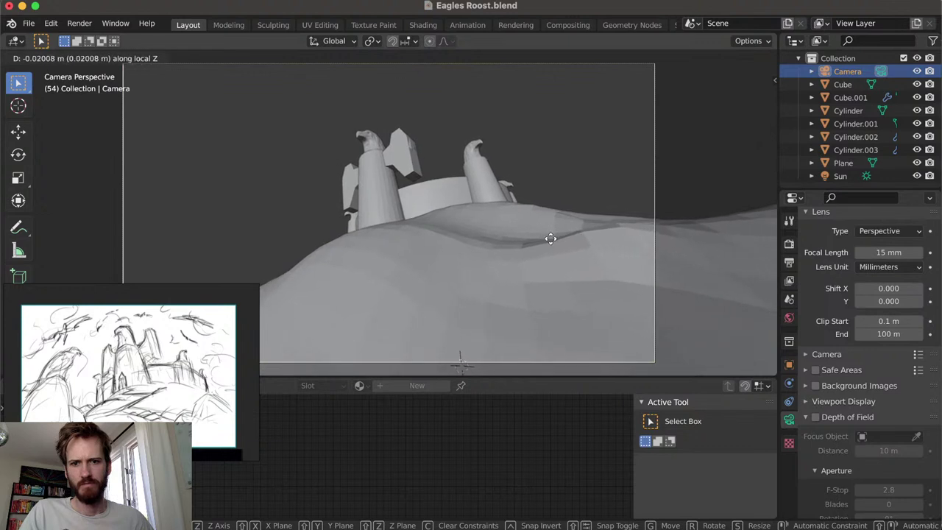
click(564, 275)
Set the camera's focal length to 18 mm and roll the camera by about -1.8°
click(881, 254)
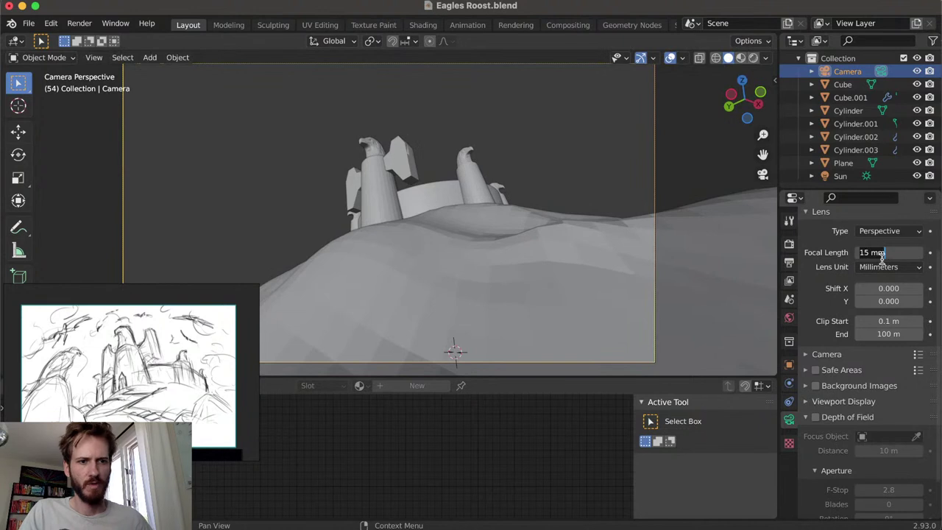
key(Return)
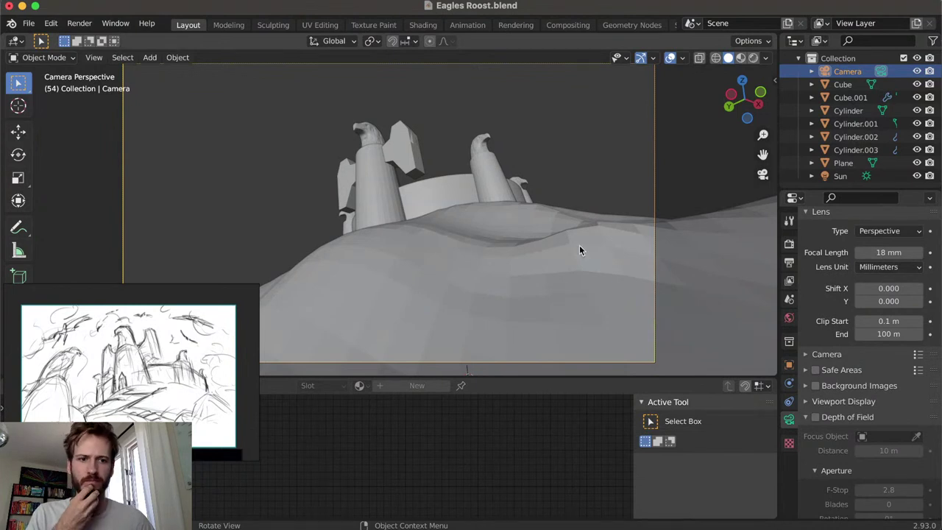
key(r)
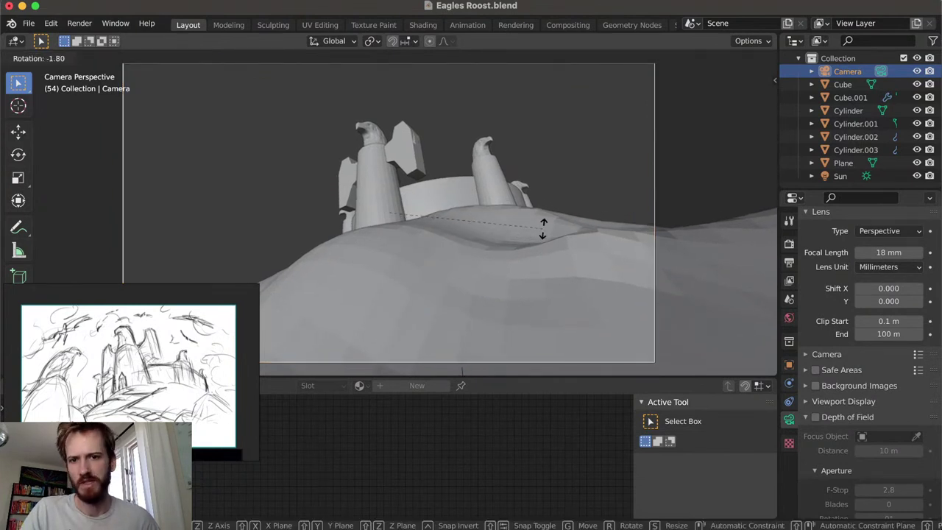
click(543, 228)
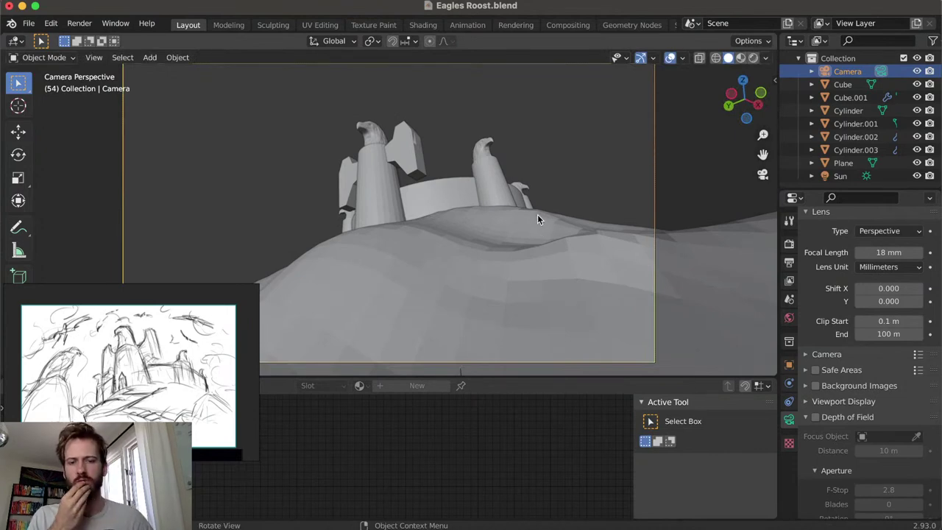
Add a cube mesh to the scene and raise it along the Z axis until it sits above the castle
middle_drag(536, 212, 419, 256)
key(shift+a)
mouse_move(465, 212)
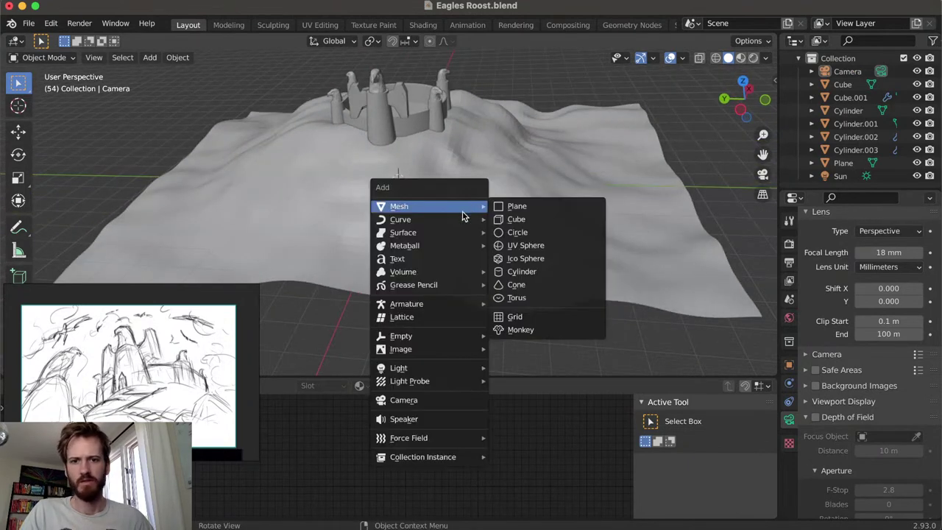
click(509, 220)
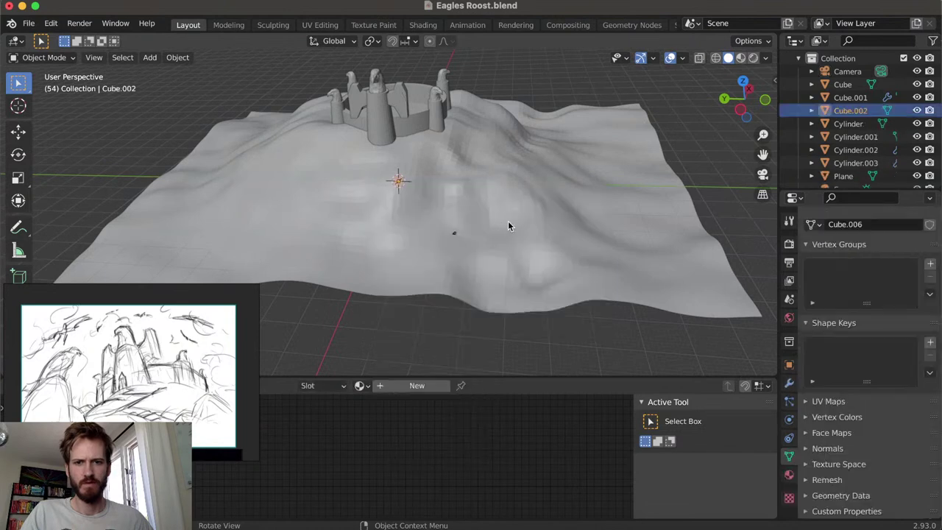
key(g)
key(x)
key(z)
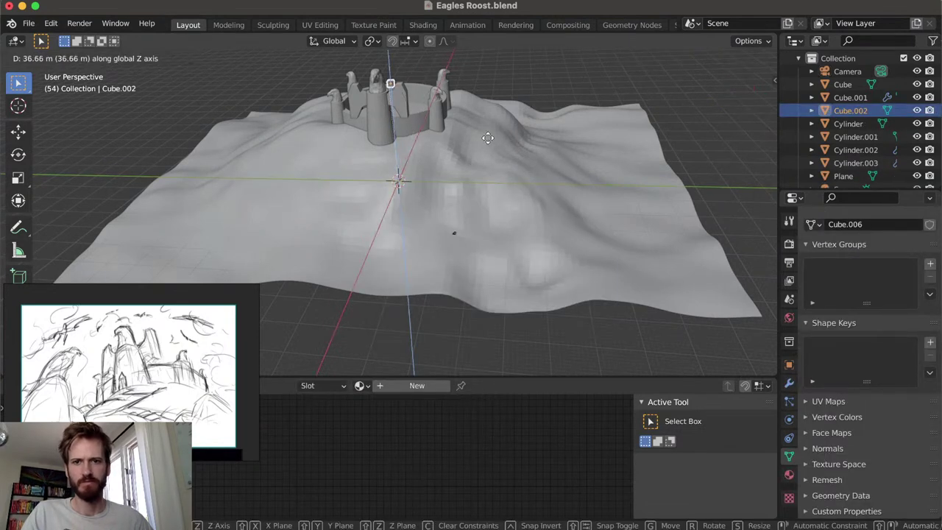
click(487, 131)
Examine the new cube's position relative to the castle and the hill from several angles and distances
middle_drag(493, 183, 430, 159)
scroll(429, 159, down, 3)
scroll(456, 147, up, 8)
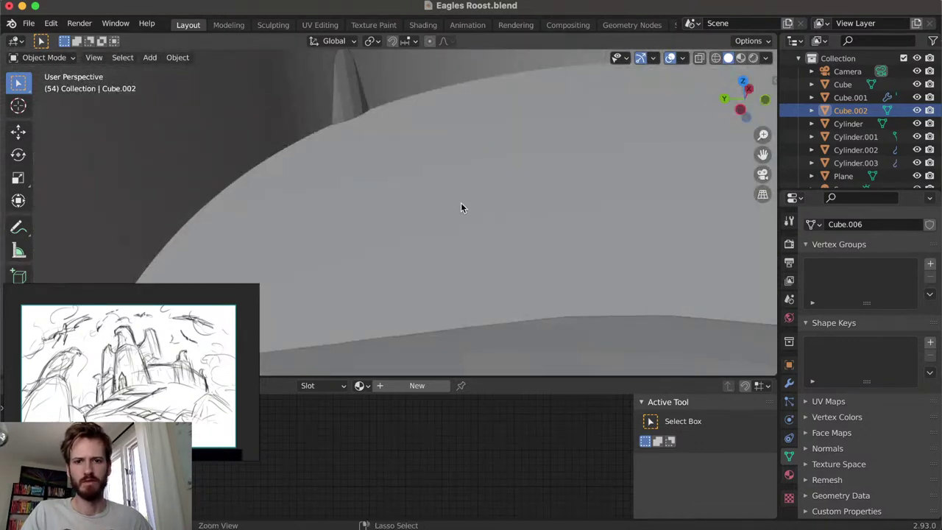
middle_drag(465, 185, 466, 326)
middle_drag(531, 233, 557, 213)
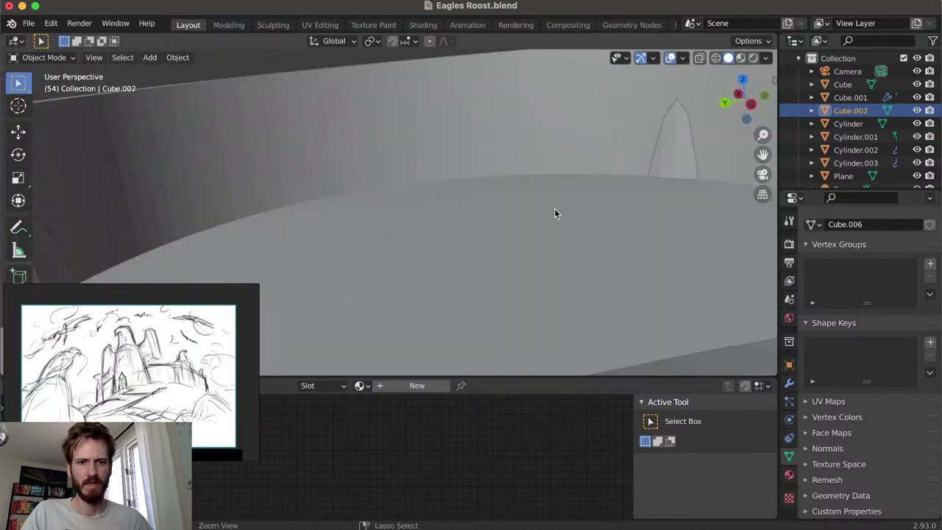
middle_drag(557, 330, 492, 239)
key(Home)
middle_drag(398, 235, 414, 259)
scroll(414, 175, up, 10)
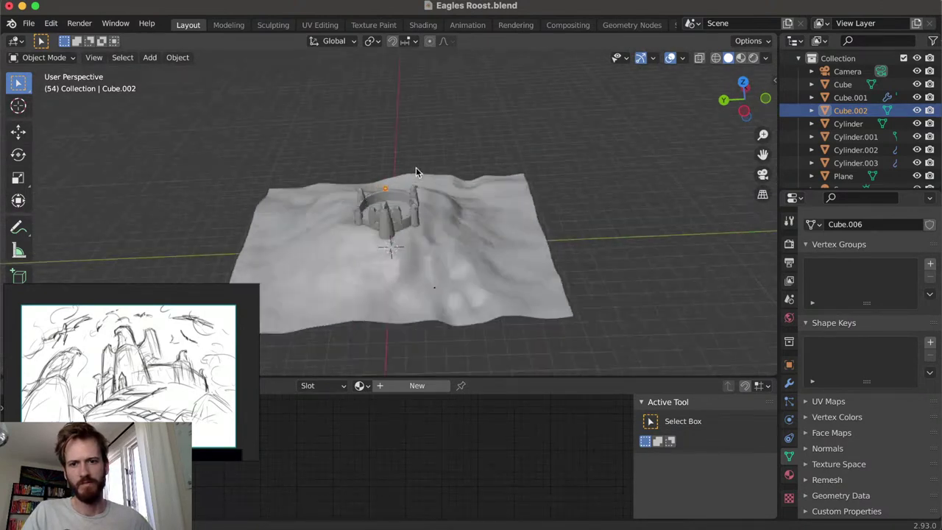
scroll(436, 187, down, 10)
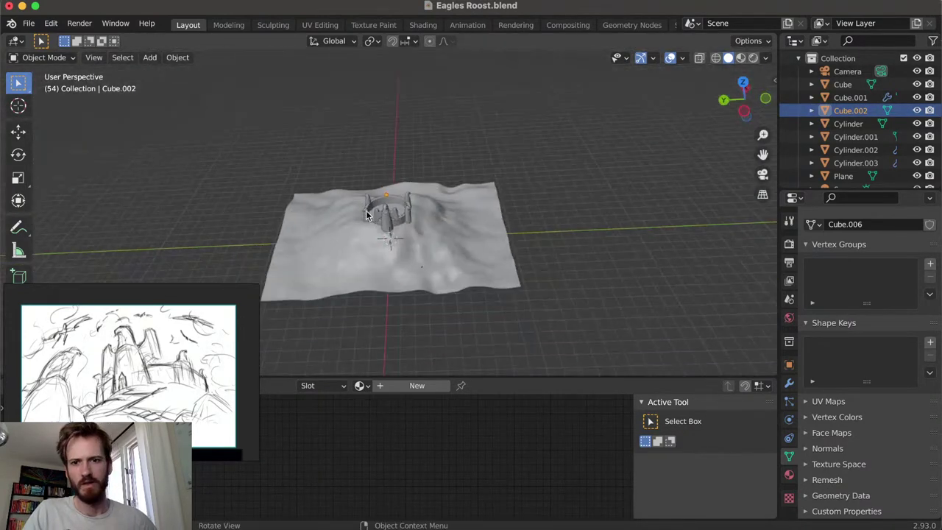
middle_drag(367, 214, 403, 158)
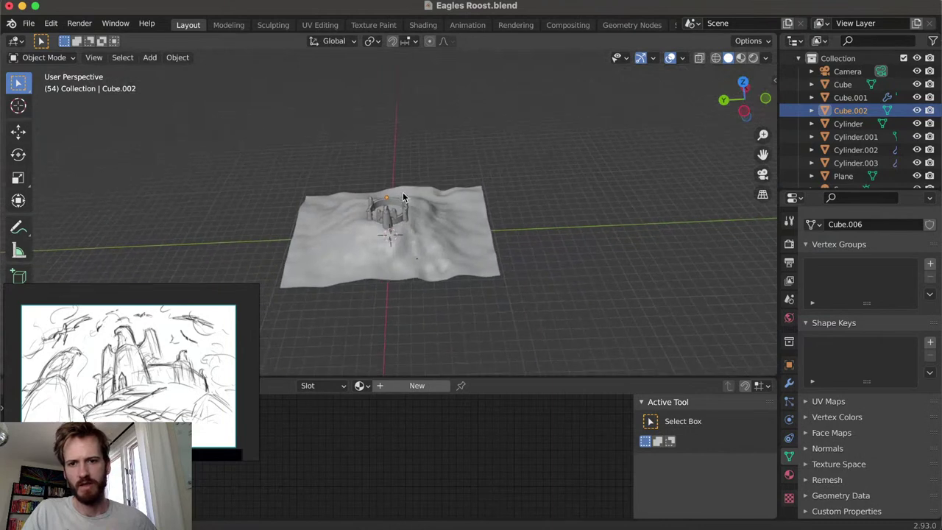
scroll(404, 157, up, 6)
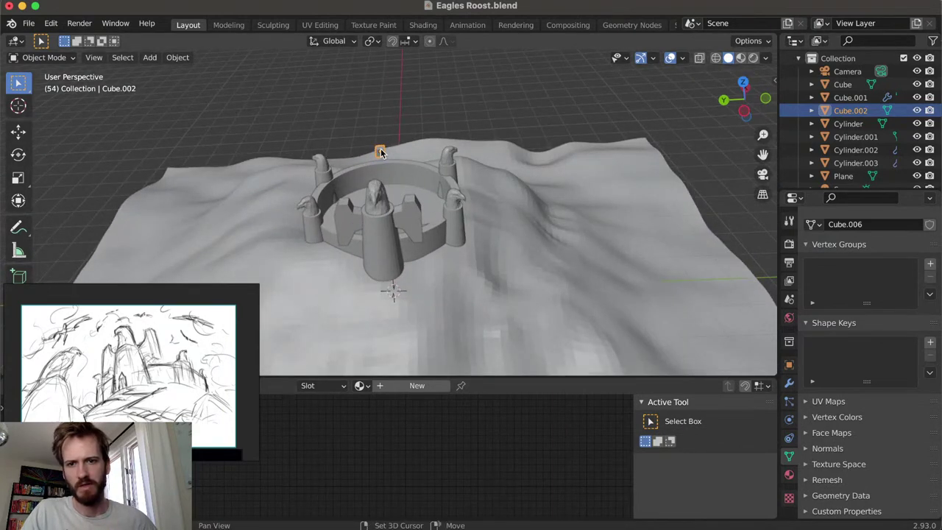
Place the 3D cursor on the new cube above the castle, keeping only the cube selected
shift+click(381, 152)
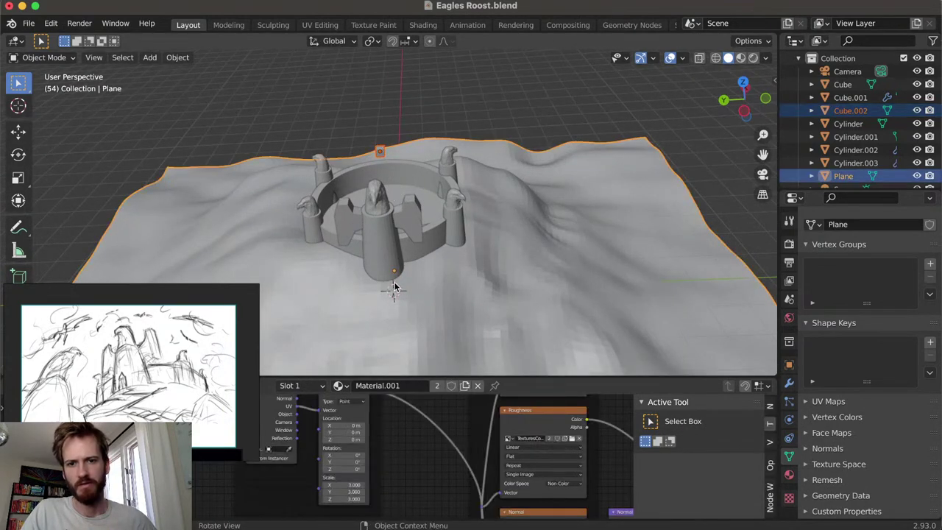
shift+click(381, 151)
shift+click(380, 152)
click(380, 152)
right_click(379, 153)
click(381, 152)
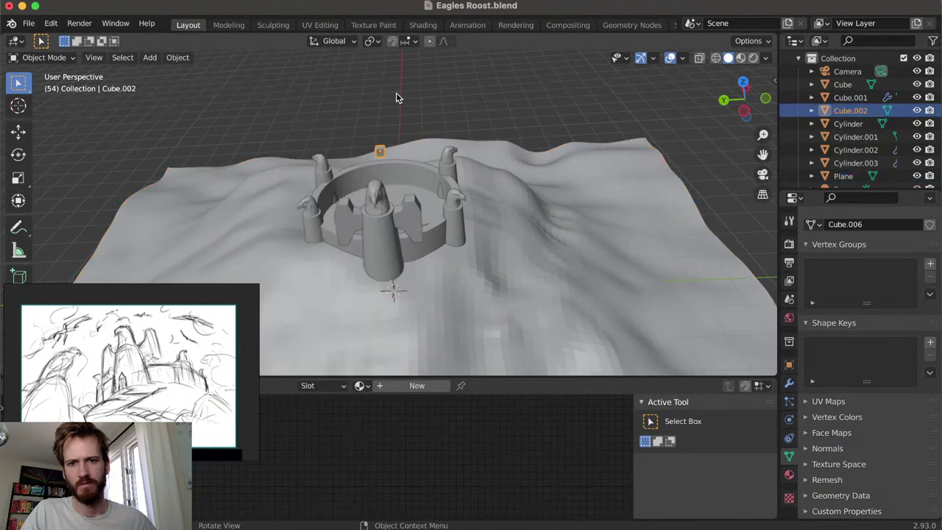
shift+click(380, 152)
middle_drag(379, 153, 368, 183)
scroll(369, 183, down, 3)
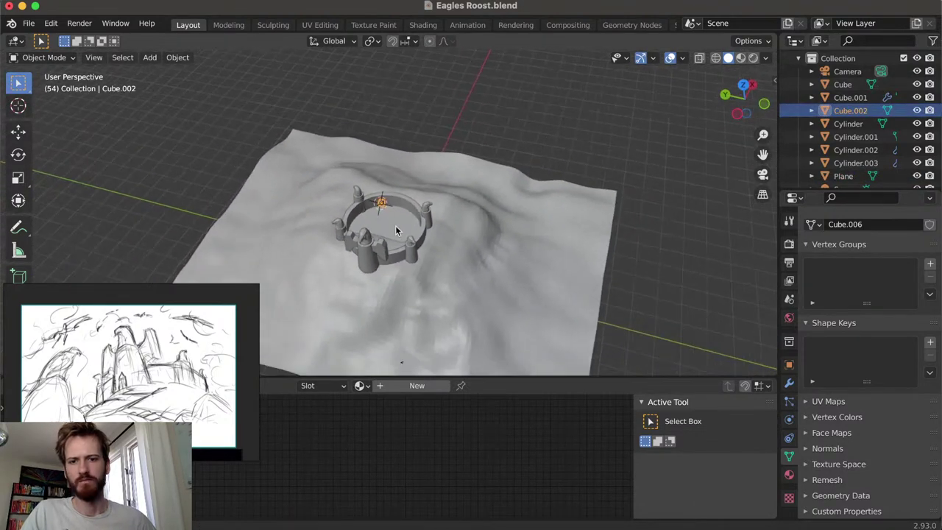
Lock the viewport to the 3D cursor so the view orbits around the new cube
scroll(375, 155, up, 8)
middle_drag(387, 147, 402, 175)
scroll(393, 185, down, 3)
scroll(395, 191, up, 8)
key(n)
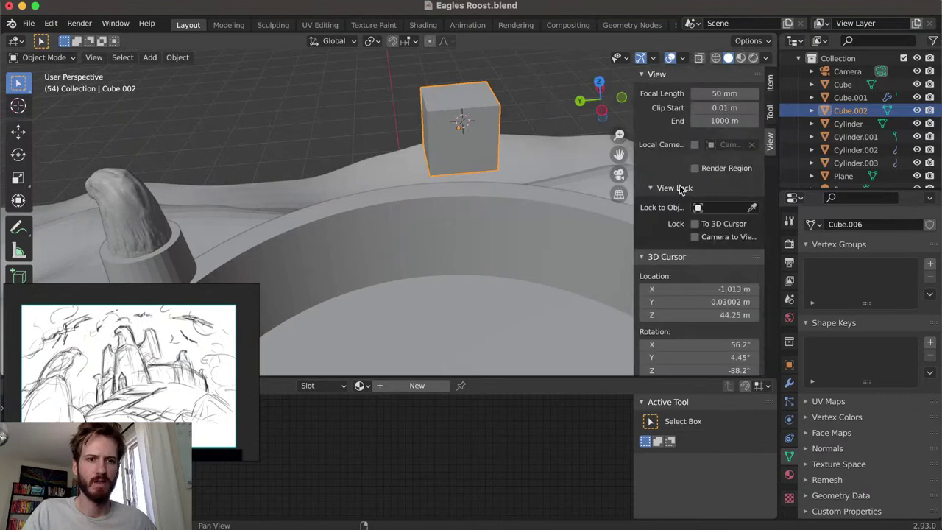
click(695, 224)
middle_drag(442, 217, 406, 210)
key(n)
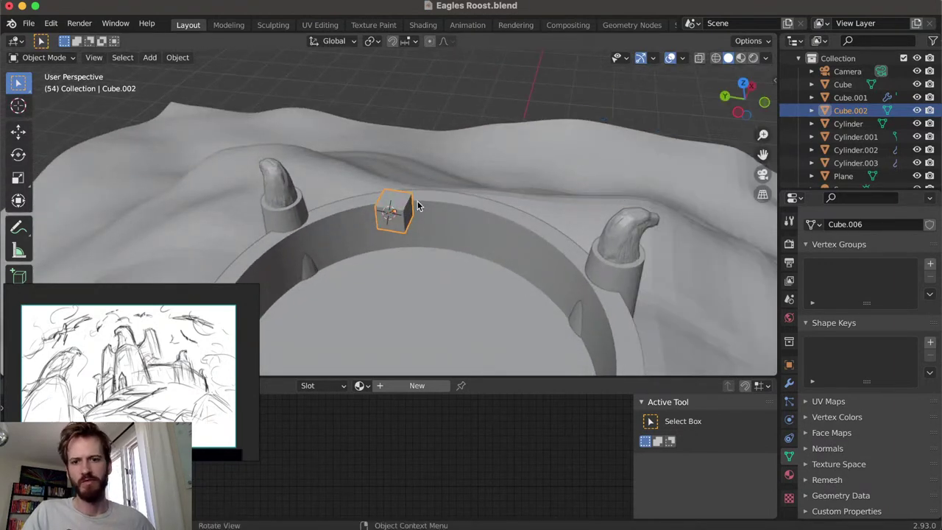
Stretch the cube along Z into a tall block and widen it along Y
scroll(422, 247, up, 6)
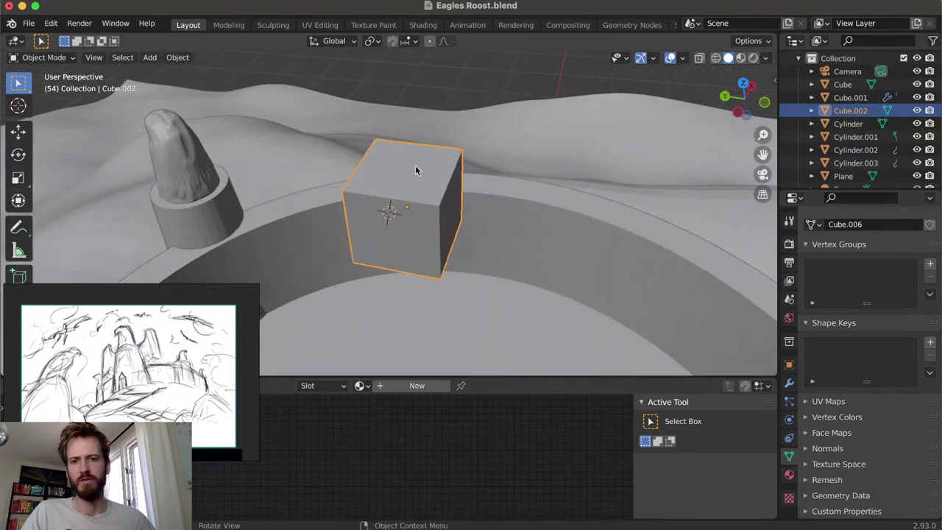
key(s)
key(x)
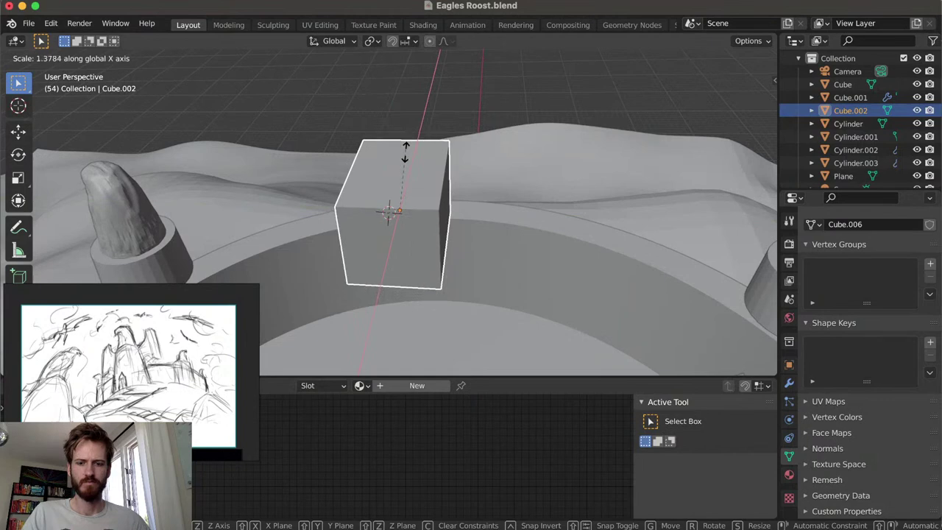
key(z)
click(406, 100)
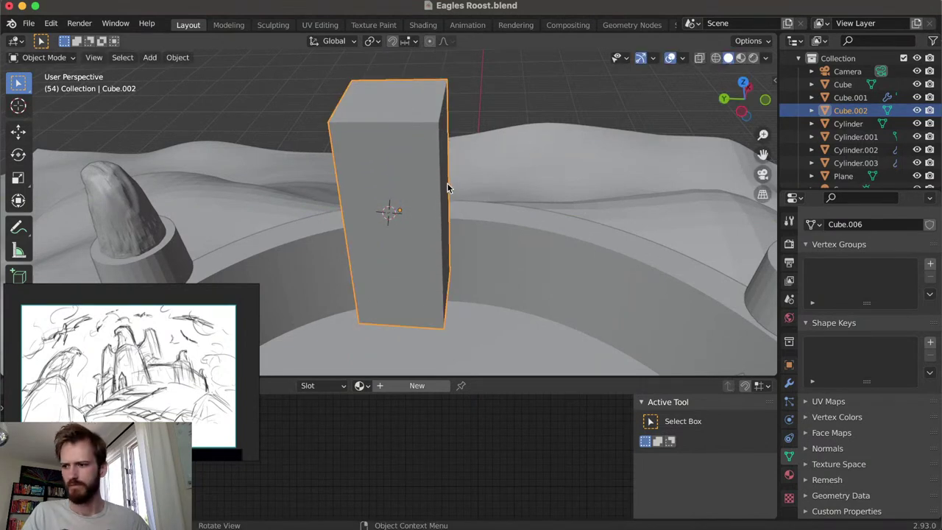
key(s)
key(y)
click(498, 190)
middle_drag(498, 190, 441, 195)
key(s)
key(y)
click(468, 196)
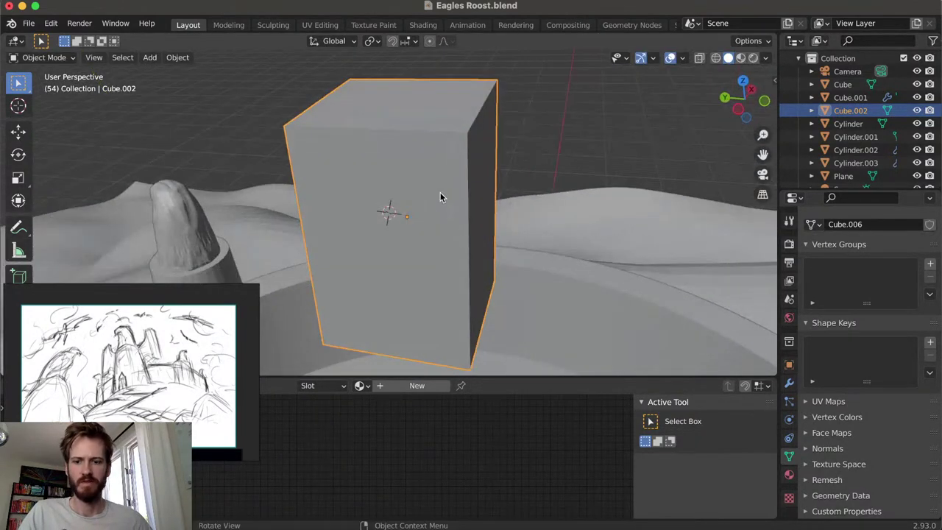
Subdivide all faces of the block in Edit Mode with 2 cuts
key(Tab)
right_click(433, 195)
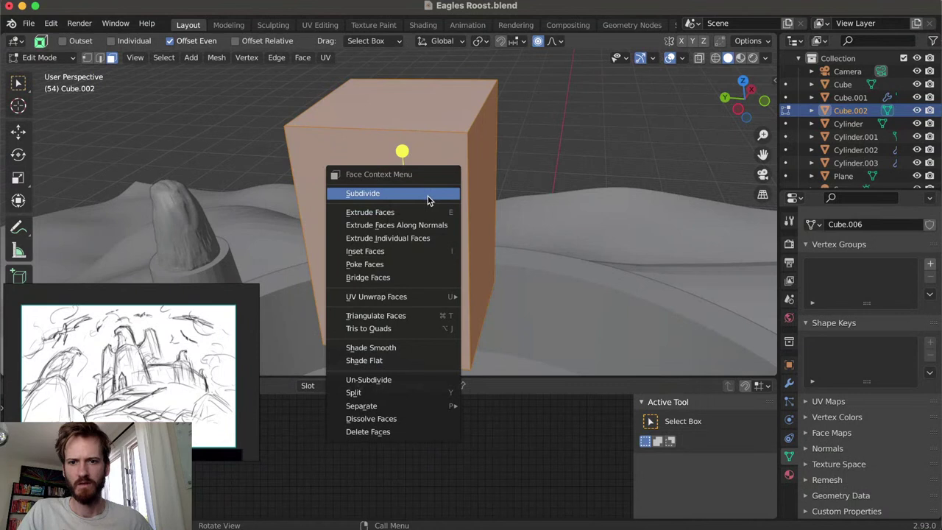
click(426, 195)
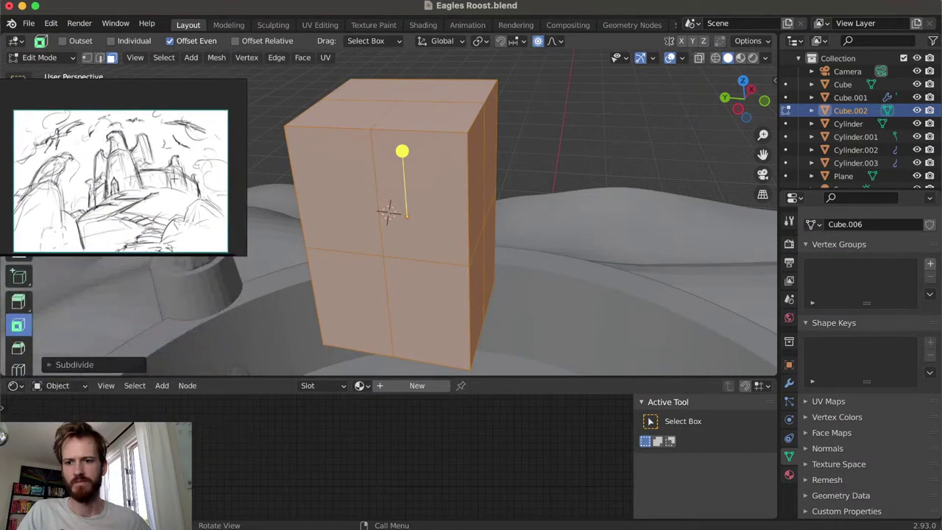
click(74, 365)
click(174, 273)
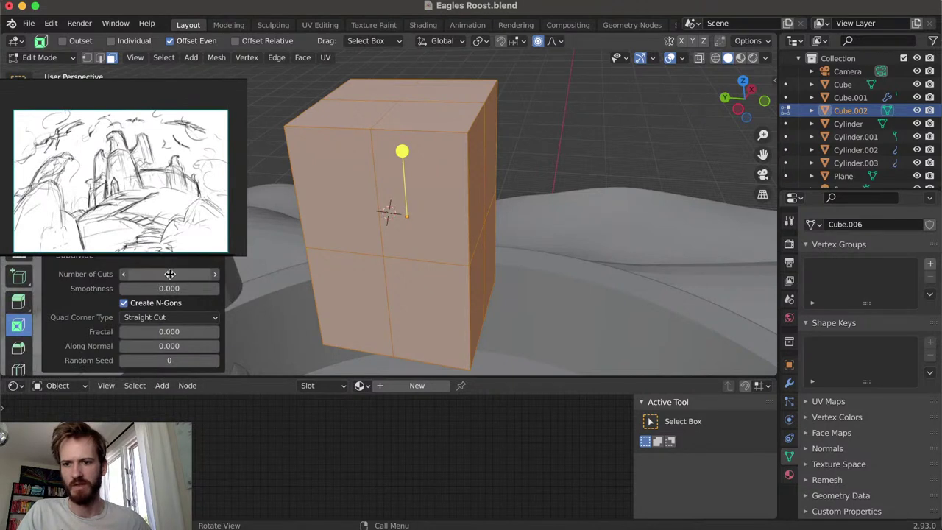
key(Return)
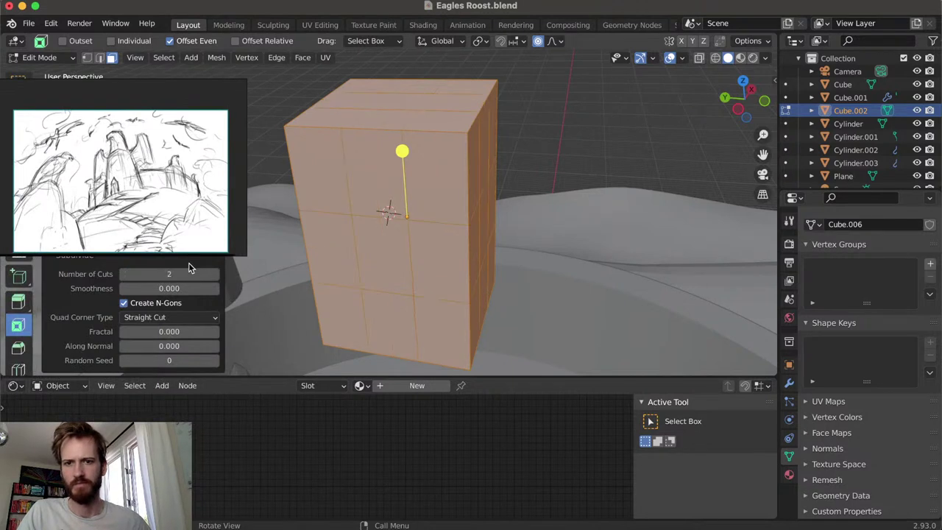
key(Tab)
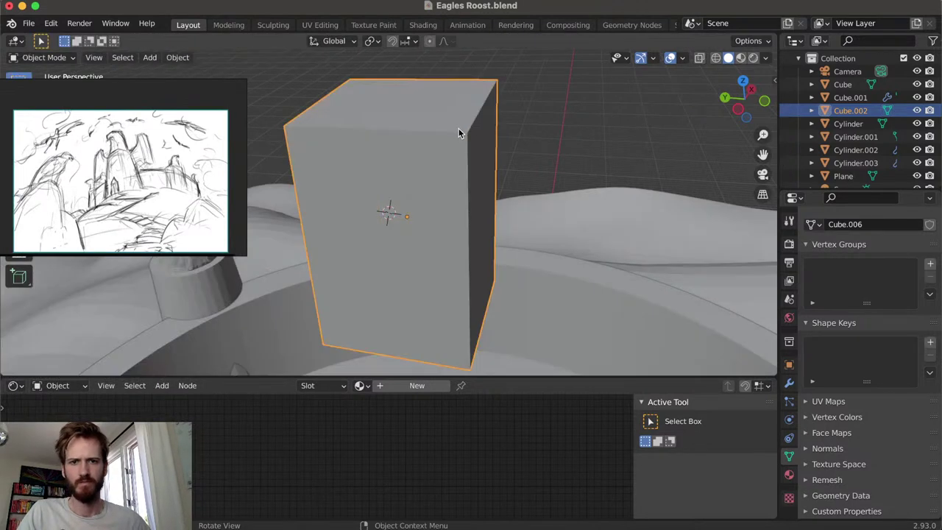
key(Tab)
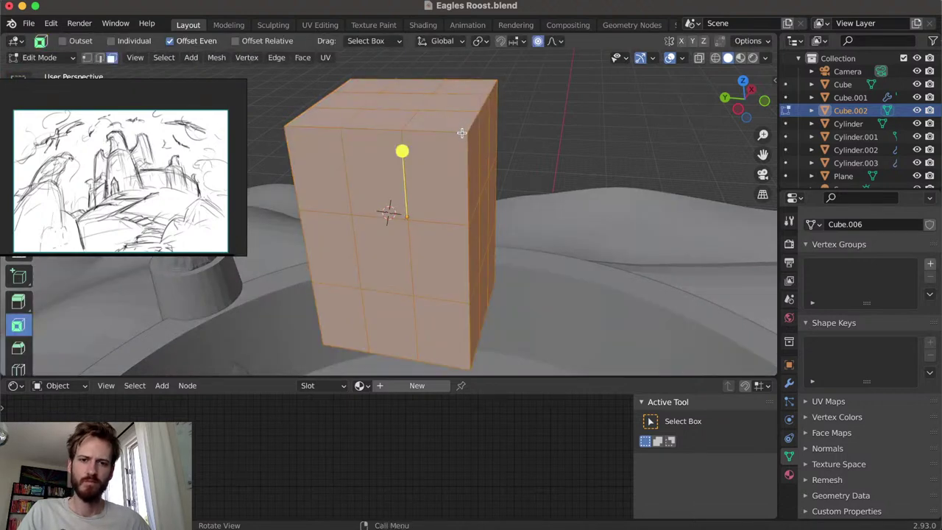
Try to lower the block's front top corner vertex along Z with proportional editing on
click(466, 145)
key(g)
key(z)
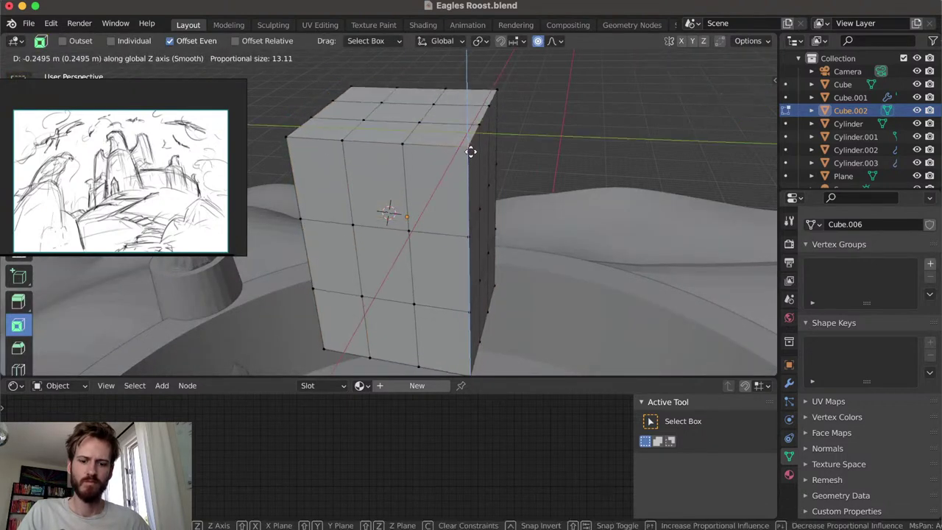
click(476, 140)
Turn off proportional editing and lower the block's front top corner vertex by about 0.6 m along Z
middle_drag(475, 140, 522, 57)
click(538, 41)
key(g)
key(z)
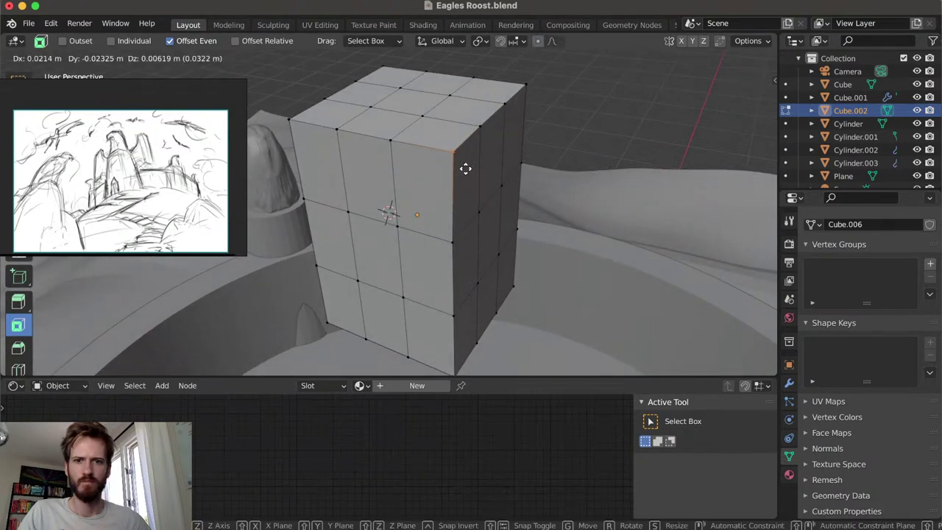
click(479, 189)
Turn proportional editing back on and reduce its proportional size to about 1.33, leaving the vertex in place
middle_drag(479, 189, 545, 42)
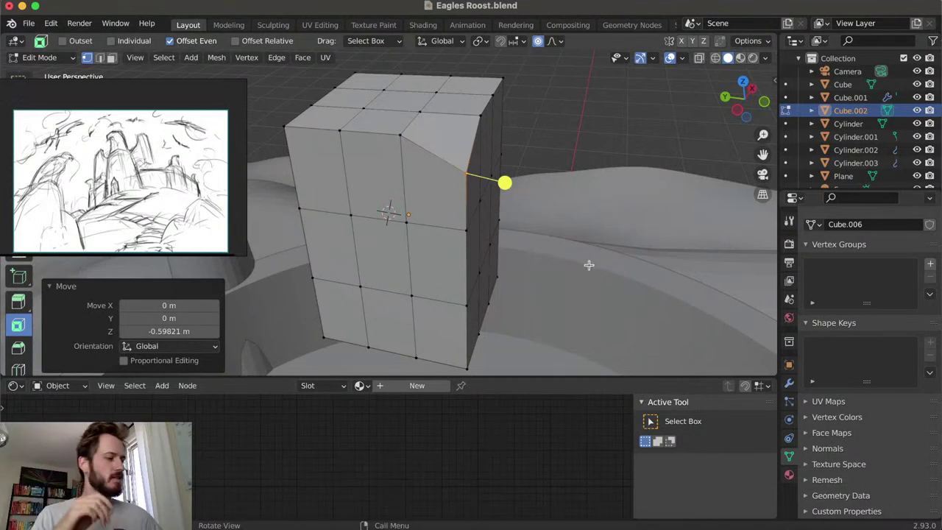
key(g)
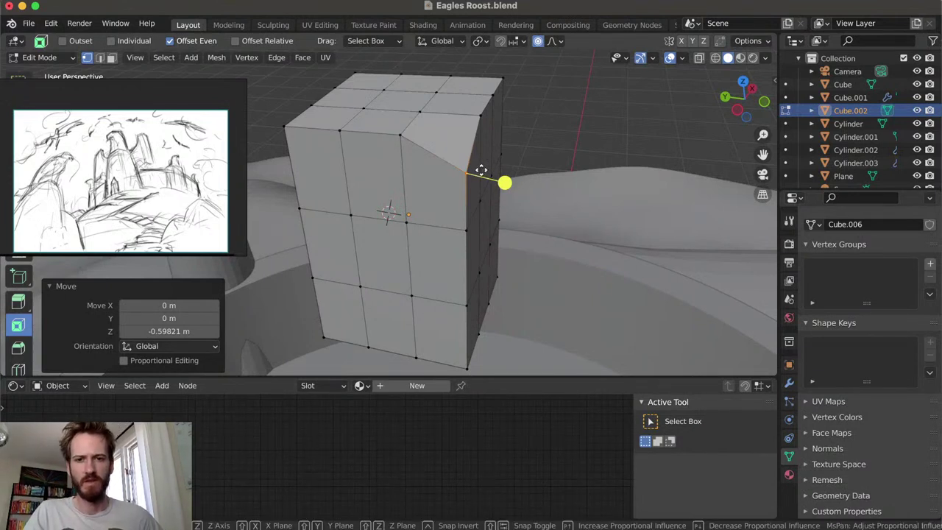
scroll(481, 170, up, 18)
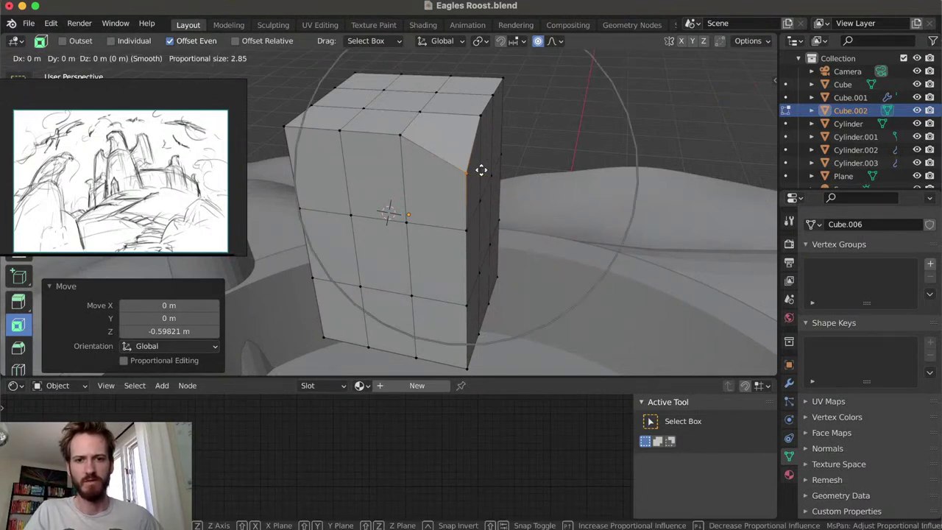
click(480, 170)
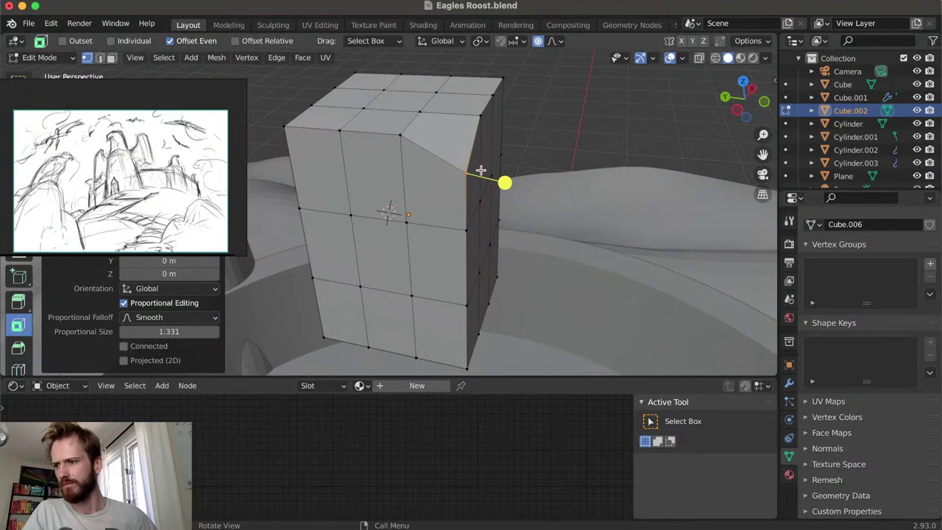
Lower the cut corner vertex slightly along Z, and the neighbouring top-edge vertex by about 0.29 m
key(g)
key(z)
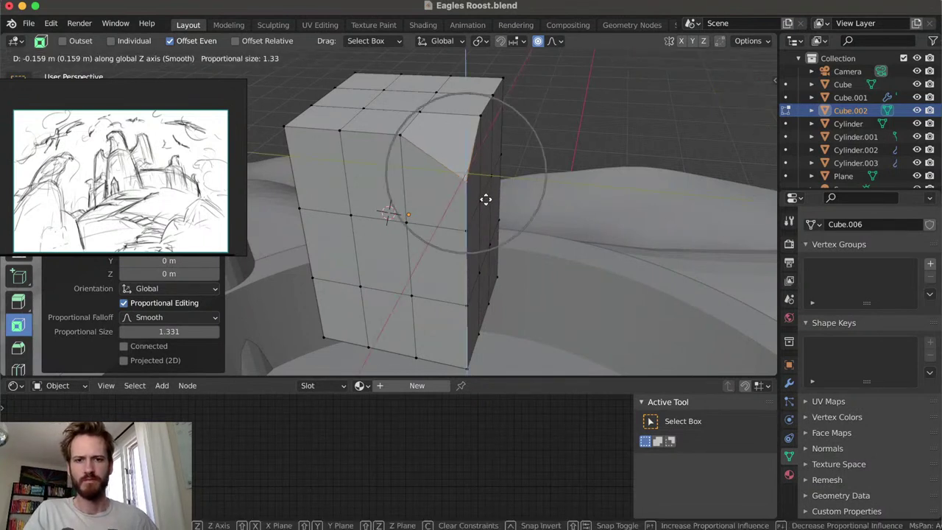
click(488, 198)
click(374, 122)
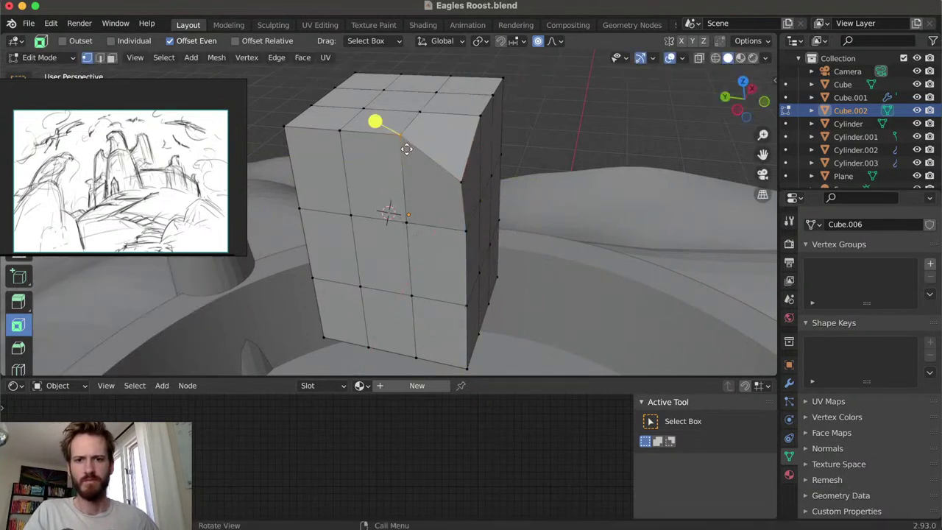
key(g)
key(z)
click(406, 161)
Reshape the cut corner of the block by moving its corner-edge vertices along Z and X
middle_drag(374, 145, 334, 130)
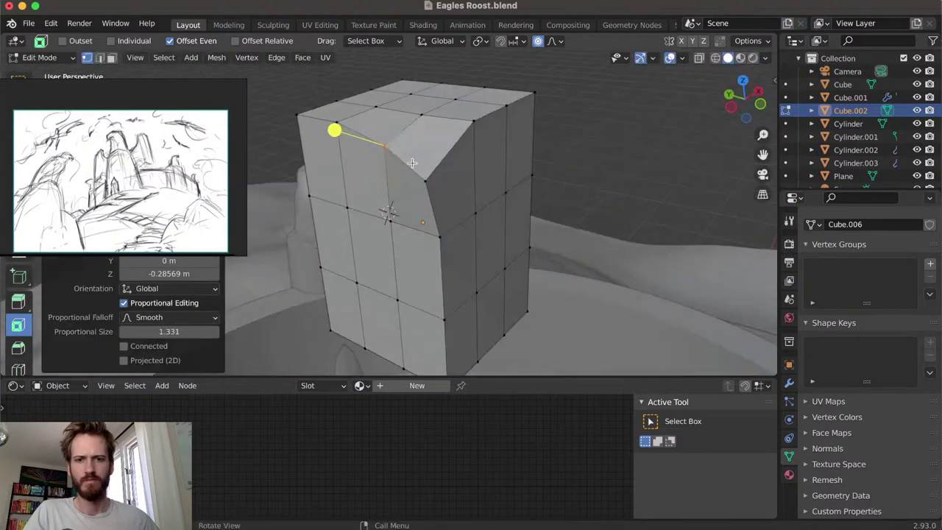
drag(452, 254, 452, 255)
key(g)
key(z)
click(444, 279)
middle_drag(382, 287, 372, 160)
key(g)
key(x)
click(416, 207)
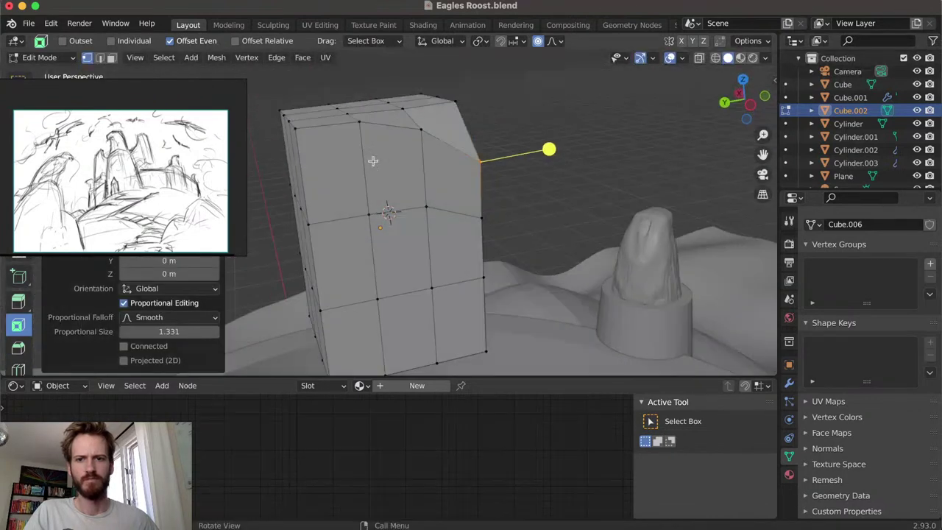
Slide the uncut front top corner vertex of the block down its vertical edge by a factor of about 0.58
click(290, 127)
key(g)
key(x)
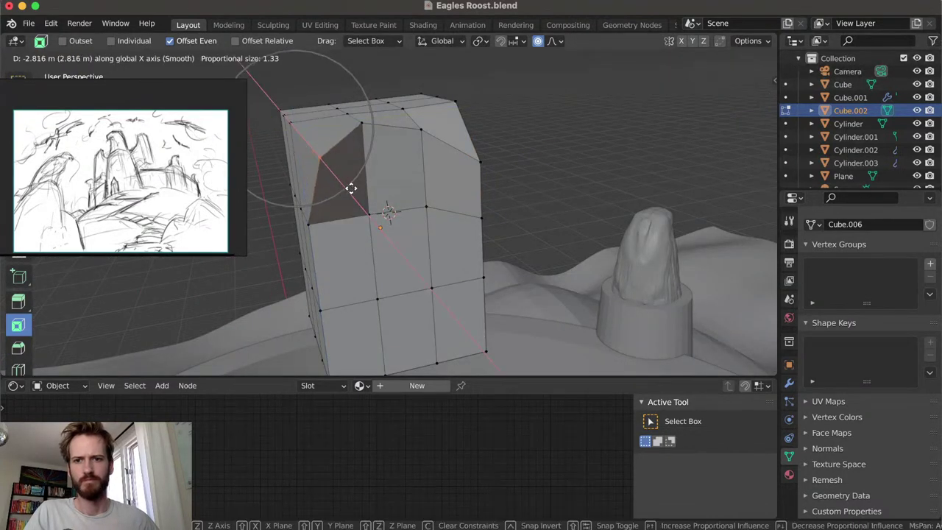
key(g)
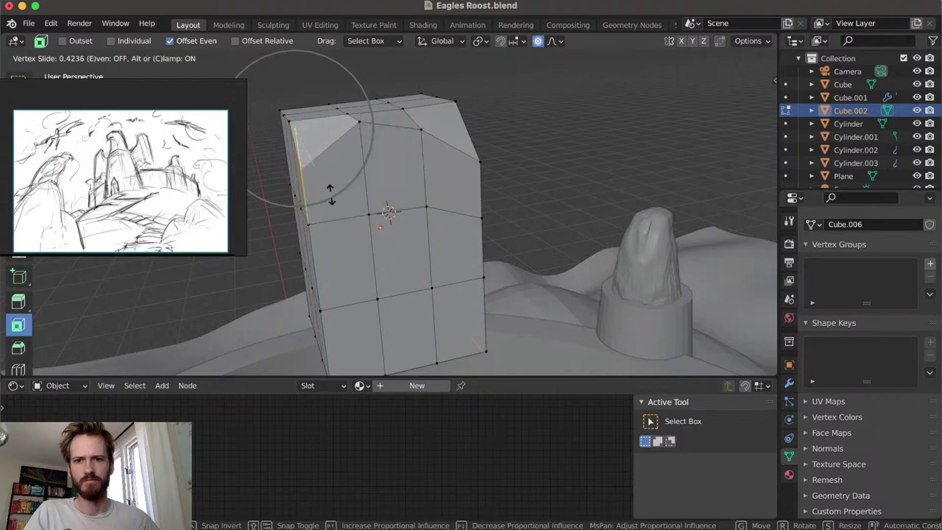
click(330, 192)
Raise the proportional size to about 2.59 and move the lowered corner about 0.52 m in Y and -0.84 m in Z
middle_drag(346, 203, 462, 67)
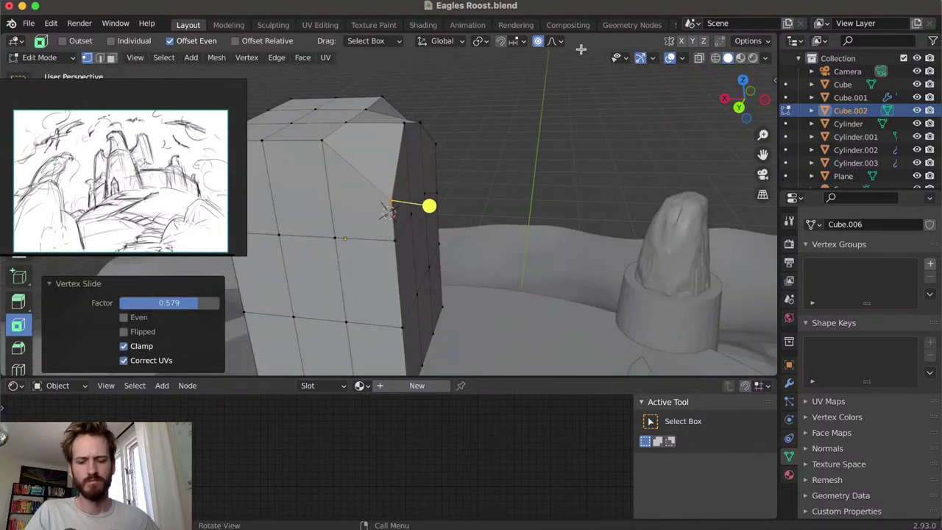
key(g)
scroll(389, 213, down, 3)
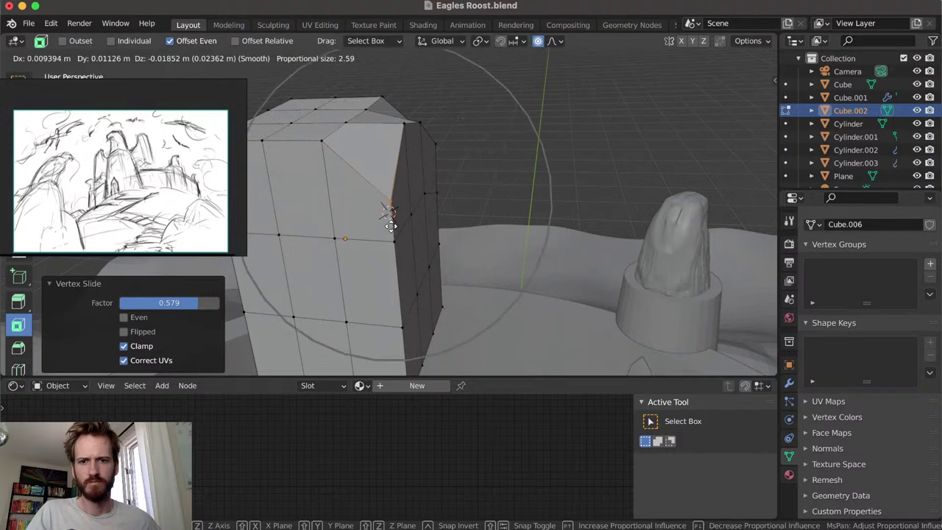
click(398, 266)
middle_drag(410, 259, 460, 195)
key(g)
click(481, 250)
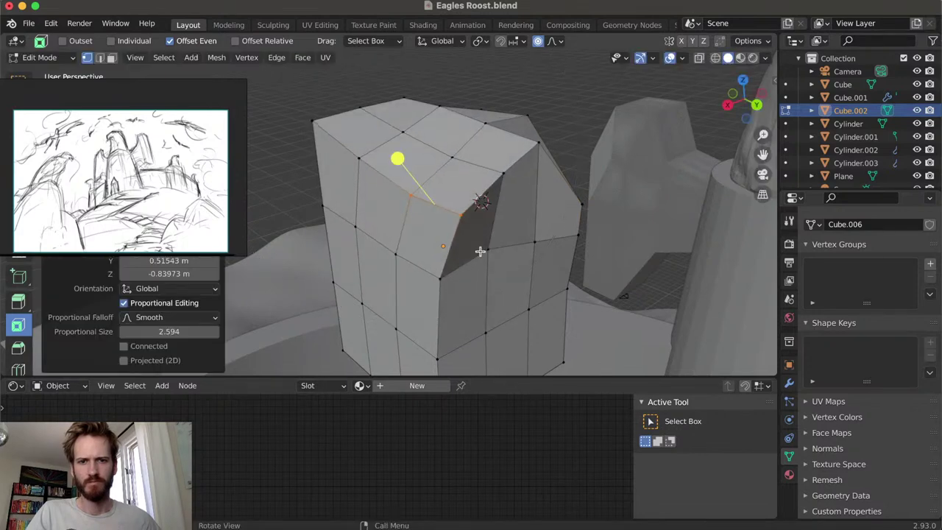
Push the selected upper edge of the block inward by about -1.42 m in Y and -0.11 m in Z
middle_drag(481, 252, 570, 252)
key(g)
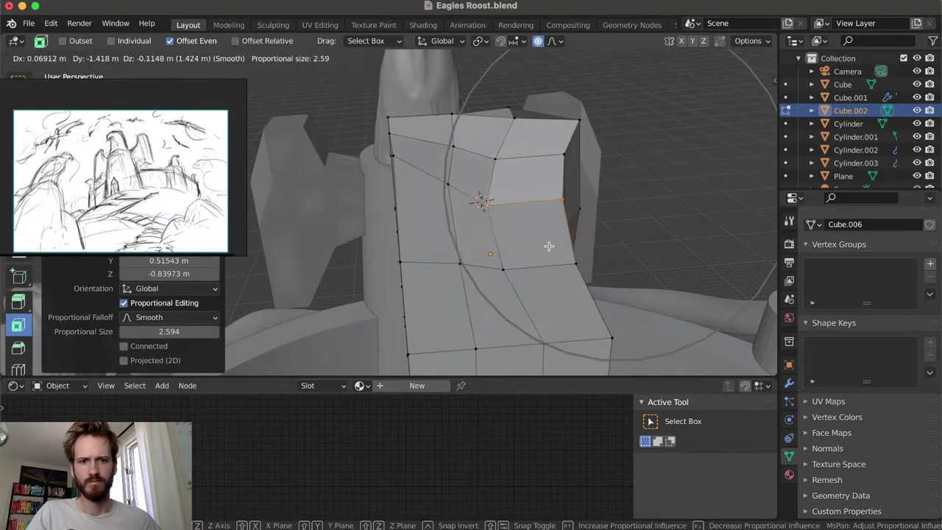
click(508, 224)
middle_drag(507, 224, 459, 220)
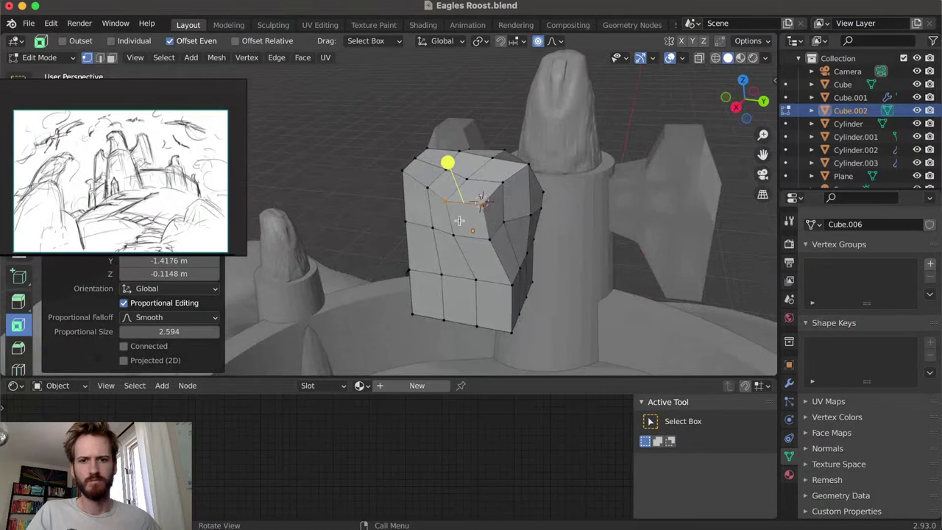
Select the upper vertices at the block's opposite corner and move them about 0.94 m along Y
drag(407, 182, 407, 182)
key(g)
key(y)
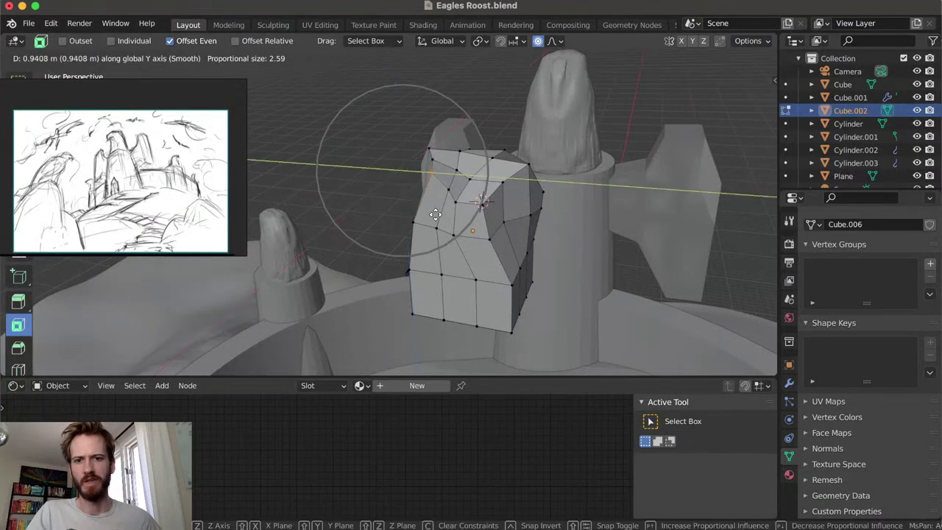
click(435, 214)
Move the same corner vertices about -0.63 m in Y and -0.37 m in Z, and lower them again by about 0.38 m
middle_drag(392, 145, 536, 231)
key(g)
click(494, 264)
middle_drag(493, 265, 382, 193)
key(g)
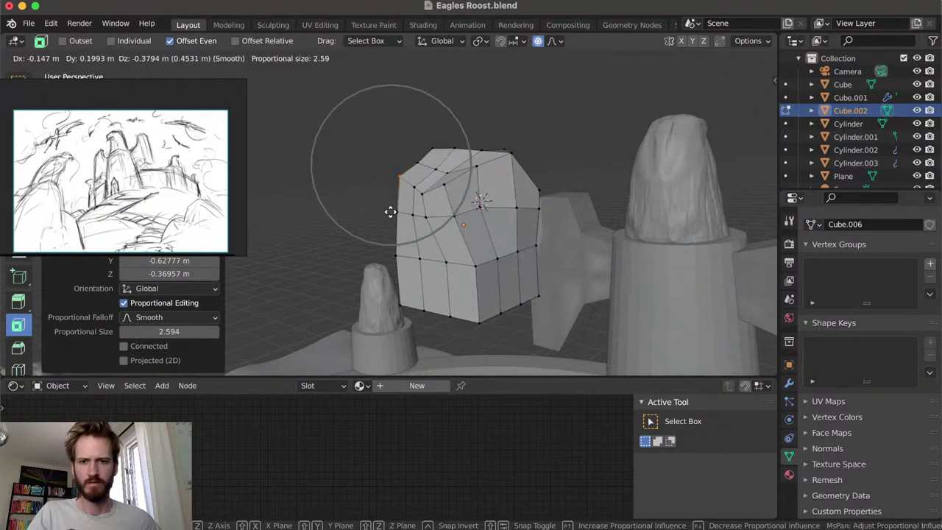
click(400, 221)
Raise the proportional size to about 5.05, shift the selected corner vertices along Y, and pull them freely toward the block's middle
middle_drag(400, 220, 468, 227)
key(g)
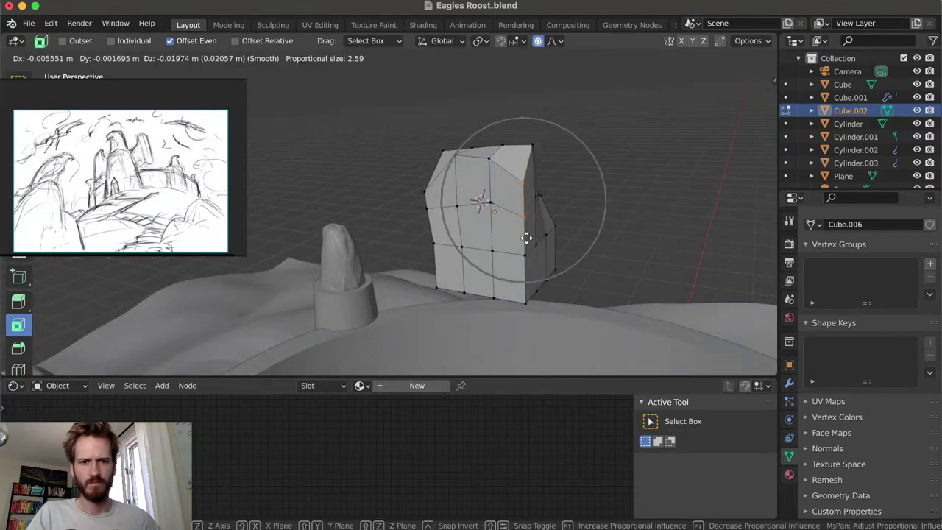
key(y)
scroll(515, 221, down, 7)
click(502, 228)
middle_drag(515, 221, 402, 297)
key(g)
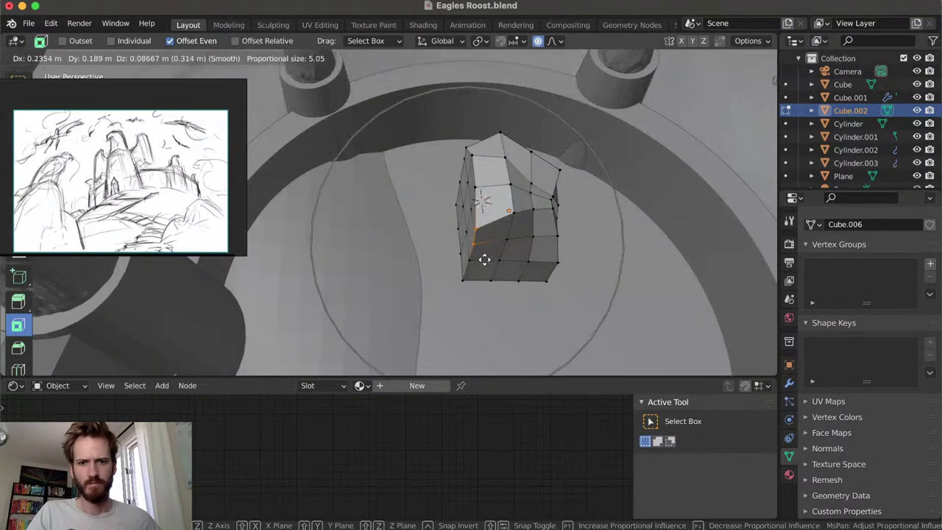
click(489, 254)
middle_drag(489, 254, 585, 235)
middle_drag(490, 234, 448, 117)
key(KP_Divide)
key(shift+h)
key(alt+h)
key(Tab)
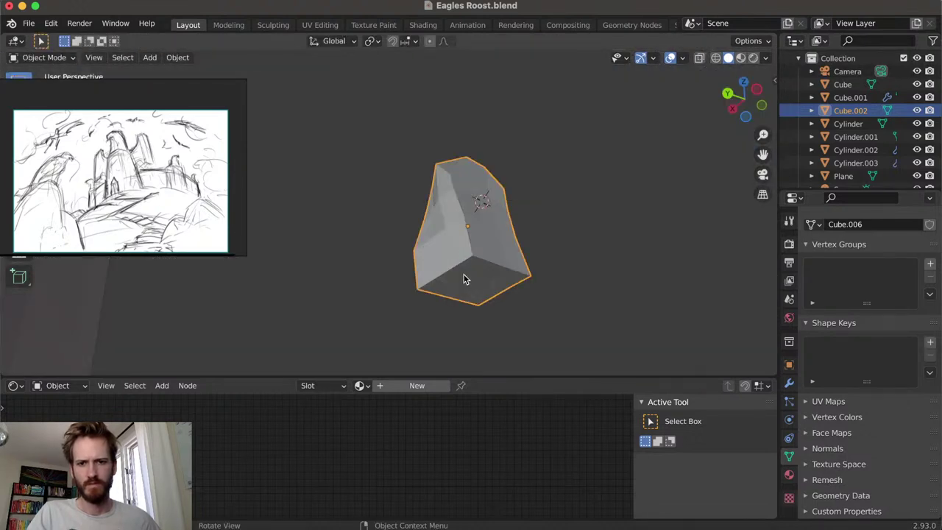
Select all faces on the block's underside in face mode, scale them, and shift them along Z
key(Tab)
key(3)
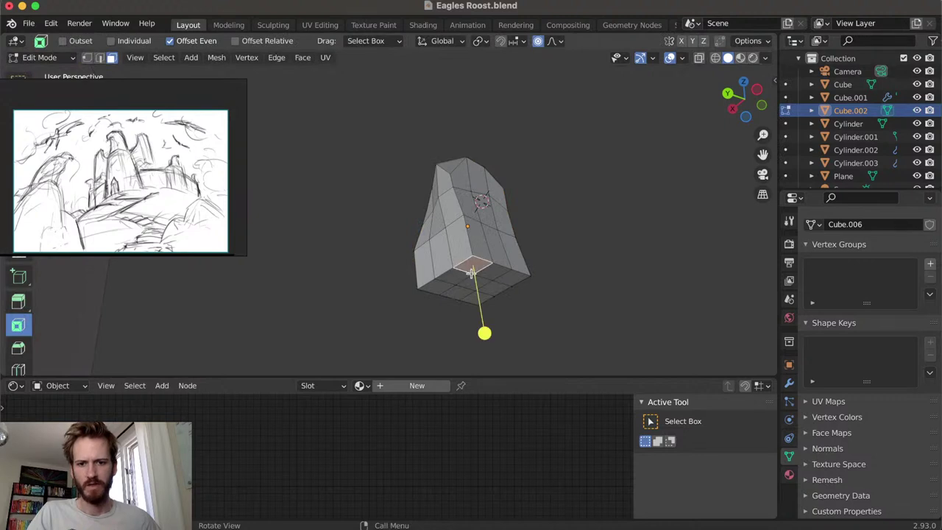
drag(494, 289, 492, 290)
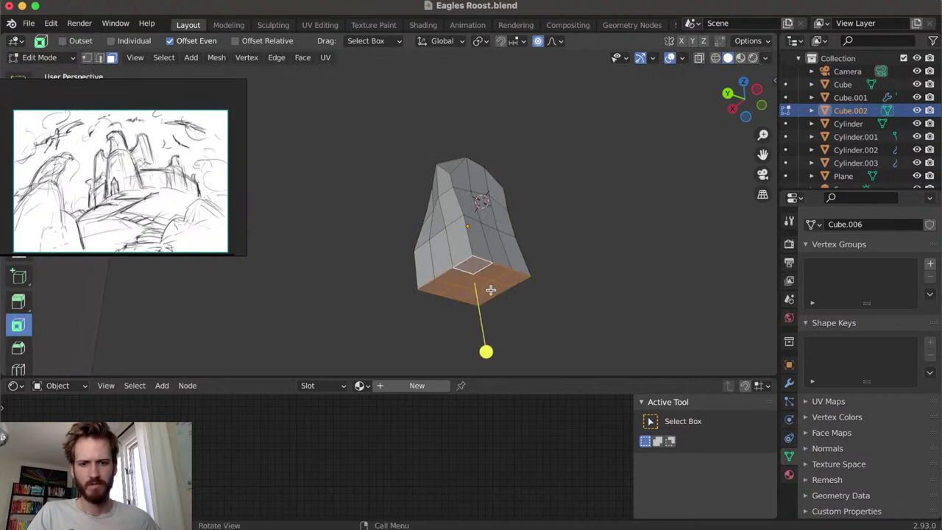
key(s)
click(492, 289)
middle_drag(492, 289, 519, 264)
key(g)
key(z)
click(581, 262)
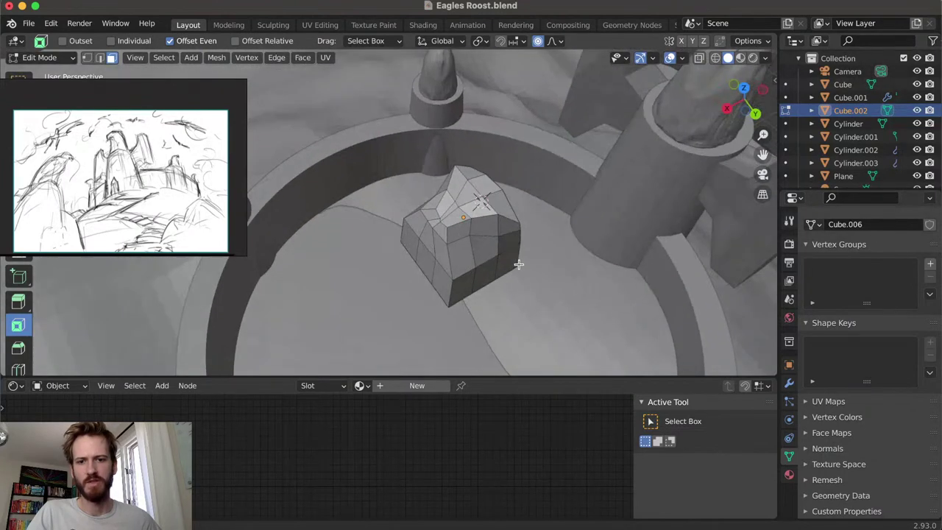
Reduce the proportional size to about 1.61 and move the lower side vertices outward by about 0.86 m in X and -0.31 m in Y
key(Tab)
key(Tab)
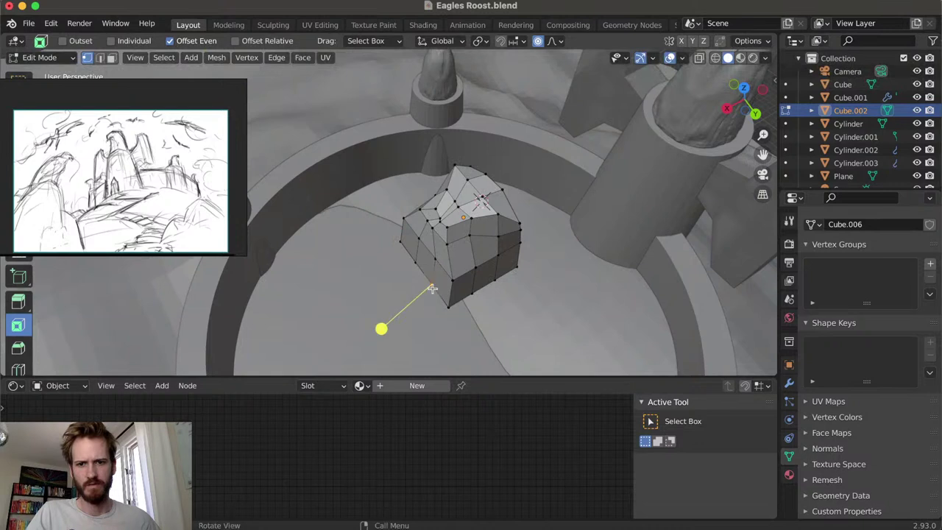
key(g)
key(x)
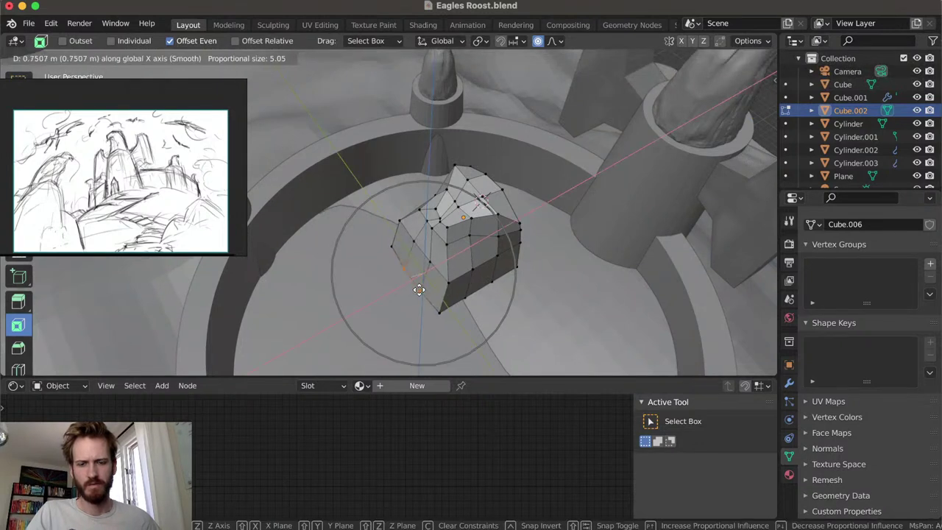
click(418, 289)
key(g)
scroll(419, 289, up, 7)
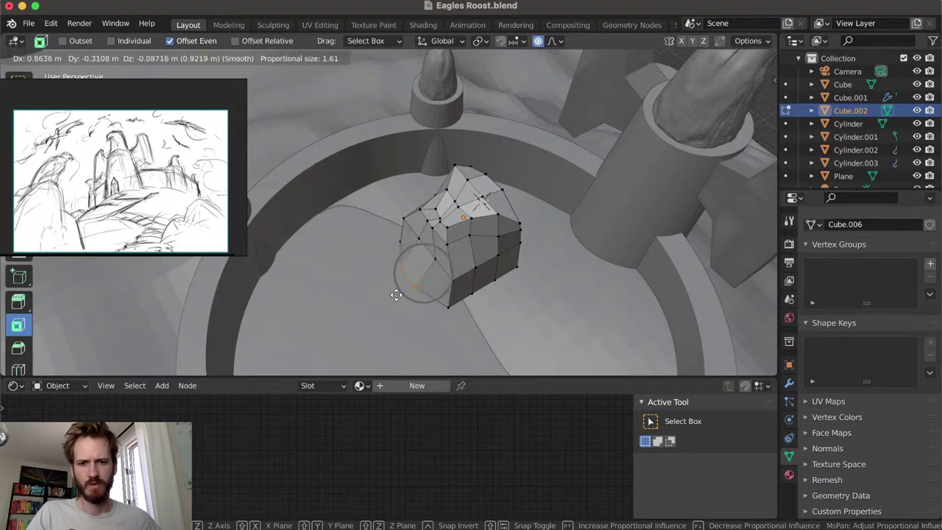
click(397, 295)
Select the vertices of the block's lower corner edge and move them about 0.83 m along Y
mouse_move(391, 275)
middle_down()
mouse_move(488, 309)
mouse_move(456, 276)
mouse_move(385, 264)
middle_up()
click(485, 276)
key(g)
key(y)
click(498, 293)
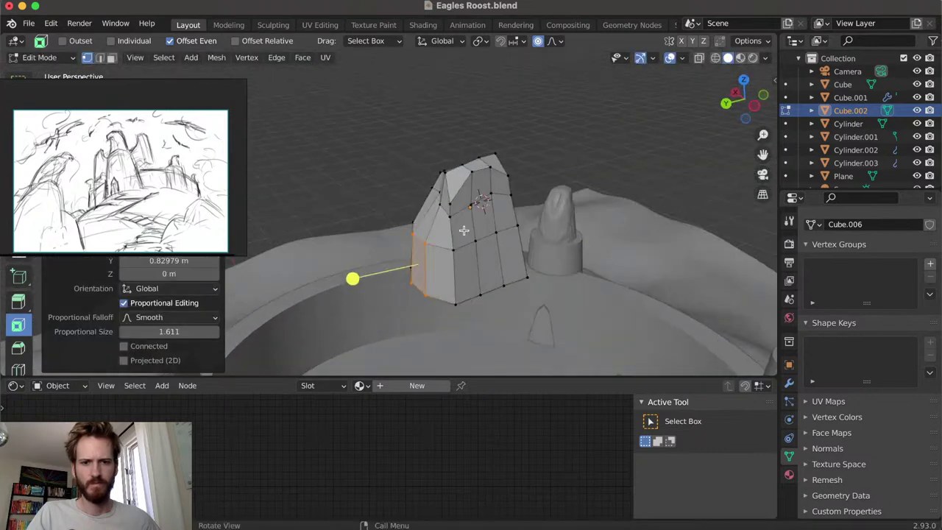
Select the middle-row vertices on the block's side and move them about -0.96 m along X with a proportional size of 2.14
drag(507, 259, 507, 259)
key(g)
key(x)
scroll(517, 268, down, 3)
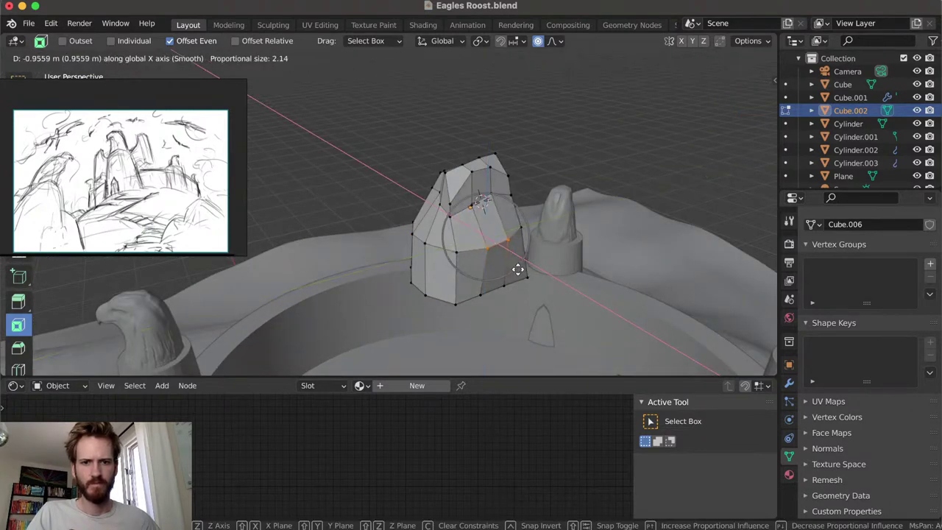
click(517, 269)
Flare the block's base by moving the selected bottom edge vertices outward along X
middle_drag(548, 238, 456, 234)
key(g)
key(x)
click(488, 322)
middle_drag(487, 322, 521, 290)
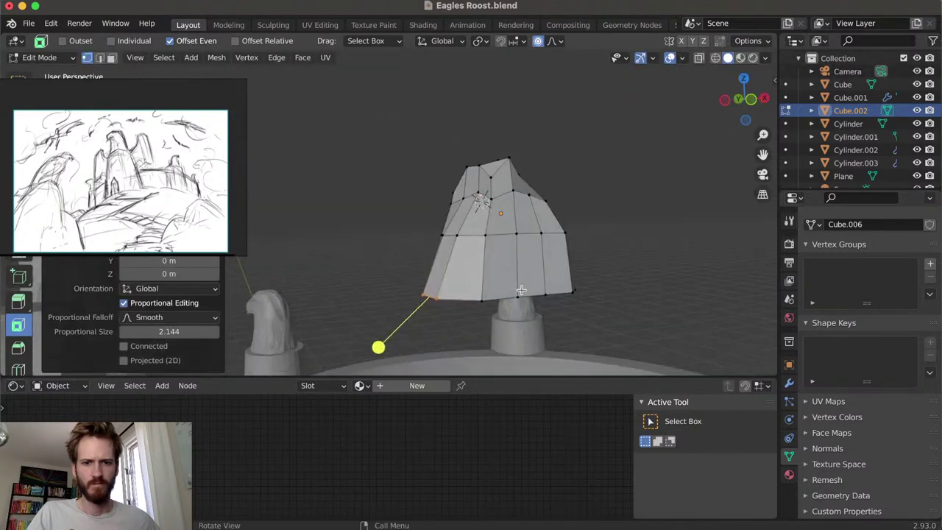
Select the bottom vertices on the adjacent side and move them about -0.39 m along Y with a proportional size of 2.36
drag(537, 300, 542, 305)
key(g)
key(y)
scroll(551, 311, down, 1)
click(546, 307)
middle_drag(547, 307, 448, 241)
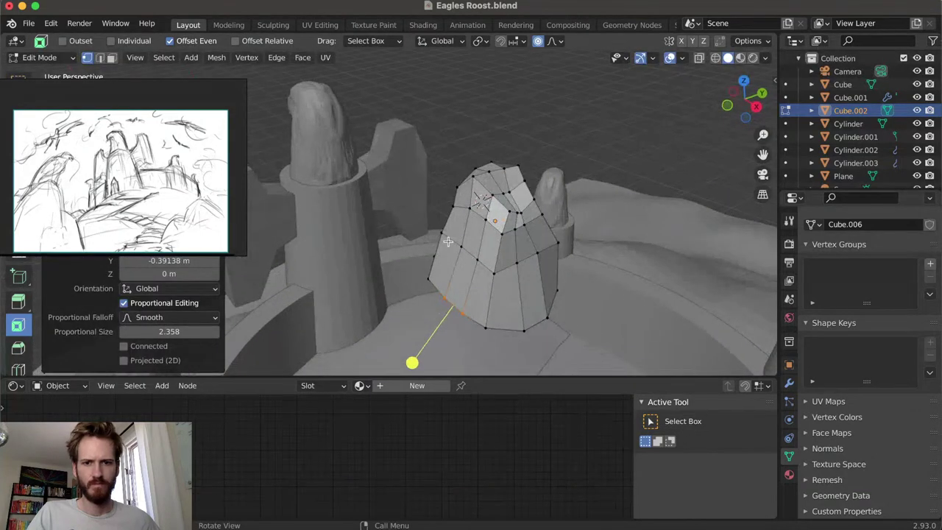
Select the lower side vertices of the block and move them along X with a larger proportional size
drag(487, 265, 489, 266)
key(g)
key(x)
scroll(544, 291, down, 4)
click(548, 289)
middle_drag(548, 289, 539, 266)
In Object Mode, stretch the rock block along Z by about 1.2 and scale it uniformly by about 1.3
scroll(568, 277, down, 3)
key(Tab)
key(s)
key(z)
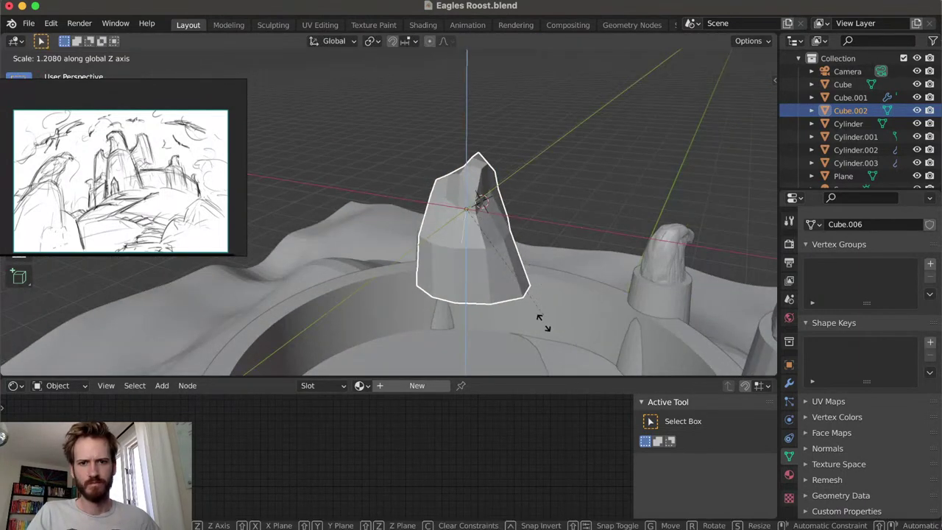
click(545, 331)
middle_drag(490, 315, 432, 302)
scroll(513, 298, down, 3)
key(s)
click(608, 306)
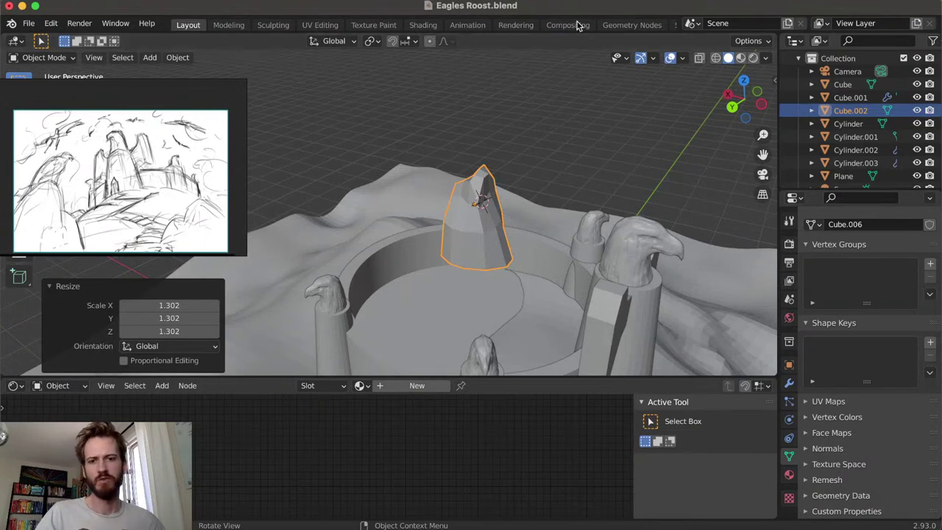
middle_drag(437, 259, 587, 258)
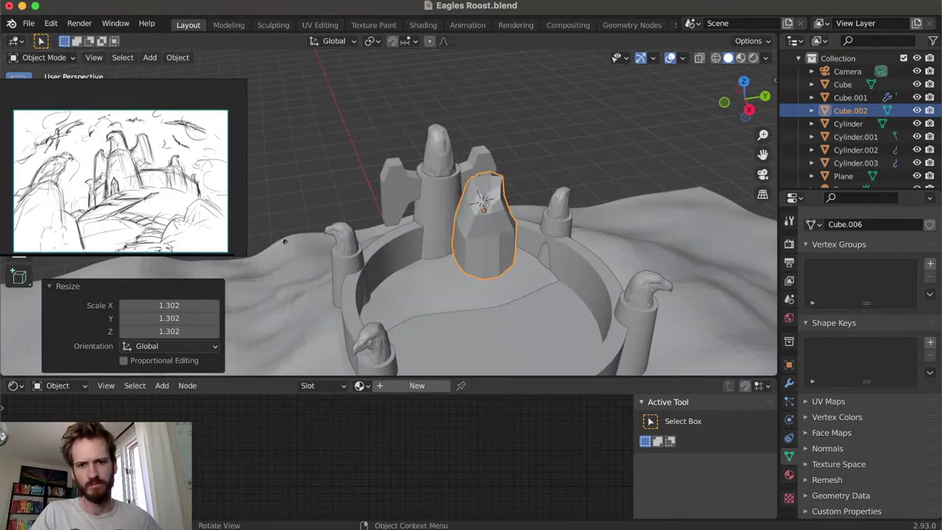
Move the rock block out of the castle courtyard along X and lower it along Z to the hillside
middle_drag(655, 104, 538, 191)
key(g)
key(x)
click(352, 239)
middle_drag(351, 239, 456, 242)
key(g)
key(z)
click(458, 319)
middle_drag(457, 320, 431, 246)
key(g)
key(z)
click(413, 268)
Reposition the rock block on the slope along X and Y, finishing with a move of about -7.38 m along X
key(g)
key(x)
click(404, 285)
key(g)
key(y)
click(451, 313)
key(g)
key(x)
click(431, 331)
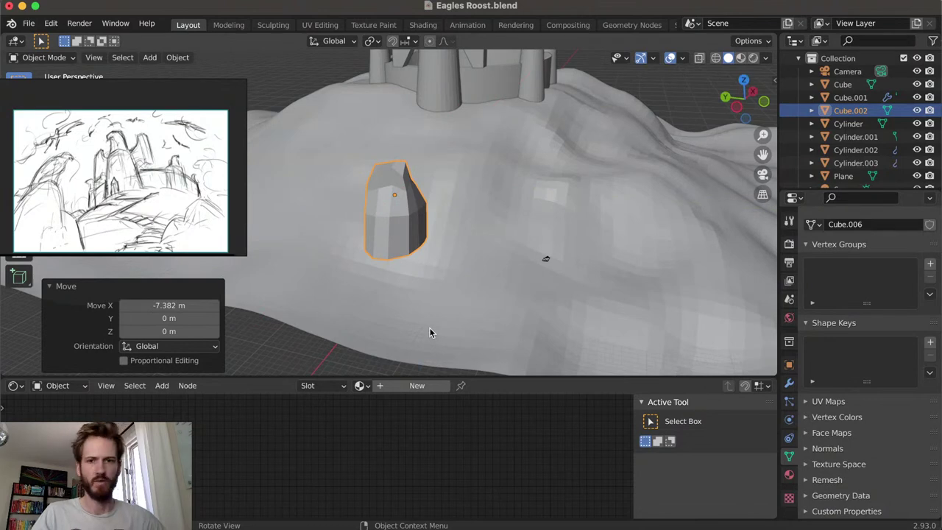
Look through the scene camera and move the floating reference sketch clear of the camera frame
key(KP_0)
drag(118, 181, 117, 441)
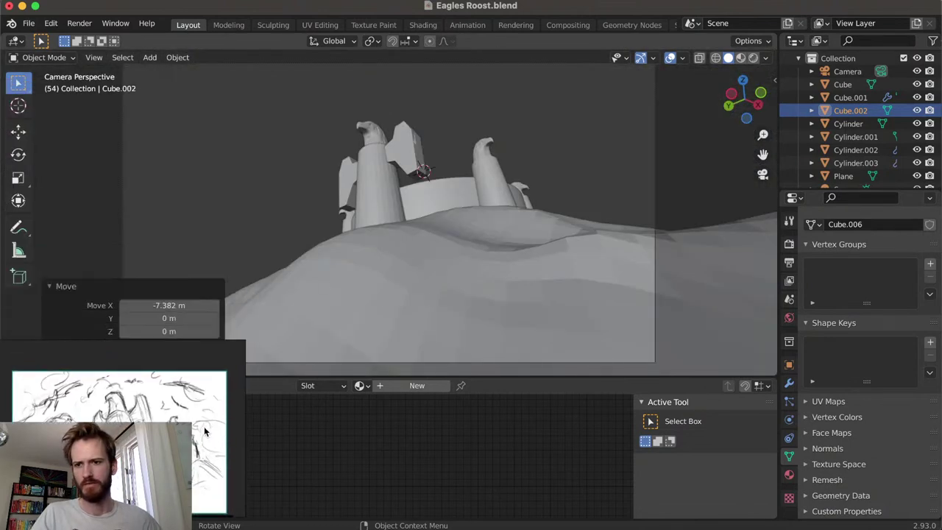
right_click(206, 427)
click(378, 435)
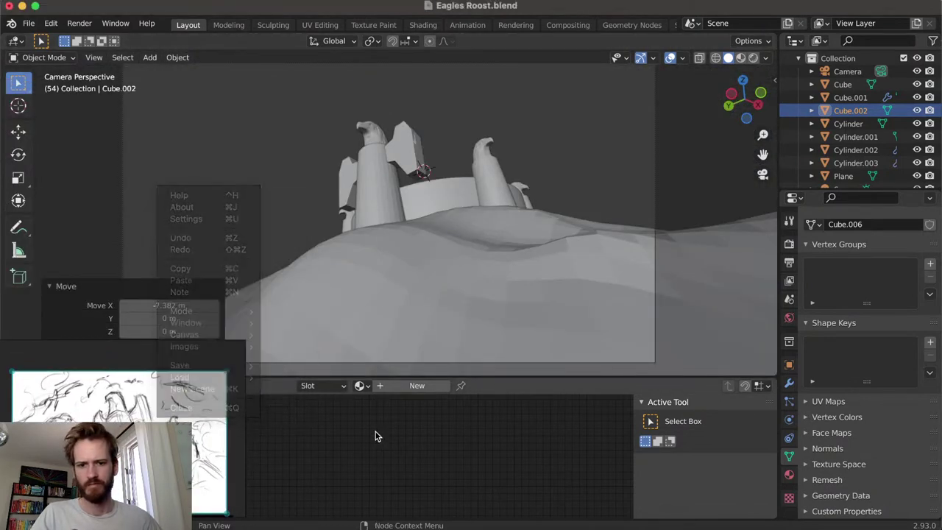
Enlarge the 3D viewport and get the floating reference sketch out of the way behind the scene window
drag(416, 377, 424, 487)
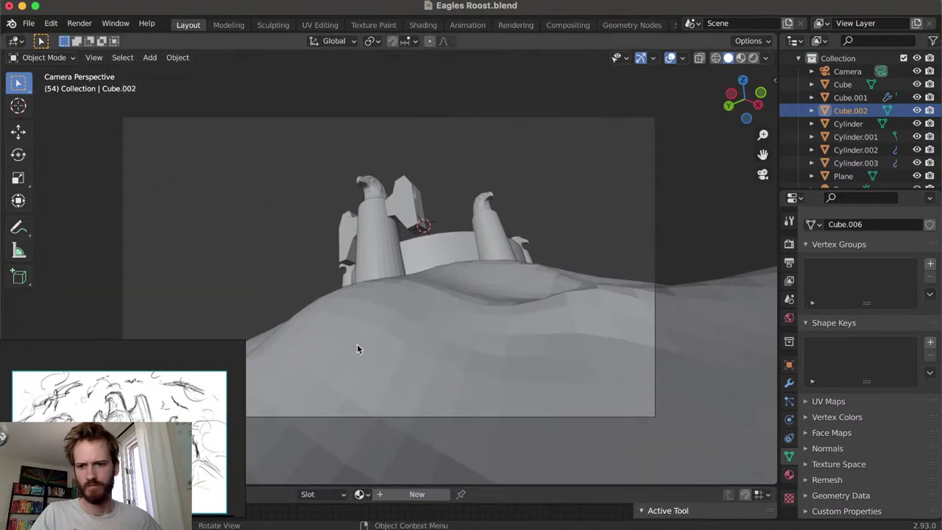
click(188, 413)
key(alt+a)
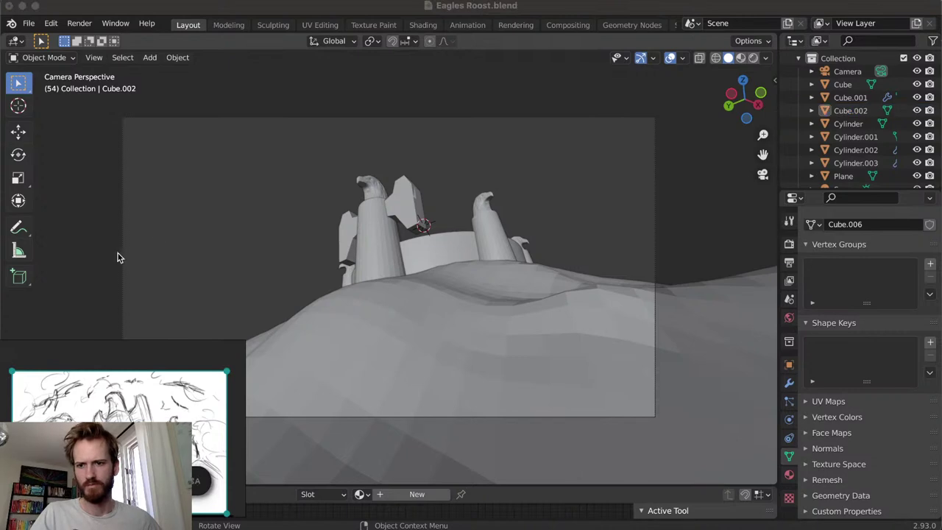
click(92, 261)
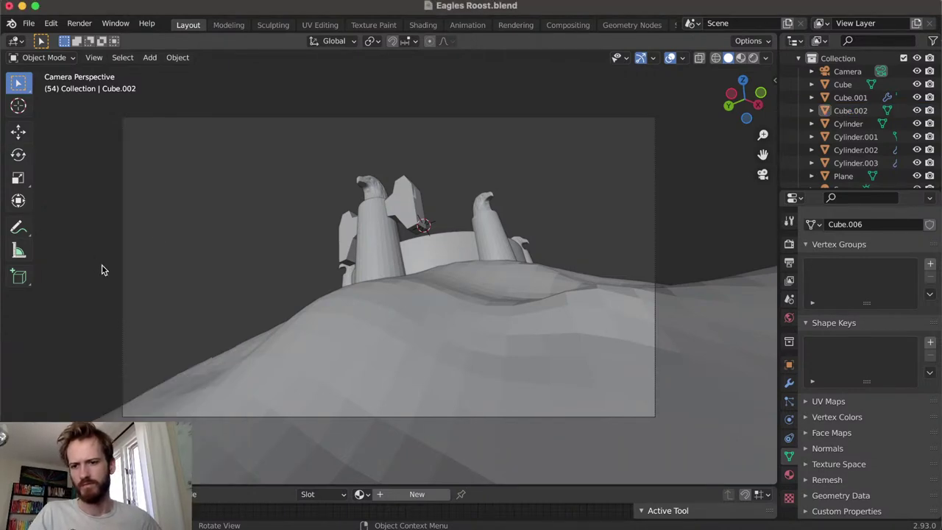
Select the rock block on the hillside and reposition it along Y and Z
middle_drag(138, 396, 456, 180)
click(466, 175)
key(g)
key(y)
click(468, 182)
key(g)
key(z)
click(447, 230)
Move the rock block about 11.07 m along X toward the front of the terrain
middle_drag(447, 230, 562, 302)
key(g)
key(x)
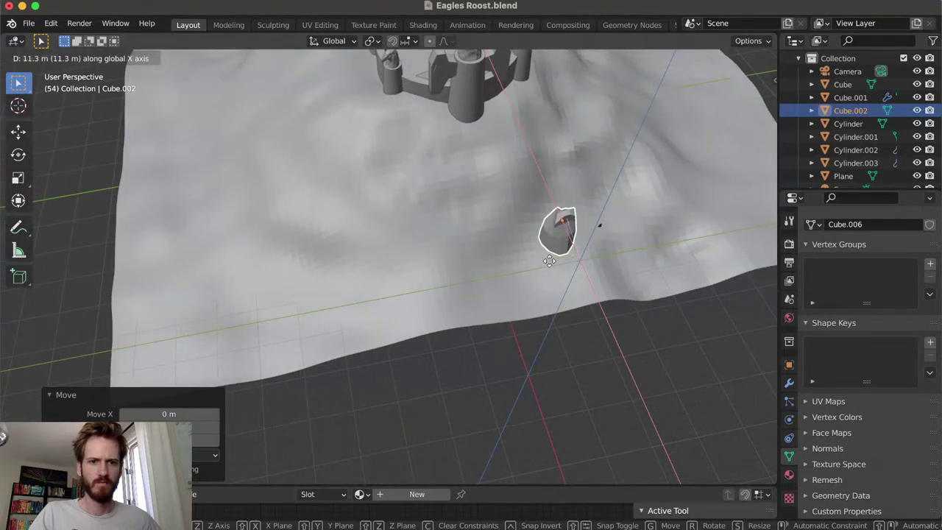
click(546, 261)
Look through the scene camera and move the rock about 2.93 m along X, and also along Y, at the frame's left side
key(KP_0)
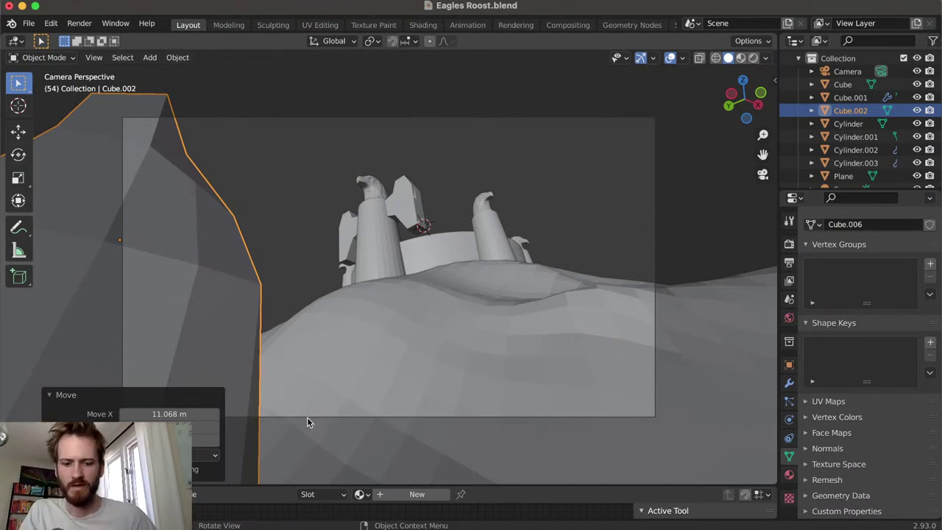
key(g)
key(x)
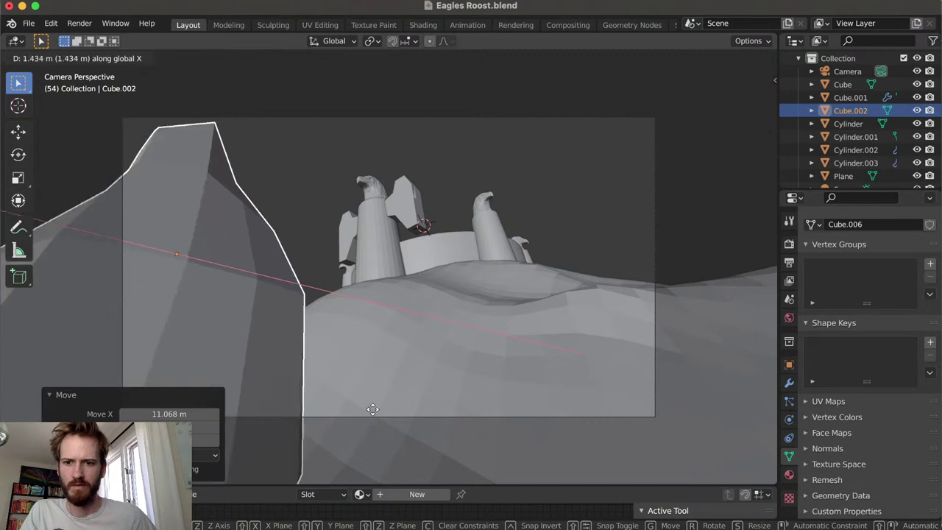
click(423, 410)
key(g)
key(y)
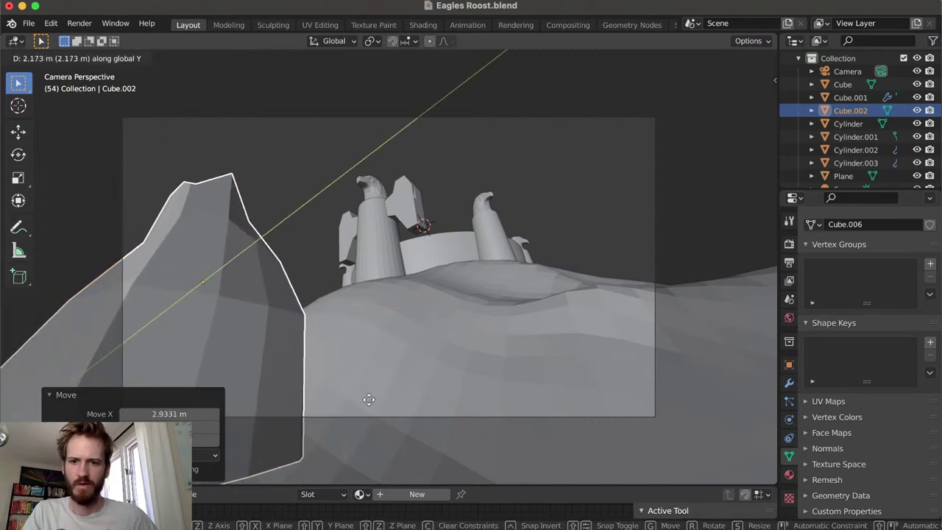
click(356, 415)
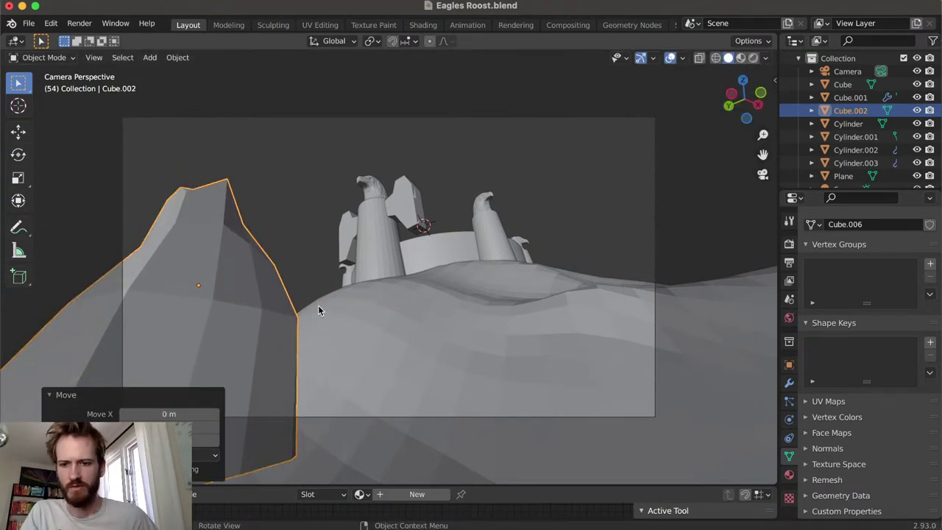
Narrow the rock slightly along X and lower it a little along Z
key(s)
key(x)
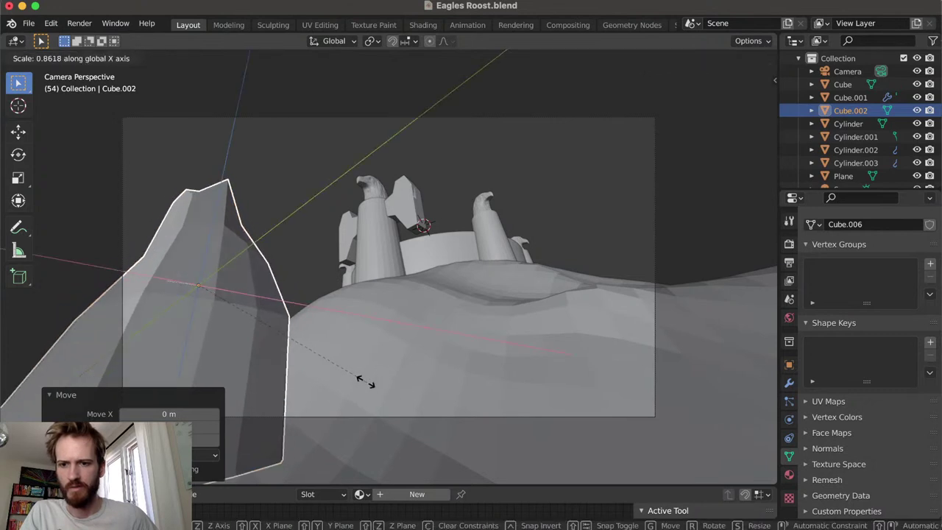
key(z)
click(366, 395)
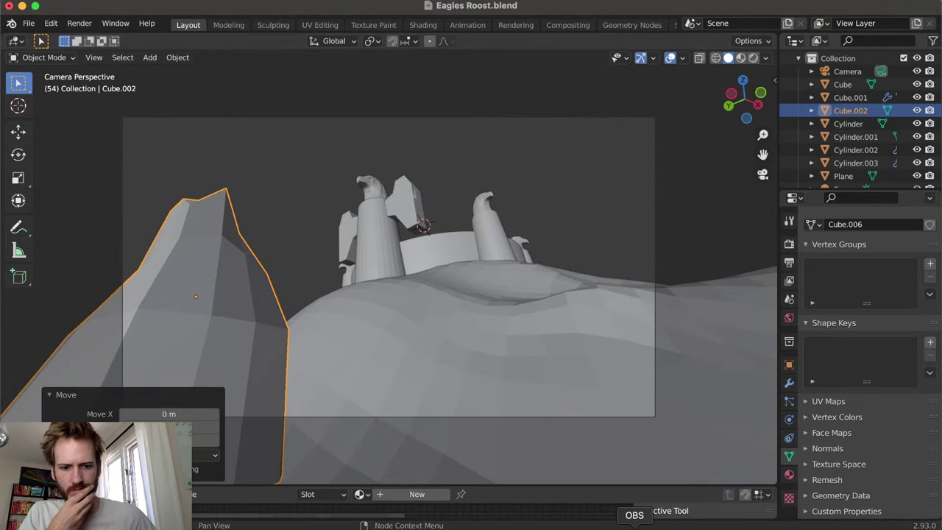
Bring the floating reference sketch back over the 3D viewport and return to editing the scene beside it
click(595, 520)
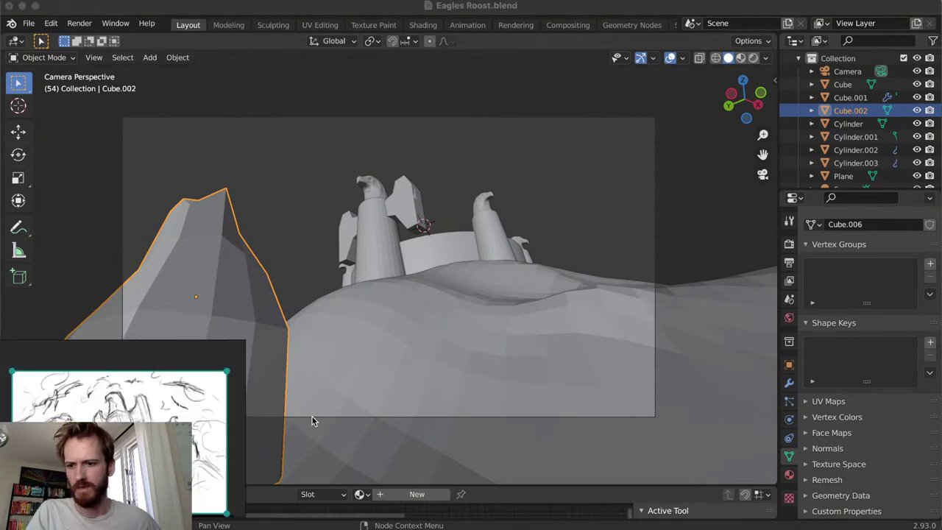
click(250, 322)
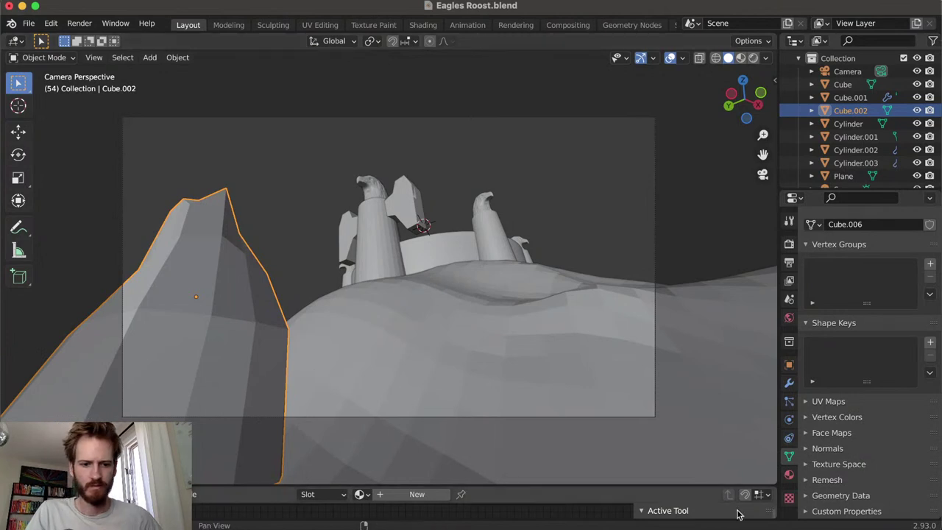
click(608, 523)
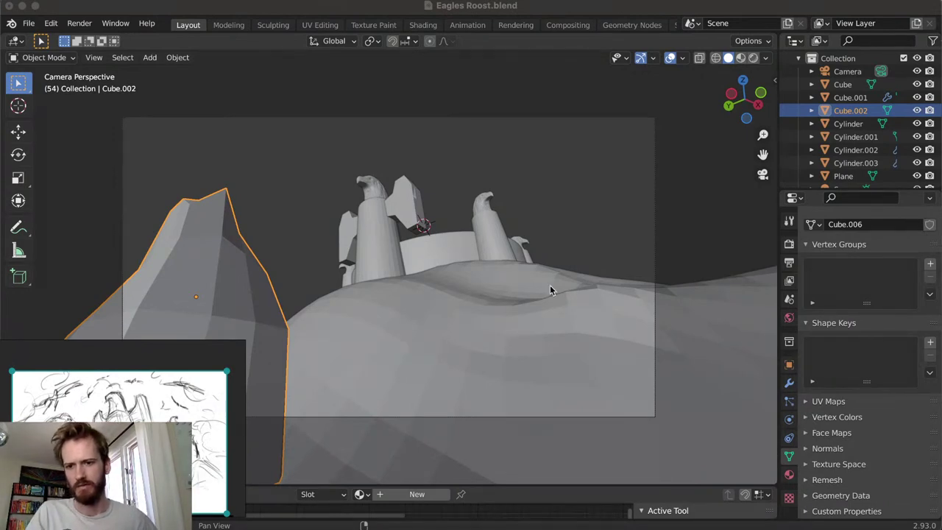
click(226, 286)
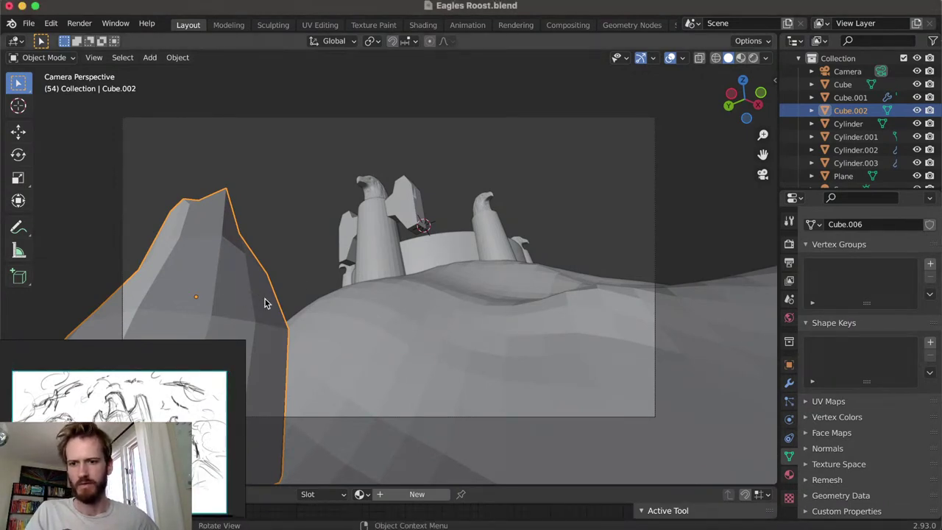
Rotate the left foreground rock around the Z axis so a different face points toward the camera
key(r)
key(z)
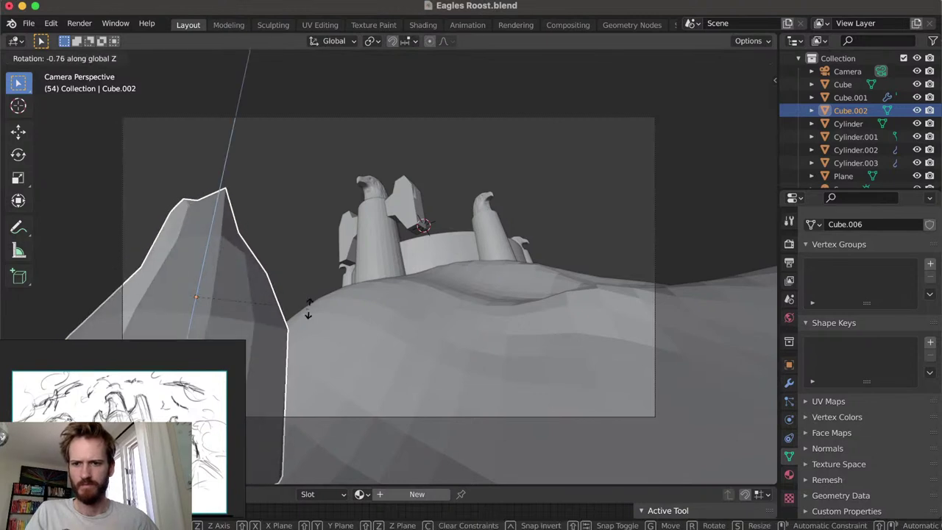
click(172, 325)
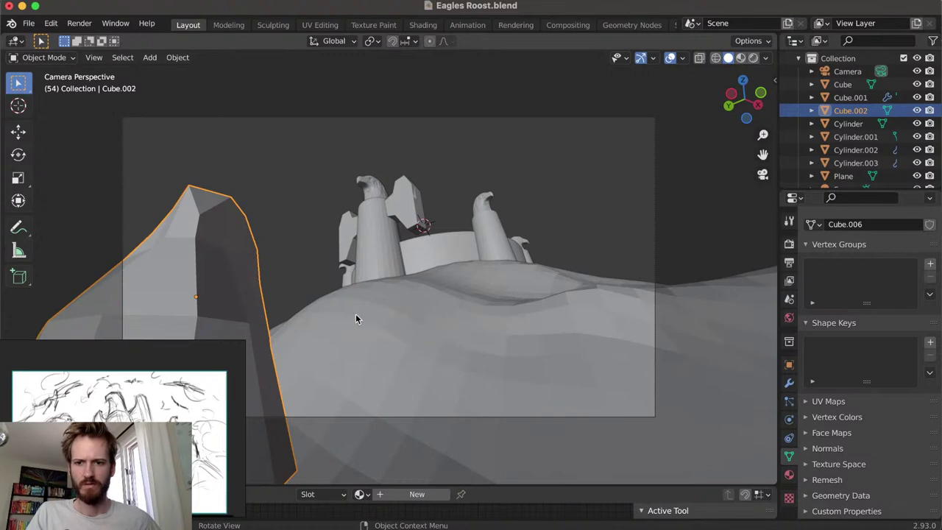
click(307, 300)
Duplicate the left foreground rock, place the copy at the right side of the camera frame, and lower it along Z
click(239, 301)
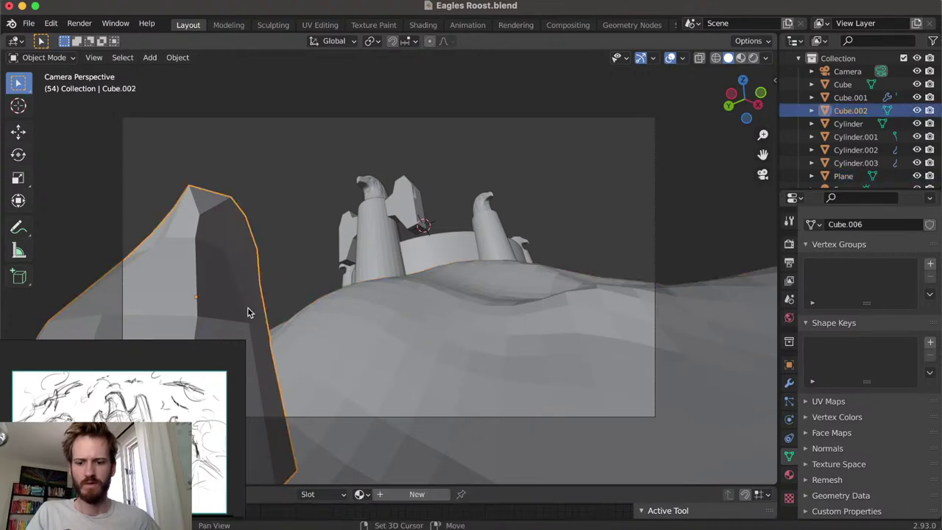
key(shift+d)
click(586, 279)
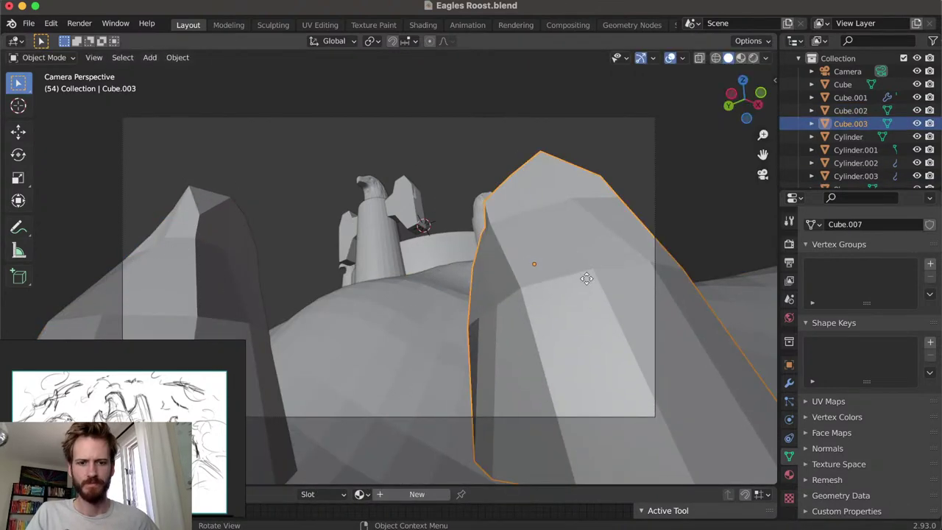
key(g)
key(z)
click(566, 333)
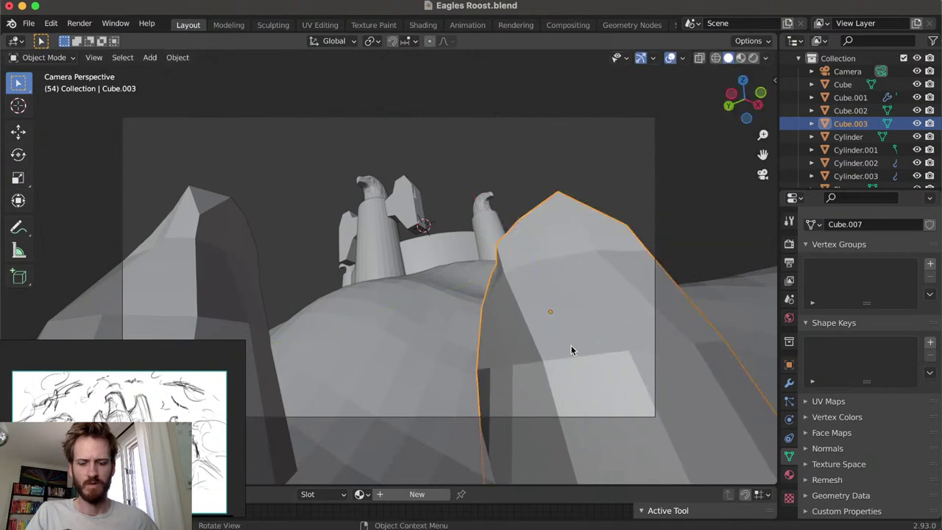
Reposition the copied rock along X and Y so it stands farther from the camera at the frame's right edge
key(g)
key(y)
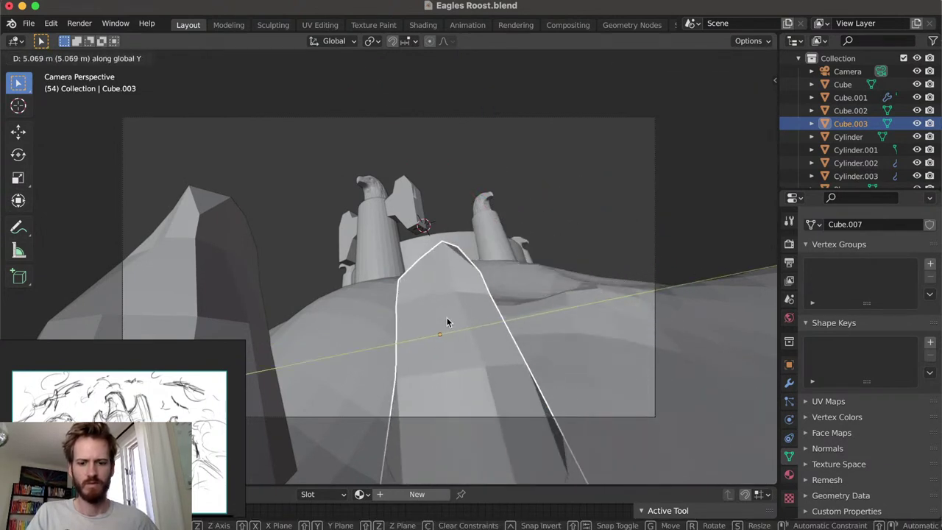
click(448, 317)
key(g)
key(x)
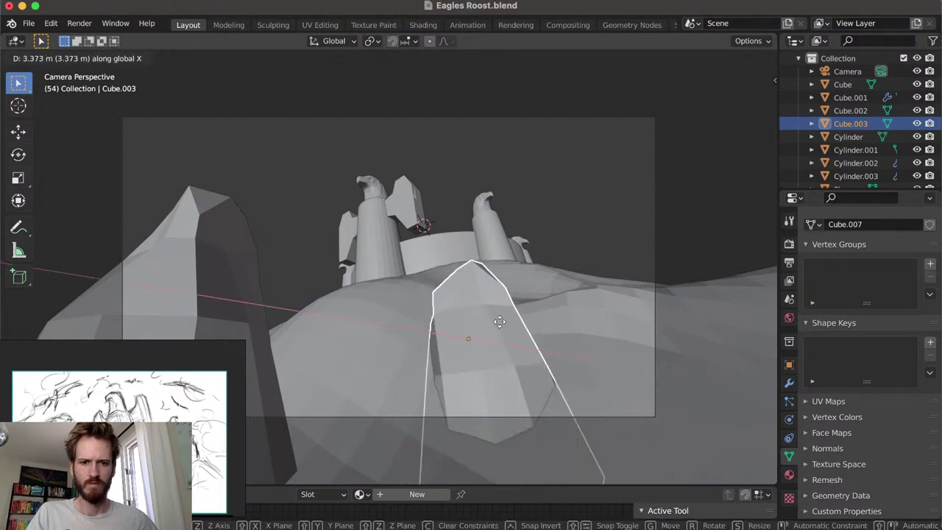
click(490, 323)
key(g)
key(y)
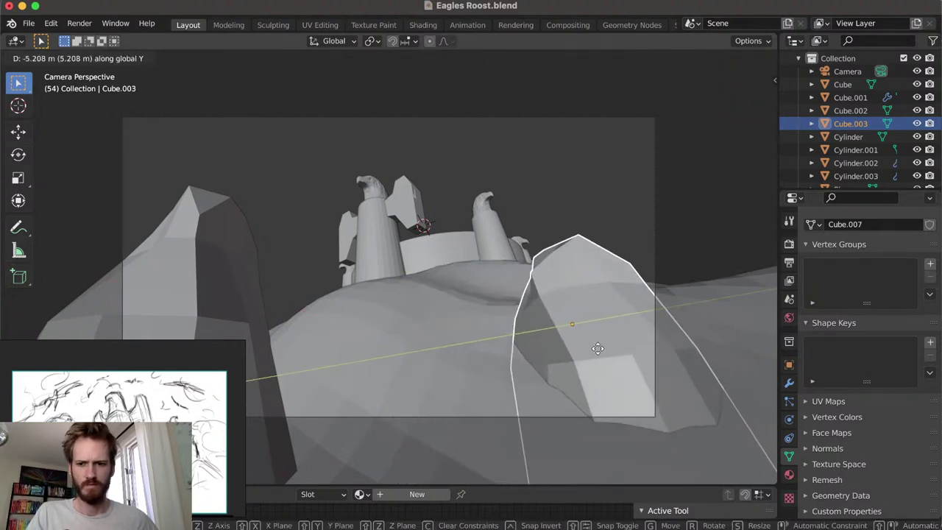
click(616, 311)
Flatten the right rock along Z to a little over half its height
key(s)
key(z)
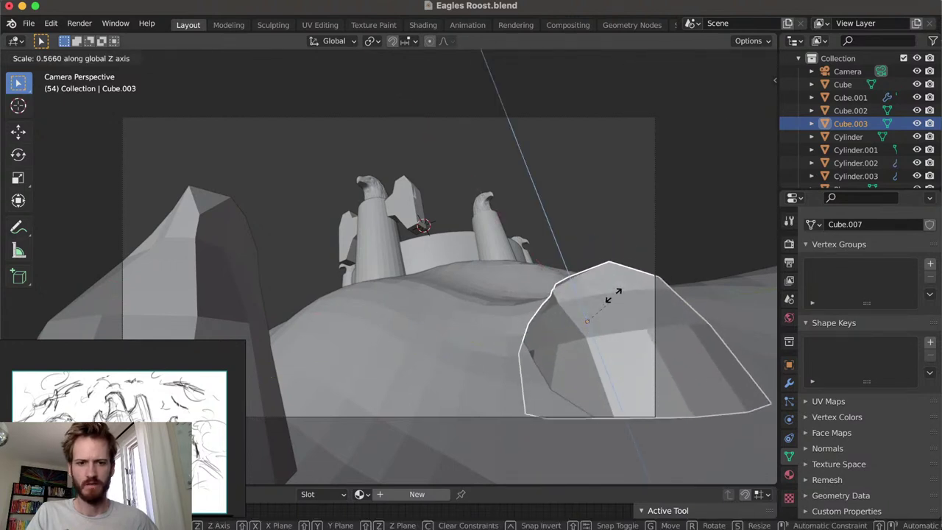
click(612, 291)
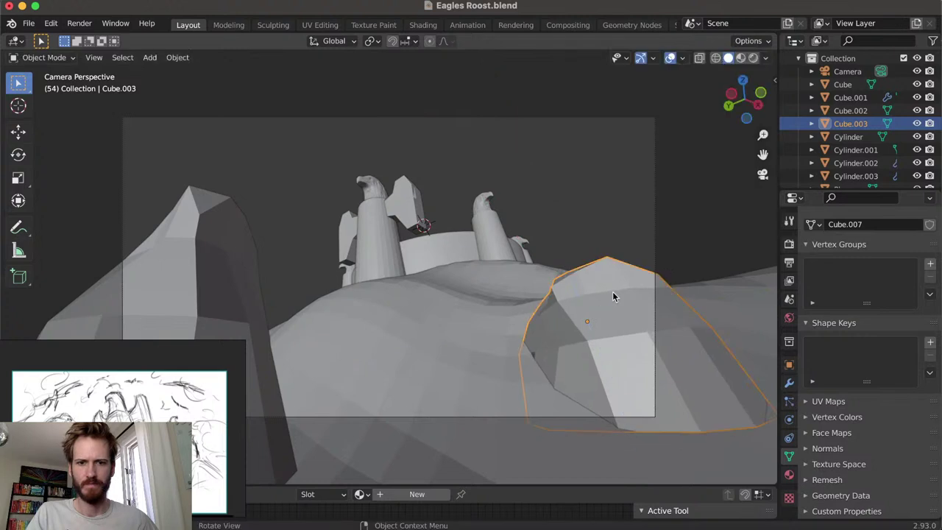
Duplicate the right rock, place the copy just to its left, and scale the copy down uniformly
key(shift+d)
click(528, 277)
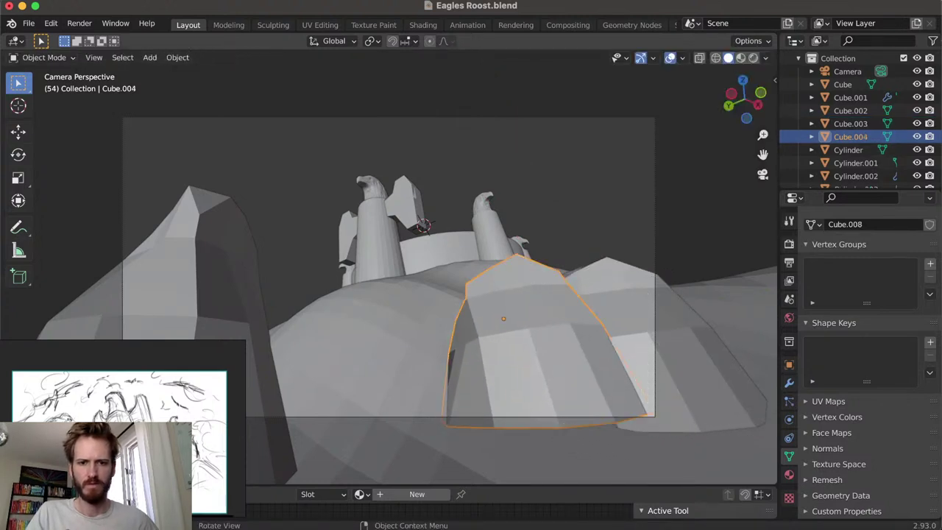
key(s)
click(520, 296)
Rotate the small rock around Z and shift it along X so it sits lower in the frame beside the right rock
key(r)
key(z)
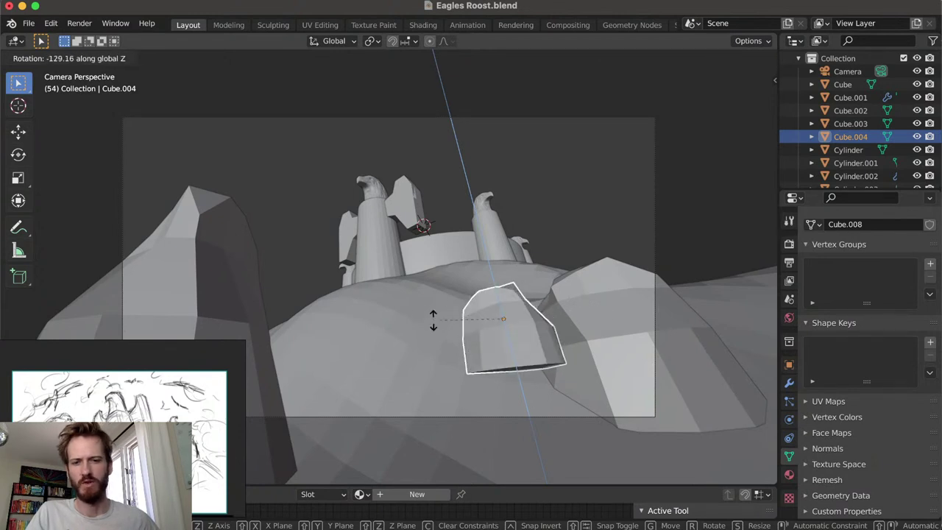
click(470, 328)
key(g)
key(x)
click(539, 343)
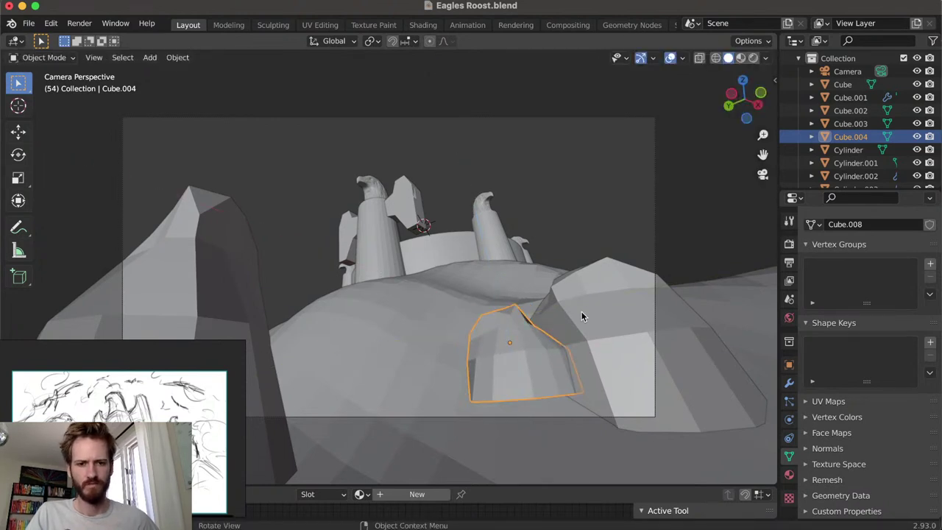
Rotate the small rock about 27° around global X and about -30° around Y, and move it against the large rock
key(r)
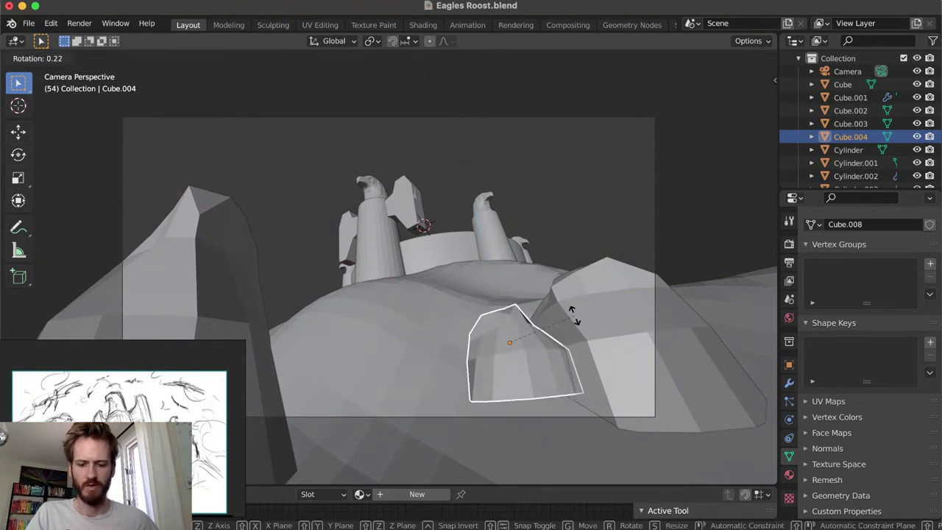
key(y)
key(x)
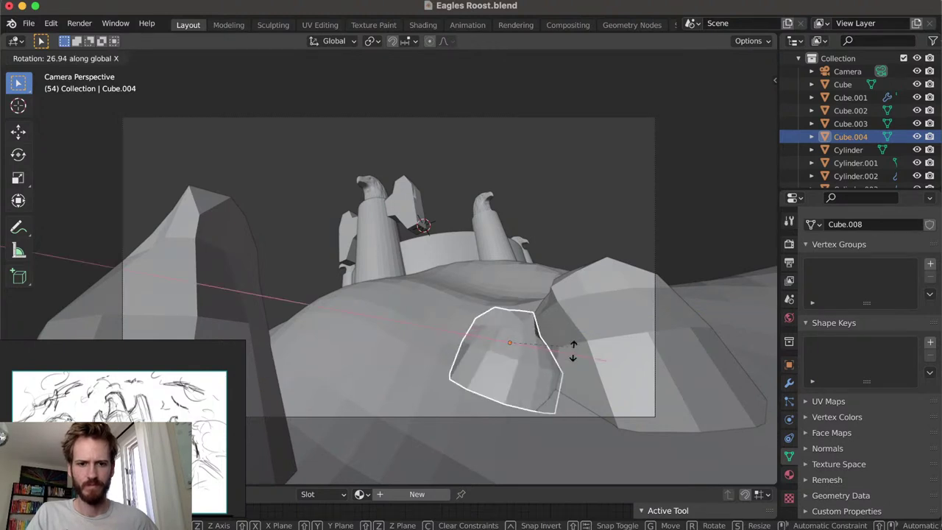
click(577, 343)
key(r)
key(y)
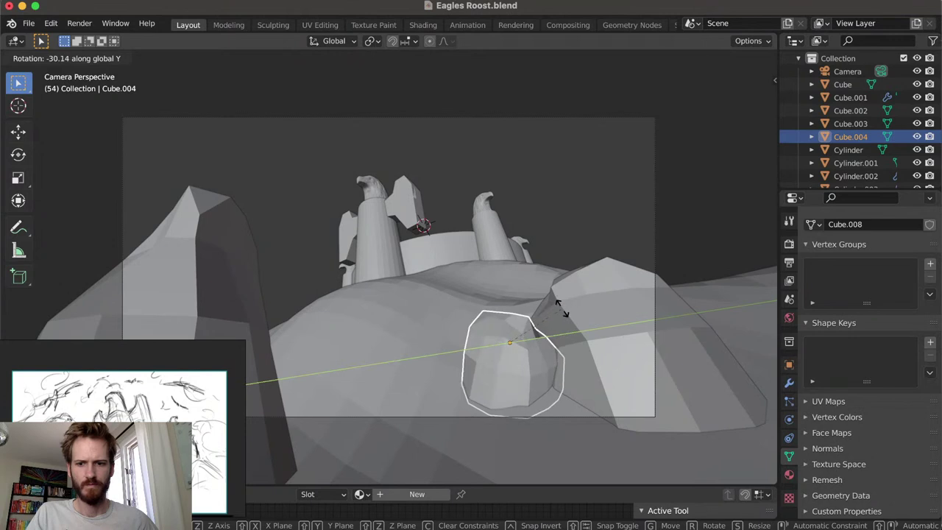
click(555, 315)
key(g)
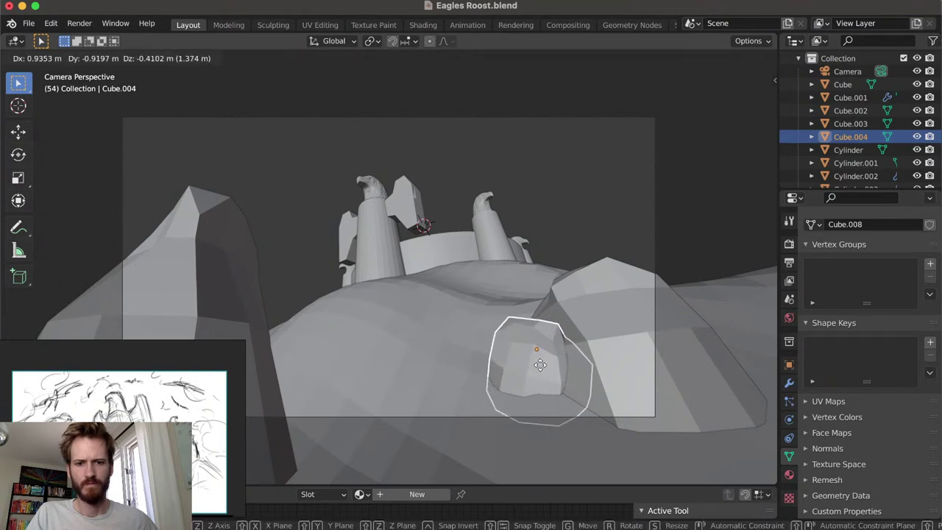
click(544, 366)
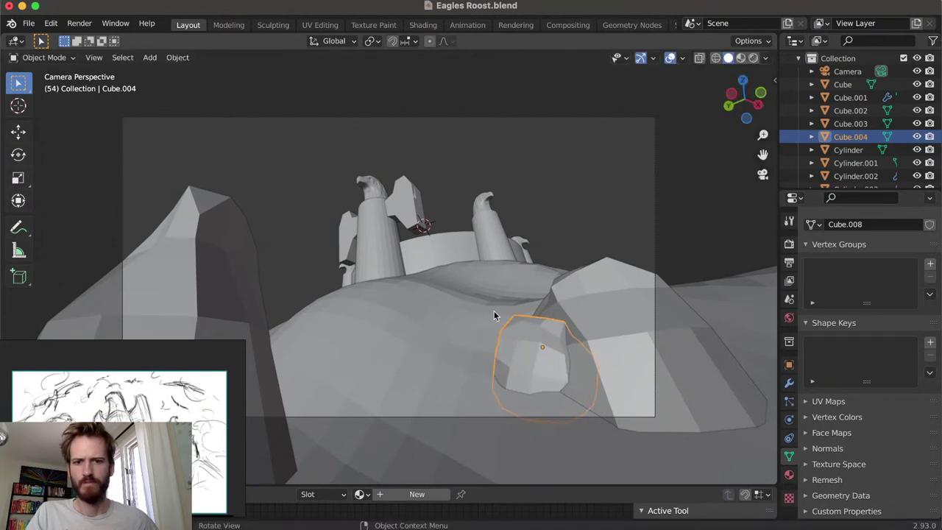
click(555, 229)
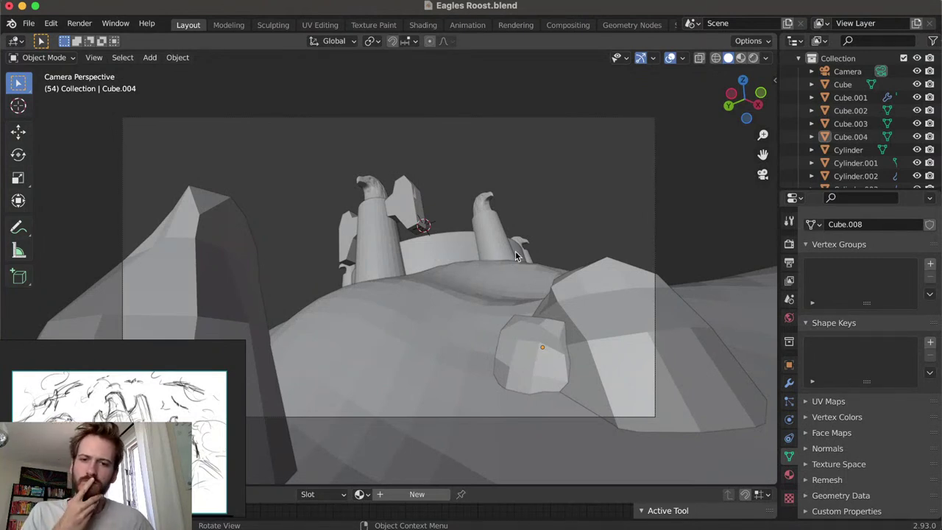
Inspect the fortress and rocks from several angles, and return to the camera view with rendered shading
middle_drag(524, 259, 497, 265)
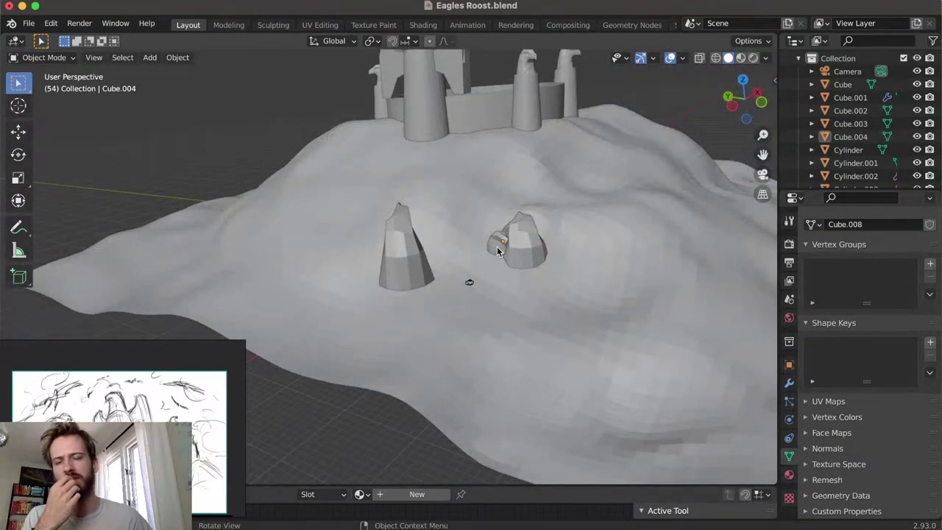
middle_drag(516, 233, 477, 239)
scroll(506, 193, up, 5)
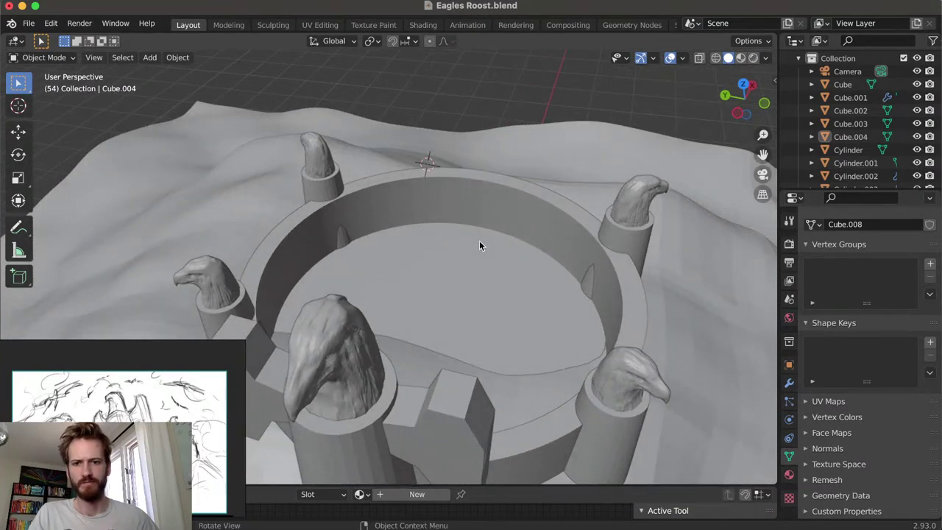
key(KP_0)
click(752, 58)
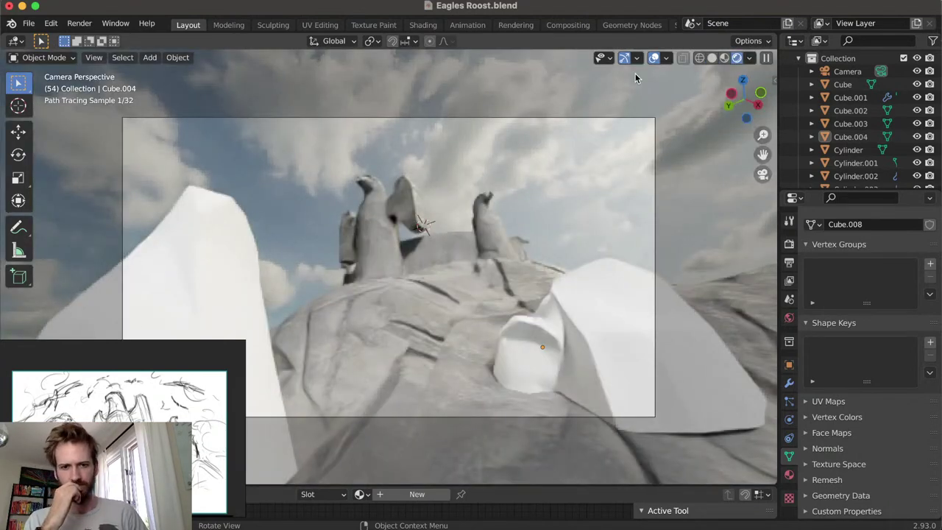
Assign Material.002 to the large right rock, the small rock beside it and the tall left rock
click(587, 340)
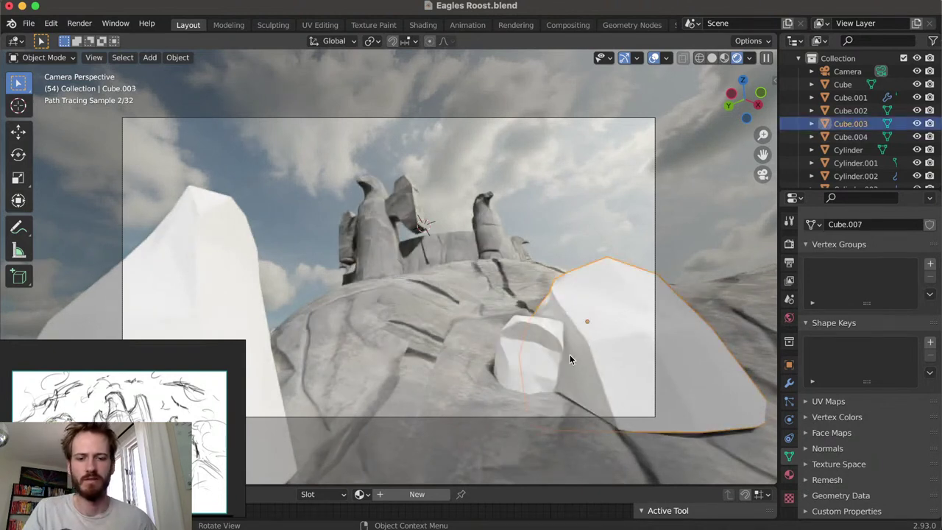
click(360, 494)
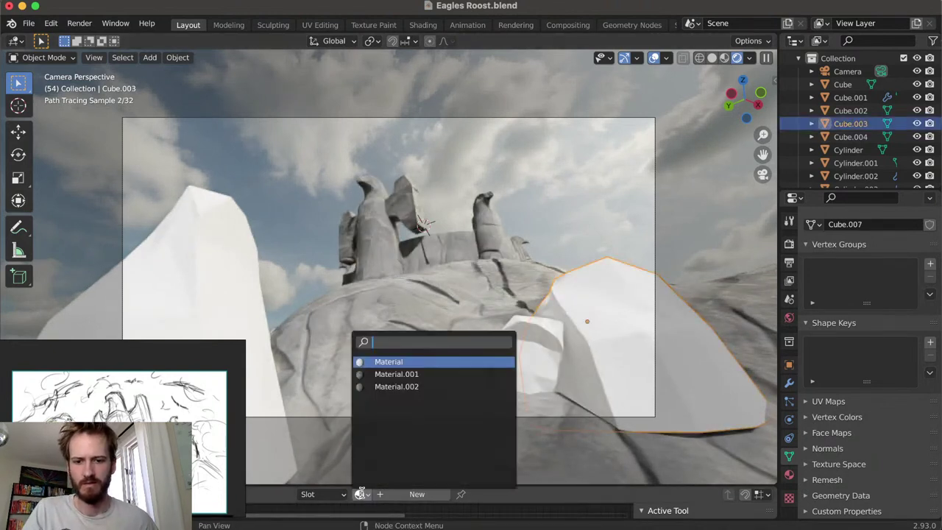
click(393, 386)
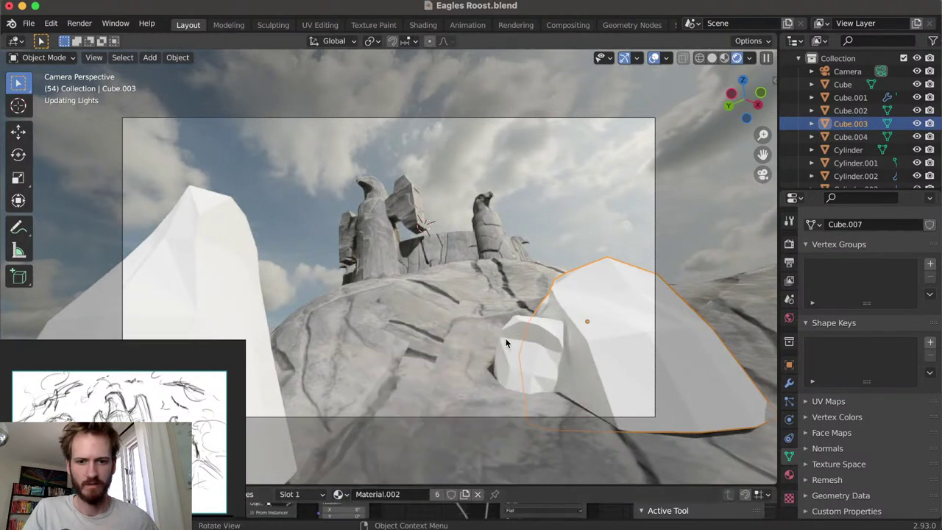
click(513, 342)
click(361, 494)
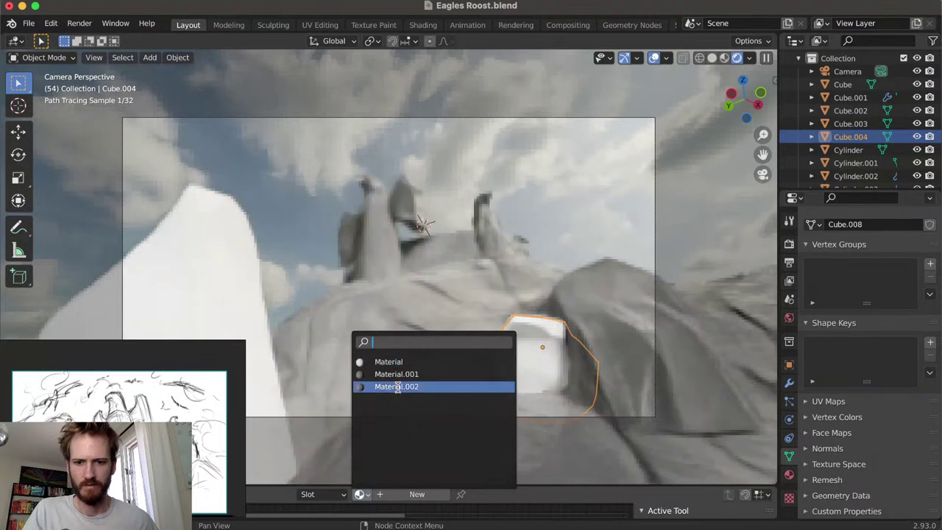
click(373, 375)
click(236, 311)
click(361, 494)
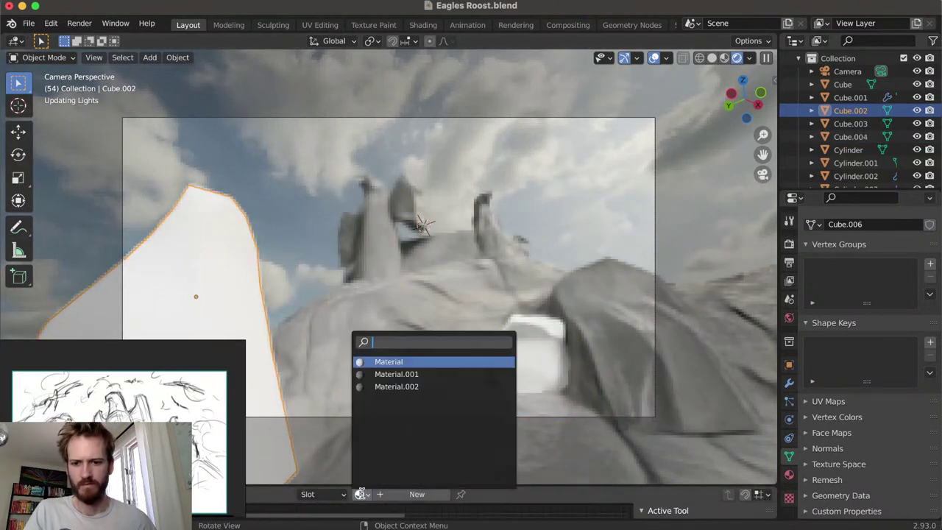
key(Return)
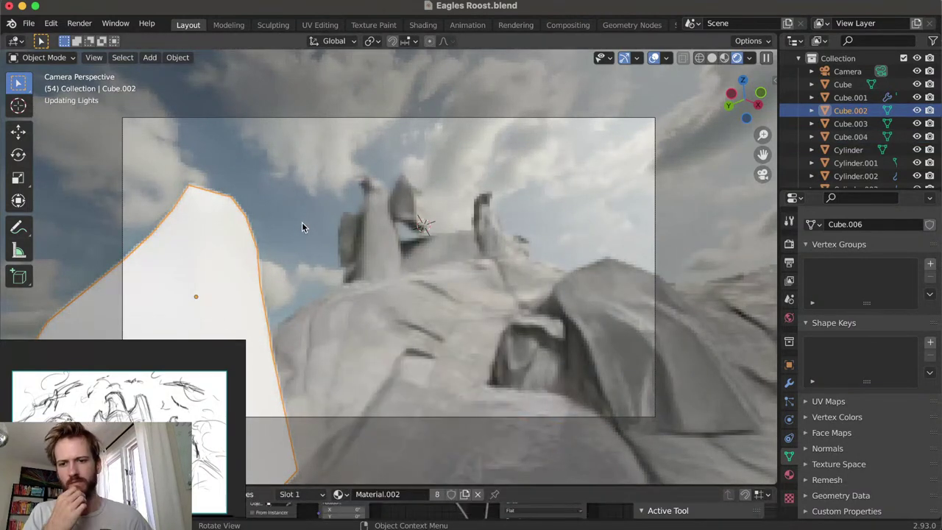
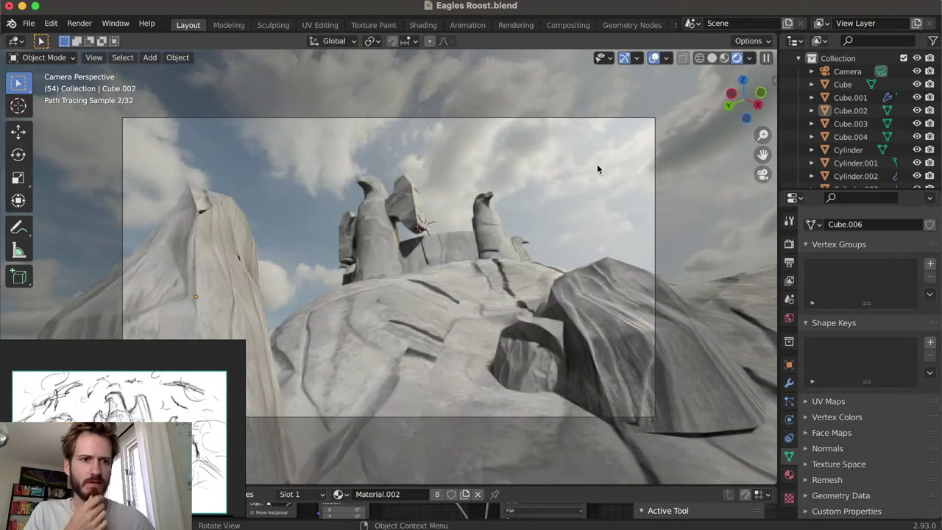
Select the Sun light and switch the render engine to Eevee for a faster lighting preview
scroll(836, 147, down, 3)
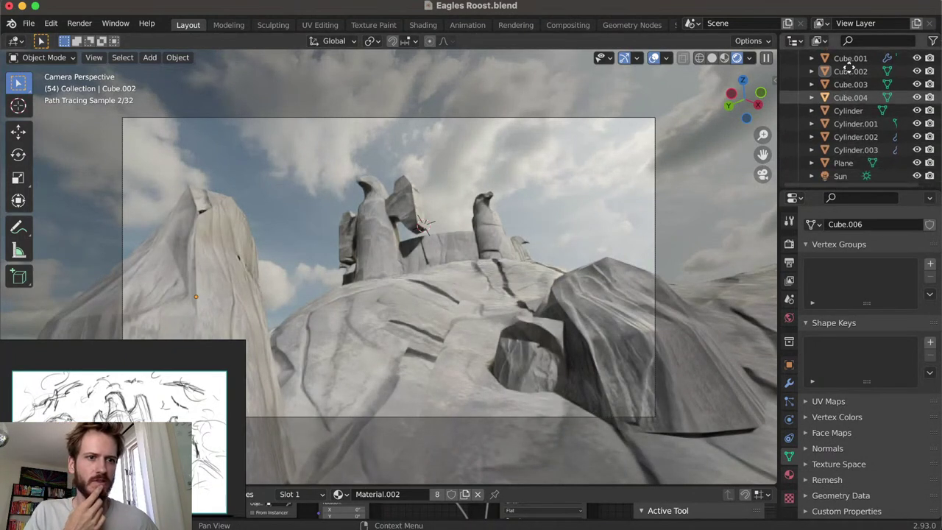
click(839, 177)
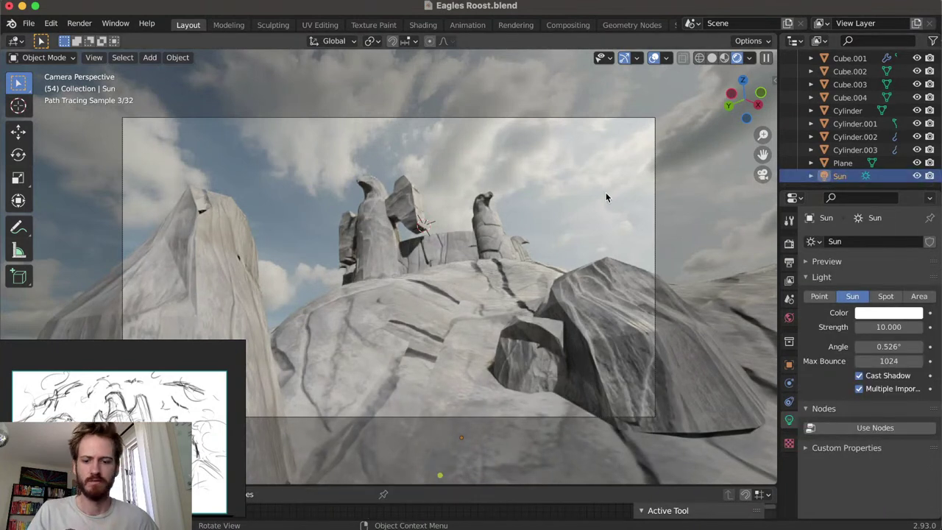
key(r)
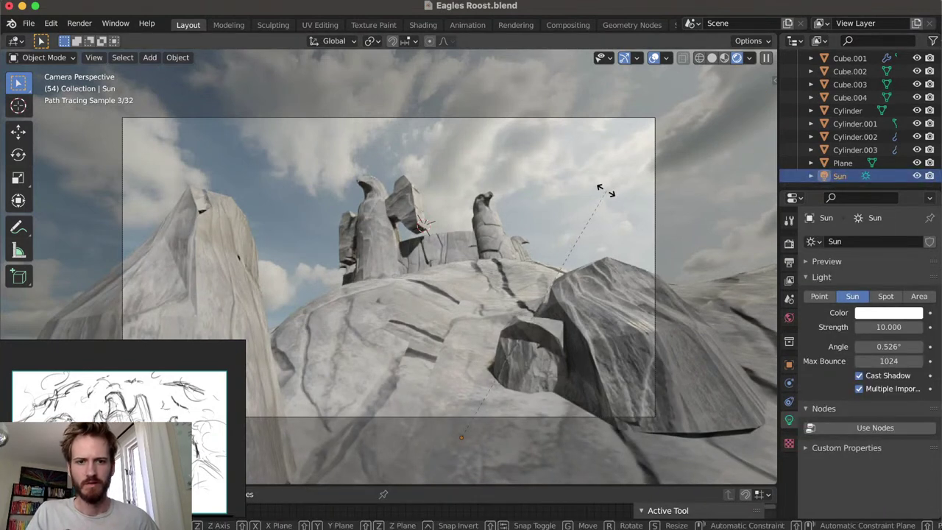
click(605, 190)
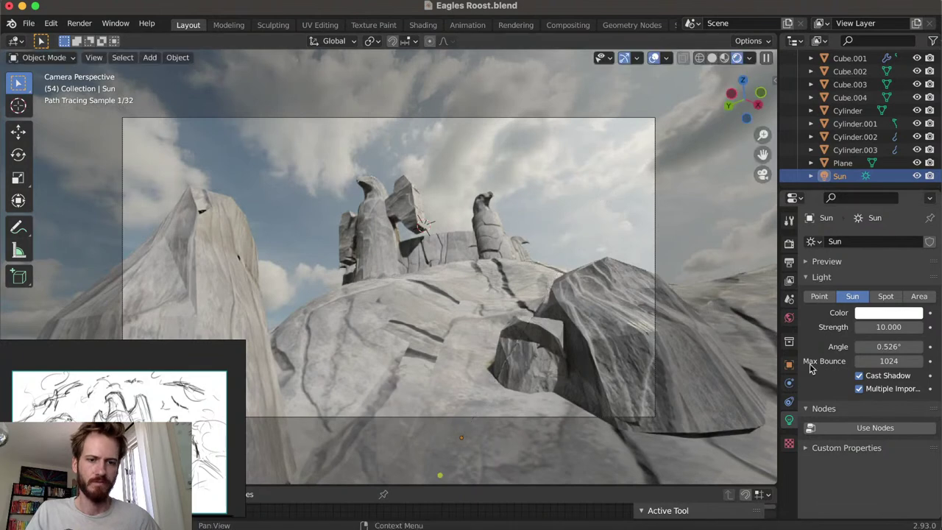
click(788, 243)
click(887, 241)
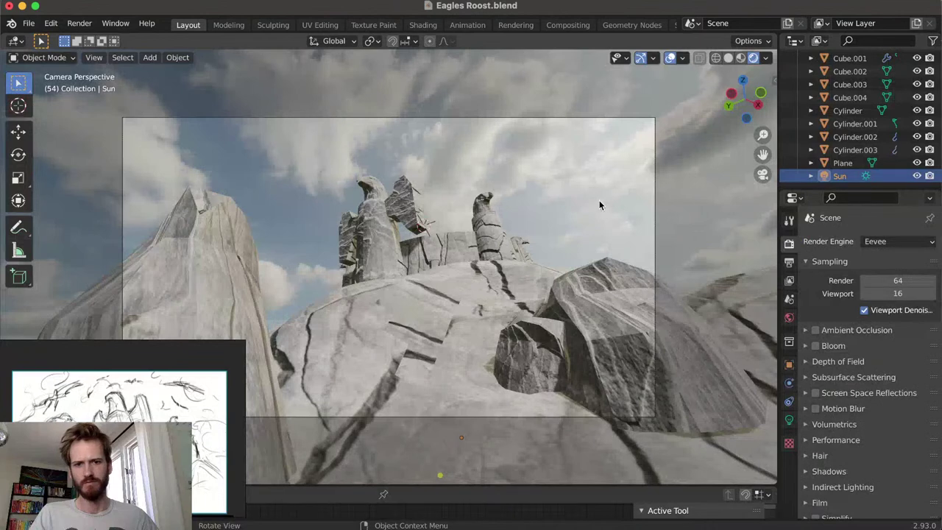
Rotate the sun about 38° around the global Z axis and set the render engine back to Cycles
key(r)
key(z)
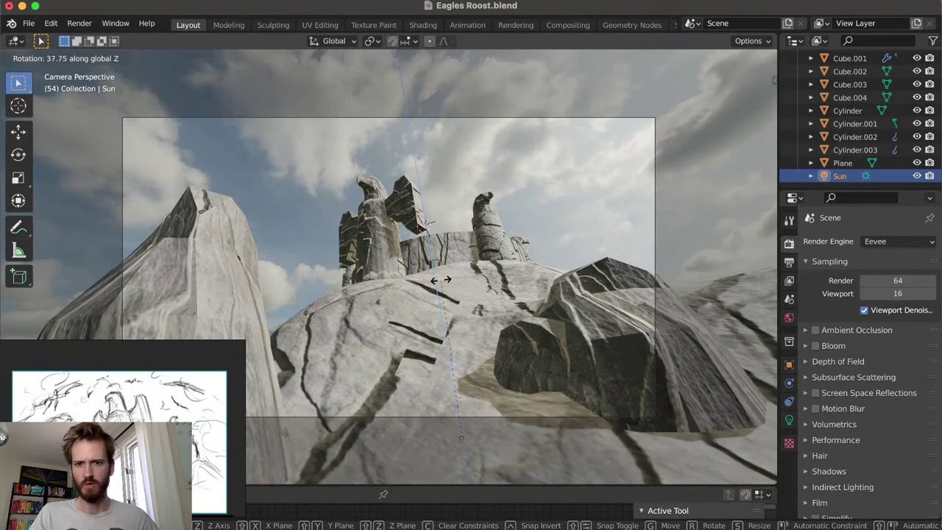
click(442, 284)
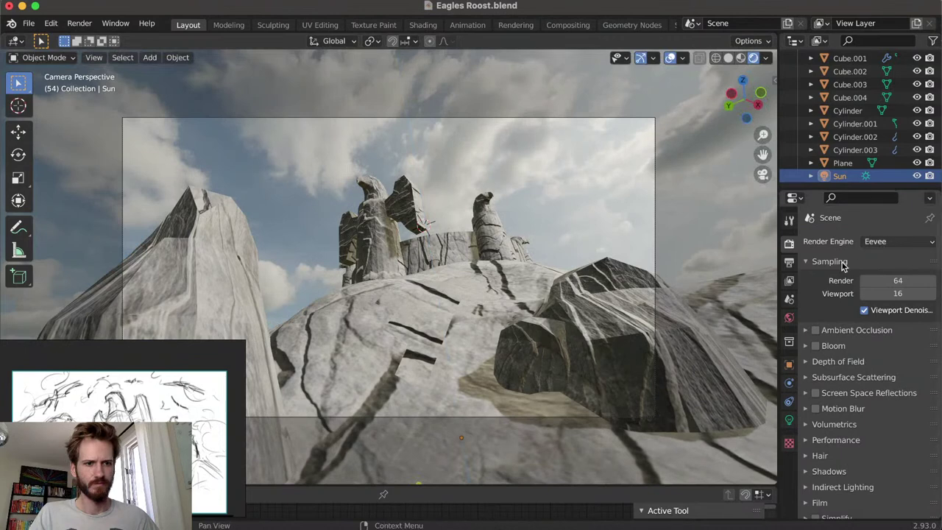
click(883, 243)
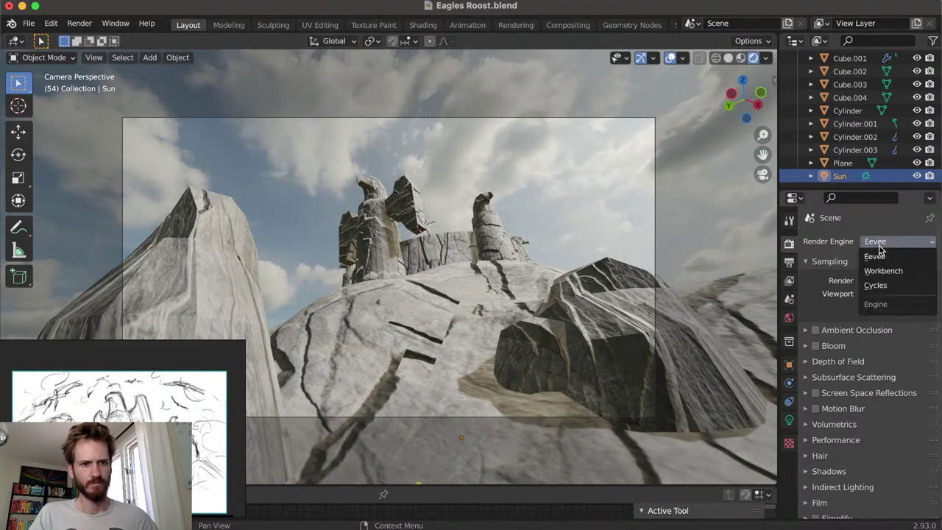
click(879, 284)
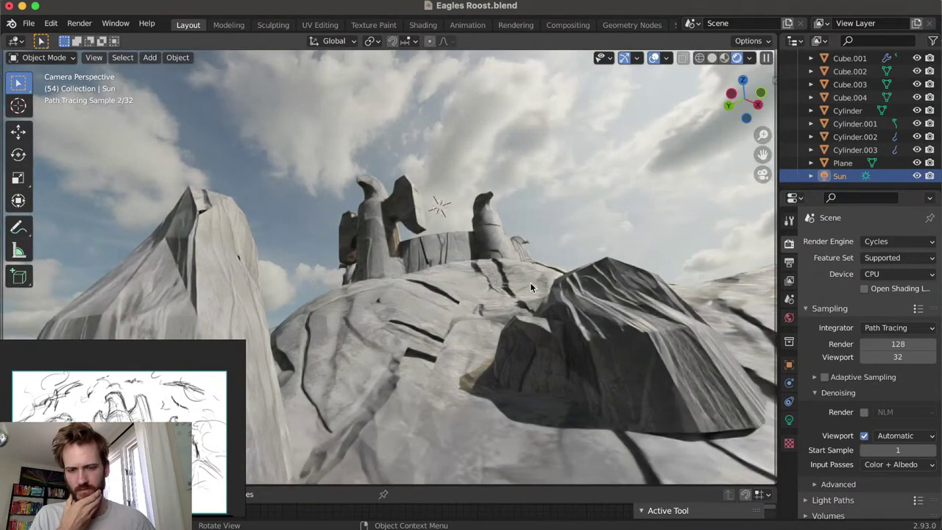
Display the scene in solid shading and lower the tall left rock about 1.7 m along the Z axis
scroll(525, 285, up, 3)
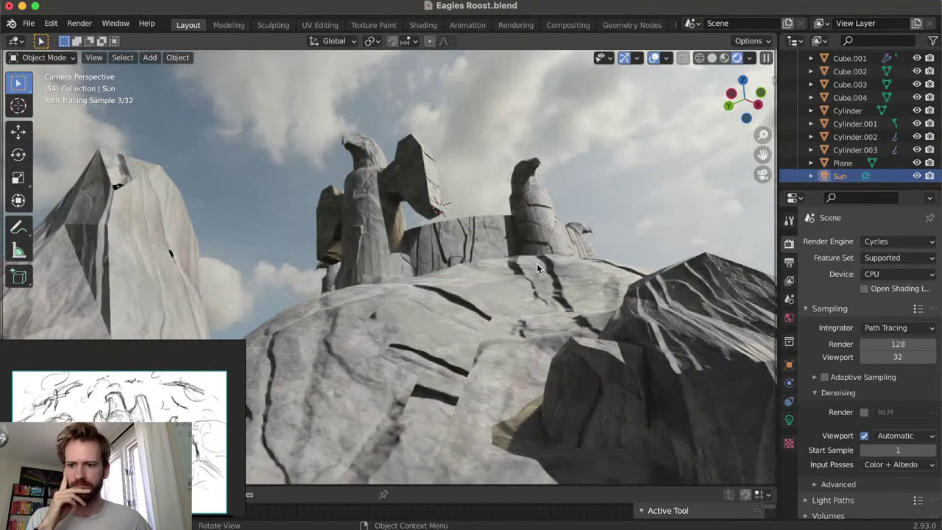
click(152, 276)
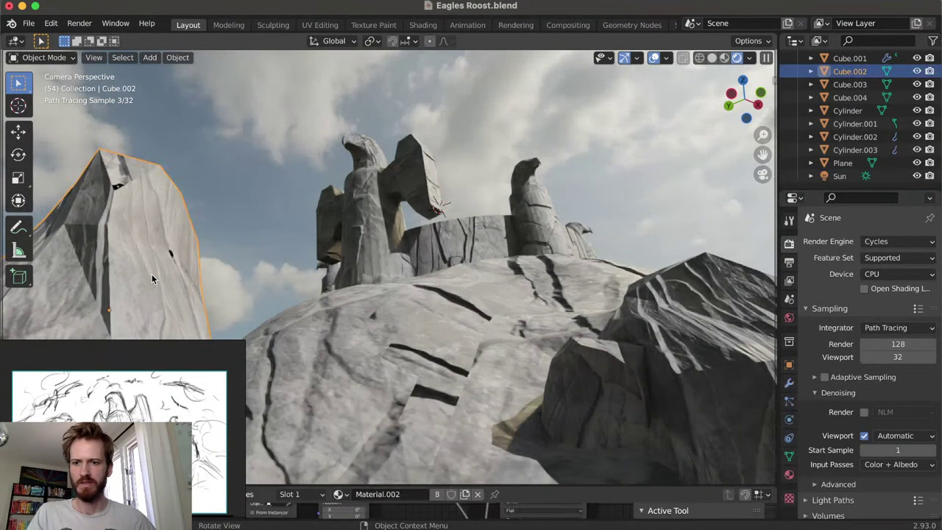
key(z)
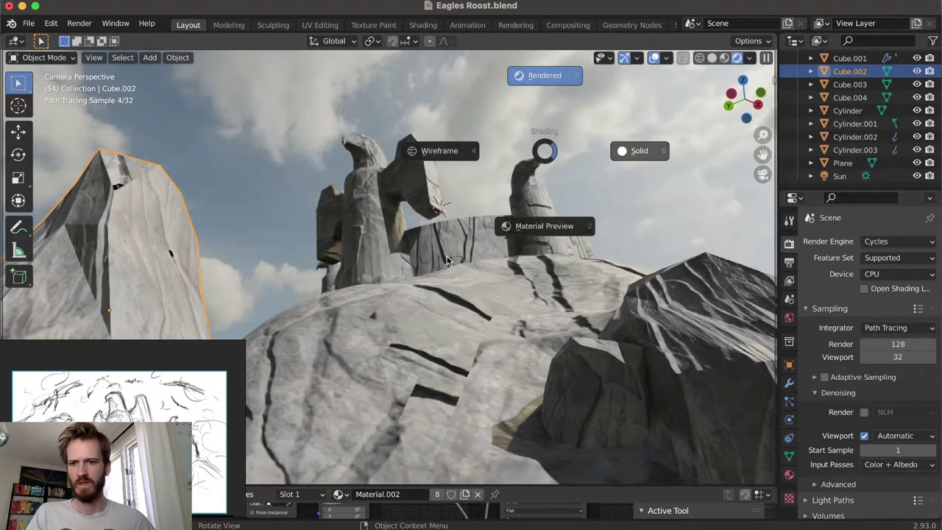
key(6)
key(g)
key(z)
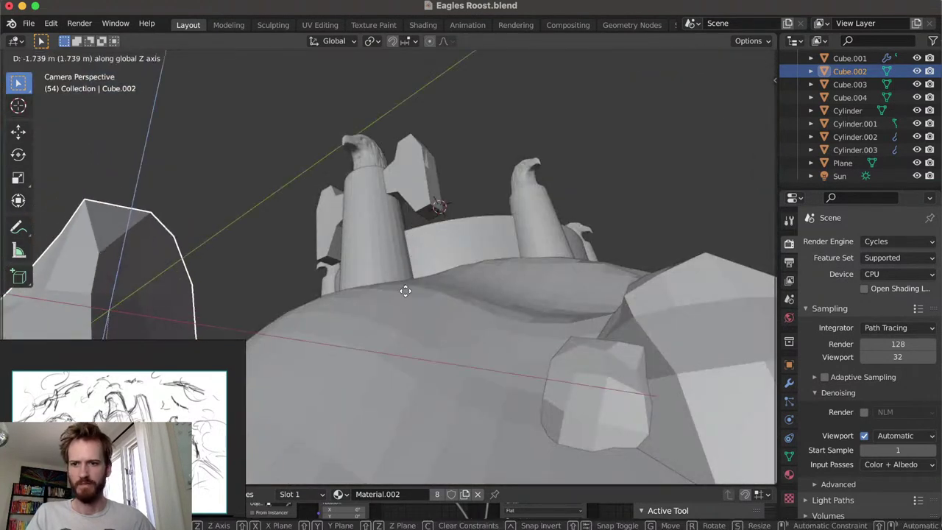
click(402, 289)
Shift the tall left rock about -1.2 m along the Y axis and lower it further along Z
key(g)
key(y)
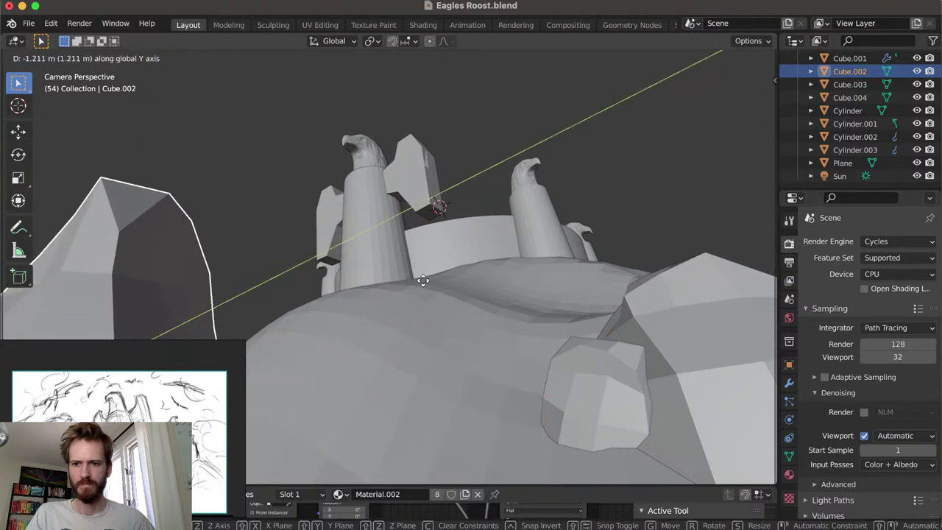
click(424, 280)
key(g)
key(z)
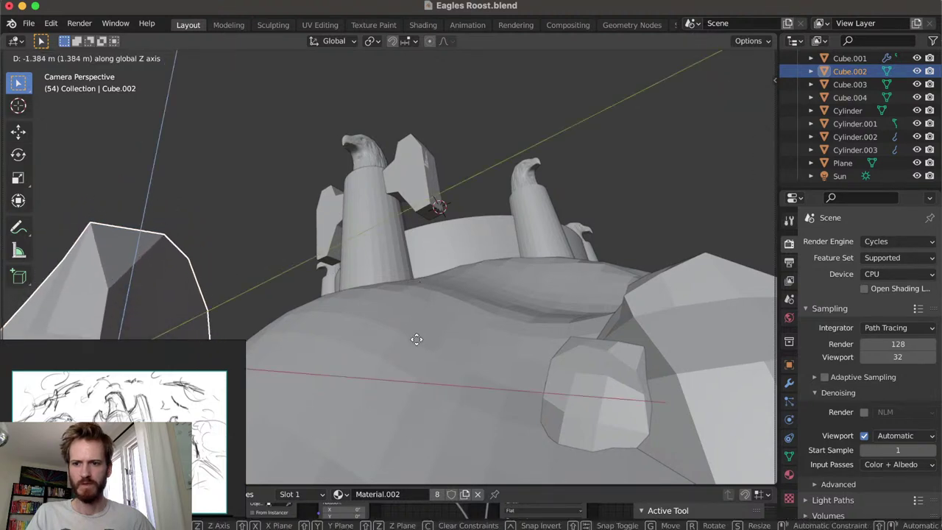
click(414, 348)
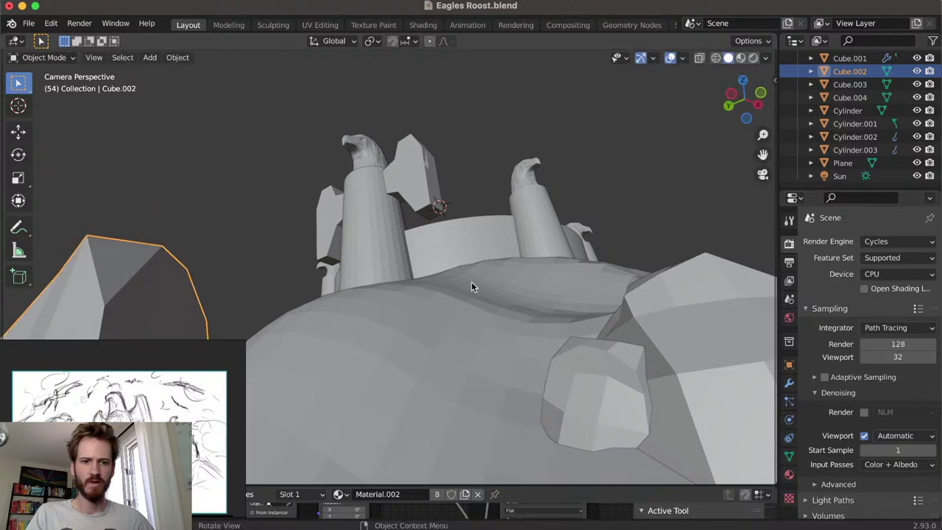
Shrink the floating reference sketch window slightly to uncover more of the 3D scene
middle_drag(565, 373, 199, 408)
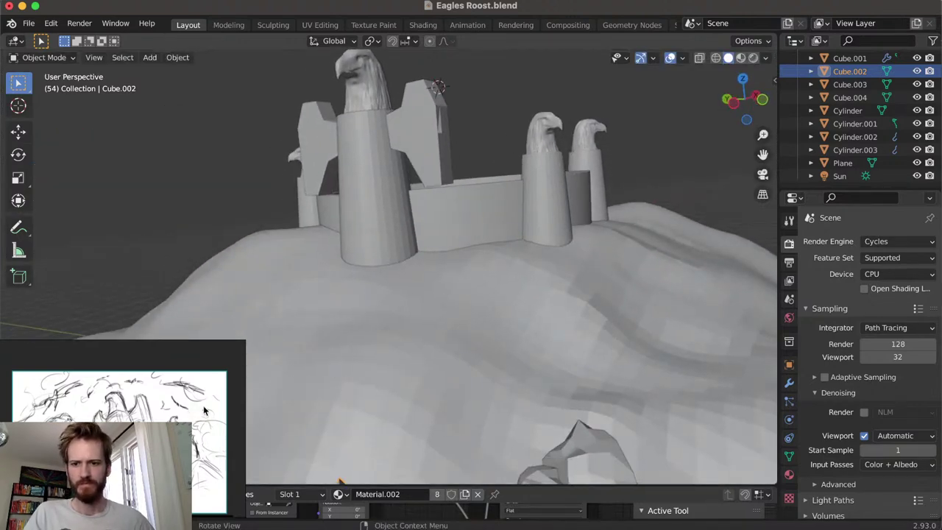
shift+middle_drag(324, 351, 335, 284)
click(197, 396)
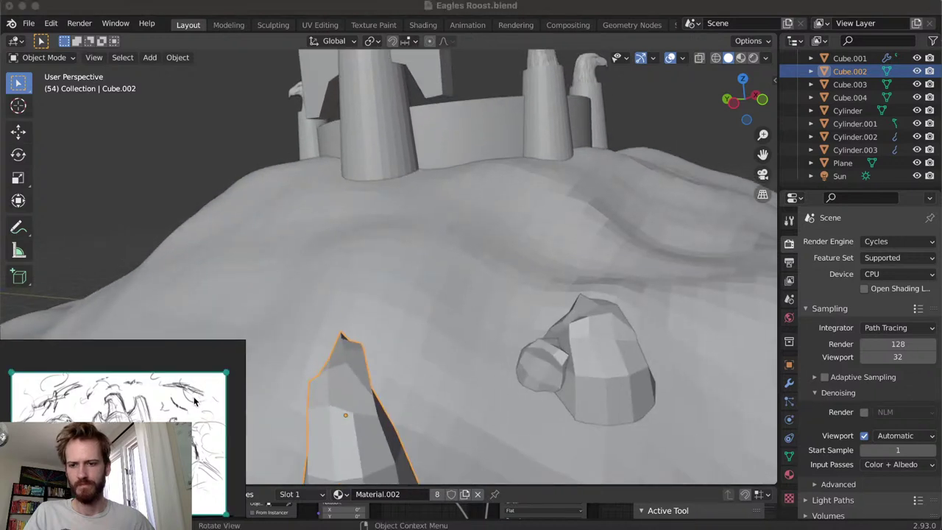
drag(245, 342, 224, 370)
mouse_move(376, 316)
middle_down()
mouse_move(380, 294)
mouse_move(385, 352)
mouse_move(384, 332)
mouse_move(368, 319)
mouse_move(393, 334)
mouse_move(400, 311)
mouse_move(401, 370)
mouse_move(412, 267)
mouse_move(387, 353)
mouse_move(414, 256)
mouse_move(382, 324)
mouse_move(386, 291)
mouse_move(459, 226)
mouse_move(447, 226)
mouse_move(471, 118)
middle_up()
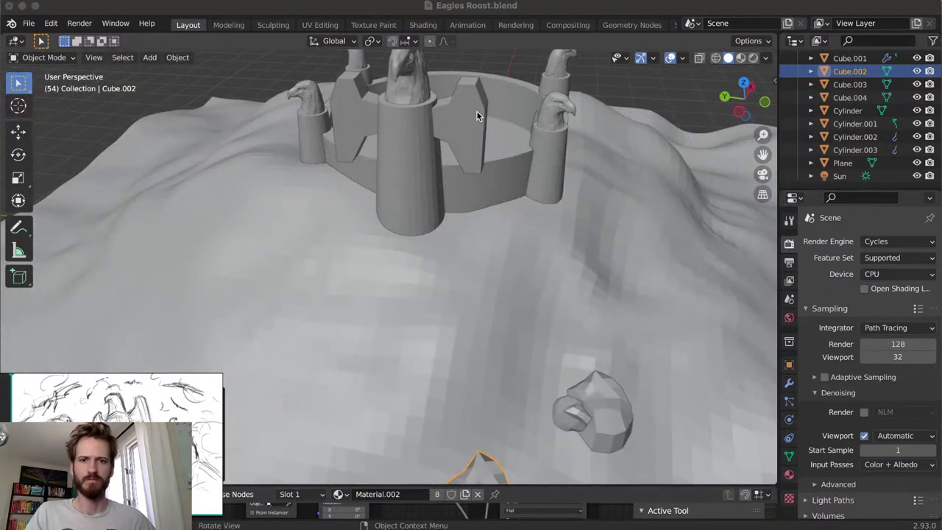
Add a cube at the centre of the ring wall and raise it along Z above the courtyard
mouse_move(463, 153)
middle_down()
mouse_move(460, 135)
mouse_move(448, 125)
mouse_move(466, 147)
mouse_move(445, 125)
middle_up()
click(463, 144)
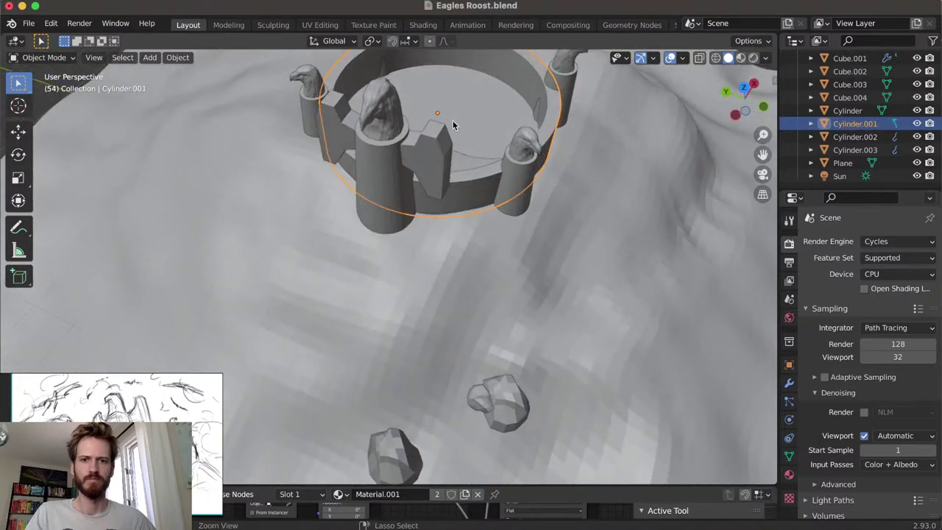
middle_drag(461, 120, 435, 219)
key(shift+a)
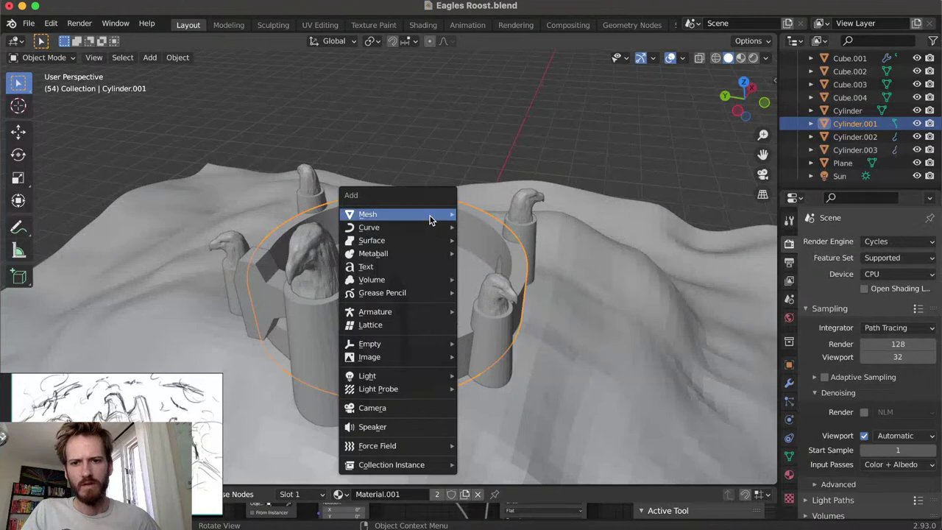
click(482, 228)
key(g)
key(z)
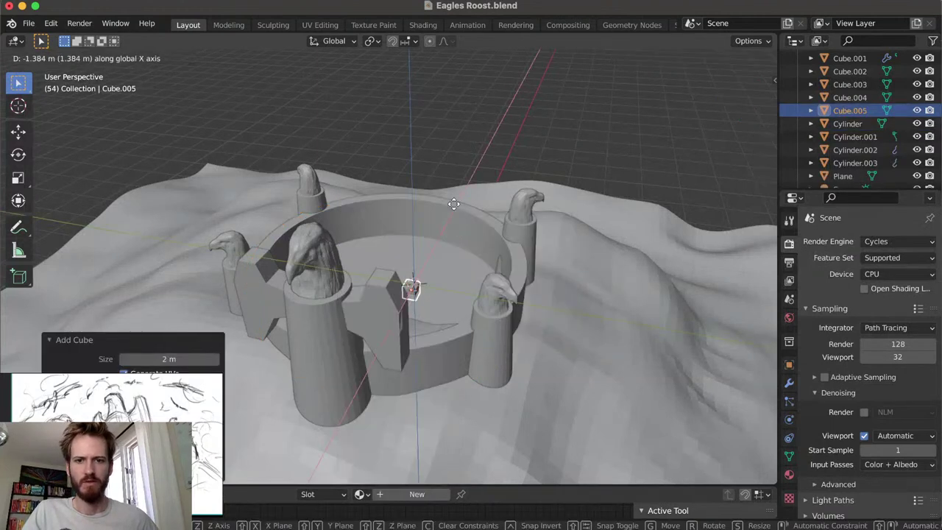
click(464, 116)
Stretch the new cube along the Y axis into a bar and adjust its width along X
key(s)
key(y)
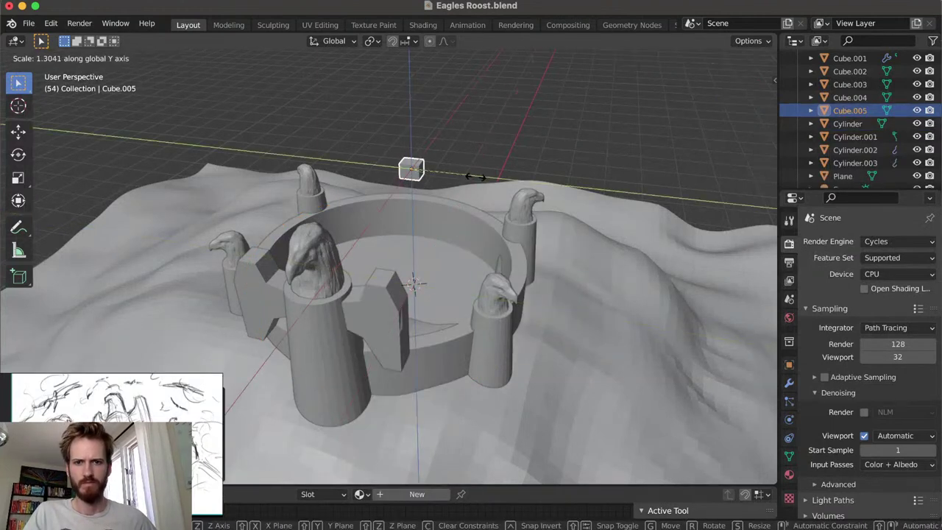
click(583, 195)
middle_drag(583, 195, 471, 152)
key(s)
key(x)
click(490, 181)
Examine the stretched block's size and position against the ring wall and eagle towers
scroll(464, 200, down, 4)
scroll(482, 124, up, 6)
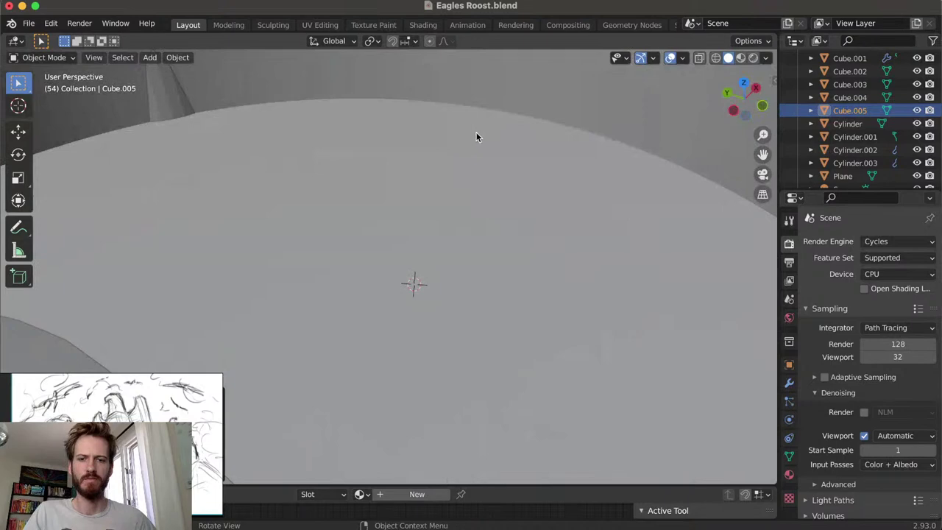
scroll(478, 184, down, 2)
scroll(475, 191, up, 1)
scroll(468, 180, down, 5)
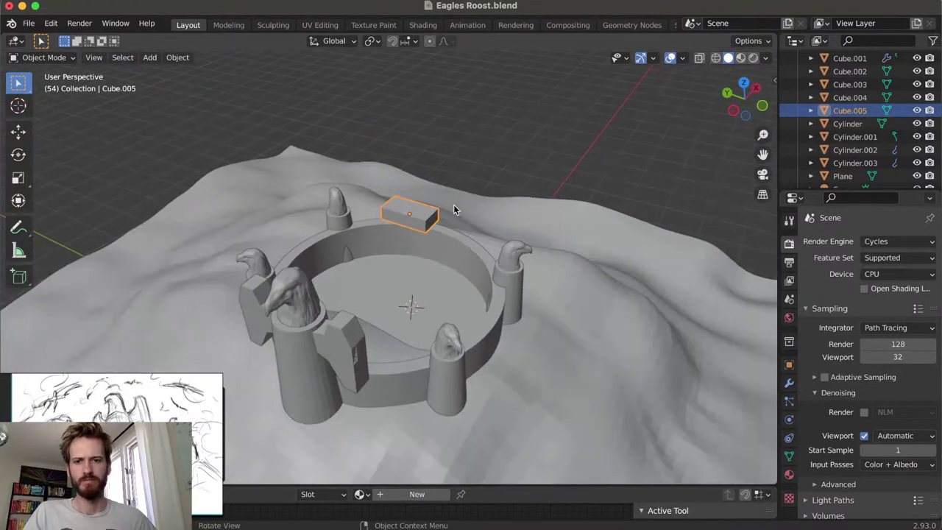
scroll(449, 199, down, 2)
scroll(449, 203, up, 5)
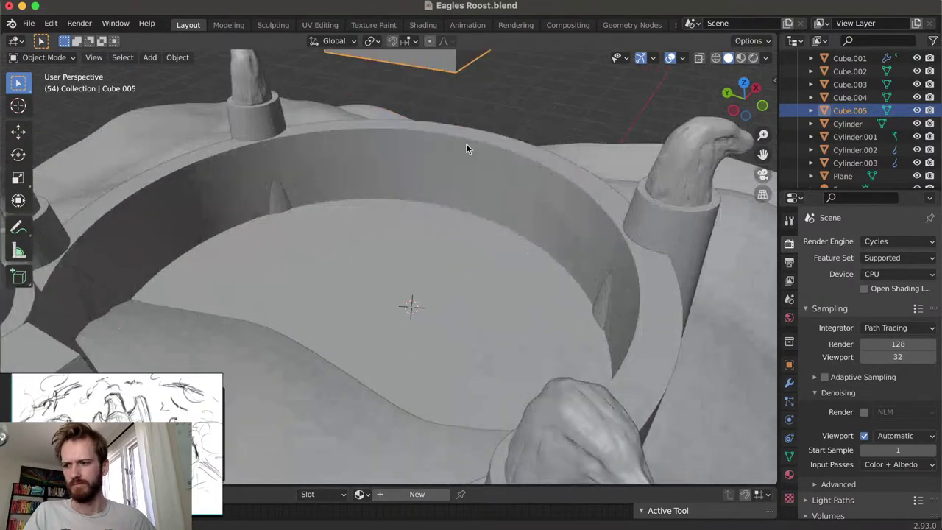
scroll(465, 143, down, 2)
scroll(456, 170, down, 4)
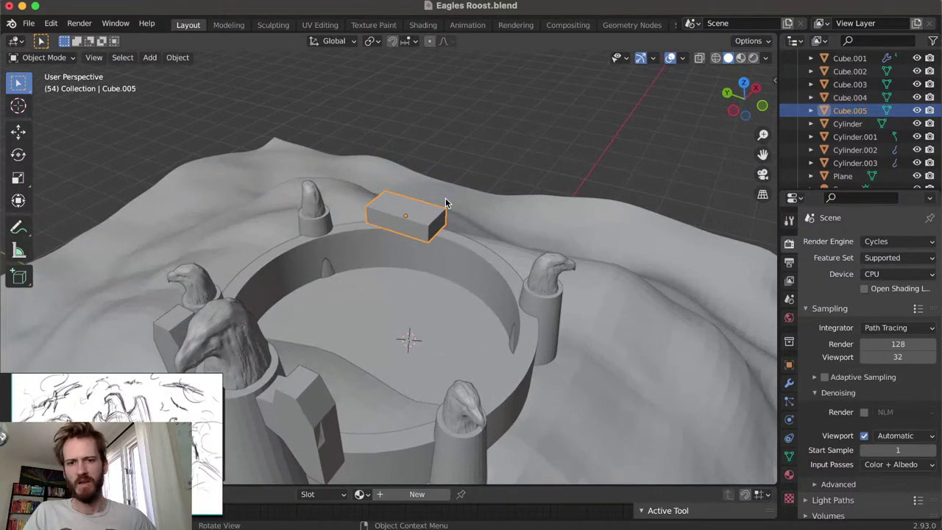
scroll(434, 208, up, 3)
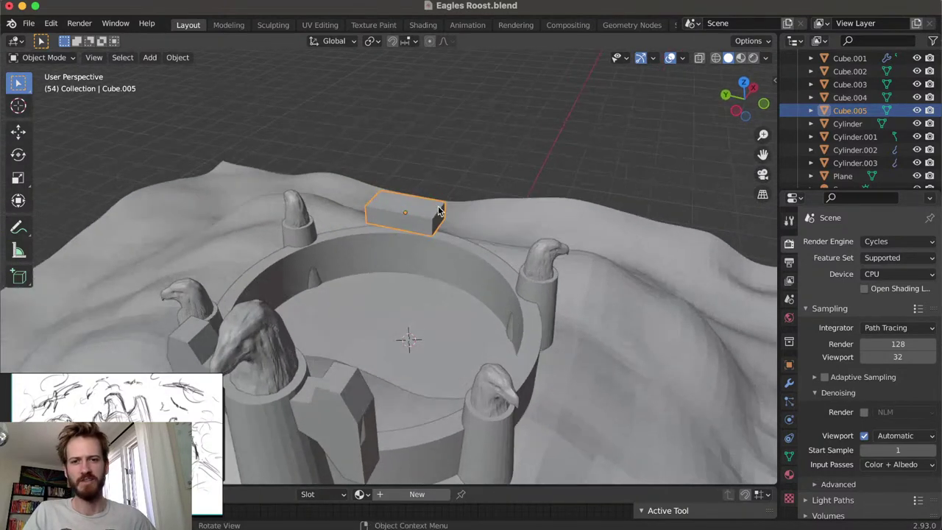
scroll(437, 234, down, 4)
scroll(445, 183, up, 5)
Scale the floating block along the Y axis again to make it longer
middle_drag(447, 182, 417, 283)
key(s)
key(y)
click(437, 256)
Subdivide the whole block with 3 cuts and move the reference sketch away from the operator settings
key(Tab)
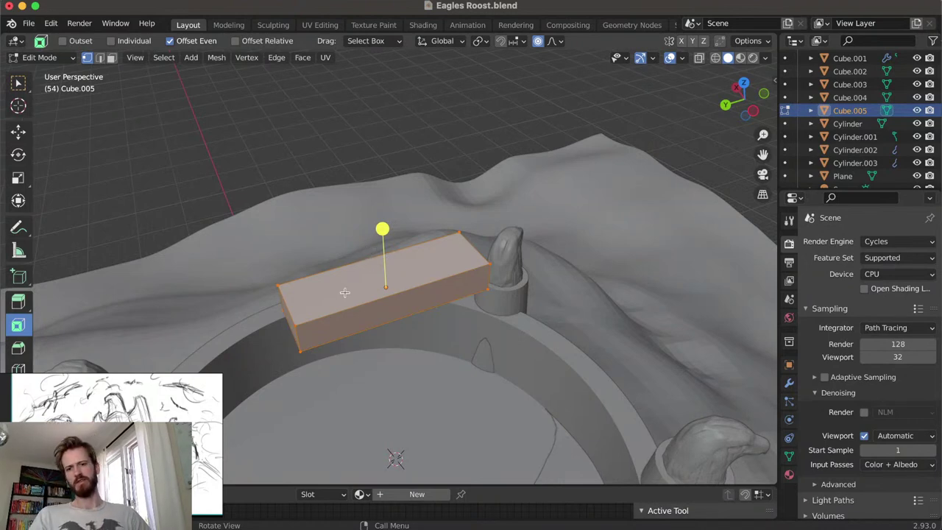
middle_drag(339, 299, 161, 416)
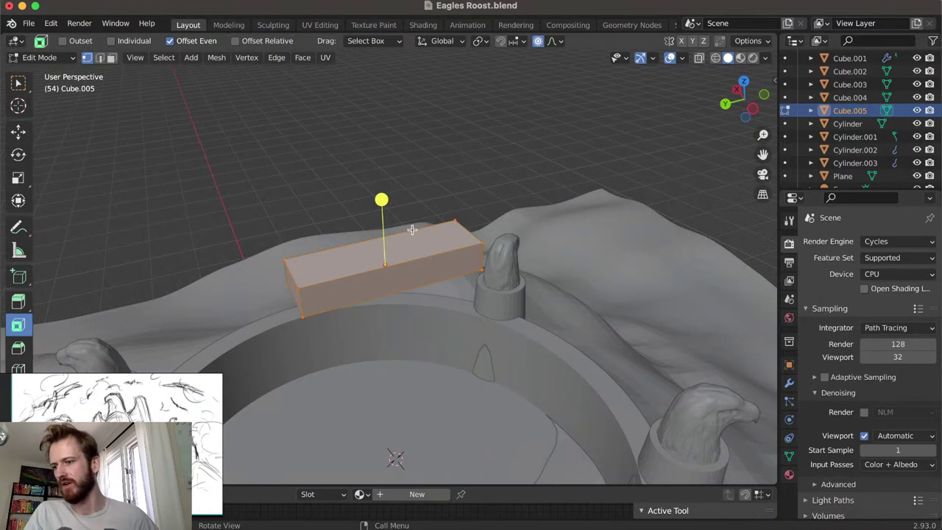
right_click(370, 259)
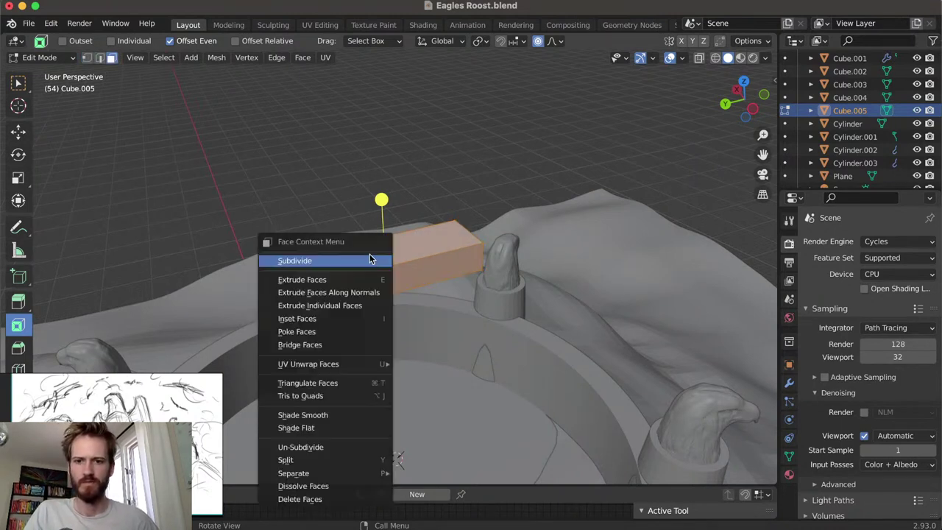
click(359, 263)
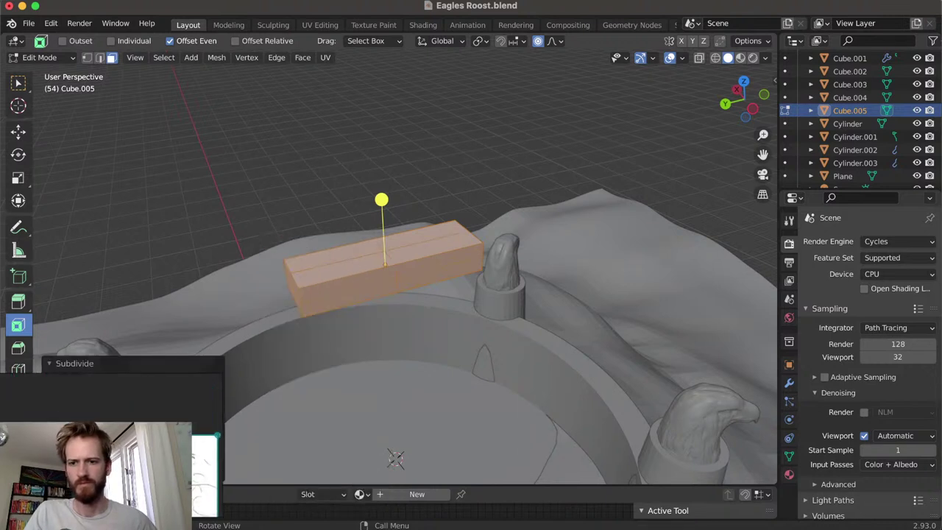
click(89, 369)
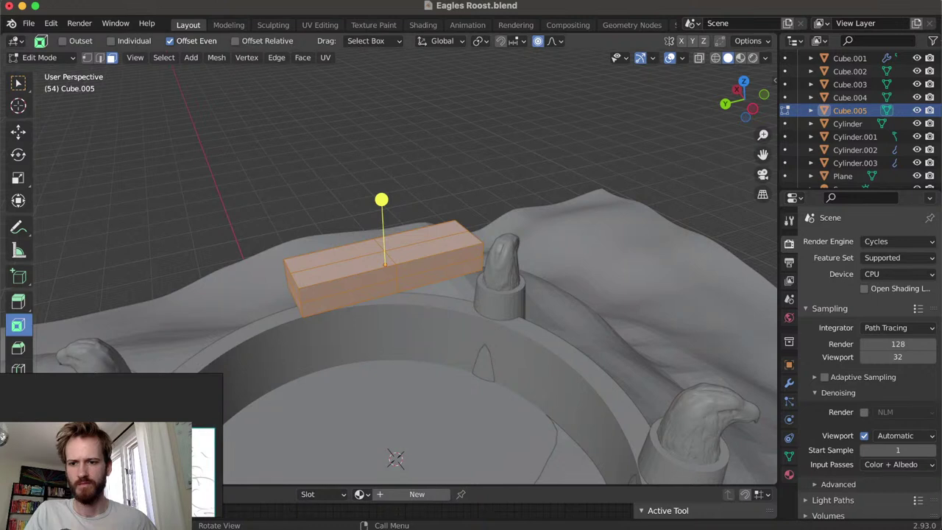
right_click(816, 123)
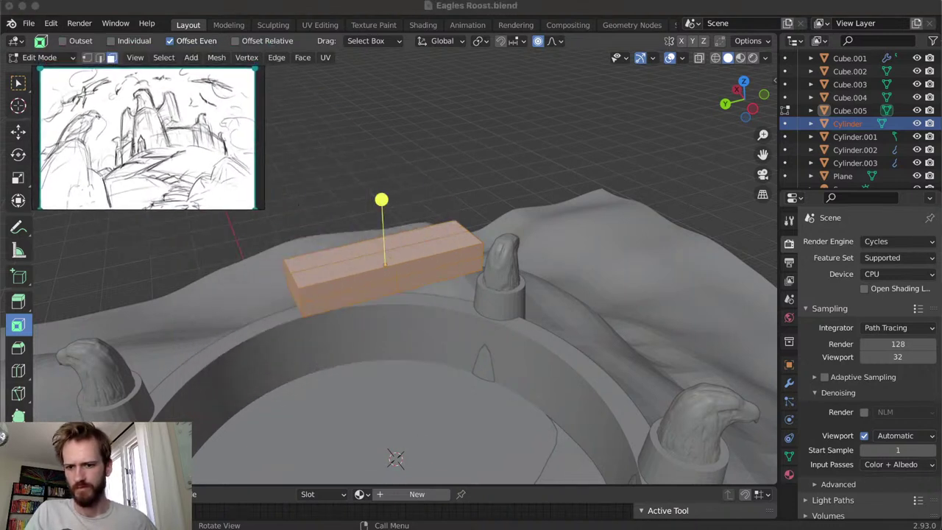
key(shift+r)
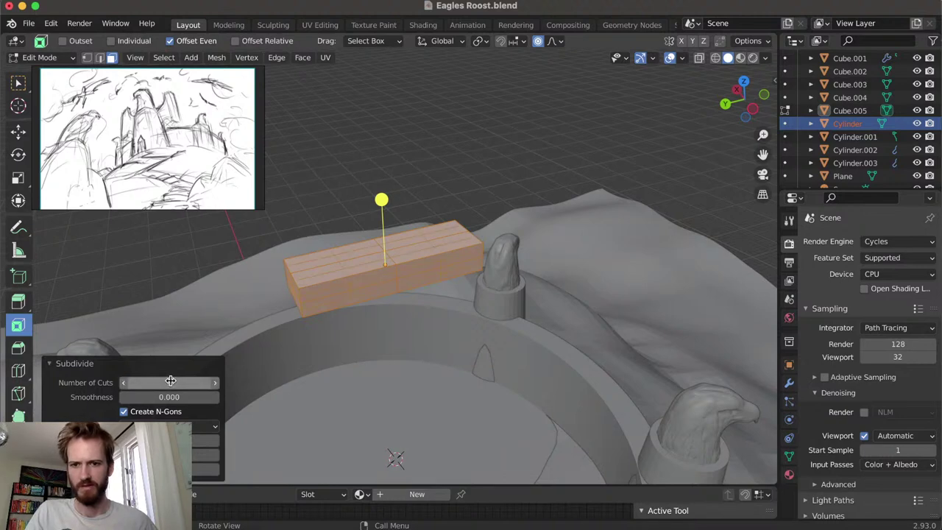
middle_drag(292, 280, 303, 284)
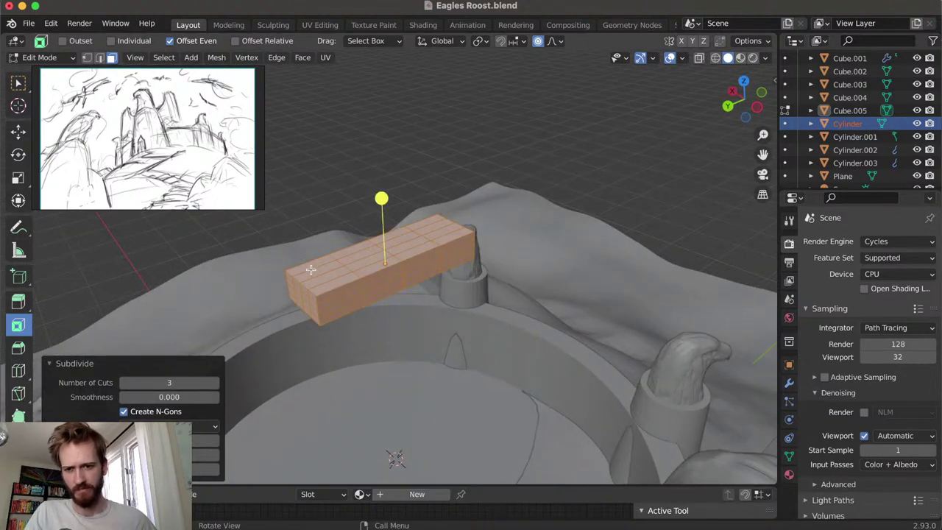
Select the vertices at one end corner of the block and move them about -1.03 m along X with proportional editing
key(Tab)
key(Tab)
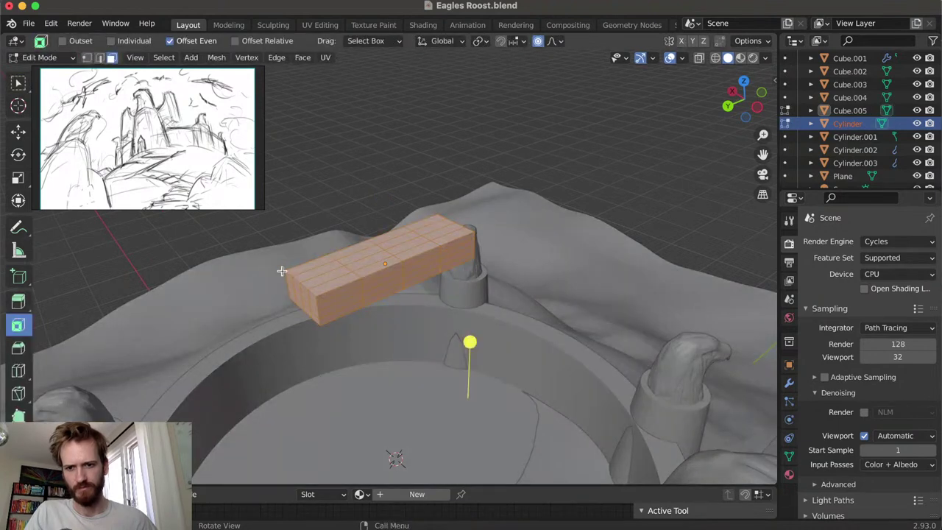
key(1)
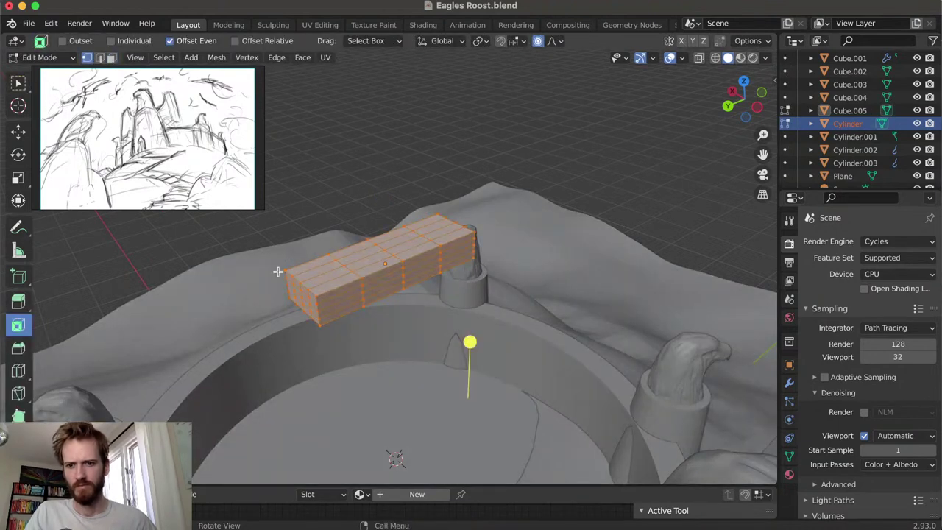
click(213, 287)
drag(212, 288, 324, 323)
key(g)
key(x)
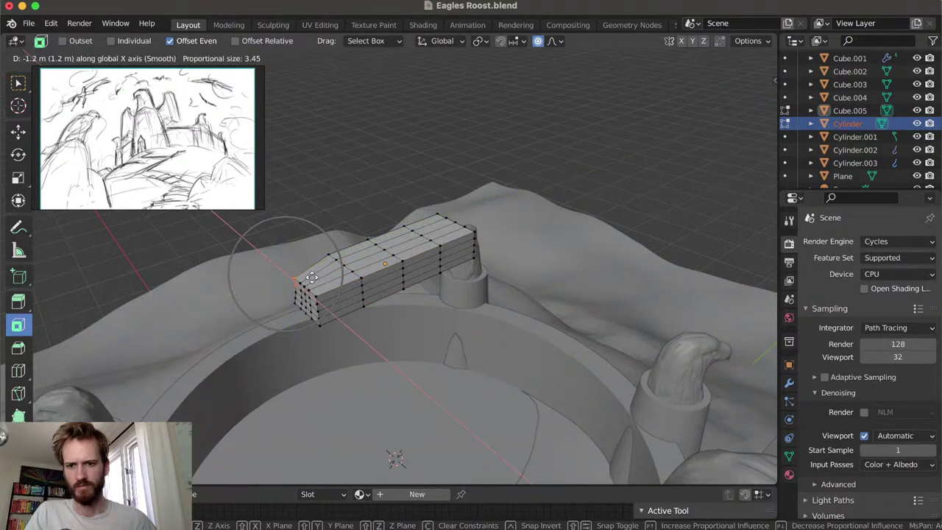
click(309, 273)
Reshape the block's corners freely with proportional editing, including one move of about -0.48, -0.86 and -0.66 m in X, Y and Z
middle_drag(302, 272, 405, 258)
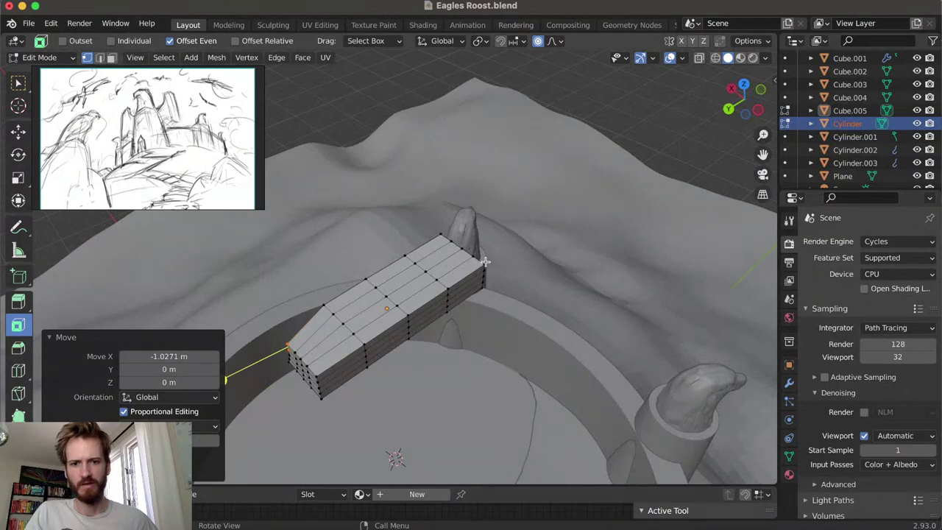
mouse_move(479, 269)
middle_down()
mouse_move(470, 277)
mouse_move(505, 282)
mouse_move(479, 257)
middle_up()
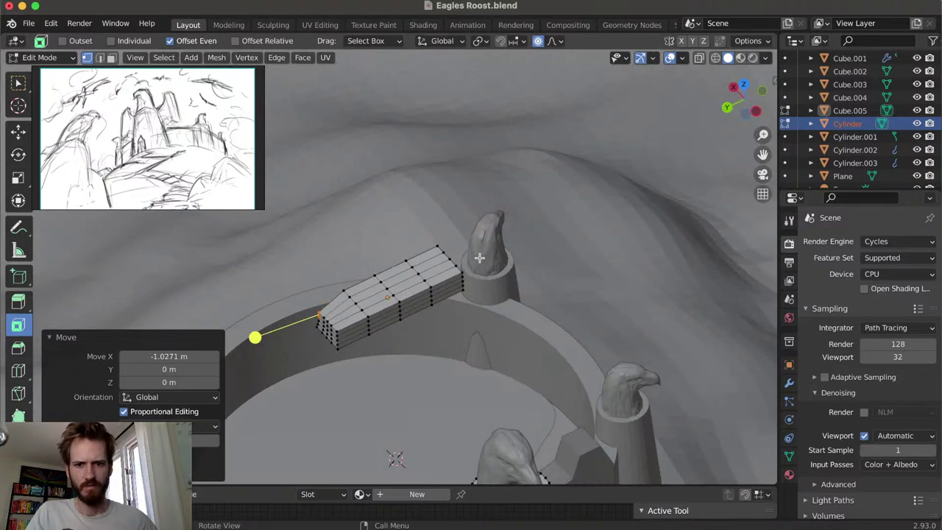
middle_drag(435, 292, 396, 355)
key(g)
click(458, 324)
key(g)
click(397, 356)
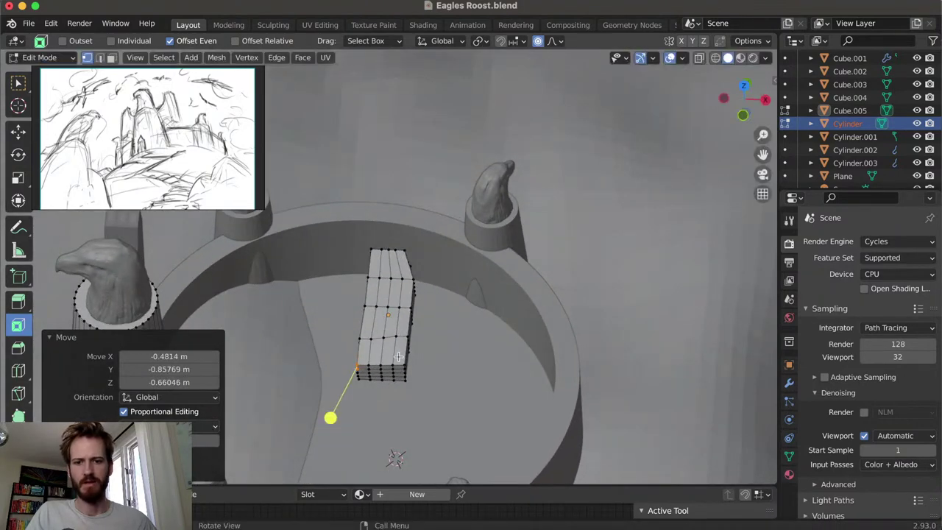
key(g)
click(394, 359)
Lower the block's end corner vertex about 0.88 m along Z with proportional editing
middle_drag(393, 359, 362, 326)
key(g)
key(z)
click(366, 238)
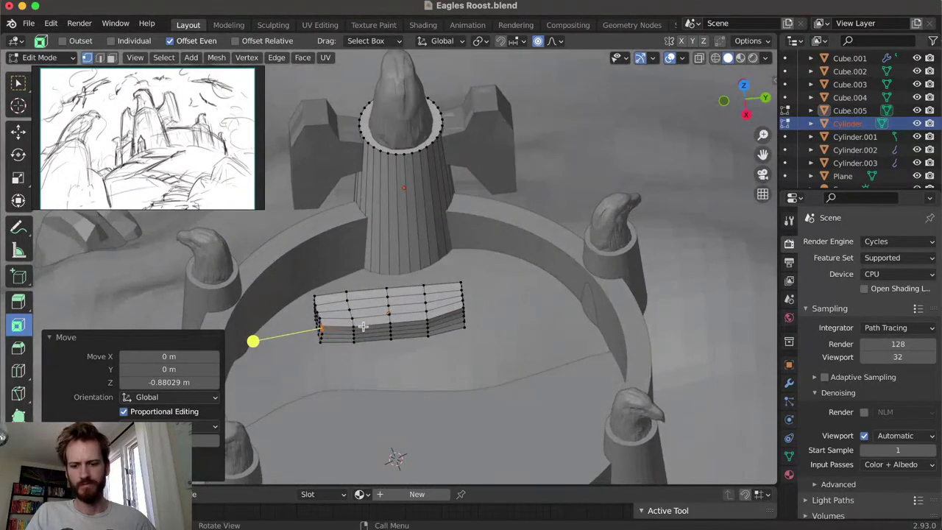
key(g)
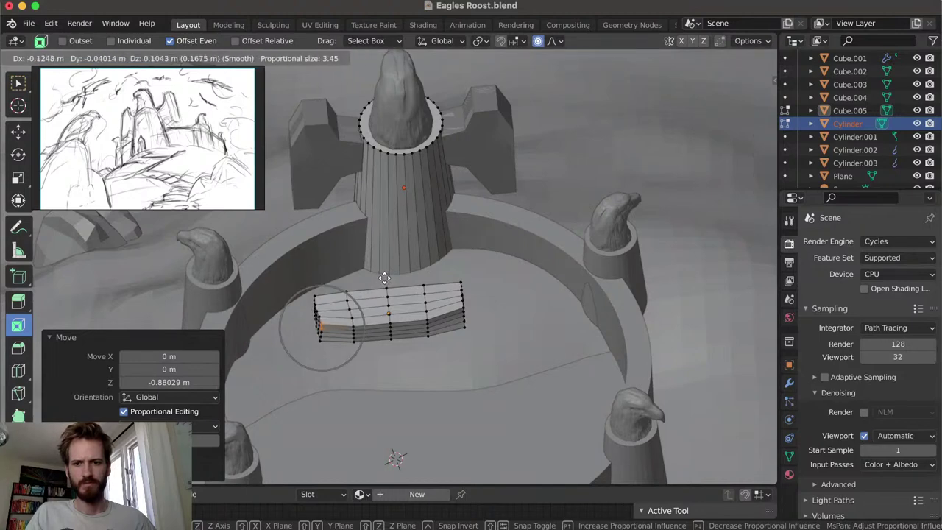
right_click(399, 278)
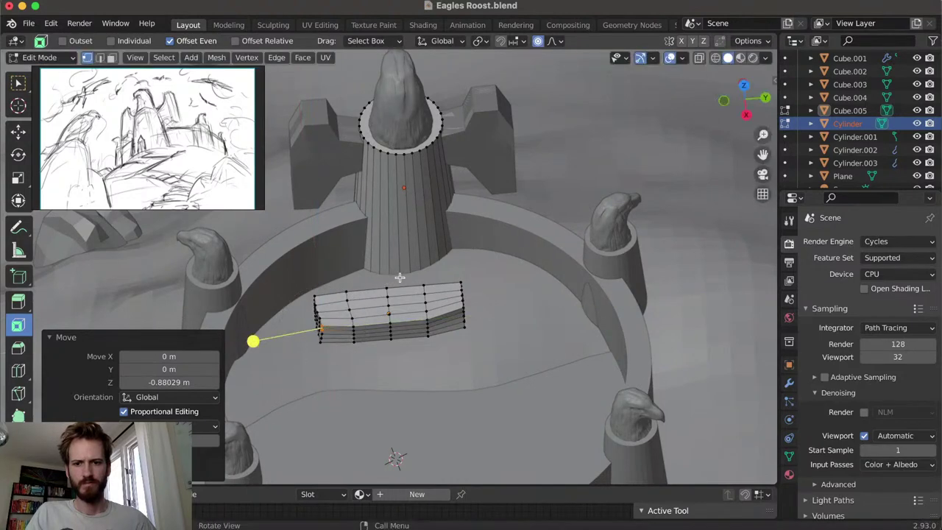
scroll(384, 273, right, 5)
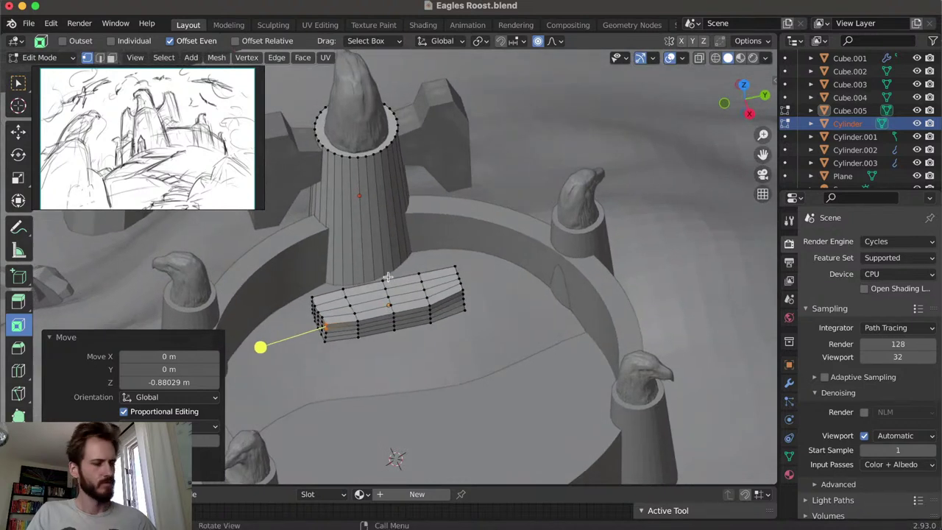
key(g)
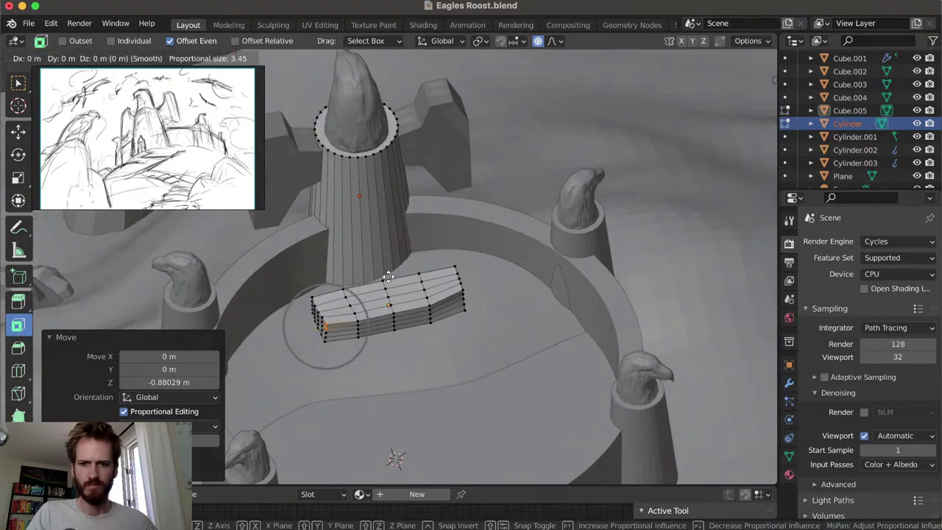
right_click(388, 277)
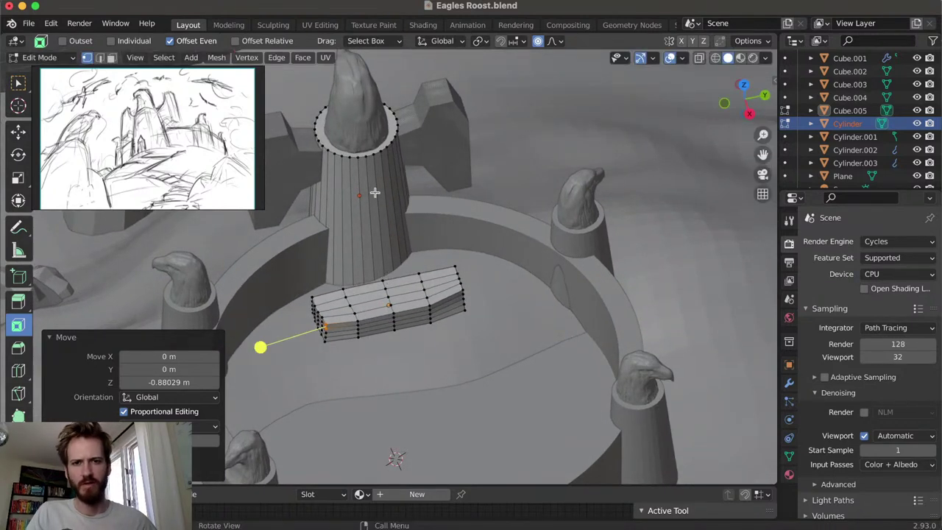
Turn off proportional editing and shift single vertices at the block's end, one of them about -0.18 m in X
middle_drag(335, 324, 388, 298)
key(g)
click(294, 315)
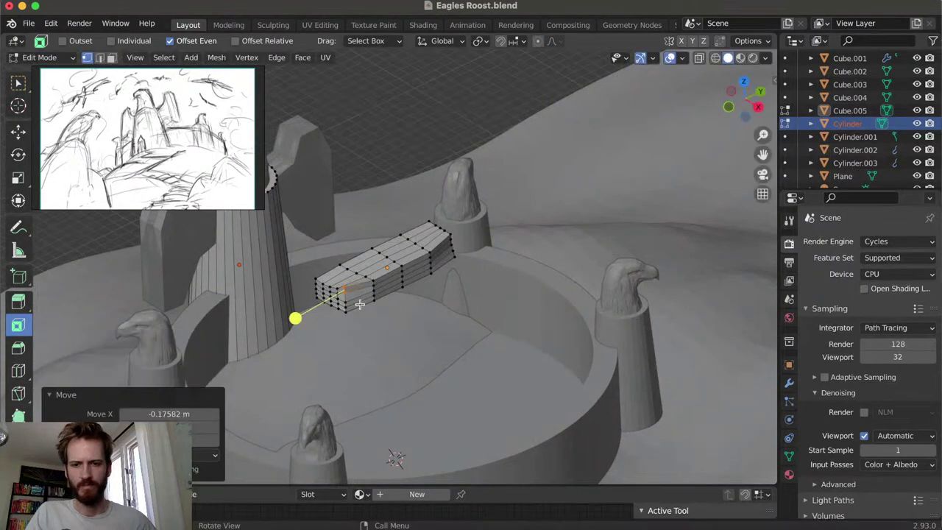
middle_drag(294, 315, 248, 263)
key(g)
click(338, 285)
Move individual vertices along the block's upper edge to make it irregular, one of them about 0.26 m in X
middle_drag(339, 286, 399, 251)
key(g)
click(388, 293)
key(g)
click(455, 263)
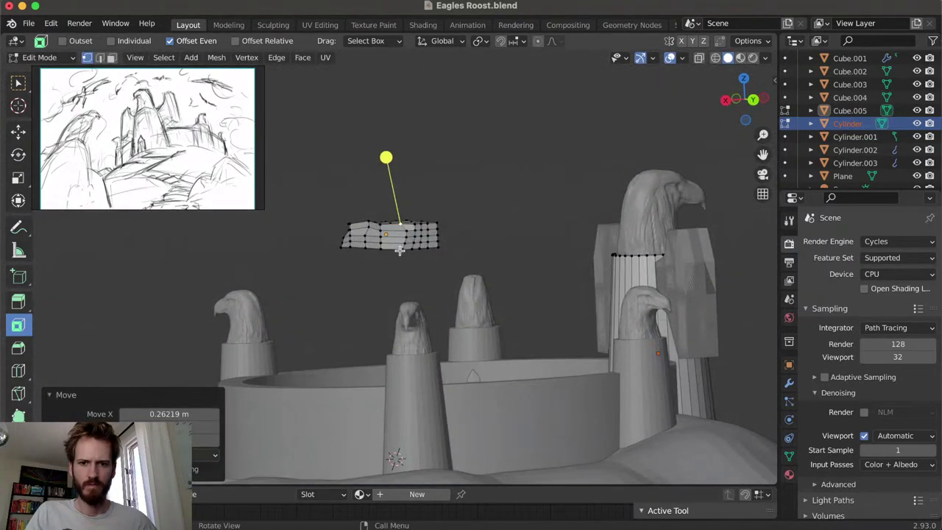
Chip the remaining end corners of the block by moving their vertices freely into a rough stone shape
key(g)
click(470, 287)
middle_drag(471, 286, 525, 279)
key(g)
click(338, 288)
key(g)
click(335, 293)
Leave mesh editing and examine the rough stone block's shape from several sides
middle_drag(447, 285, 471, 299)
key(Tab)
key(Tab)
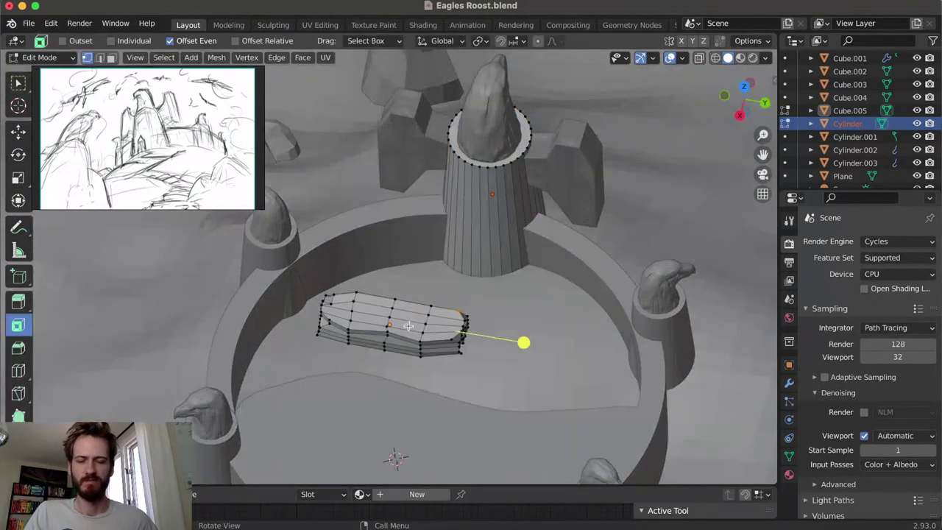
middle_drag(398, 324, 398, 305)
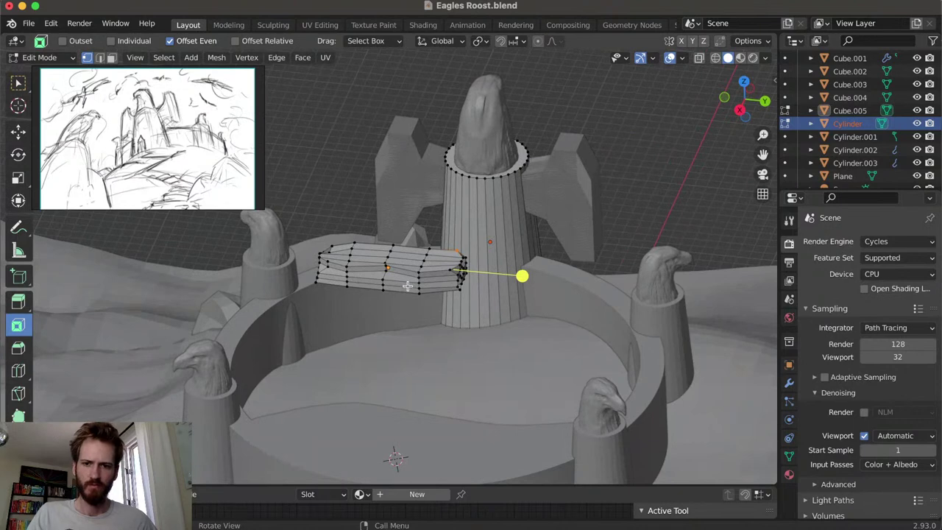
key(Tab)
key(Tab)
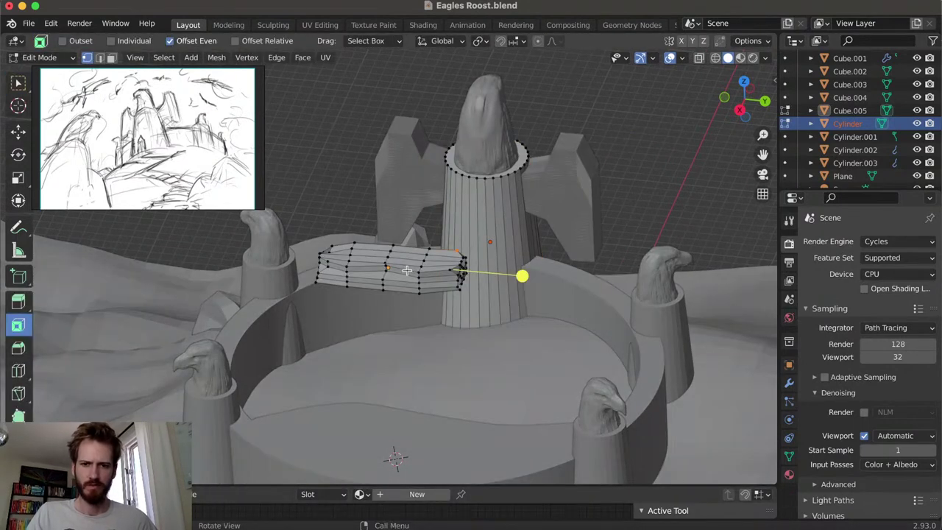
middle_drag(403, 270, 434, 263)
key(Tab)
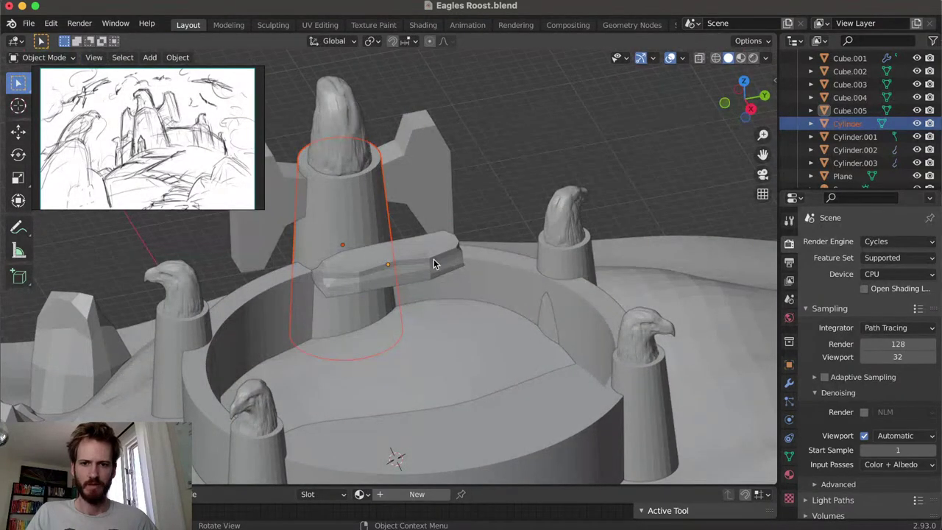
Assign the existing Material.002 to the rough stone block
click(434, 264)
mouse_move(454, 294)
middle_down()
mouse_move(480, 304)
mouse_move(467, 296)
middle_up()
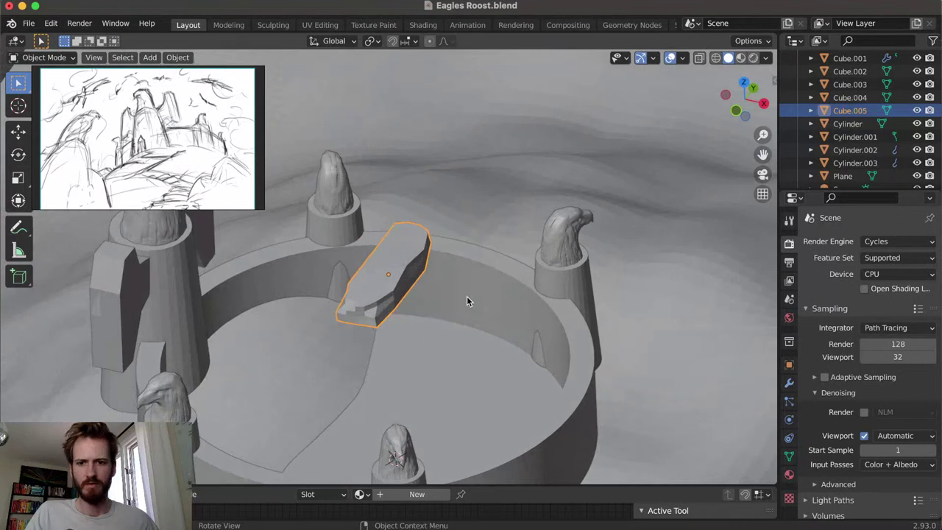
click(359, 494)
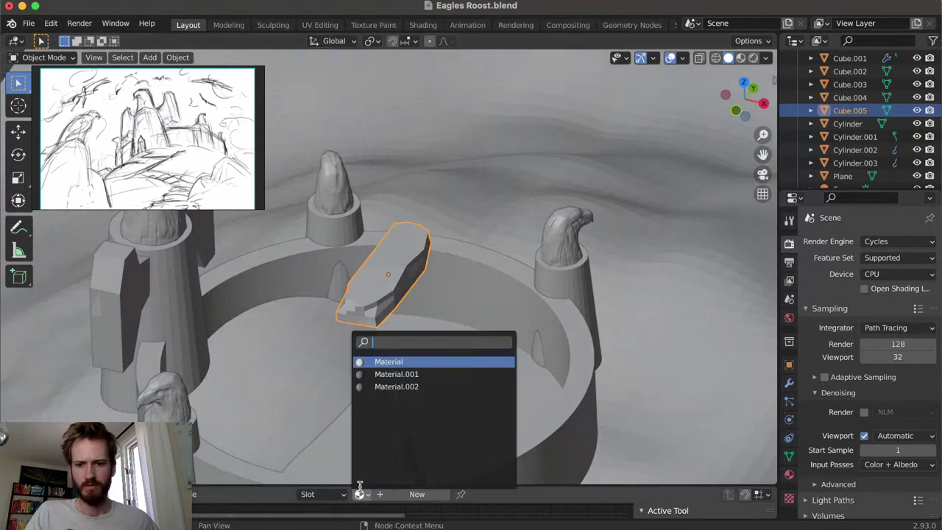
click(395, 387)
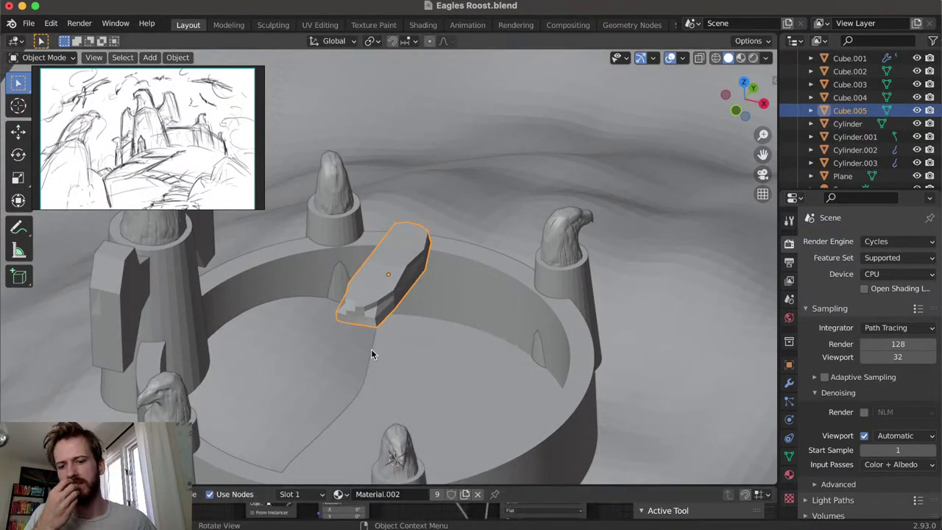
Duplicate the rough stone block about -5.4 m along X to place a second block beside it
key(shift+d)
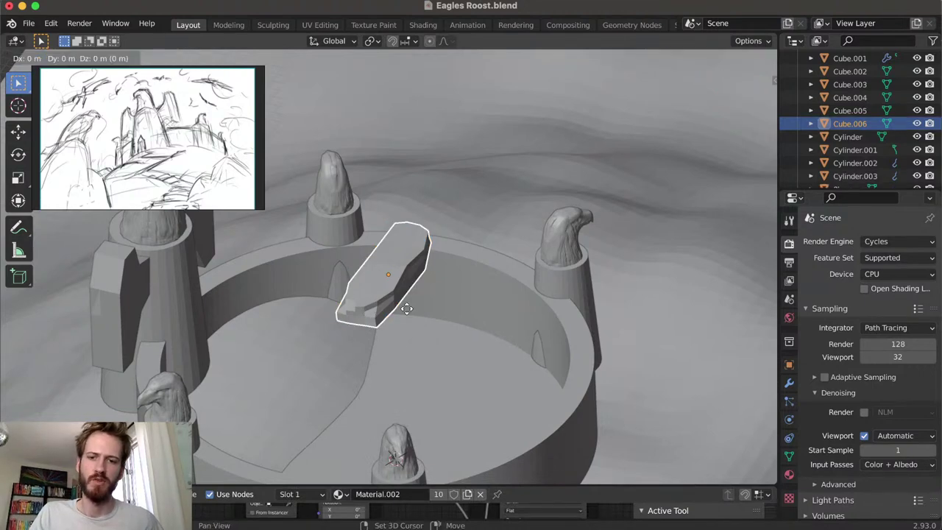
click(349, 289)
middle_drag(348, 289, 312, 315)
mouse_move(402, 255)
middle_down()
mouse_move(338, 273)
mouse_move(389, 267)
mouse_move(375, 271)
mouse_move(390, 256)
middle_up()
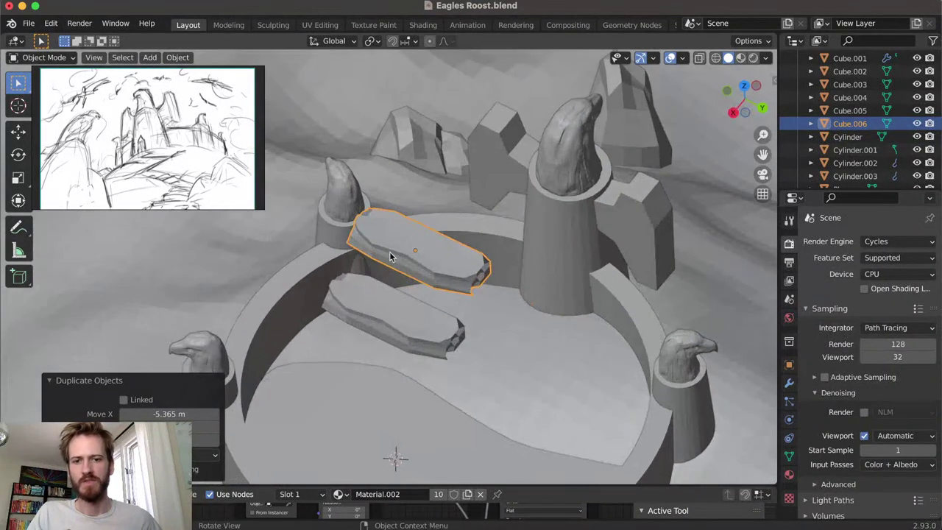
Reshape the second block by selecting faces along its side and end and moving them freely
key(Tab)
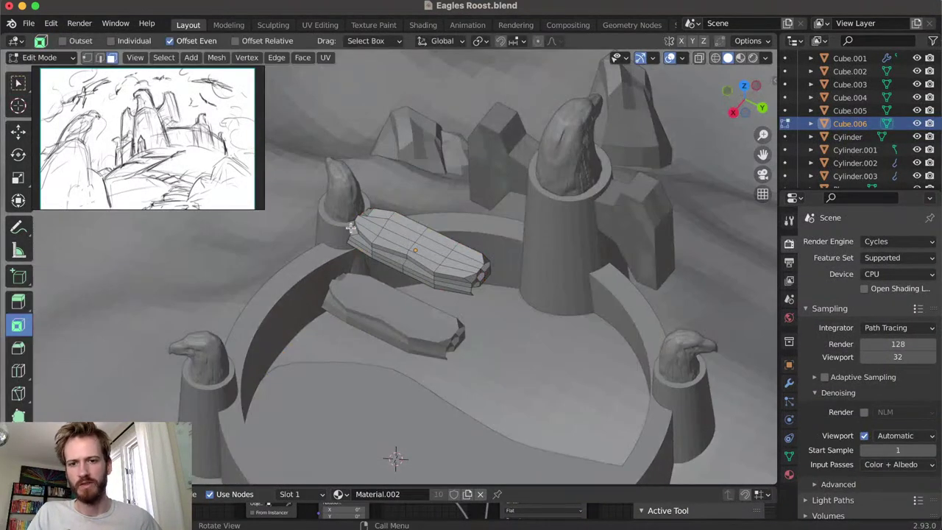
drag(351, 228, 387, 248)
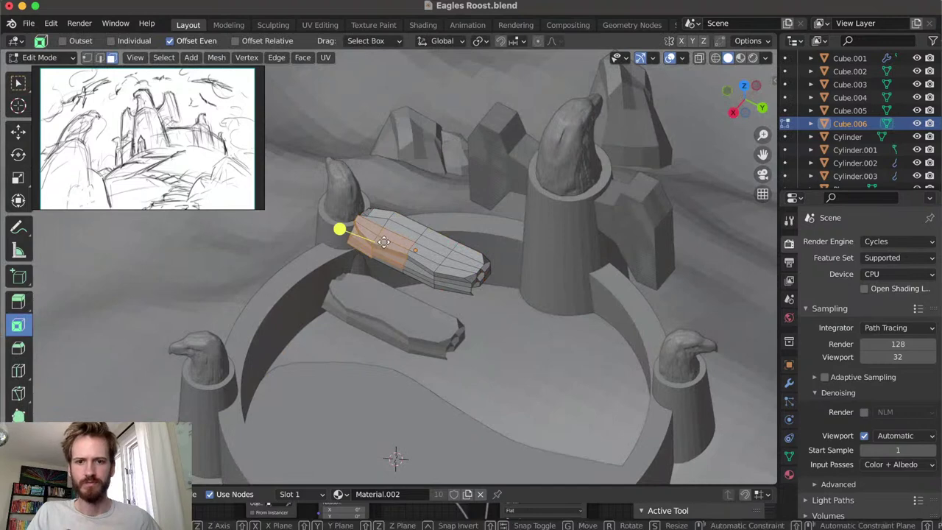
key(g)
click(395, 245)
middle_drag(396, 245, 380, 257)
key(g)
click(464, 247)
middle_drag(433, 256, 407, 247)
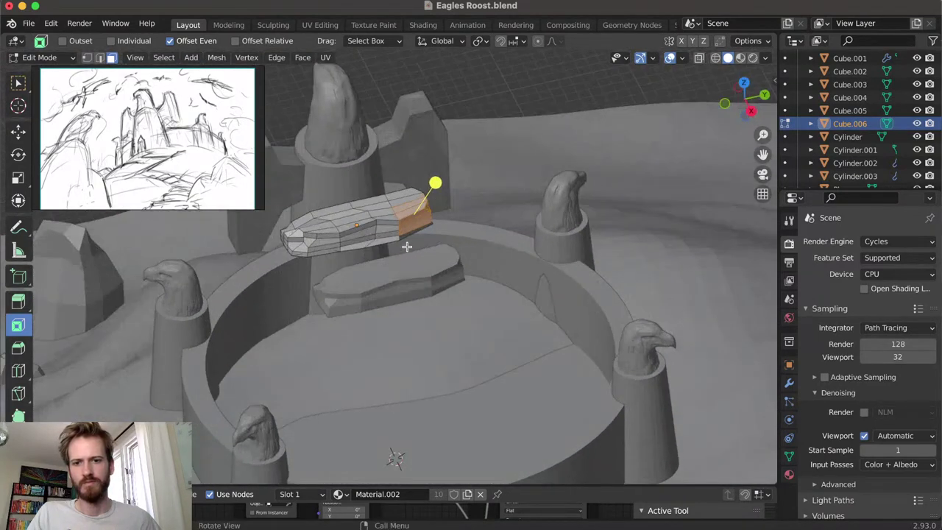
Move more of the second block's faces, including the upper ones about -1 m along X, and leave mesh editing
middle_drag(412, 279, 456, 210)
click(360, 269)
key(g)
click(375, 267)
key(g)
click(372, 247)
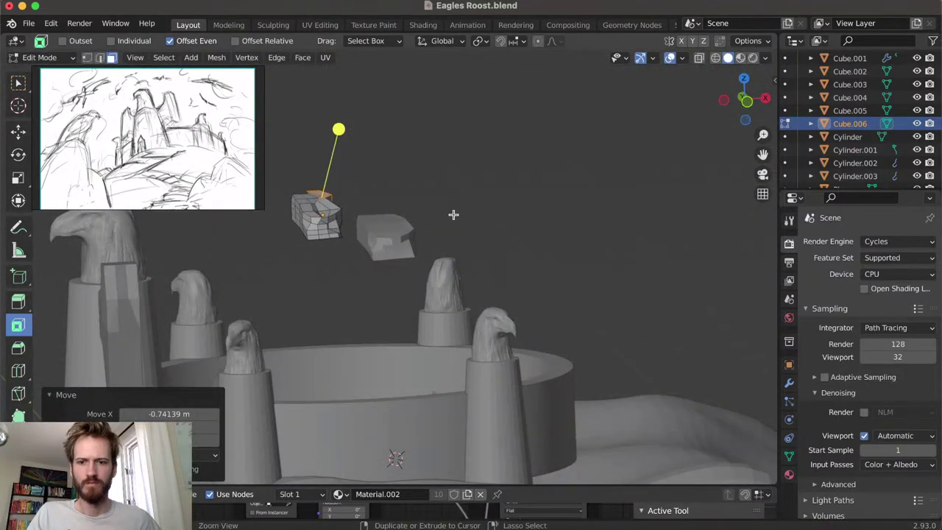
key(g)
key(x)
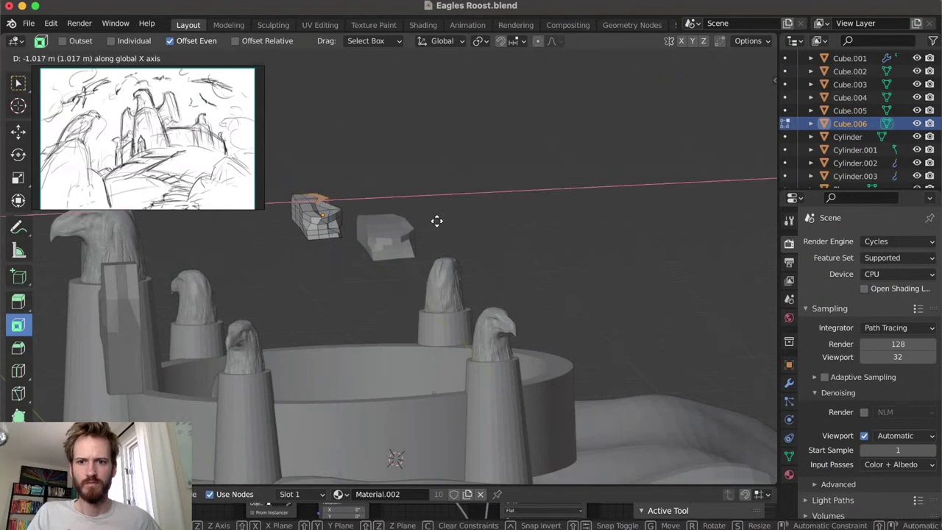
click(437, 223)
middle_drag(437, 224, 532, 320)
key(Tab)
Duplicate the original stone block to its other side as a third block and scale it along Y
click(389, 295)
key(shift+d)
click(377, 302)
key(s)
key(y)
click(427, 299)
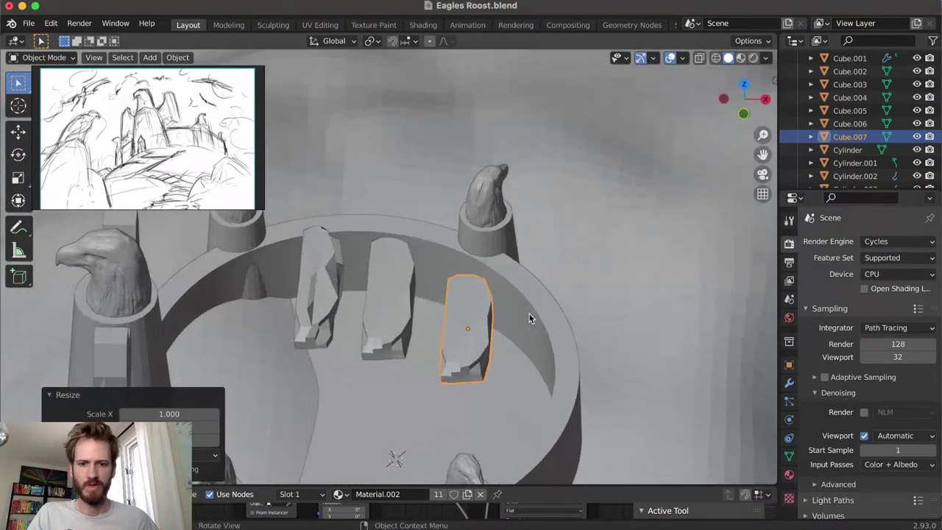
Rotate the third block -180° about the Z axis
key(r)
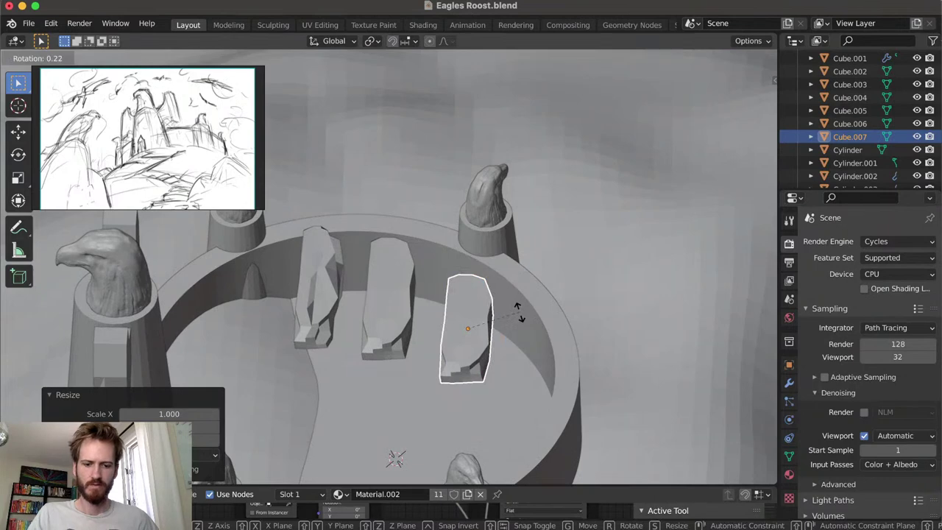
text(z)
text(-180)
key(Return)
middle_drag(519, 308, 452, 339)
Reshape the third block's end by moving its mesh elements freely and along Y
key(Tab)
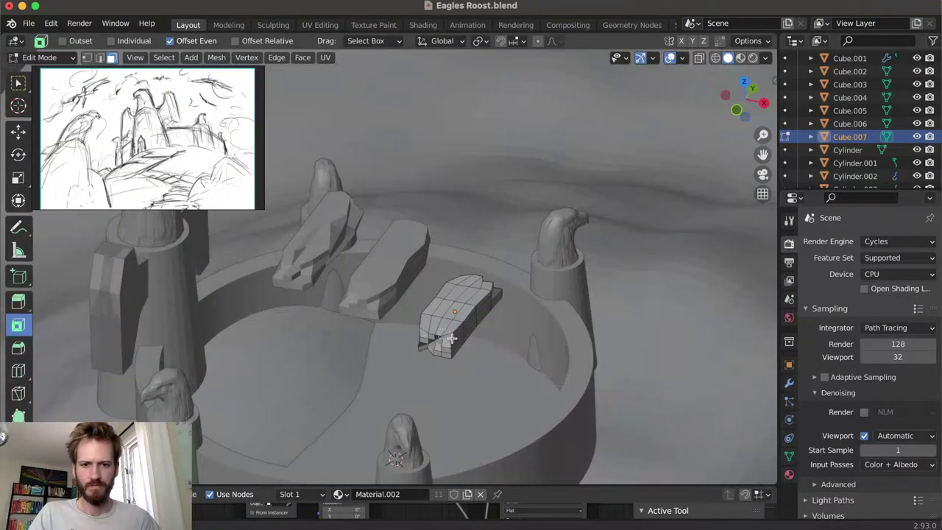
key(g)
click(457, 337)
middle_drag(458, 337, 336, 404)
key(g)
key(y)
click(409, 397)
middle_drag(409, 397, 363, 346)
Move a face on the third block's side along X and leave mesh editing
click(423, 376)
key(g)
key(x)
click(418, 371)
click(472, 334)
mouse_move(472, 334)
middle_down()
mouse_move(508, 306)
mouse_move(459, 312)
mouse_move(460, 333)
mouse_move(448, 223)
mouse_move(482, 322)
middle_up()
key(Tab)
Move the third block about 0.9 m along Y and stretch it along Y by a factor of about 1.2
key(g)
key(y)
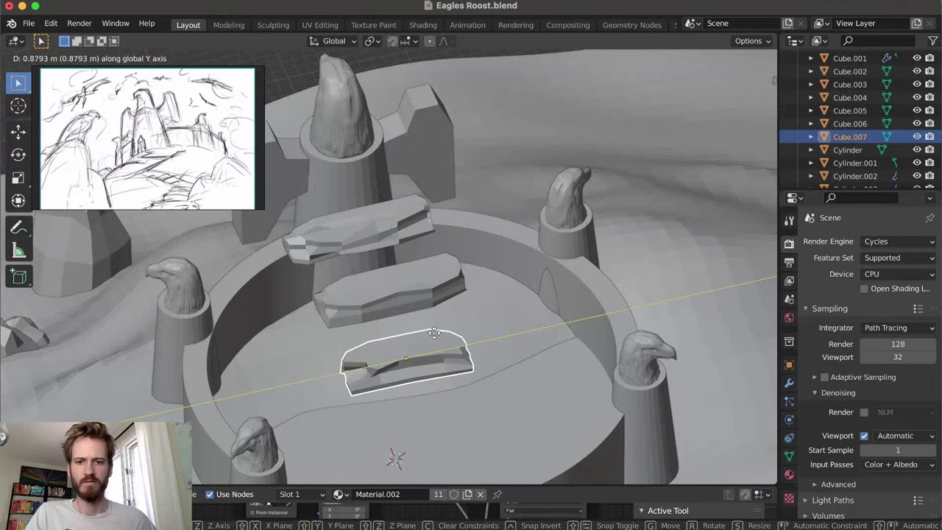
click(431, 337)
key(s)
key(y)
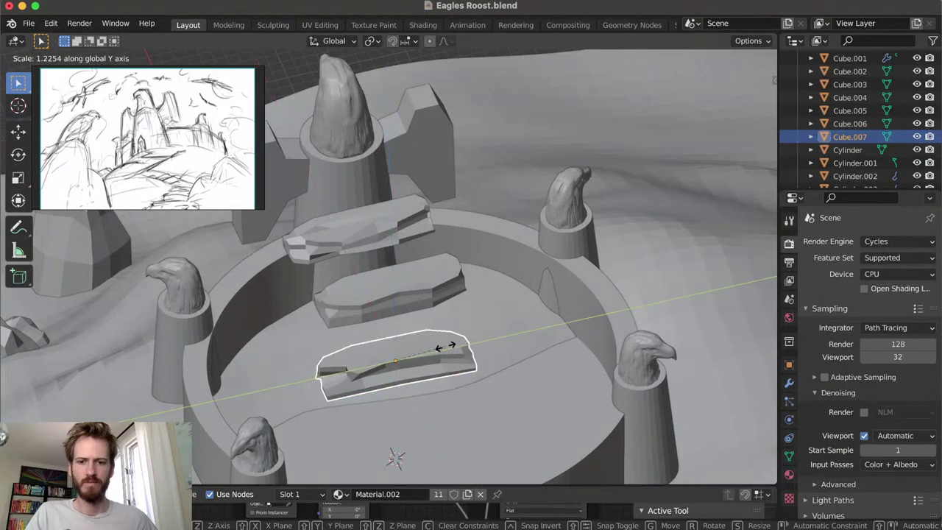
click(446, 346)
mouse_move(446, 342)
middle_down()
mouse_move(467, 286)
mouse_move(512, 304)
mouse_move(471, 315)
mouse_move(429, 350)
middle_up()
Raise the third block along Z and shift it along X toward the middle block
key(g)
key(z)
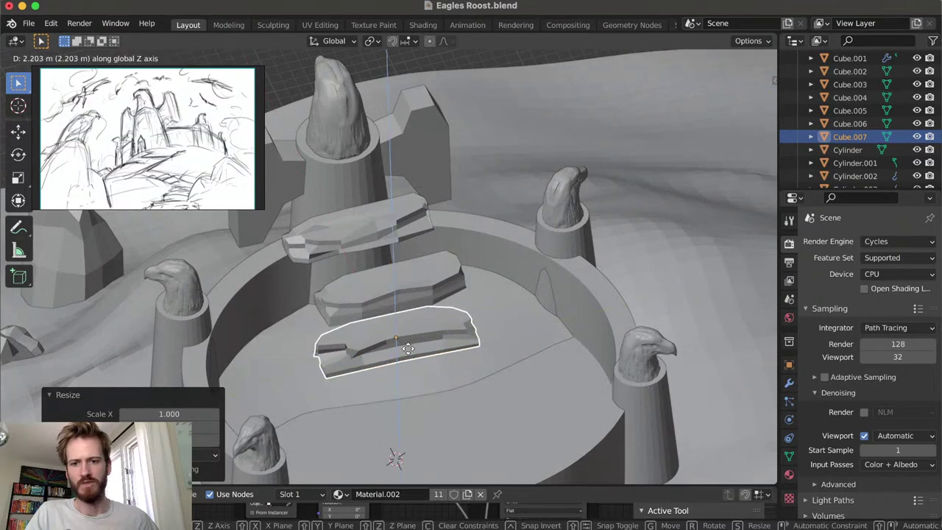
click(400, 335)
middle_drag(401, 333, 523, 304)
key(g)
key(x)
click(480, 314)
Fine-tune the third block's height and sideways position so it sits just below the middle block
key(g)
key(z)
click(479, 338)
middle_drag(479, 336, 383, 303)
key(g)
key(z)
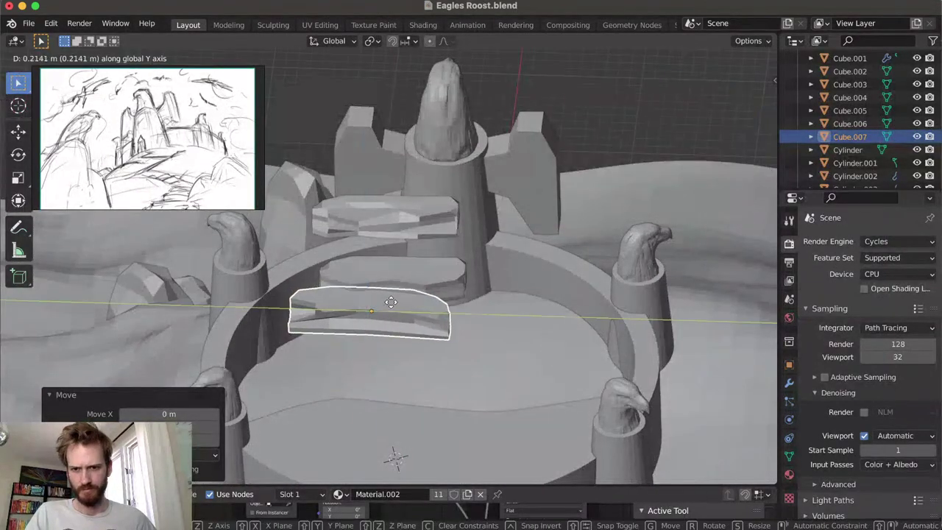
click(388, 310)
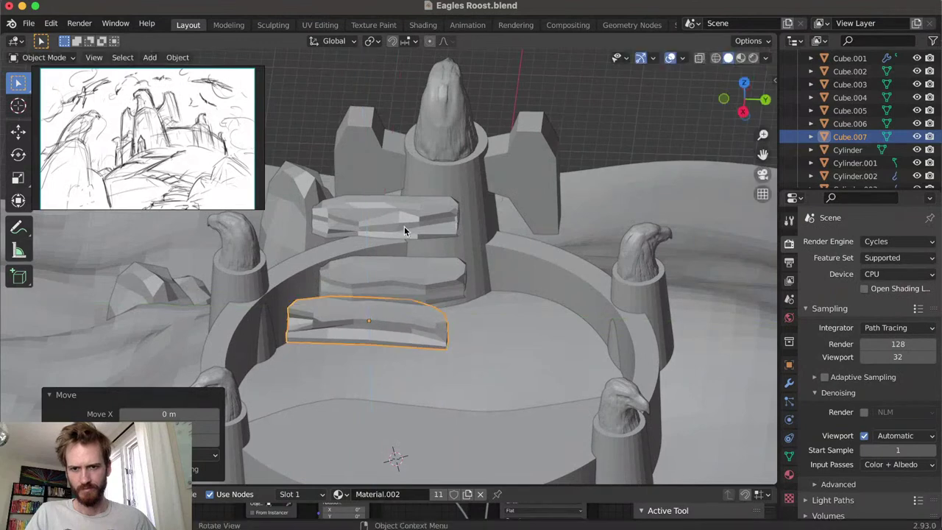
Lower the second block along Z and move it about 1.6 m along X toward the middle block
click(402, 234)
key(g)
key(z)
click(405, 281)
middle_drag(406, 281, 469, 275)
key(g)
key(x)
click(458, 301)
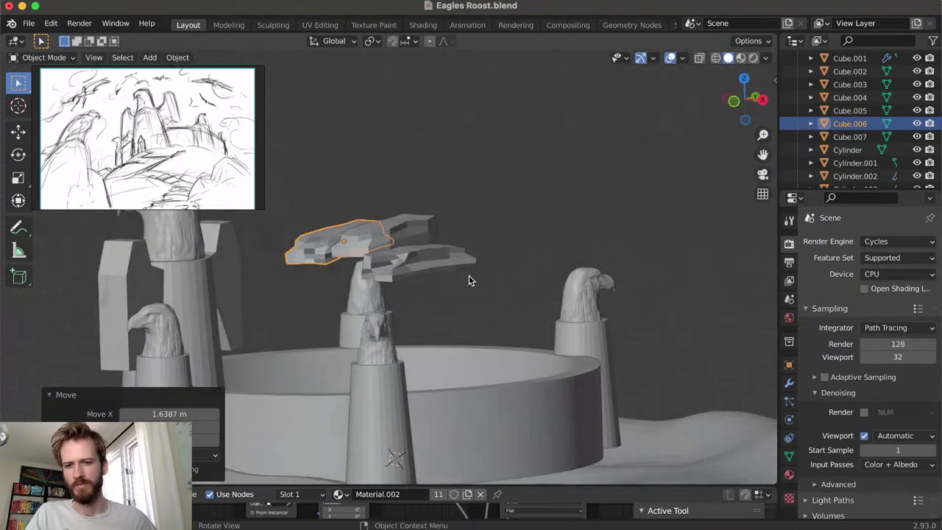
Raise the second block above the middle block and shift it about 0.9 m along X
key(g)
key(z)
click(473, 253)
key(g)
key(z)
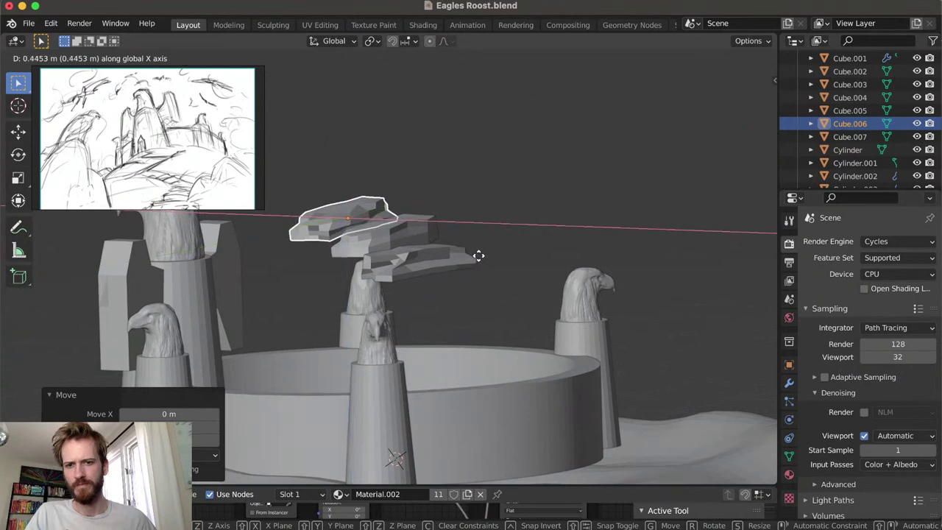
click(483, 259)
middle_drag(483, 259, 432, 287)
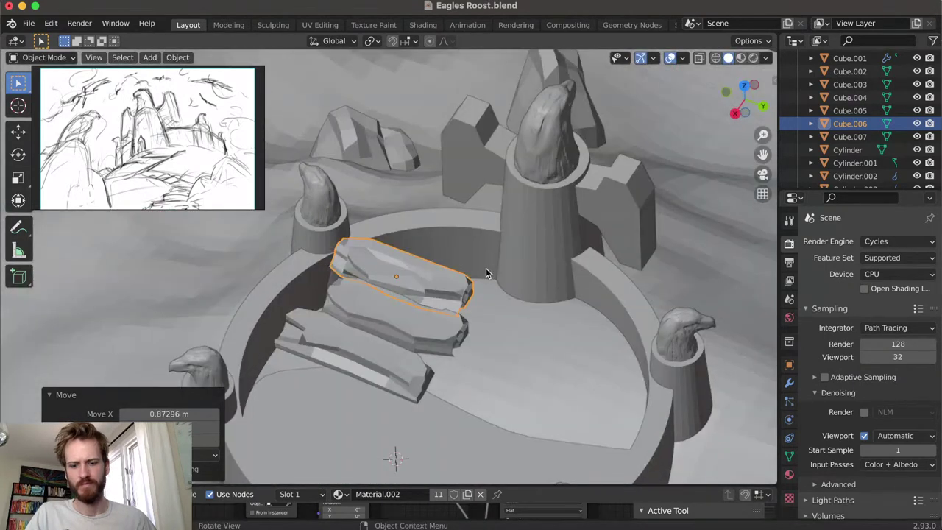
Rotate the uppermost block about 17° and the lowest block about -14° around the Z axis
key(r)
key(z)
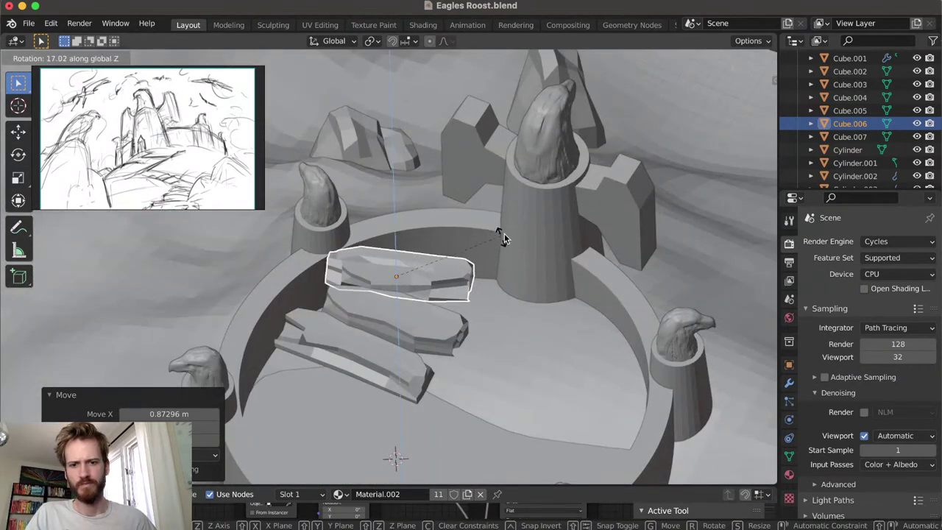
click(504, 233)
click(383, 347)
key(r)
key(z)
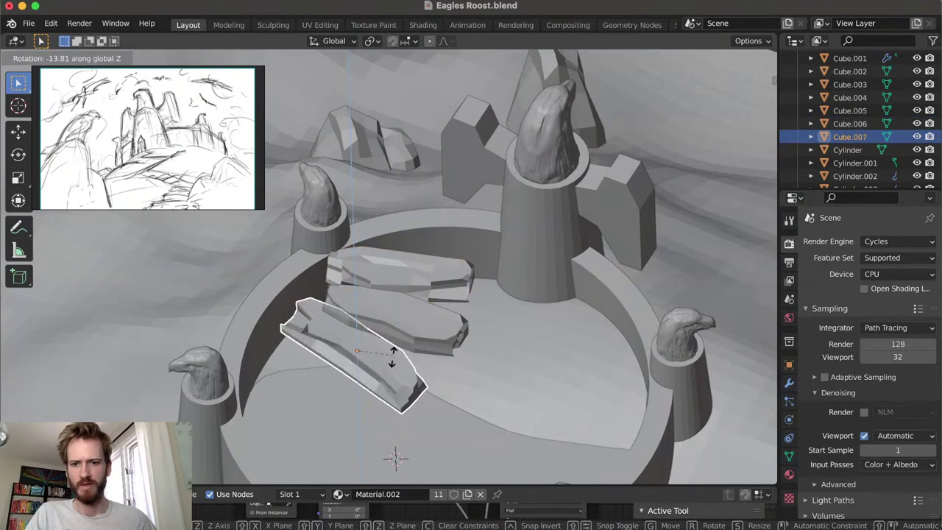
click(392, 356)
middle_drag(392, 356, 416, 312)
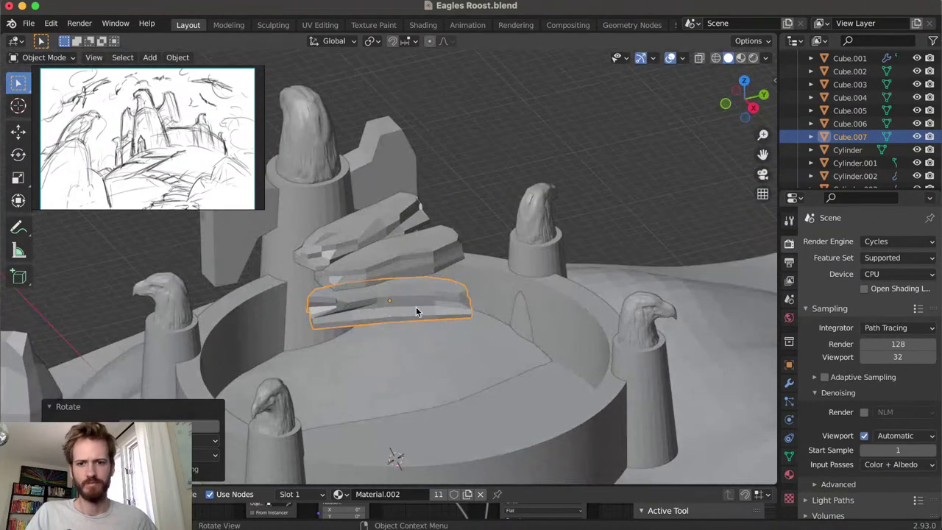
Select all three rough stone blocks together
middle_drag(468, 287, 393, 322)
click(436, 317)
shift+click(393, 313)
shift+click(390, 338)
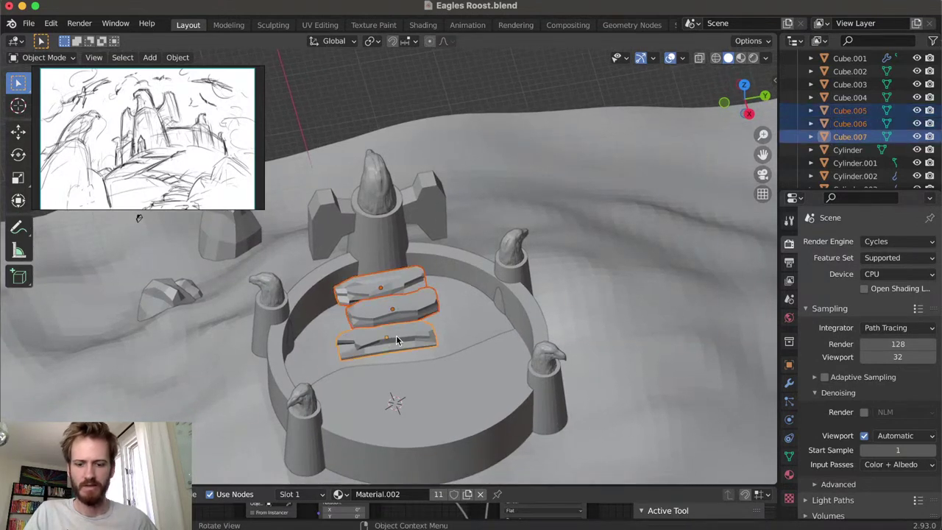
mouse_move(397, 340)
middle_down()
mouse_move(394, 383)
mouse_move(397, 342)
middle_up()
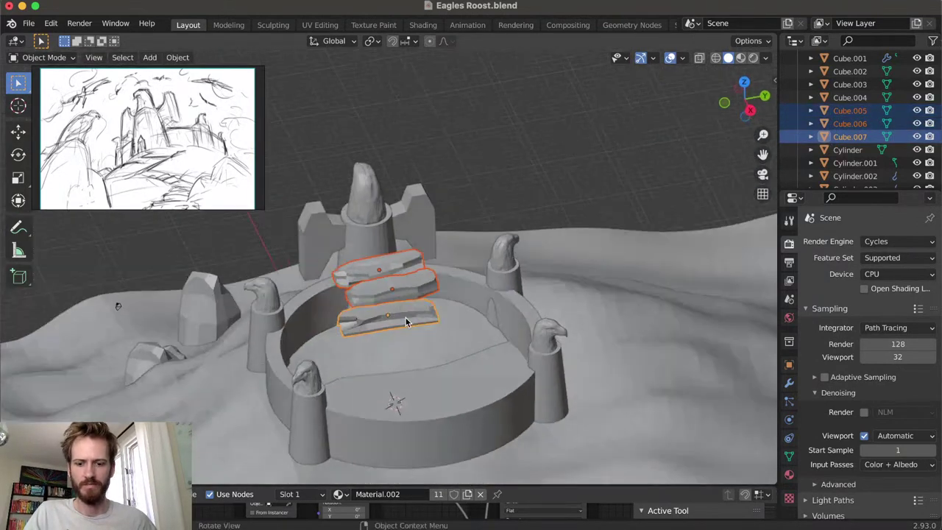
key(shift+d)
key(shift+y)
click(264, 340)
middle_drag(263, 341, 401, 317)
key(ctrl+z)
Duplicate the three stone blocks in the negative Y direction and join the copies into one object
key(shift+d)
key(y)
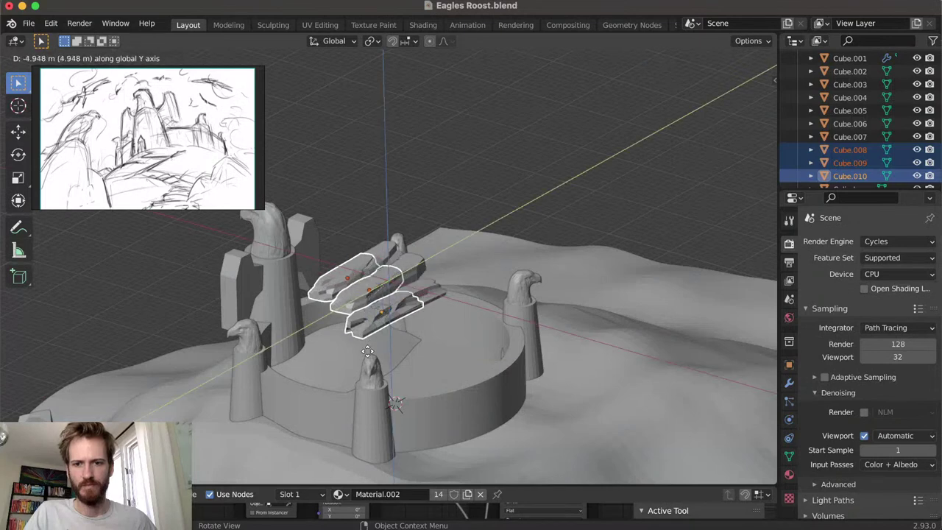
click(333, 382)
middle_drag(333, 381, 311, 376)
key(ctrl+j)
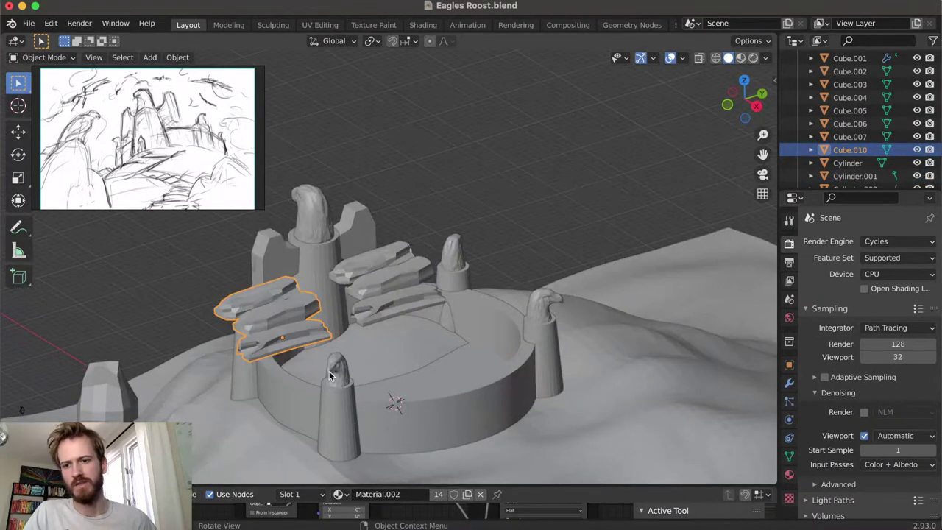
Duplicate the joined block group about -14.4 m along X
middle_drag(361, 351, 364, 315)
key(shift+d)
key(x)
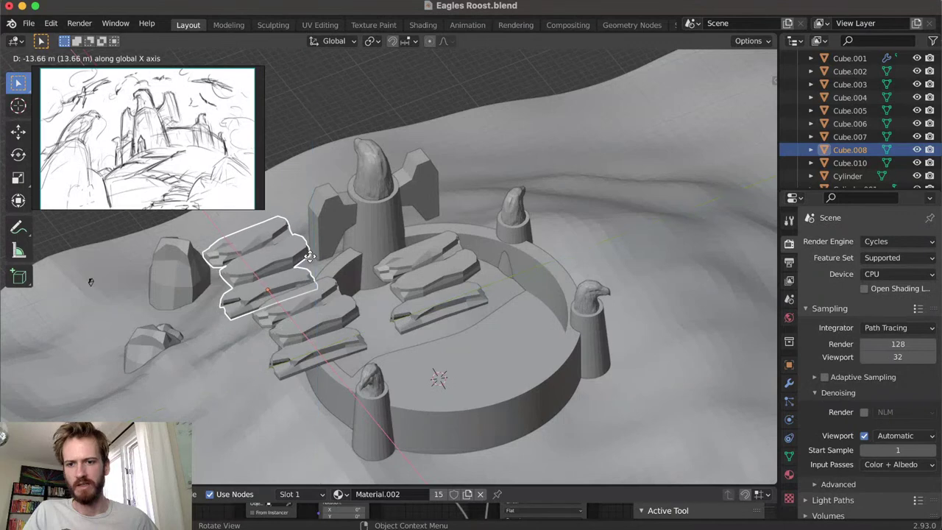
click(309, 254)
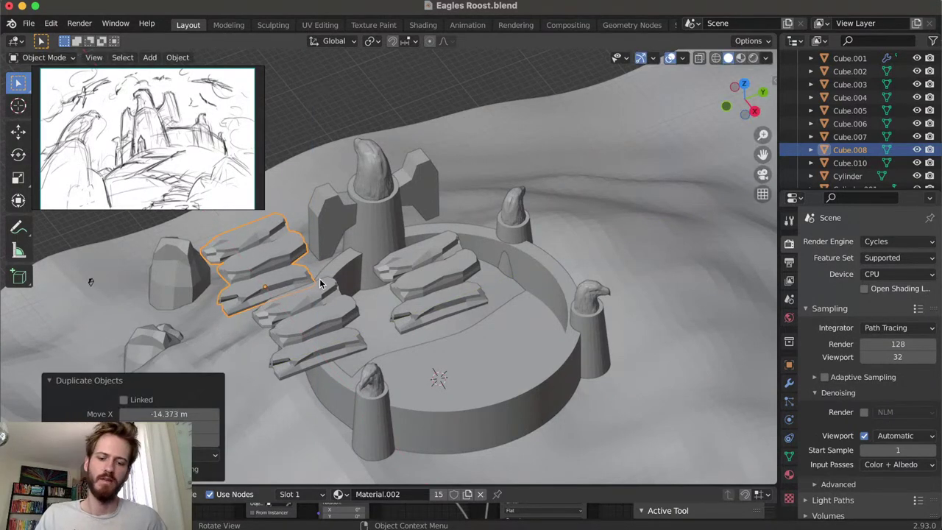
middle_drag(322, 280, 235, 255)
right_click(259, 244)
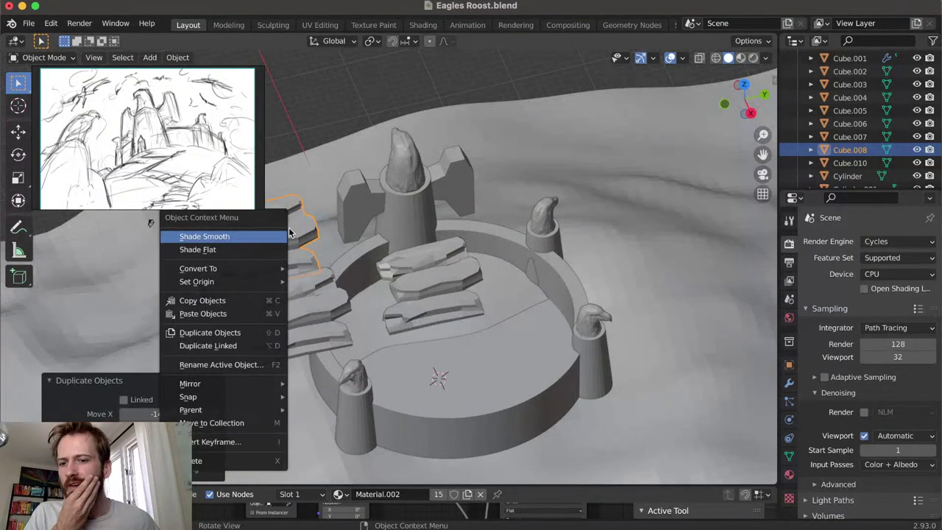
key(Escape)
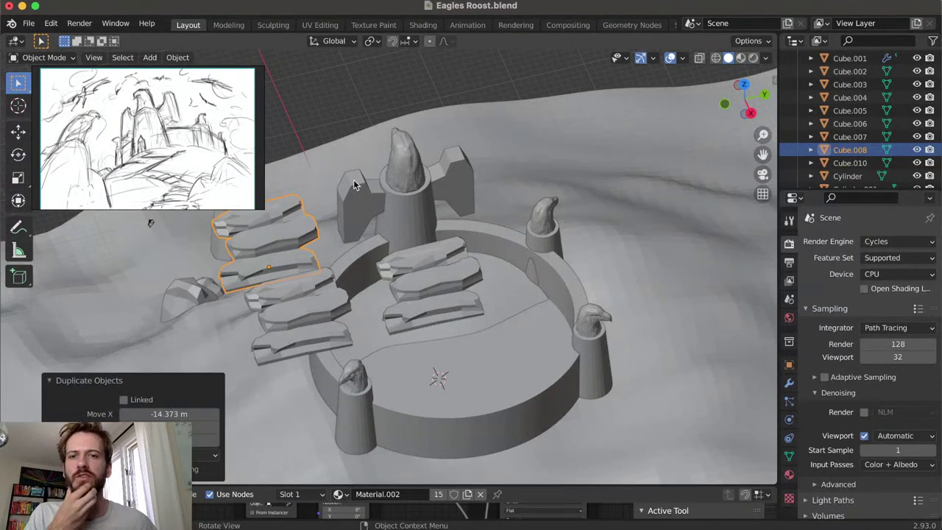
middle_drag(656, 216, 598, 165)
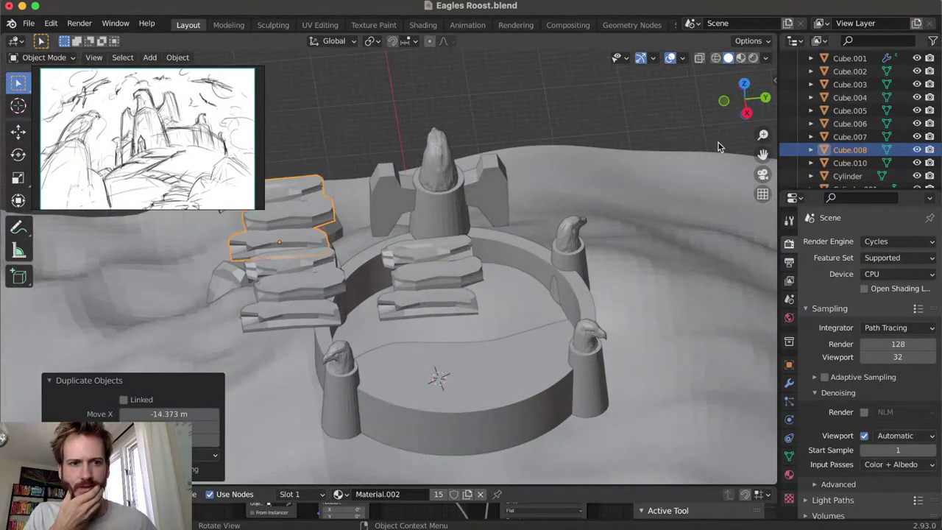
Show the viewport's view and 3D cursor settings and check the collections list there
click(774, 80)
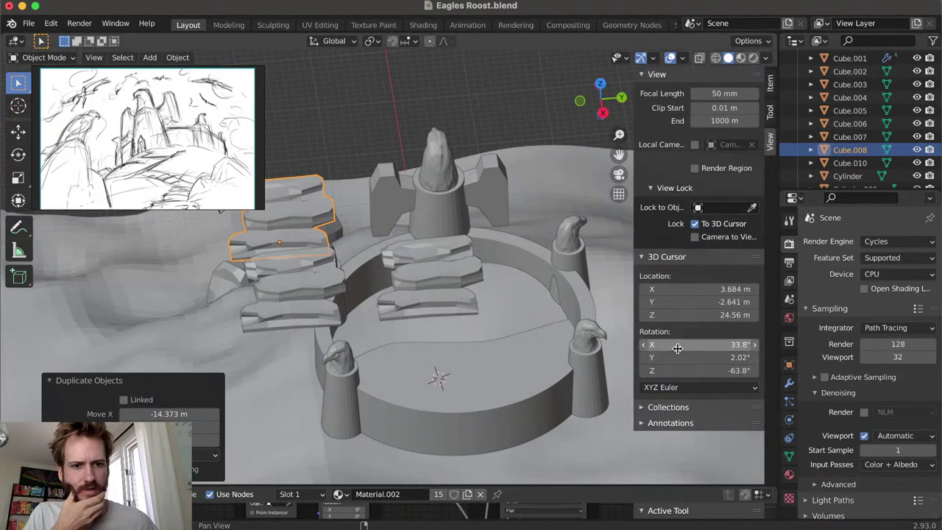
click(656, 409)
click(660, 408)
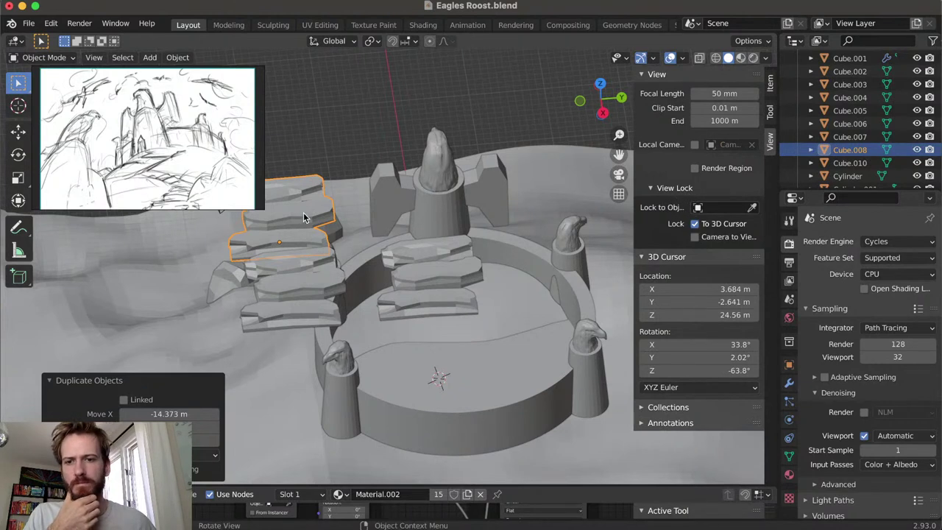
click(301, 236)
click(269, 228)
middle_drag(311, 242, 371, 250)
key(m)
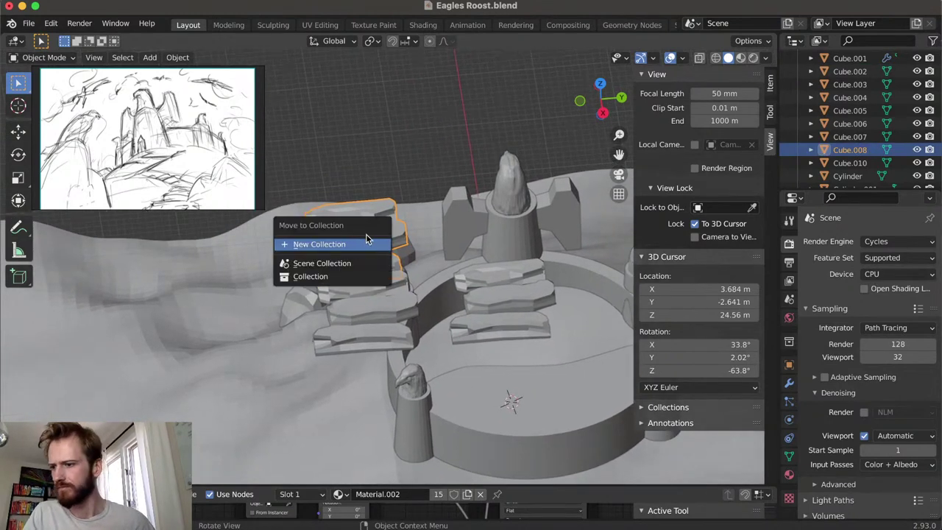
key(Escape)
Hide the viewport sidebar and move the duplicated block group vertically along Z
middle_drag(368, 243, 417, 309)
key(n)
key(z)
click(441, 269)
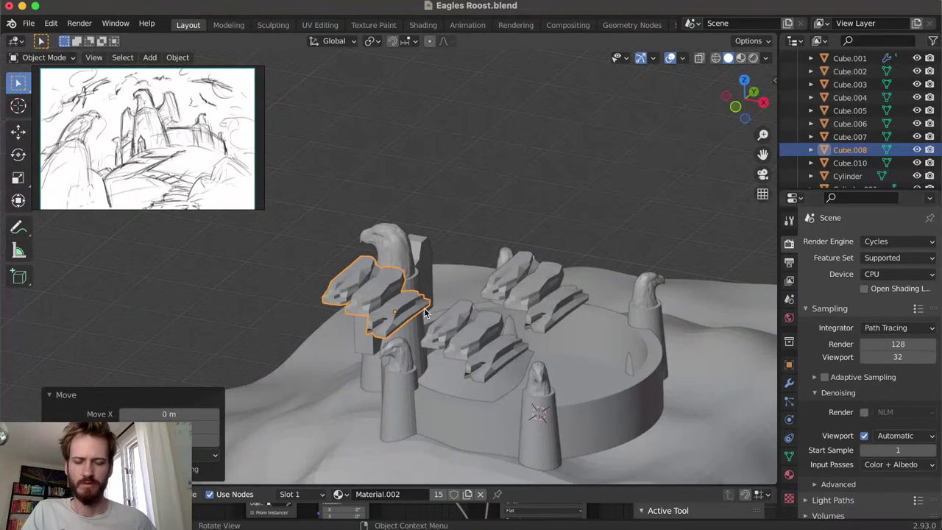
Flip the duplicated block group 180° about the X axis and turn it about the Z axis
key(r)
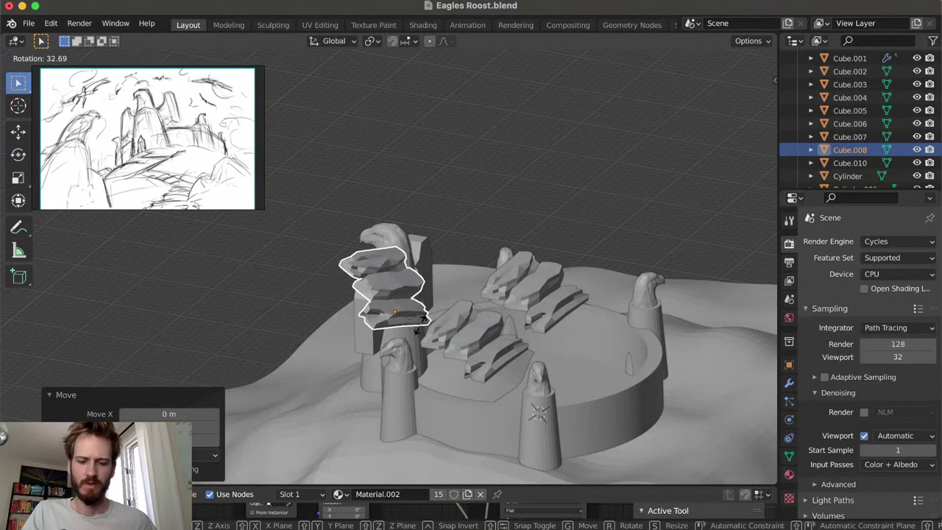
key(x)
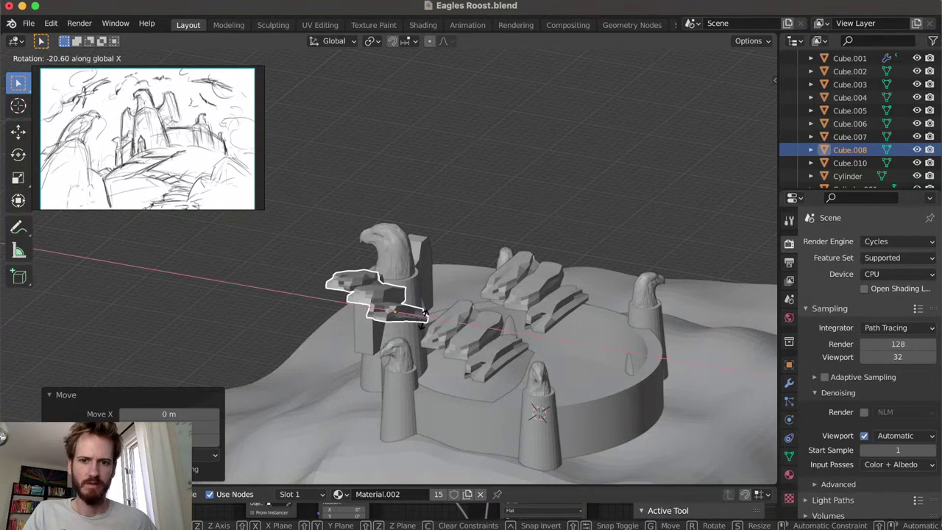
text(180)
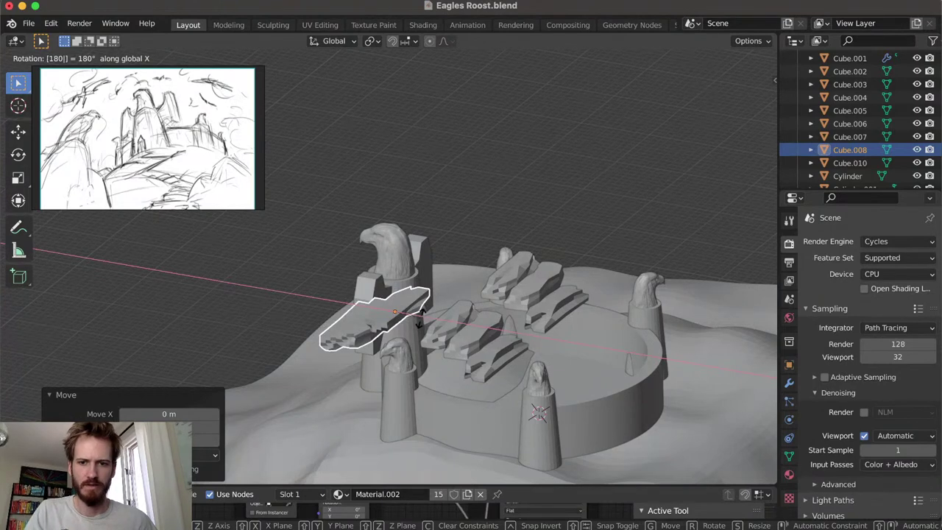
key(Return)
mouse_move(419, 318)
middle_down()
mouse_move(442, 320)
mouse_move(435, 315)
middle_up()
key(z)
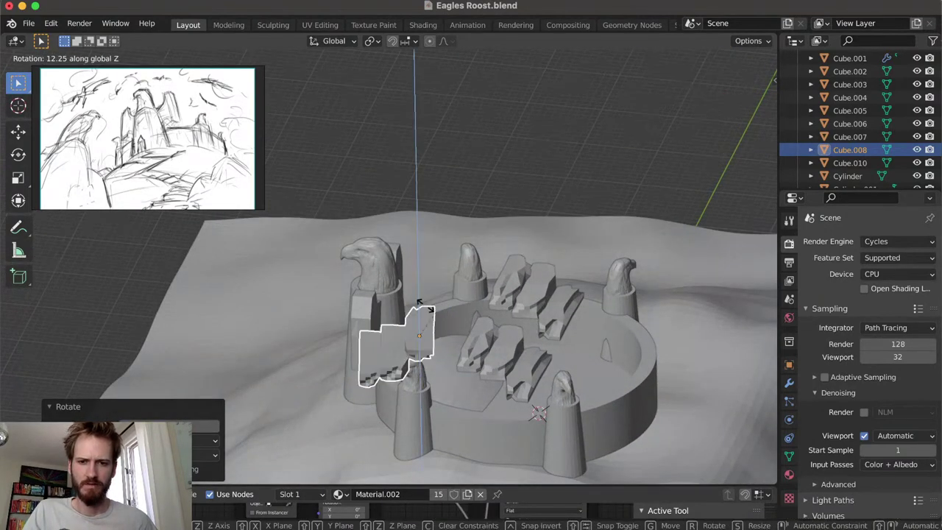
click(380, 385)
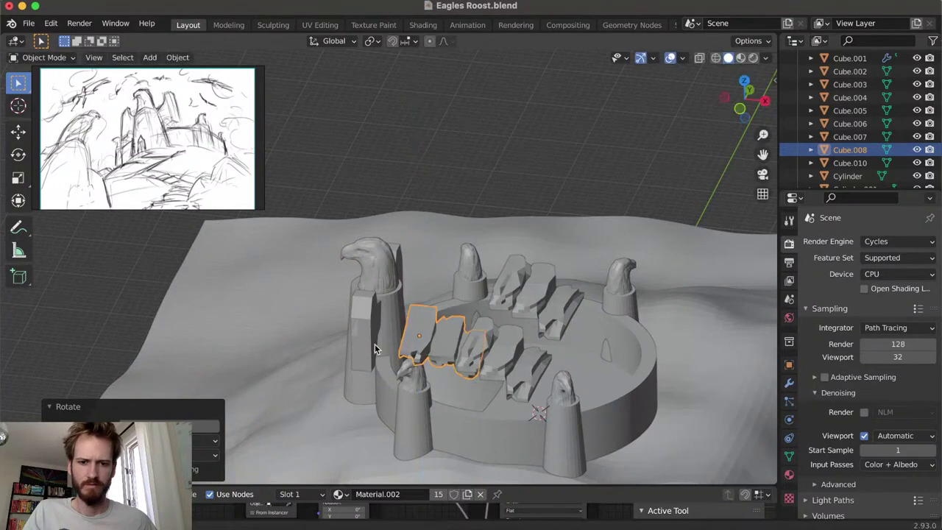
Move the flipped block group along Z and X to line up beside the neighbouring joined slab group
middle_drag(380, 385, 312, 334)
key(g)
key(z)
click(370, 307)
middle_drag(370, 307, 431, 294)
key(g)
key(x)
click(411, 256)
Select the three separate stone slabs together with both joined slab groups
click(390, 272)
click(406, 279)
shift+click(440, 284)
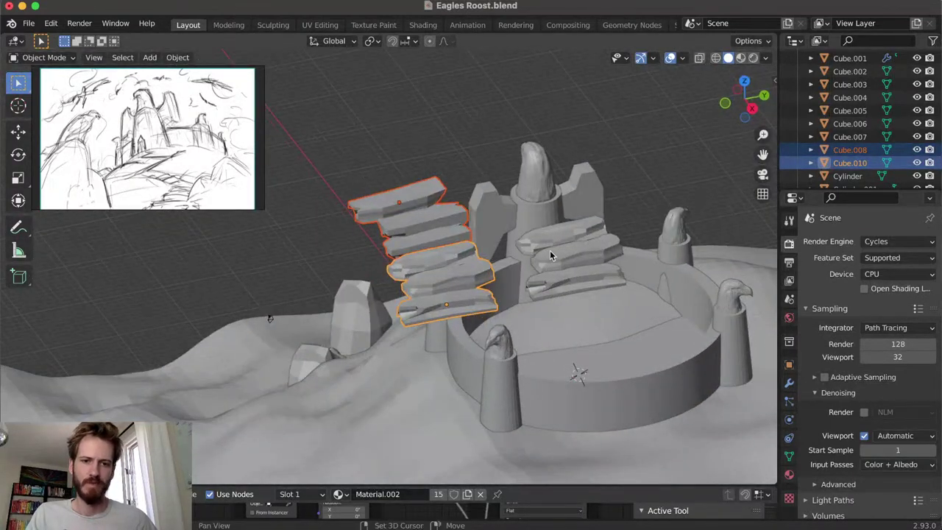
shift+click(537, 263)
click(542, 245)
middle_drag(543, 245, 561, 287)
shift+click(564, 277)
shift+click(521, 297)
shift+click(446, 321)
shift+click(431, 257)
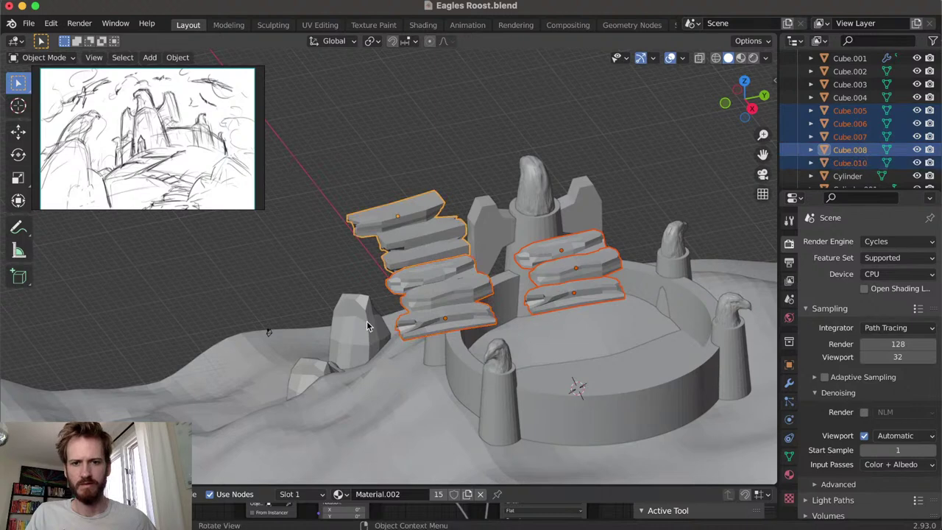
Move all the selected slabs in the negative X direction out of the fortress and adjust their height along Z
middle_drag(431, 257, 481, 345)
key(g)
key(x)
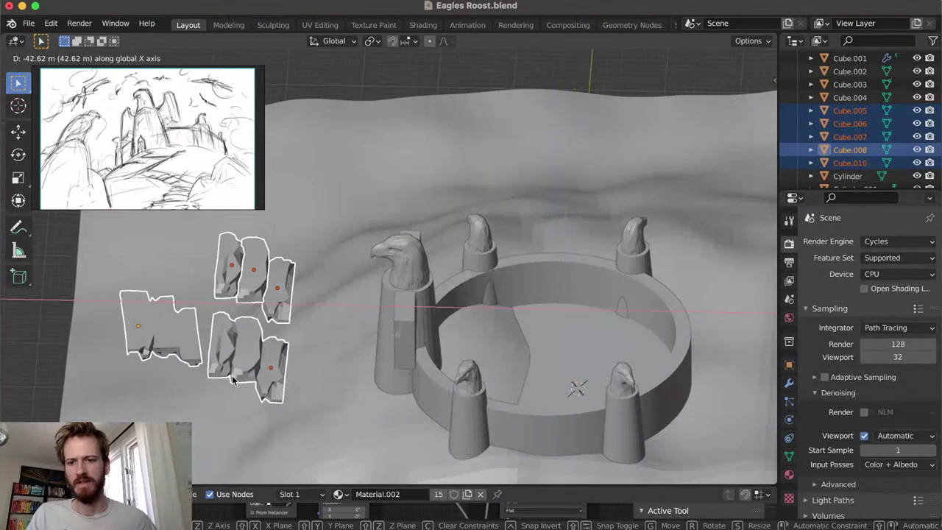
click(306, 381)
middle_drag(305, 381, 441, 317)
key(g)
key(z)
click(453, 410)
Scale down the selected slabs and shift them along Y towards the gap between the foreground rocks
middle_drag(444, 375, 434, 358)
key(s)
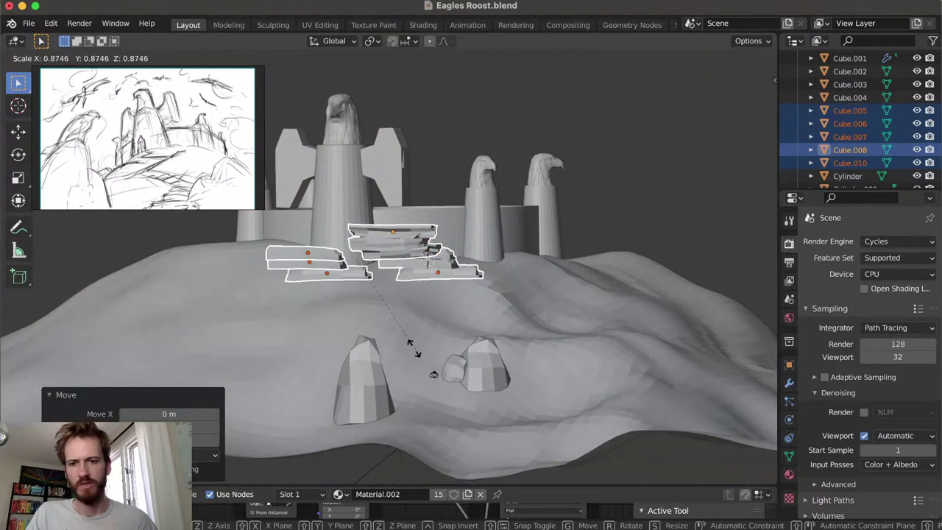
click(363, 303)
key(g)
key(y)
click(392, 335)
key(g)
key(y)
click(429, 339)
Place the 3D cursor beside the large foreground rock and rotate the selected slabs about the Z axis
middle_drag(428, 333, 453, 287)
shift+right_click(372, 317)
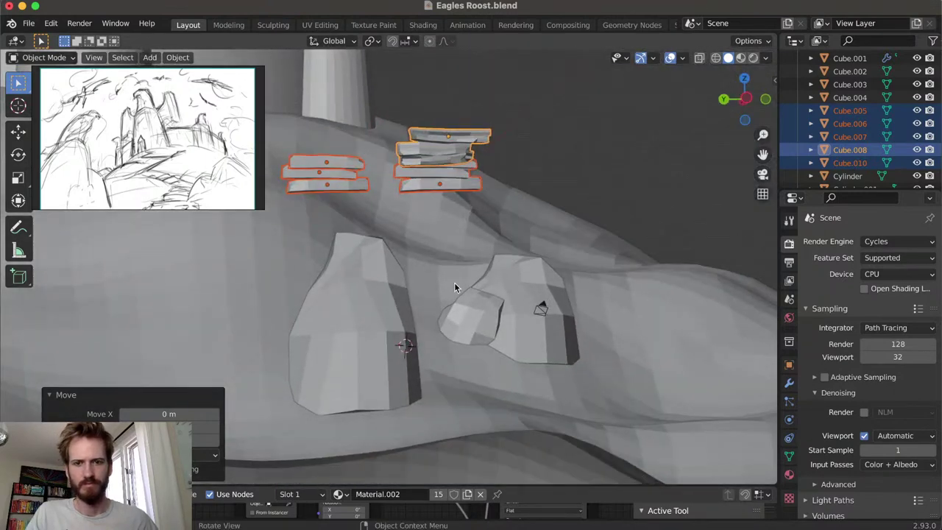
key(r)
key(z)
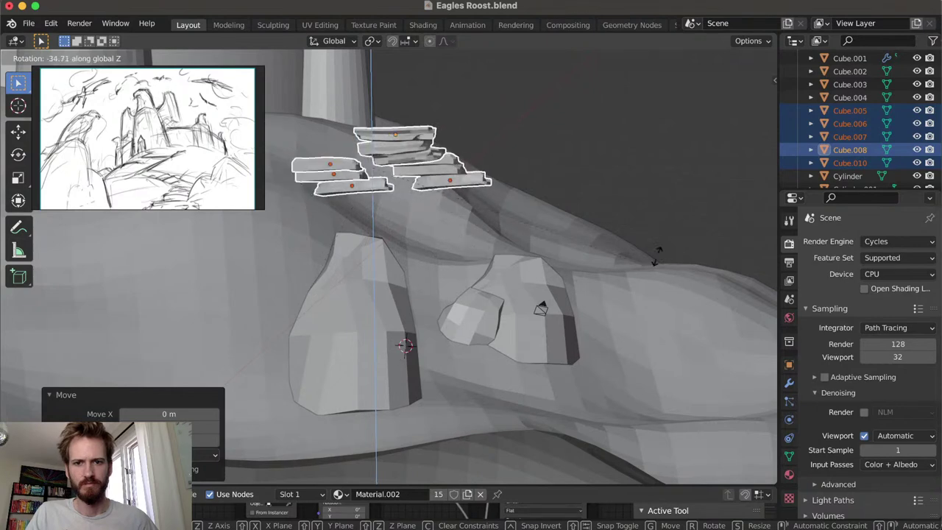
click(502, 282)
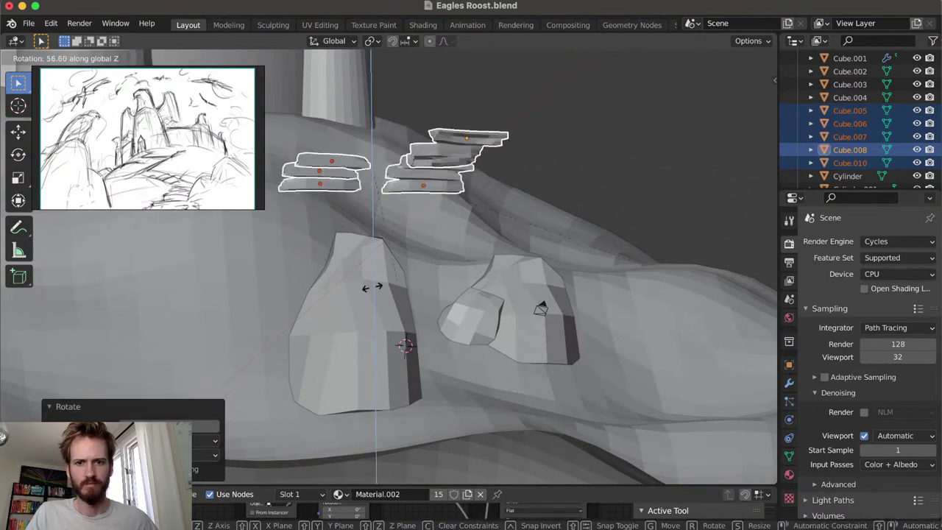
click(600, 286)
key(r)
key(z)
click(673, 220)
key(r)
key(z)
click(475, 266)
Lower the selected slabs along Z to the terrain between the foreground rocks and check them in the camera view
middle_drag(470, 253, 388, 302)
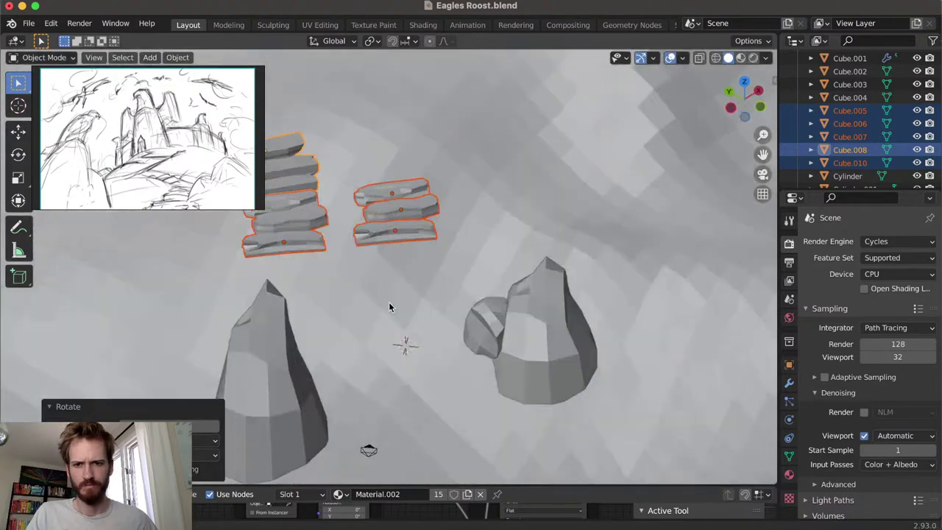
key(g)
key(z)
click(396, 372)
middle_drag(396, 372, 388, 326)
scroll(387, 326, down, 5)
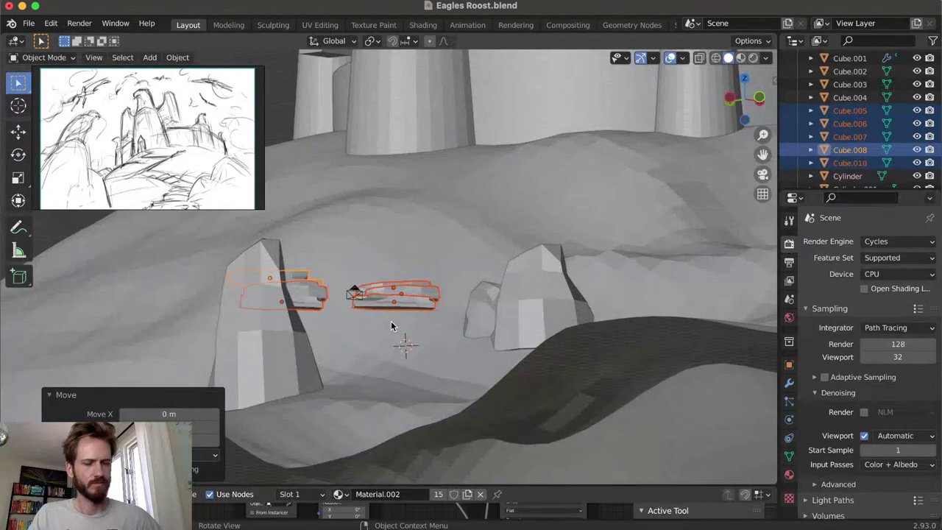
ctrl+scroll(391, 326, up, 3)
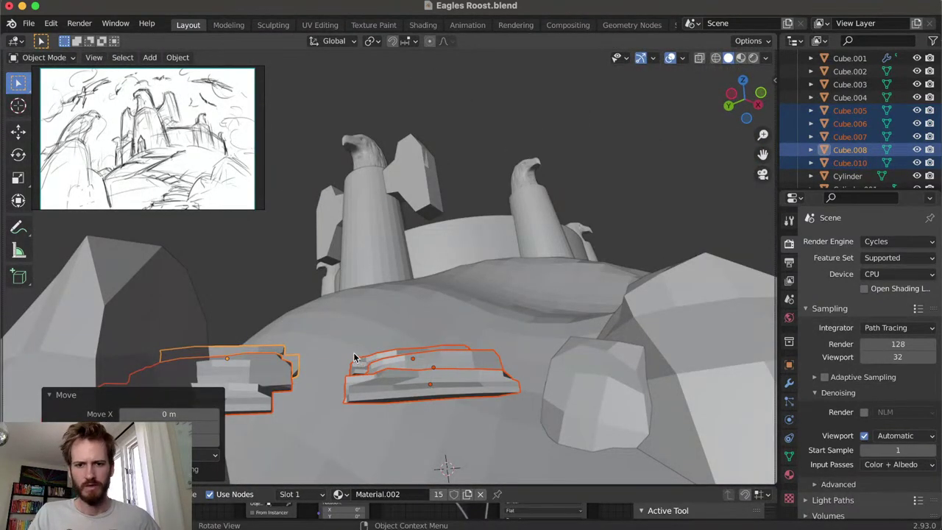
middle_drag(364, 301, 401, 315)
click(405, 315)
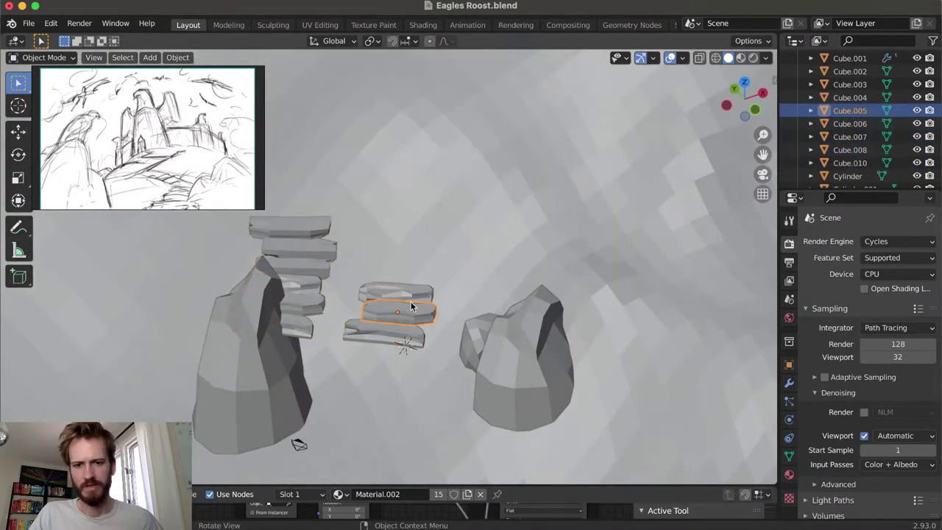
click(305, 303)
key(g)
key(x)
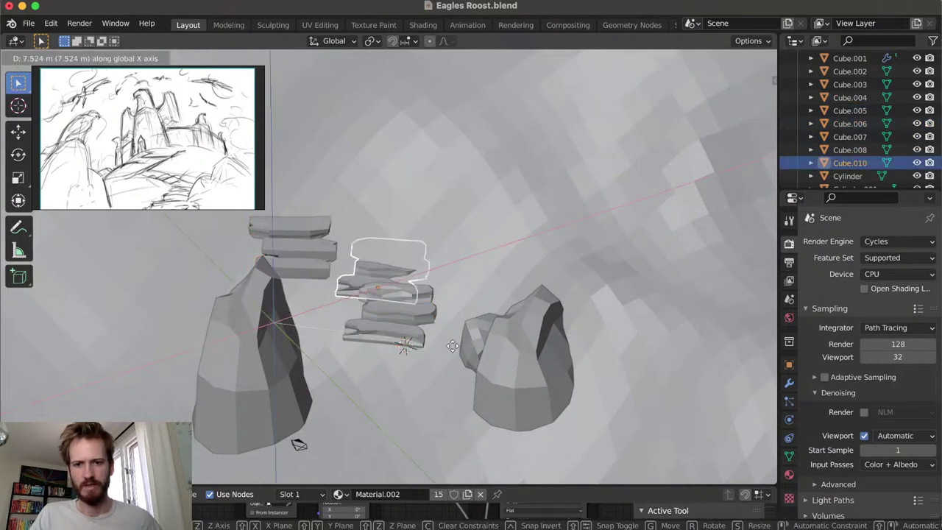
click(312, 277)
Move both joined slab groups horizontally out from behind the large rock to in front of the three separate slabs
shift+click(317, 272)
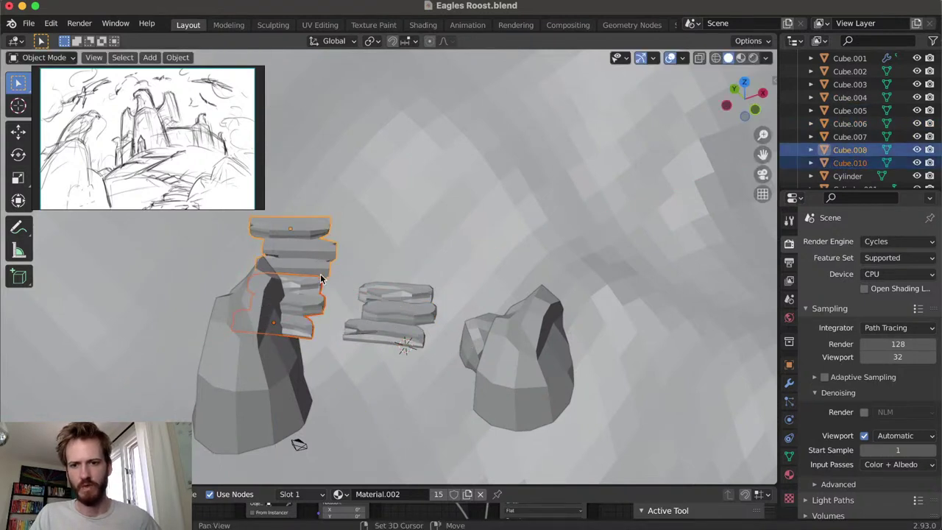
key(g)
key(x)
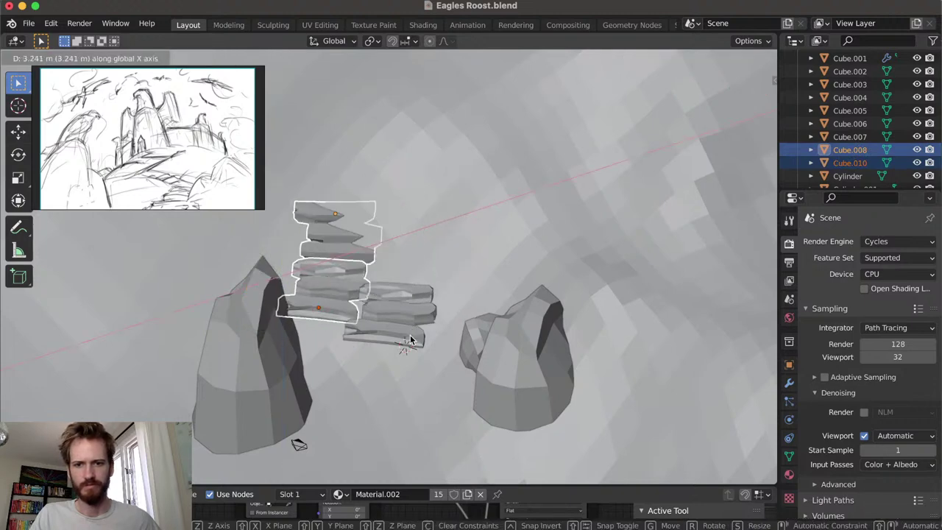
click(409, 348)
key(g)
key(x)
click(451, 396)
Adjust the height of the two joined slab groups along Z and rotate them slightly about the Z axis
middle_drag(451, 396, 414, 345)
key(g)
key(z)
click(434, 347)
key(r)
key(z)
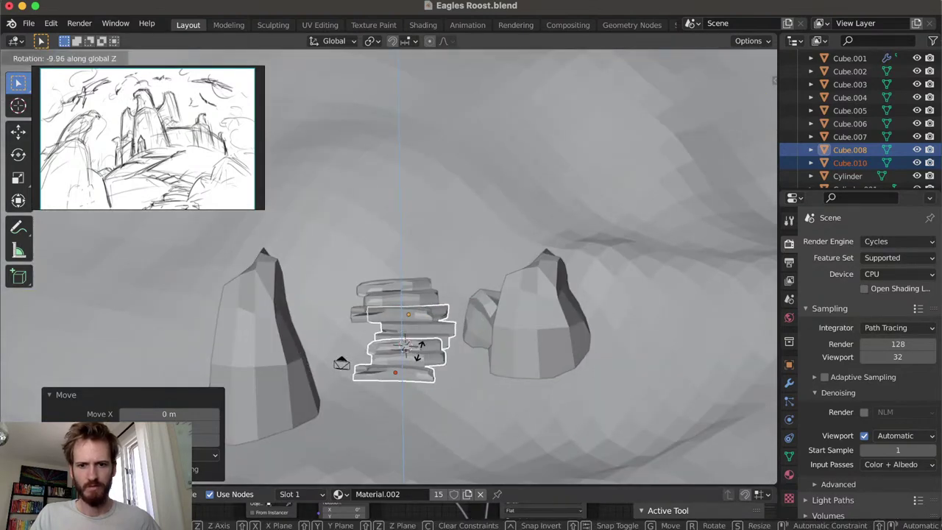
click(421, 356)
middle_drag(419, 353, 409, 325)
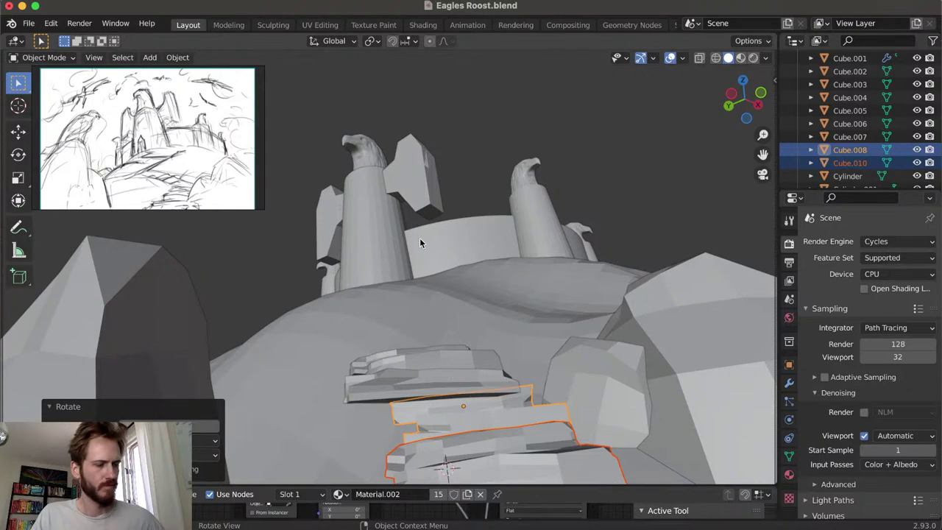
Rotate the two joined slab groups further about Z and move them about 1.87 m along X towards the small boulder
middle_drag(420, 234, 371, 189)
middle_drag(454, 312, 478, 368)
key(r)
key(z)
click(485, 383)
key(g)
key(x)
click(475, 352)
middle_drag(474, 351, 474, 351)
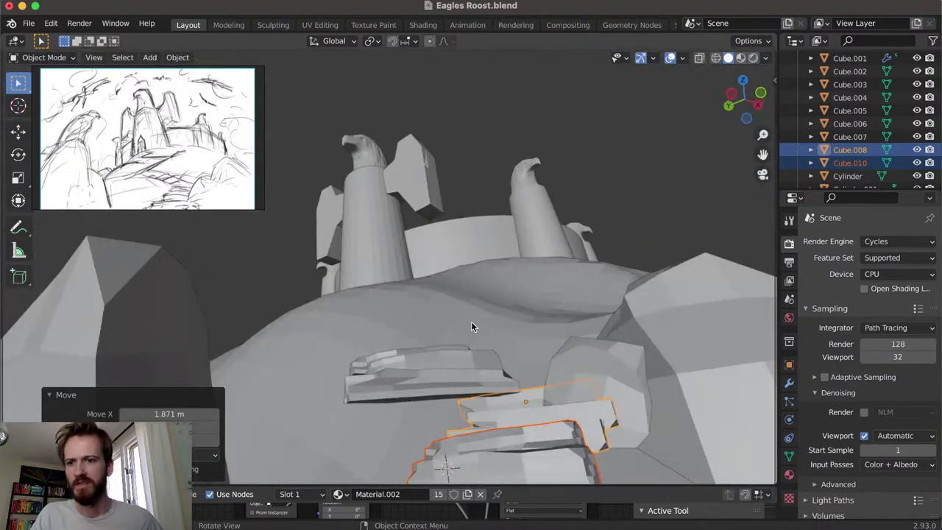
Rotate the joined slab group nearest the camera about Z and shift it along Y
right_click(419, 420)
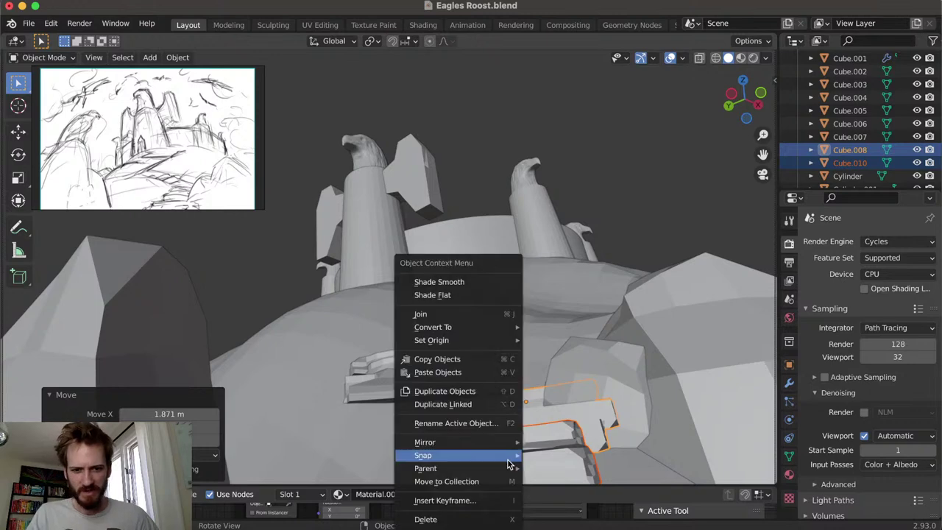
key(Escape)
click(531, 465)
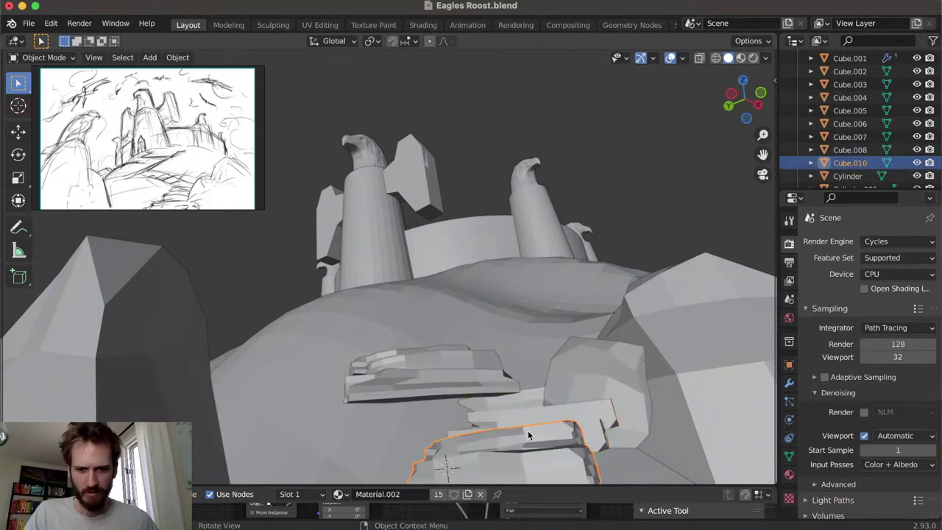
key(z)
click(572, 412)
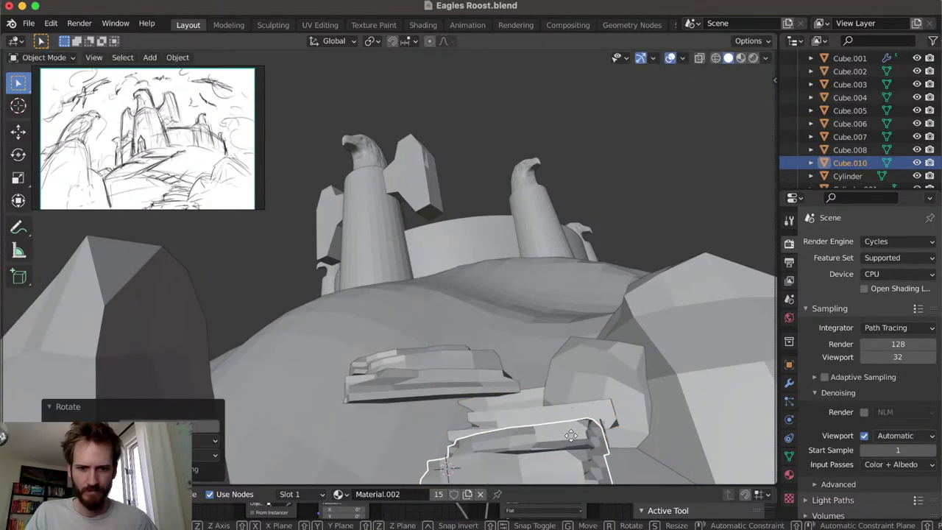
key(g)
key(y)
click(536, 412)
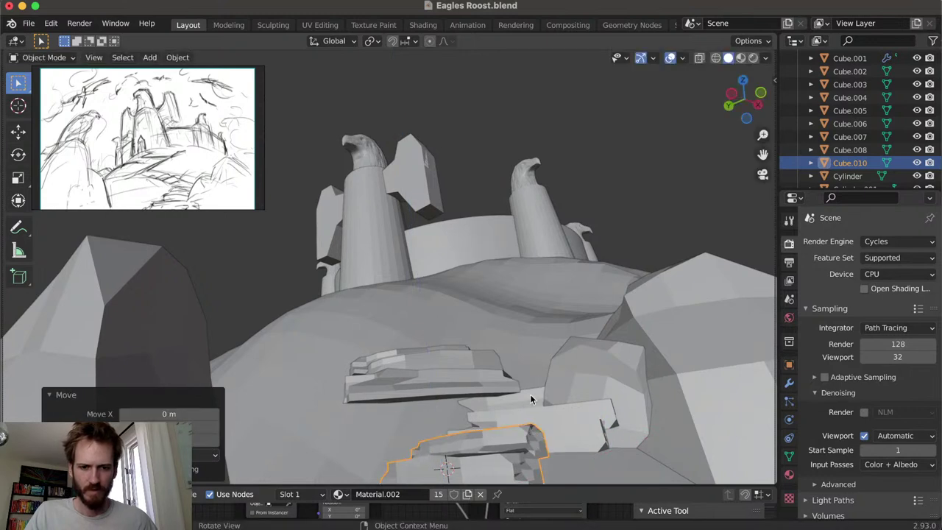
Scale the slab group nearest the camera to about 1.096 and move it about 0.49 m along X
key(s)
click(560, 413)
key(g)
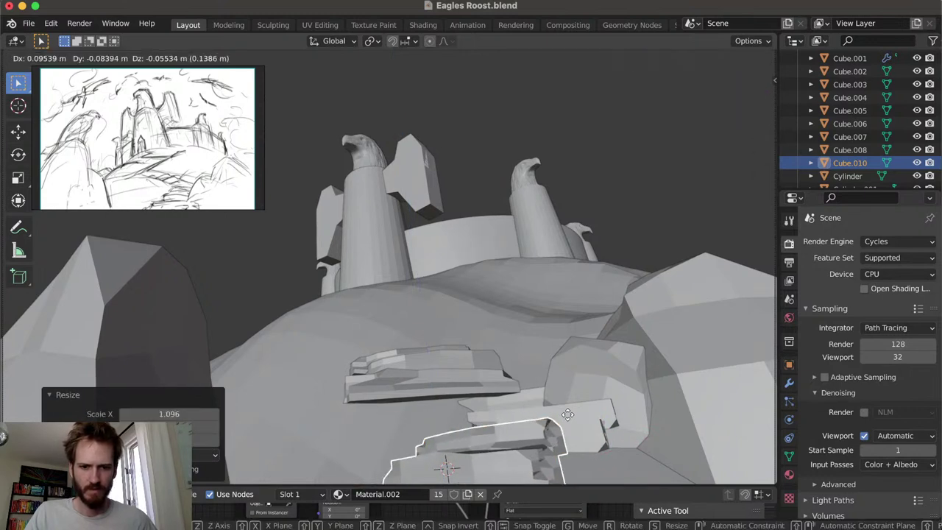
click(578, 400)
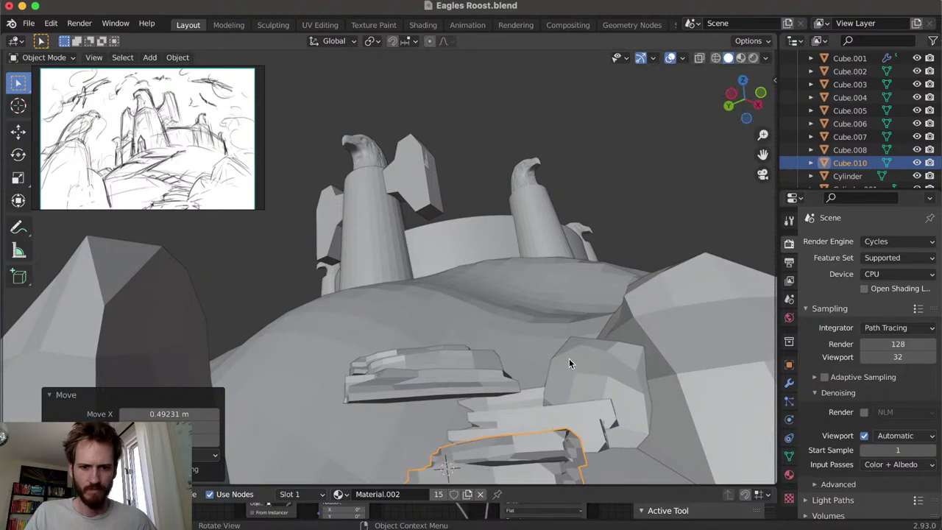
Duplicate the joined slab group beside the small boulder in place, and select the slab group nearest the camera
click(537, 407)
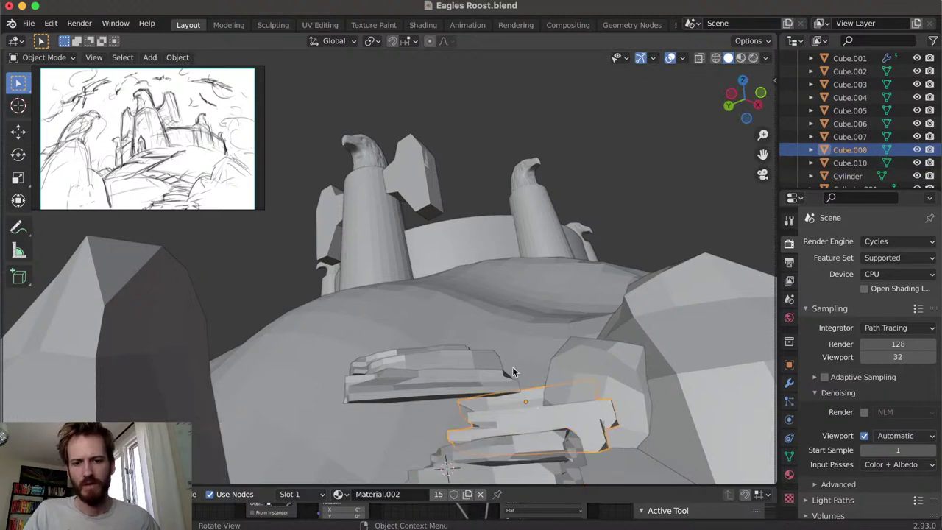
scroll(524, 320, down, 10)
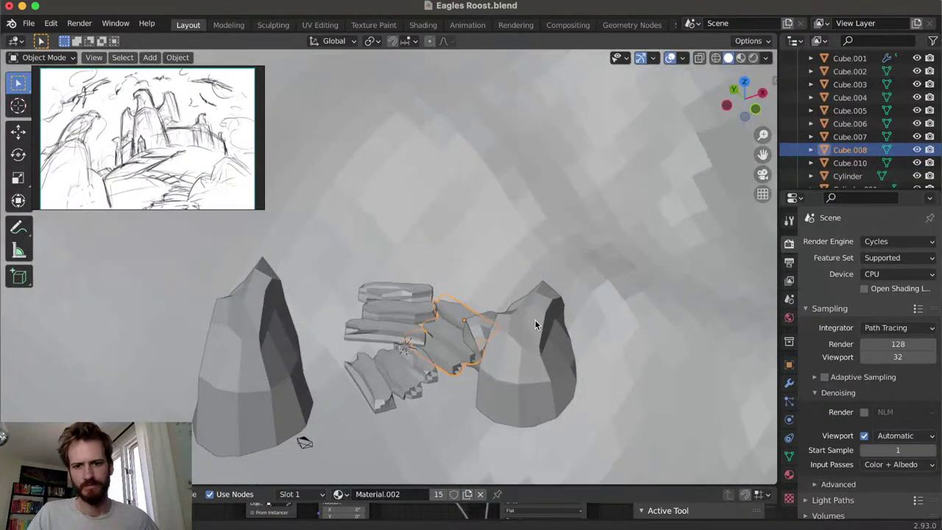
click(408, 322)
click(406, 296)
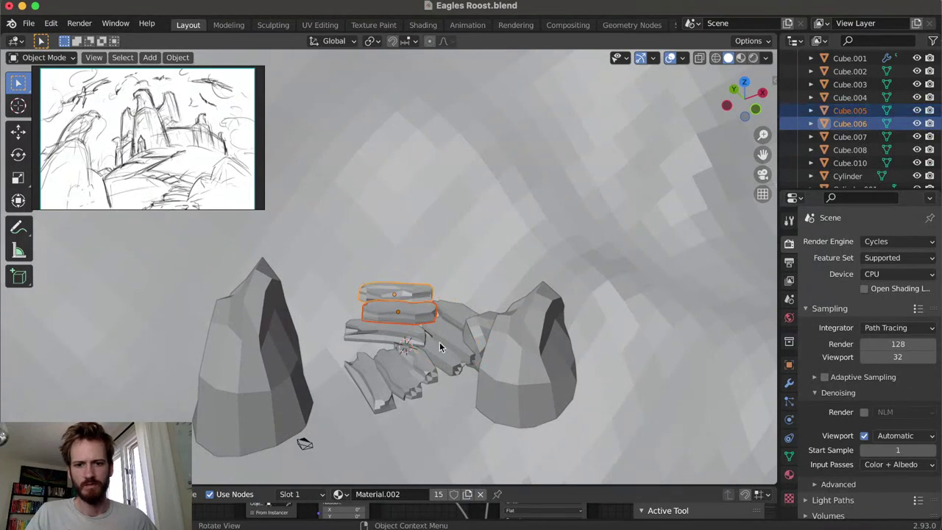
click(457, 338)
key(shift+d)
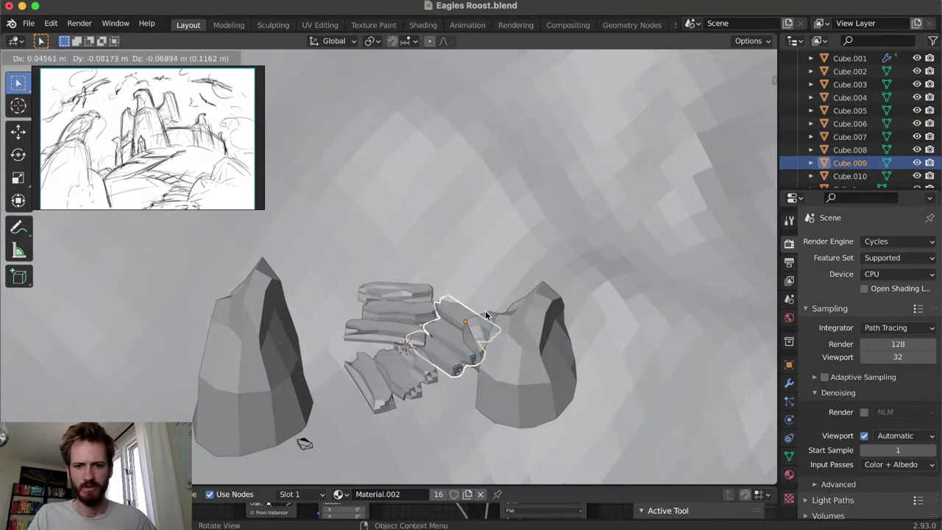
key(Escape)
click(410, 378)
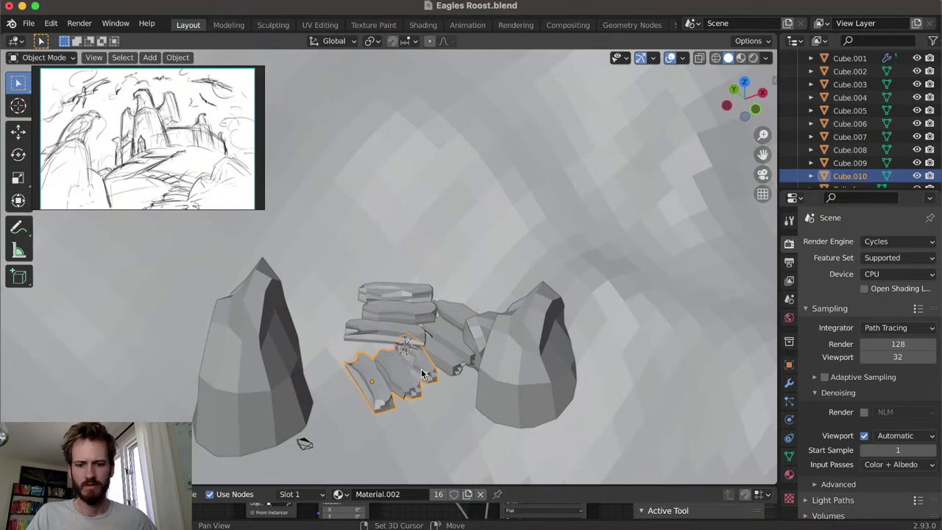
Duplicate the slab group nearest the camera about 6.19 m along X beside the small boulder and rotate the copy about Z
key(shift+d)
click(500, 281)
key(r)
key(z)
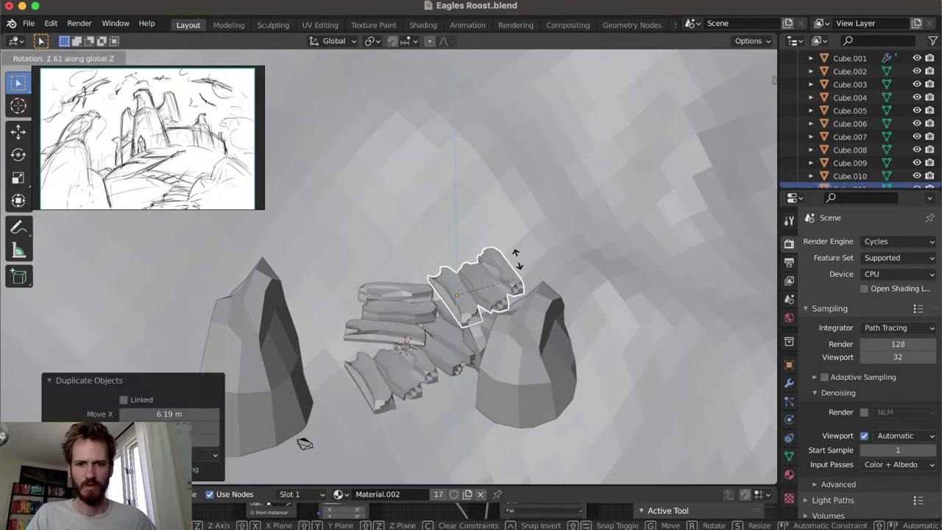
click(457, 230)
Lower the duplicated slab group along Z and adjust its placement so it rests on the slope above the other slabs
key(g)
key(z)
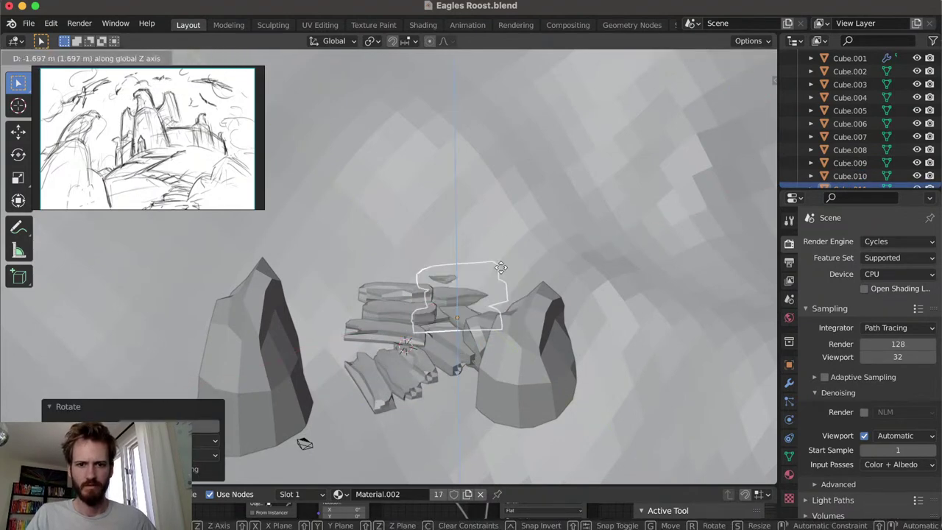
click(500, 272)
key(g)
key(z)
click(514, 269)
key(g)
key(z)
click(515, 271)
Rotate the duplicated slab group roughly -24° about Z, tilt it to follow the slope, and fine-tune its Z rotation
key(r)
key(z)
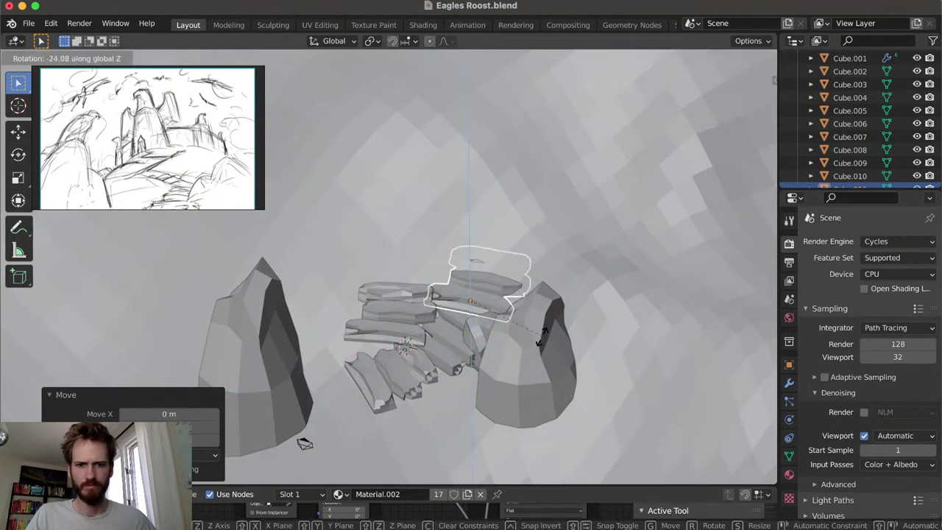
click(545, 332)
middle_drag(528, 268, 412, 236)
key(r)
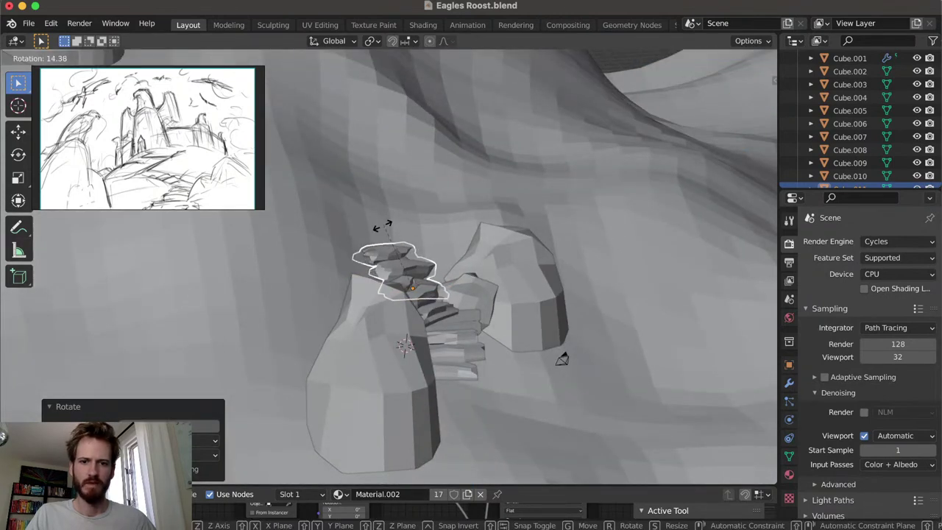
click(383, 235)
middle_drag(383, 235, 372, 255)
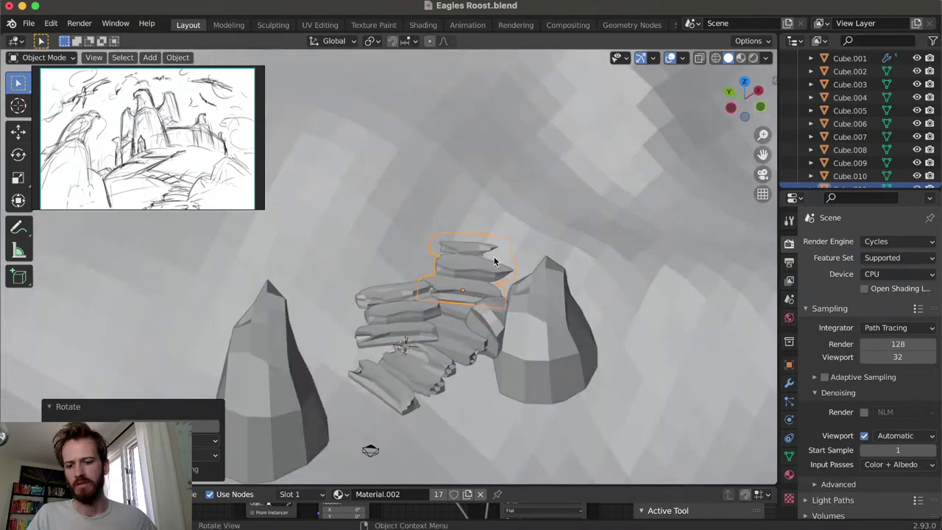
key(r)
key(z)
click(508, 233)
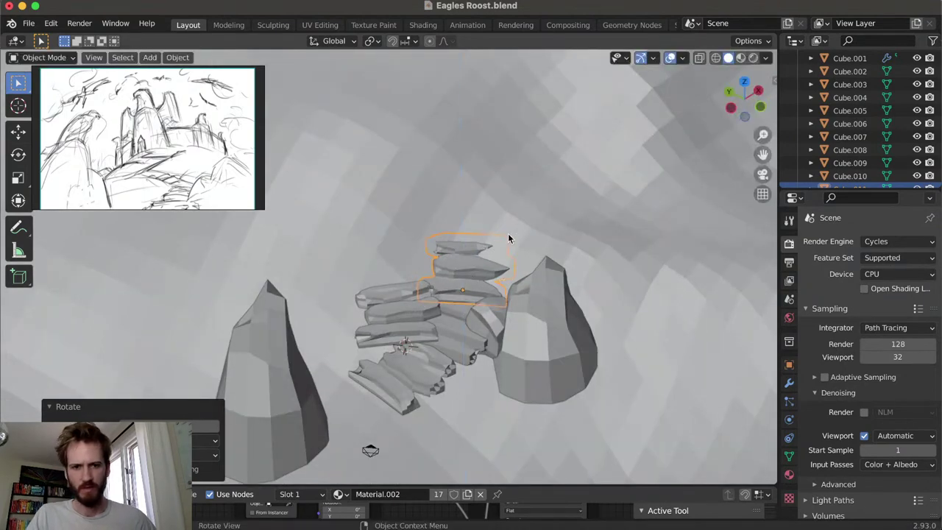
Select the three separate slabs lying between the large boulder and the joined slab groups
middle_drag(506, 201, 508, 204)
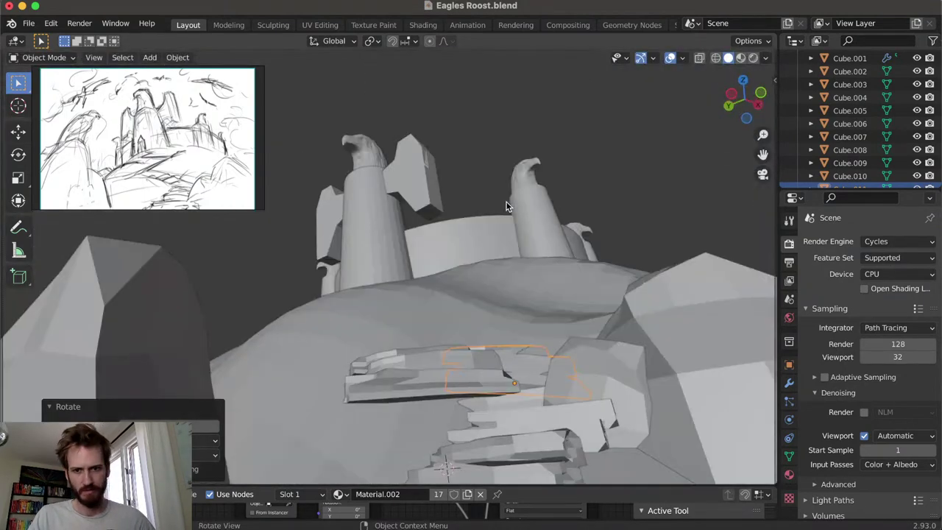
click(434, 383)
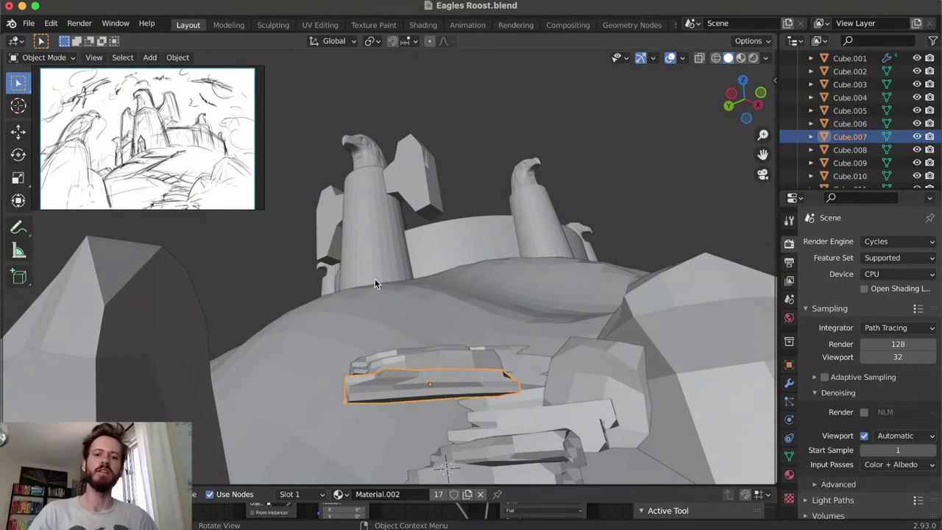
mouse_move(397, 257)
middle_down()
mouse_move(424, 281)
mouse_move(377, 358)
mouse_move(450, 347)
mouse_move(554, 270)
mouse_move(385, 351)
mouse_move(399, 296)
mouse_move(422, 362)
mouse_move(408, 258)
middle_up()
scroll(432, 379, down, 3)
scroll(411, 370, up, 4)
shift+click(397, 327)
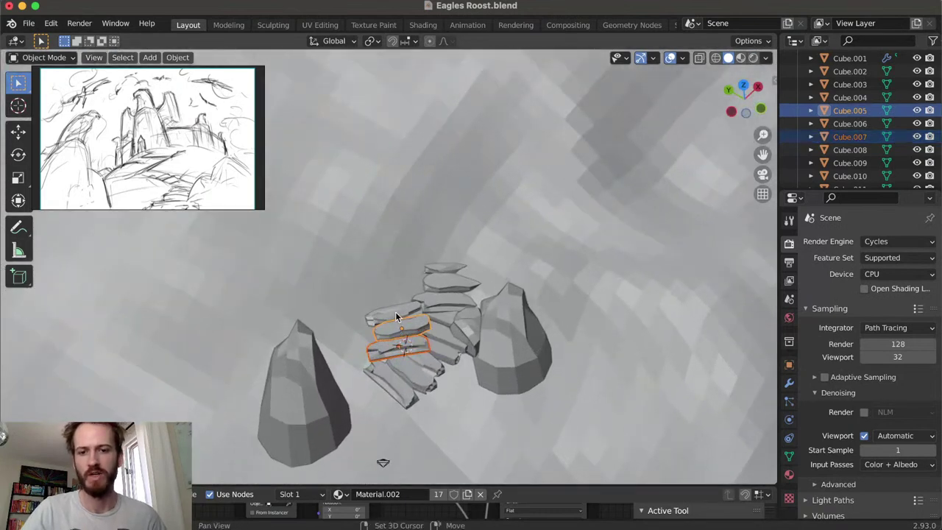
shift+click(398, 312)
middle_drag(433, 251, 415, 262)
mouse_move(437, 303)
middle_down()
mouse_move(449, 294)
mouse_move(429, 305)
middle_up()
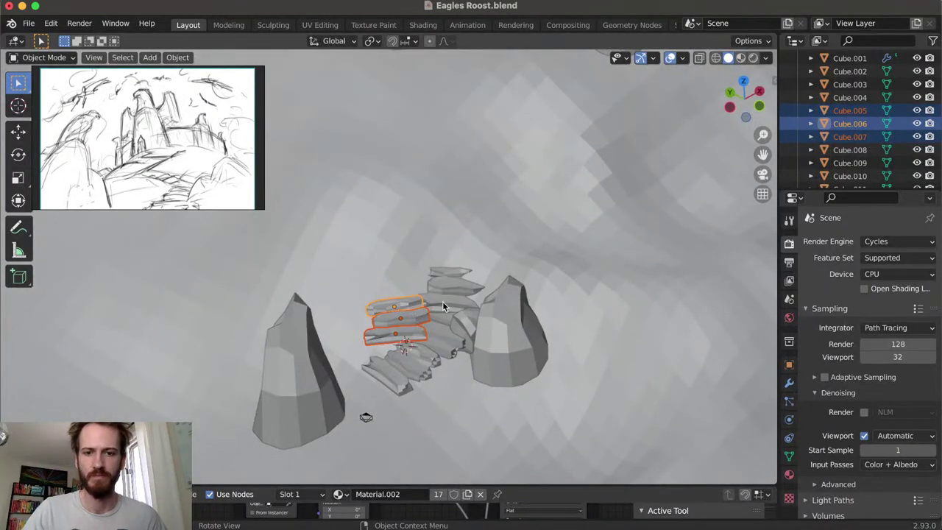
click(445, 300)
click(396, 307)
shift+click(400, 335)
Duplicate the three separate slabs in place, then duplicate them again and move the new copies -19.494 m along X
key(shift+d)
right_click(401, 327)
middle_drag(401, 327, 409, 321)
key(shift+d)
key(x)
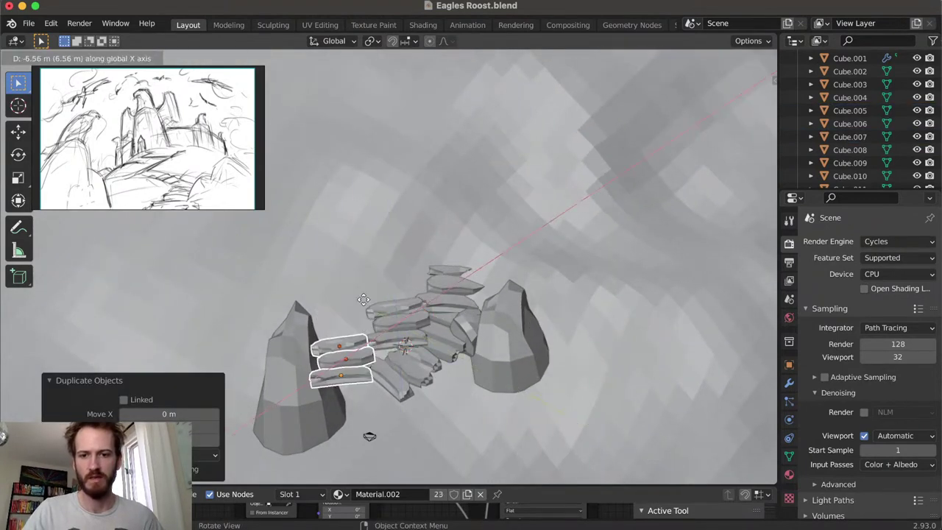
click(300, 424)
Rotate the copied slabs about Z so they fan out, and join the three copies into one group
middle_drag(300, 424, 418, 402)
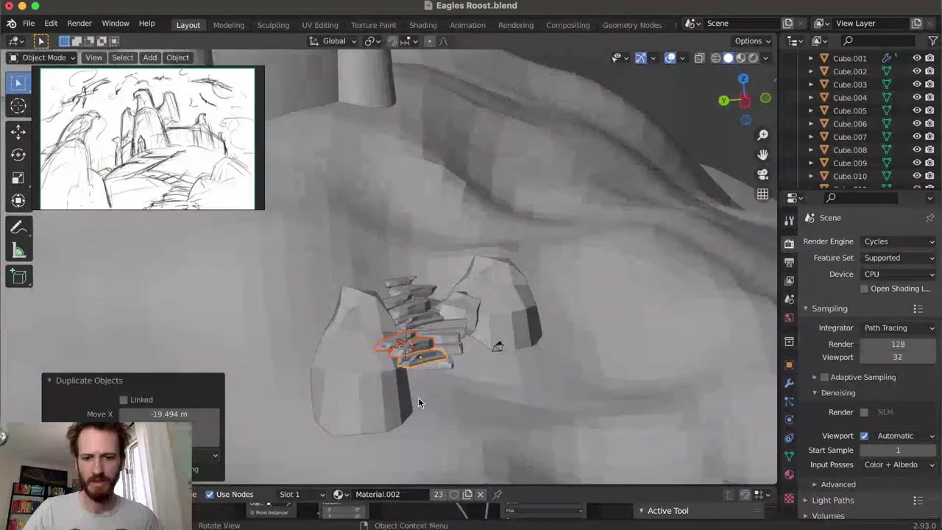
click(425, 358)
middle_drag(427, 365, 383, 431)
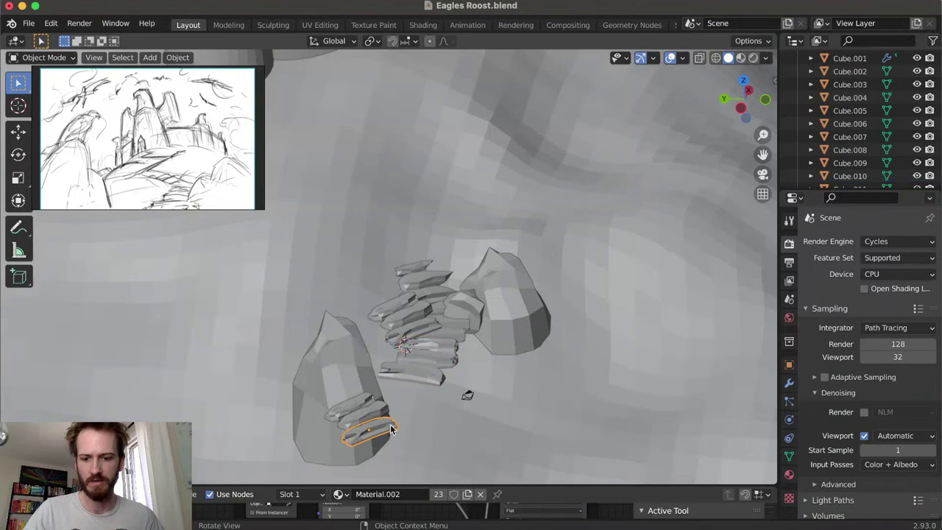
key(r)
key(z)
click(406, 441)
key(r)
key(z)
click(368, 393)
middle_drag(369, 390, 397, 327)
shift+click(471, 336)
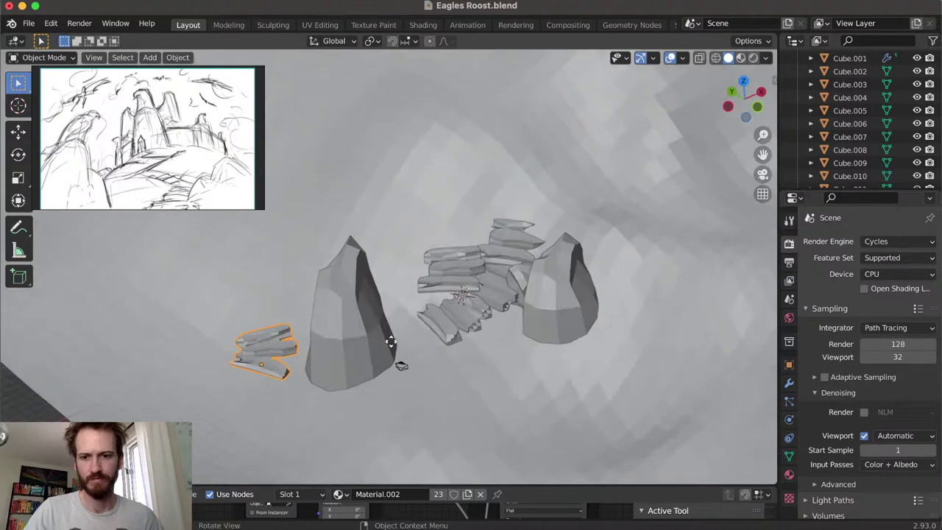
Move the newly joined slab group along X to the upper end of the slab row and adjust its height along Z
key(g)
key(x)
click(621, 209)
middle_drag(621, 210, 629, 185)
key(g)
key(z)
click(559, 252)
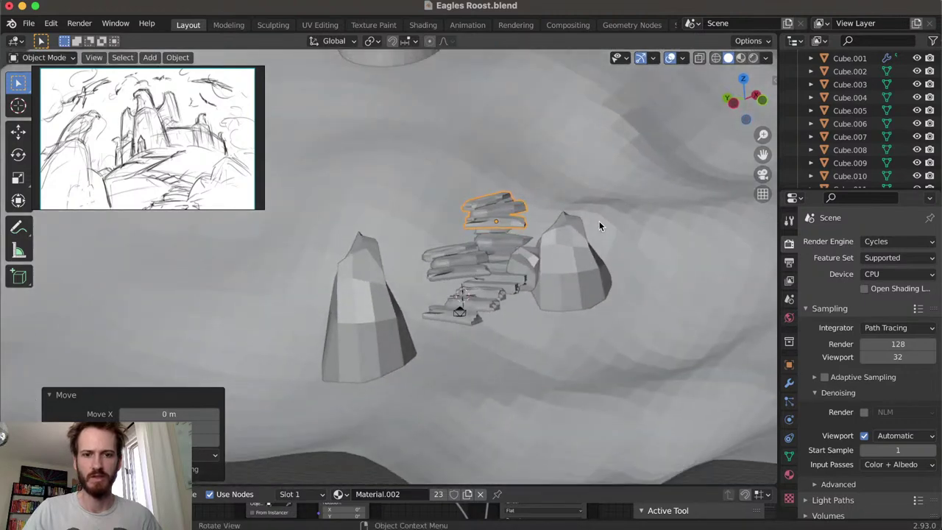
Rotate the uppermost slab group about Z and reposition it freely above the stack
middle_drag(587, 233, 542, 257)
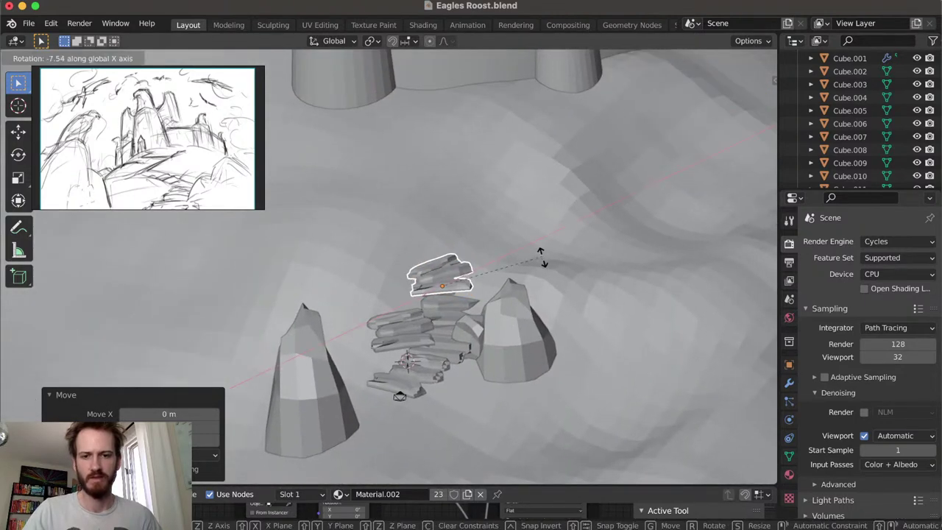
key(z)
click(506, 253)
middle_drag(506, 253, 535, 214)
key(g)
click(542, 226)
middle_drag(480, 280, 437, 331)
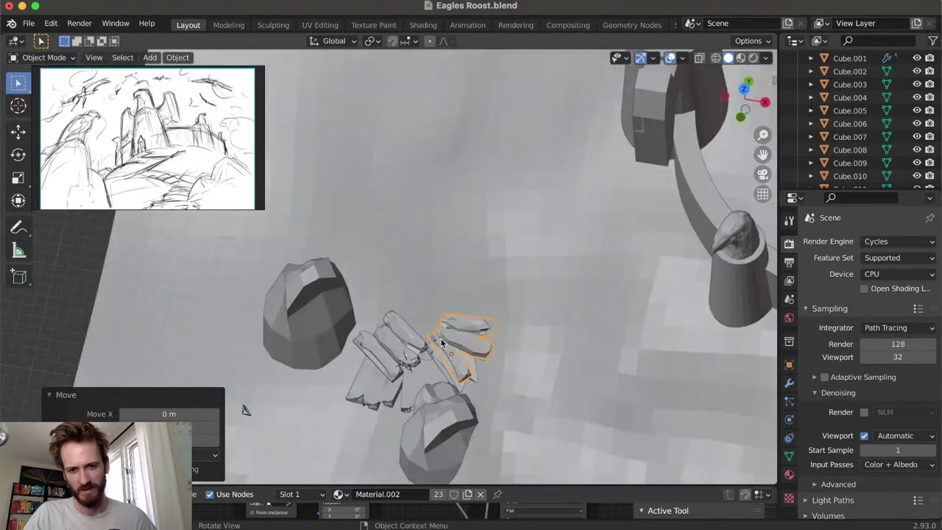
Shift the uppermost slab group along X and Y to align it with the slabs below
key(g)
key(x)
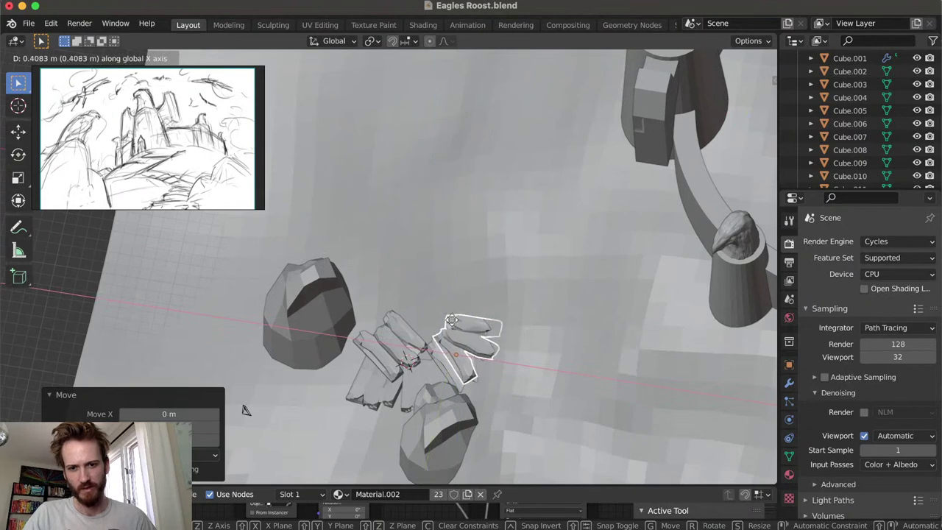
click(246, 409)
middle_drag(442, 331, 370, 281)
key(g)
key(y)
click(459, 283)
Lower the terrain face beside the uppermost slabs using proportional editing, in moves of about 0.83 m and 0.68 m down
click(424, 261)
key(Tab)
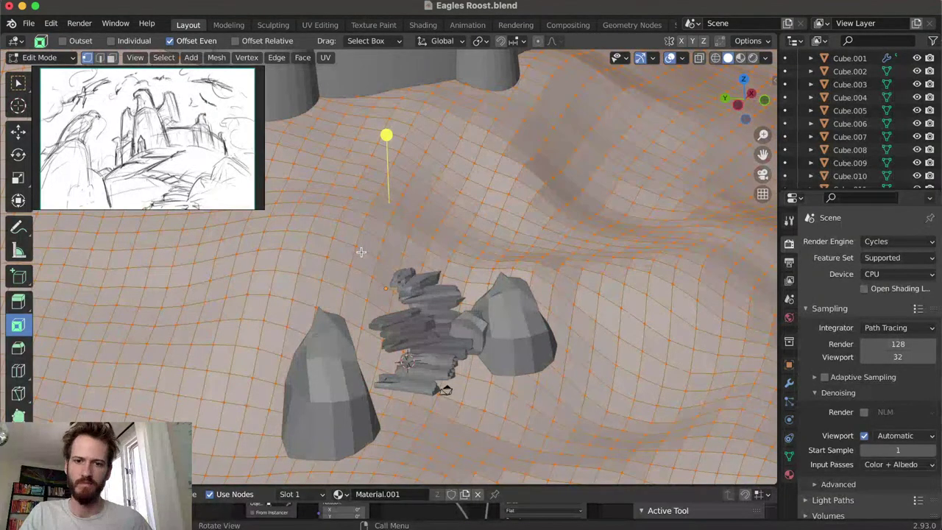
click(346, 256)
key(g)
key(z)
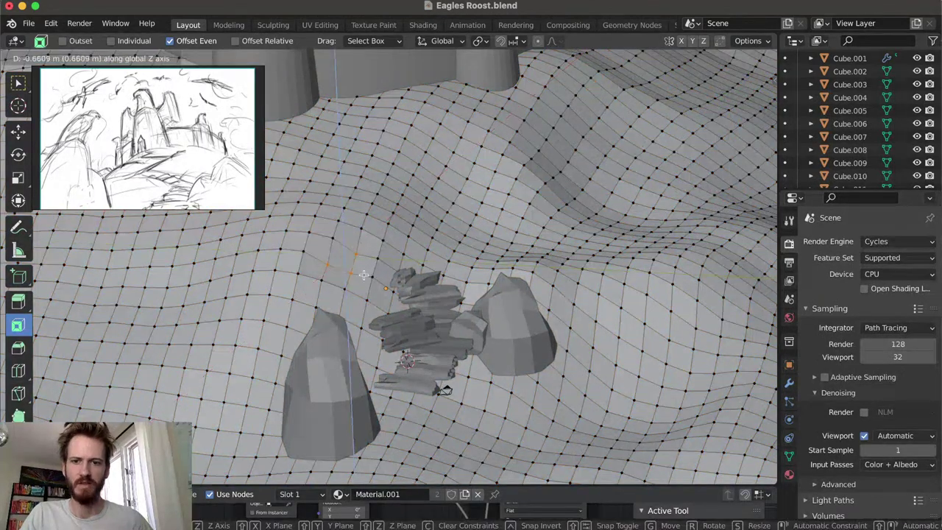
click(364, 276)
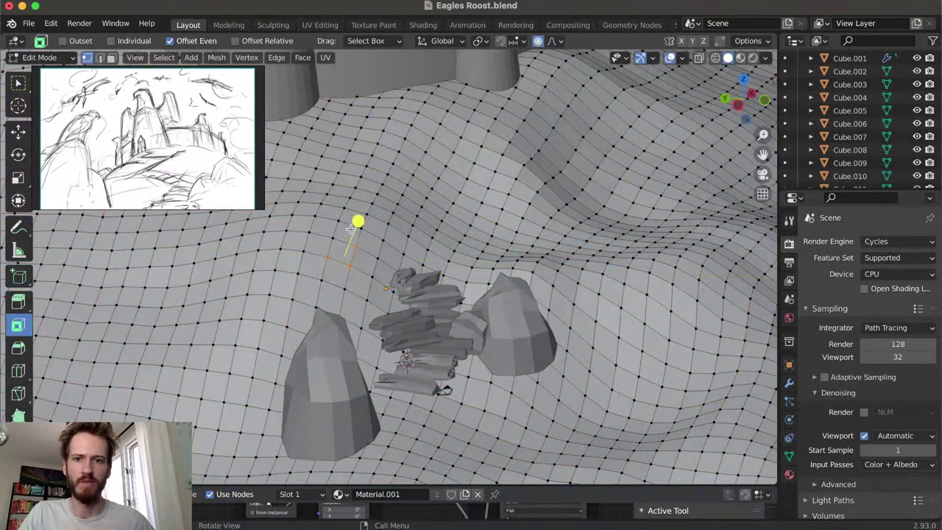
key(g)
click(350, 257)
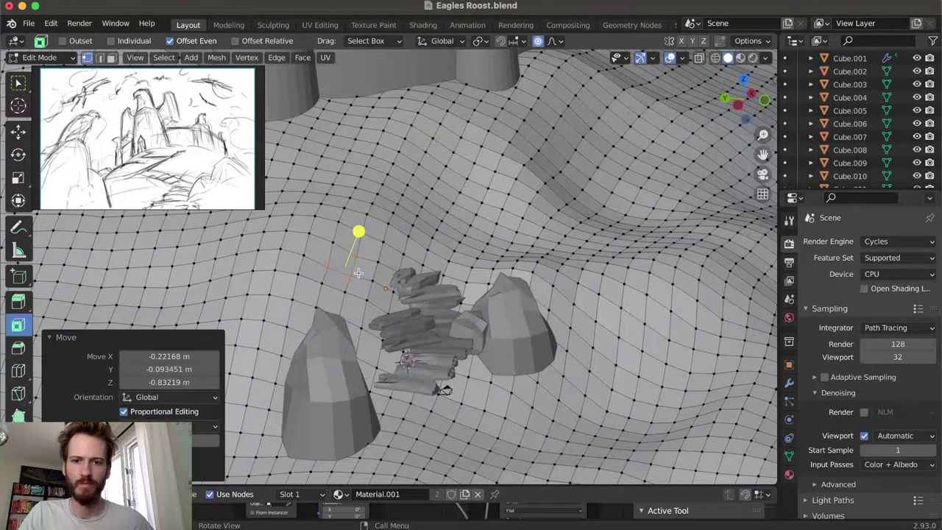
key(g)
click(396, 294)
middle_drag(396, 294, 372, 210)
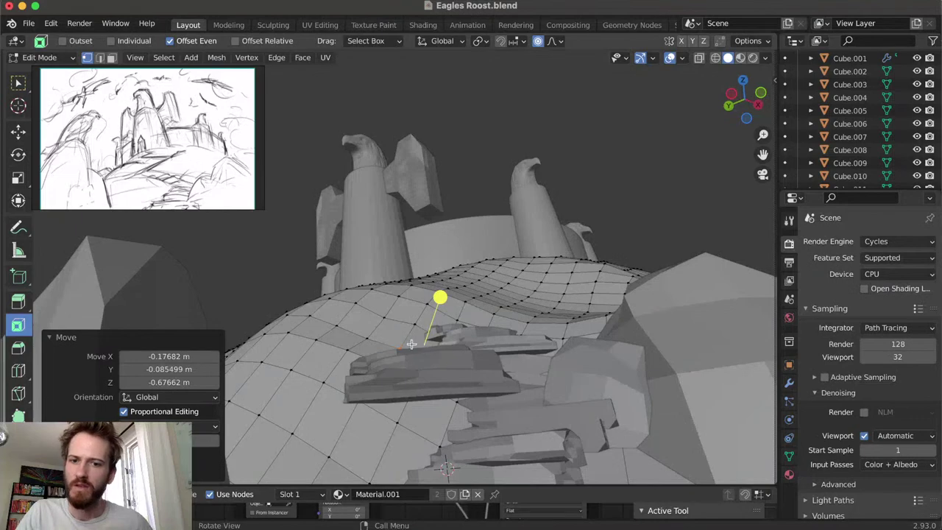
Adjust the height of the terrain behind the uppermost slabs along Z with proportional editing, and return to Object Mode
click(496, 312)
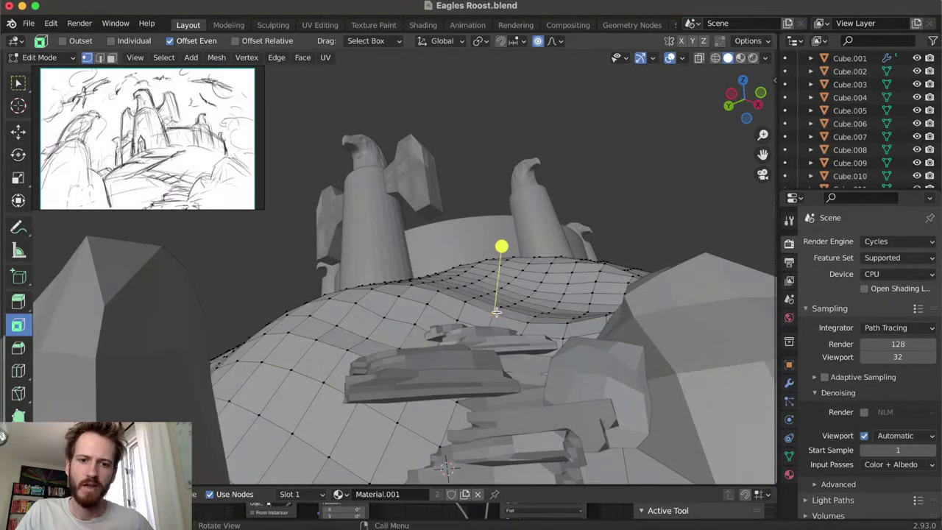
middle_drag(490, 312, 438, 251)
key(g)
key(z)
click(457, 294)
key(Tab)
Move the uppermost slab group along Y
click(423, 312)
key(g)
key(y)
click(407, 226)
key(r)
key(z)
key(y)
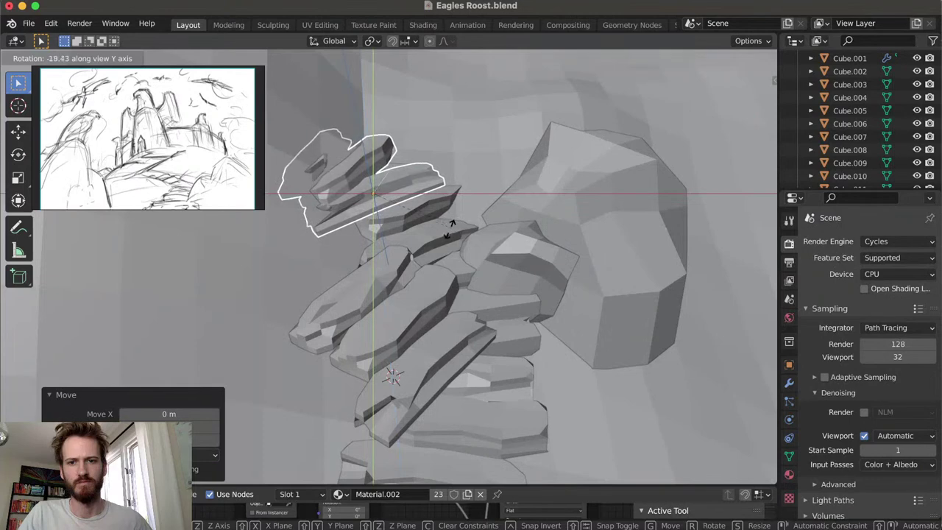
right_click(466, 194)
middle_drag(466, 194, 507, 232)
key(r)
right_click(515, 213)
Reposition the uppermost slab group freely so it sits closer to the slabs beneath it
key(g)
click(530, 209)
middle_drag(529, 209, 492, 234)
key(g)
click(557, 215)
key(r)
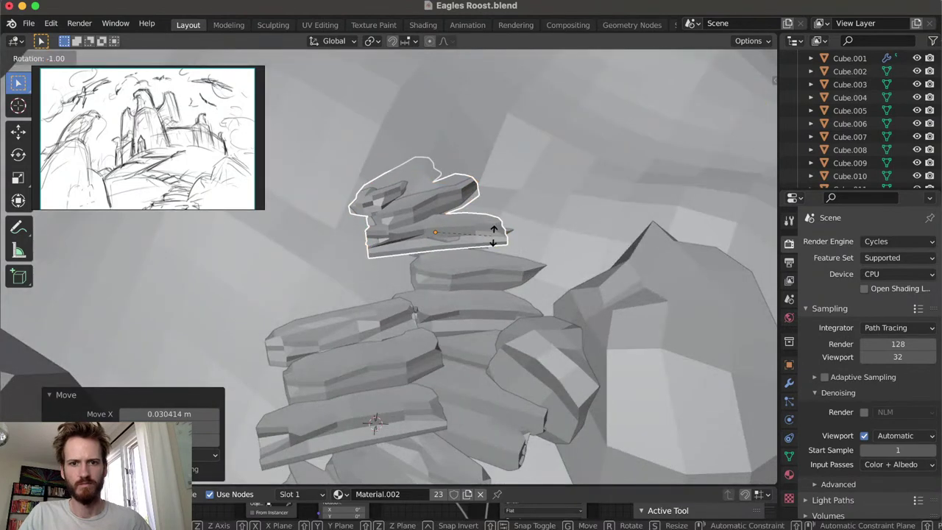
right_click(502, 239)
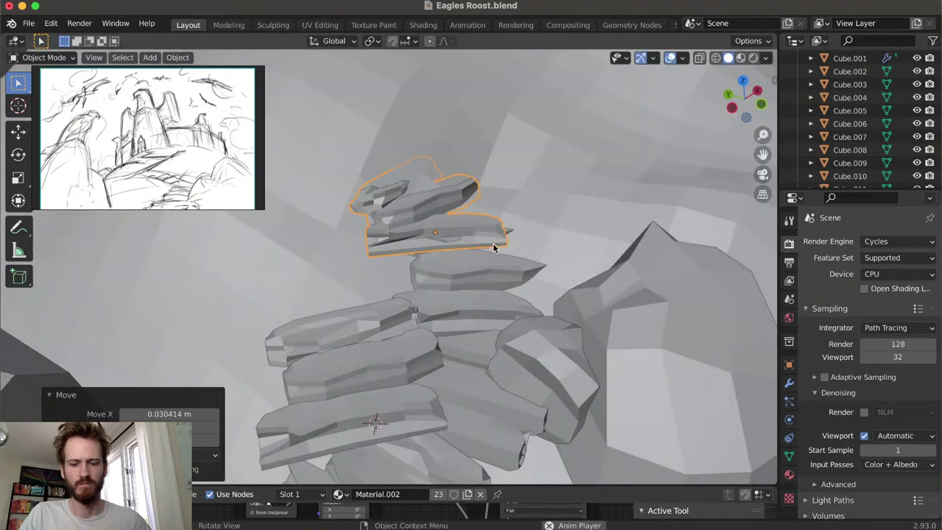
Raise the uppermost slab group along Z to clear the slab beneath it
key(g)
key(x)
key(z)
click(496, 228)
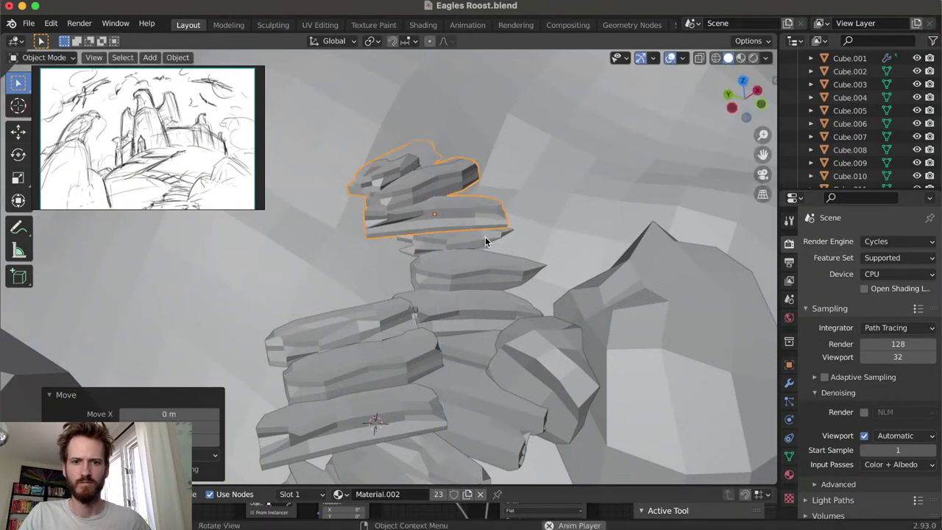
Shift the uppermost slab group along X, finishing with a move of -2.082 m
key(g)
key(x)
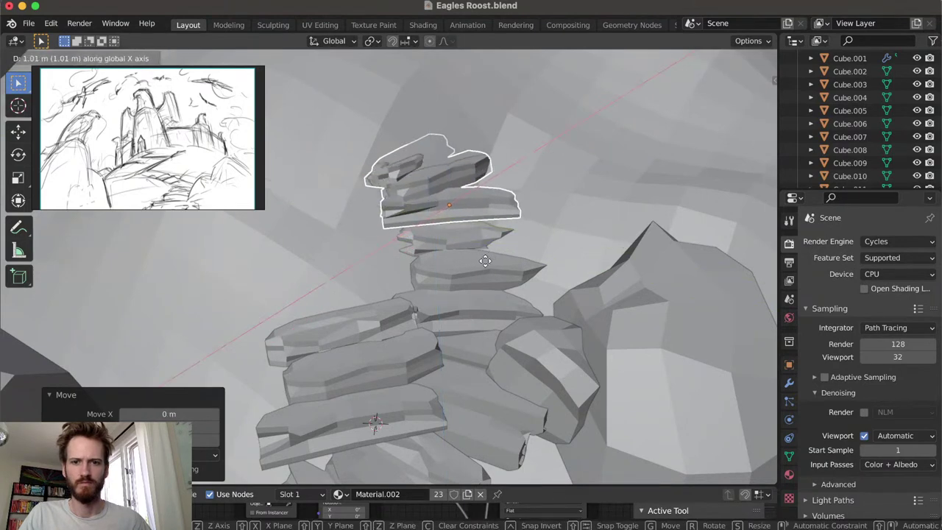
click(489, 265)
middle_drag(491, 265, 532, 231)
key(g)
key(x)
click(525, 247)
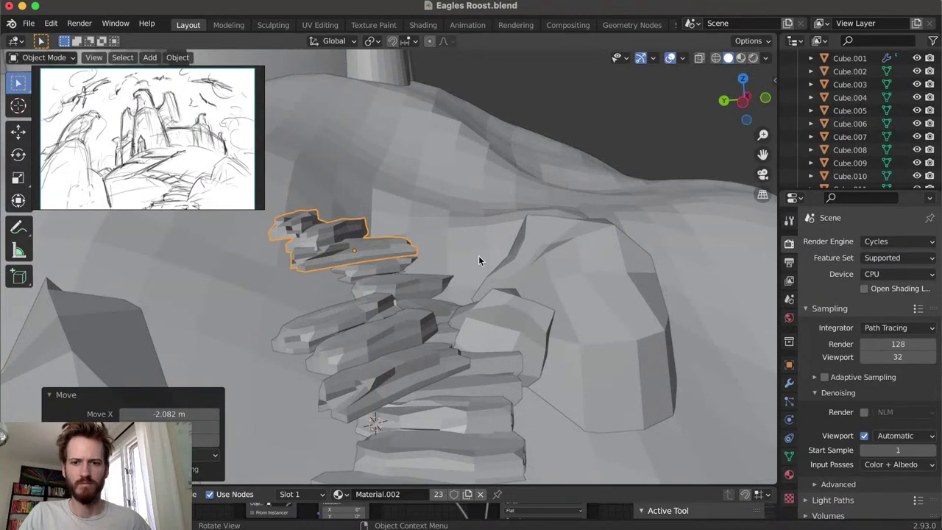
Fine-tune the uppermost slab group's position along X so it continues the line of slabs up the slope
key(g)
key(x)
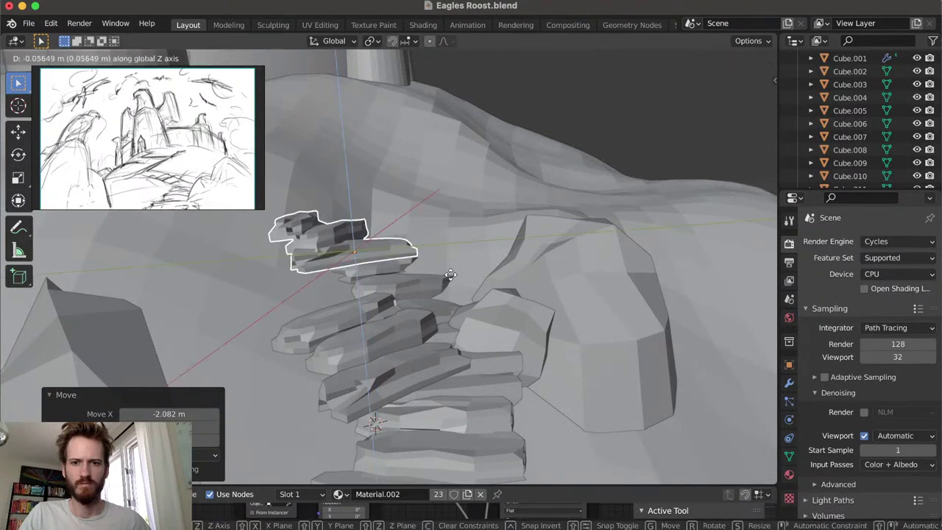
right_click(455, 267)
middle_drag(456, 266, 564, 202)
key(g)
key(x)
click(512, 251)
Select the four joined slab groups and scale them together to 0.788
click(547, 200)
scroll(547, 202, down, 5)
scroll(547, 201, up, 8)
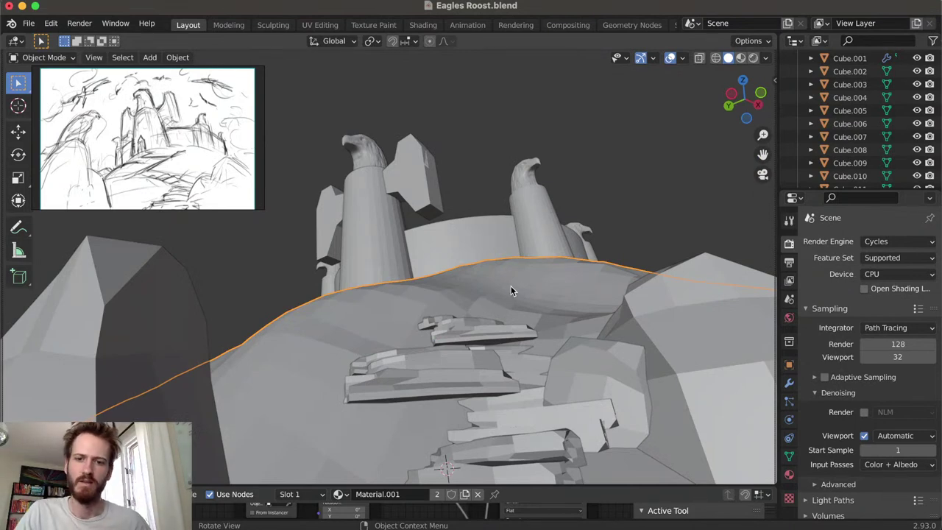
middle_drag(483, 294, 478, 318)
scroll(481, 319, down, 2)
scroll(468, 213, up, 8)
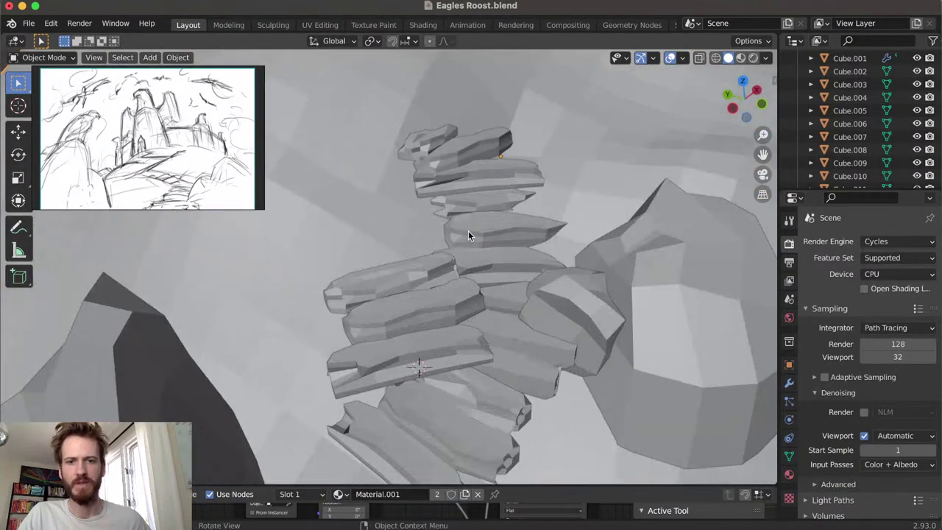
middle_drag(467, 259, 457, 371)
shift+click(510, 277)
shift+click(493, 199)
shift+click(493, 200)
key(s)
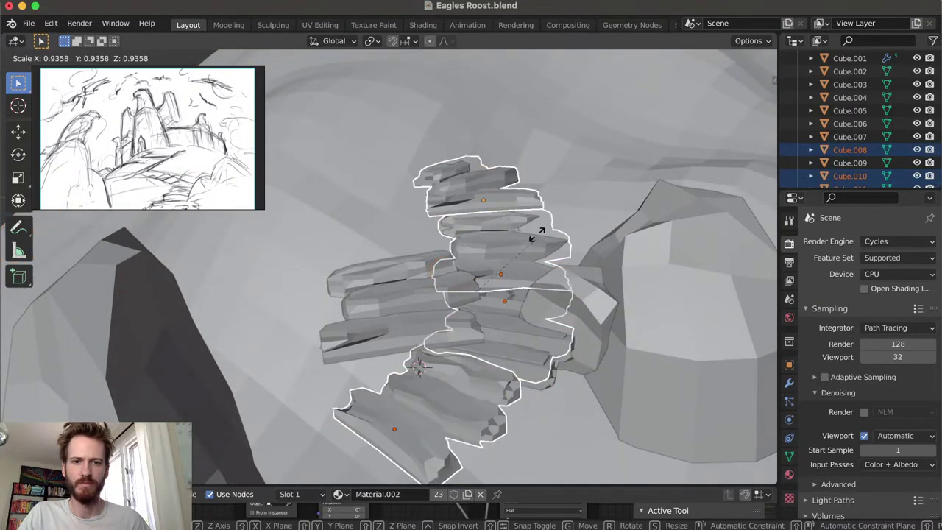
click(527, 312)
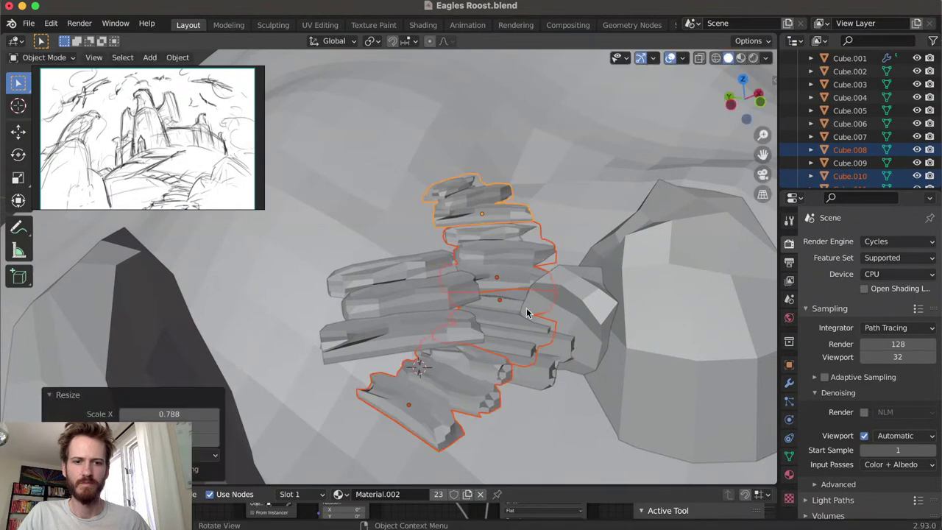
Raise the three-slab group beside the small boulder along Z and shift it along Y
click(538, 383)
key(g)
key(z)
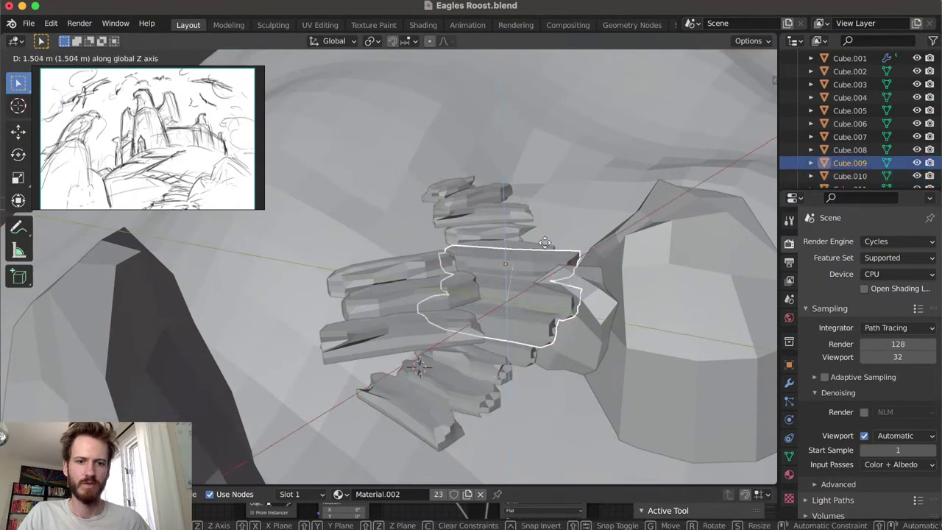
click(559, 162)
middle_drag(559, 161, 564, 269)
key(g)
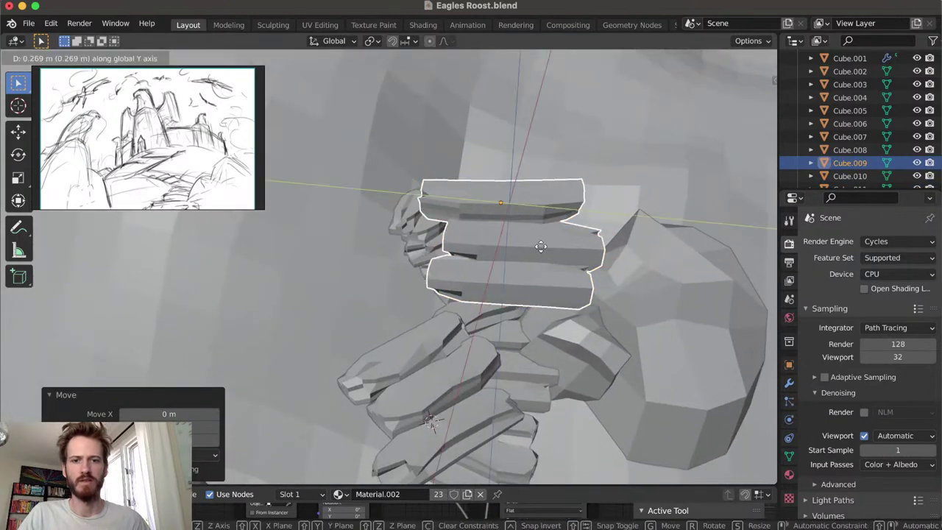
click(431, 220)
Scale the three-slab group to 0.560 and then by 1.392
key(s)
click(390, 215)
middle_drag(390, 215, 430, 198)
key(s)
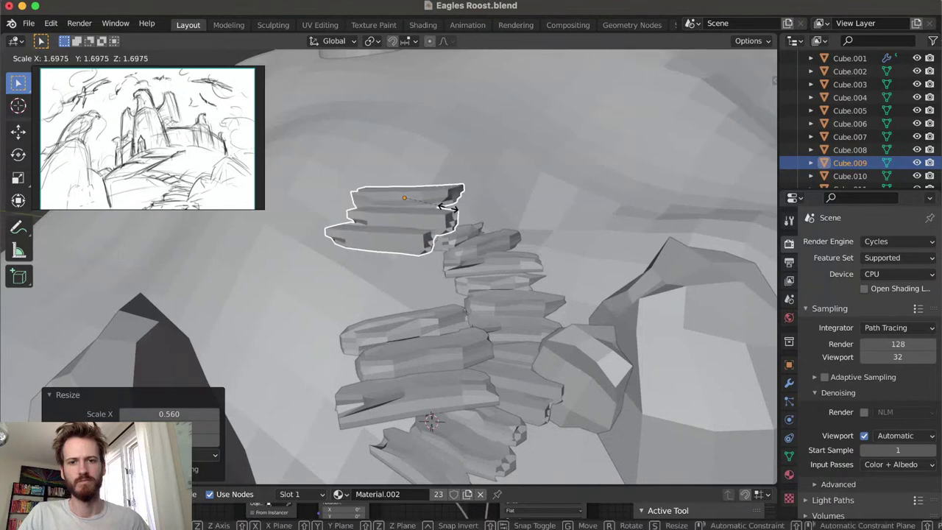
click(423, 194)
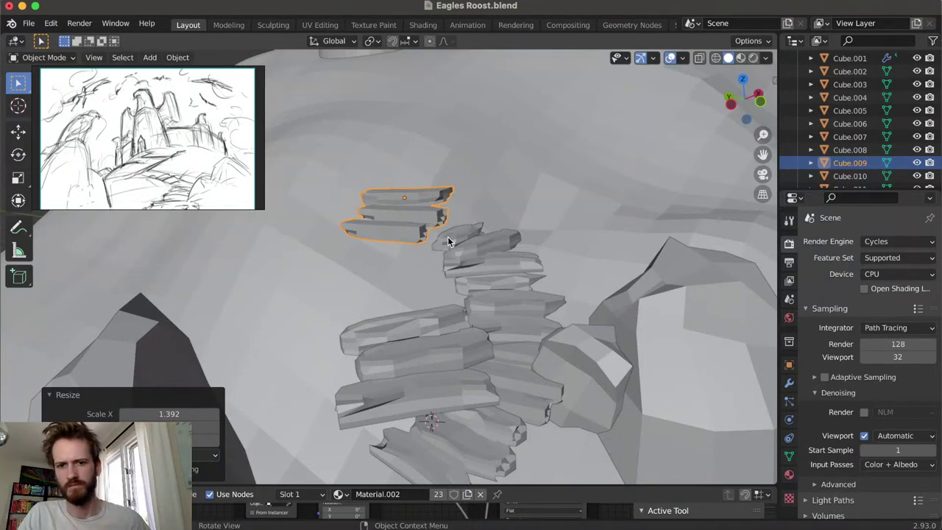
Rotate the three-slab group about Z and lower it along Z towards the slope
key(r)
key(z)
click(449, 193)
middle_drag(450, 193, 460, 258)
key(g)
key(z)
click(441, 295)
Move the three-slab group along X to the upper end of the path and rotate it slightly about Z
middle_drag(441, 294, 333, 311)
key(g)
key(x)
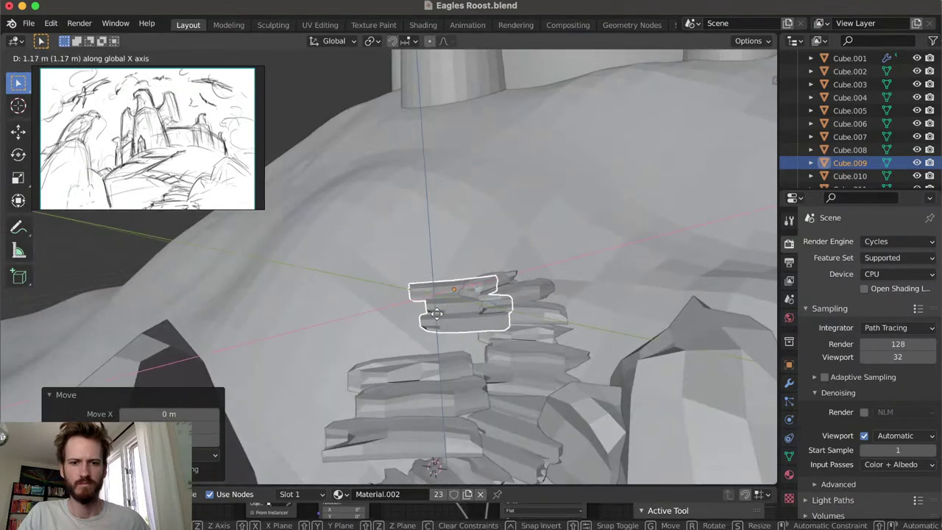
click(494, 287)
middle_drag(494, 286, 446, 304)
key(r)
key(z)
click(468, 286)
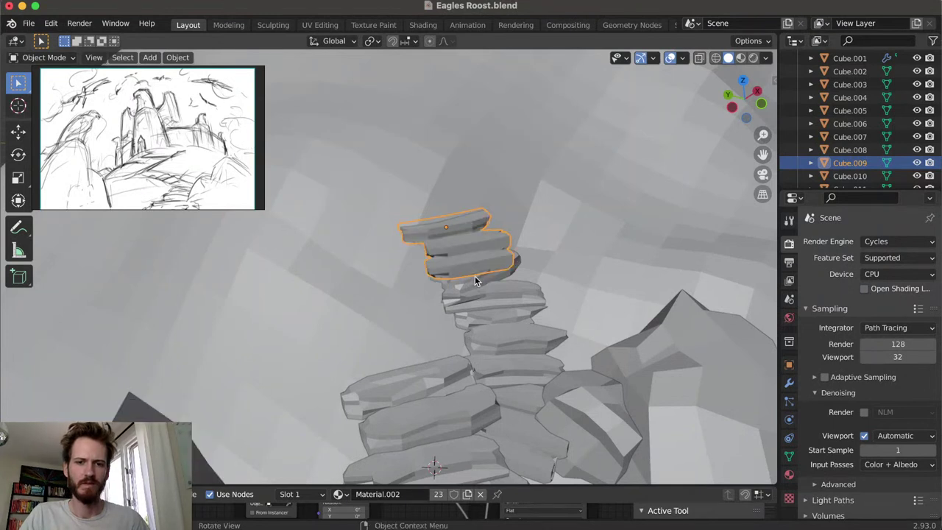
key(g)
key(x)
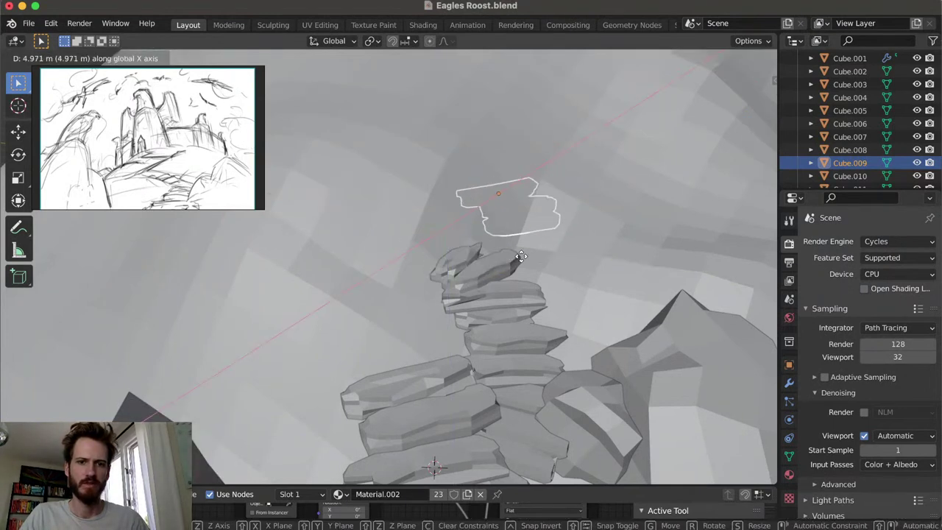
right_click(482, 281)
Raise the three-slab group along Z well above the top of the existing slab path
key(g)
key(x)
click(453, 203)
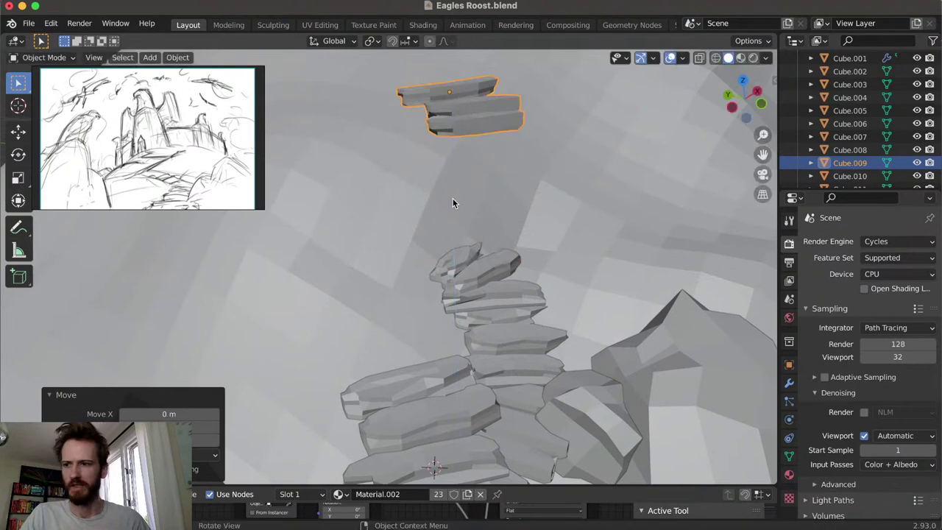
Try shifting the lowest wide slab of the path along X and rotating it
middle_drag(395, 309, 433, 328)
click(437, 328)
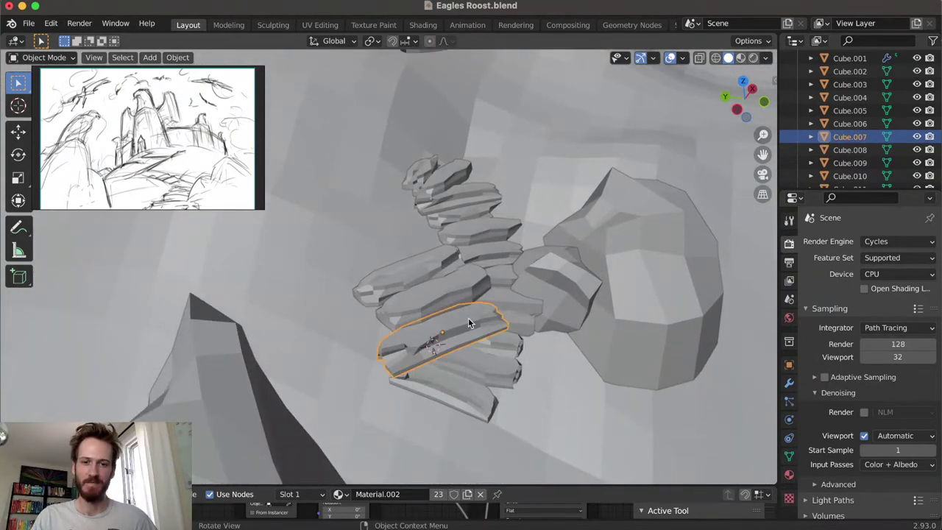
middle_drag(464, 288, 412, 340)
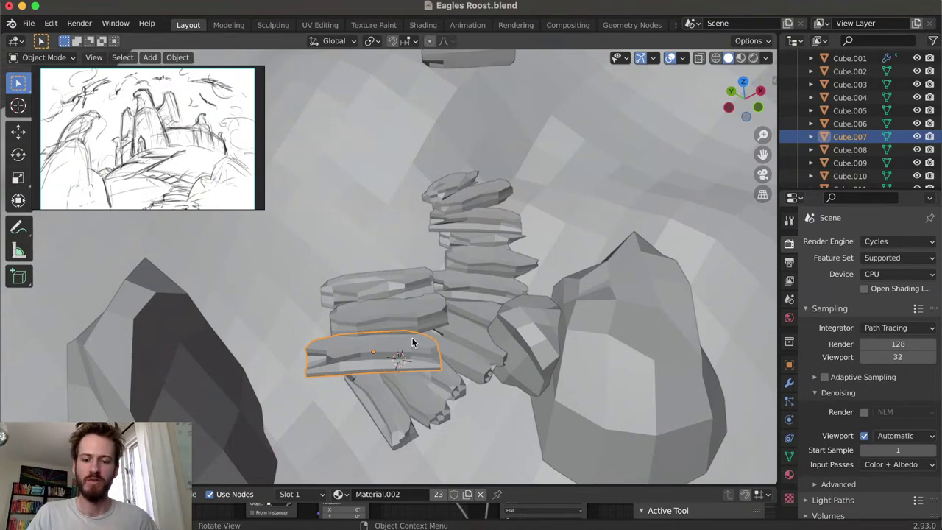
key(g)
key(x)
click(430, 351)
key(r)
key(x)
click(436, 330)
mouse_move(436, 330)
middle_down()
mouse_move(456, 336)
mouse_move(443, 337)
middle_up()
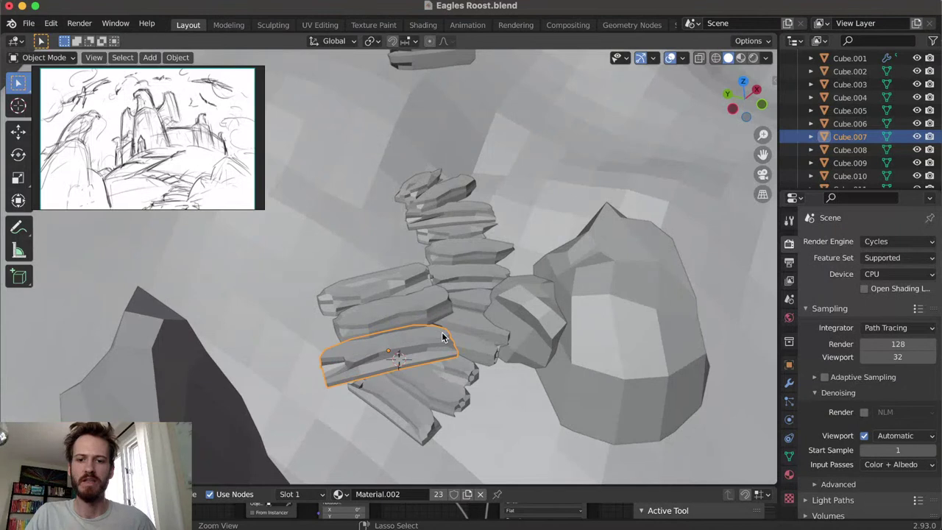
ctrl+click(442, 338)
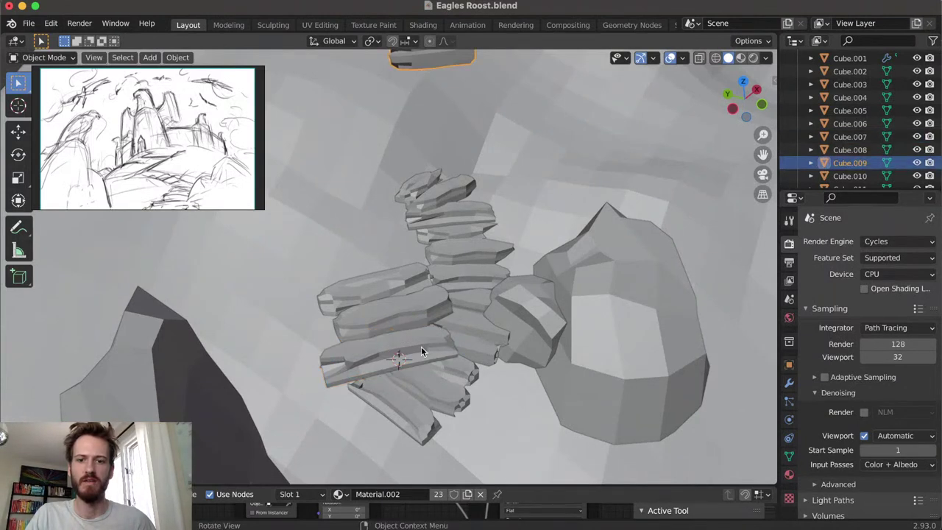
click(422, 348)
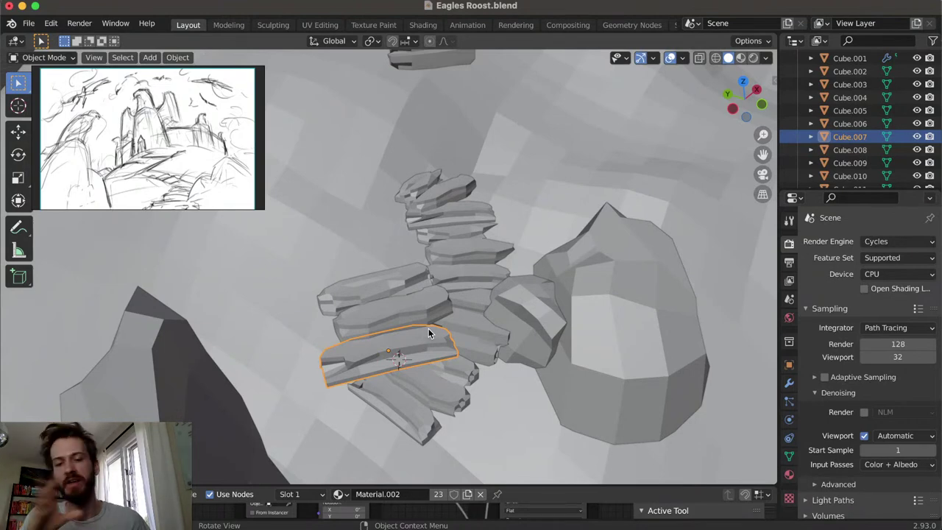
middle_drag(440, 335, 433, 306)
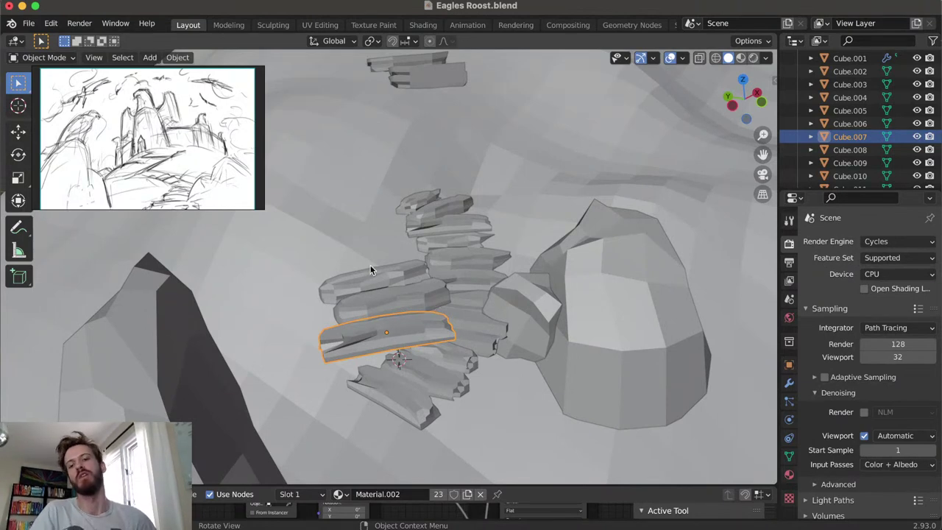
middle_drag(376, 262, 398, 354)
key(g)
key(y)
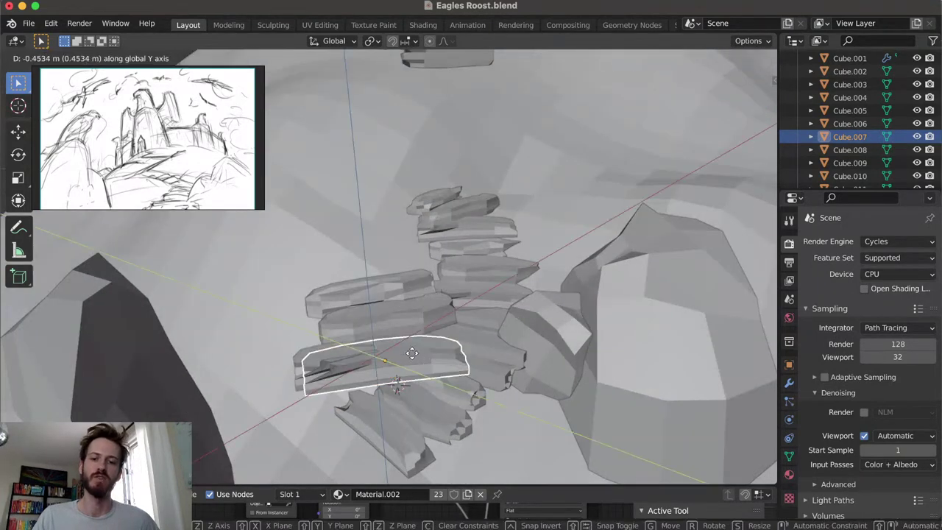
click(410, 355)
Select the three wide overlapping slabs together and raise them along Z above their identical copies
shift+click(399, 314)
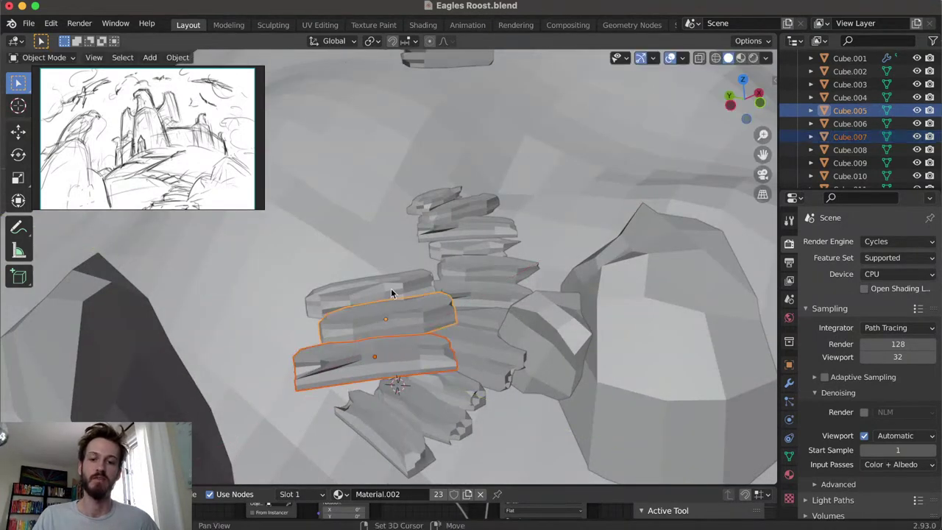
shift+click(391, 288)
key(g)
key(z)
click(396, 258)
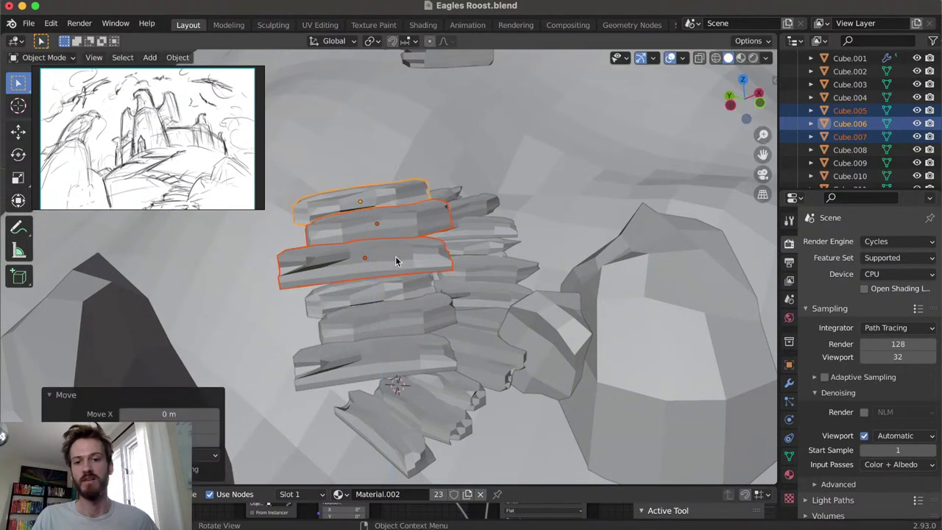
Move the lowest of the three raised slabs 0.652 m along X and rotate it about Z
click(400, 269)
middle_drag(399, 268, 395, 313)
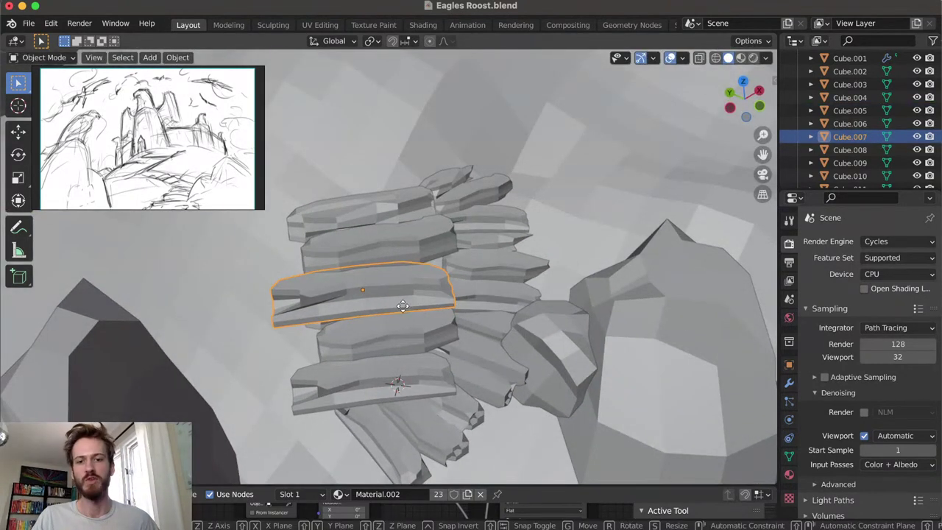
key(g)
key(x)
click(420, 302)
key(r)
key(y)
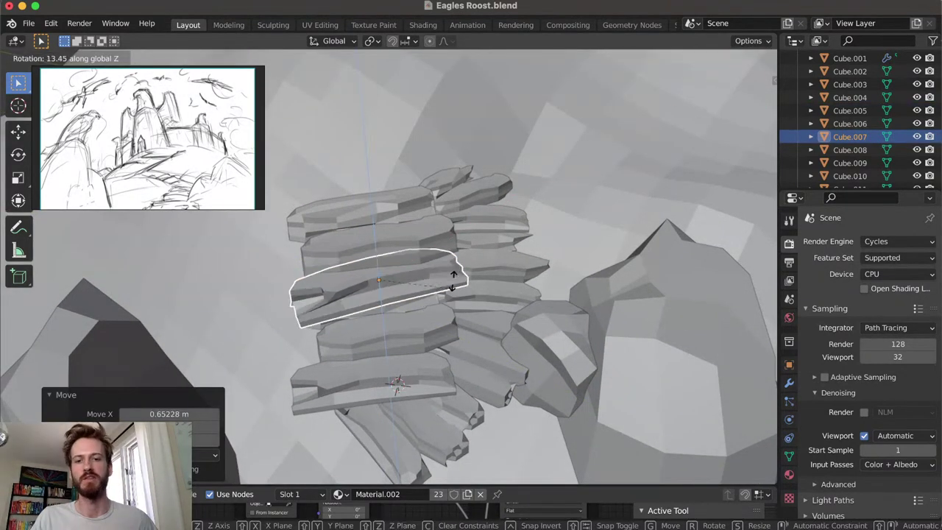
click(435, 282)
Shift the rotated slab further along X and adjust its position along Y
key(g)
key(x)
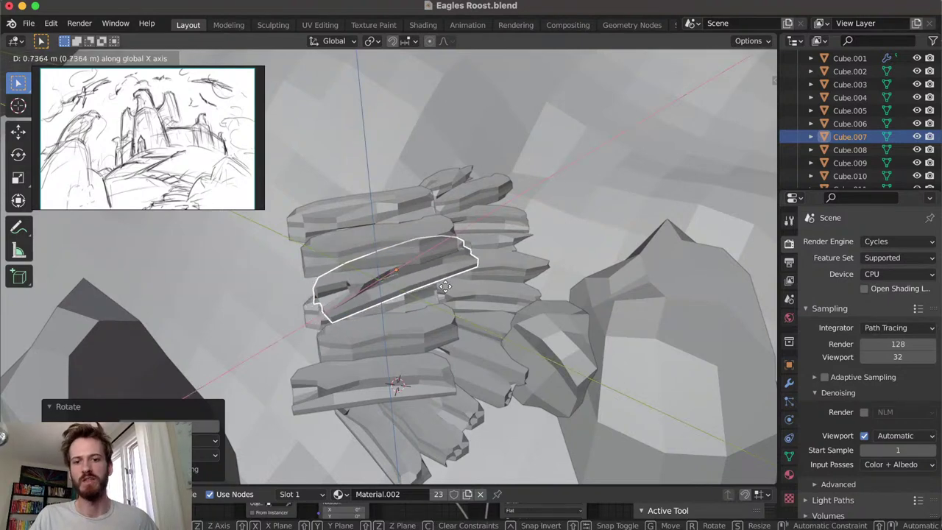
click(442, 291)
key(g)
key(y)
click(450, 293)
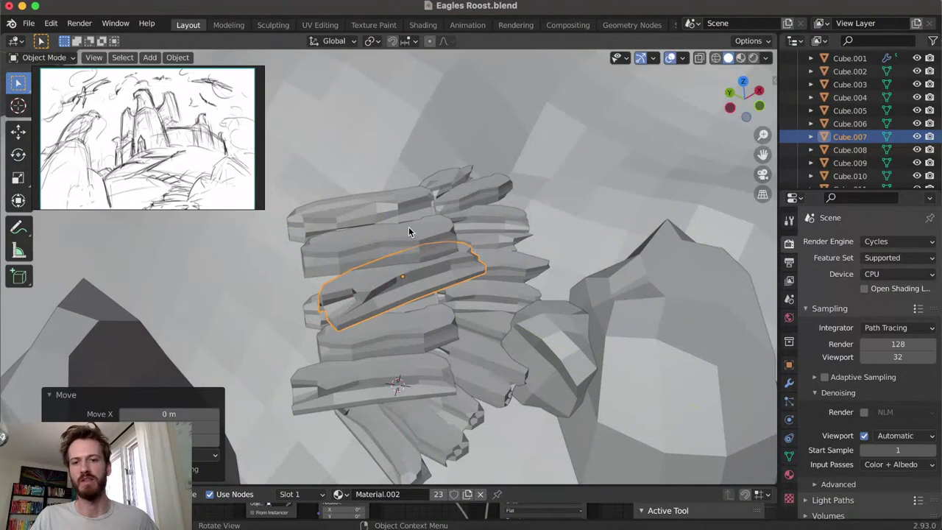
Select the topmost of the raised wide slabs and adjust its height along Z
click(408, 210)
middle_drag(407, 208, 441, 240)
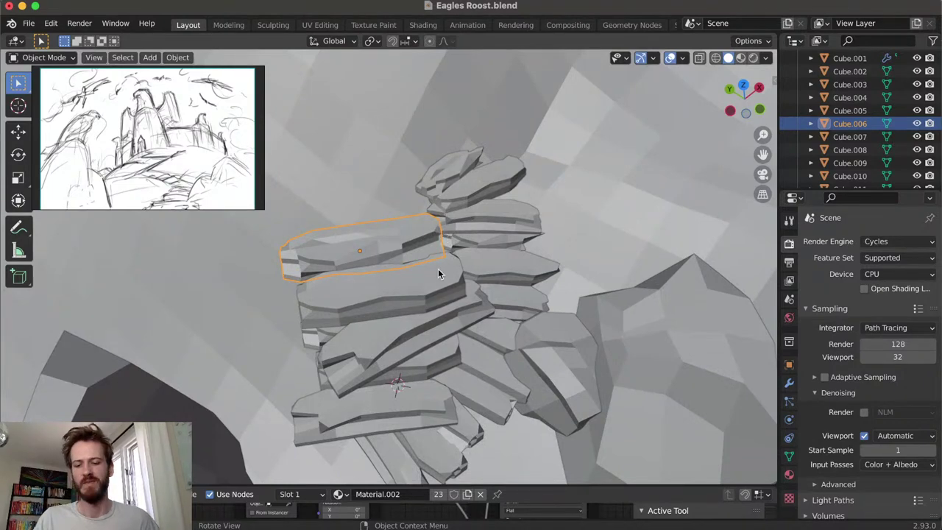
middle_drag(469, 214, 496, 206)
key(g)
key(z)
click(502, 207)
Rotate the topmost raised slab about Z and shift it along X
key(r)
key(z)
click(483, 246)
key(g)
key(x)
click(481, 236)
Select all three raised wide slabs and join them into one object
middle_drag(481, 237, 406, 318)
shift+click(407, 313)
shift+click(410, 359)
middle_drag(410, 359, 424, 266)
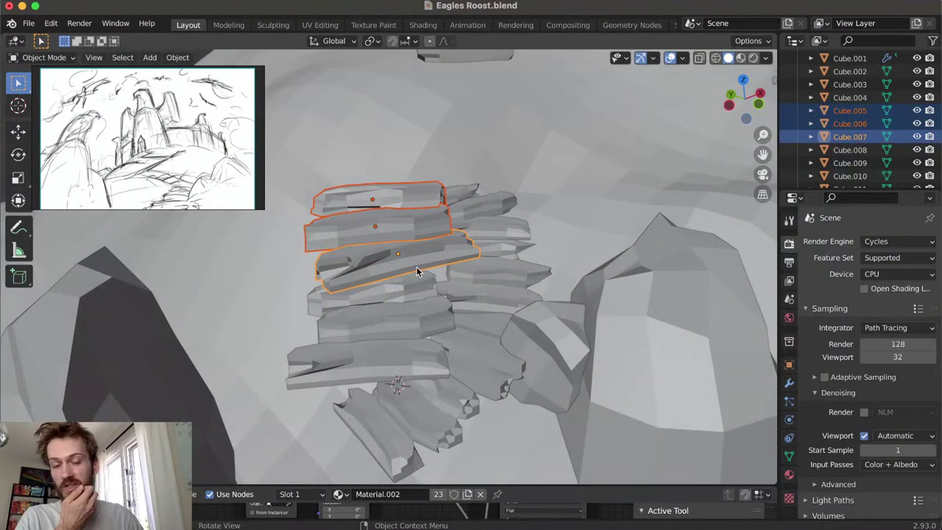
middle_drag(437, 277, 425, 306)
key(ctrl+j)
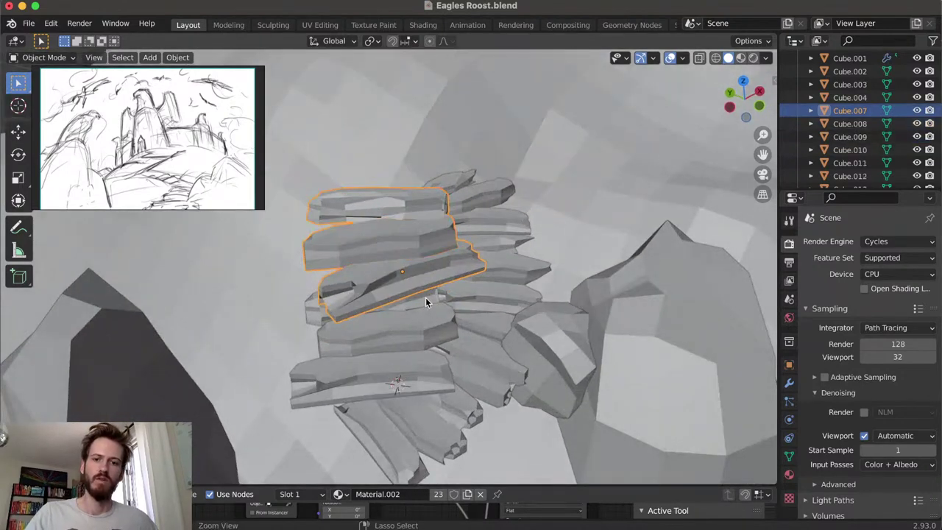
Duplicate the joined wide-slab group and raise the copy along Z above the original
key(shift+d)
key(z)
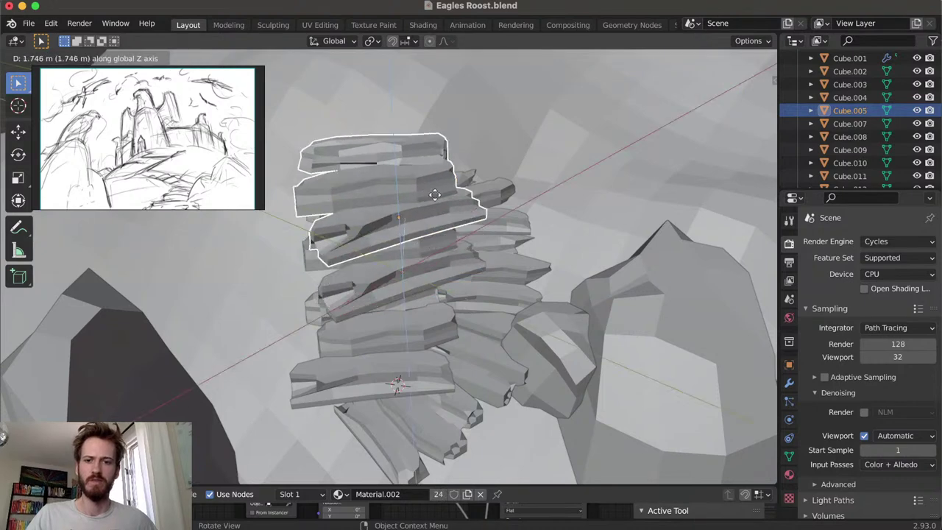
click(448, 174)
middle_drag(447, 173, 455, 202)
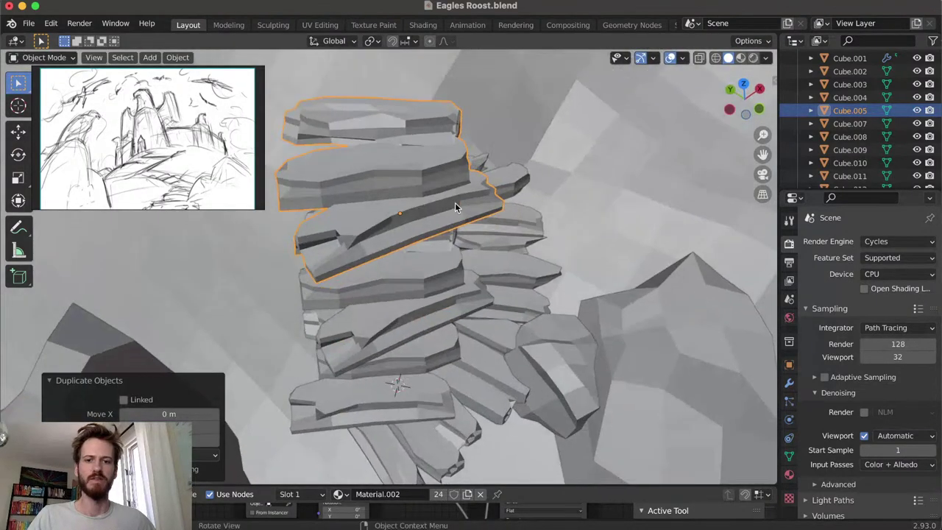
Move the duplicated slab group 4.971 m along X up the slope and rotate it about Z
scroll(471, 200, down, 10)
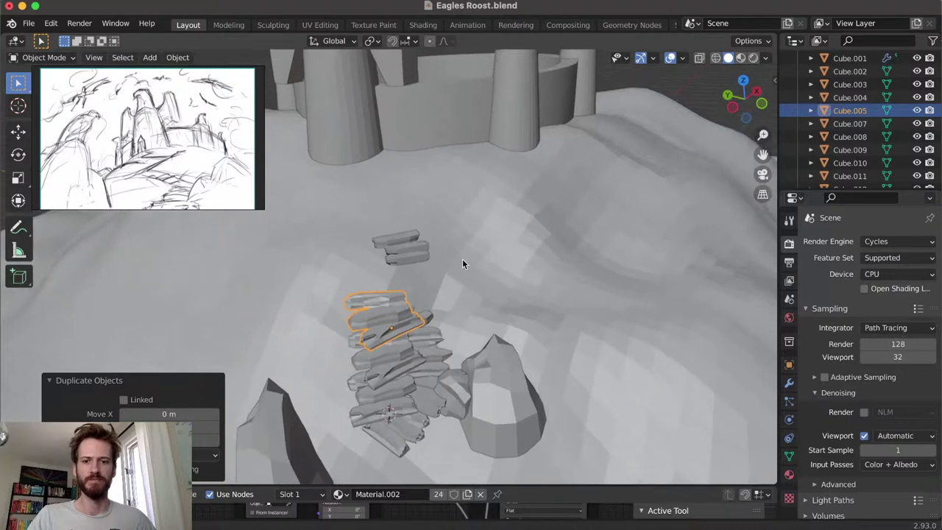
middle_drag(462, 258, 391, 320)
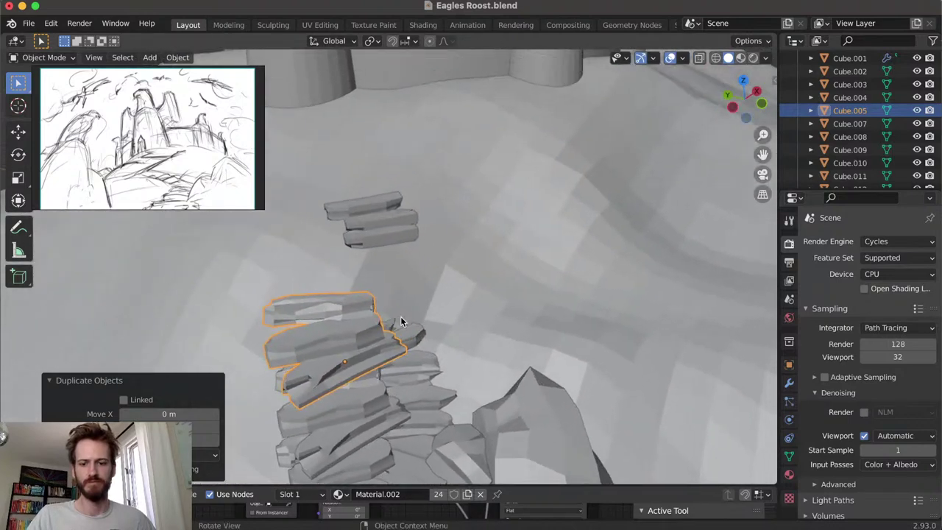
key(g)
key(x)
click(482, 272)
key(r)
key(z)
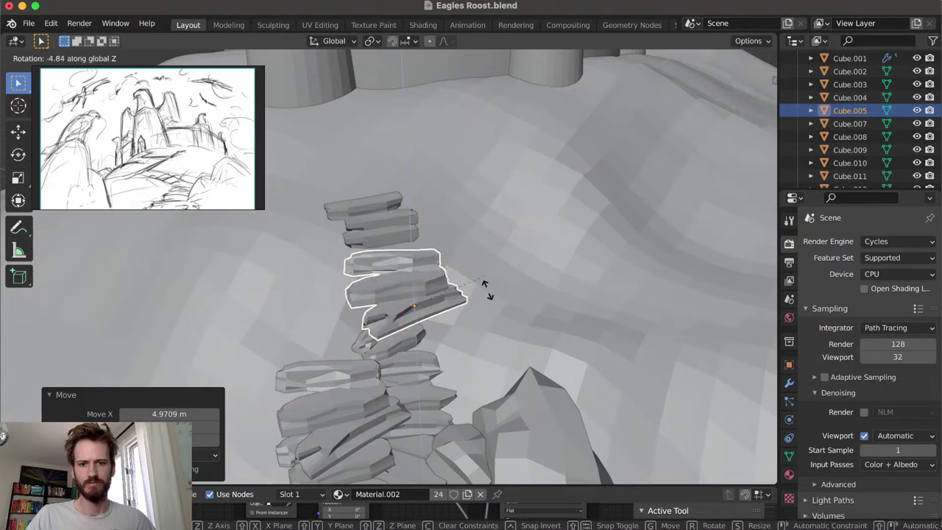
click(476, 319)
Lower the duplicated slab group along Z and reposition it along Y and X near the path's upper end
key(g)
key(z)
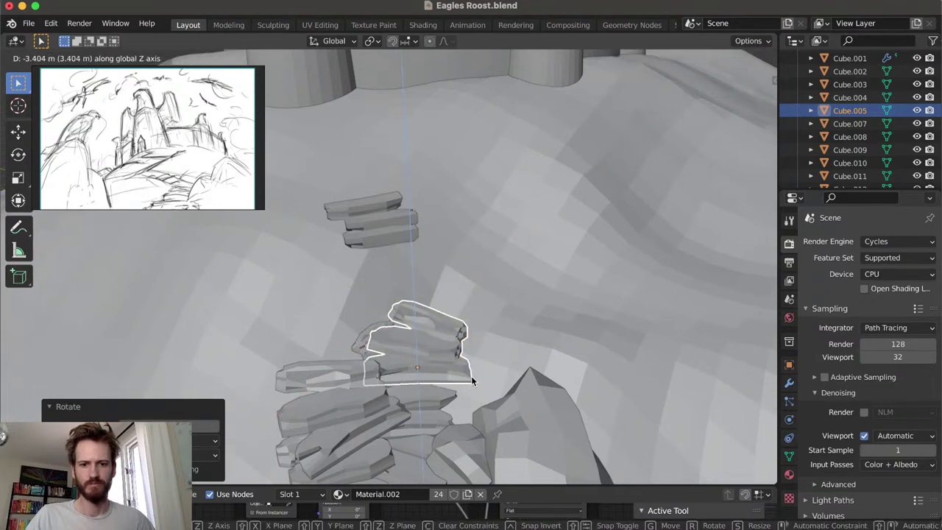
key(y)
click(409, 339)
key(g)
key(x)
click(444, 305)
Fine-tune the duplicated slab group's height along Z and its position along Y
key(g)
key(z)
click(439, 296)
key(g)
key(y)
click(448, 313)
key(g)
key(z)
click(446, 327)
Rotate the duplicated slab group about Z and shift it along Y to line up with the path
key(r)
key(z)
click(447, 337)
mouse_move(447, 337)
middle_down()
mouse_move(456, 298)
mouse_move(444, 321)
middle_up()
key(g)
key(y)
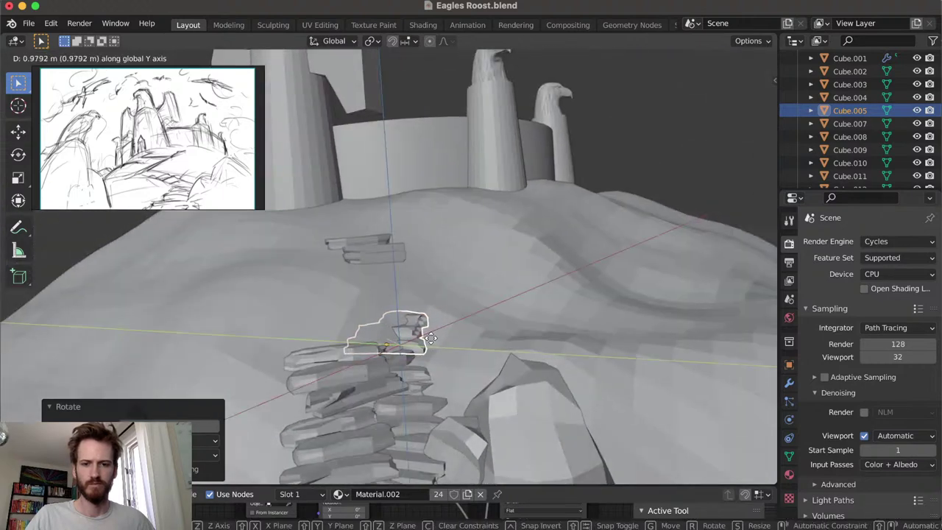
click(426, 338)
Edit the terrain mesh and lower a vertex above the slab path along Z with proportional editing at size 3.45
middle_drag(376, 339, 376, 306)
key(Tab)
click(298, 293)
key(Tab)
key(g)
key(z)
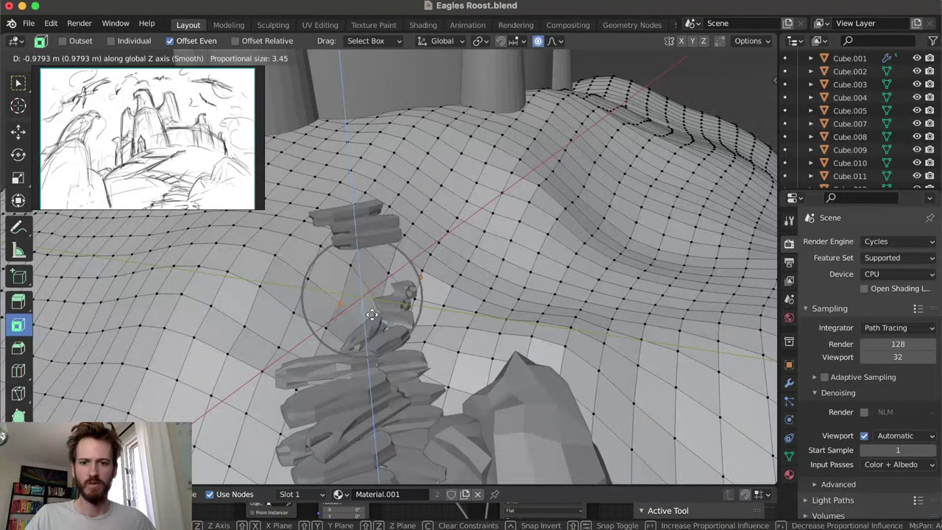
click(372, 312)
Lower a neighbouring terrain vertex 2.203 m along Z with proportional editing to expose the upper slabs
key(g)
key(z)
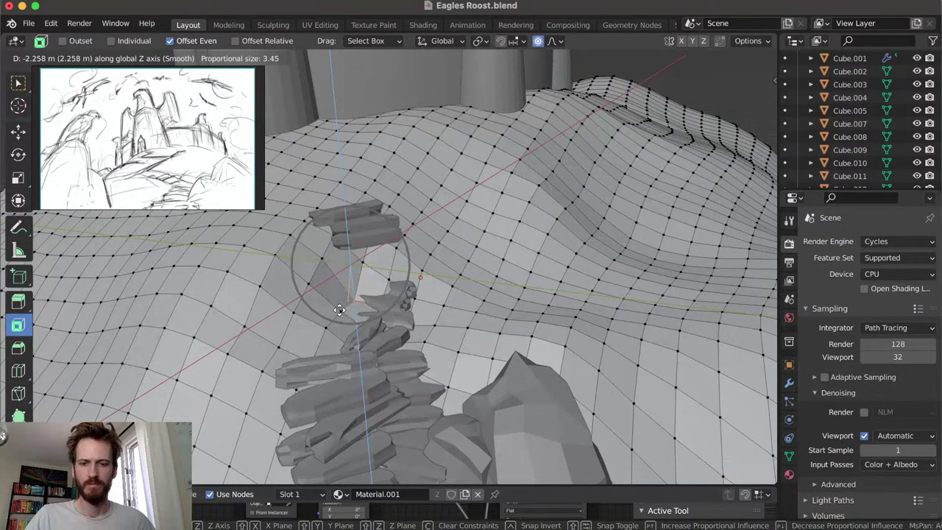
click(327, 324)
Lower the terrain vertex beside the upper slabs 1.147 m along Z with proportional editing at size 3.45
middle_drag(327, 325, 325, 341)
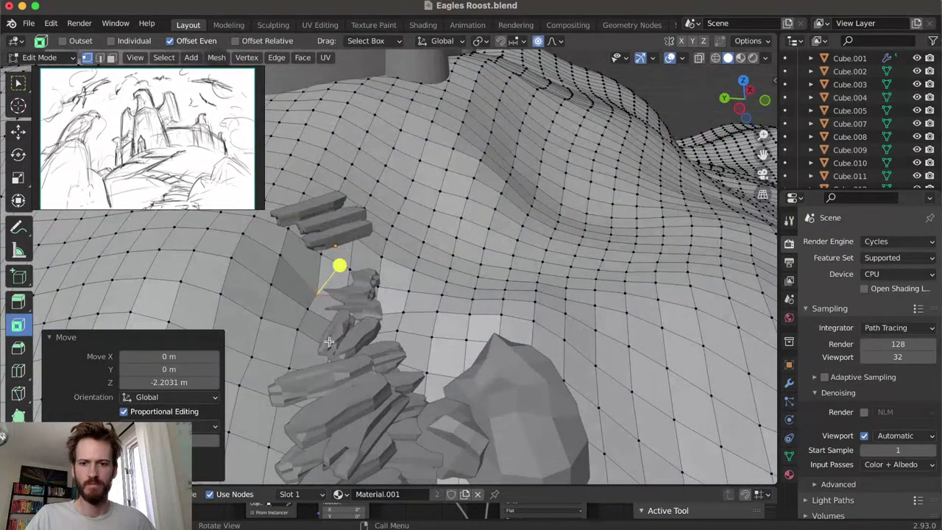
key(g)
key(z)
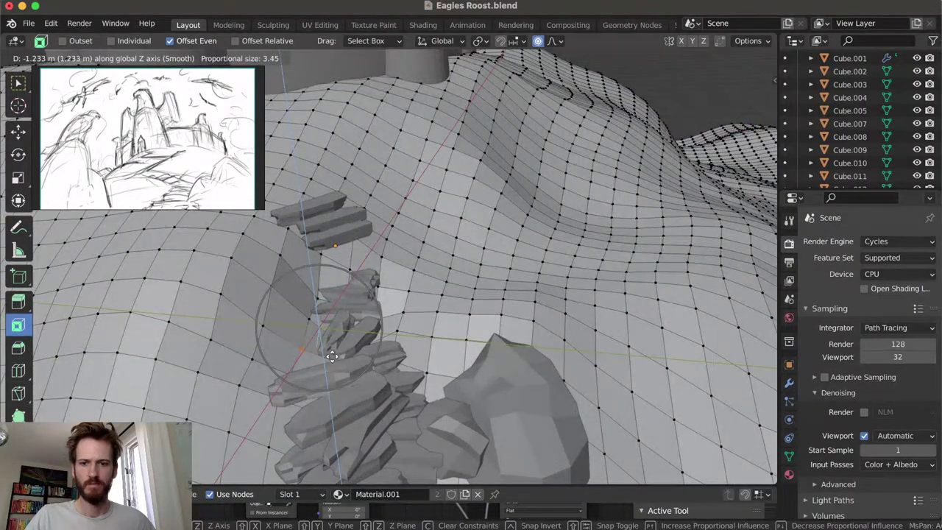
click(332, 352)
middle_drag(332, 351, 392, 297)
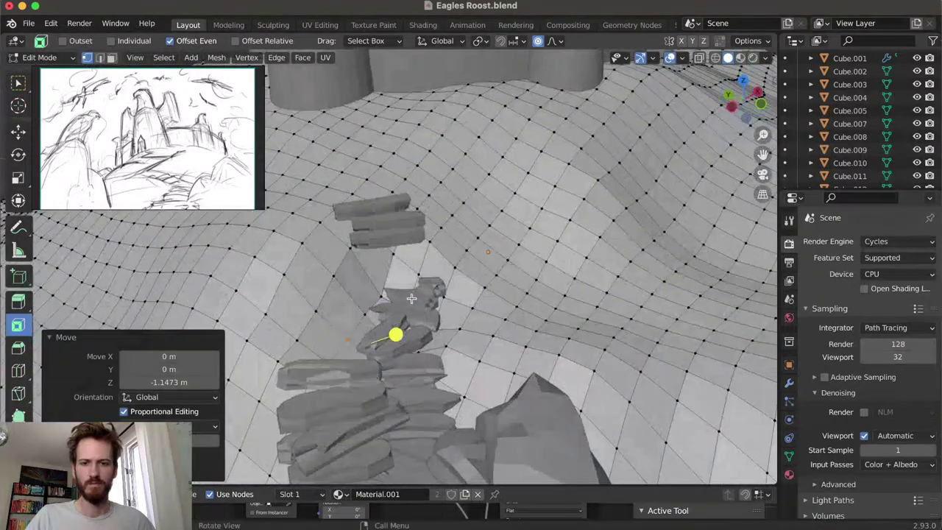
Leave terrain editing and shift the partly buried slab group below the topmost one along Y
key(Tab)
click(417, 306)
key(g)
key(z)
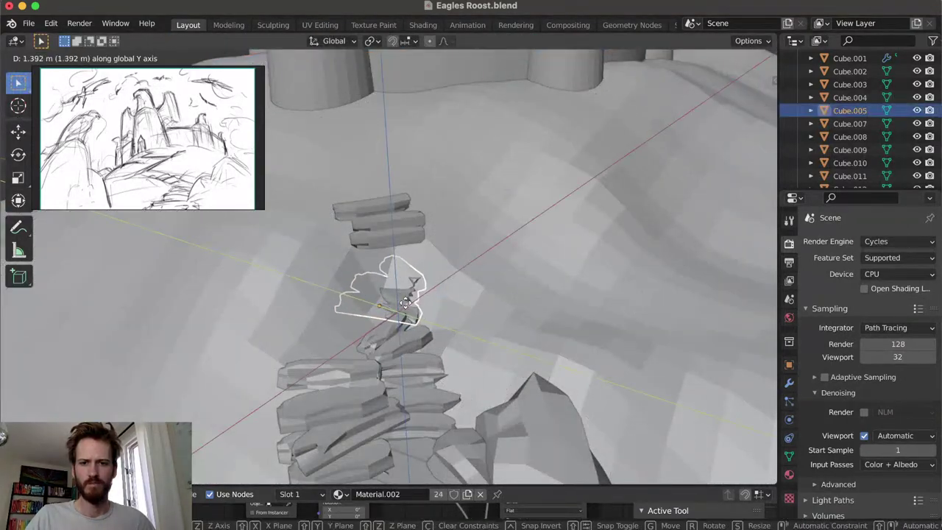
click(413, 307)
middle_drag(412, 307, 400, 353)
Move the three-slab group below the gap up the slope, above the partly buried group
click(402, 361)
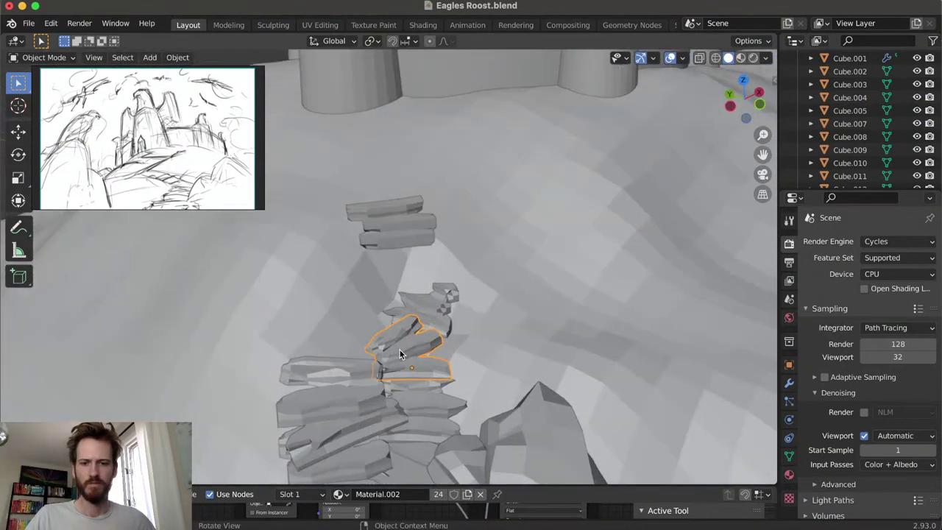
key(g)
key(z)
click(398, 271)
Lower the topmost slab group about 7 m along Z into the middle of the path
click(397, 228)
key(g)
key(z)
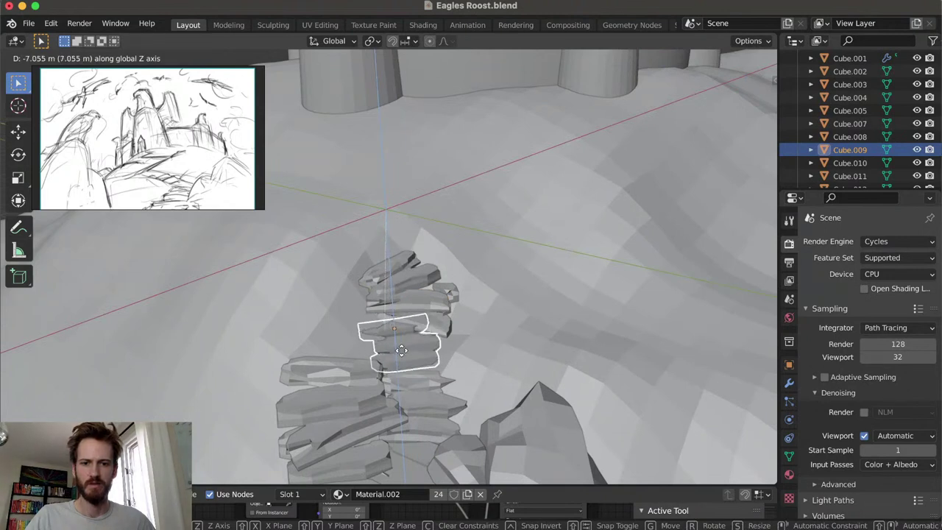
click(401, 353)
Rotate the lowered slab group about Z and shift it along Y to line up with the path
key(r)
key(z)
click(427, 359)
key(g)
key(y)
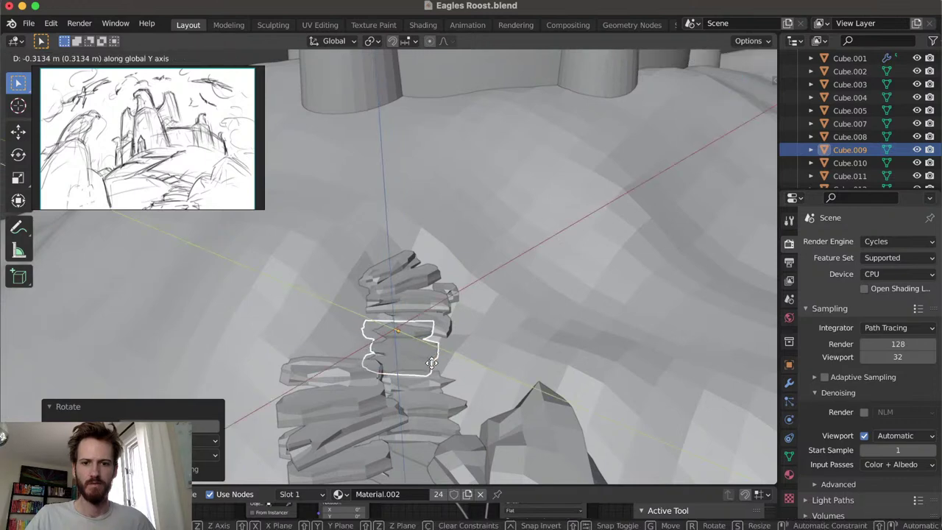
click(435, 365)
Shift a slab group on the lower part of the path along Y
middle_drag(430, 332, 478, 390)
click(433, 382)
key(g)
key(y)
click(378, 347)
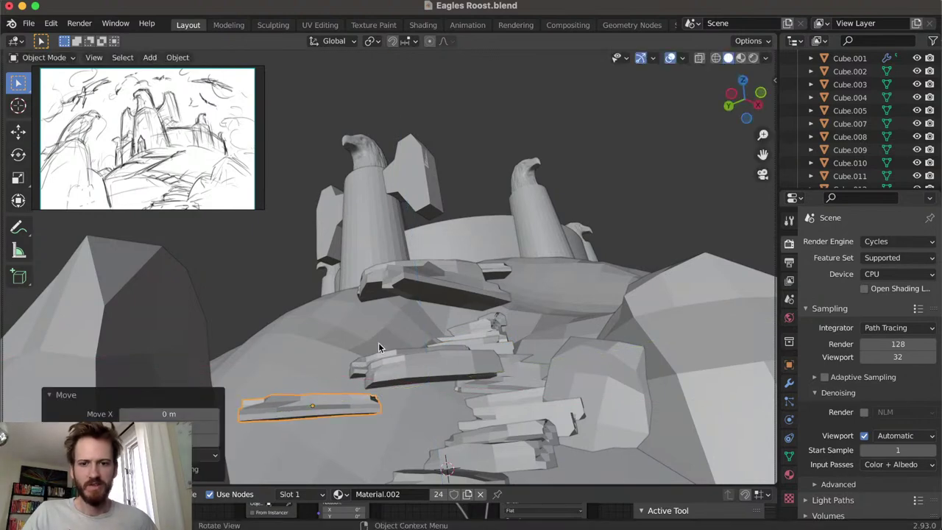
click(449, 364)
key(g)
right_click(421, 373)
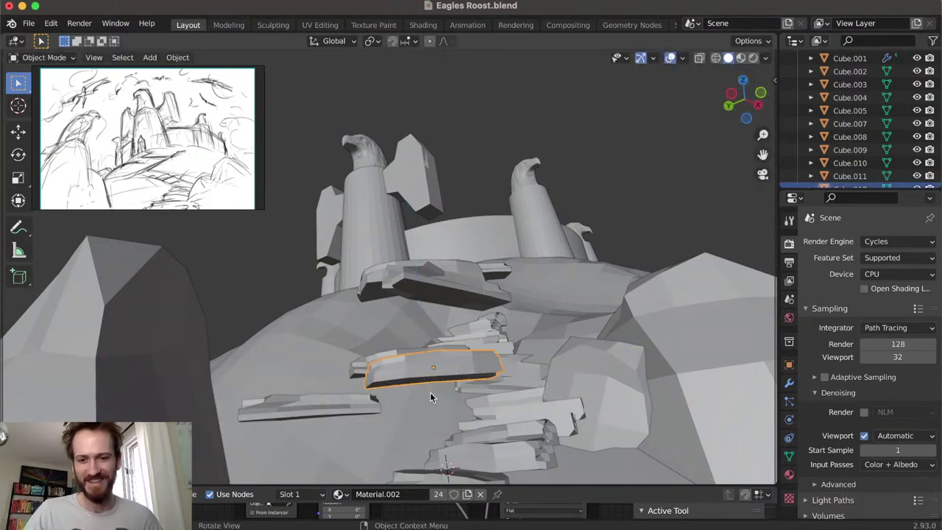
Move a slab group from the lower path about 14.5 m along X, then along Y towards the path's upper end
scroll(430, 391, down, 5)
scroll(404, 398, up, 2)
scroll(417, 381, down, 2)
middle_drag(406, 399, 427, 336)
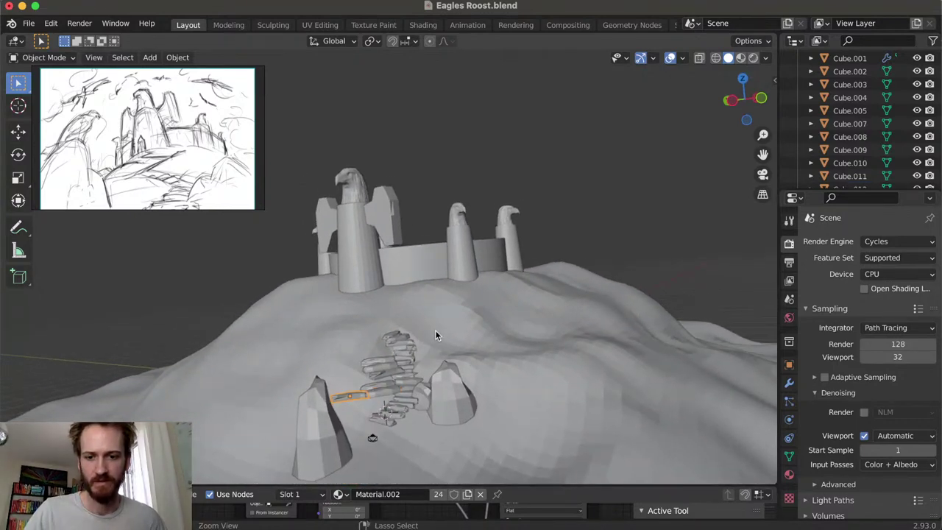
middle_drag(411, 393, 380, 409)
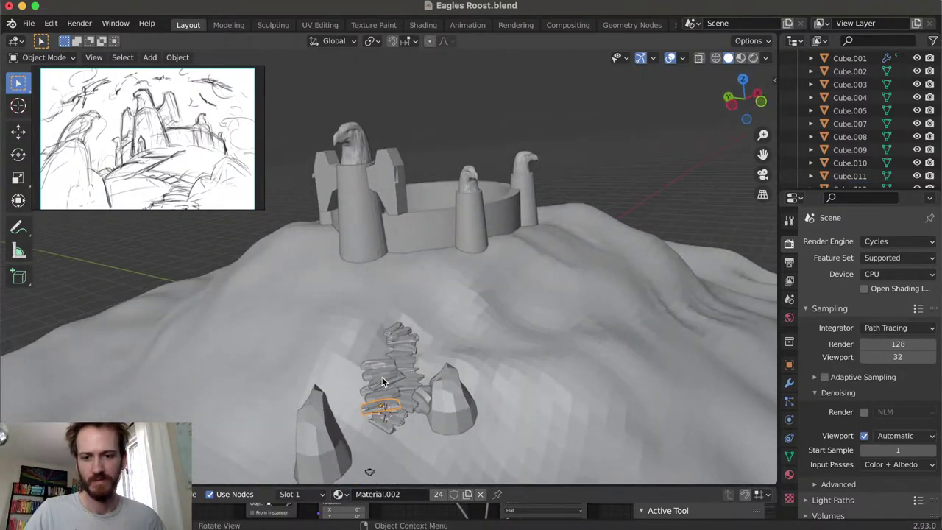
middle_drag(410, 336, 385, 361)
key(g)
key(x)
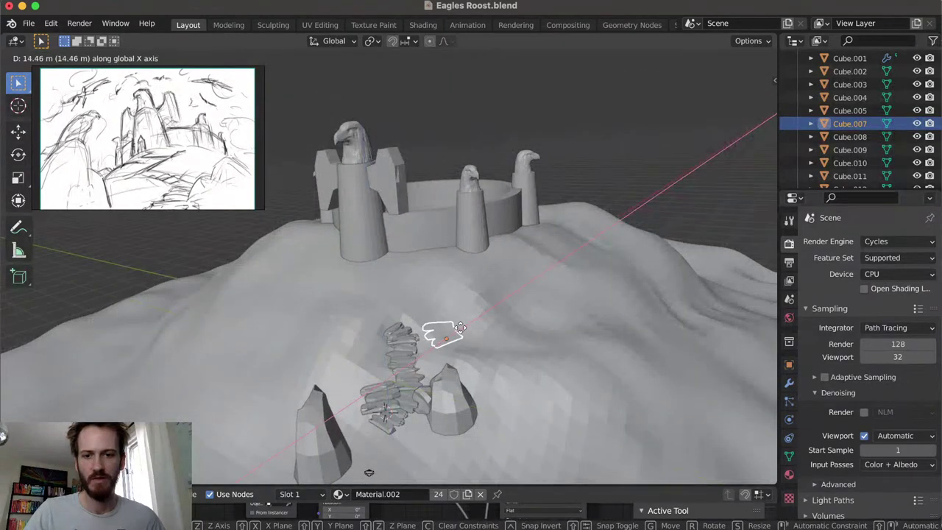
click(464, 335)
key(g)
key(y)
click(434, 337)
Rotate the moved slab group about Z and raise it along Z onto the slope
key(r)
key(z)
click(425, 360)
middle_drag(425, 360, 449, 346)
key(g)
key(z)
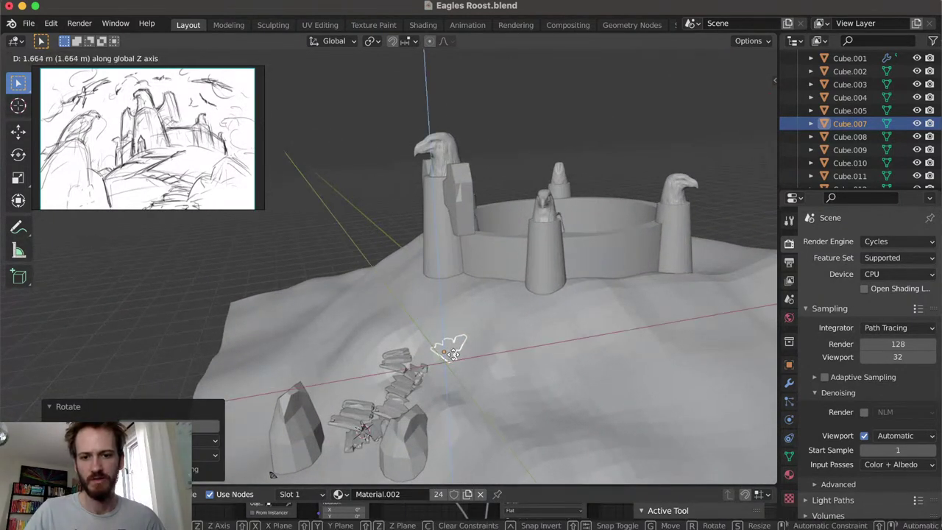
click(450, 360)
Move the slab group freely to the head of the path and turn it further about Z
key(g)
click(431, 370)
key(r)
key(z)
click(458, 375)
Adjust the top slab group's height along Z and its position along Y to meet the path
middle_drag(457, 375, 444, 340)
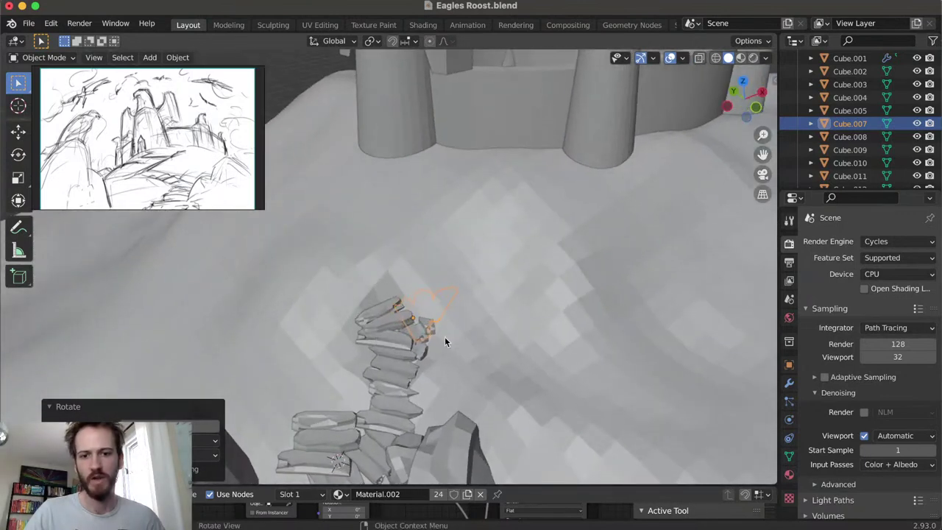
key(g)
key(z)
click(458, 342)
scroll(445, 293, down, 4)
middle_drag(444, 294, 452, 300)
key(g)
key(x)
key(y)
click(464, 345)
middle_drag(463, 346, 452, 292)
key(r)
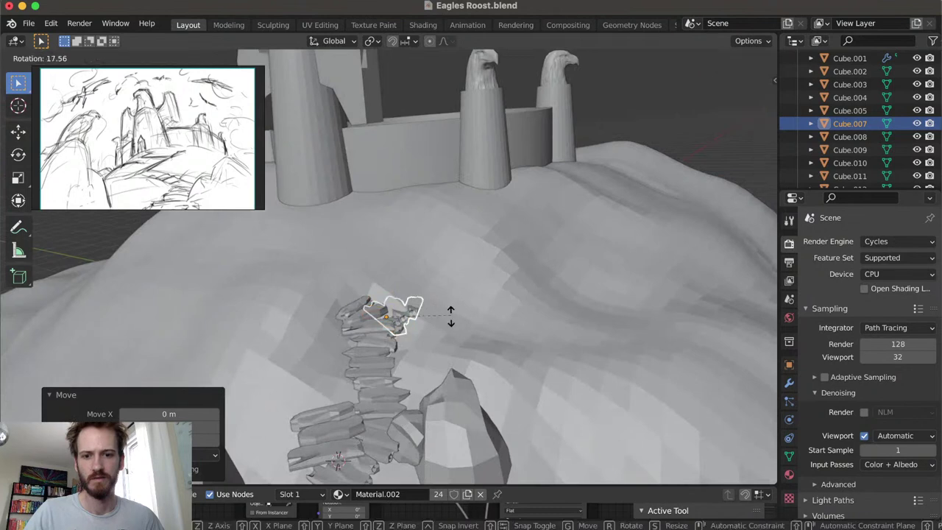
key(Escape)
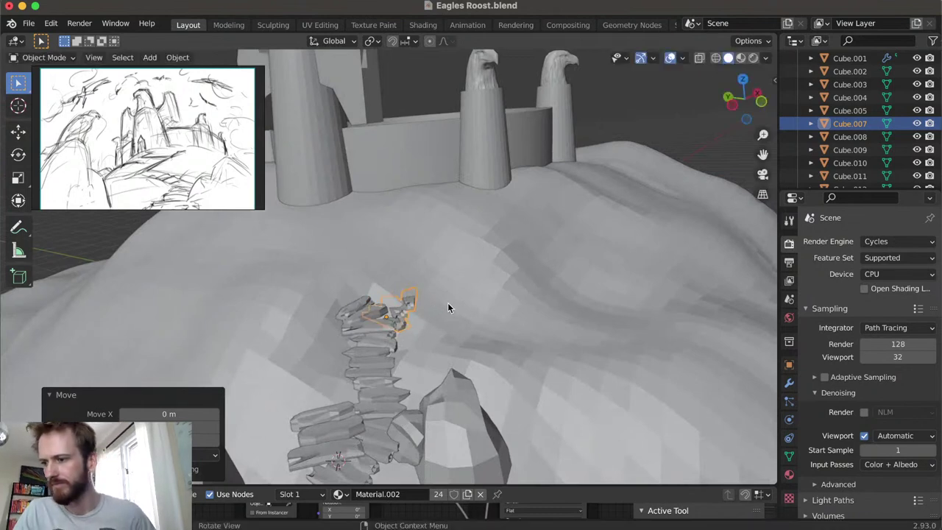
middle_drag(434, 341, 429, 325)
key(g)
key(y)
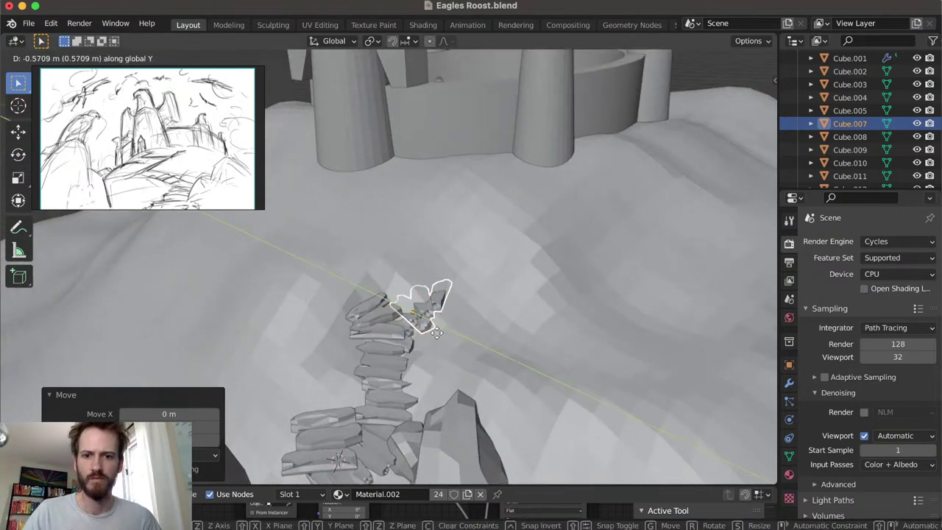
key(Escape)
Tilt the top slab group about the Y axis to follow the slope
key(r)
key(y)
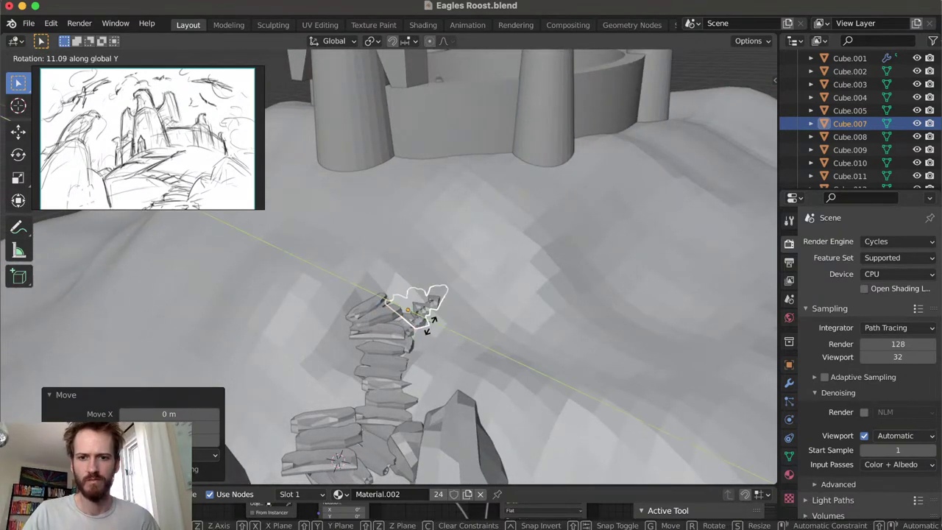
click(434, 308)
middle_drag(437, 312, 427, 338)
Move the three-slab group beside the path's head -5.452 m along X, off the path
click(371, 336)
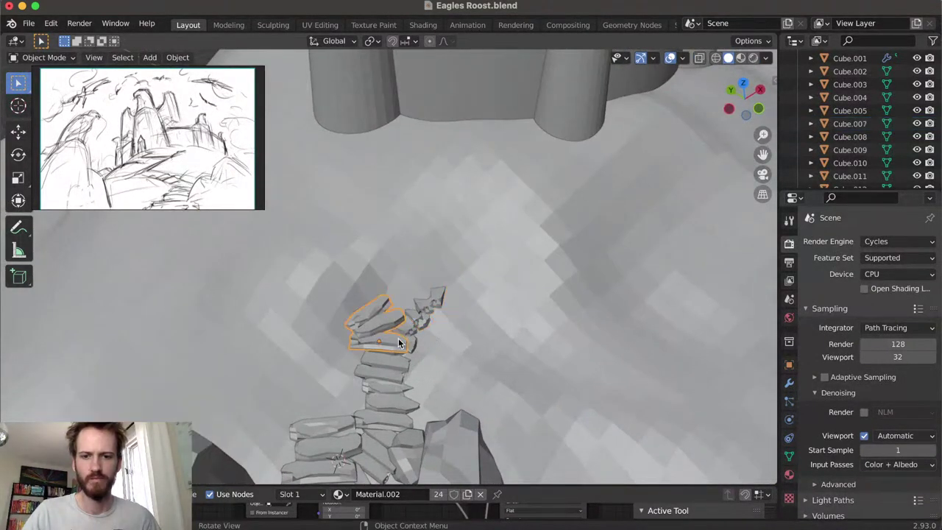
key(g)
key(x)
click(378, 357)
Select the six slab groups forming the path and duplicate them about 8.5 m upward along Z
middle_drag(378, 358, 338, 460)
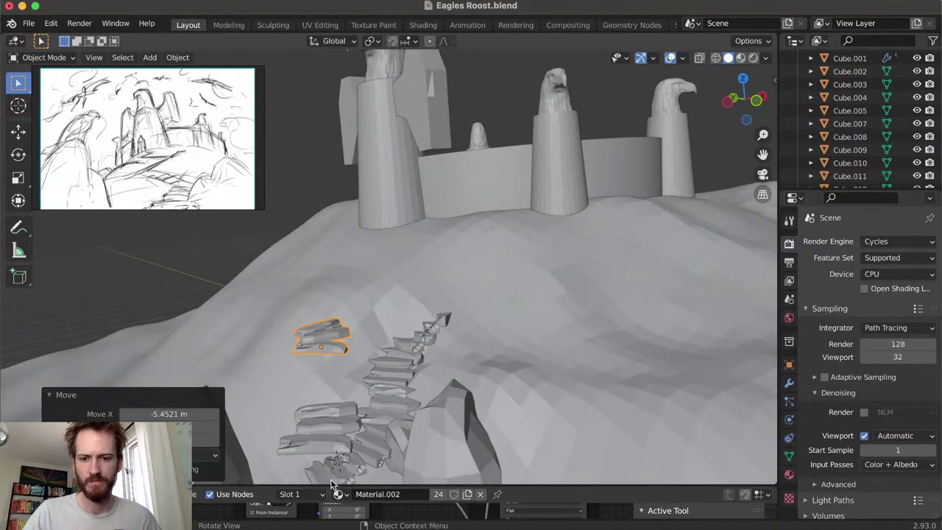
click(331, 482)
shift+click(375, 449)
shift+click(382, 414)
shift+click(393, 373)
shift+middle_drag(392, 372, 411, 348)
shift+click(408, 339)
shift+click(444, 322)
middle_drag(444, 321, 462, 328)
key(shift+d)
key(z)
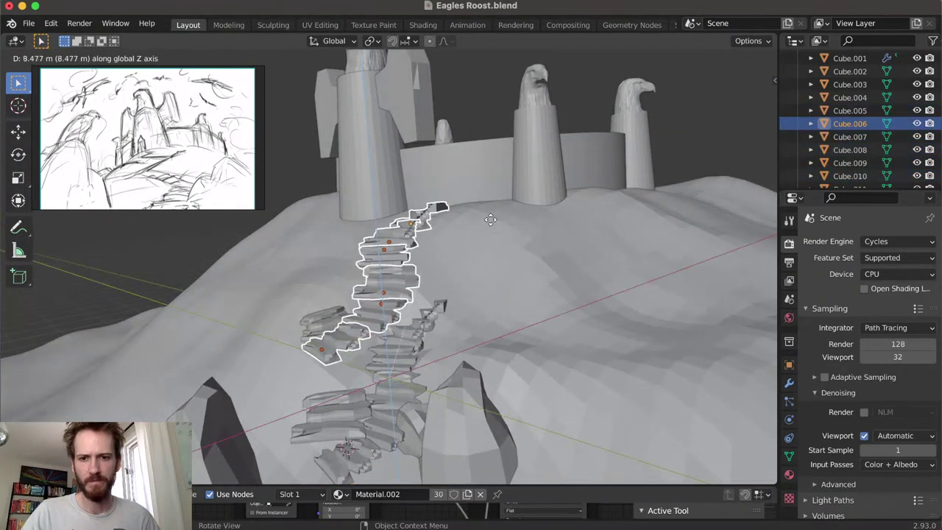
click(489, 223)
Rotate the duplicated path section, first freely and then about Z, so it winds up towards the fortress
middle_drag(483, 223, 518, 230)
key(r)
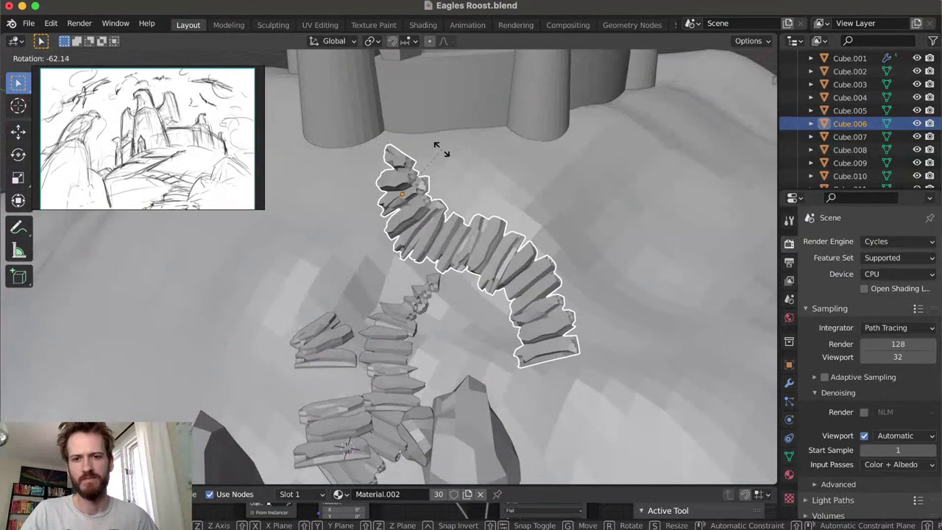
click(435, 149)
middle_drag(436, 149, 442, 169)
key(r)
key(z)
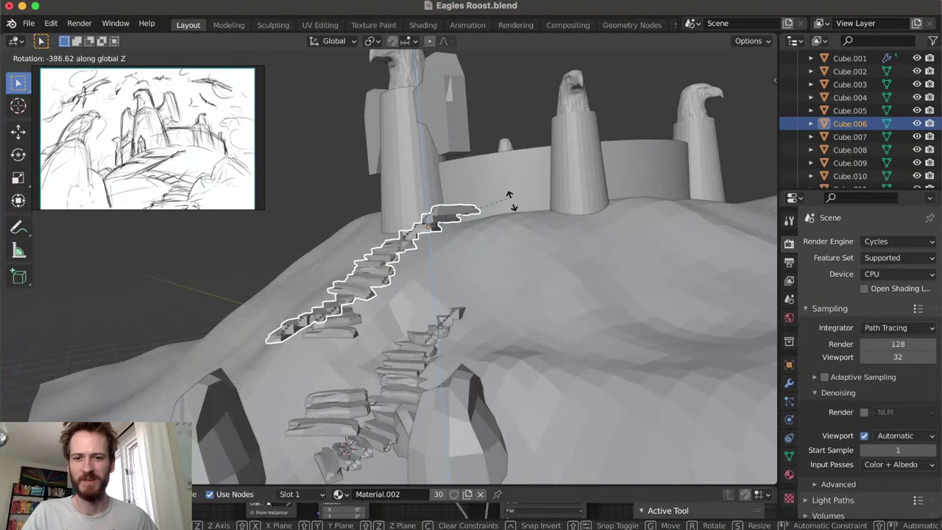
click(495, 264)
middle_drag(494, 264, 492, 282)
key(r)
key(z)
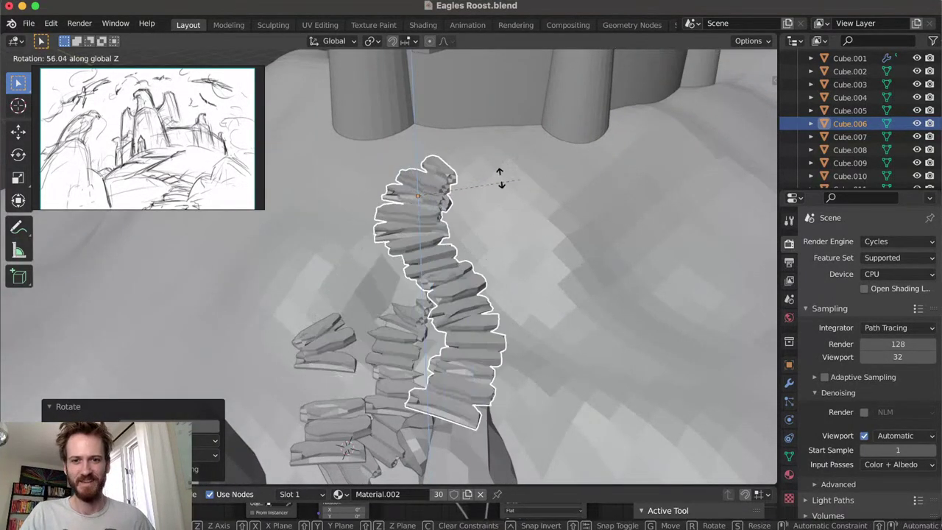
click(470, 226)
Shift the duplicated path section along Y and rotate it about Z to meet the lower path
middle_drag(470, 226, 529, 262)
key(g)
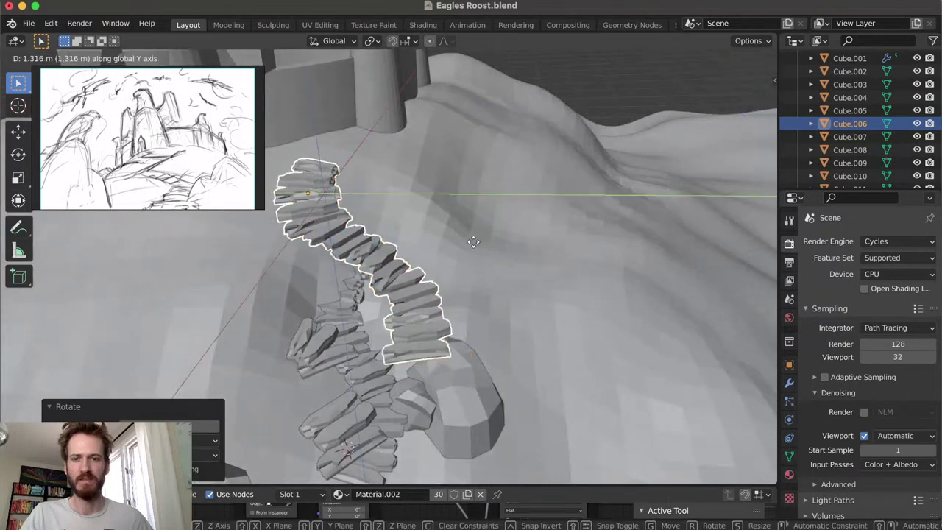
click(417, 244)
middle_drag(417, 248, 435, 283)
key(r)
key(z)
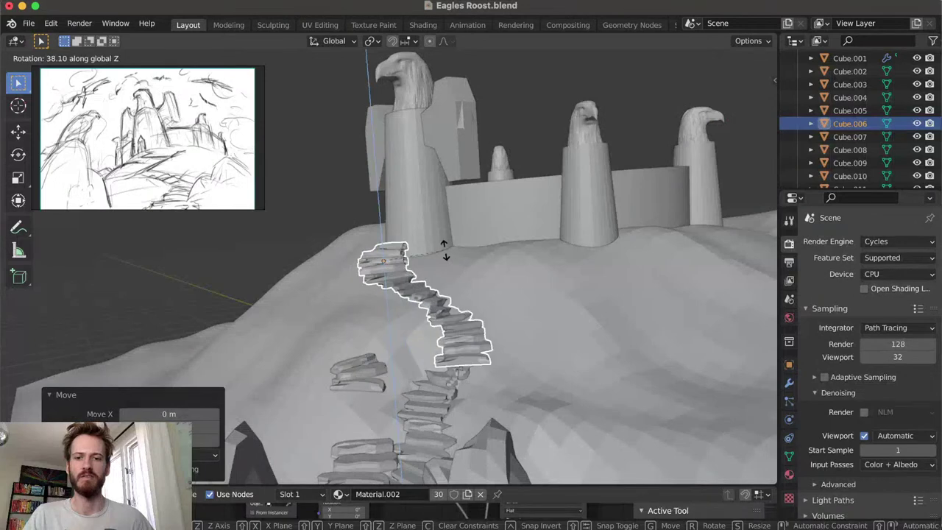
click(437, 248)
Fine-tune the duplicated path section's position along Y and its height along Z
middle_drag(437, 247, 562, 352)
key(g)
key(y)
click(445, 291)
key(g)
key(z)
click(454, 268)
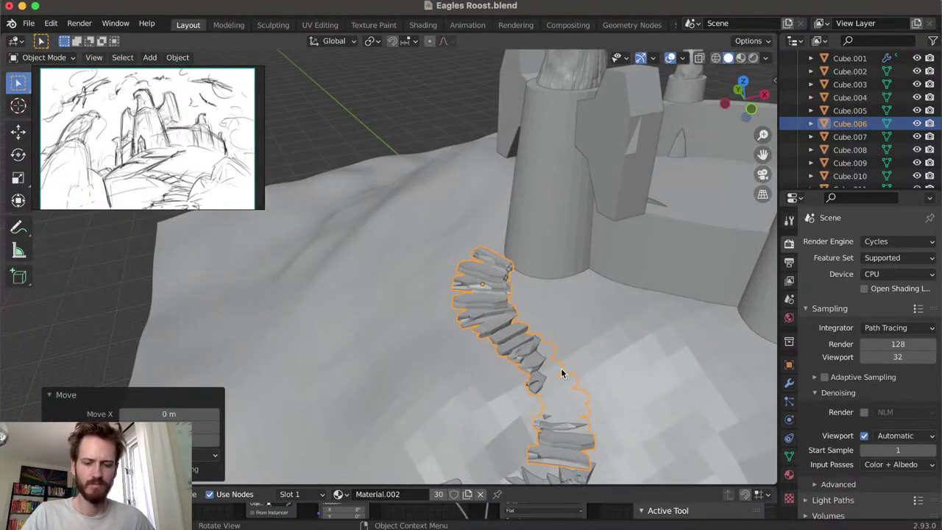
Move the duplicated path section 0.557 m along X
key(g)
key(x)
click(588, 352)
middle_drag(591, 350, 443, 375)
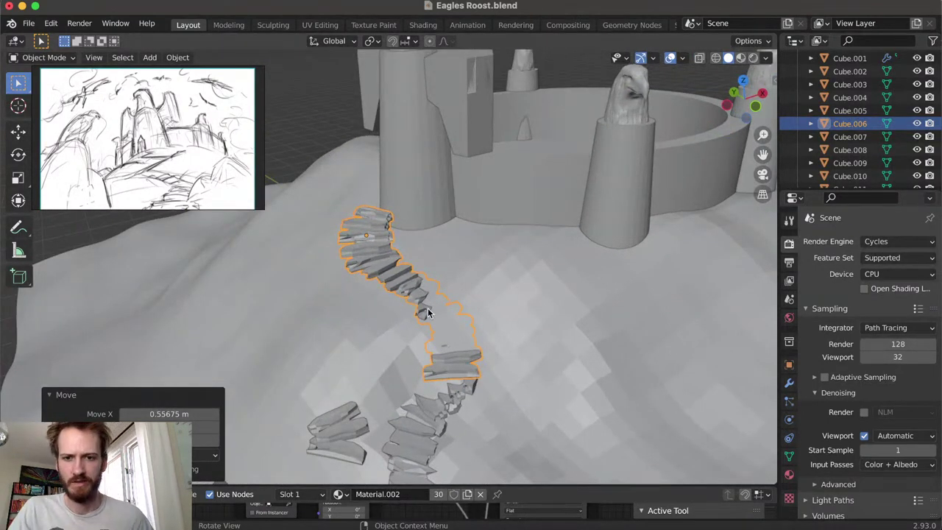
Edit the duplicated section's mesh and move its middle slab by 0.105, 0.467 and 0.955 m with proportional editing at size 5.05
key(Tab)
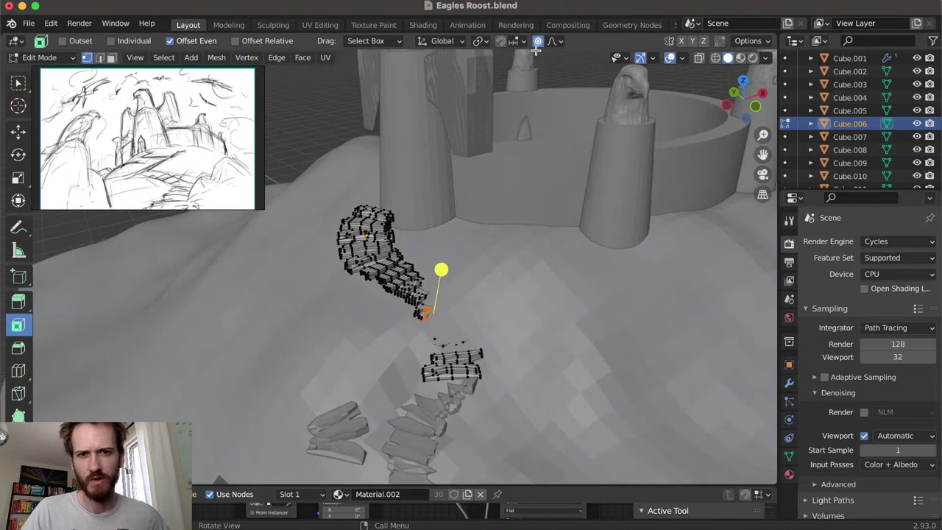
key(g)
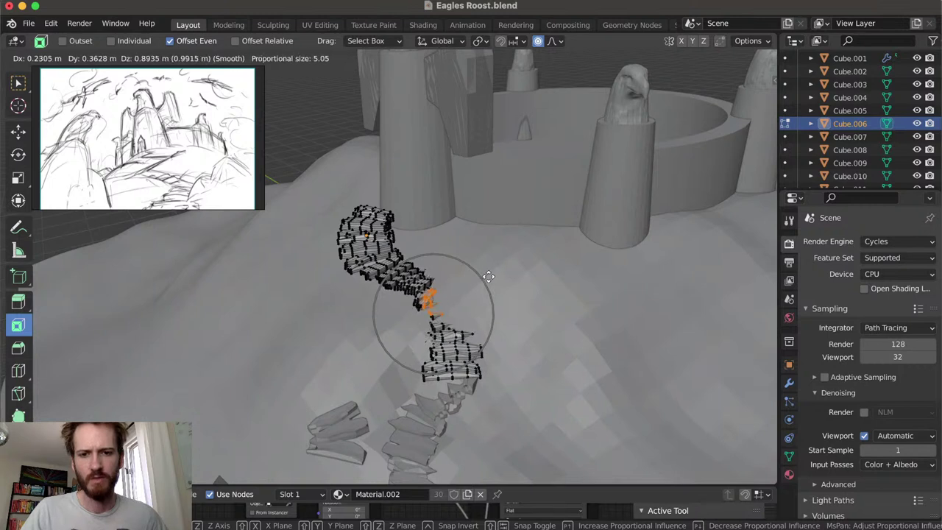
click(486, 274)
Rotate the selected middle slab vertices -20.4° about Y with proportional editing
key(r)
key(Escape)
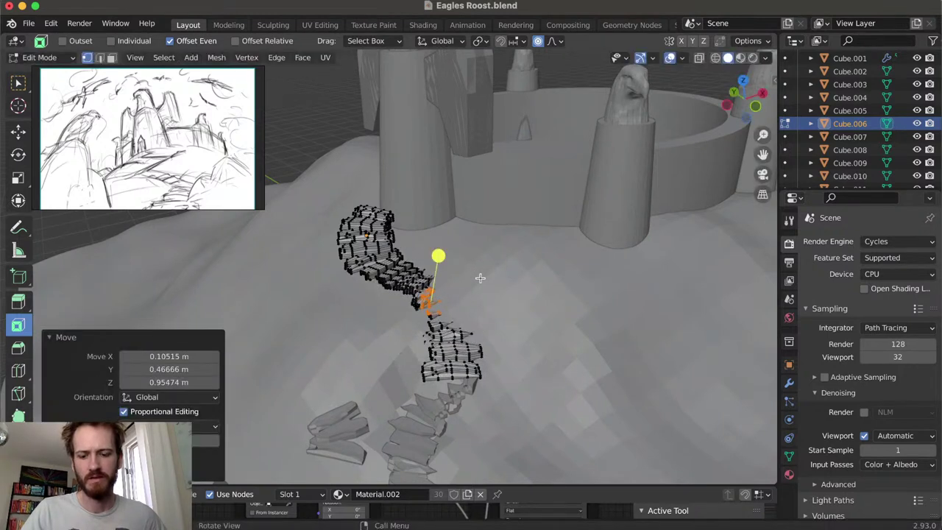
key(r)
key(y)
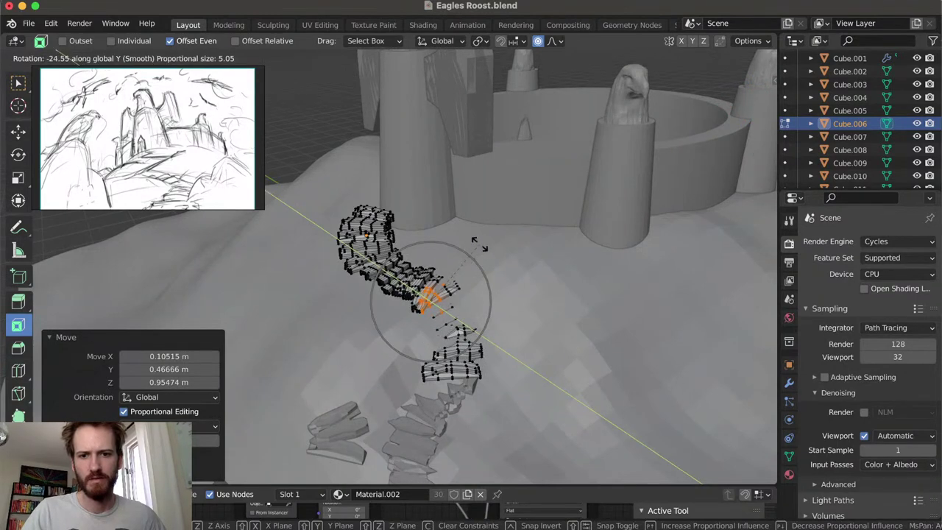
click(471, 335)
Raise the middle slab vertices 0.504 m along Z with the proportional editing size enlarged to 8.95
key(g)
key(z)
scroll(489, 346, down, 6)
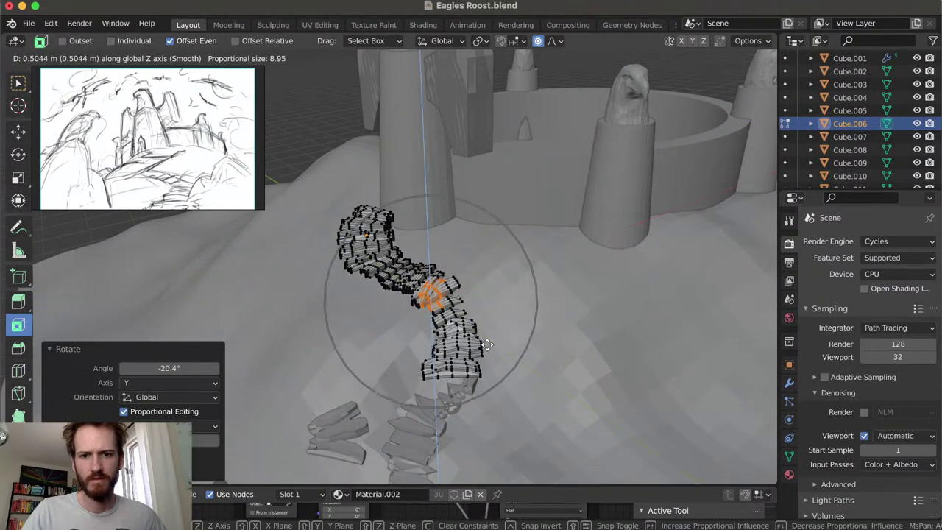
click(488, 345)
middle_drag(488, 345, 412, 304)
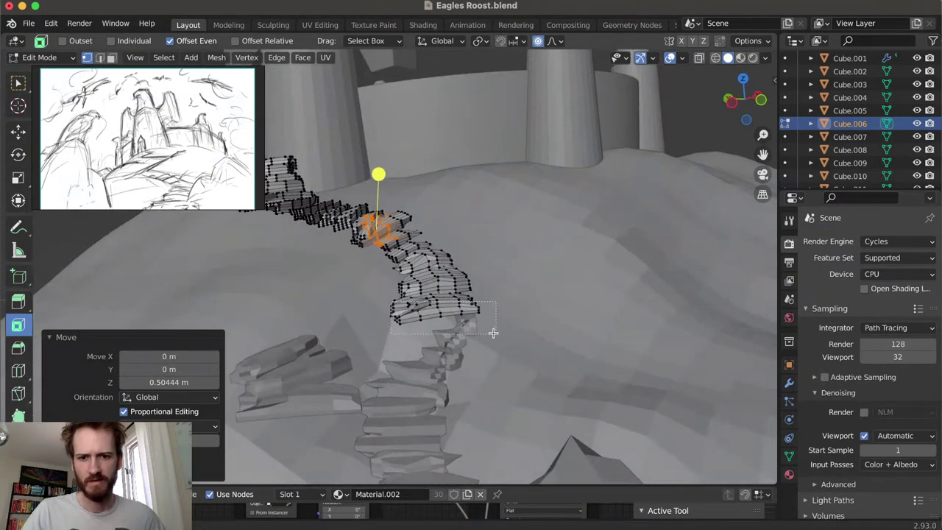
Move the lowest slabs of the path section -0.044 m along Y and rotate them -27.5° about Z with proportional editing at size 8.95
drag(493, 332, 492, 332)
middle_drag(480, 325, 480, 323)
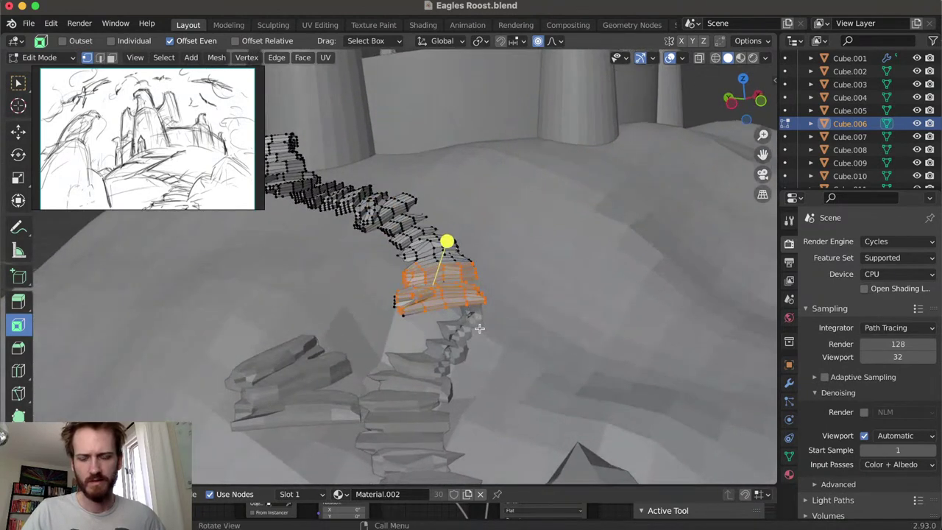
key(g)
key(z)
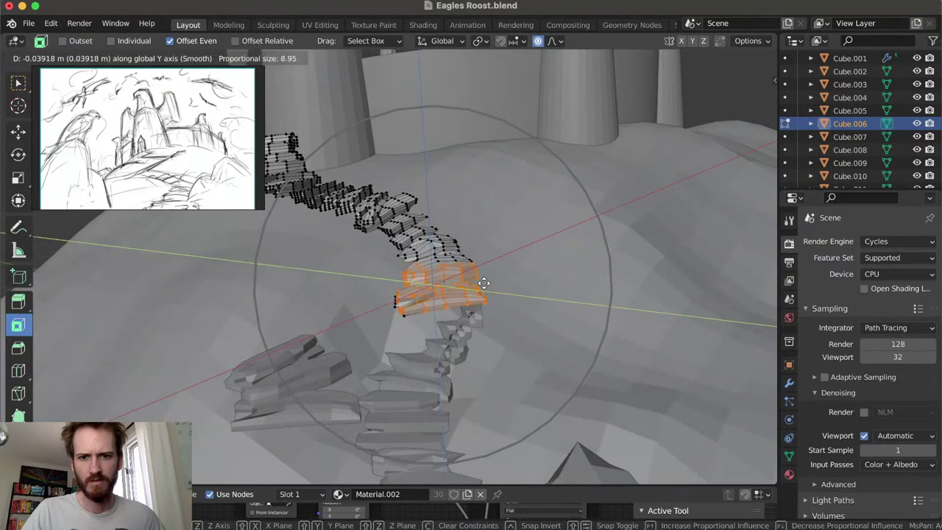
click(539, 309)
key(r)
key(x)
key(z)
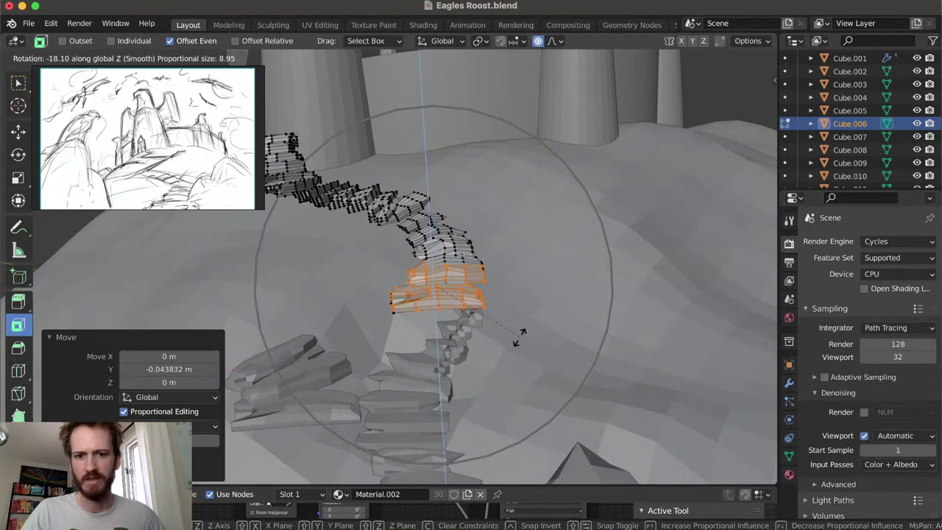
click(503, 344)
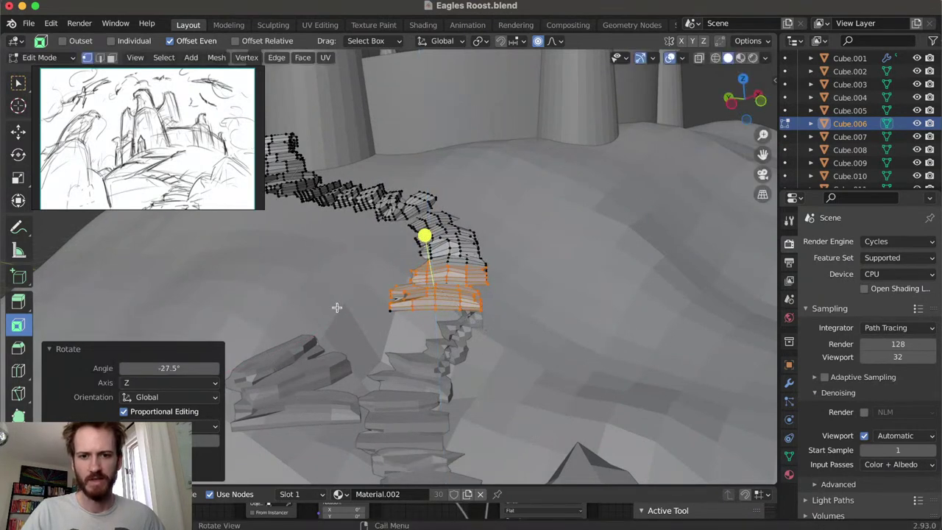
Shift the slab vertices at the section's lower end about 0.85 m along X and rotate them -21.3° about Z with proportional editing
key(alt+a)
middle_drag(326, 297, 499, 310)
key(g)
key(x)
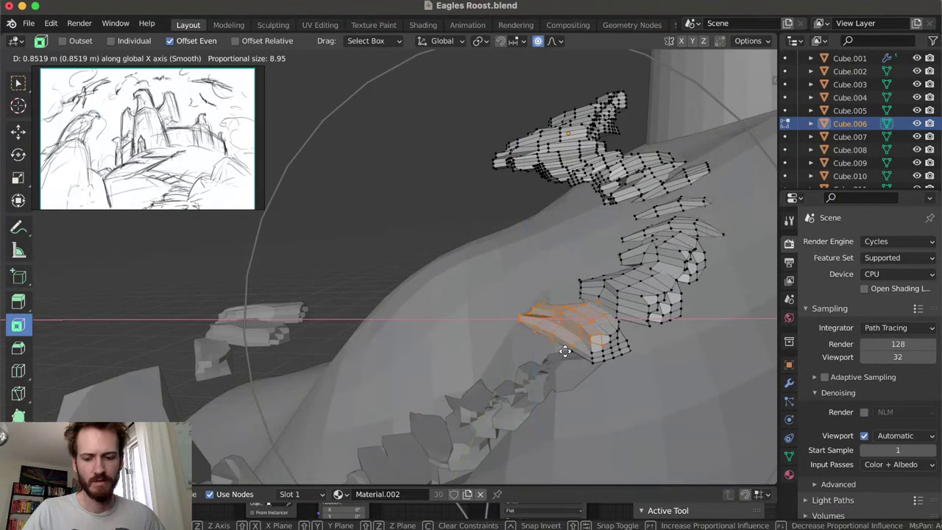
click(560, 351)
key(r)
key(z)
click(553, 352)
Try to close the gap at the path's upper bend by moving slab vertices -0.012, 0.175 and 0.560 m with proportional editing
middle_drag(553, 353, 609, 234)
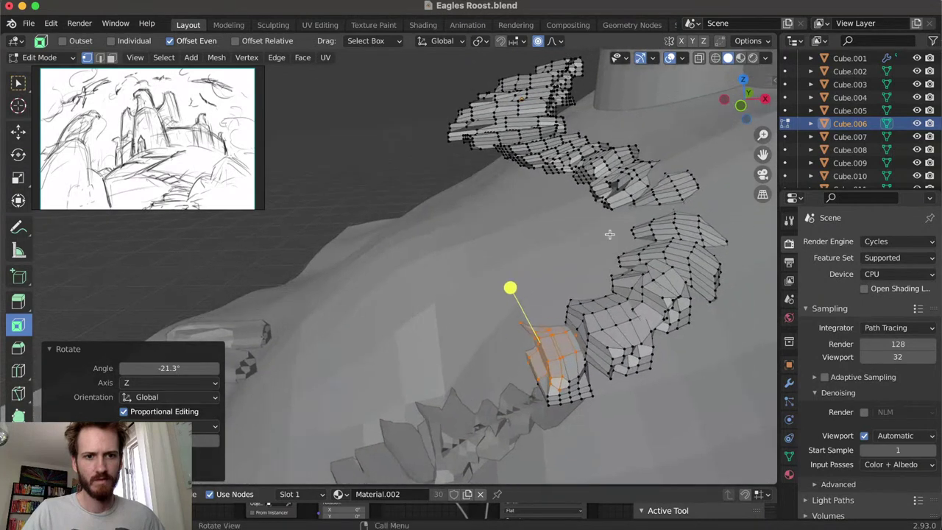
key(ctrl+z)
key(ctrl+z)
key(g)
scroll(668, 237, up, 2)
key(Escape)
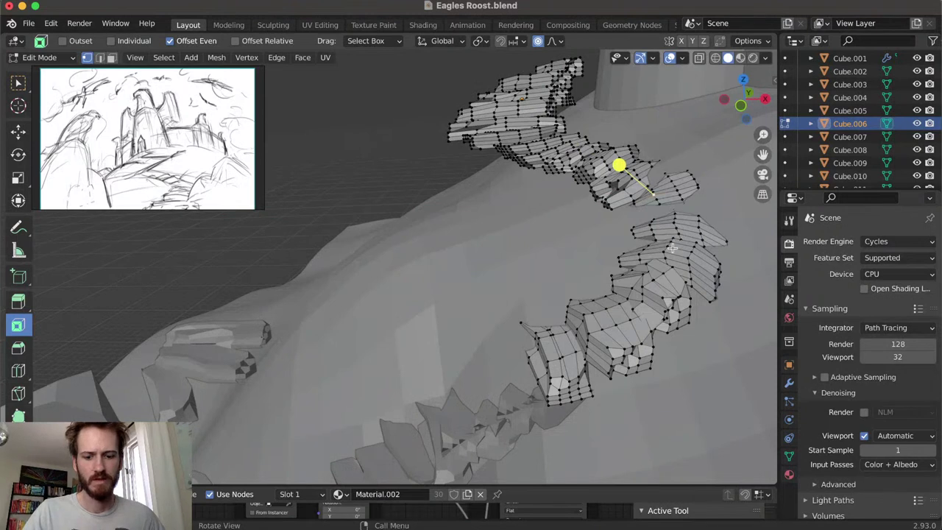
key(g)
scroll(672, 251, up, 2)
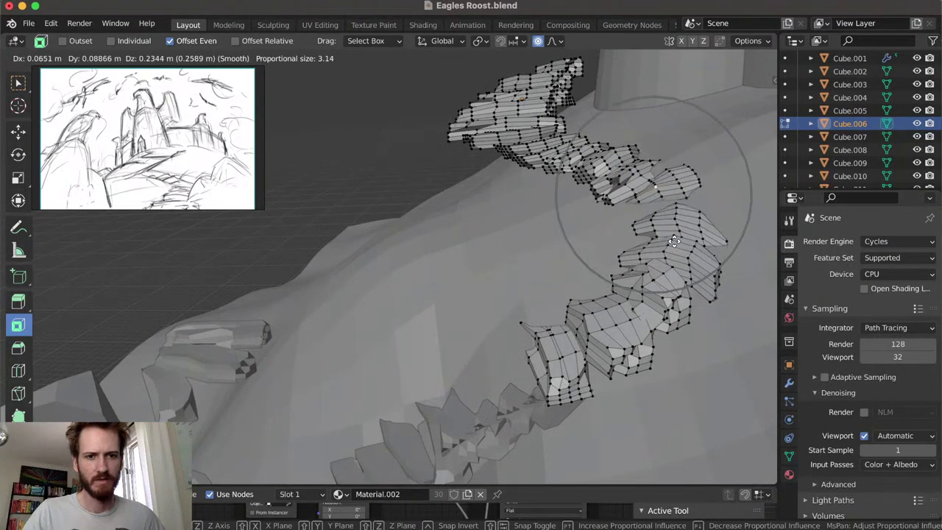
click(673, 234)
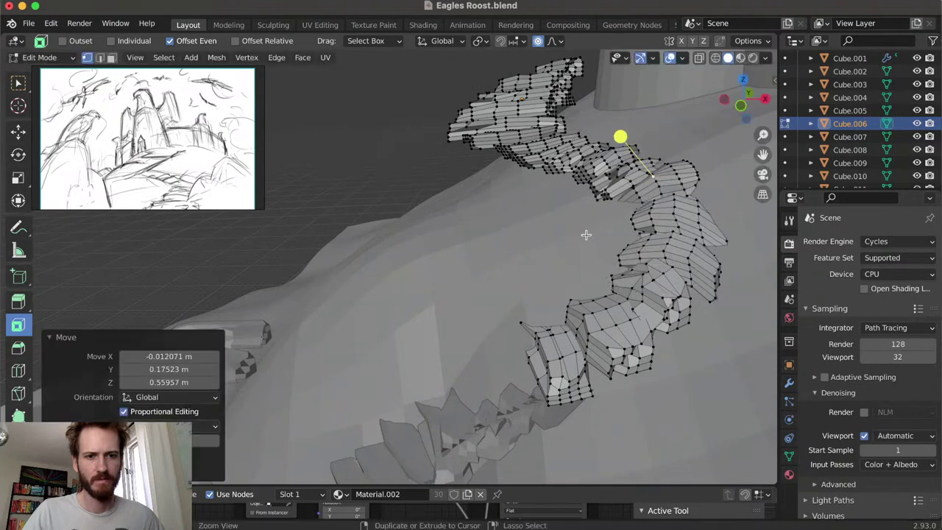
key(ctrl+z)
middle_drag(671, 264, 634, 230)
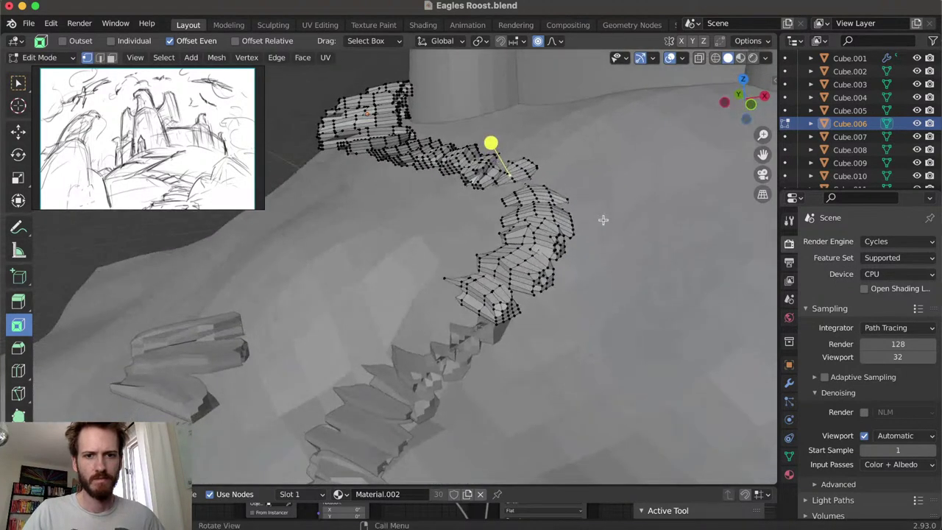
Select the slab vertices at the path's upper end and move them -0.825 m along Y with proportional editing at size 3.14
middle_drag(473, 199, 598, 268)
middle_drag(363, 265, 397, 205)
drag(458, 237, 458, 237)
key(g)
key(y)
click(385, 162)
Lower the top slabs beside the tower 2.254 m along Z and shift them about 1.7 m along X with proportional editing
middle_drag(472, 229, 427, 298)
scroll(427, 285, down, 4)
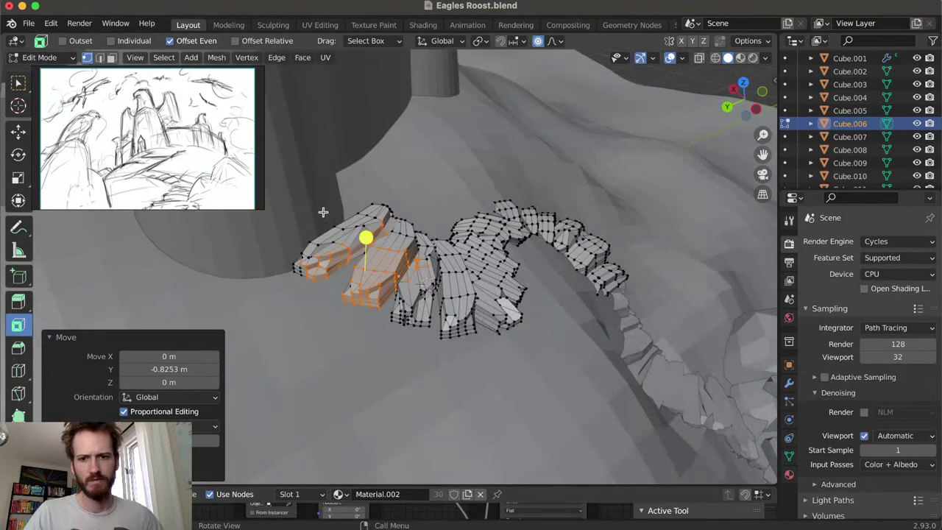
key(g)
key(z)
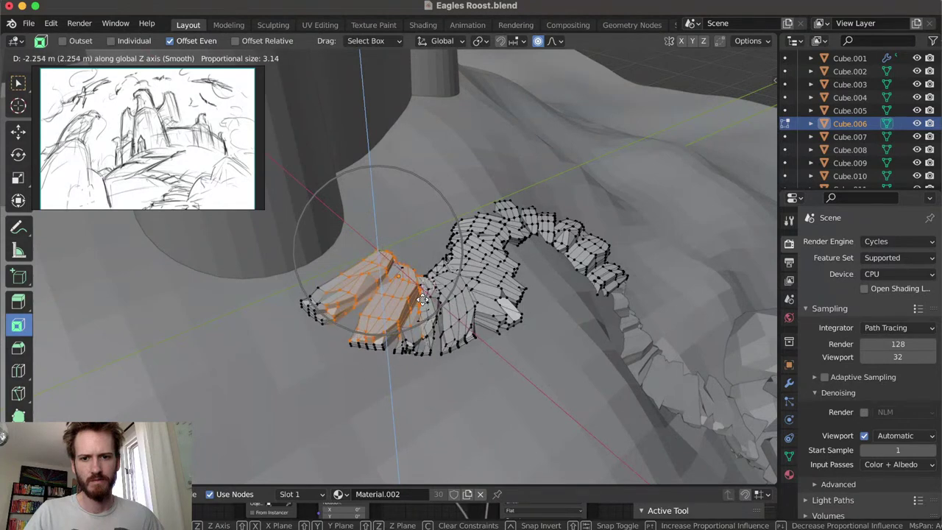
click(385, 248)
key(g)
key(x)
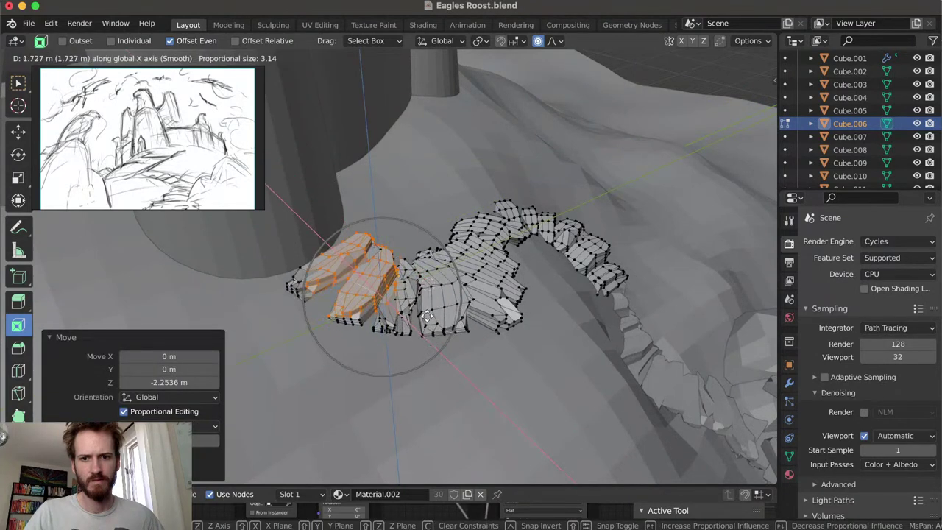
click(421, 313)
Raise the sunken slab vertices just below the top slabs 0.594 m along Z with proportional editing
mouse_move(421, 313)
middle_down()
mouse_move(345, 273)
mouse_move(311, 273)
mouse_move(341, 348)
mouse_move(429, 303)
middle_up()
key(g)
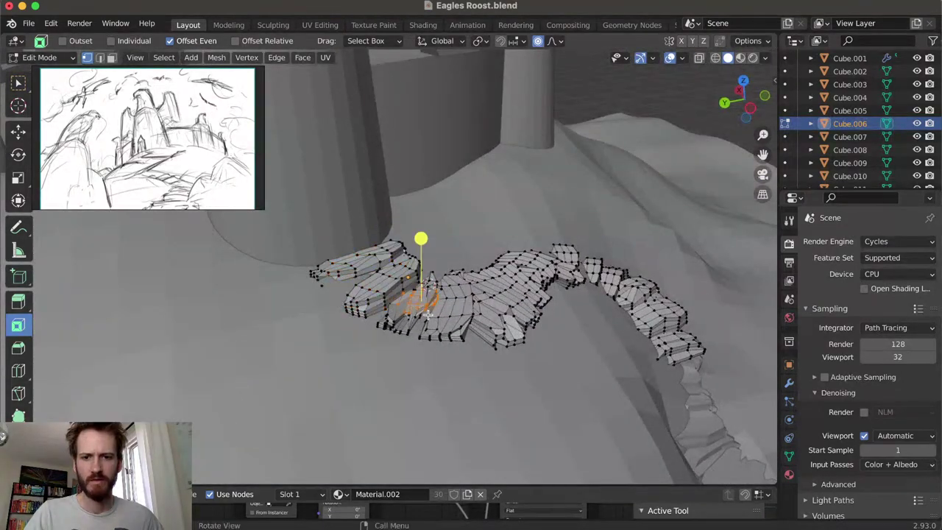
key(z)
click(431, 301)
Rotate the fanned slabs below the tower -14.7° about Y and lower them 1.403 m along Z with proportional editing at size 2.85
middle_drag(431, 300, 377, 268)
middle_drag(514, 361, 561, 339)
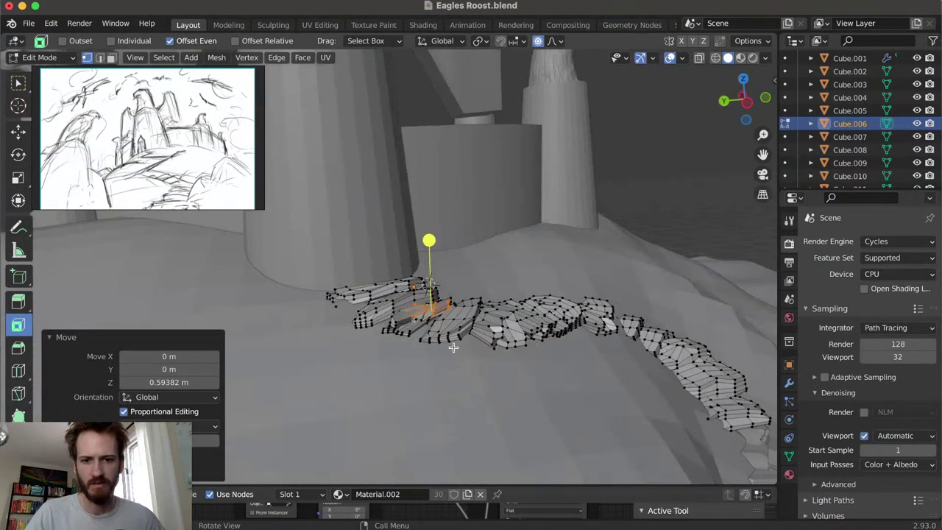
middle_drag(441, 329, 472, 334)
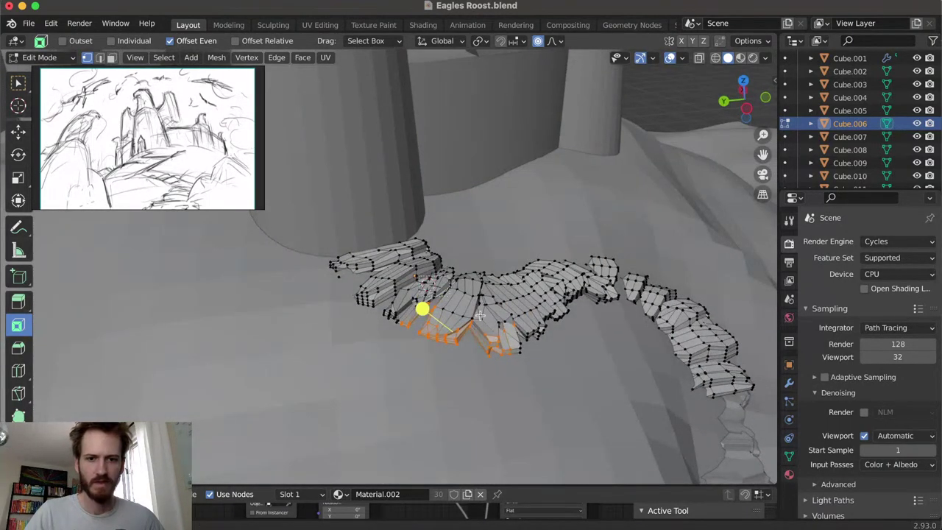
key(r)
key(y)
click(525, 376)
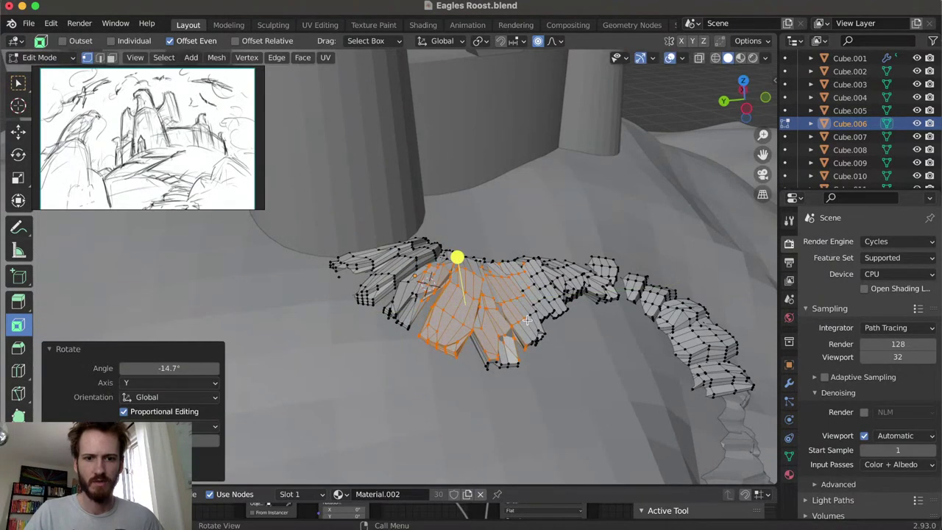
key(g)
key(z)
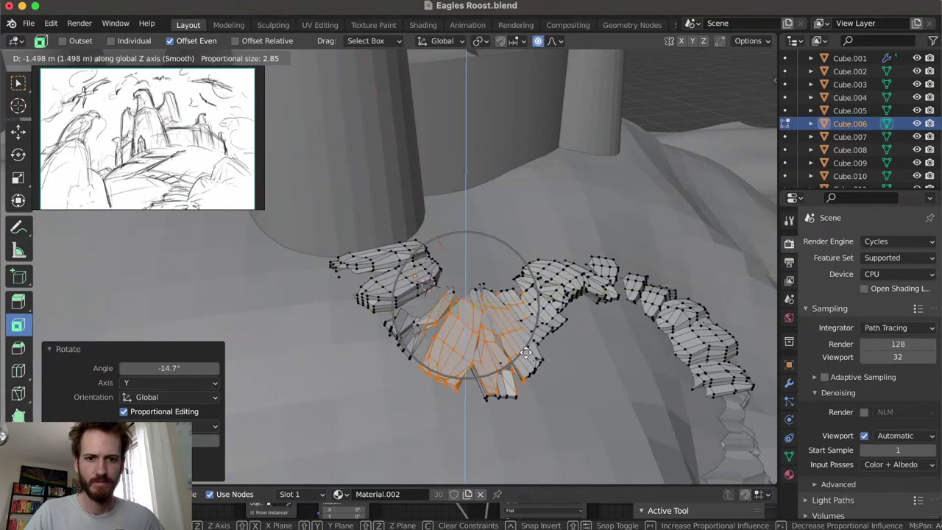
click(524, 350)
Rotate the slab cluster at the outer bend about -8° in the view plane and tilt it about Y with proportional editing
middle_drag(524, 350, 565, 350)
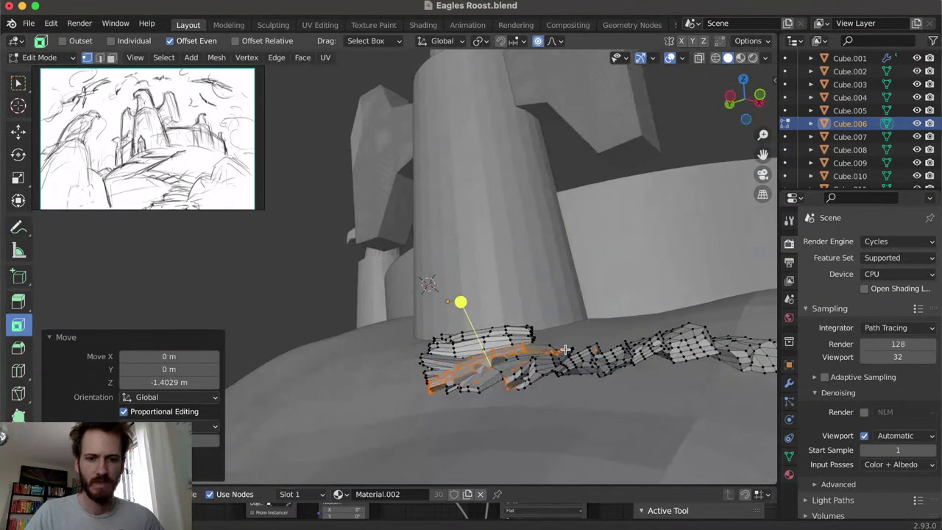
scroll(516, 352, down, 5)
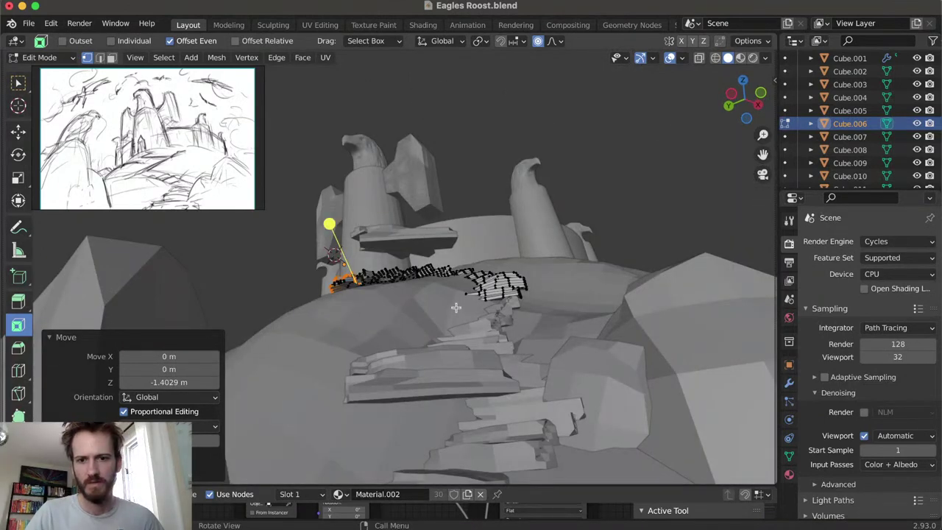
middle_drag(418, 280, 434, 326)
scroll(421, 290, up, 3)
scroll(425, 302, up, 2)
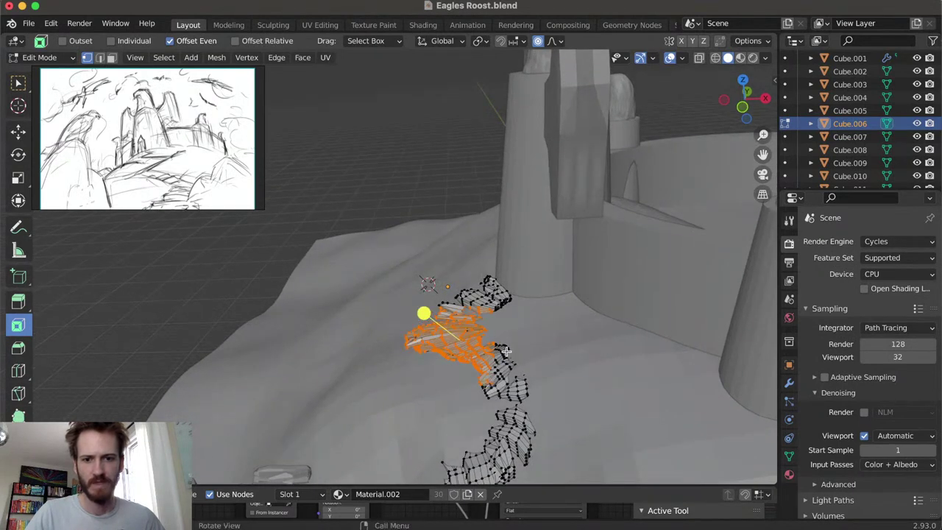
key(r)
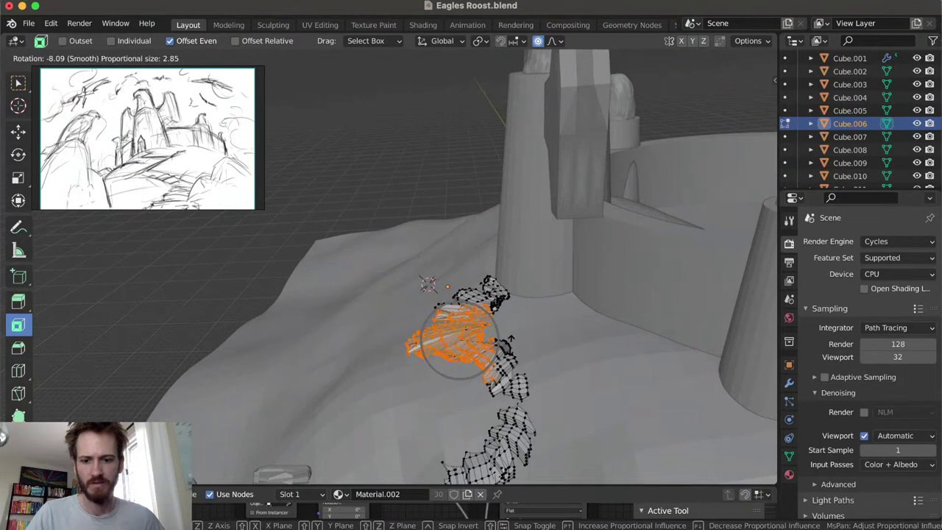
click(509, 343)
key(r)
key(y)
click(508, 366)
Move the outermost slab vertices of the bend 1.447 m along X with proportional editing
middle_drag(508, 366, 615, 301)
click(378, 337)
middle_drag(378, 338, 413, 346)
drag(454, 379, 454, 379)
key(g)
key(x)
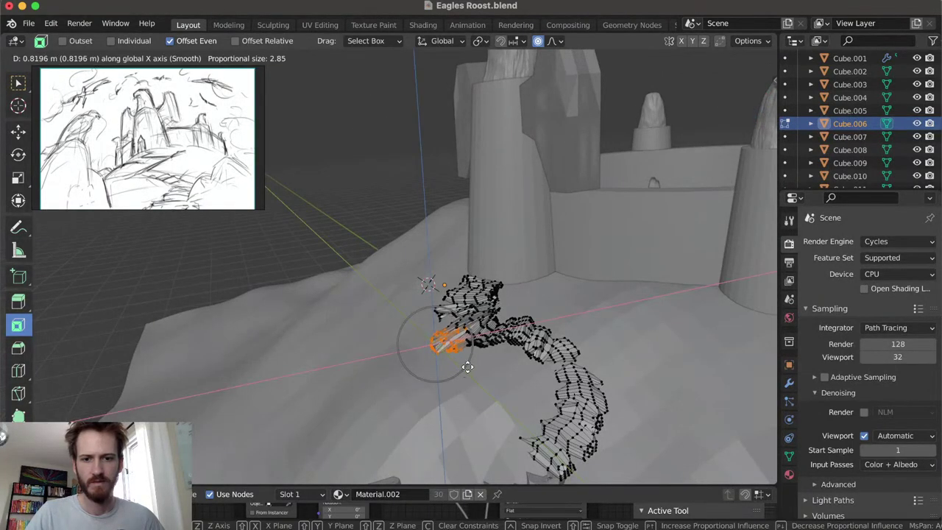
scroll(471, 367, down, 3)
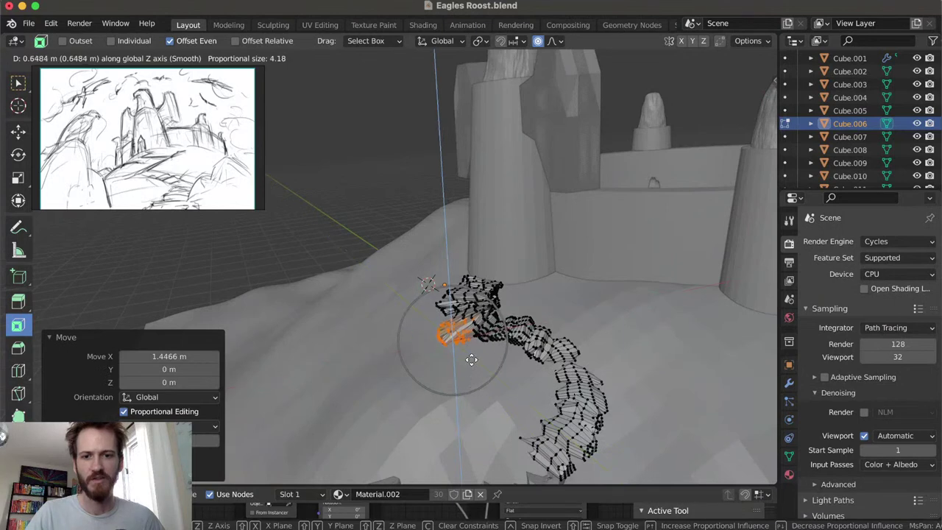
right_click(467, 357)
click(355, 279)
middle_drag(355, 279, 347, 245)
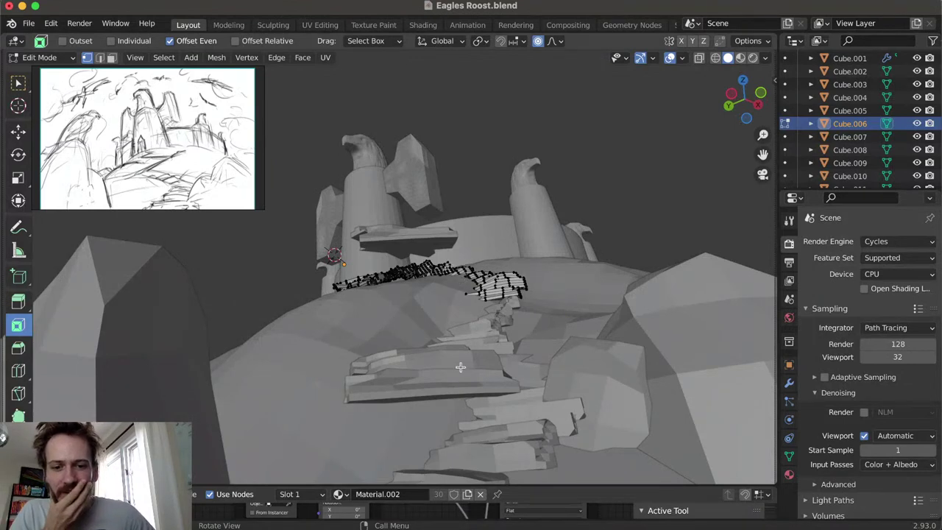
Leave mesh editing and move the large flat slabs beside the path -5.1 m along X
key(Tab)
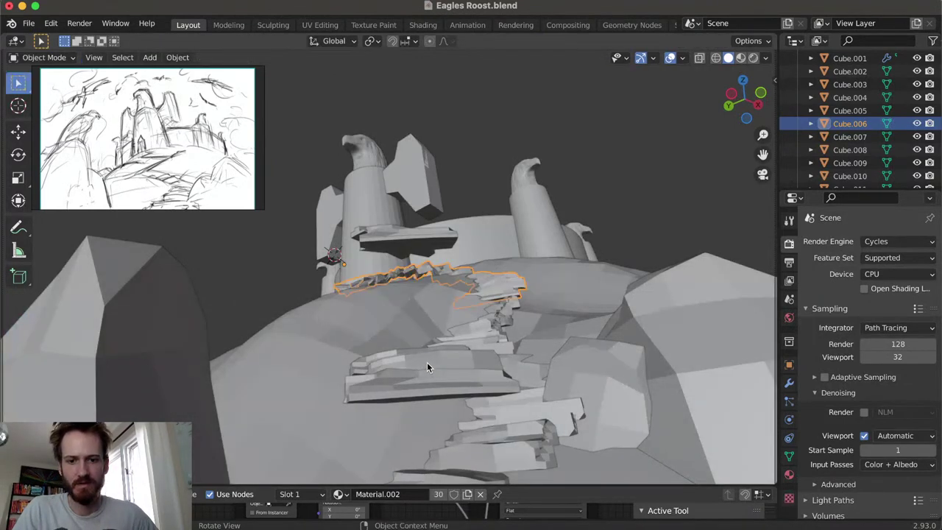
key(alt+a)
click(431, 385)
shift+click(430, 372)
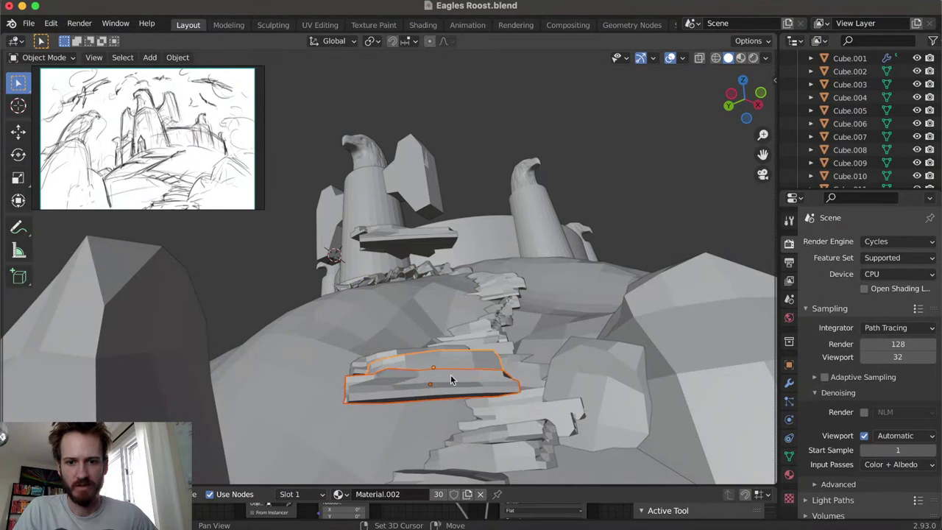
key(g)
key(x)
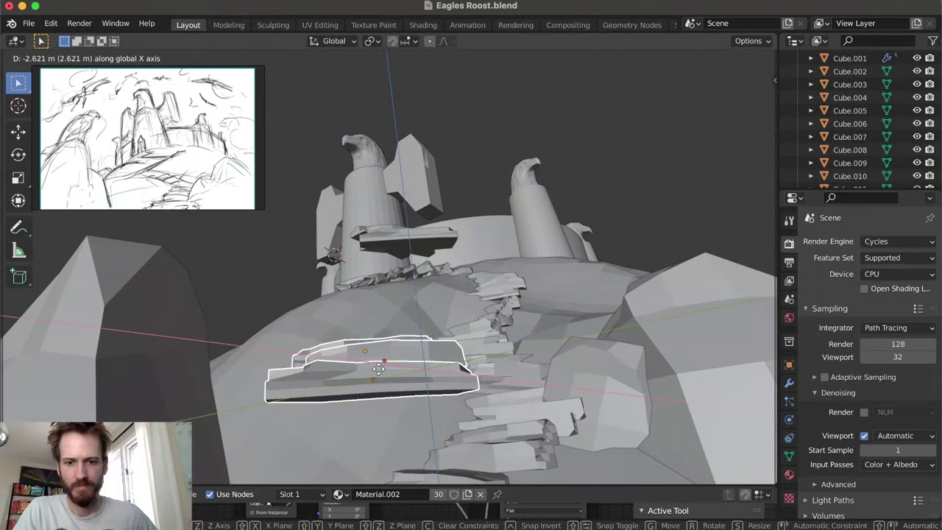
click(336, 369)
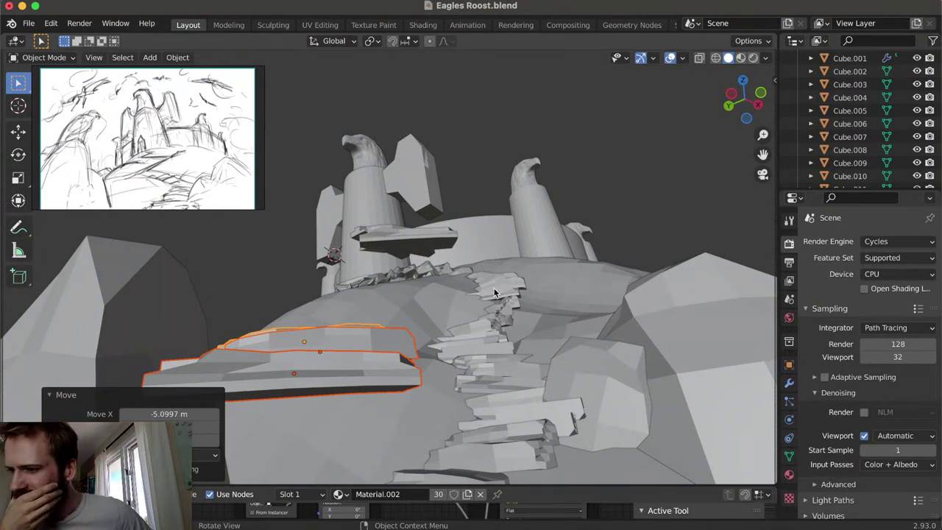
Check the camera view, select the path piece just below the curved section and raise it about 0.64 m along Z
key(KP_0)
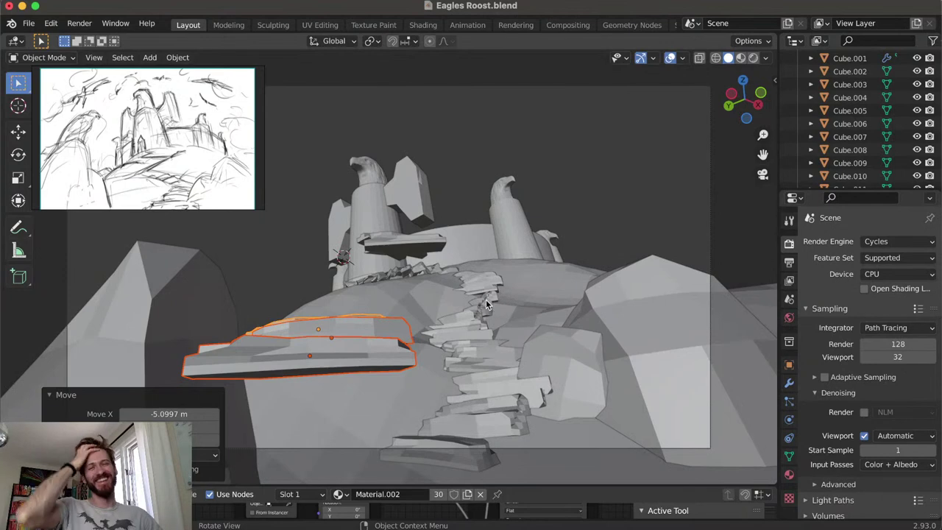
middle_drag(482, 304, 532, 362)
click(575, 377)
shift+click(548, 381)
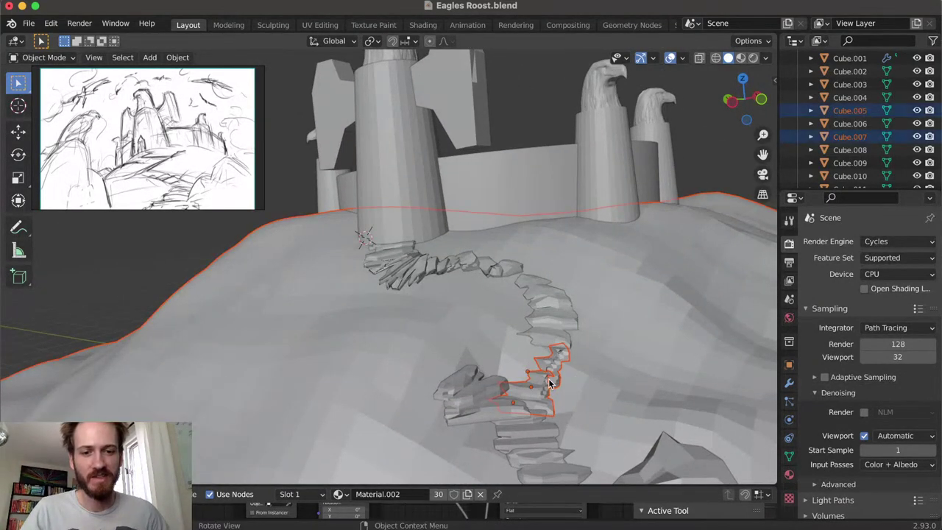
click(547, 373)
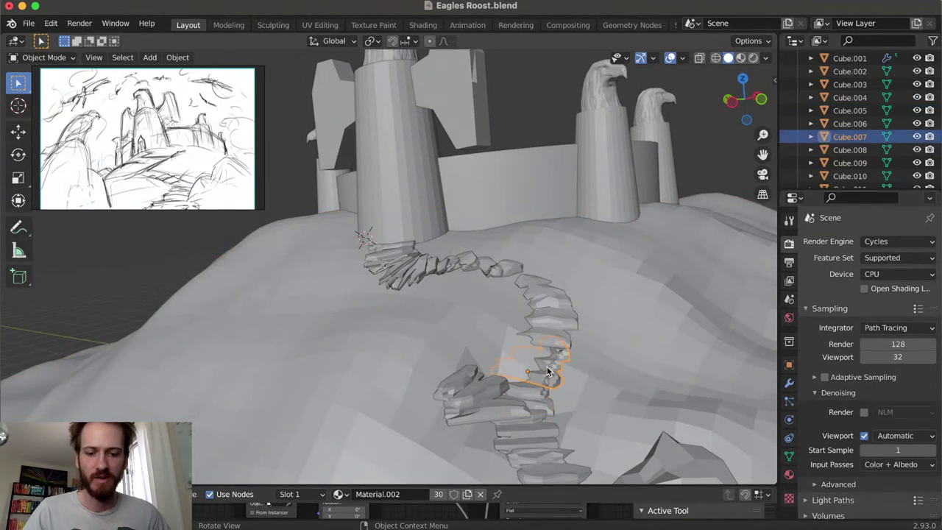
key(g)
key(z)
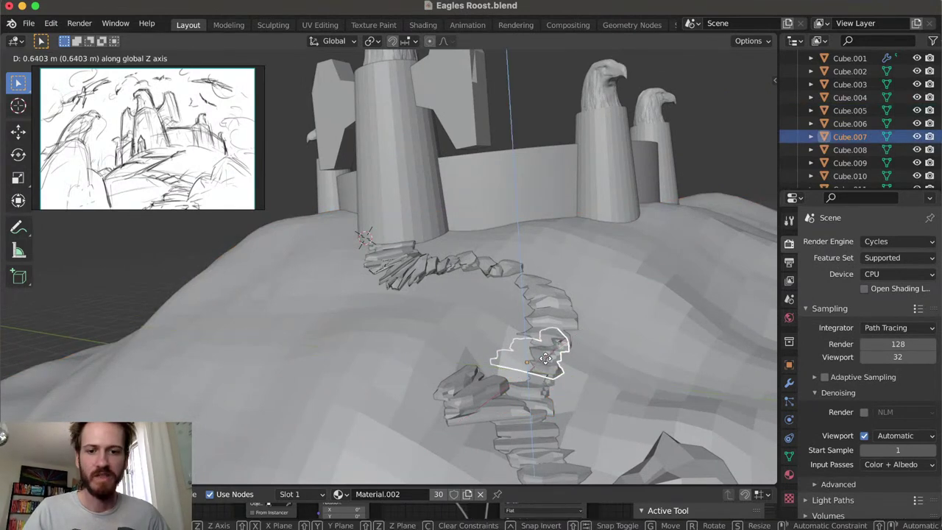
click(545, 358)
Tilt the connecting path piece about 17° around X and adjust its height along Z
key(r)
key(x)
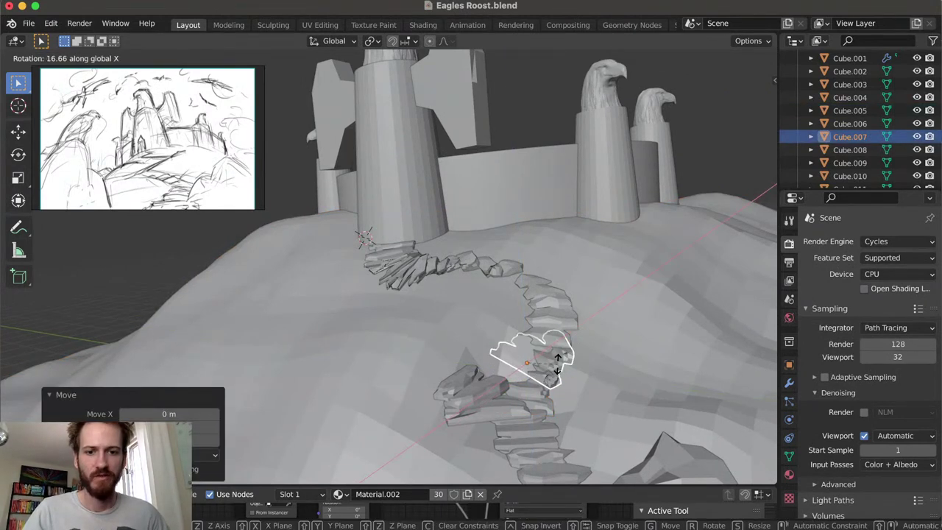
click(557, 358)
key(g)
key(z)
click(556, 362)
Rotate the connecting path piece around Z and shift it in the negative X direction to line up with the path
key(r)
key(z)
click(562, 345)
key(g)
key(x)
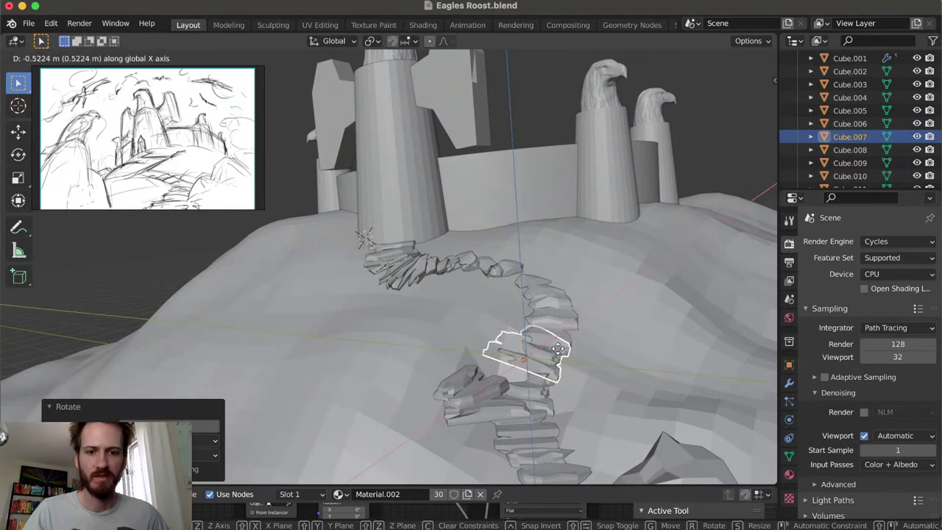
click(545, 350)
Select the next path piece down the slope and raise it slightly along Z
click(536, 384)
middle_drag(535, 384, 498, 364)
key(g)
key(z)
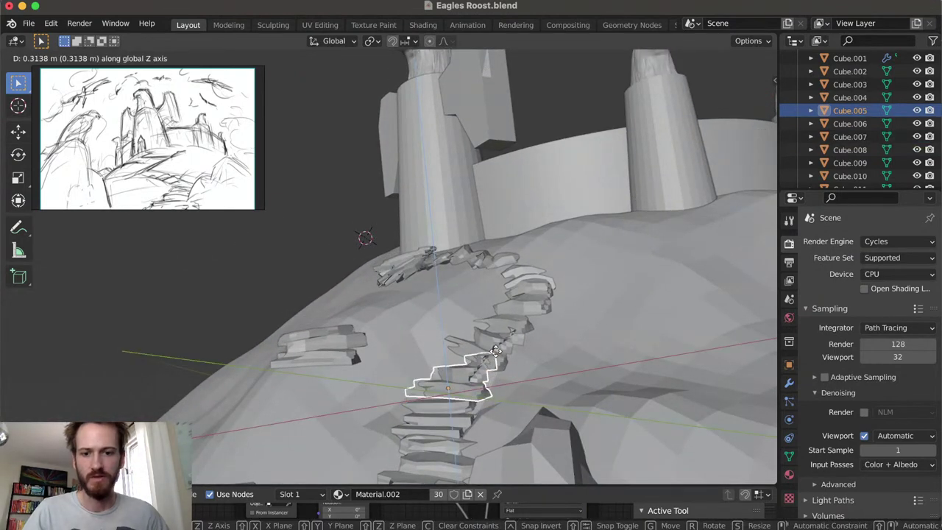
click(503, 357)
middle_drag(511, 361, 516, 372)
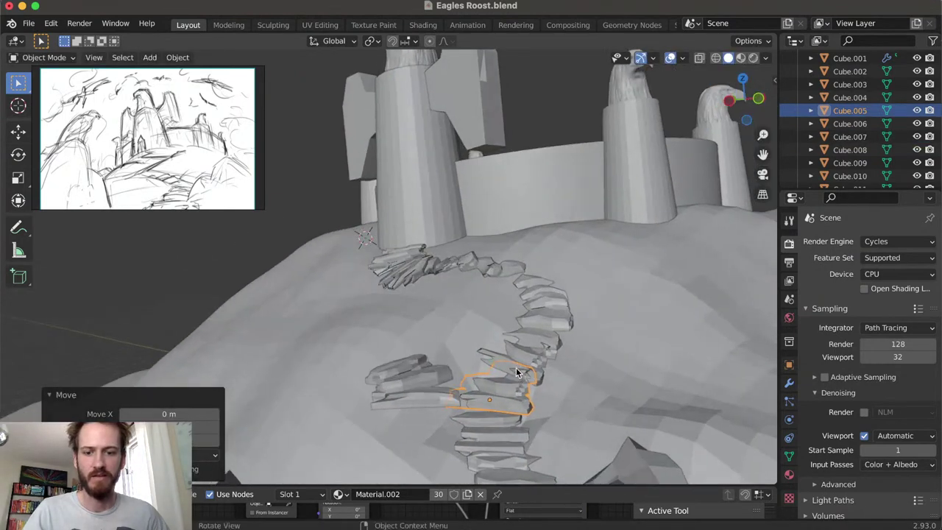
Rotate the raised path piece around Y and X so it follows the slope
key(r)
key(y)
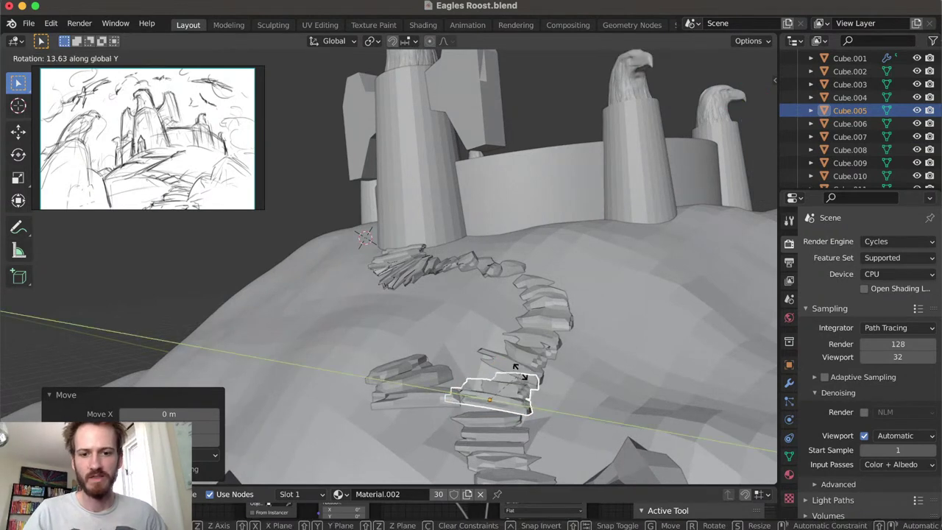
click(518, 366)
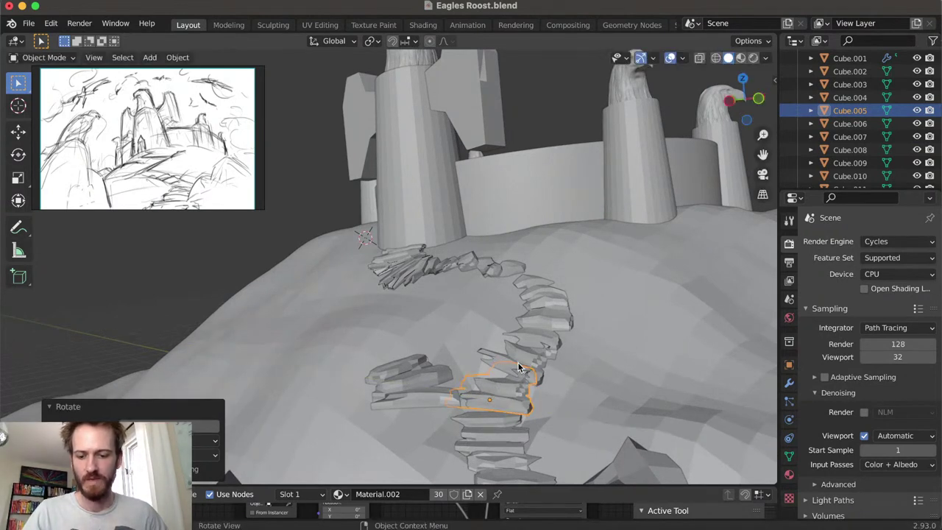
key(r)
key(x)
click(526, 376)
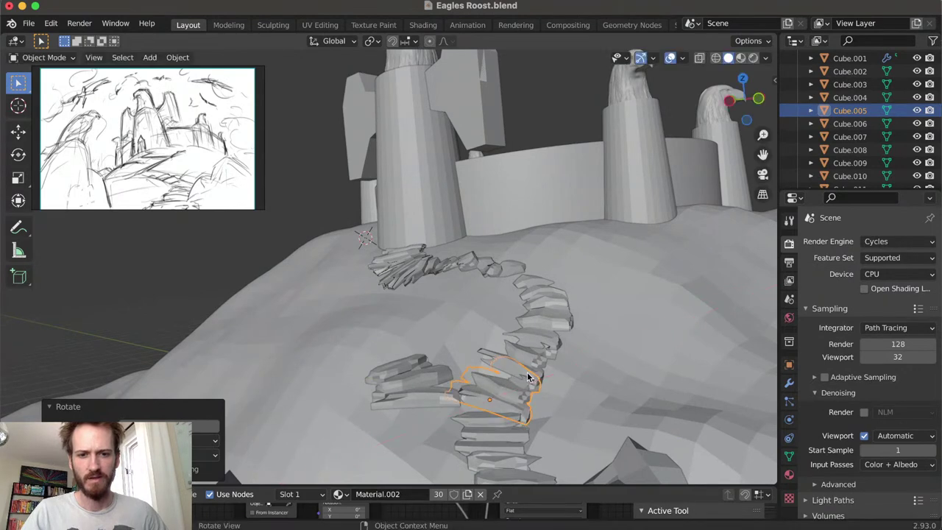
Edit the mountain mesh and raise the ground vertices just below the path's upper end along Z with proportional editing
click(471, 316)
scroll(468, 321, left, 5)
scroll(467, 340, up, 5)
middle_drag(456, 328, 393, 372)
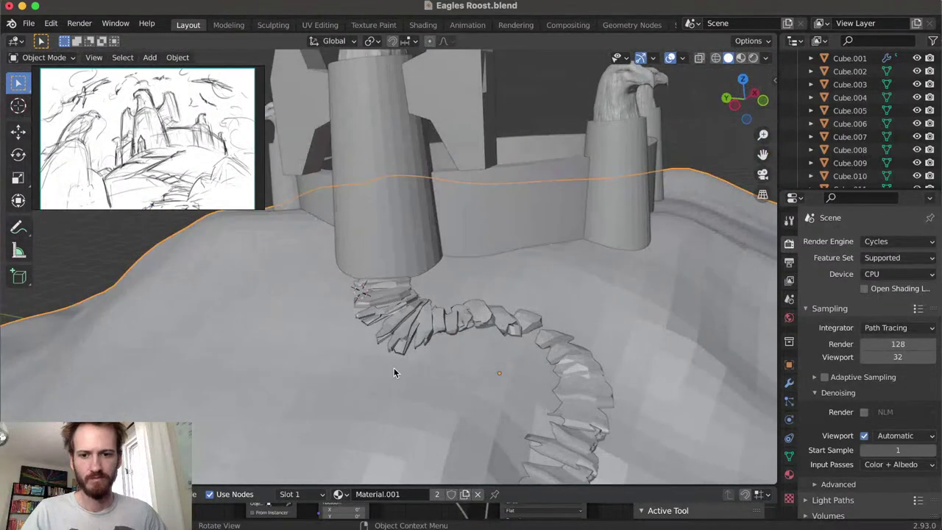
key(Tab)
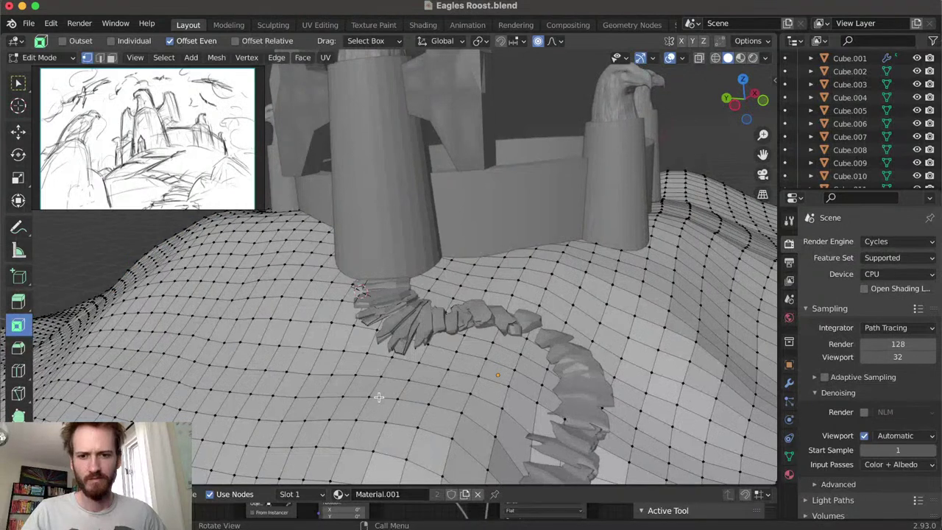
key(g)
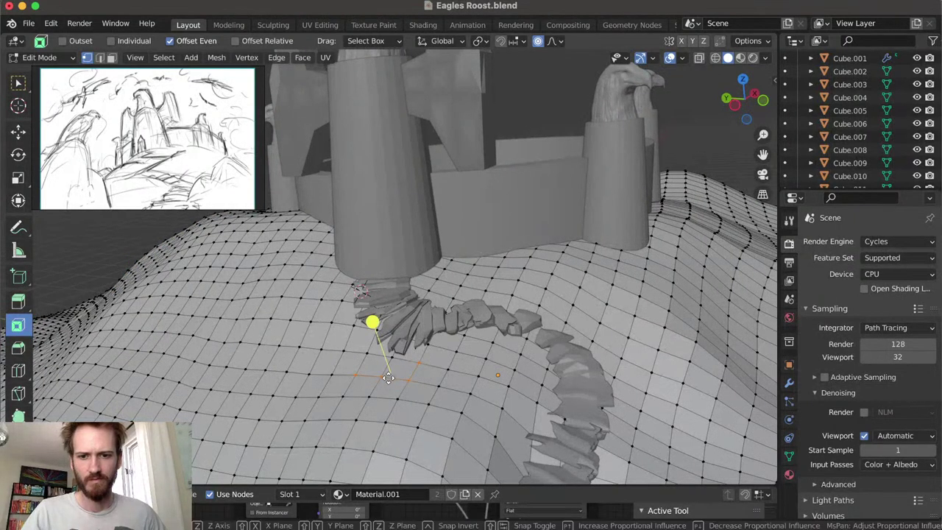
key(z)
click(387, 362)
middle_drag(388, 362, 406, 356)
Raise the ground vertices on the inner side of the upper bend about 0.96 m along Z with proportional editing
click(443, 349)
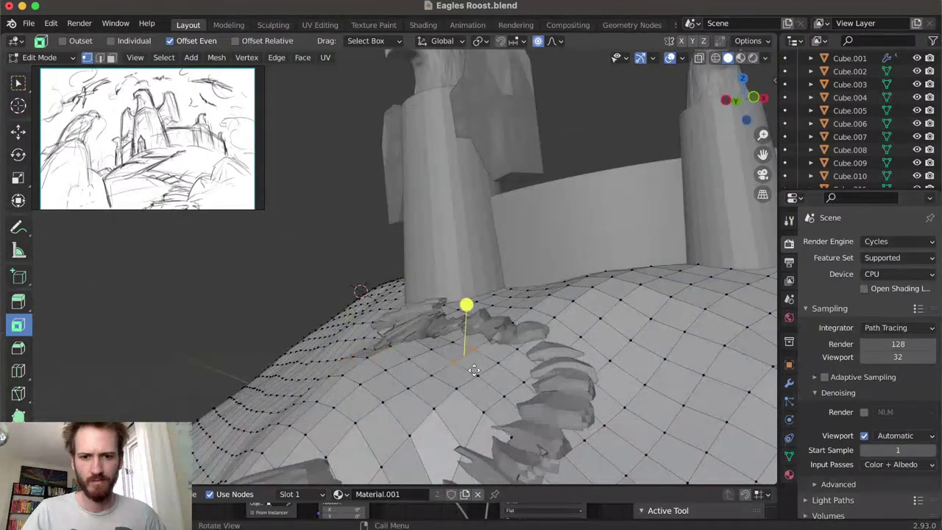
key(g)
key(z)
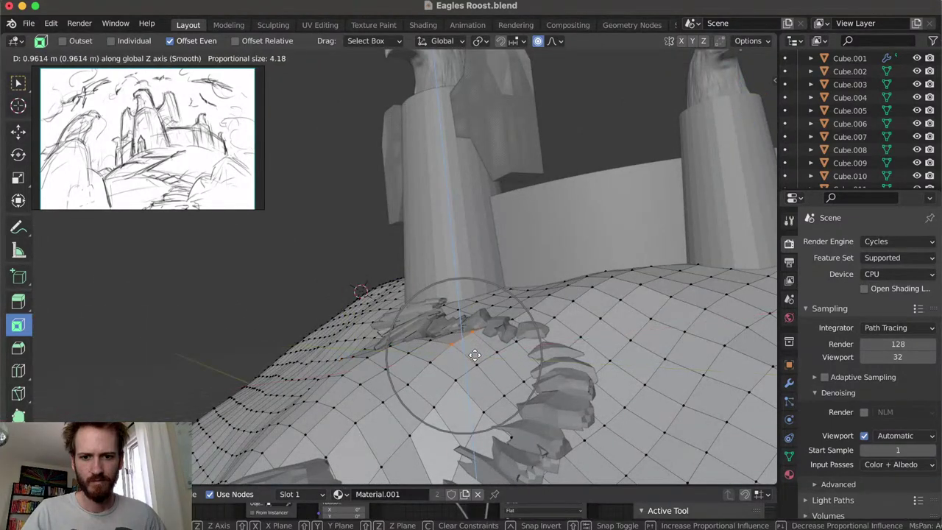
click(401, 367)
Raise the ground vertex beside the path's upper end 0.69118 m along Z and check the slope from the camera view
middle_drag(369, 354, 366, 348)
click(366, 348)
key(g)
key(z)
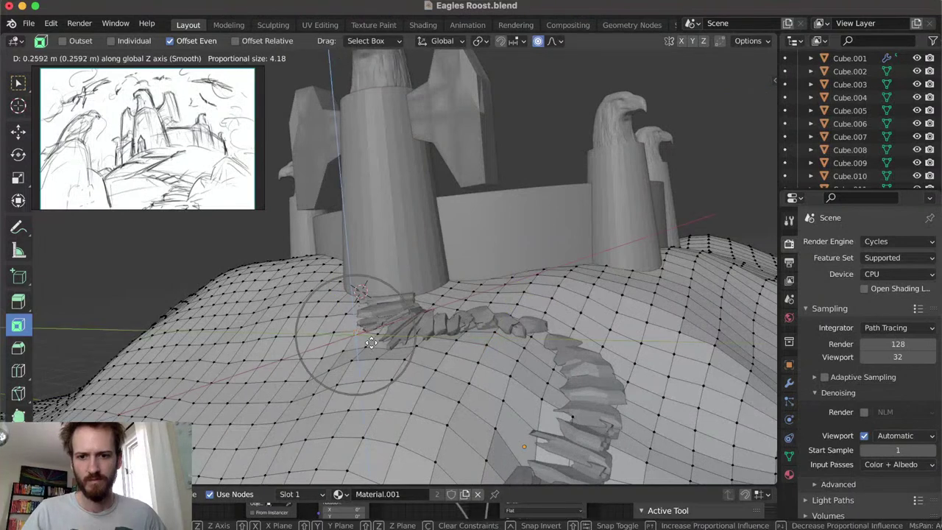
click(372, 337)
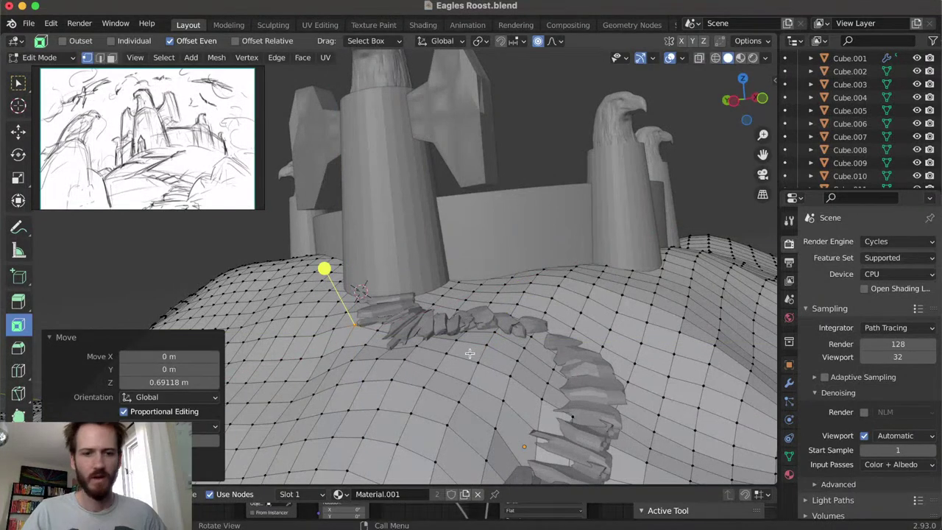
middle_drag(470, 354, 469, 353)
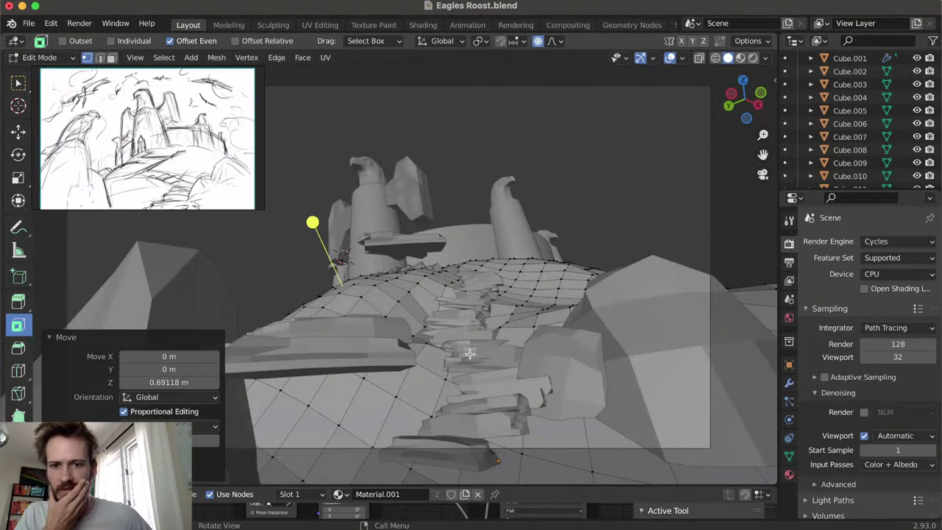
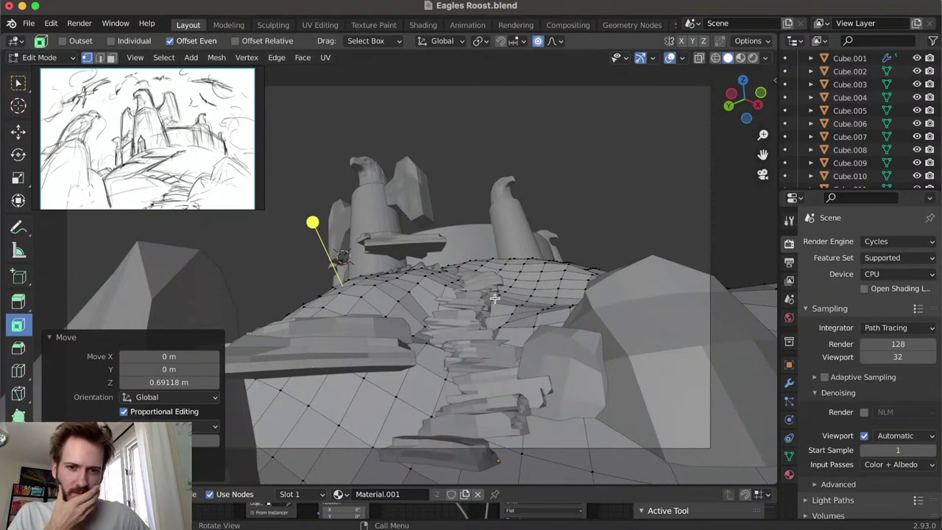
middle_drag(512, 297, 475, 375)
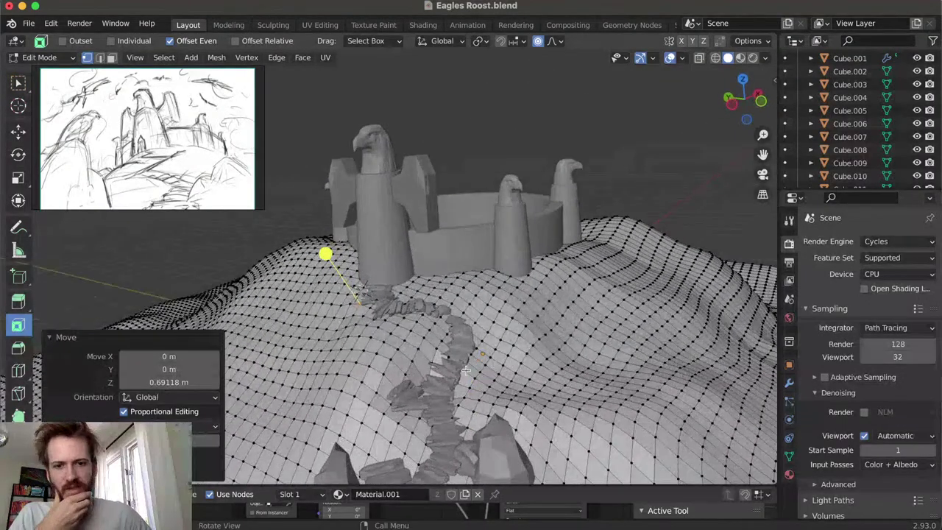
click(487, 376)
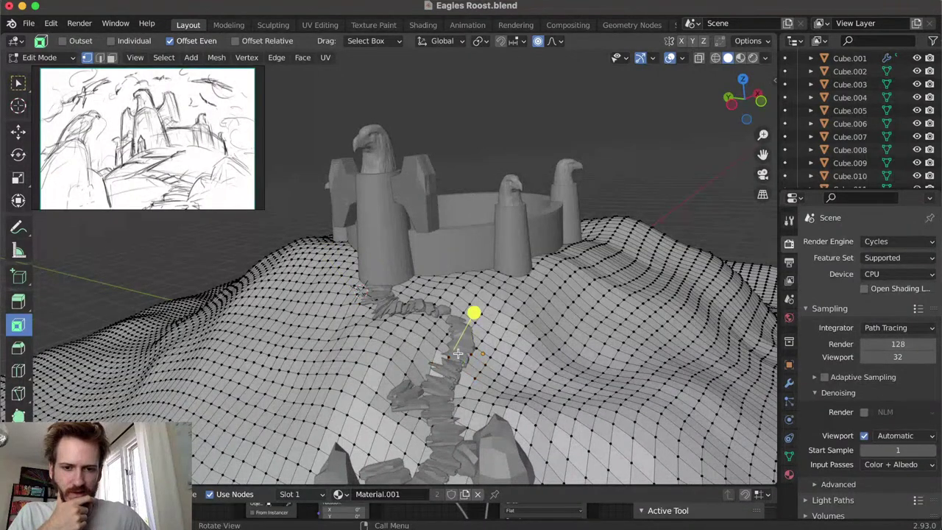
Leave mesh editing, select all the winding path pieces from the fortress down to the large rocks, and join them into one object
key(Tab)
middle_drag(491, 381, 475, 324)
scroll(462, 361, up, 5)
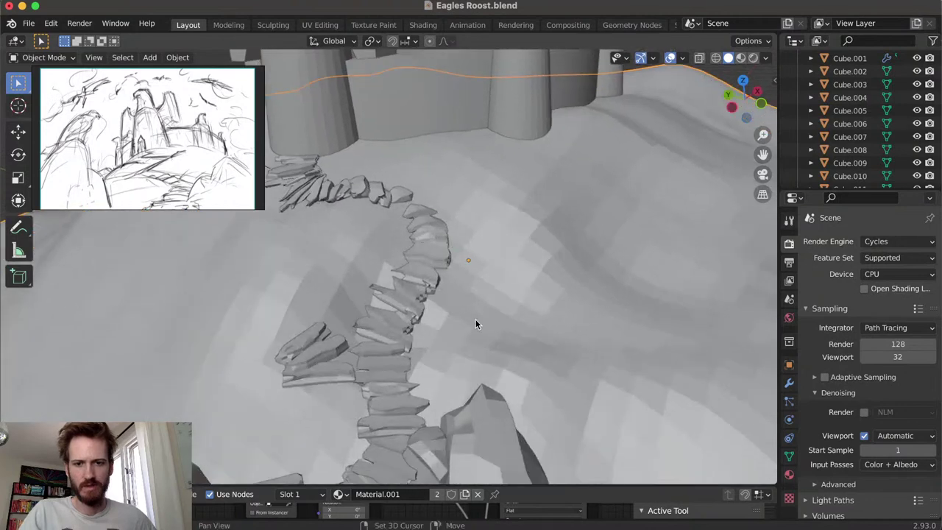
click(439, 253)
shift+click(400, 309)
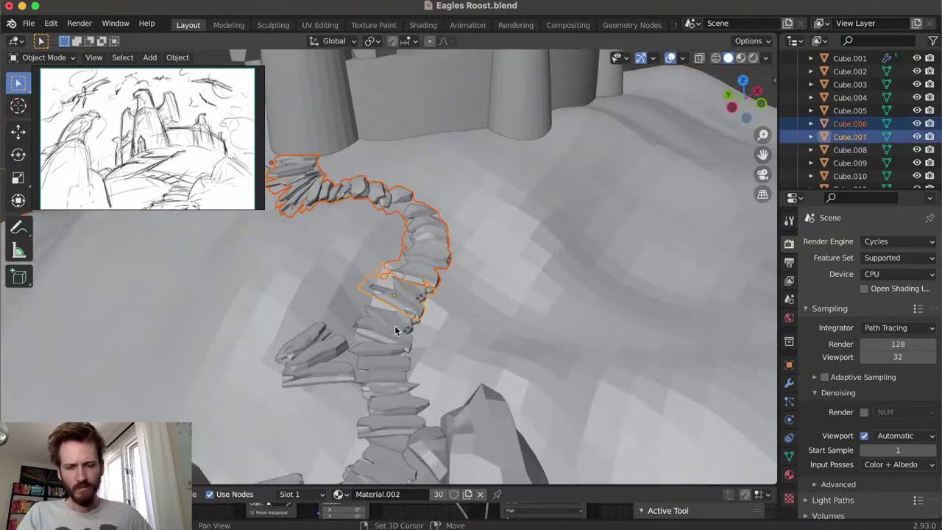
shift+click(392, 347)
shift+click(392, 368)
shift+click(410, 414)
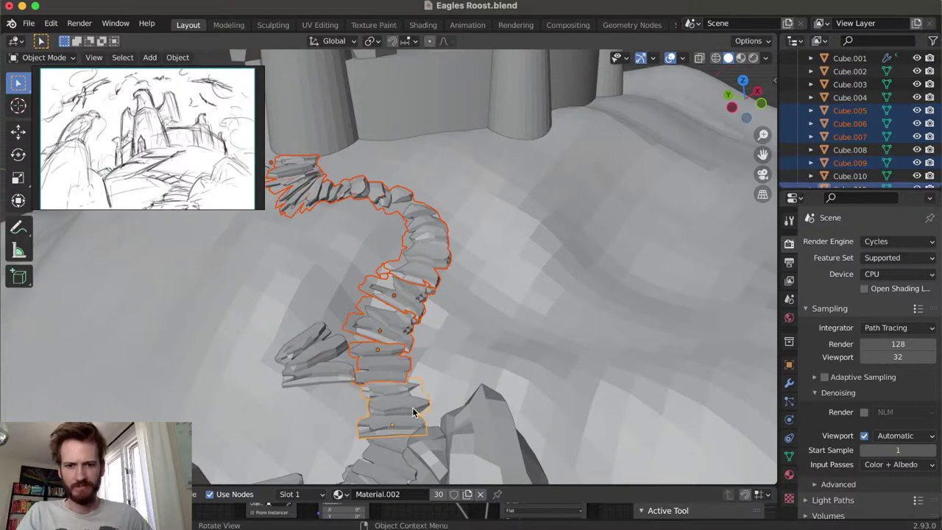
middle_drag(411, 389, 435, 324)
shift+click(360, 303)
shift+click(364, 316)
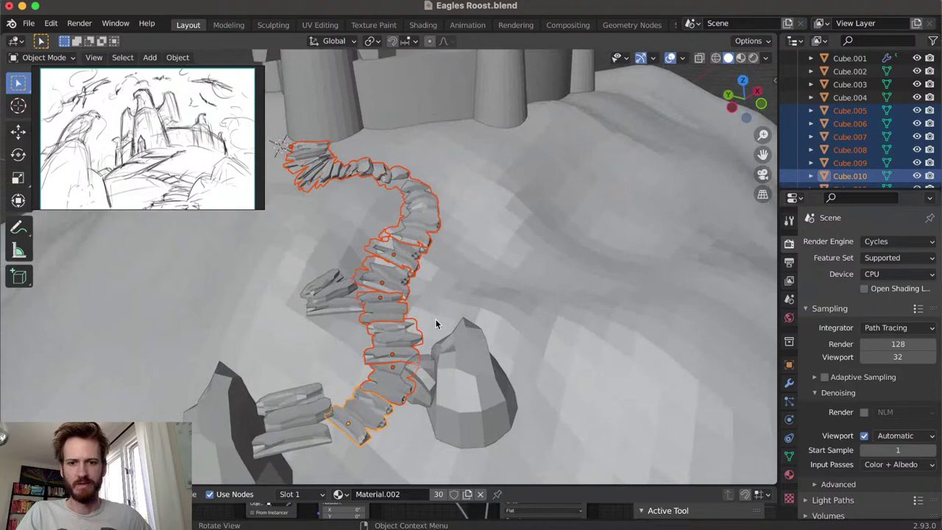
key(ctrl+j)
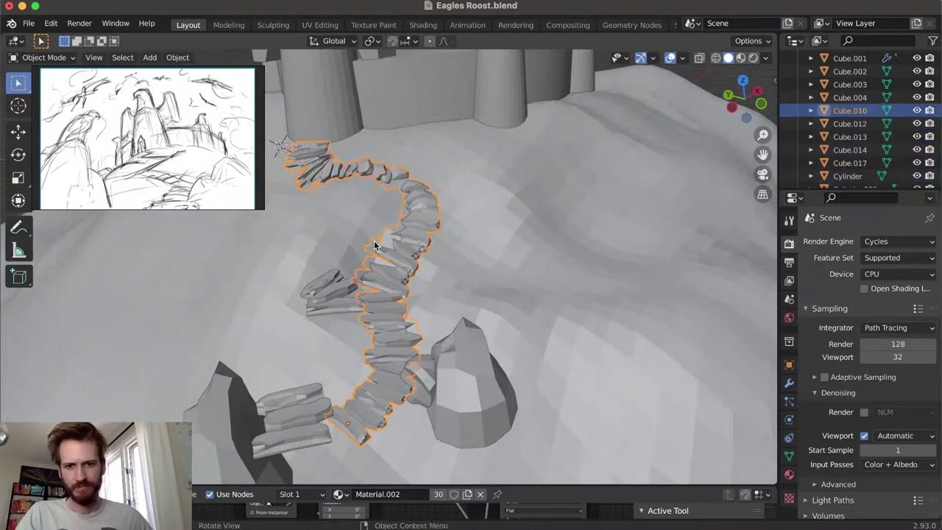
Move the joined path's bend vertices -3.172 m along Y with proportional editing, and leave mesh editing
key(Tab)
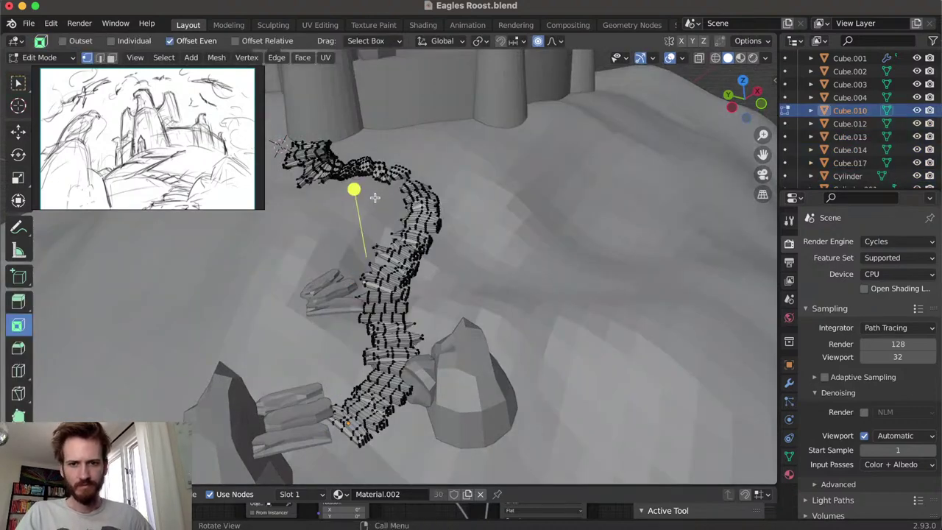
drag(446, 256, 447, 256)
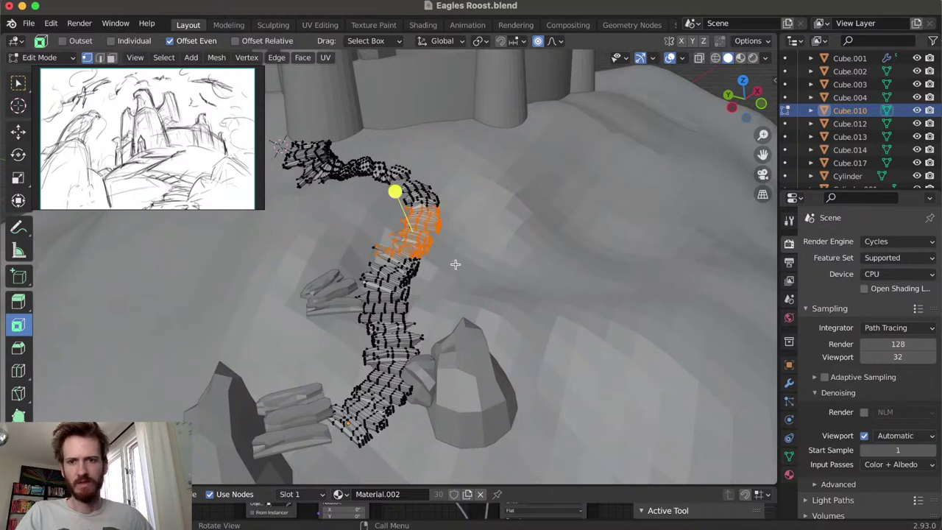
key(g)
key(y)
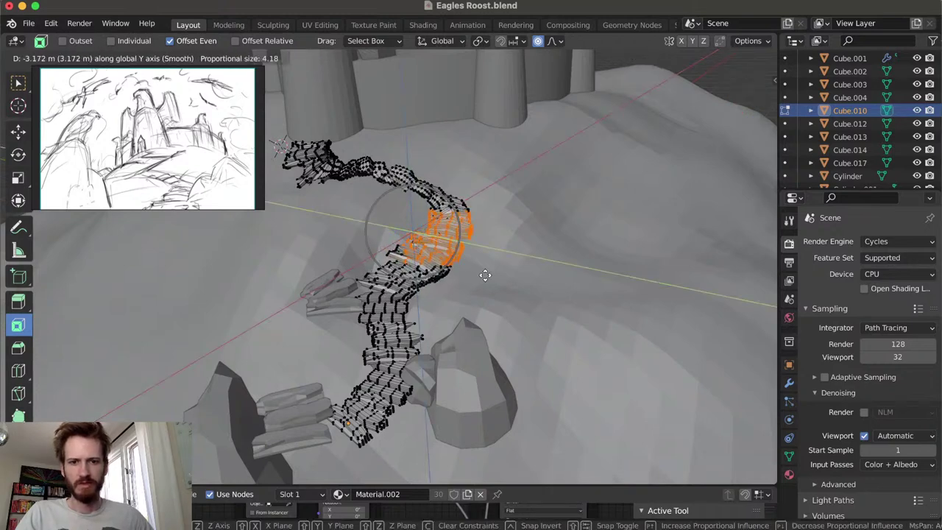
click(485, 275)
middle_drag(482, 271, 496, 227)
key(alt+a)
key(Tab)
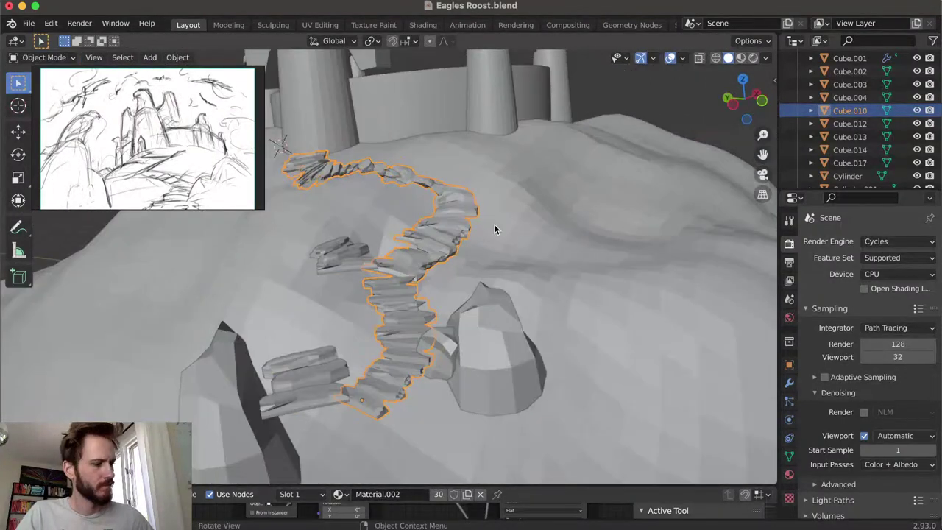
Check the camera view, then shift the path vertices below the bend in the positive Y direction with proportional editing
key(KP_0)
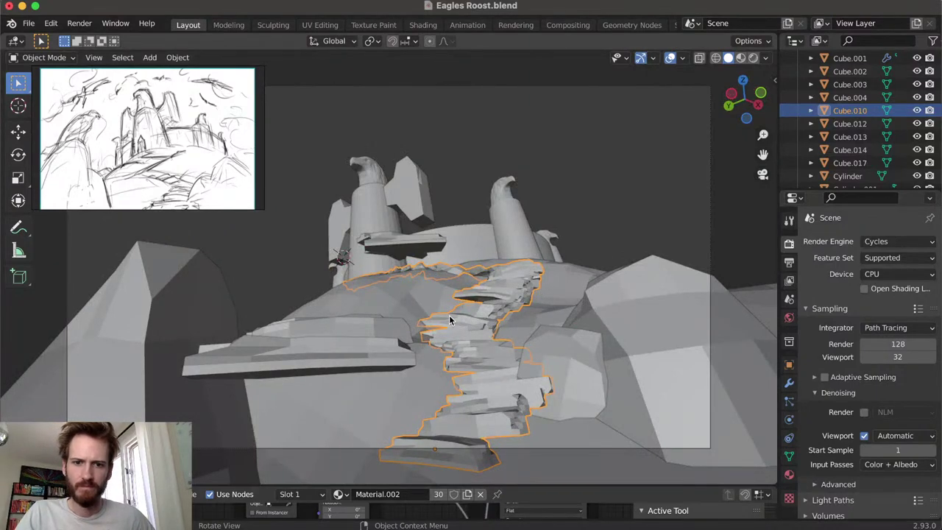
middle_drag(461, 311, 381, 374)
key(Tab)
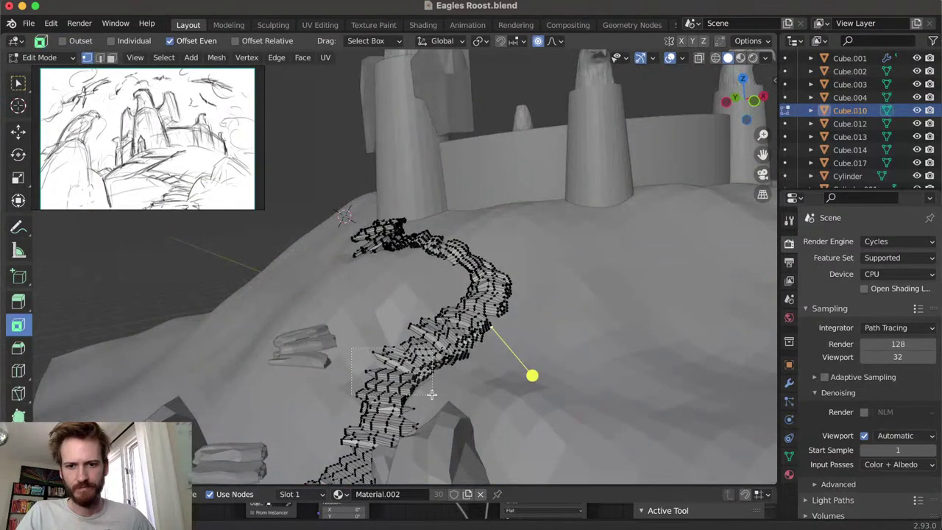
drag(351, 349, 432, 394)
key(g)
key(y)
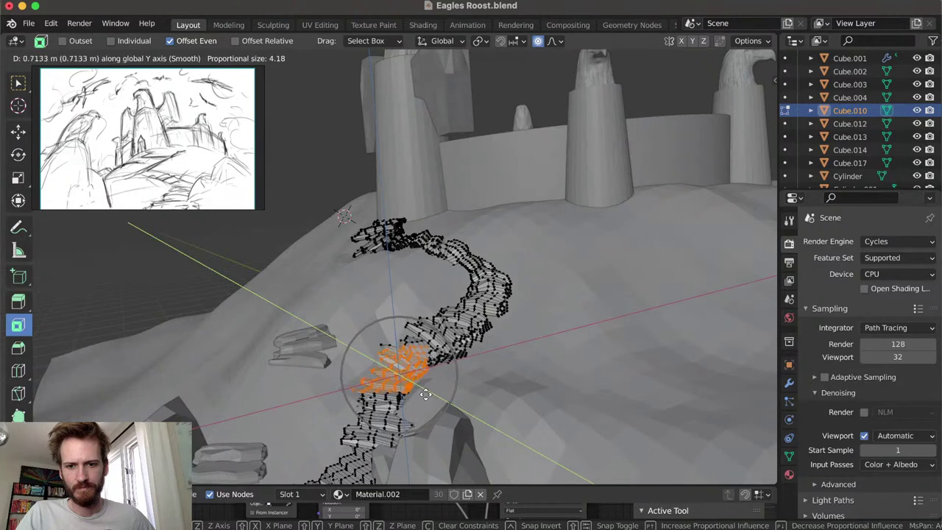
click(422, 391)
mouse_move(422, 391)
middle_down()
mouse_move(457, 379)
mouse_move(434, 385)
middle_up()
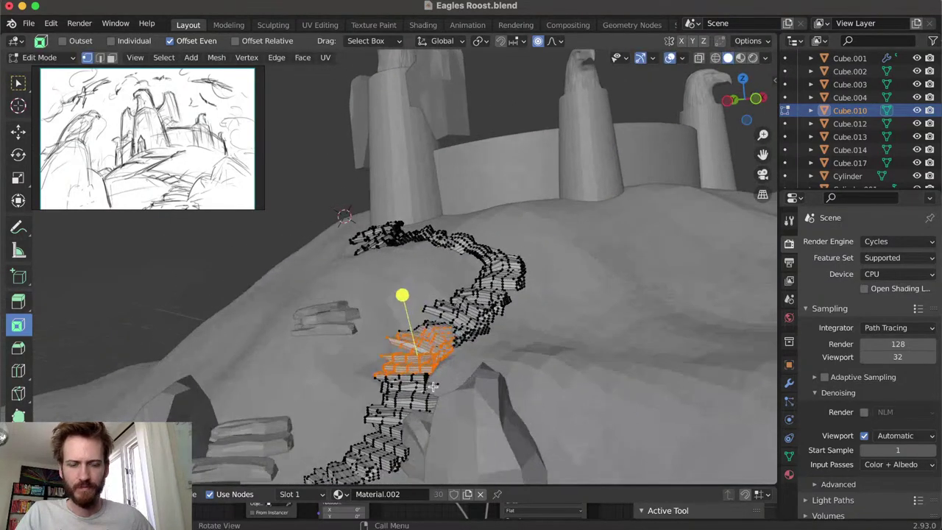
Move the vertices at the outer edge of the bend -1.2216 m along Y and -0.82955 m along Z with proportional editing
middle_drag(538, 310, 545, 361)
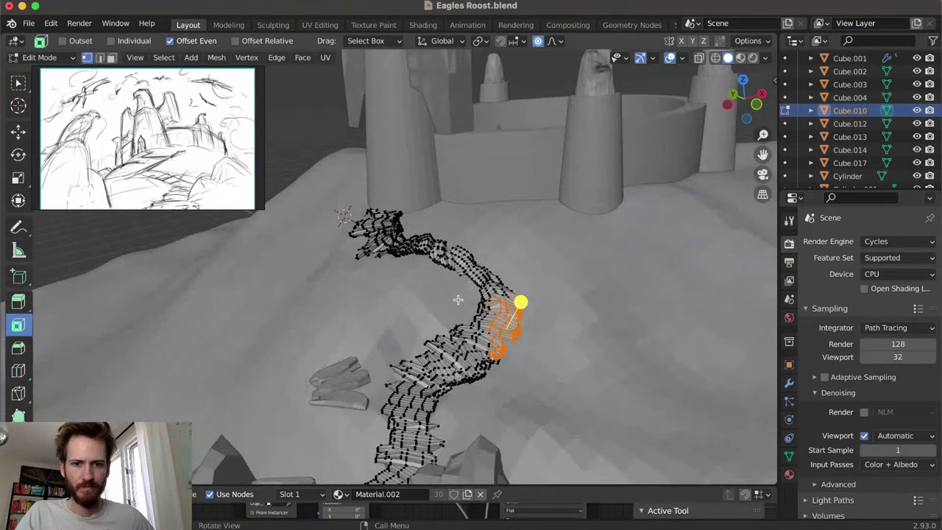
key(g)
key(y)
click(553, 367)
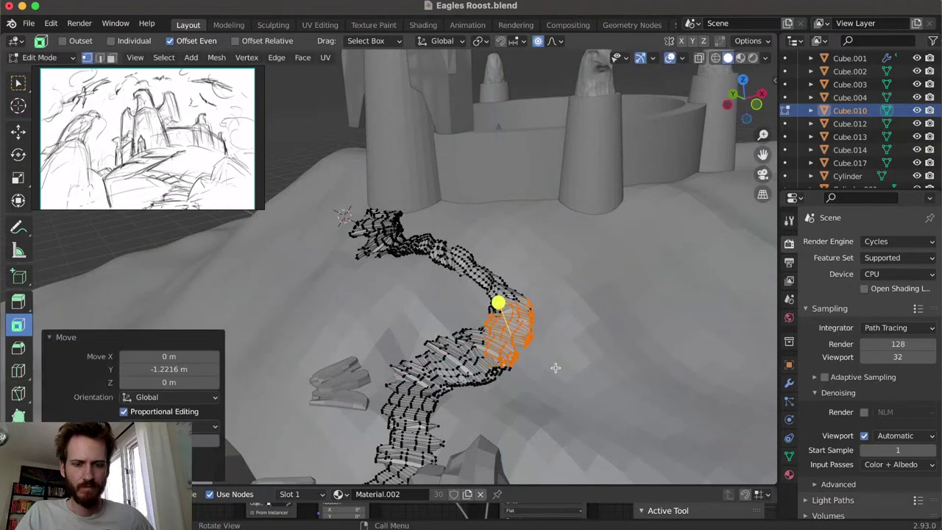
key(g)
key(z)
click(557, 377)
mouse_move(557, 377)
middle_down()
mouse_move(568, 311)
mouse_move(559, 299)
mouse_move(524, 341)
middle_up()
Keep solid shading, leave mesh editing and check the reshaped path from the camera view
key(z)
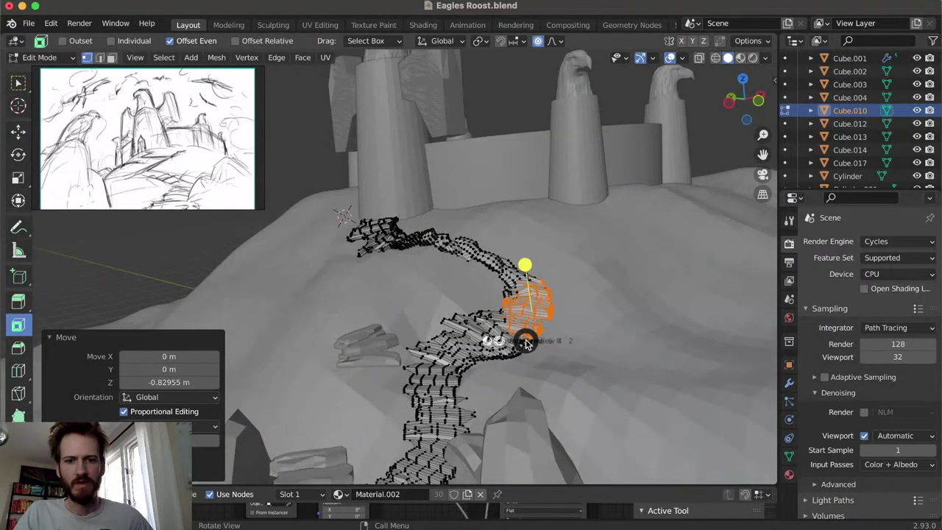
click(581, 342)
key(z)
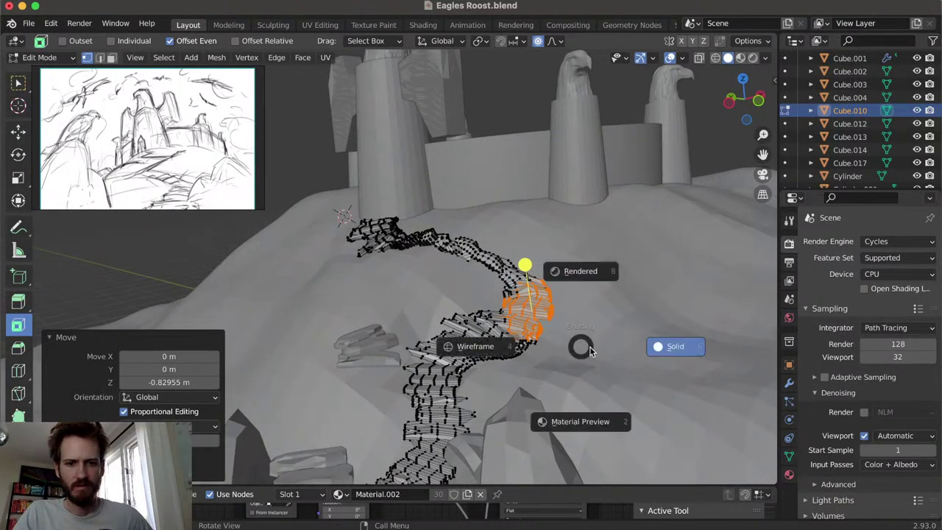
click(664, 346)
key(Tab)
middle_drag(658, 328, 573, 314)
key(KP_0)
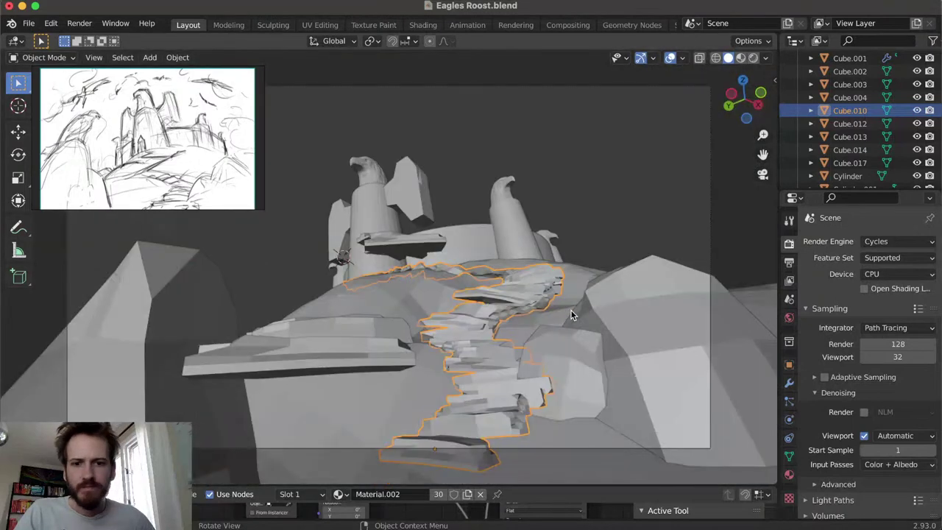
Lower the vertices at the inner edge of the joined path's bend by 0.67098 m along Z with proportional editing
middle_drag(542, 301, 472, 302)
key(Tab)
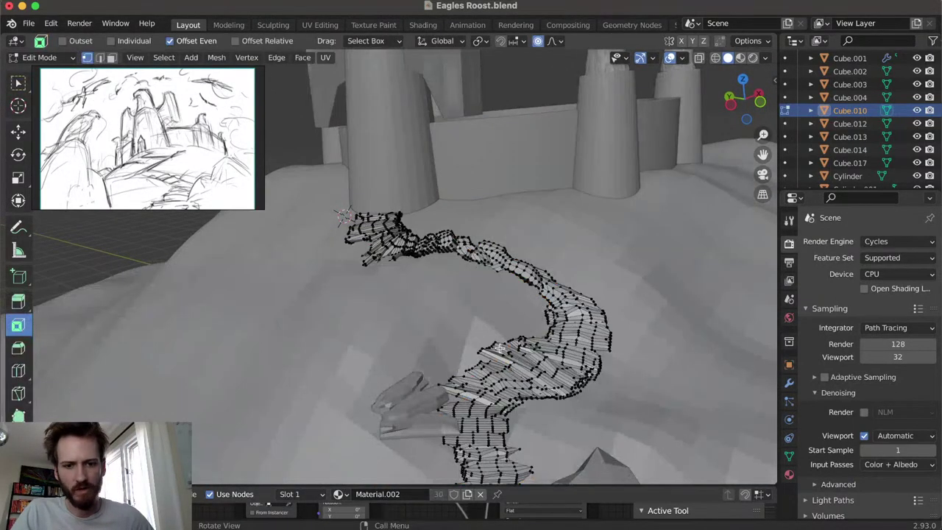
click(506, 350)
key(g)
key(z)
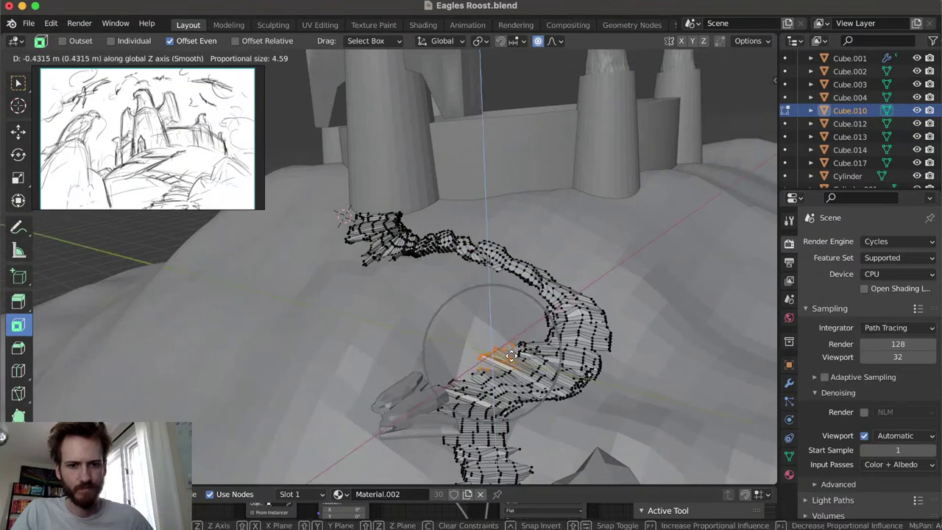
click(470, 345)
key(g)
key(z)
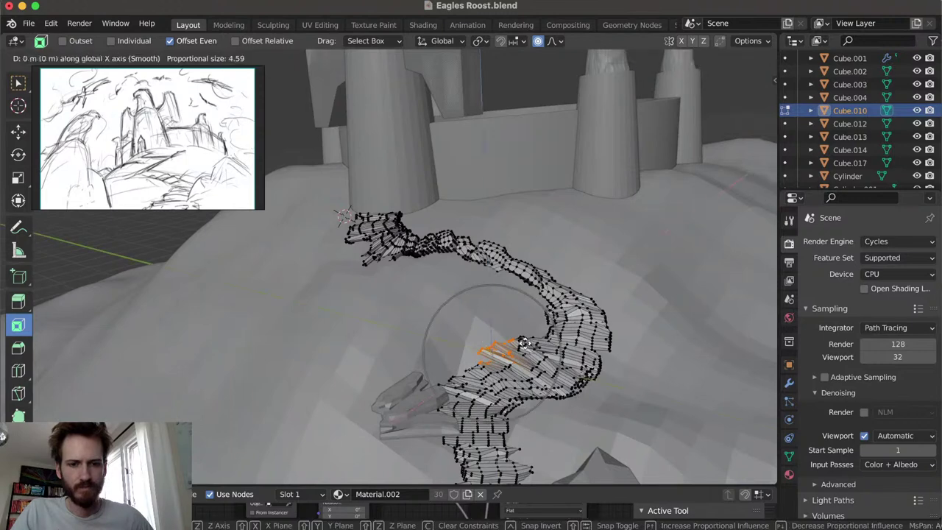
click(516, 332)
mouse_move(516, 331)
middle_down()
mouse_move(511, 306)
mouse_move(508, 317)
middle_up()
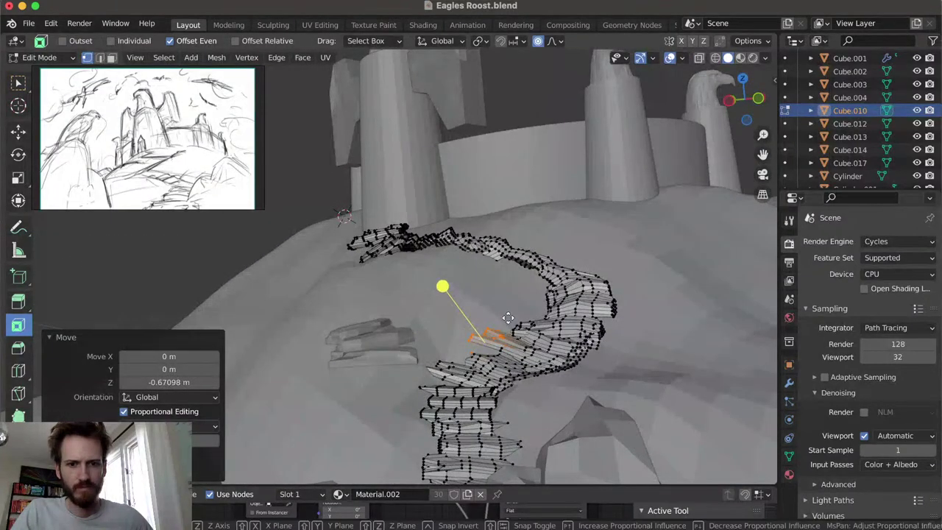
Adjust the same inner-bend vertices slightly further down along Z with proportional editing
key(g)
scroll(508, 317, up, 5)
key(g)
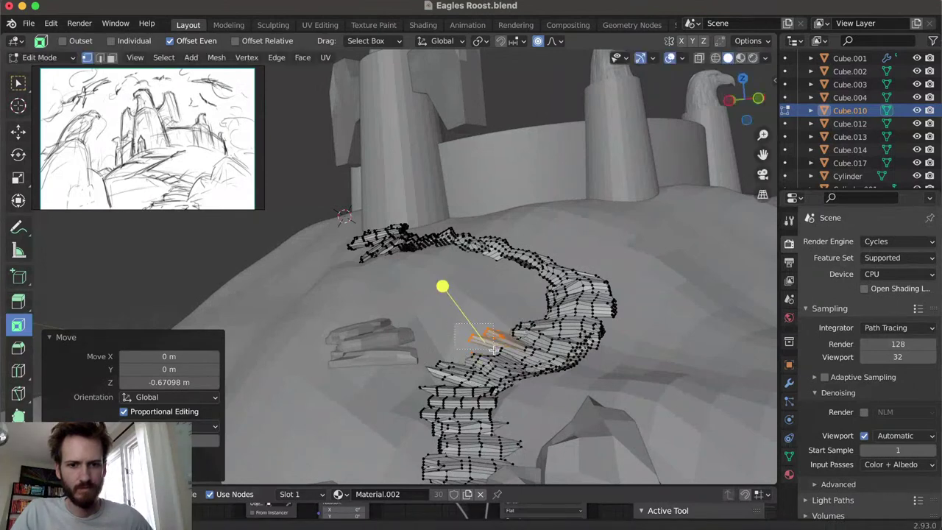
key(Escape)
key(g)
key(z)
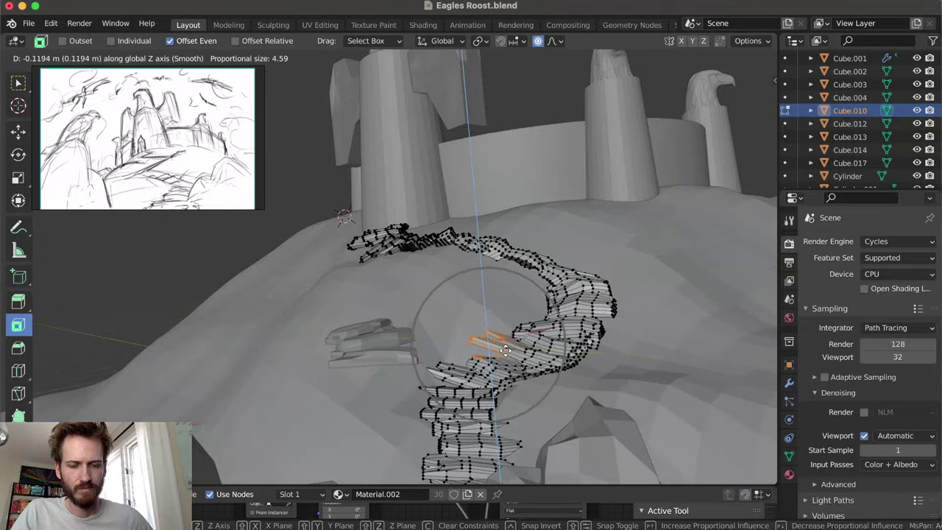
click(464, 323)
Select the vertices at the tip of the inner bend and rotate them about -13° around Y with proportional editing
drag(449, 318, 492, 340)
key(g)
key(z)
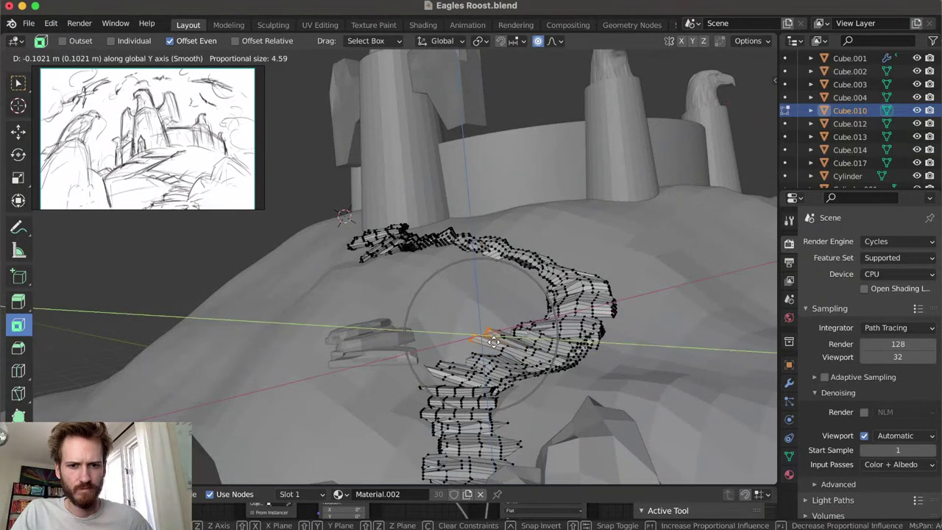
key(r)
key(z)
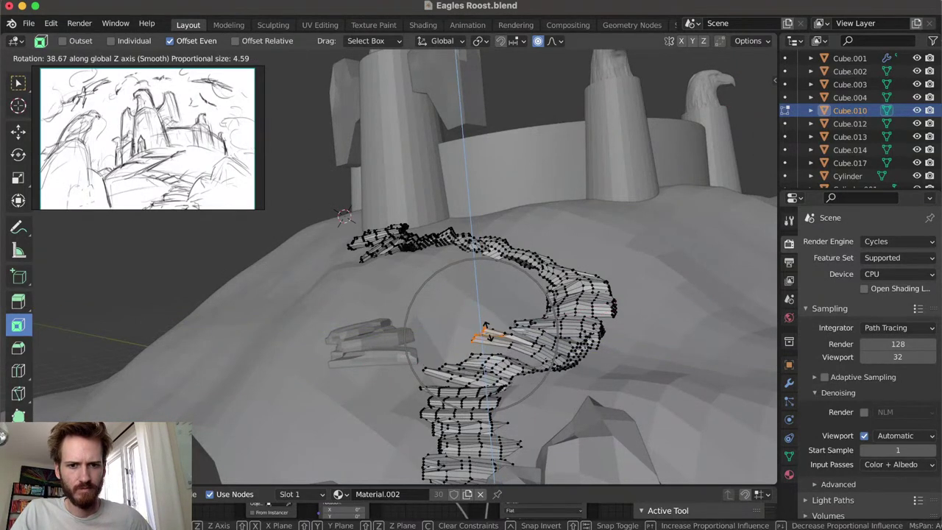
key(y)
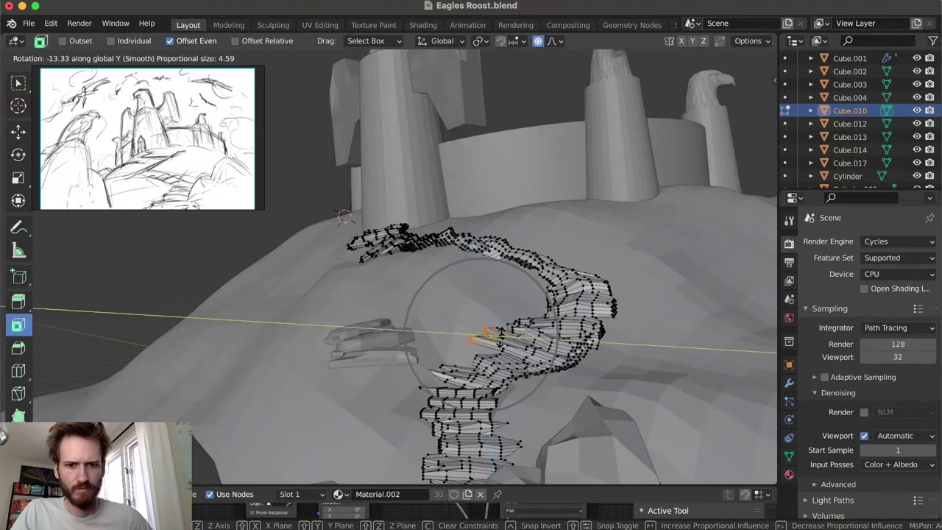
click(492, 337)
Leave mesh editing, inspect the adjusted inner bend from the camera view, and clear the selection
middle_drag(491, 338, 548, 334)
key(Tab)
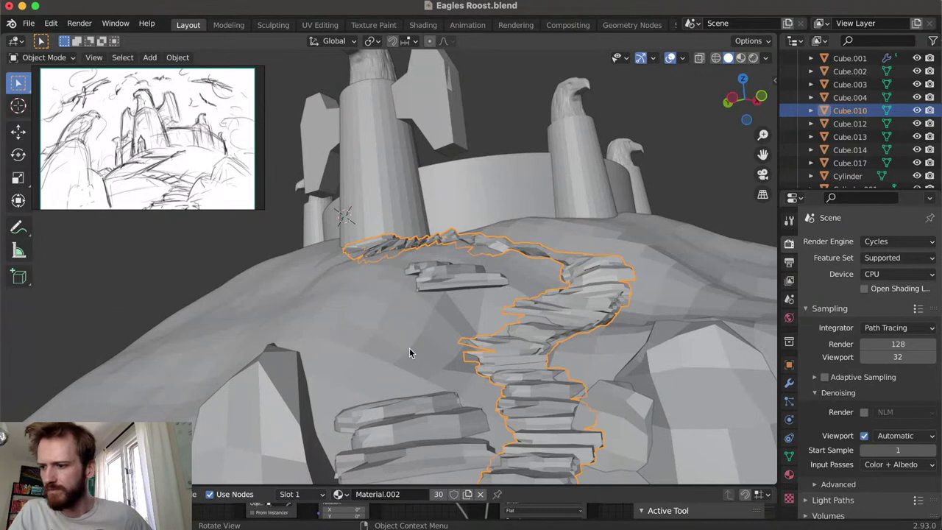
middle_drag(447, 326, 437, 324)
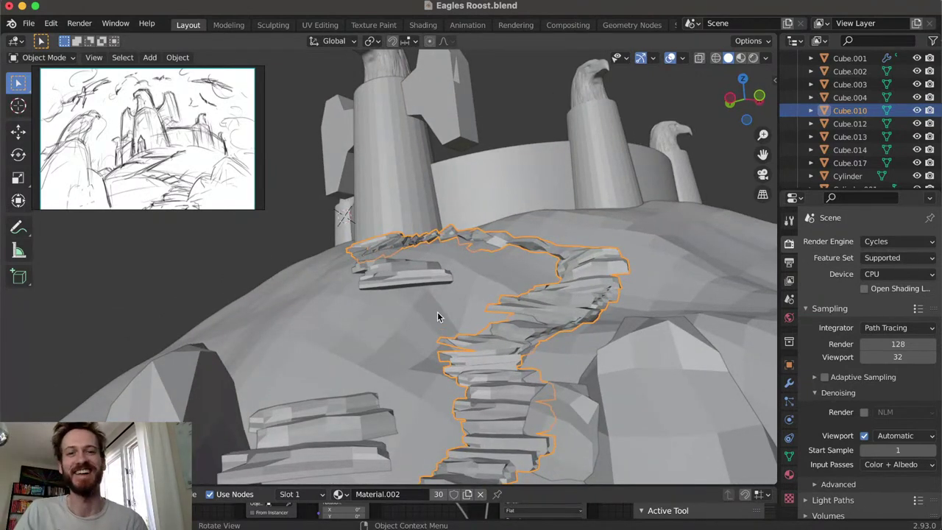
key(KP_0)
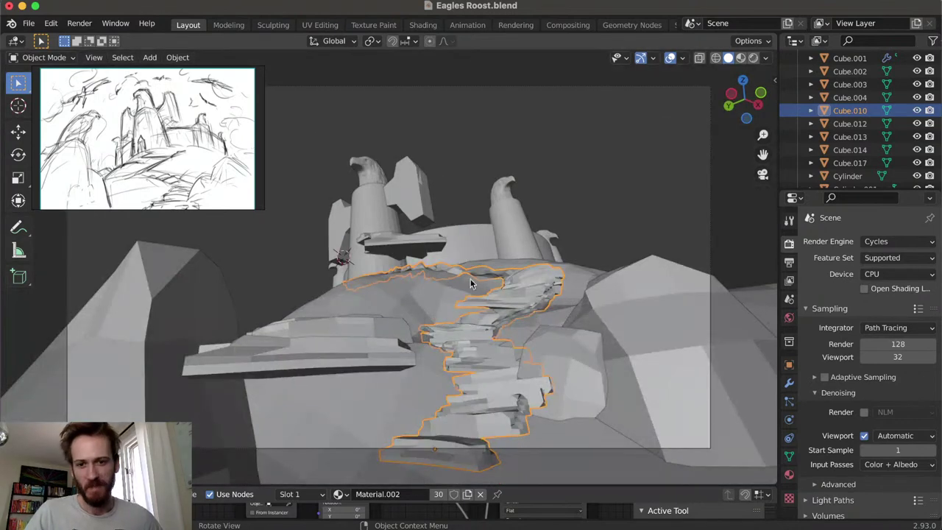
click(595, 202)
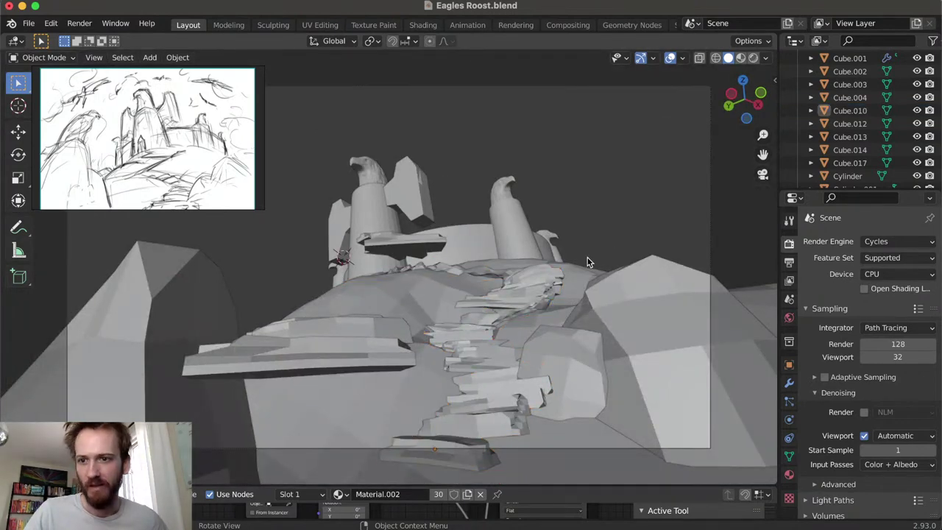
Edit the mountain mesh and raise the slope vertices beside the path's outer bend about 1.1 m along Z with proportional editing
click(576, 292)
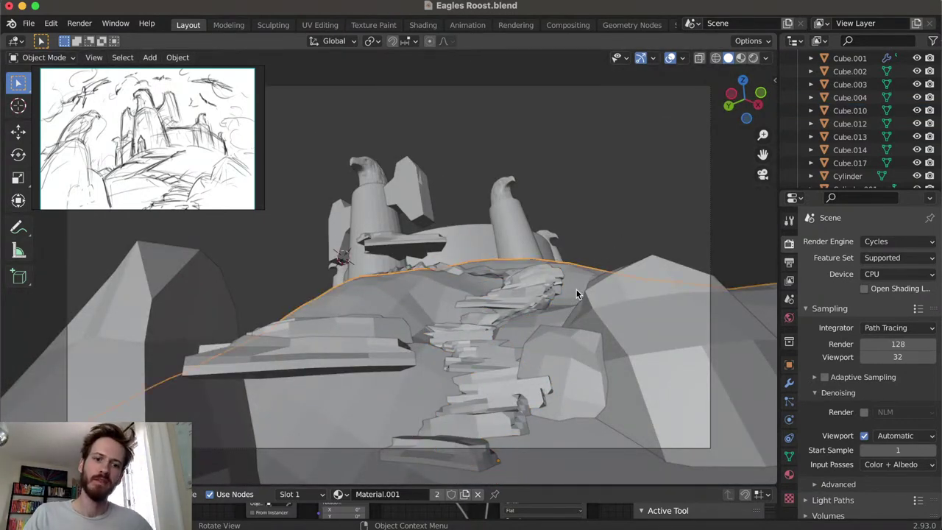
key(KP_Decimal)
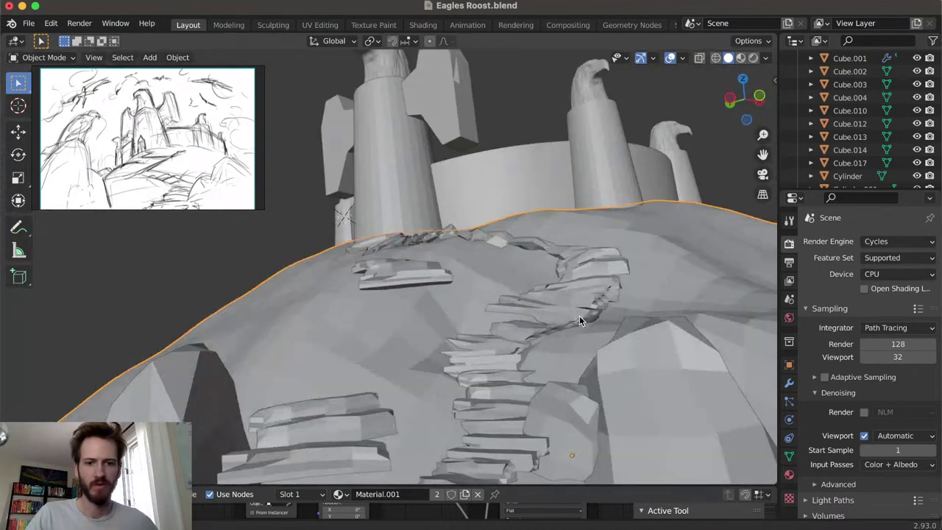
key(Tab)
click(643, 356)
key(g)
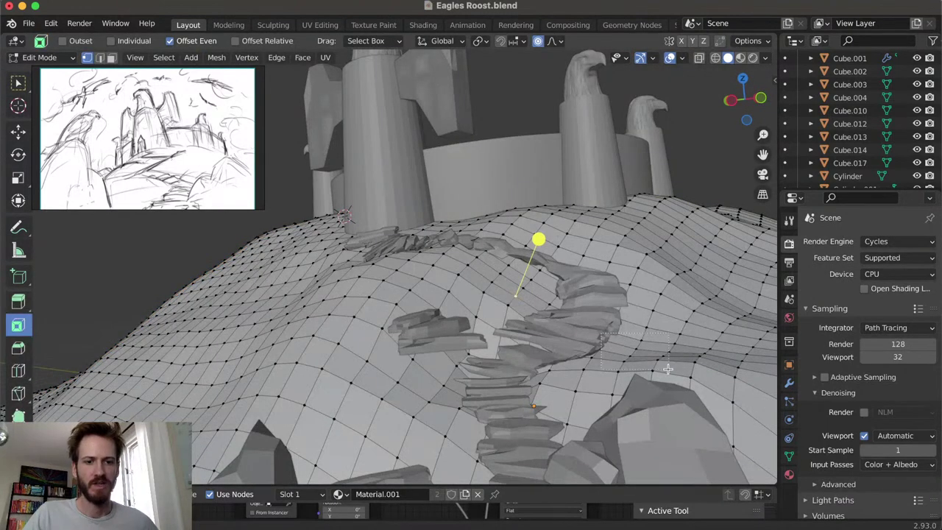
key(z)
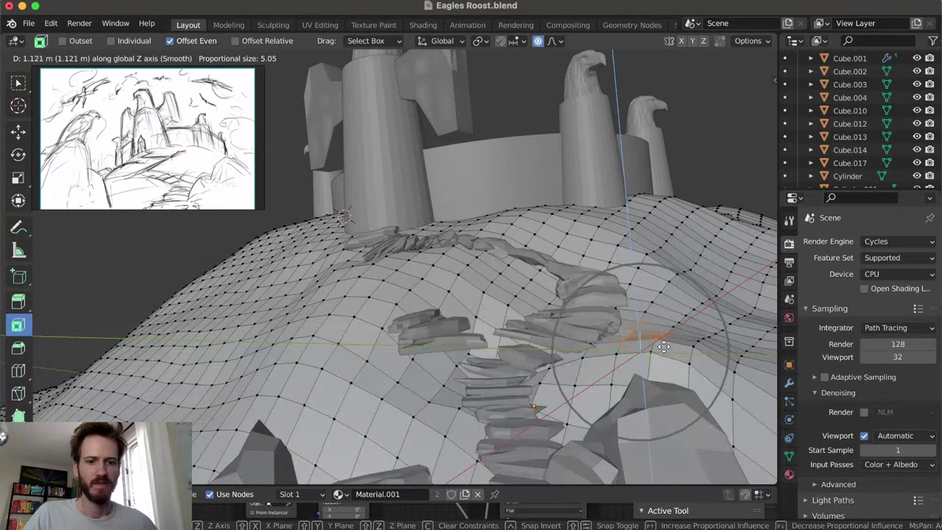
click(634, 318)
Raise the neighbouring slope vertices at the bend's outer edge along Z, using a larger proportional influence
key(g)
key(z)
scroll(643, 316, down, 9)
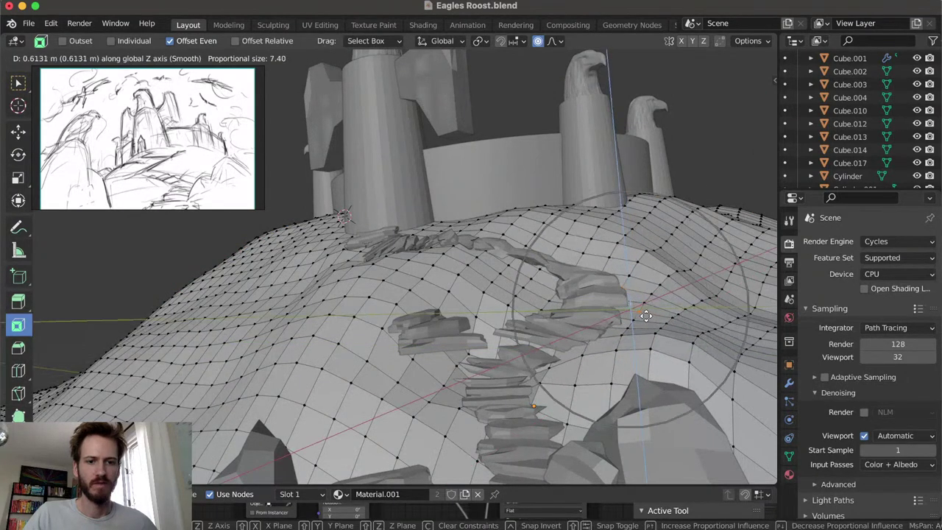
scroll(645, 315, down, 14)
click(651, 324)
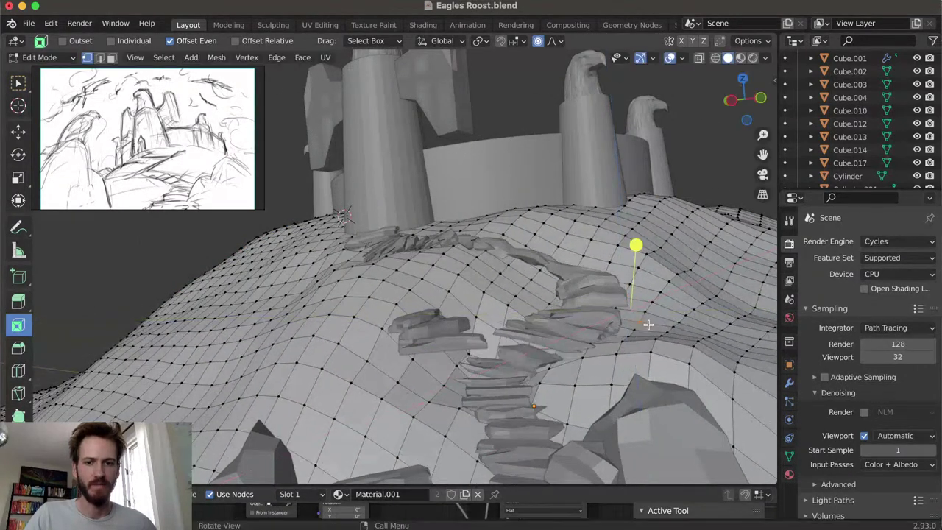
middle_drag(650, 324, 634, 324)
Reduce the proportional size to 5.56, raise the slope vertices beside the bend 1.9405 m along Z, and leave mesh editing
key(g)
key(z)
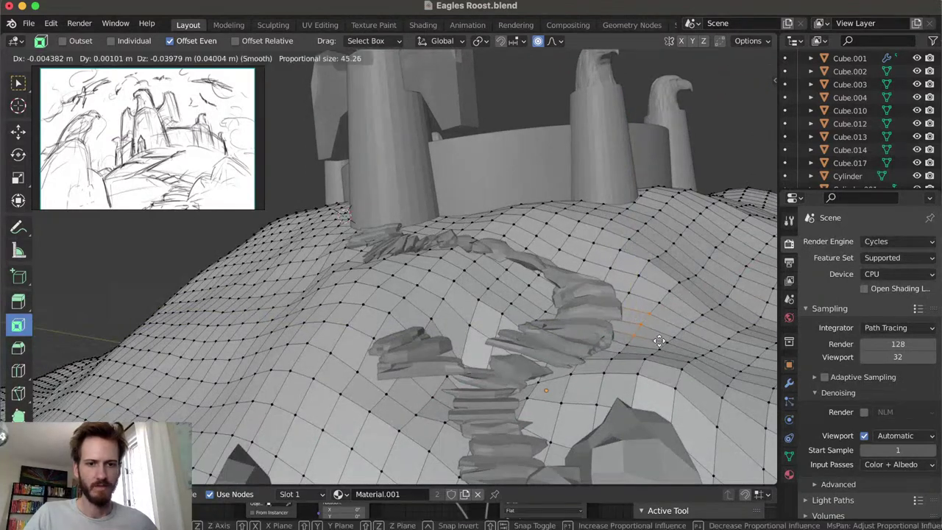
click(660, 333)
key(g)
scroll(659, 333, up, 20)
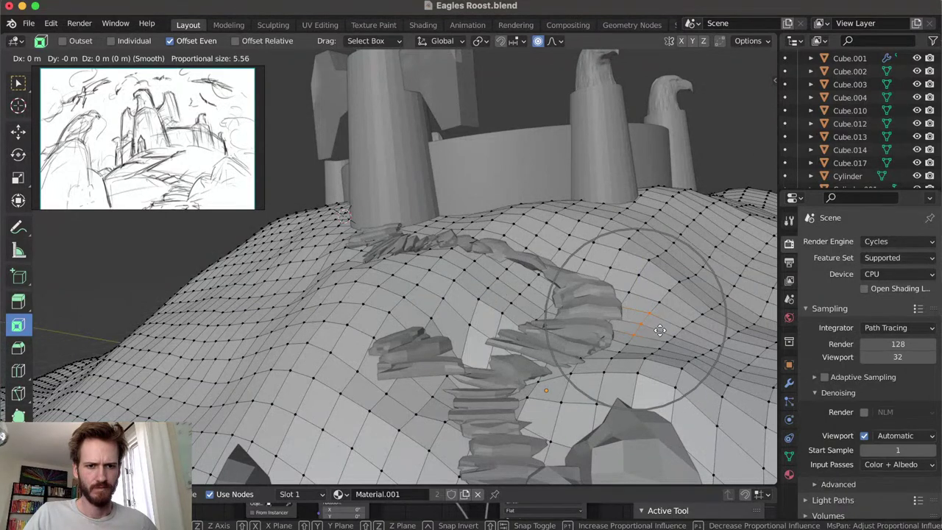
scroll(659, 315, up, 1)
key(z)
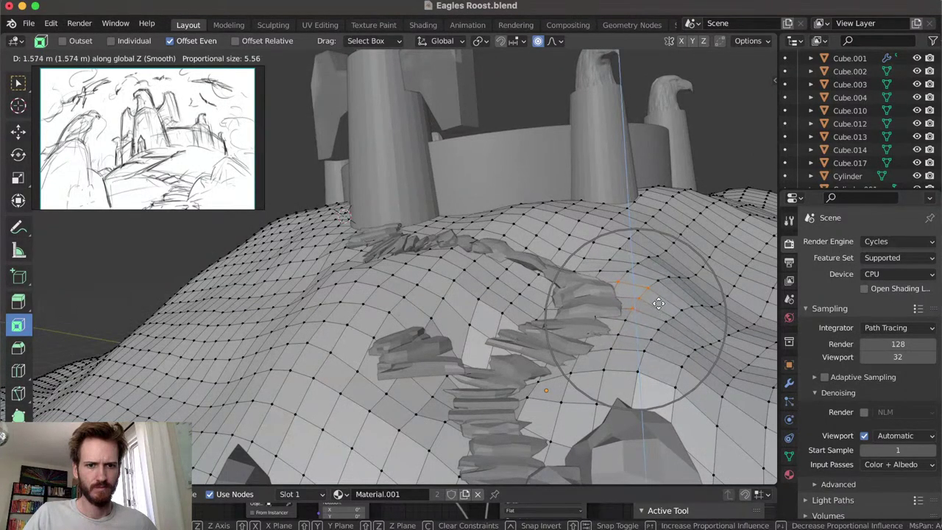
click(656, 295)
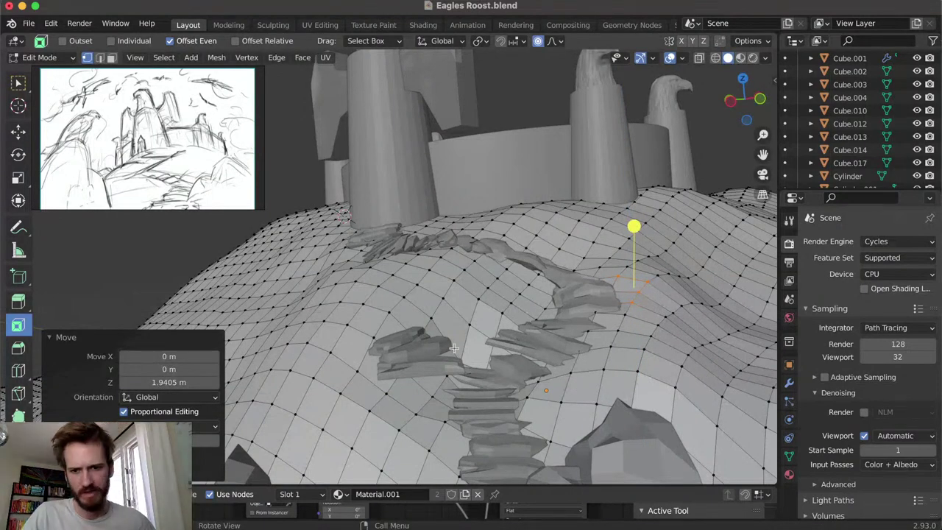
key(Tab)
click(427, 350)
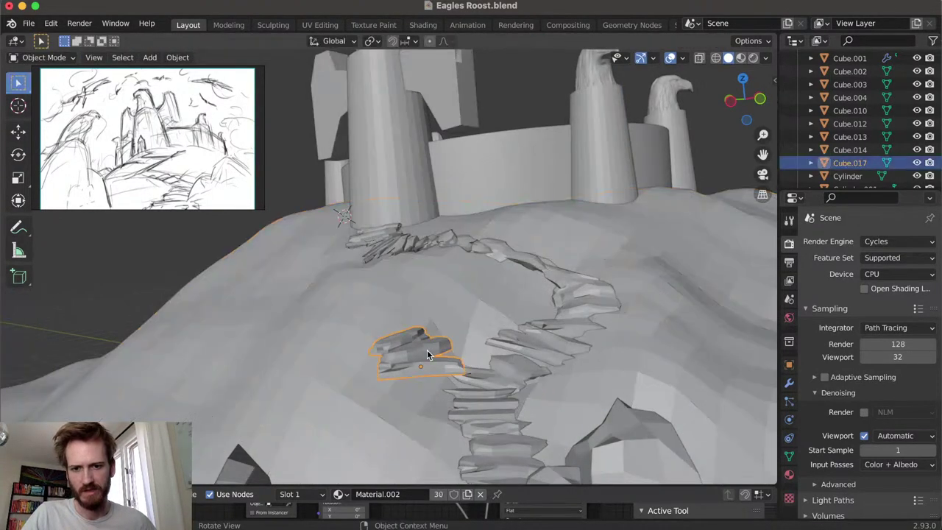
middle_drag(427, 349, 367, 330)
shift+drag(315, 315, 431, 387)
key(g)
key(z)
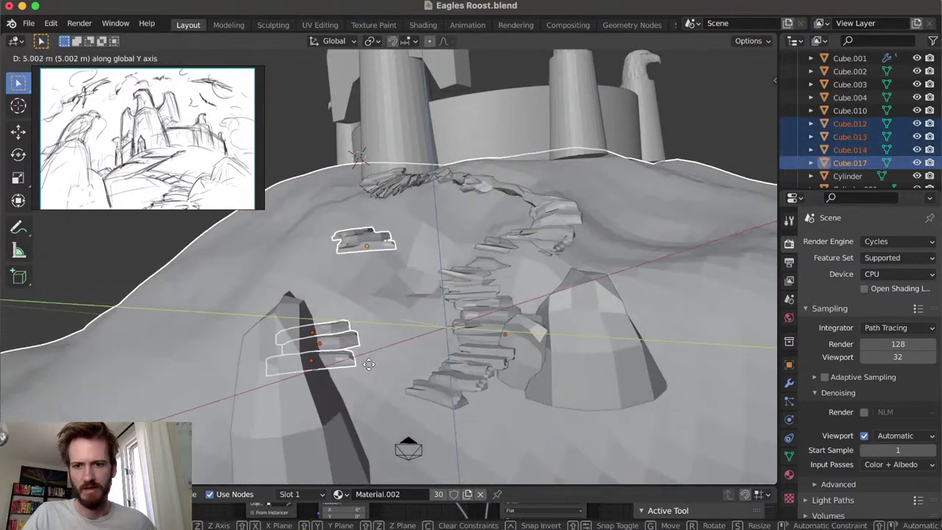
click(365, 360)
Select the four loose stone slab pieces without the mountain and move them along positive Y, clear of the mountainside
click(379, 351)
shift+click(383, 336)
shift+click(389, 374)
shift+click(419, 236)
key(g)
key(x)
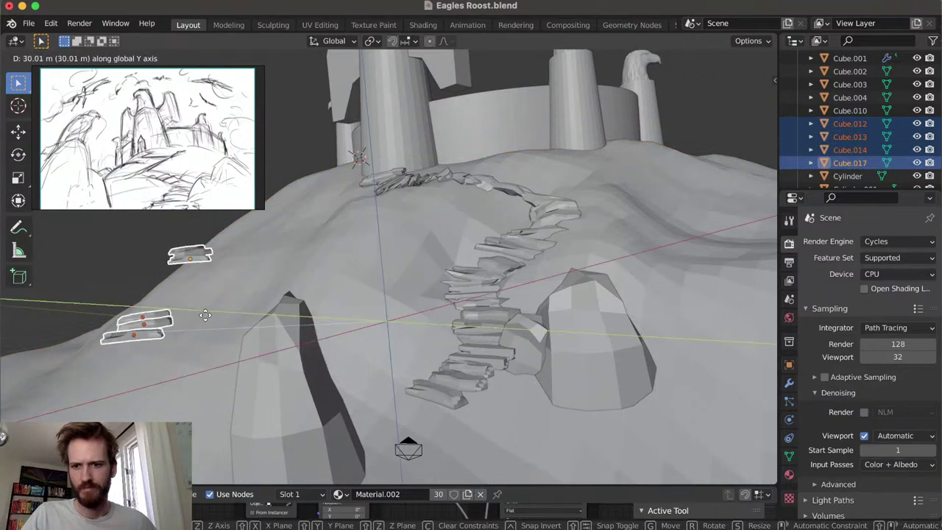
click(114, 306)
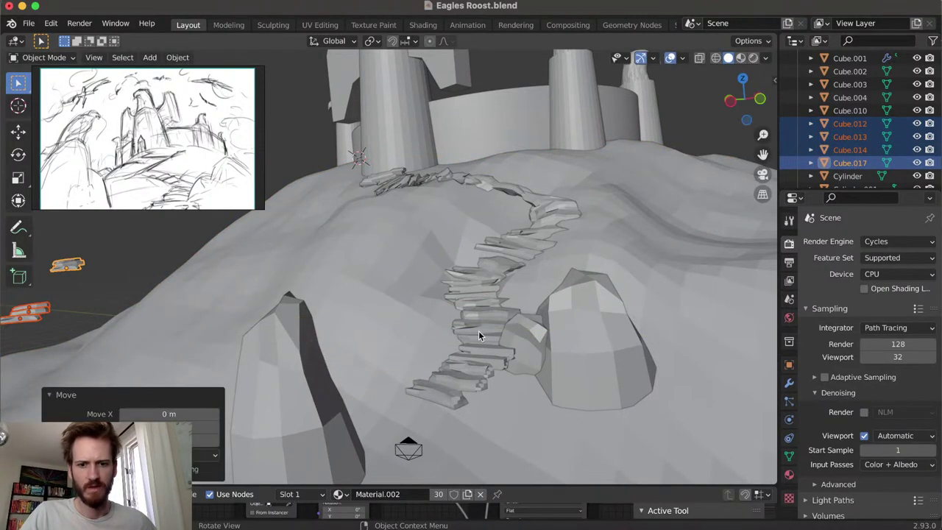
Show the camera view in rendered shading and move the two dark rocks beside the path about -0.94 m along Y
key(KP_0)
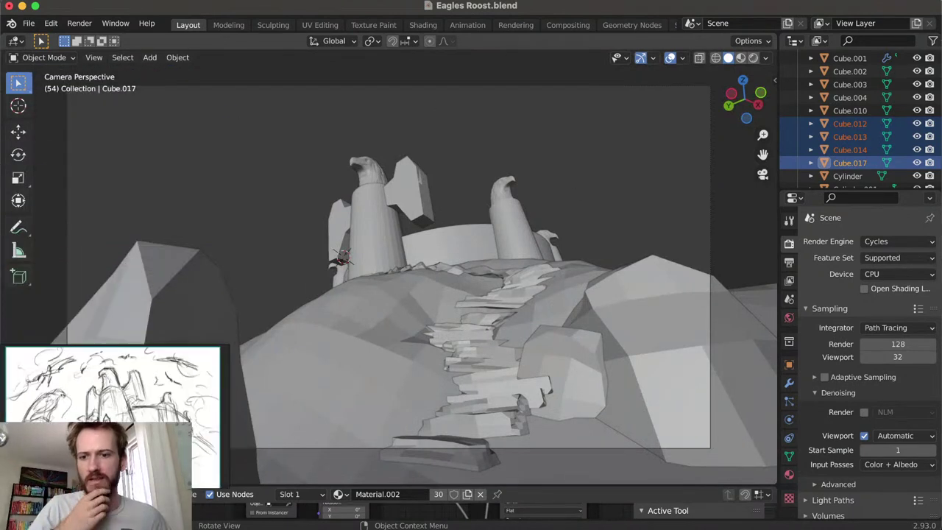
click(752, 58)
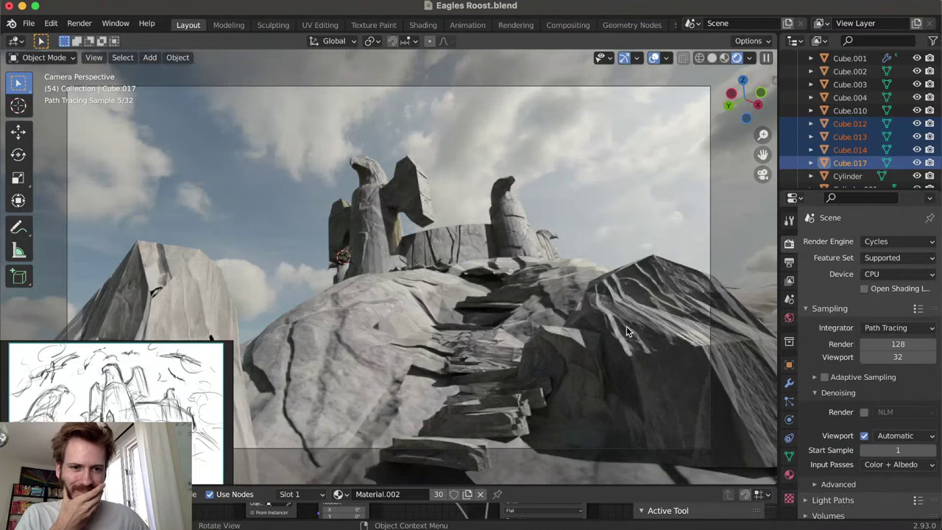
click(643, 333)
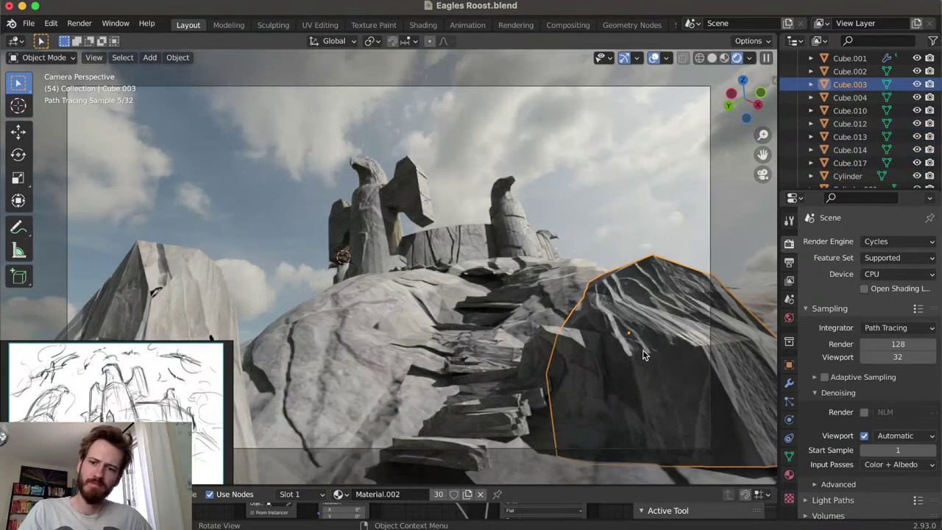
shift+click(544, 358)
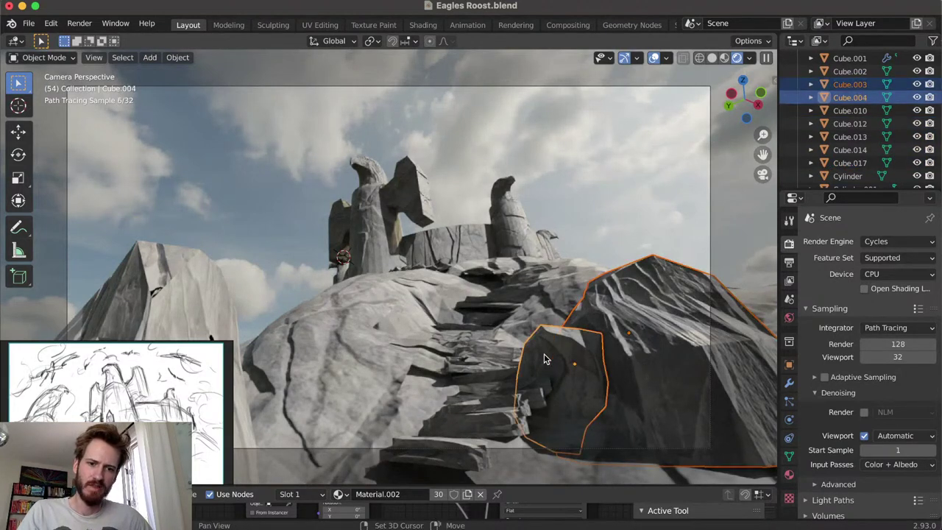
key(g)
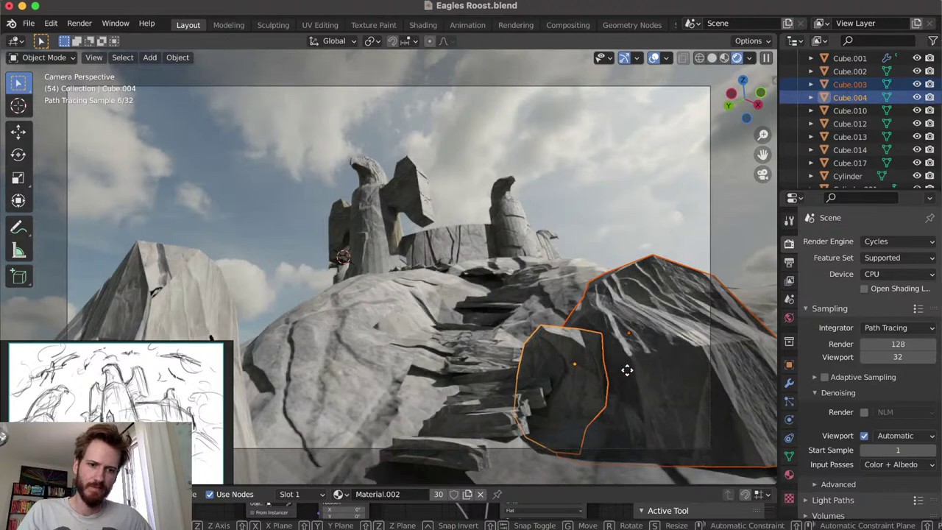
key(y)
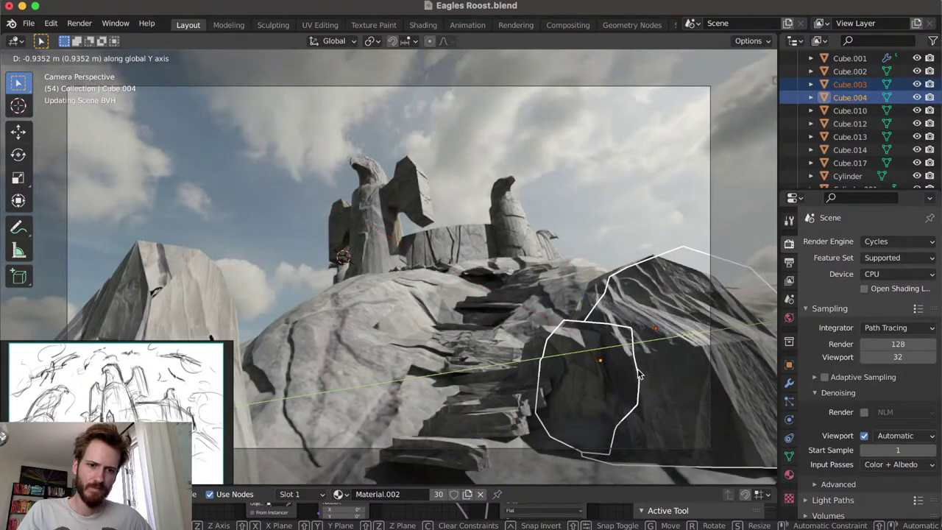
click(639, 375)
Enlarge the shader editor and assign the existing material named Material to the mountain ground in place of its rock material
click(632, 216)
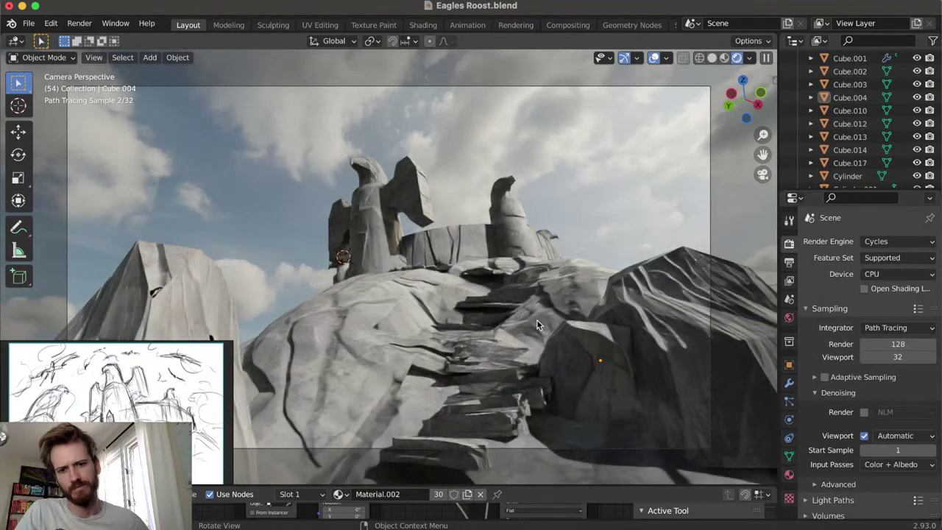
click(373, 333)
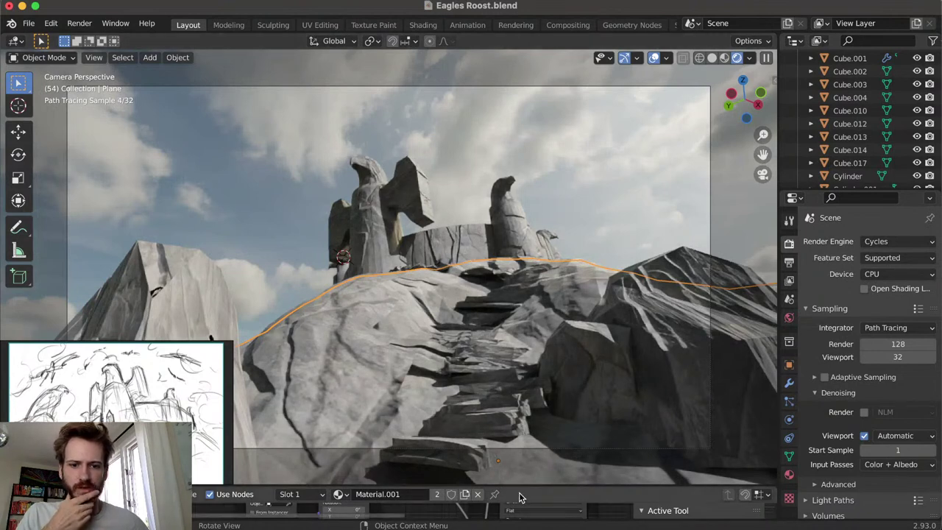
drag(522, 487, 522, 425)
shift+middle_drag(522, 425, 518, 343)
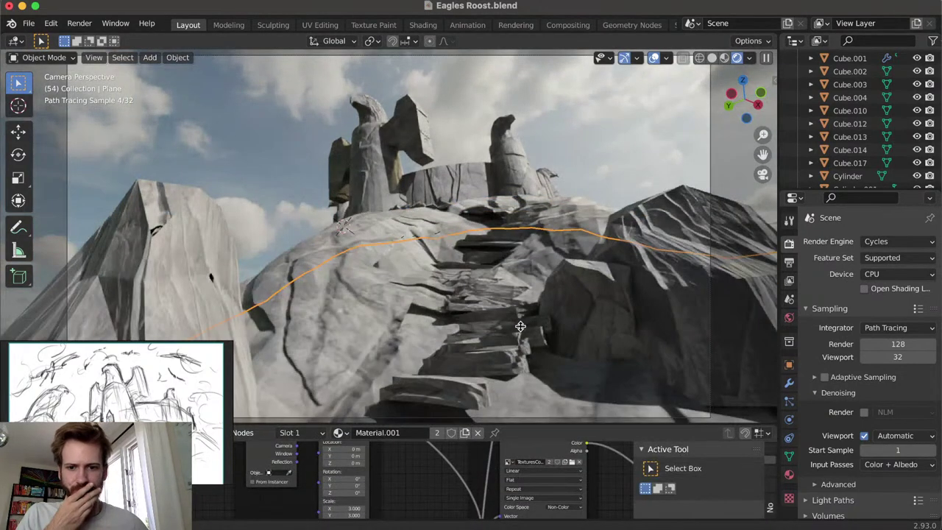
drag(519, 326, 514, 333)
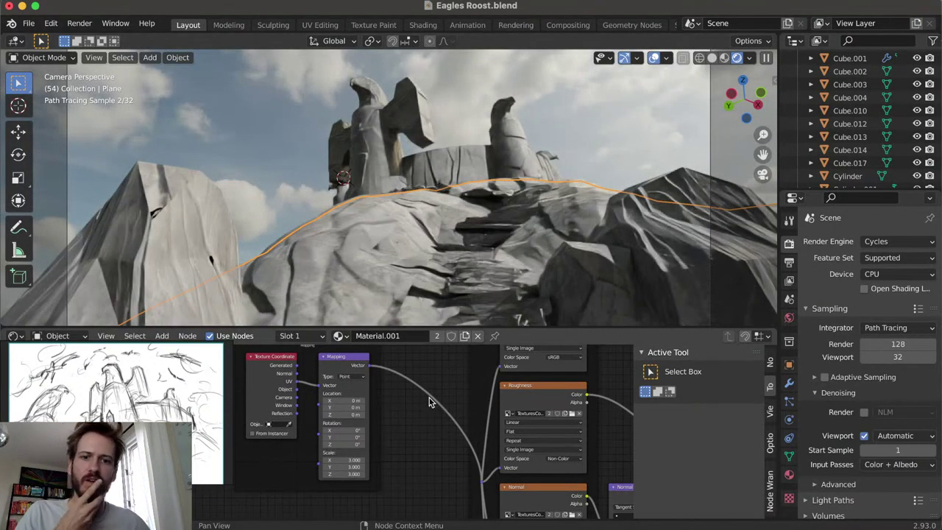
click(338, 336)
key(Escape)
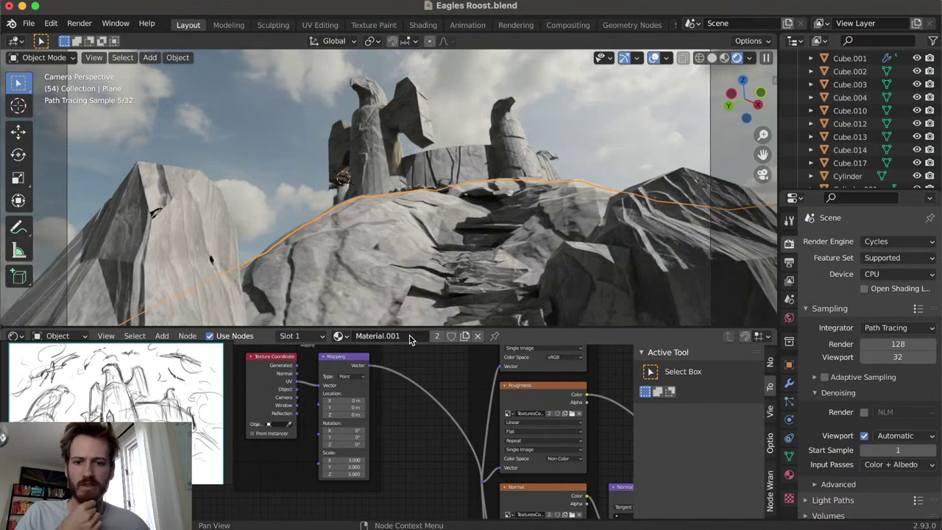
scroll(439, 386, down, 5)
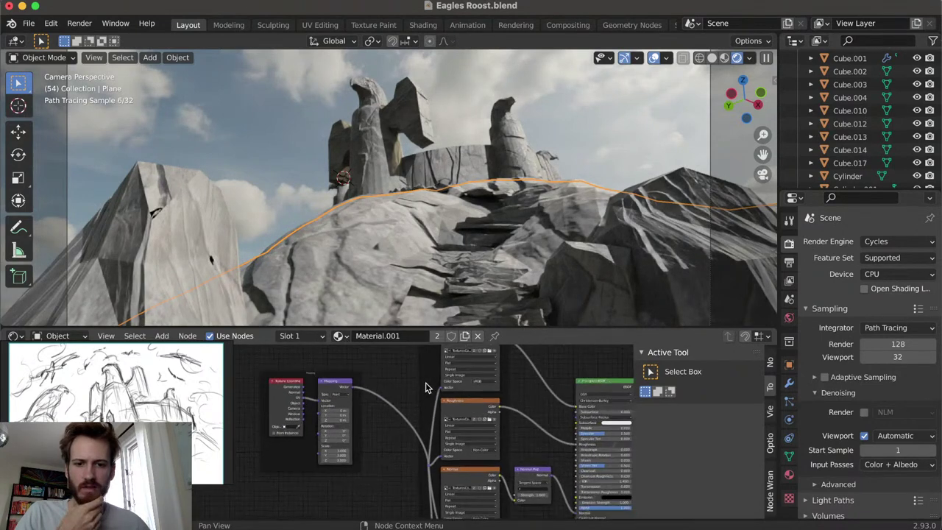
click(338, 336)
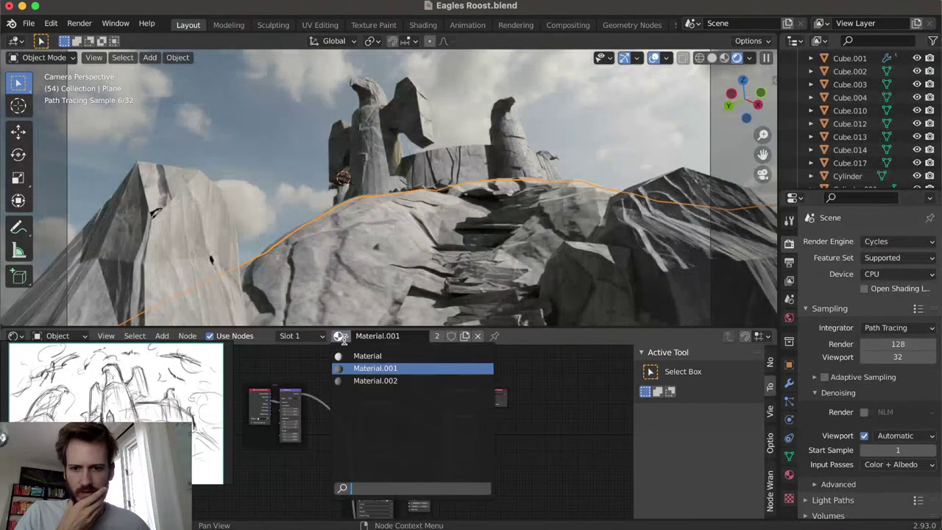
click(367, 358)
middle_drag(400, 395, 382, 391)
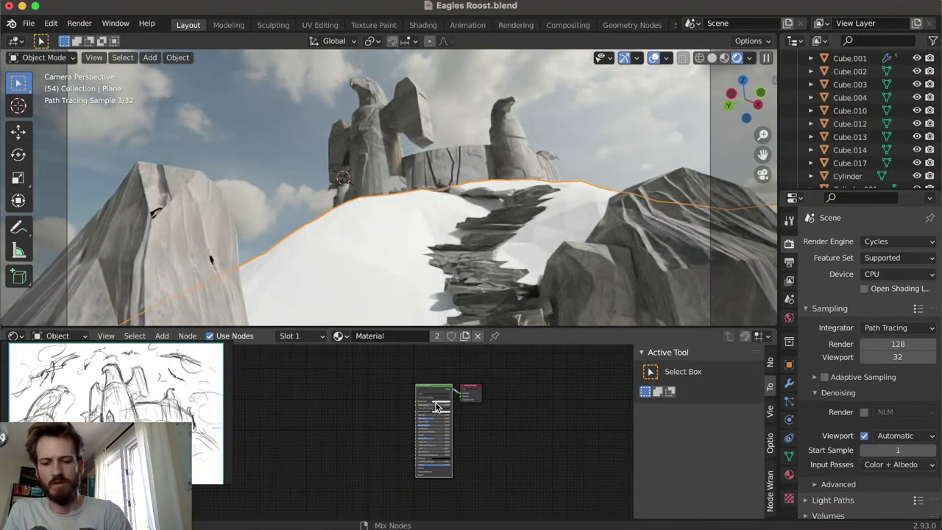
Start the Principled texture setup on the material's shader node and browse the 3D Textures folder for a ground texture
key(ctrl+shift+t)
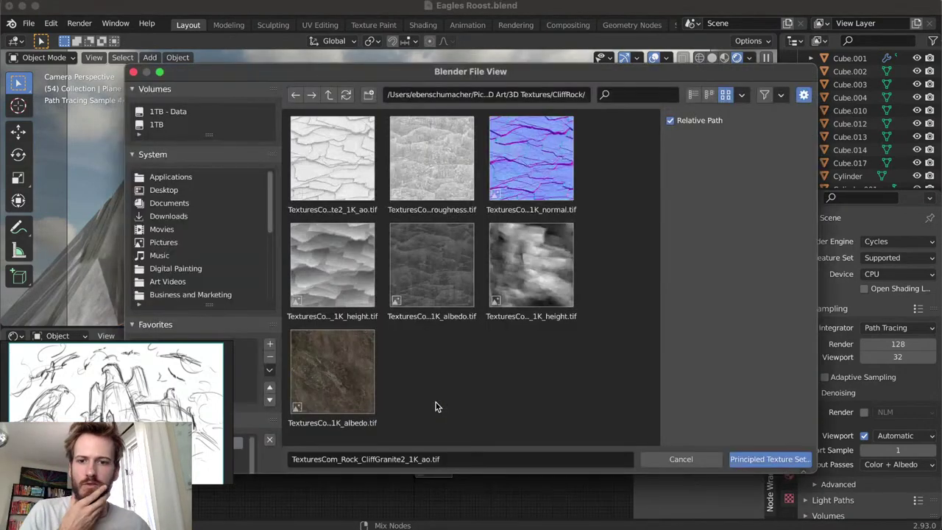
drag(403, 73, 405, 100)
click(386, 204)
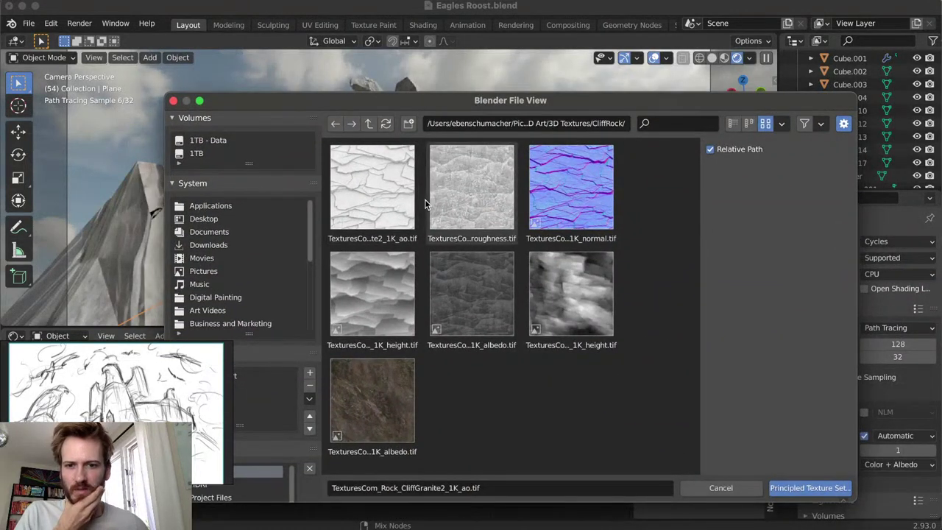
click(369, 124)
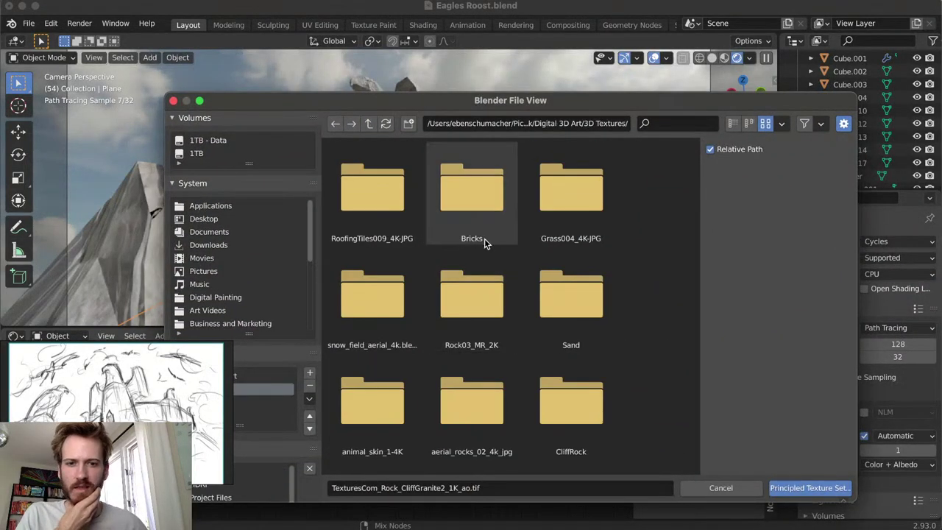
scroll(483, 238, down, 2)
scroll(483, 237, down, 2)
scroll(498, 323, down, 3)
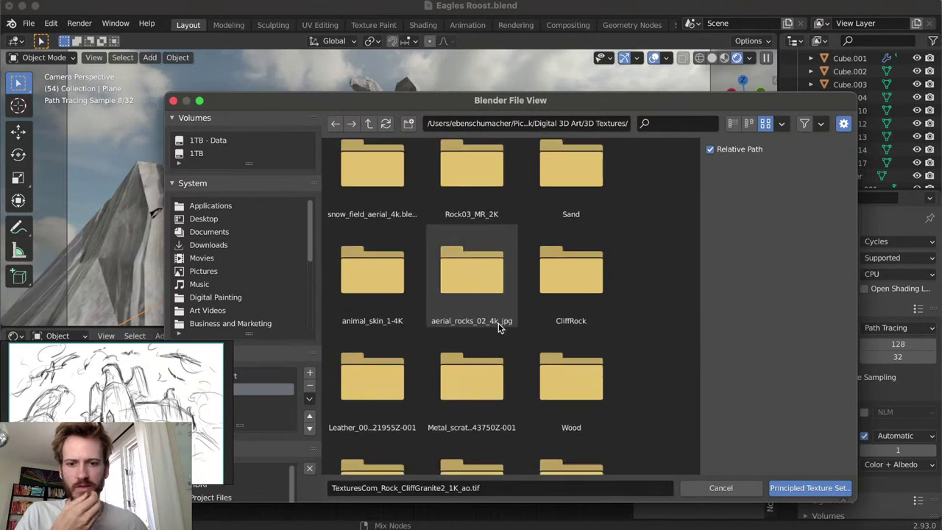
scroll(520, 386, down, 6)
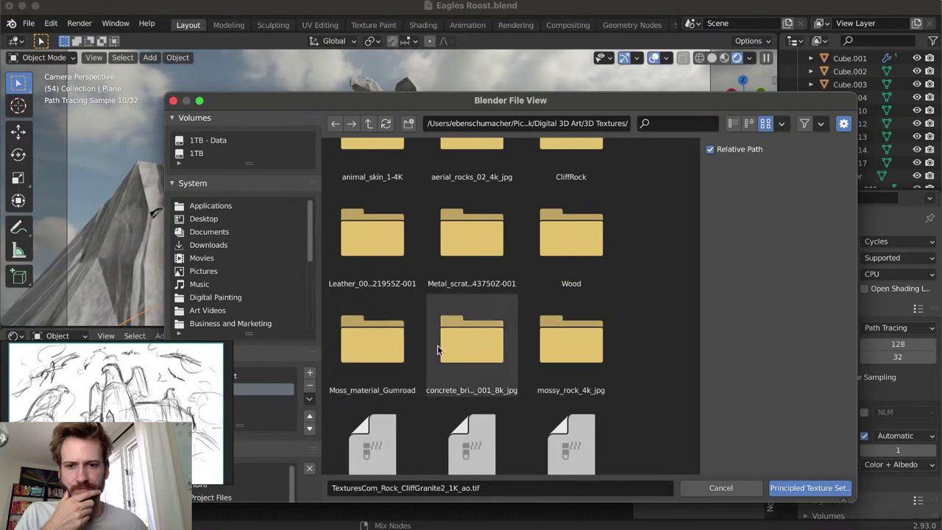
scroll(459, 360, up, 8)
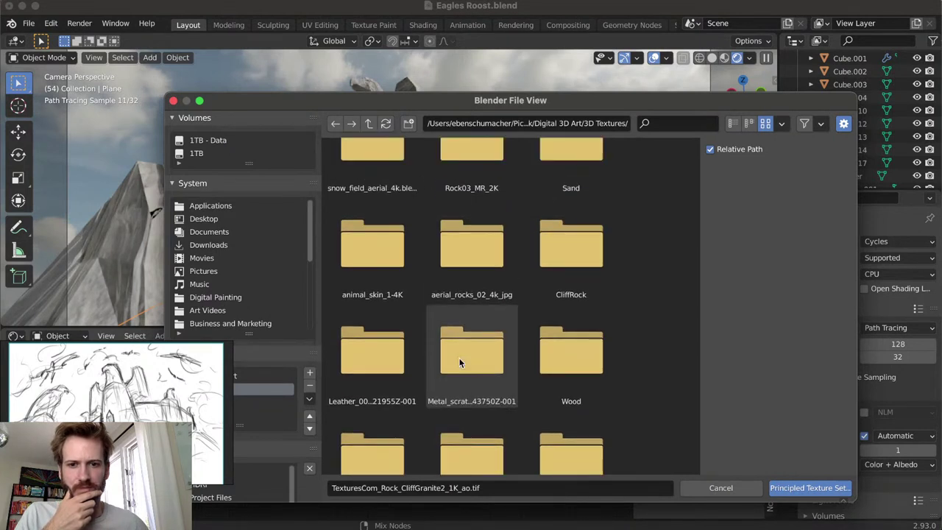
scroll(398, 368, up, 4)
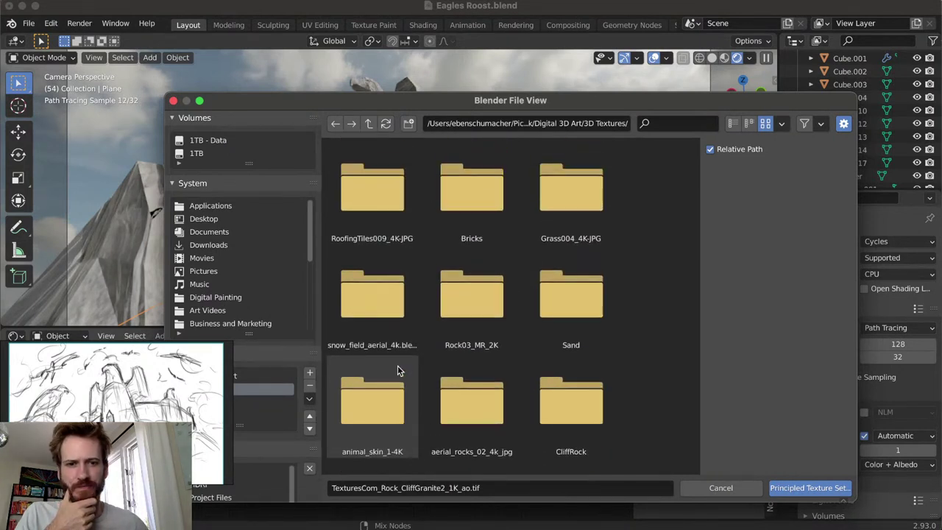
Load all Grass004_4K-JPG texture maps into the Principled texture setup, leaving out the preview, usdc and usda files
double_click(595, 193)
drag(651, 431, 335, 143)
ctrl+click(390, 282)
ctrl+click(374, 220)
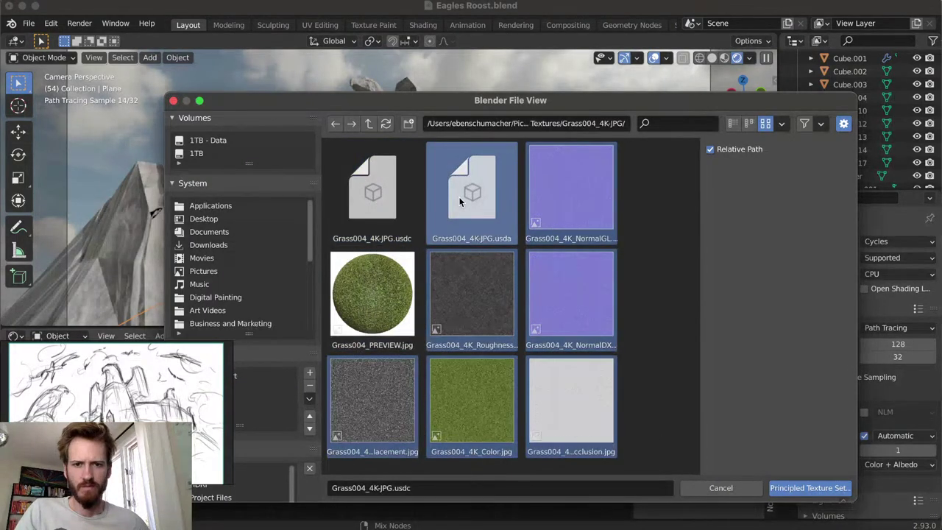
ctrl+click(463, 213)
click(795, 484)
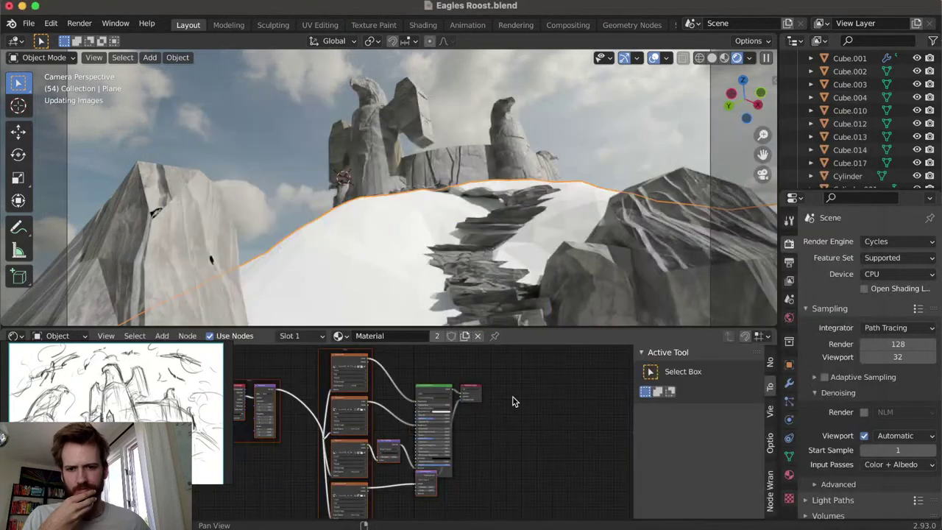
click(512, 390)
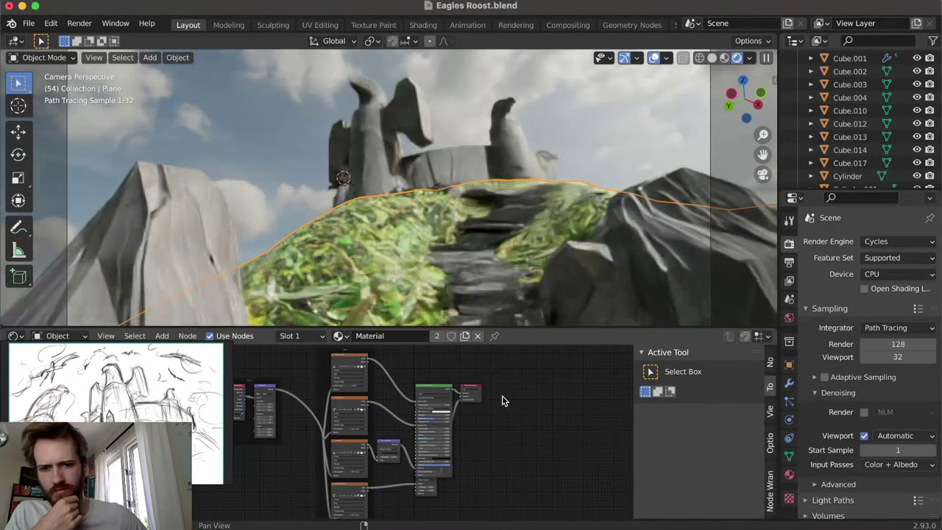
click(340, 335)
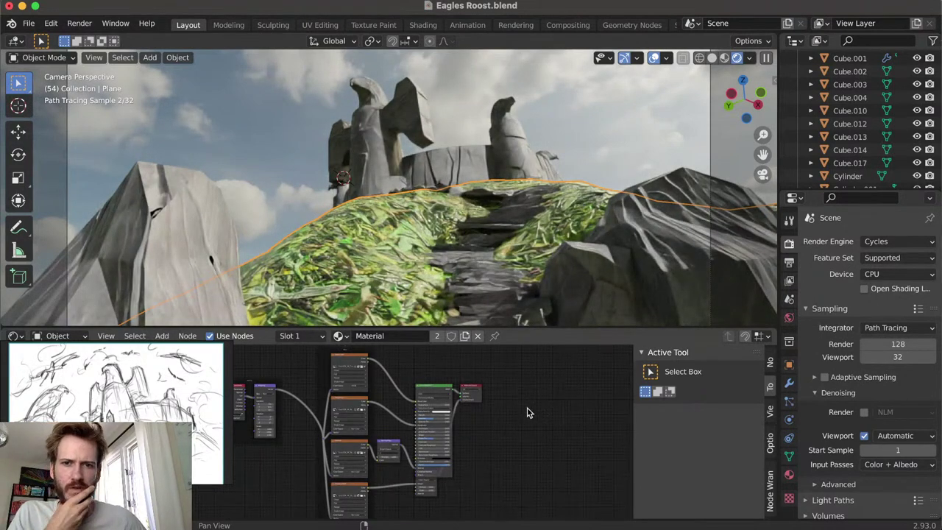
Set the grass texture's Mapping scale to 5 on all three axes, shrink the shader editor again and deselect the mountain
scroll(271, 456, up, 6)
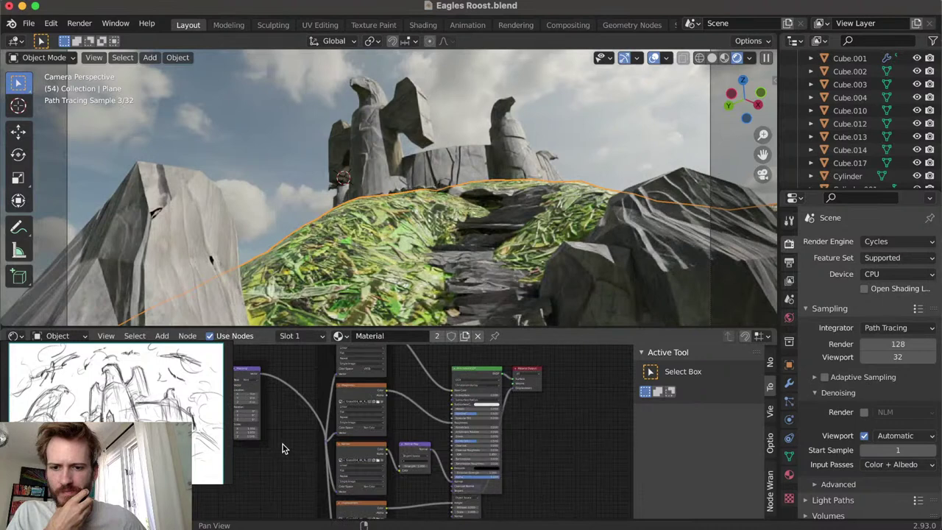
scroll(367, 456, up, 3)
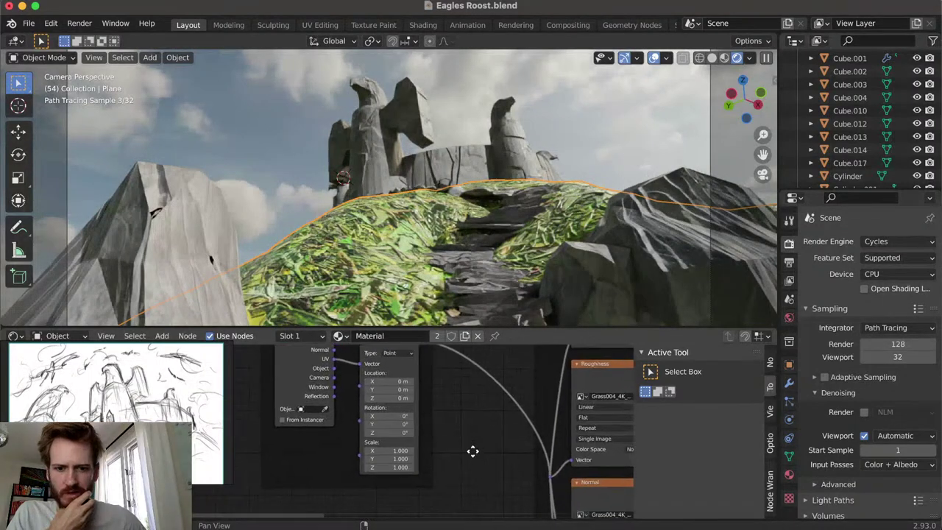
click(391, 439)
text(1.0)
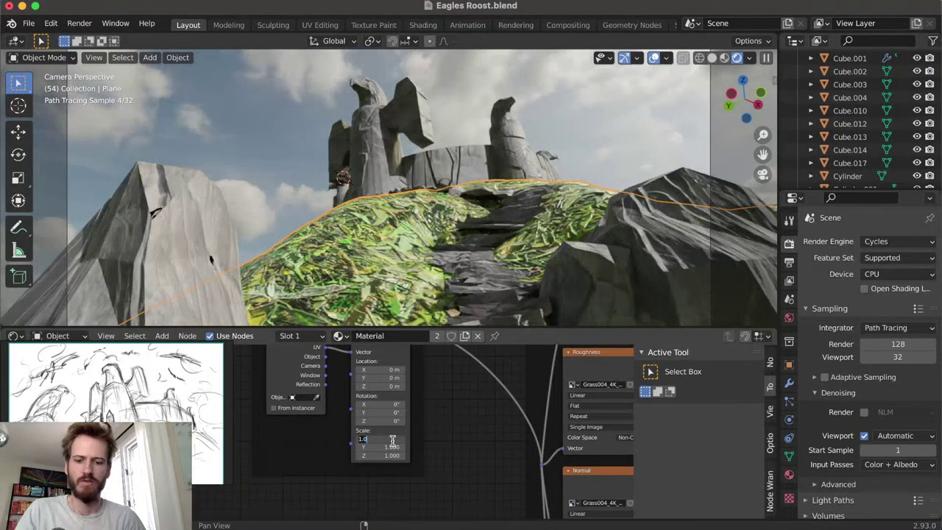
key(BackSpace)
key(BackSpace)
key(BackSpace)
text(5)
key(Tab)
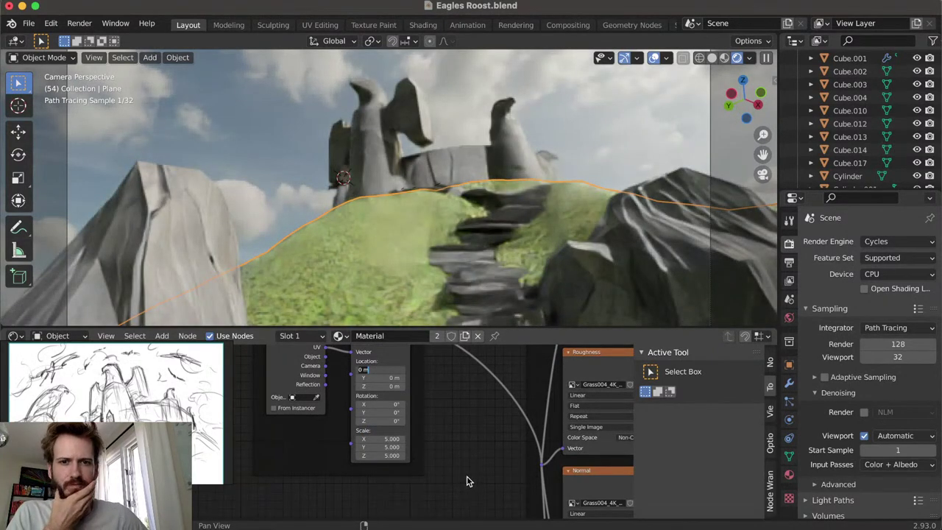
key(Return)
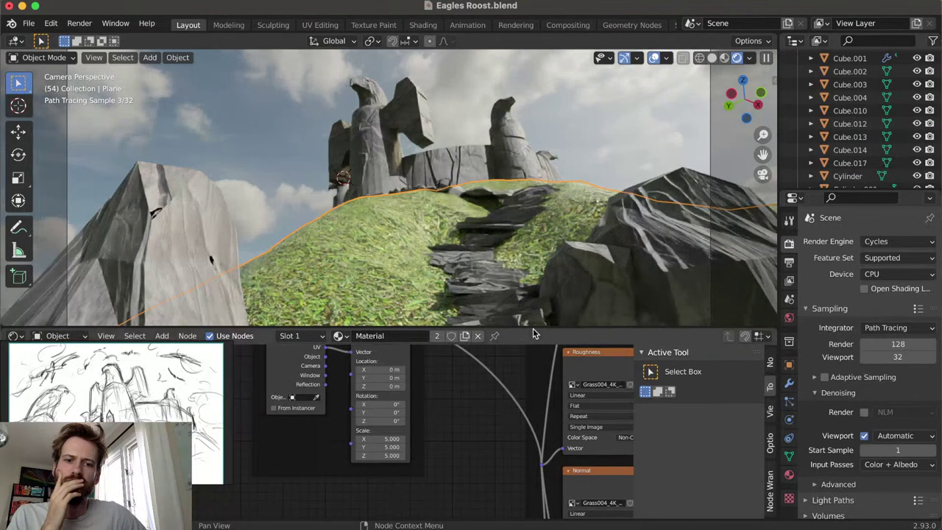
drag(533, 329, 423, 483)
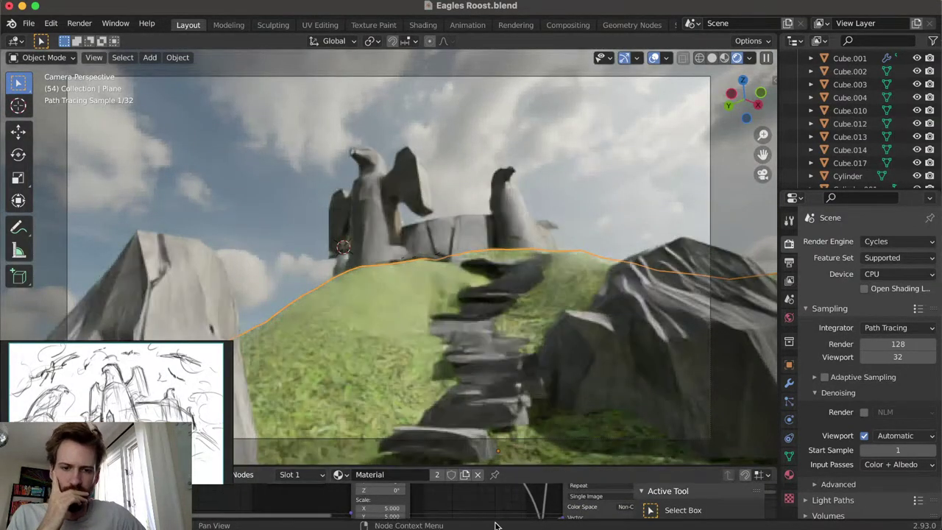
click(627, 153)
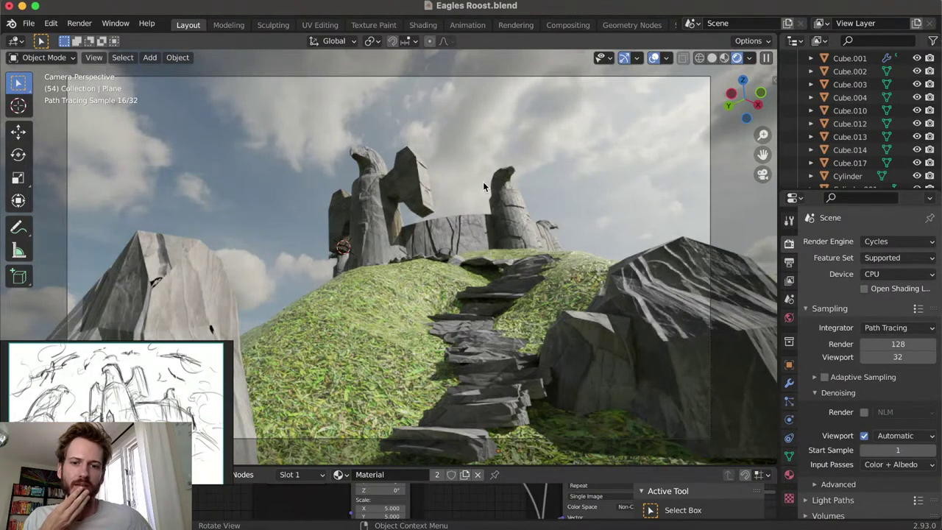
Examine the grass-covered mountain, winding stone path, foreground rocks and fortress from the front, above and the side
middle_drag(482, 186, 483, 194)
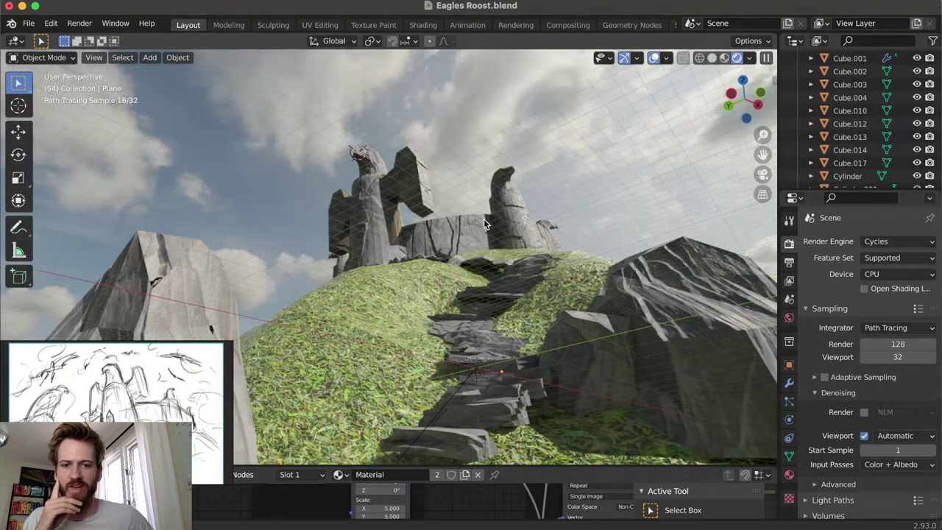
middle_drag(484, 224, 466, 217)
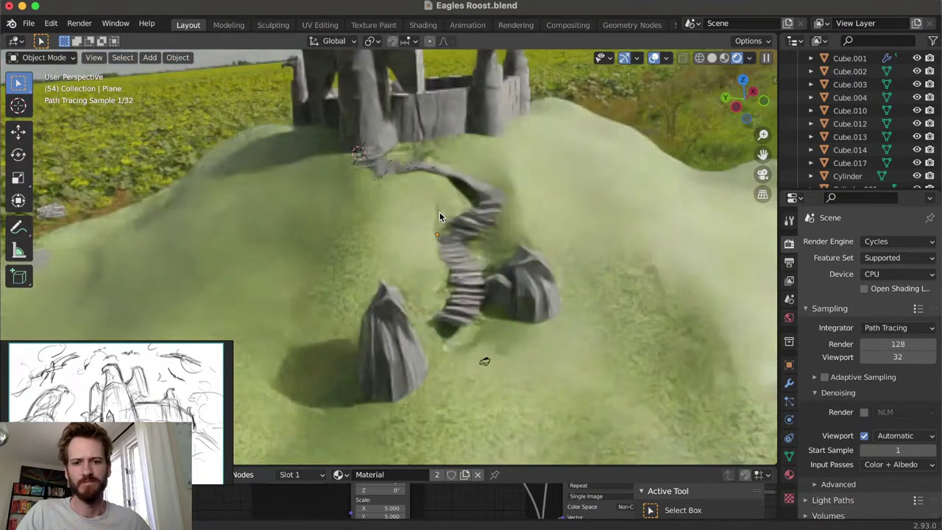
middle_drag(461, 215, 527, 260)
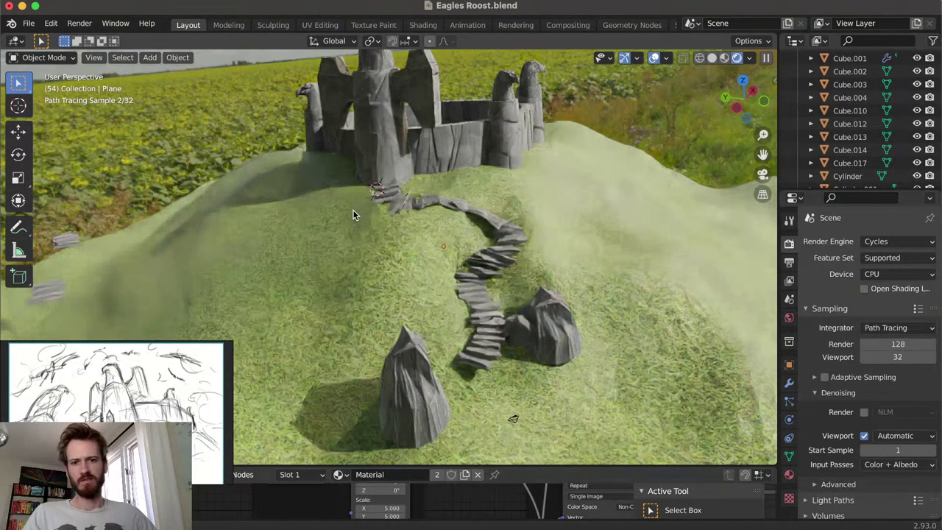
scroll(356, 208, up, 5)
middle_drag(348, 212, 486, 159)
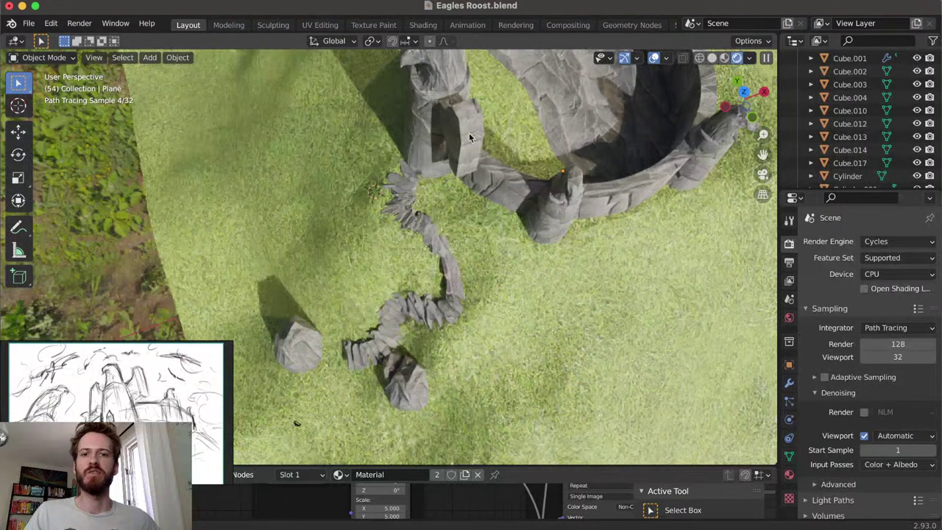
middle_drag(514, 125, 508, 176)
middle_drag(523, 218, 384, 169)
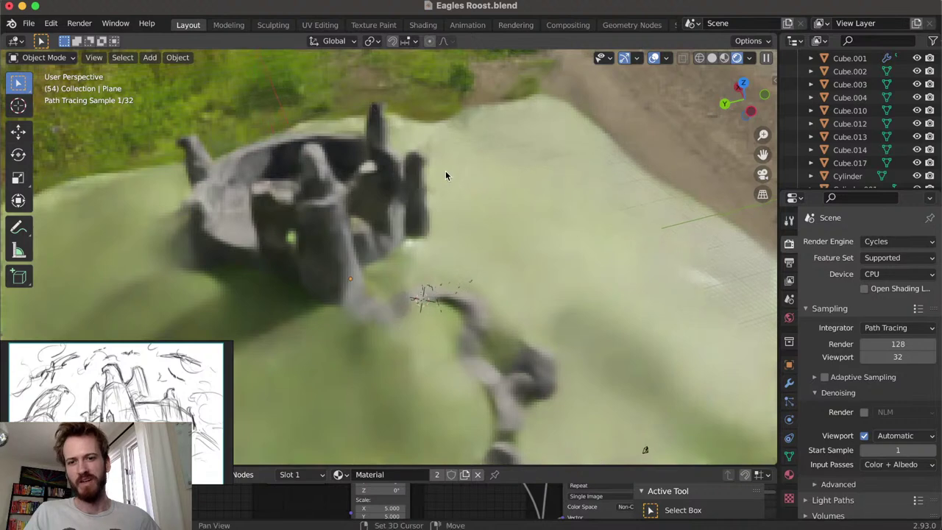
middle_drag(445, 171, 439, 159)
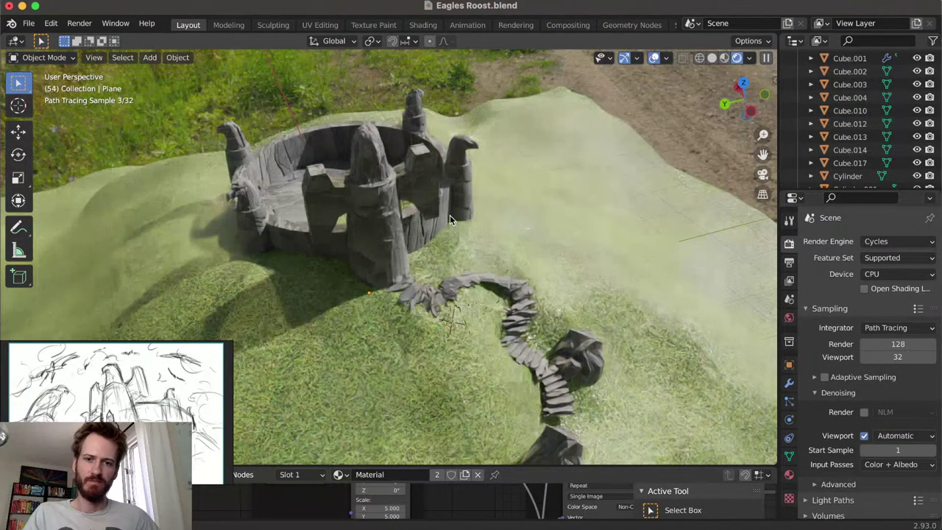
middle_drag(403, 136, 450, 152)
scroll(456, 163, up, 5)
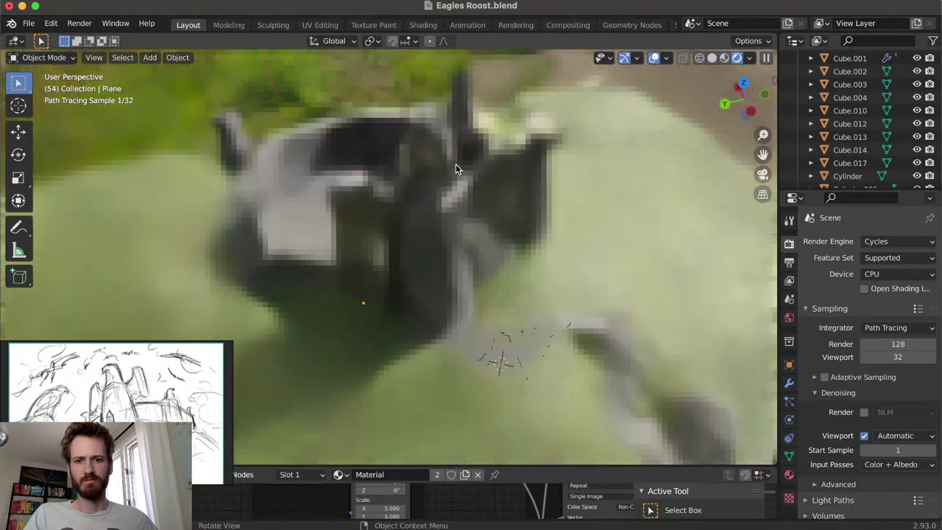
scroll(452, 154, down, 5)
scroll(458, 178, up, 5)
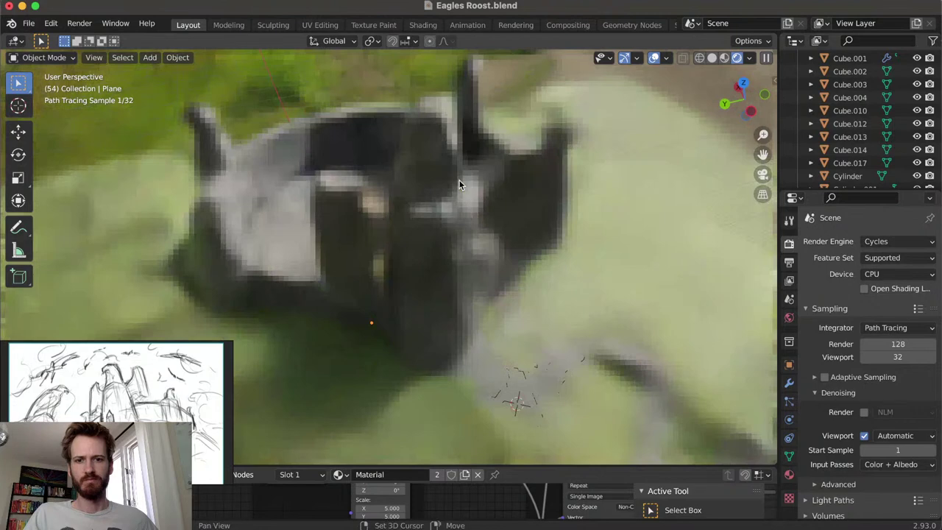
middle_drag(432, 143, 427, 147)
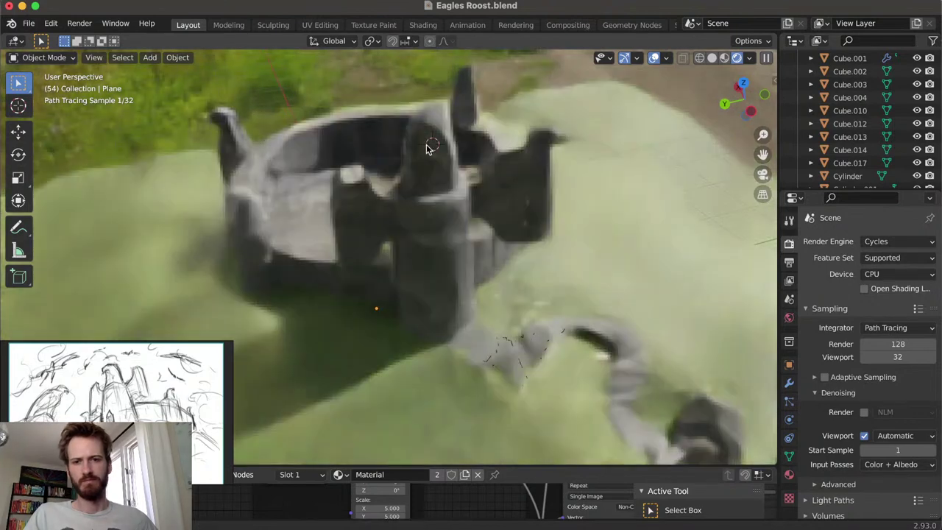
Examine the eagle-head tower, its wing blocks and the grassy slope up close, deselect everything and return to the scene's camera view
scroll(319, 147, down, 5)
middle_drag(341, 145, 471, 139)
scroll(309, 142, up, 5)
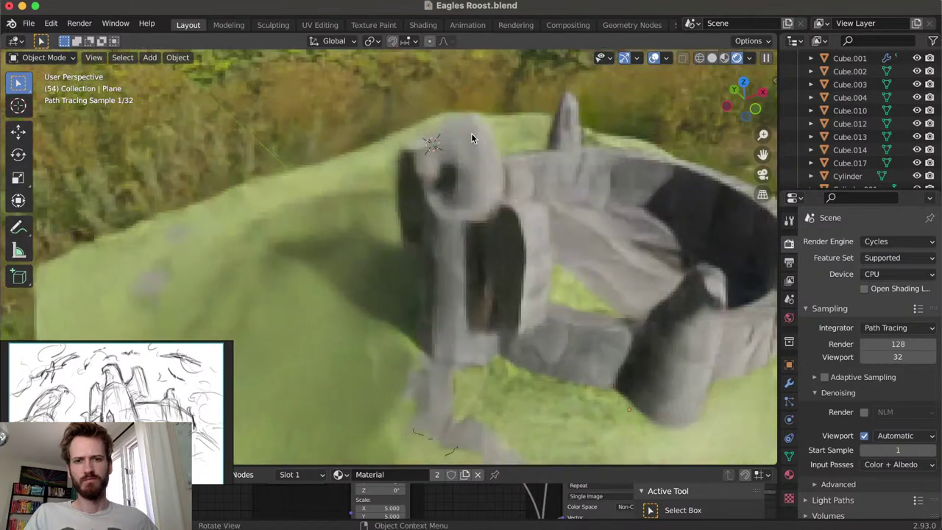
scroll(472, 138, up, 4)
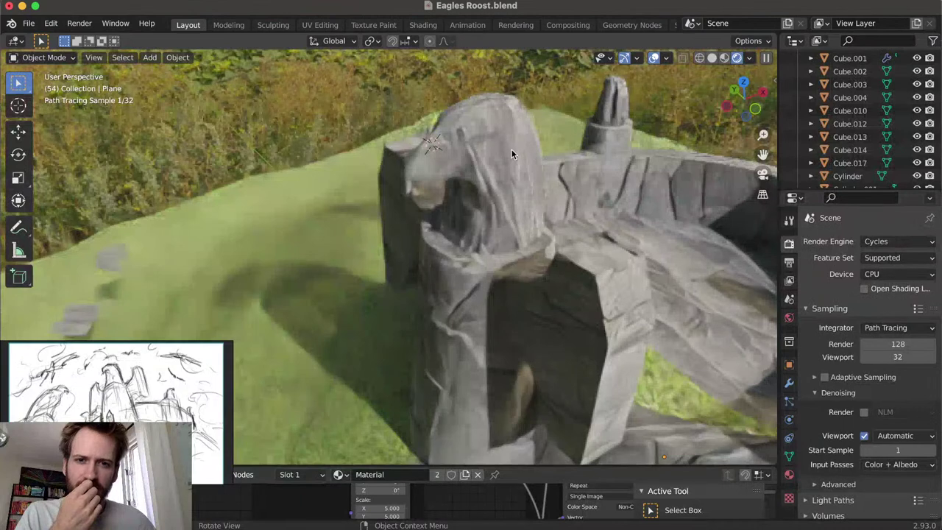
middle_drag(503, 174, 490, 152)
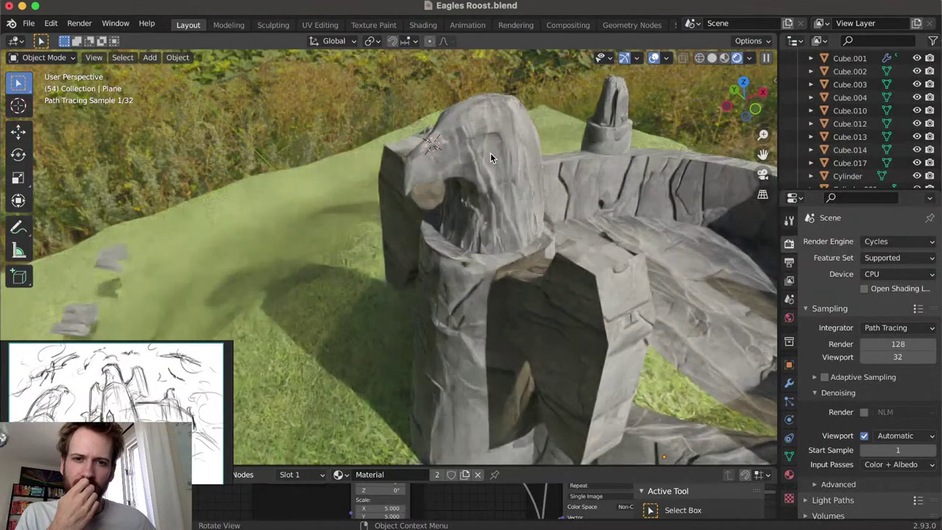
click(491, 153)
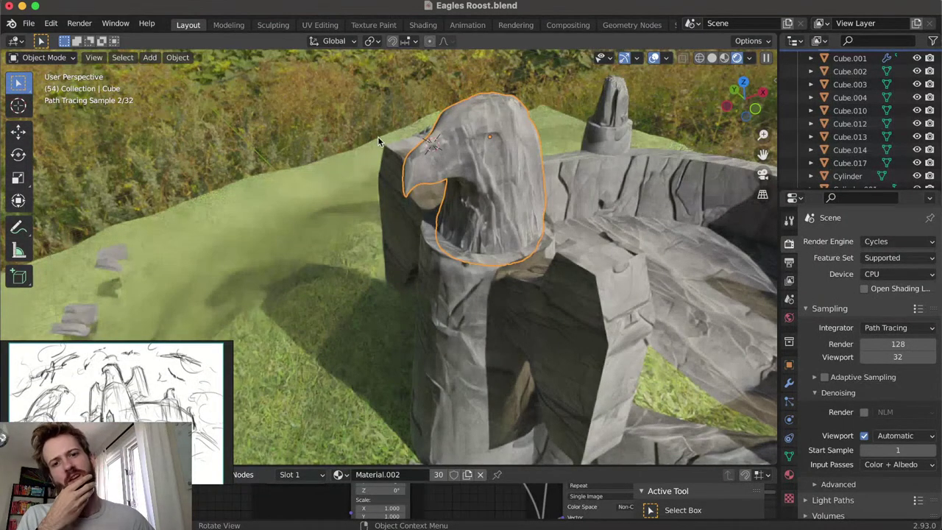
click(307, 198)
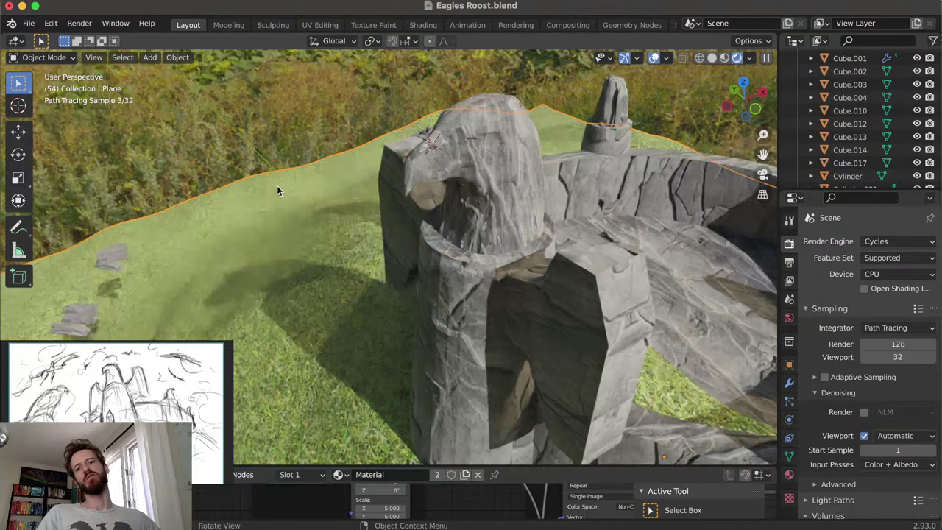
click(357, 109)
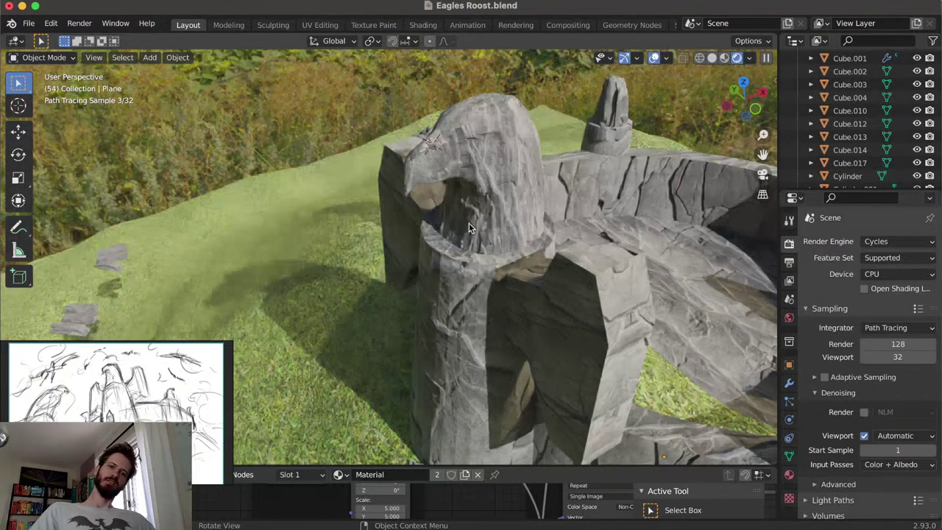
click(463, 272)
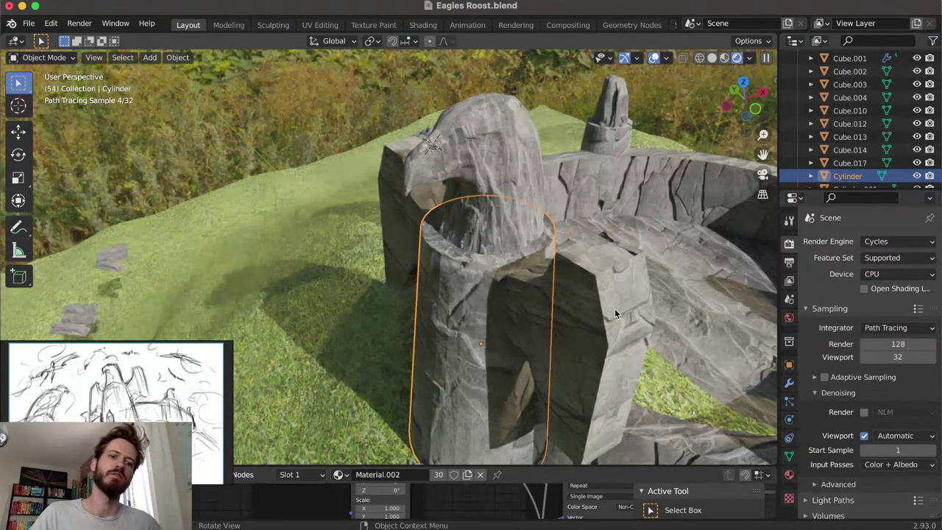
click(582, 308)
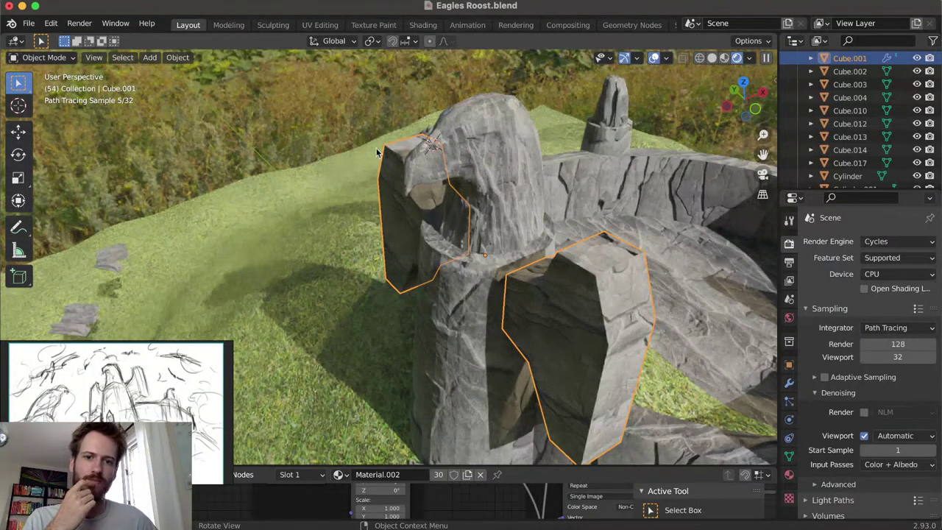
key(alt+a)
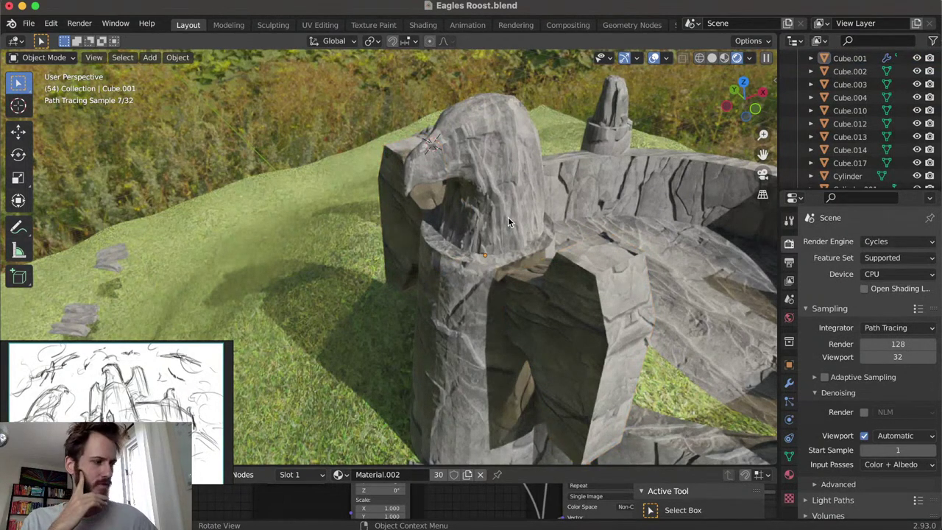
key(KP_0)
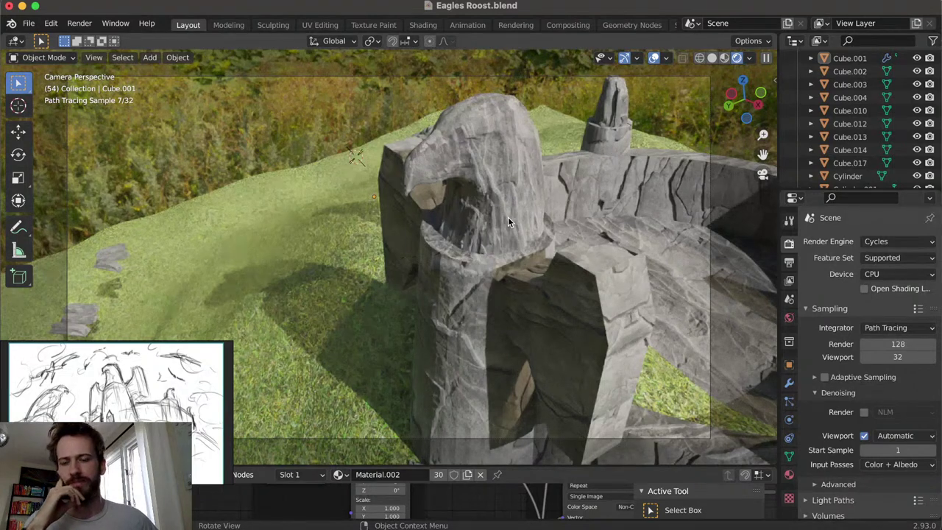
key(ctrl+KP_0)
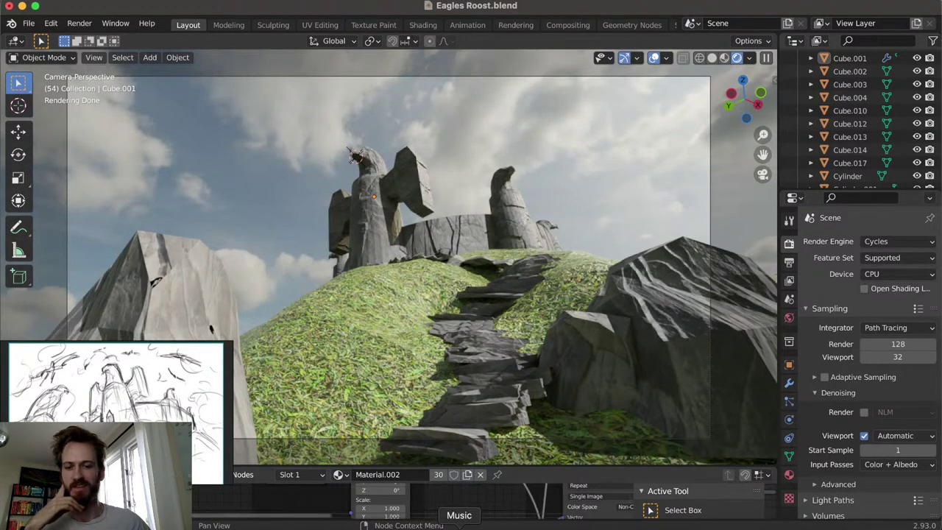
Switch to the YouTube Studio livestreaming page in Chrome and end Live Stream # 43
click(258, 523)
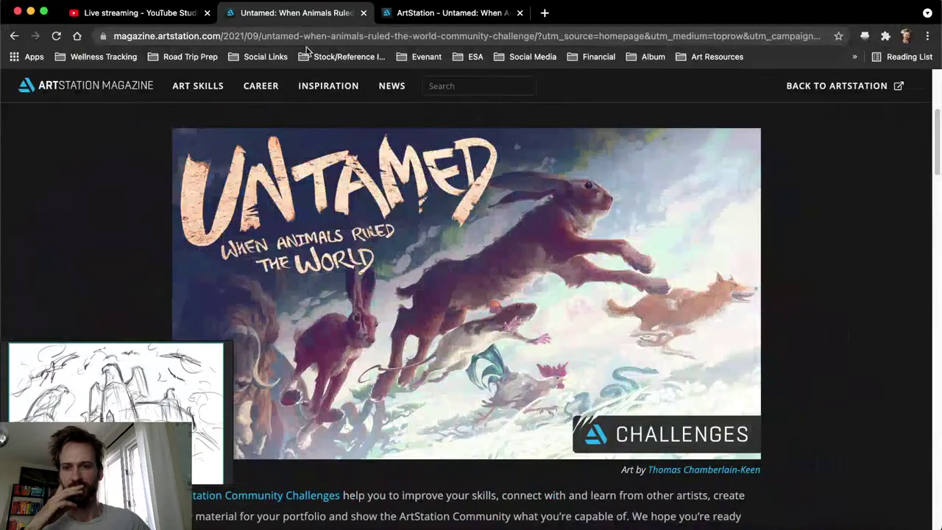
click(199, 13)
click(854, 90)
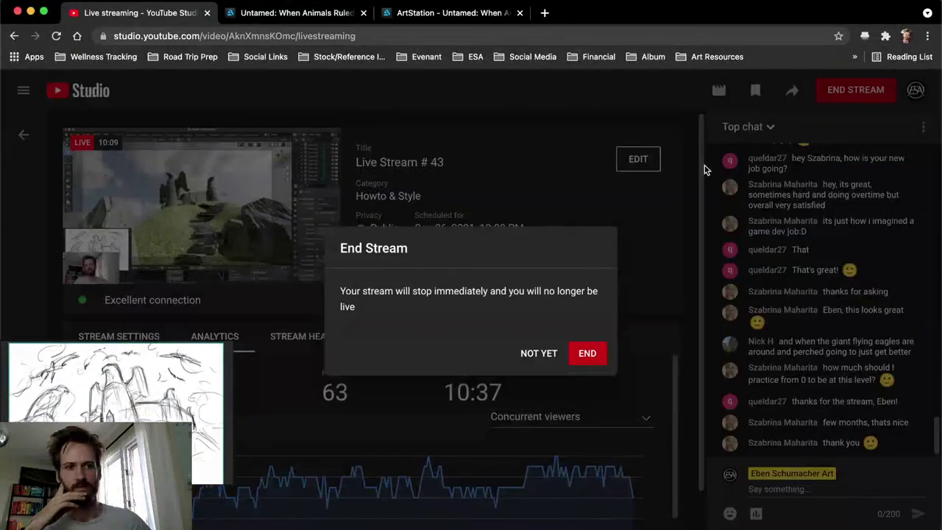
click(587, 353)
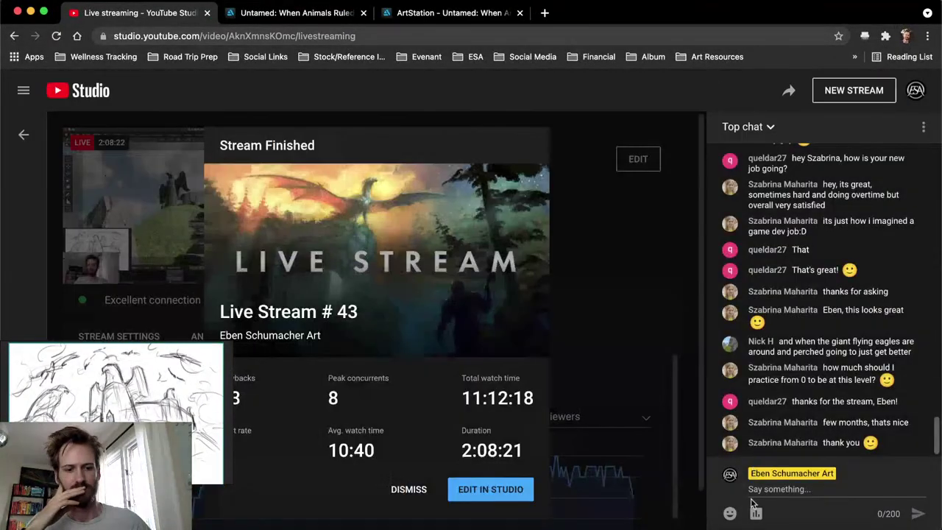